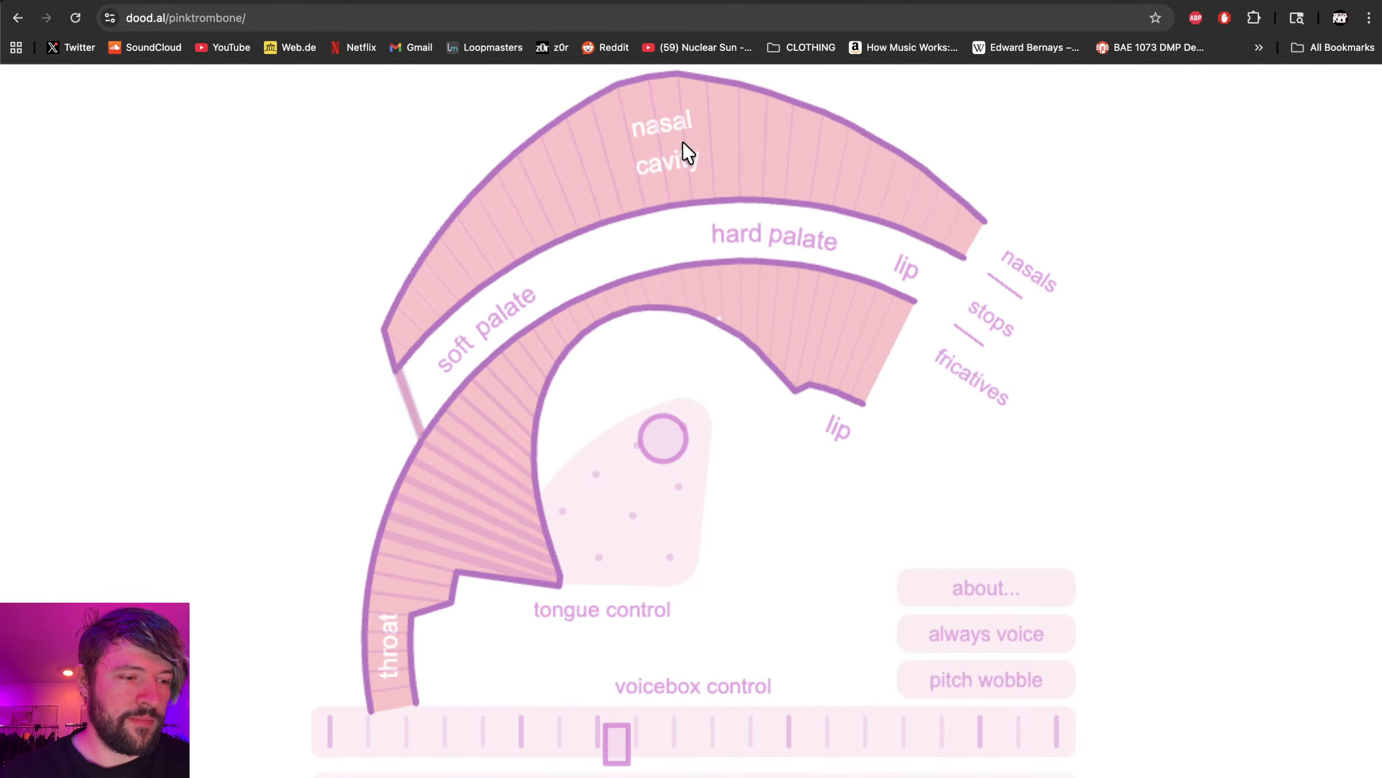
- Search the web for "adult swim choir game" and open the Adult Swim Choir result in a new tab
click(684, 143)
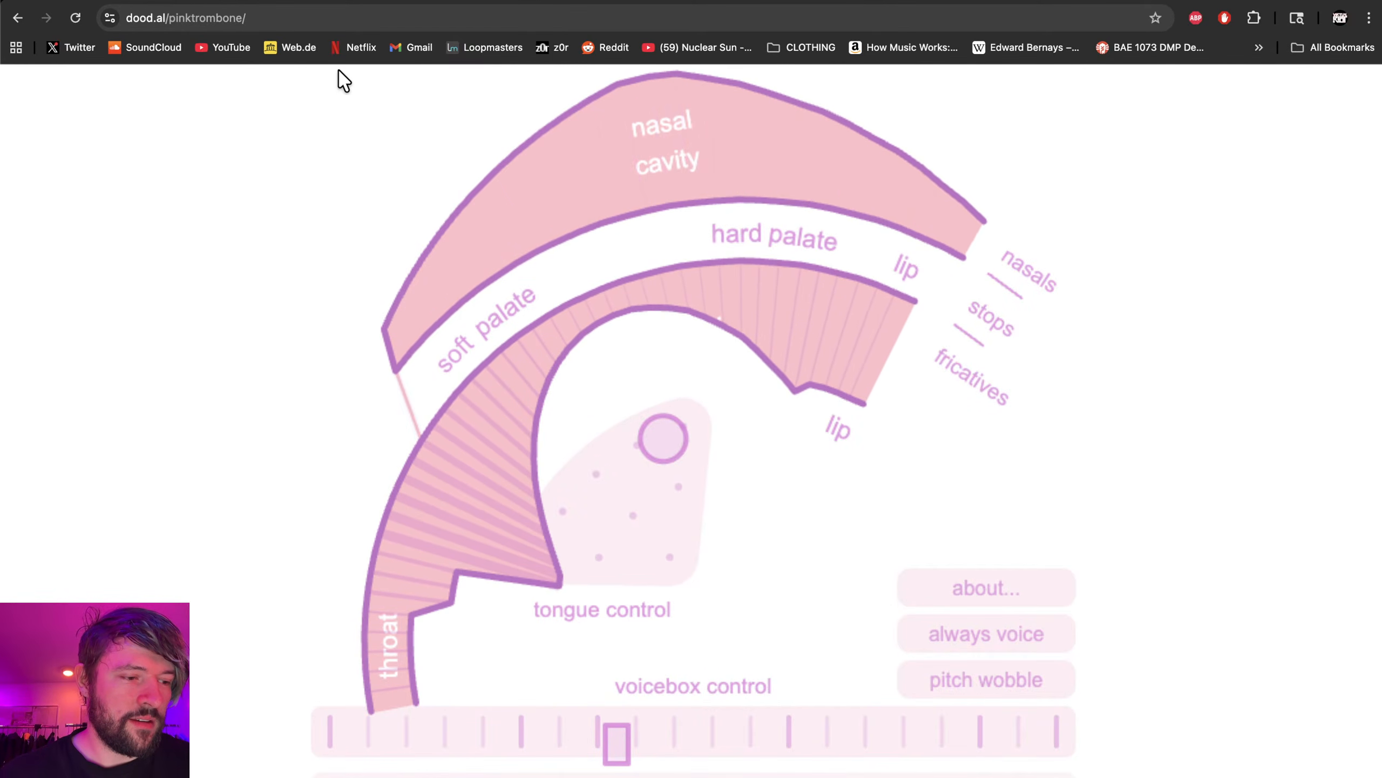
click(525, 20)
text(adult)
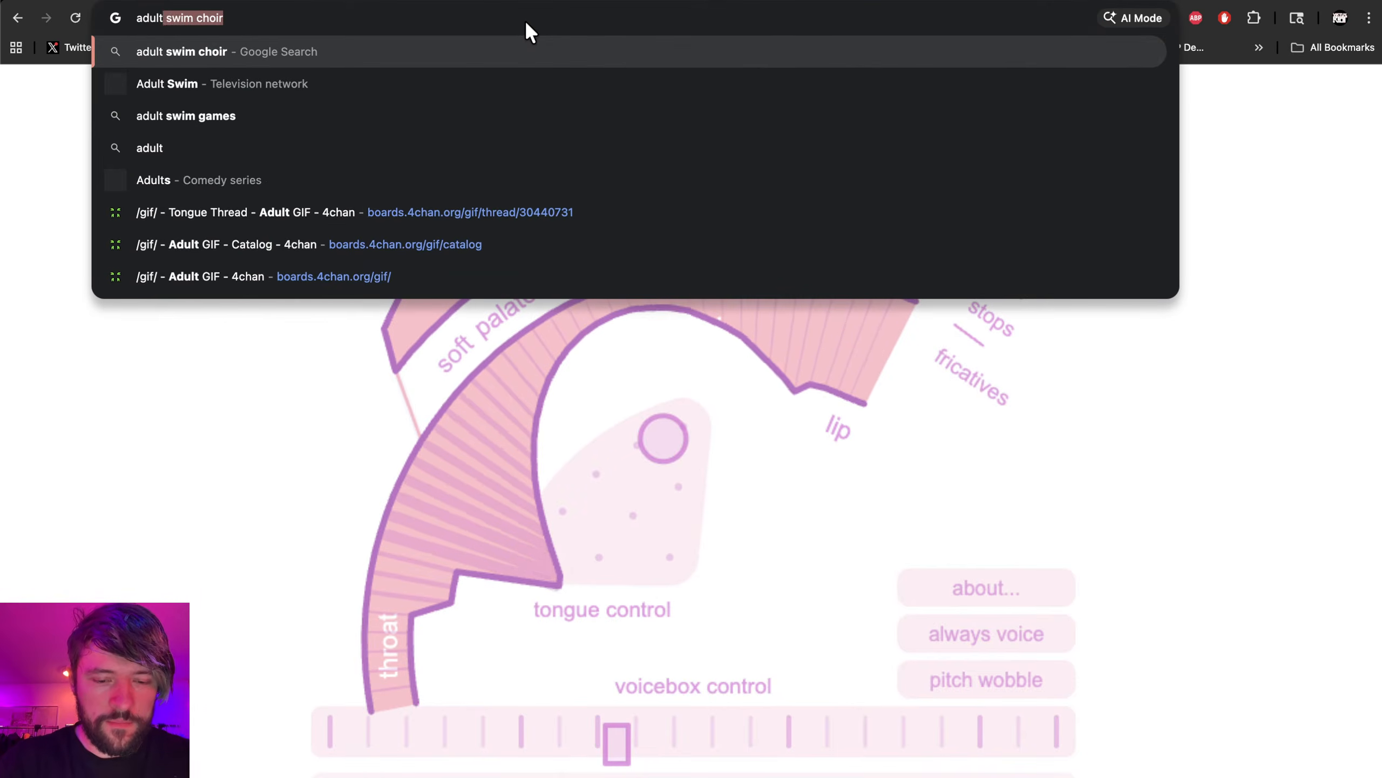
text( swim choir game)
key(Return)
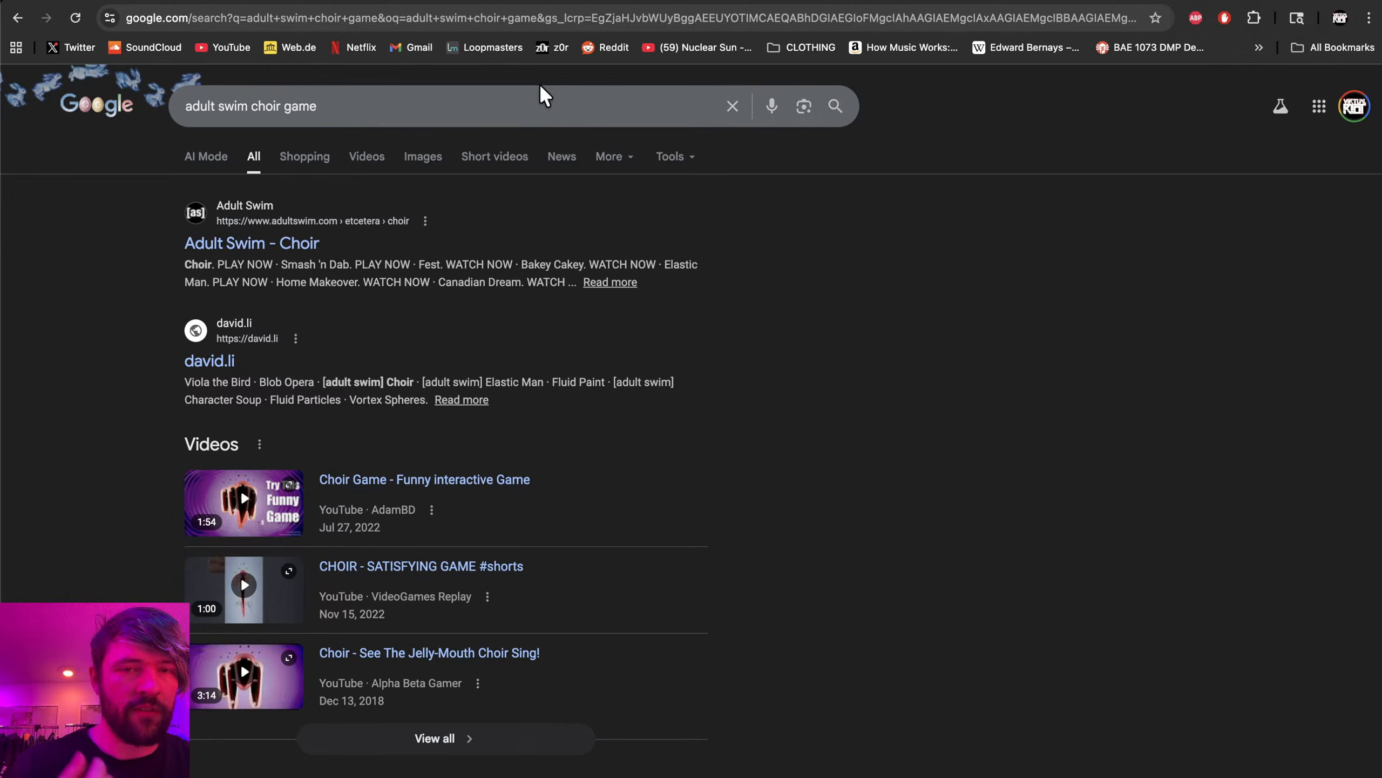
right_click(292, 238)
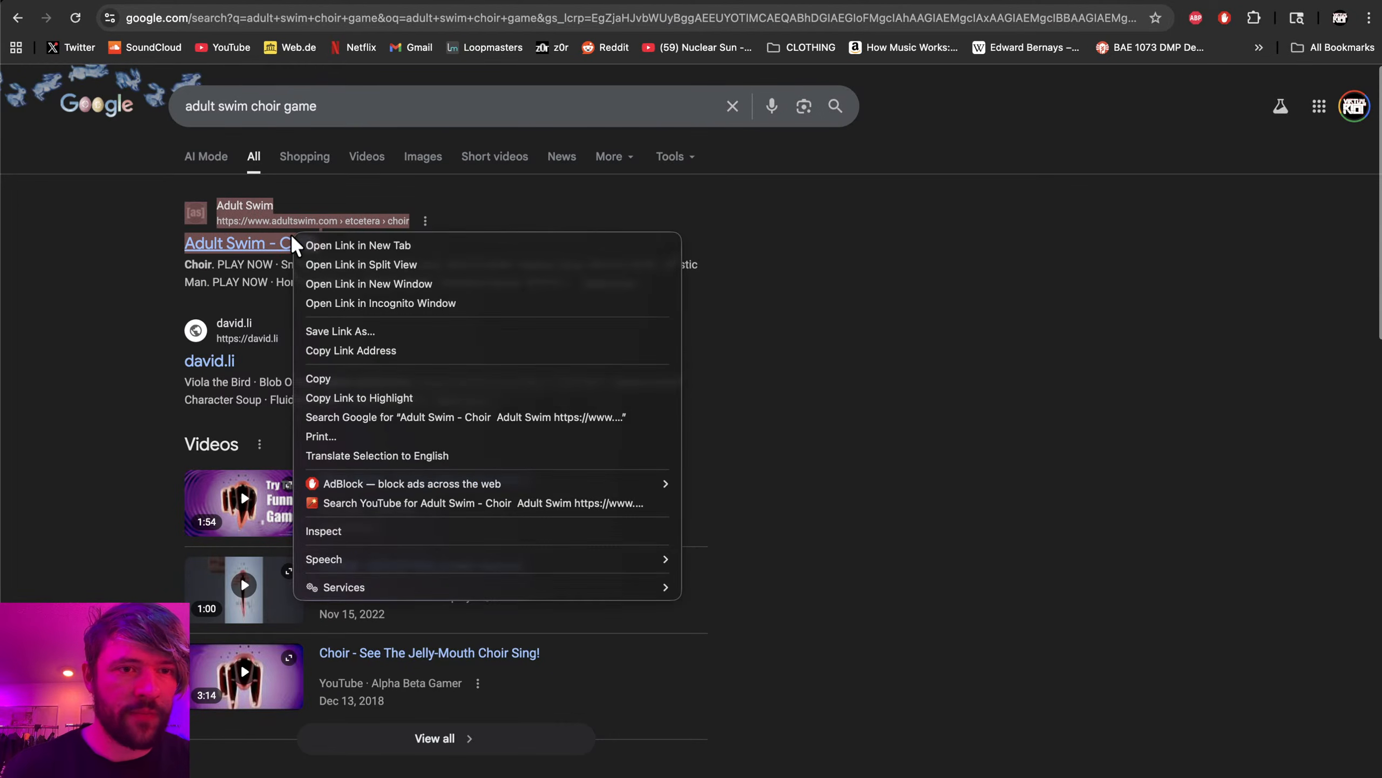
click(327, 245)
- Search Google for "myvoice zoo" and show the image results
triple_click(360, 106)
text(myvoice zoo)
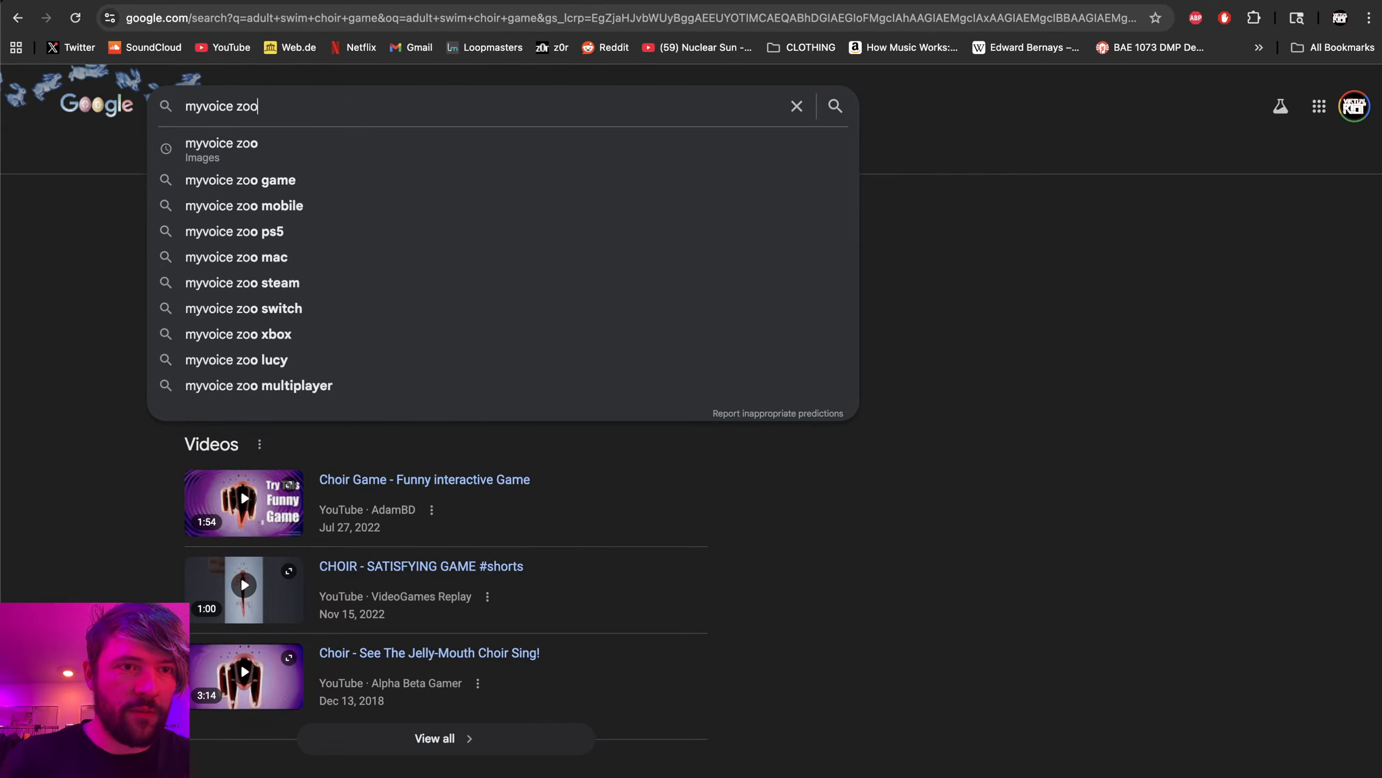
key(Return)
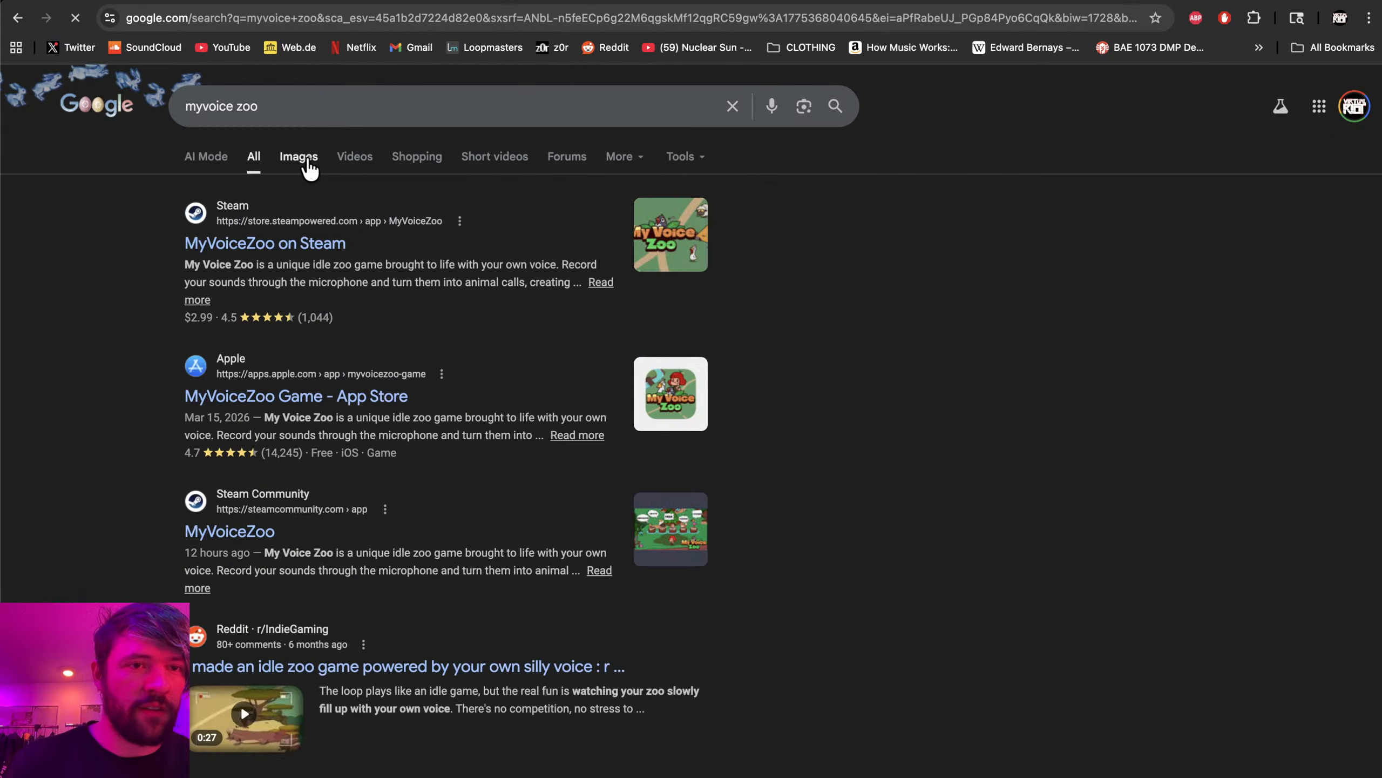
click(300, 158)
scroll(1005, 89, down, 1)
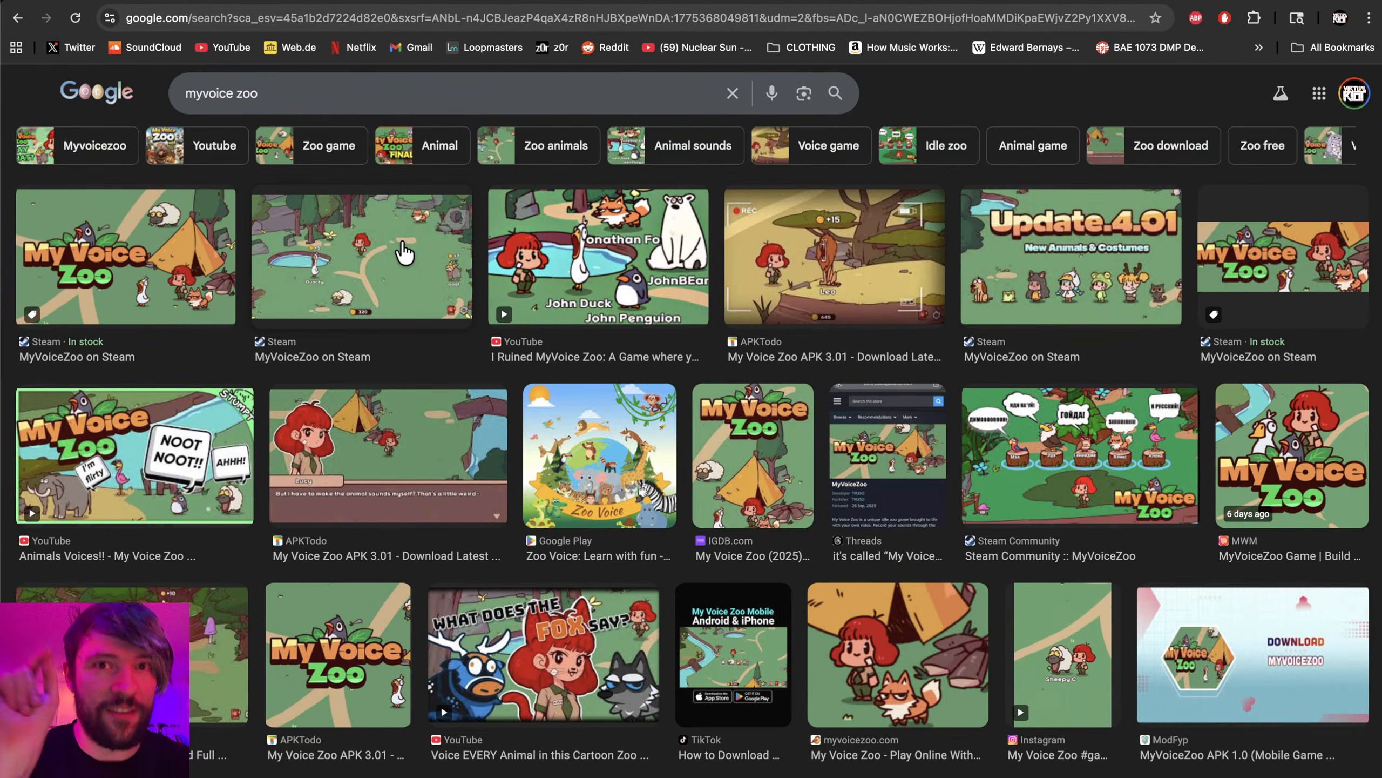
- Search Google Images for "worms armageddon"
click(325, 88)
triple_click(325, 88)
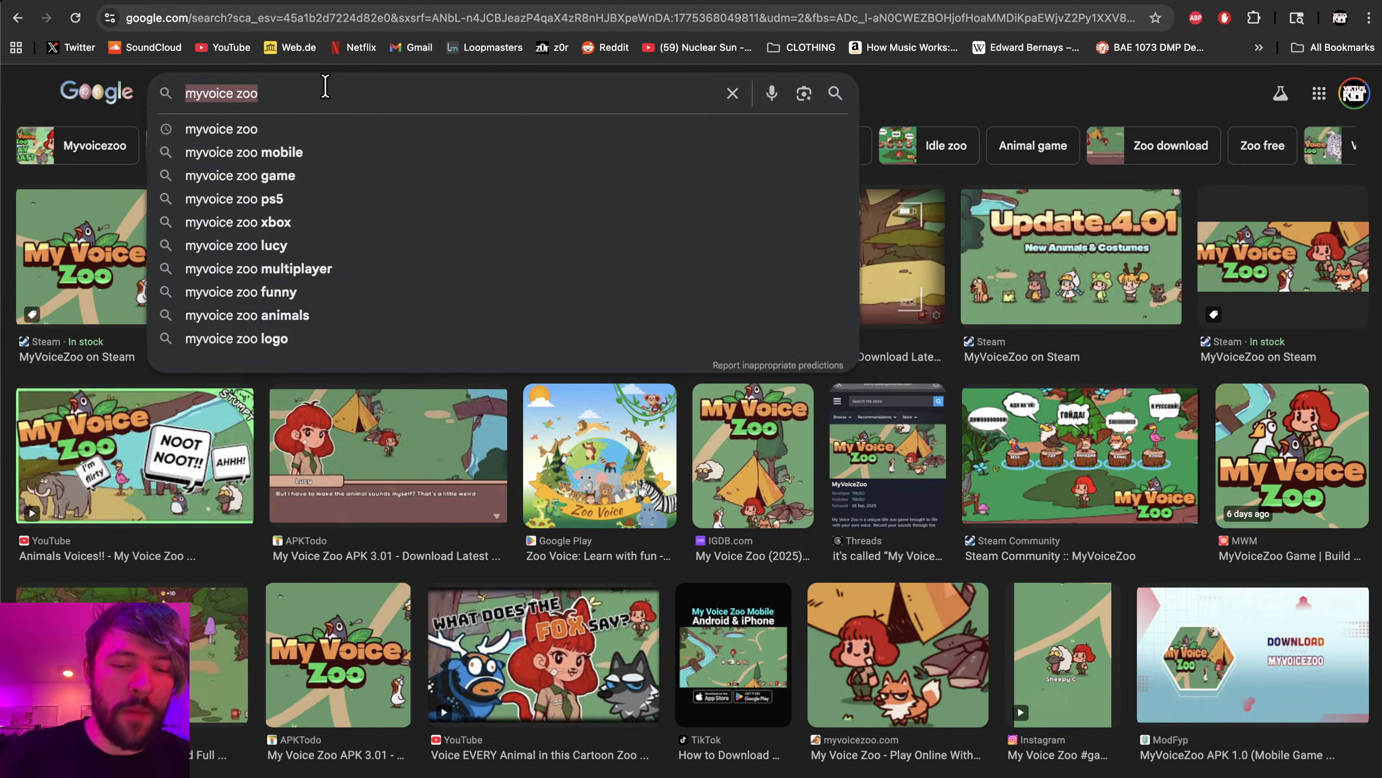
text(worms armageddon)
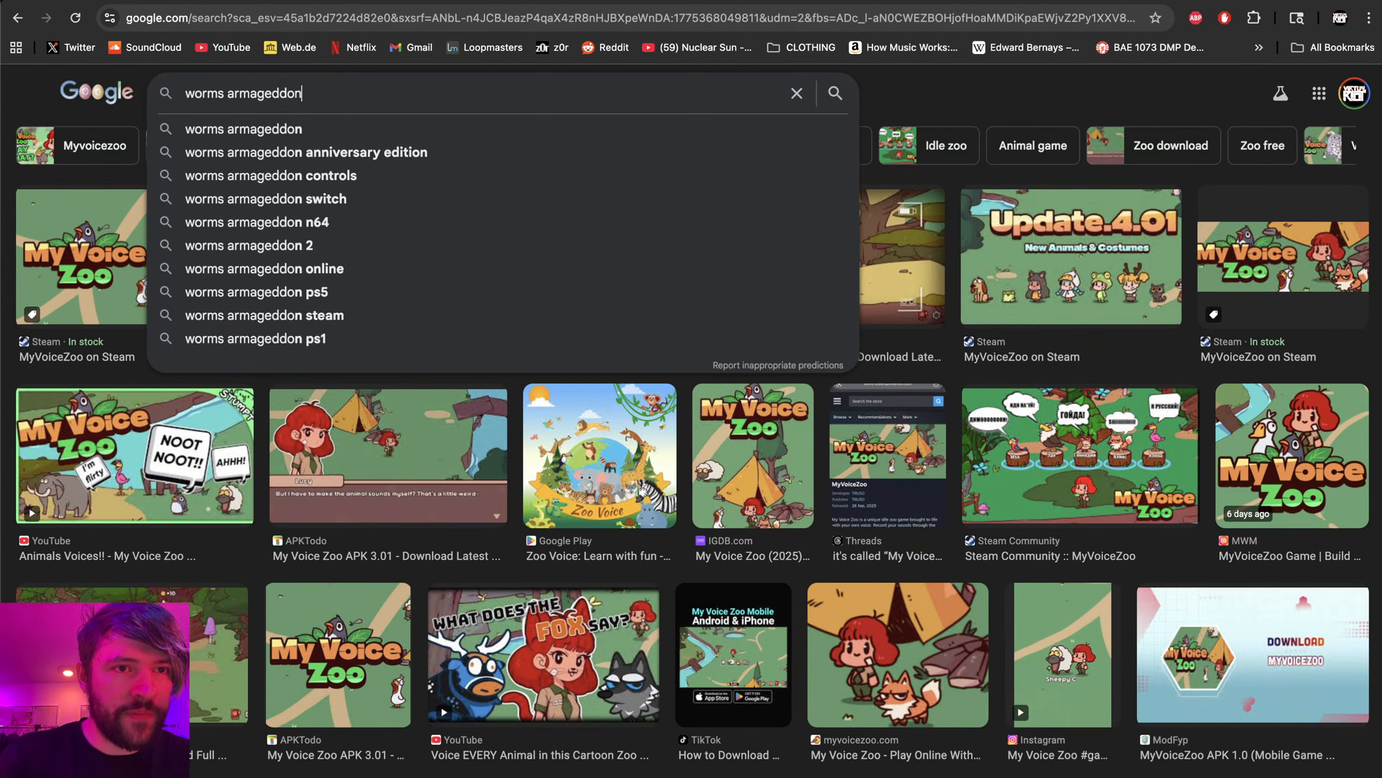
key(Return)
- Preview several Worms Armageddon images, including the Digitally Downloaded, Team17 and gnegg screenshots
click(543, 351)
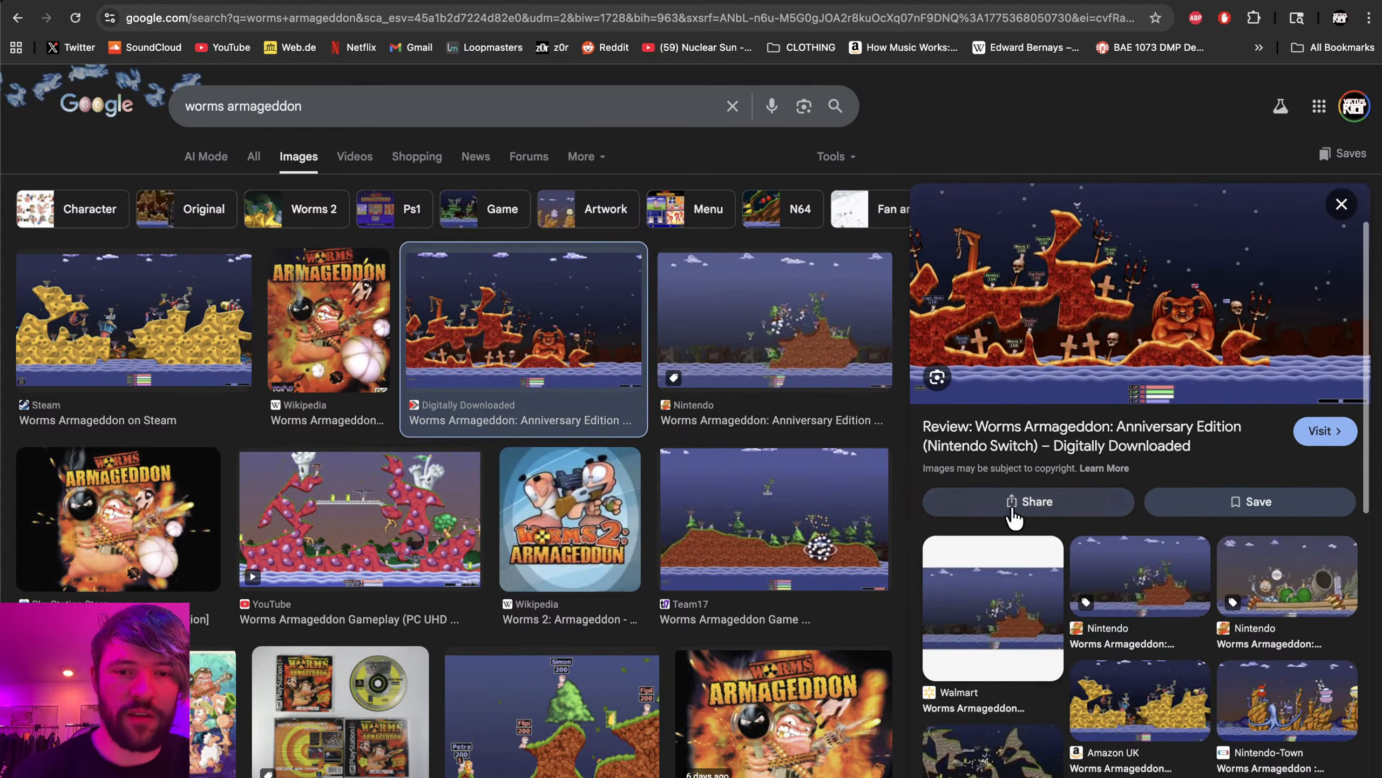
click(743, 514)
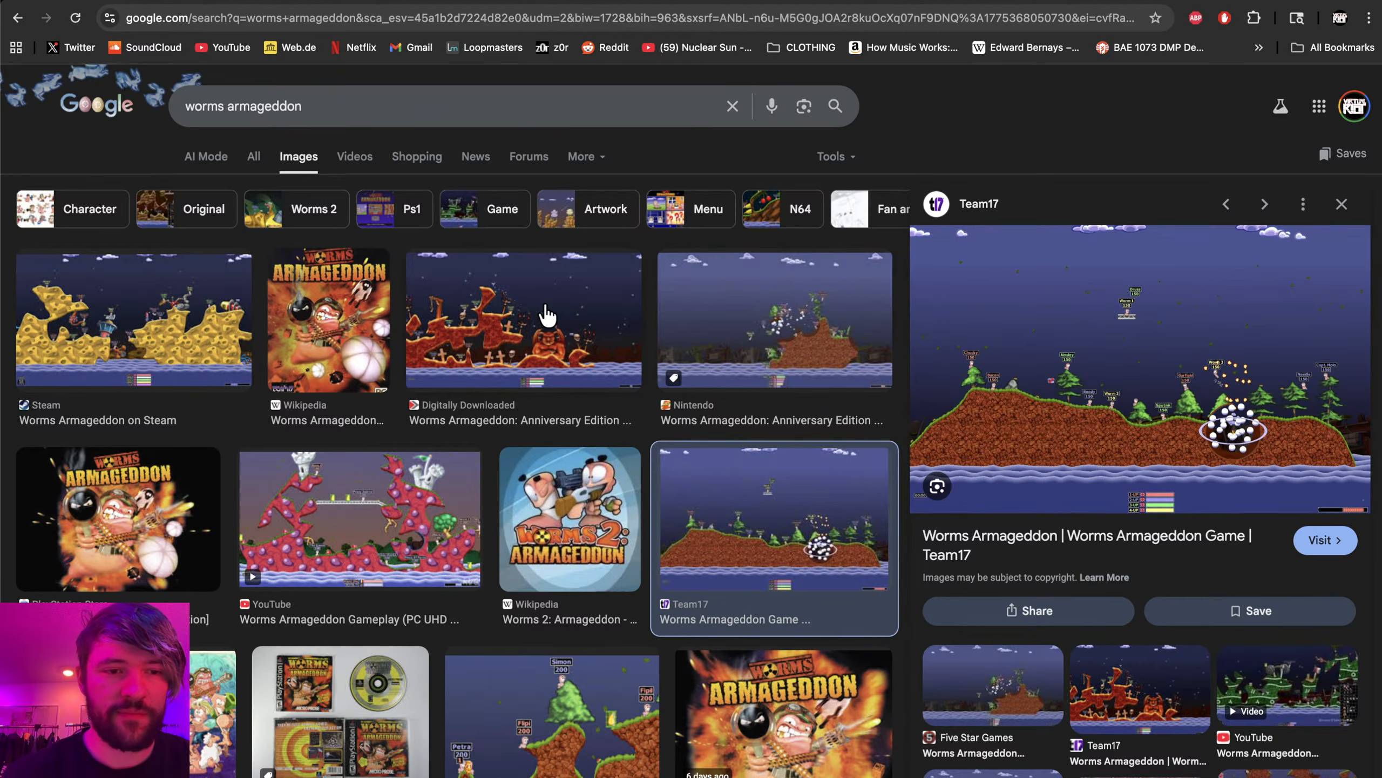
click(547, 317)
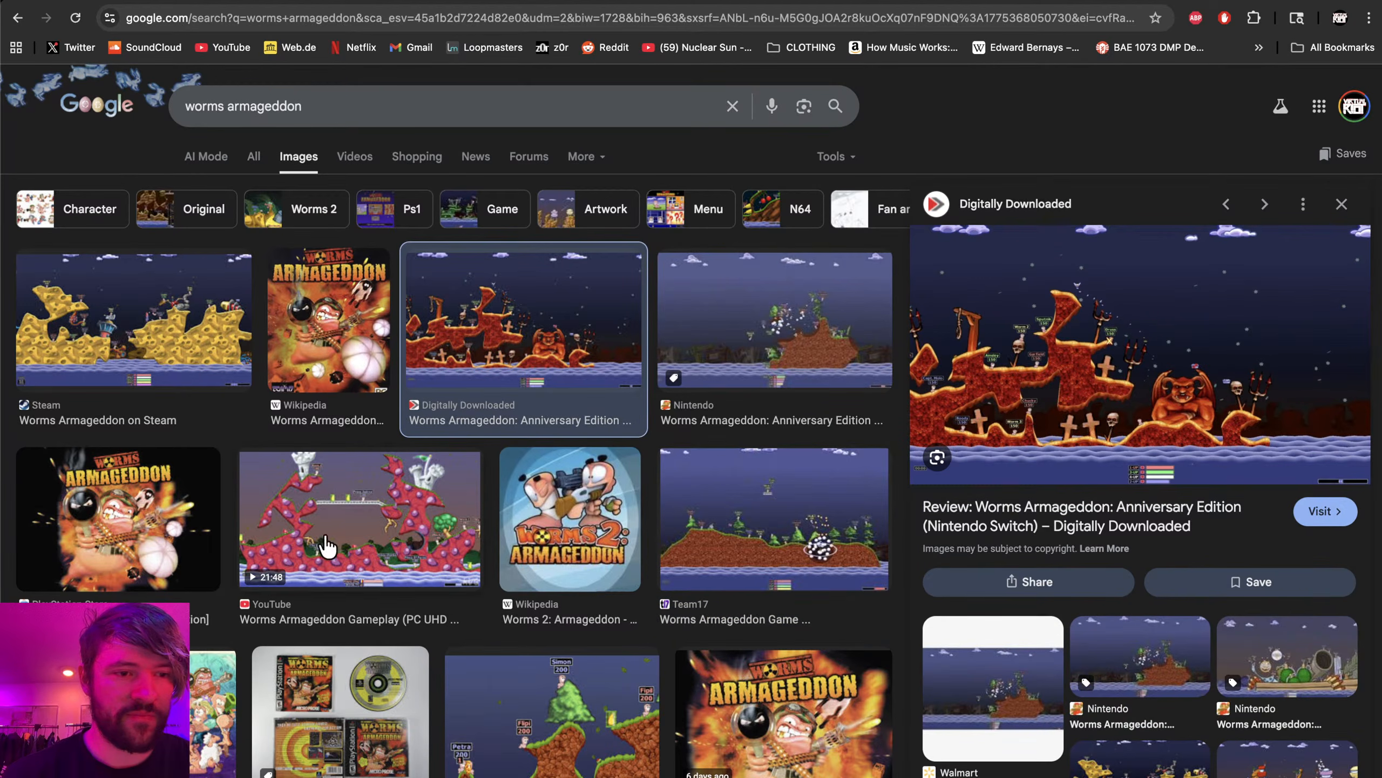
click(126, 539)
click(552, 722)
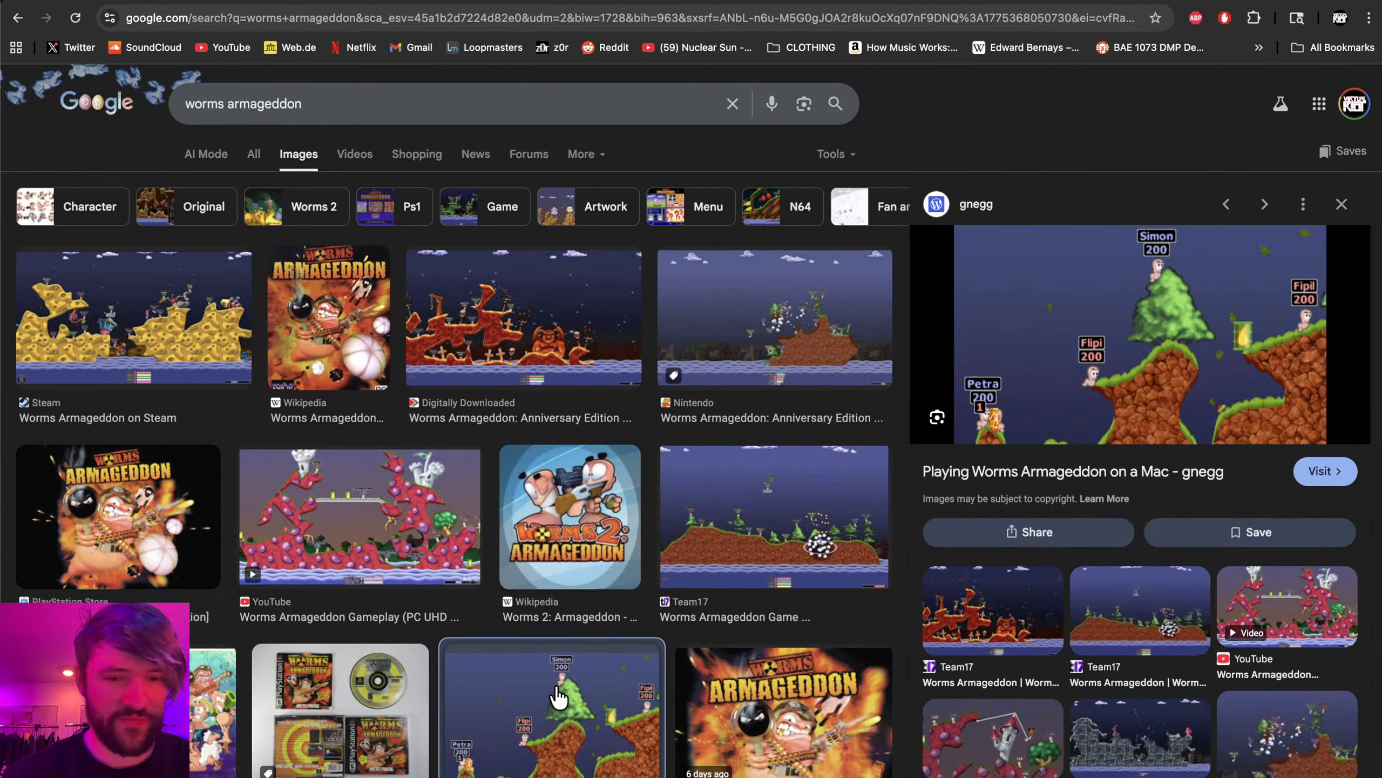
scroll(517, 697, down, 2)
scroll(484, 668, down, 2)
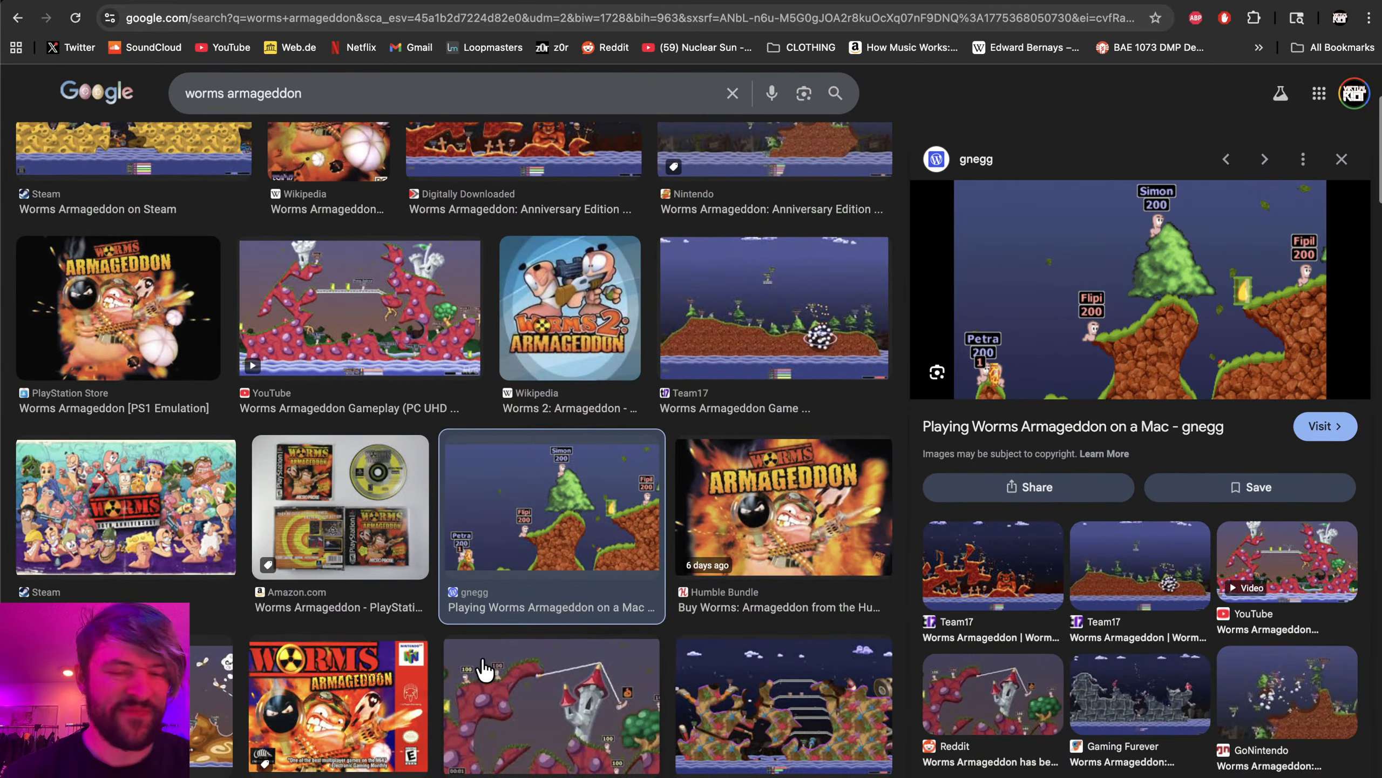
- Compare the Team17, Digitally Downloaded, Nintendo and Steam gameplay screenshots by previewing each one
click(779, 346)
scroll(779, 346, up, 3)
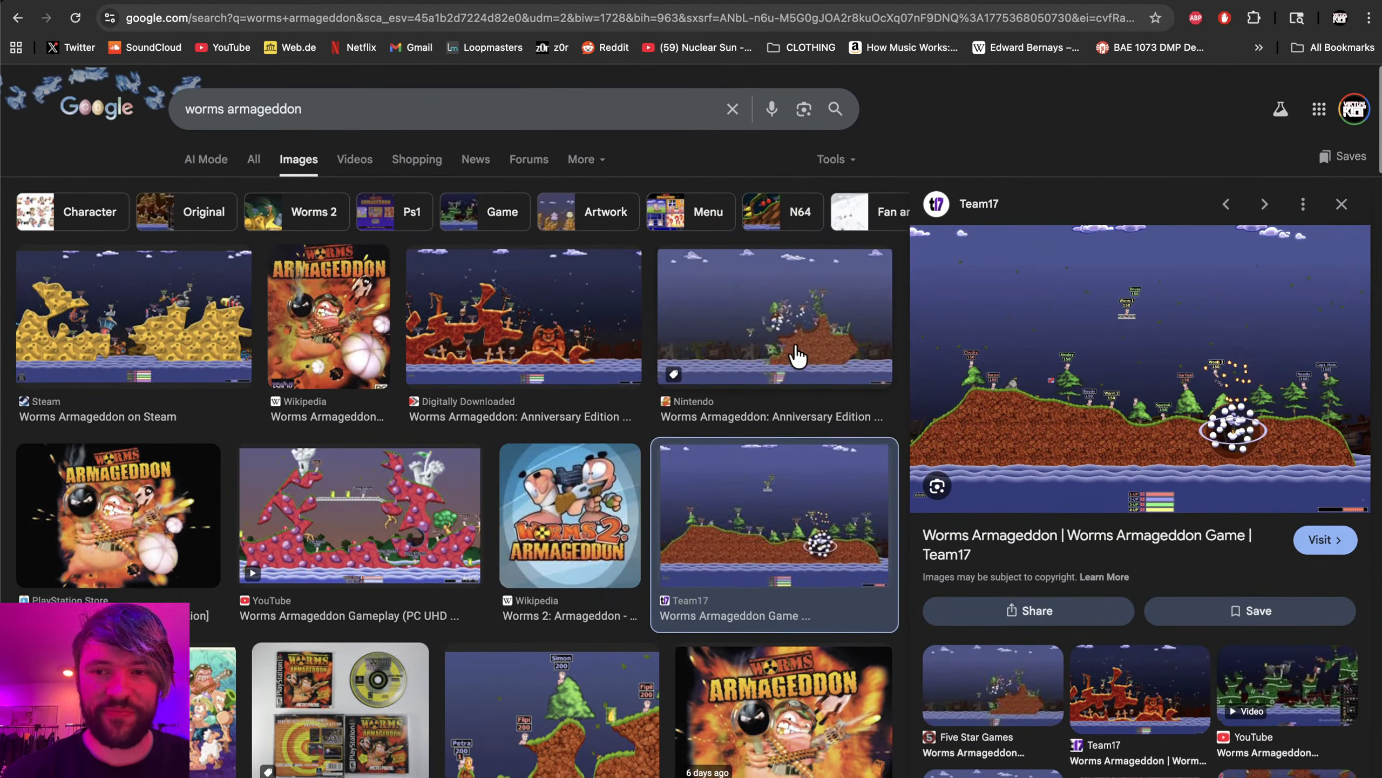
click(526, 337)
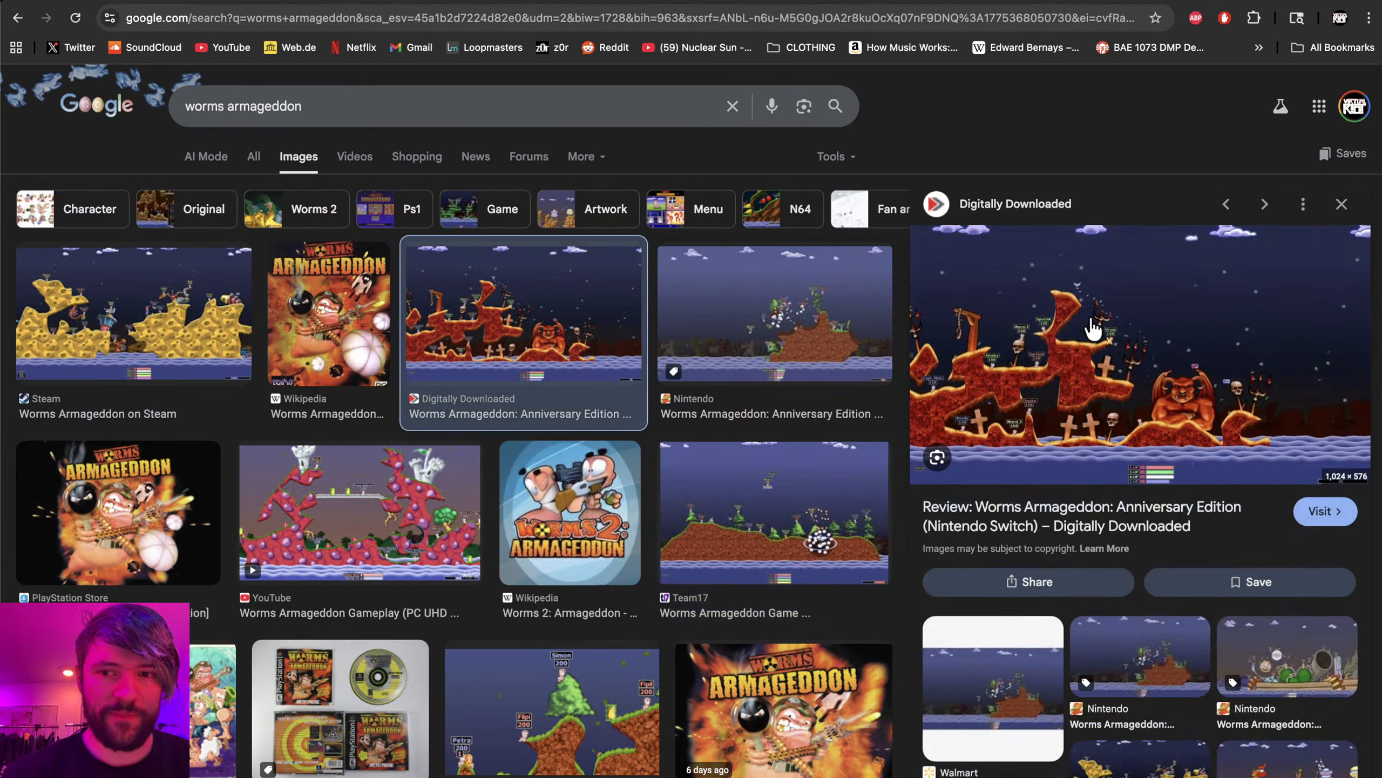
click(838, 340)
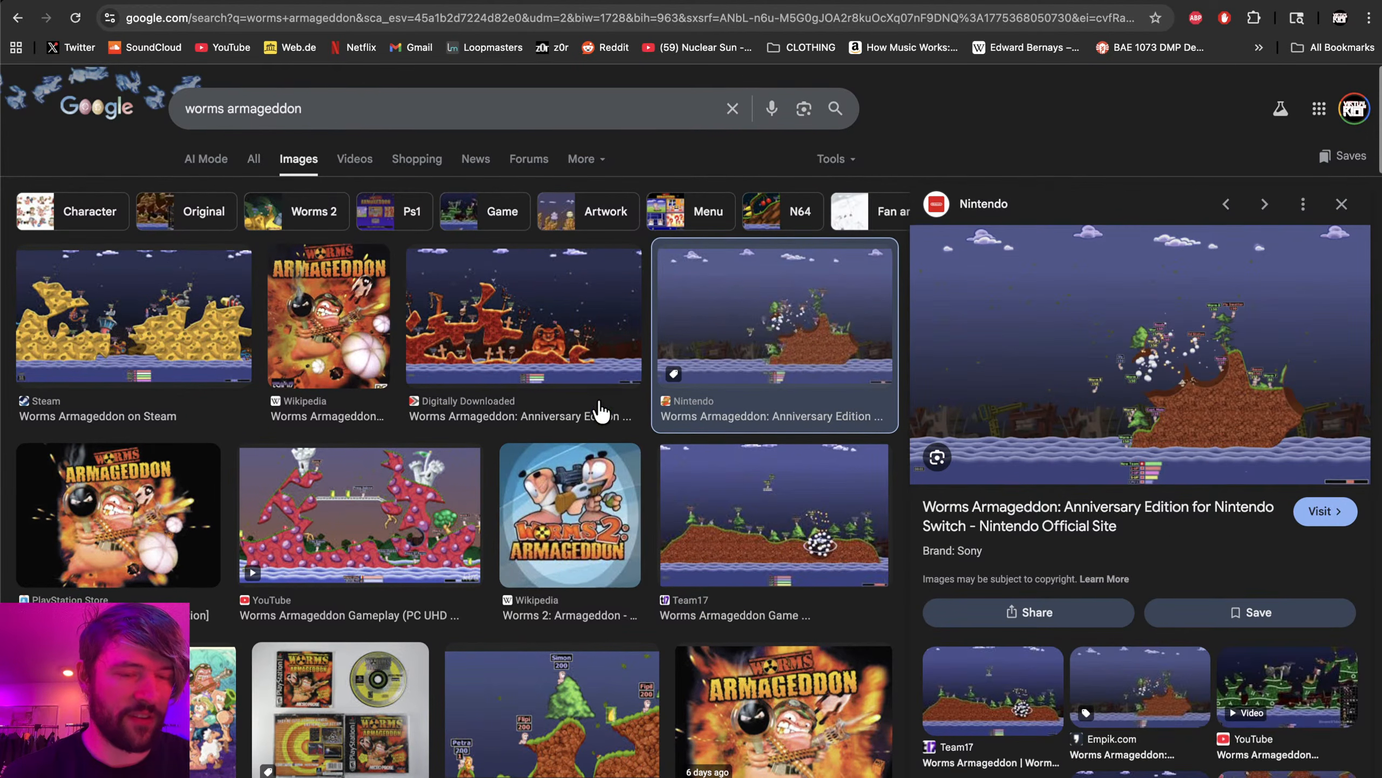
click(160, 333)
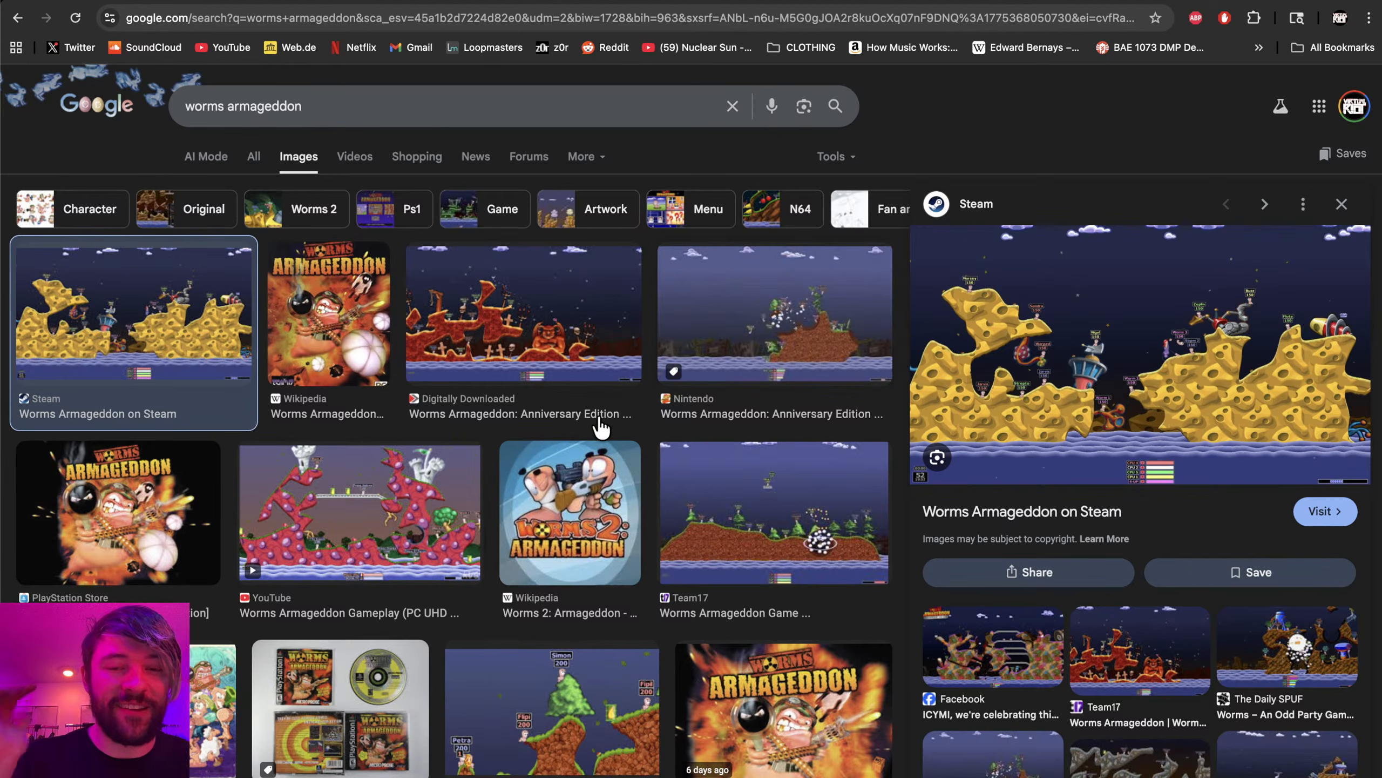
- Return from the Worms Armageddon results to the earlier "myvoice zoo" image results
scroll(588, 463, down, 4)
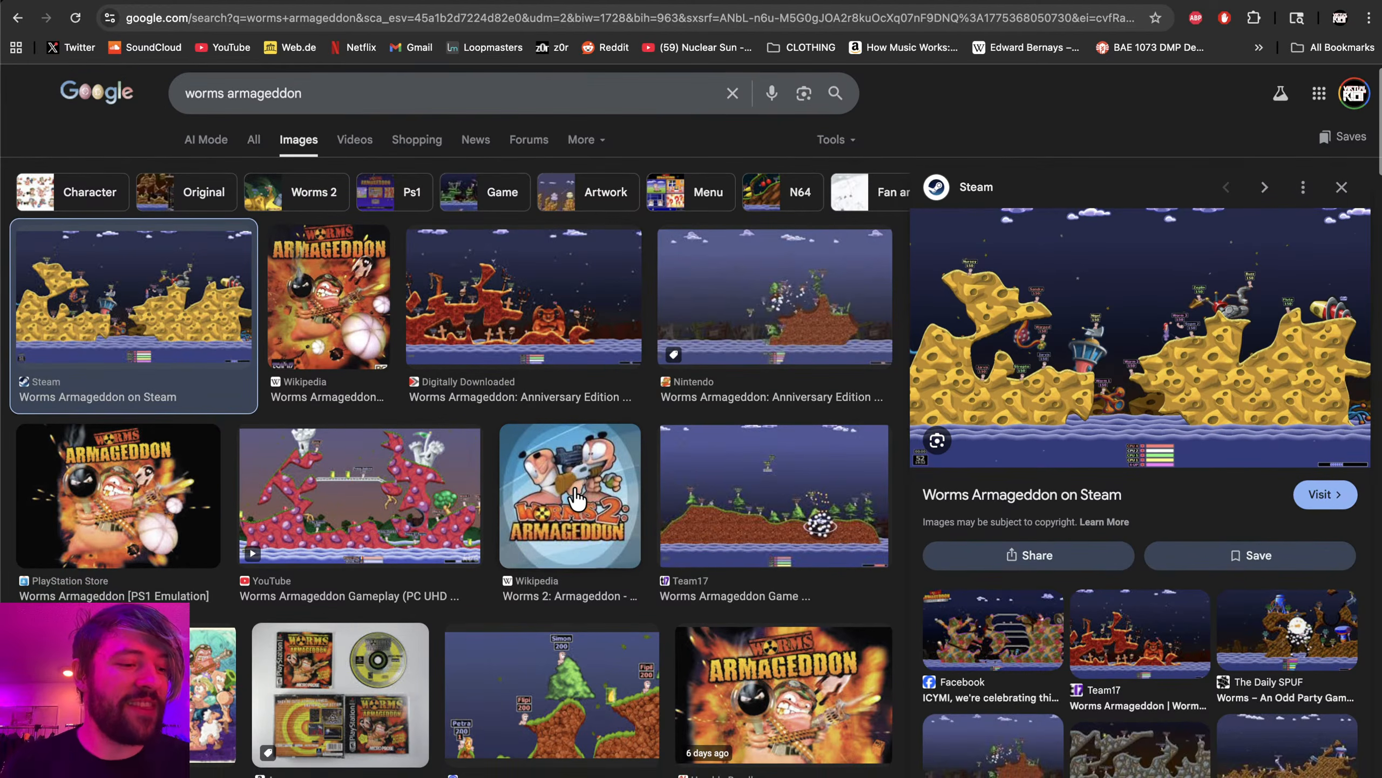
scroll(573, 487, up, 4)
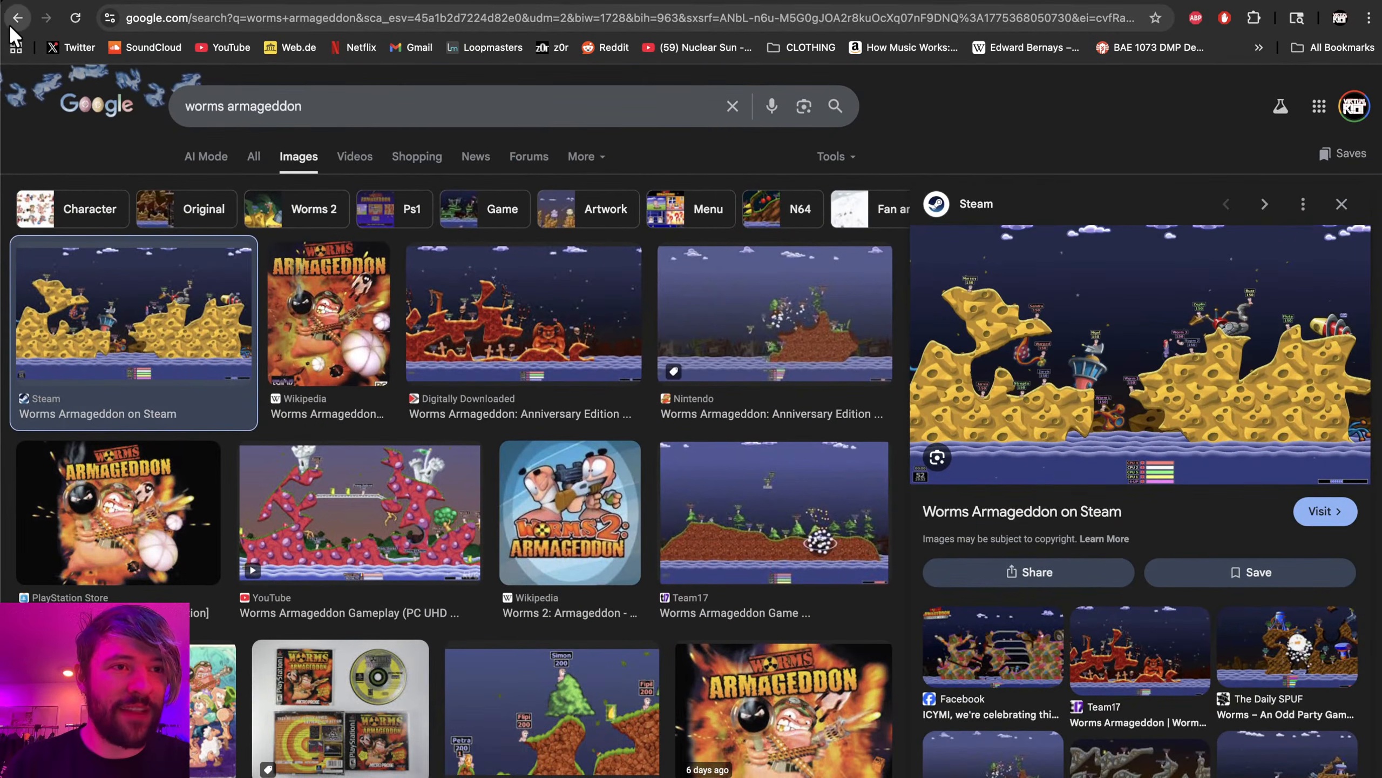
click(11, 26)
click(11, 26)
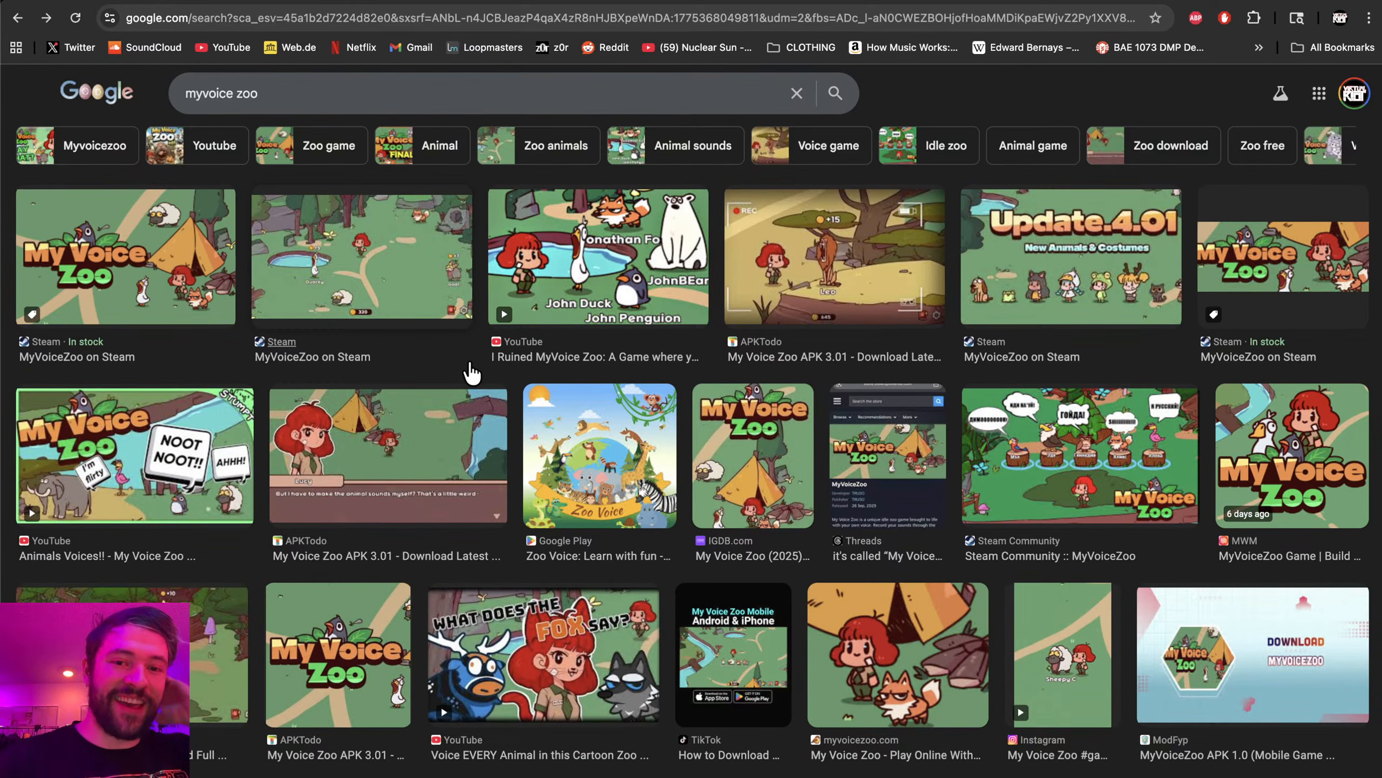
- Switch to Streamlabs Desktop, activate the "Ableton & Webcam" scene, and return to Chrome
key(super+Tab)
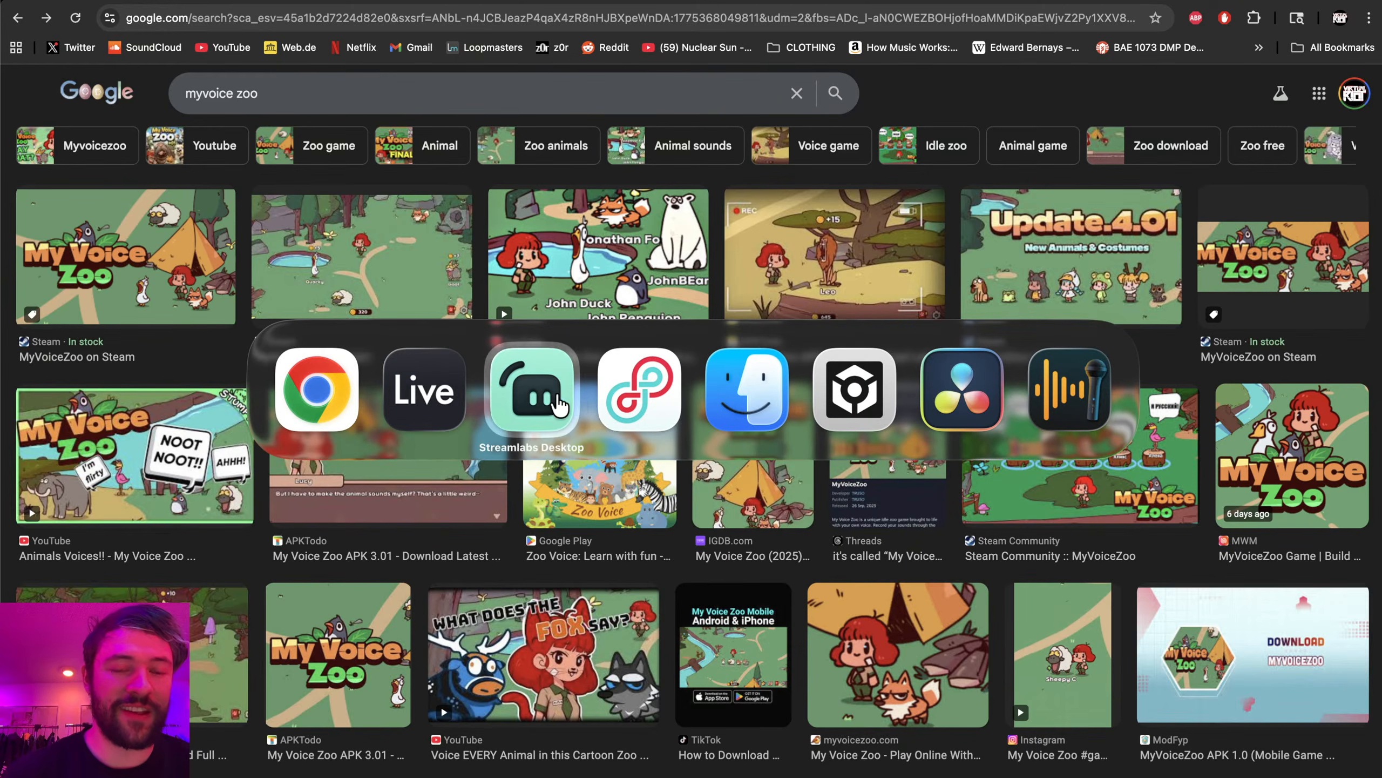
click(532, 400)
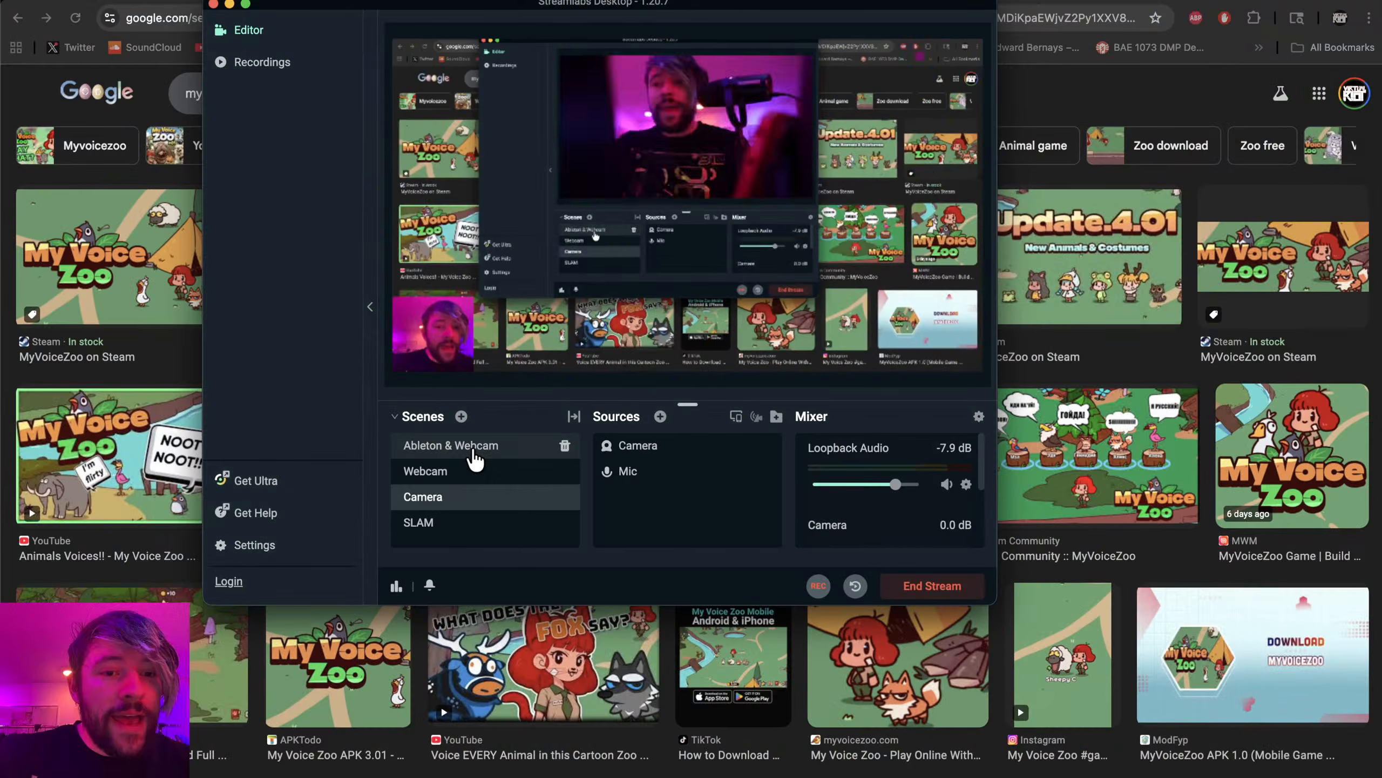
click(474, 450)
click(1003, 122)
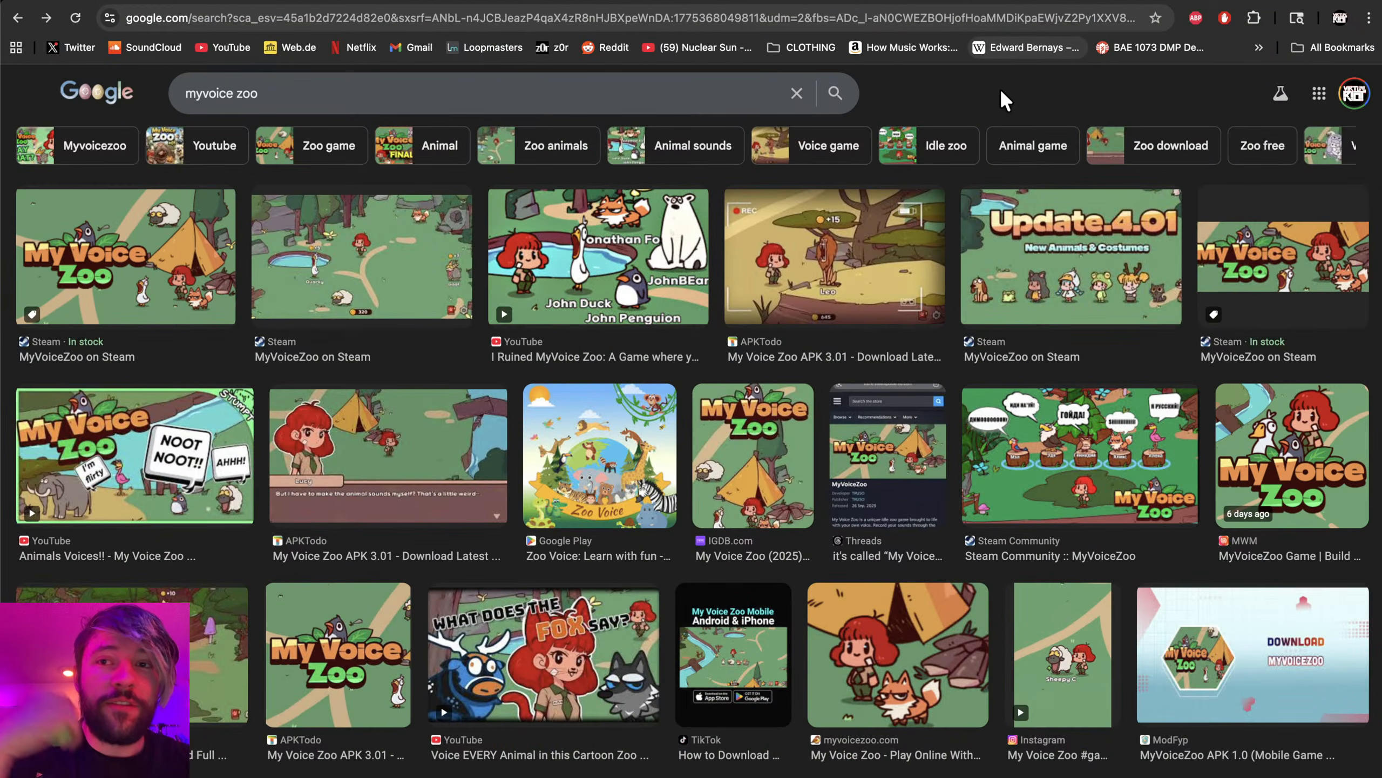
- Open the bookmarked BAE 1073 DMP desktop mic preamp page and view the product photos from other angles
click(1137, 49)
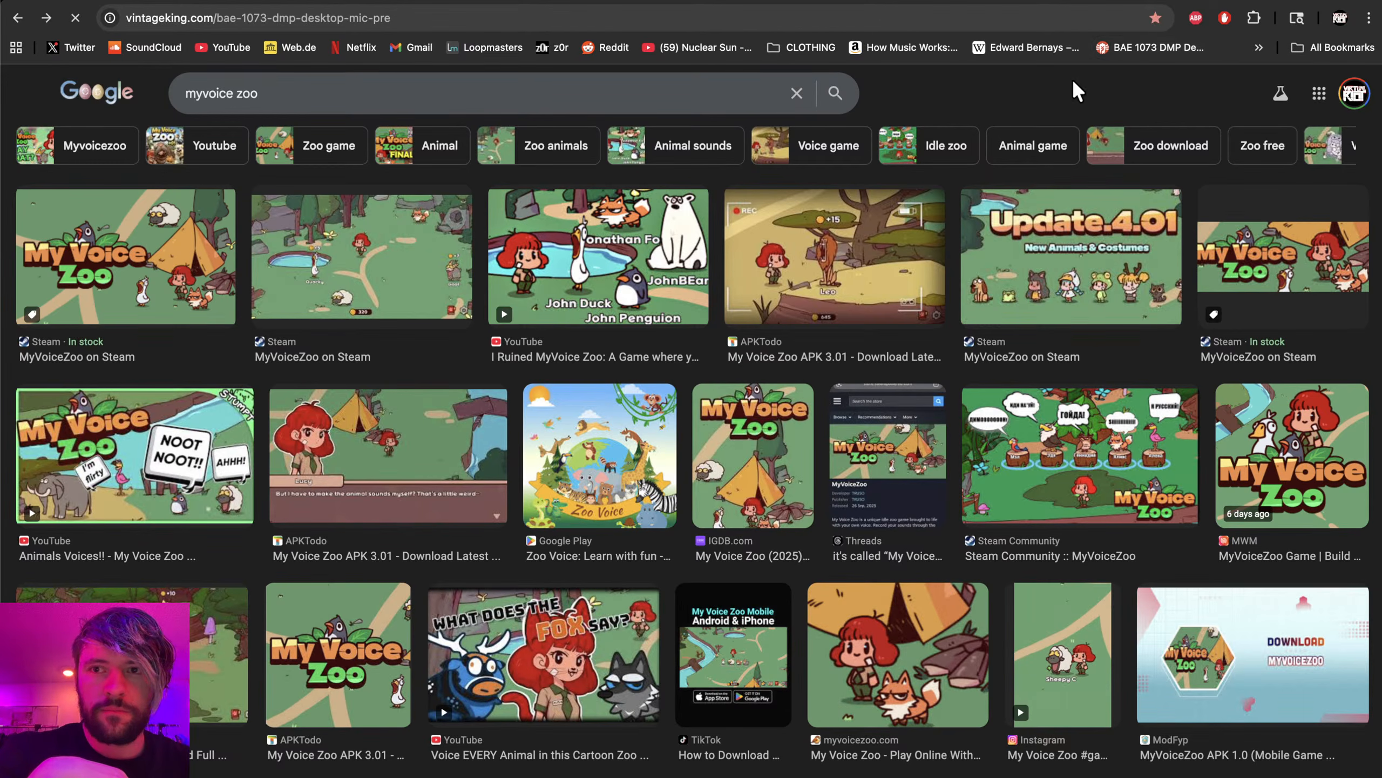
scroll(771, 433, down, 3)
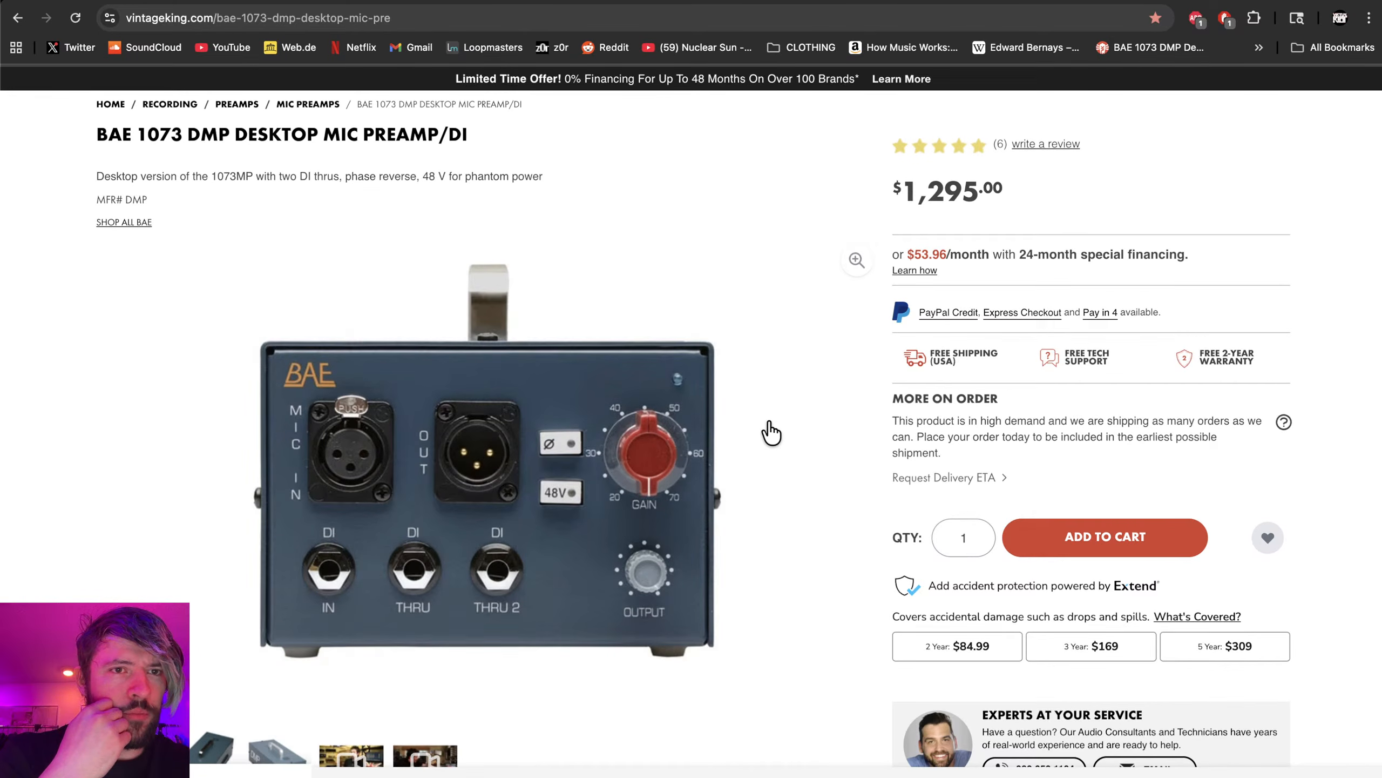
scroll(771, 433, down, 3)
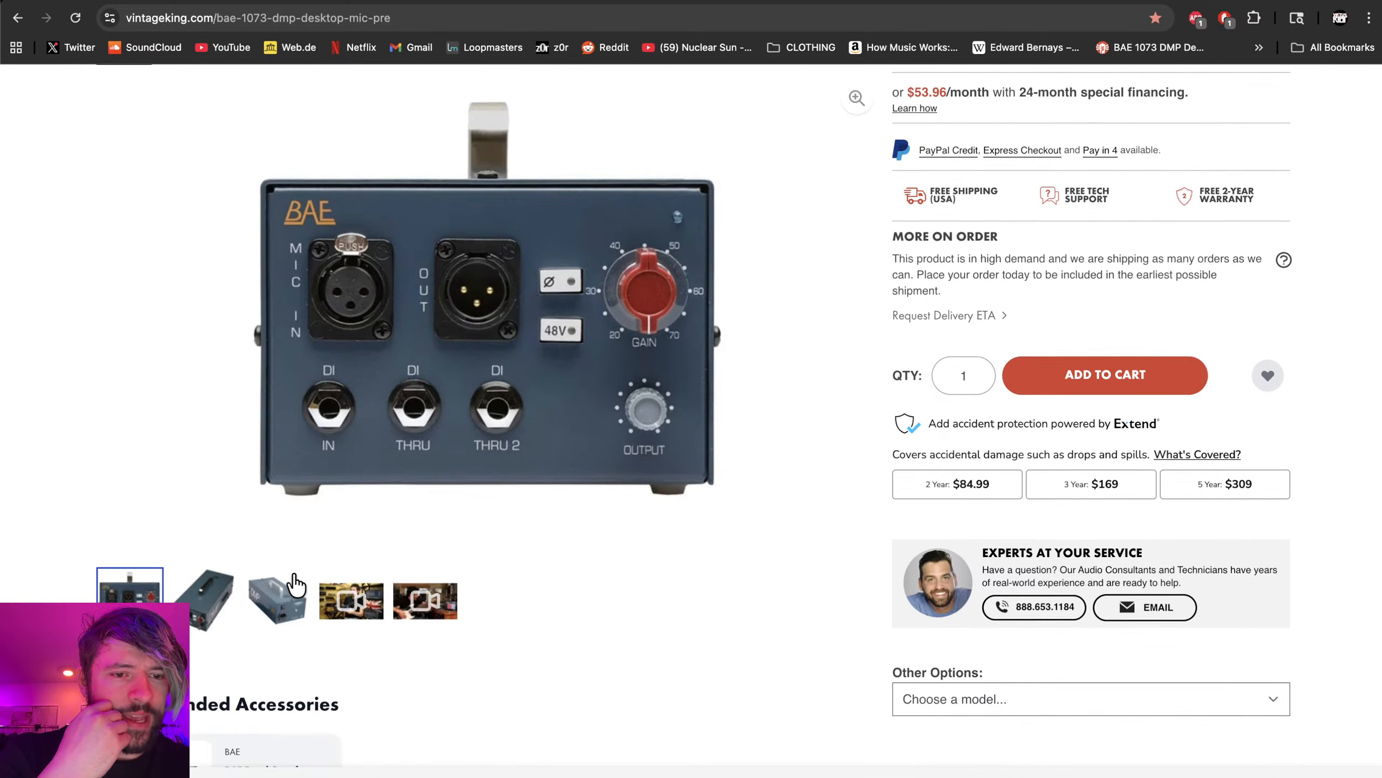
click(223, 602)
click(267, 603)
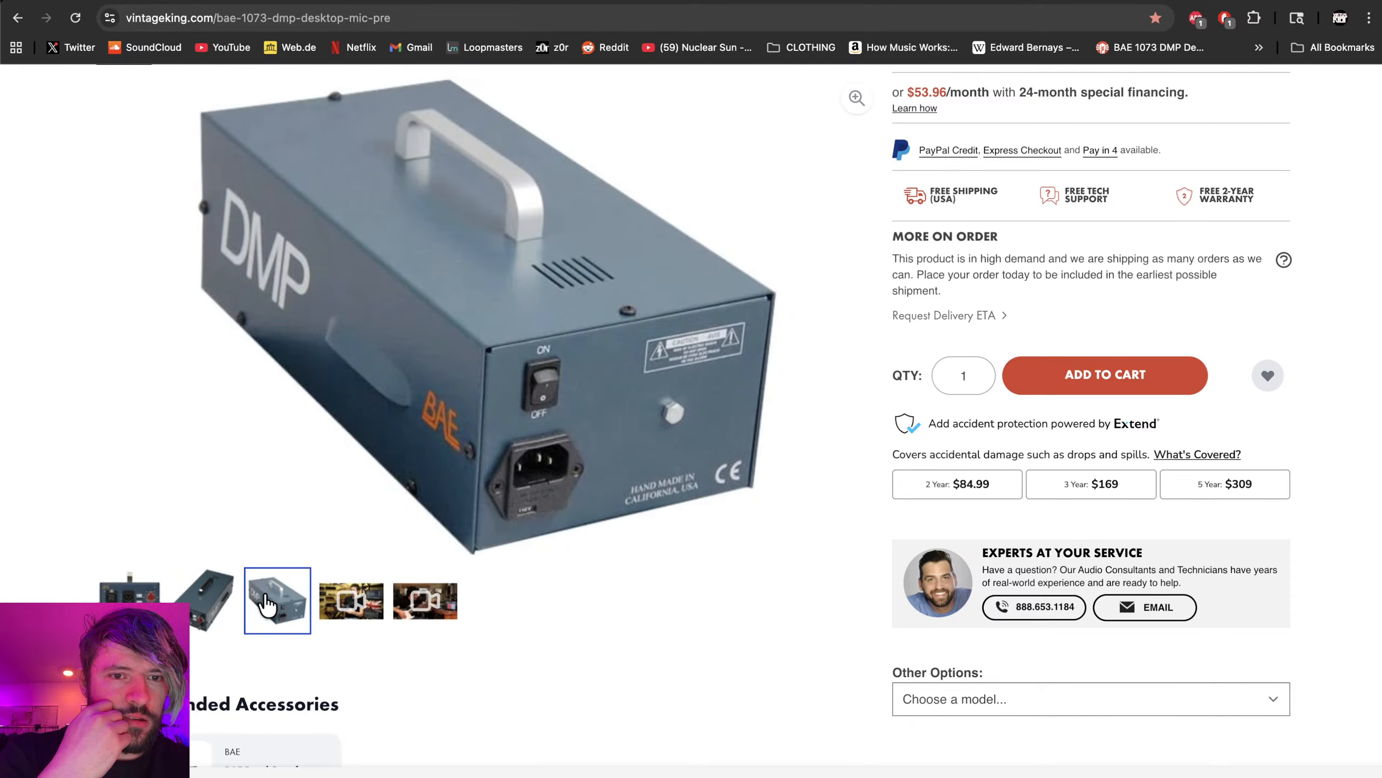
click(213, 603)
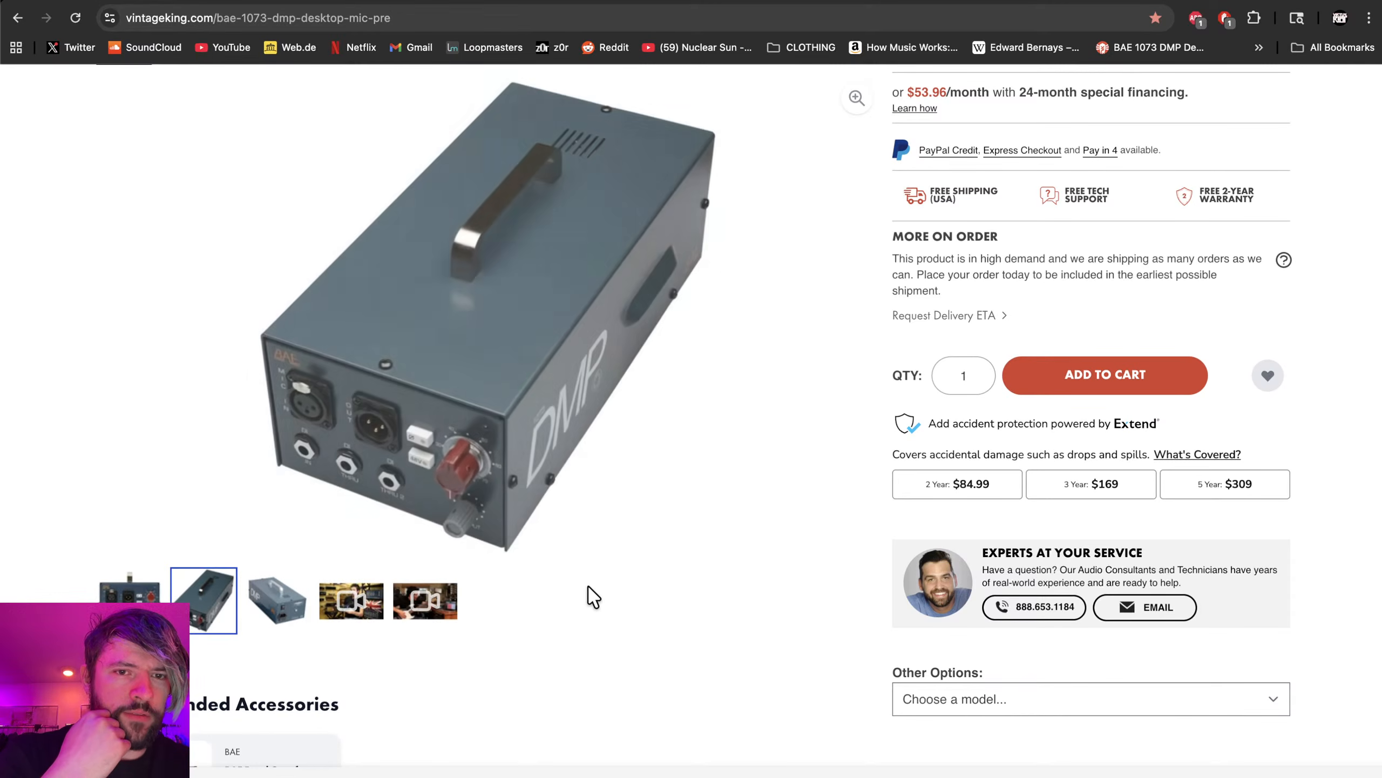
- Look over the recommended accessories and related products on the preamp page, ending back at the product overview
scroll(590, 596, up, 2)
scroll(591, 596, down, 15)
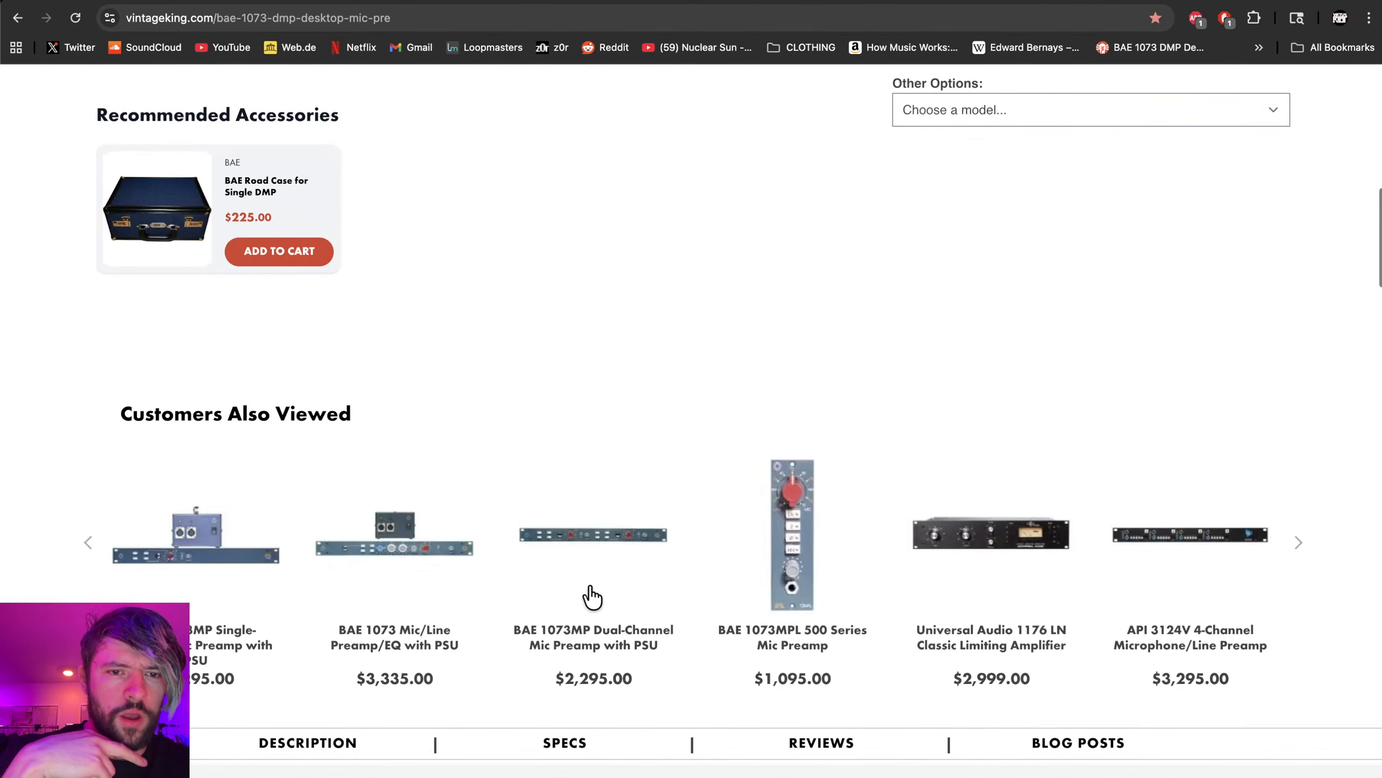
scroll(272, 716, down, 5)
scroll(272, 716, up, 20)
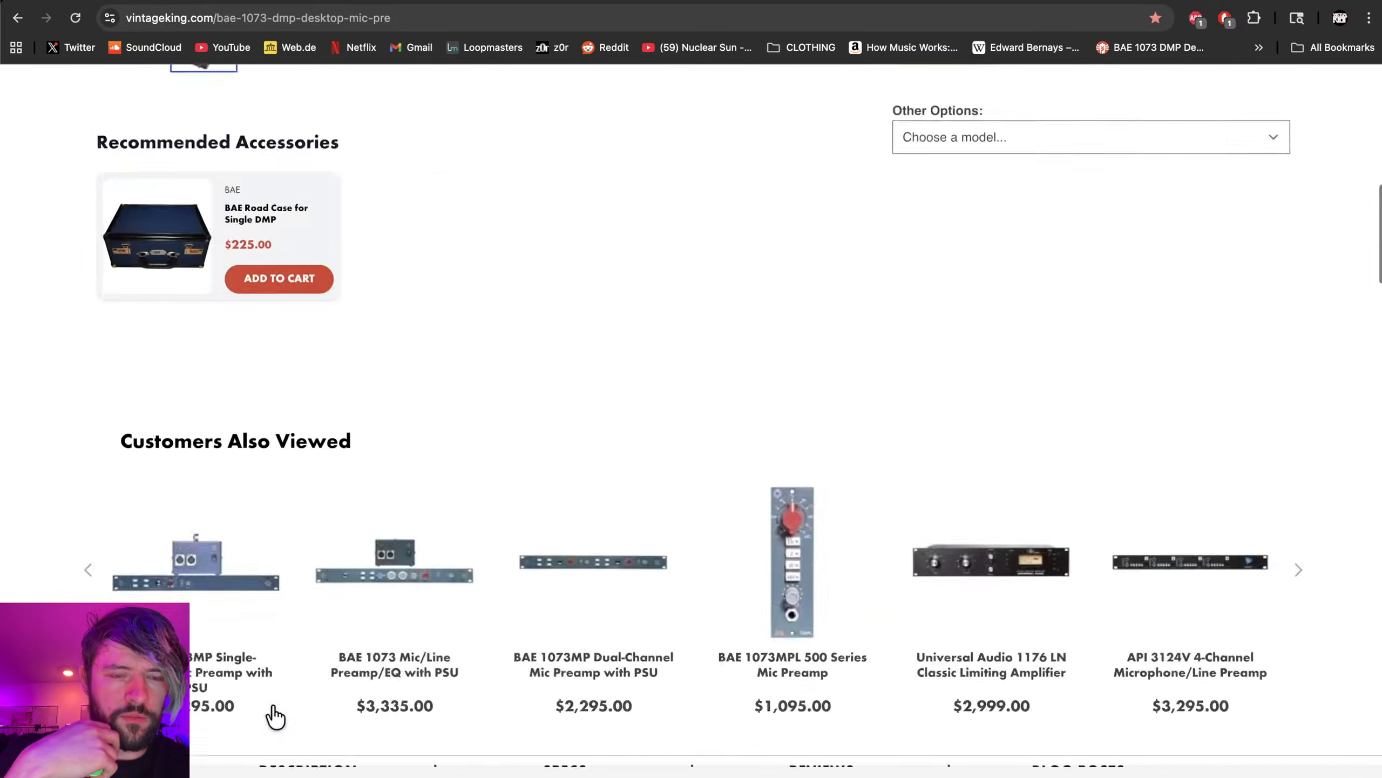
scroll(351, 429, down, 1)
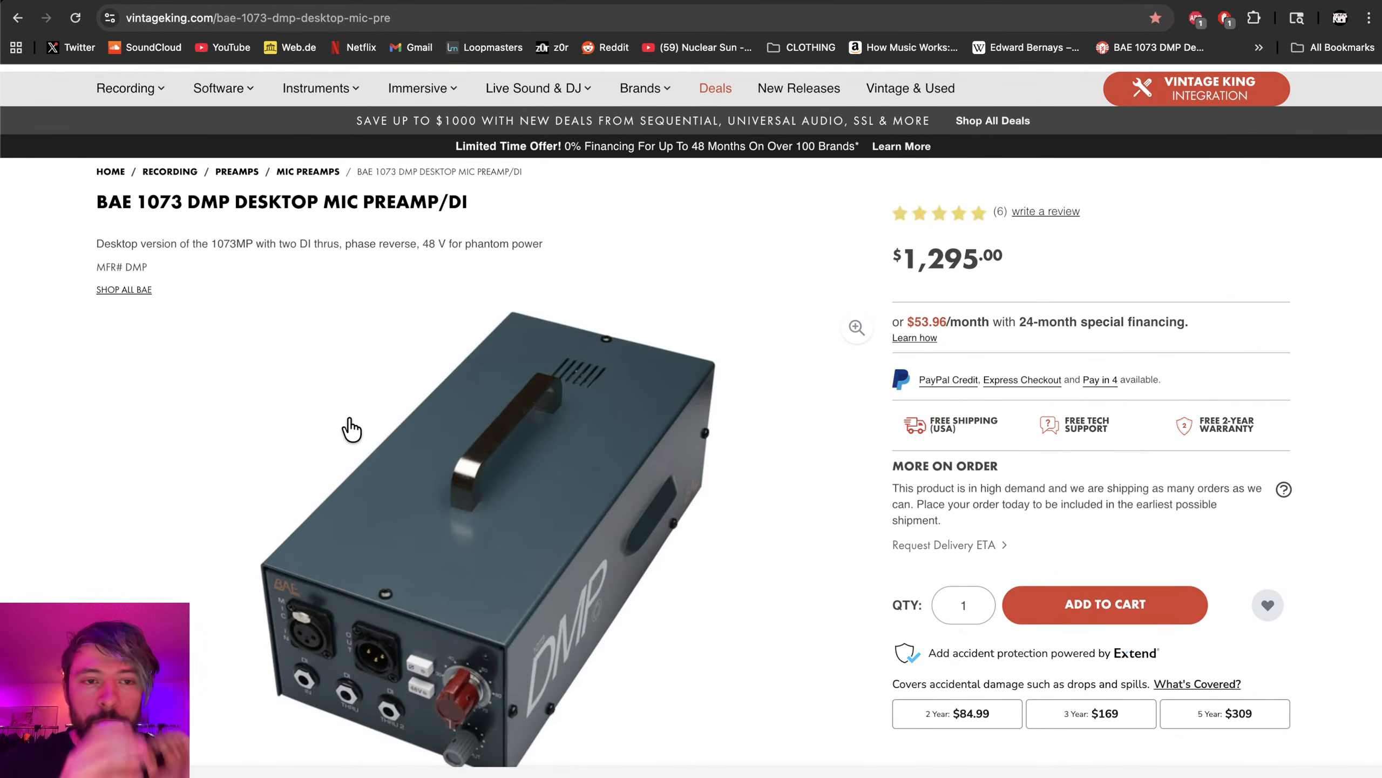
- Show the "ik multimedia iloud mk2" image results, check Streamlabs Desktop, and return to Chrome
click(977, 7)
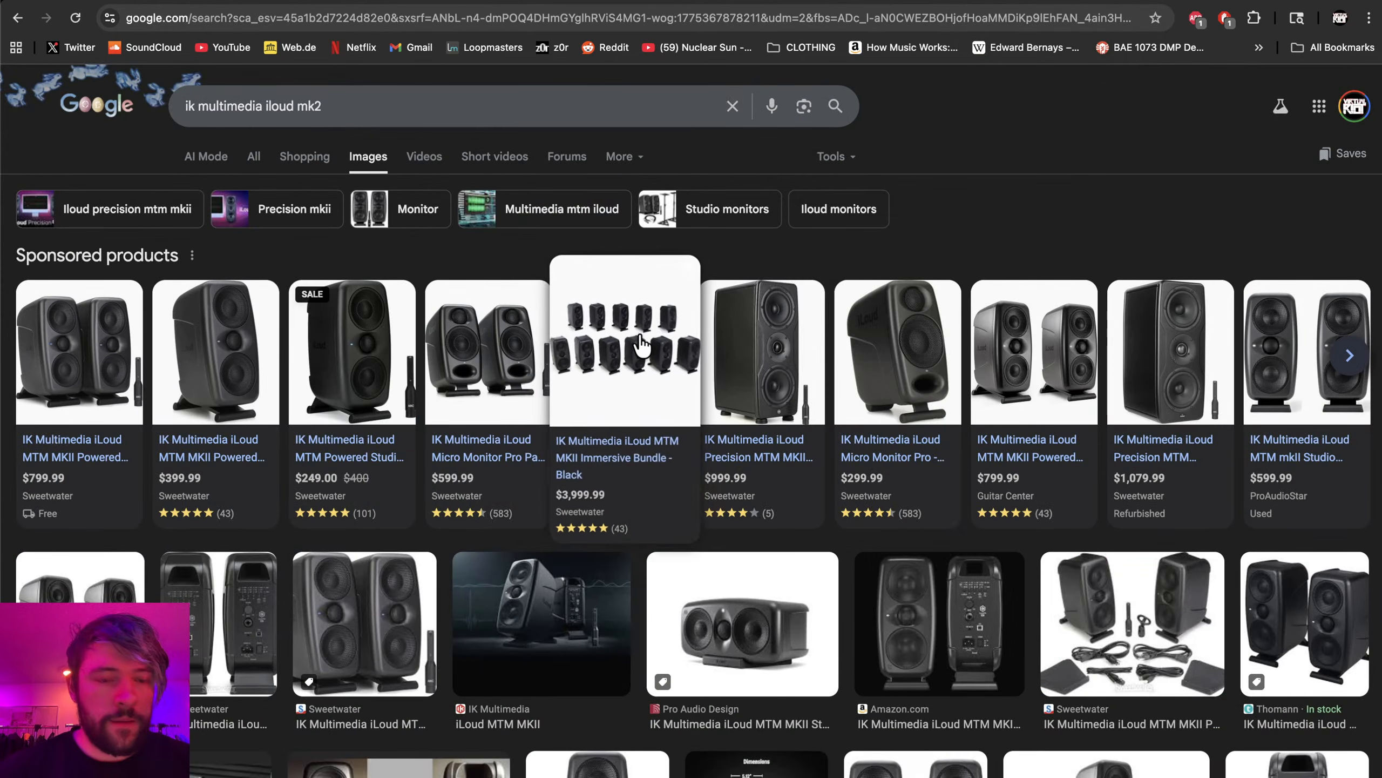
key(super+Tab)
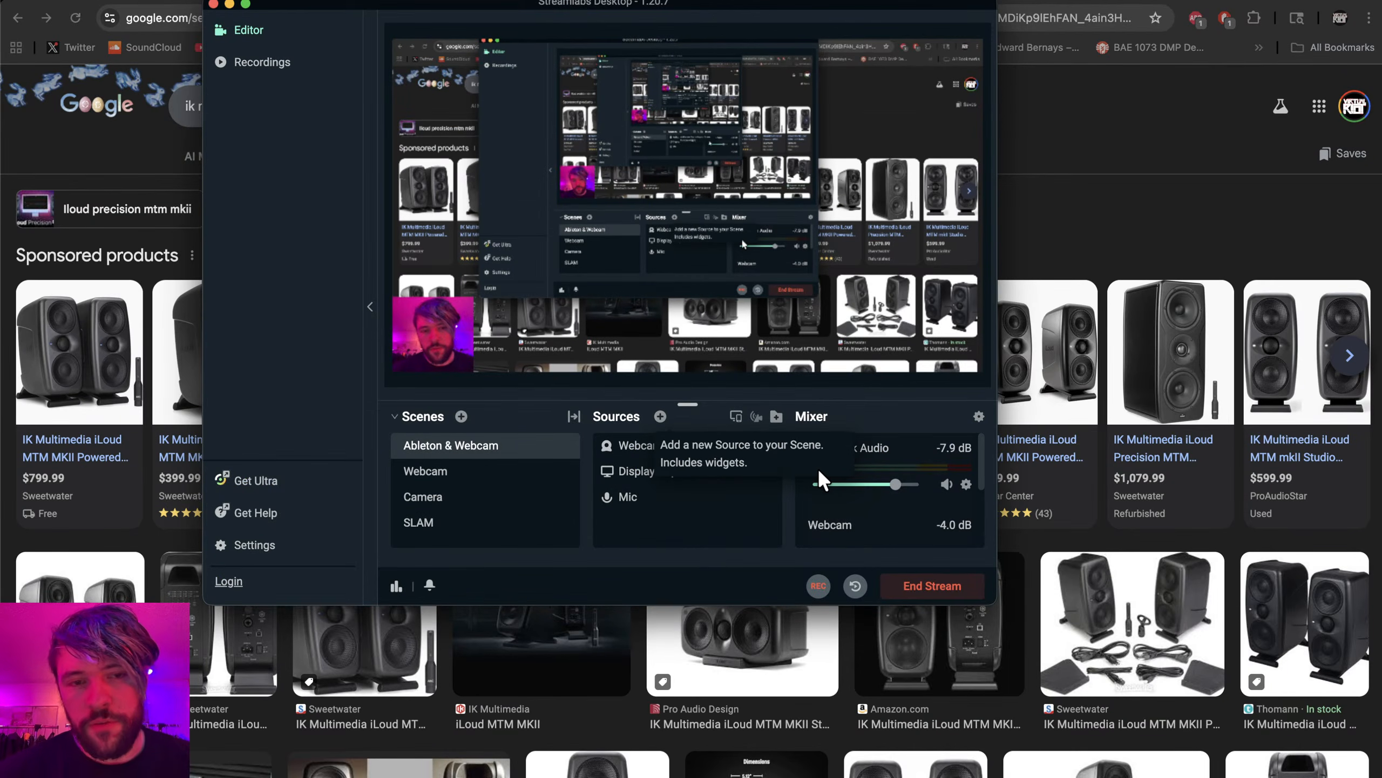
key(super+Tab)
- Switch to Ableton Live, look over the Phase Plant and Serum 2 tracks in the arrangement, and return to Chrome
key(super+Tab)
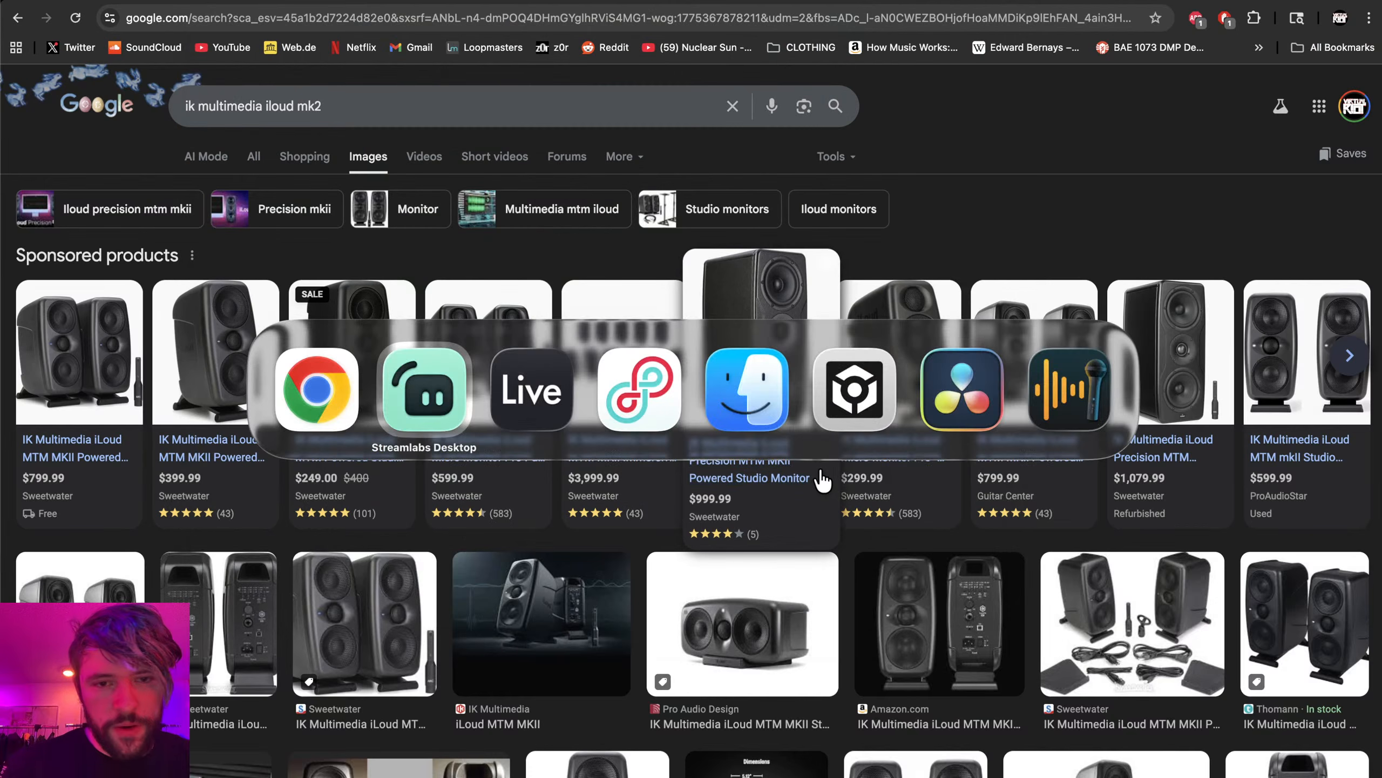
key(super+Tab)
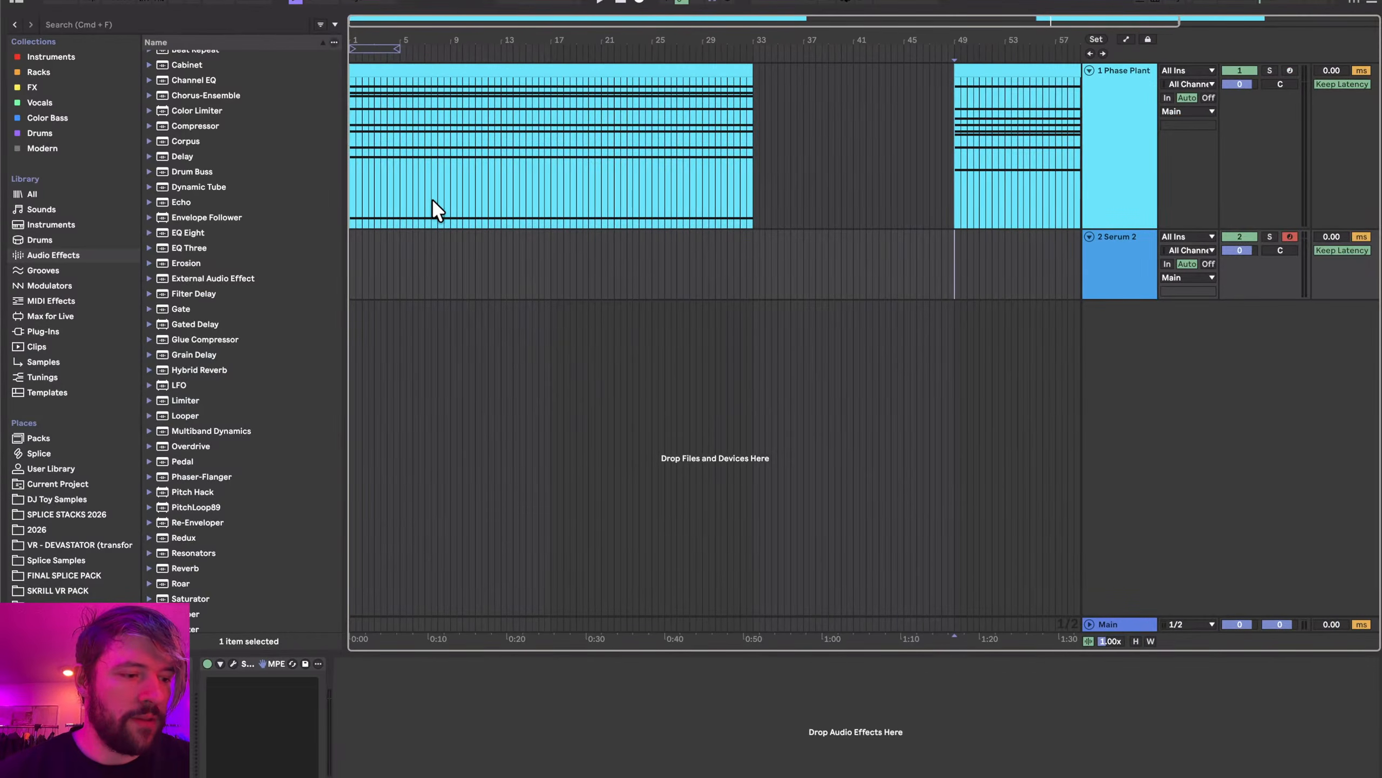
scroll(432, 200, down, 2)
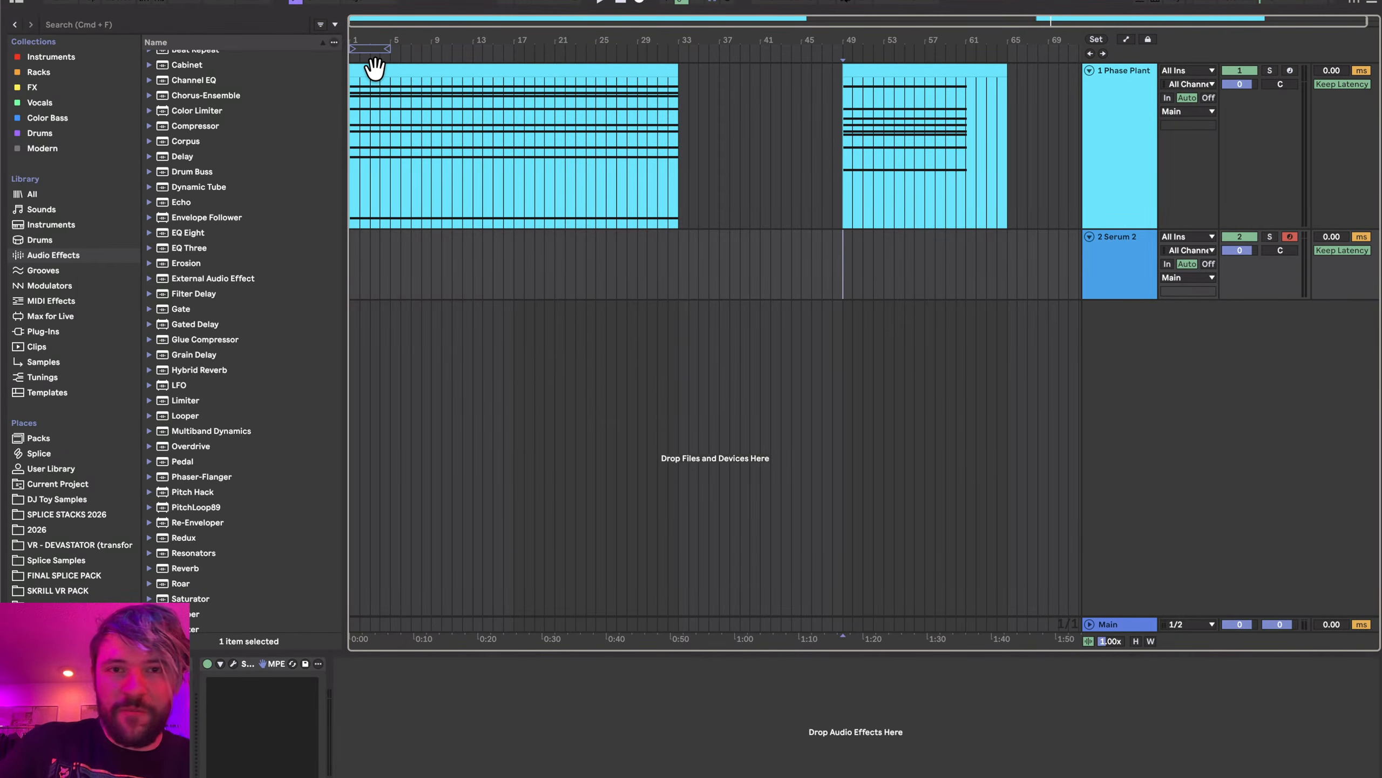
key(ctrl+Left)
- Search Google Images for "command and conquer generals"
triple_click(413, 107)
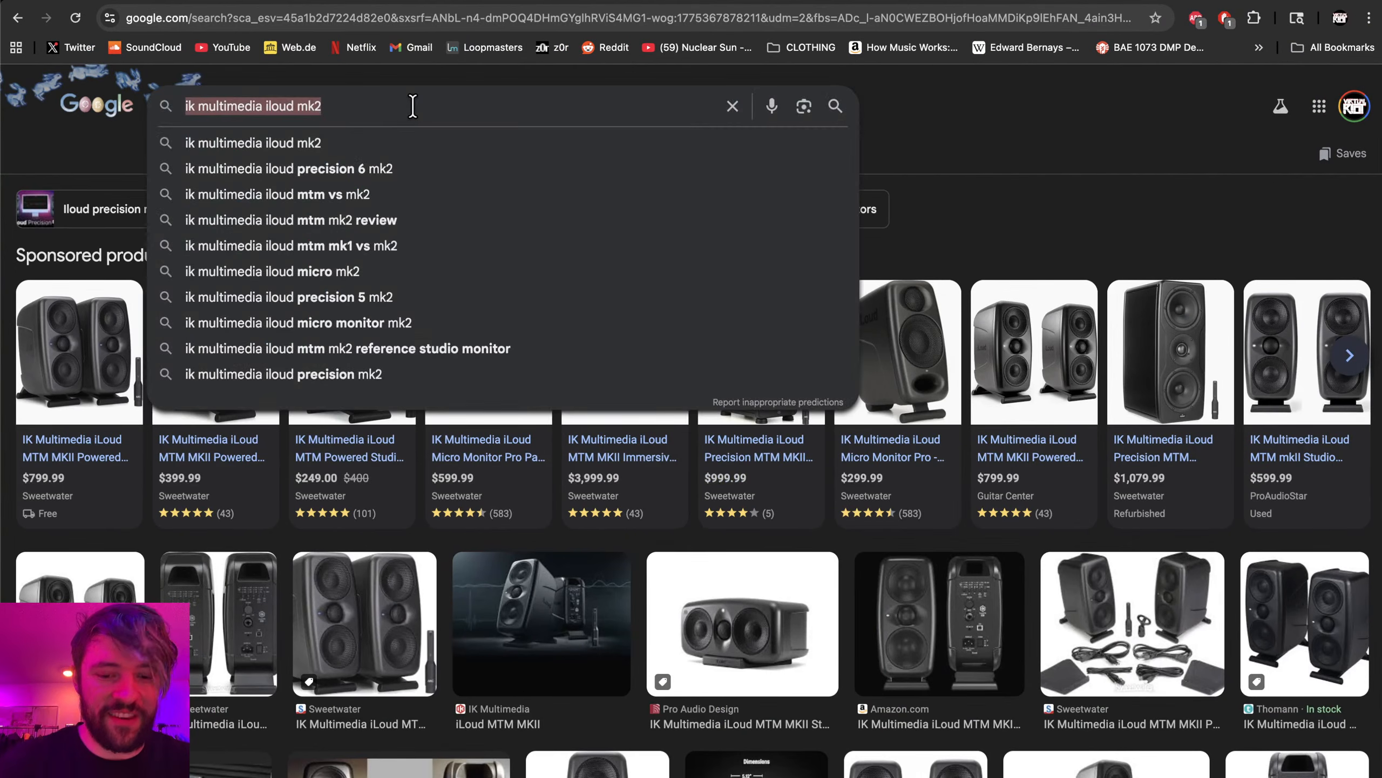
text(command and )
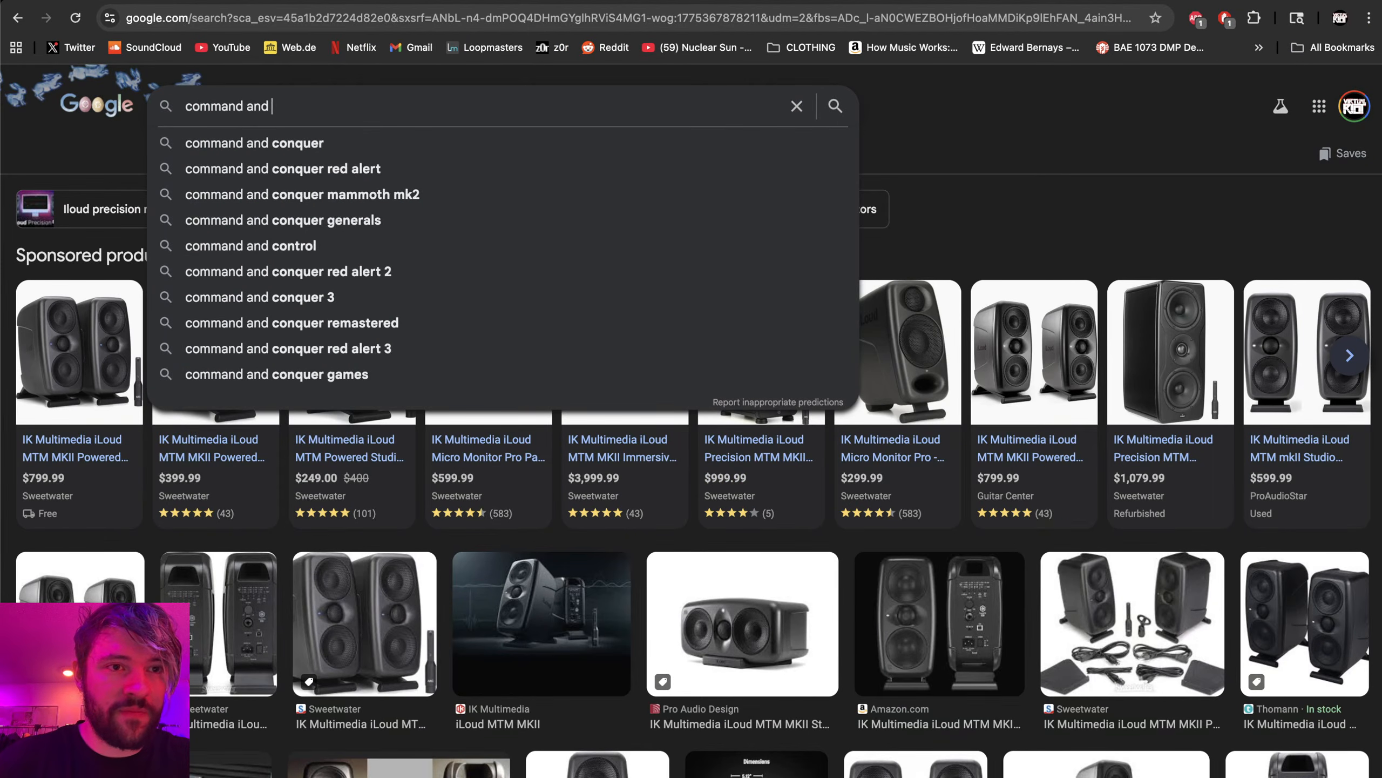
text(conquer generals)
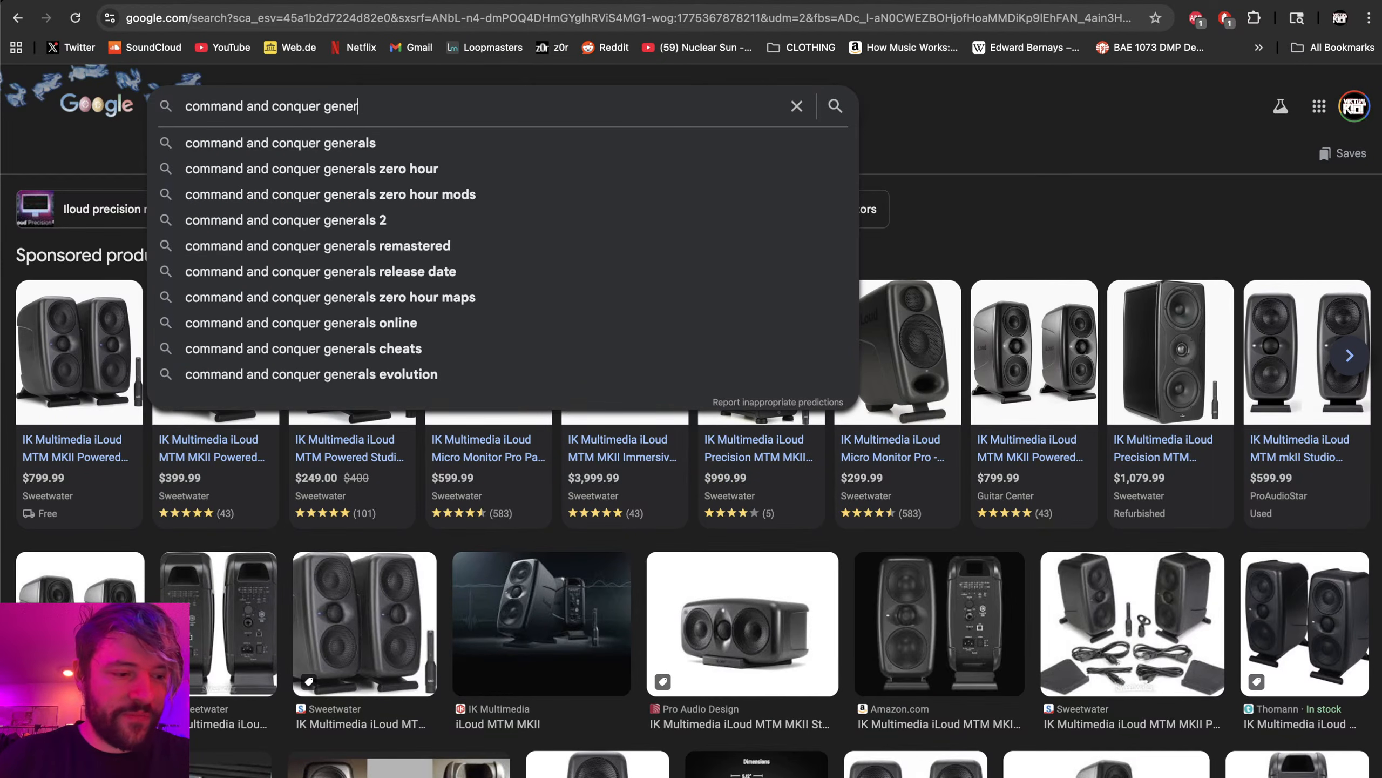
key(Return)
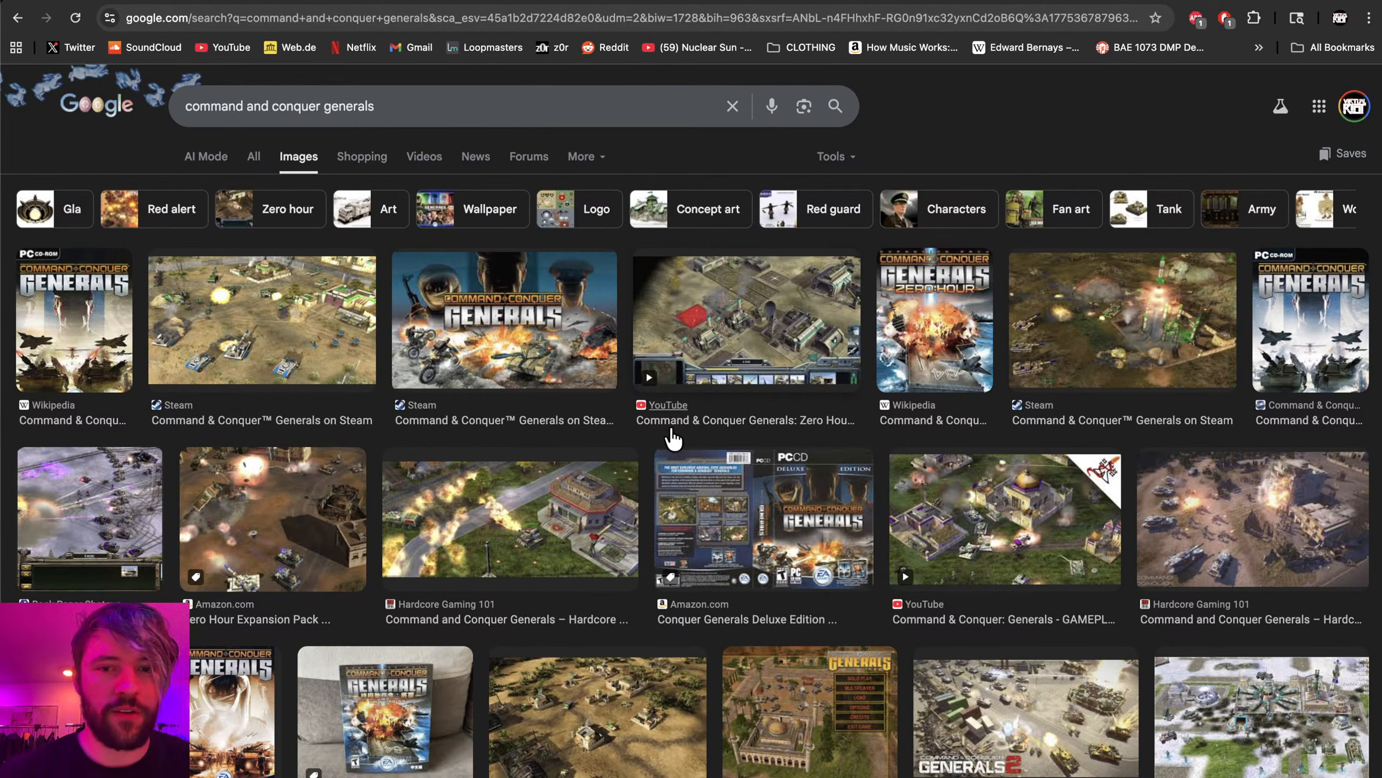
- Browse the Command & Conquer Generals image results and preview the Eurogamer picture of the Generals Evolution mod
scroll(873, 518, down, 2)
scroll(874, 517, down, 1)
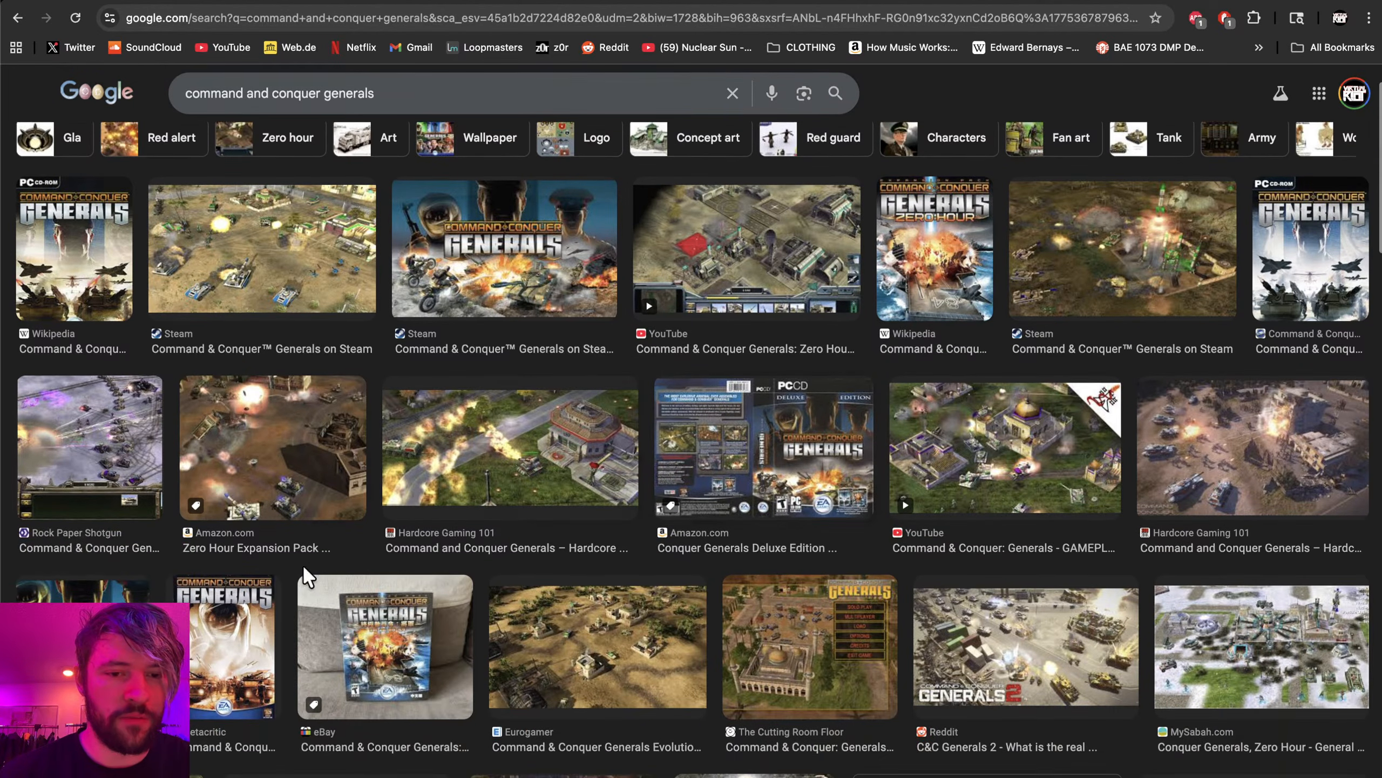
scroll(902, 568, down, 4)
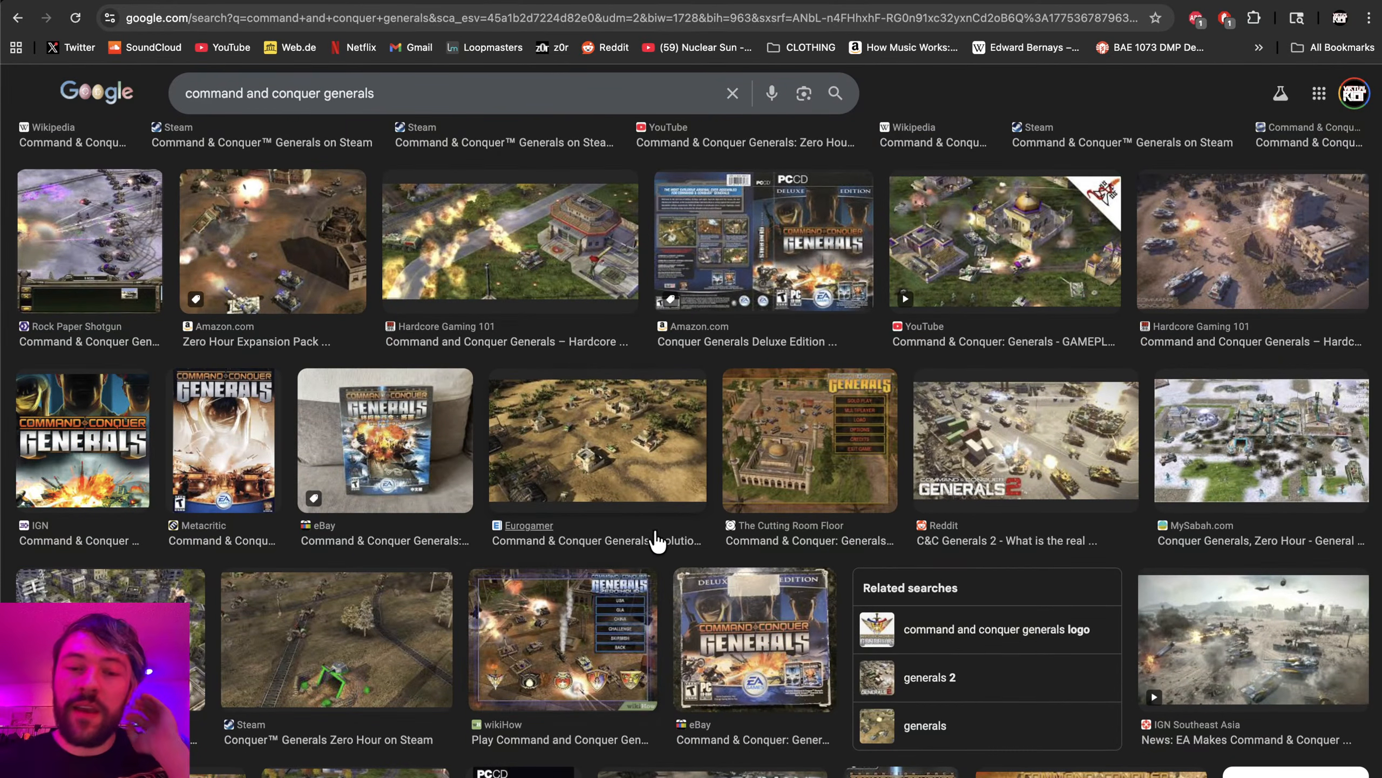
click(617, 457)
scroll(669, 518, down, 4)
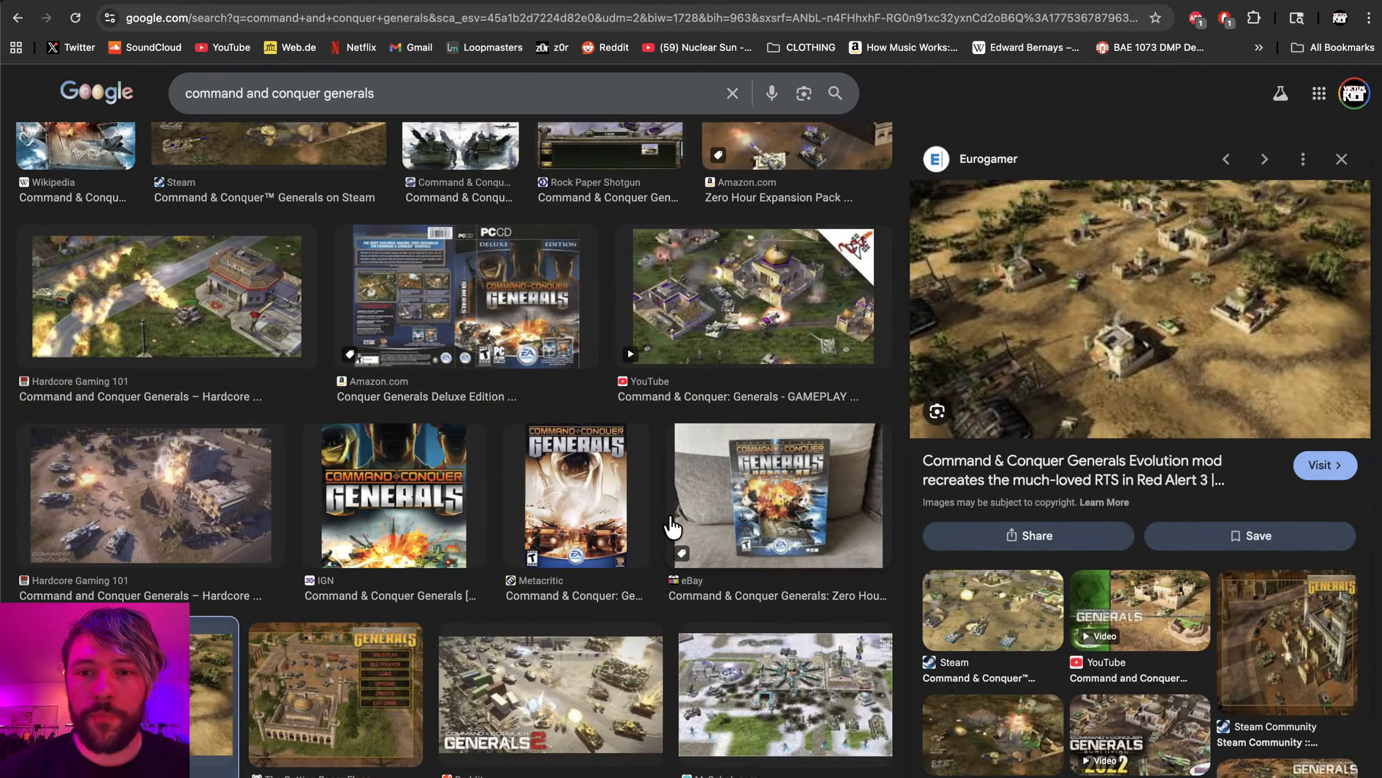
scroll(670, 517, down, 3)
scroll(669, 517, up, 9)
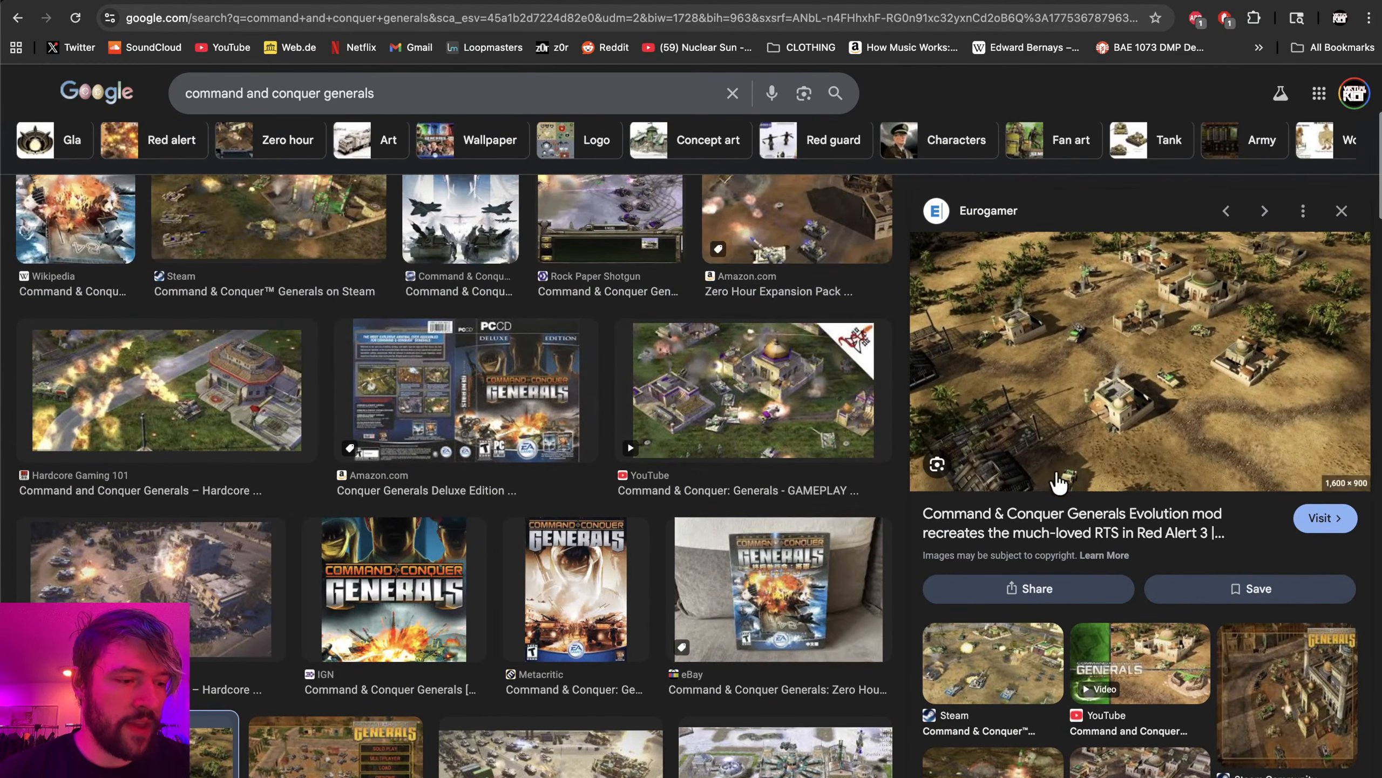
scroll(707, 463, up, 2)
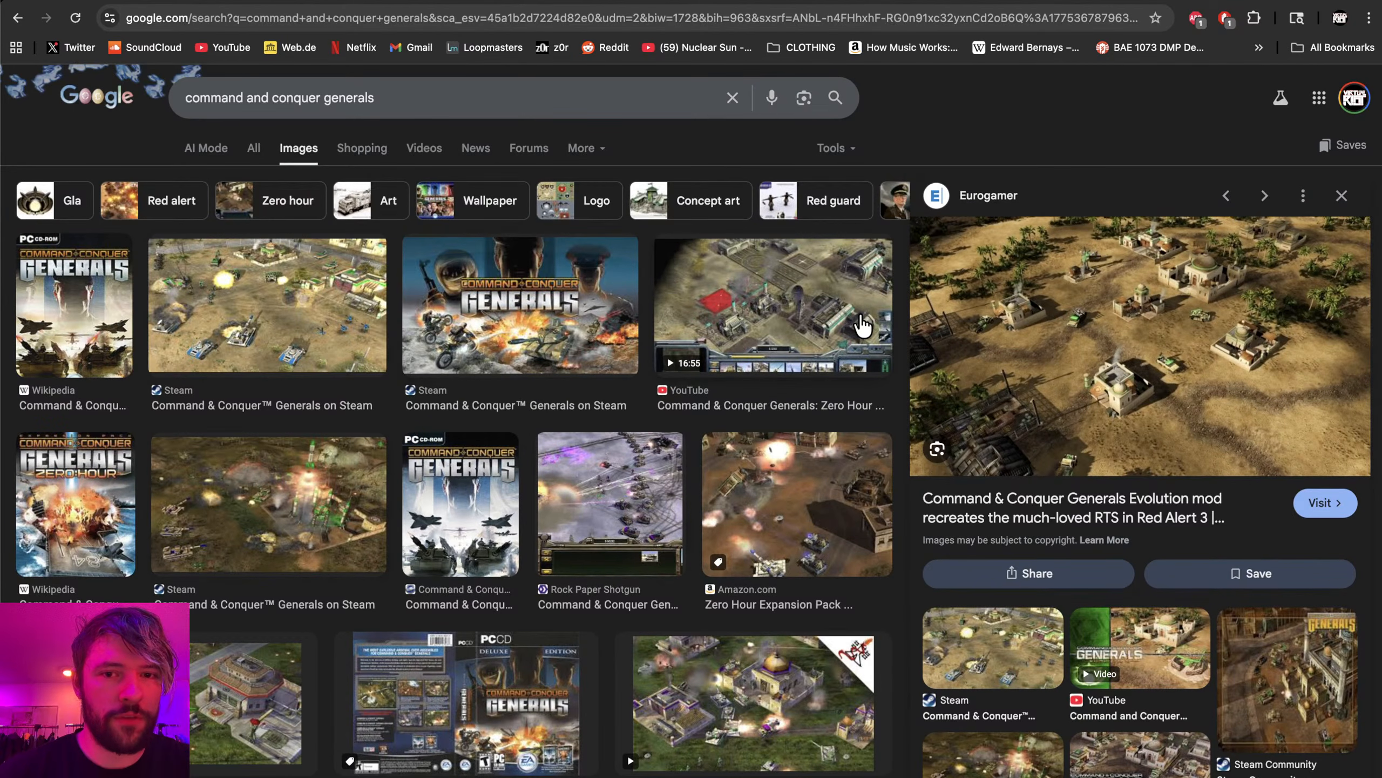
scroll(756, 547, down, 6)
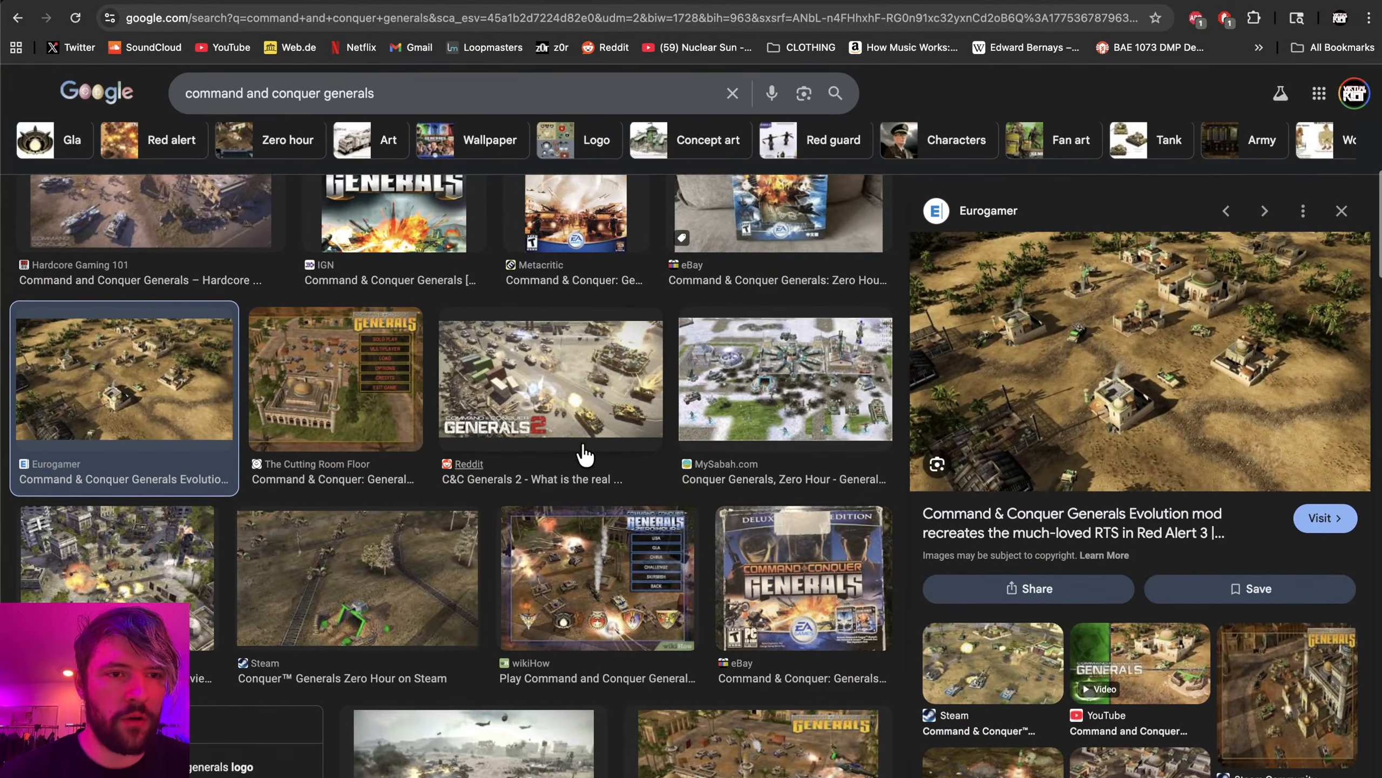
scroll(584, 454, up, 6)
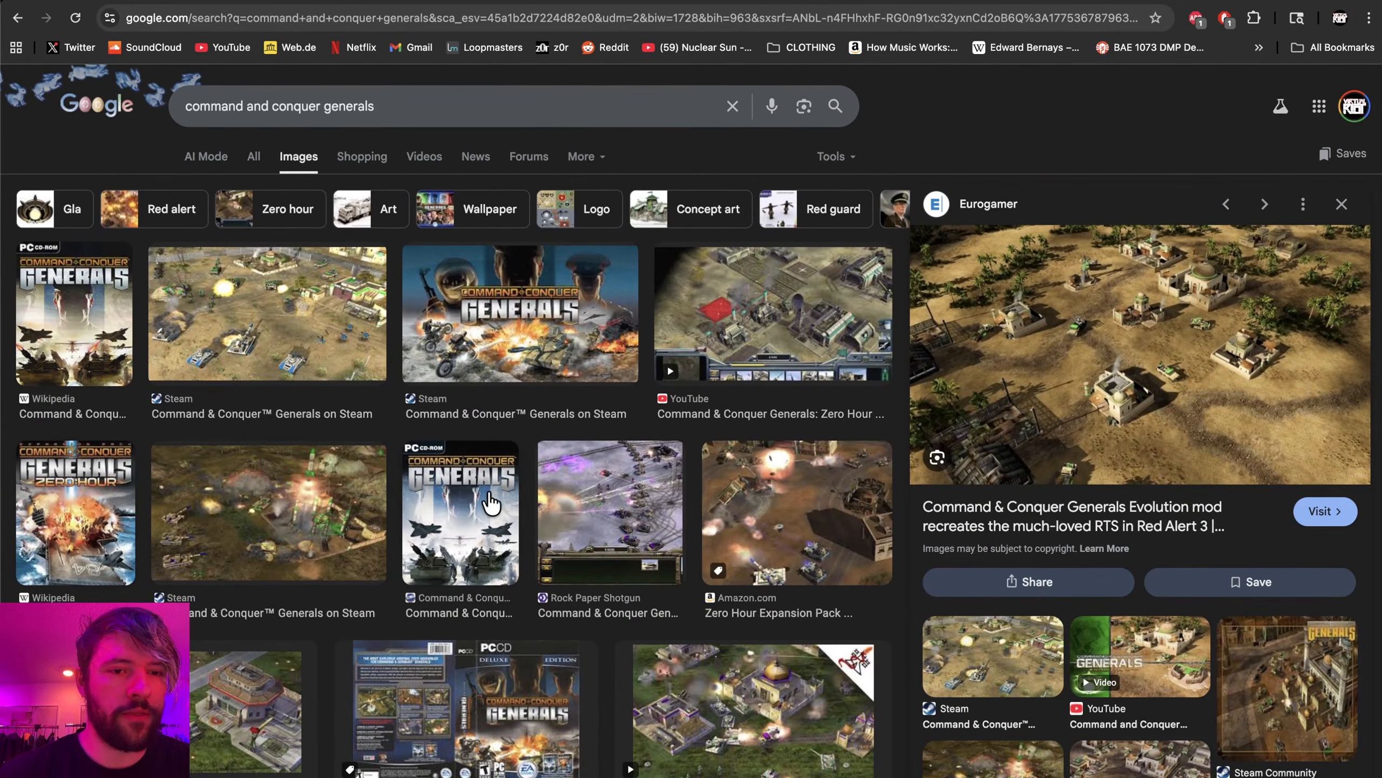
- Preview the YouTube Zero Hour gameplay images, the Rock Paper Shotgun battle screenshot, and the Steam tank battle screenshot
click(767, 312)
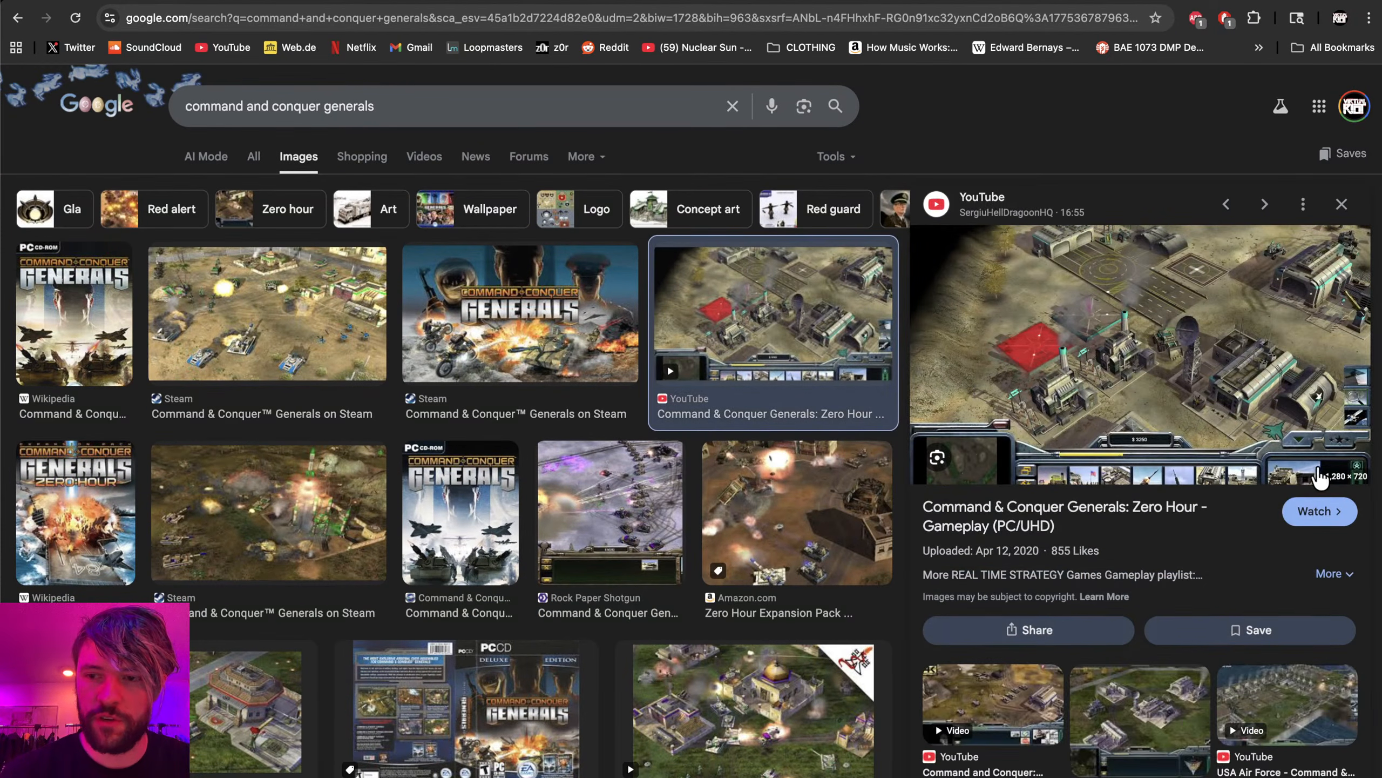
click(998, 705)
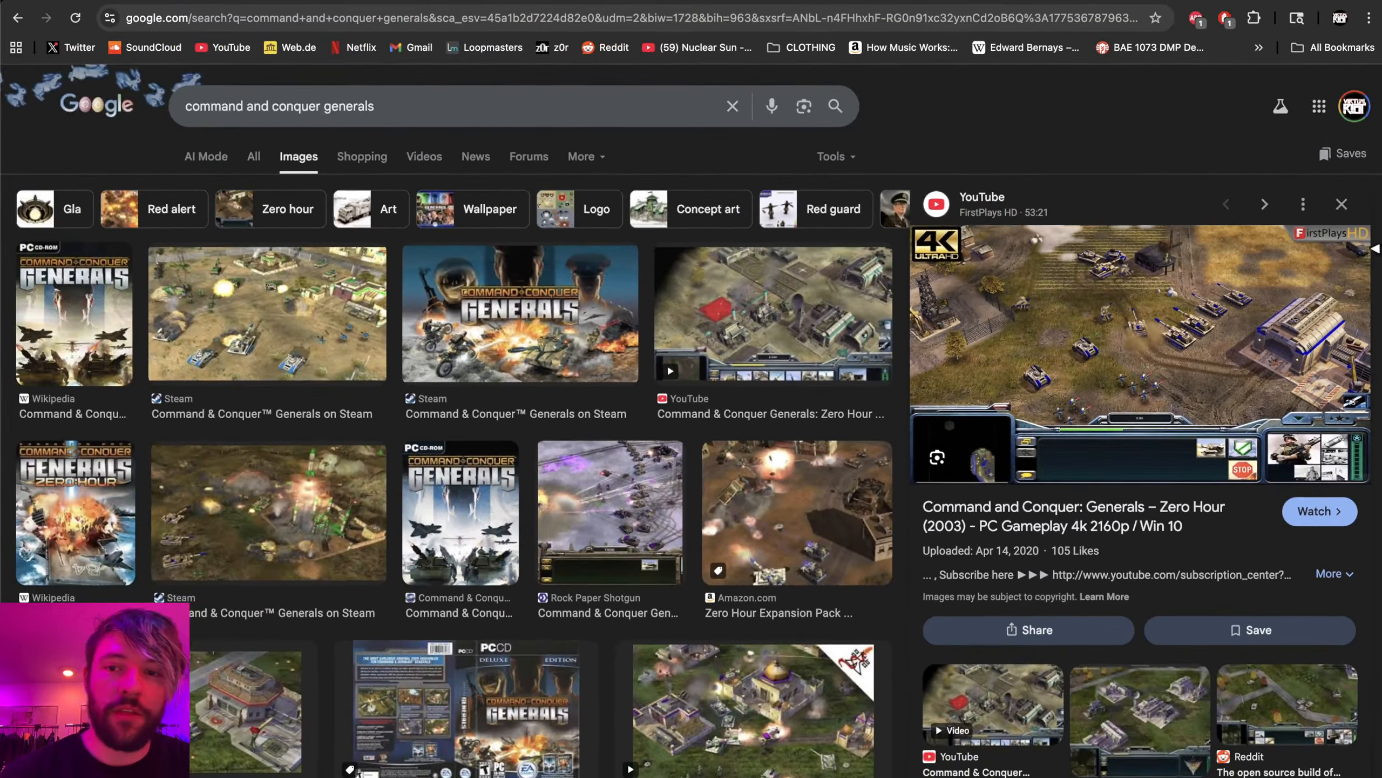
scroll(1029, 403, down, 1)
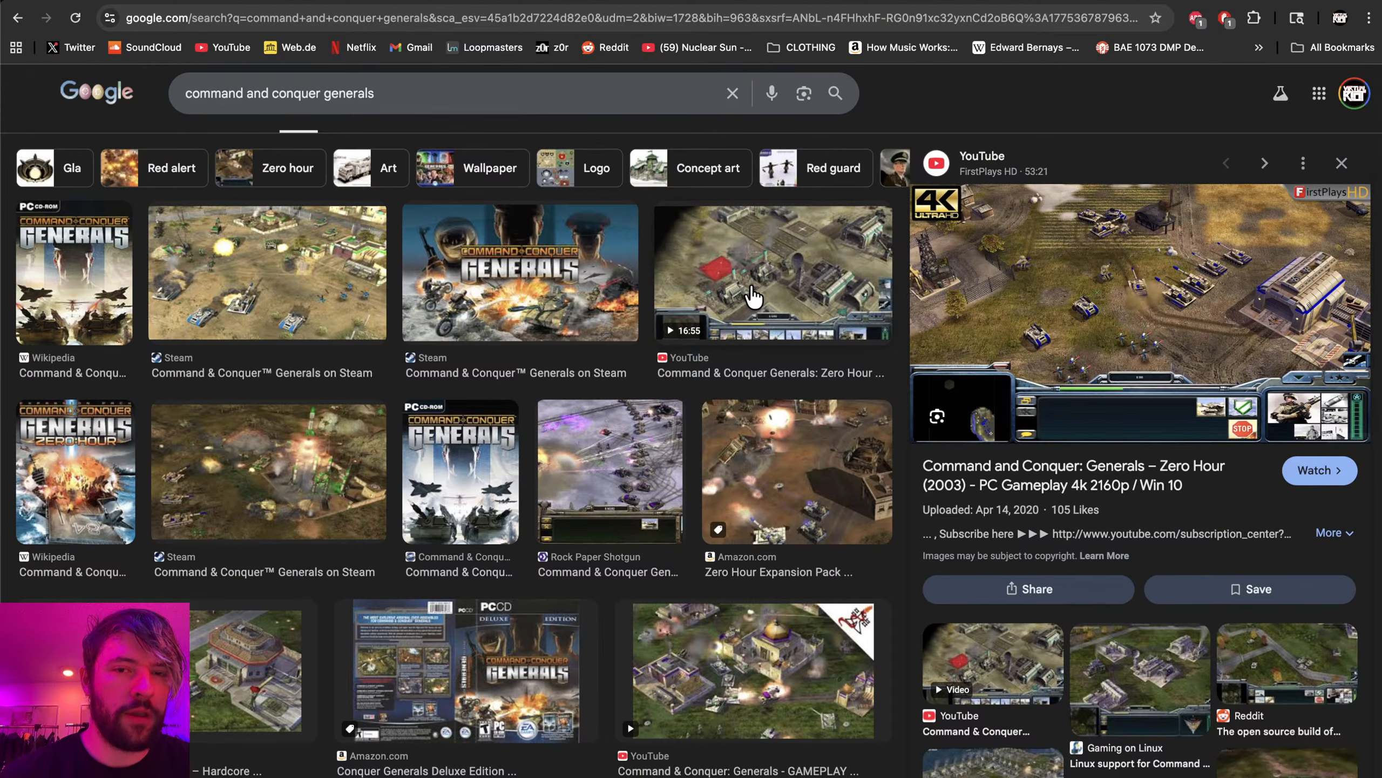
click(211, 298)
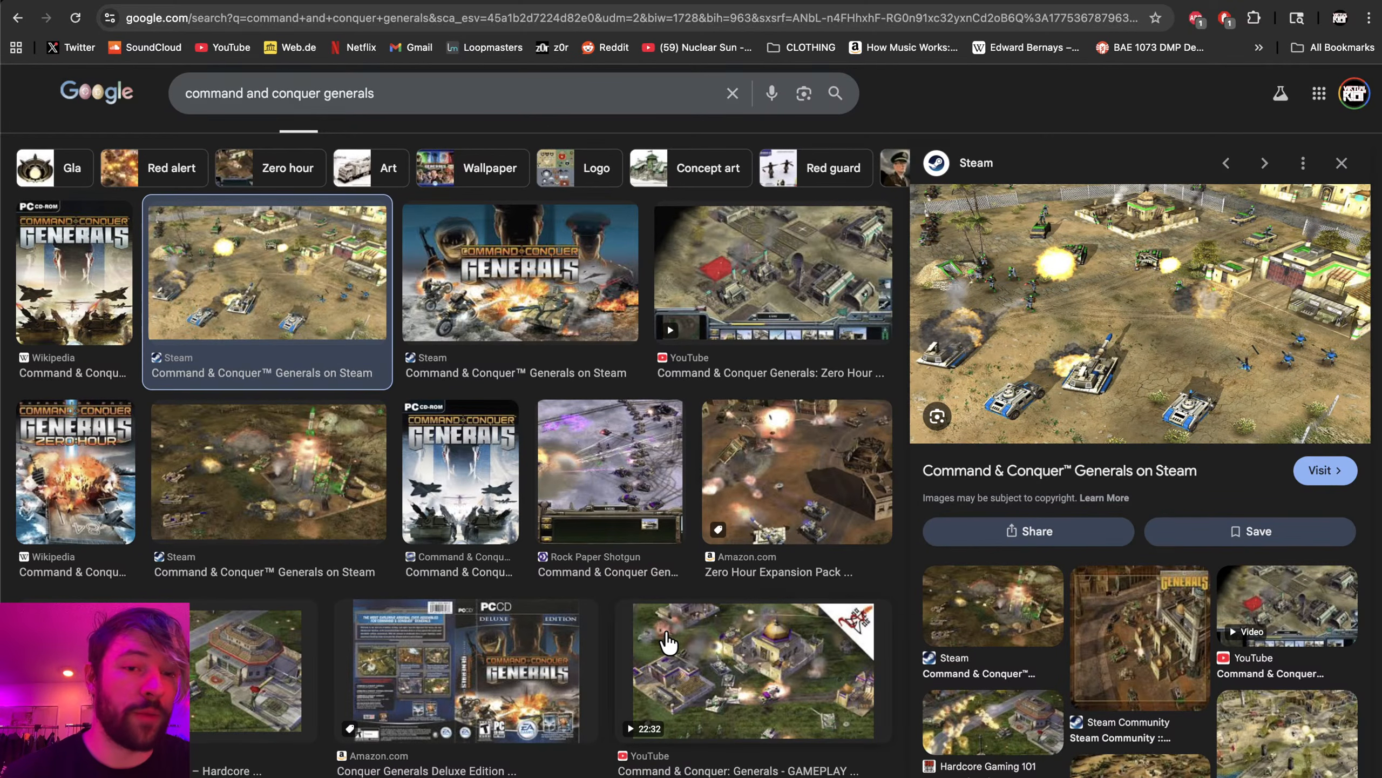
click(592, 455)
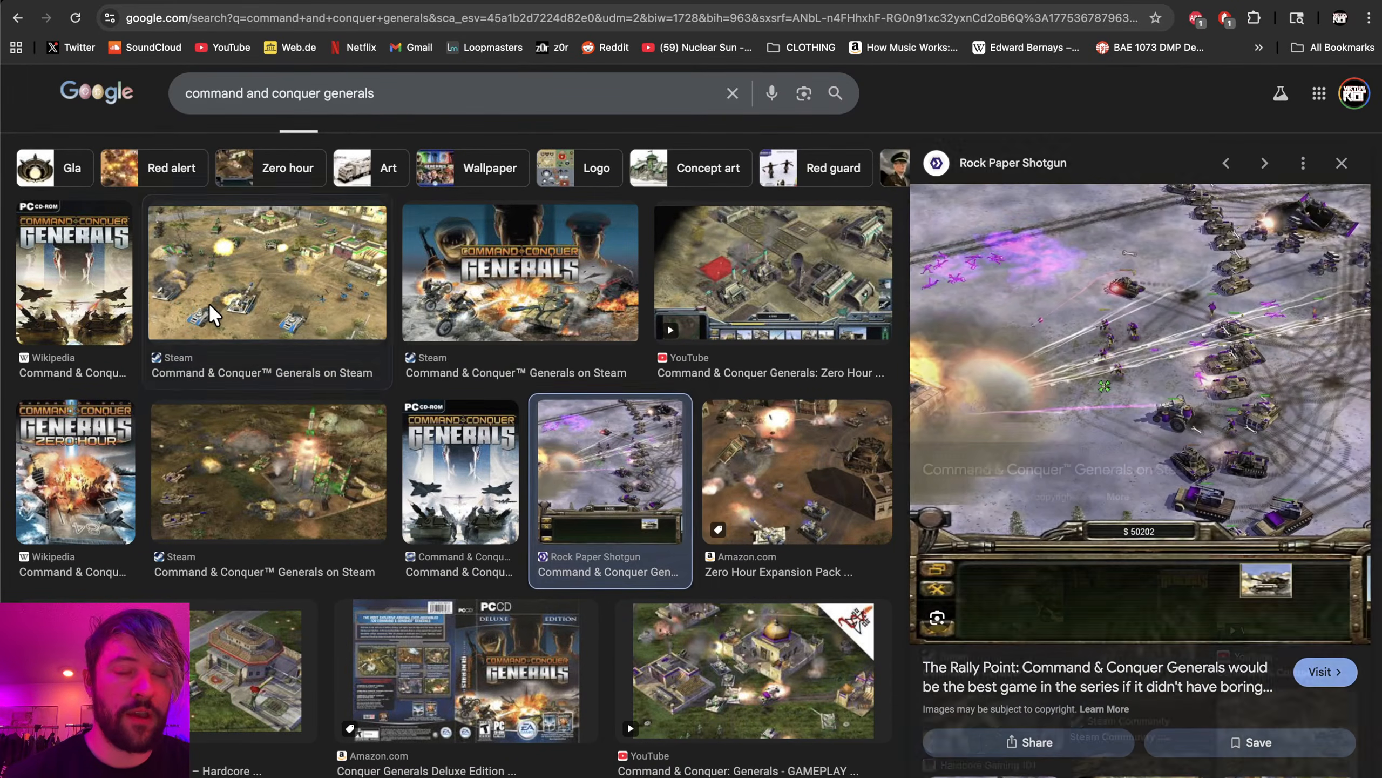
click(214, 315)
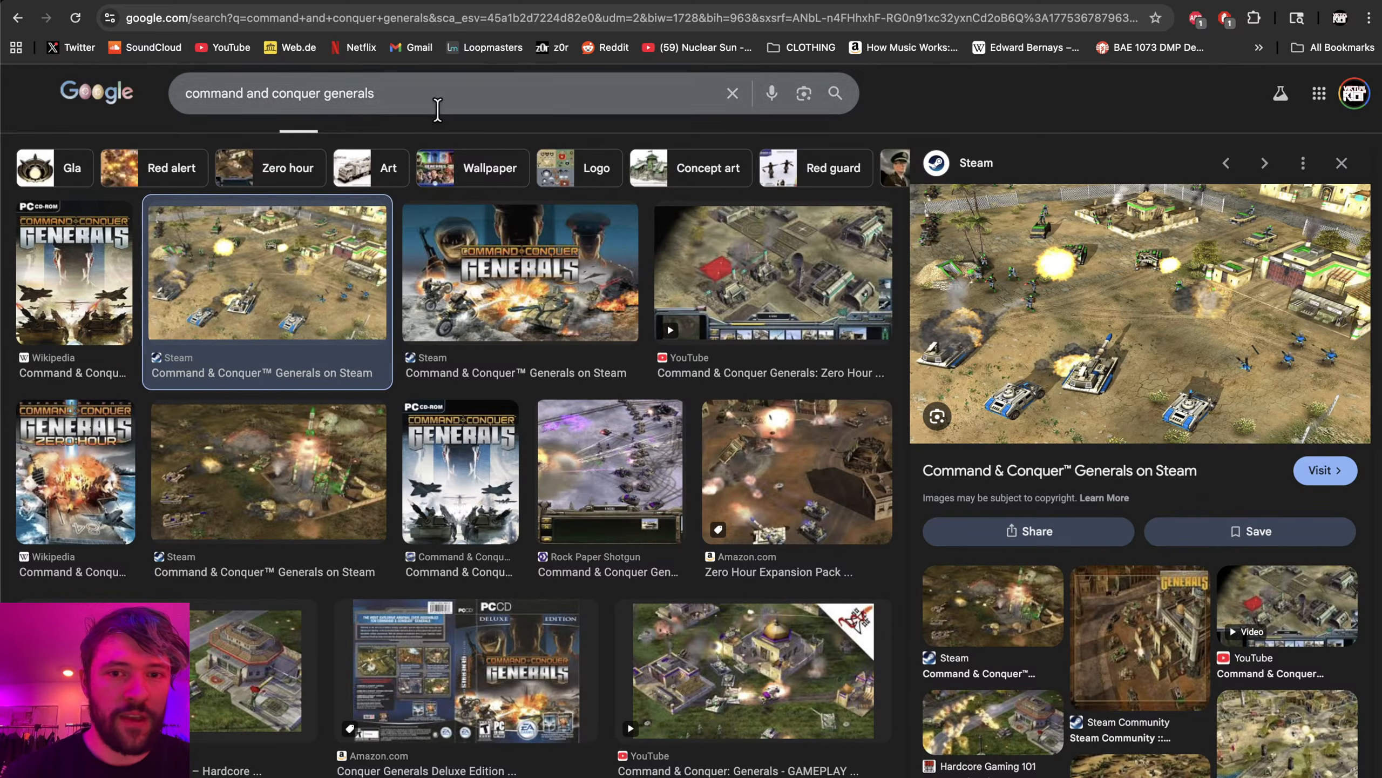
- Look further through the Generals results, preview the Eurogamer Evolution mod image again, and return to the start of the results
scroll(503, 349, down, 2)
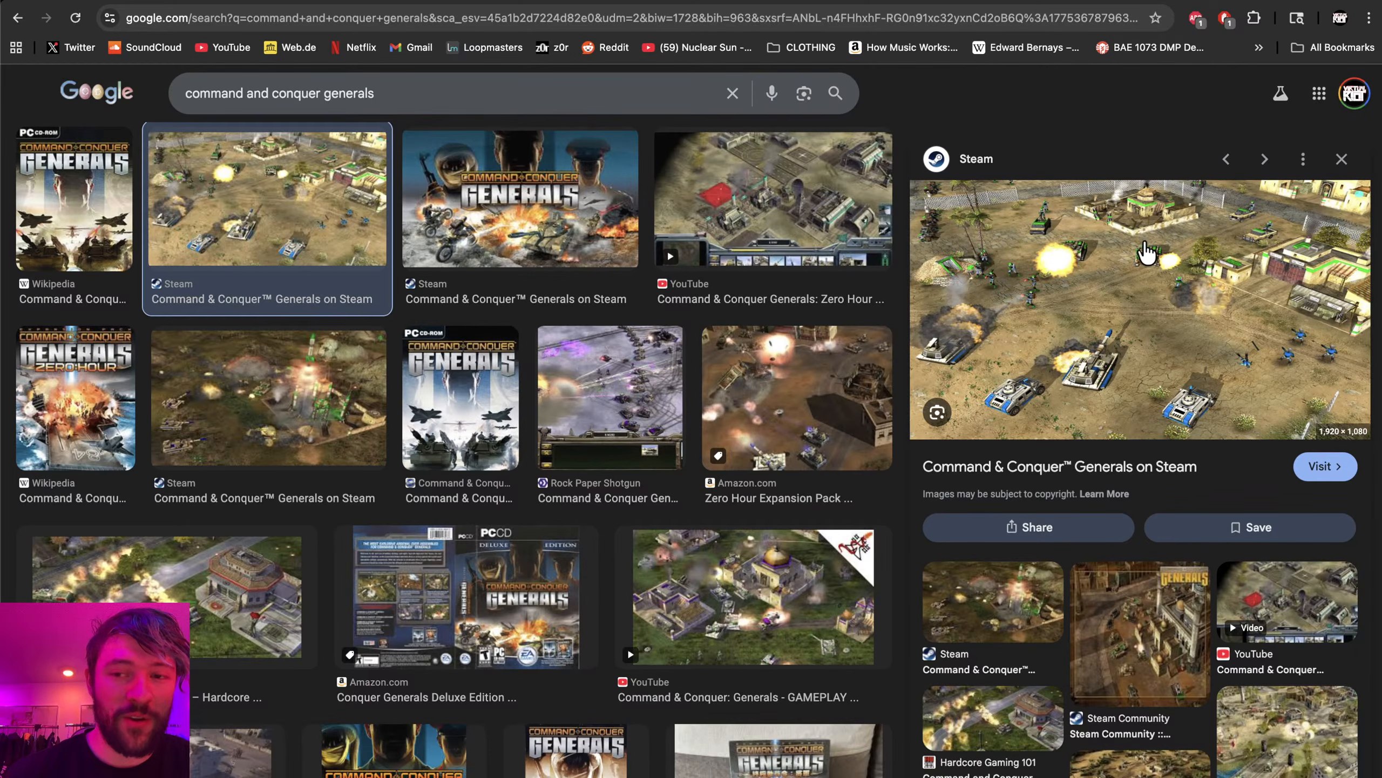
scroll(495, 484, down, 5)
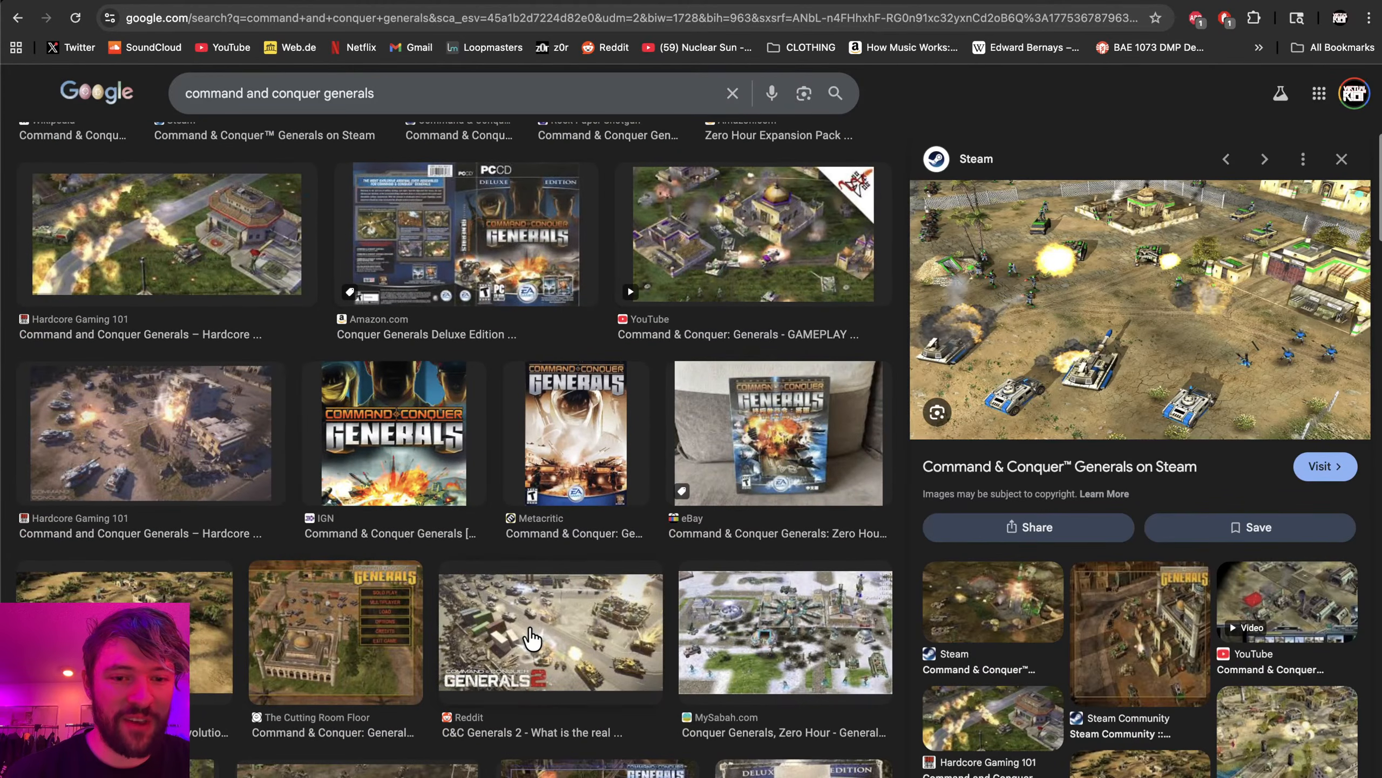
click(549, 632)
click(125, 585)
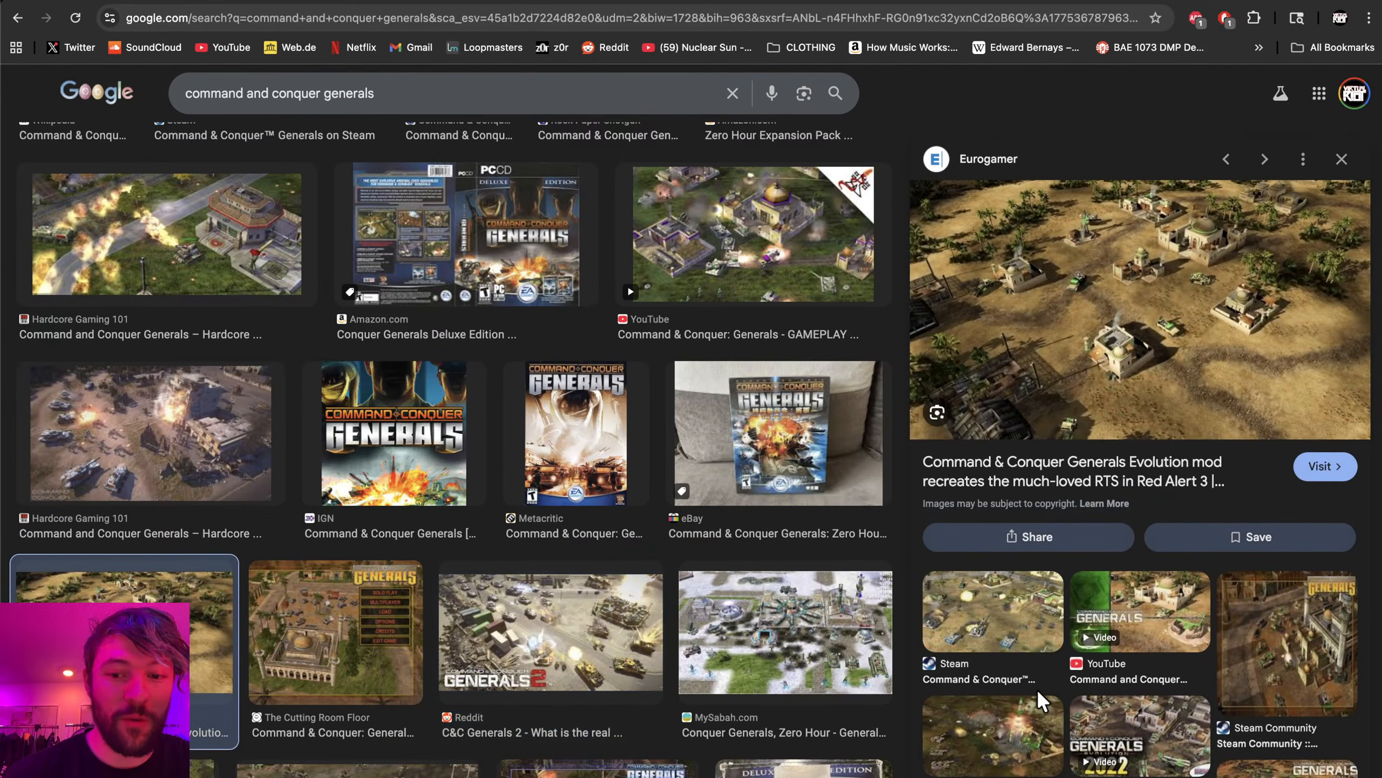
scroll(594, 718, down, 3)
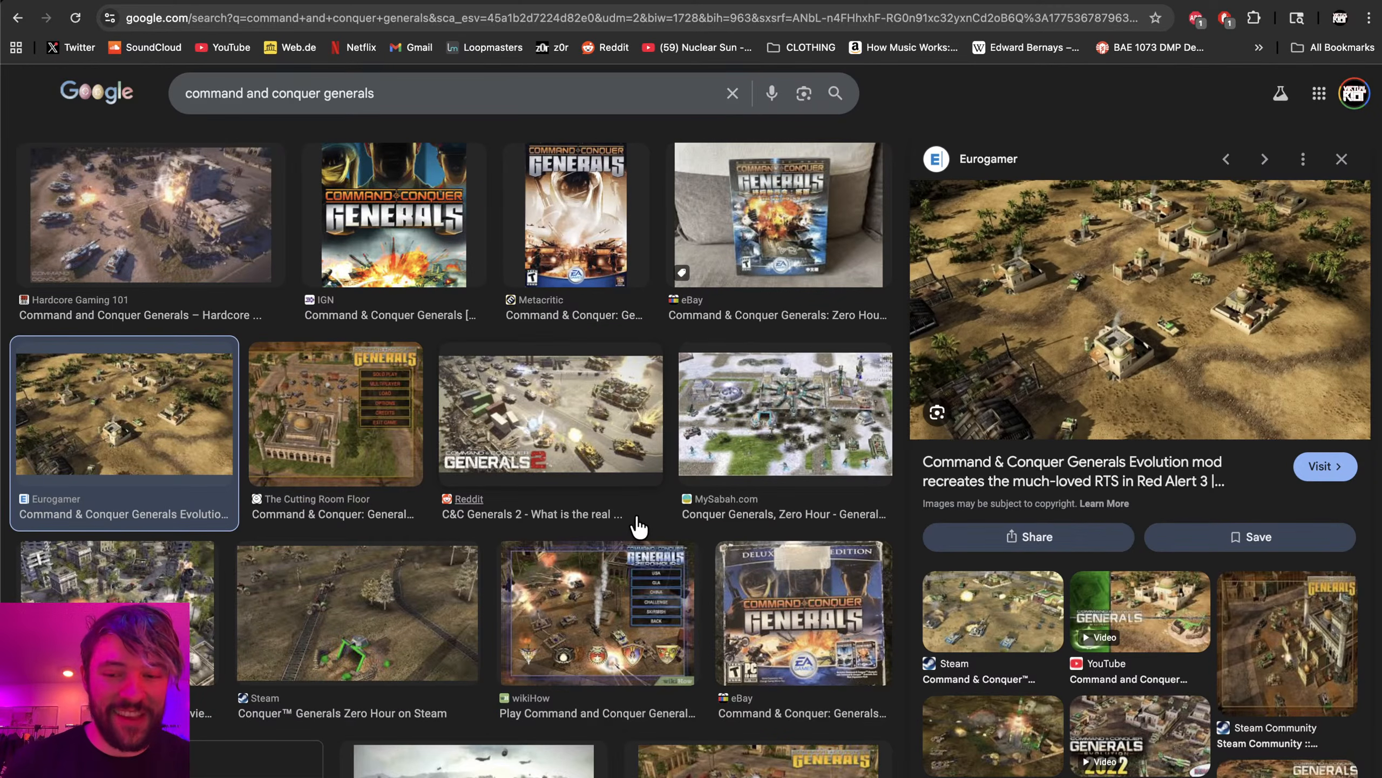
scroll(635, 525, up, 10)
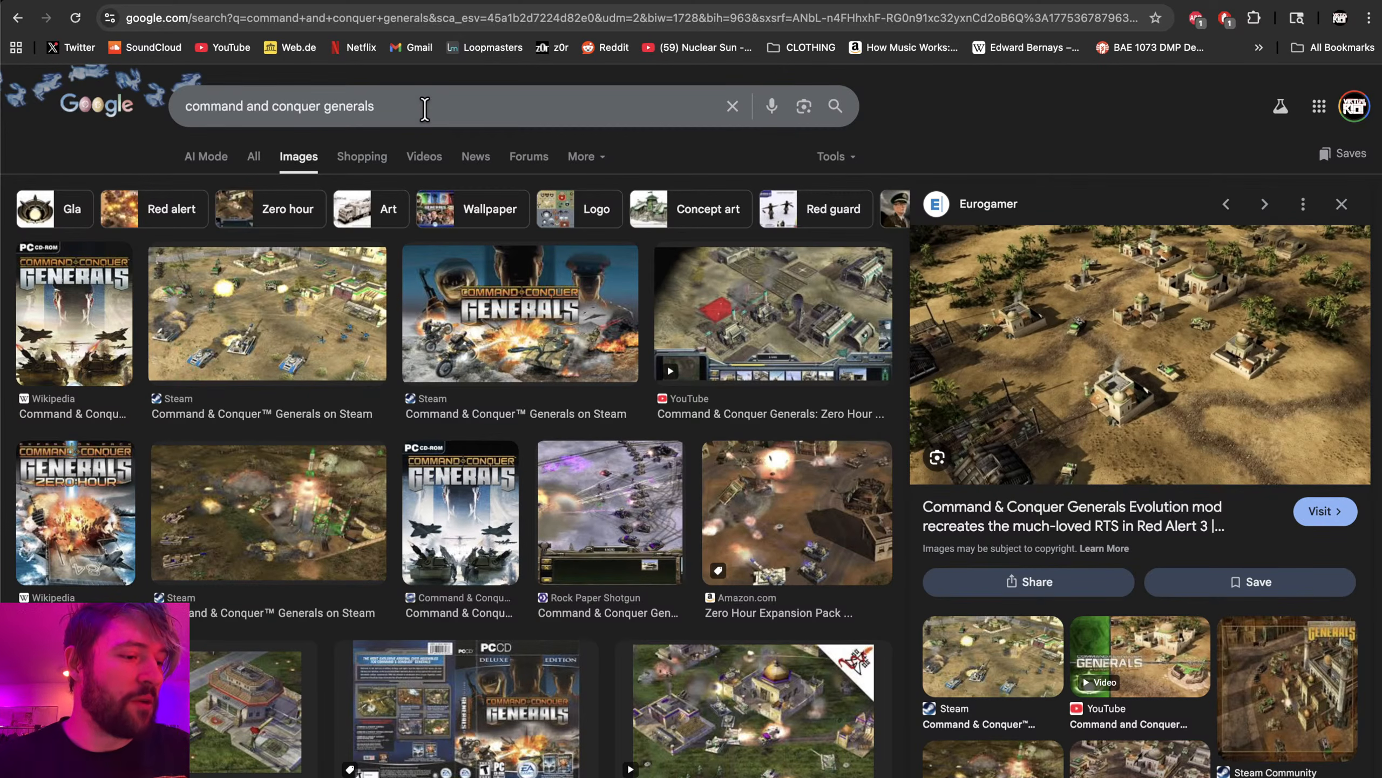
- Extend the image search to "command and conquer generals censored"
click(424, 109)
text(censo)
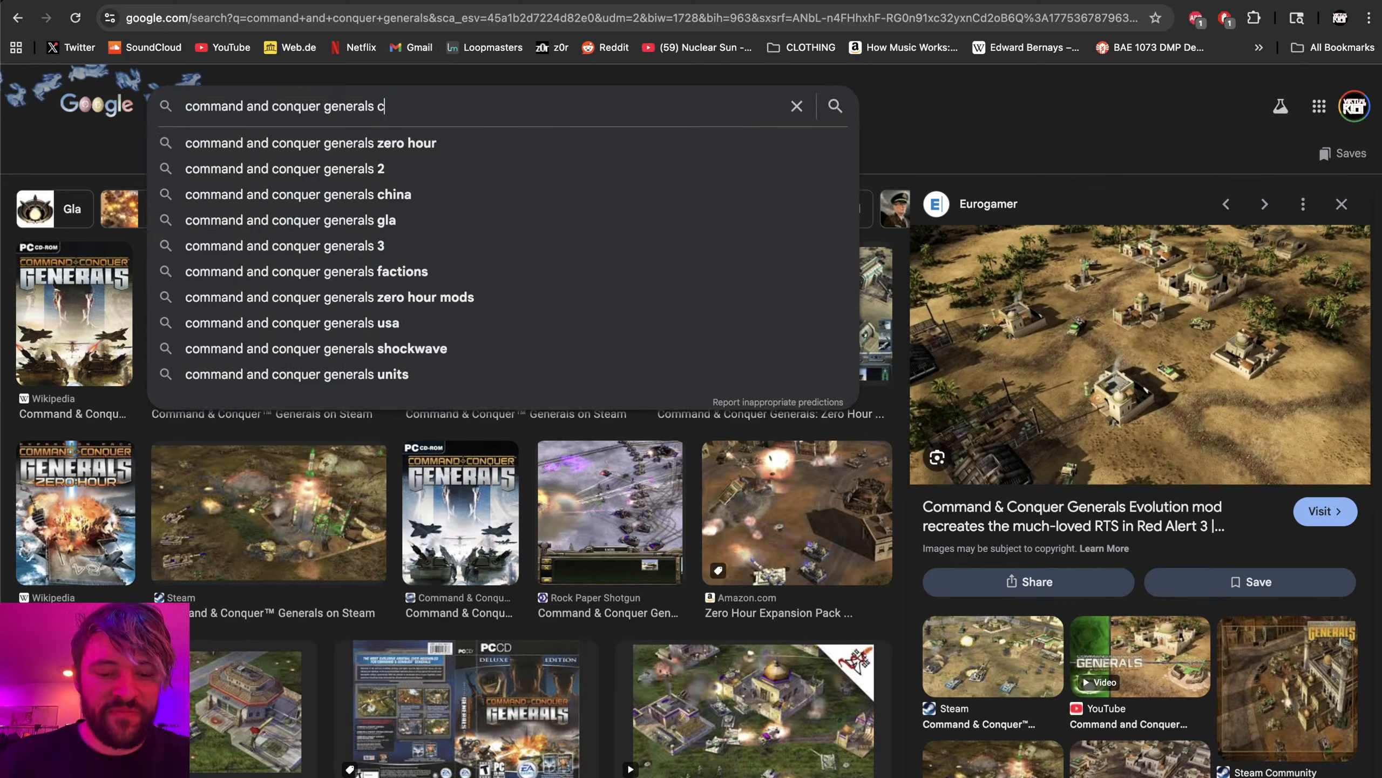
text(red)
key(Return)
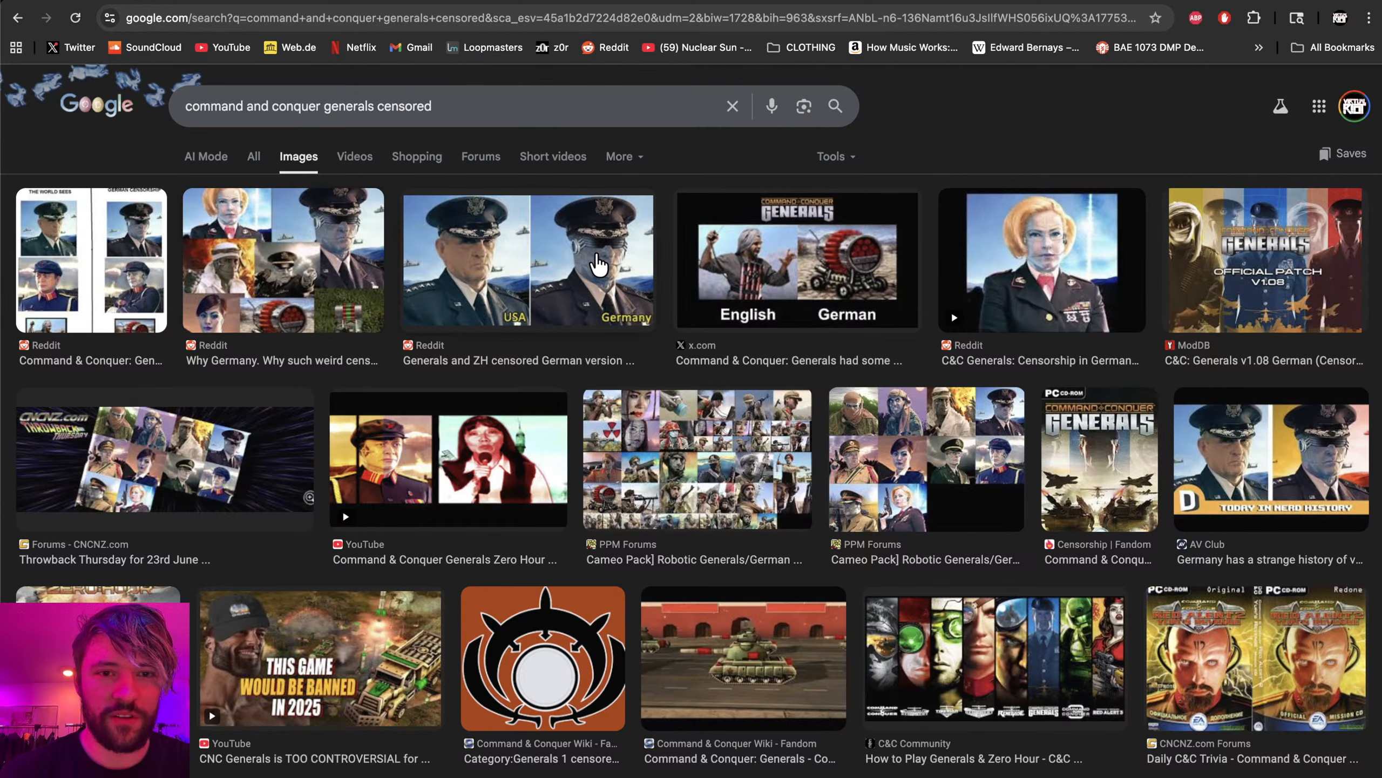
- Preview the USA/Germany general, English/German bomber, and Imgur "USA vs Germany censorship" comparison images, and browse the remaining results
click(569, 272)
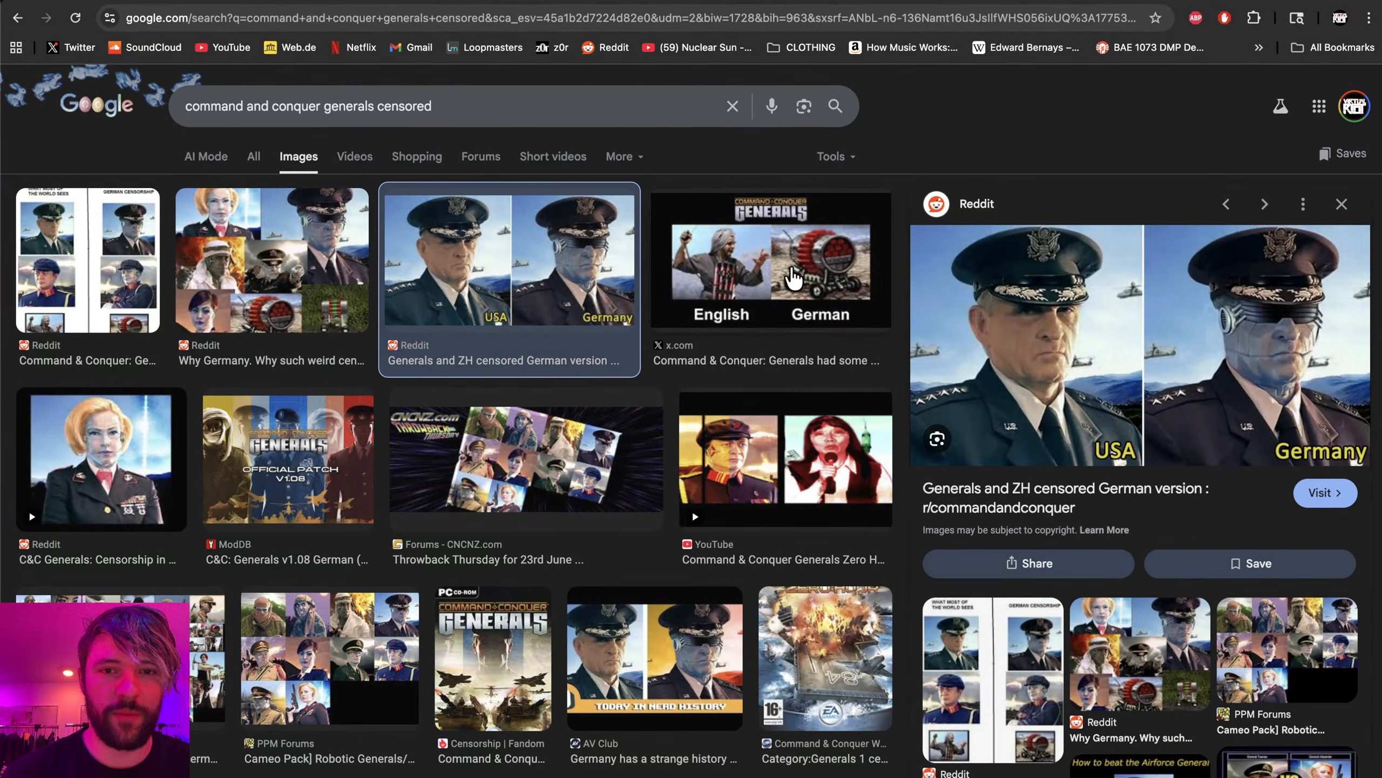
click(741, 289)
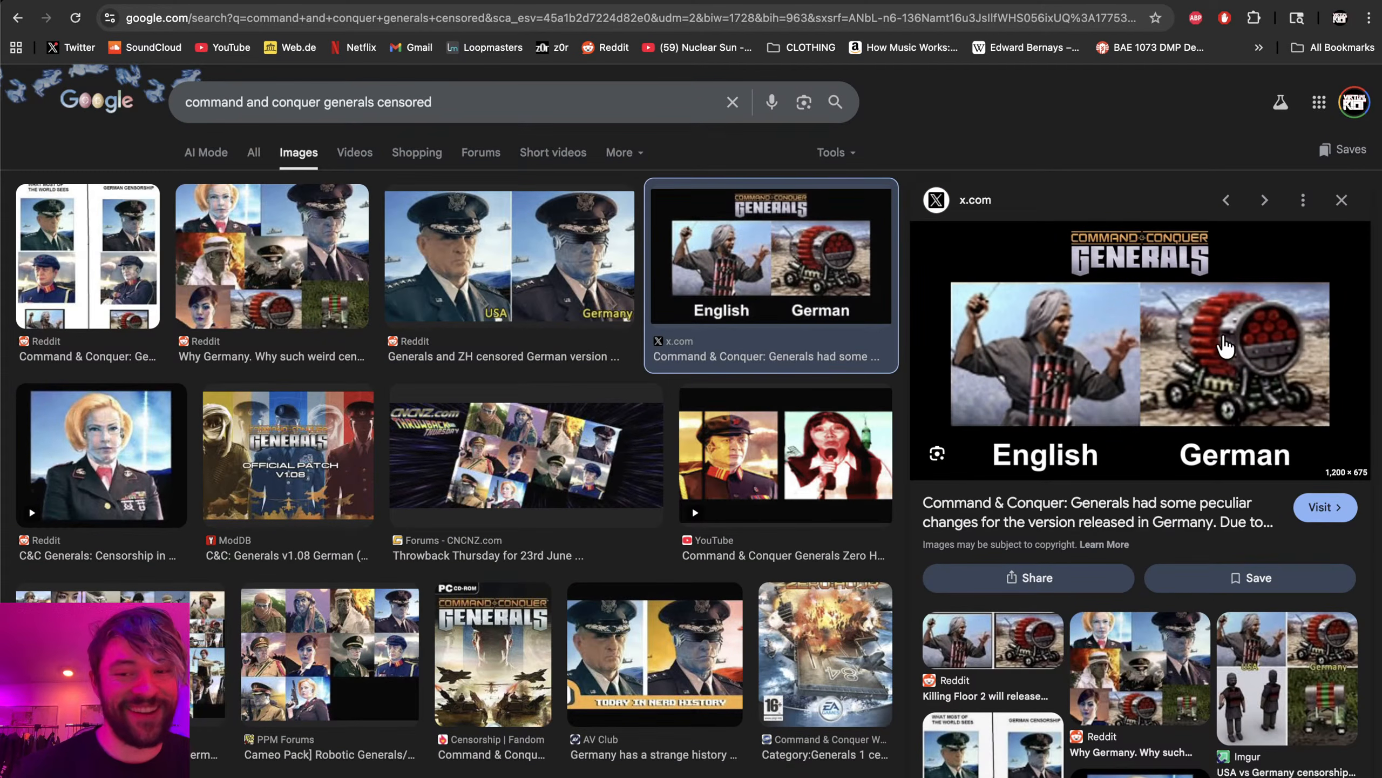
scroll(1055, 751, down, 1)
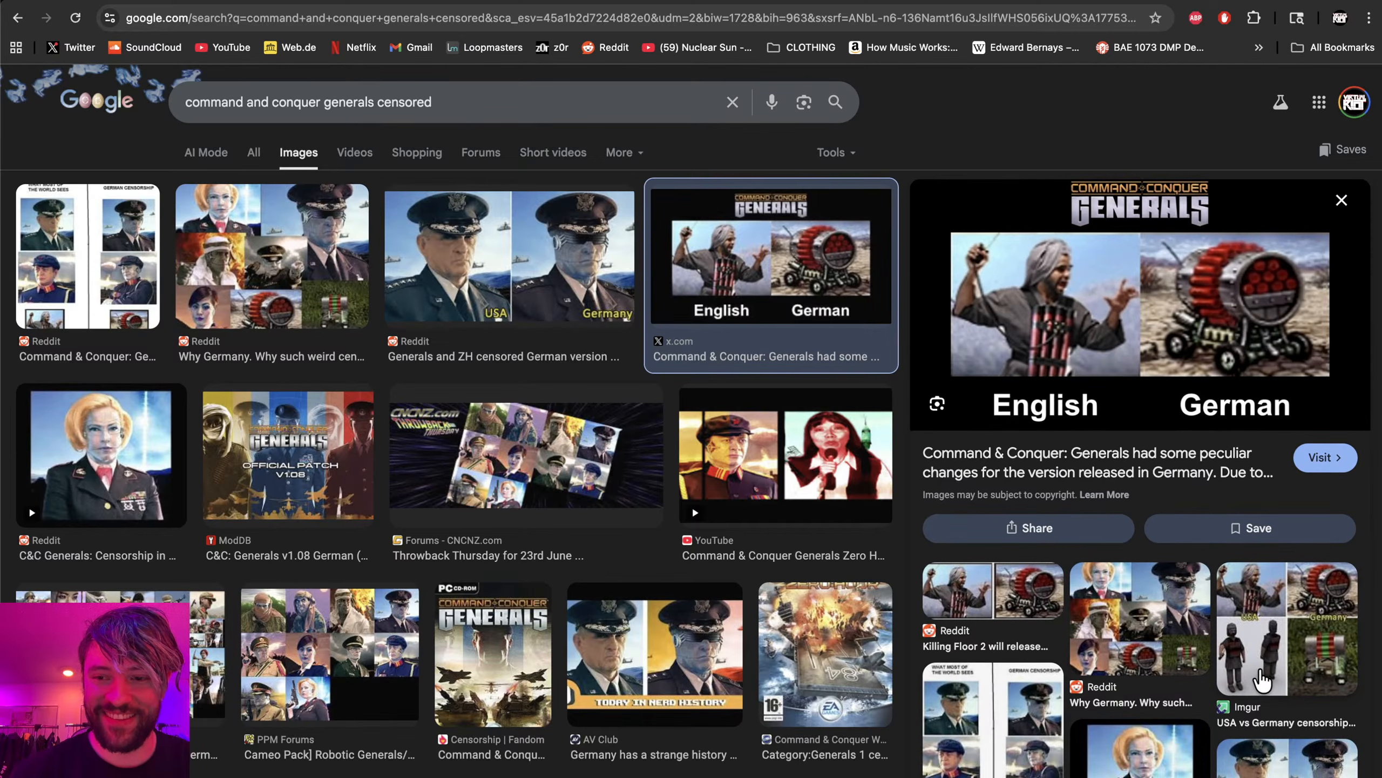
click(1261, 679)
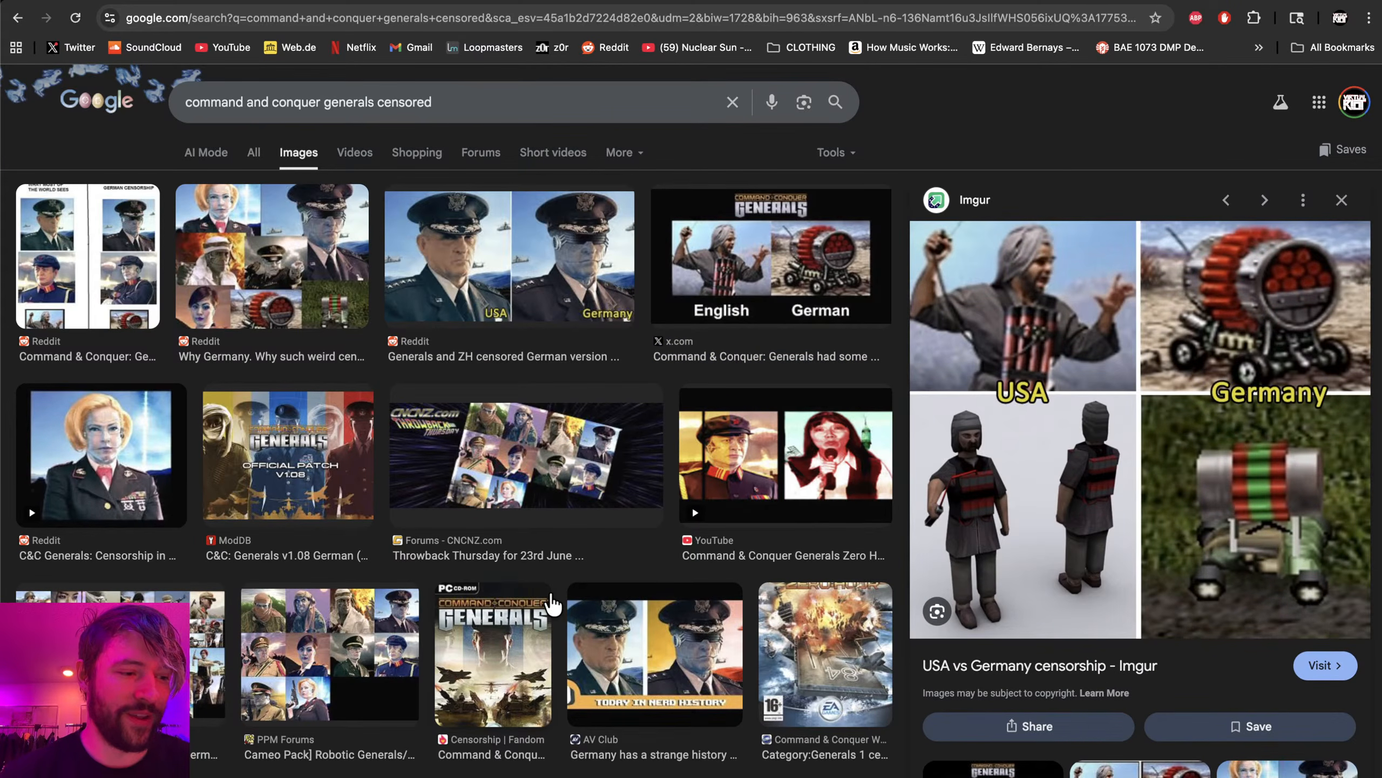
scroll(552, 602, down, 2)
scroll(553, 601, down, 5)
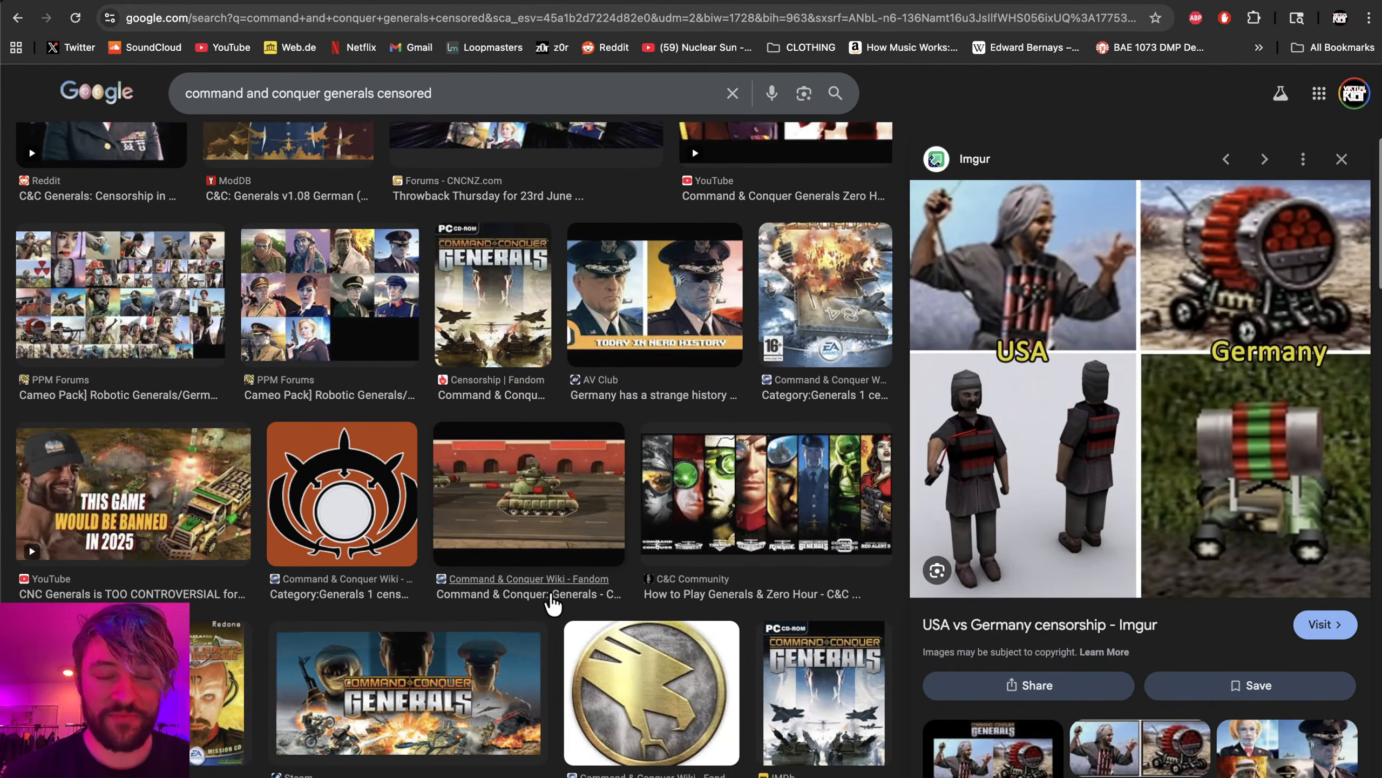
scroll(552, 601, down, 2)
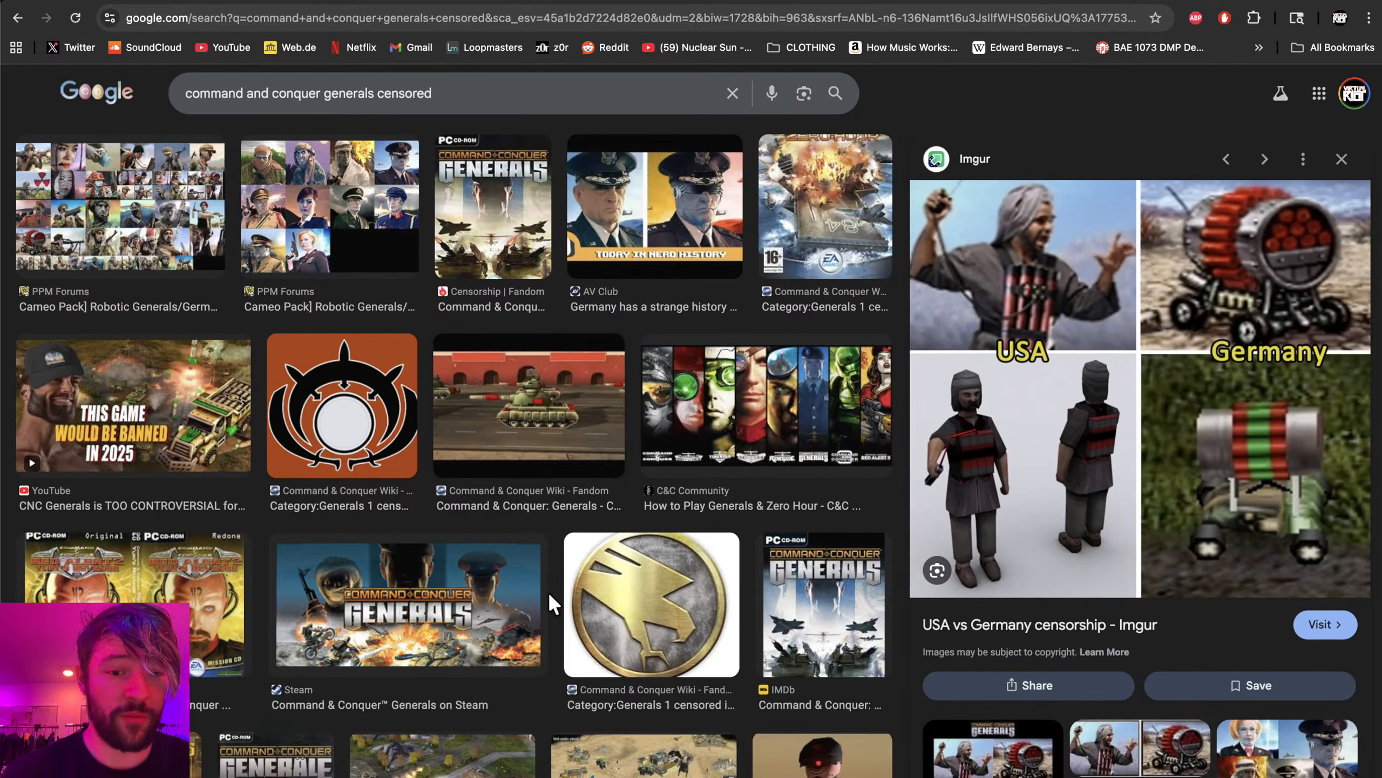
- Return to the start of the Generals censorship results and preview the Reddit image comparing what most of the world sees with German censorship
scroll(549, 591, down, 2)
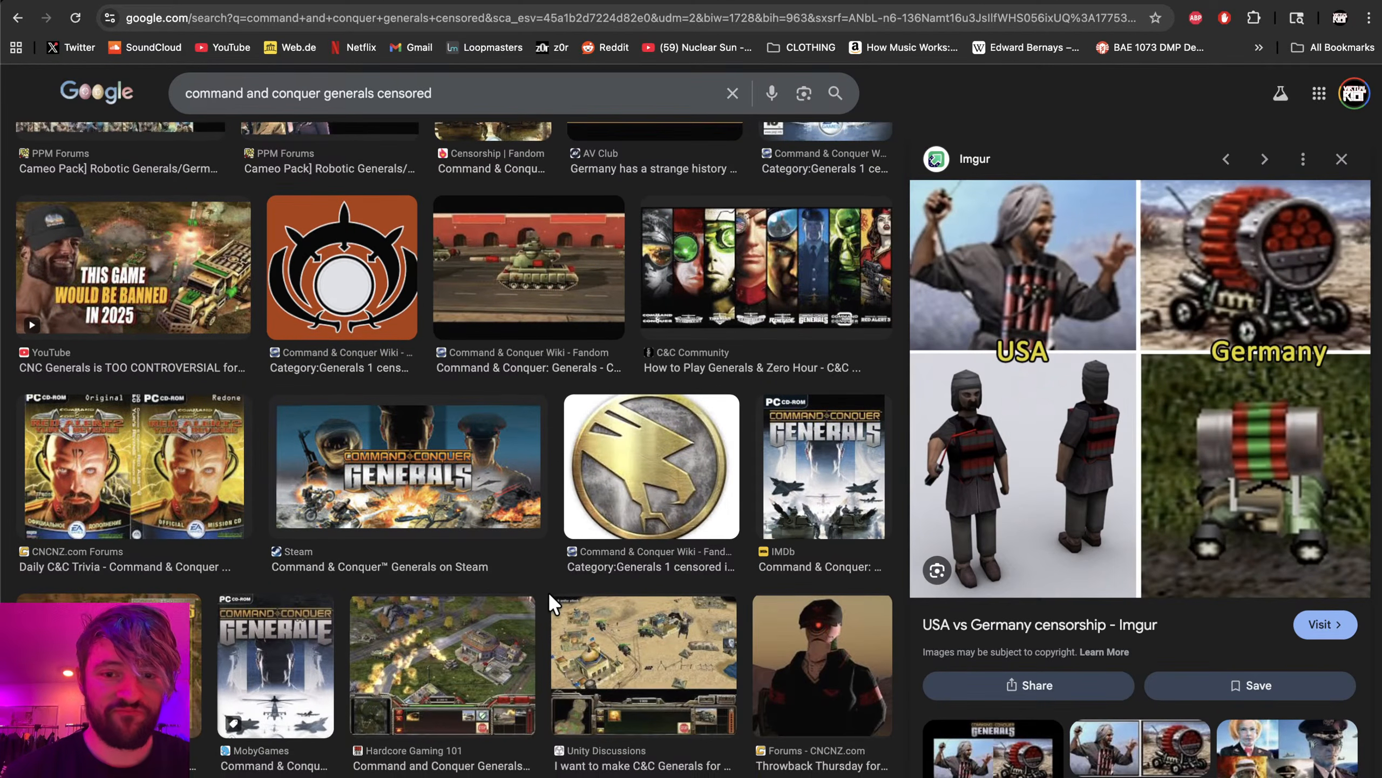
scroll(549, 592, up, 10)
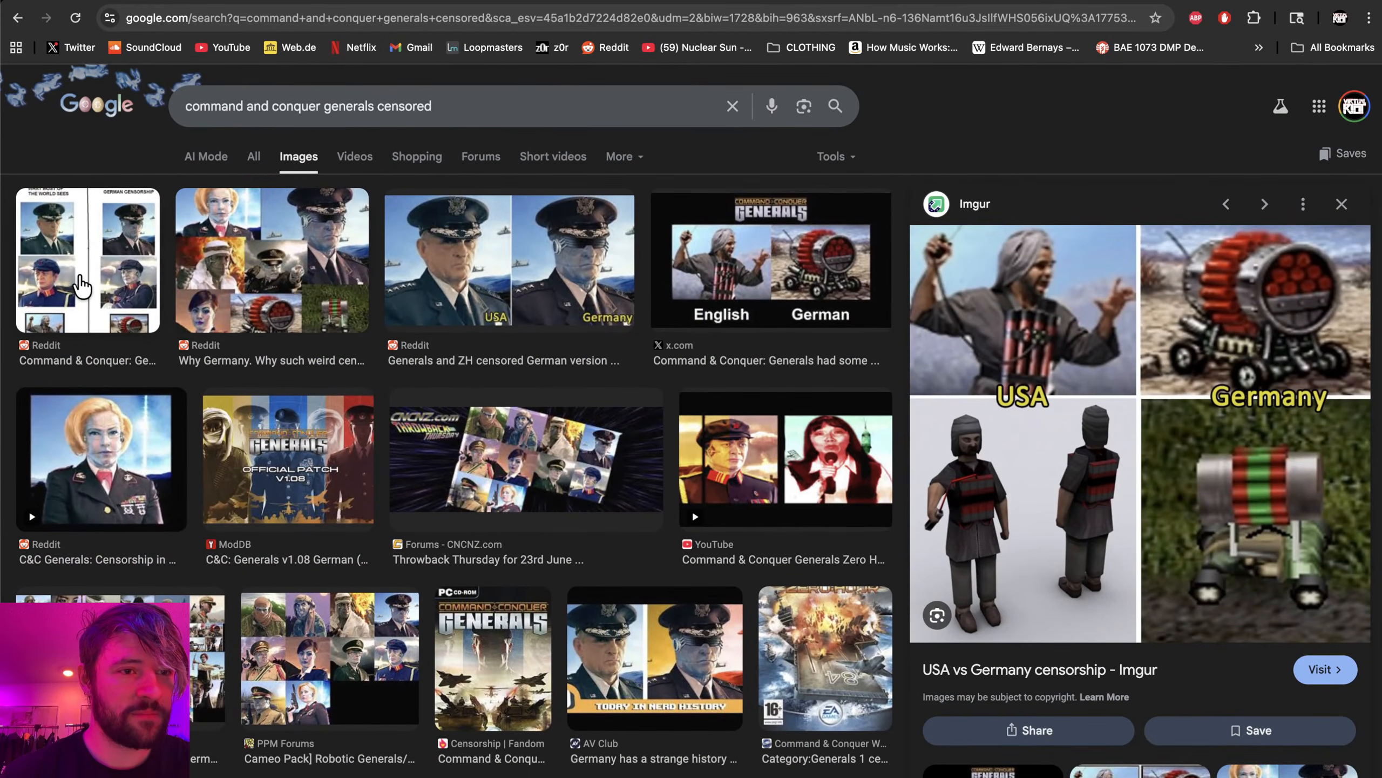
click(82, 286)
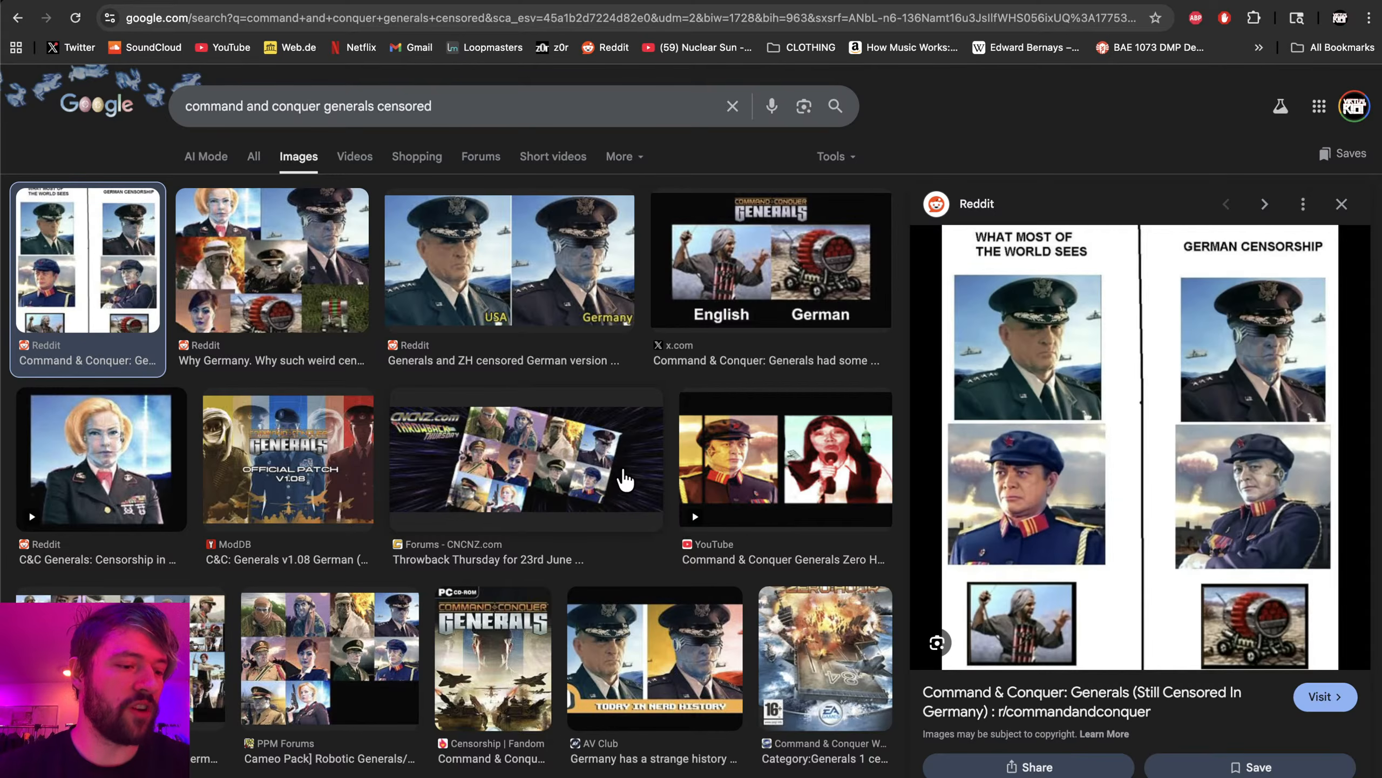
- Switch to Ableton Live, extend the arrangement loop to span the whole first Phase Plant clip, and select that clip
key(super+Tab)
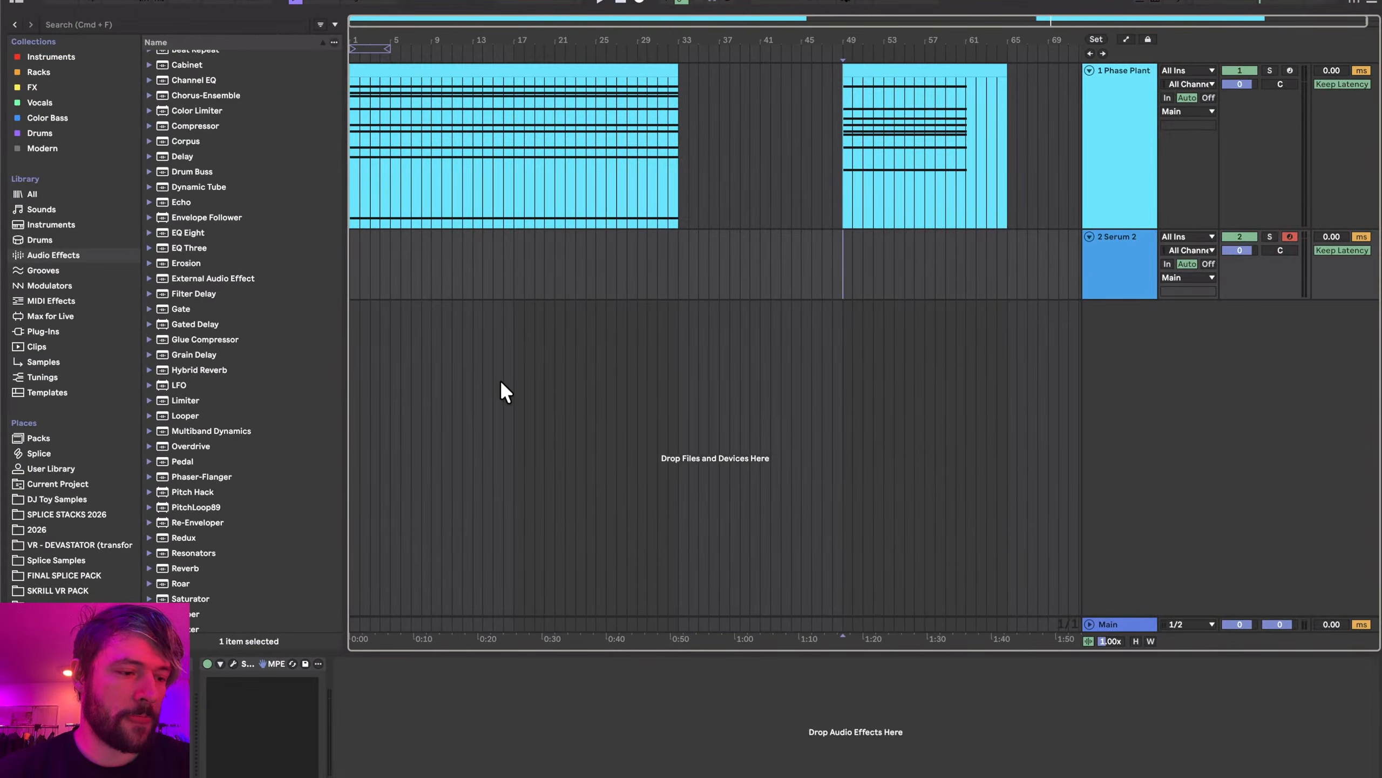
click(471, 68)
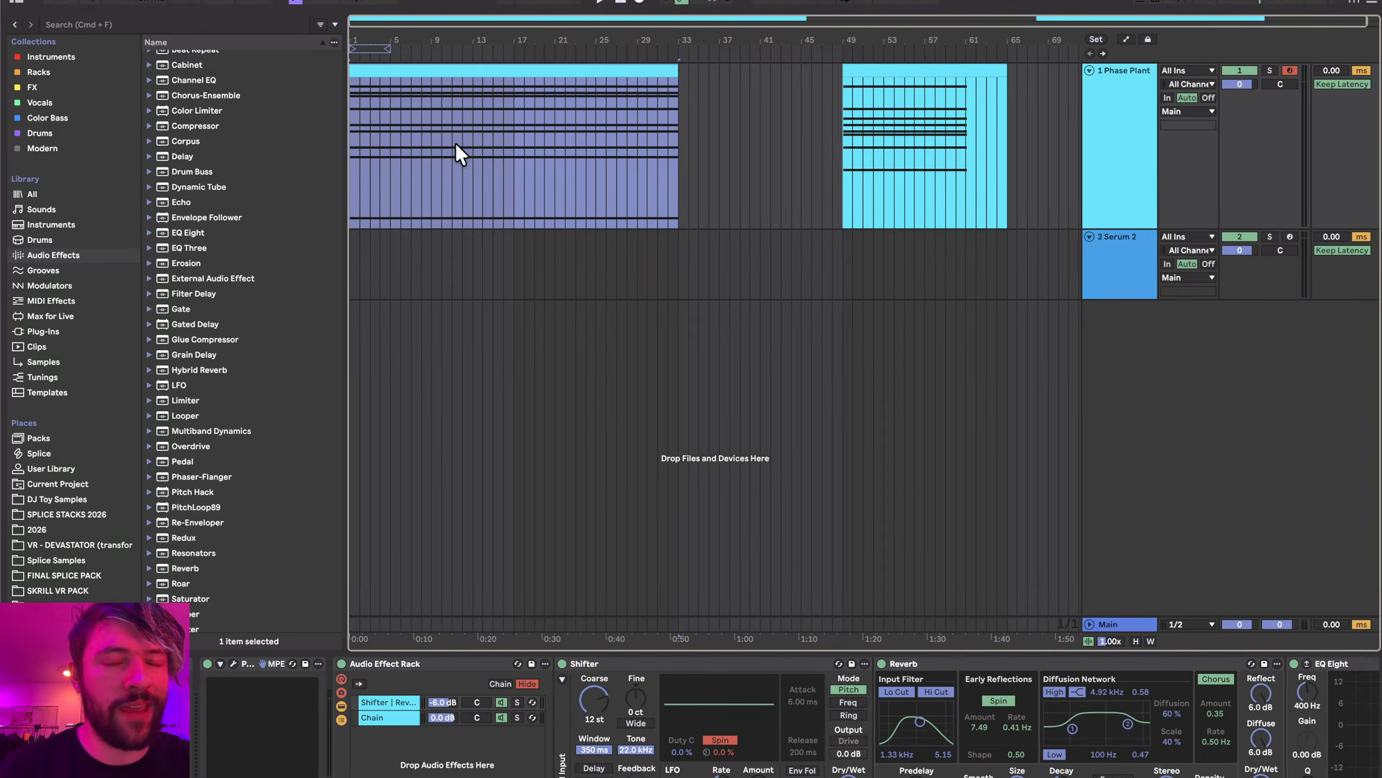
scroll(456, 144, down, 1)
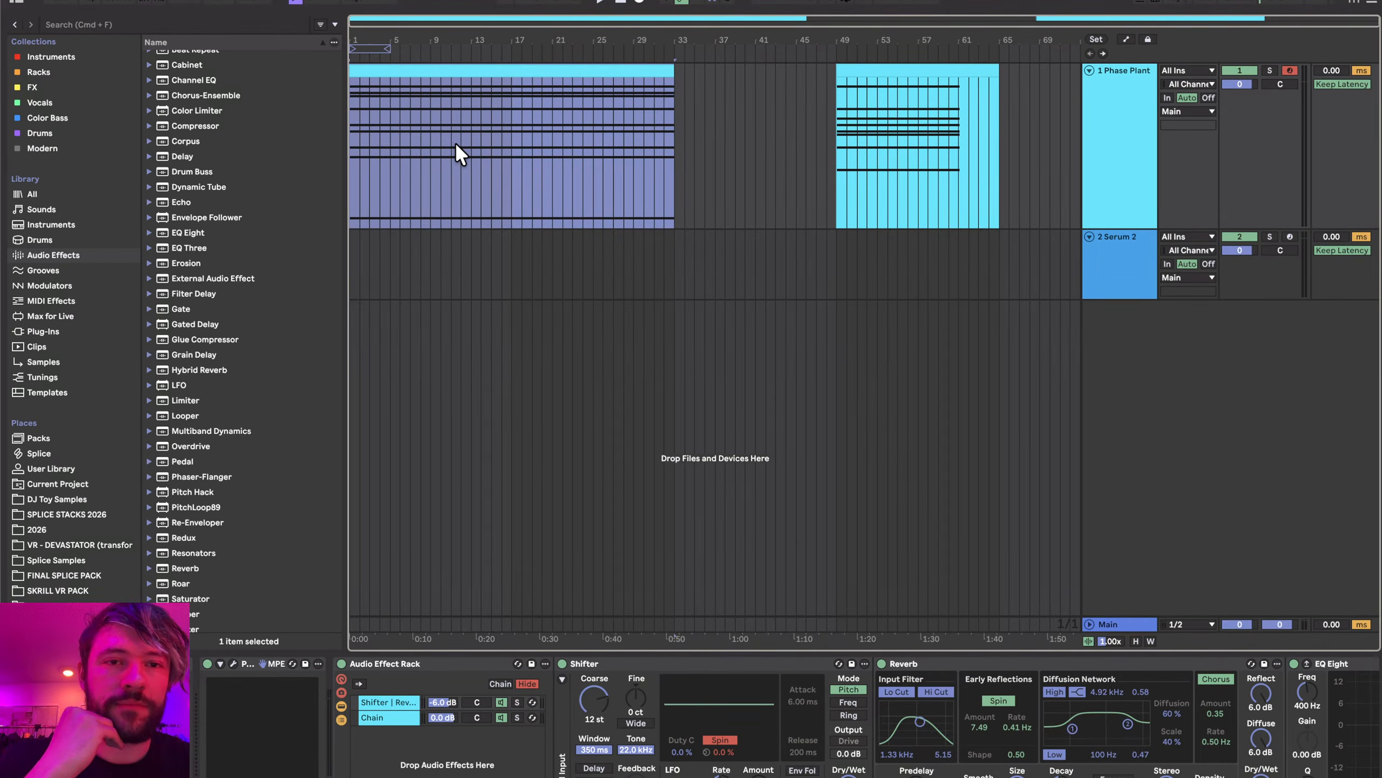
click(382, 45)
drag(382, 45, 670, 55)
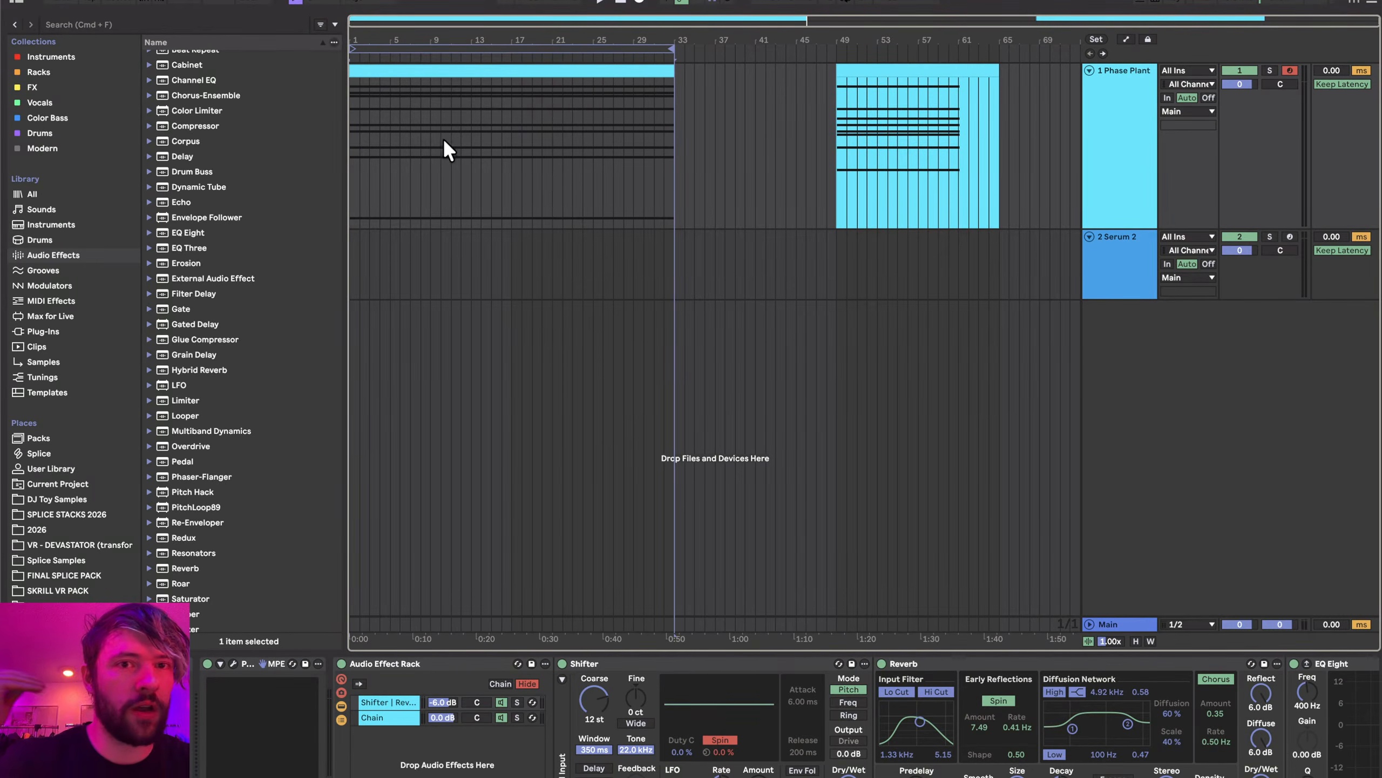
click(434, 72)
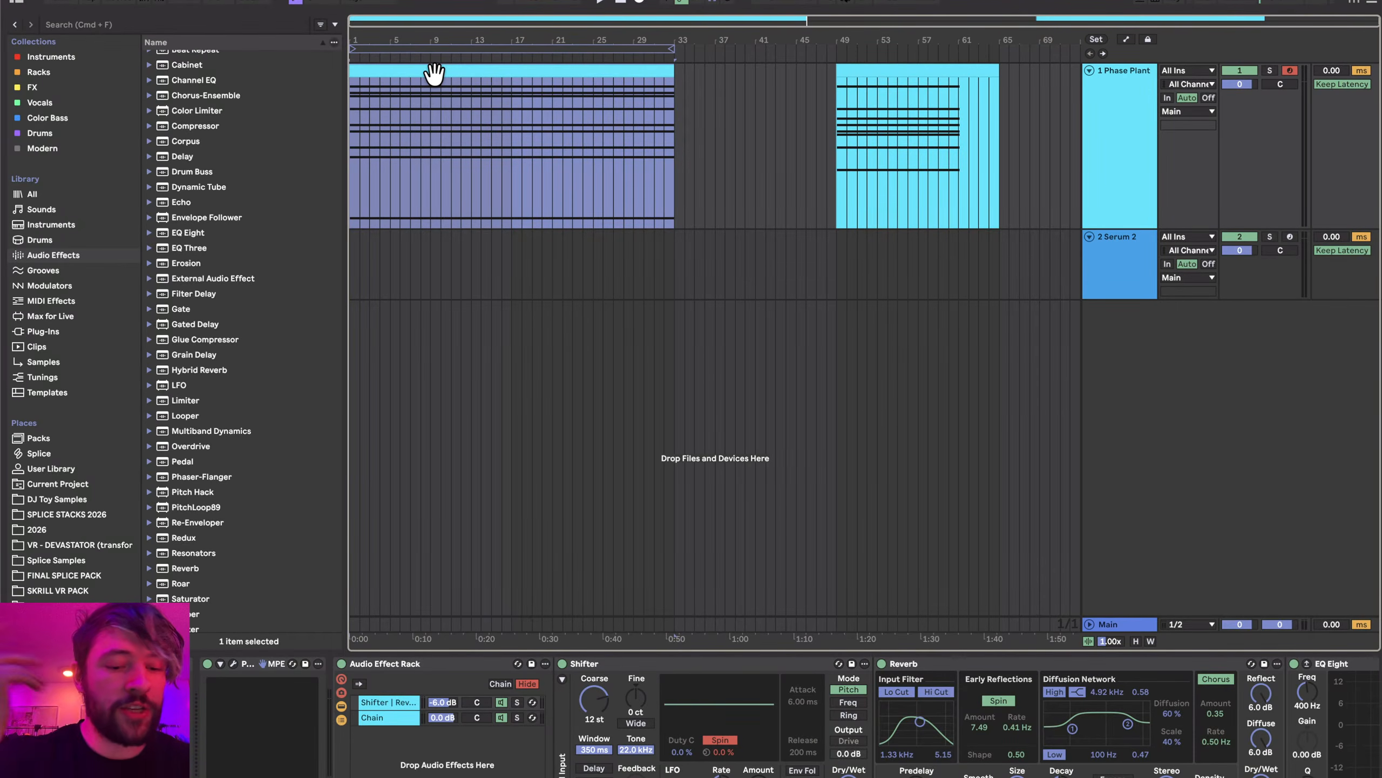
- Switch back to Chrome and search images for "team fortress 2 german censorship"
key(ctrl+Left)
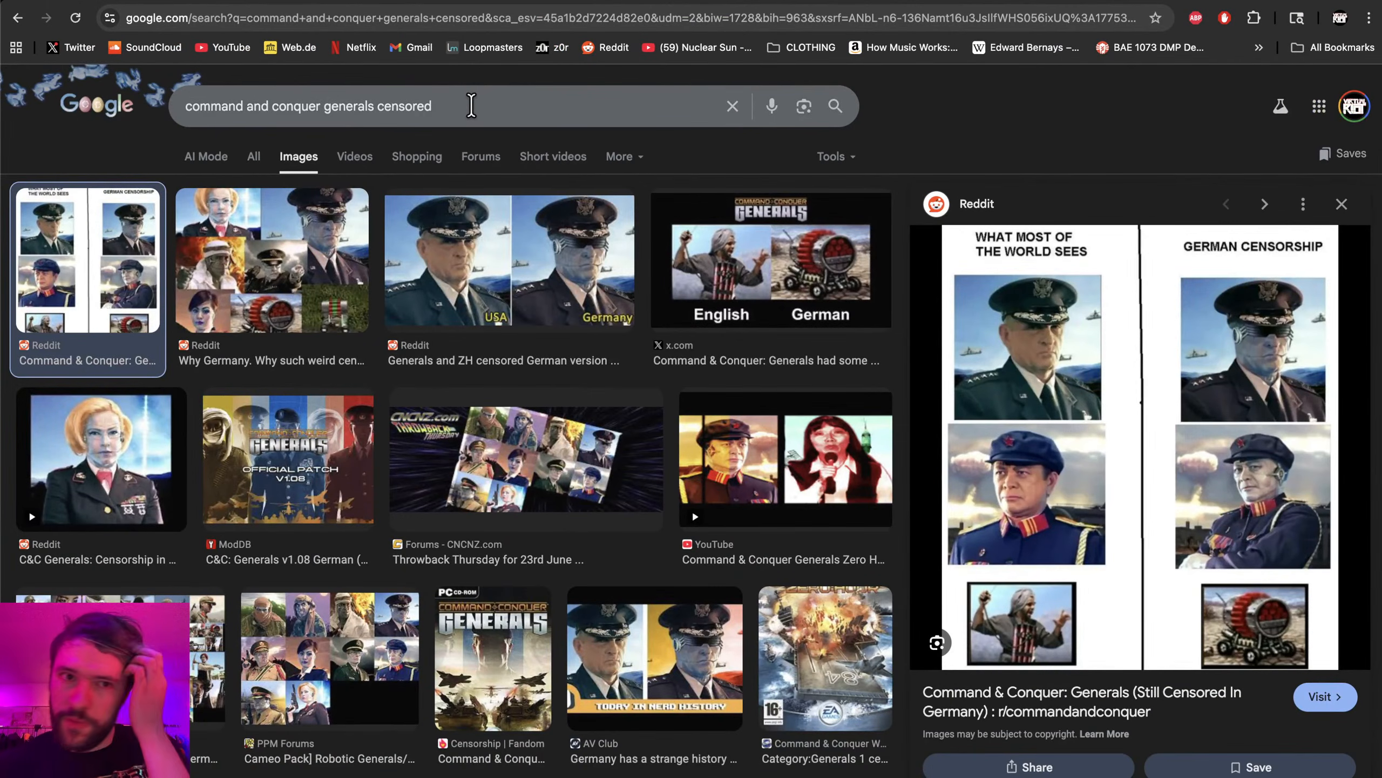
triple_click(280, 106)
text(team fortre)
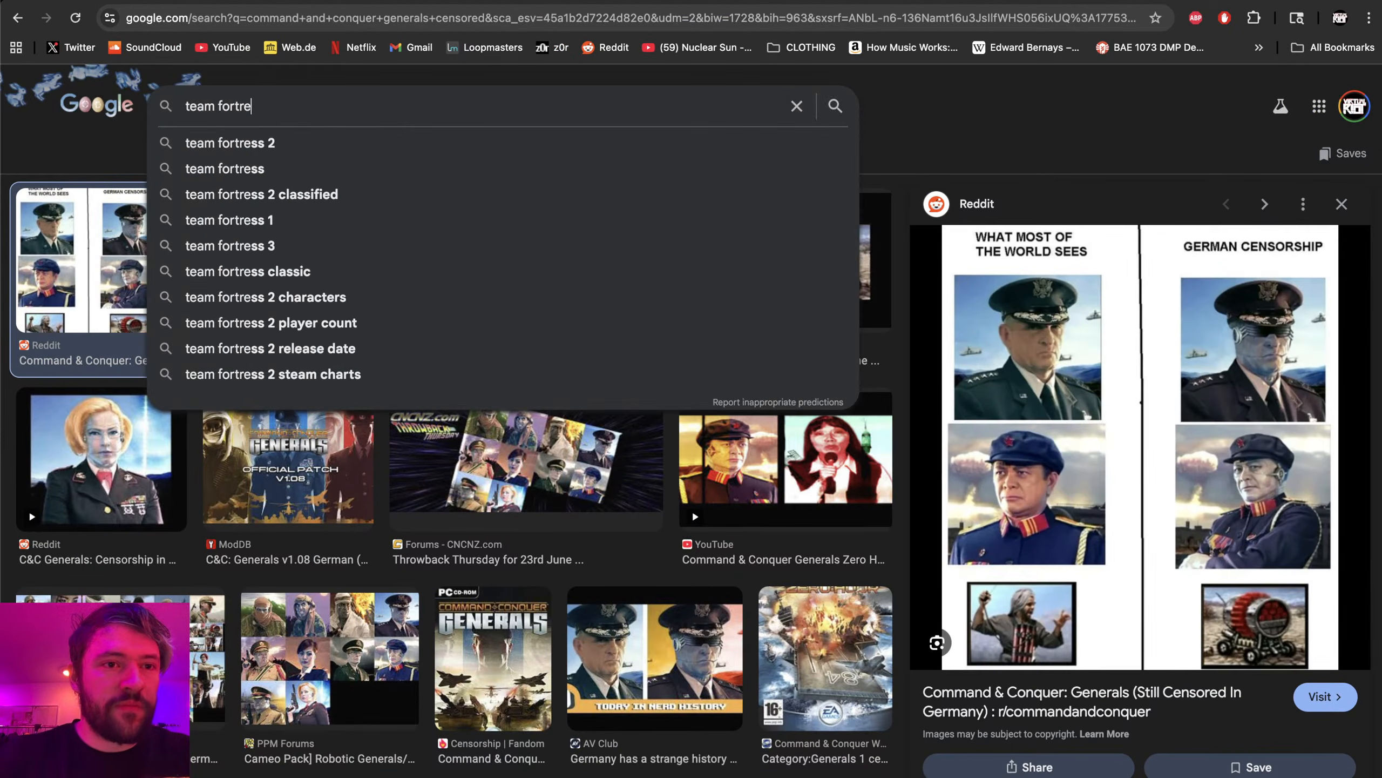
text(ss 2 german)
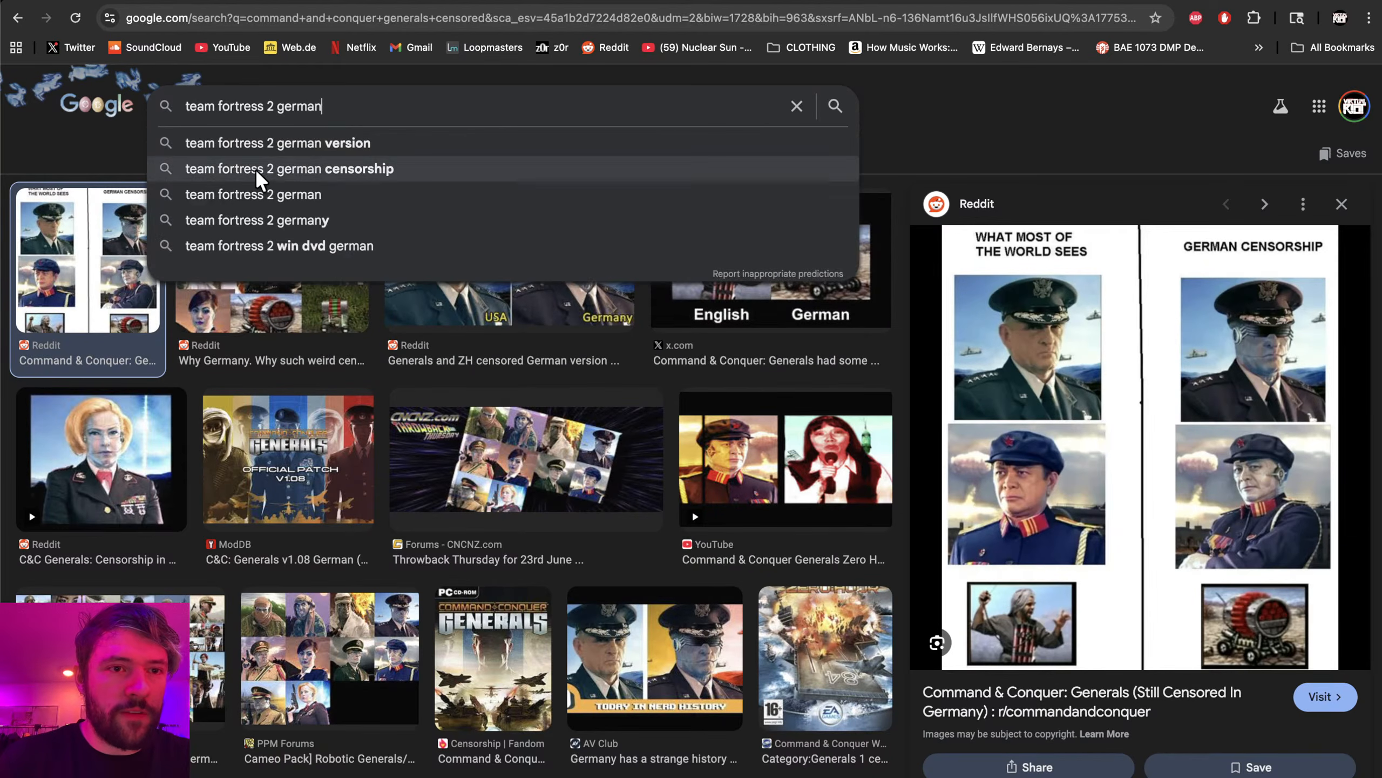
click(276, 170)
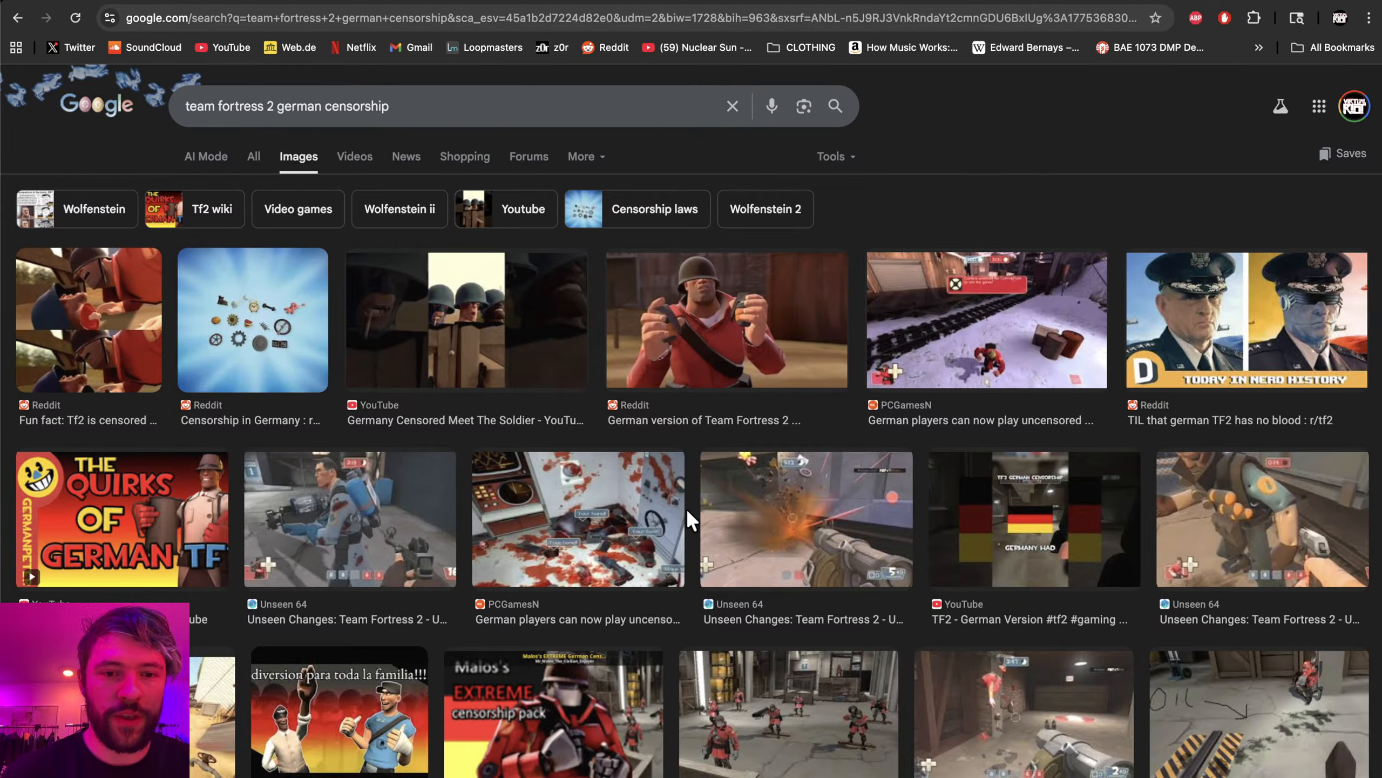
- Preview the Unseen64 Team Fortress 2 explosion screenshot and the Reddit "Censorship in Germany" image of scattered gears and objects
click(801, 529)
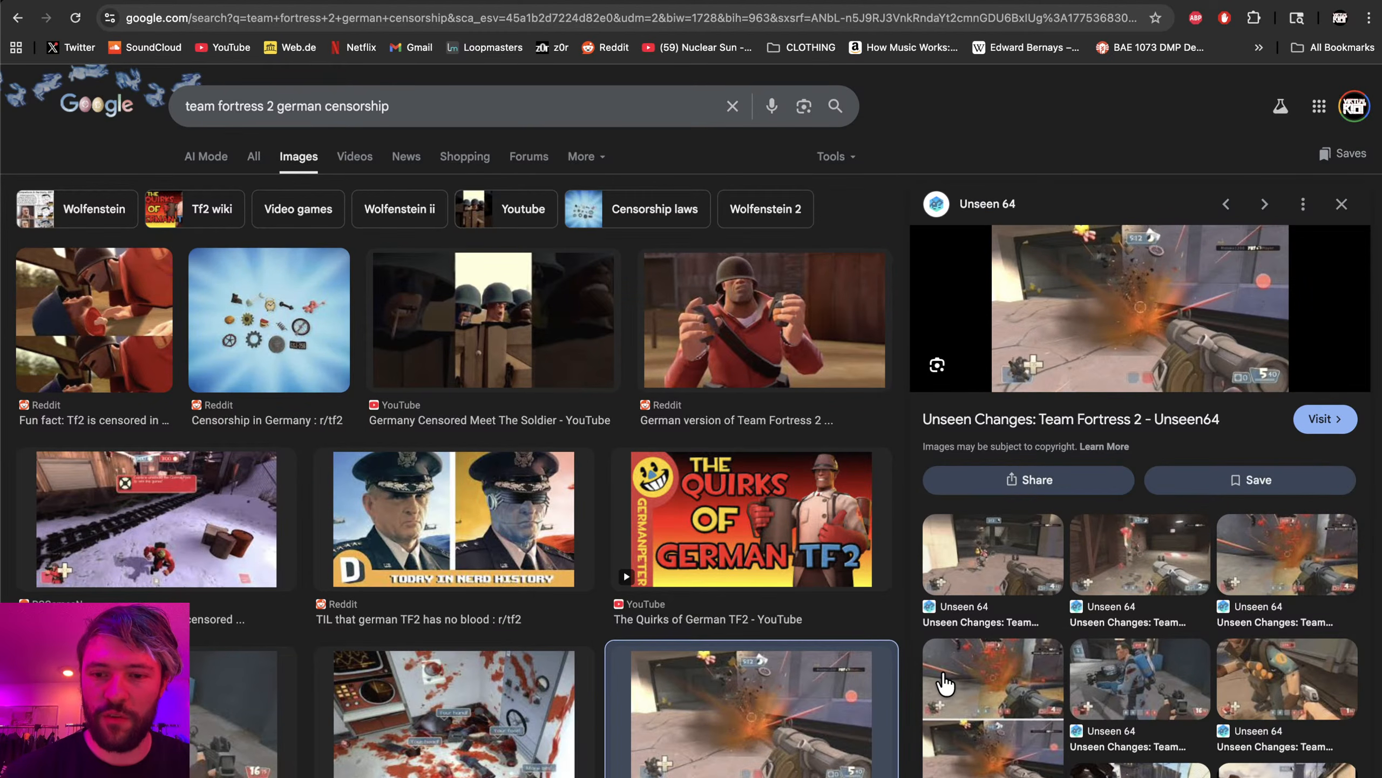
scroll(946, 684, down, 3)
scroll(1219, 545, up, 3)
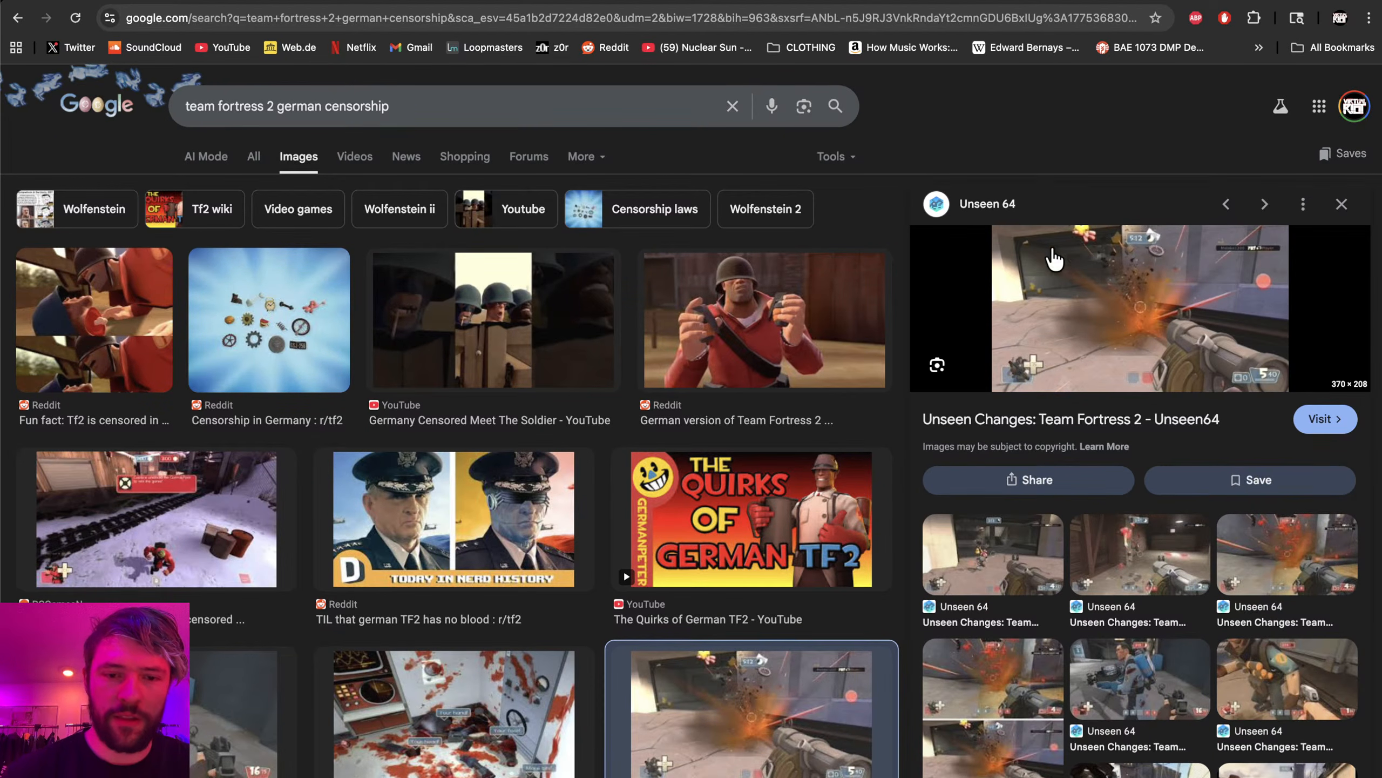
click(300, 326)
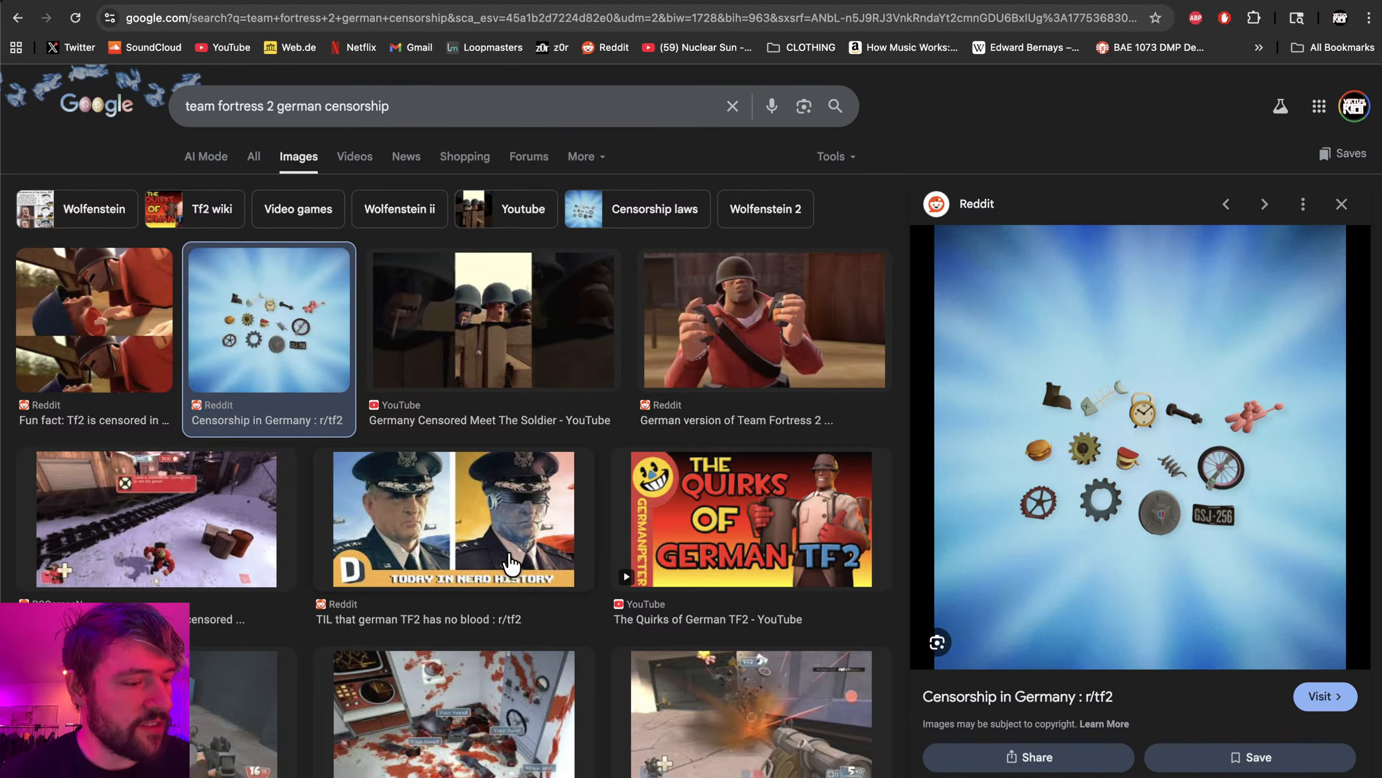
key(ctrl+Right)
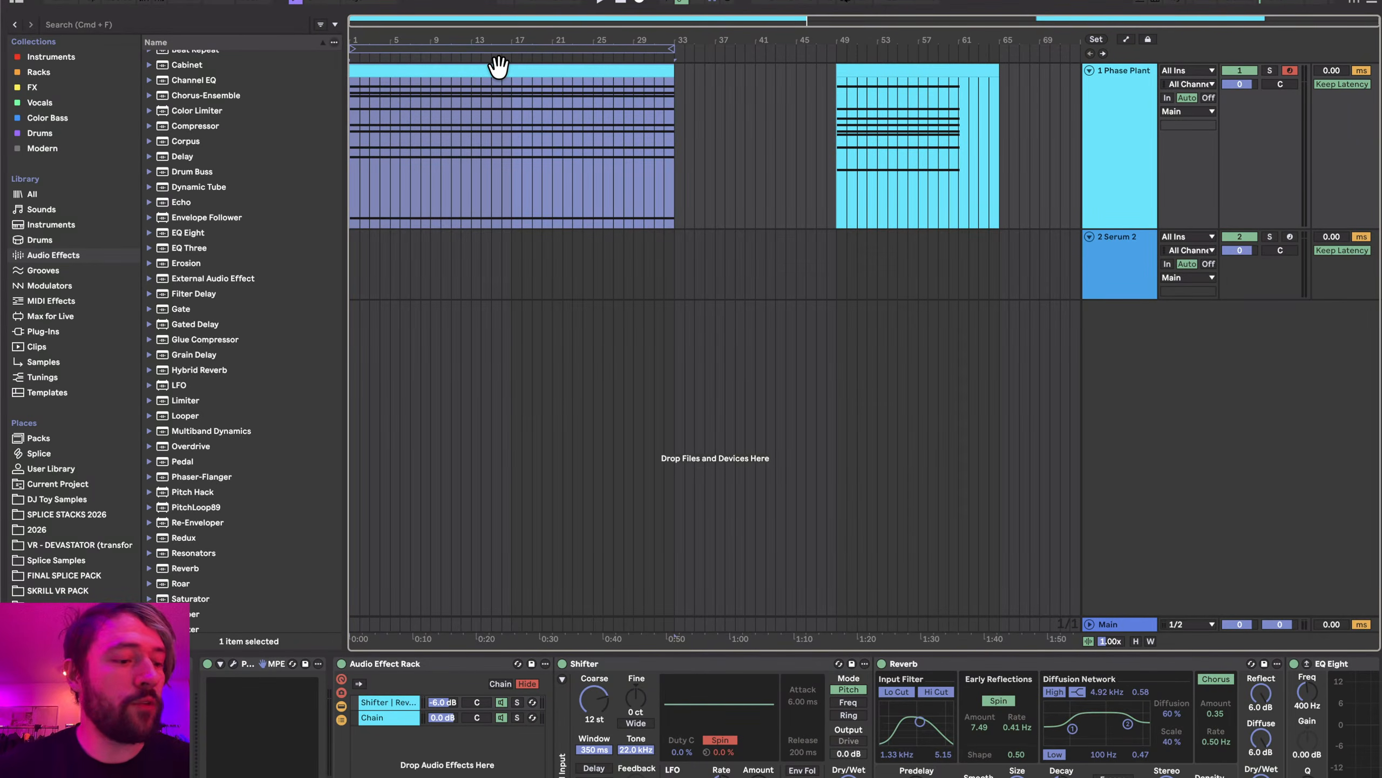
key(ctrl+Left)
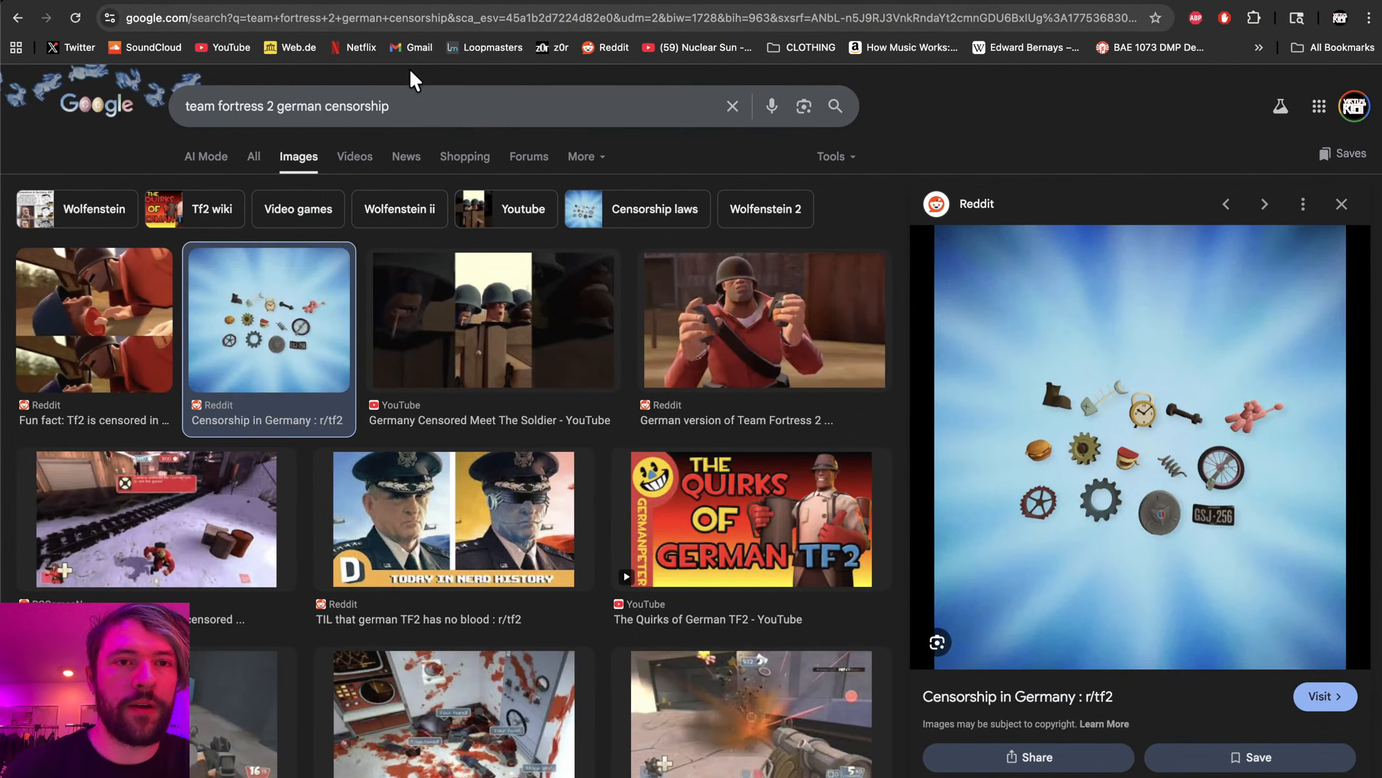
- Replace the image search with "miu miu rhythm game"
click(423, 105)
key(super+a)
text(mi)
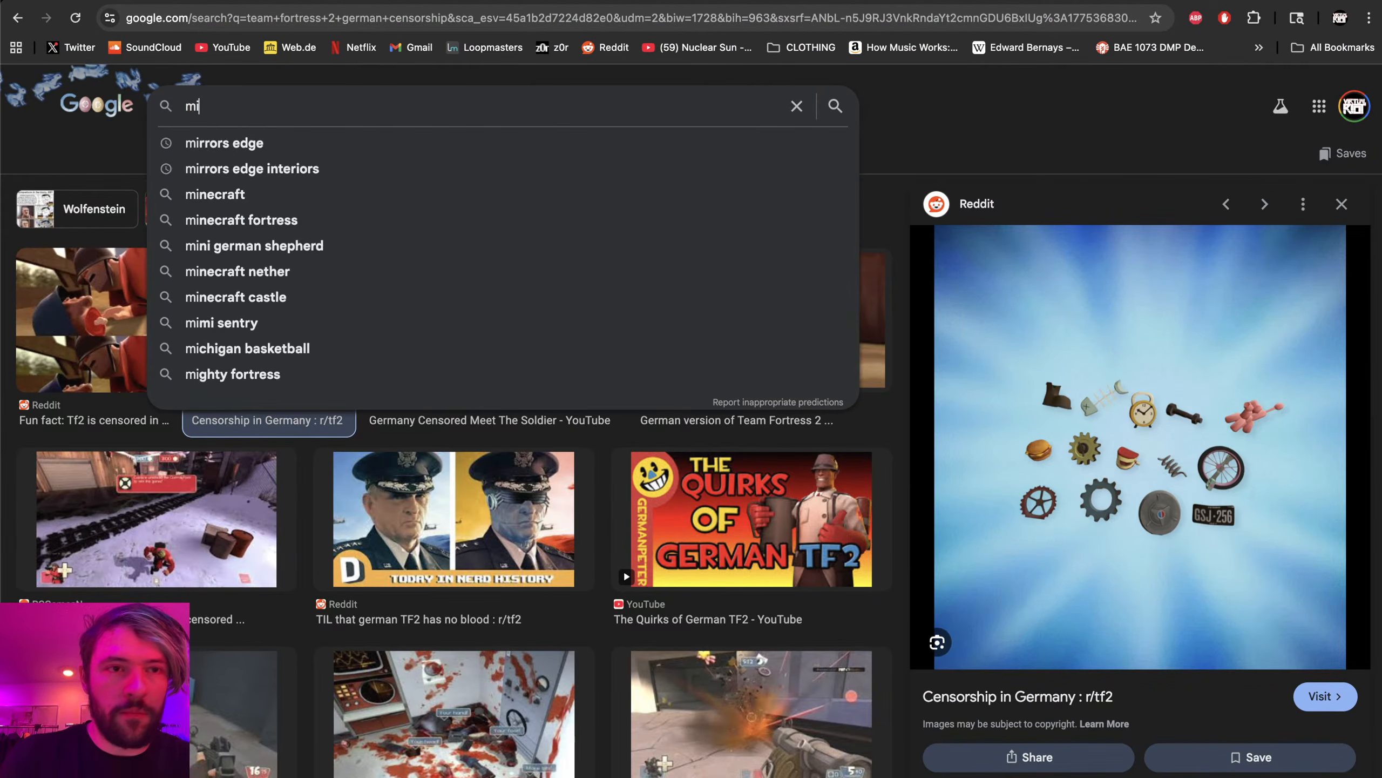
text(u miu rhythm mac)
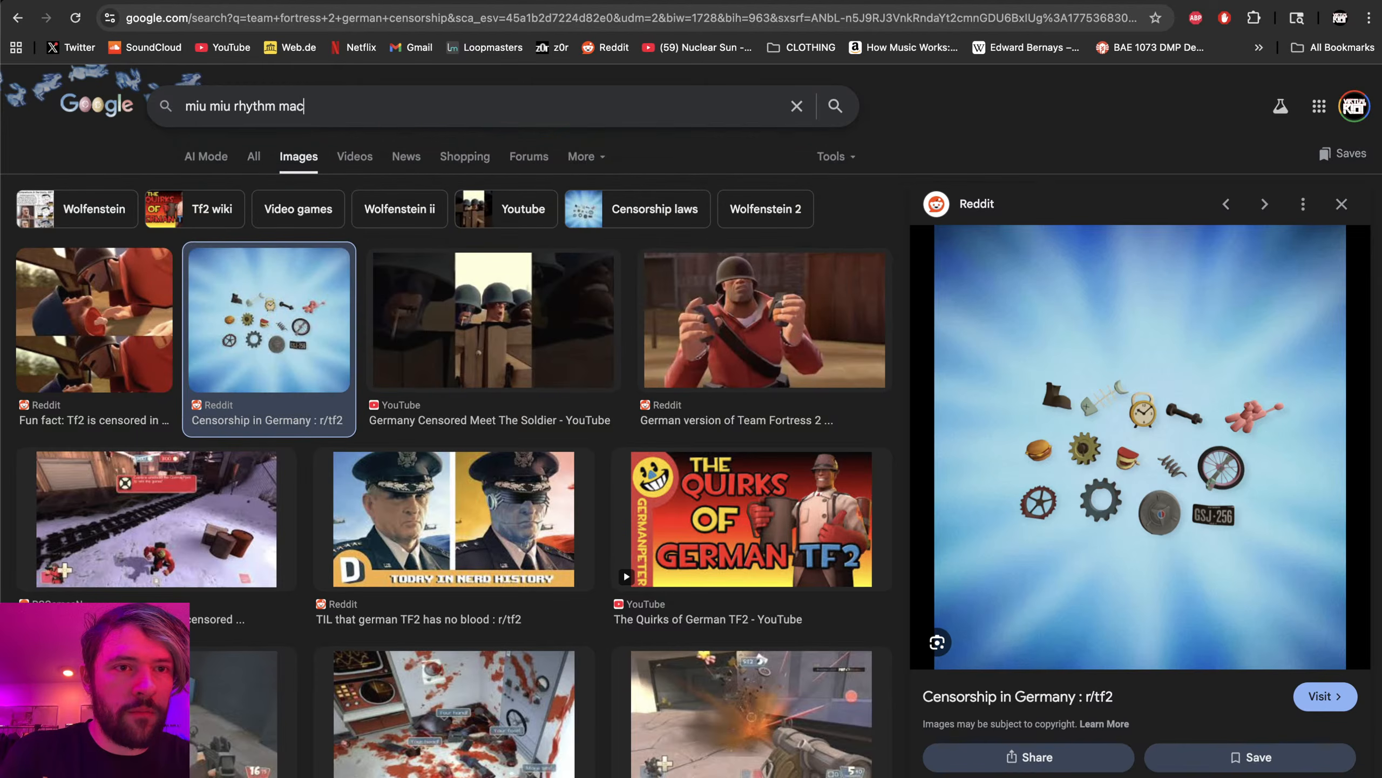
key(BackSpace)
key(BackSpace)
text(game)
key(Return)
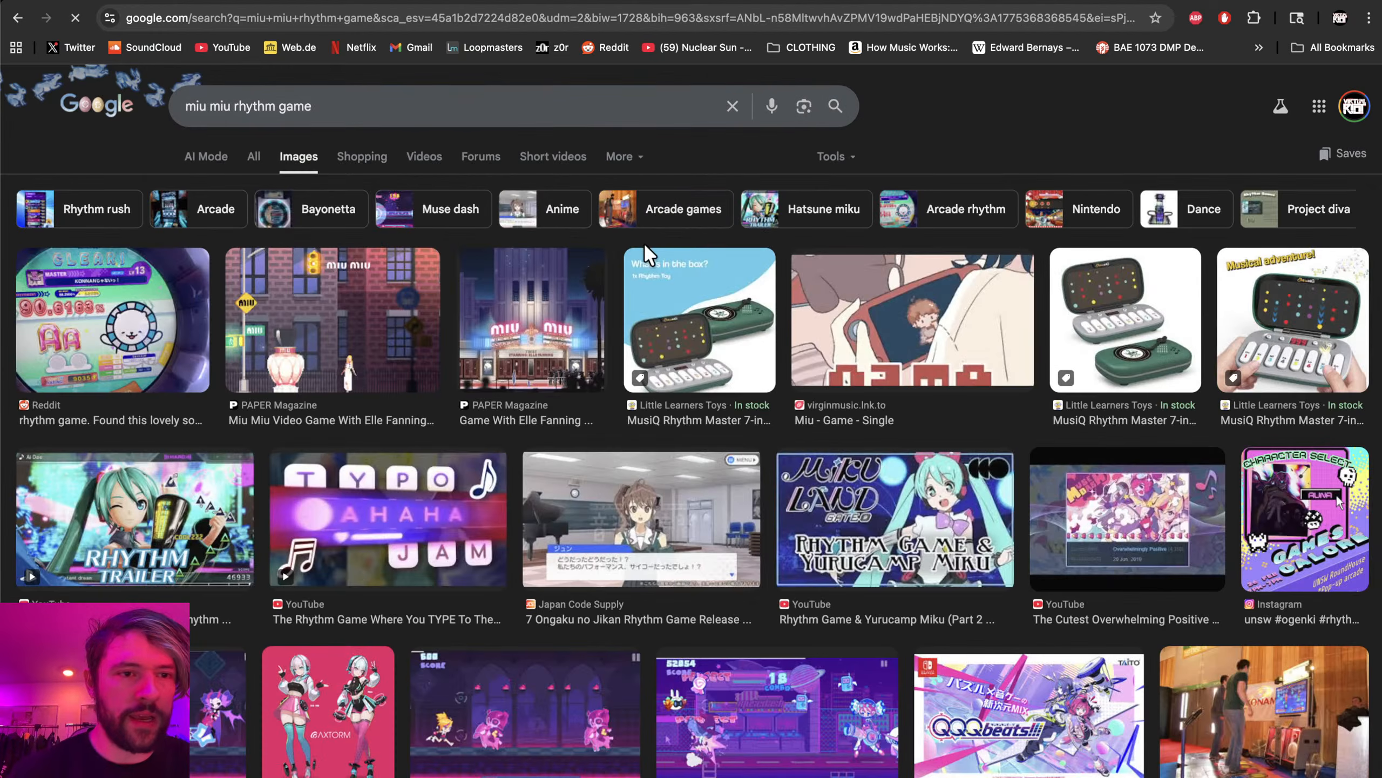
- Preview the Reddit Japan arcade image, then the related Hito Mania and Maimai "Finally Circle is Here!" TikTok images
click(117, 305)
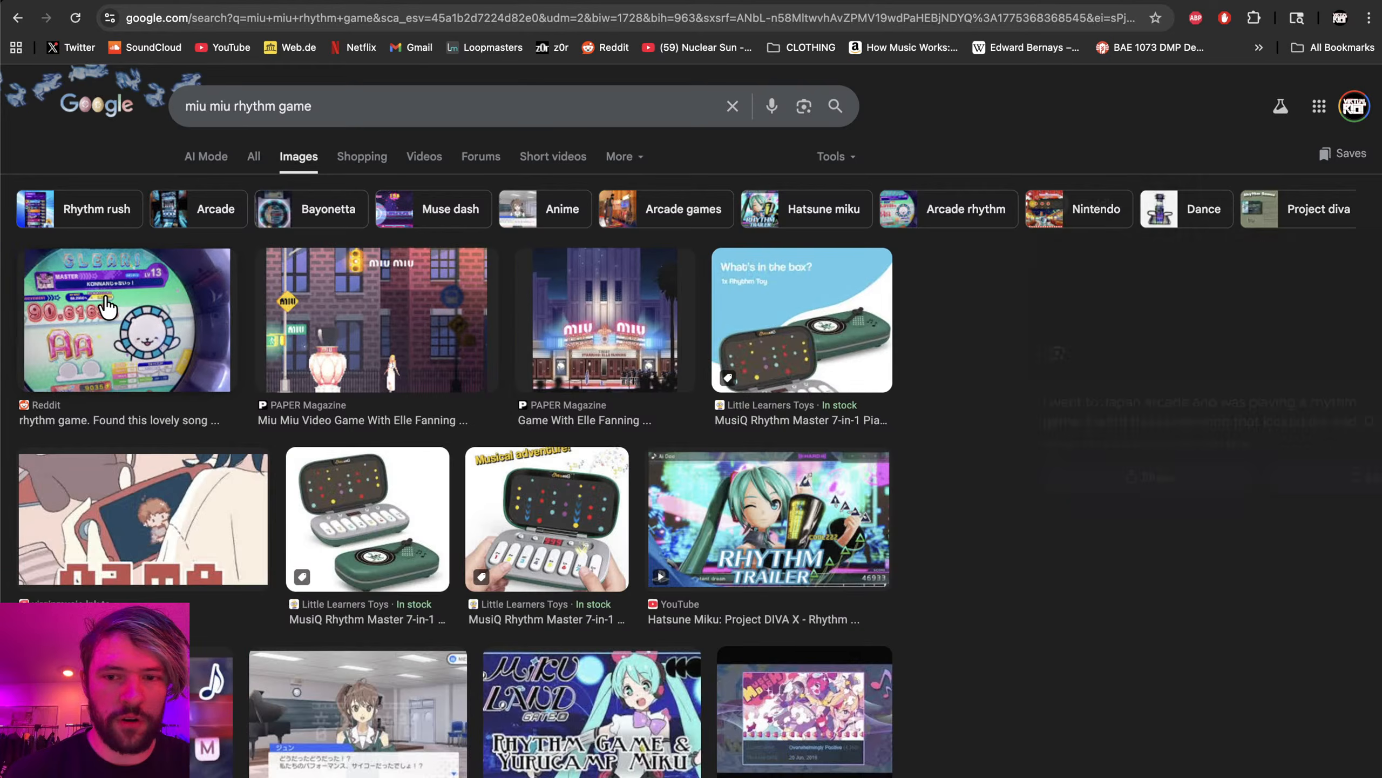
scroll(1170, 438, down, 10)
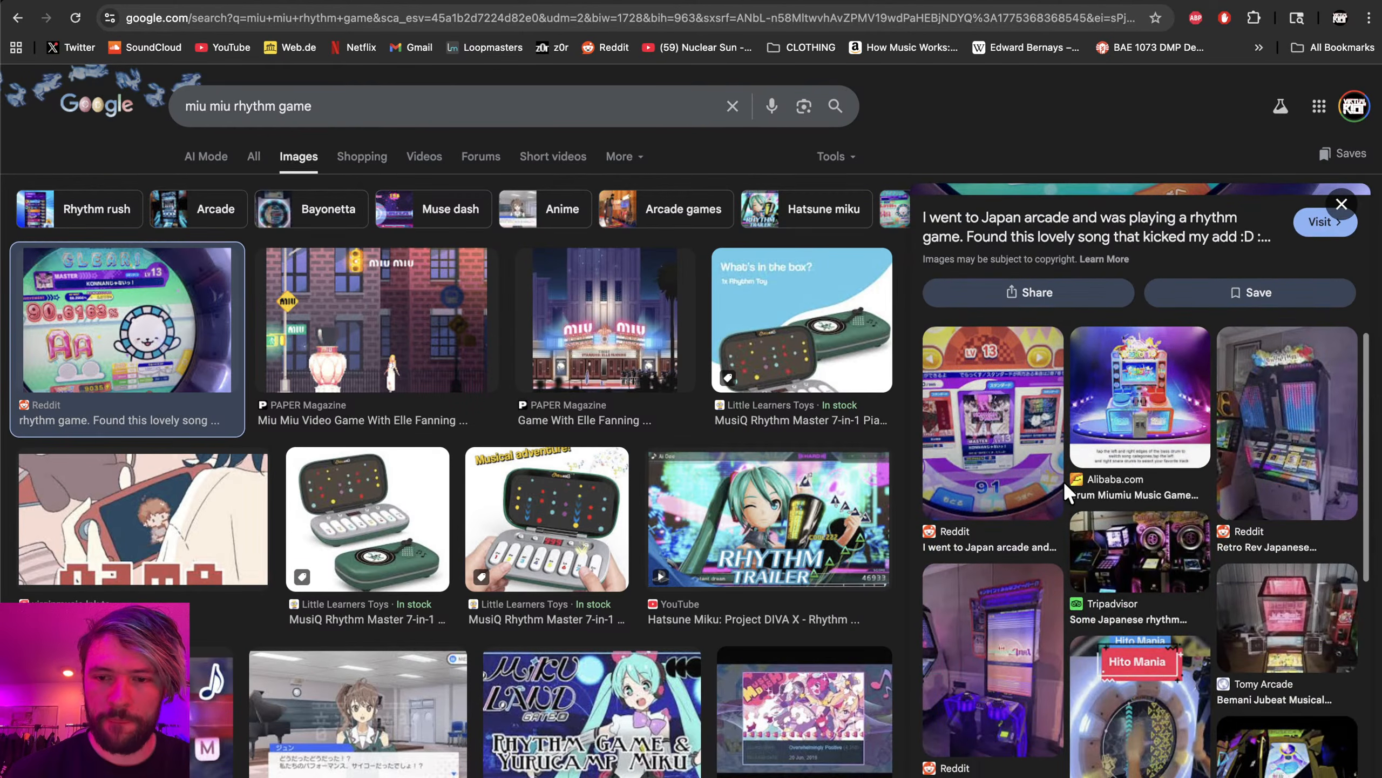
click(1075, 626)
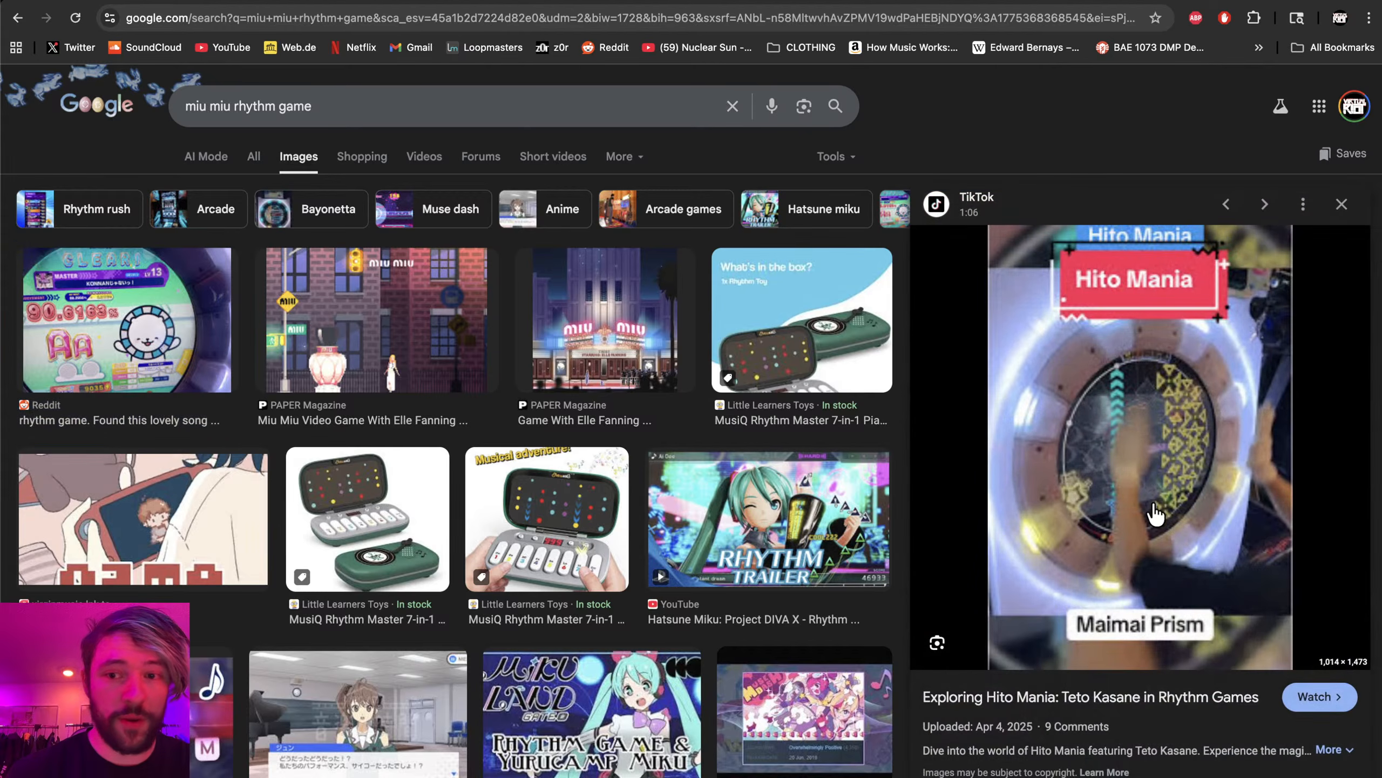
scroll(1148, 608, down, 1)
scroll(1102, 609, down, 6)
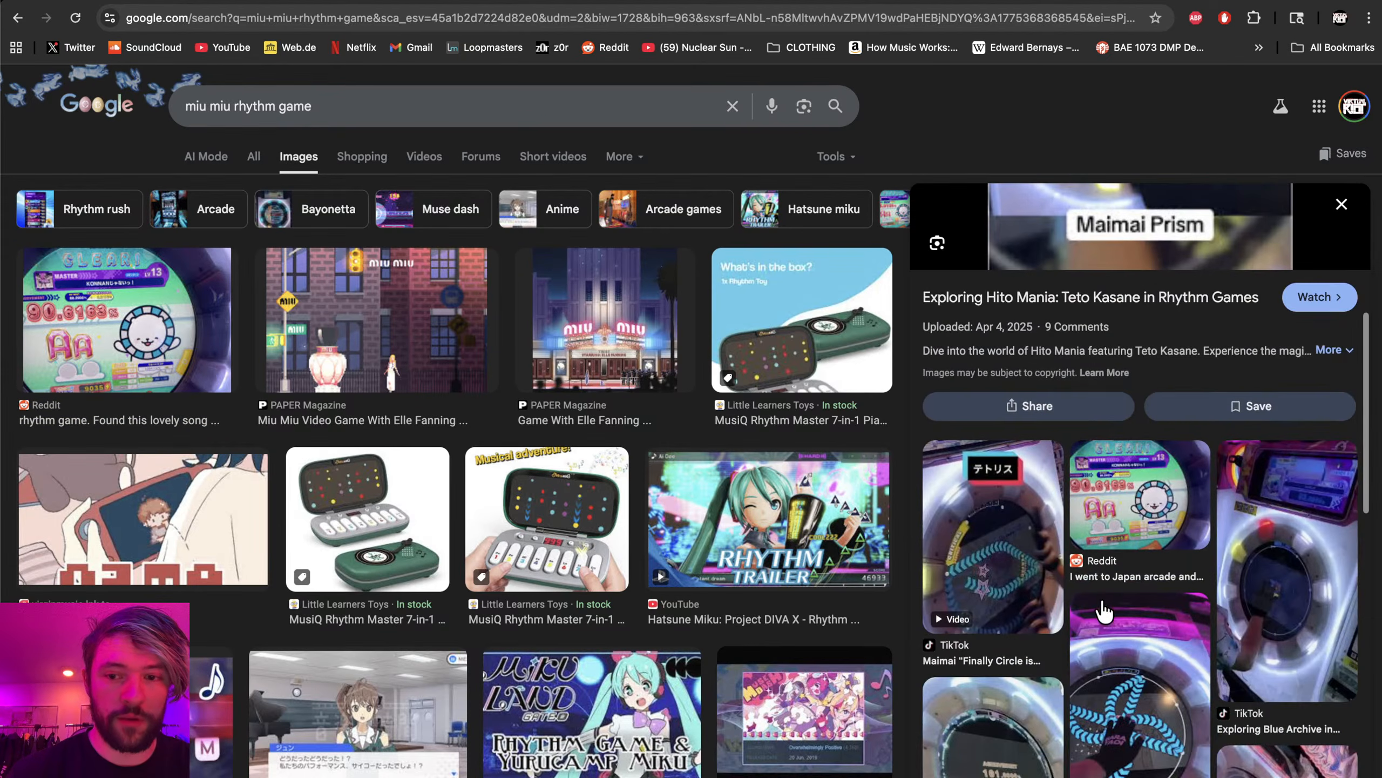
click(989, 526)
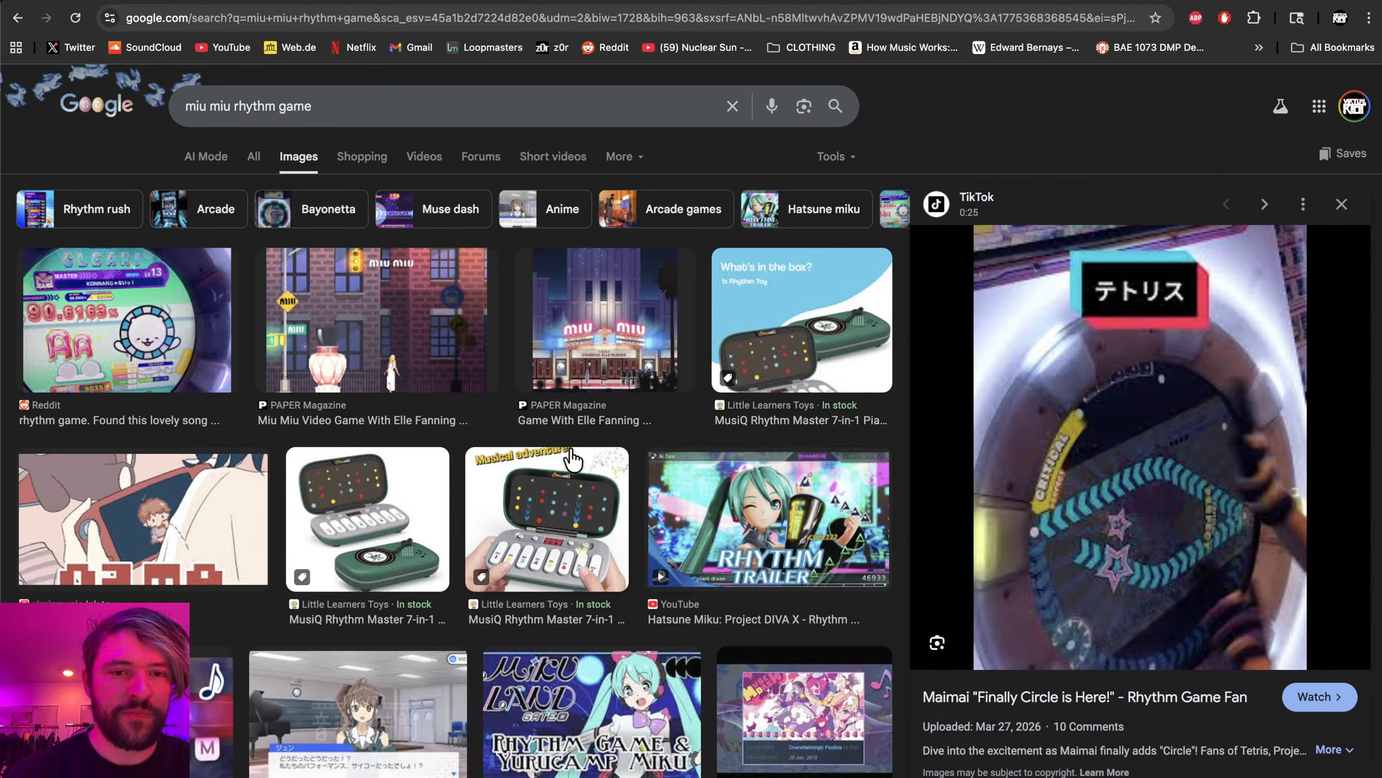
- Search images for "taiko rhythm game"
click(379, 108)
key(super+a)
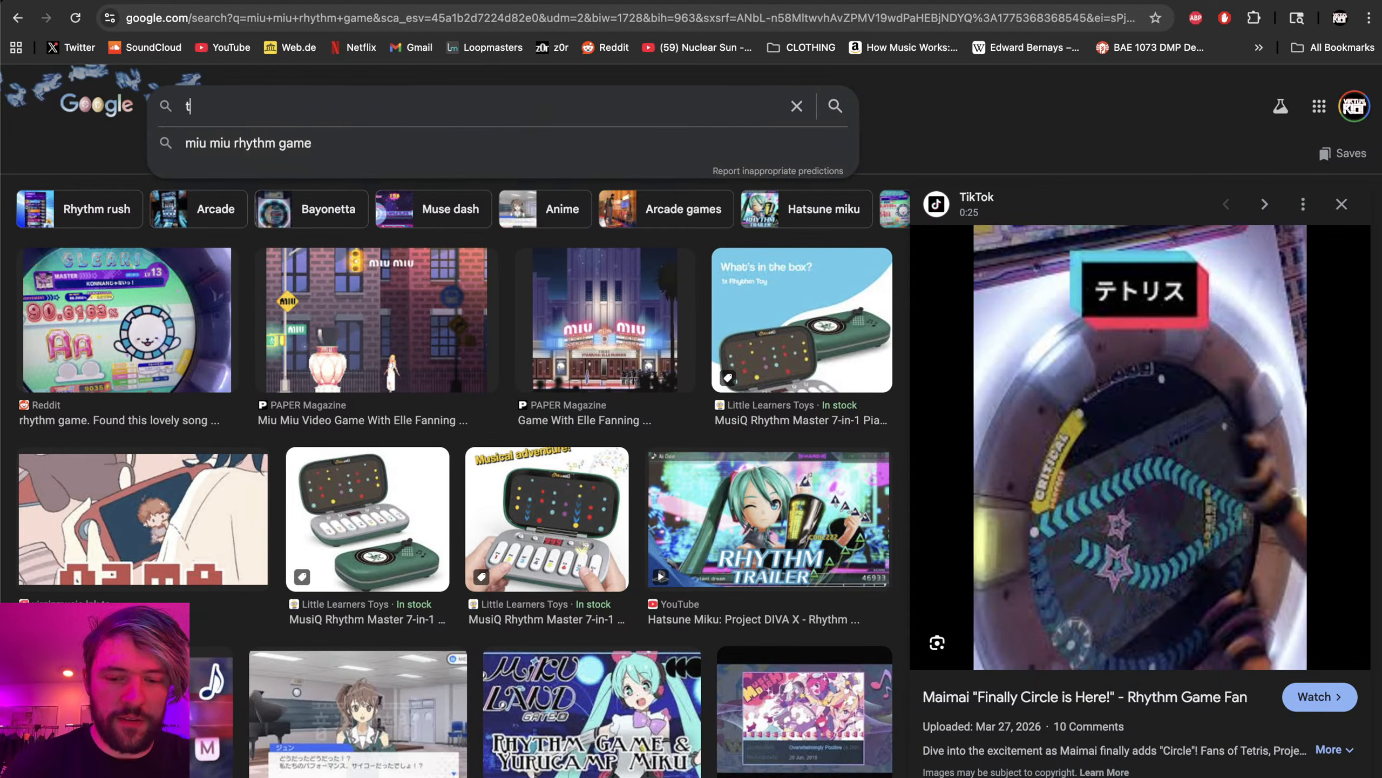
text(taiko rhythm game)
key(Return)
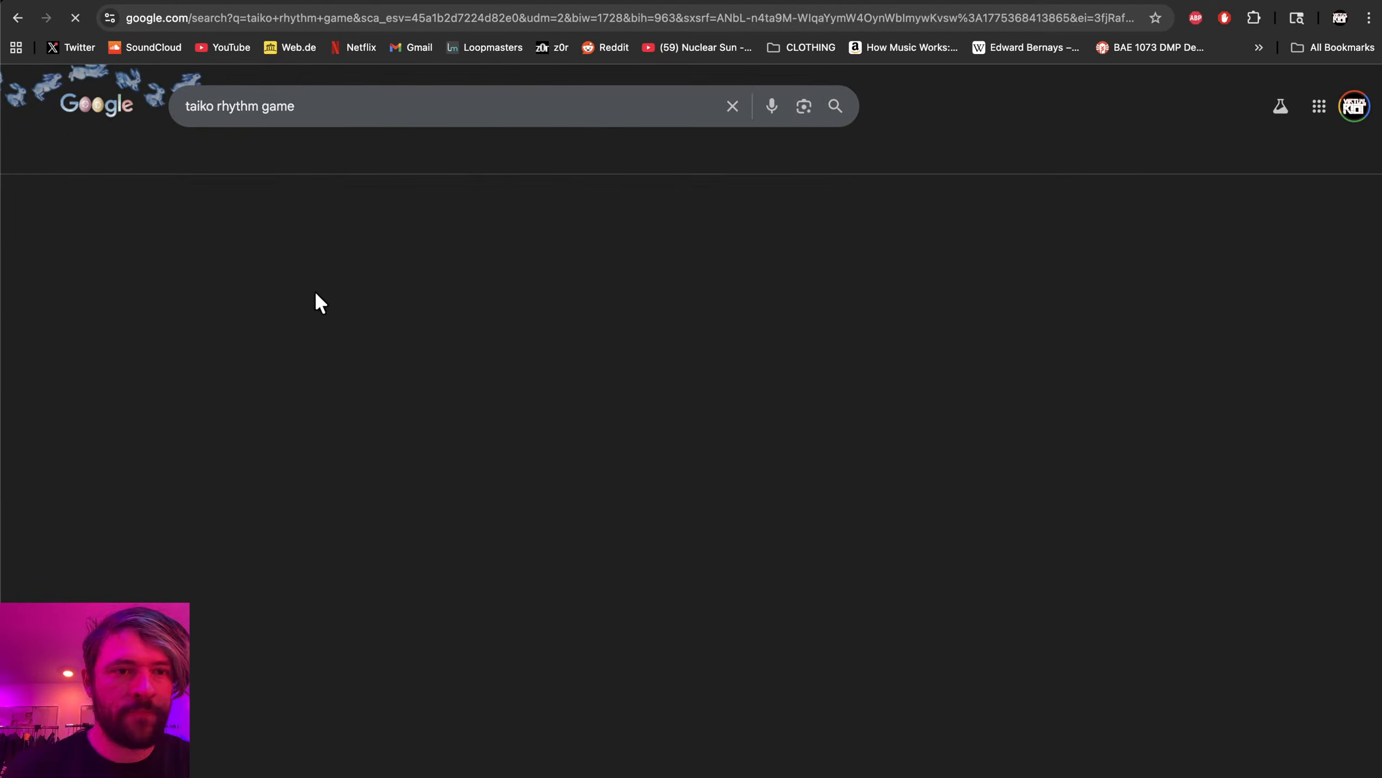
- Preview the Taiko no Tatsujin arcade version image and the Wikipedia photo of the drum cabinet from the front
click(244, 306)
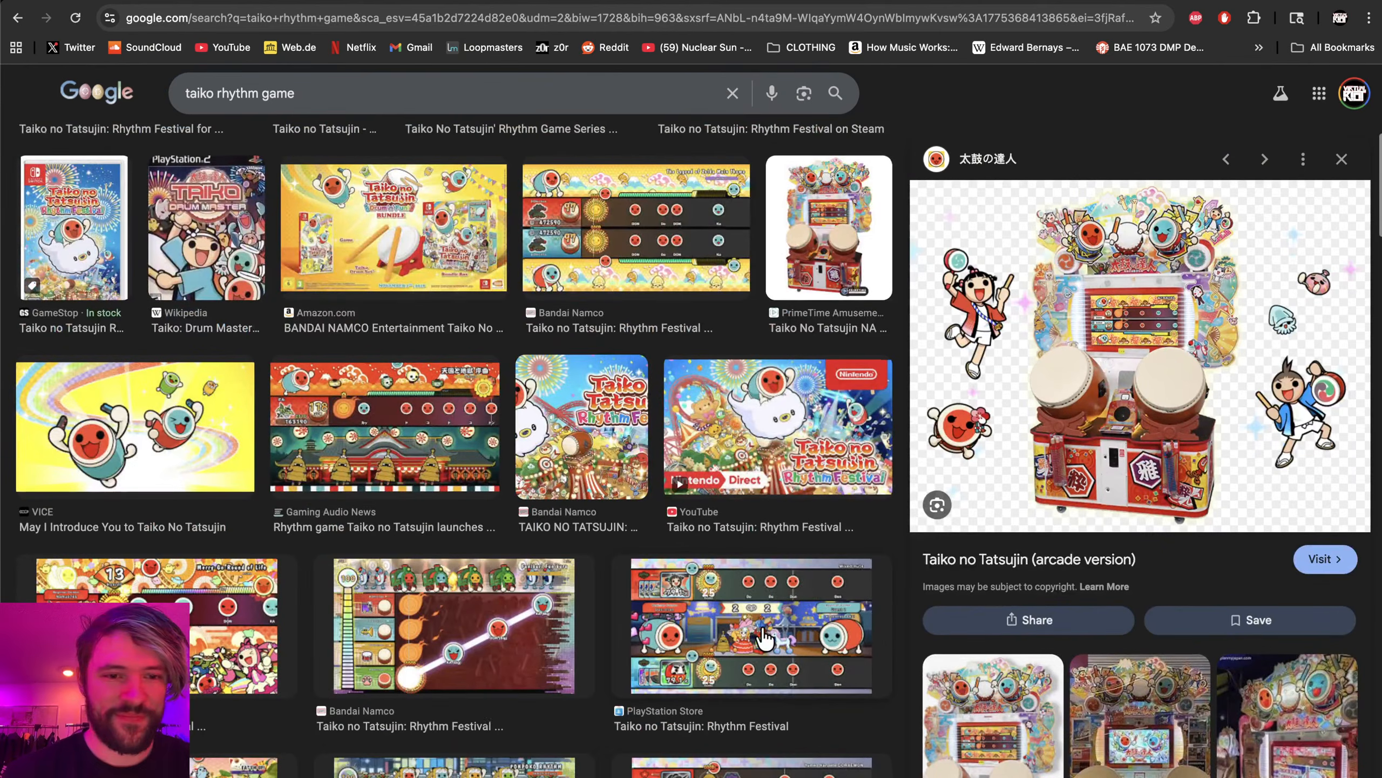
scroll(765, 637, up, 6)
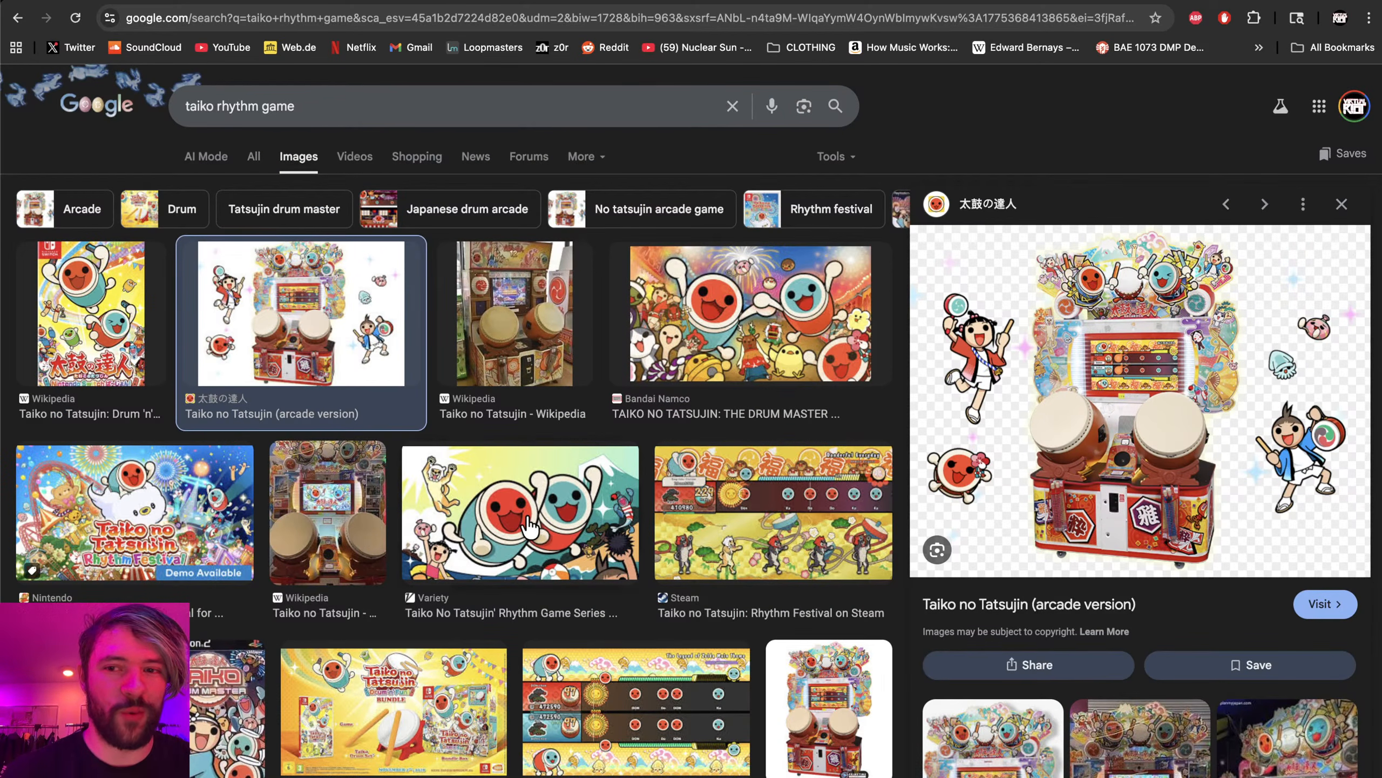
click(338, 542)
scroll(484, 516, down, 3)
scroll(514, 525, up, 3)
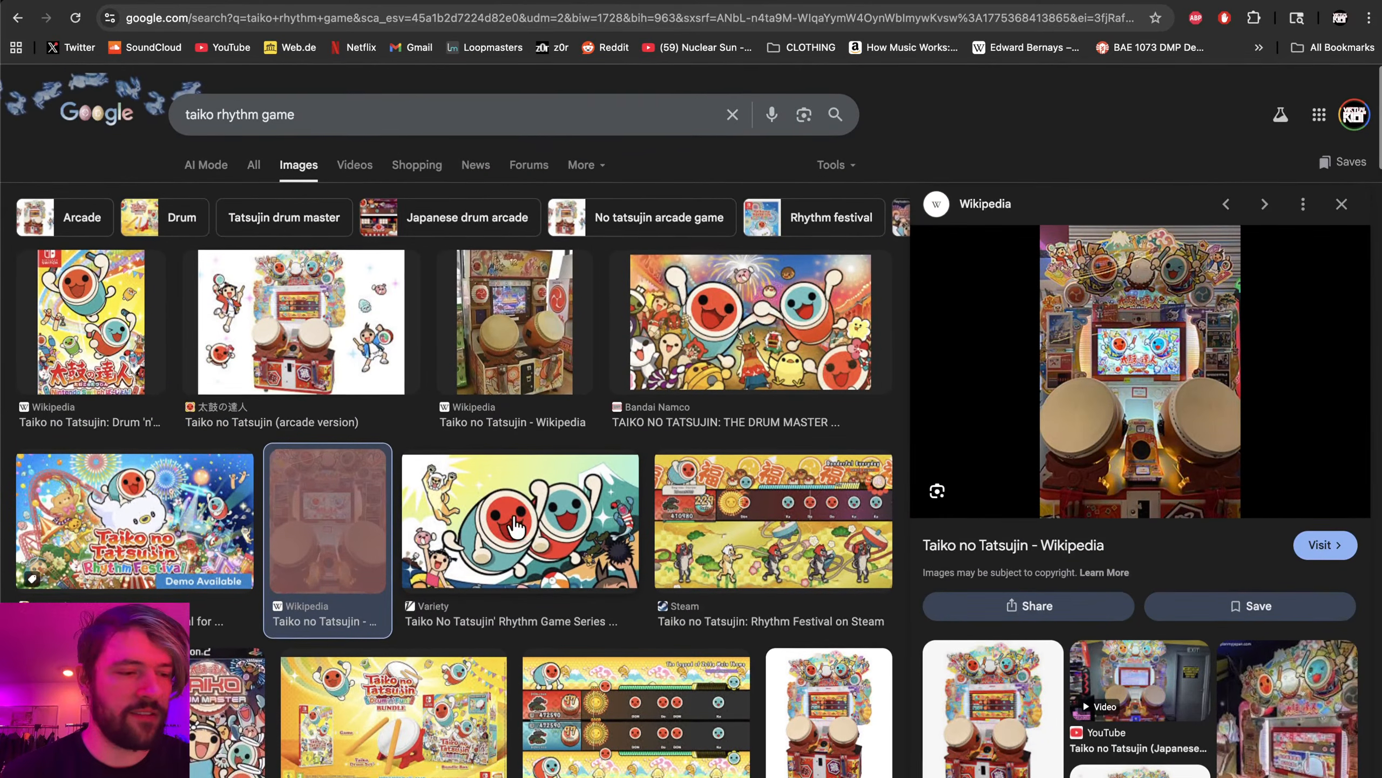
scroll(561, 547, down, 1)
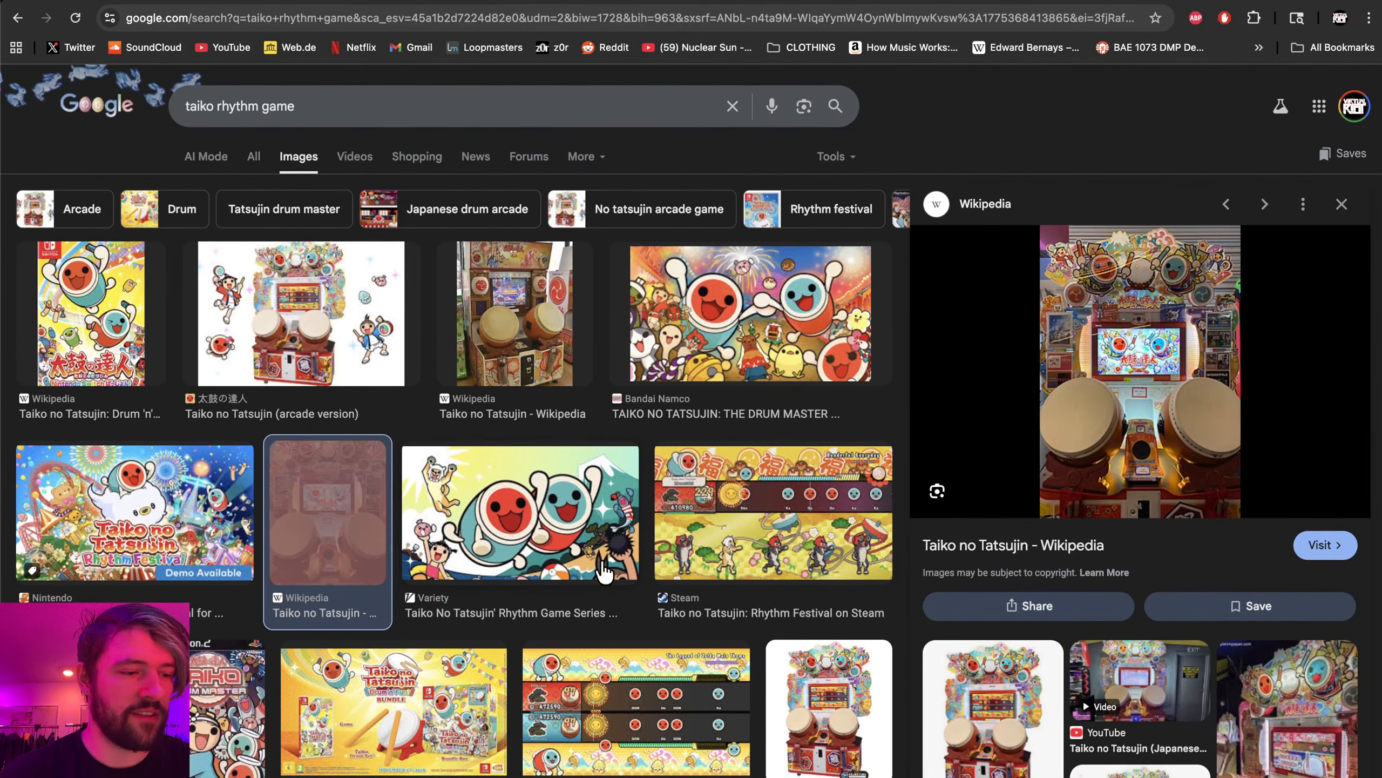
- Go back to the "miu miu rhythm game" results and preview the related TikTok image of Blue Archive in Maimai
click(22, 15)
click(22, 15)
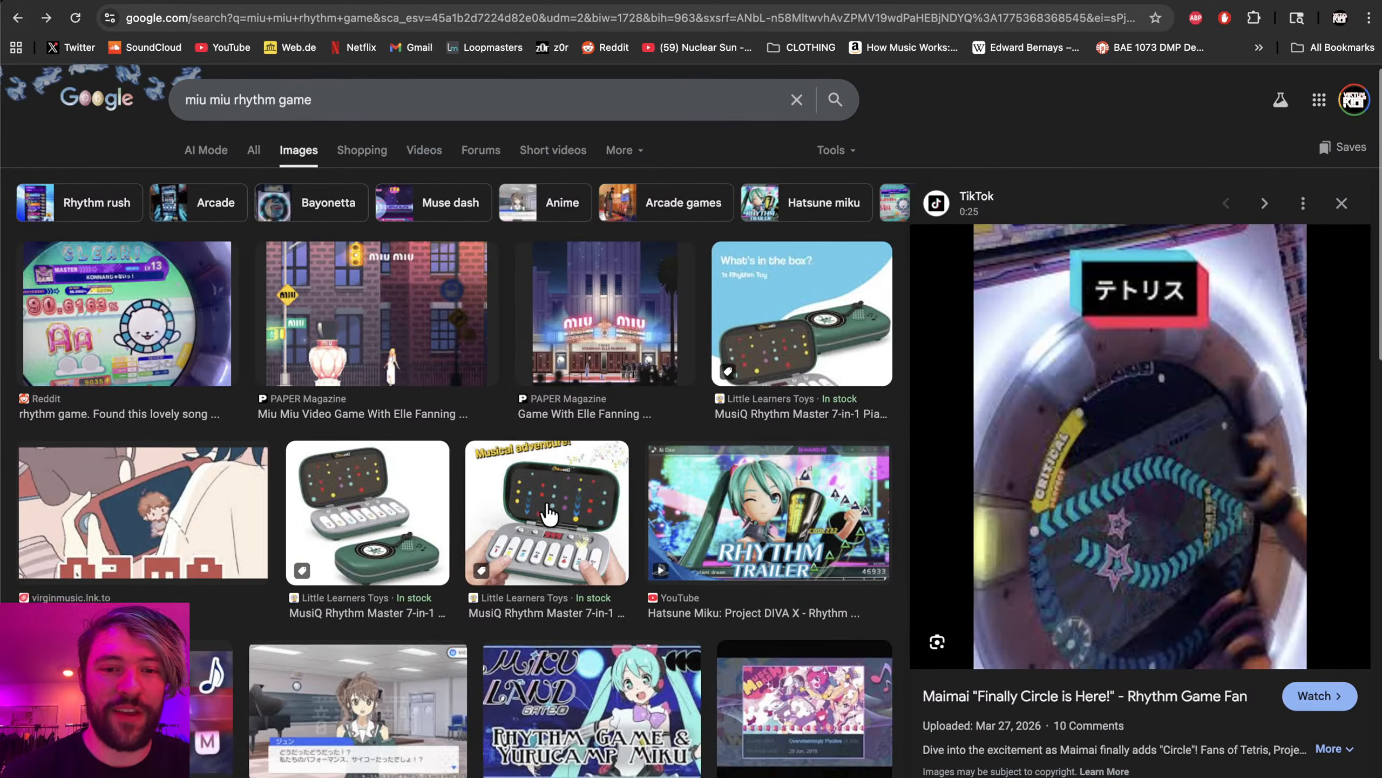
scroll(1251, 534, down, 8)
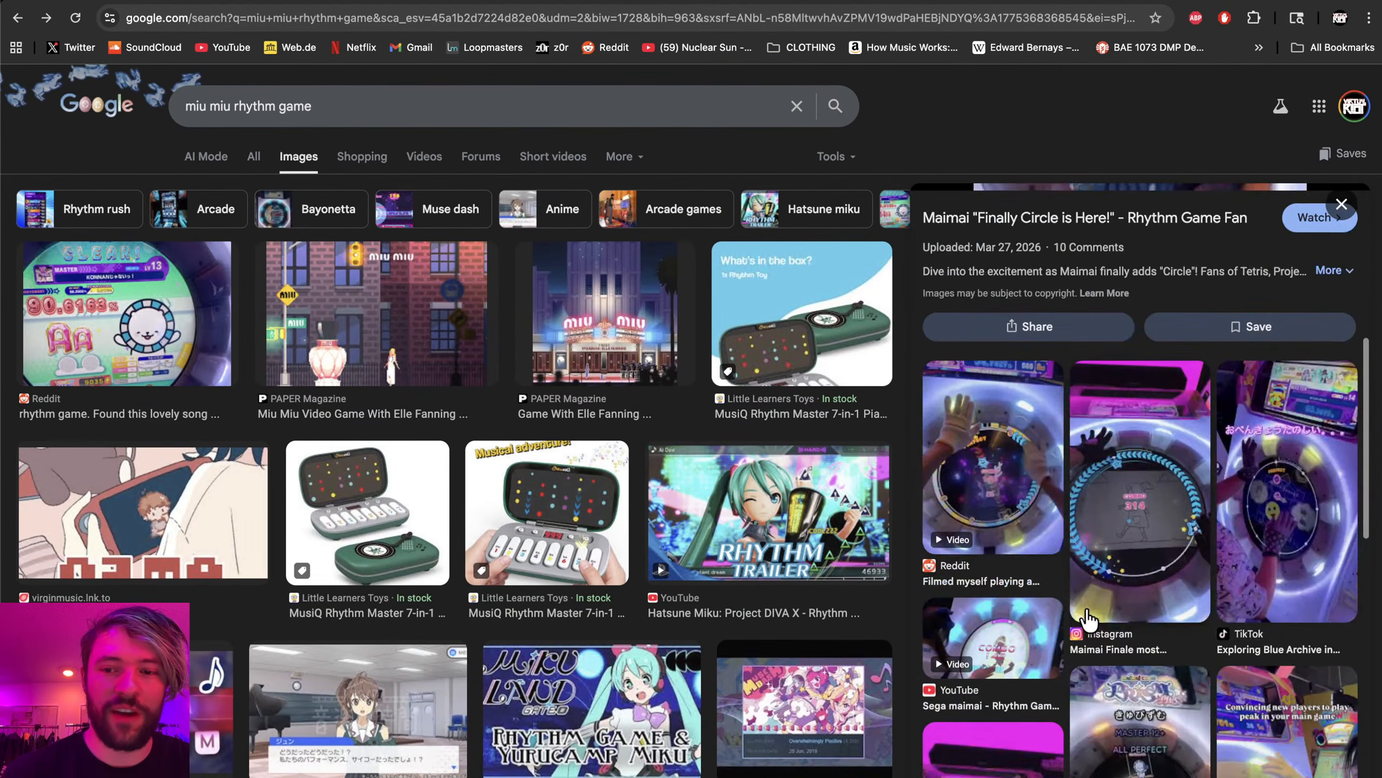
click(1255, 534)
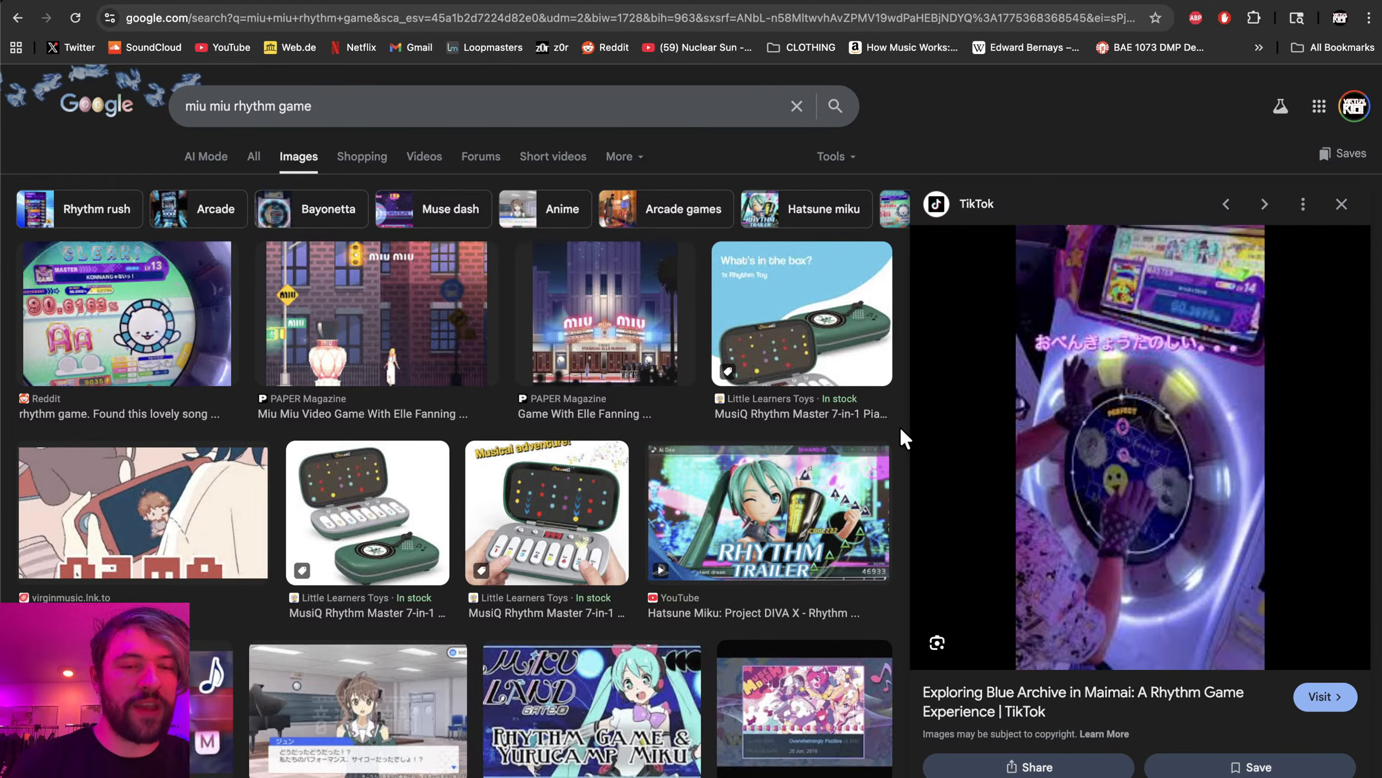
scroll(899, 426, down, 5)
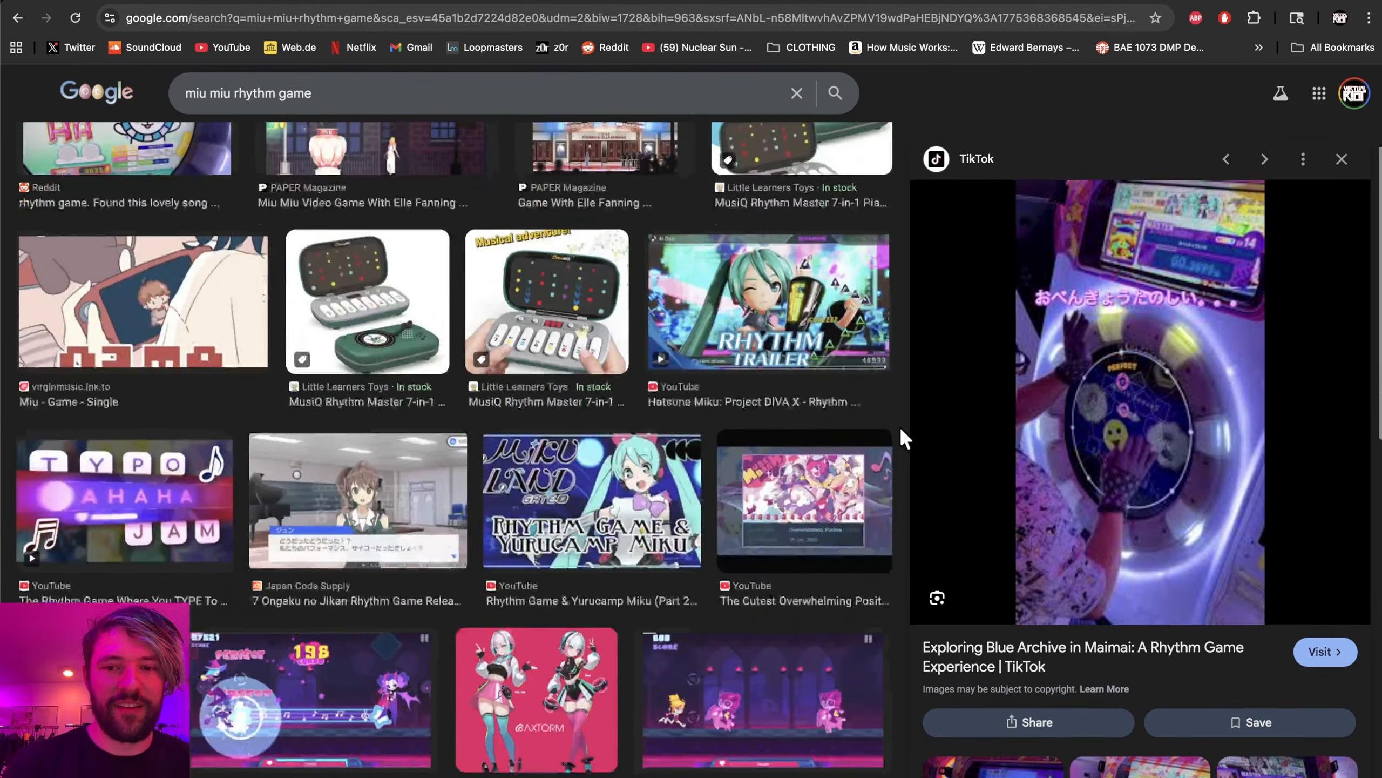
- Preview the related "Rhythm Games Circle" TikTok image from the "miu miu rhythm game" results
scroll(985, 463, down, 8)
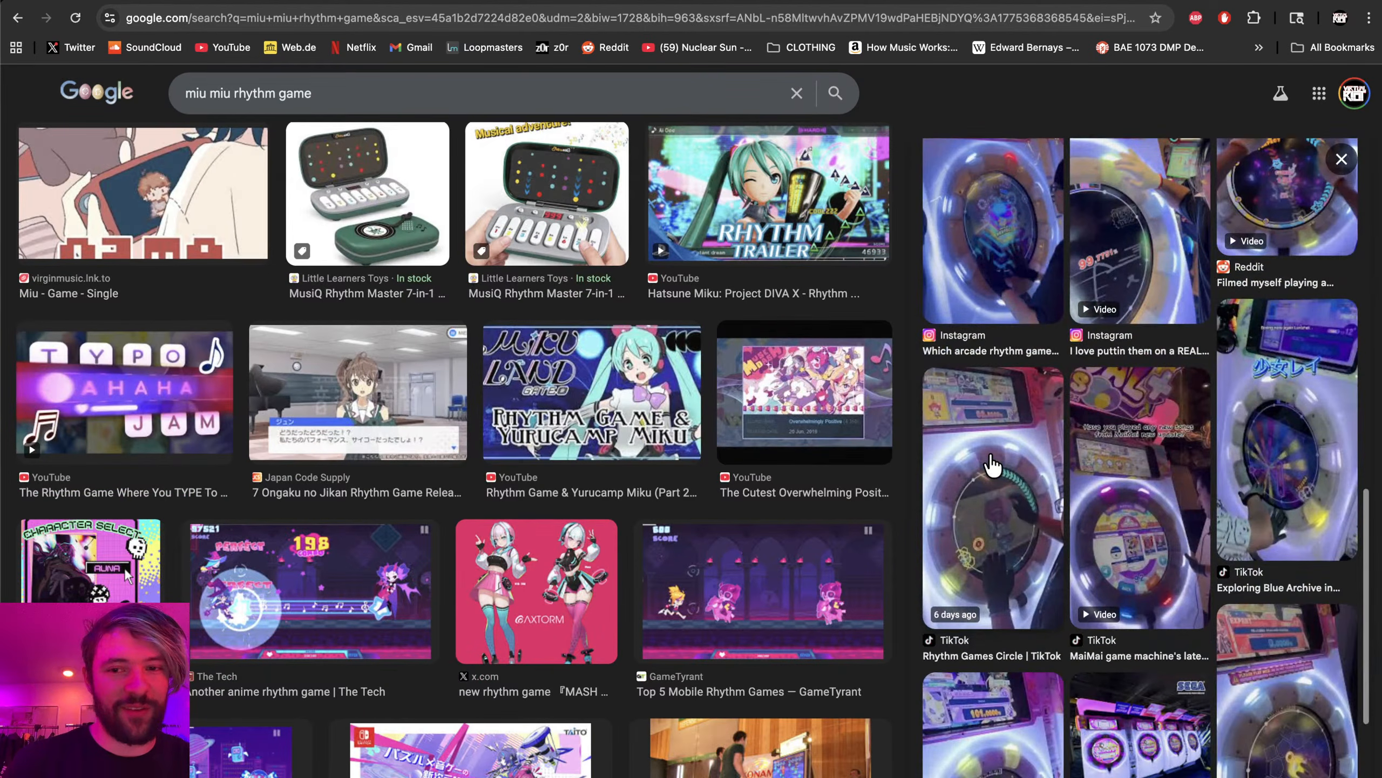
click(991, 464)
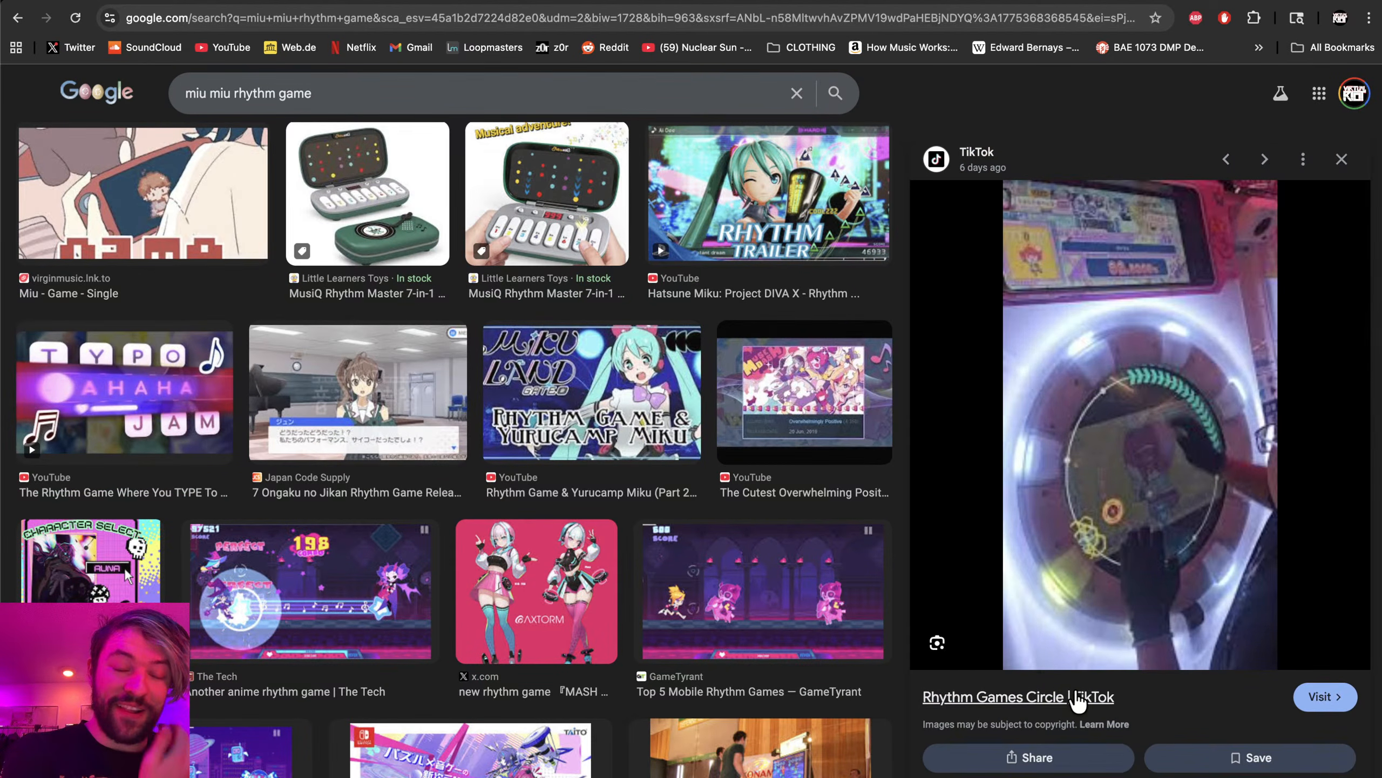
- Switch to Ableton Live, play the first Phase Plant clip, and restart playback with the Serum 2 track armed for playing along
key(ctrl+Right)
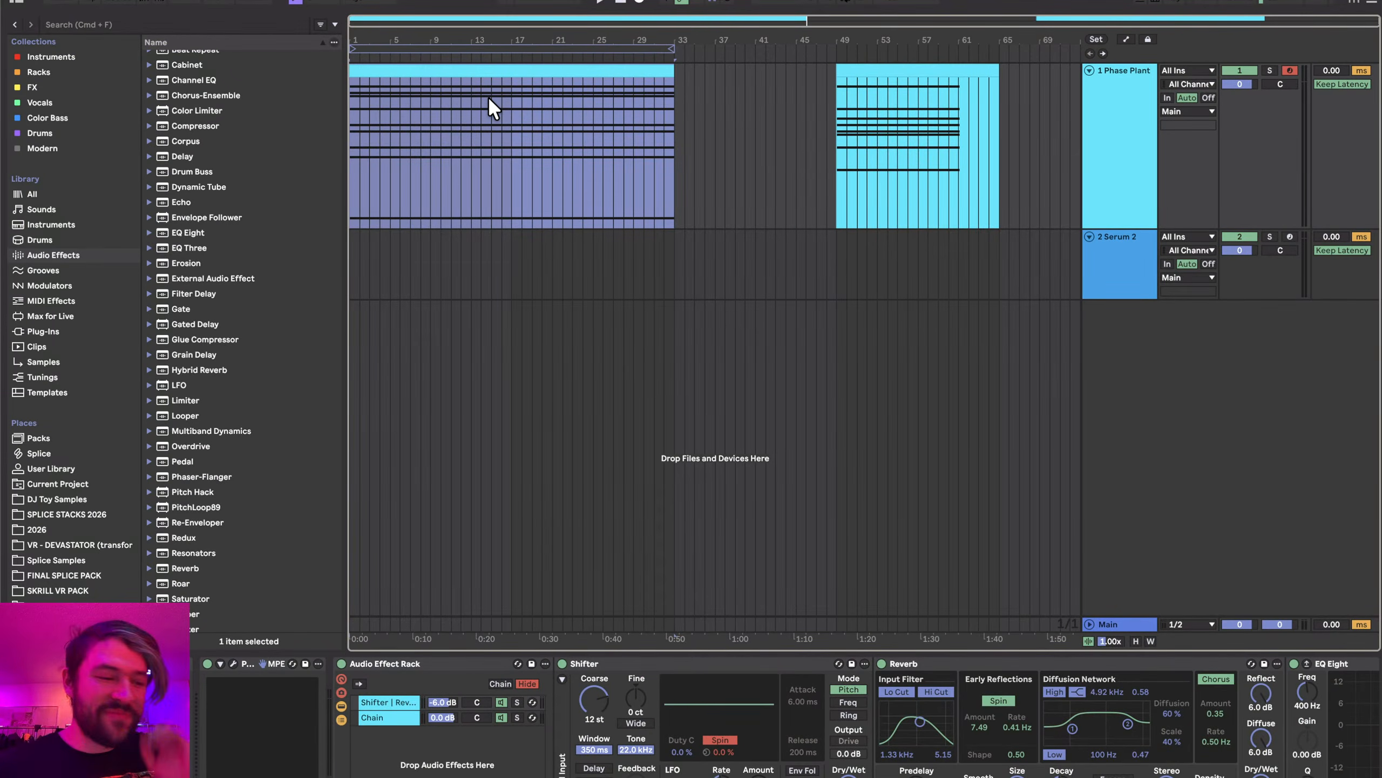
key(space)
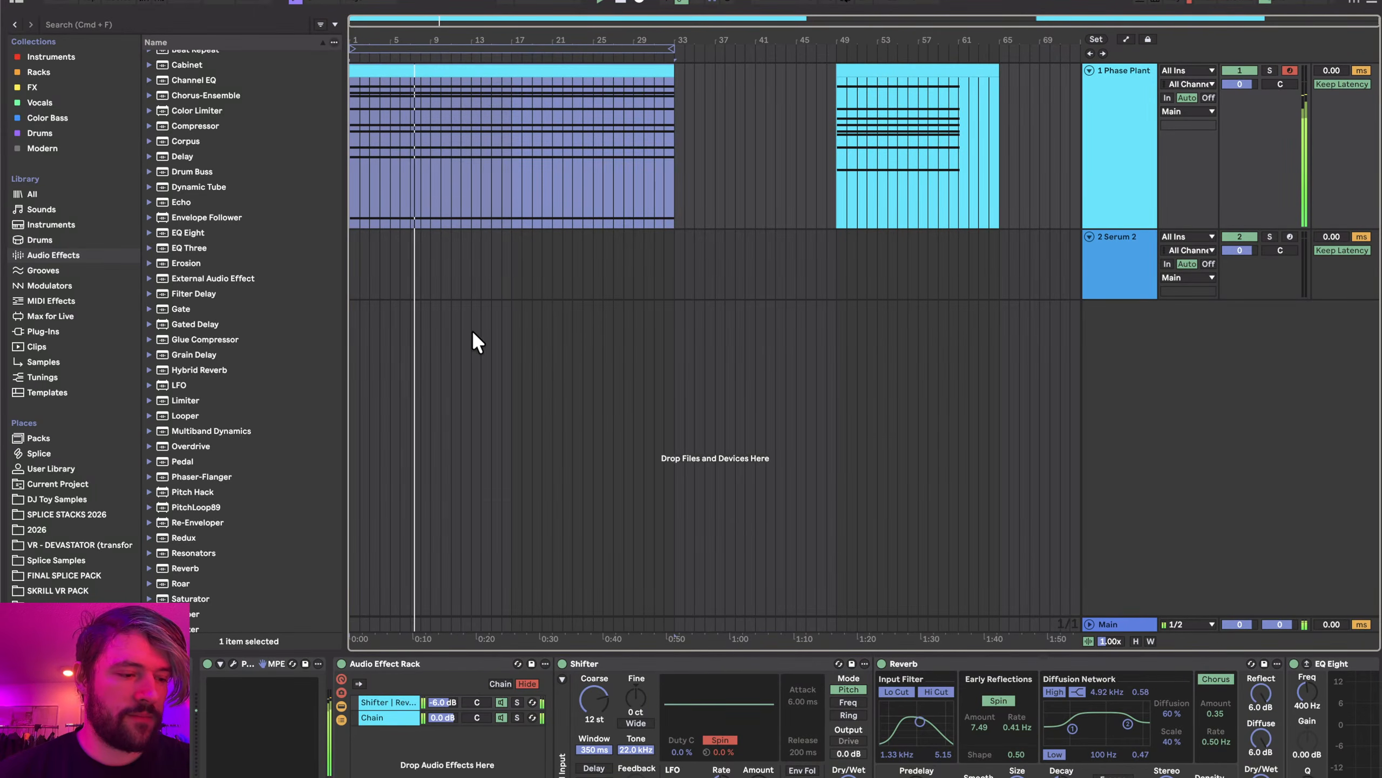
click(1140, 260)
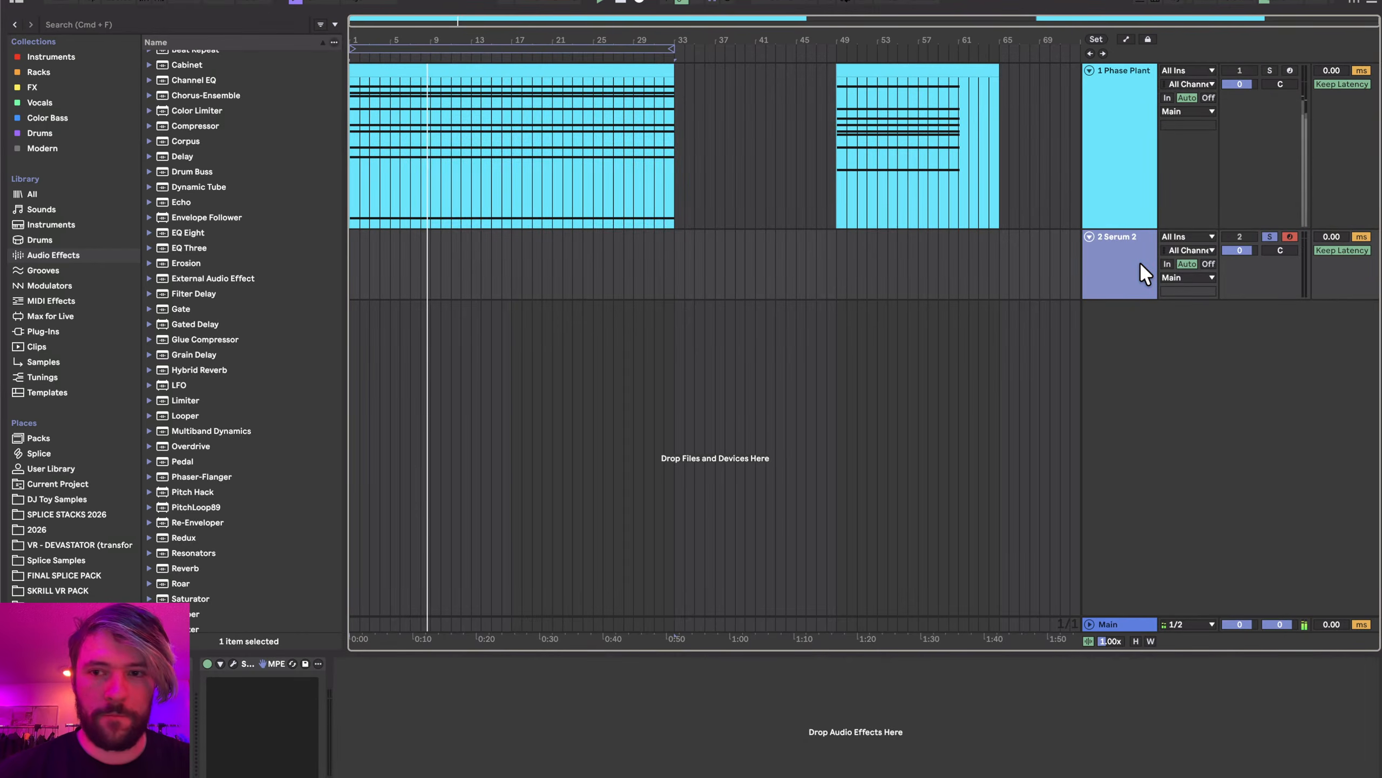
key(space)
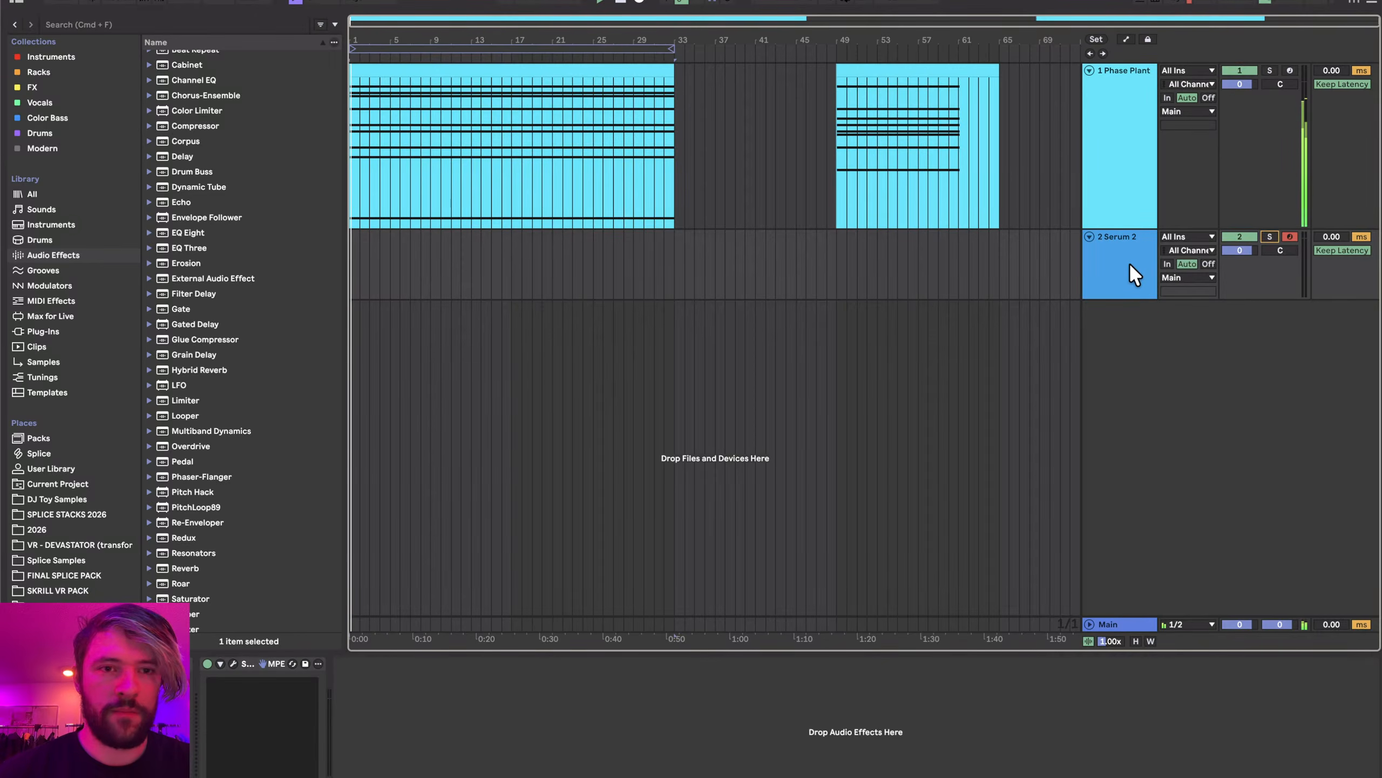
key(m)
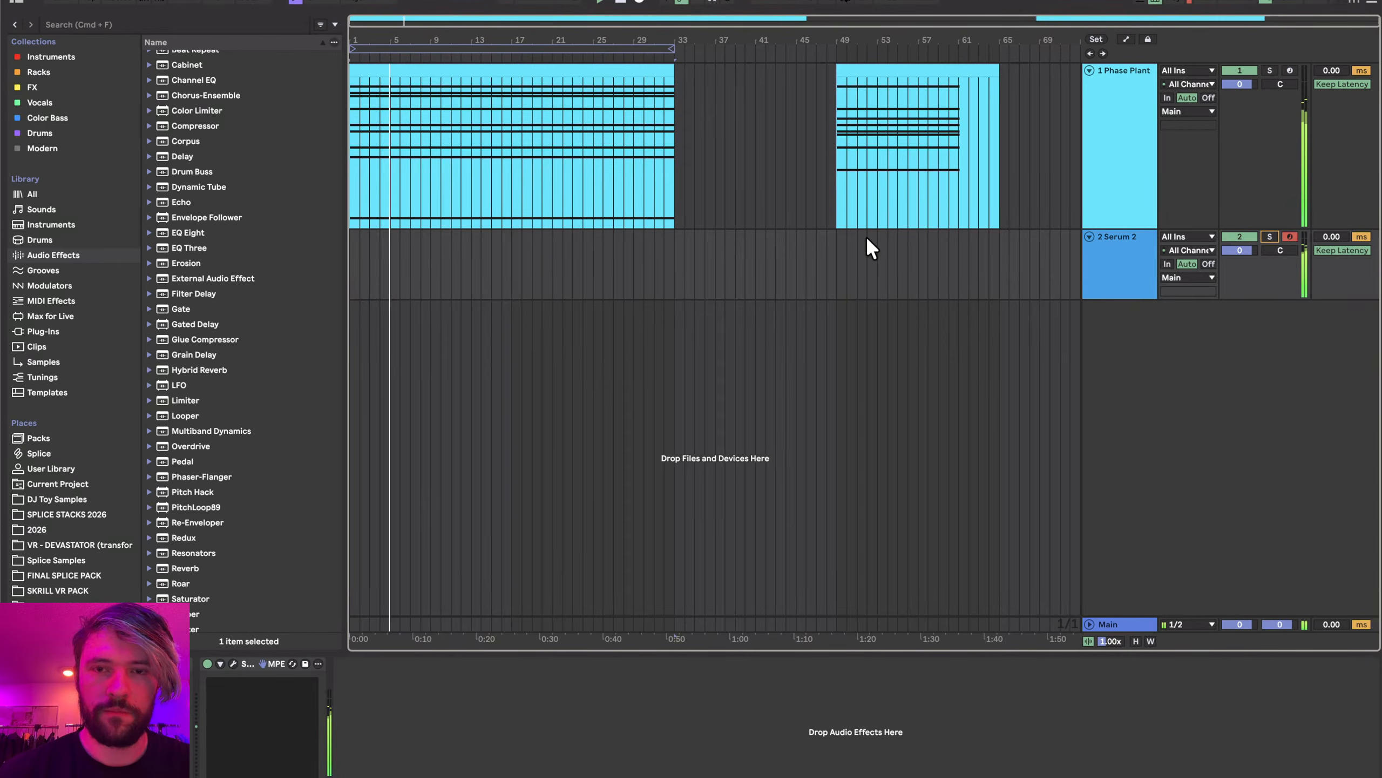
- Play the Phase Plant clip at bar 49 with the Serum 2 track armed, and set the playback start back to bar 49
click(890, 72)
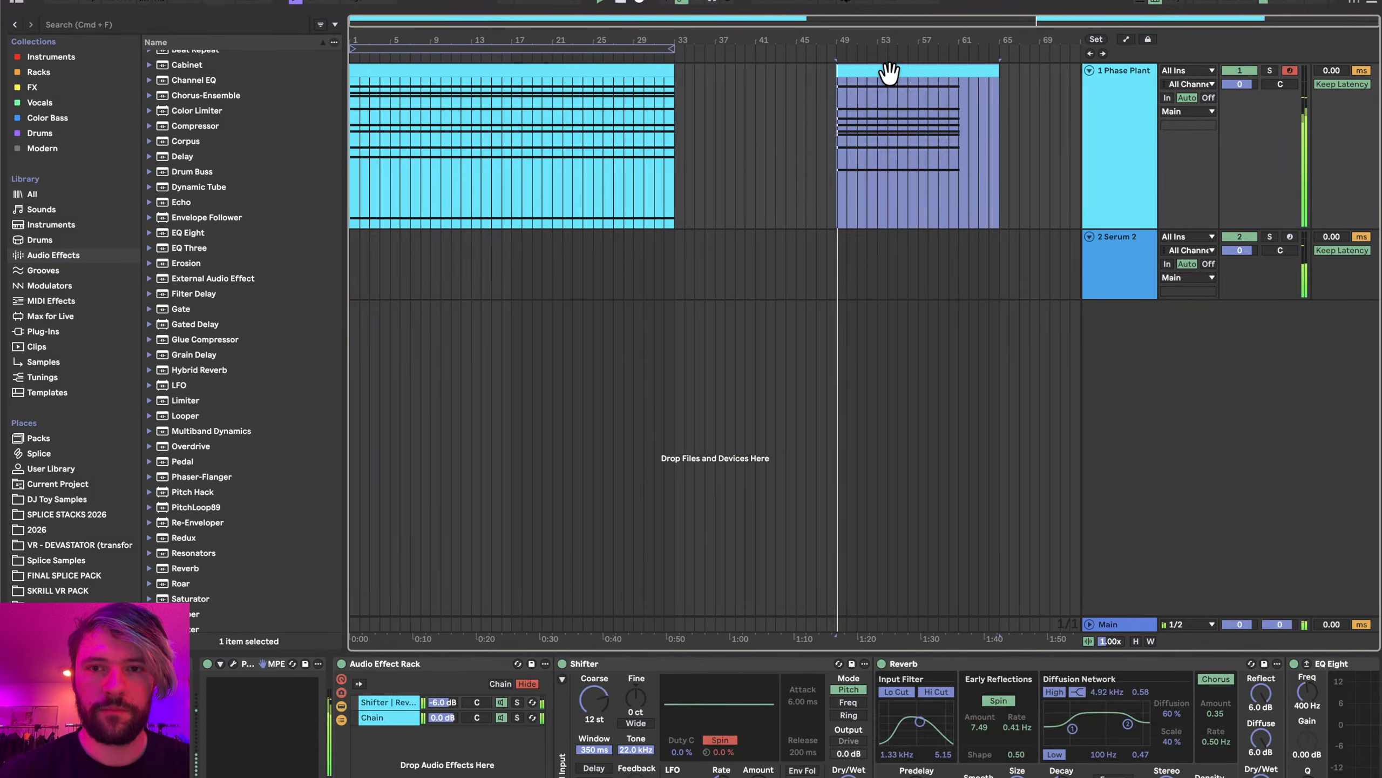
click(1110, 272)
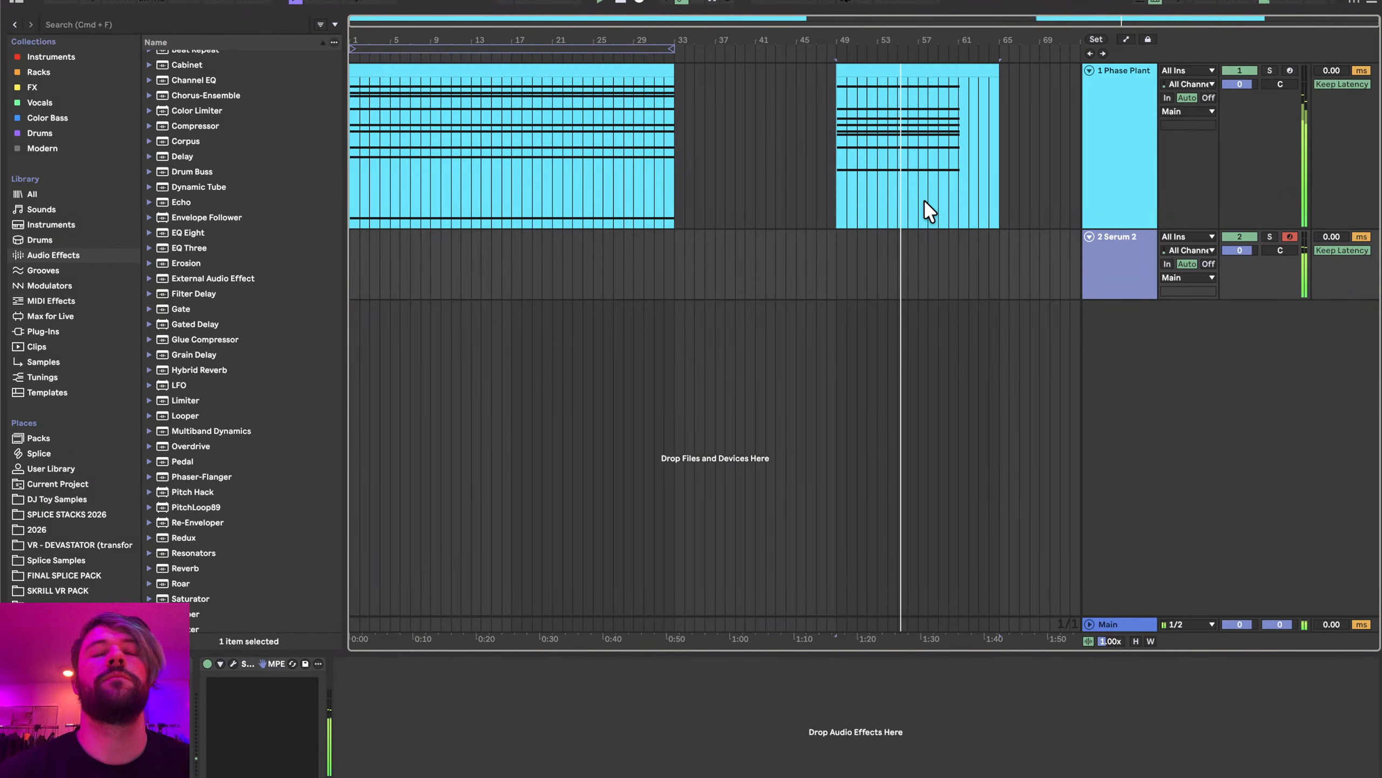
click(836, 142)
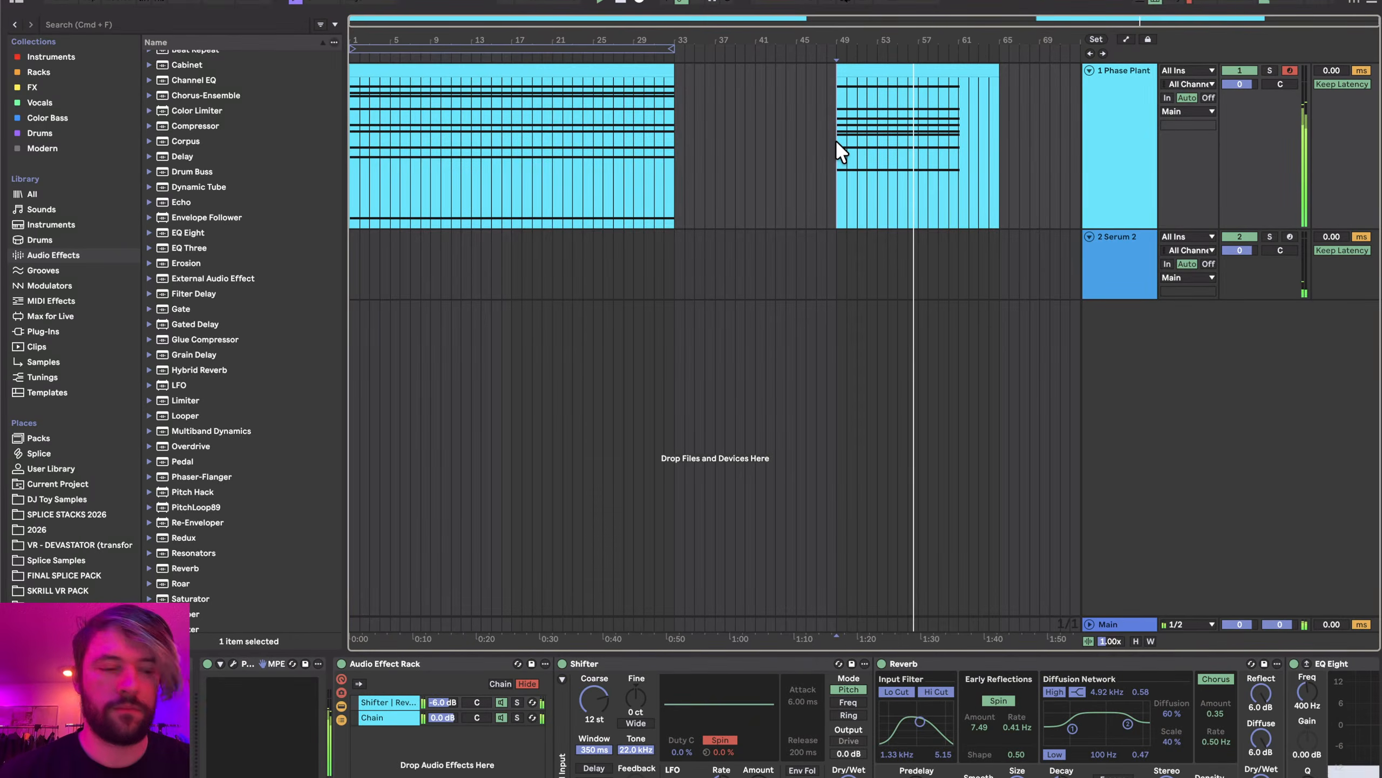
- Extend the Phase Plant clip at bar 49 to bar 77 and consolidate it into a single 28-bar MIDI clip
scroll(836, 142, up, 3)
scroll(837, 142, right, 4)
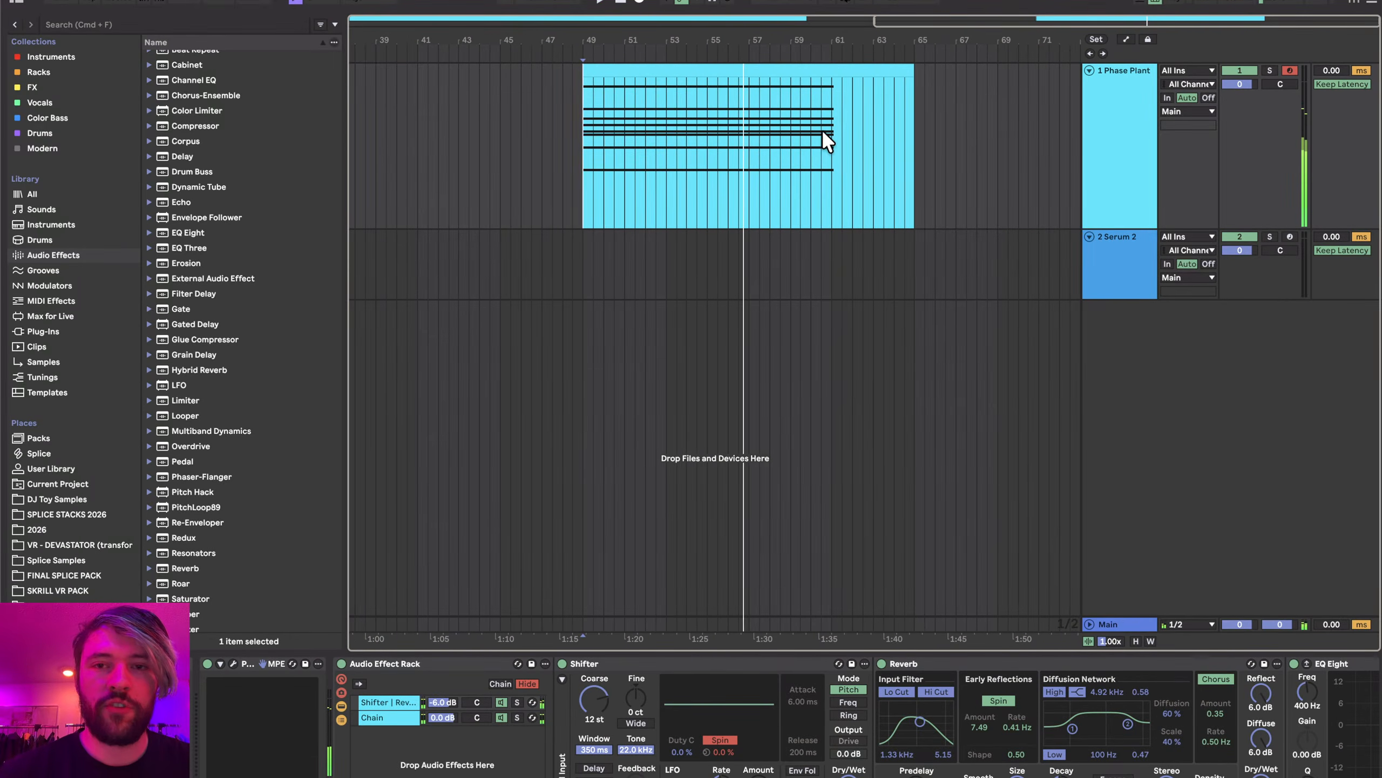
scroll(824, 132, down, 2)
drag(939, 72, 982, 90)
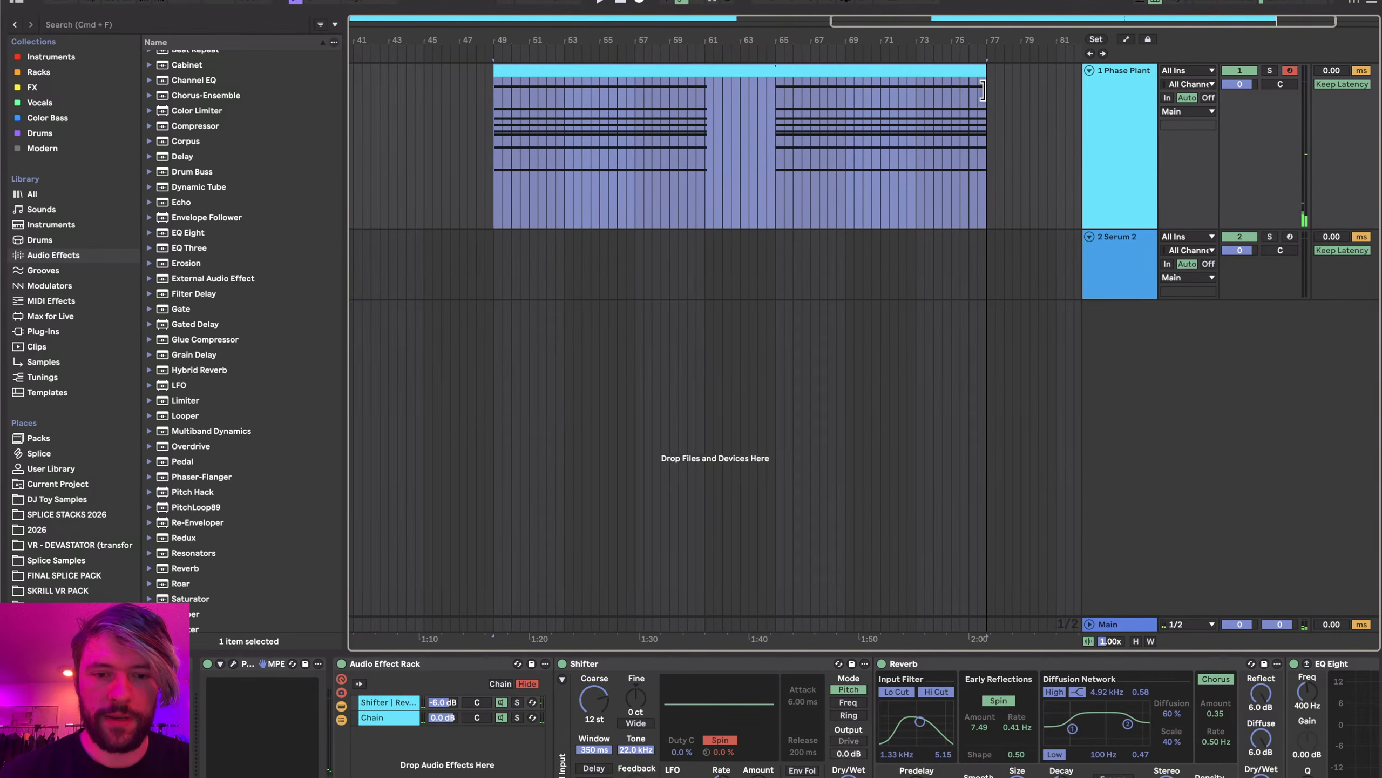
double_click(939, 71)
click(881, 73)
key(super+j)
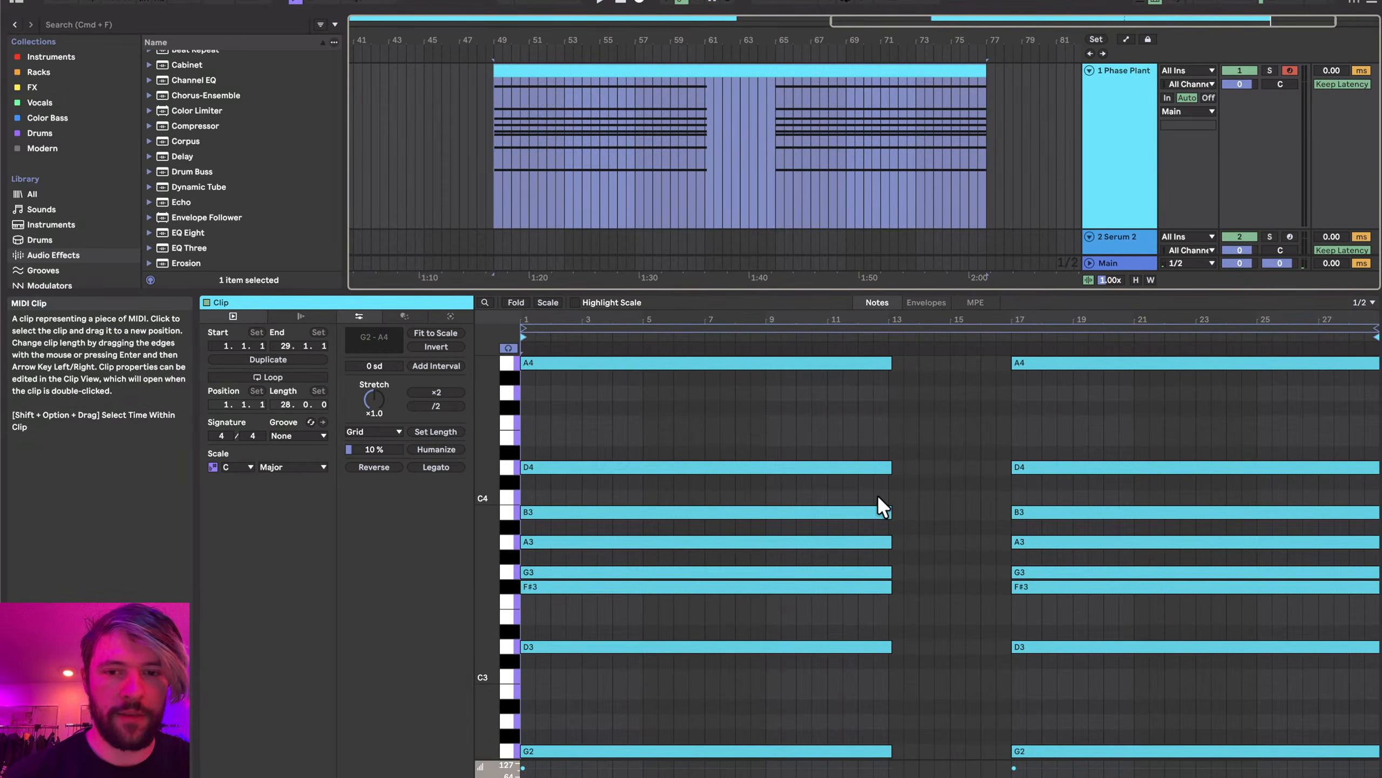
- Lengthen all notes of the first chord, G2 to A4, to the end of the MIDI clip at bar 29
drag(499, 547, 497, 544)
drag(523, 367, 786, 755)
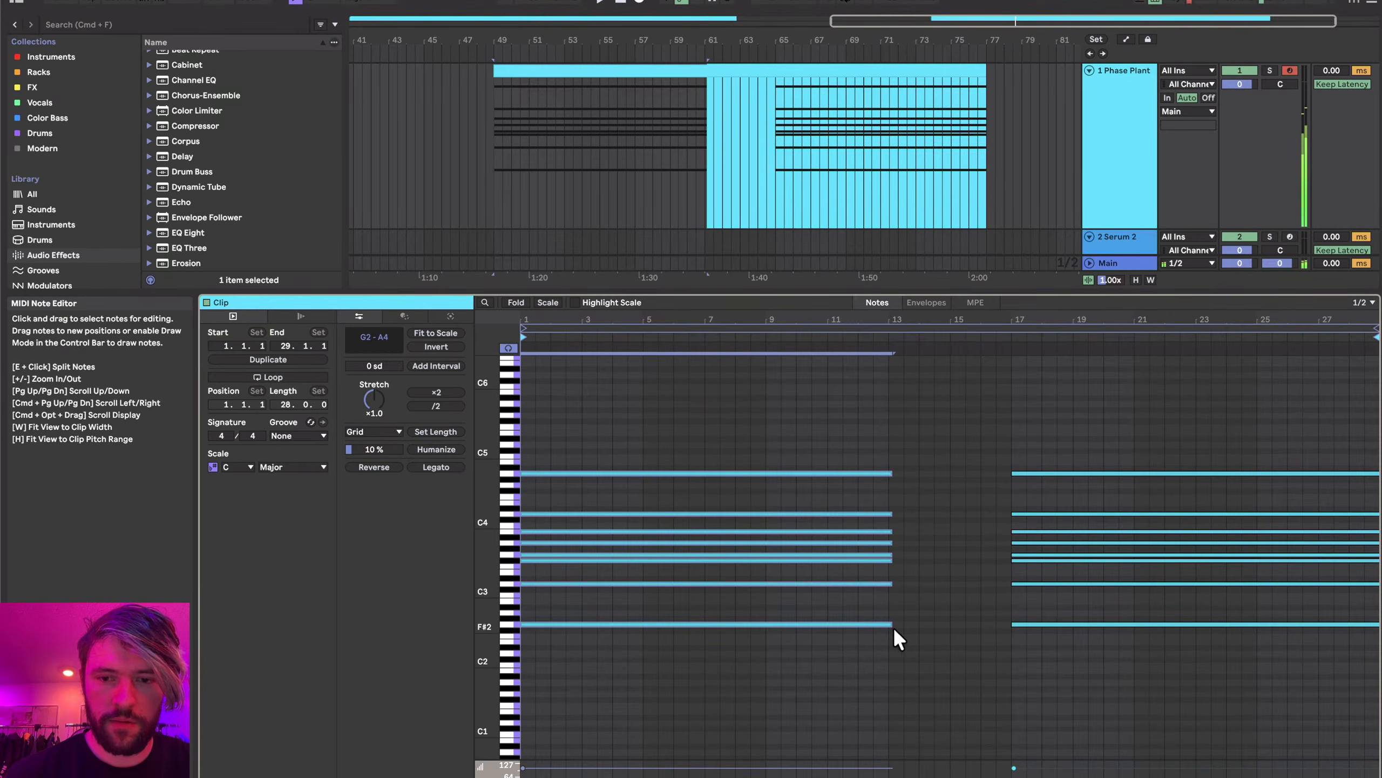
drag(889, 623, 1377, 623)
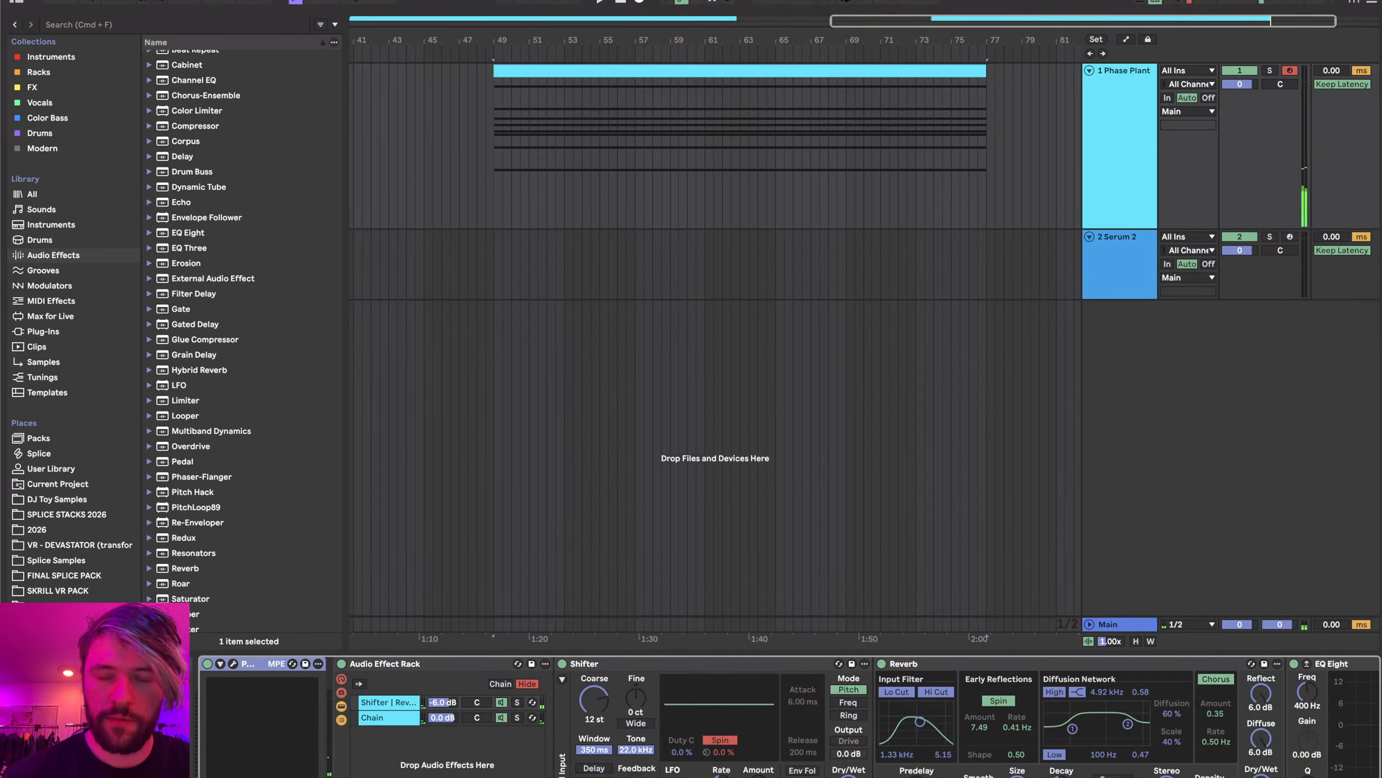
- Freeze the Phase Plant track
click(1116, 197)
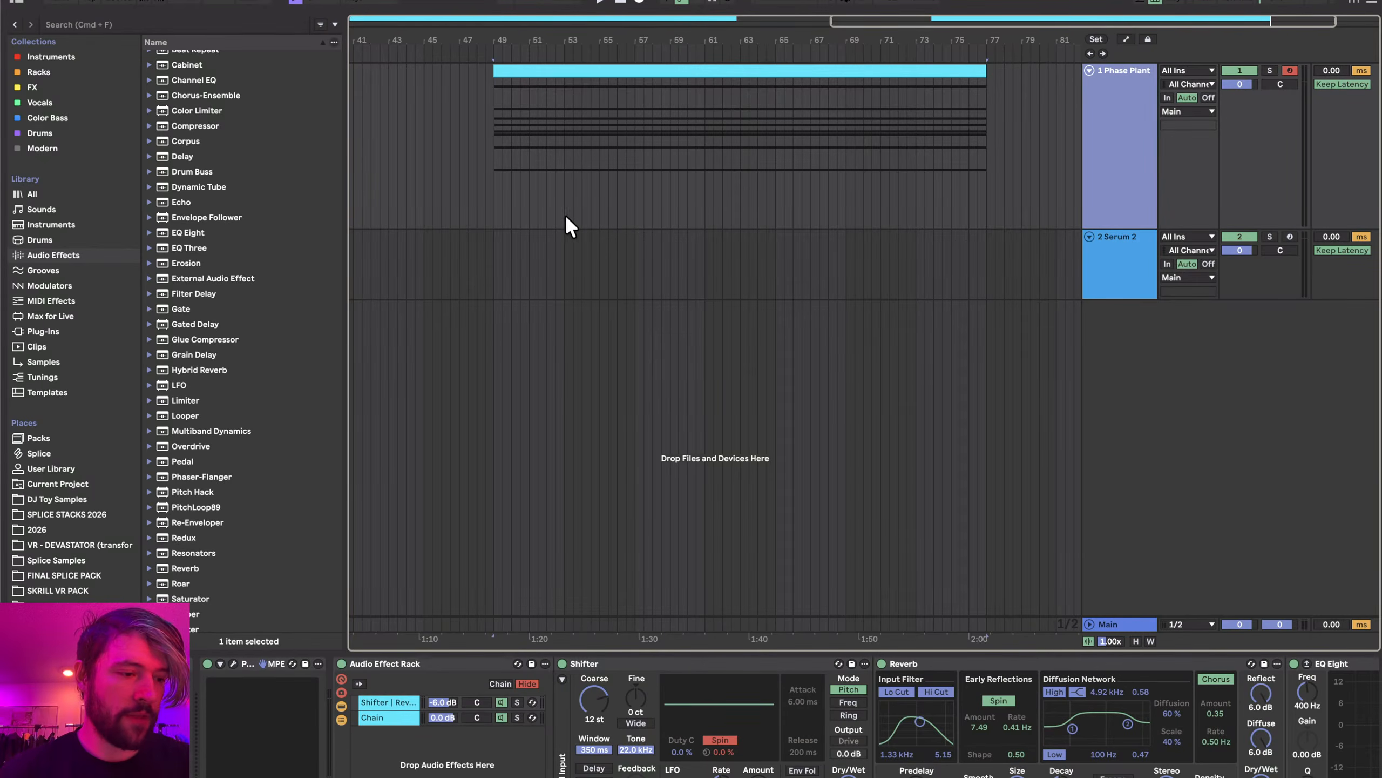
right_click(1124, 100)
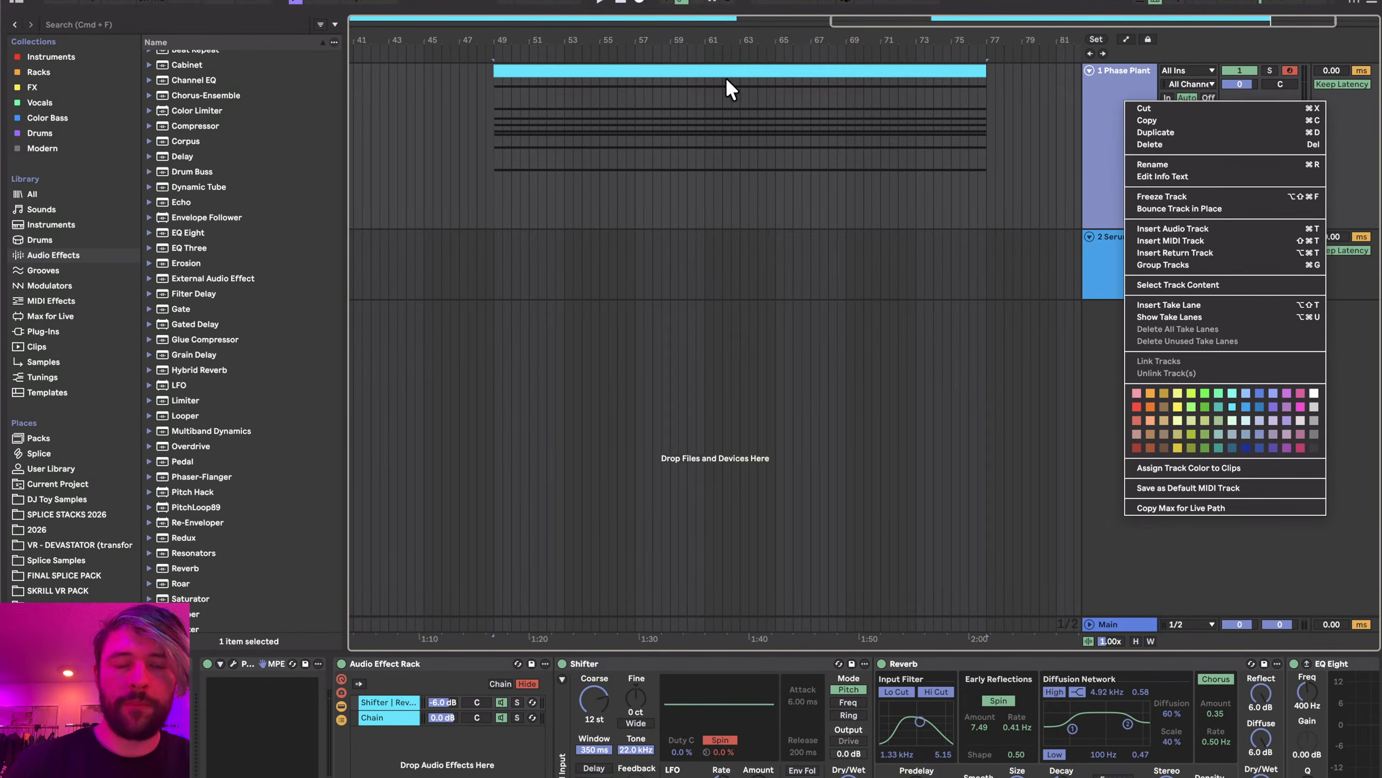
click(1195, 196)
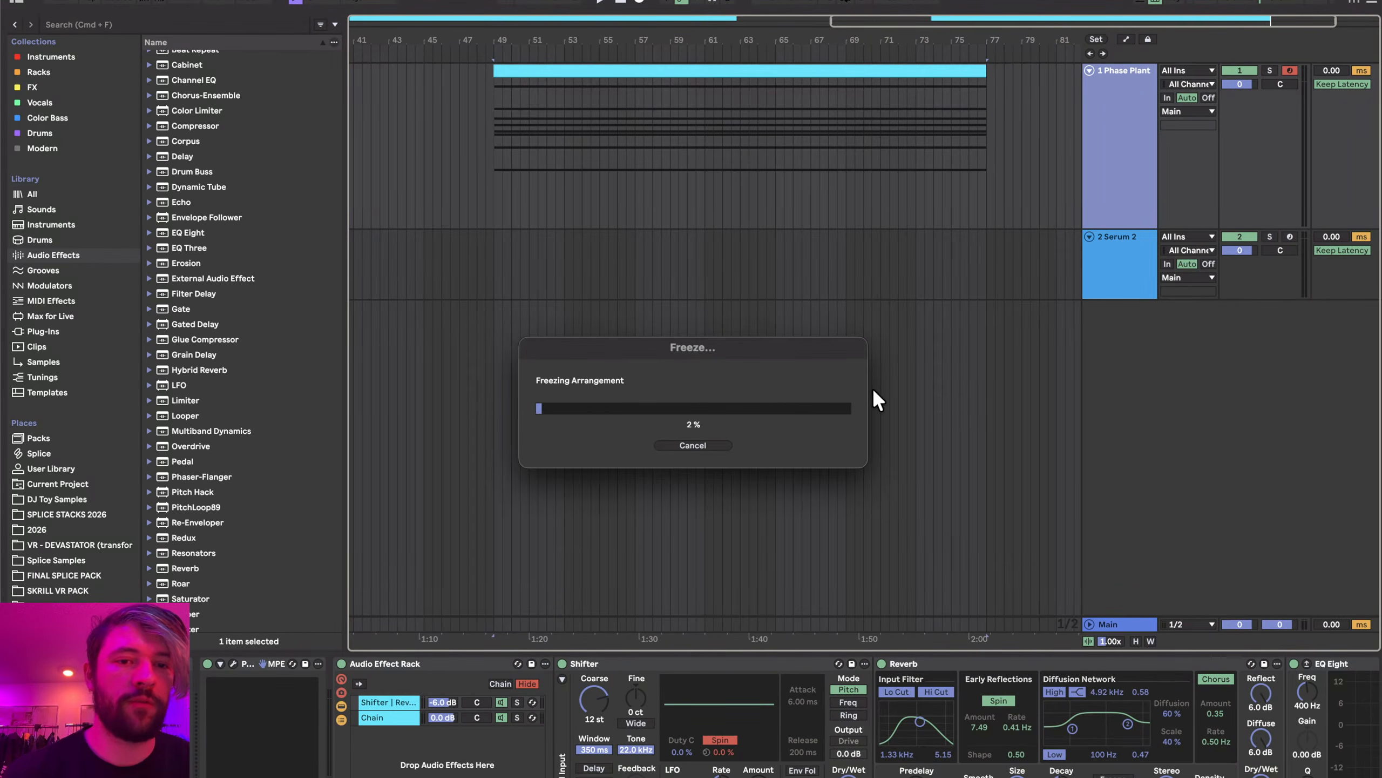
- Switch to Chrome, reload the Adult Swim Choir page, and accept its legal terms
key(ctrl+Left)
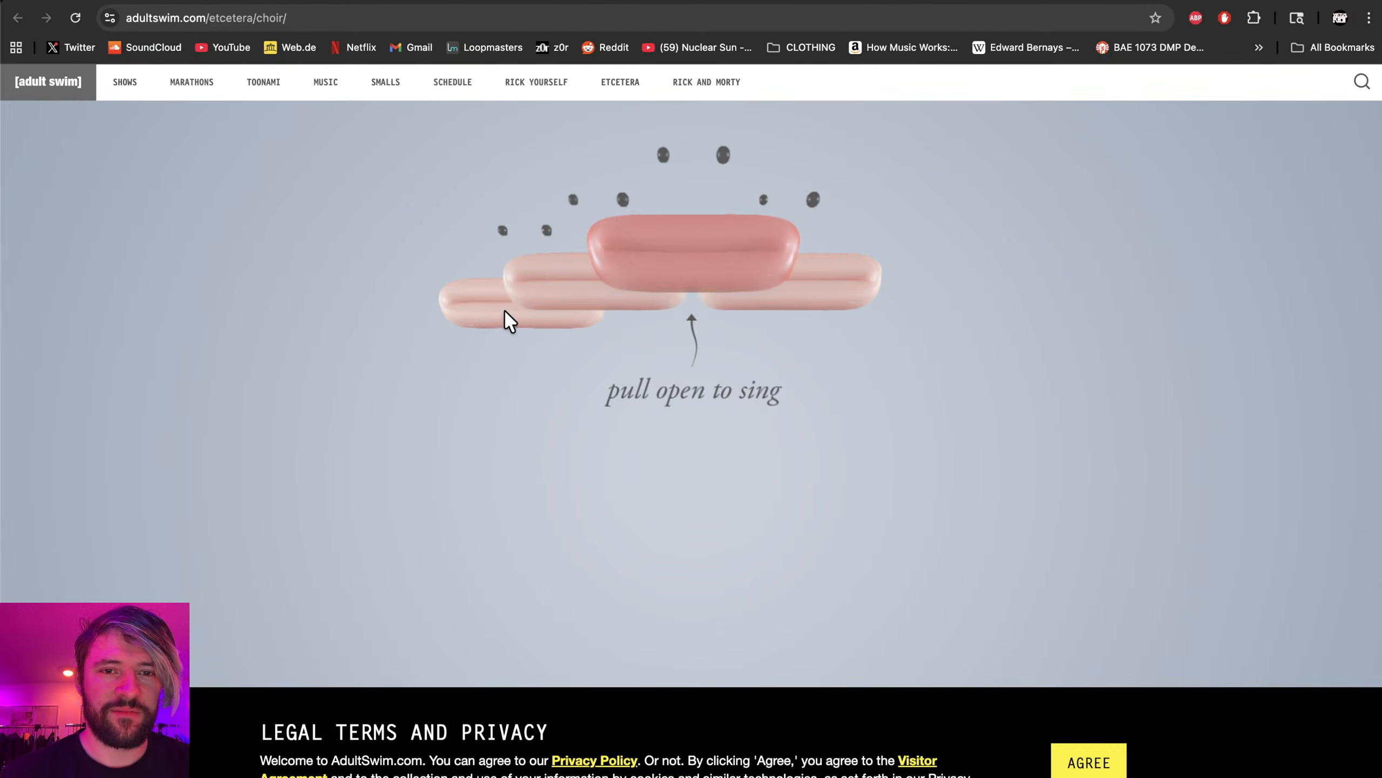
click(76, 18)
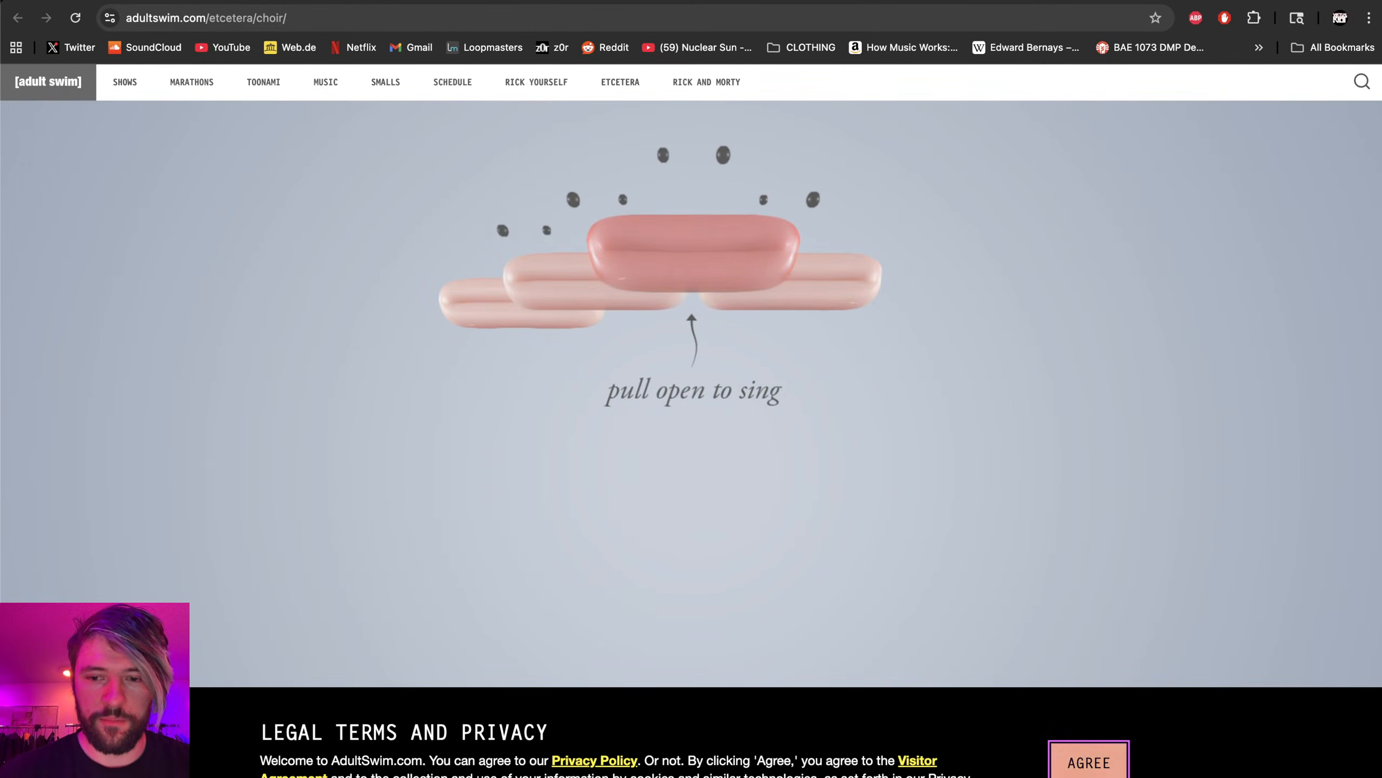
click(1089, 762)
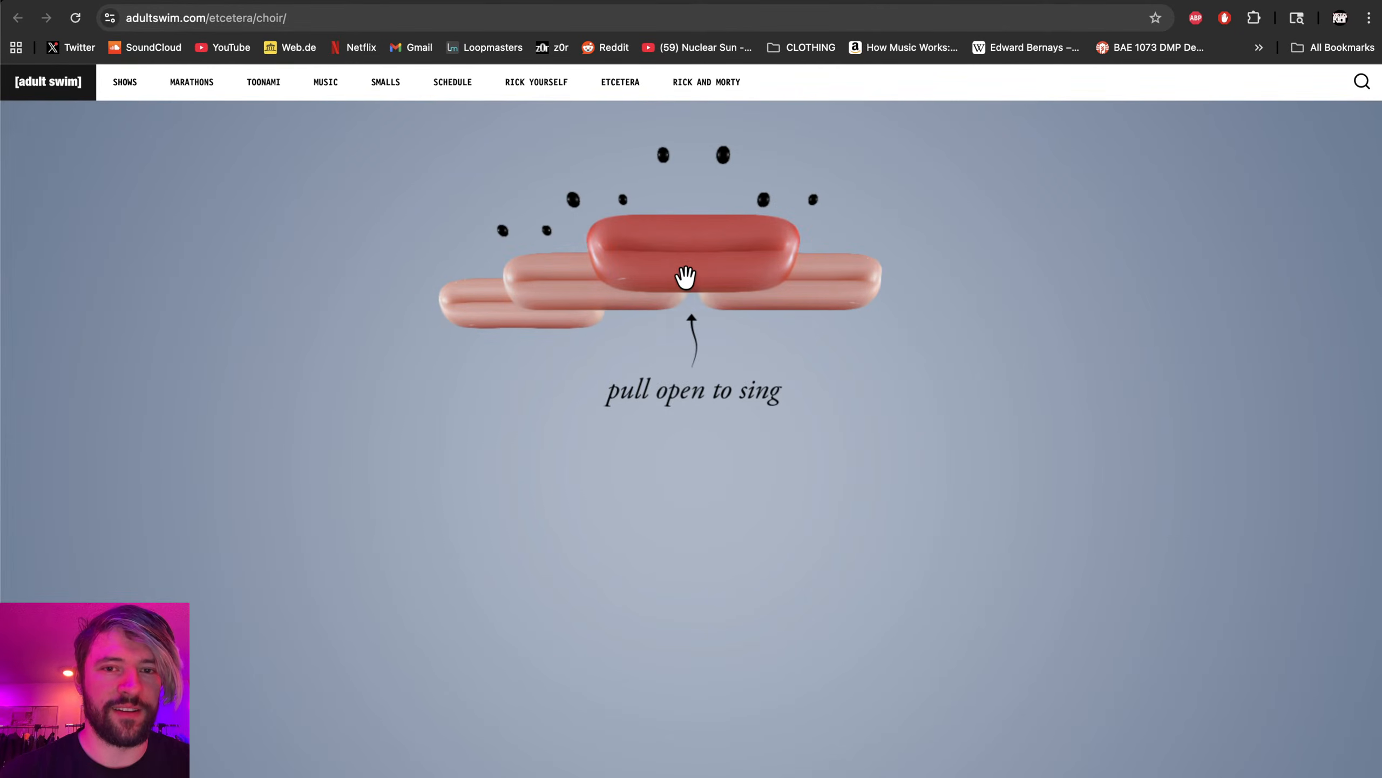
- Make the choir sing by pulling the front character's mouth open to different heights, varying the pitch and closing it between phrases
drag(685, 278, 701, 204)
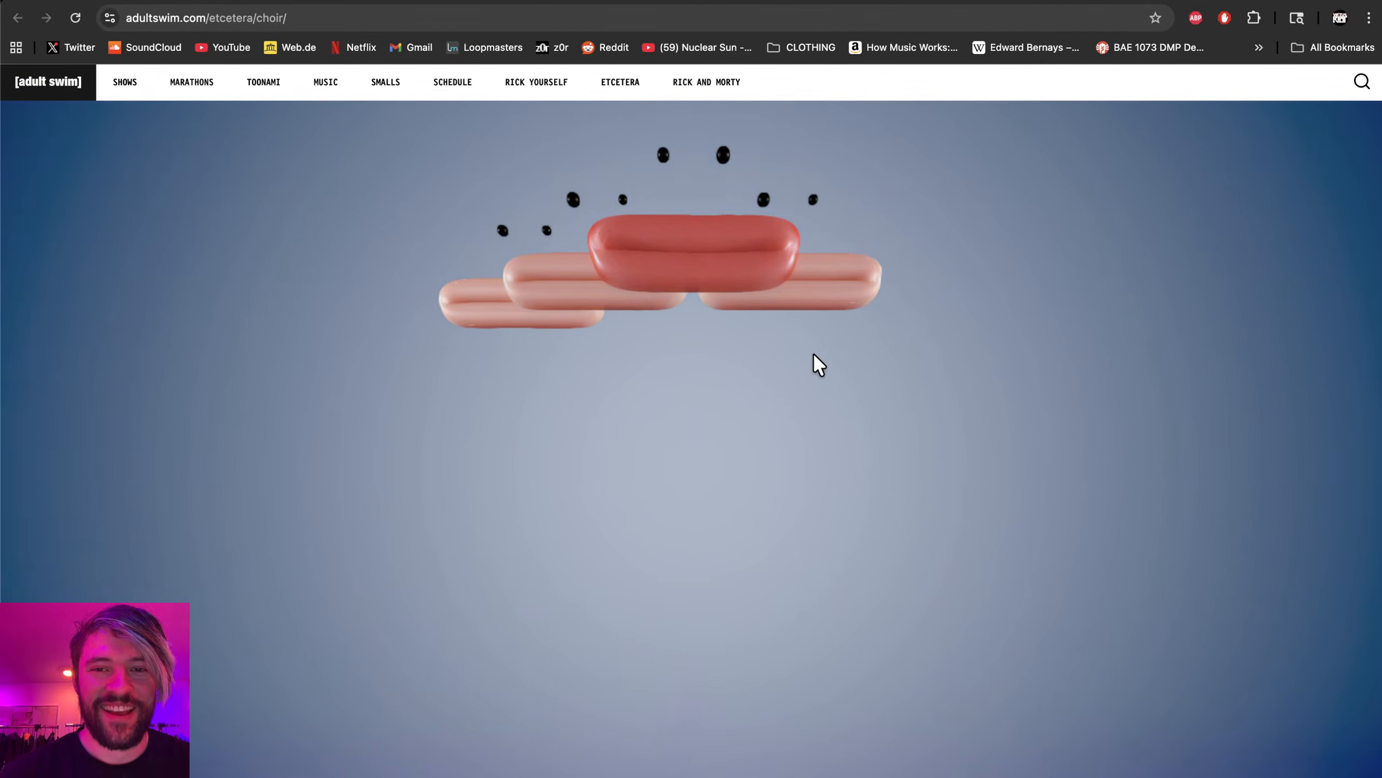
drag(706, 281, 670, 402)
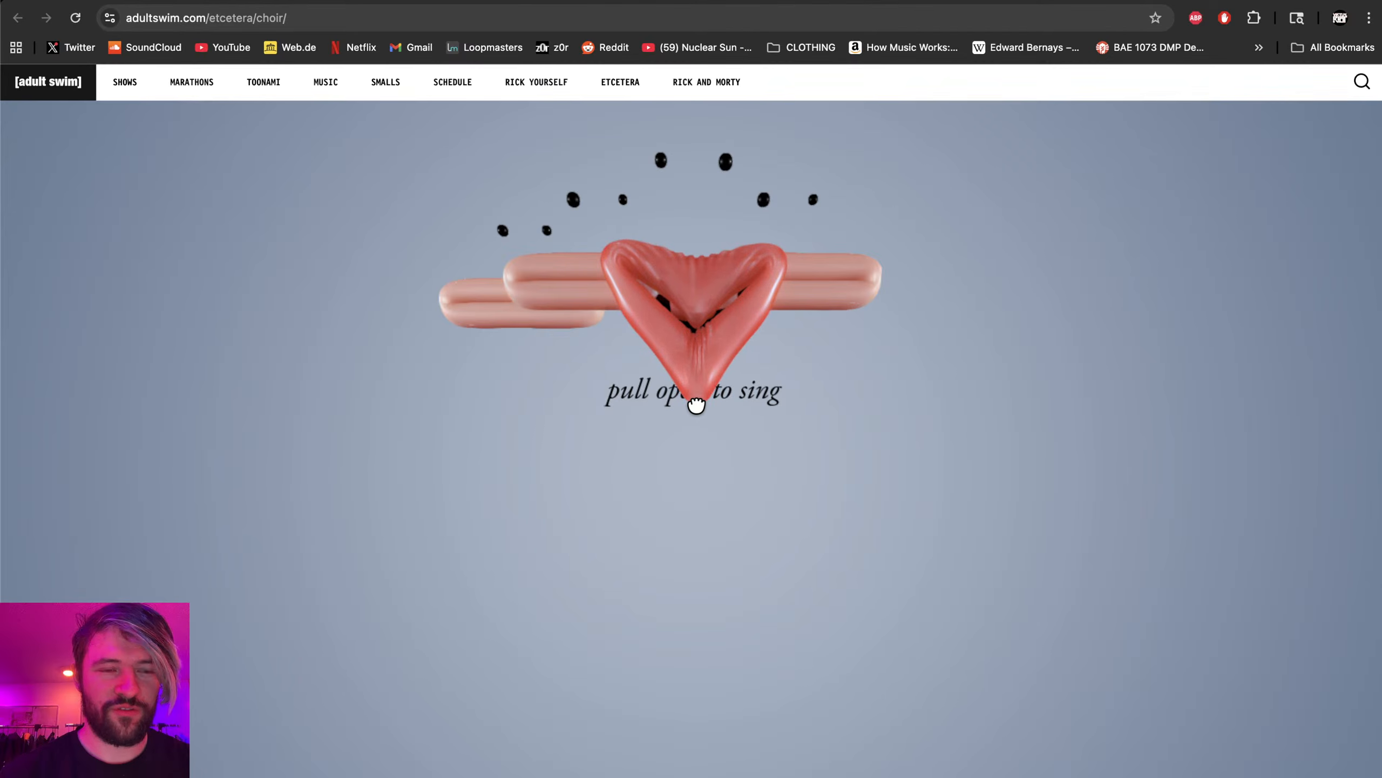
mouse_move(696, 416)
mouse_down()
mouse_move(710, 681)
mouse_move(710, 471)
mouse_move(716, 500)
mouse_move(717, 701)
mouse_move(713, 483)
mouse_move(709, 605)
mouse_move(703, 561)
mouse_up()
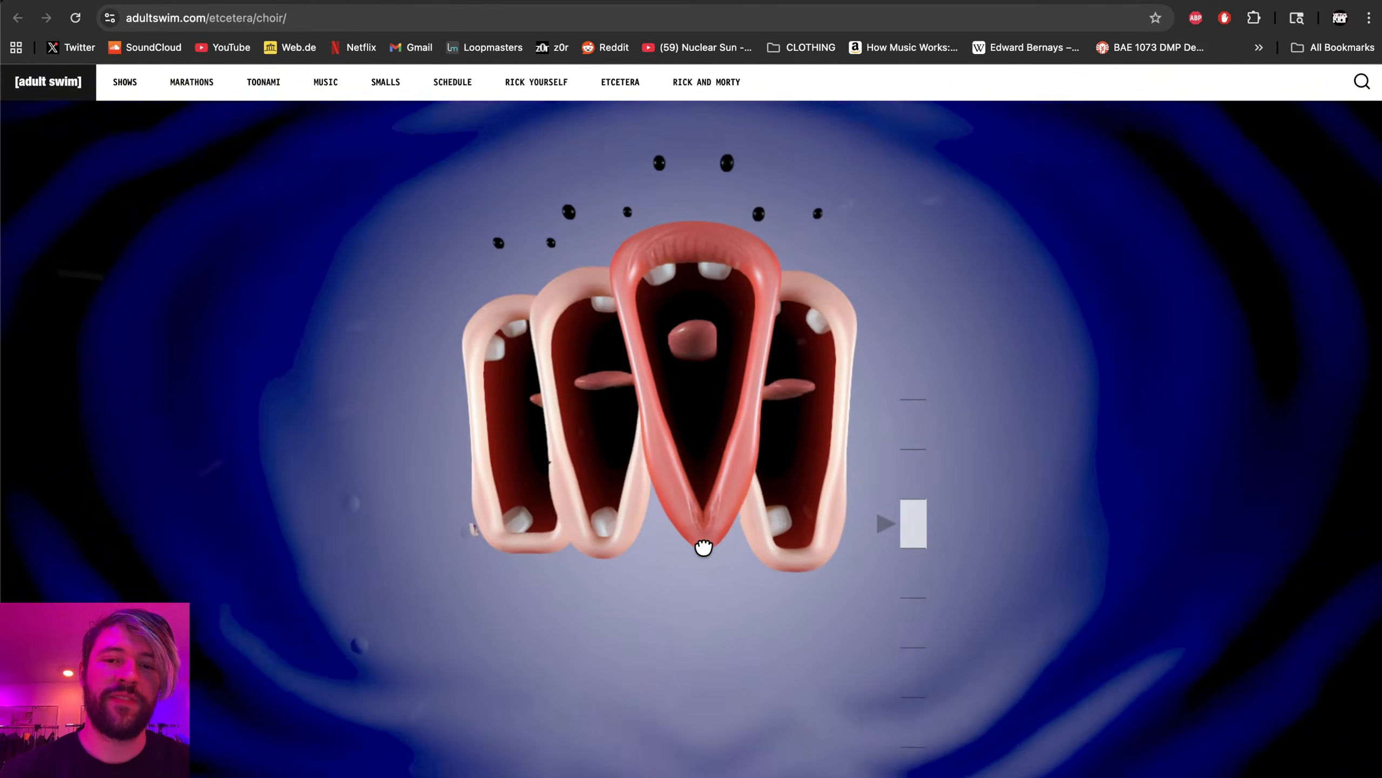
drag(704, 546, 697, 309)
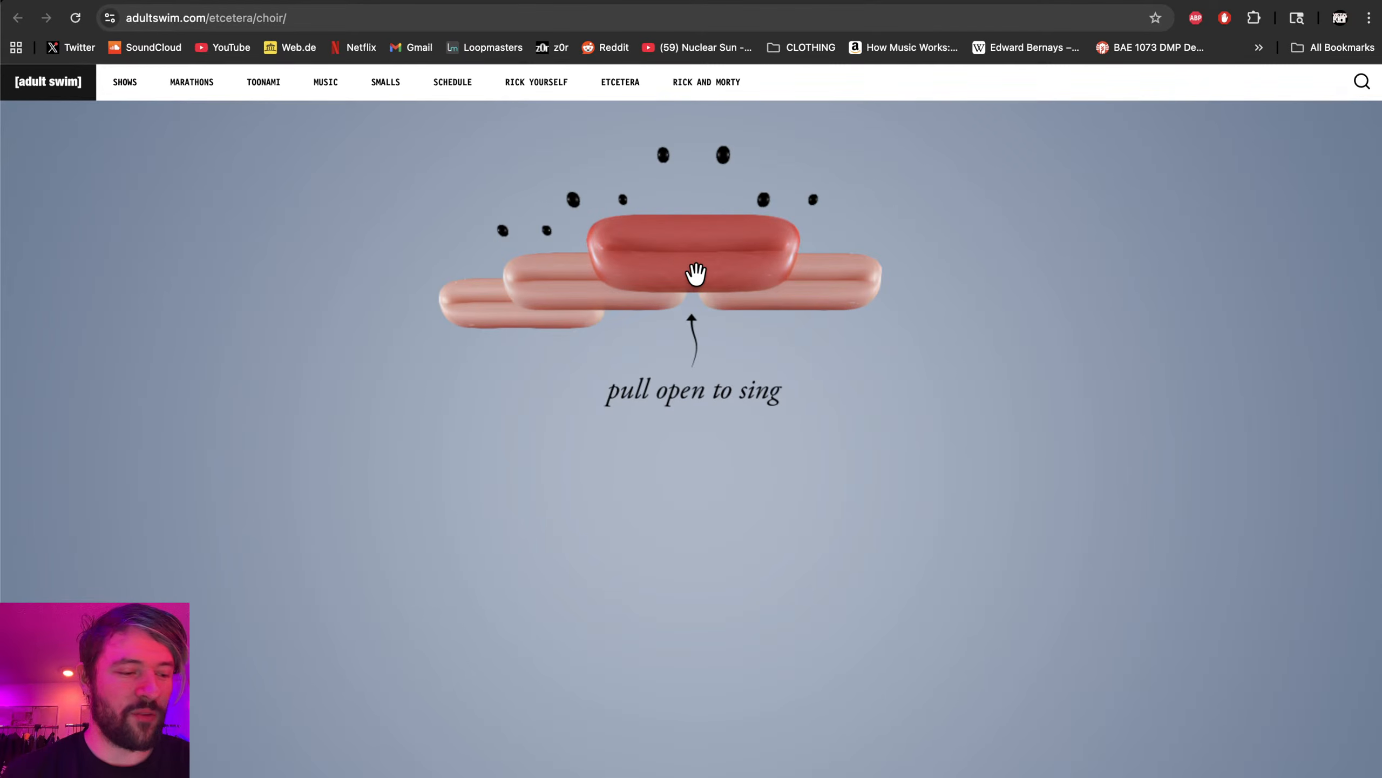
drag(696, 286, 679, 511)
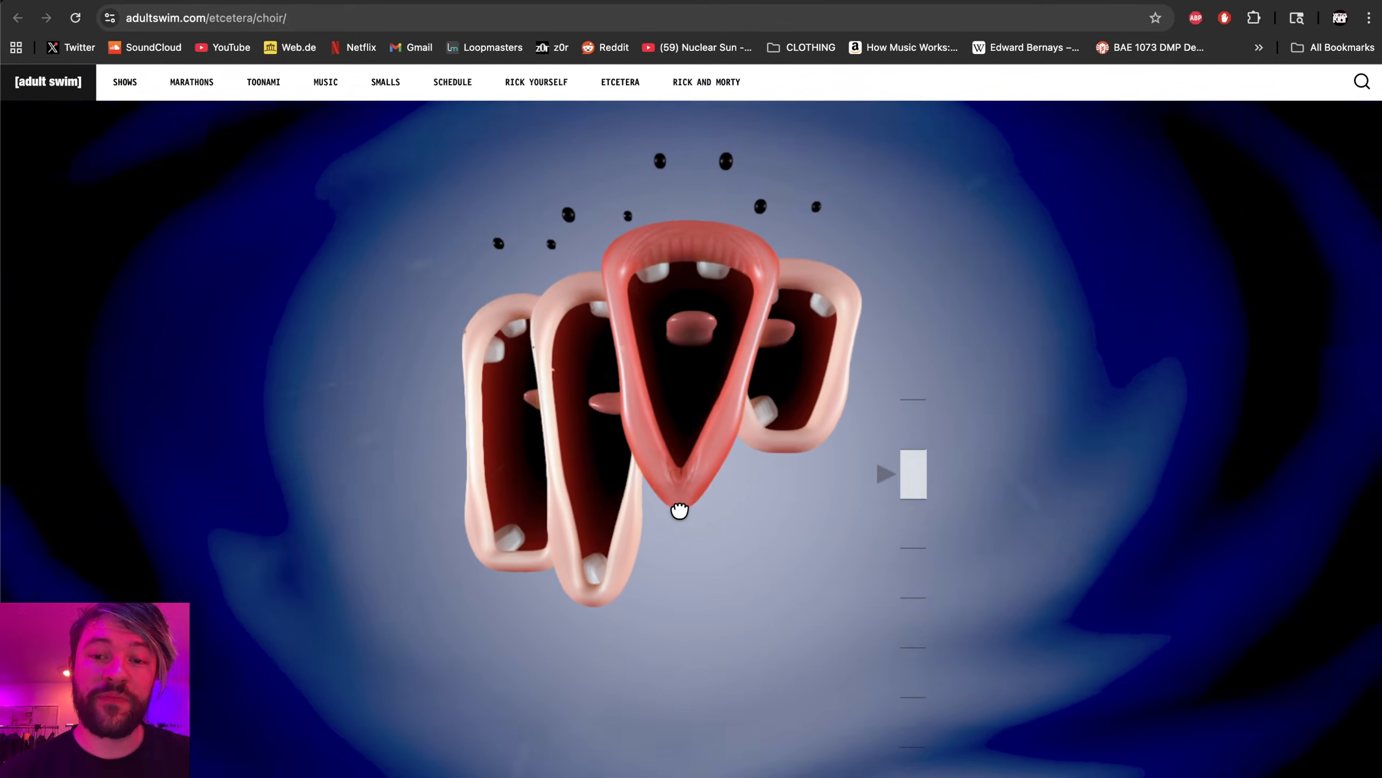
drag(684, 567, 697, 614)
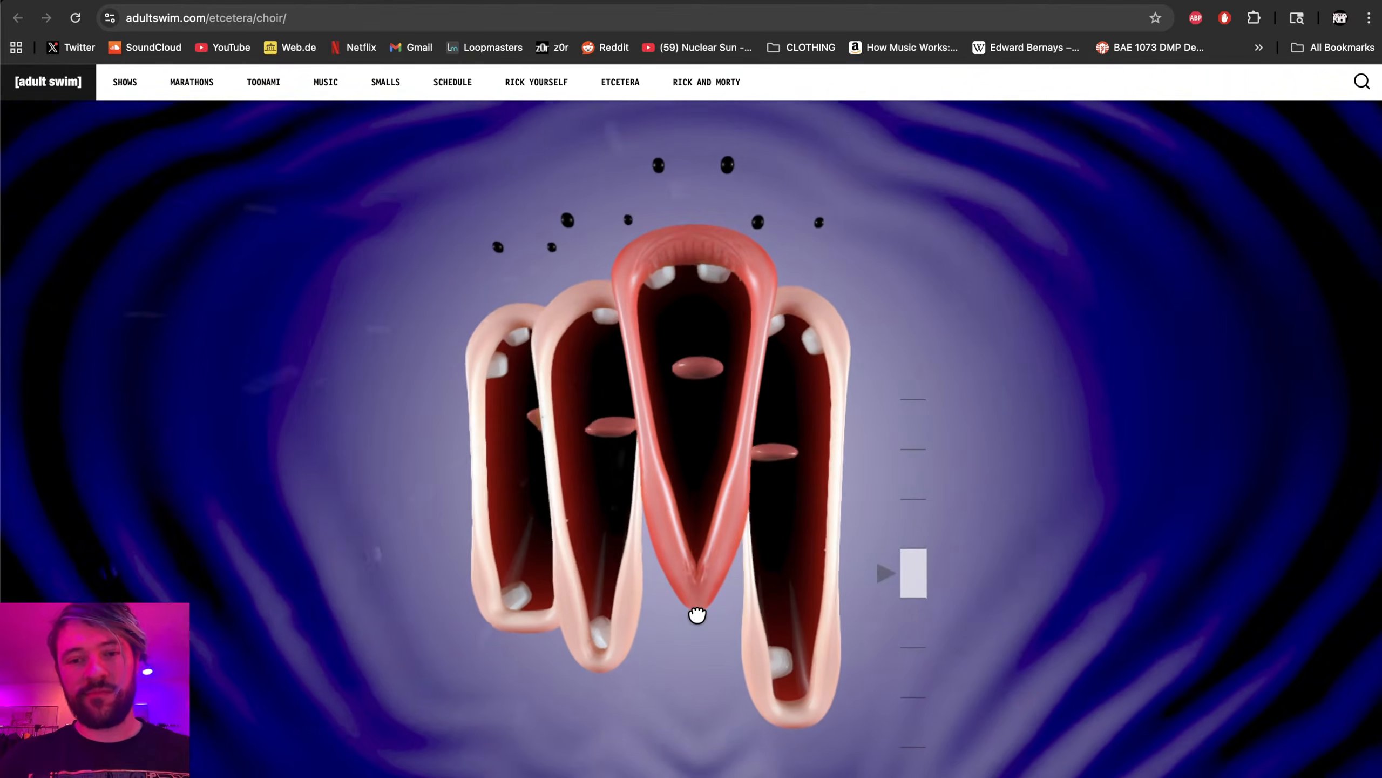
drag(700, 496, 701, 489)
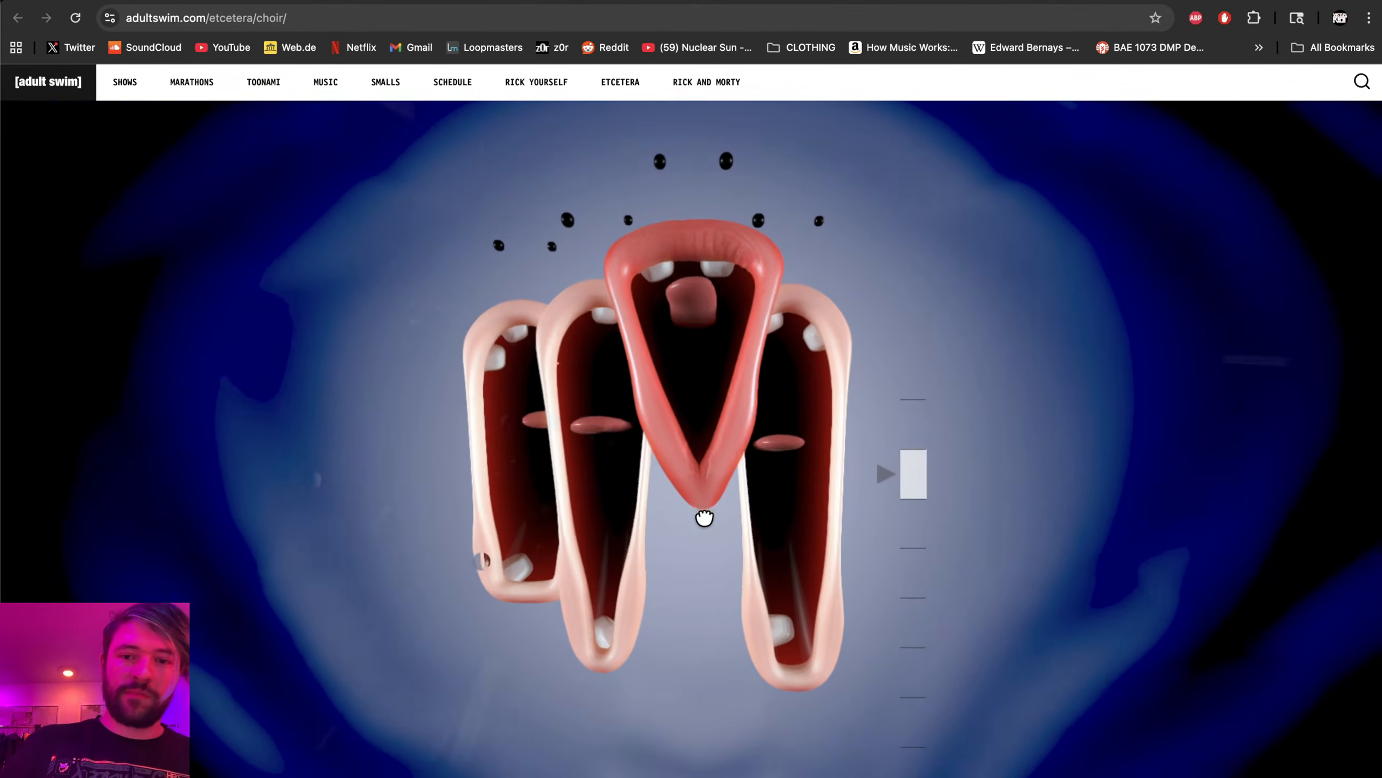
drag(706, 562, 706, 512)
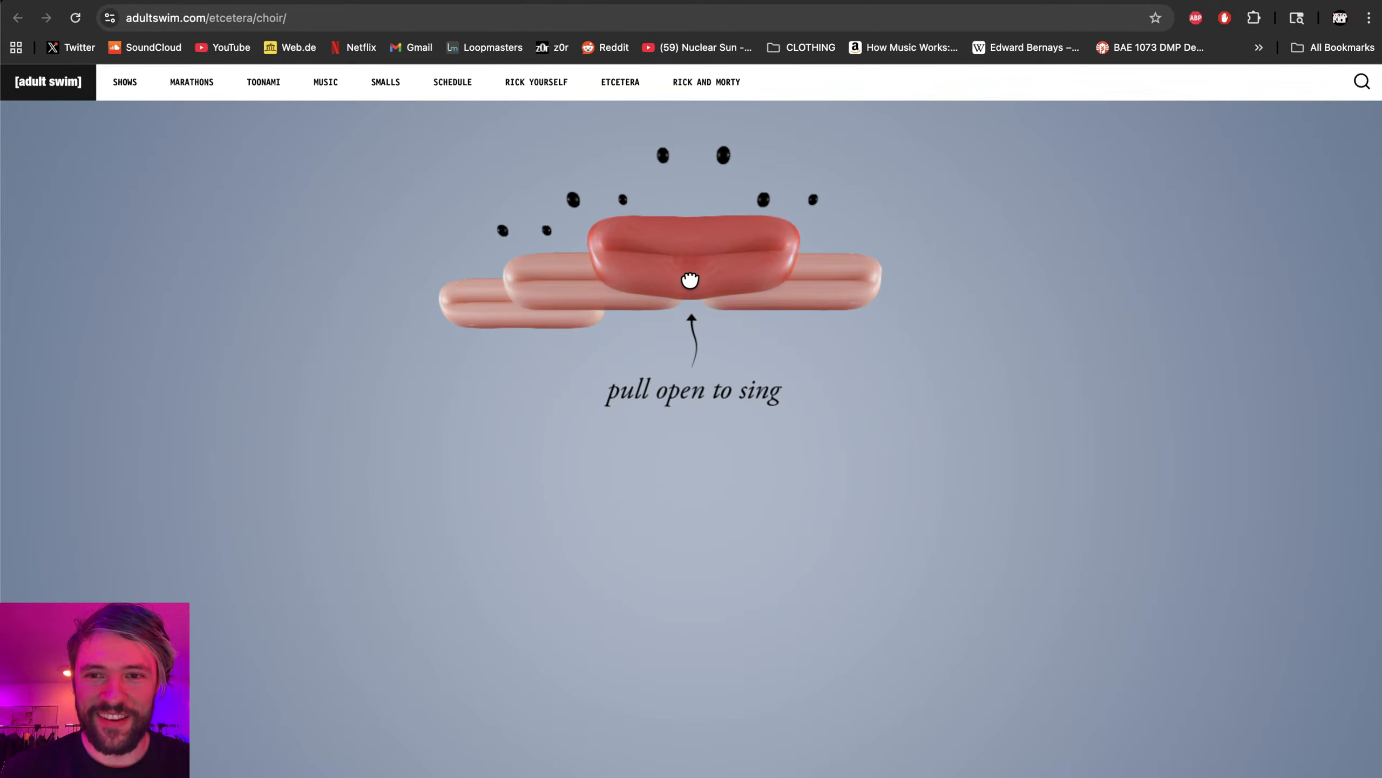
click(684, 478)
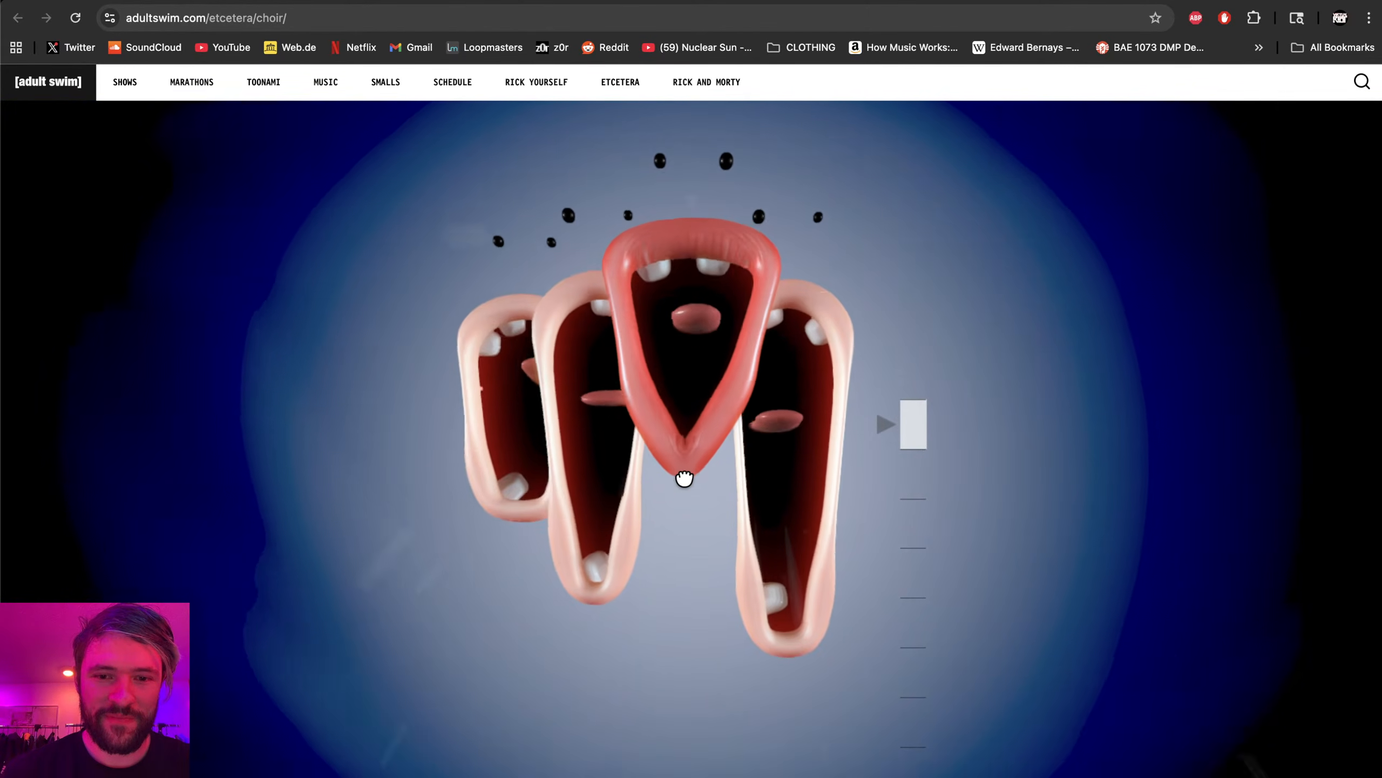
drag(684, 478, 677, 507)
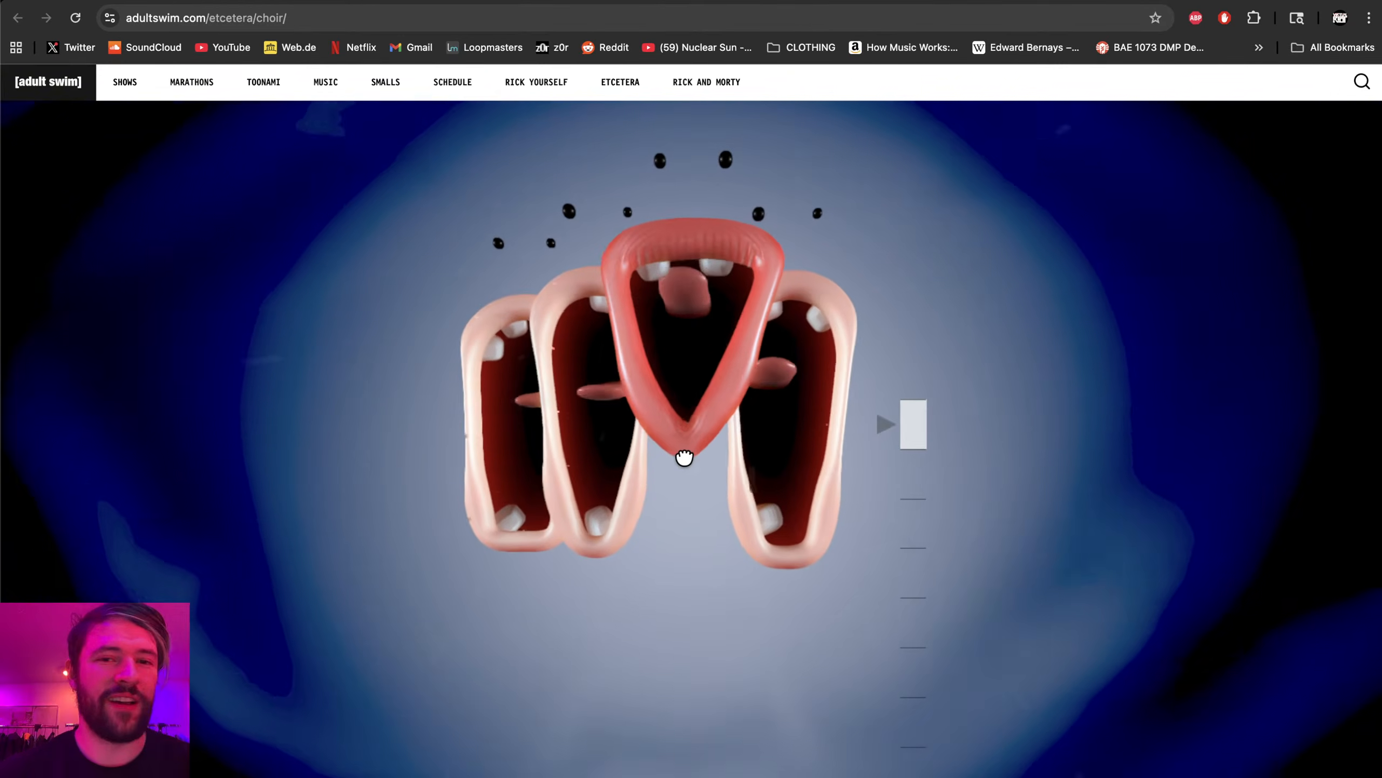
drag(684, 457, 742, 300)
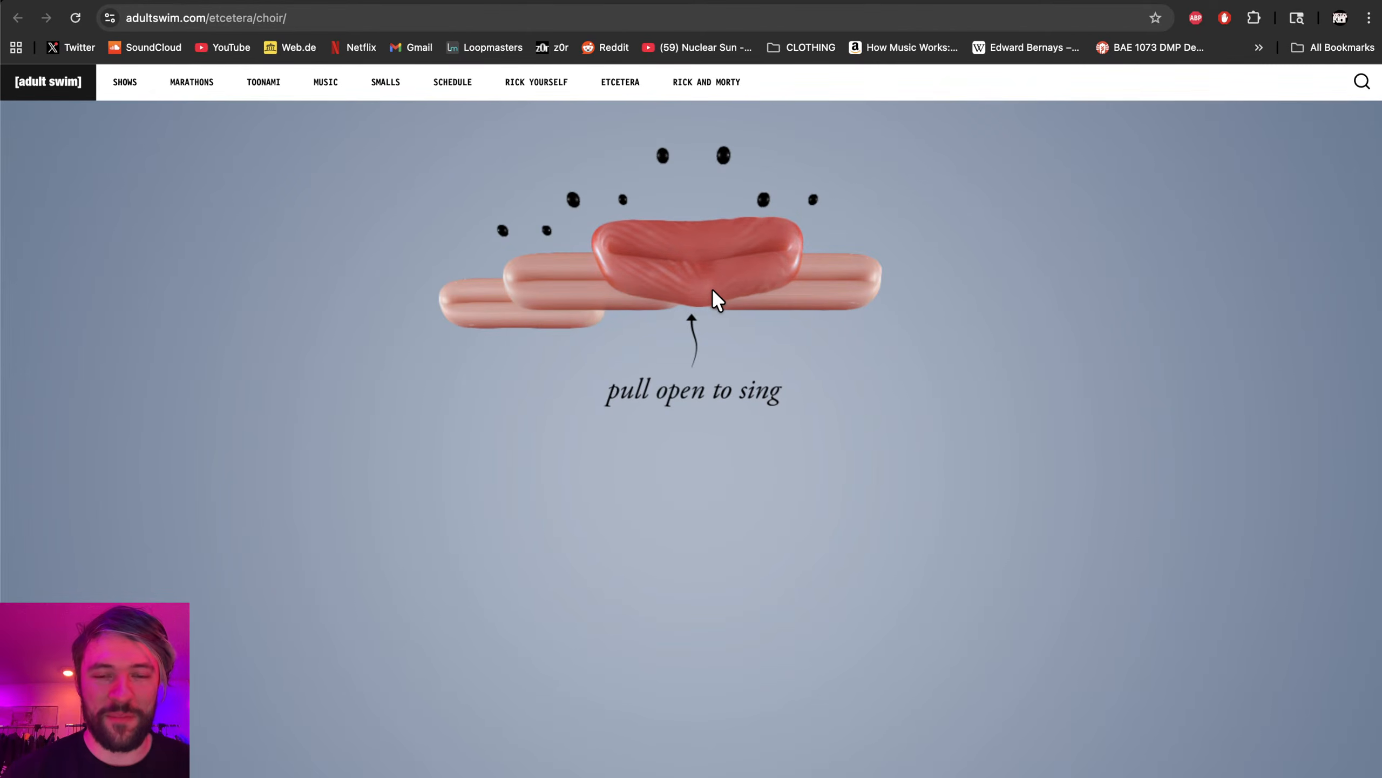
mouse_move(713, 291)
mouse_down()
mouse_move(762, 713)
mouse_move(876, 706)
mouse_move(884, 770)
mouse_move(716, 550)
mouse_move(706, 773)
mouse_move(715, 509)
mouse_move(713, 490)
mouse_move(713, 731)
mouse_move(698, 462)
mouse_move(685, 773)
mouse_move(675, 604)
mouse_move(690, 495)
mouse_move(695, 564)
mouse_move(702, 456)
mouse_move(690, 777)
mouse_move(713, 30)
mouse_up()
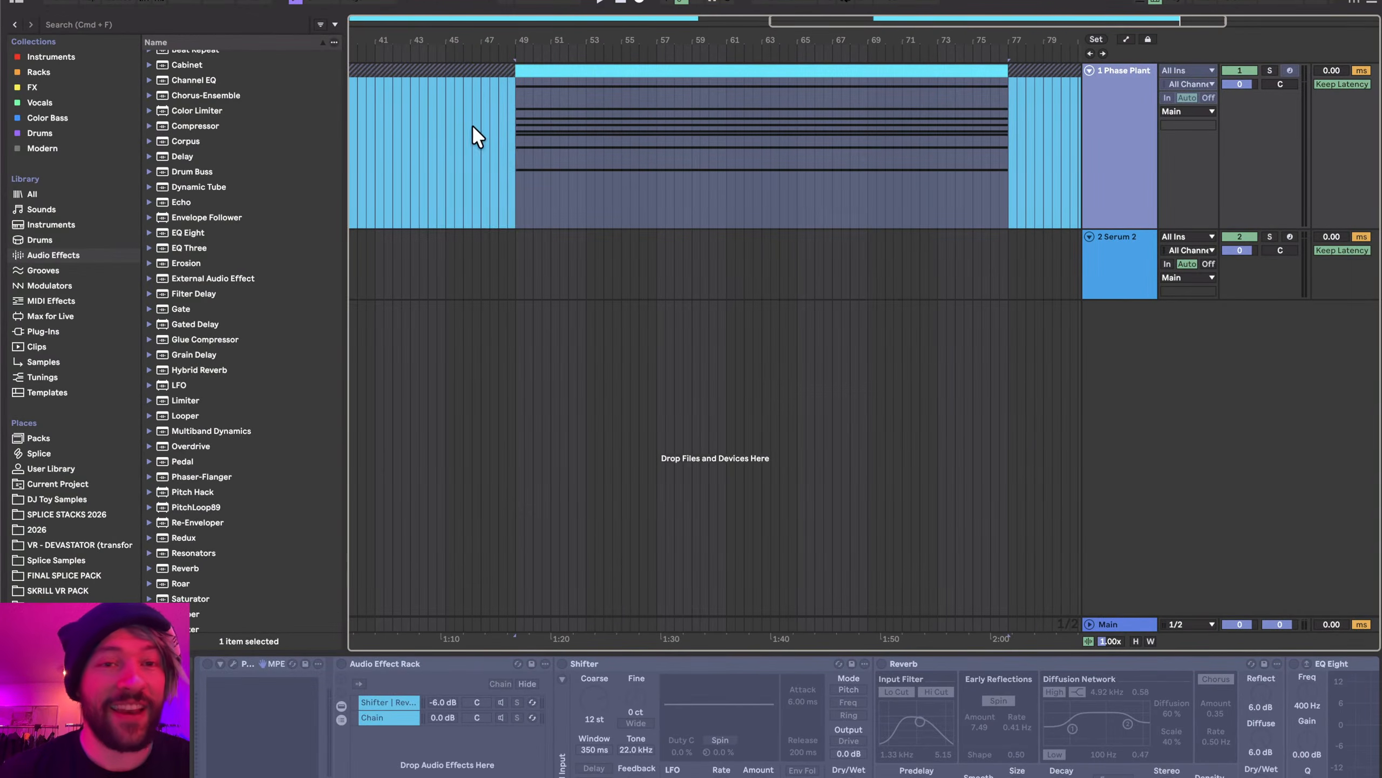
key(minus)
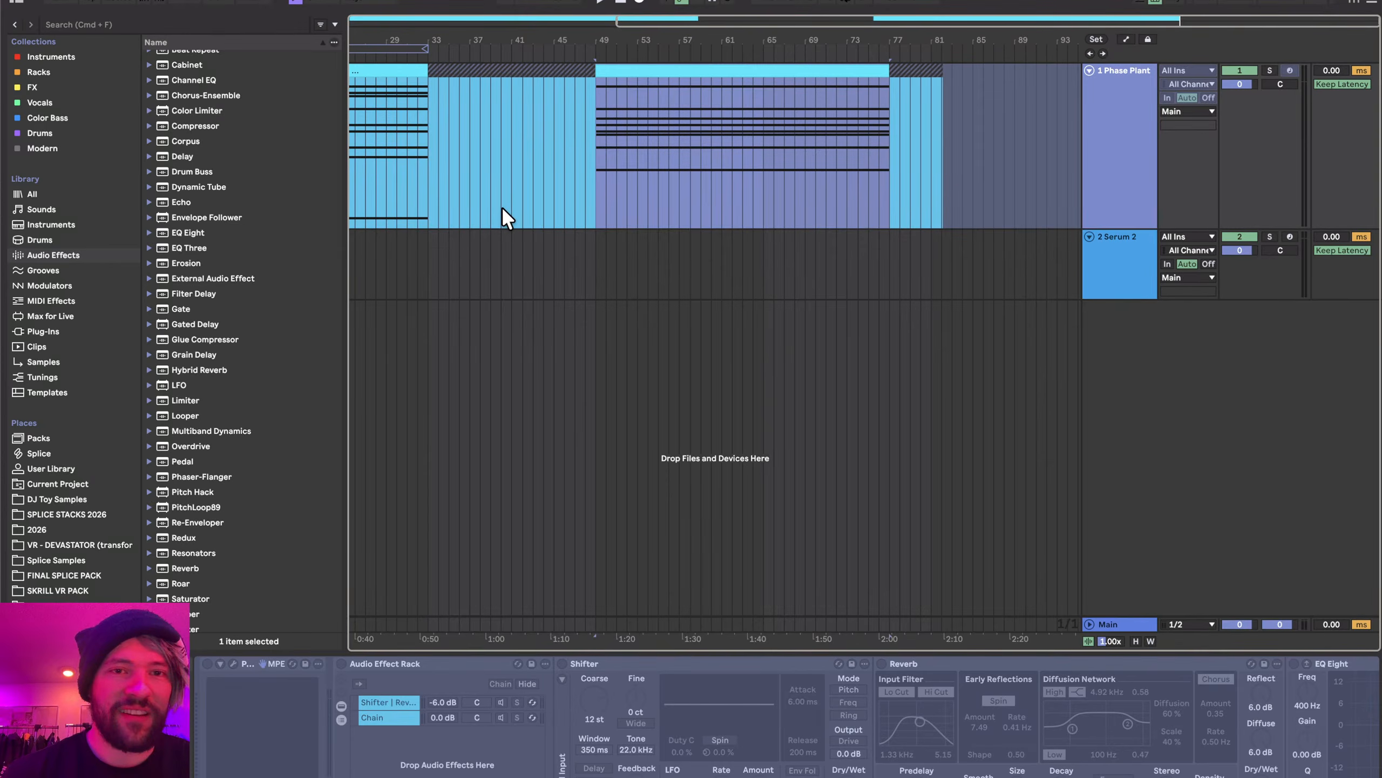
key(plus)
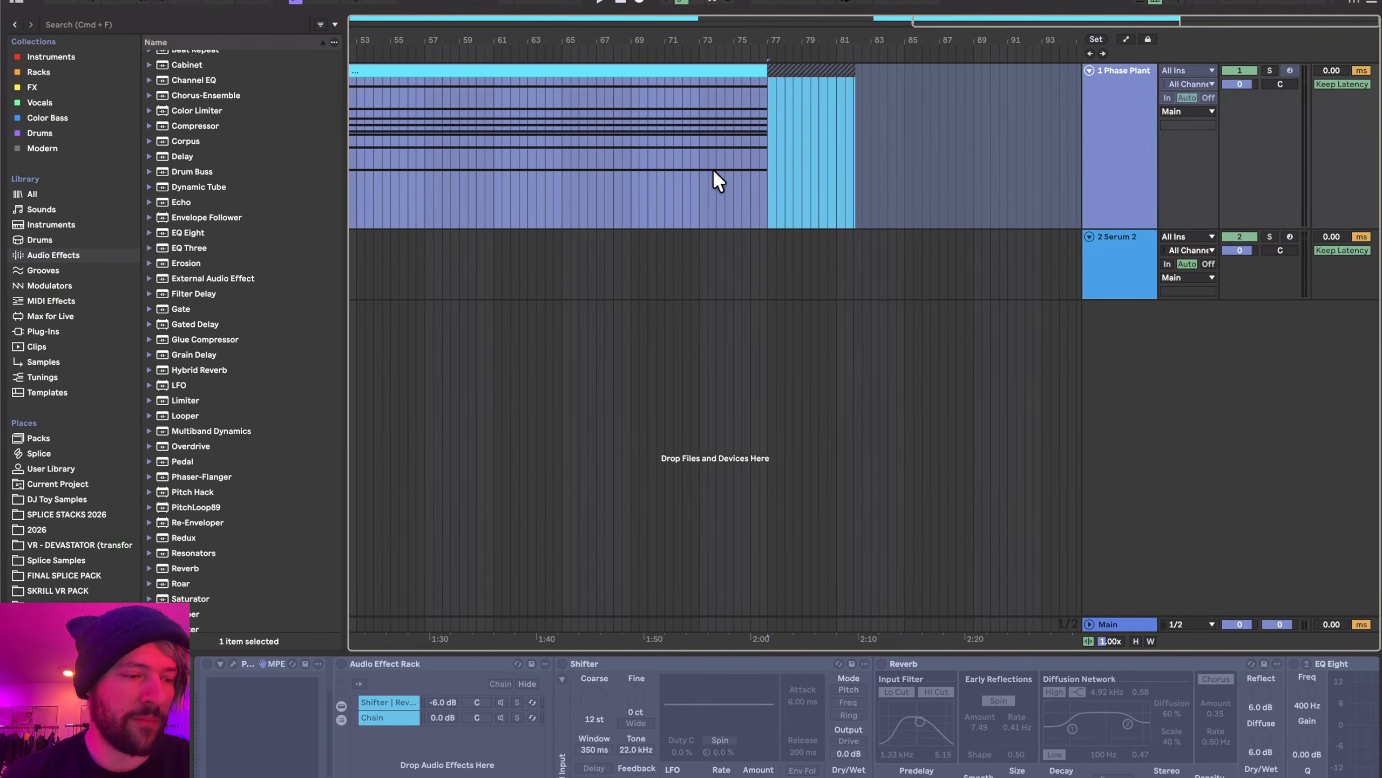
- Add an audio track below Phase Plant, copy the second frozen clip onto it at bar 97, and play it back
click(1102, 103)
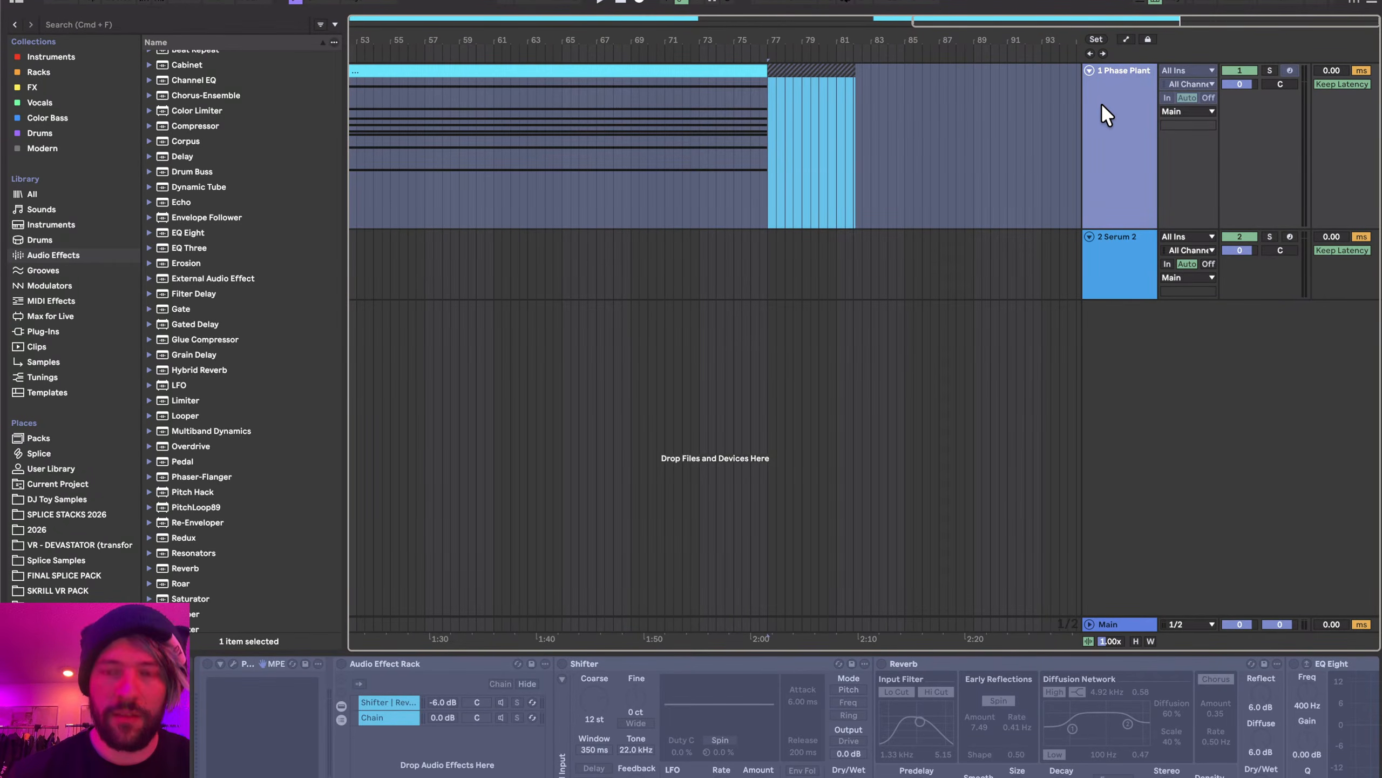
key(super+t)
scroll(661, 196, left, 3)
key(minus)
drag(609, 69, 963, 246)
scroll(963, 245, right, 5)
drag(837, 236, 1003, 257)
scroll(895, 287, right, 5)
key(space)
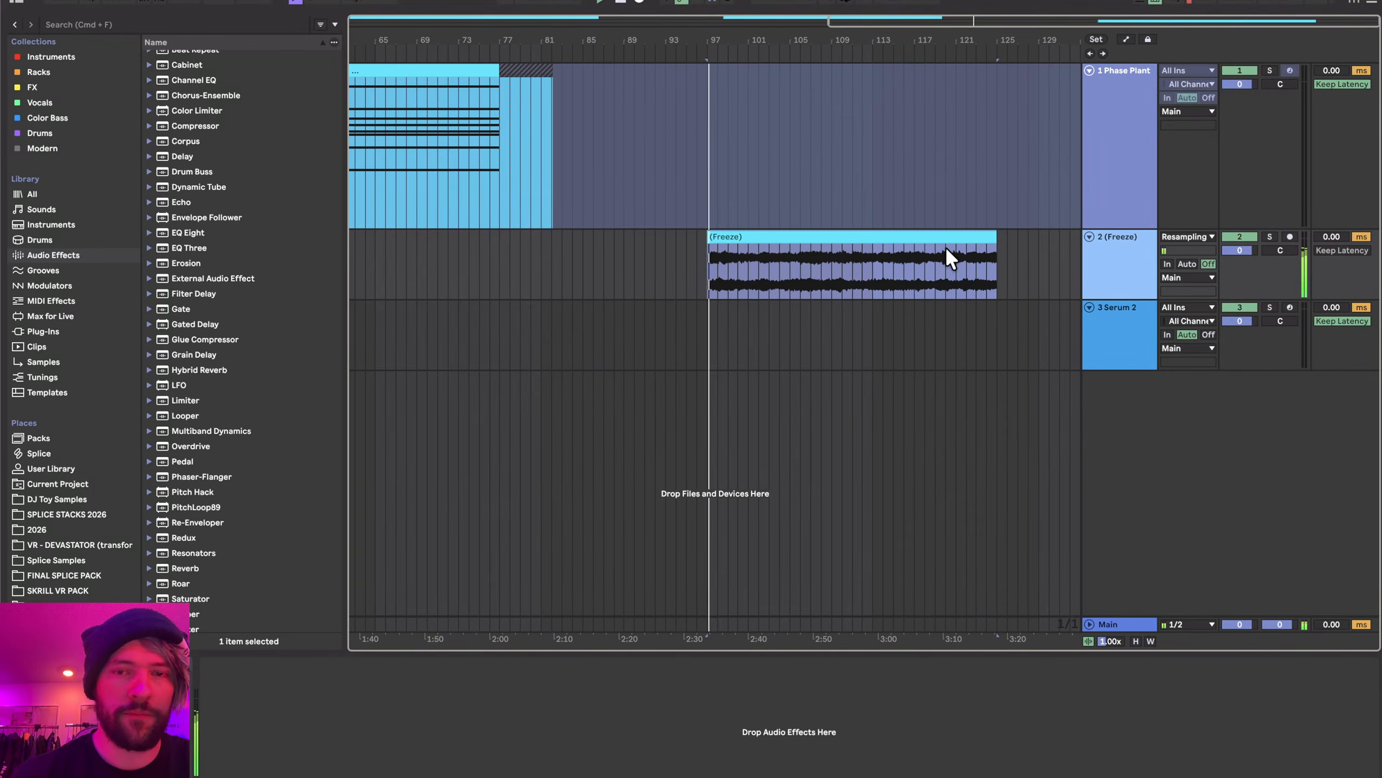
scroll(939, 273, up, 3)
scroll(940, 268, down, 3)
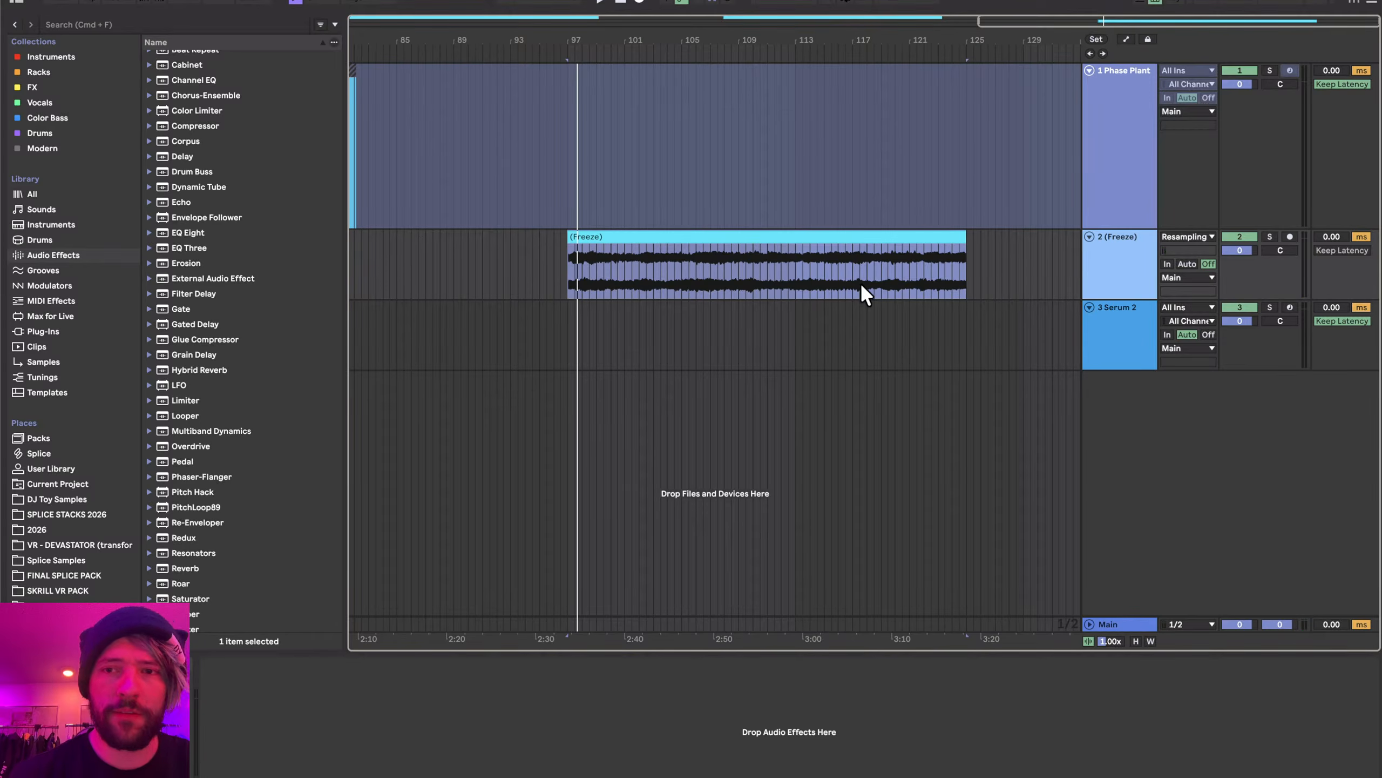
- Split the copied Freeze clip at about bar 111, place its first half after the second, and move both halves back to bar 97
click(767, 259)
key(super+e)
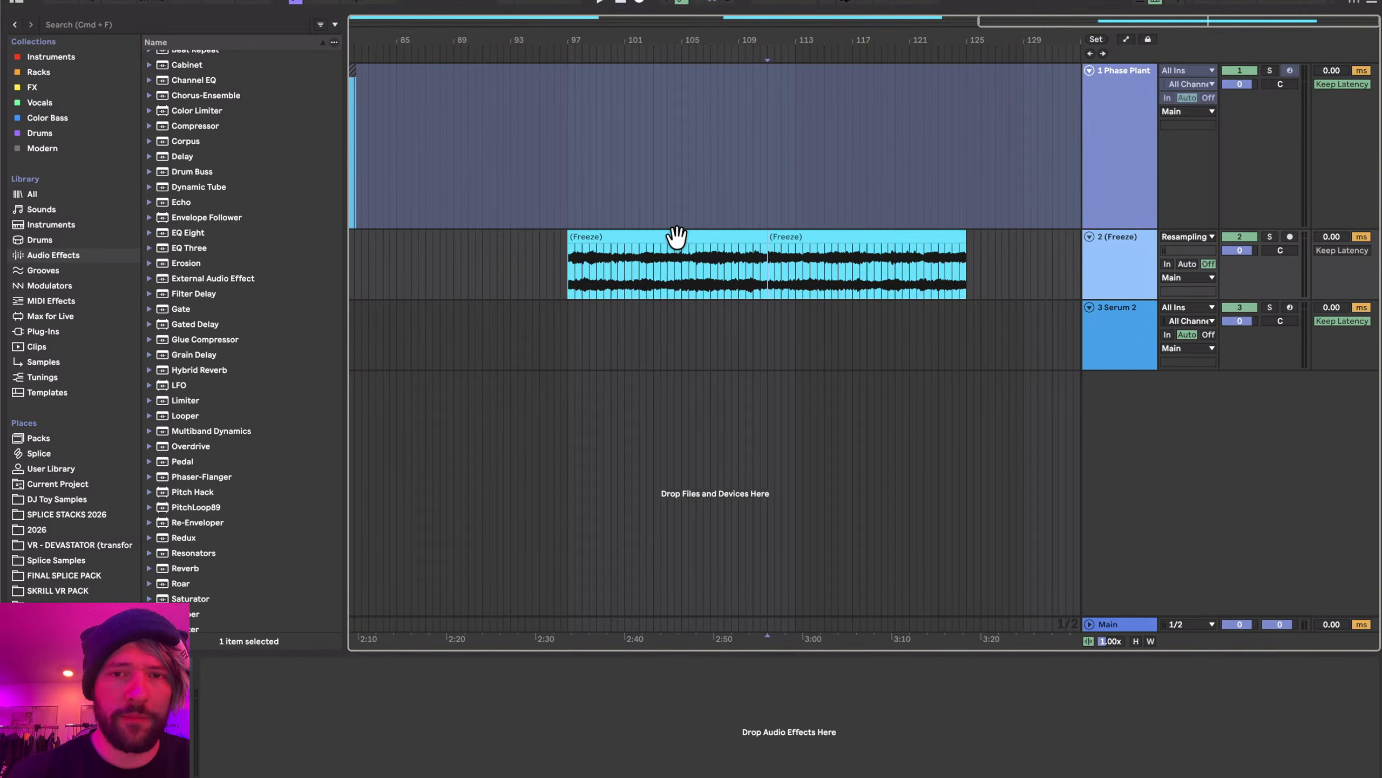
drag(640, 234, 1012, 238)
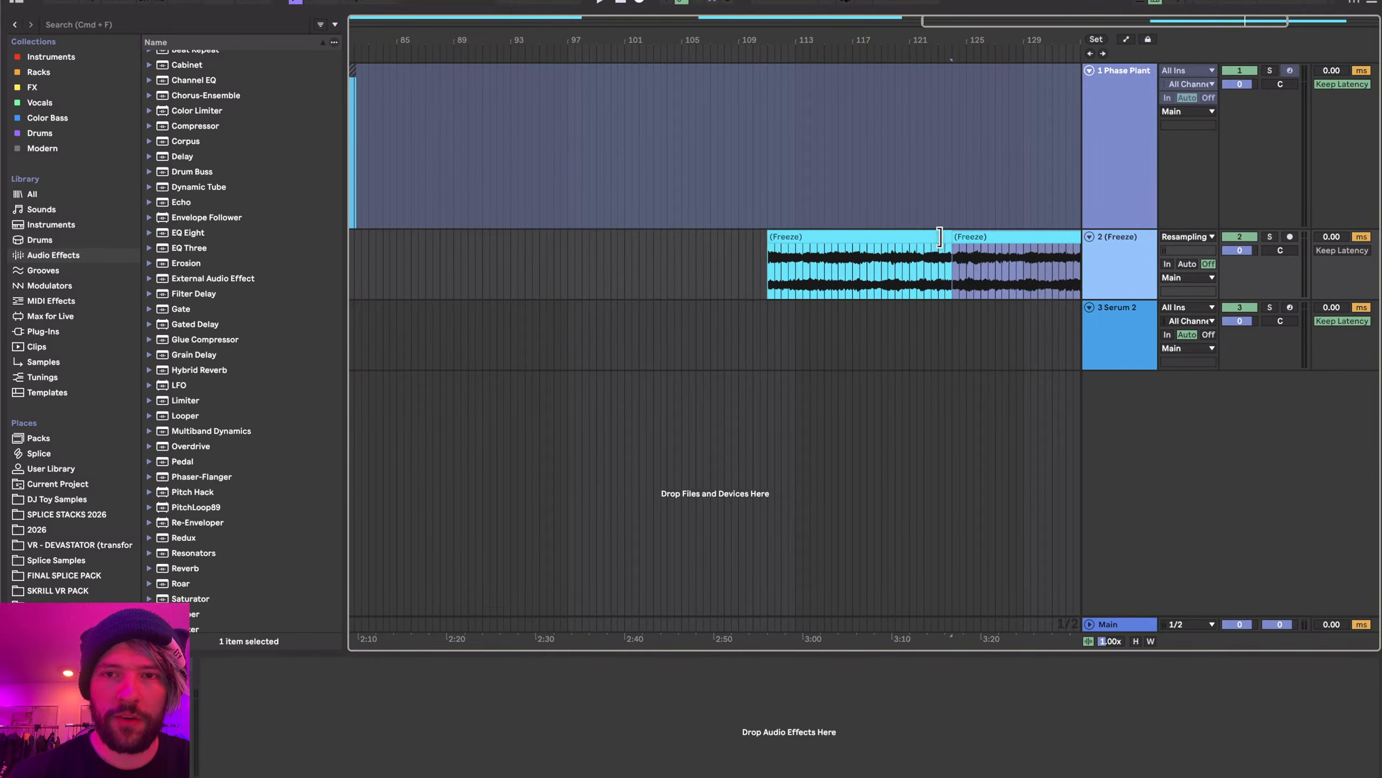
shift+click(910, 238)
drag(910, 238, 715, 236)
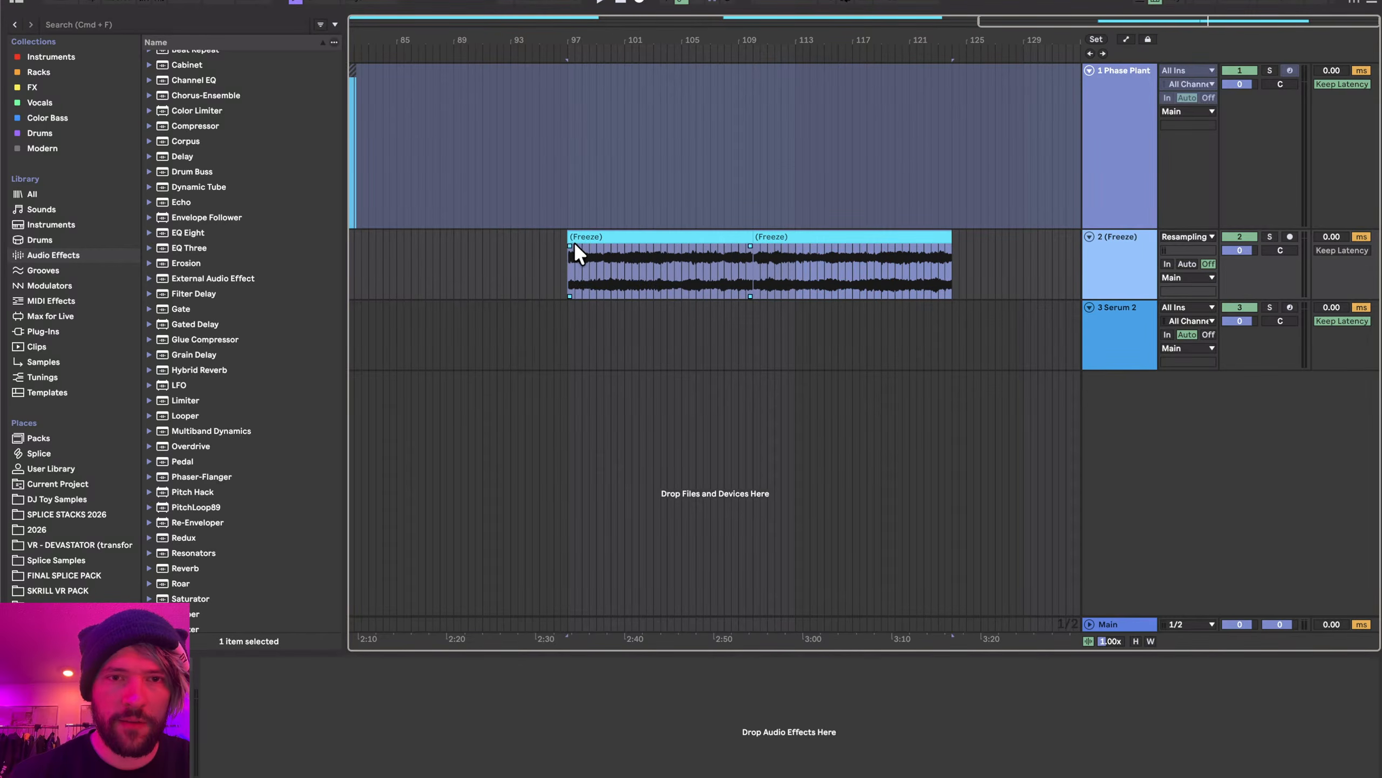
- Create a short crossfade between the two Freeze clips at the bar 110 seam and adjust its curve
click(954, 257)
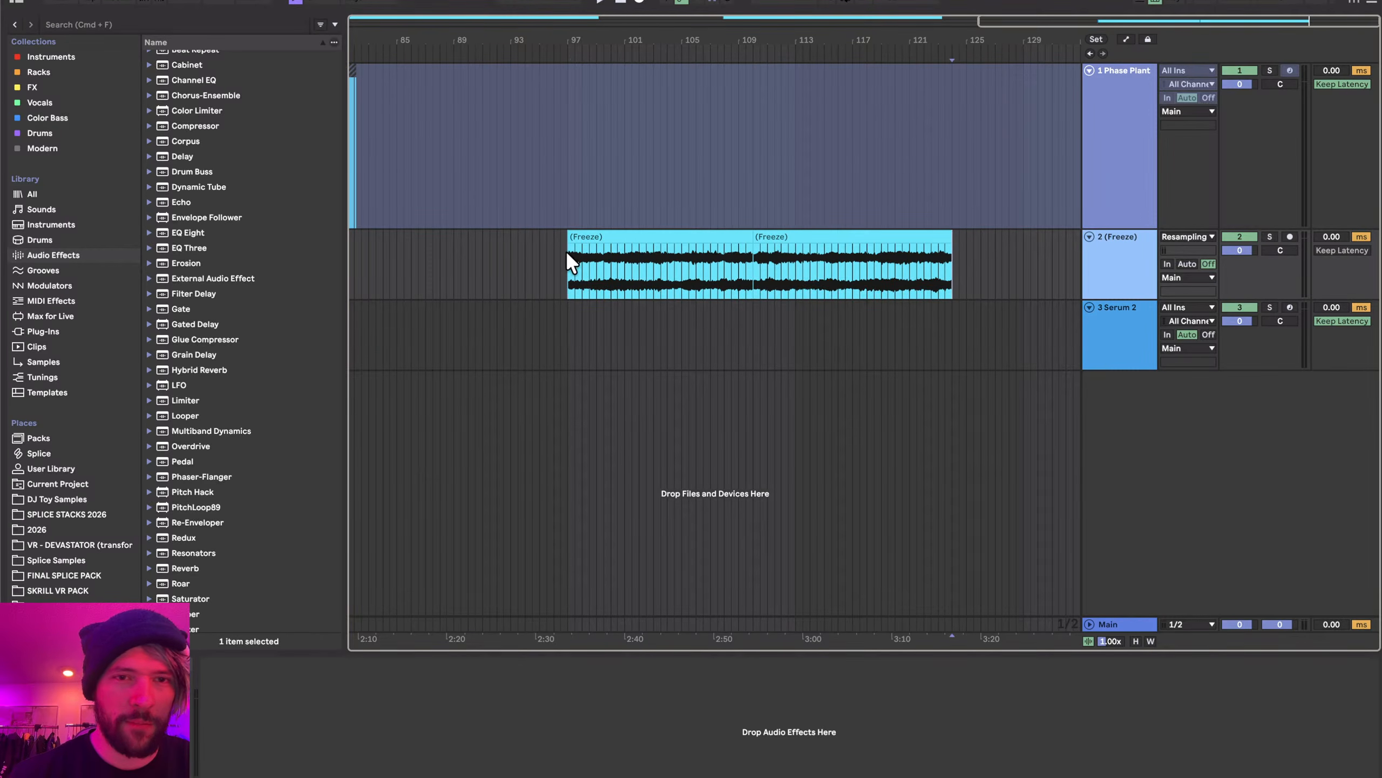
click(954, 264)
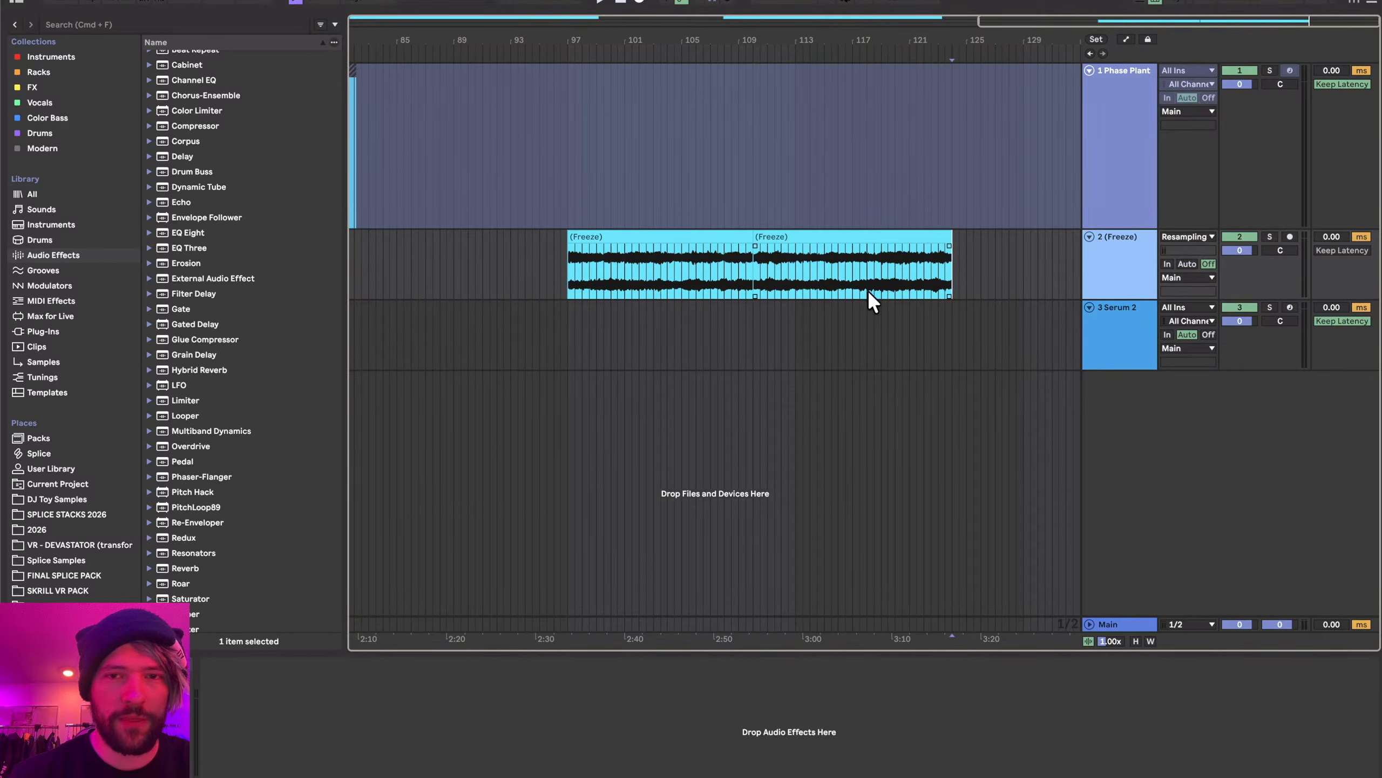
scroll(763, 264, up, 15)
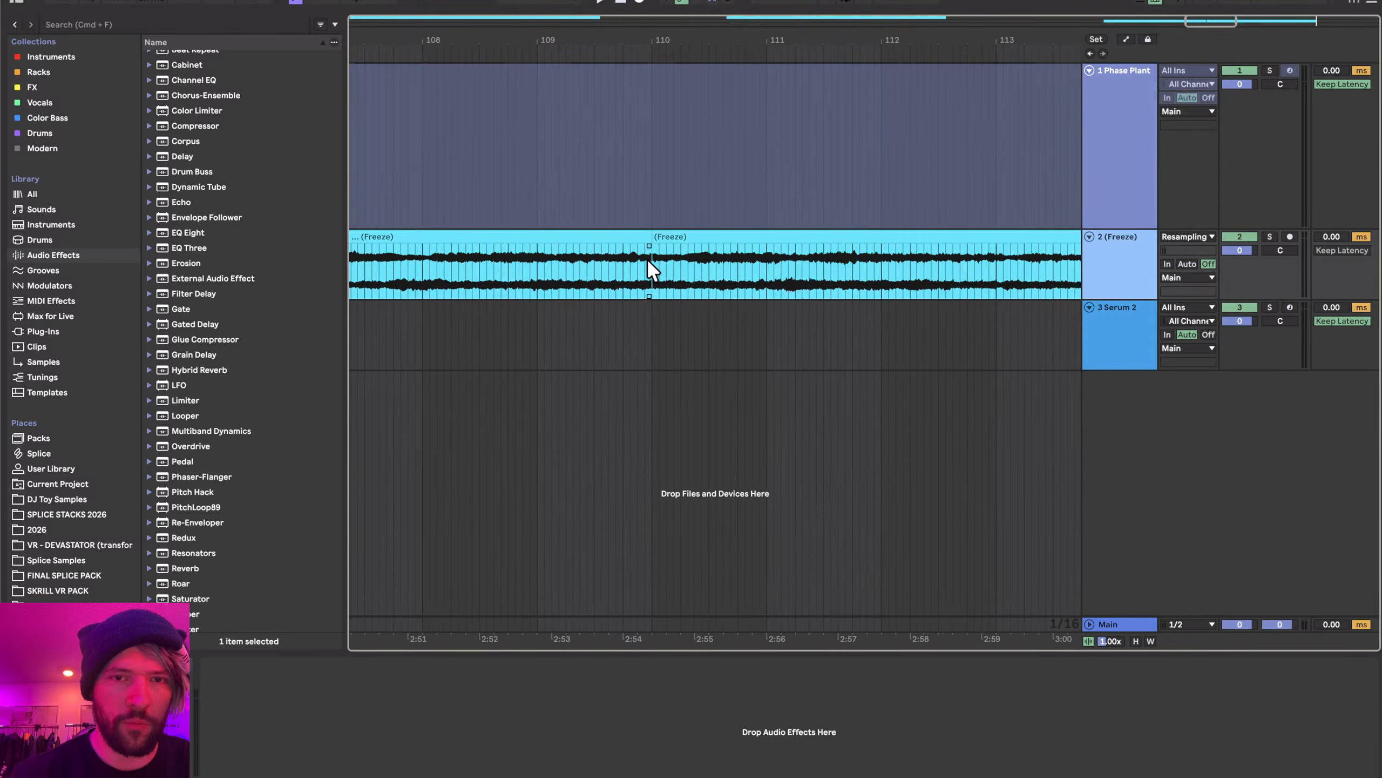
drag(712, 246, 616, 246)
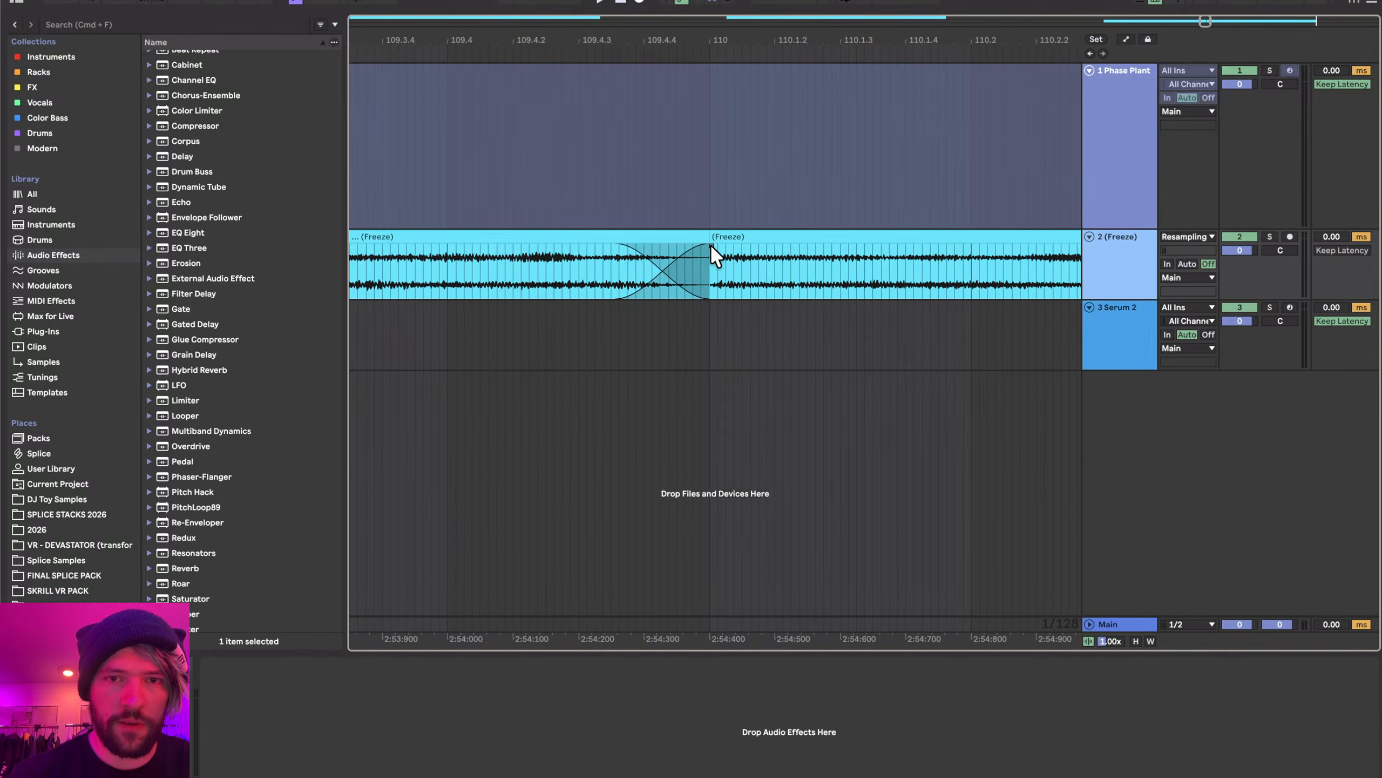
drag(711, 245, 845, 245)
drag(729, 269, 779, 266)
scroll(779, 266, down, 8)
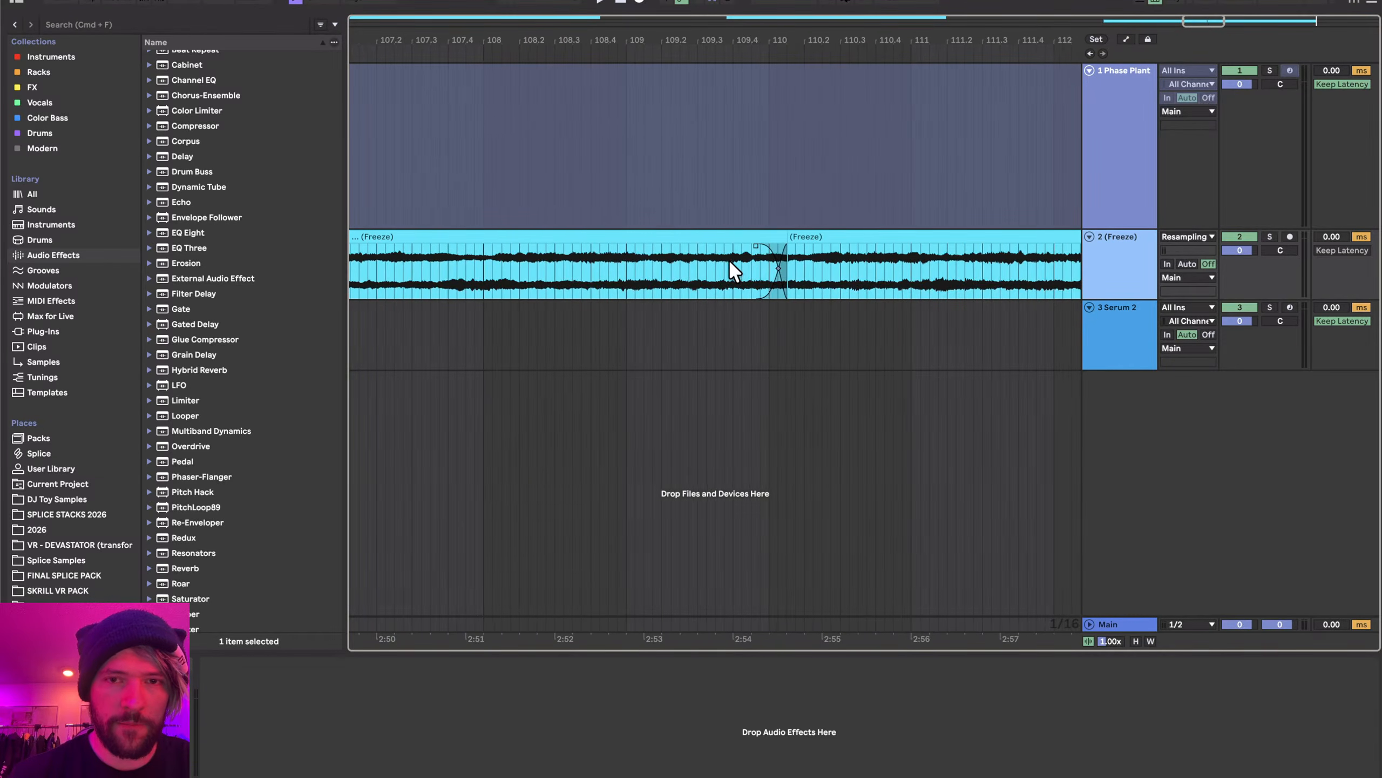
- Play through the seam, lengthen the crossfade to about bar 110.4, and reshape its curve so the overlap stays louder
click(730, 263)
key(space)
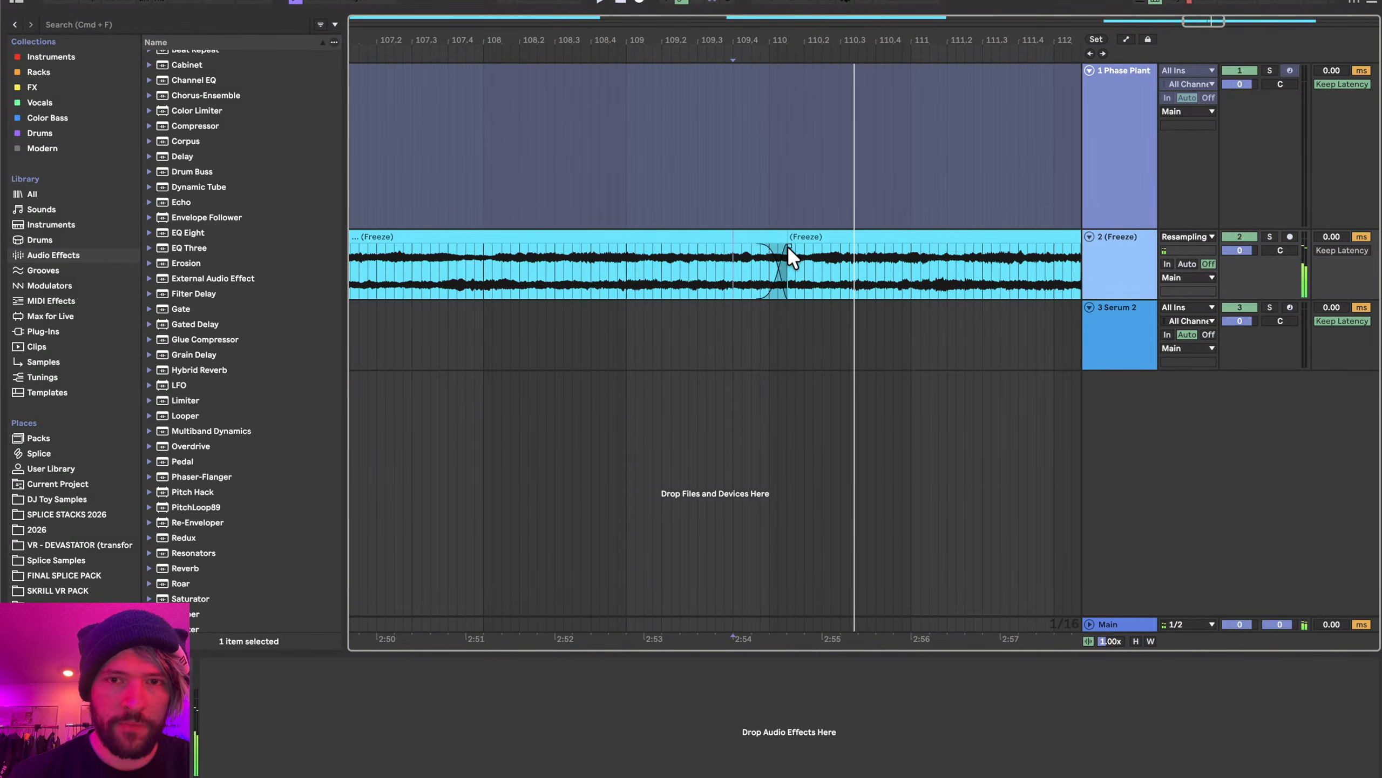
drag(789, 247, 873, 250)
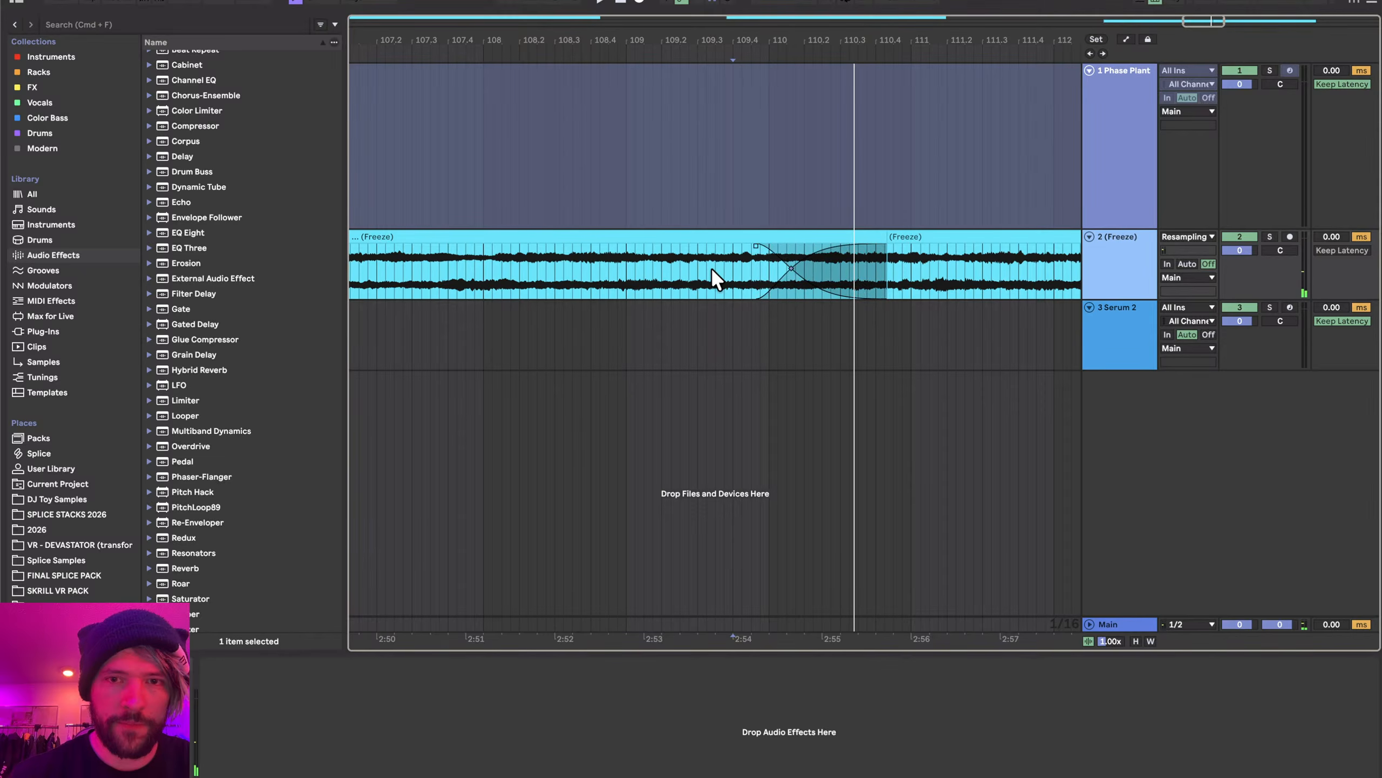
click(712, 268)
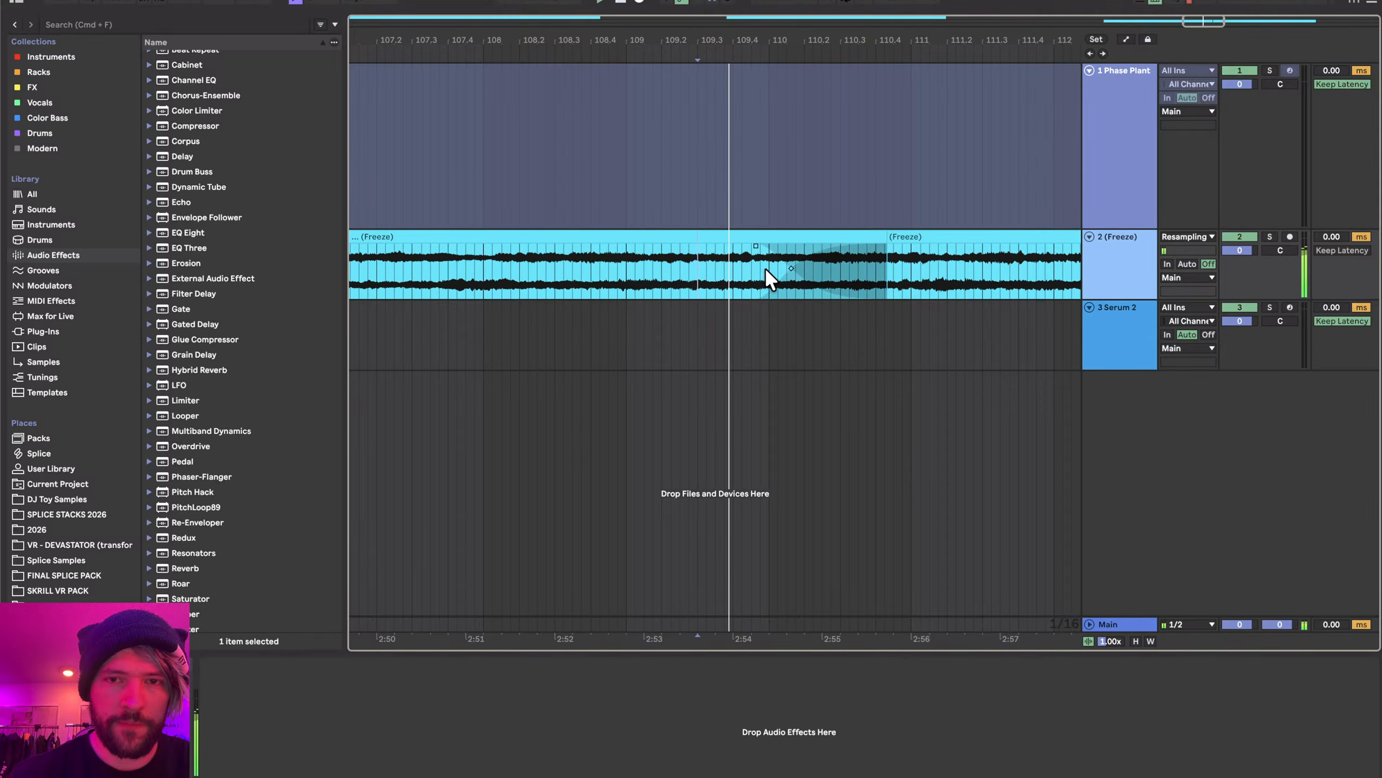
drag(791, 268, 822, 260)
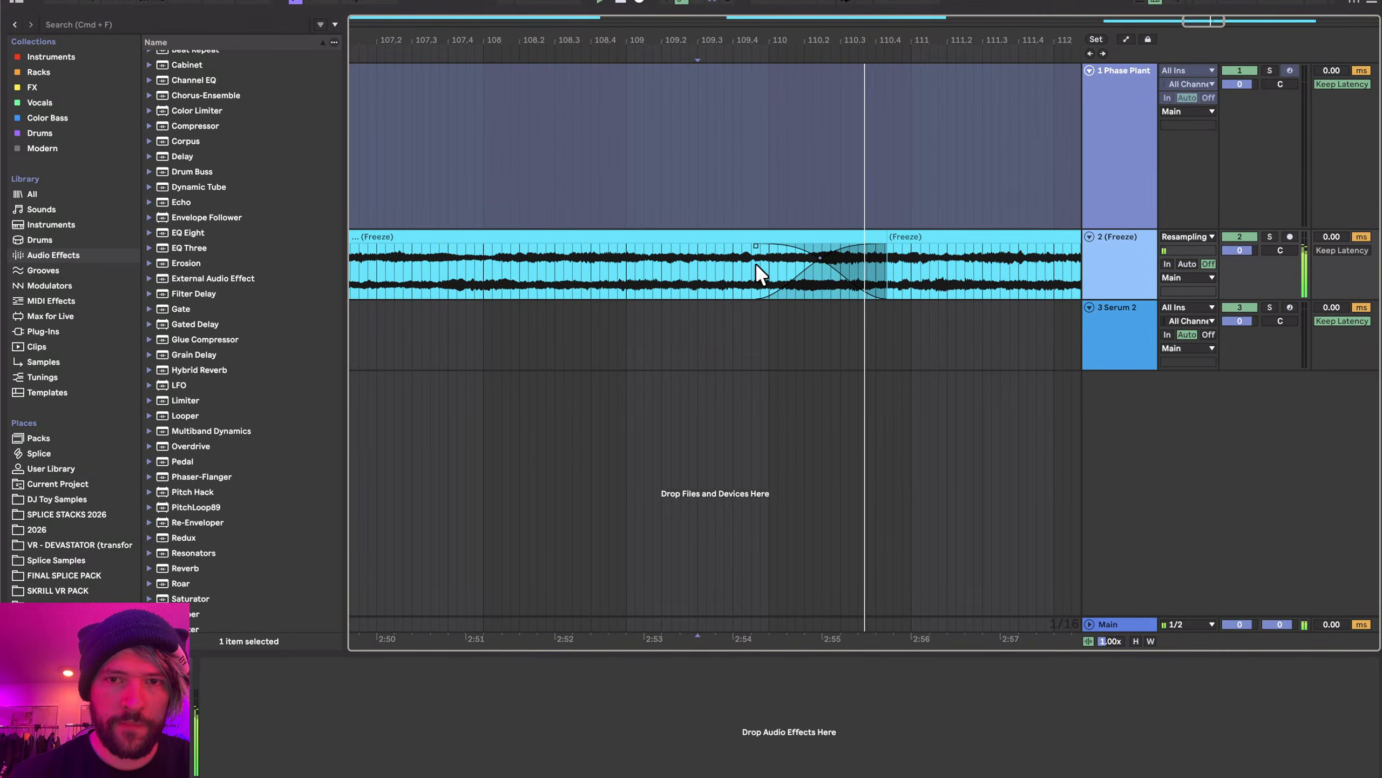
scroll(760, 274, down, 5)
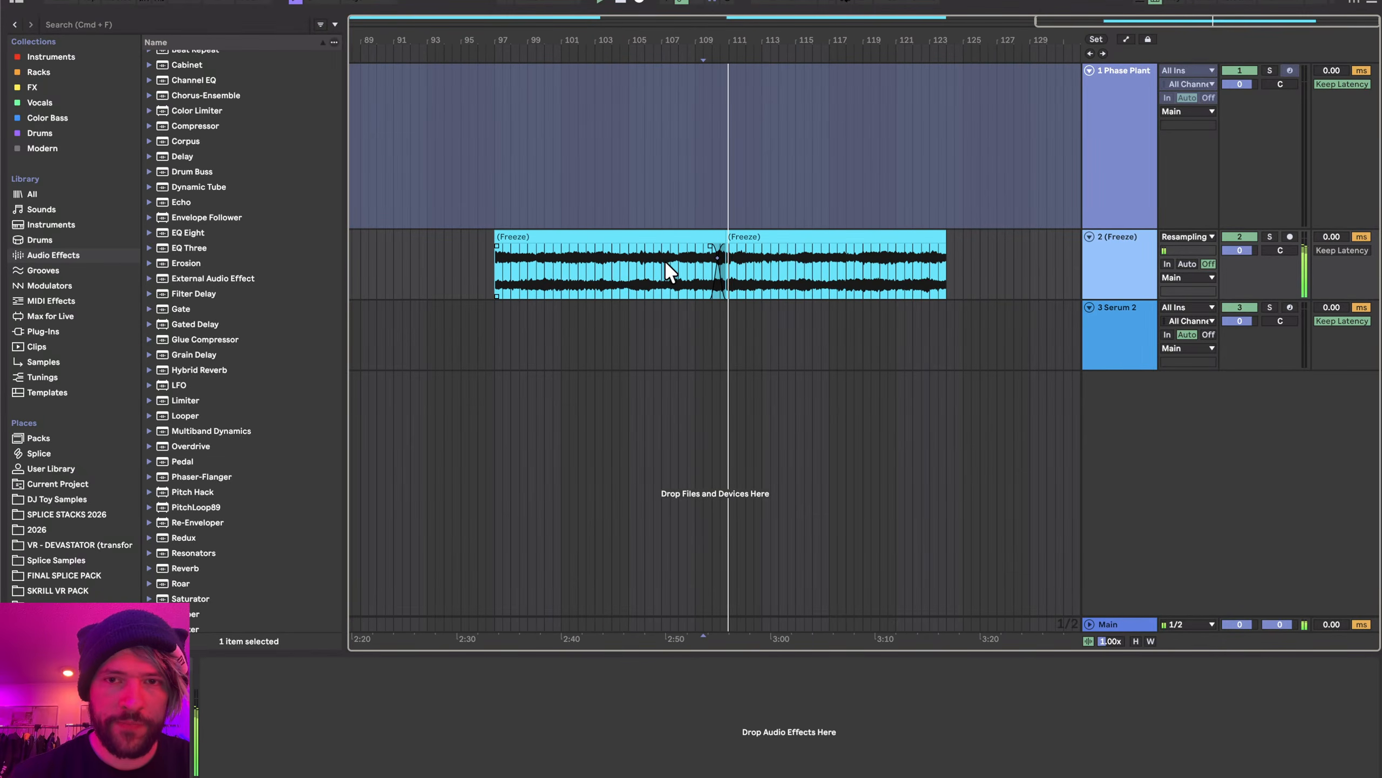
- Loop both Freeze clips from bar 97 to bar 124 and play across the loop's end
click(590, 236)
shift+click(836, 236)
key(super+l)
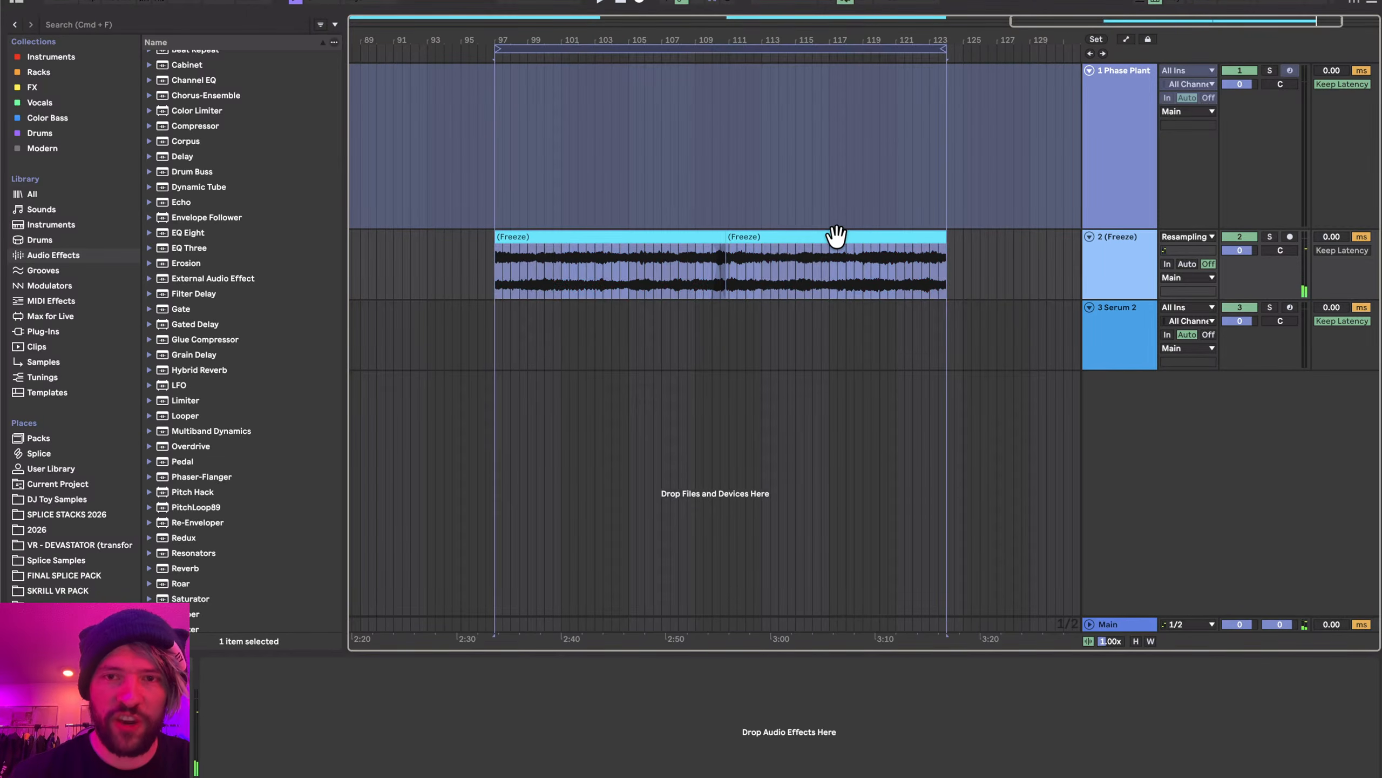
click(927, 273)
scroll(963, 264, up, 8)
scroll(733, 265, up, 3)
key(space)
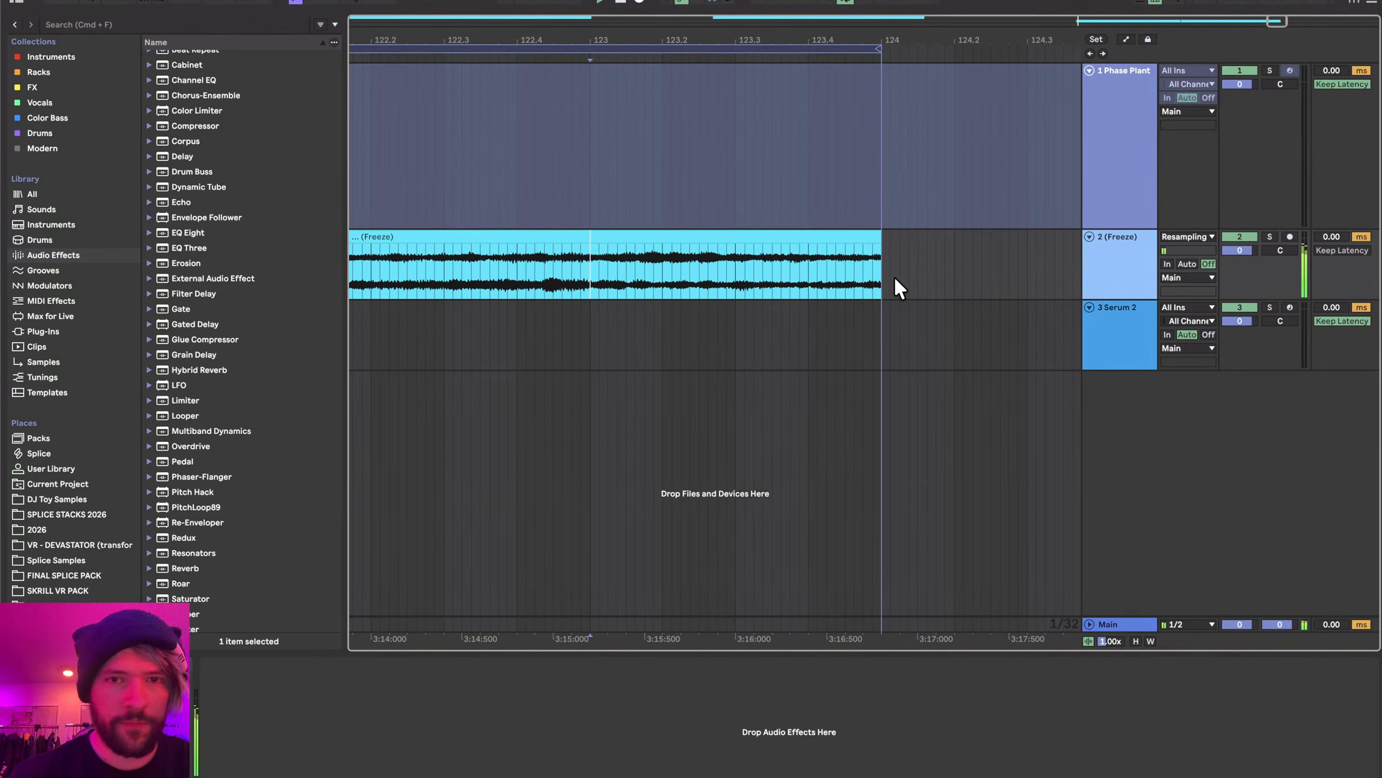
- Add a tiny fade-out to the very end of the second Freeze clip at bar 124
scroll(889, 267, up, 15)
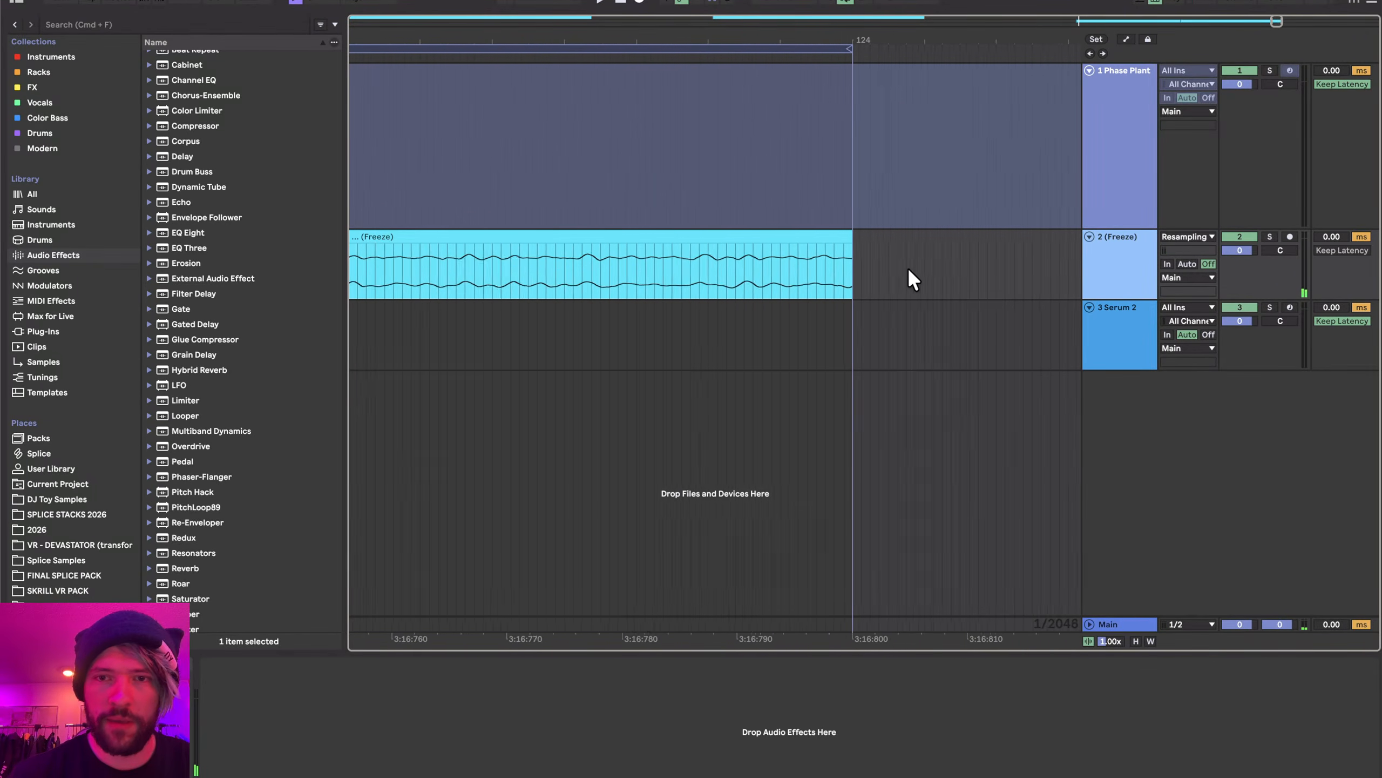
scroll(828, 252, up, 2)
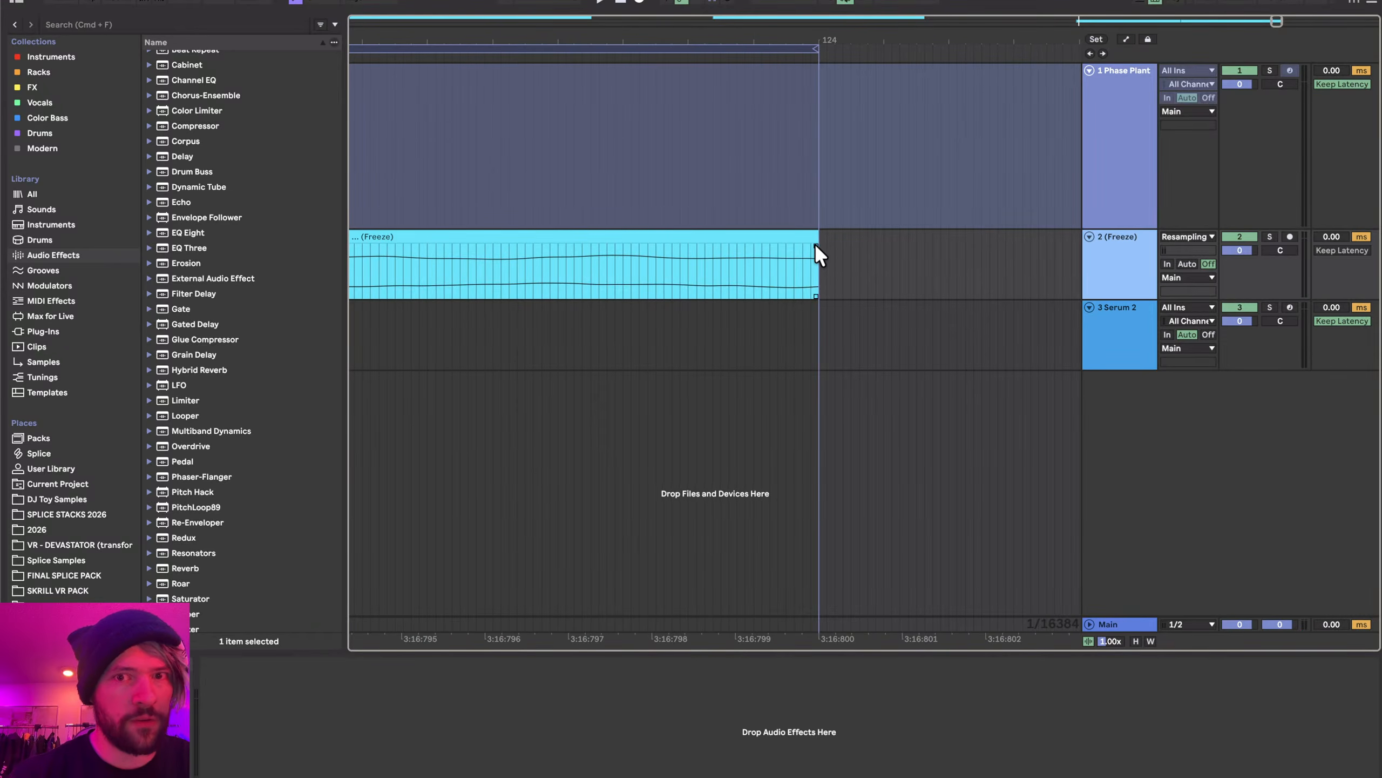
drag(814, 243, 807, 243)
scroll(818, 277, up, 10)
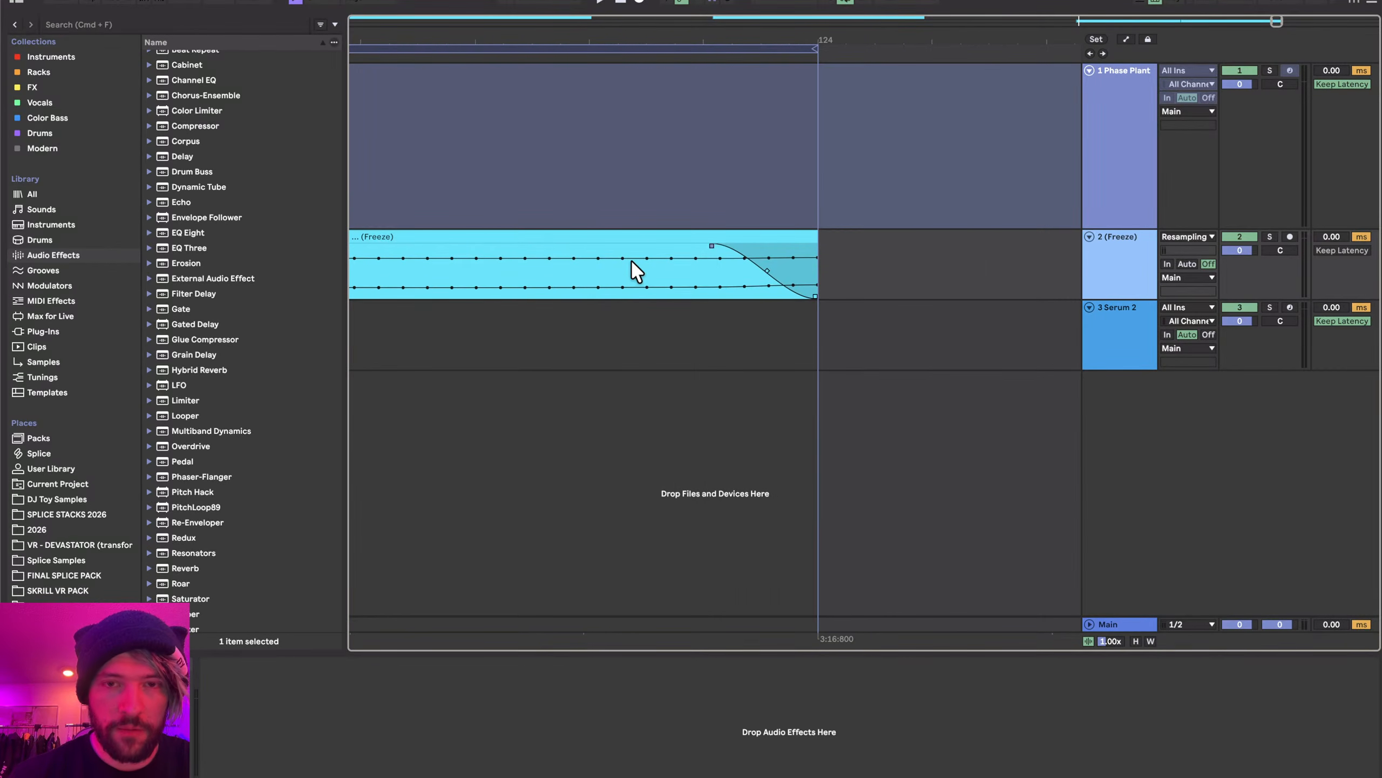
scroll(632, 269, down, 5)
scroll(631, 259, down, 15)
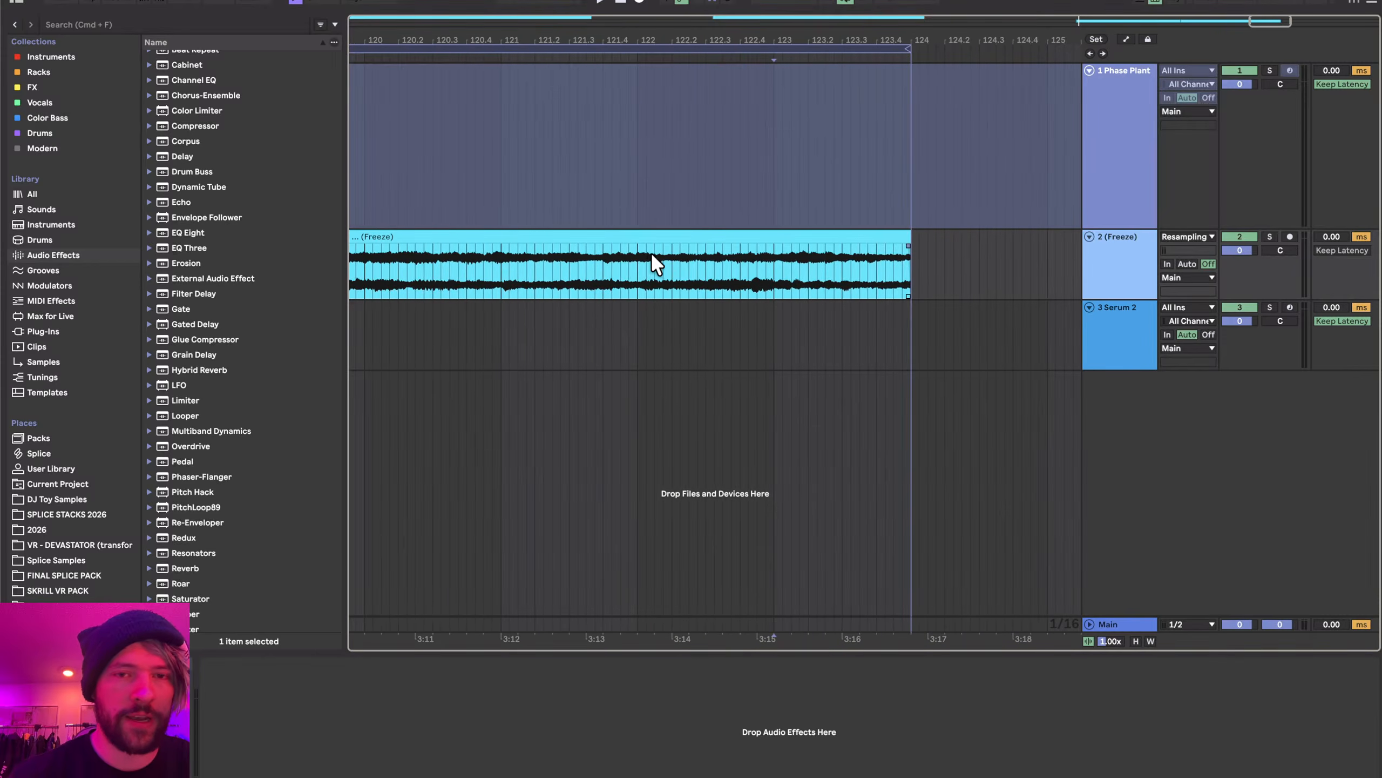
- Add a tiny fade-in to the very start of the first Freeze clip at bar 97
scroll(613, 261, left, 5)
scroll(585, 259, up, 15)
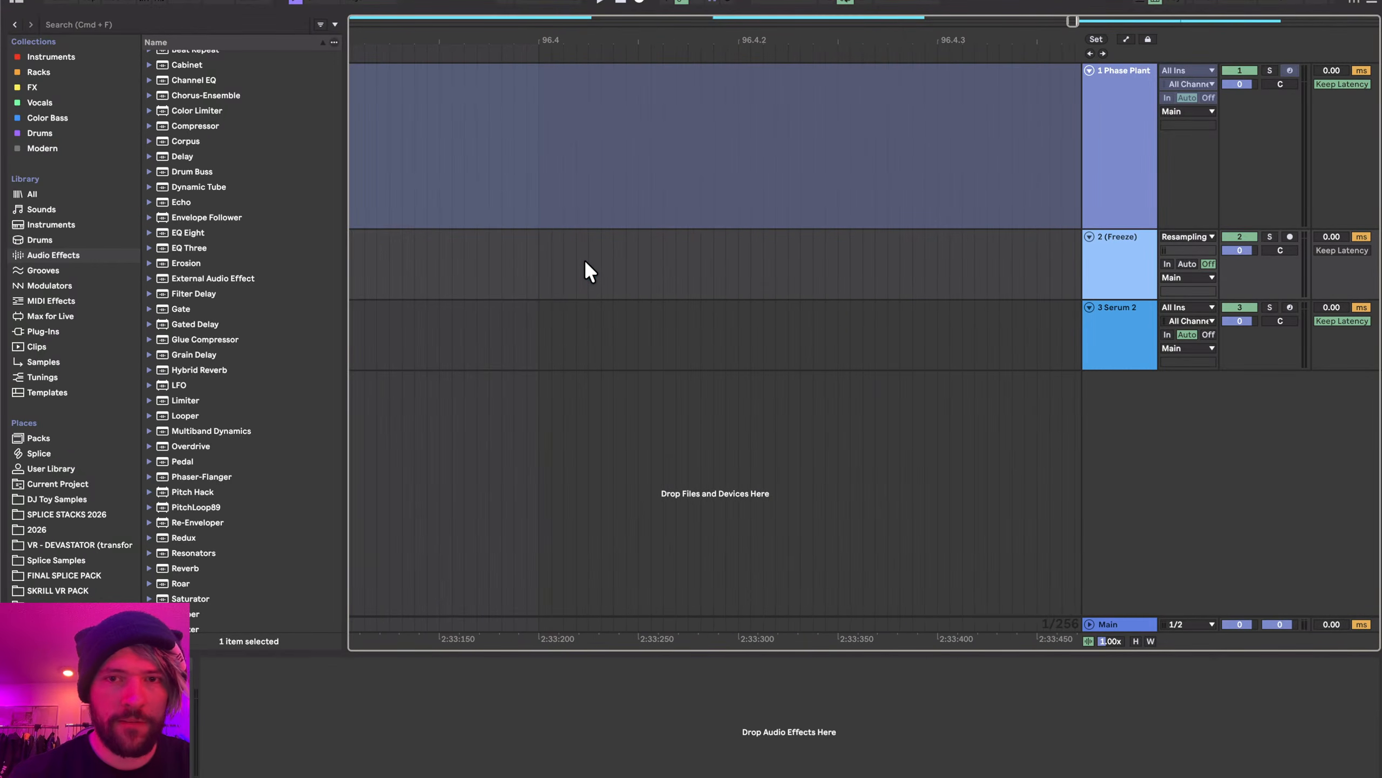
scroll(615, 284, right, 5)
scroll(599, 274, up, 8)
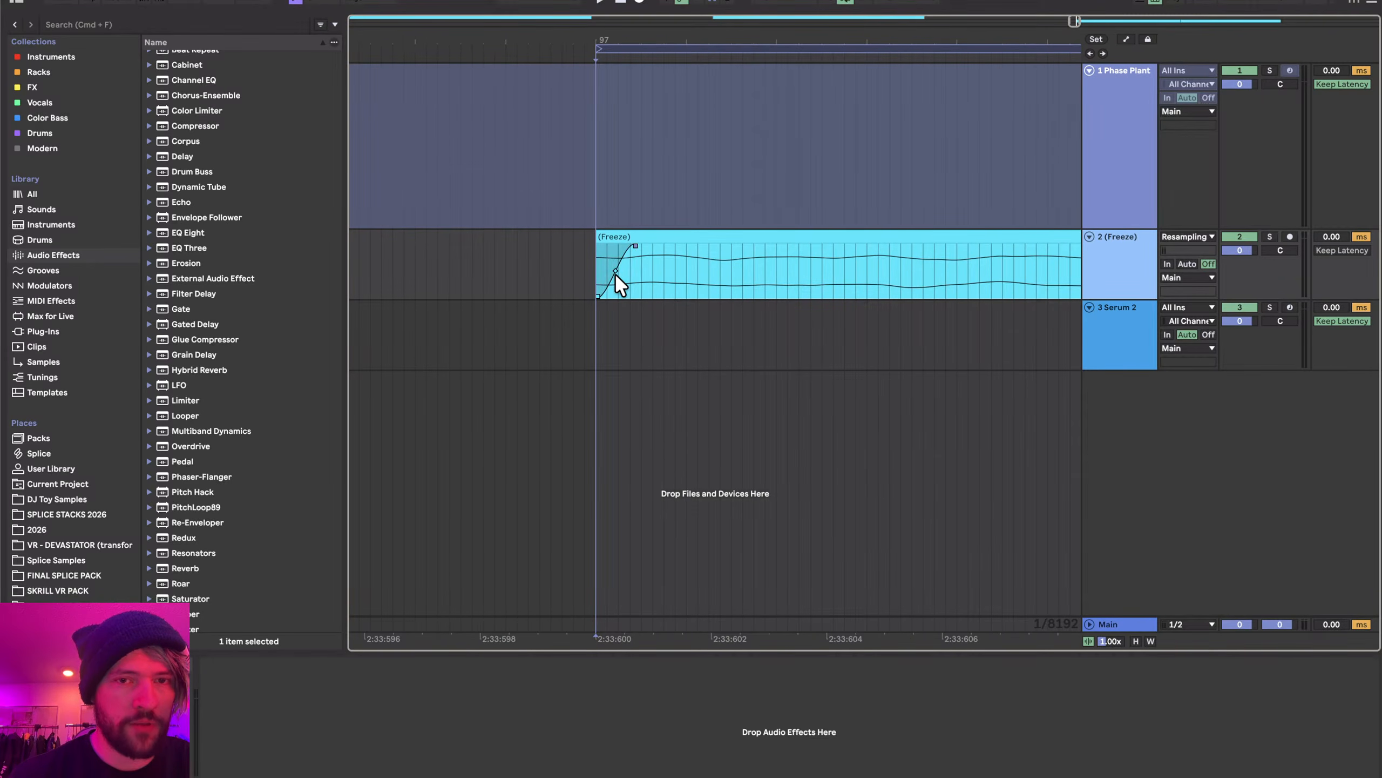
- Play the last bars before bar 124 to check how smoothly the loop wraps around
scroll(615, 277, down, 15)
scroll(987, 241, up, 10)
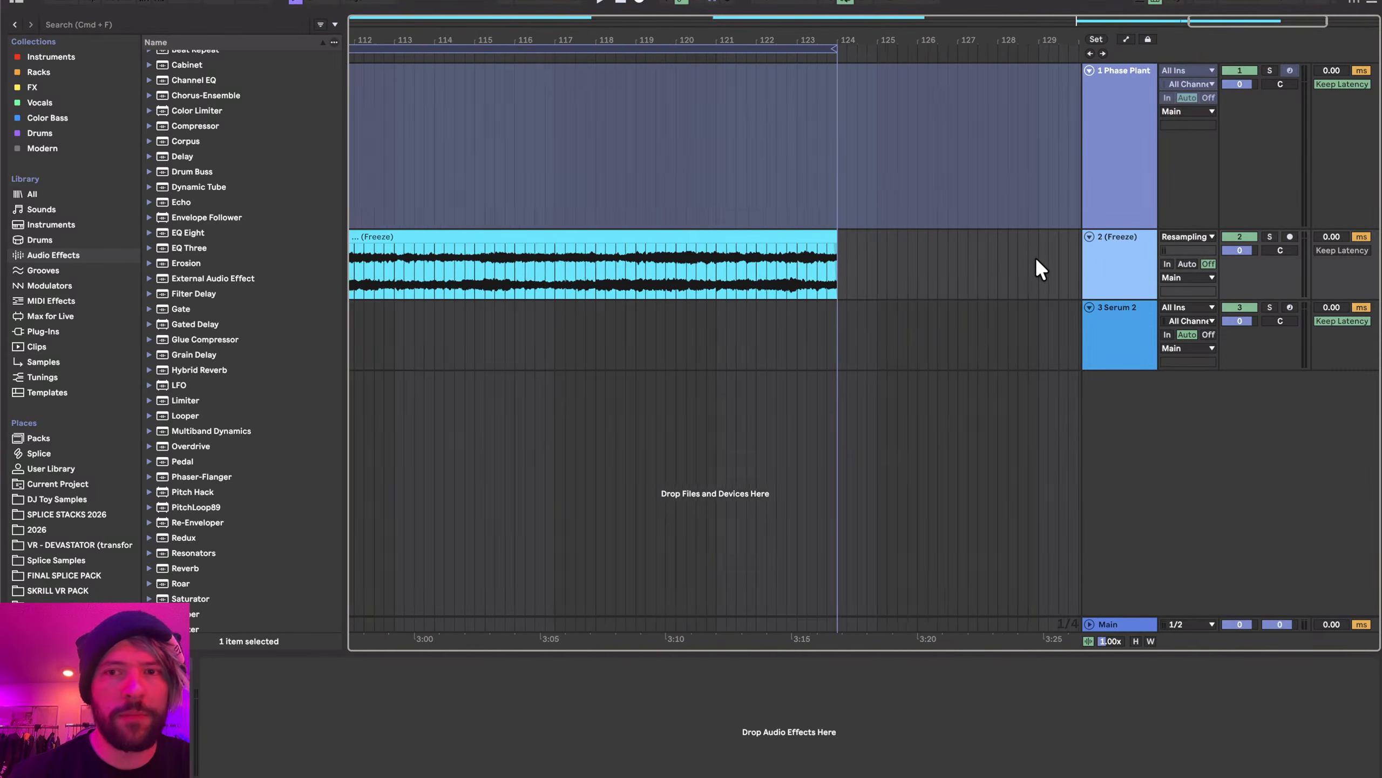
click(633, 263)
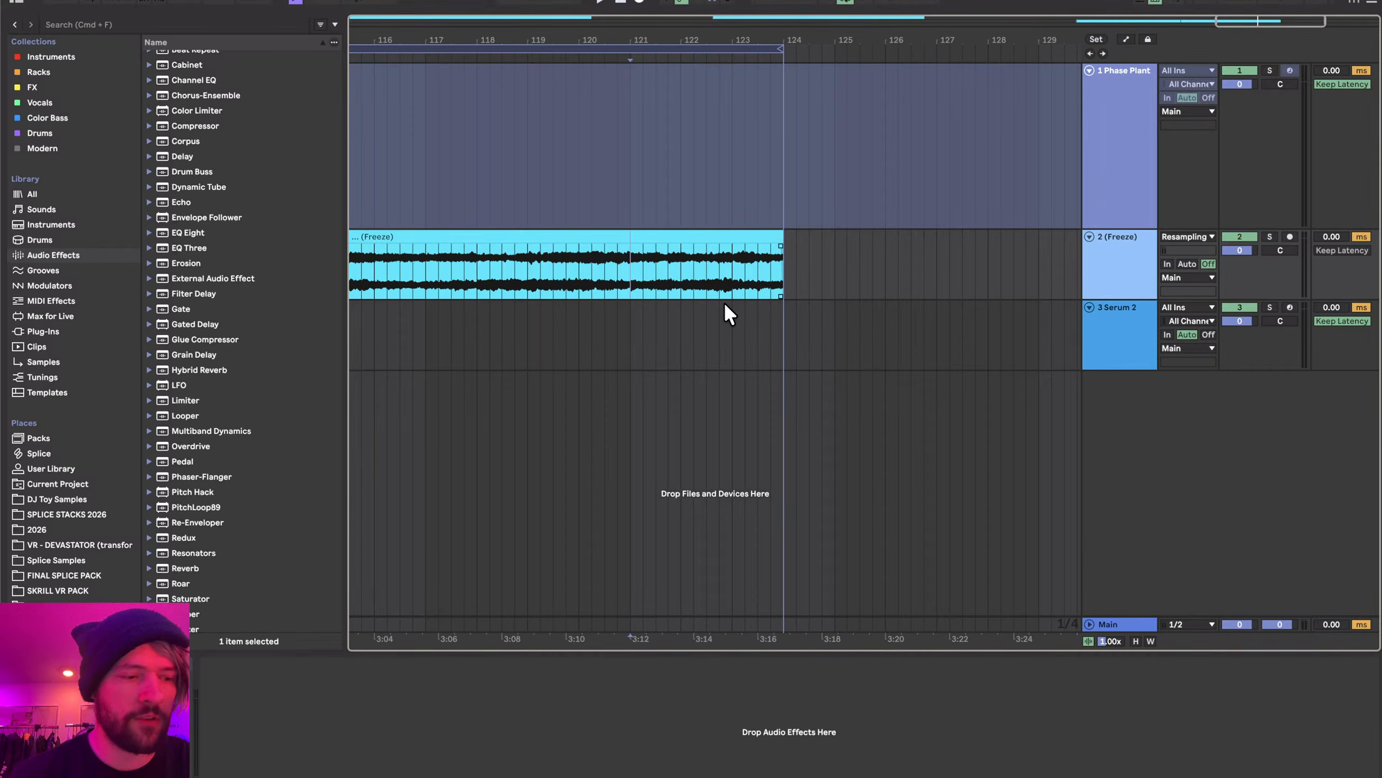
key(space)
click(745, 279)
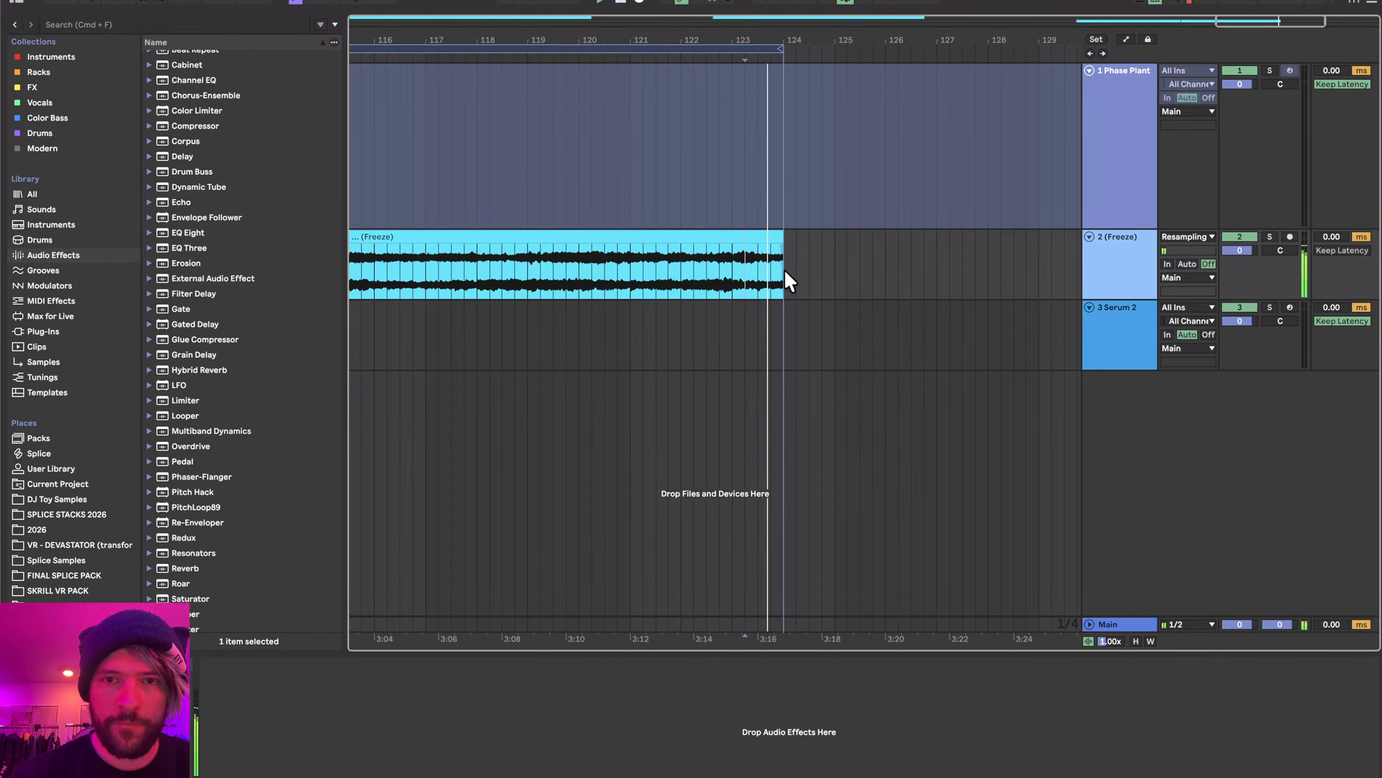
- Adjust the second Freeze clip's fade-out at bar 124 to about 1 ms
scroll(743, 278, up, 5)
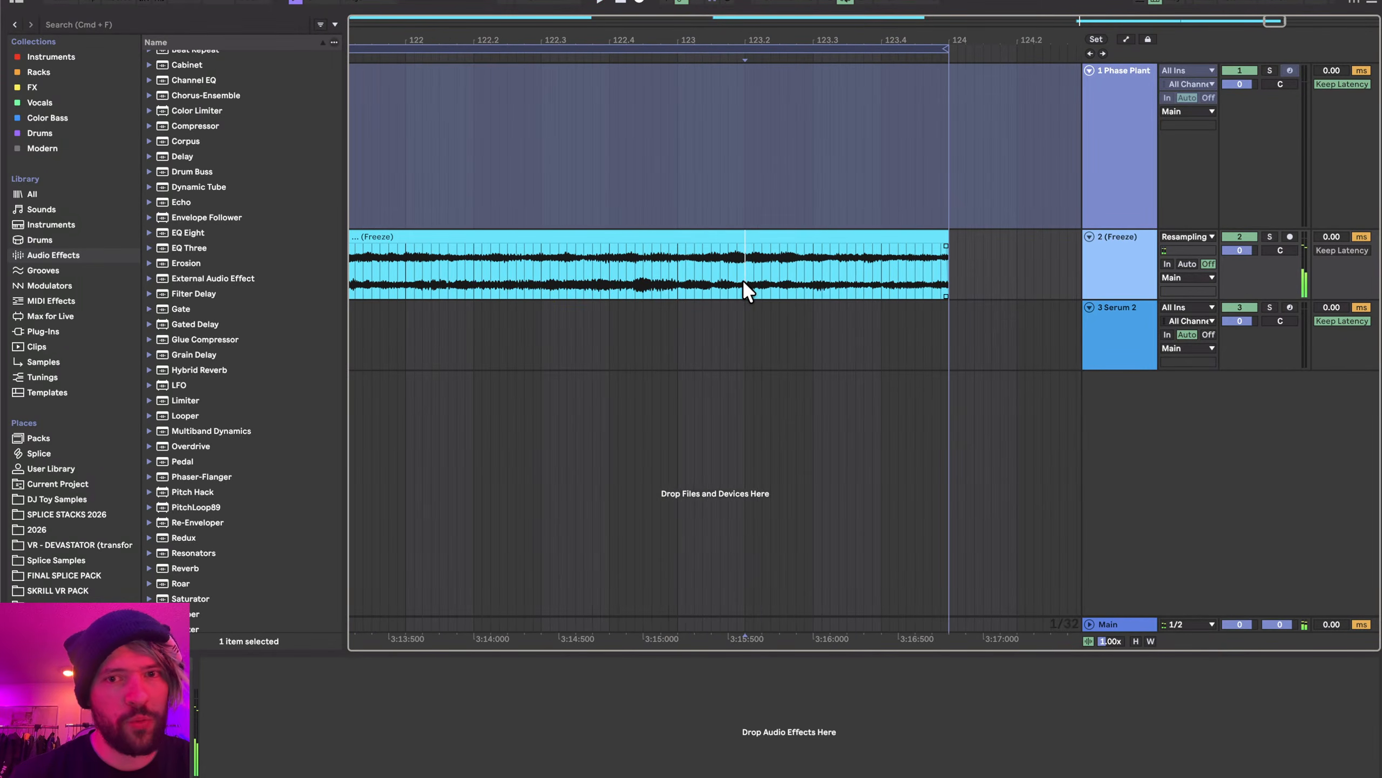
scroll(684, 277, up, 5)
scroll(685, 276, up, 5)
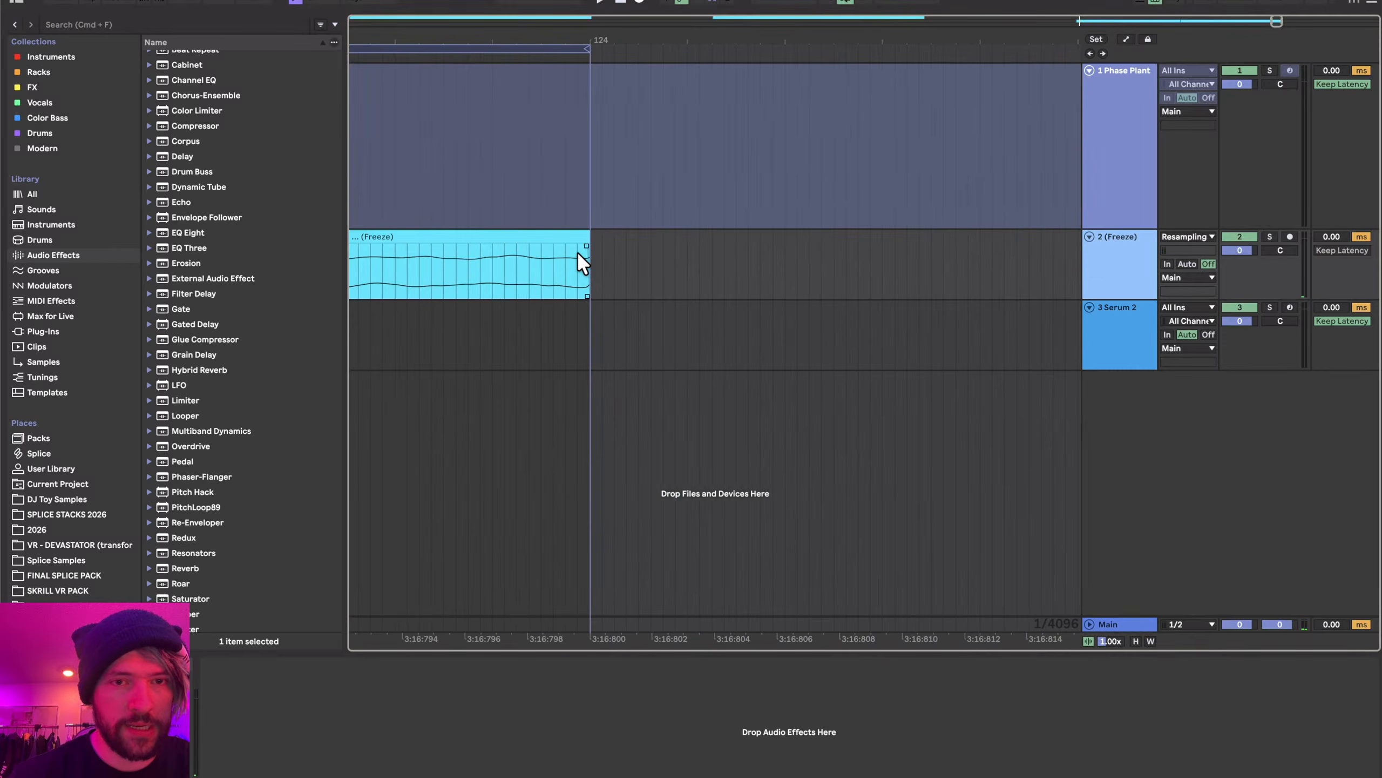
scroll(584, 243, up, 5)
scroll(504, 245, up, 5)
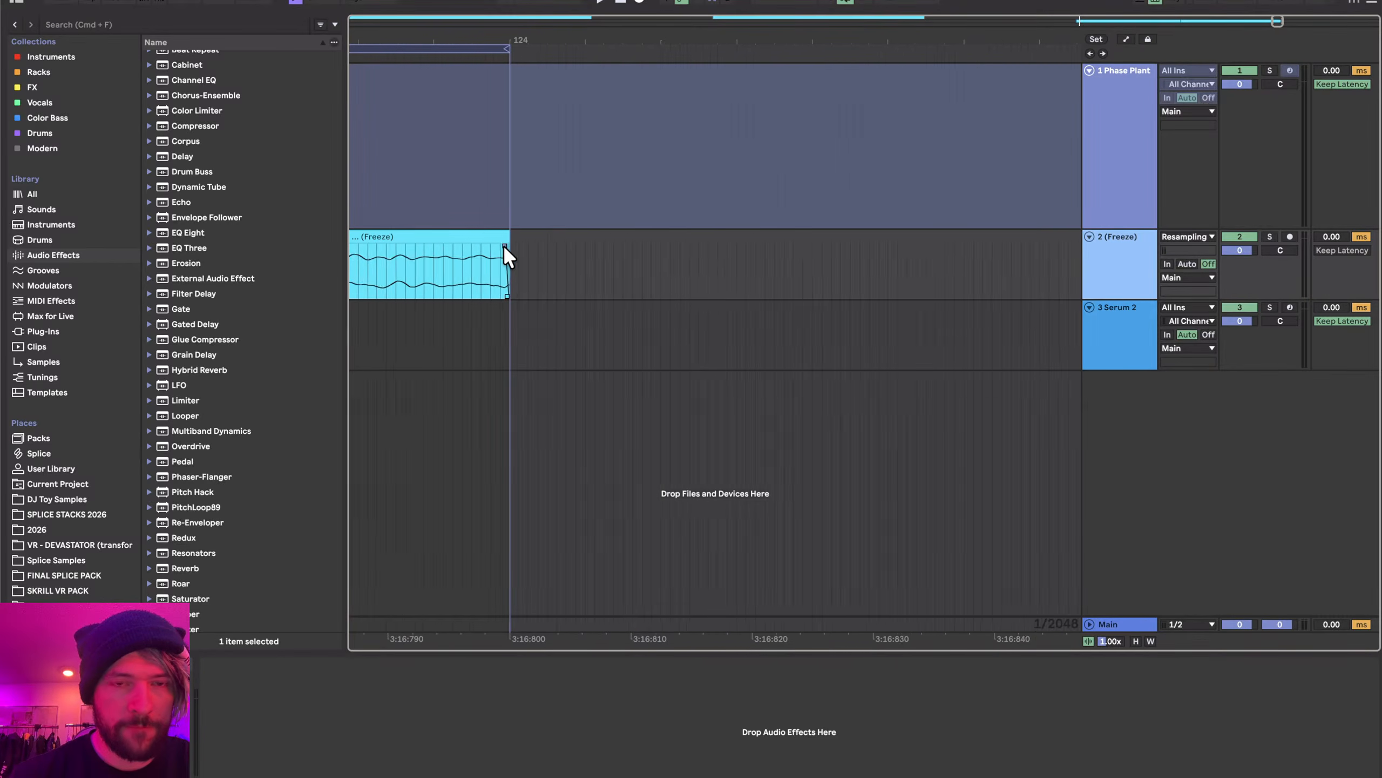
drag(498, 246, 408, 243)
scroll(409, 243, down, 8)
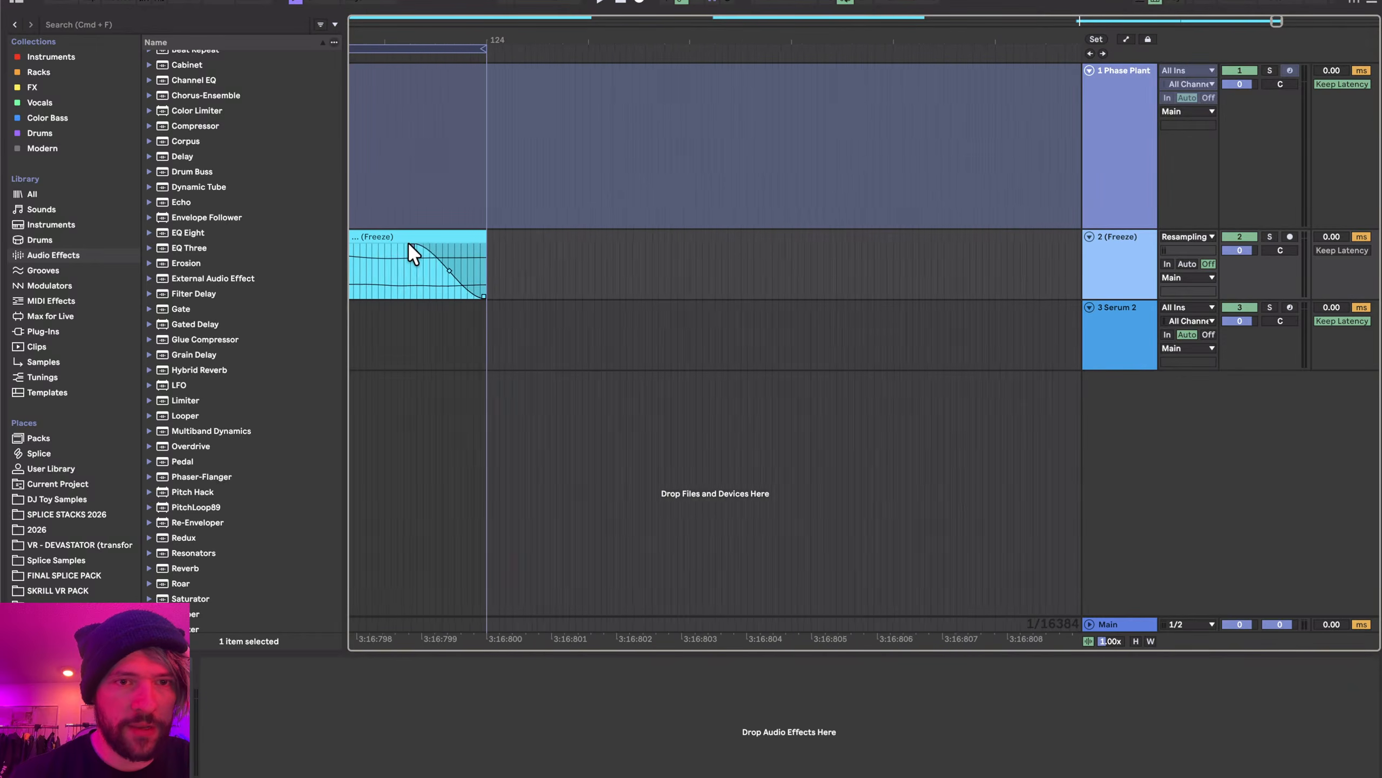
- Play twice from just before bar 124 to listen to the loop transition
scroll(408, 243, left, 3)
click(396, 267)
key(space)
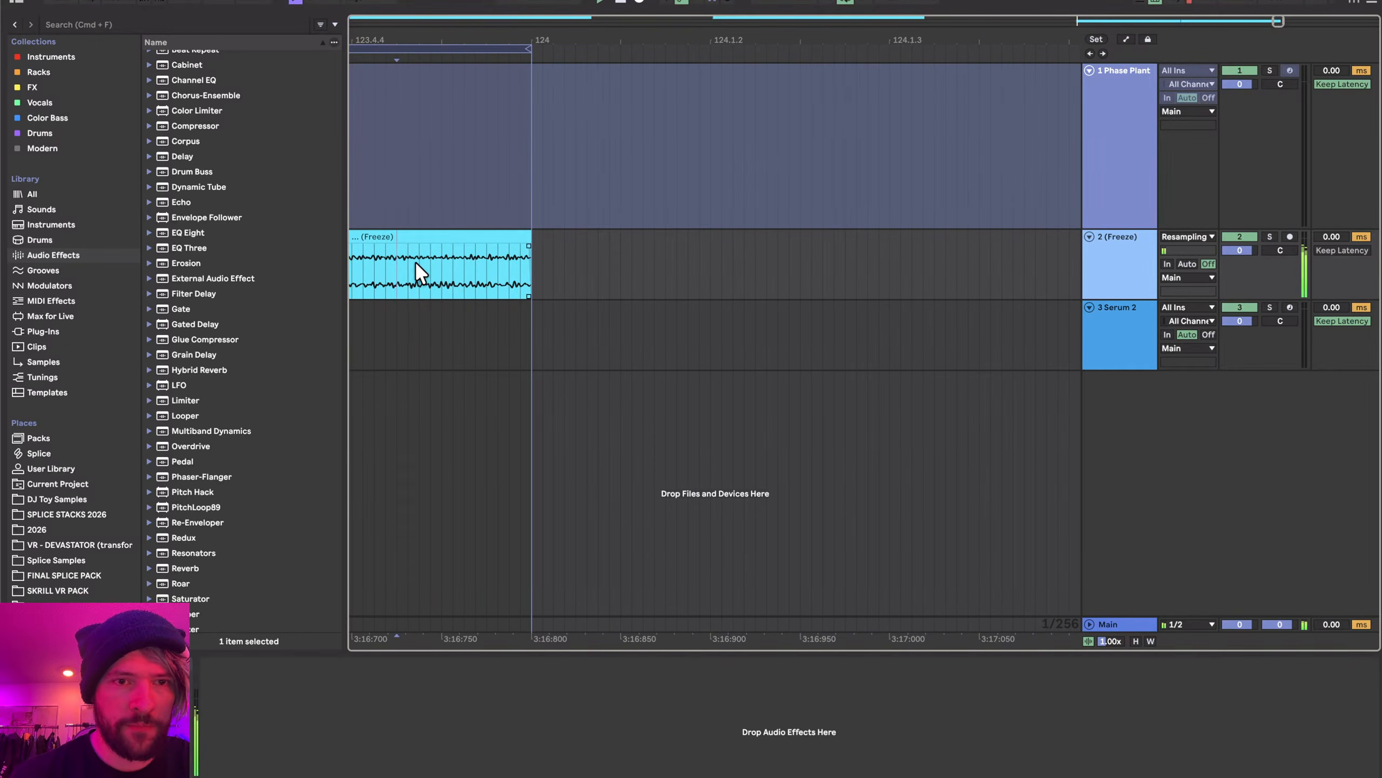
scroll(402, 267, left, 3)
click(383, 270)
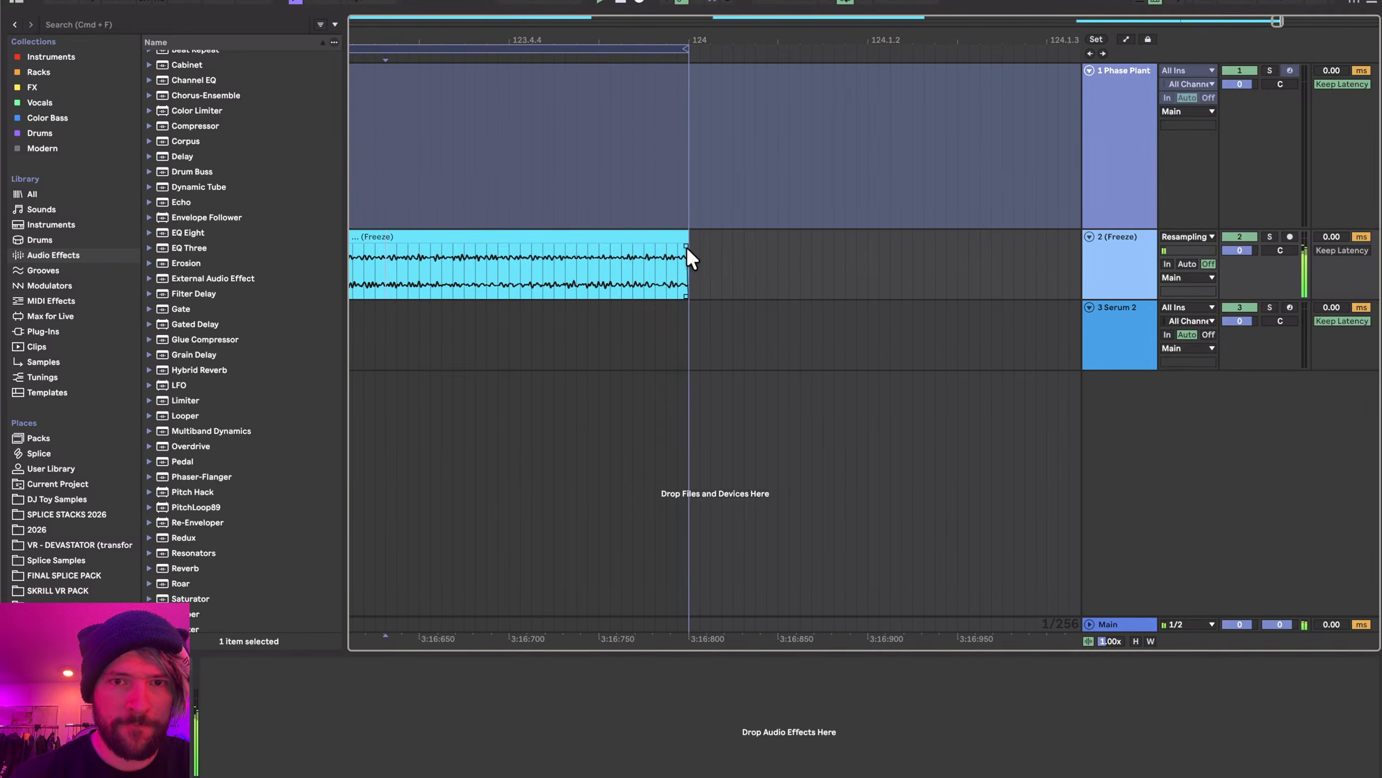
key(space)
- Readjust the tiny fade-out at the end of the second Freeze clip
scroll(687, 246, up, 3)
drag(683, 246, 648, 246)
scroll(648, 245, down, 15)
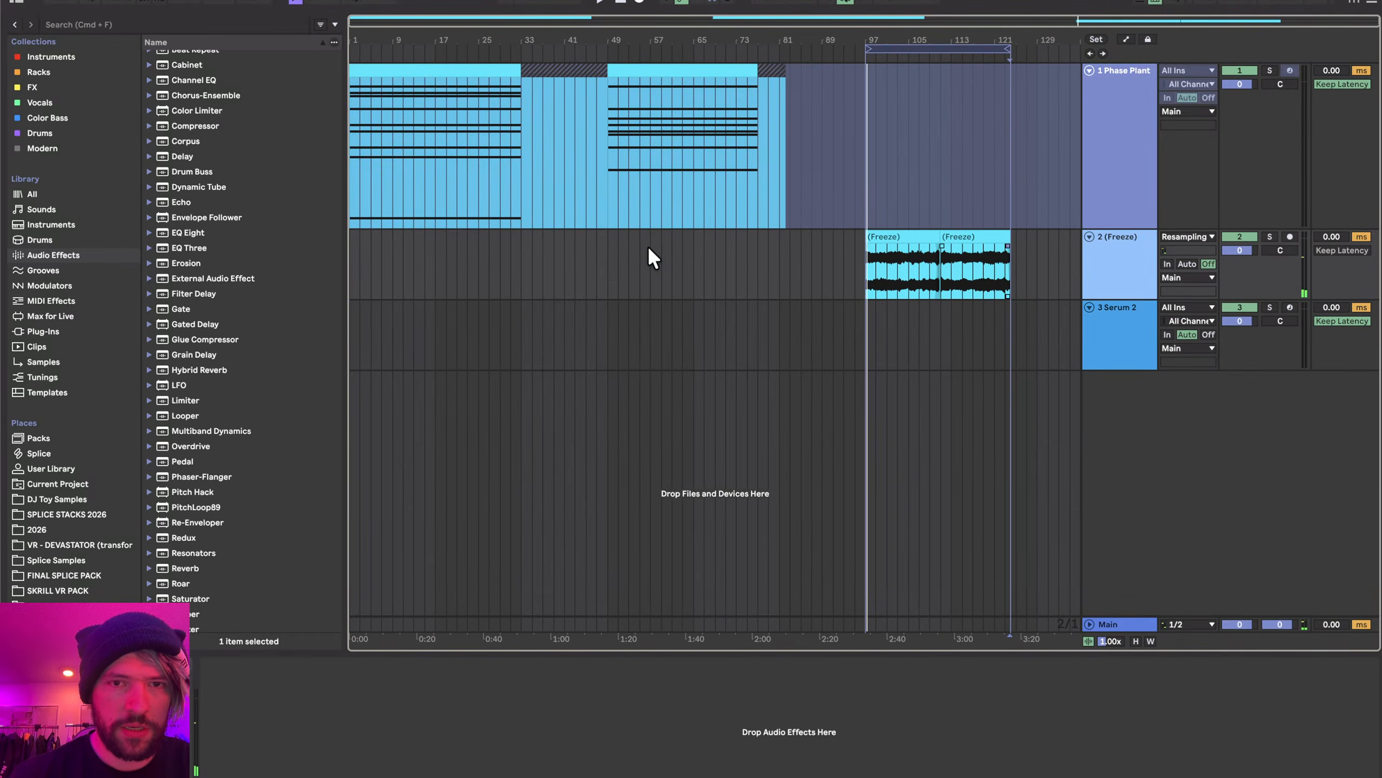
scroll(865, 257, up, 10)
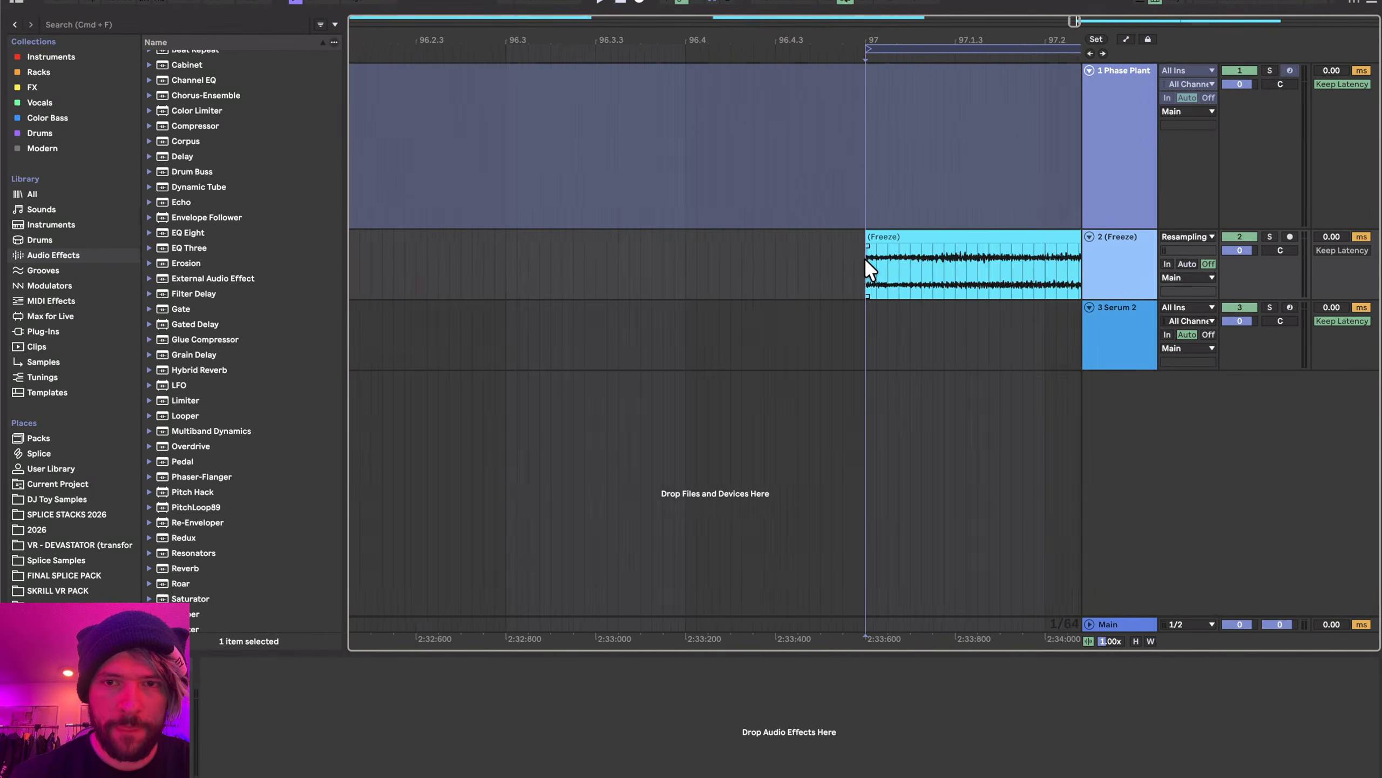
- Adjust the start edge of the first Freeze clip at bar 97
scroll(886, 255, up, 5)
drag(681, 246, 781, 243)
scroll(782, 243, down, 15)
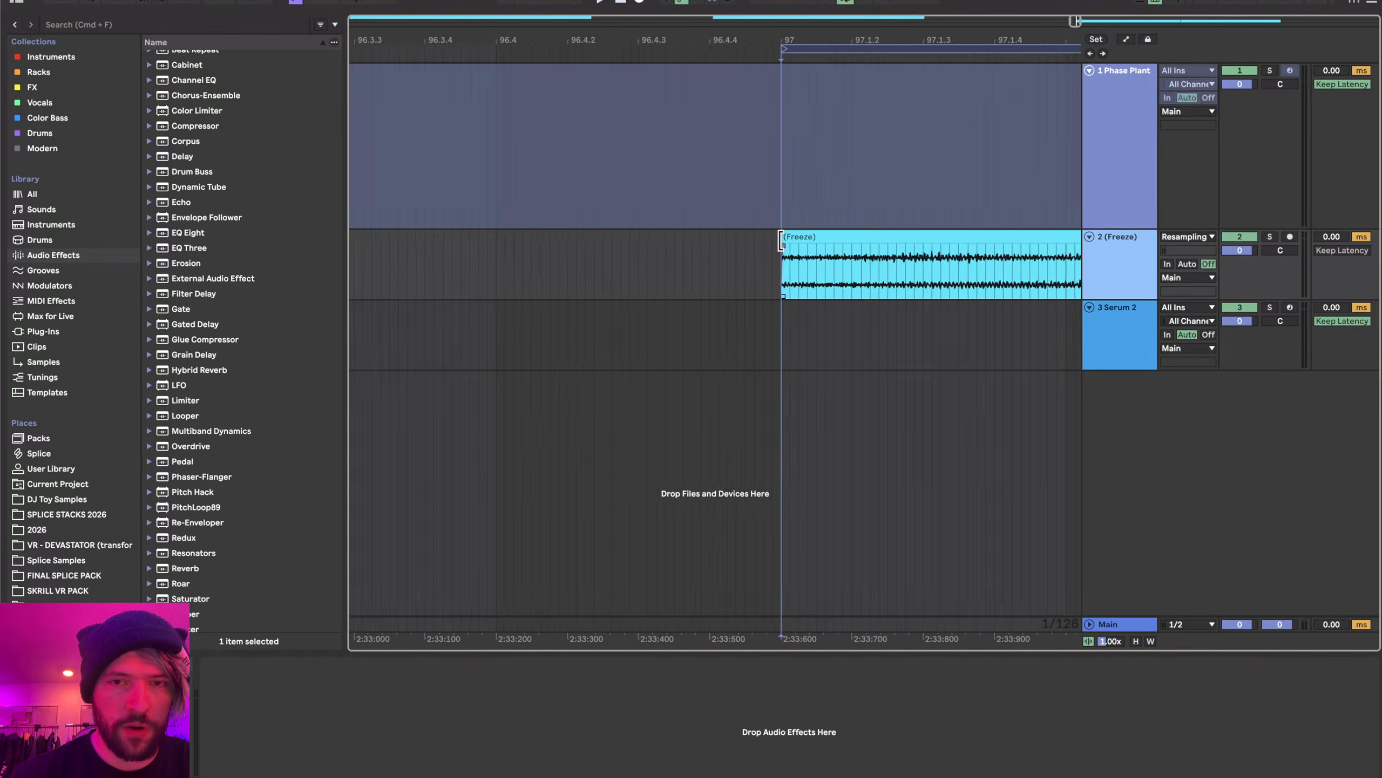
scroll(781, 241, down, 10)
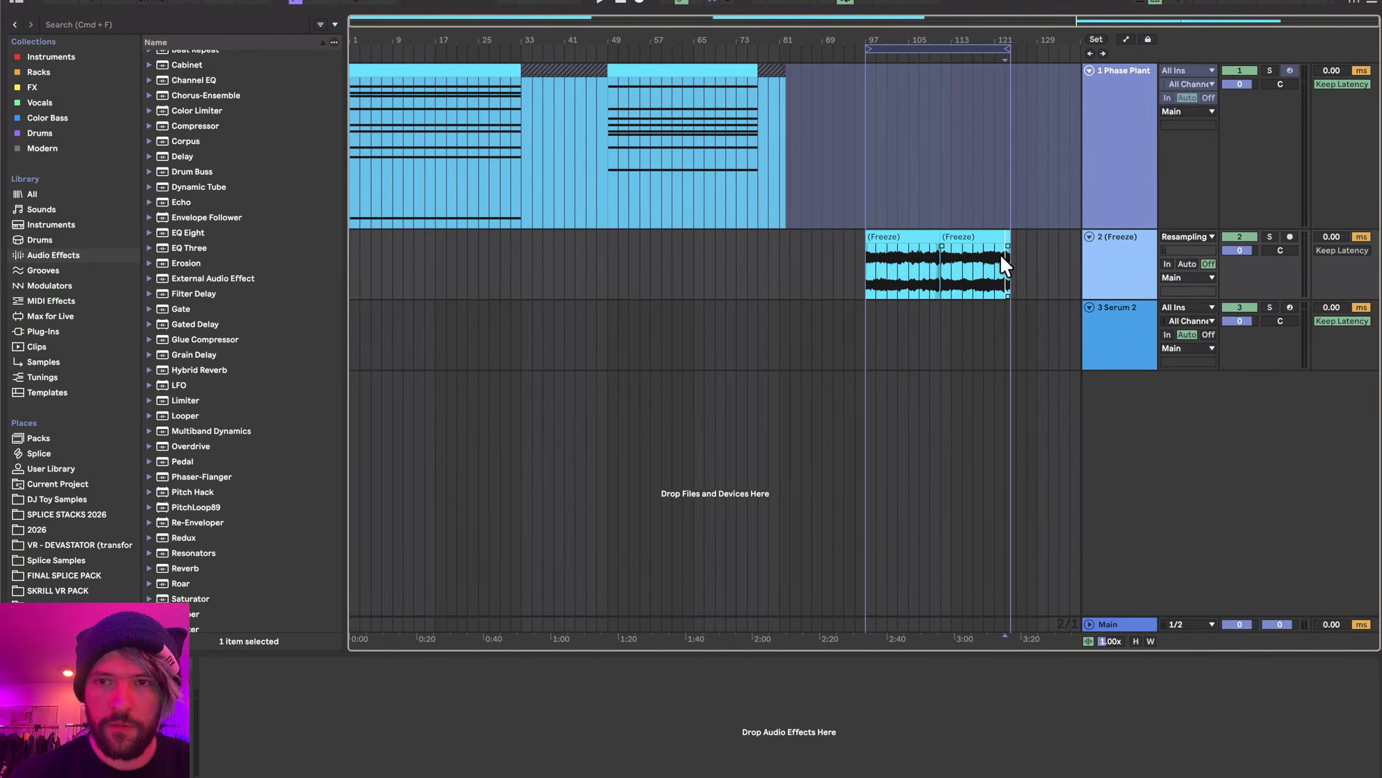
- Play from just before bar 124 across the loop point and inspect the second Freeze clip's tiny fade-out
scroll(1000, 252, up, 10)
scroll(1000, 252, right, 2)
click(872, 256)
key(space)
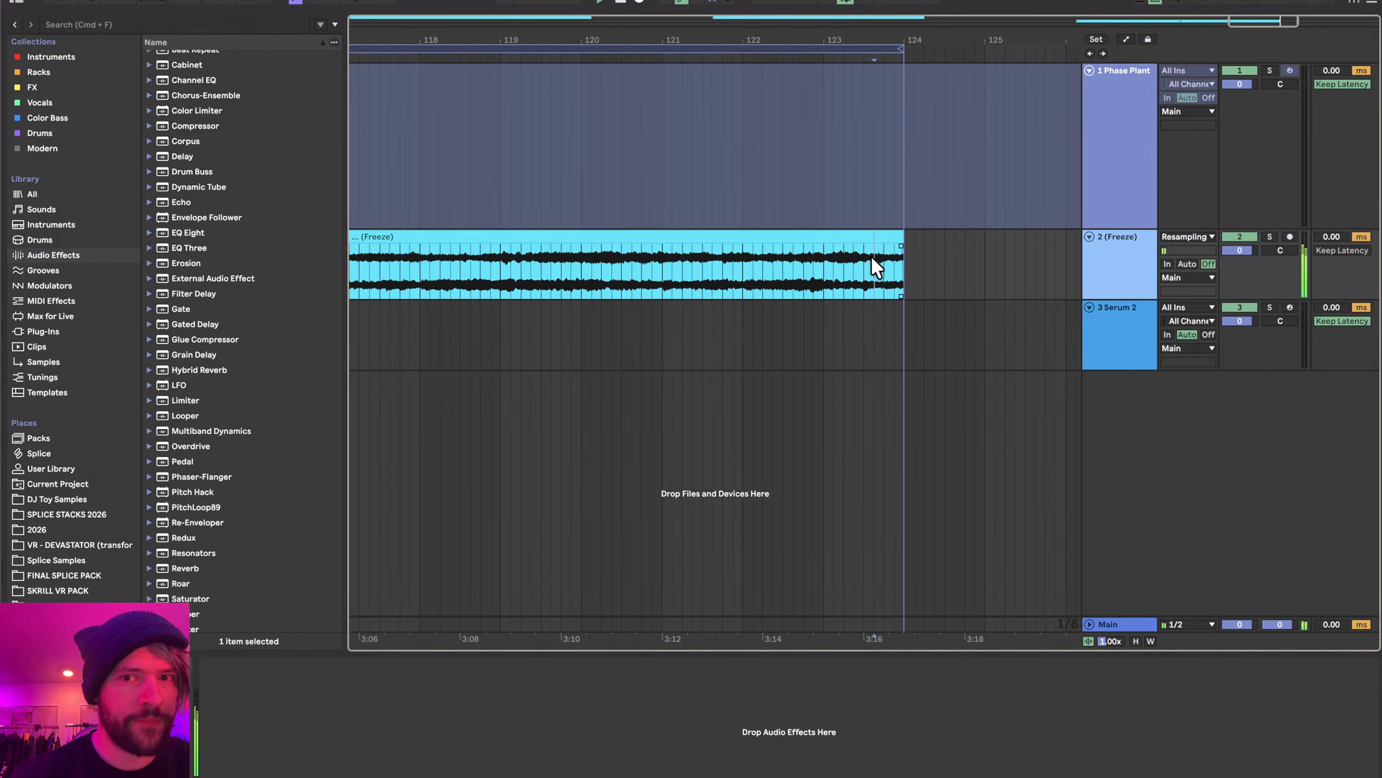
scroll(900, 261, up, 15)
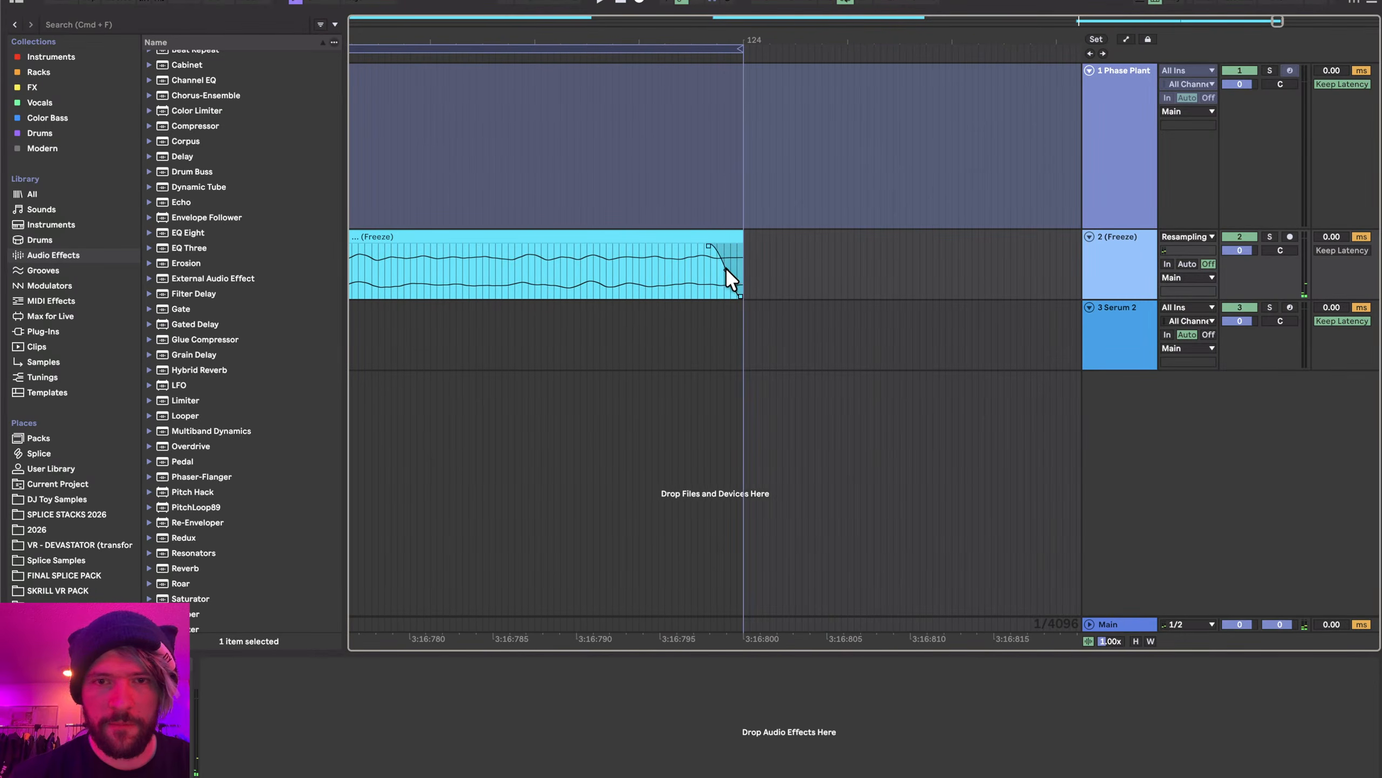
scroll(729, 262, down, 15)
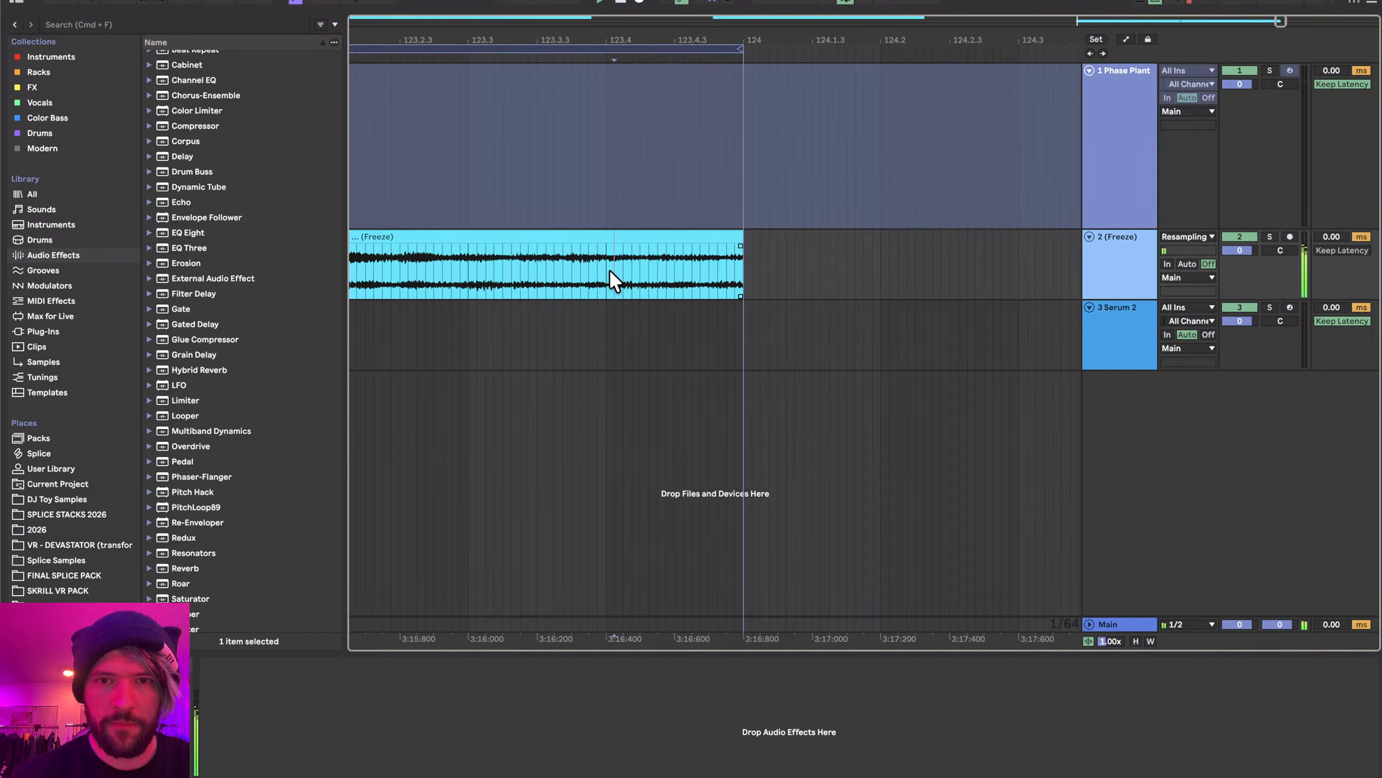
scroll(609, 269, down, 15)
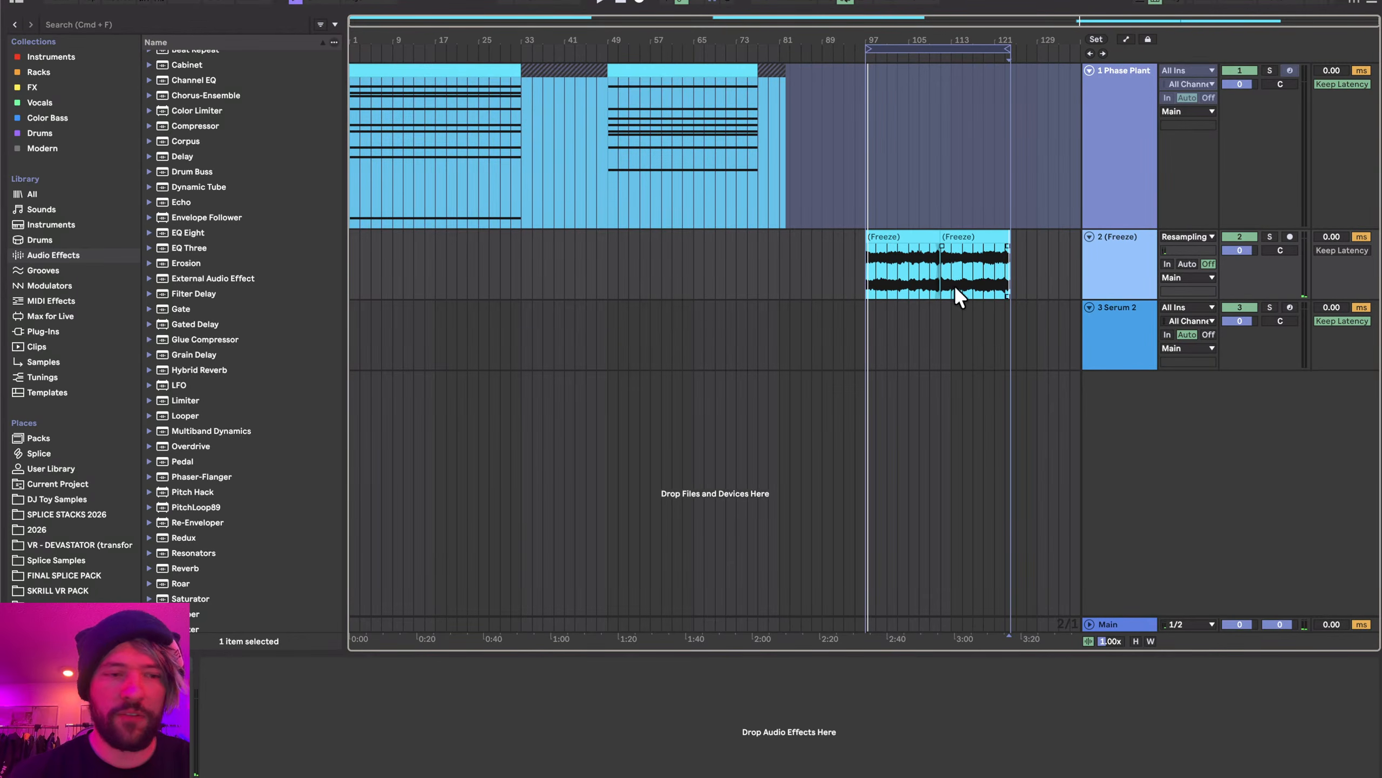
- Select both Freeze clips and set the Freeze track's volume to 1.0
scroll(942, 292, up, 5)
scroll(756, 166, right, 5)
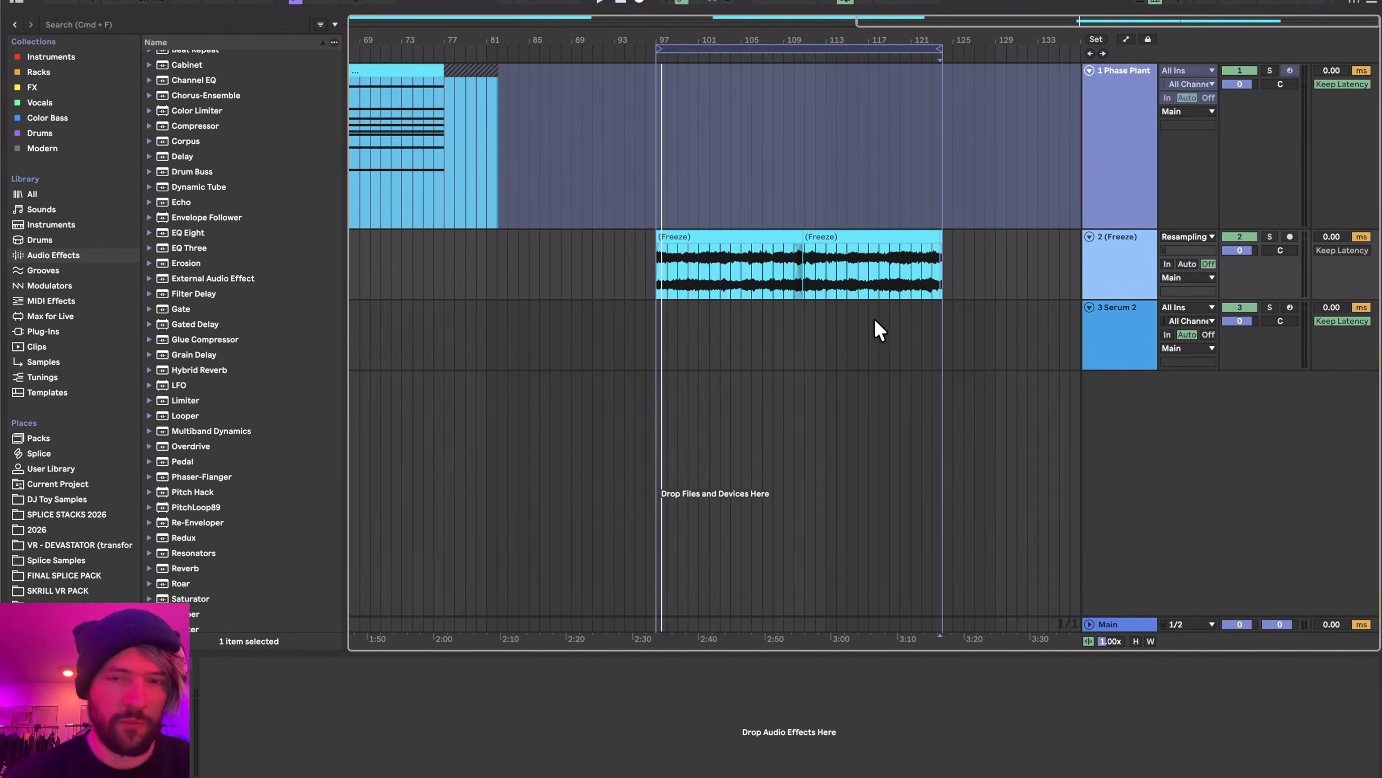
click(1131, 357)
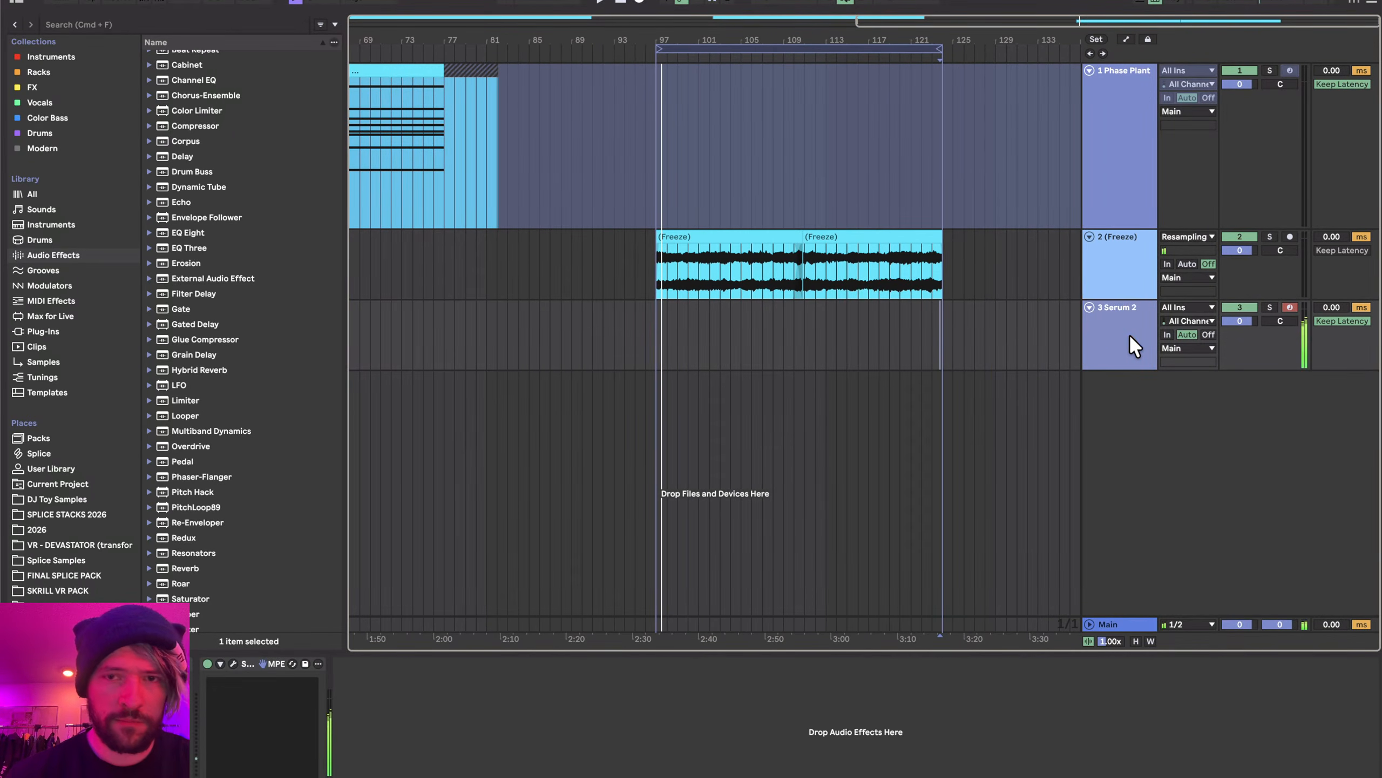
click(696, 271)
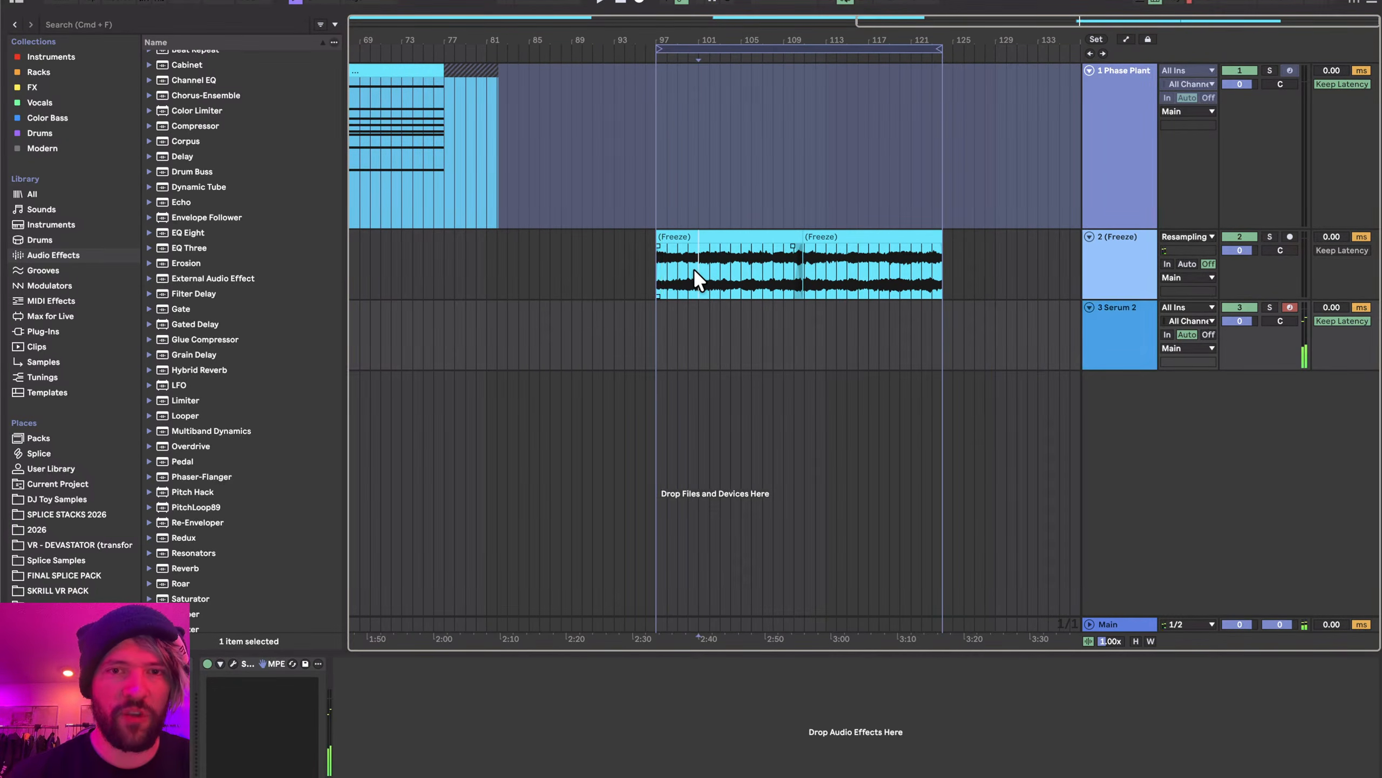
click(729, 234)
shift+click(870, 232)
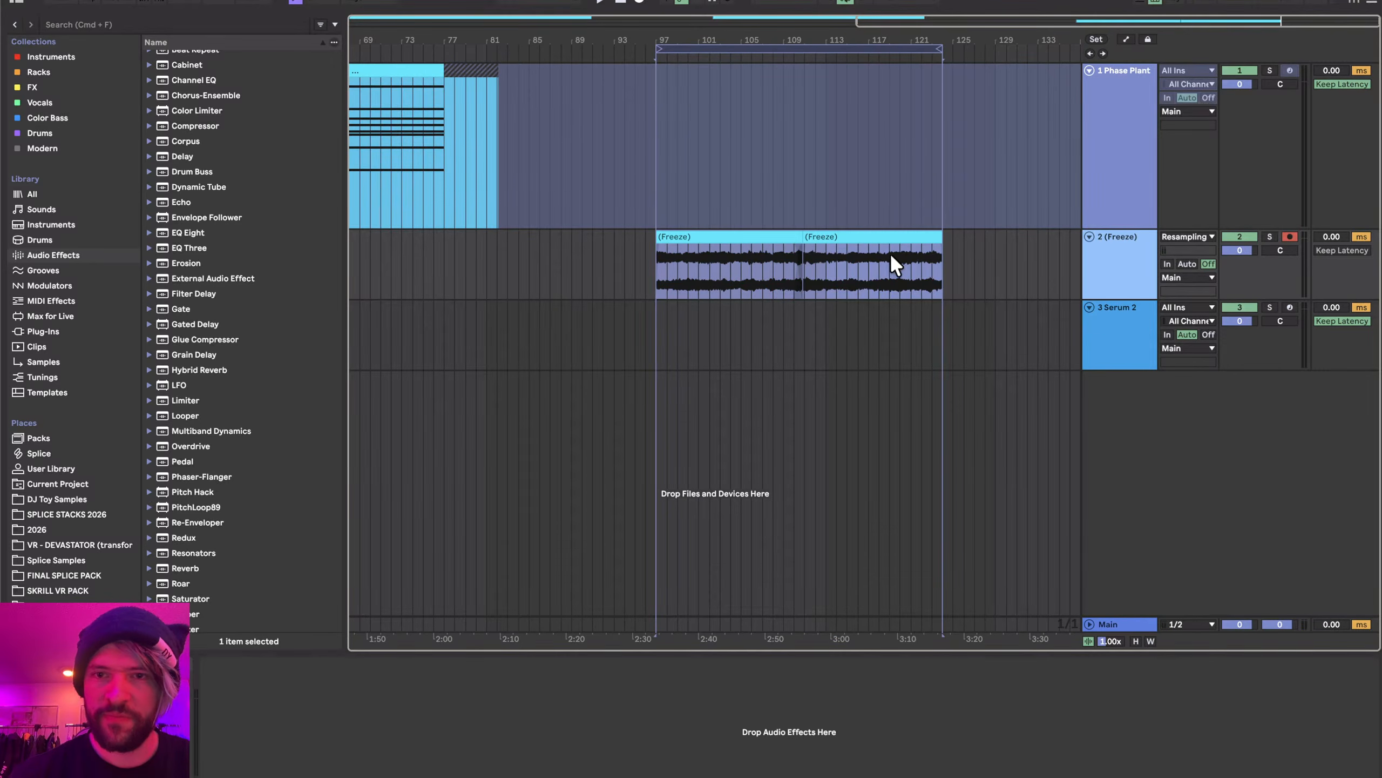
click(1239, 250)
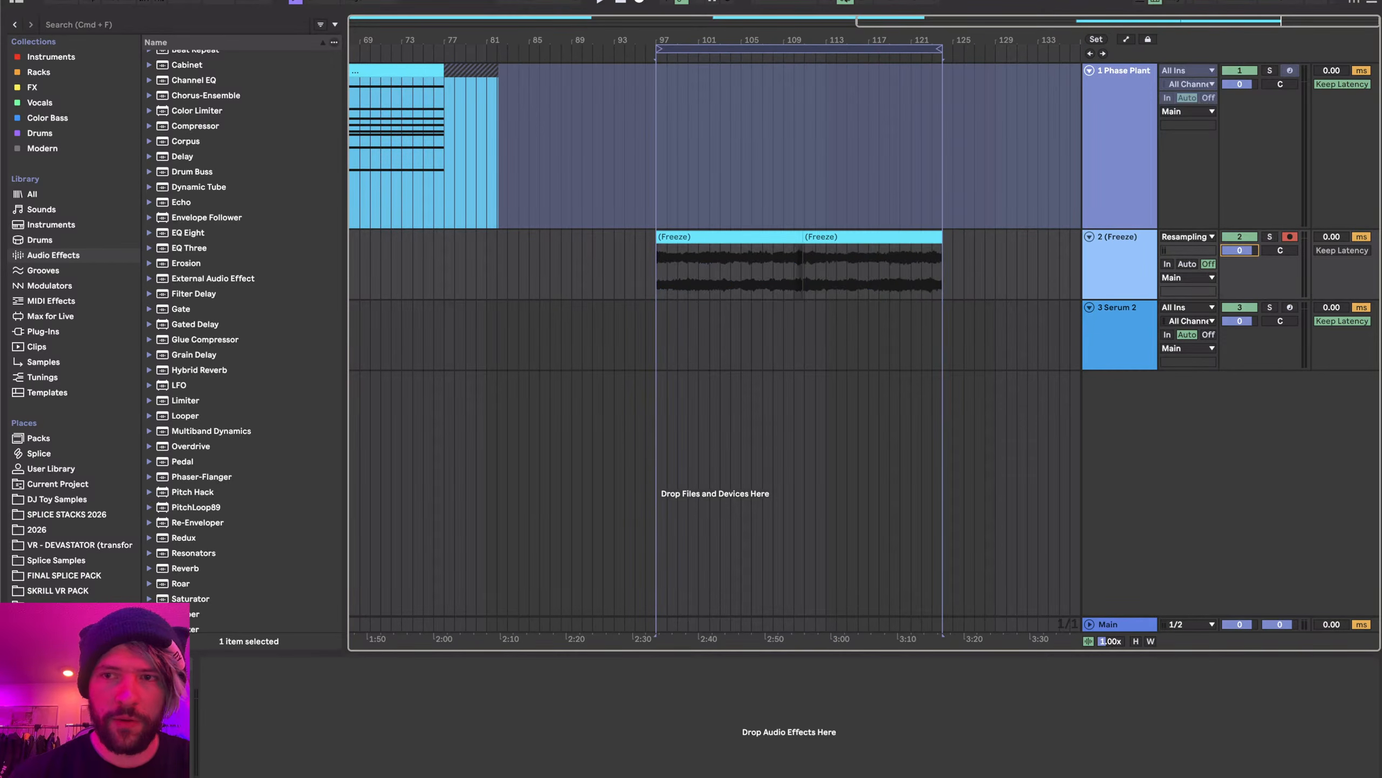
- Export the loop range from bar 97 to 124 as audio, choosing the Atmospheres 2 folder inside 2025 as destination
click(817, 48)
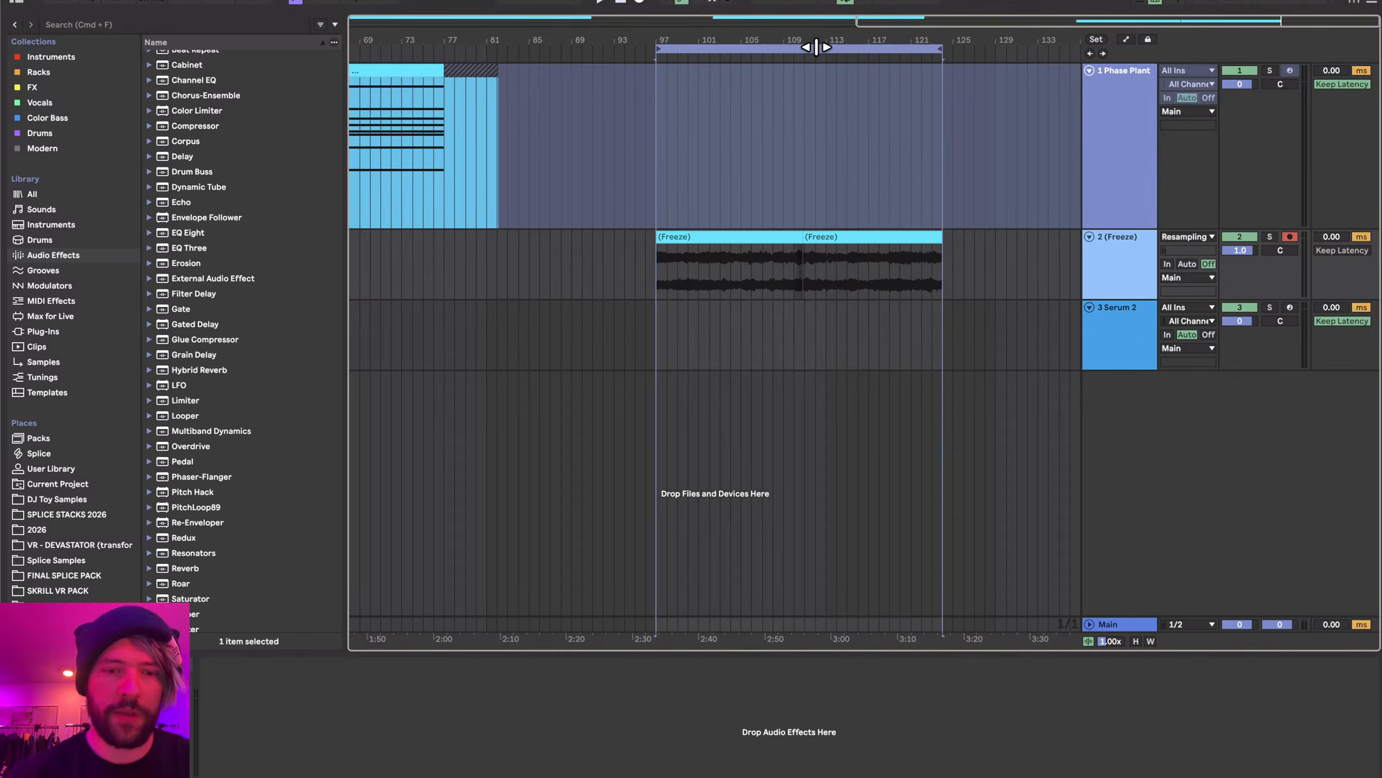
key(super+shift+r)
key(Return)
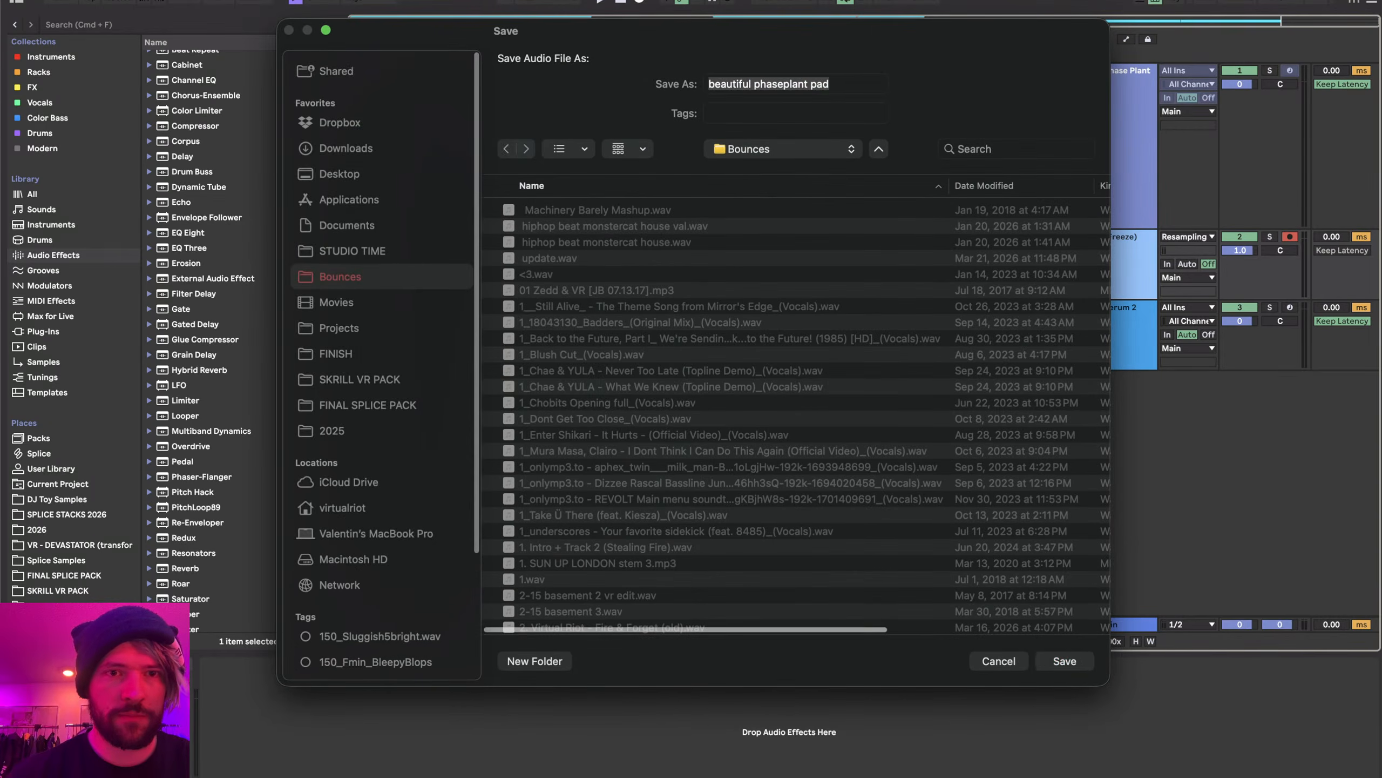
click(349, 251)
click(354, 432)
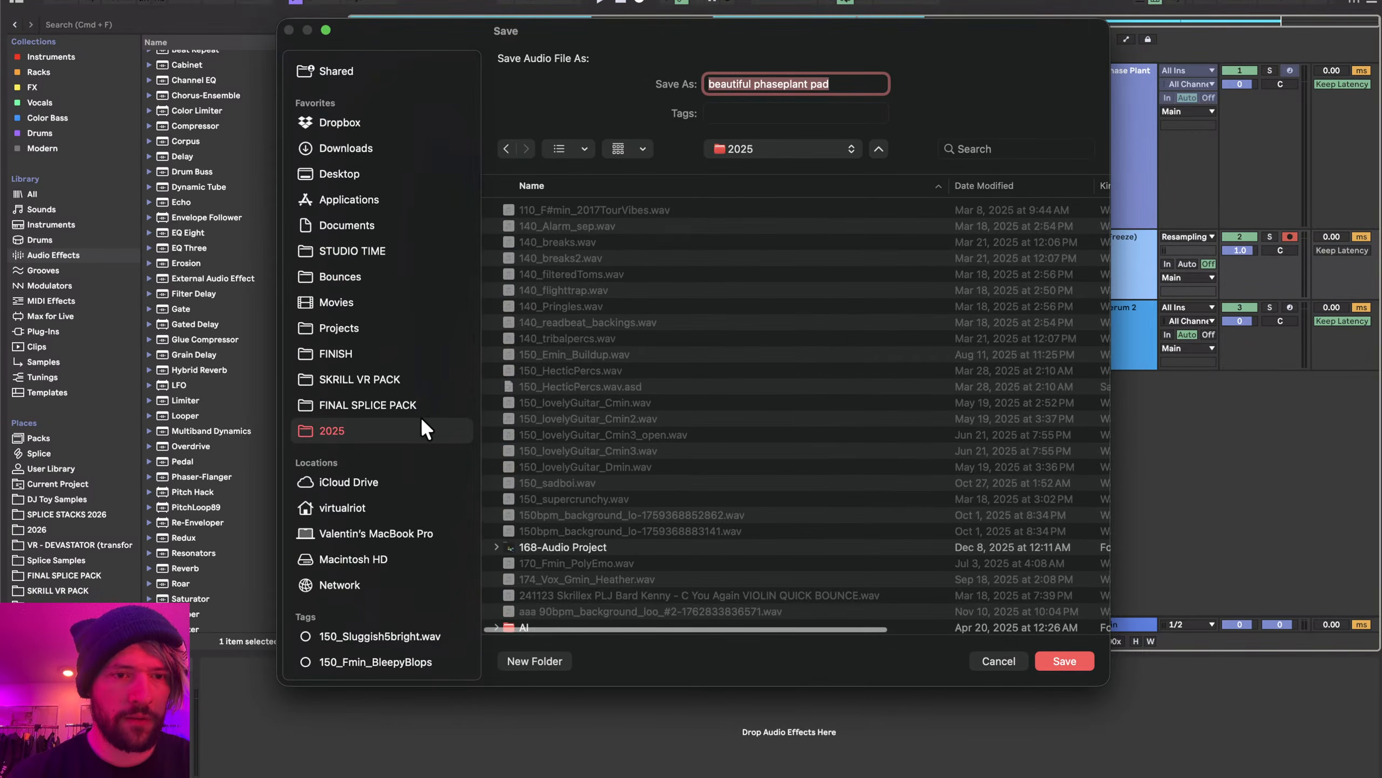
scroll(792, 391, down, 10)
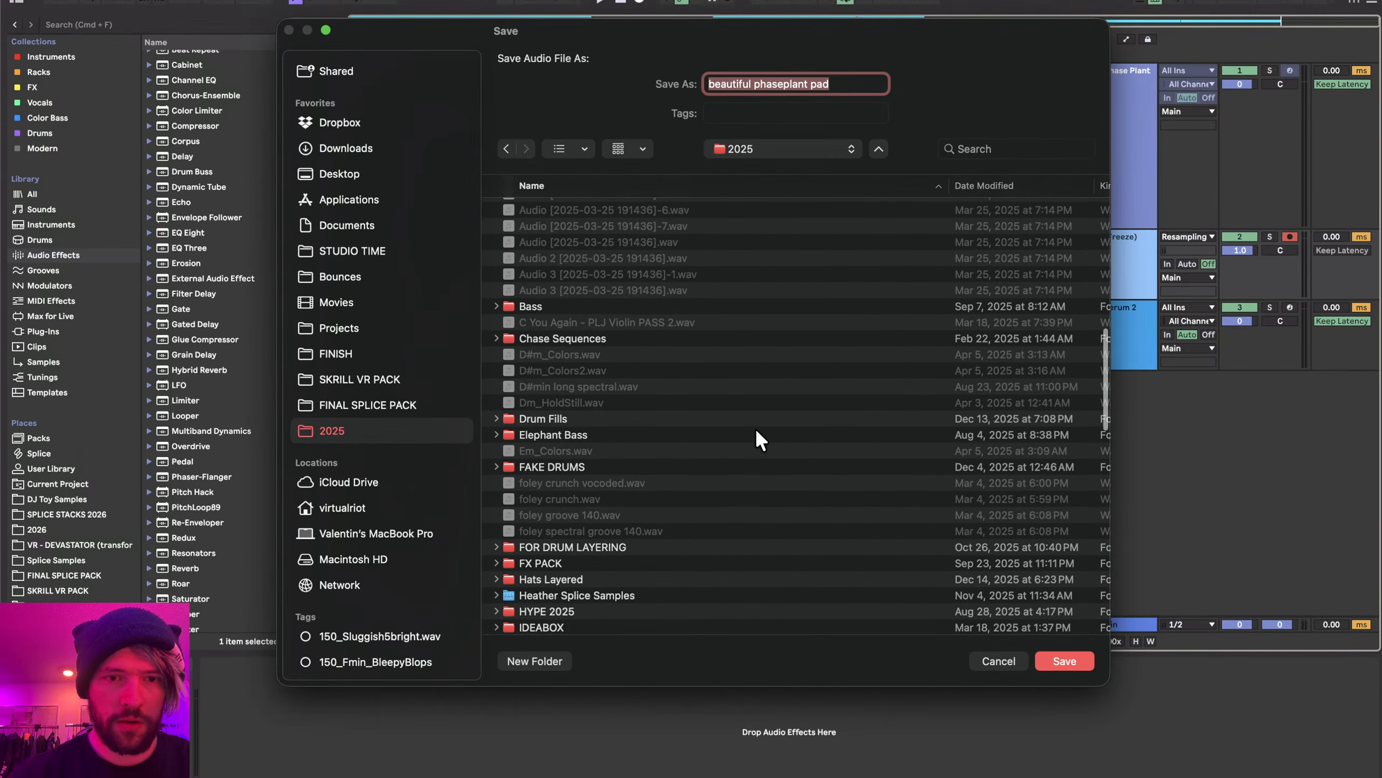
double_click(576, 290)
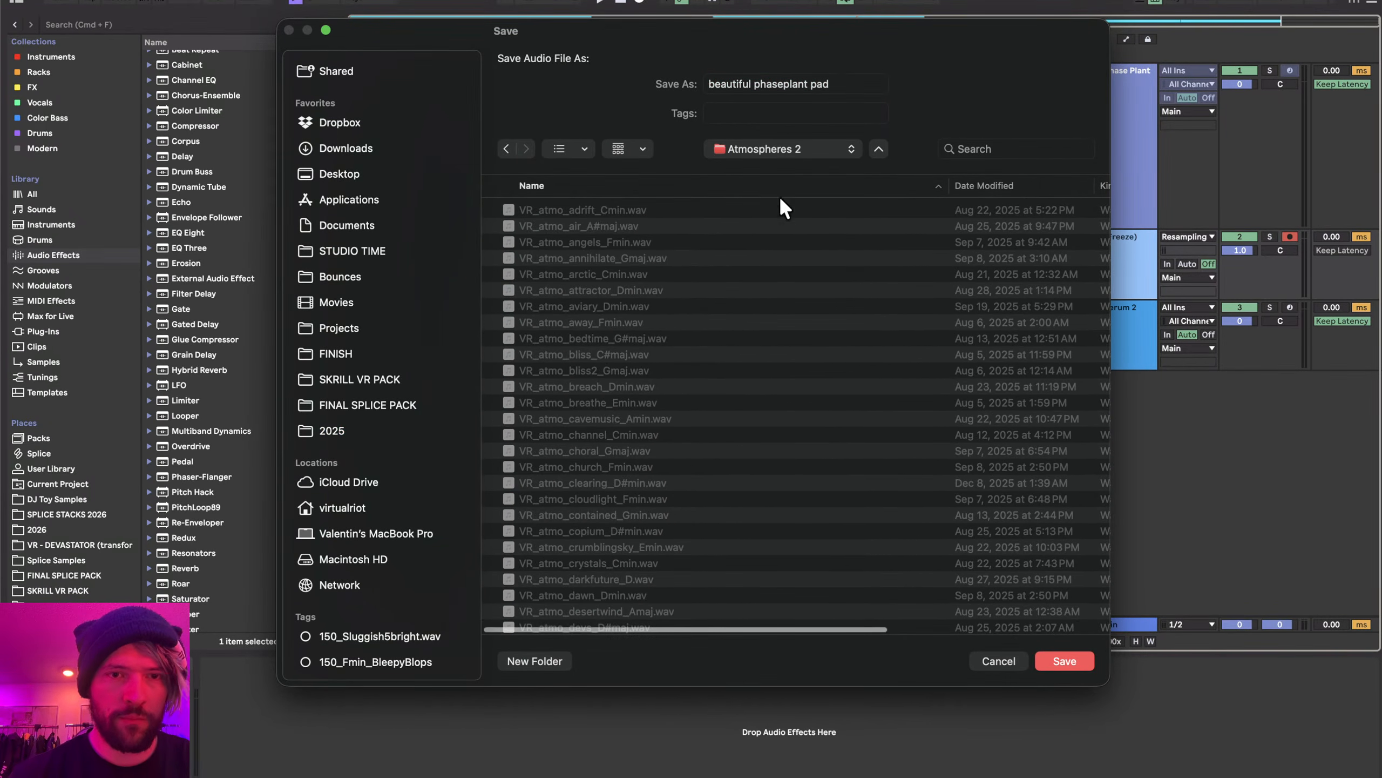
- Name the exported audio file VR_atmo_stream_Gmaj, based on the existing adrift sample's name, and save it
click(570, 211)
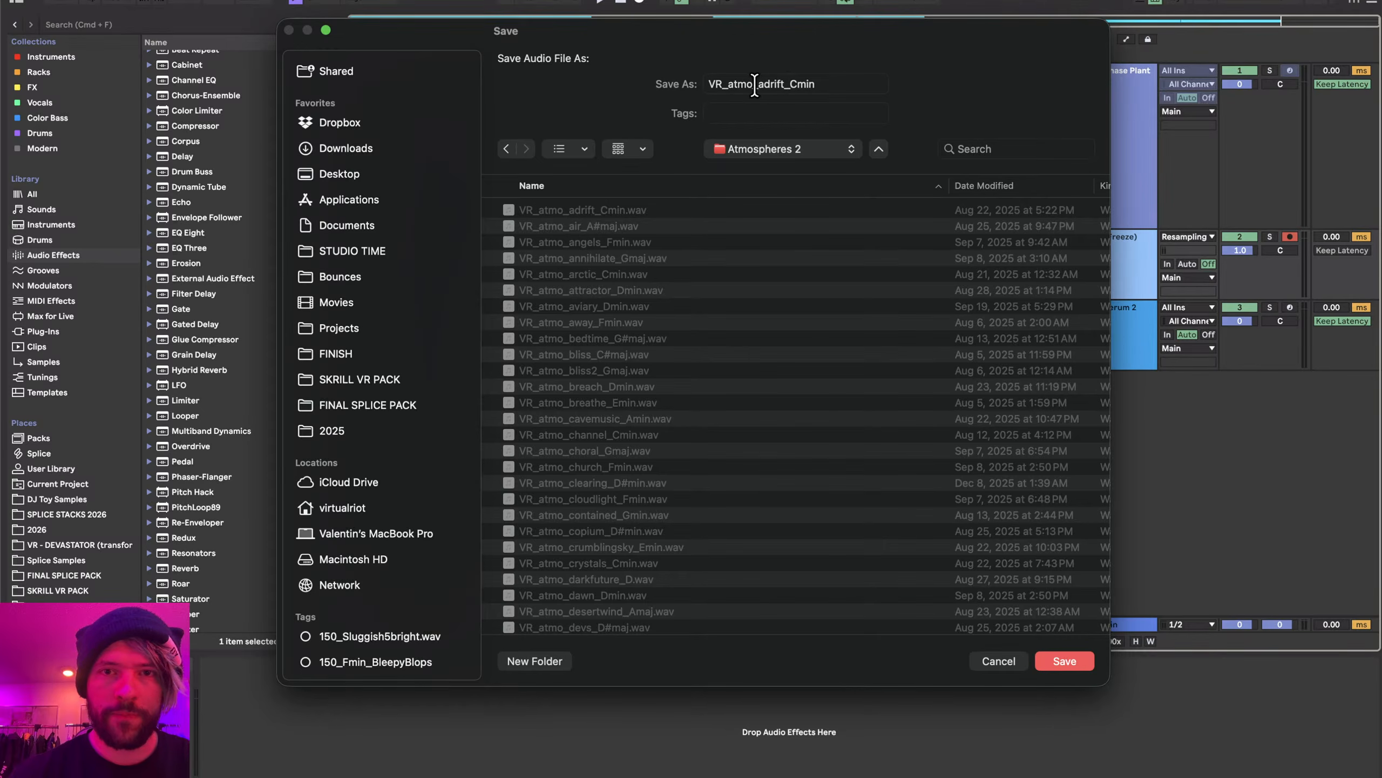
drag(754, 86, 954, 84)
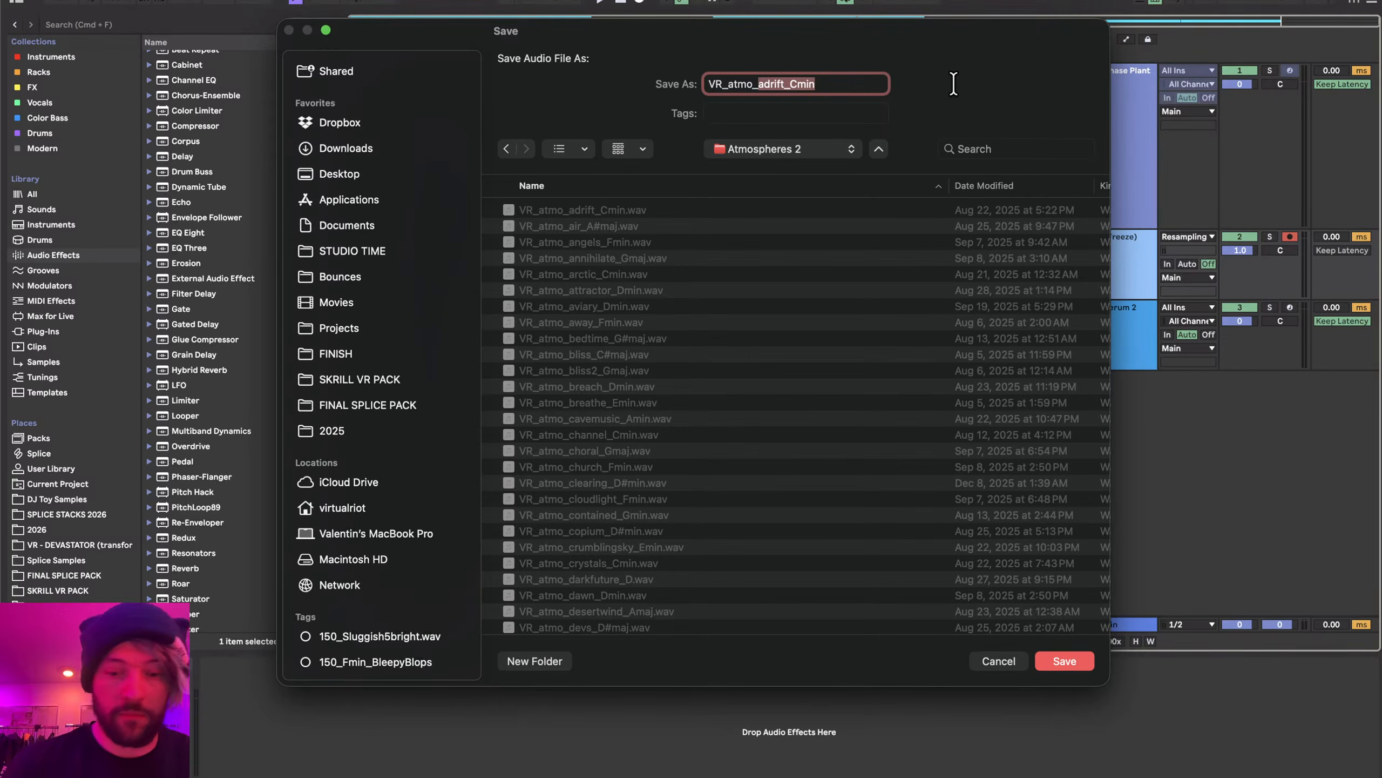
text(stream)
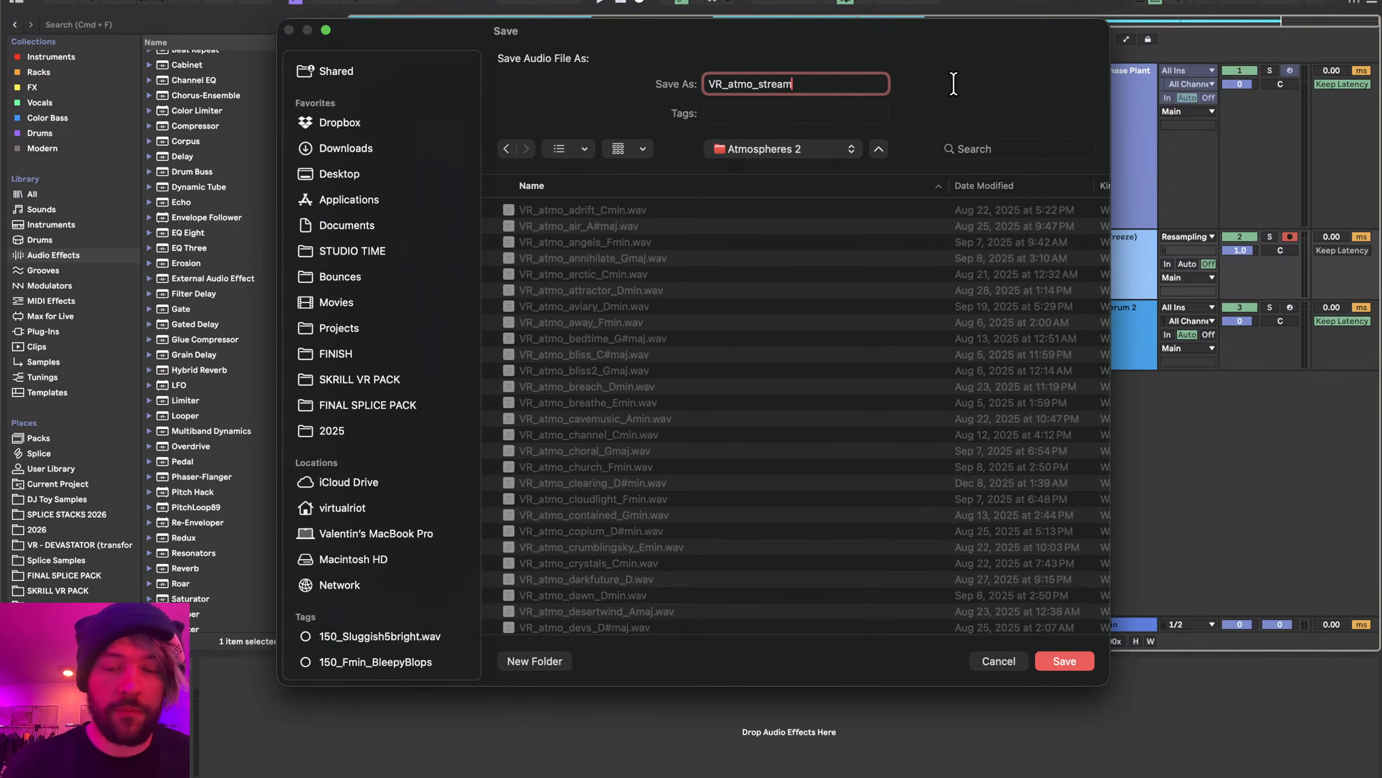
text(_)
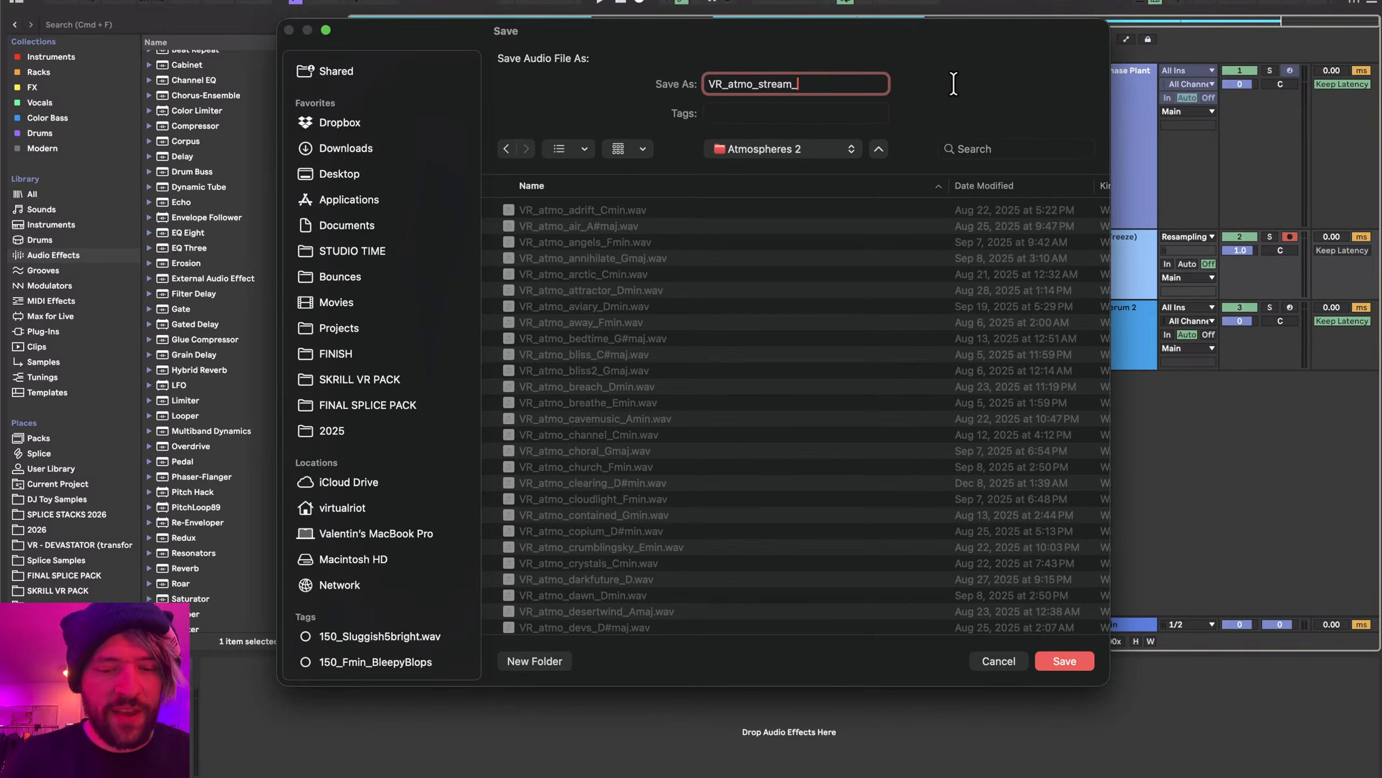
text(Gmaj)
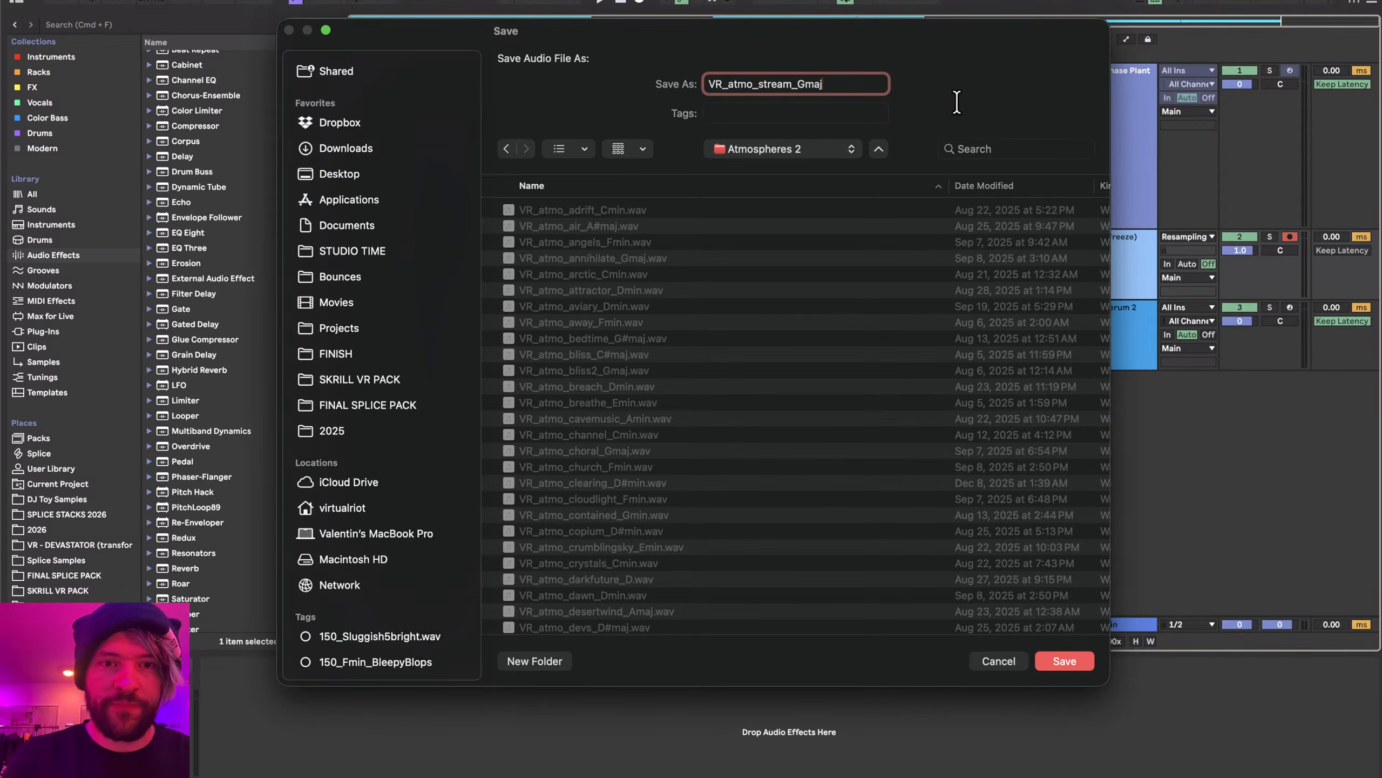
key(Return)
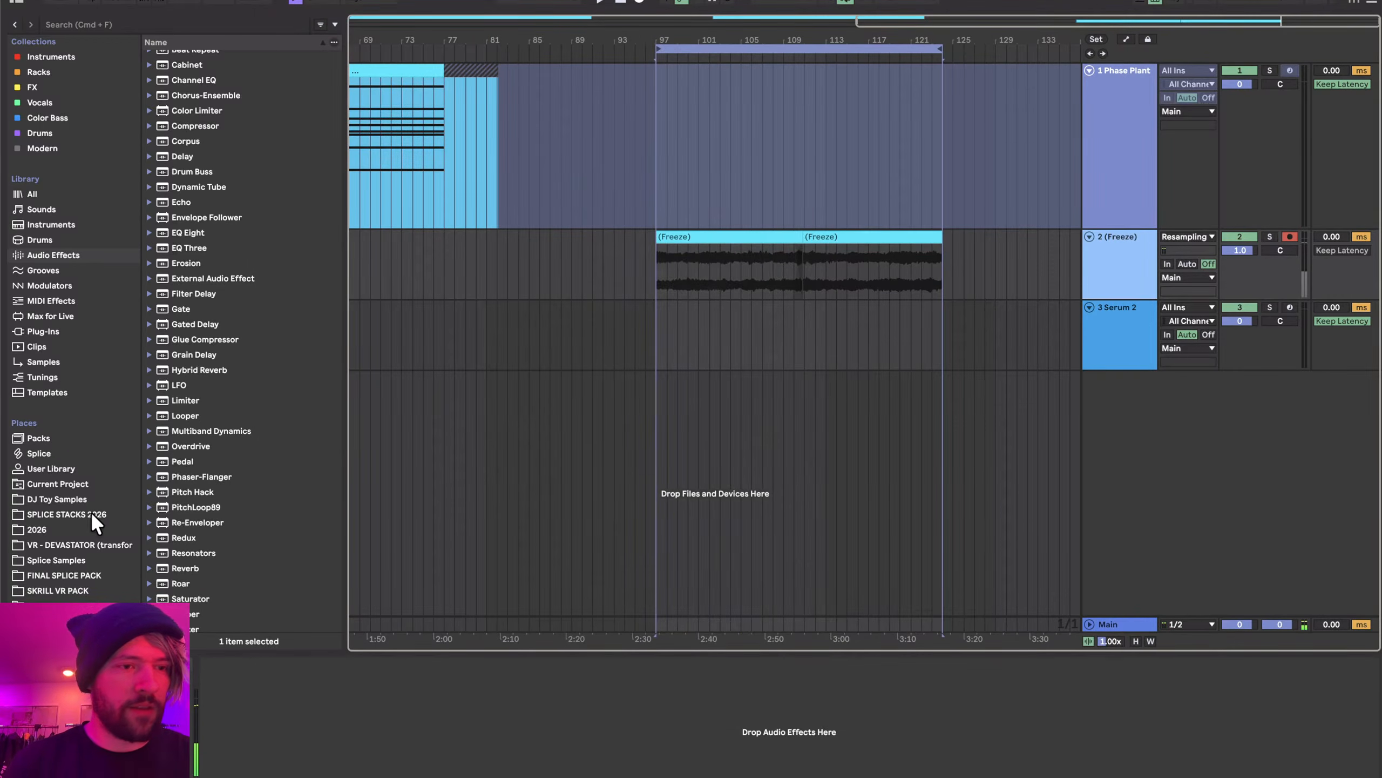
- Locate the Atmospheres 2 folder in the 2025 place, show it in Finder and preview its size and item count
scroll(71, 327, down, 3)
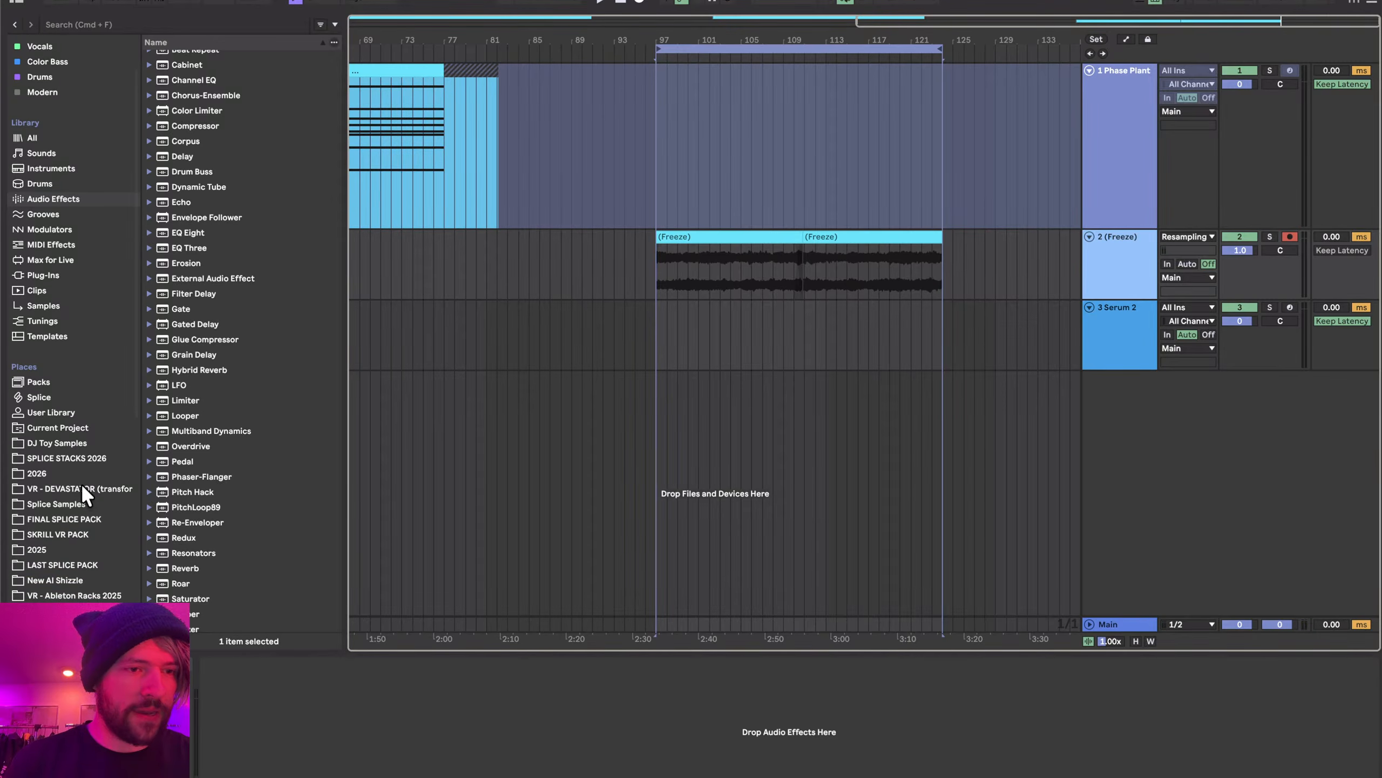
click(45, 472)
scroll(231, 222, up, 2)
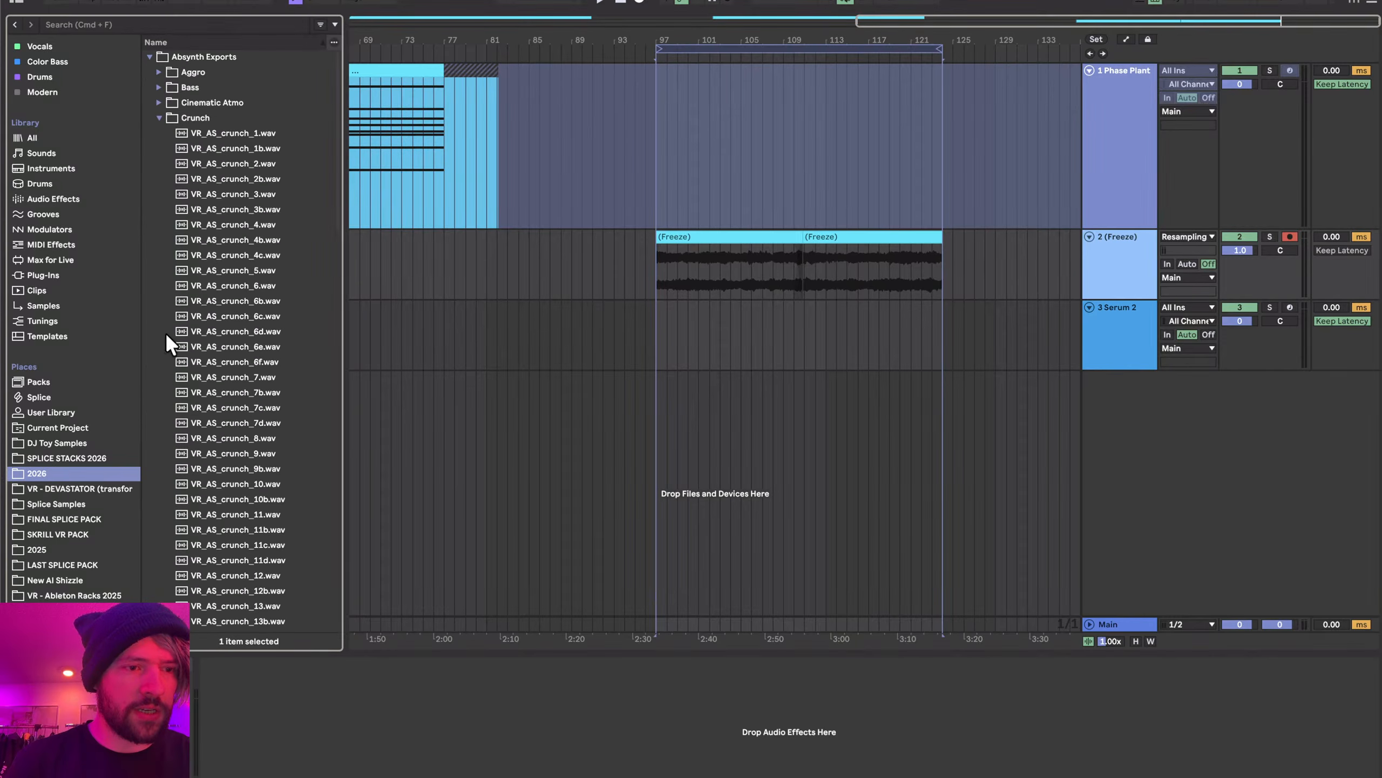
click(35, 549)
click(195, 104)
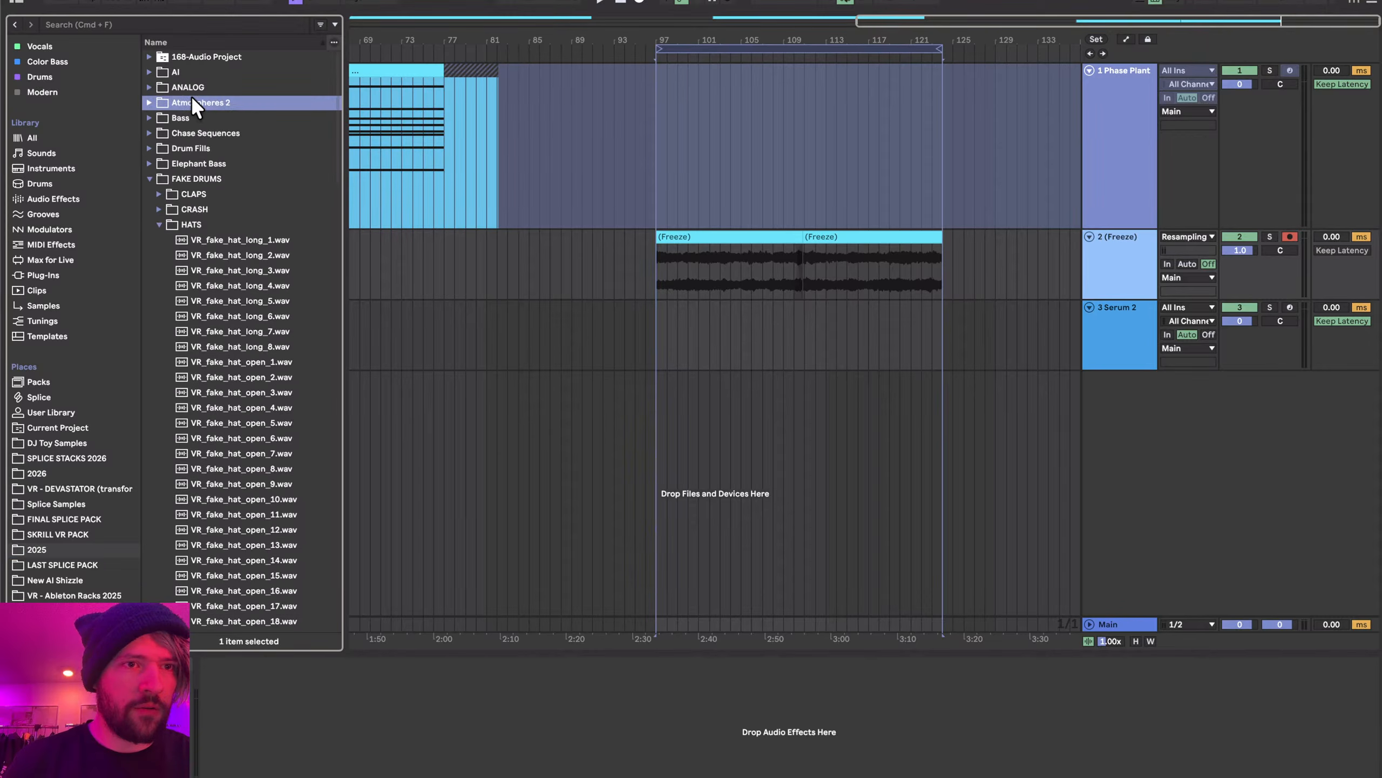
right_click(195, 105)
click(238, 157)
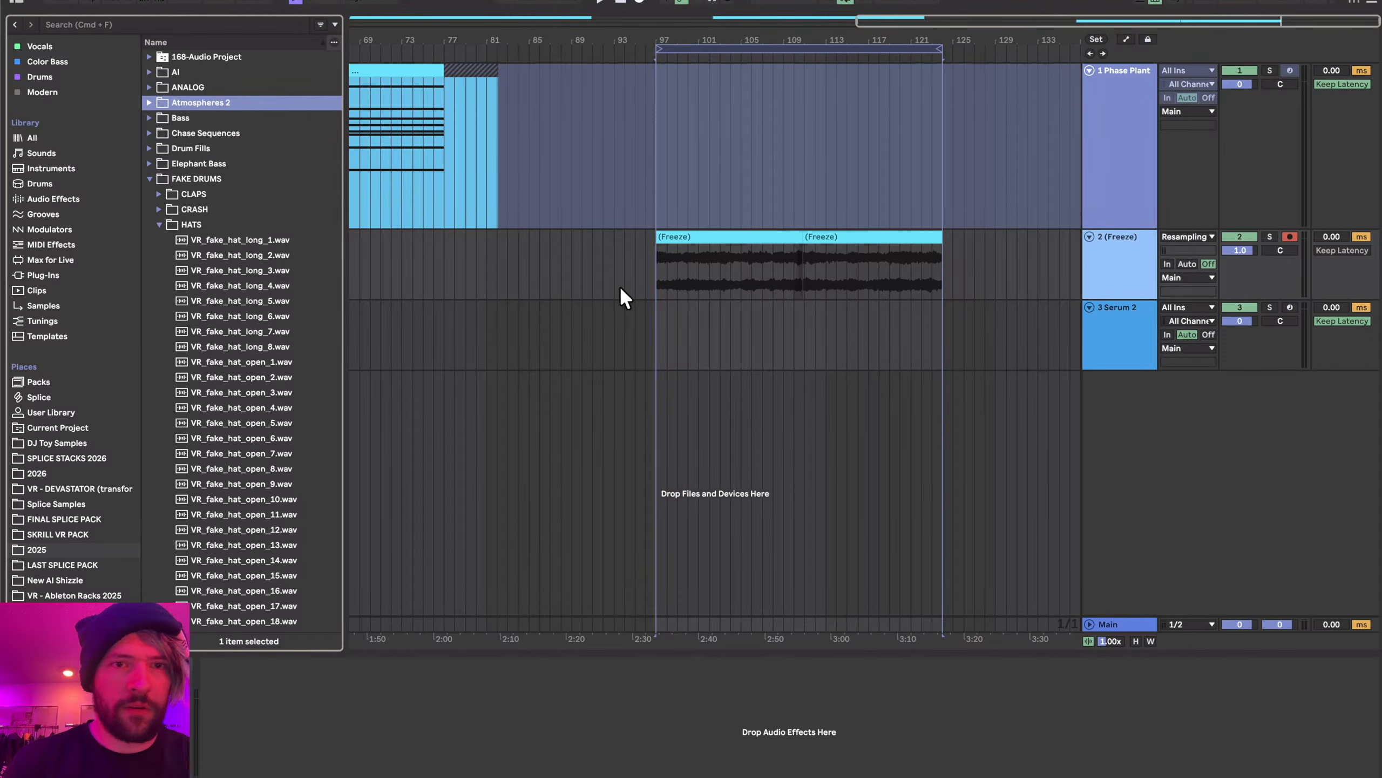
key(space)
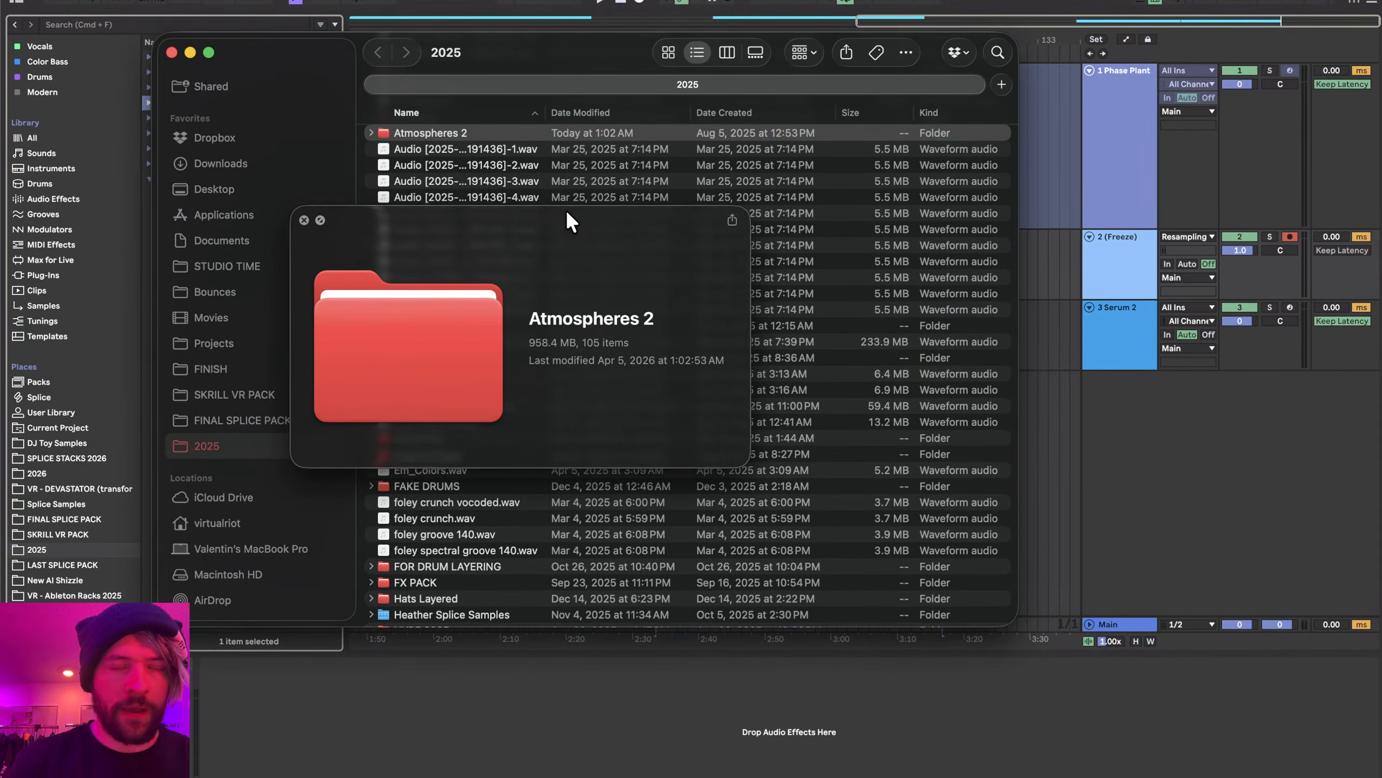
key(space)
key(super+w)
- Expand the Atmospheres 2 folder, widen the browser and look through the list of atmosphere samples
key(Right)
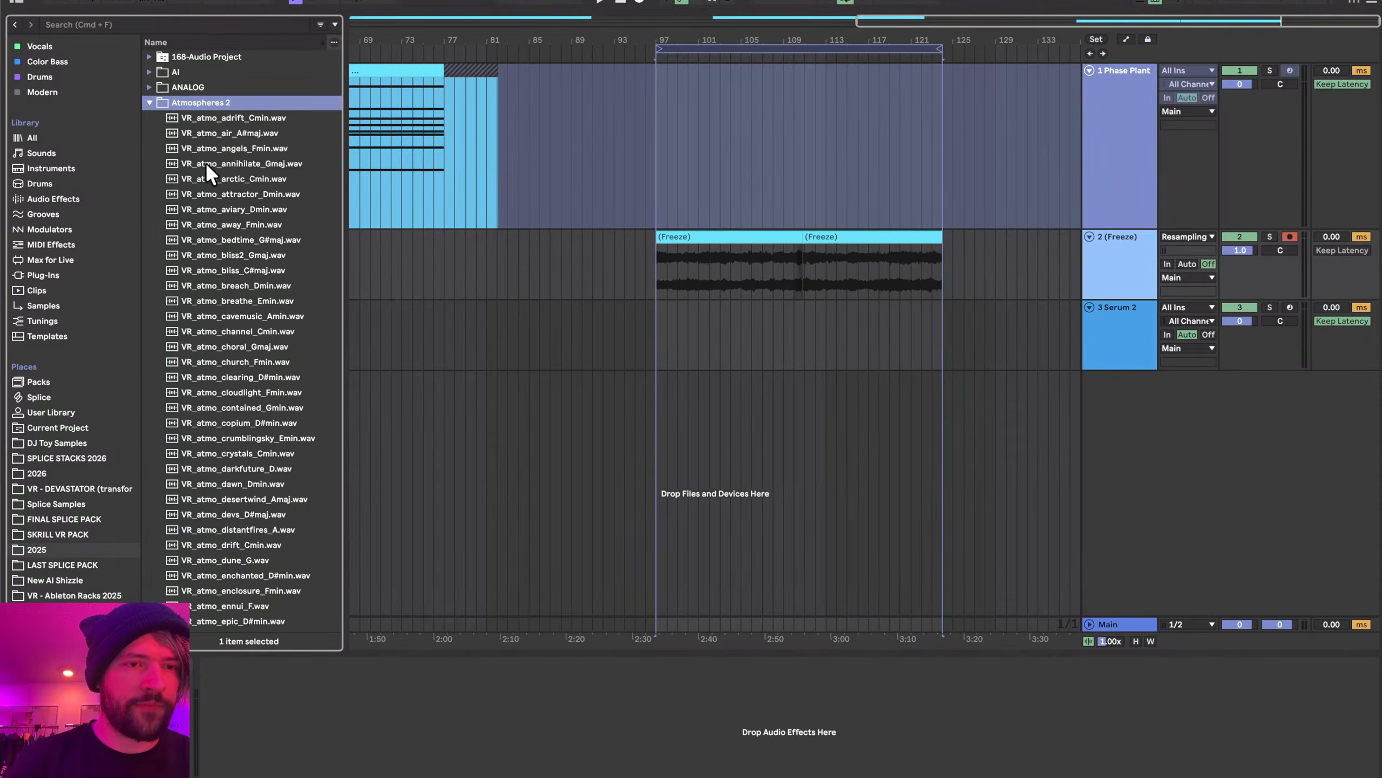
scroll(175, 376, down, 20)
scroll(175, 376, up, 12)
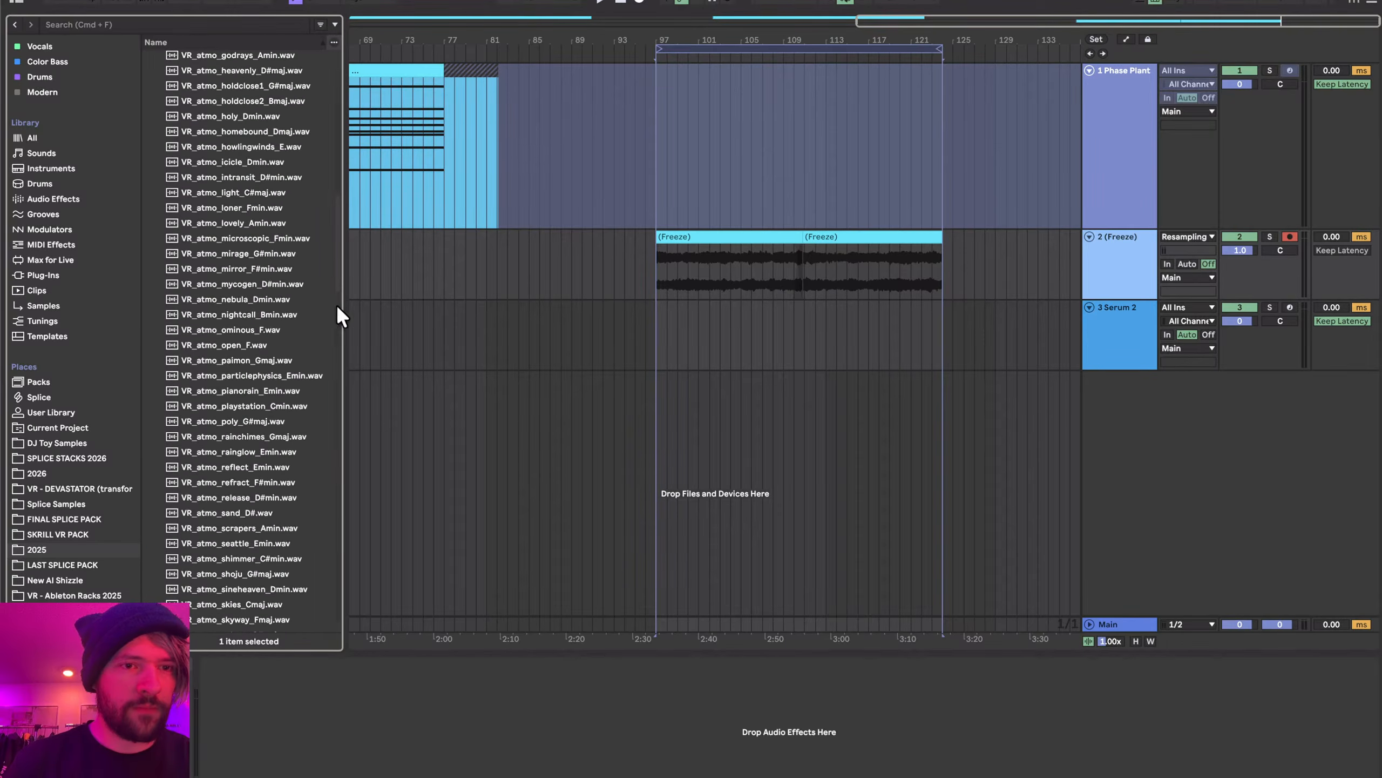
drag(338, 308, 405, 303)
scroll(289, 322, down, 10)
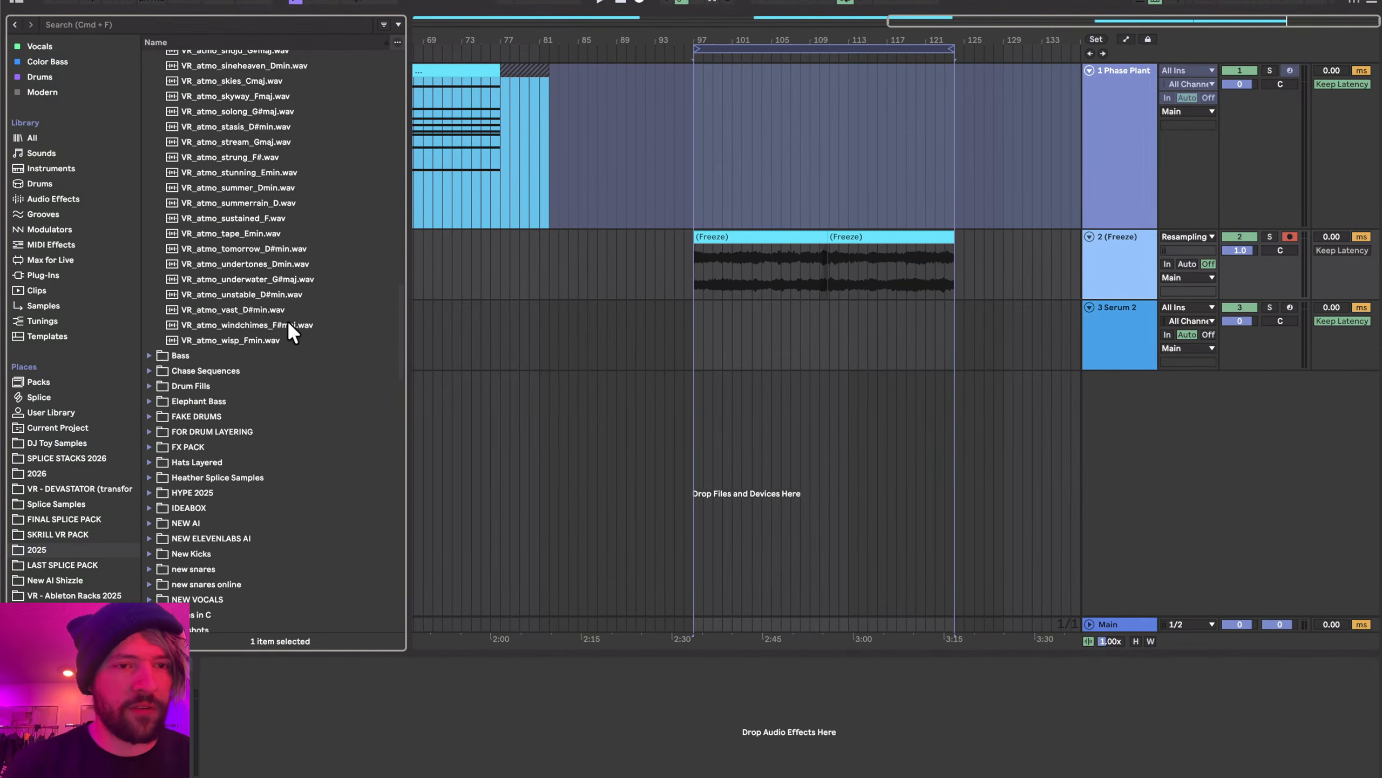
scroll(289, 325, up, 6)
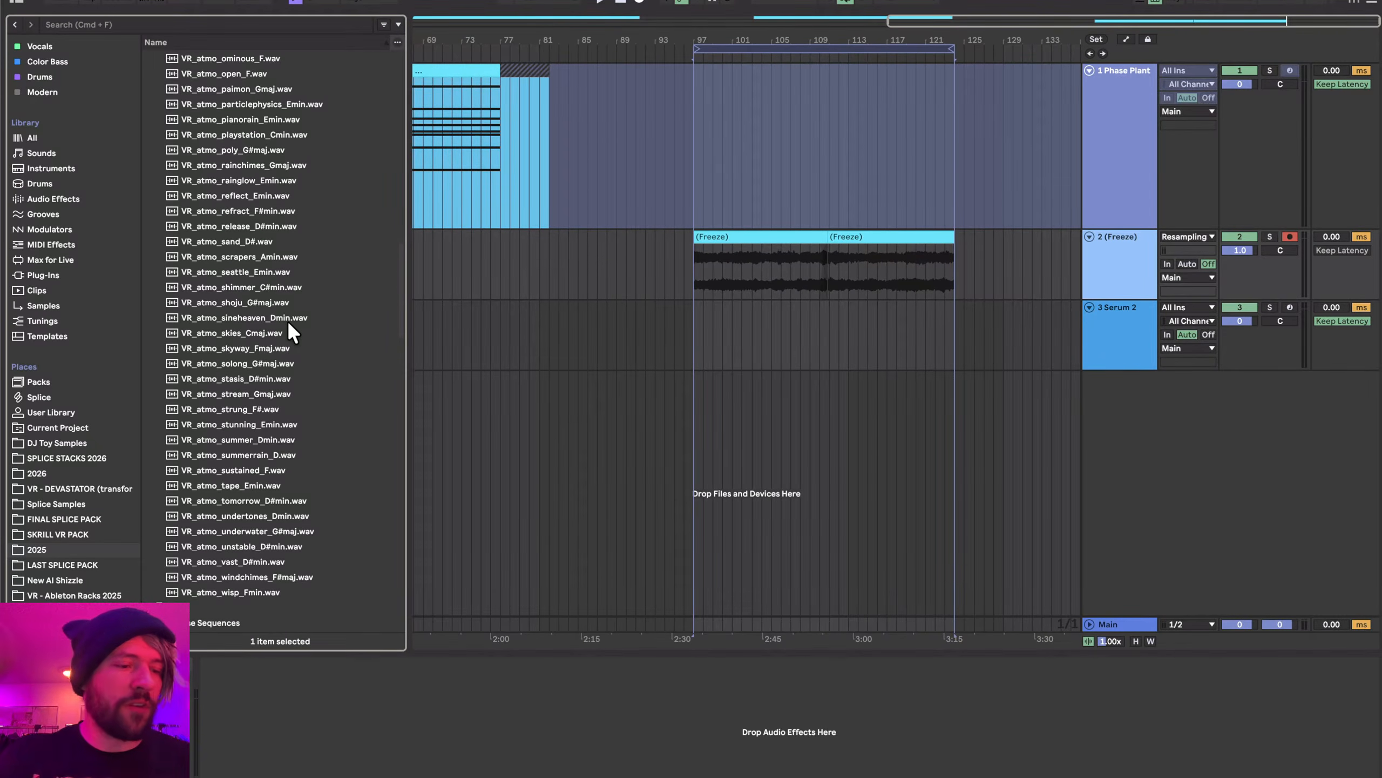
scroll(289, 324, up, 1)
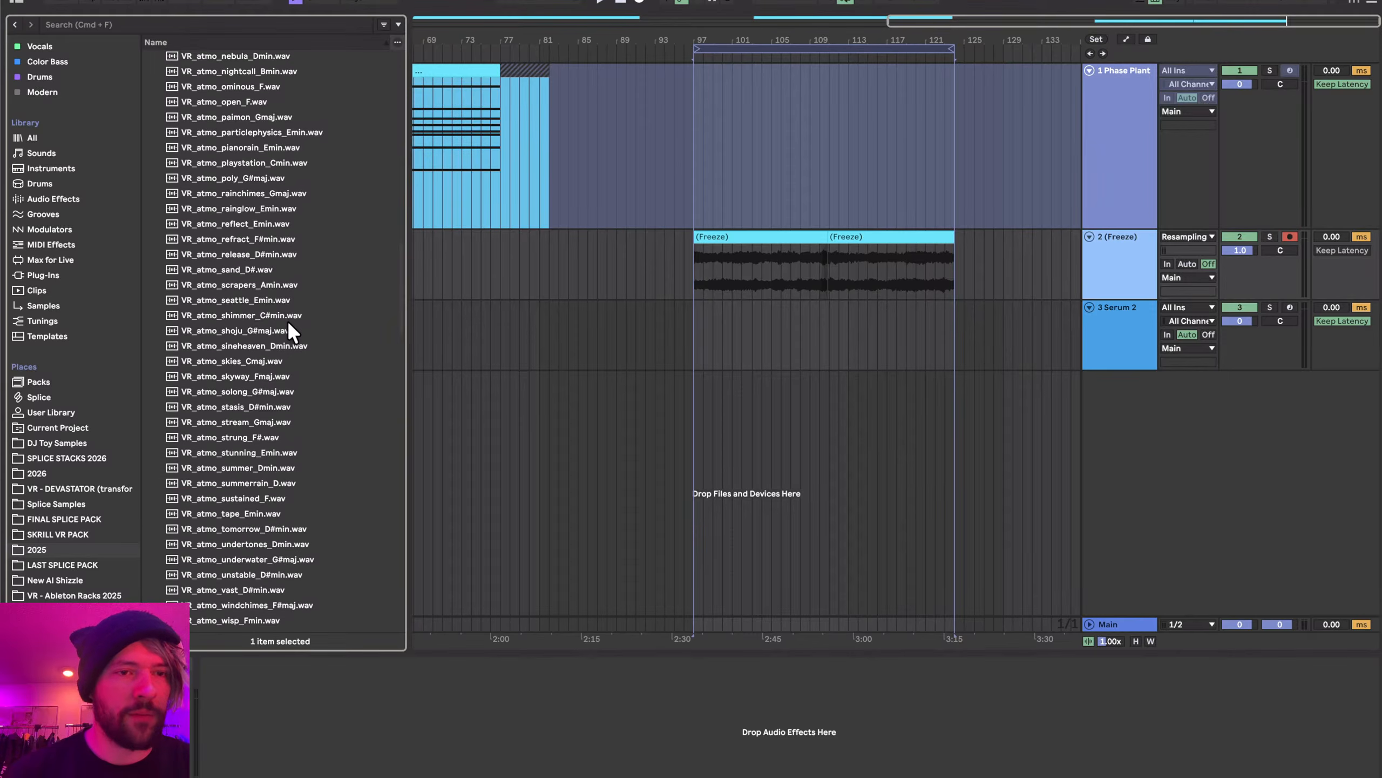
scroll(288, 323, up, 3)
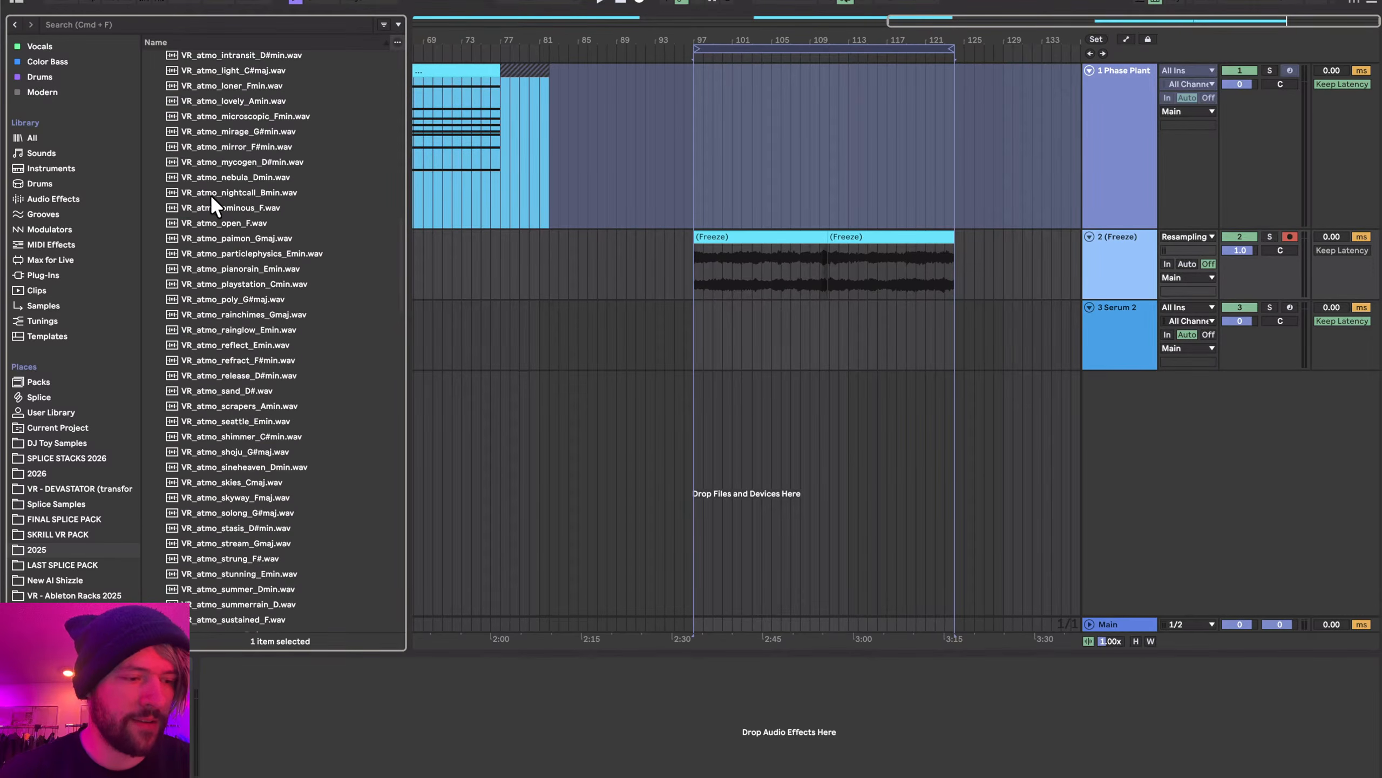
- Audition the samples VR_atmo_particlephysics_Emin.wav and VR_atmo_sineheaven_Dmin.wav
click(254, 253)
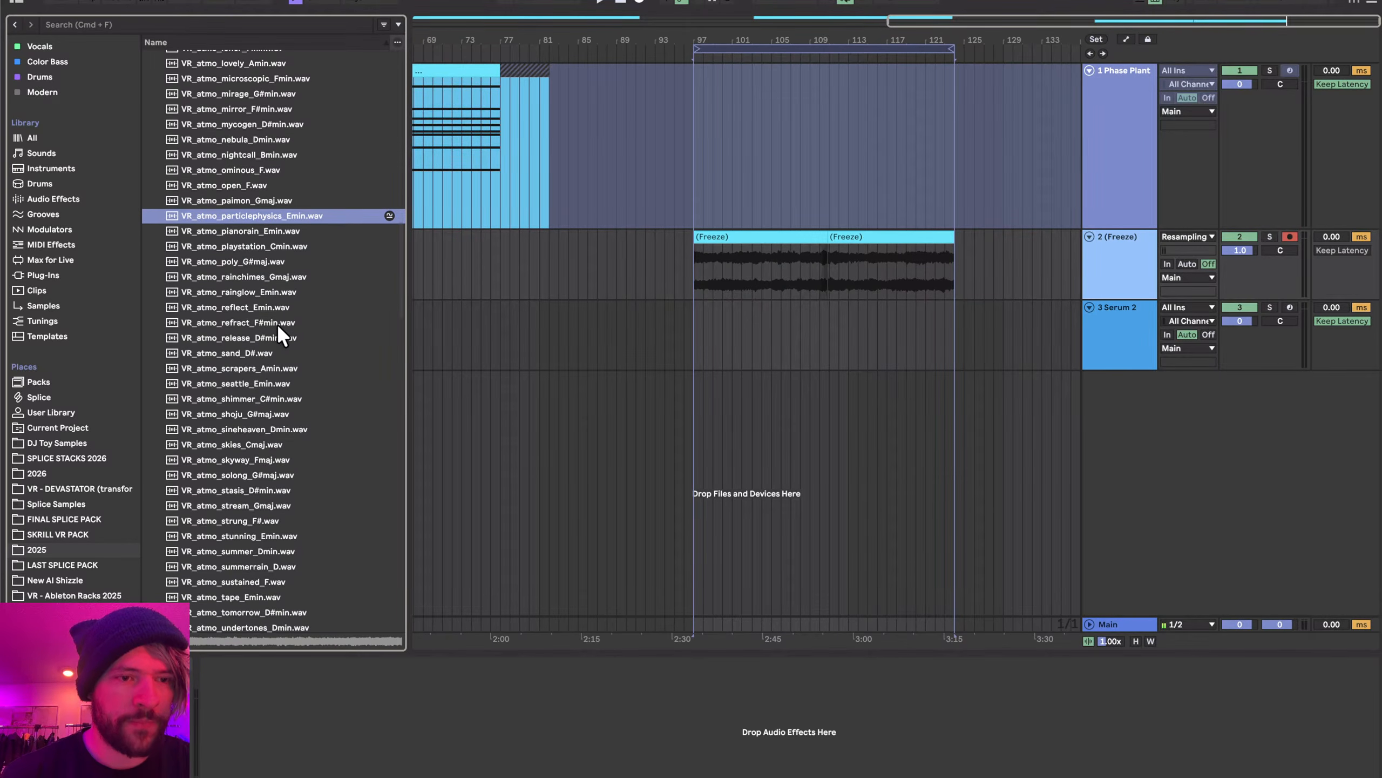
scroll(283, 381, down, 2)
click(248, 383)
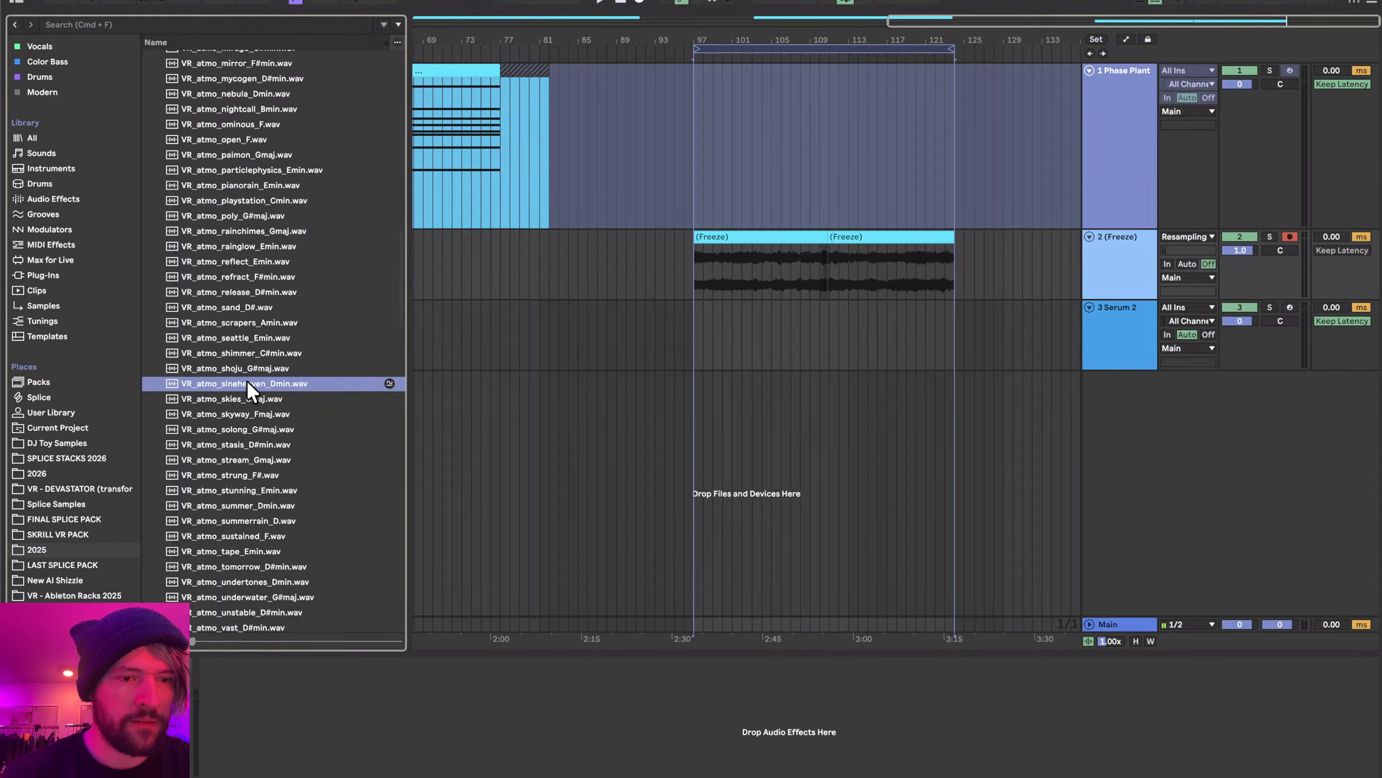
- Audition the samples VR_atmo_undertones_Dmin.wav and VR_atmo_windchimes_F#maj.wav in the Atmospheres 2 folder
scroll(257, 403, down, 1)
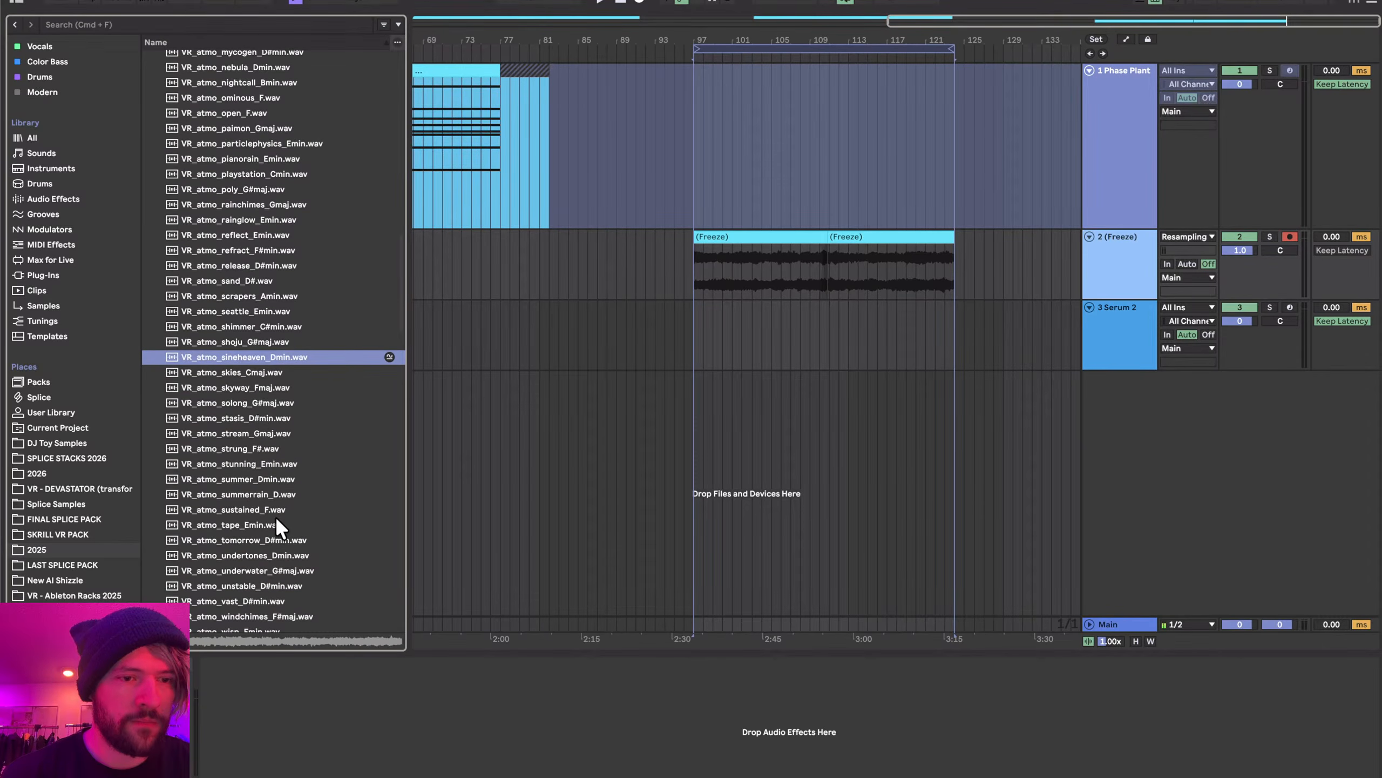
click(248, 555)
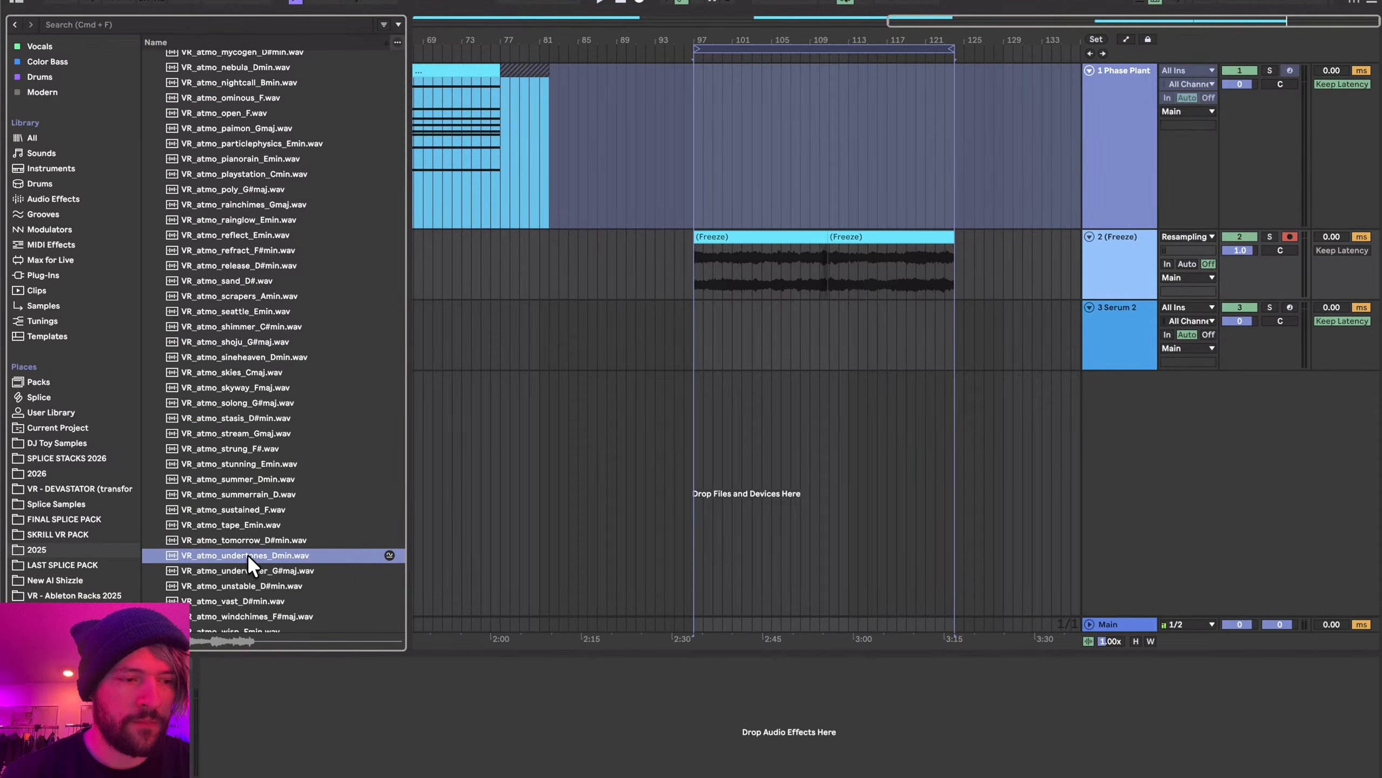
scroll(247, 555, down, 1)
scroll(248, 553, up, 1)
scroll(247, 554, down, 1)
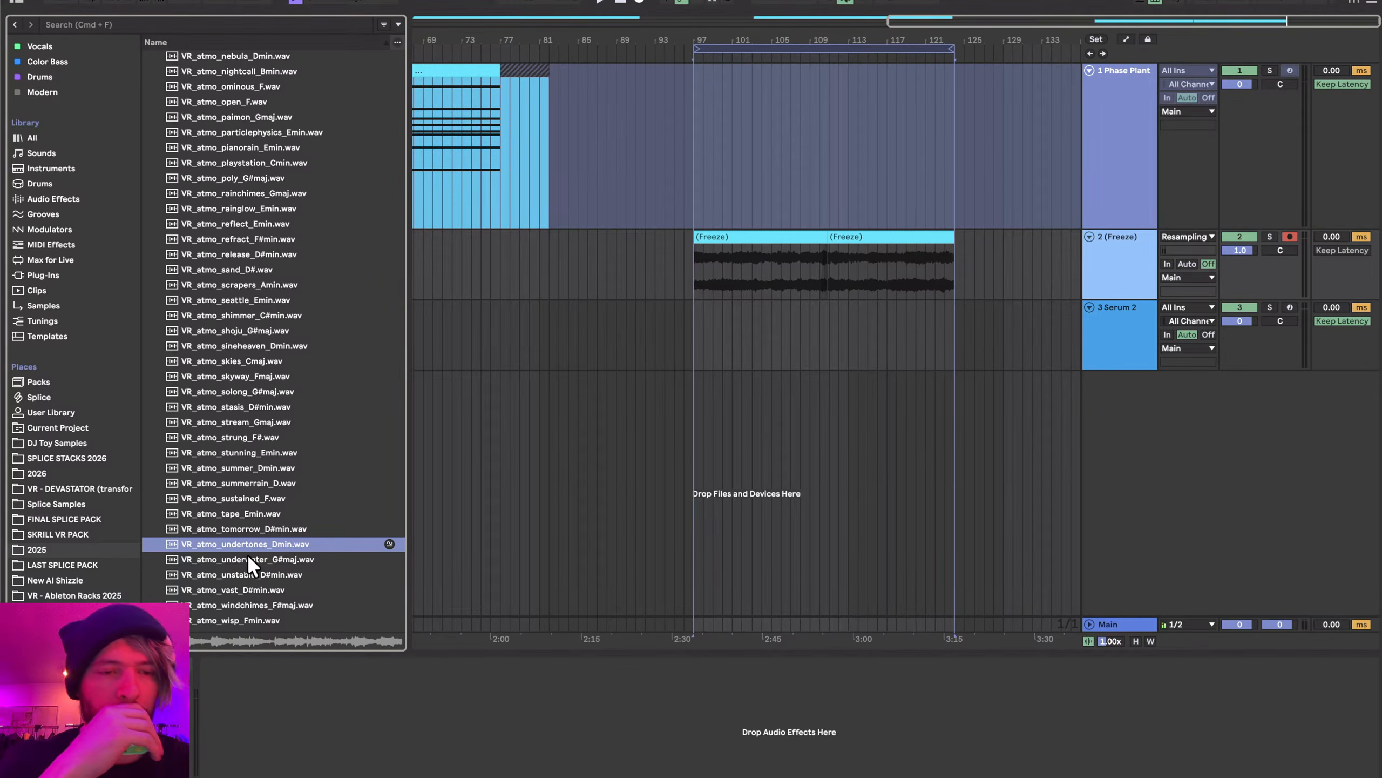
click(238, 605)
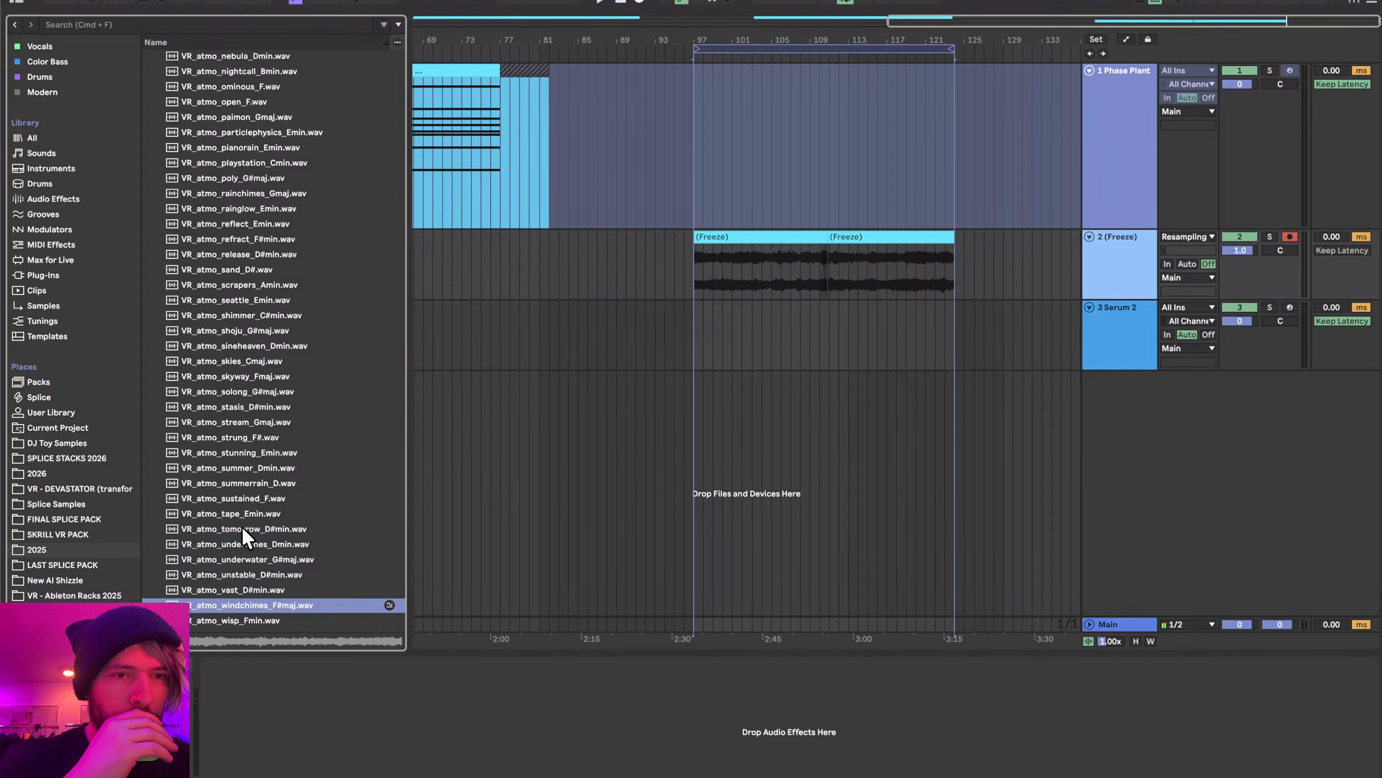
- Audition the samples VR_atmo_mycogen_D#min.wav and VR_atmo_heavenly_D#maj.wav
scroll(242, 525, up, 5)
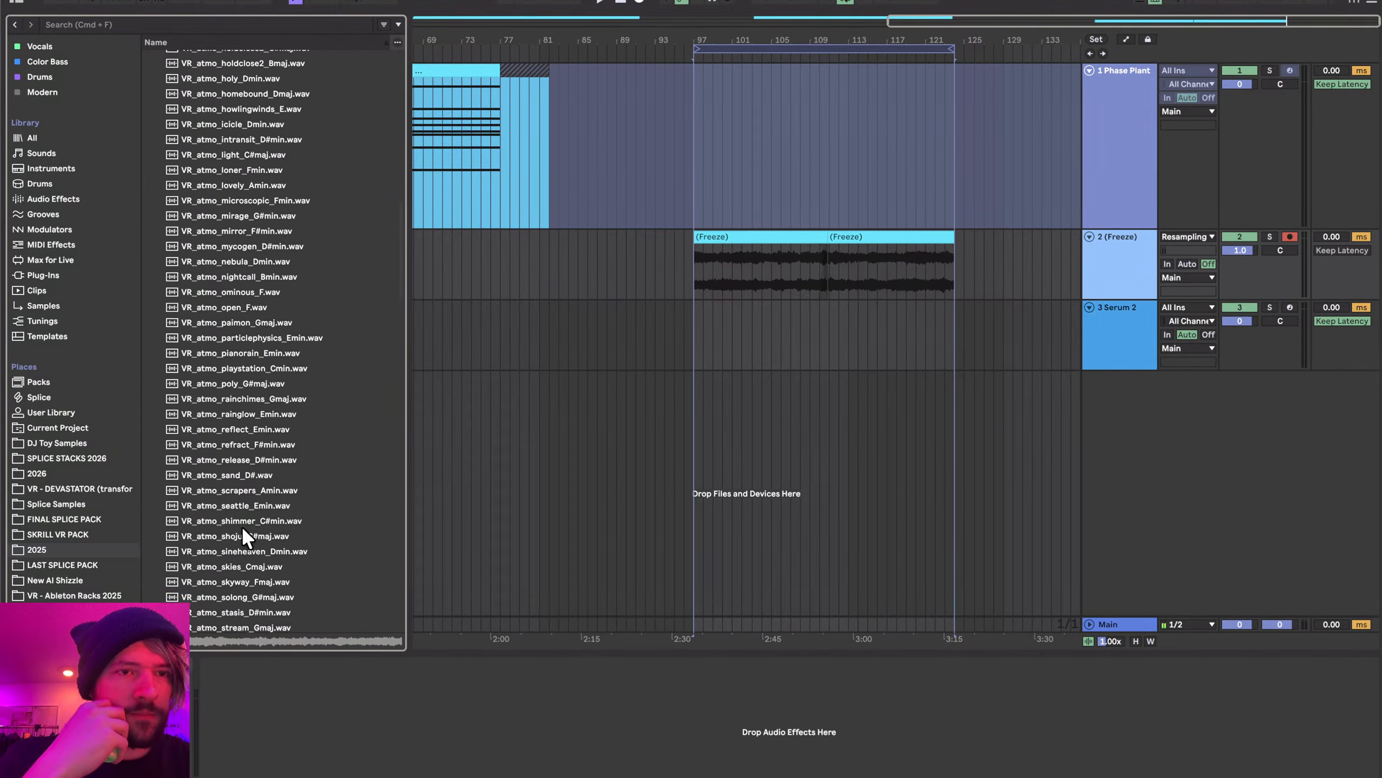
click(210, 252)
scroll(207, 252, up, 3)
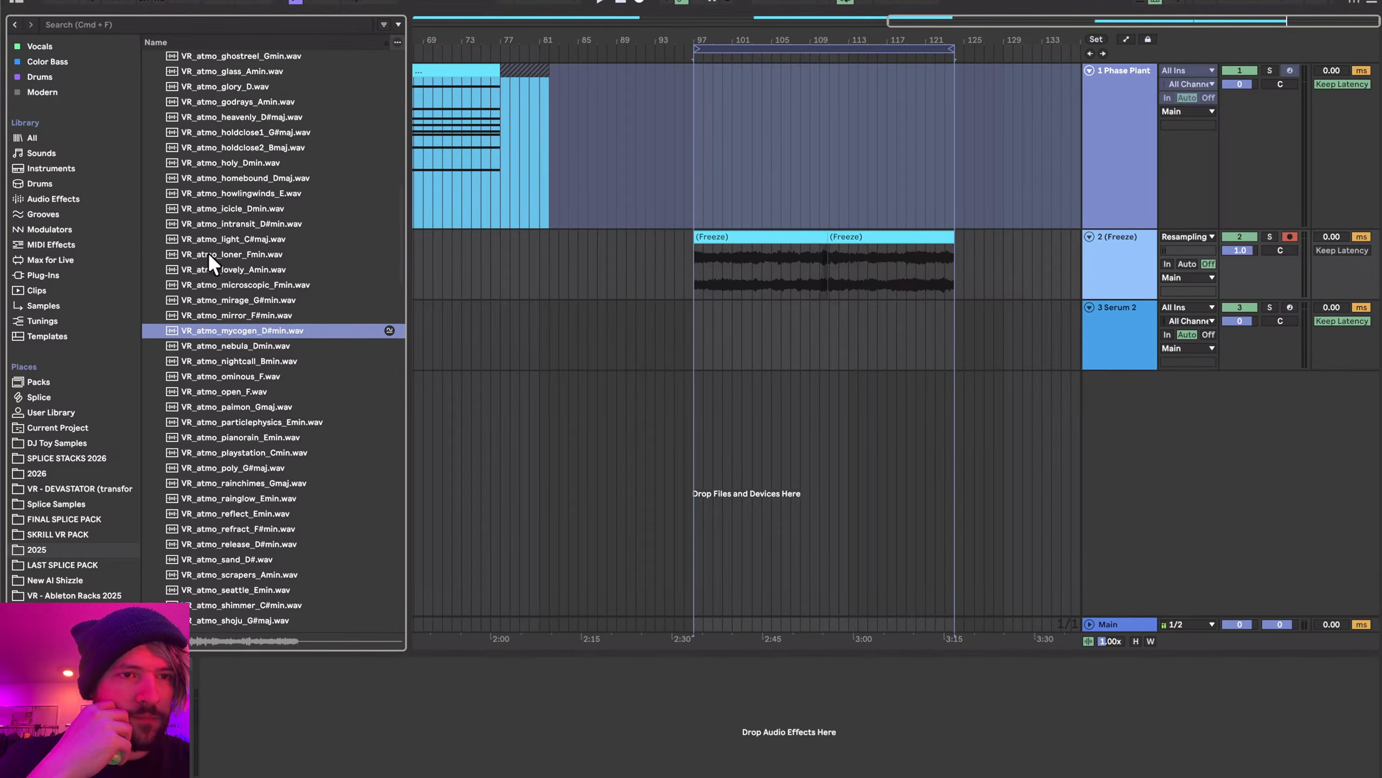
scroll(233, 262, up, 2)
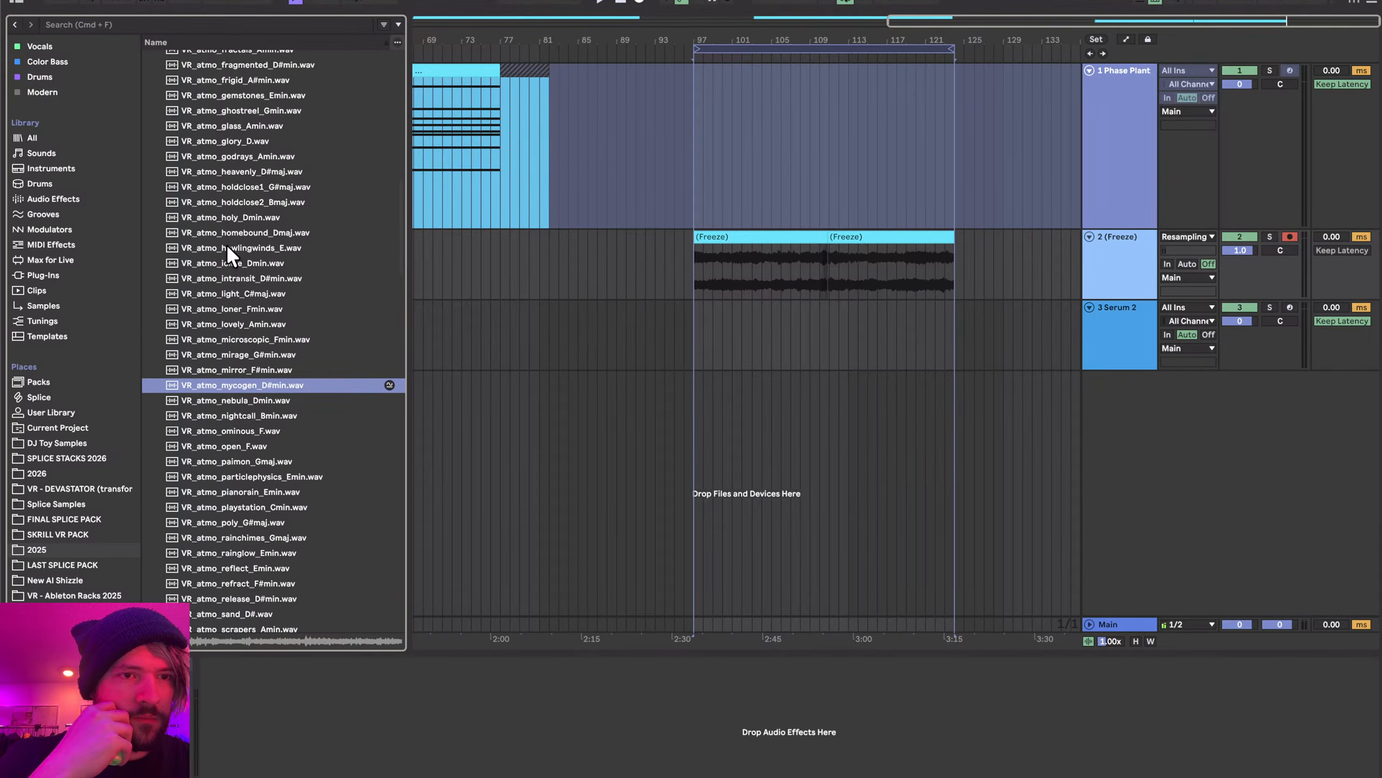
scroll(217, 188, up, 1)
click(218, 205)
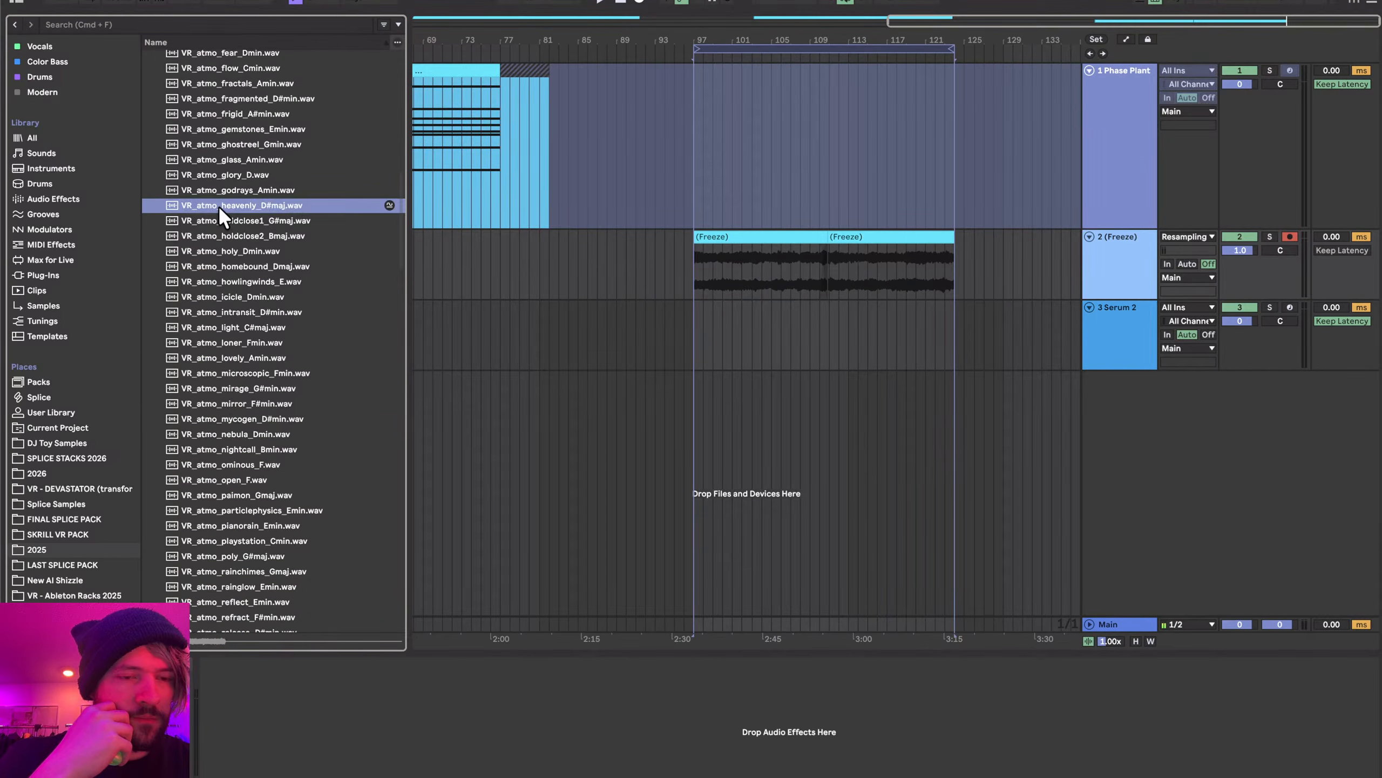
- Audition the samples VR_atmo_godrays_Amin.wav and VR_atmo_fanfares_F#maj.wav
scroll(244, 244, up, 3)
click(237, 264)
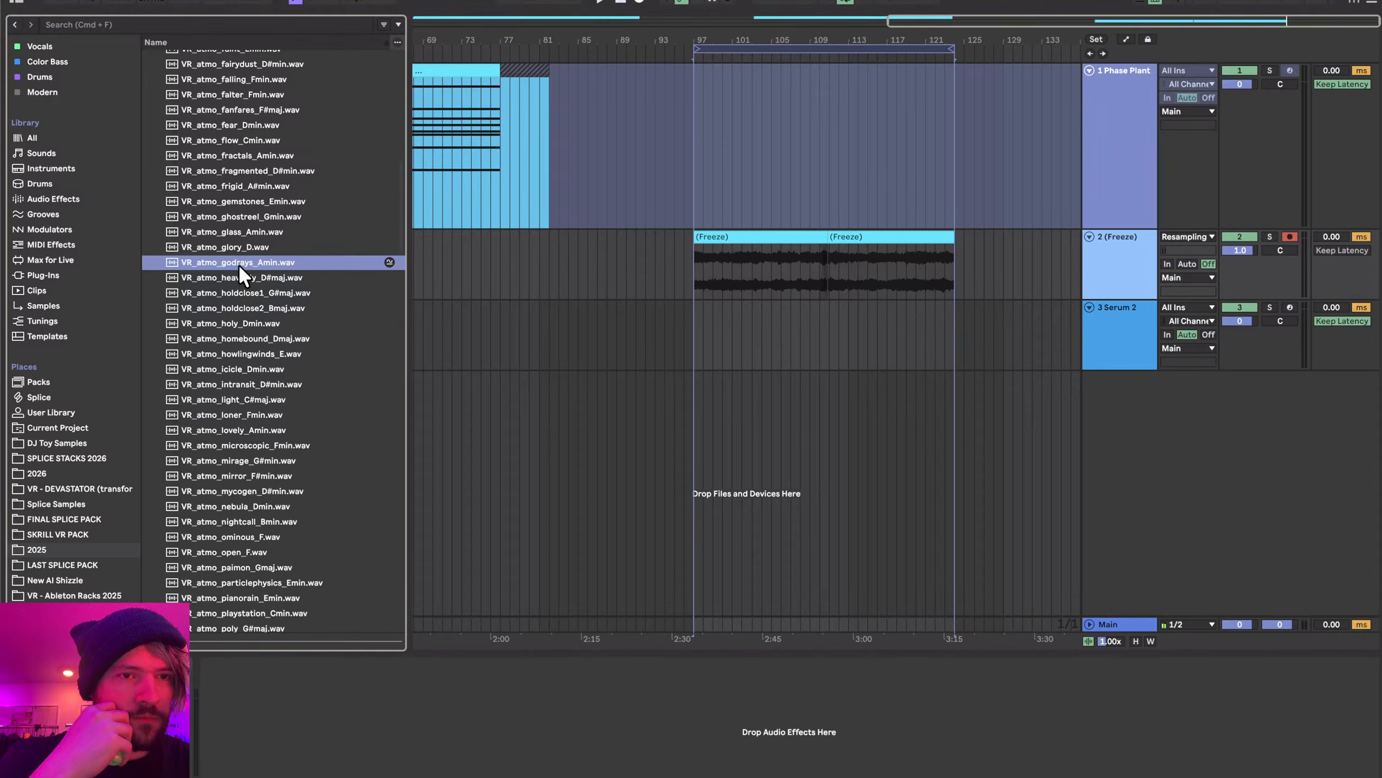
scroll(238, 263, up, 4)
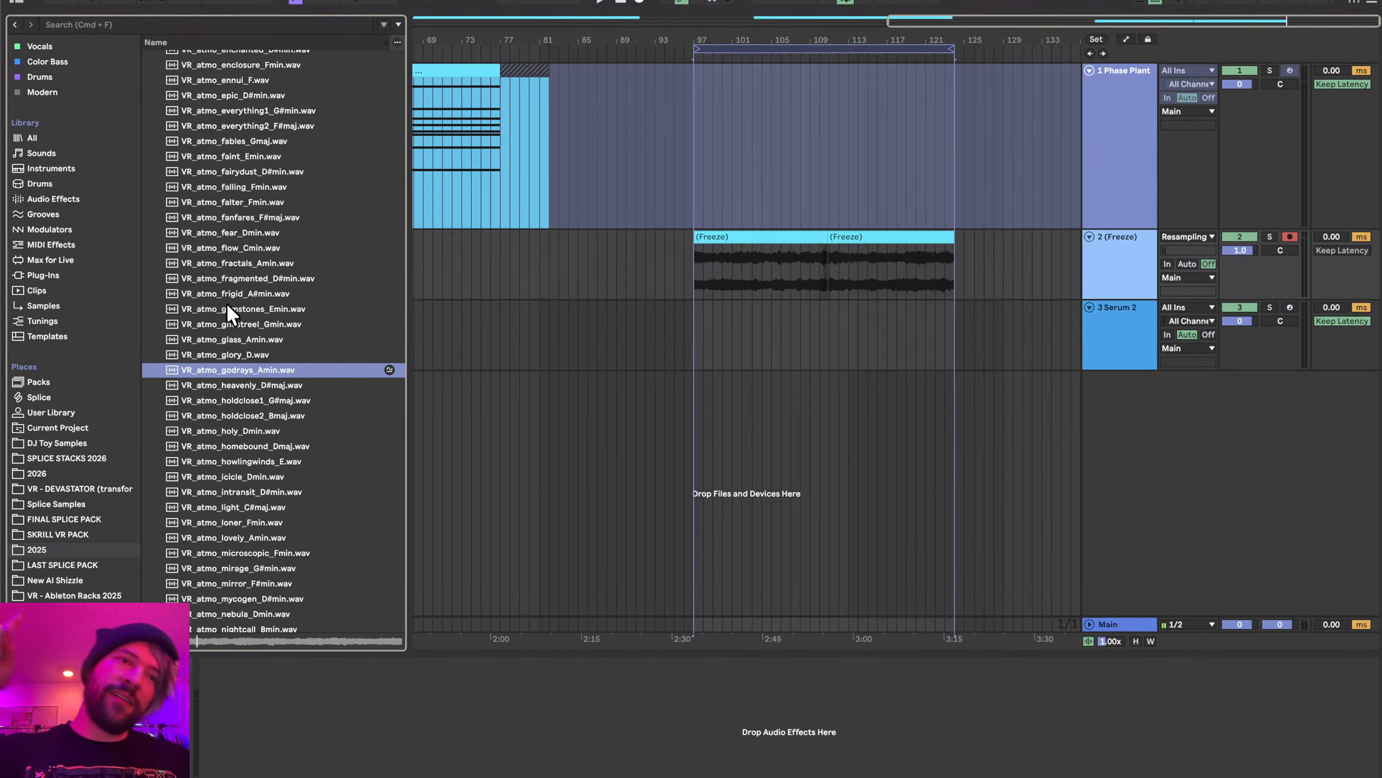
click(260, 216)
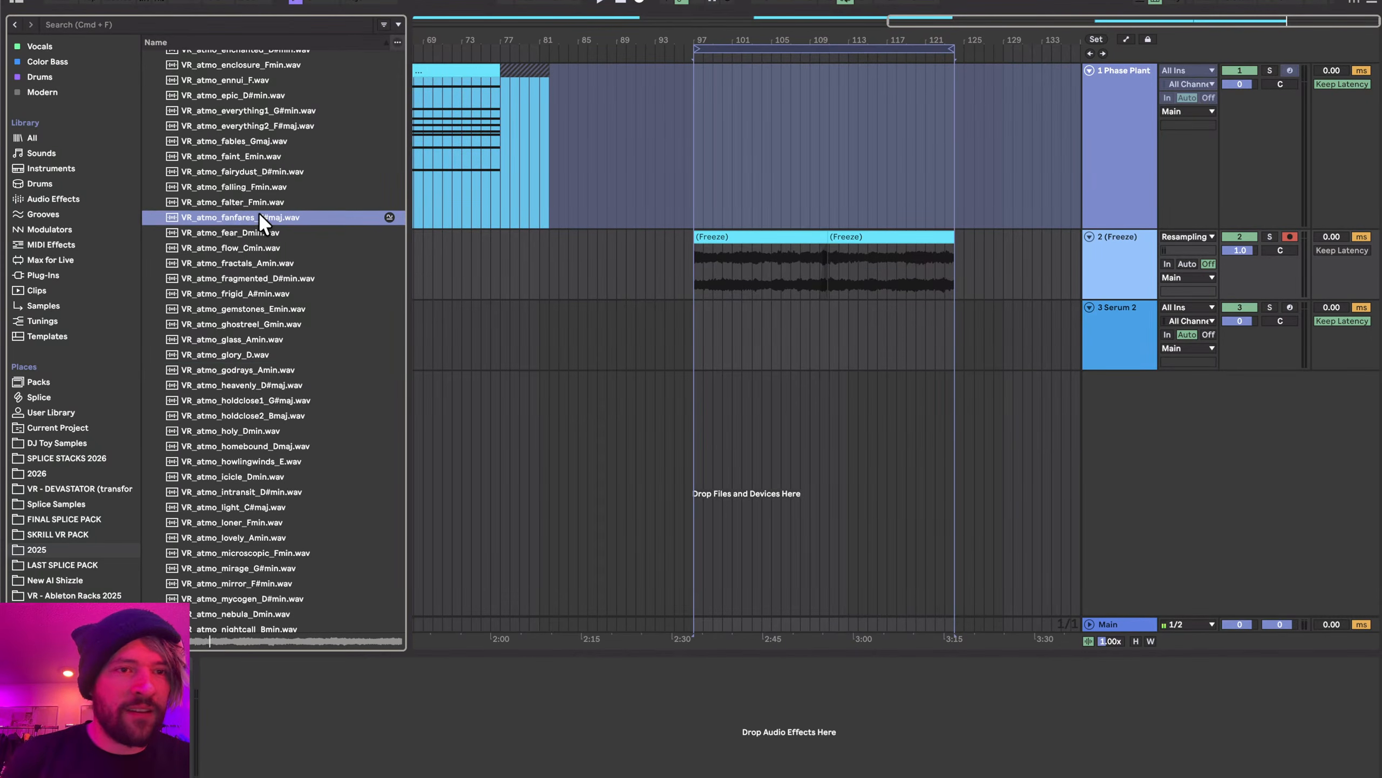
scroll(262, 228, up, 5)
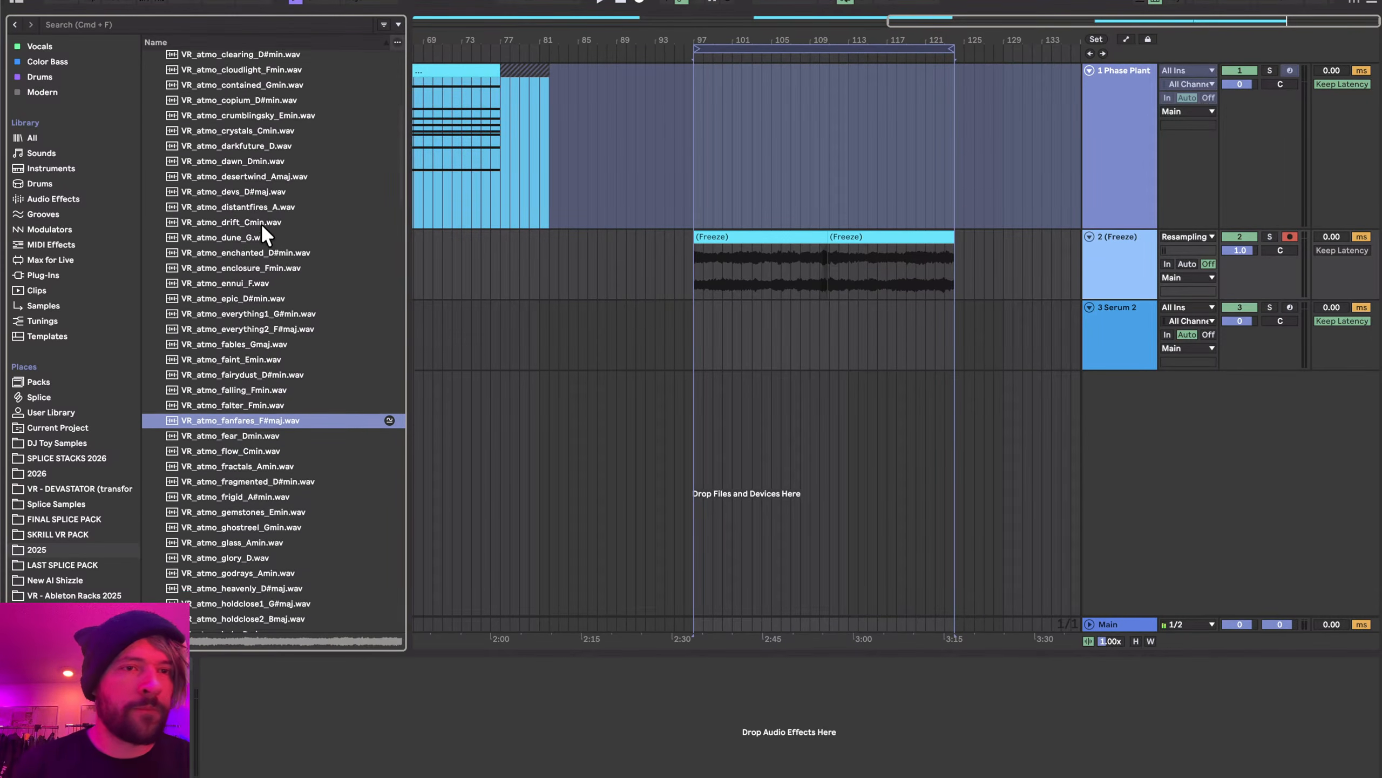
scroll(618, 380, down, 2)
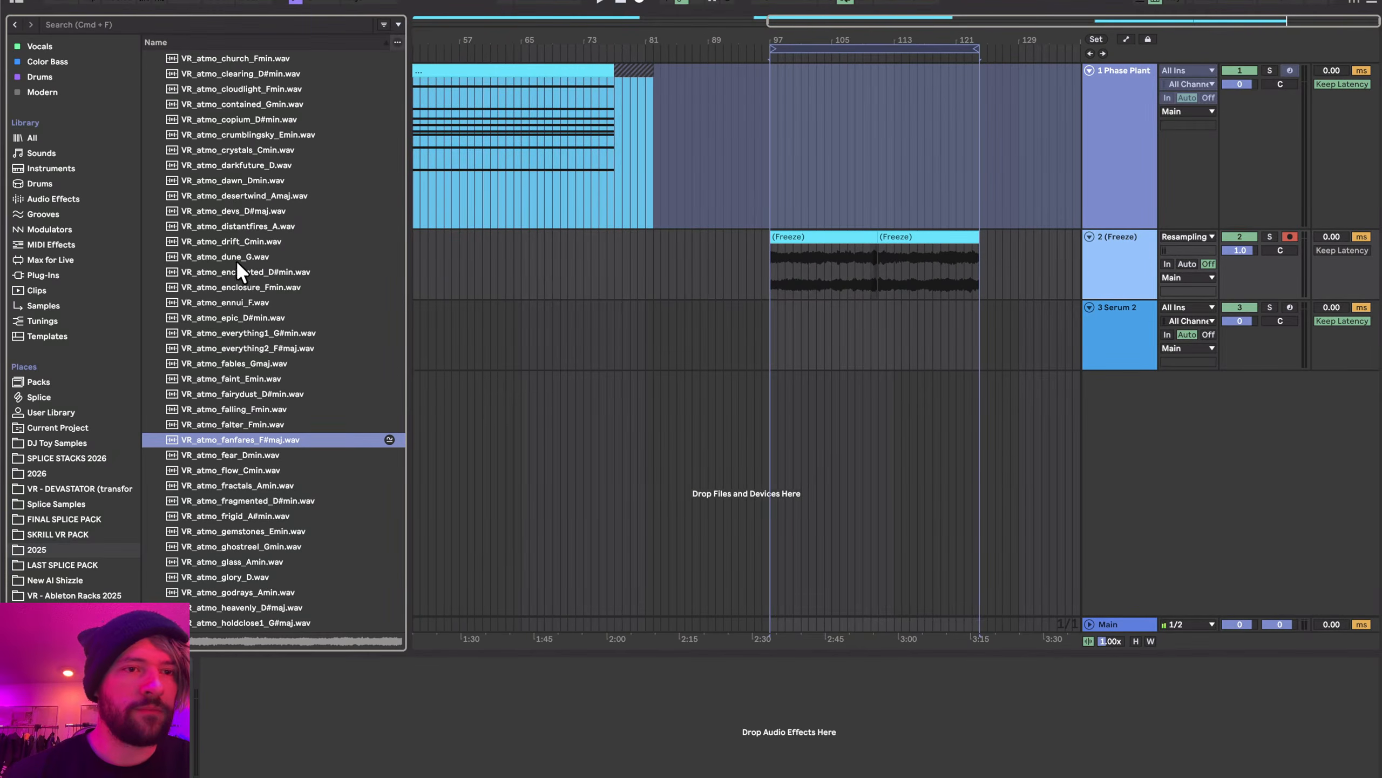
- Place VR_atmo_devs_D#maj.wav on a new audio track below Serum 2, at about bar 127 after the frozen clips
drag(235, 210, 984, 411)
scroll(996, 409, right, 2)
scroll(997, 402, right, 1)
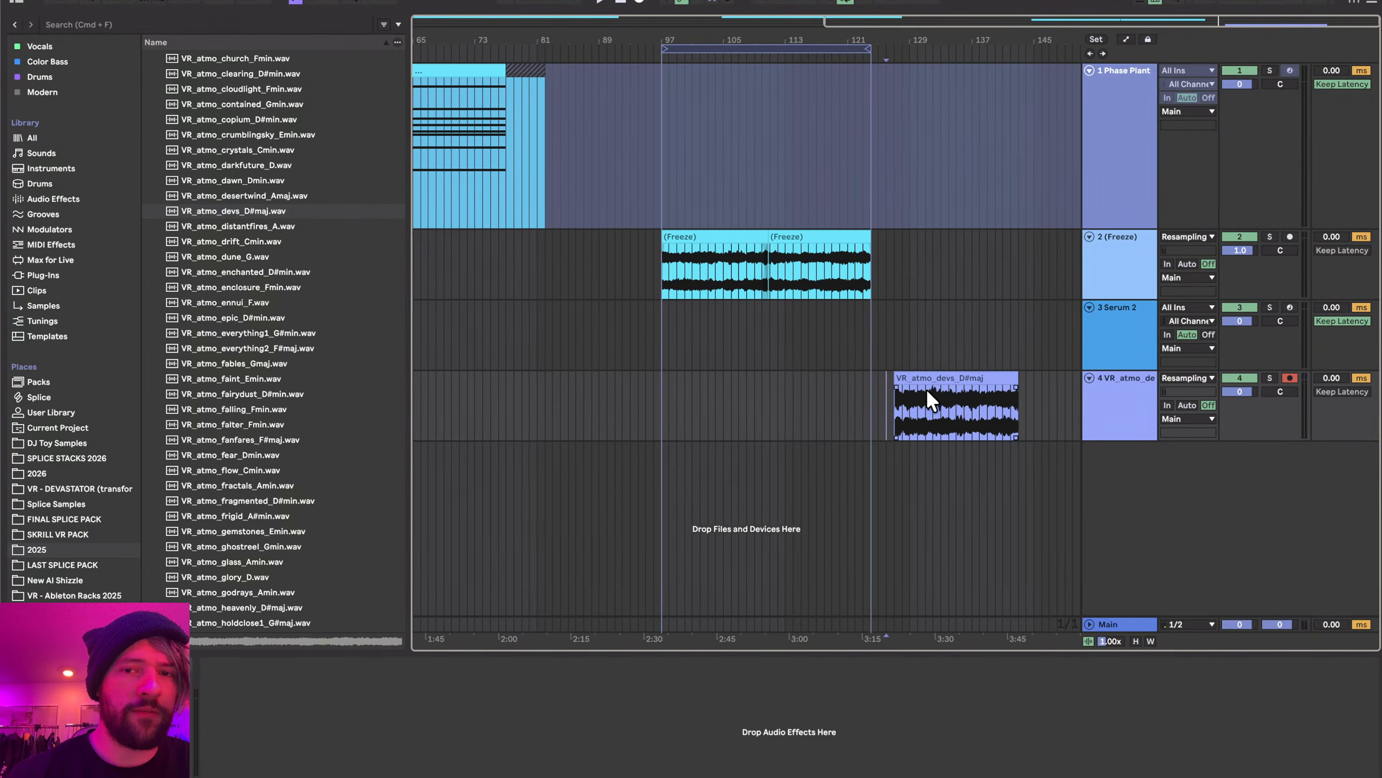
click(927, 383)
scroll(963, 398, up, 5)
scroll(963, 397, right, 4)
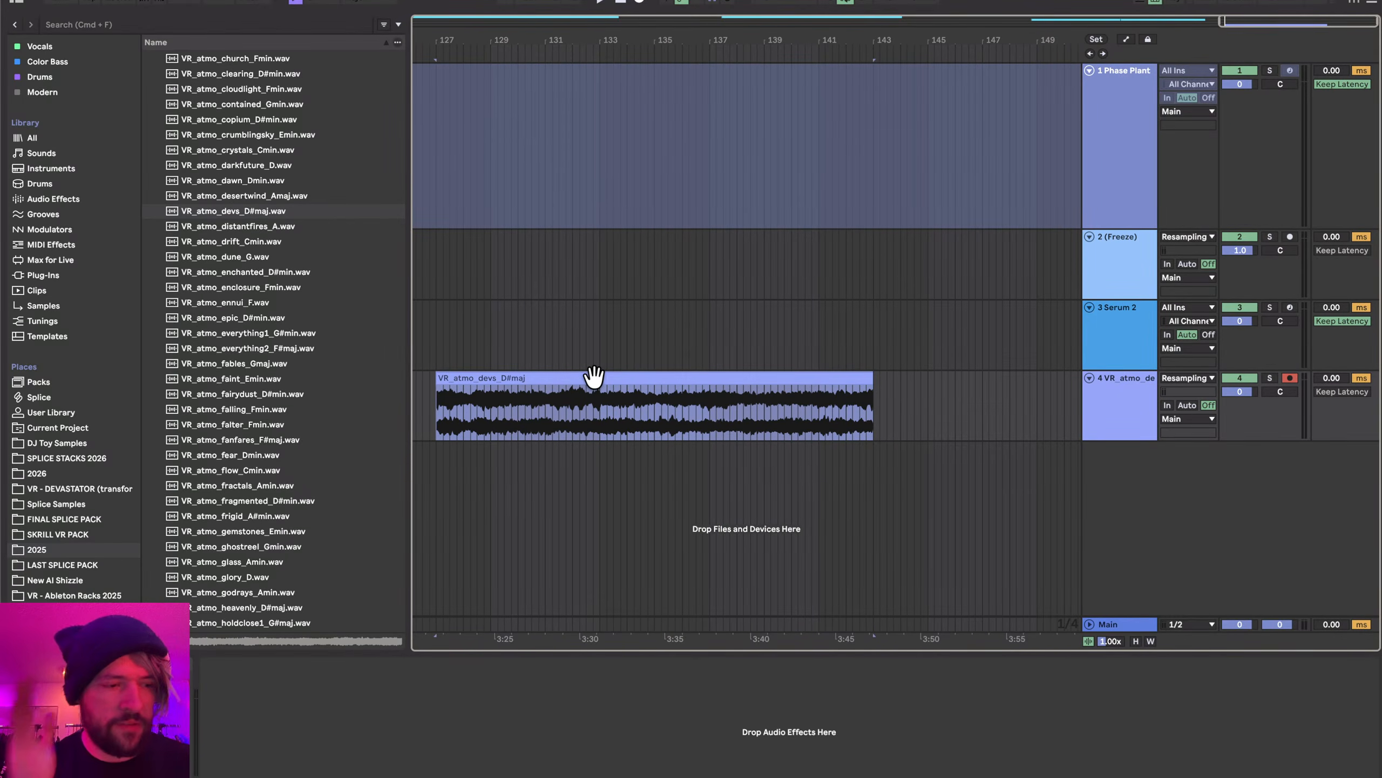
- Play the devs clip in the arrangement and set its track volume to -3.7 dB
key(space)
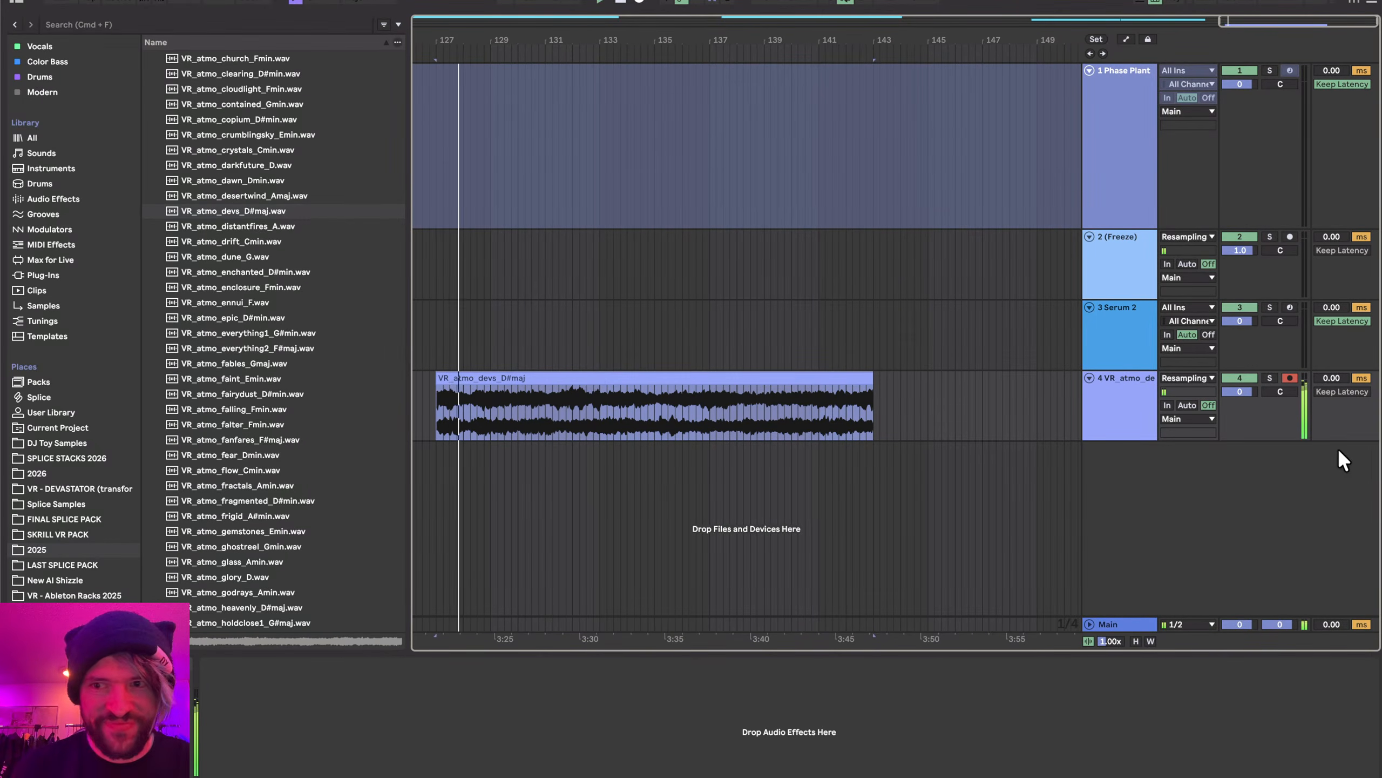
drag(1251, 392, 1248, 389)
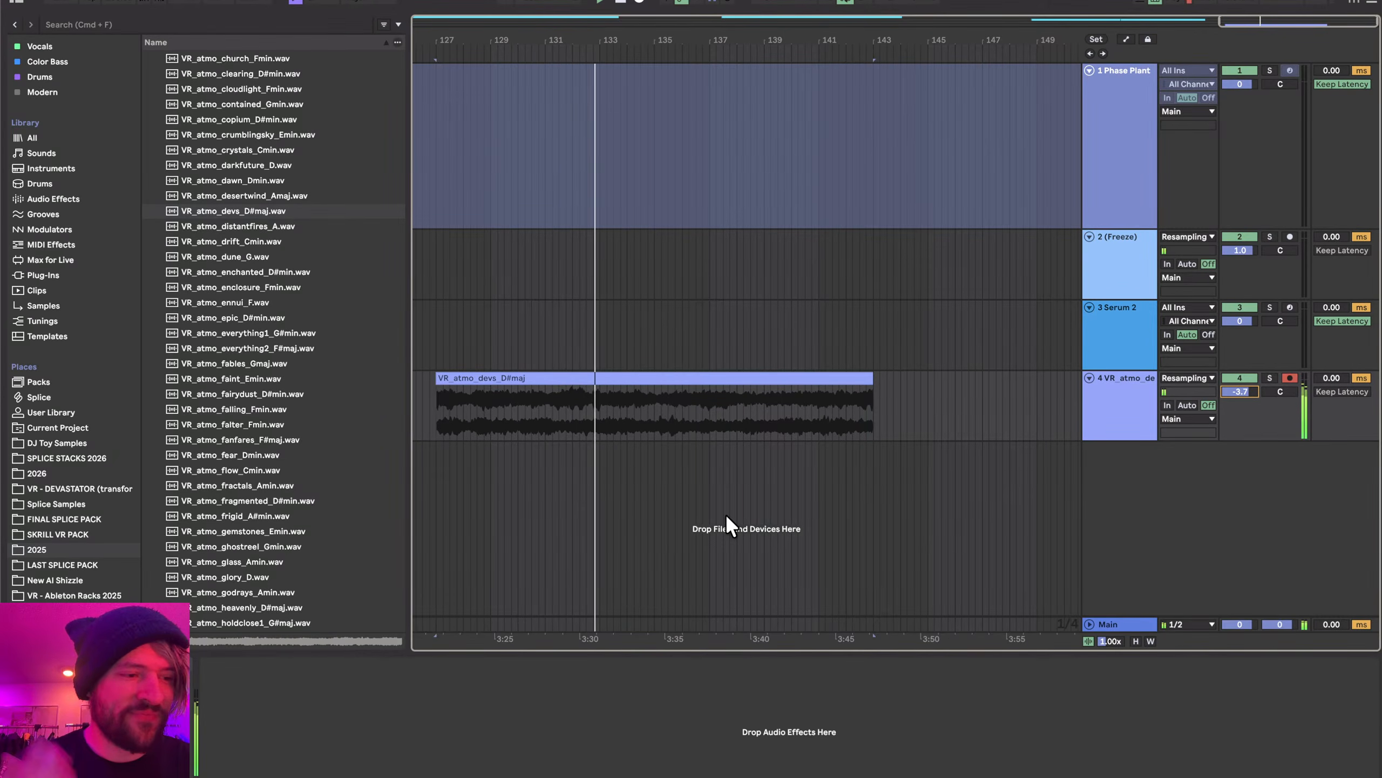
scroll(726, 525, left, 3)
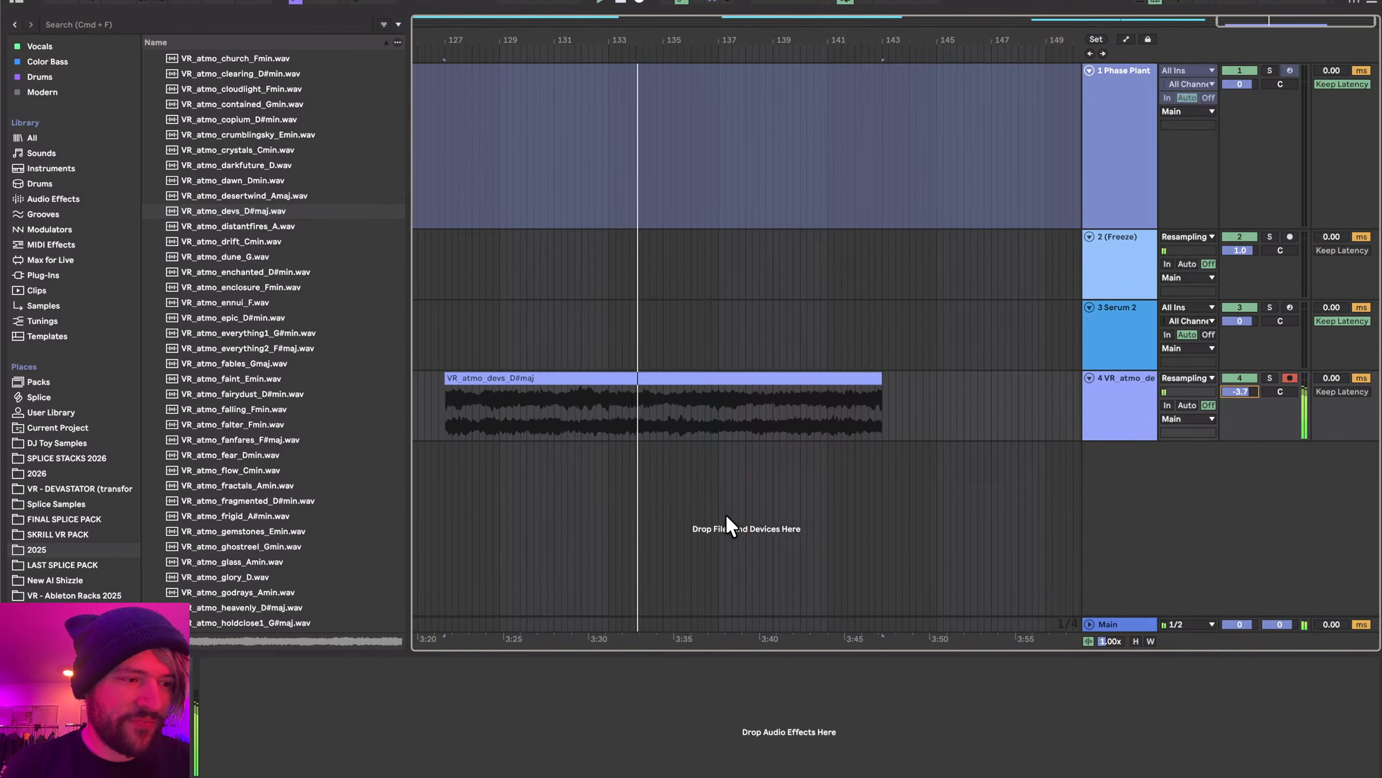
- Stop the arrangement playback and audition the sample VR_atmo_nebula_Dmin.wav
scroll(300, 467, down, 5)
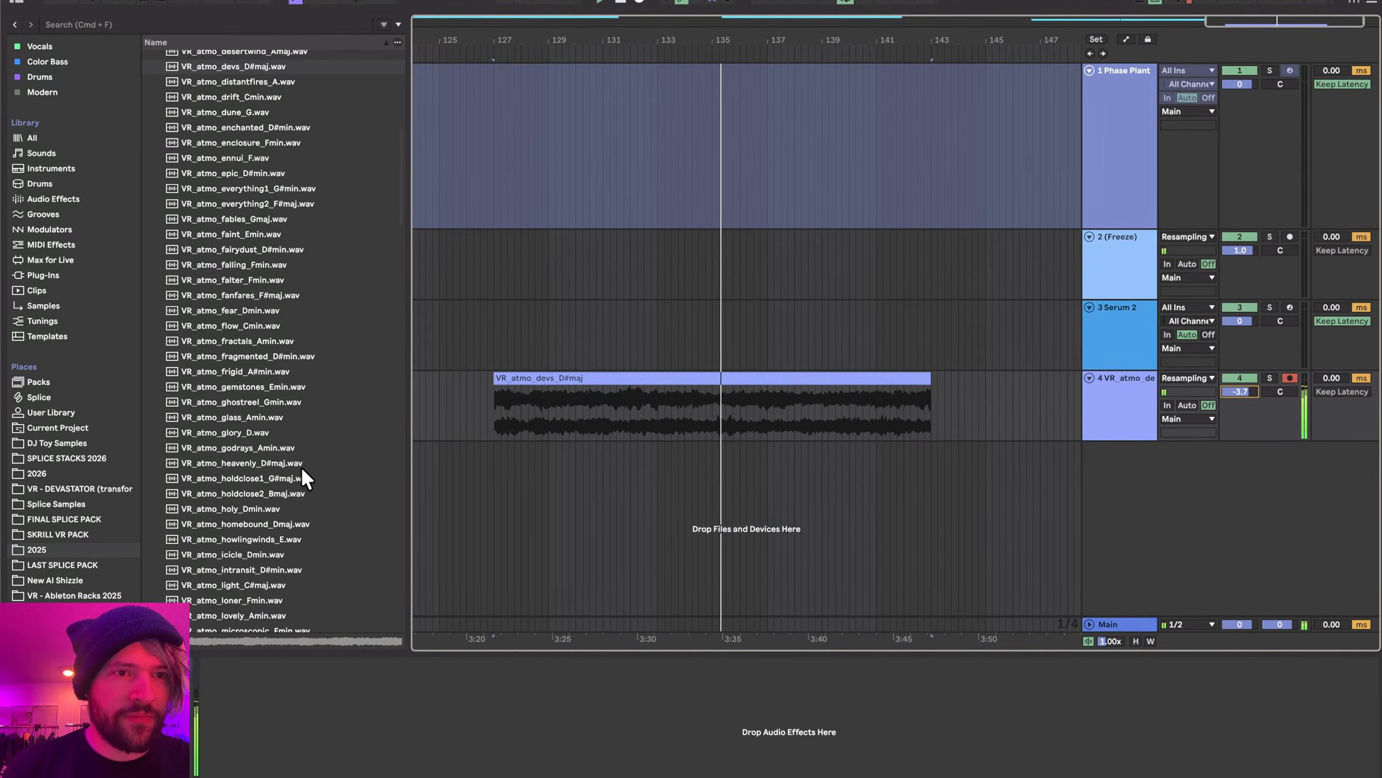
scroll(294, 512, down, 6)
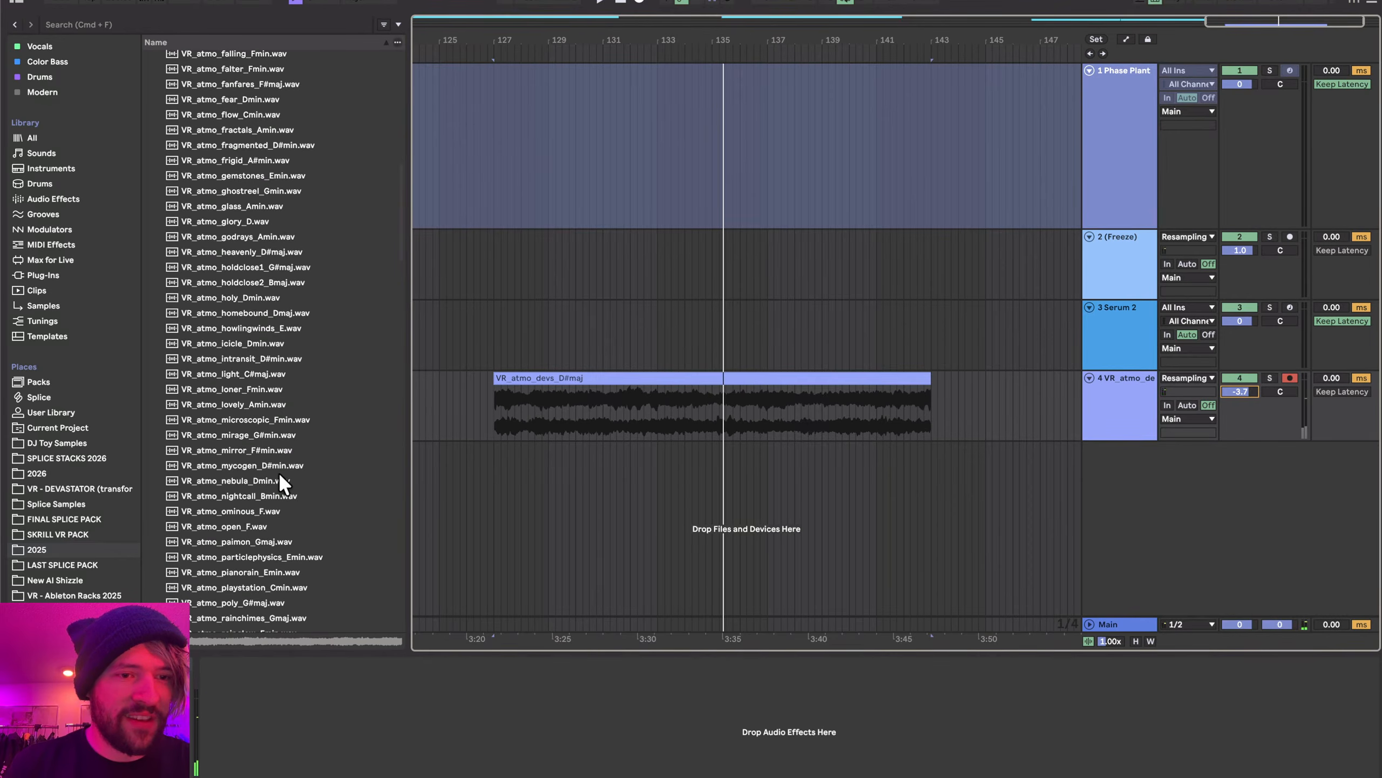
click(237, 480)
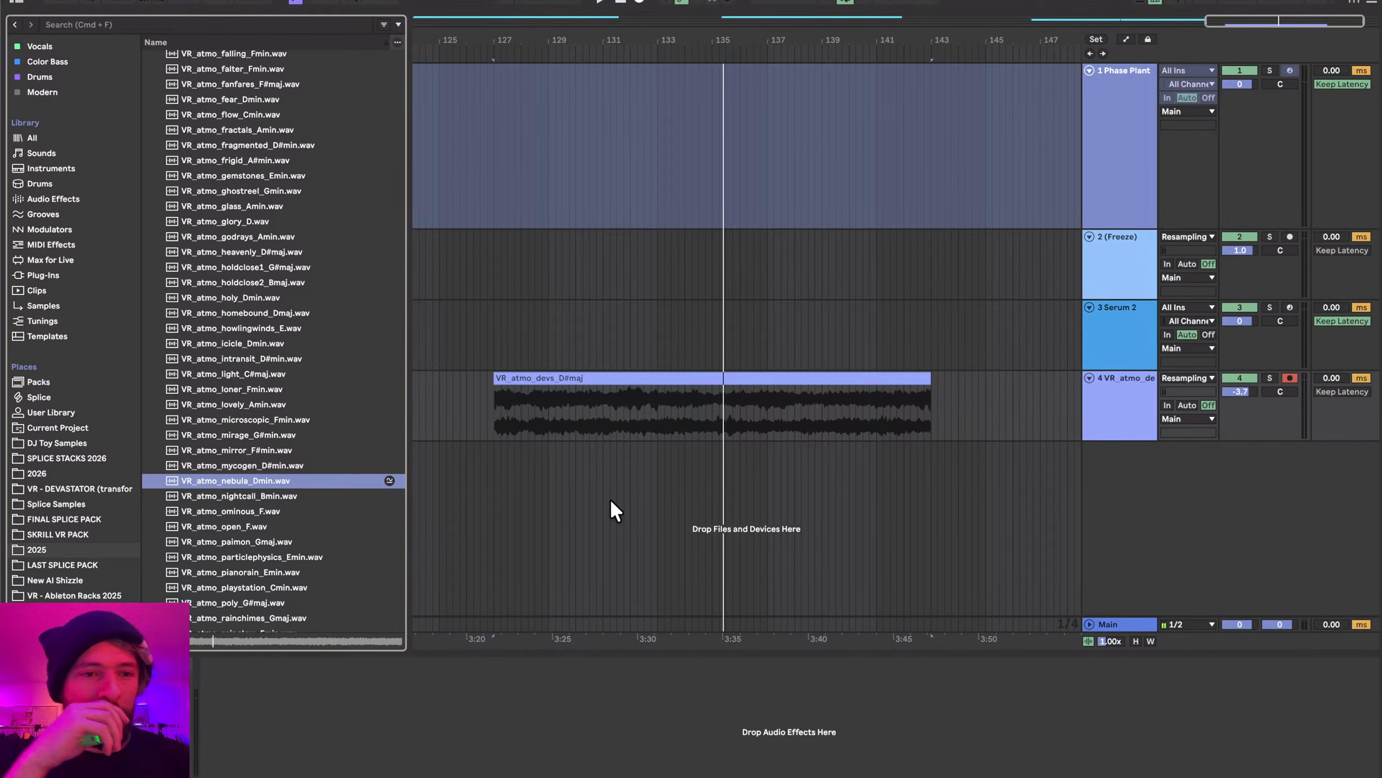
- Place VR_atmo_dune_G.wav on track 4 over the start of the devs clip and play it
click(460, 414)
scroll(211, 306, up, 2)
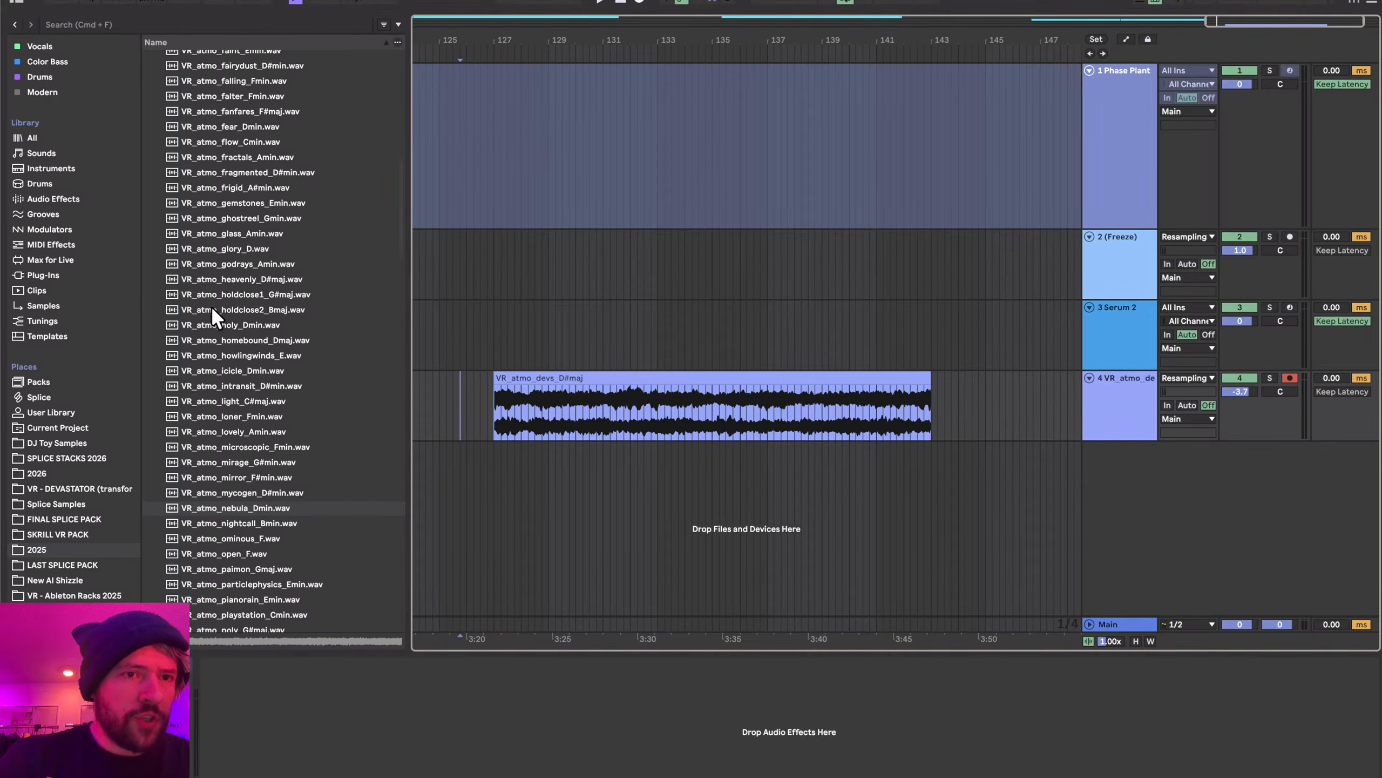
scroll(212, 306, up, 8)
scroll(218, 190, up, 8)
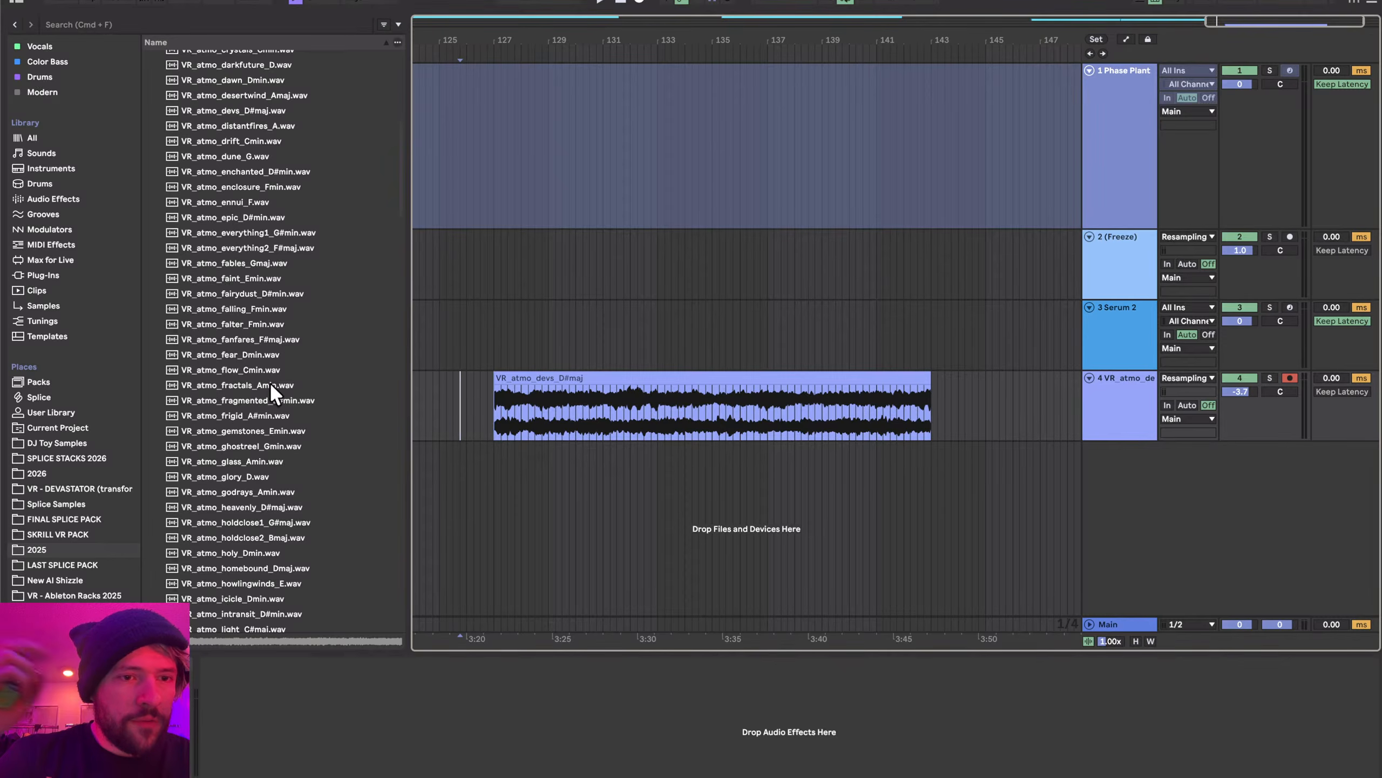
scroll(237, 121, up, 3)
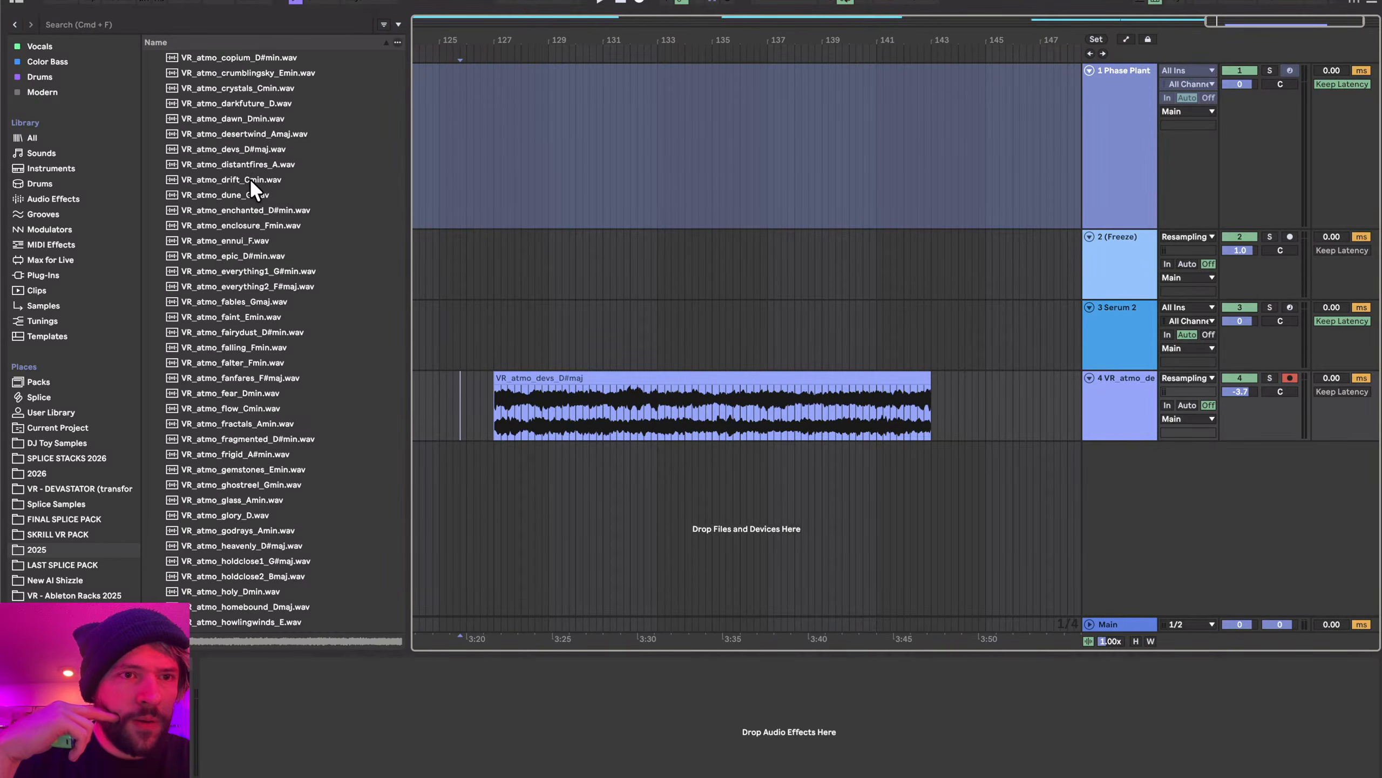
drag(246, 195, 492, 405)
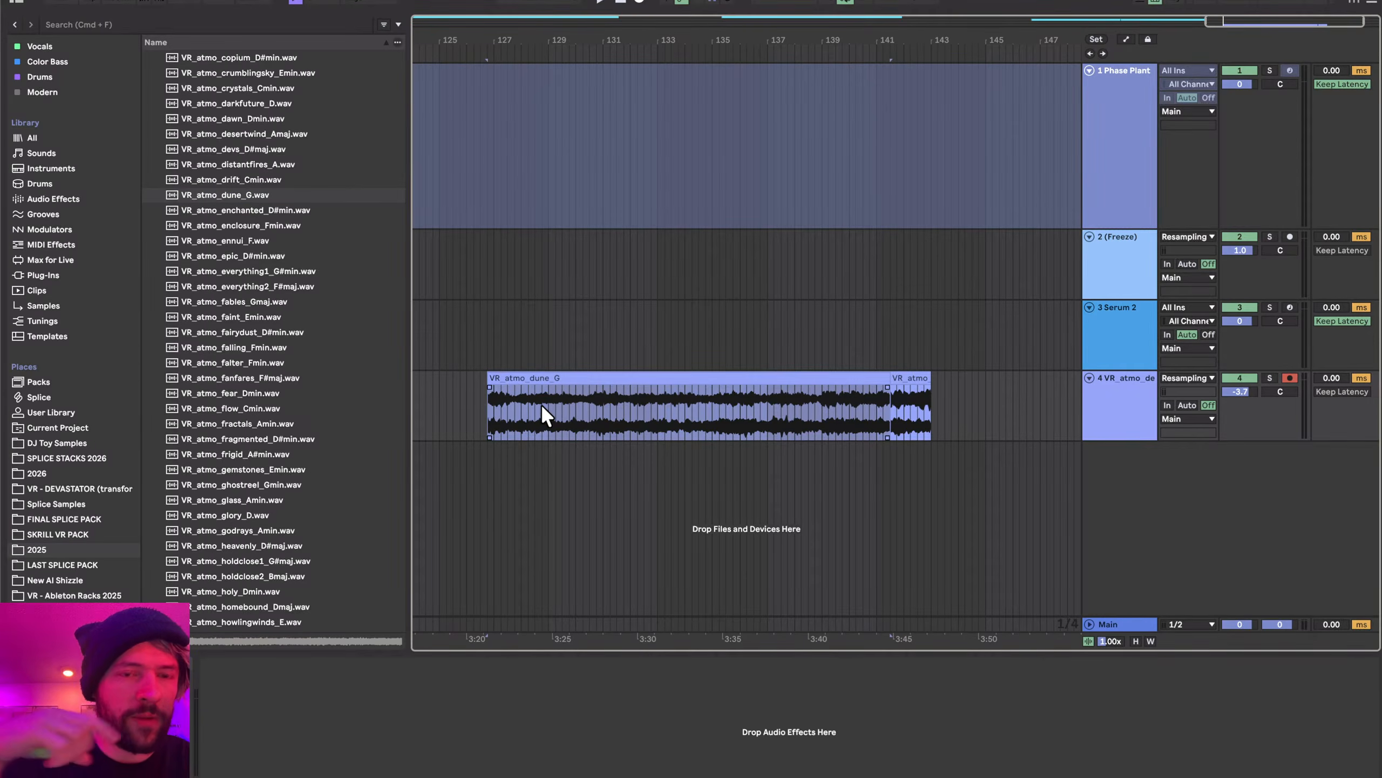
key(space)
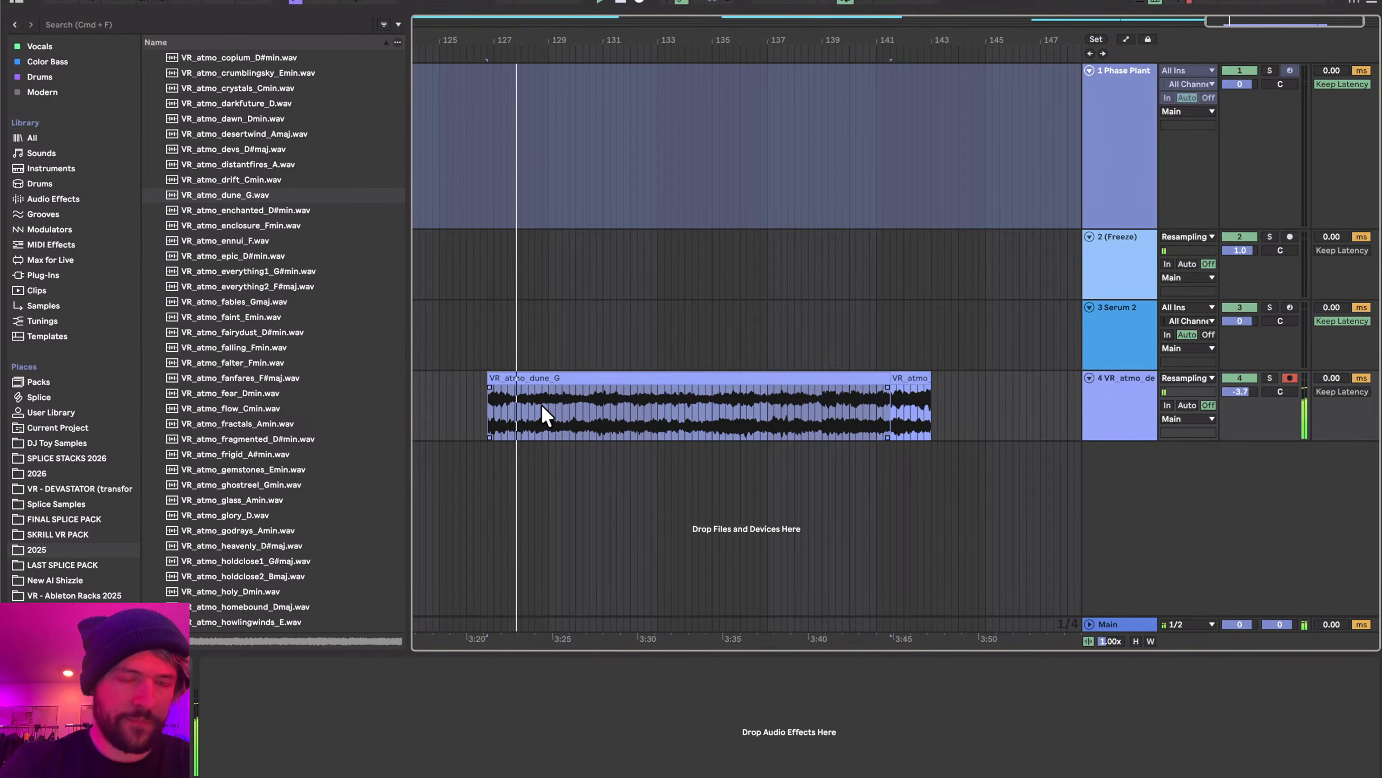
- Stop playback and audition the samples VR_atmo_open_F.wav, VR_atmo_ominous_F.wav and VR_atmo_loner_Fmin.wav
scroll(294, 400, down, 3)
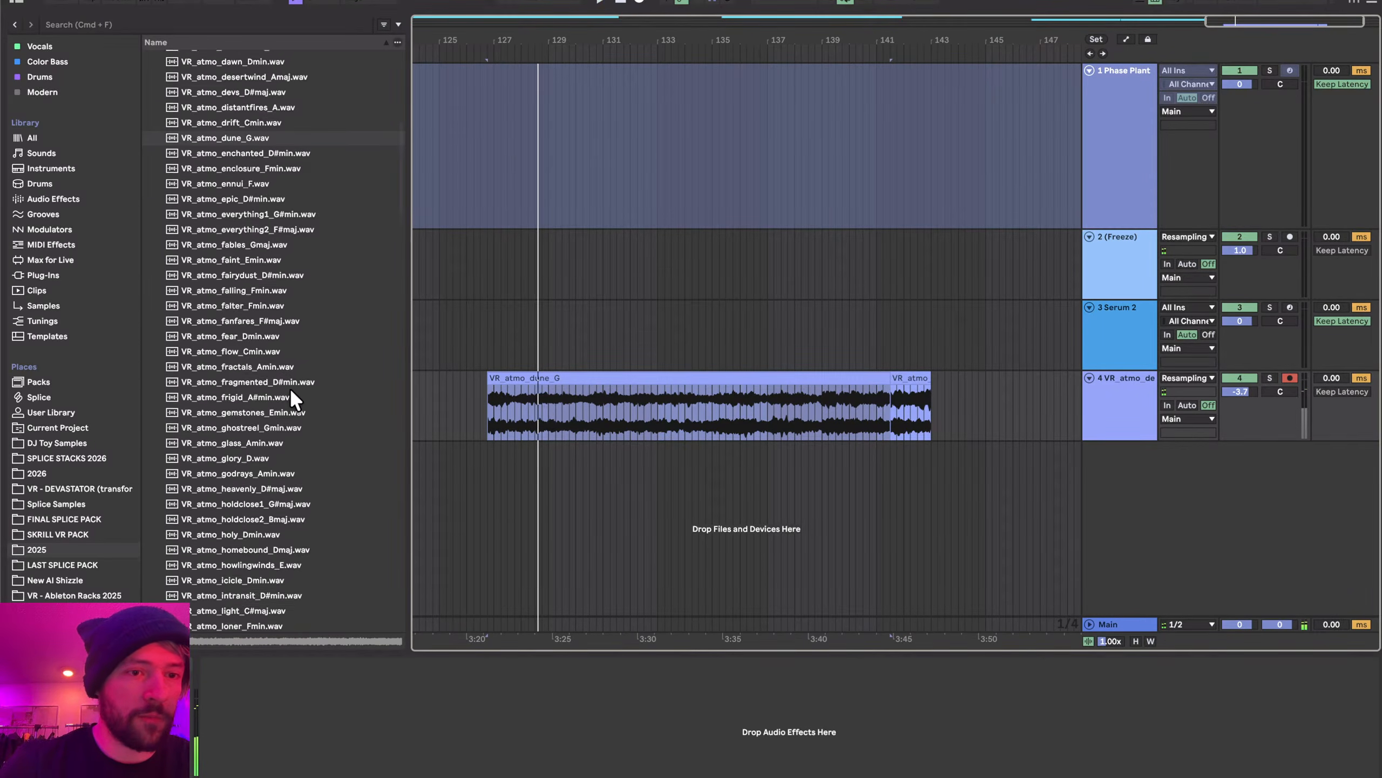
scroll(294, 400, down, 10)
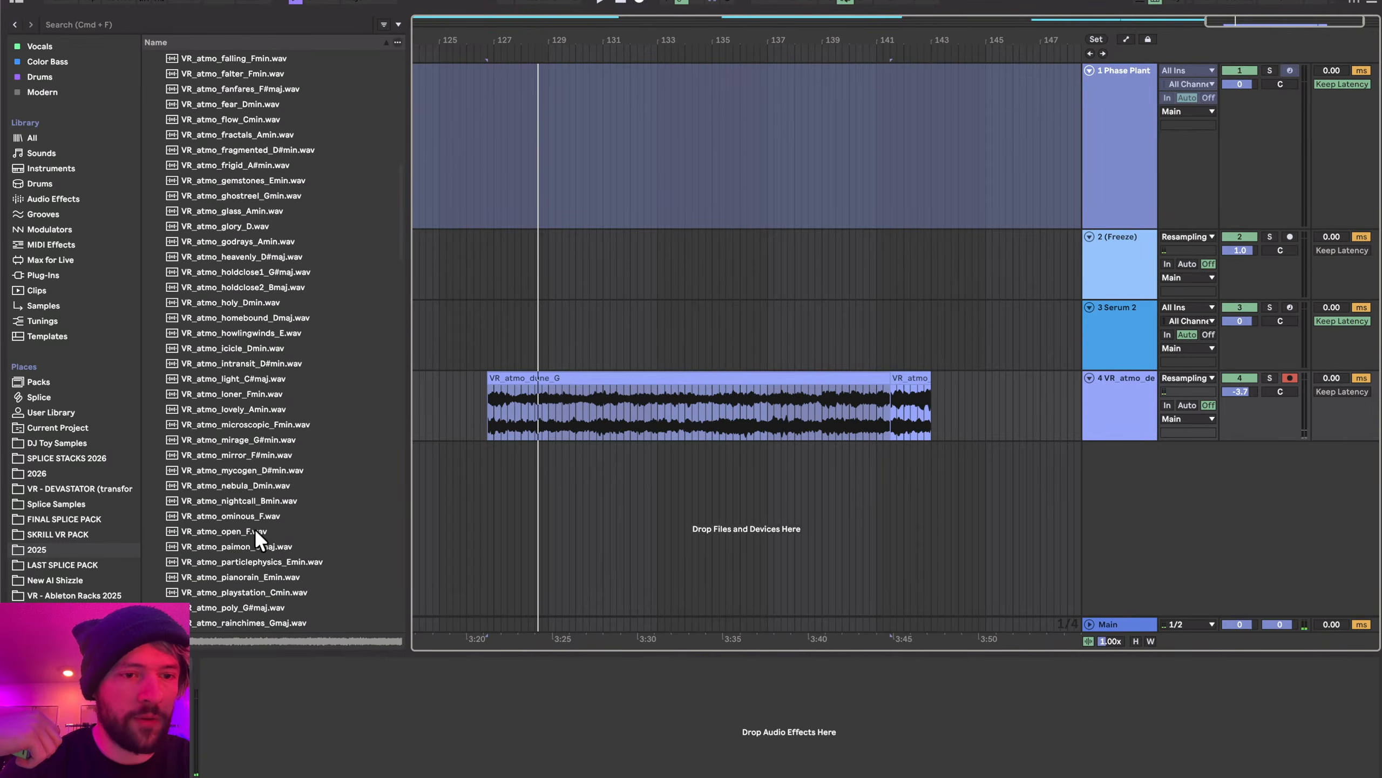
click(247, 529)
click(243, 517)
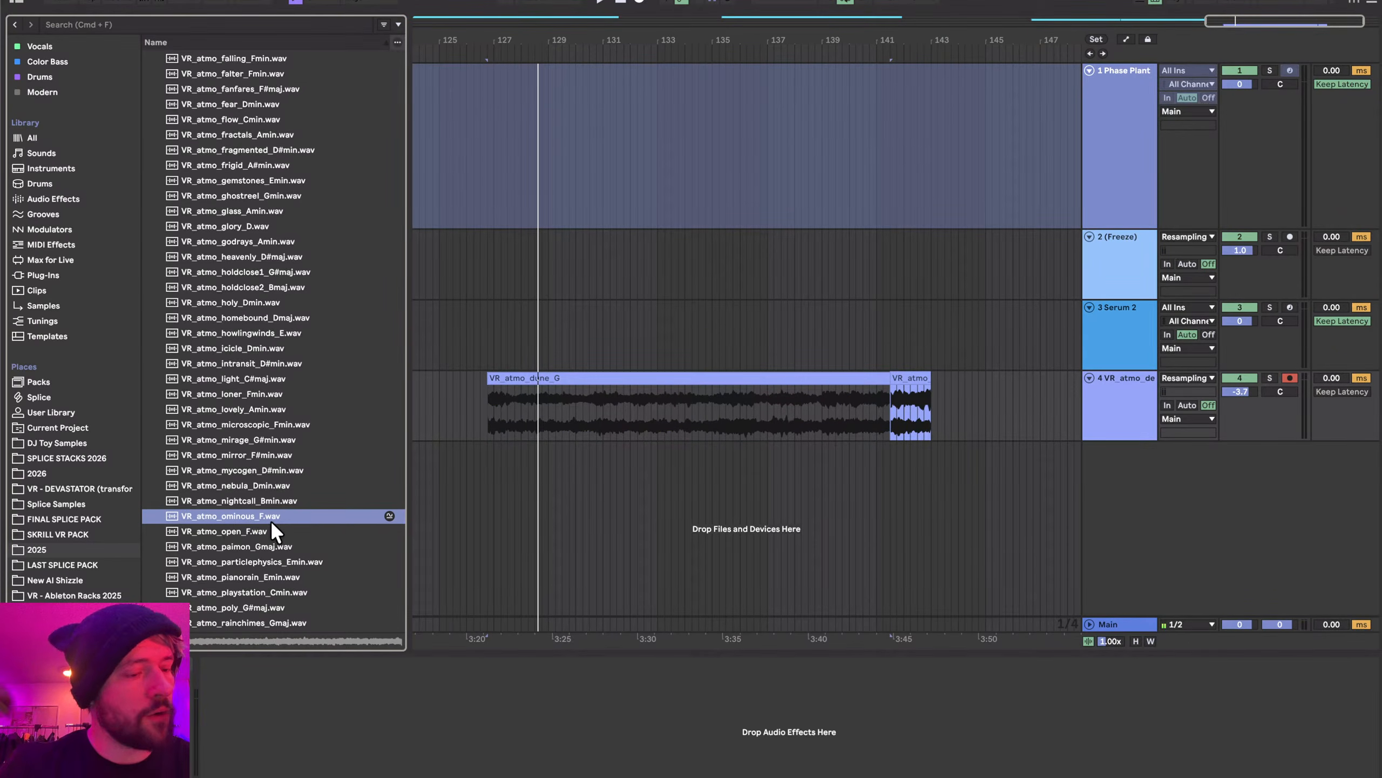
click(243, 396)
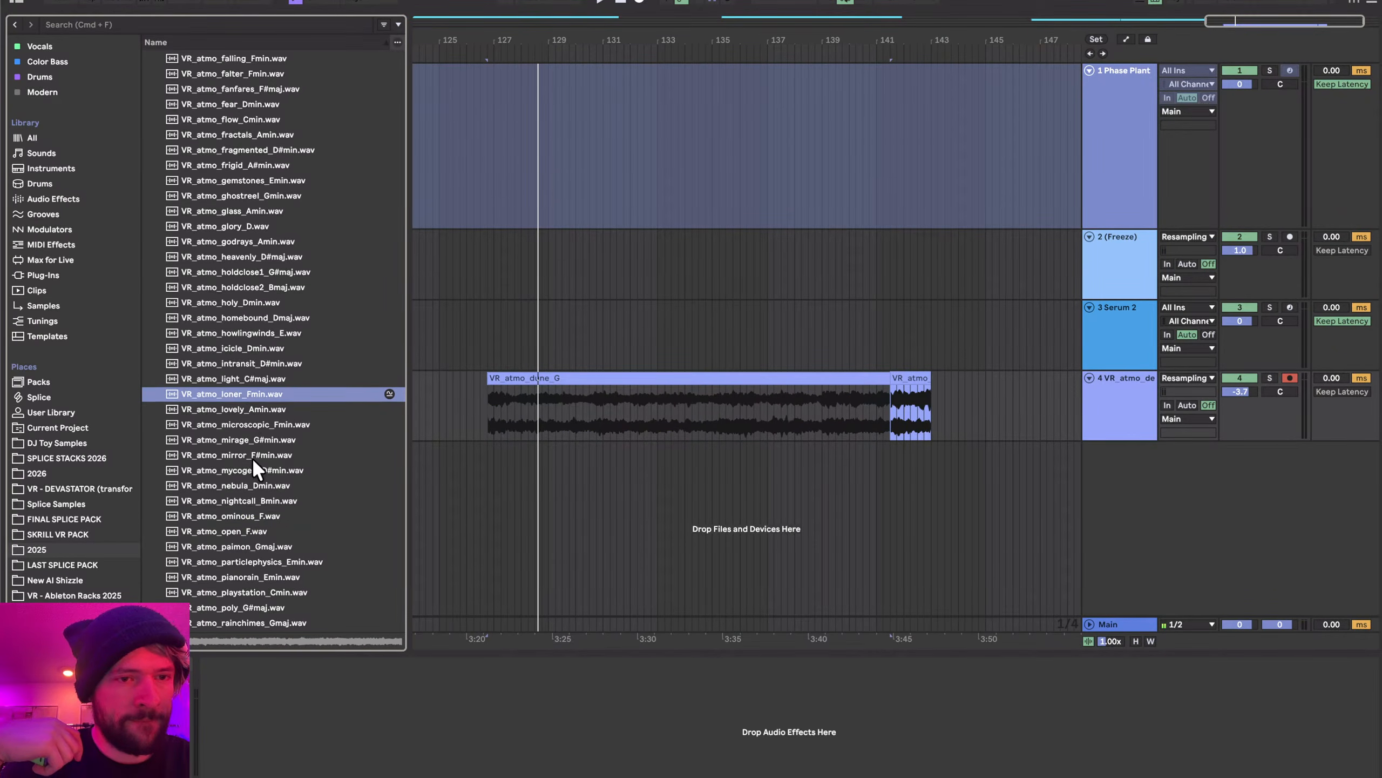
- Audition the samples VR_atmo_summerrain_D.wav and VR_atmo_rainchimes_Gmaj.wav
scroll(253, 458, down, 10)
click(212, 425)
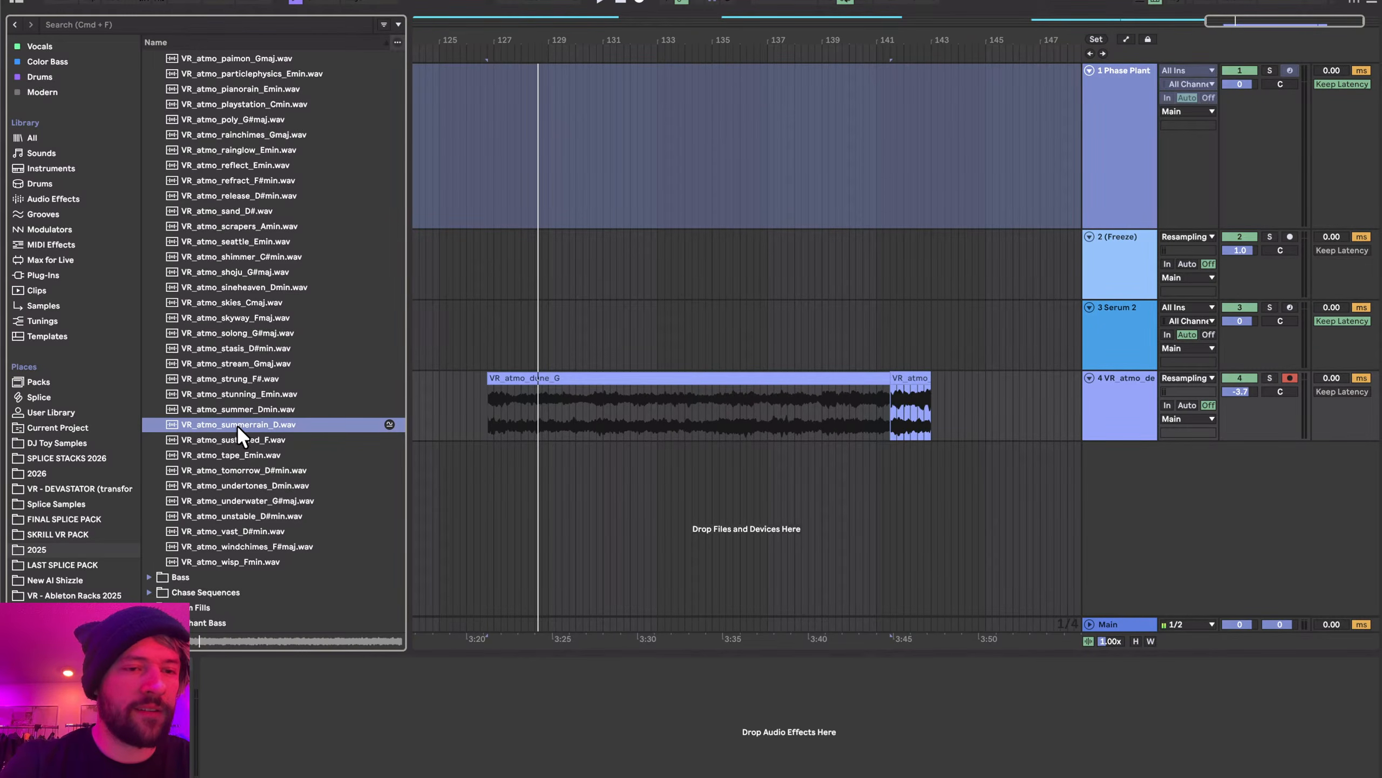
scroll(229, 400, up, 5)
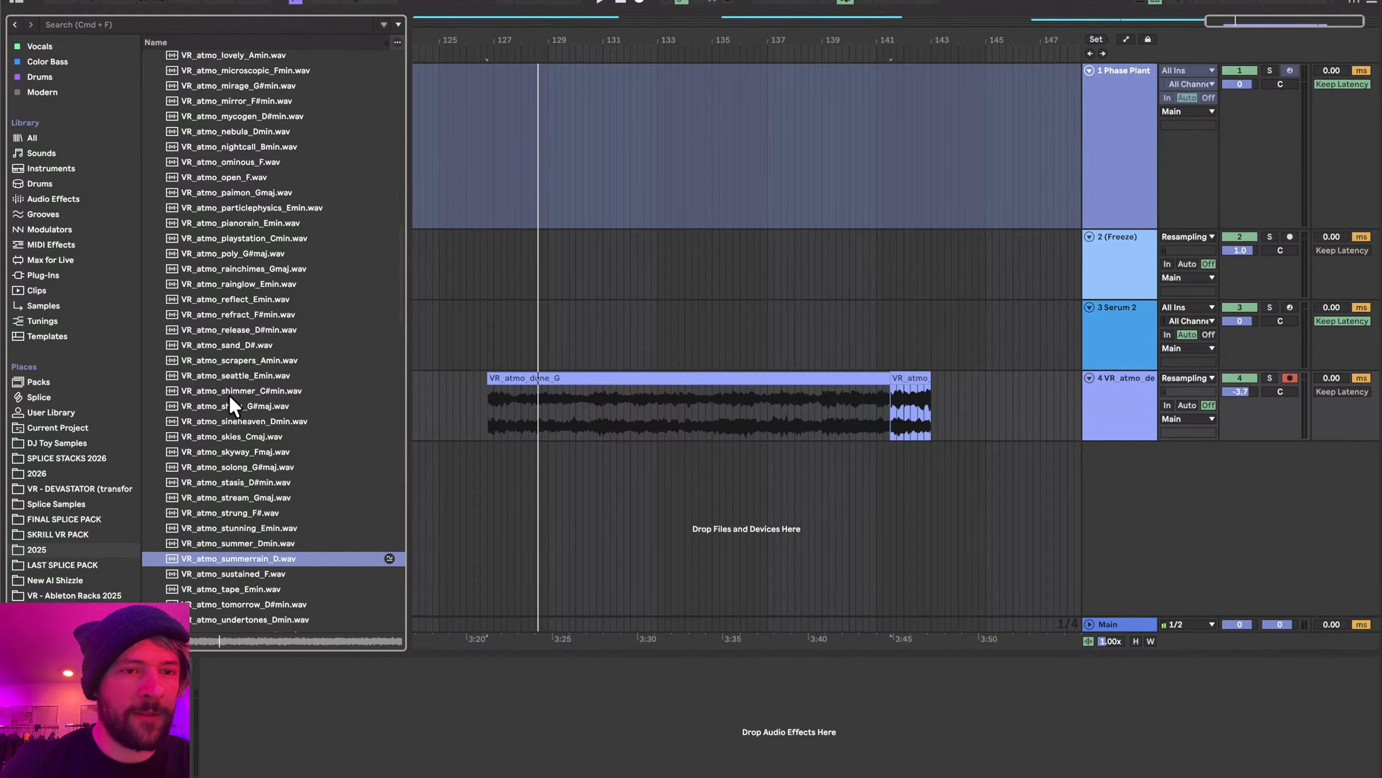
click(245, 268)
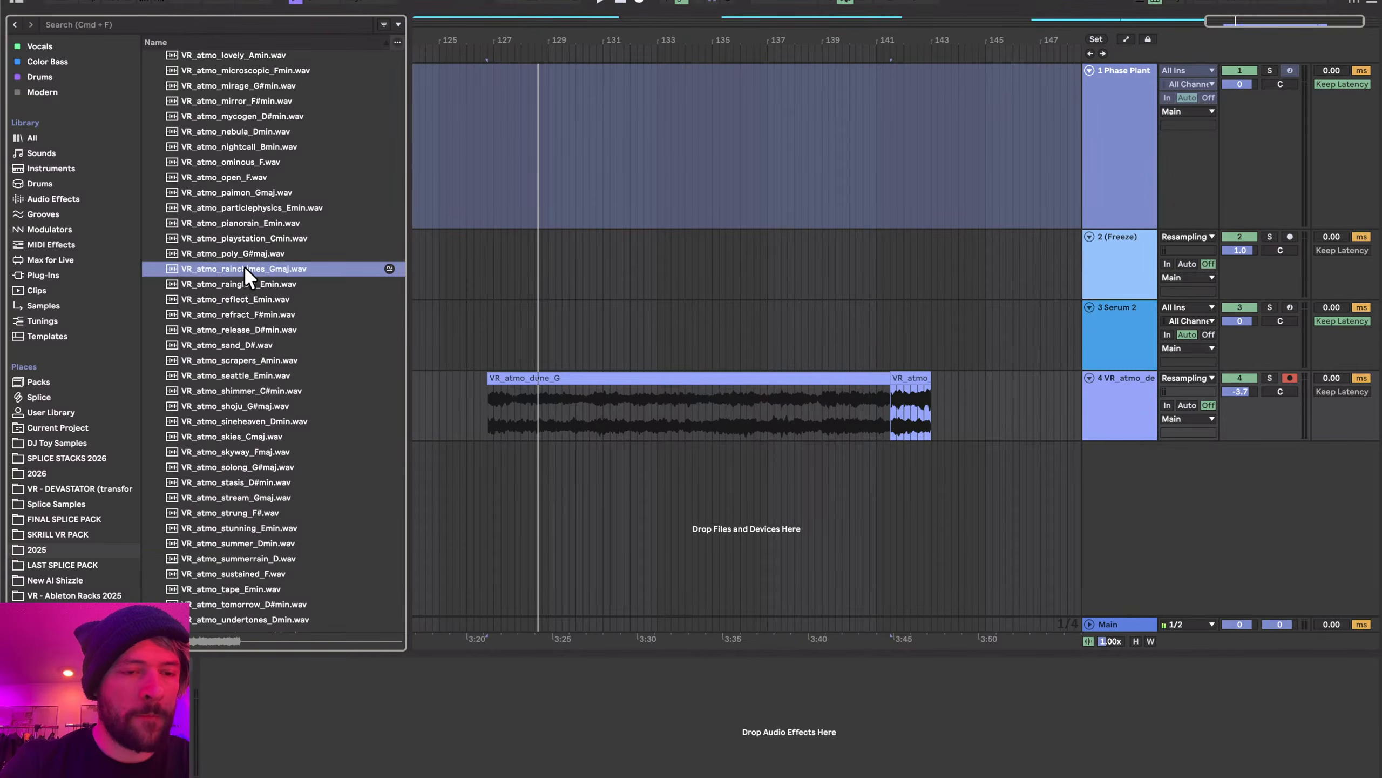
- Audition the samples VR_atmo_pianorain_Emin.wav and VR_atmo_paimon_Gmaj.wav
scroll(233, 270, up, 3)
click(242, 301)
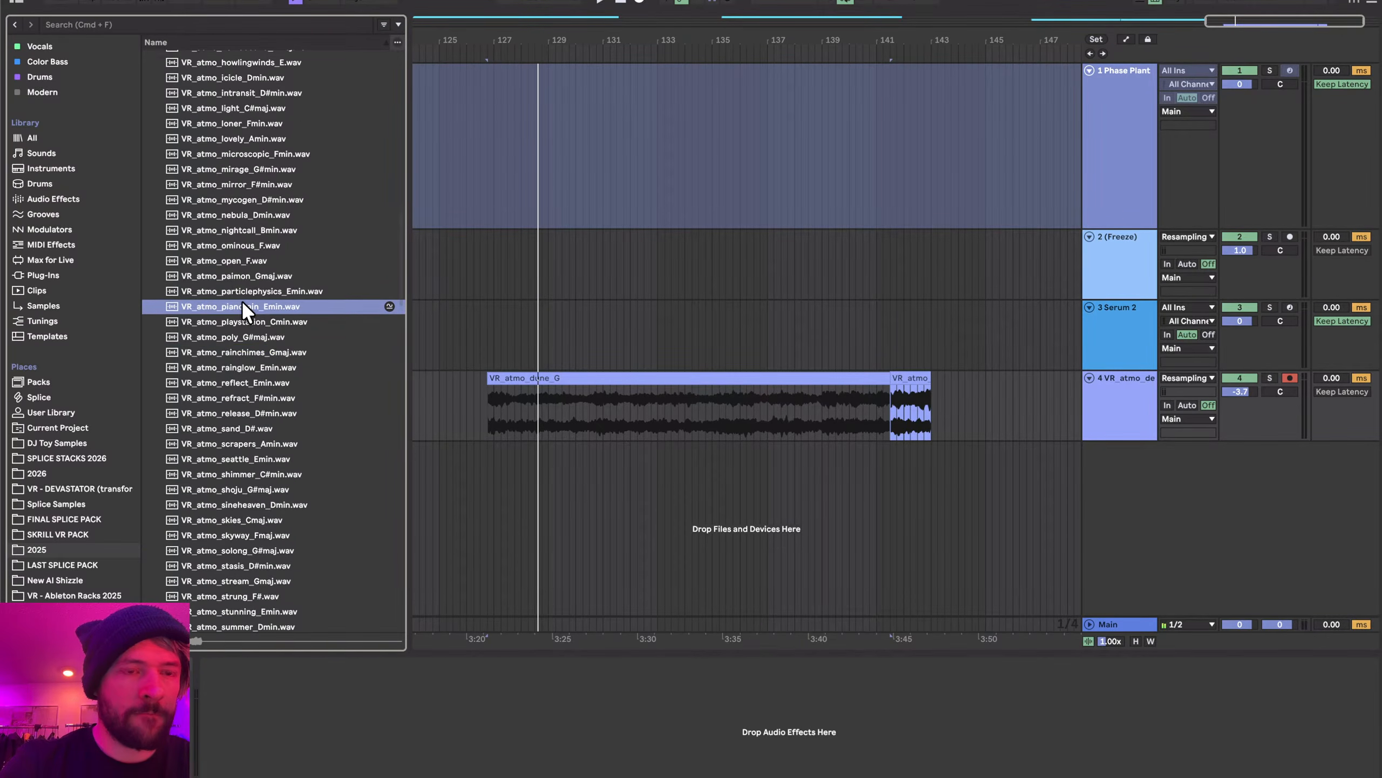
scroll(241, 301, up, 3)
scroll(244, 305, up, 3)
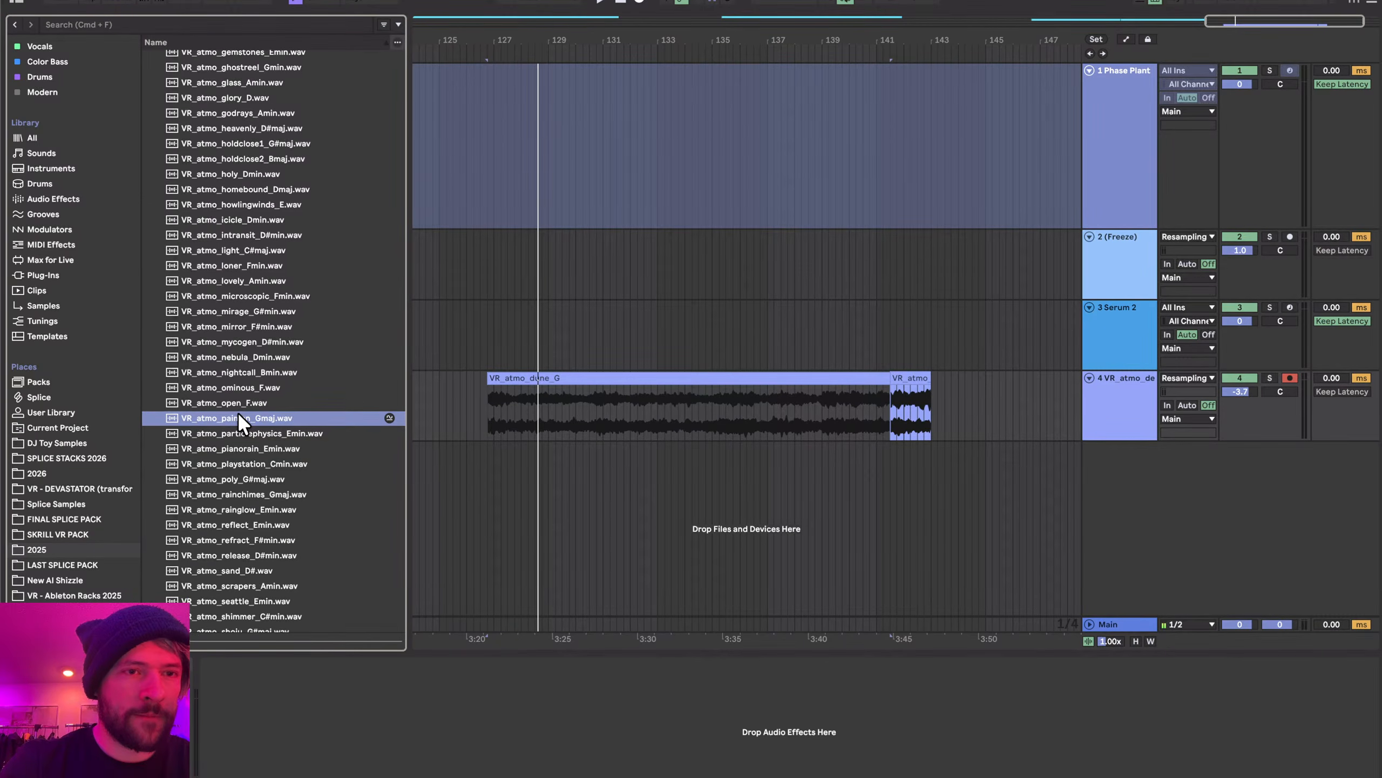
- Audition the samples VR_atmo_desertwind_Amaj.wav and VR_atmo_crystals_Cmin.wav
scroll(237, 412, up, 15)
scroll(218, 201, up, 4)
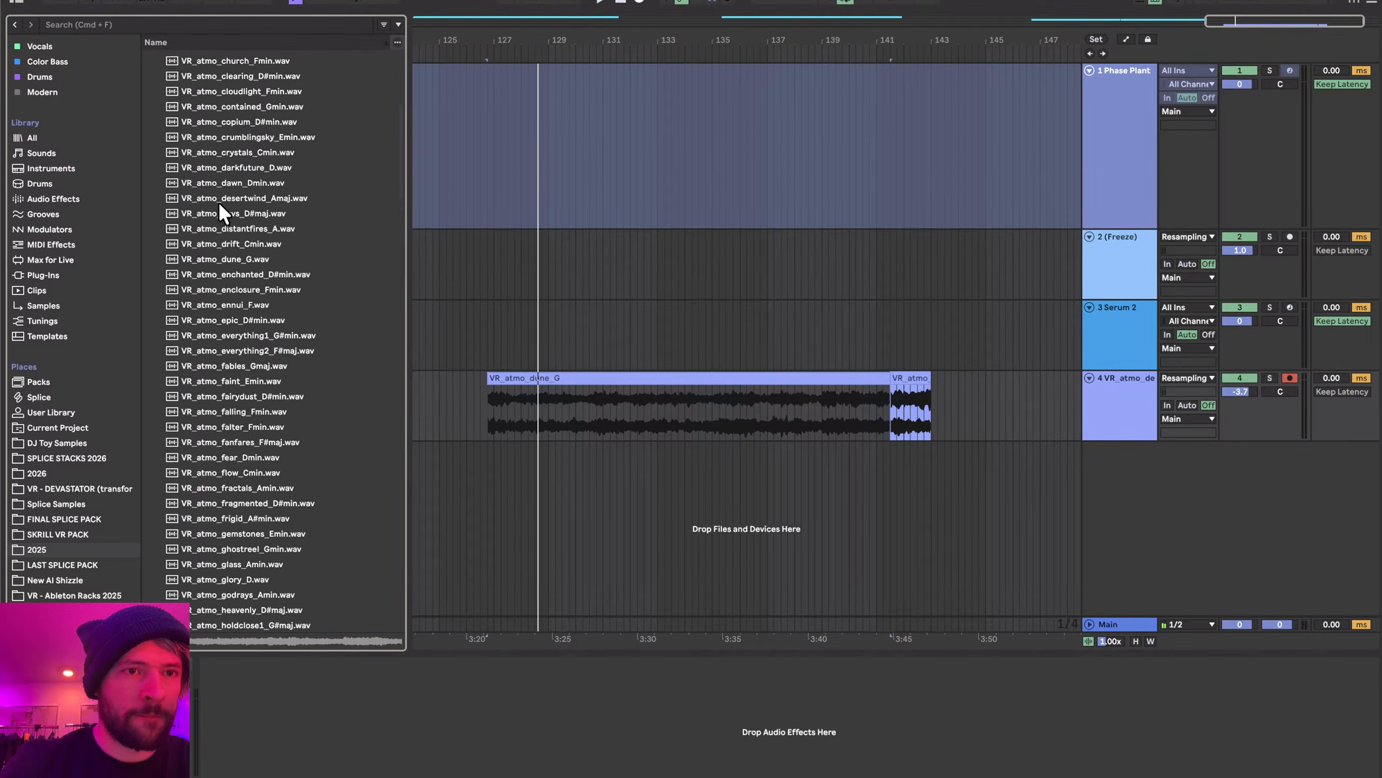
click(218, 198)
scroll(218, 199, up, 5)
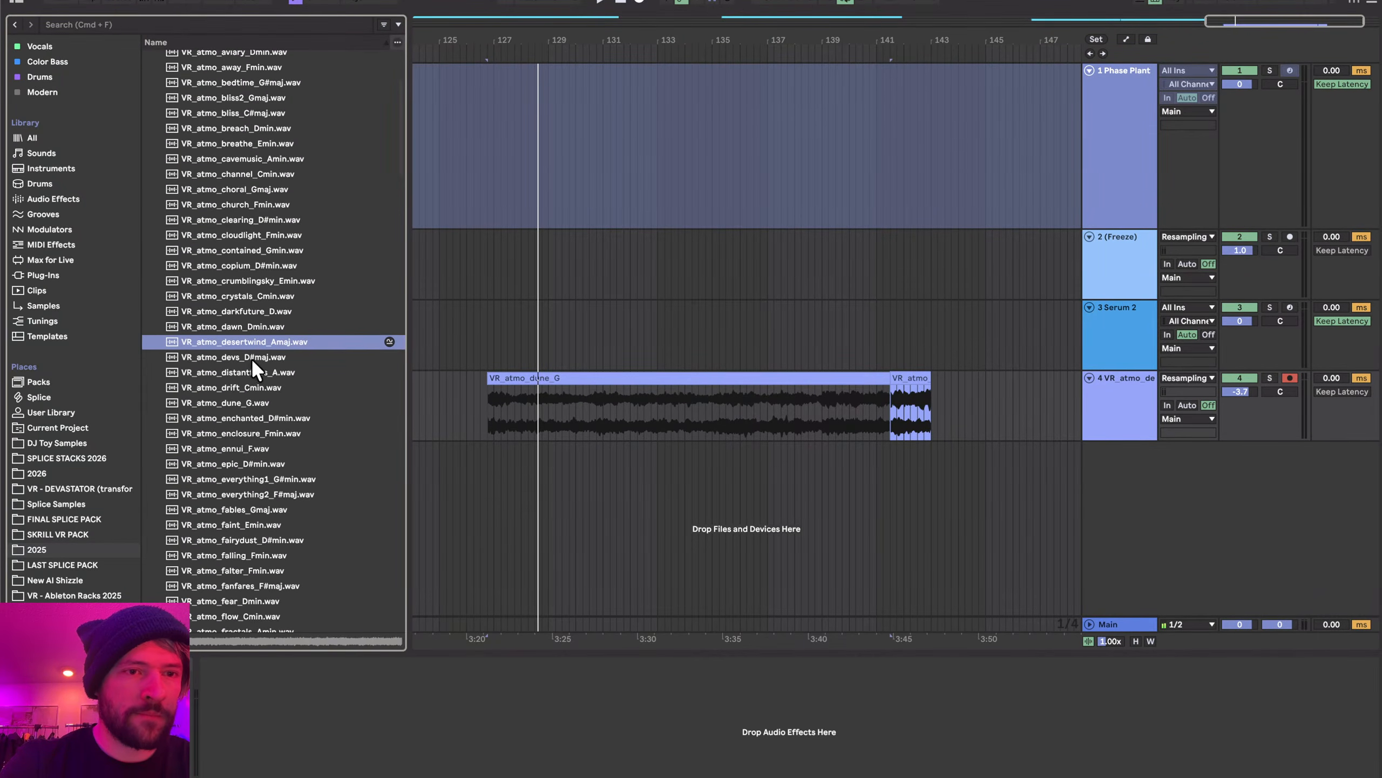
click(230, 294)
scroll(230, 292, up, 4)
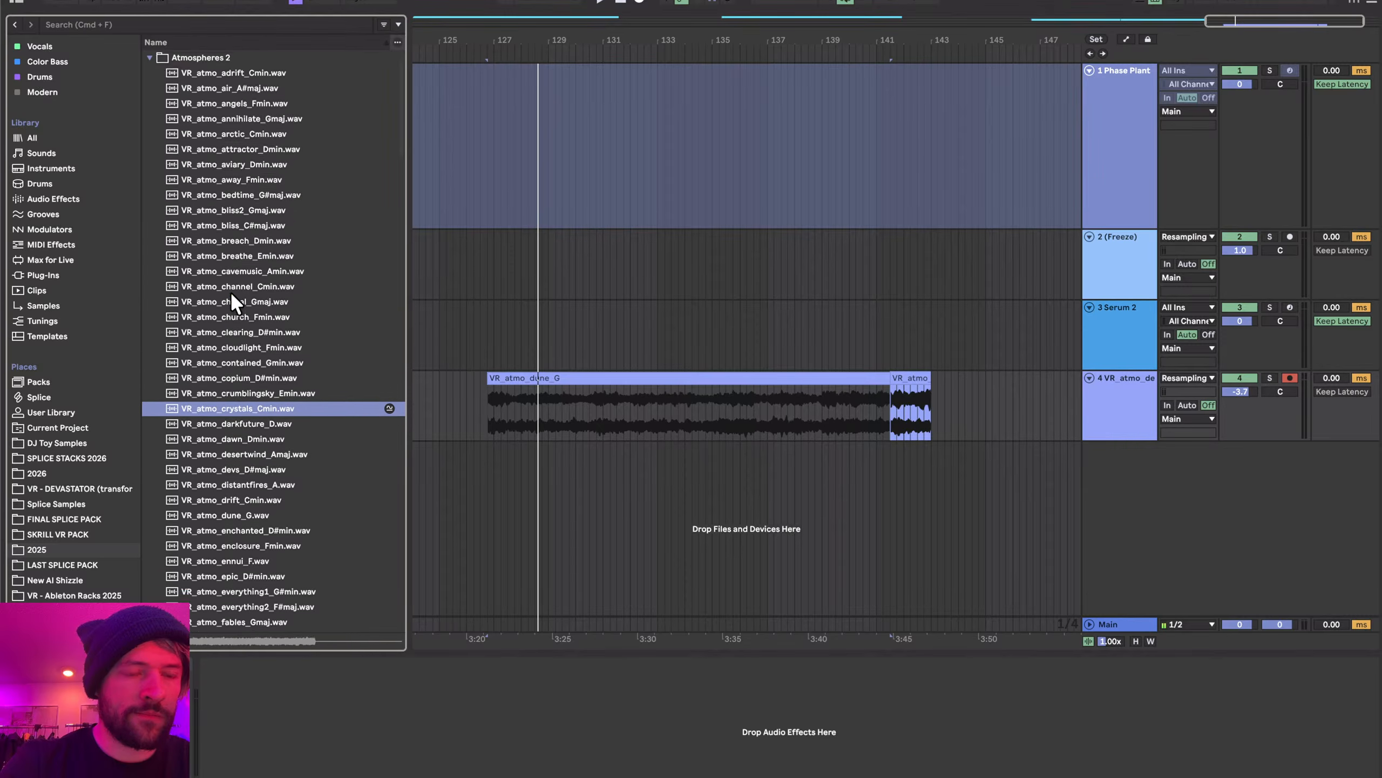
- Audition the samples VR_atmo_crumblingsky_Emin.wav, VR_atmo_copium_D#min.wav, VR_atmo_bedtime_G#maj.wav, VR_atmo_attractor_Dmin.wav and VR_atmo_annihilate_Gmaj.wav
click(267, 401)
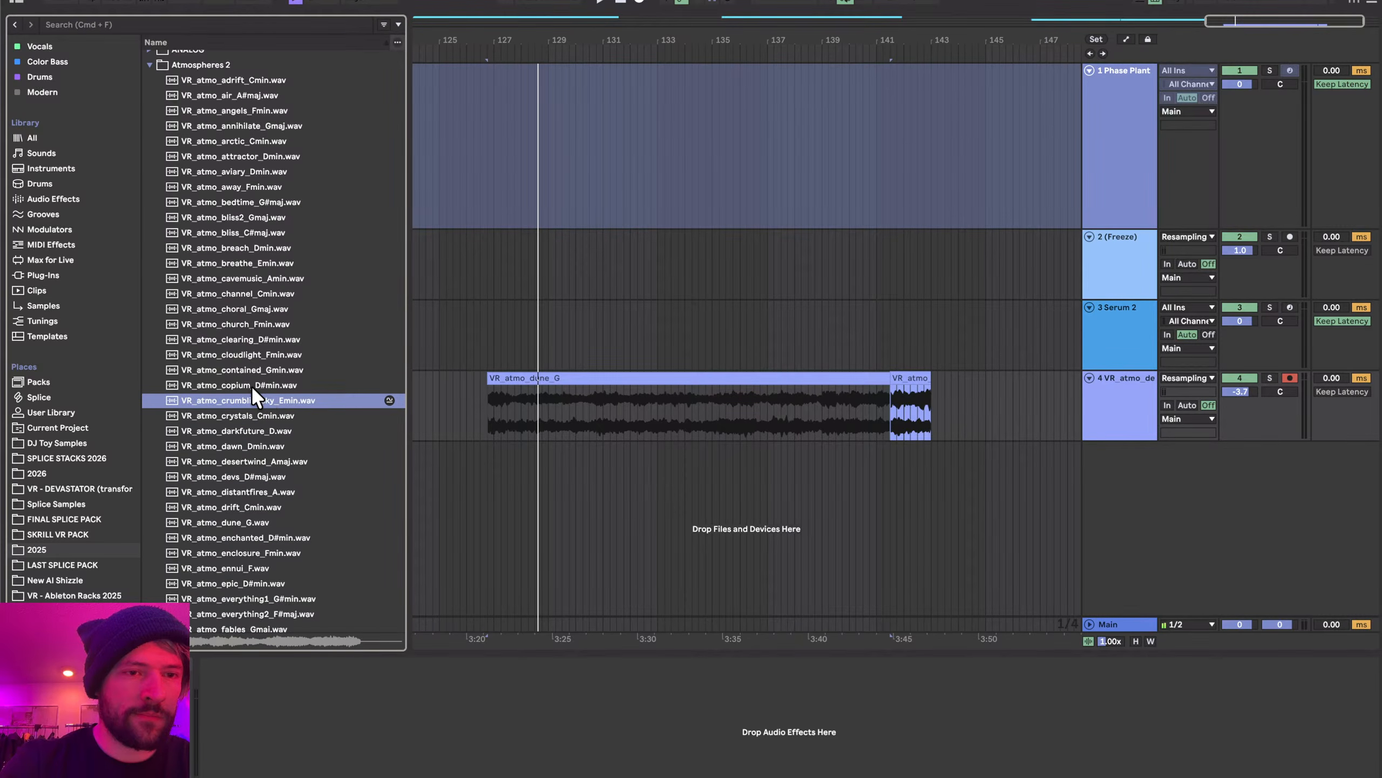
click(251, 386)
scroll(238, 365, up, 2)
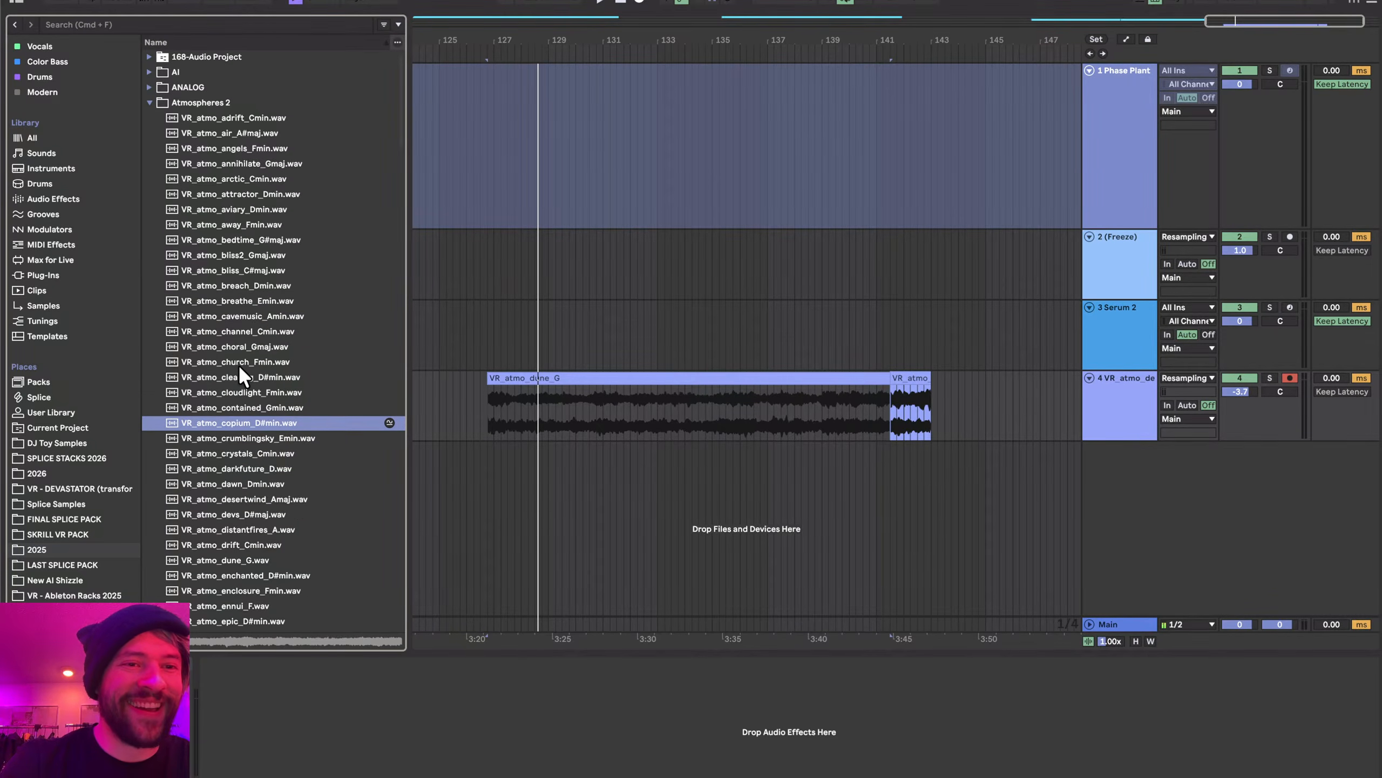
click(229, 243)
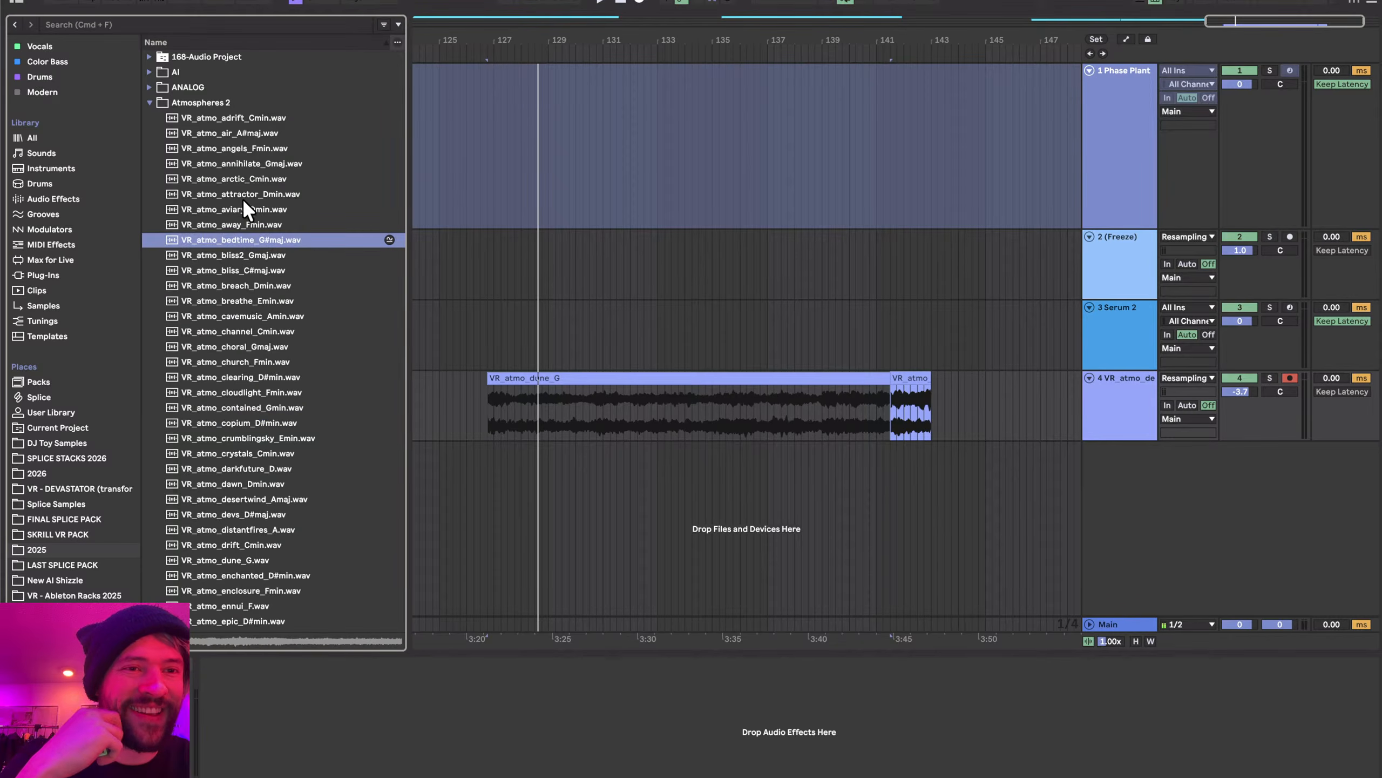
click(259, 195)
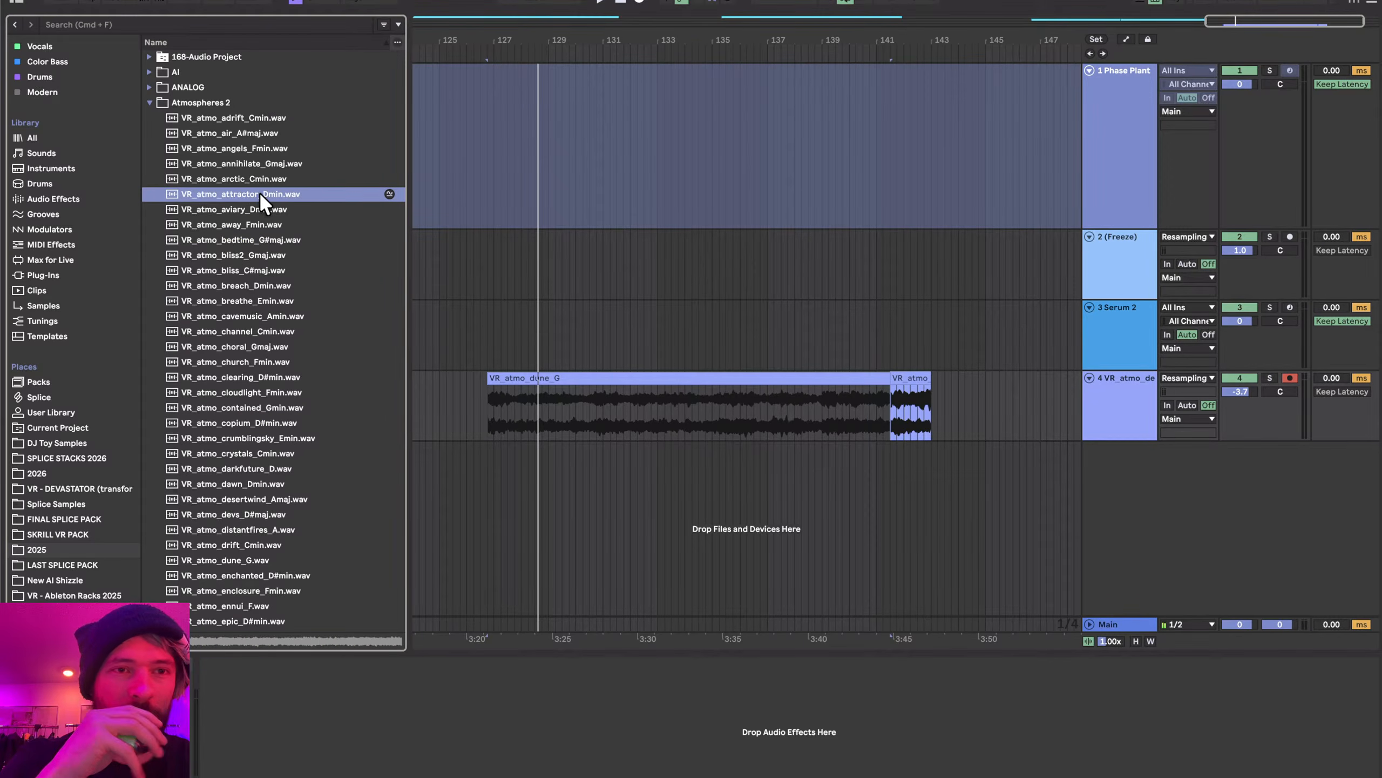
click(247, 164)
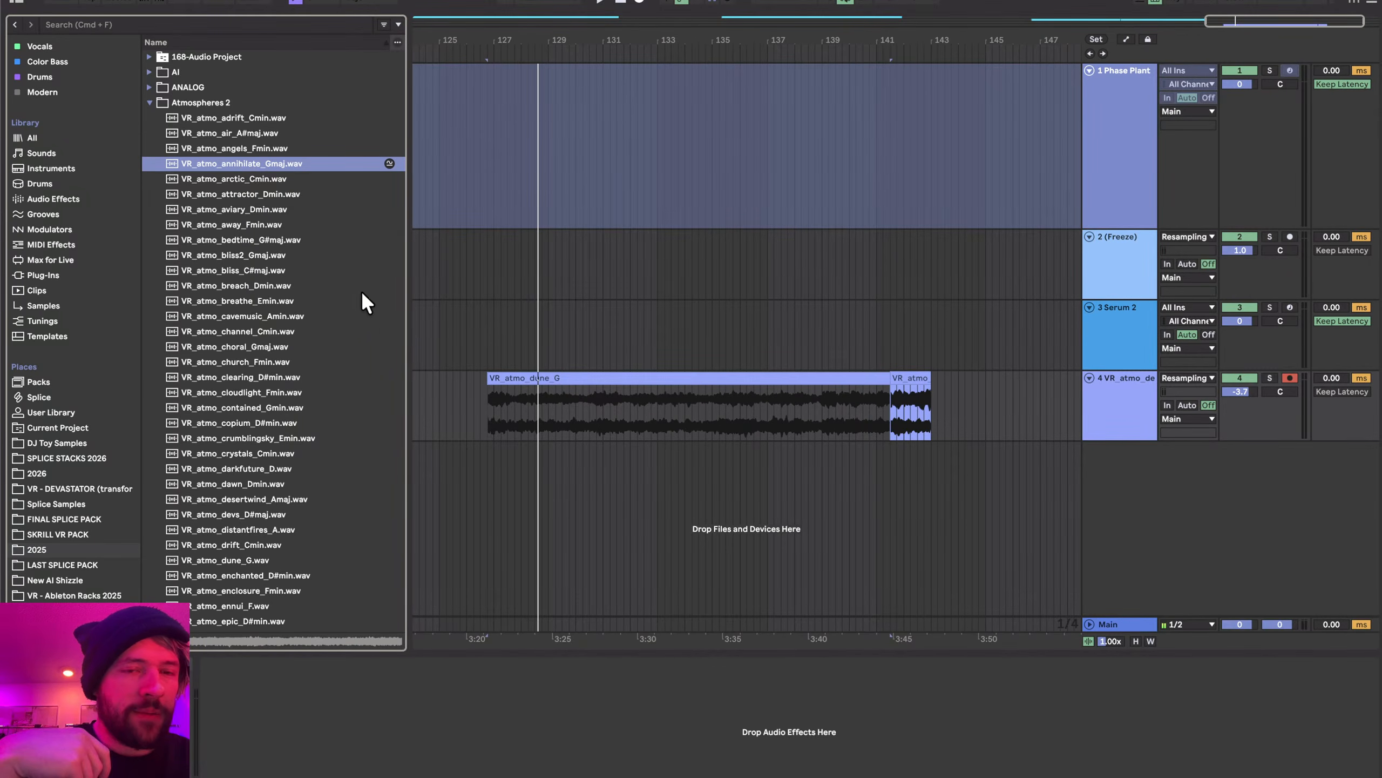
- Switch to the web browser, go to YouTube and search for "annihilation alien scene"
click(468, 402)
key(super+Tab)
click(554, 400)
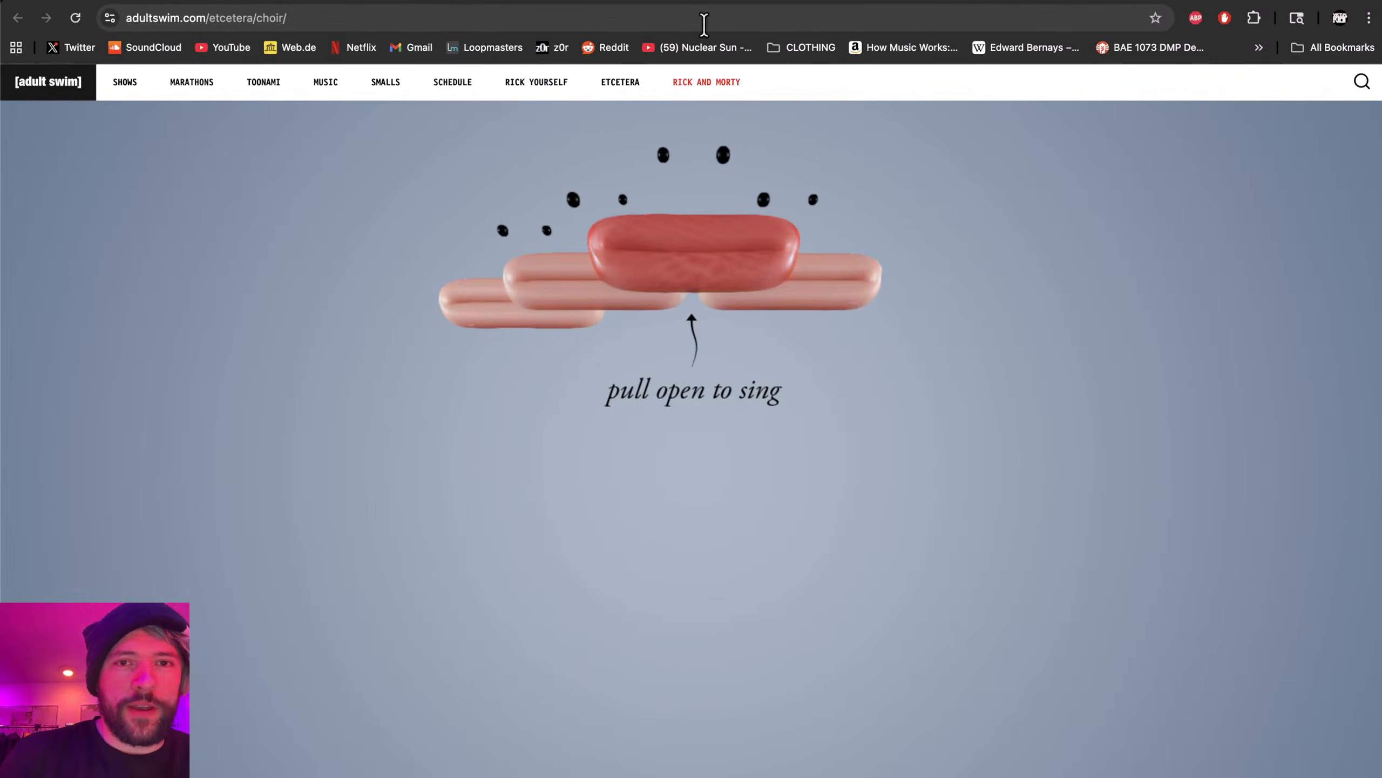
click(218, 48)
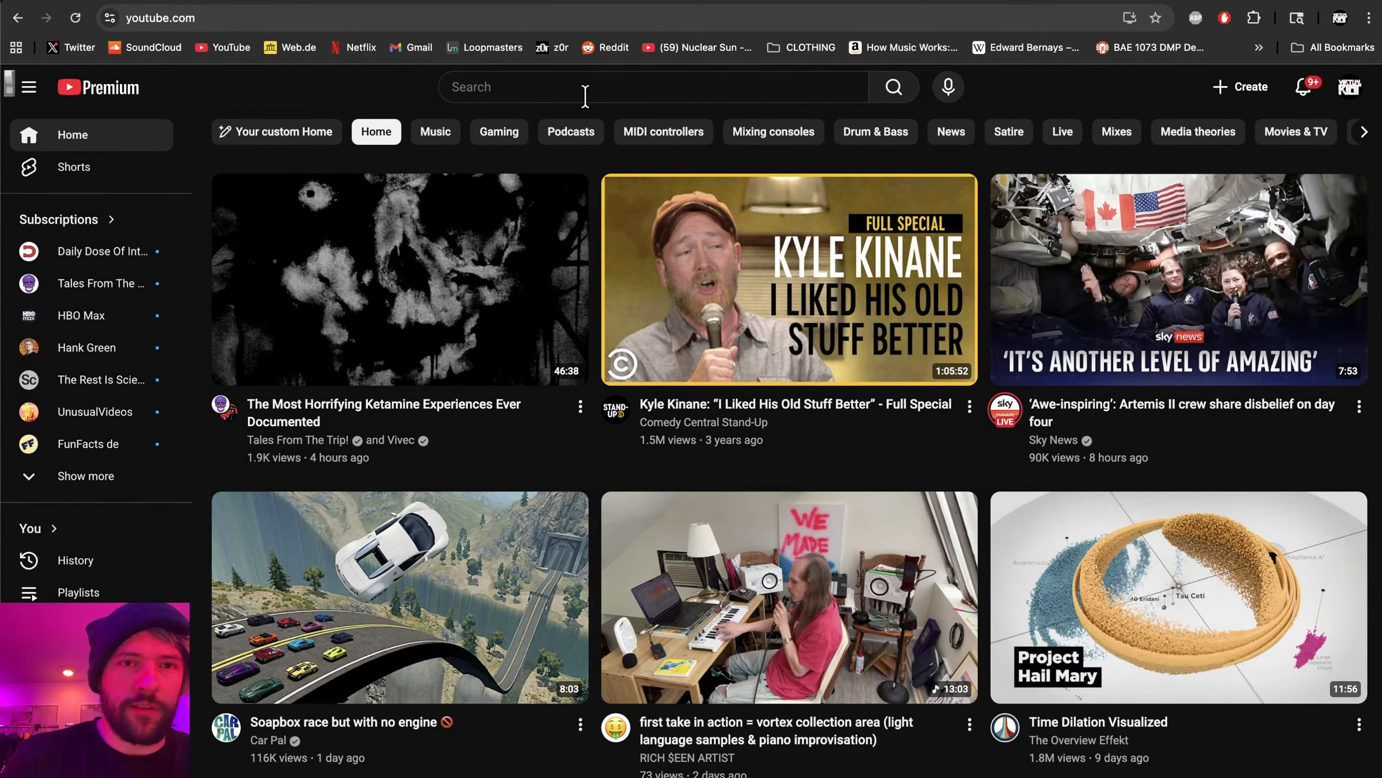
click(585, 87)
text(annihilation alien scene)
key(Return)
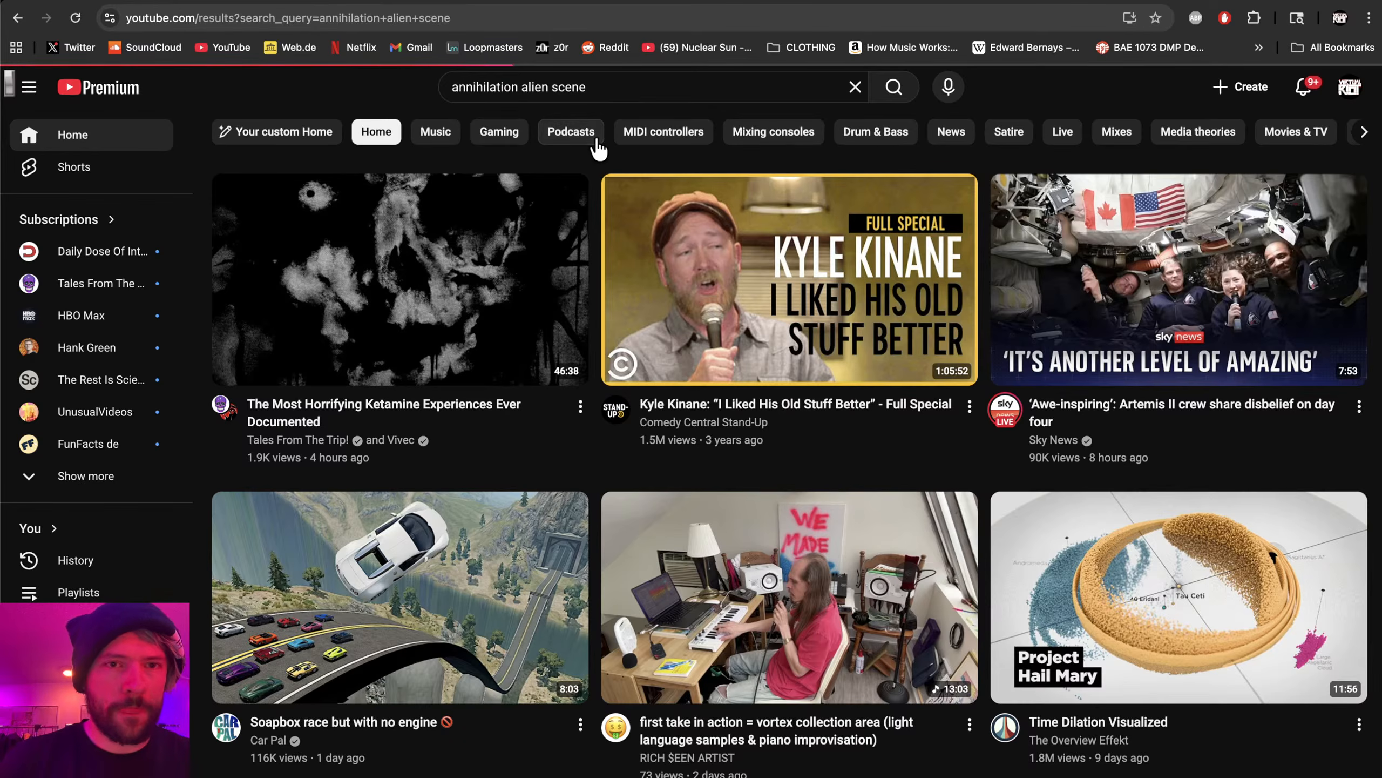
- Open an Annihilation alien scene clip full screen, seek to its bright golden light sequence and play it at volume 100
click(423, 431)
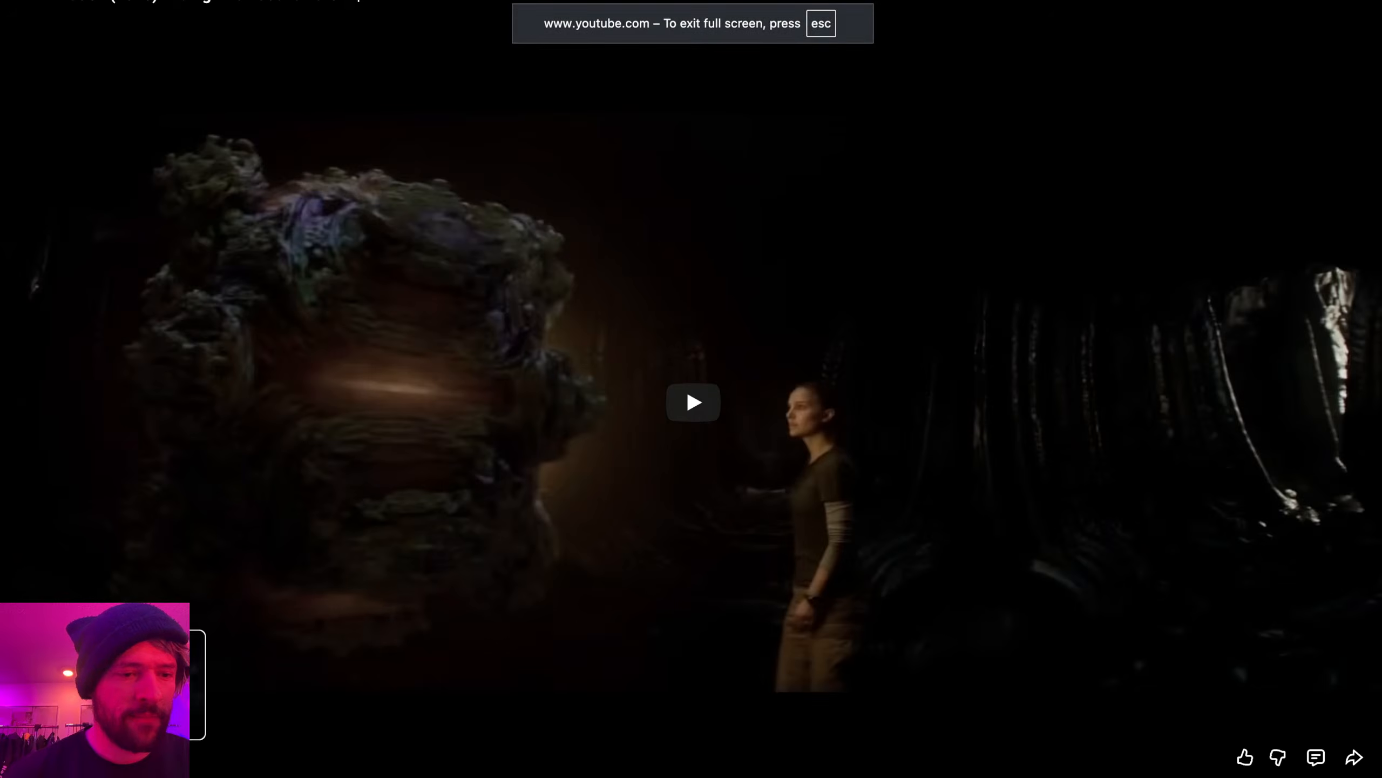
click(108, 776)
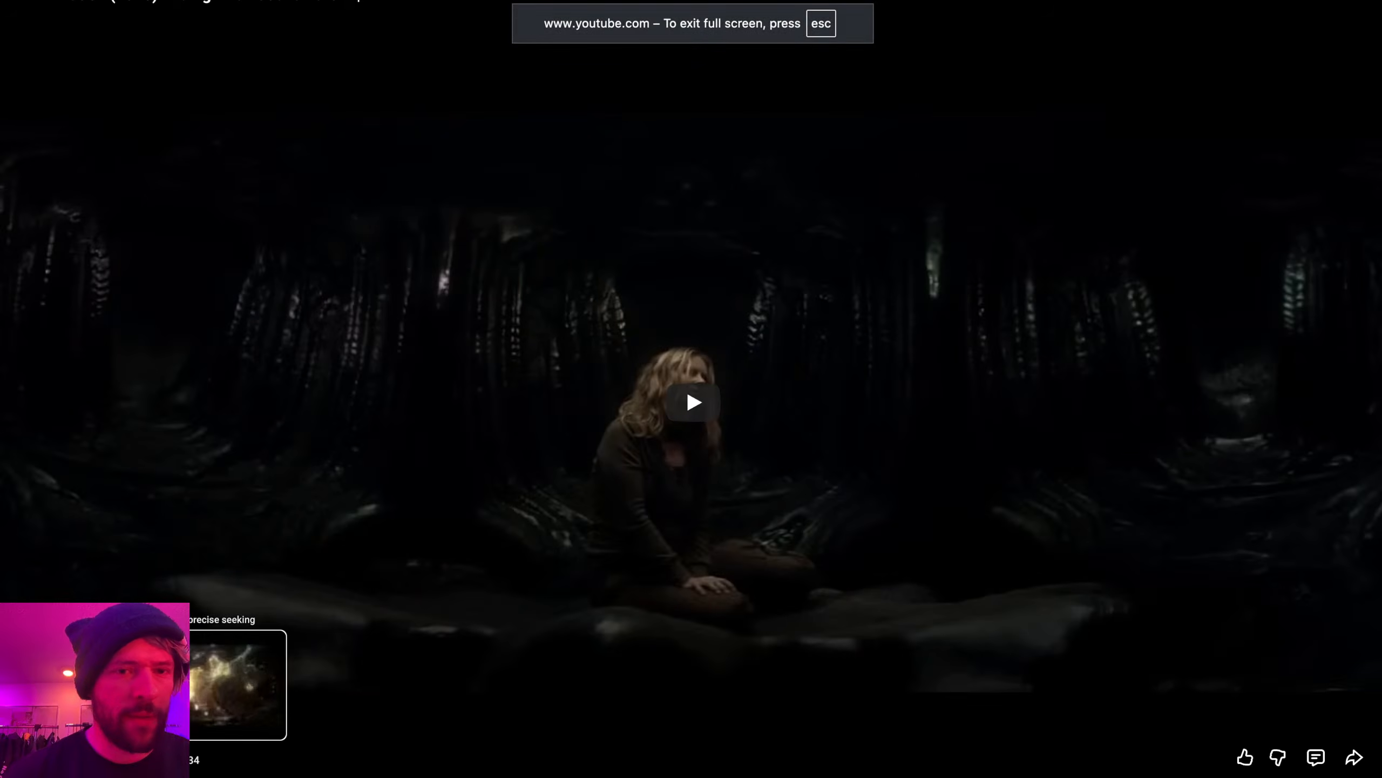
click(207, 776)
key(space)
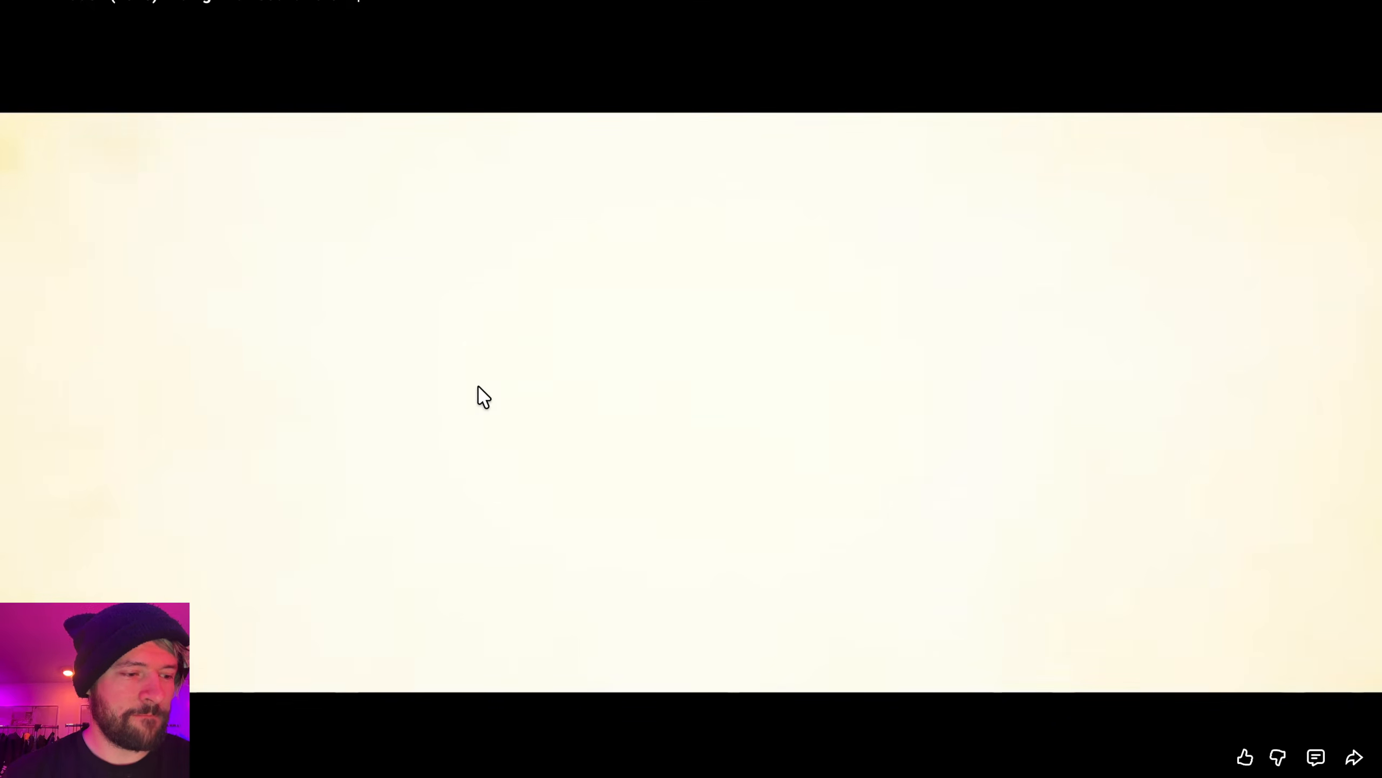
scroll(440, 407, up, 1)
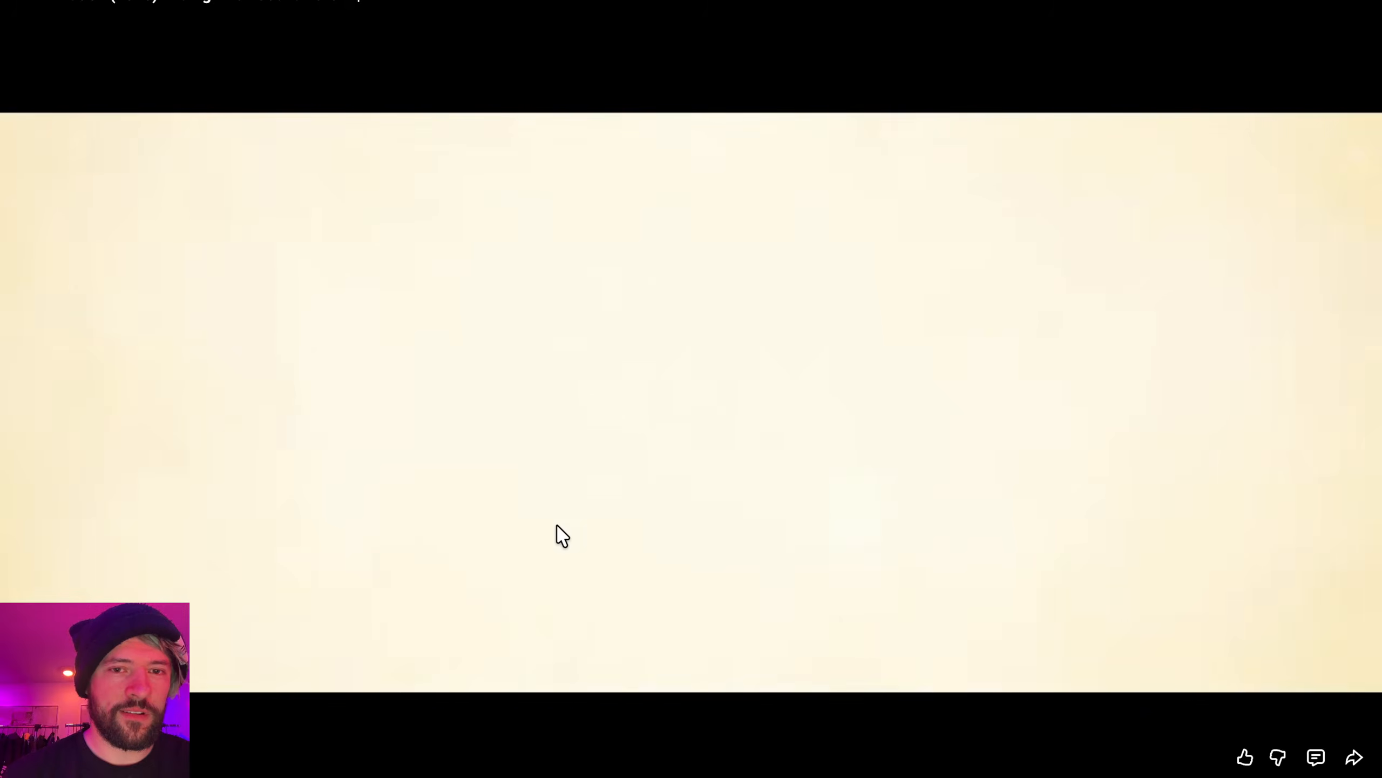
scroll(601, 370, up, 1)
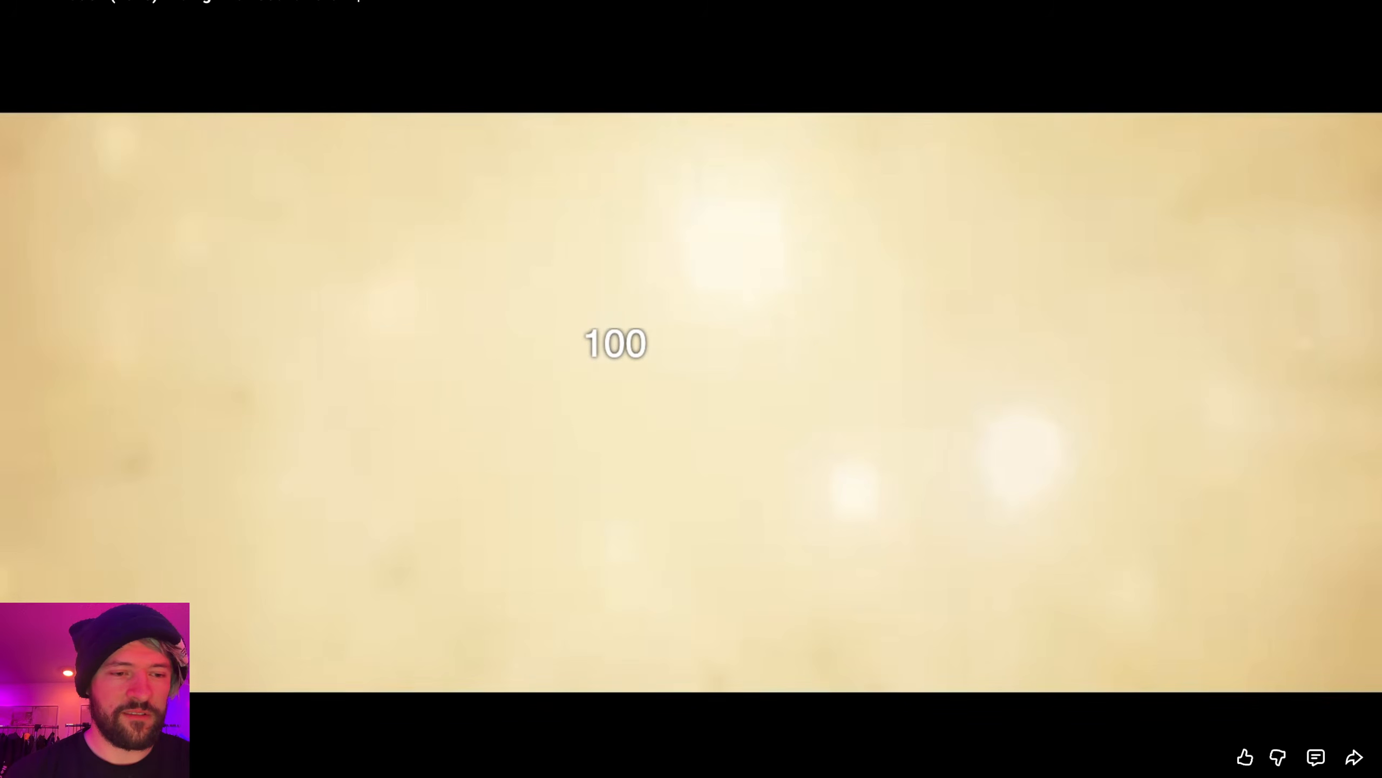
click(216, 527)
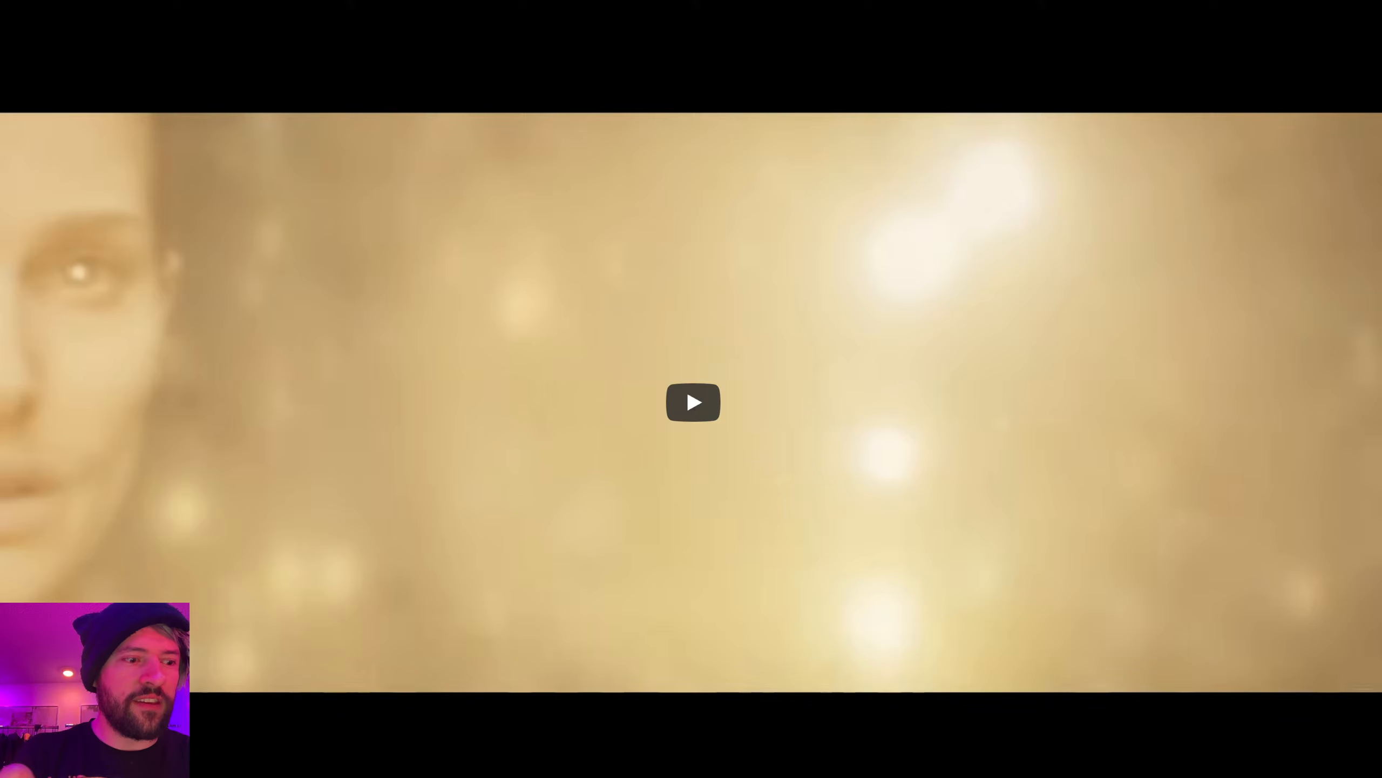
click(216, 527)
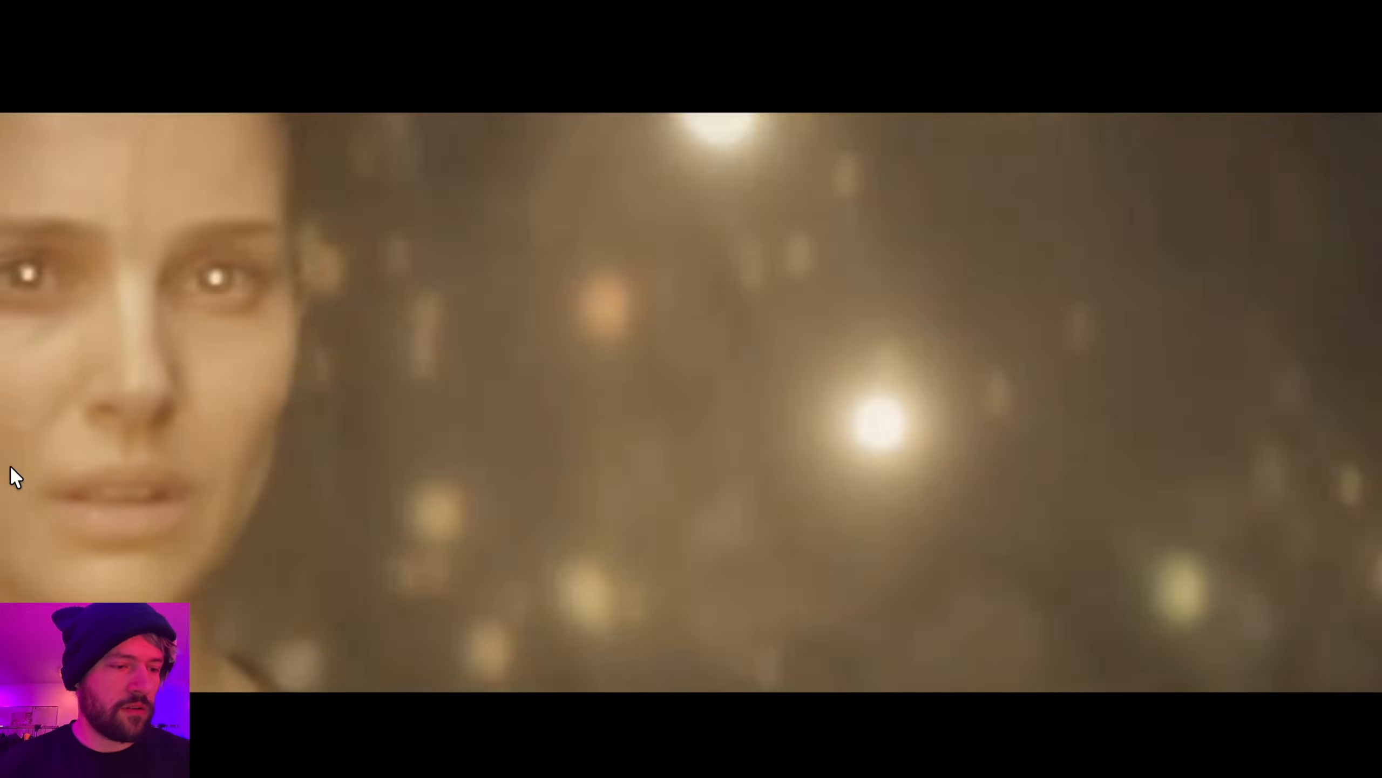
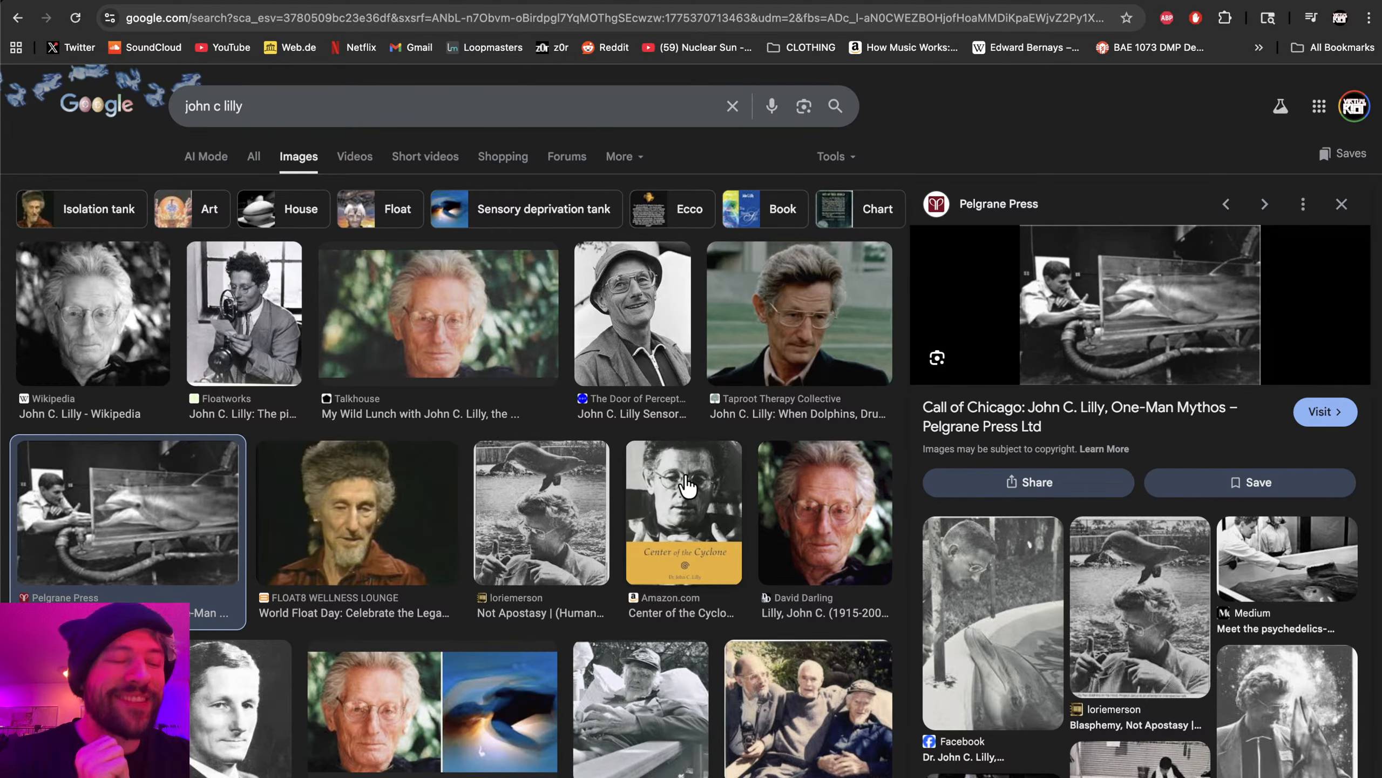
scroll(653, 481, down, 3)
scroll(568, 475, up, 3)
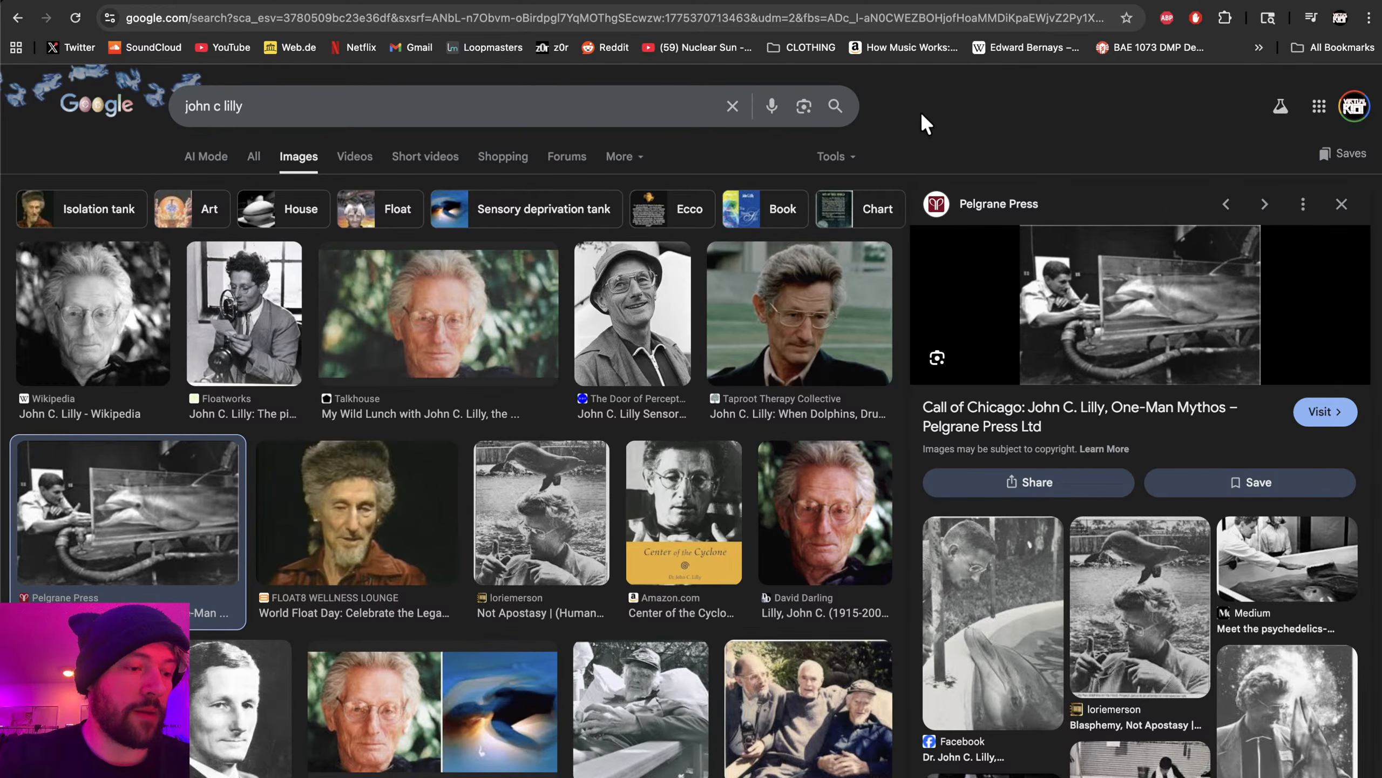
scroll(460, 613, down, 2)
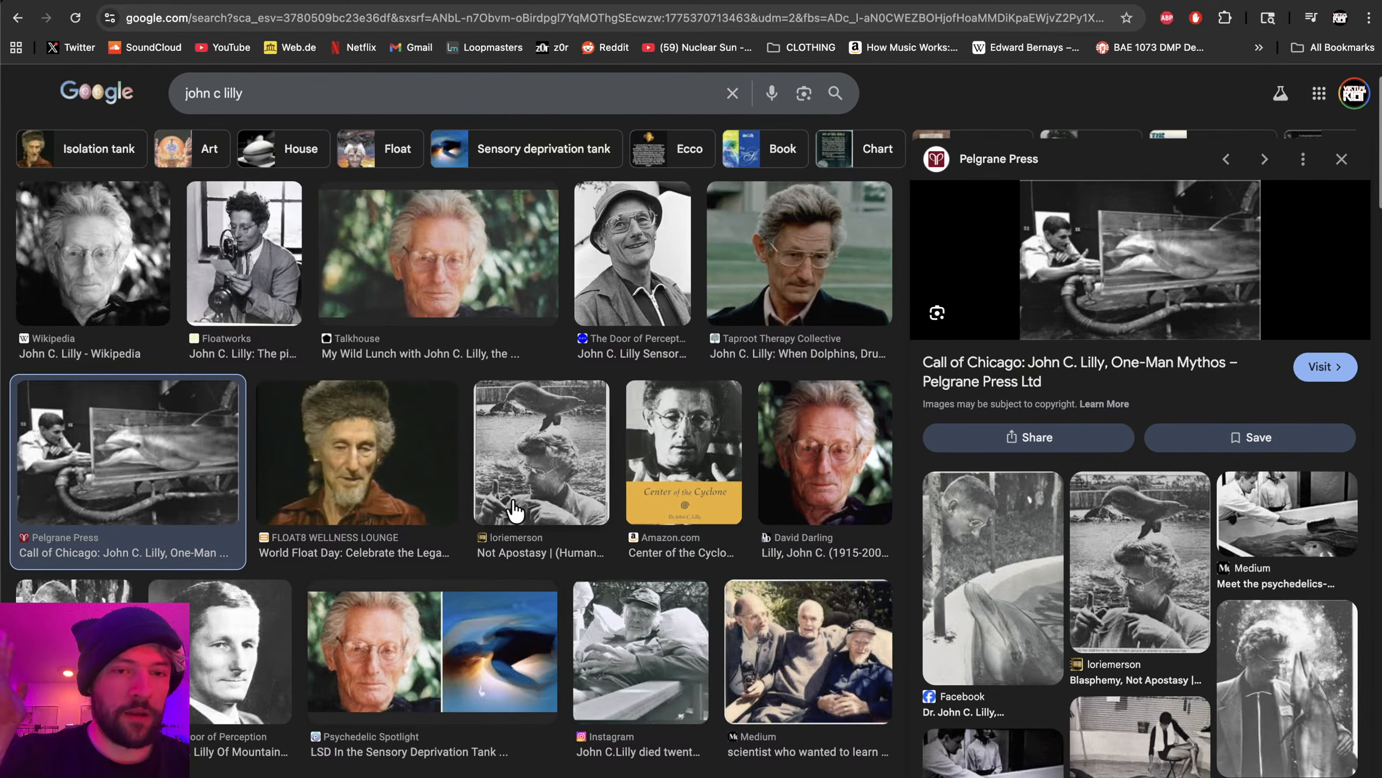
scroll(516, 511, up, 2)
scroll(536, 403, down, 3)
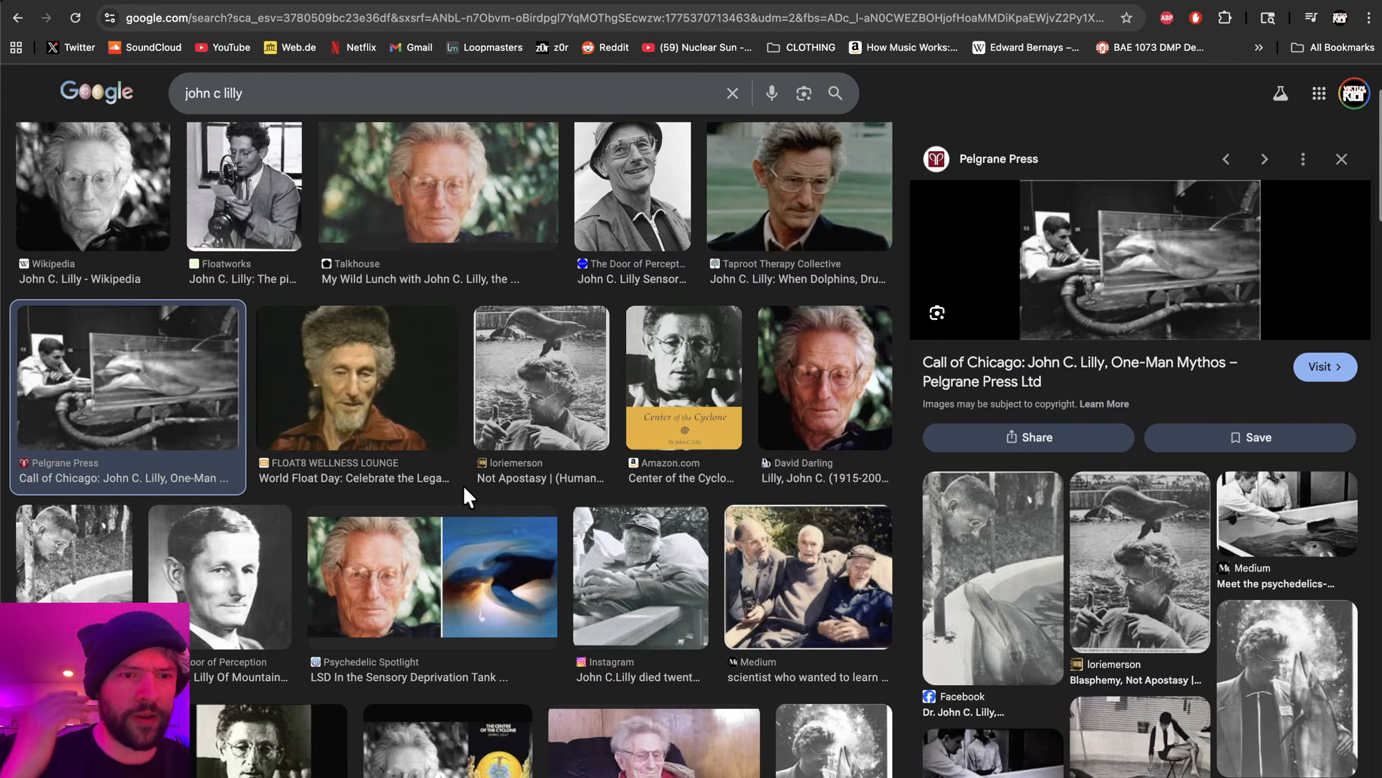
scroll(462, 484, up, 3)
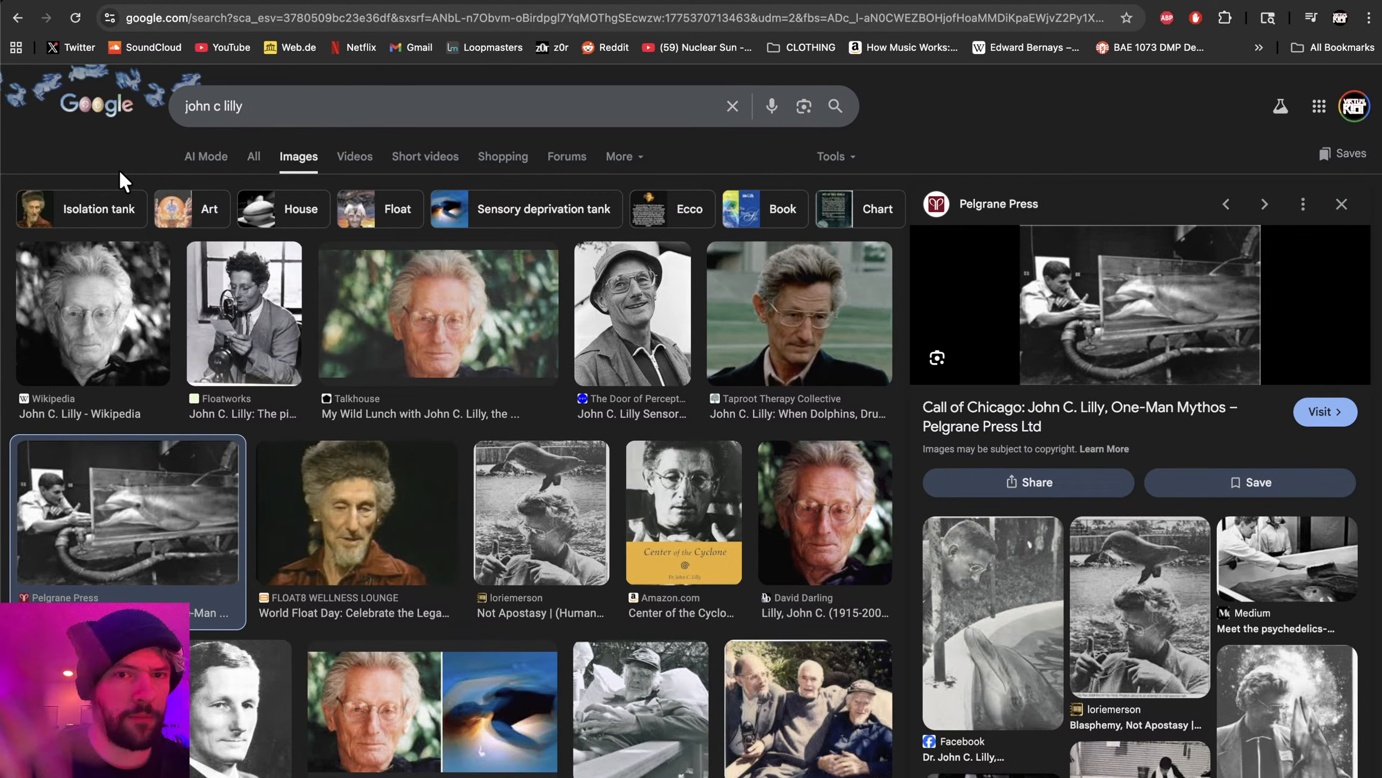
click(276, 109)
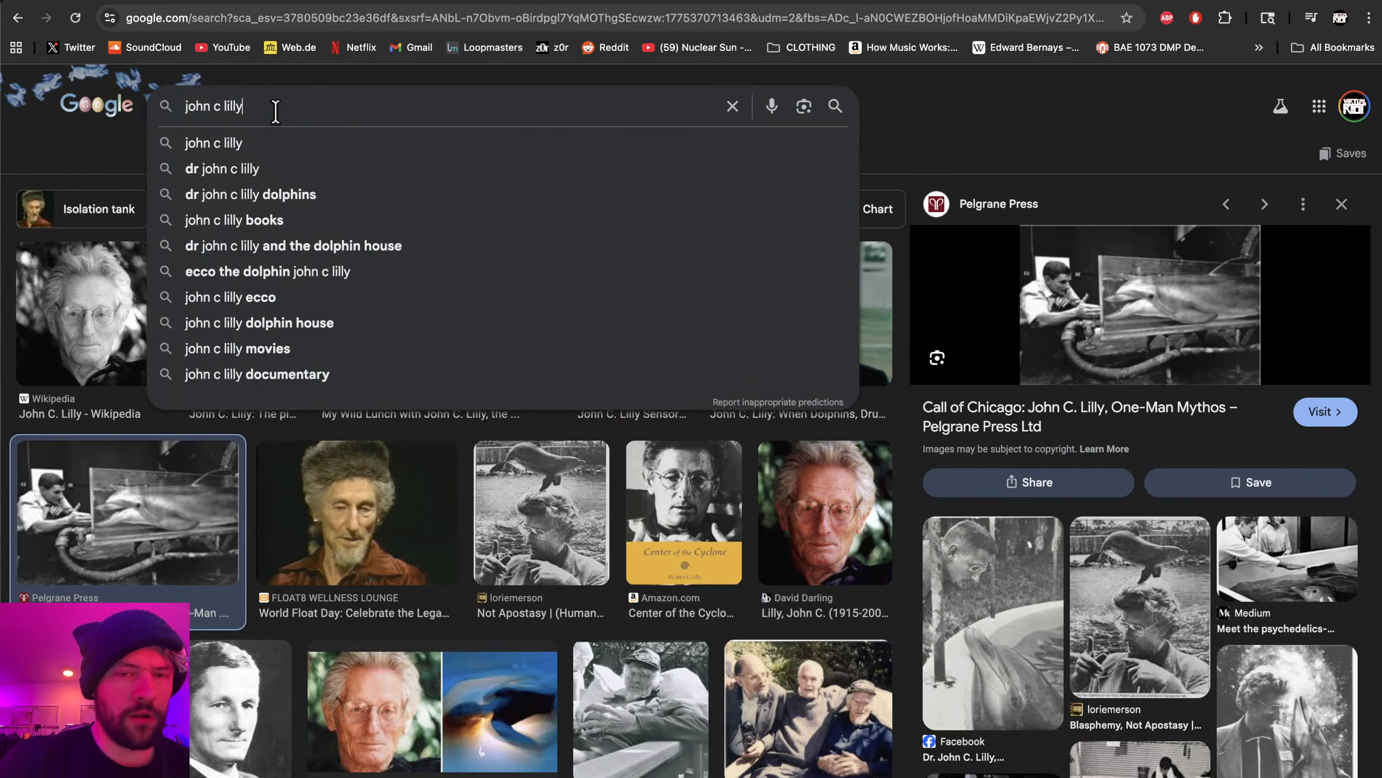
click(95, 158)
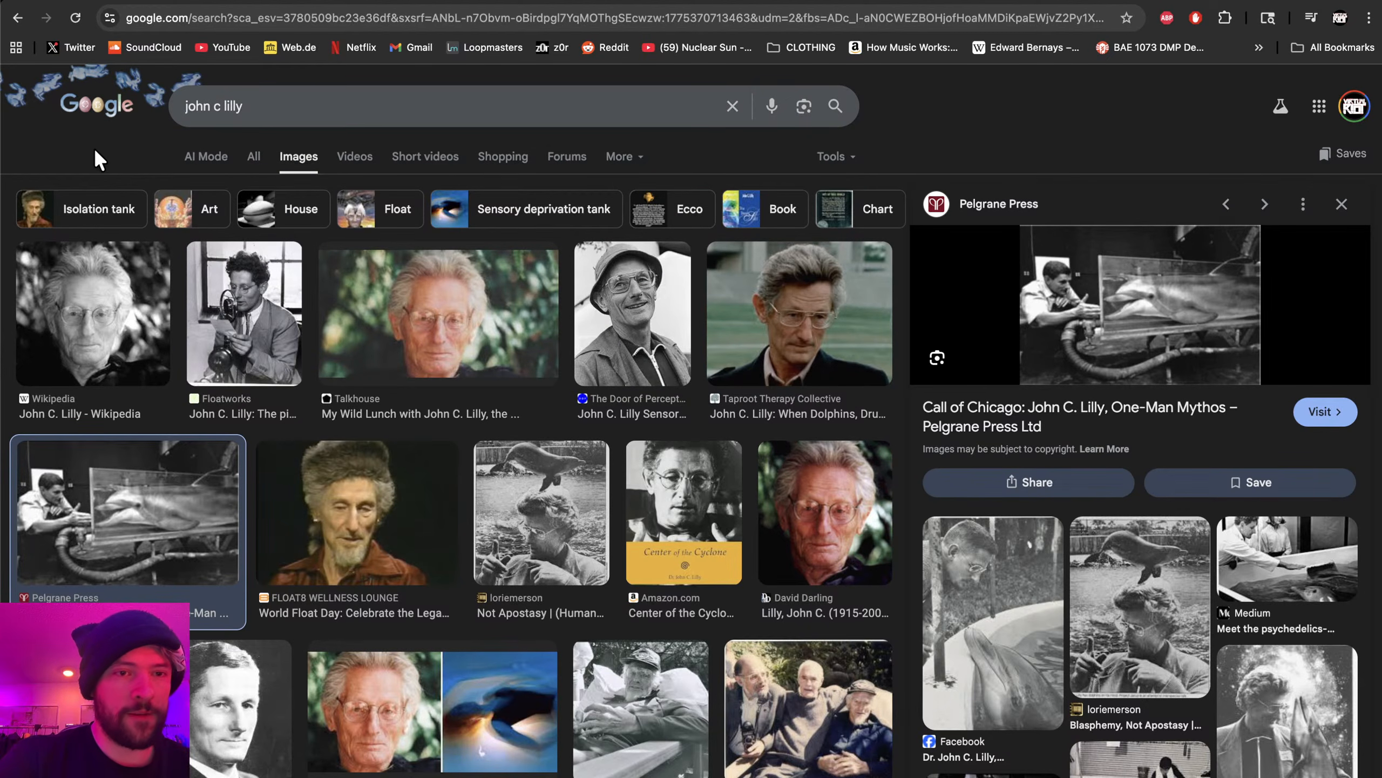
click(280, 106)
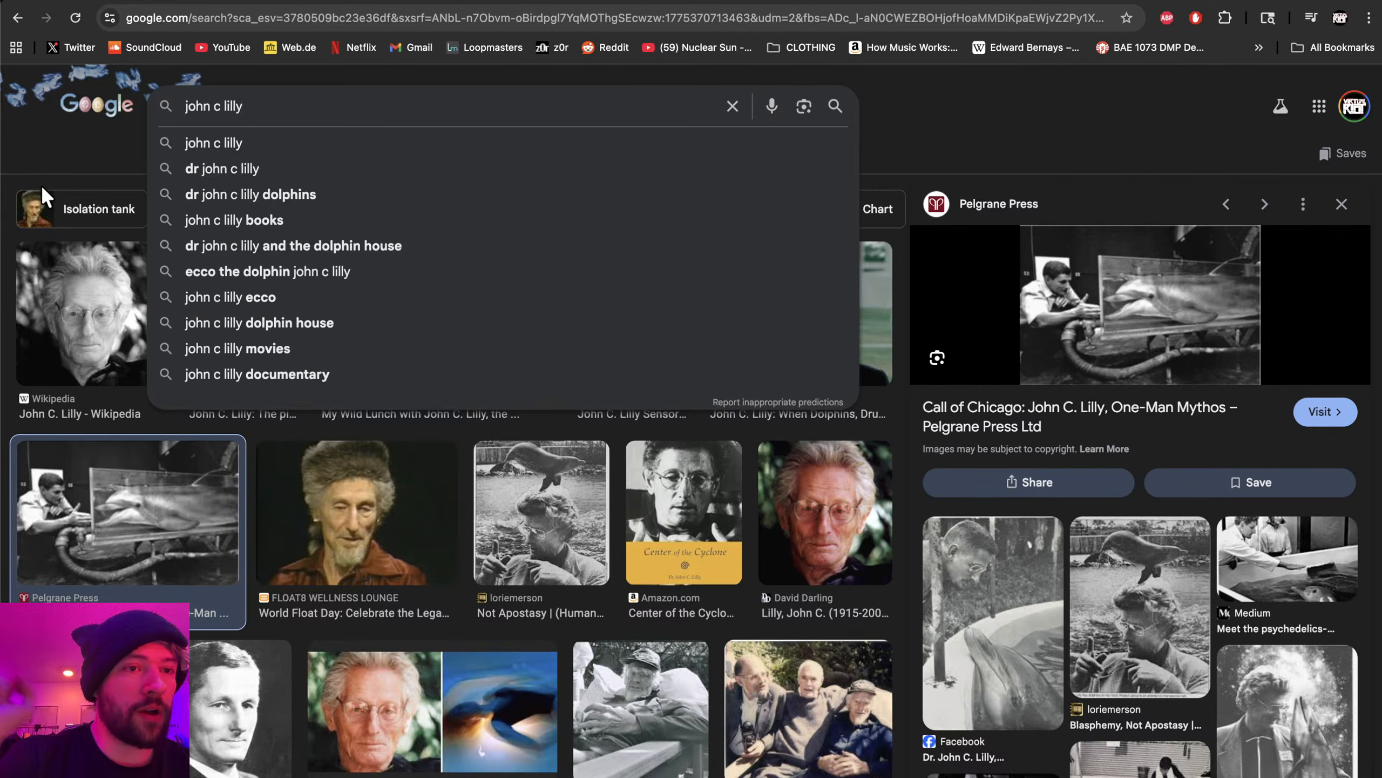
click(98, 140)
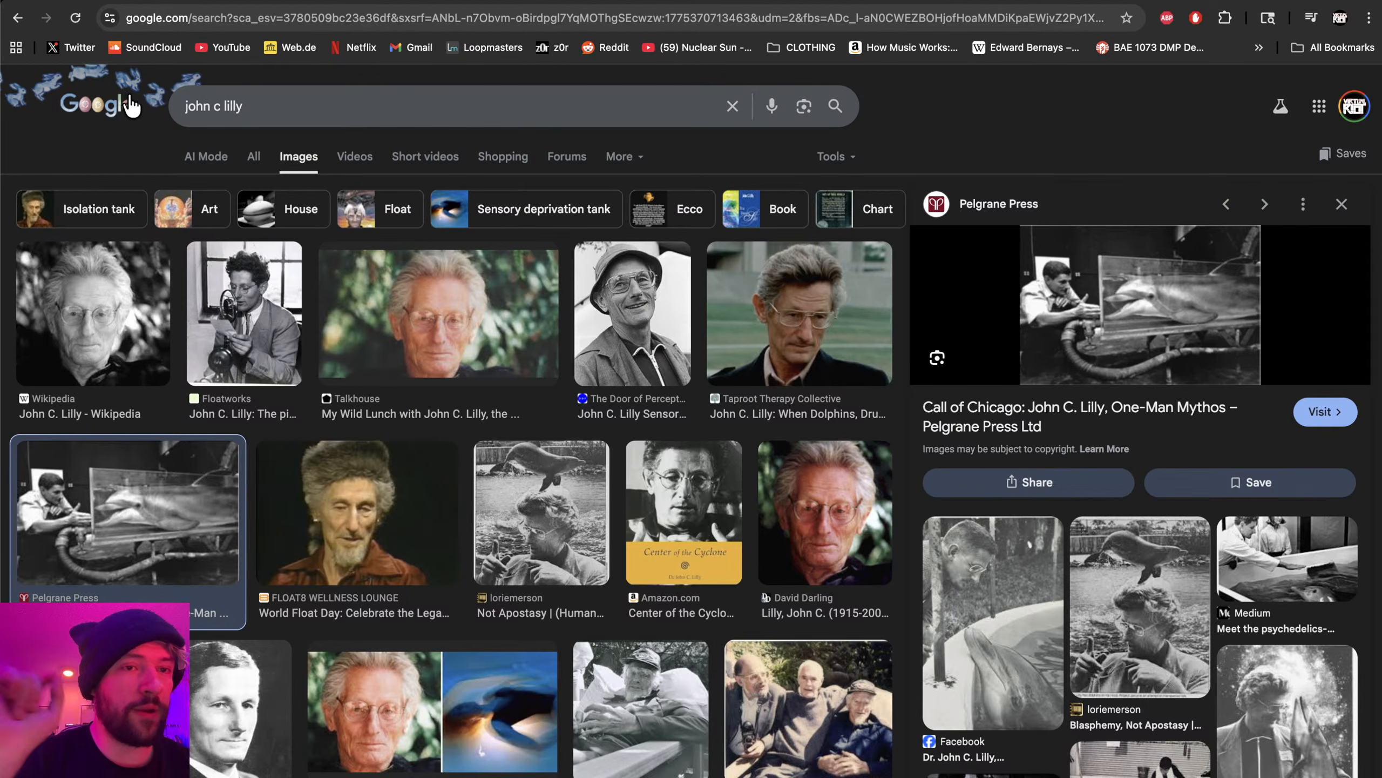
- Search Google Images for "john c lilly sensory deprivation tank"
click(267, 107)
text(sen)
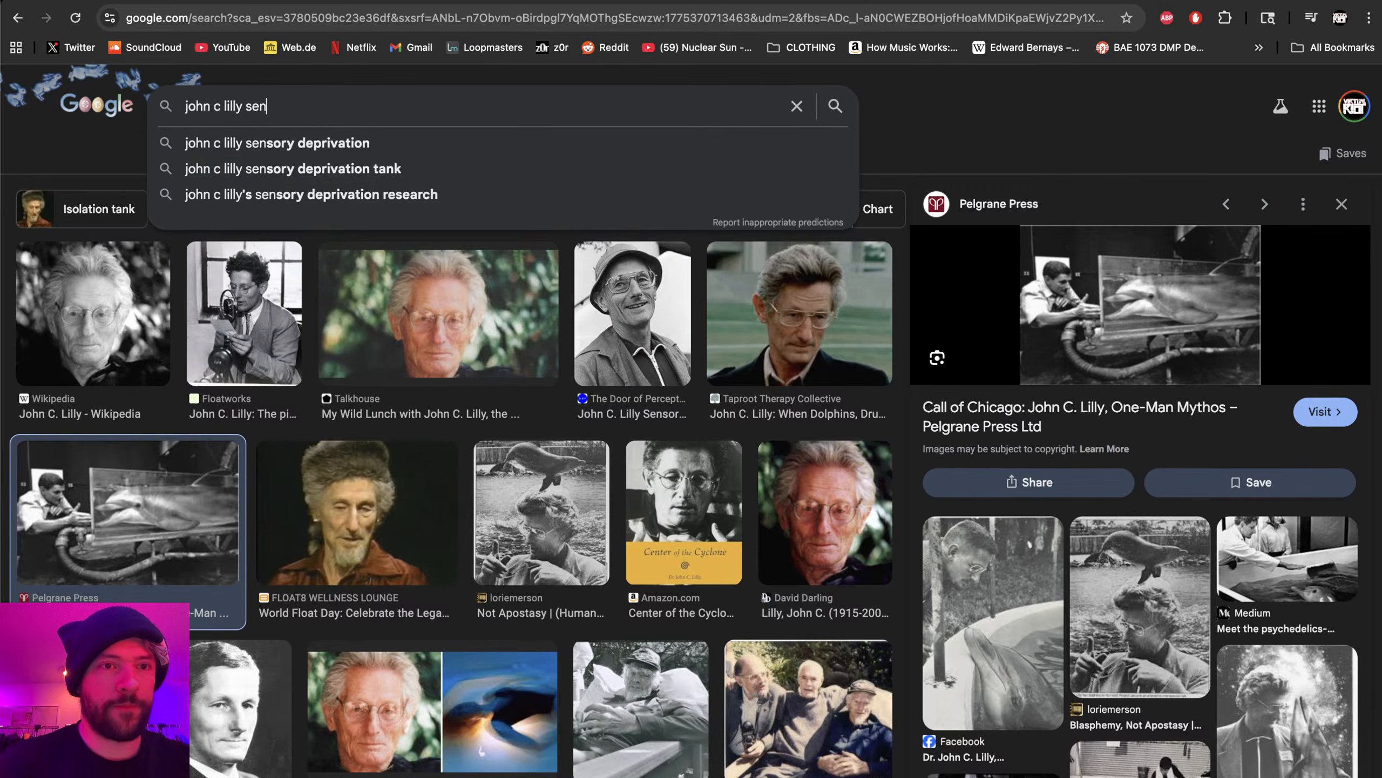
click(384, 166)
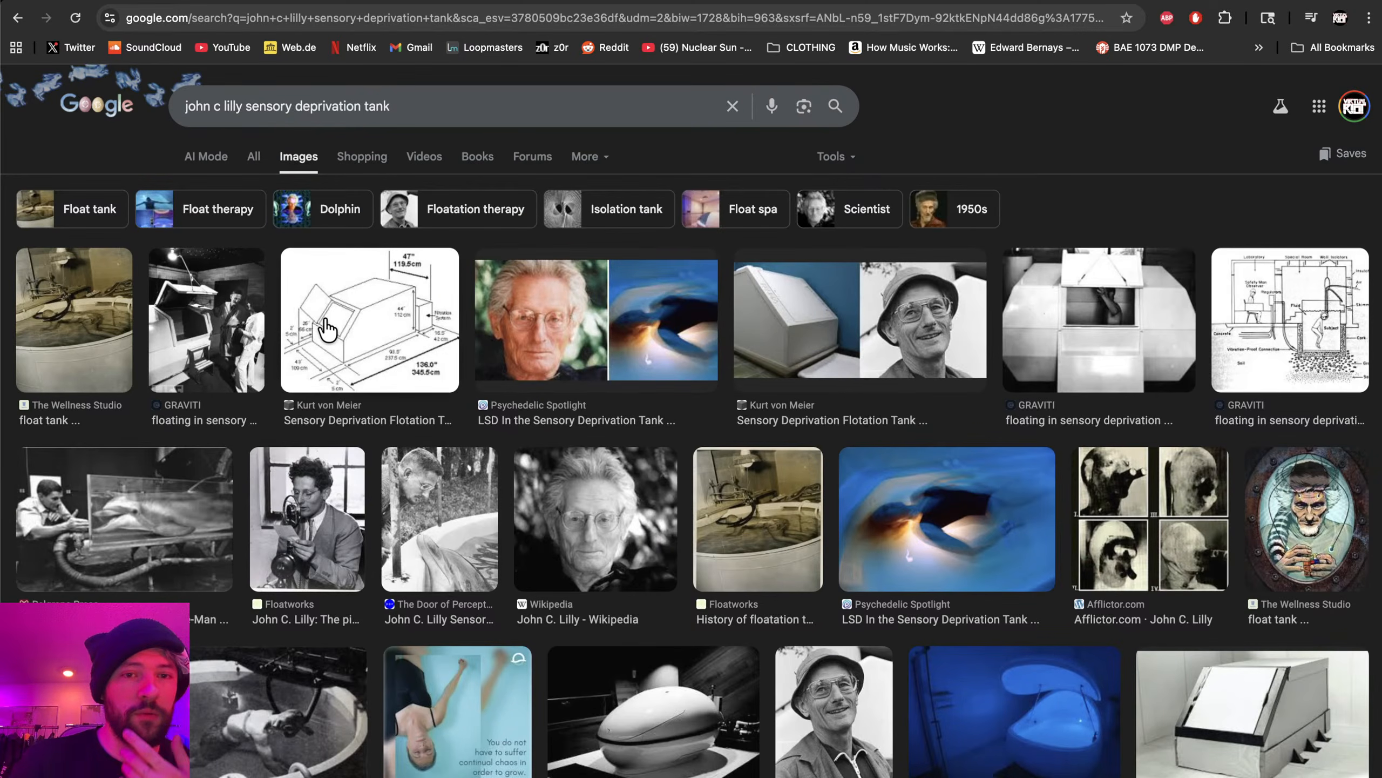
- Preview the dimensioned flotation tank drawing and the photo of the open white tank, and look through the other image results
click(411, 335)
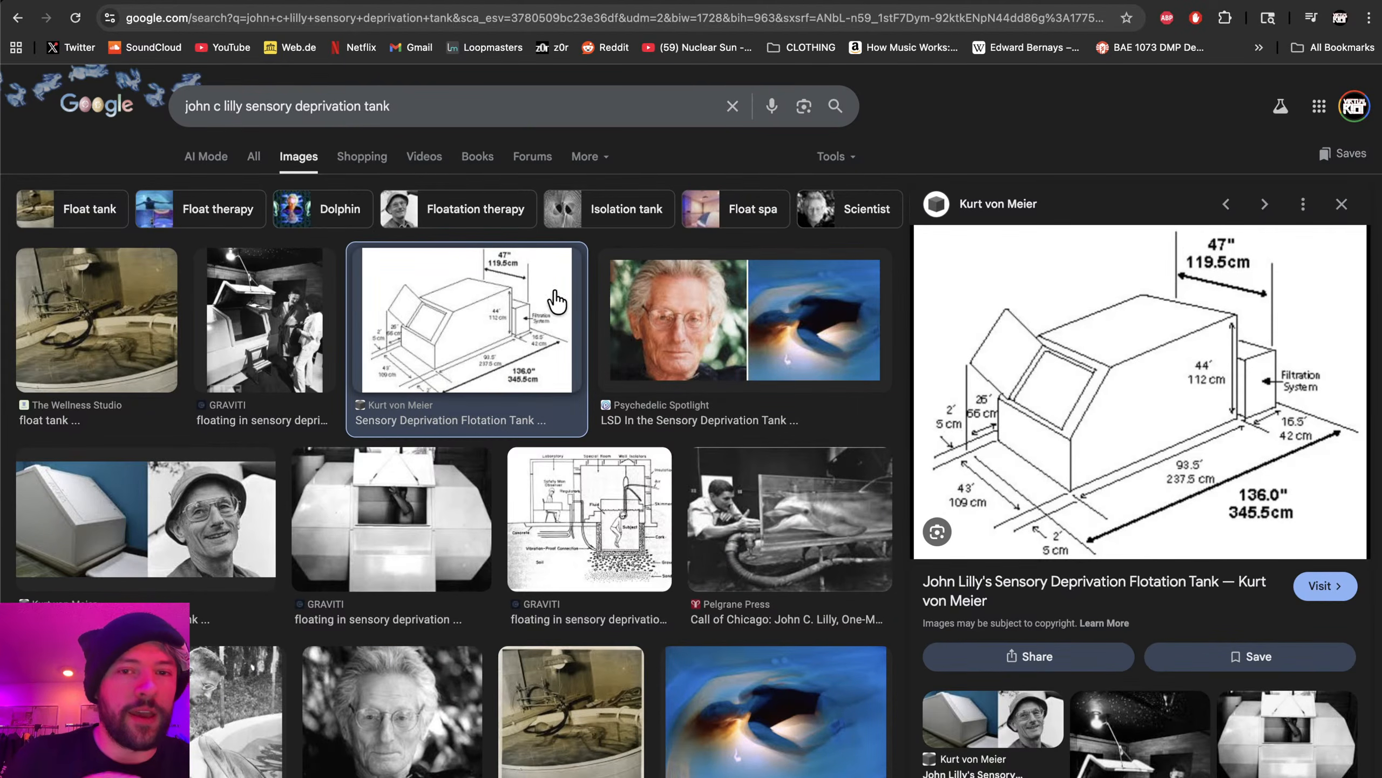
click(403, 530)
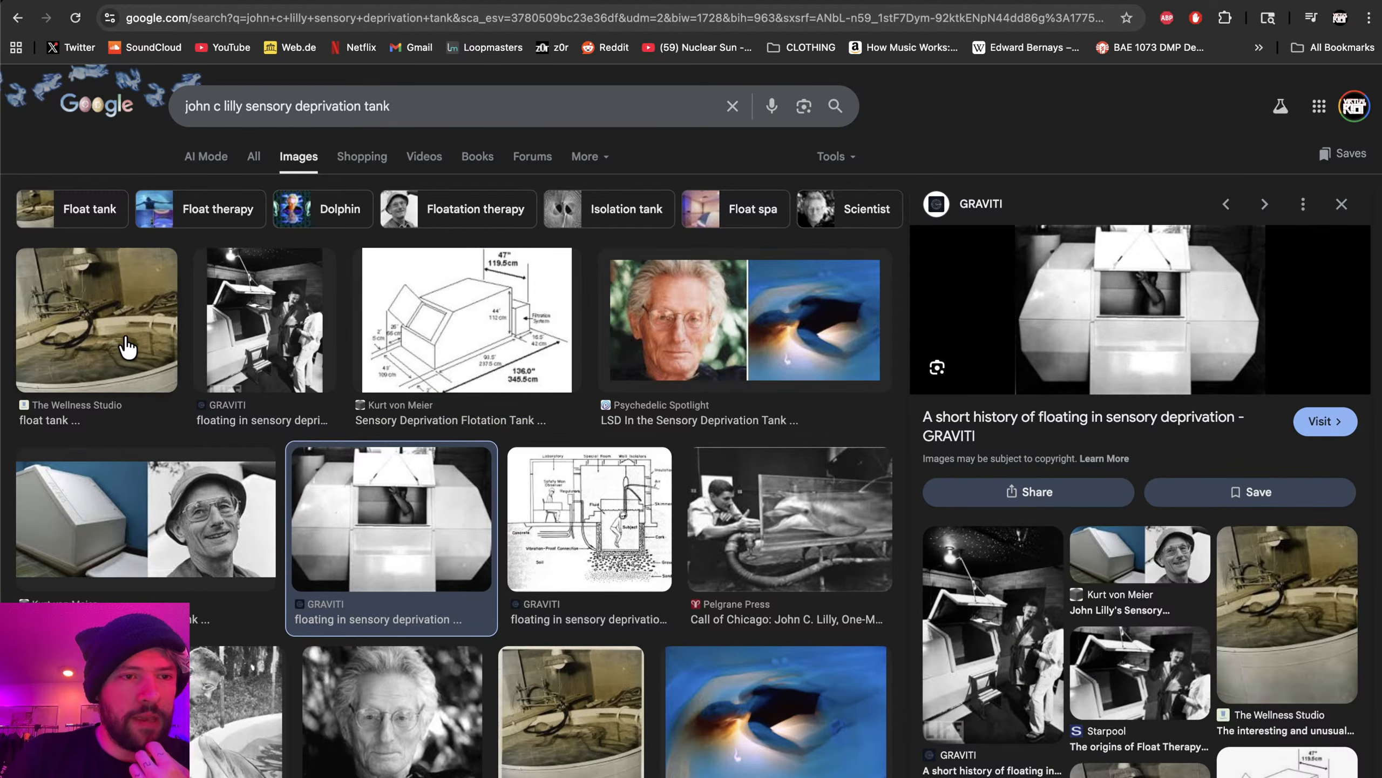
click(434, 301)
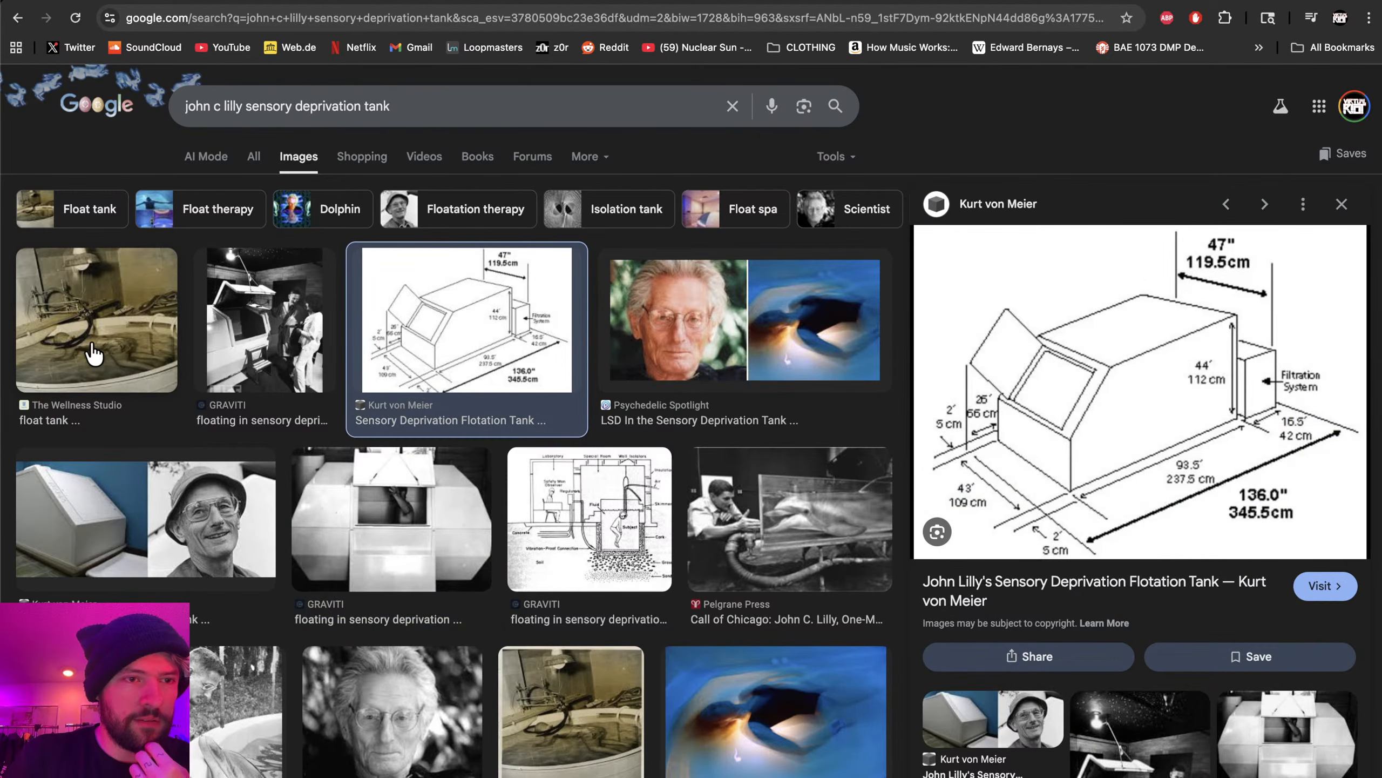
scroll(316, 400, down, 1)
scroll(316, 400, down, 7)
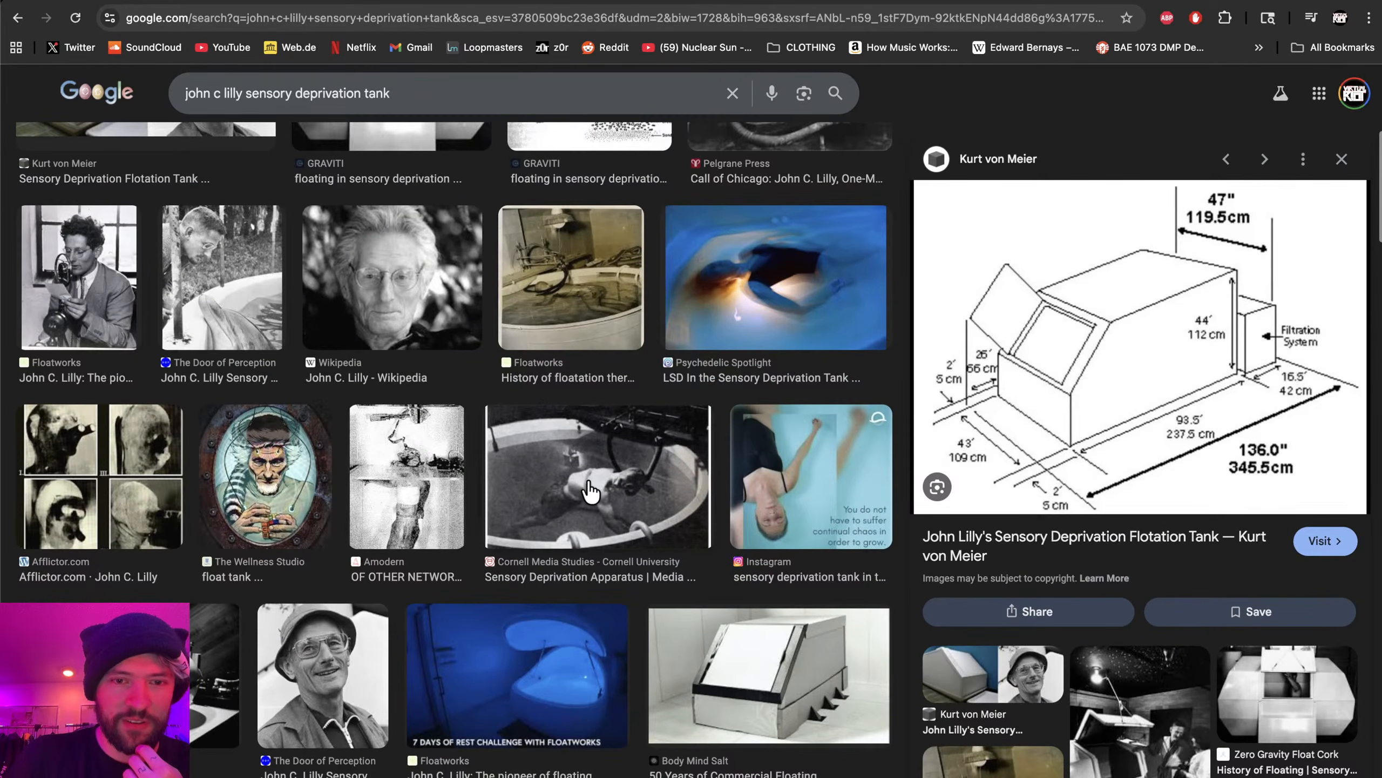
scroll(626, 528, up, 8)
scroll(79, 352, down, 5)
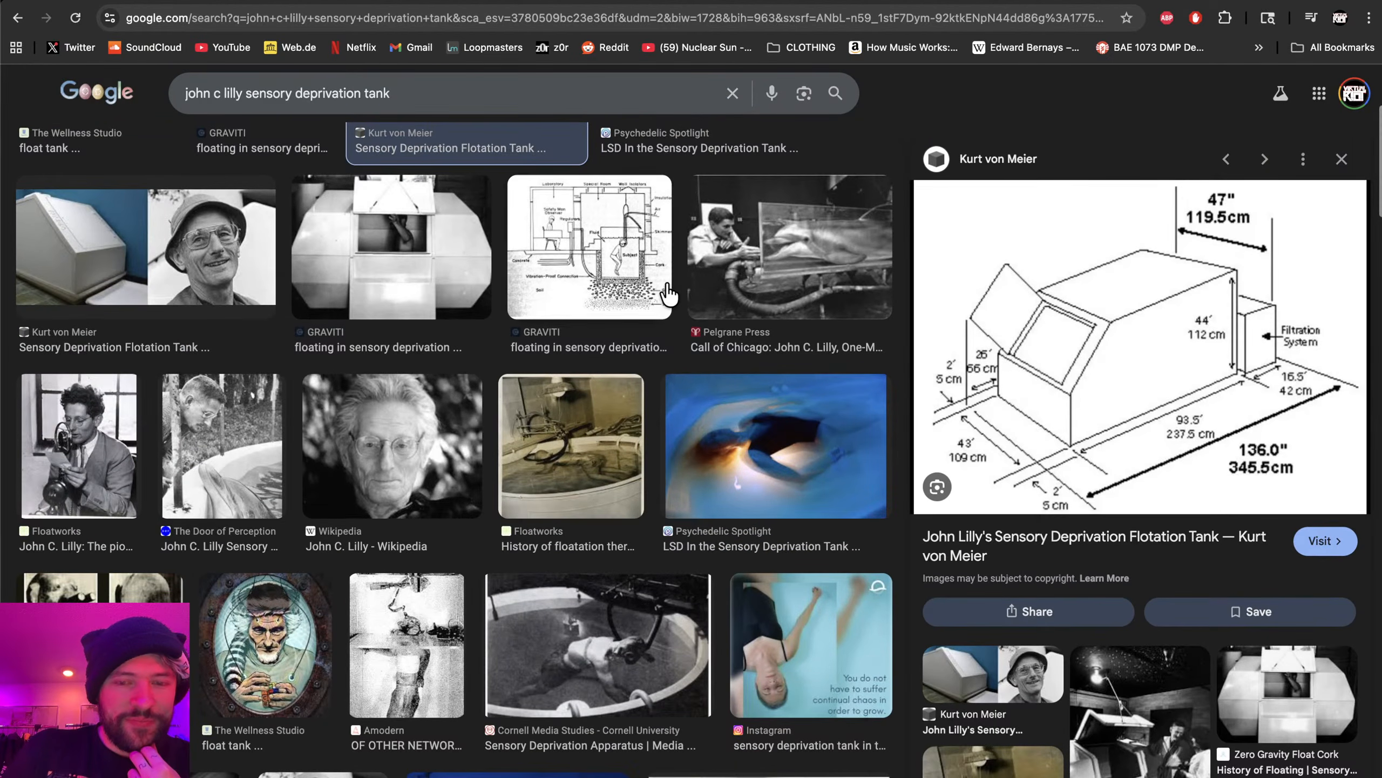
scroll(676, 281, up, 2)
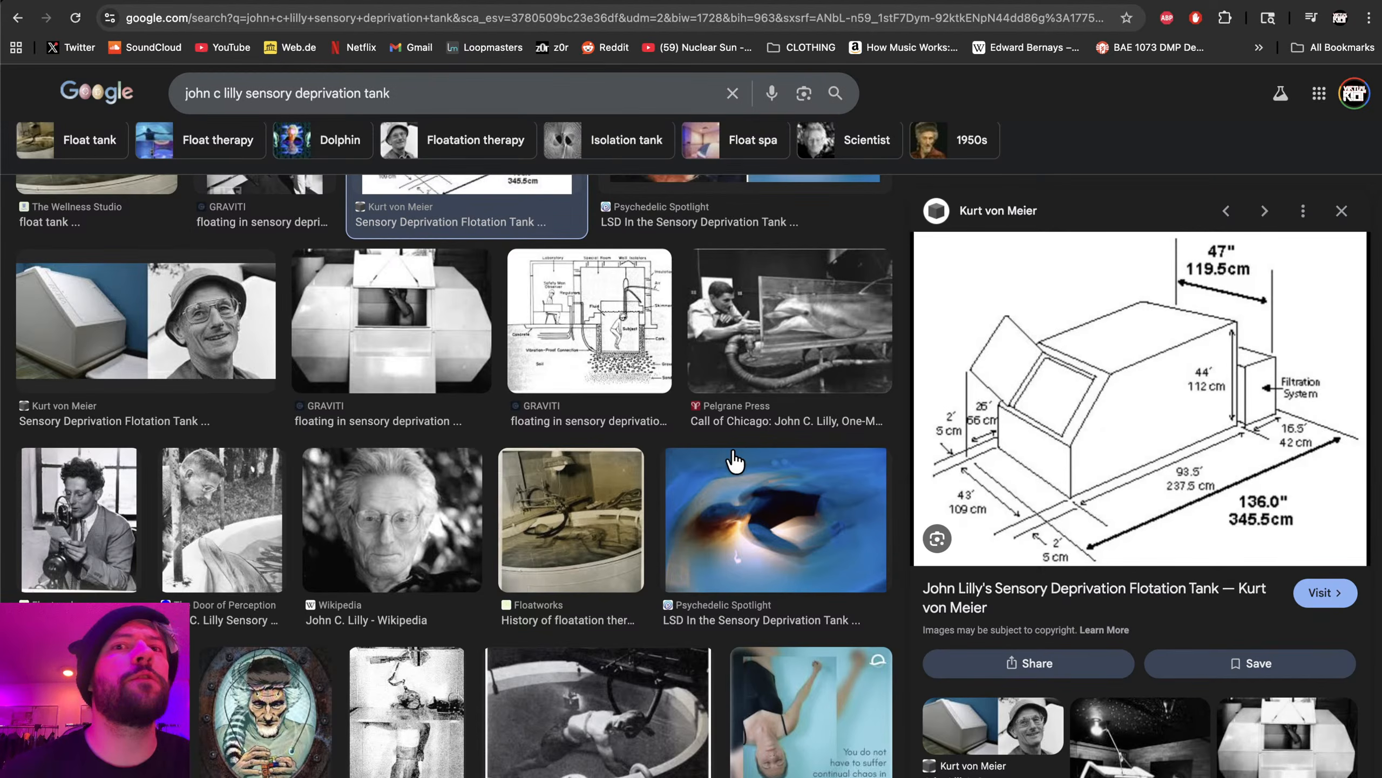
- Search Google Images for "ecco the dophin" and preview the IMDb cover art and the Ecco: The Tides of Time box cover
key(super+Tab)
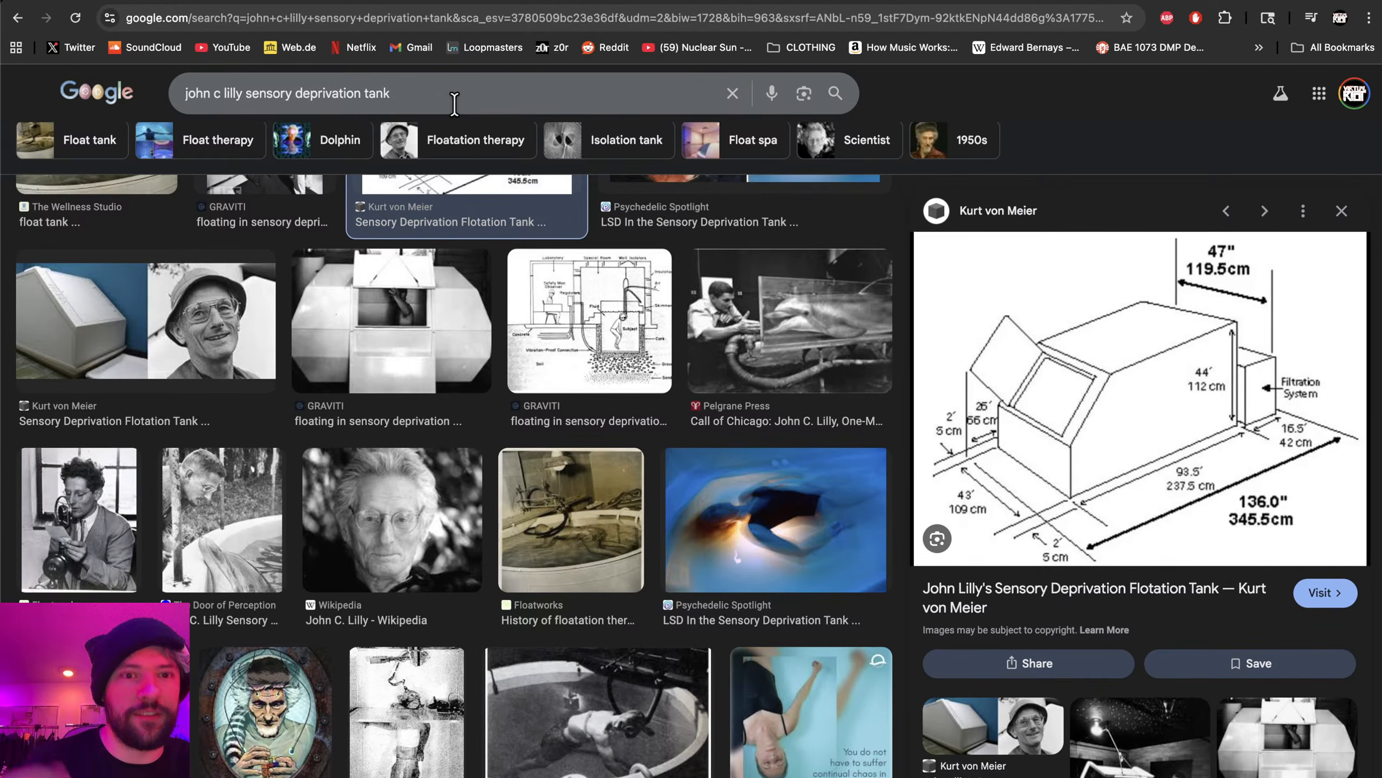
key(super+Tab)
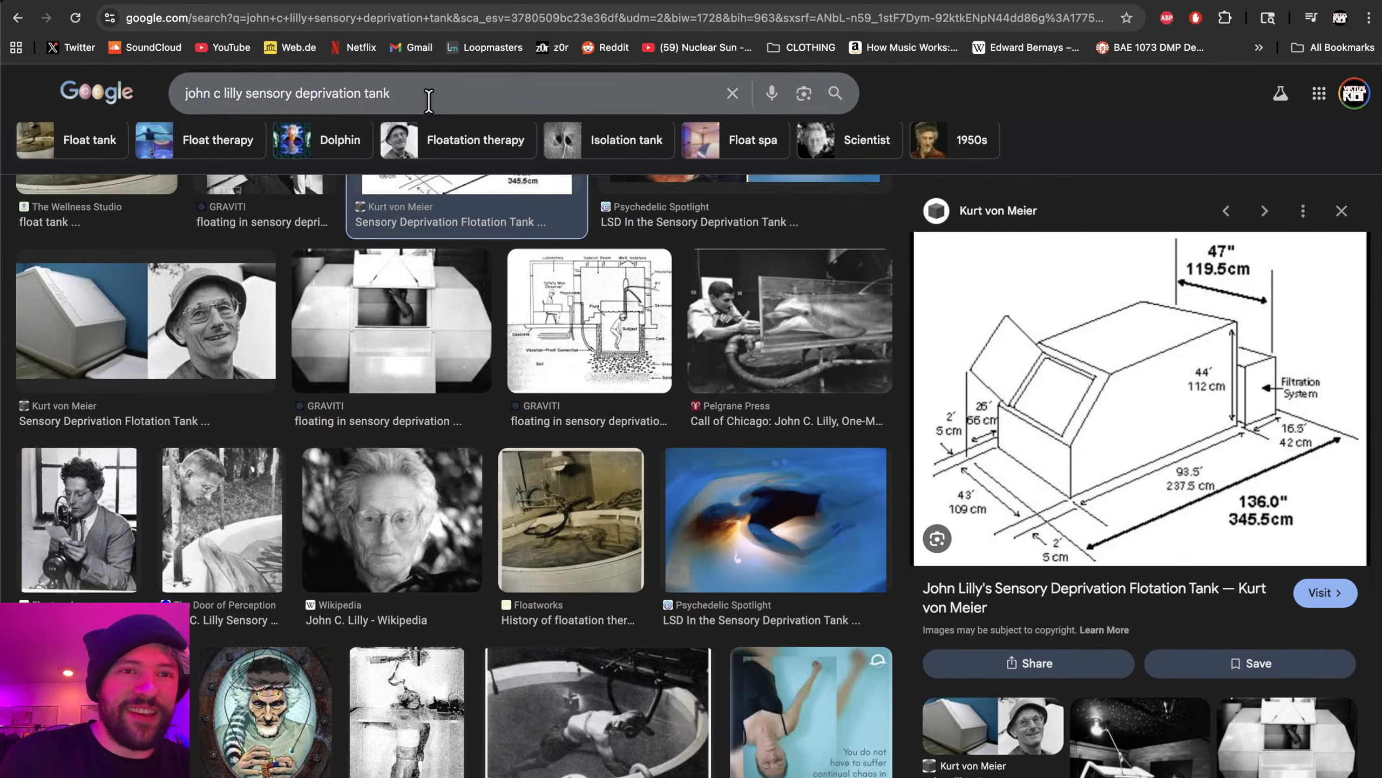
triple_click(429, 101)
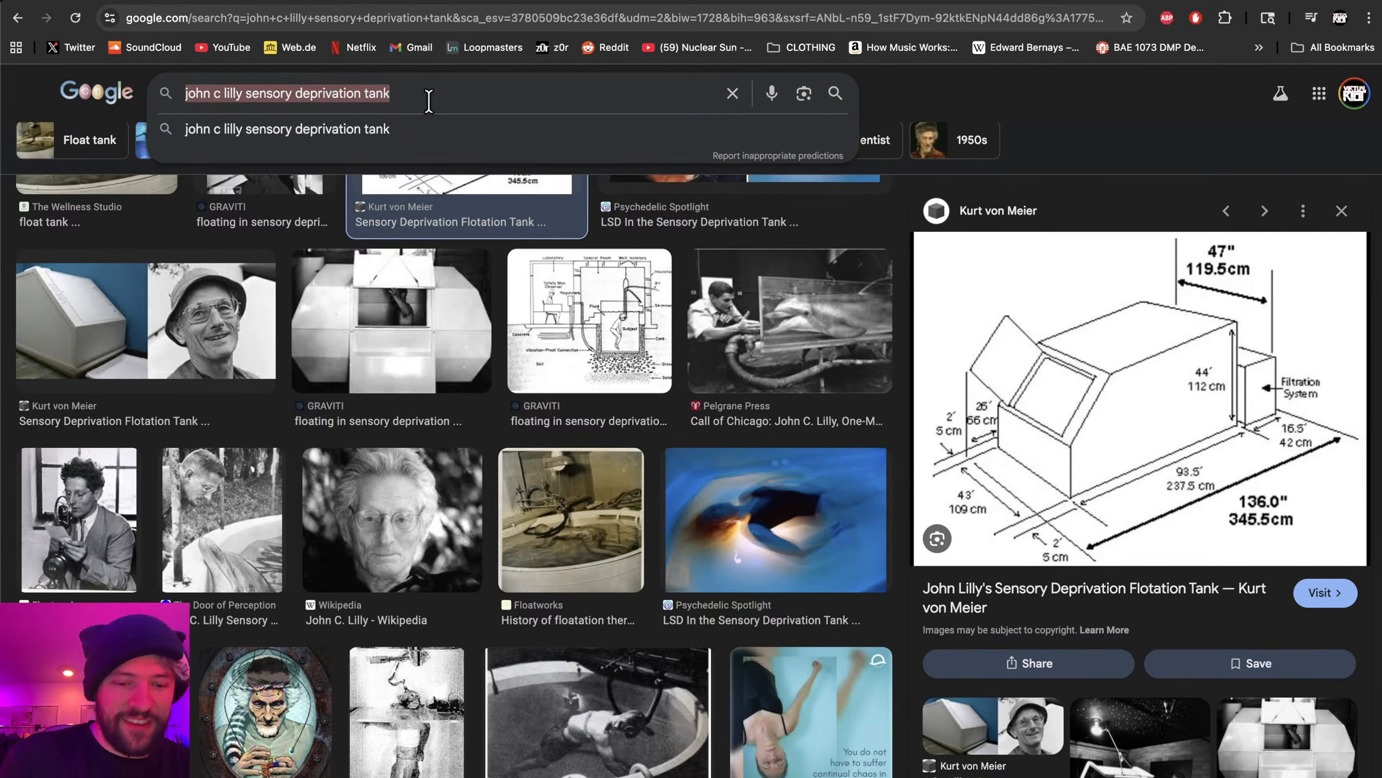
text(ECCO)
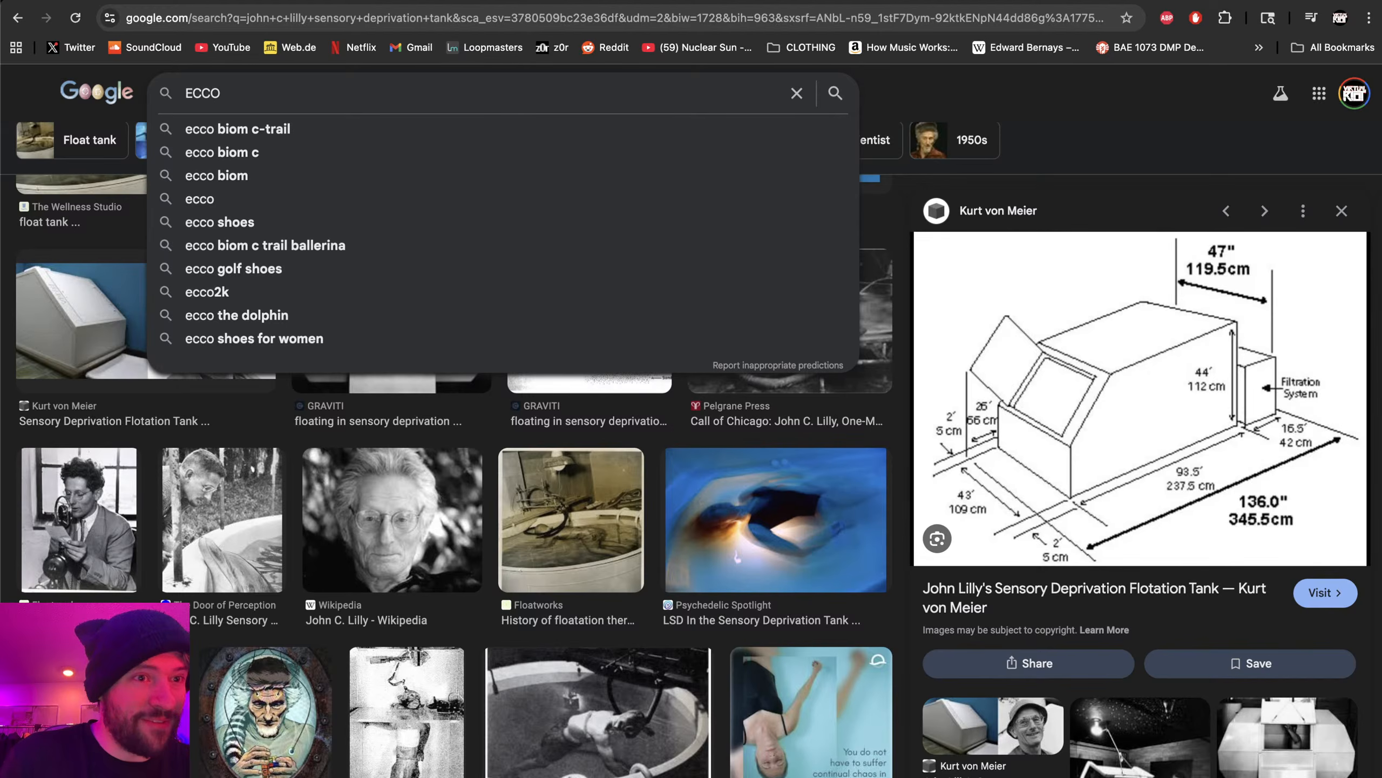
key(BackSpace)
key(BackSpace)
key(BackSpace)
key(BackSpace)
text(ecco the)
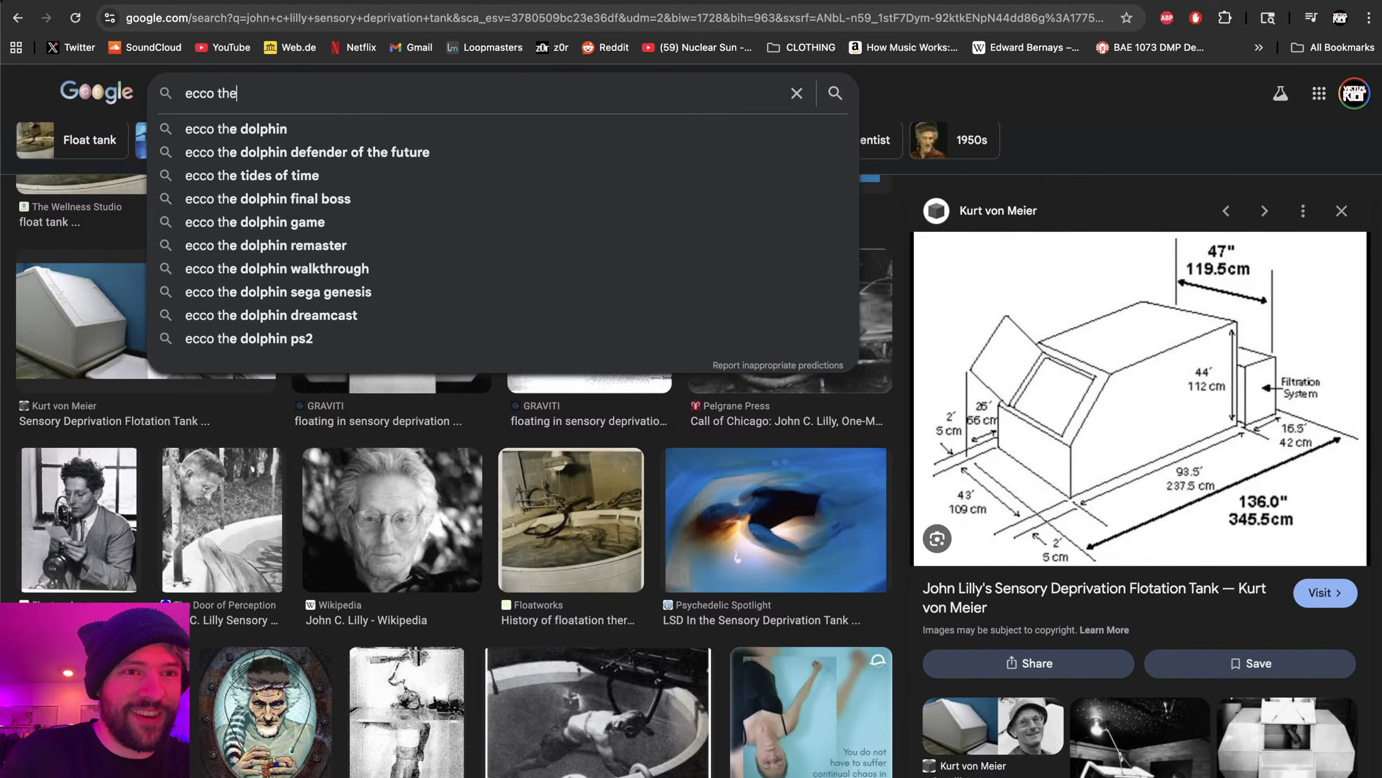
text( dophin)
key(Return)
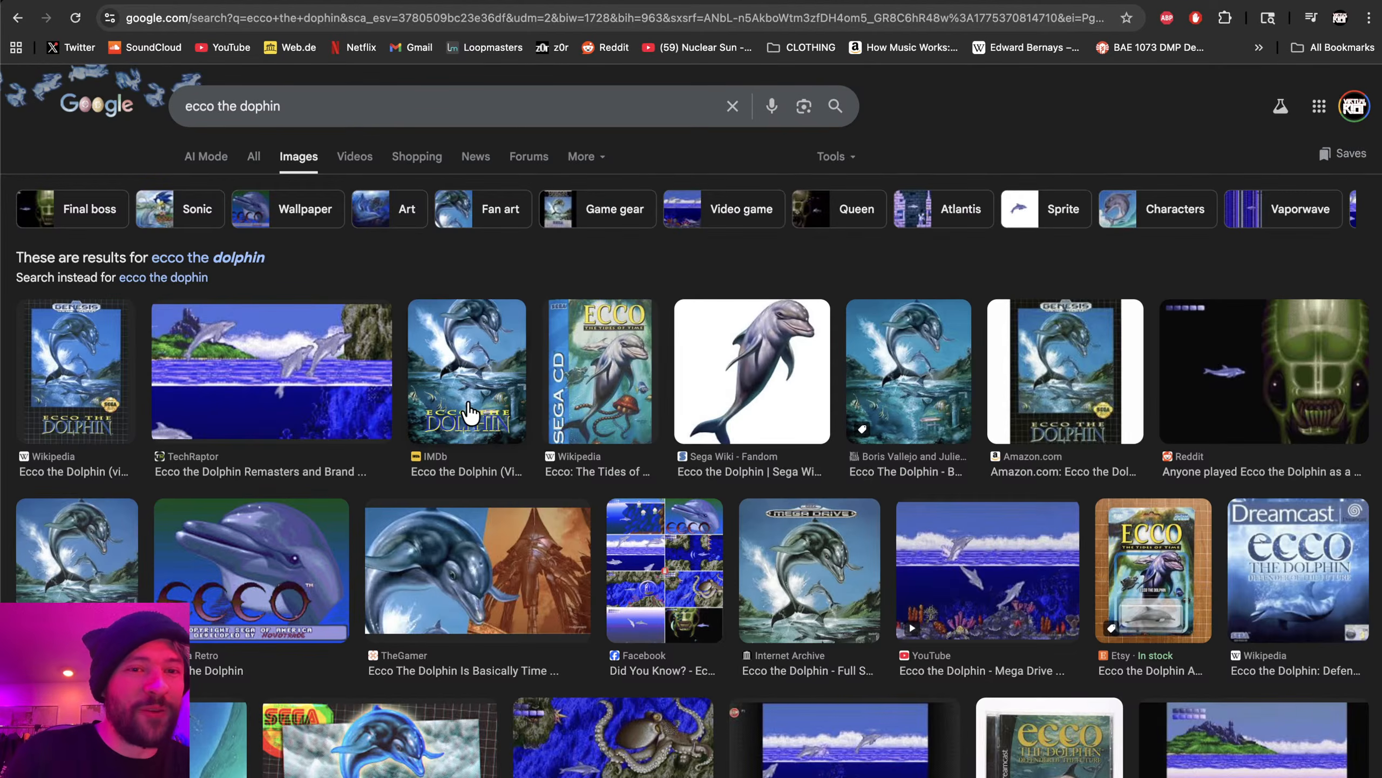
click(445, 381)
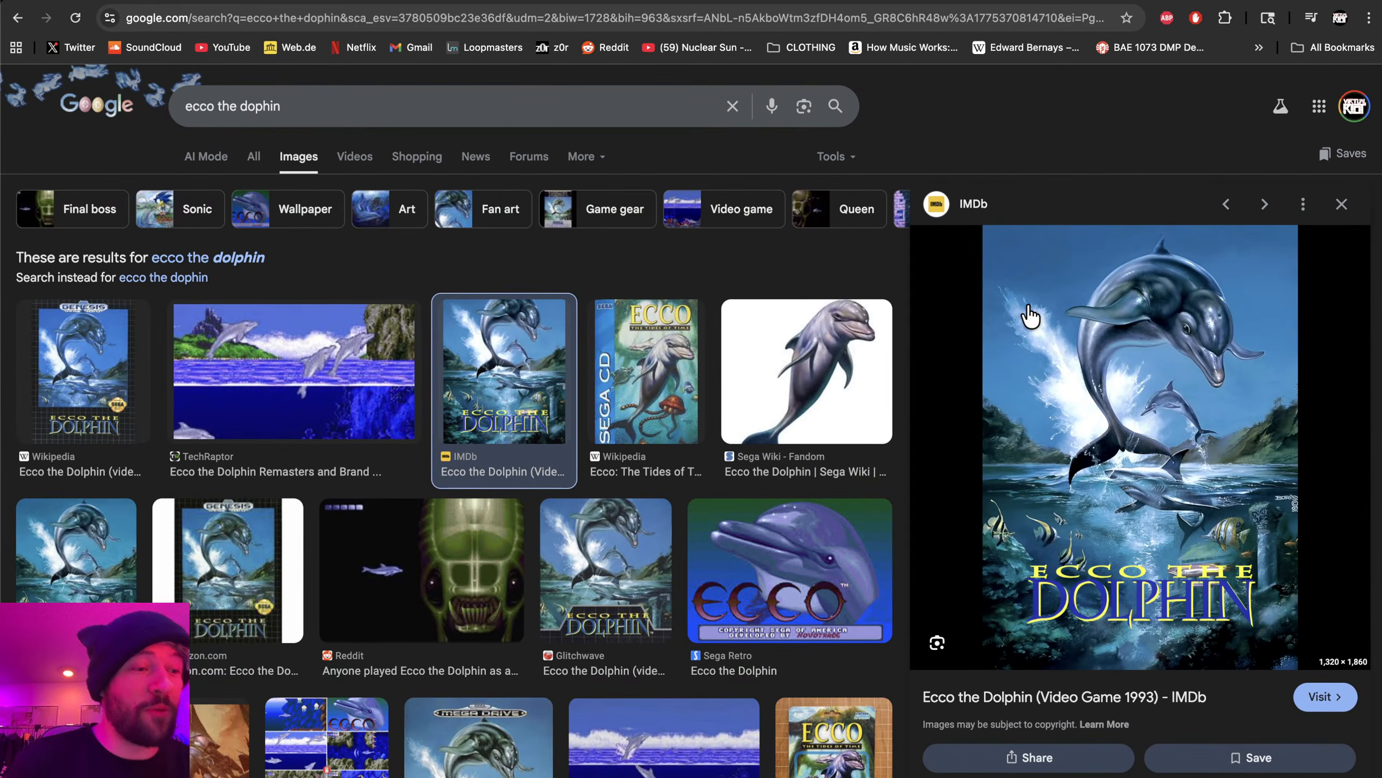
click(639, 396)
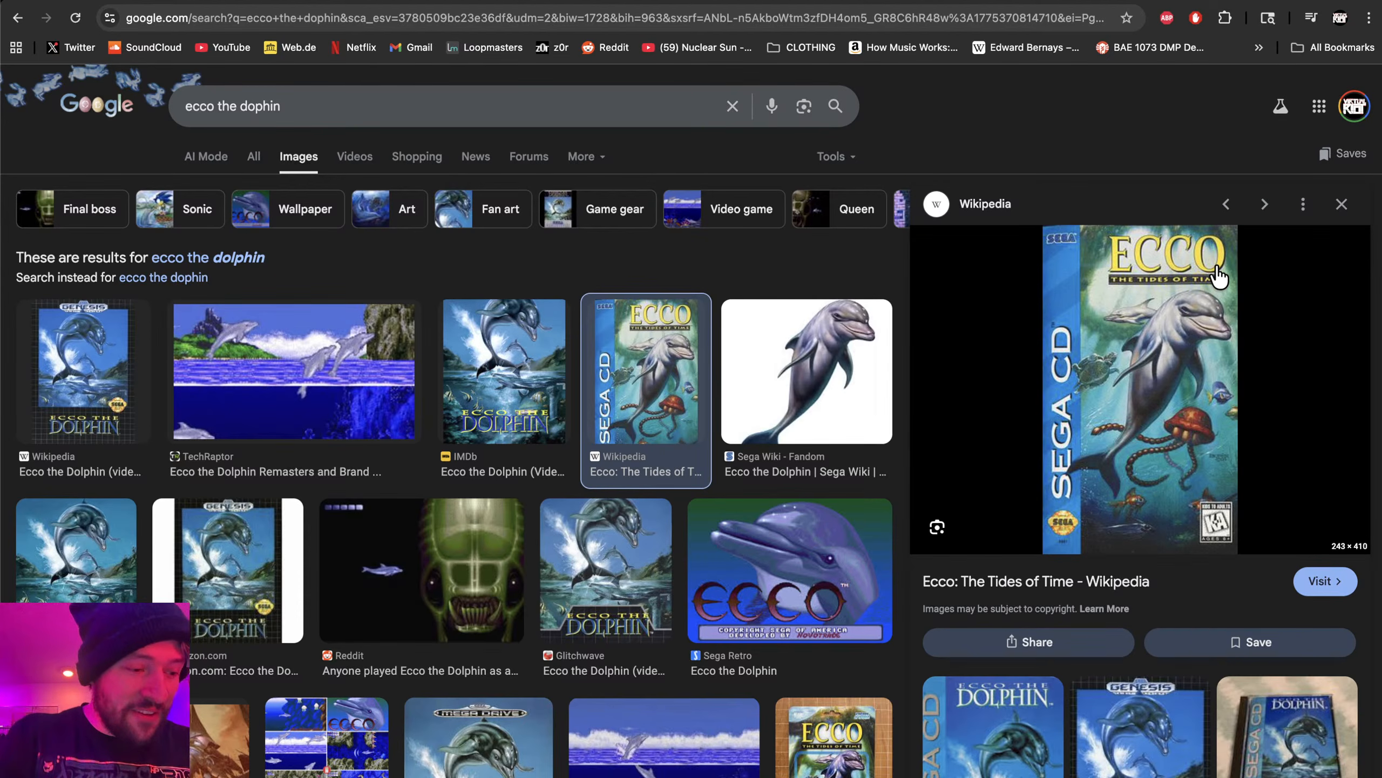
- Switch to Ableton Live and place the insert marker around bar 5 on the 8 Serum 2 synth track
key(super+Tab)
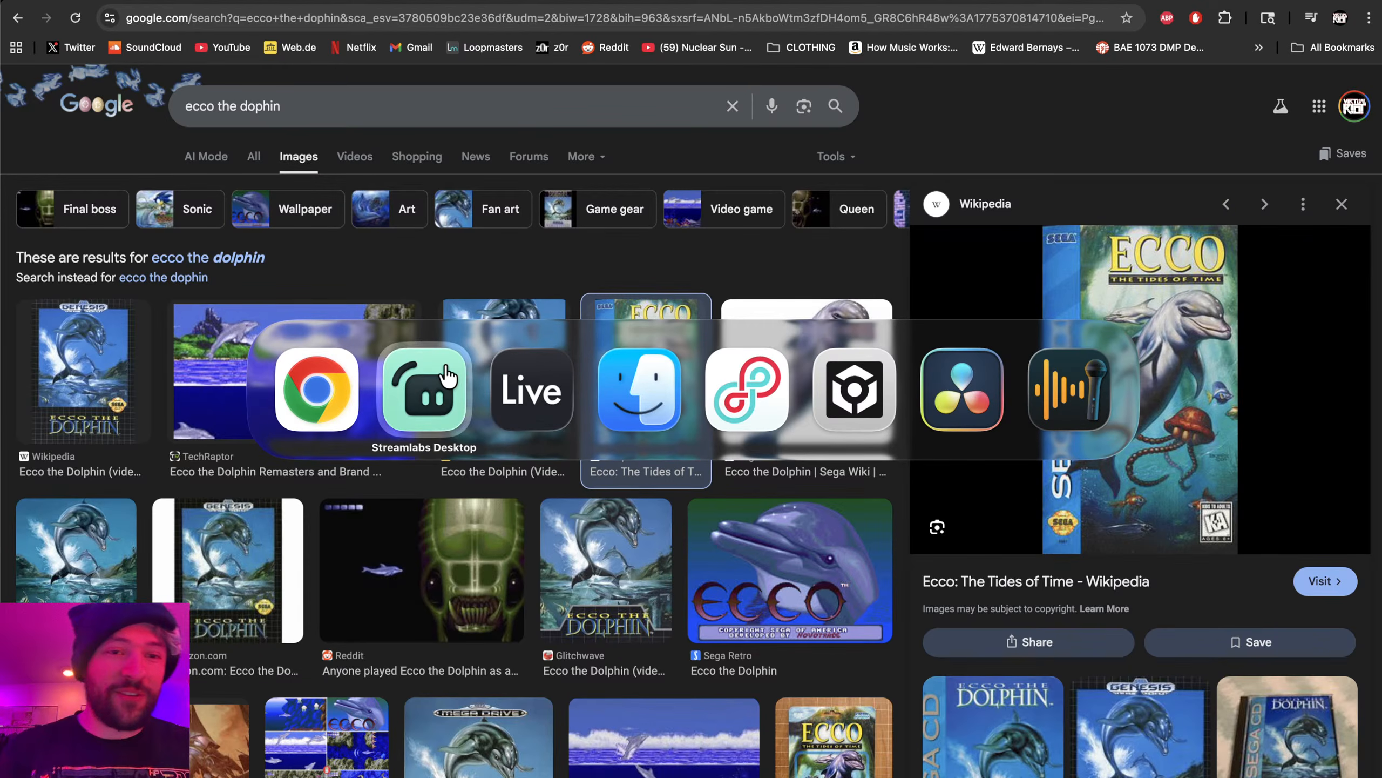
click(527, 381)
key(super+Tab)
click(531, 389)
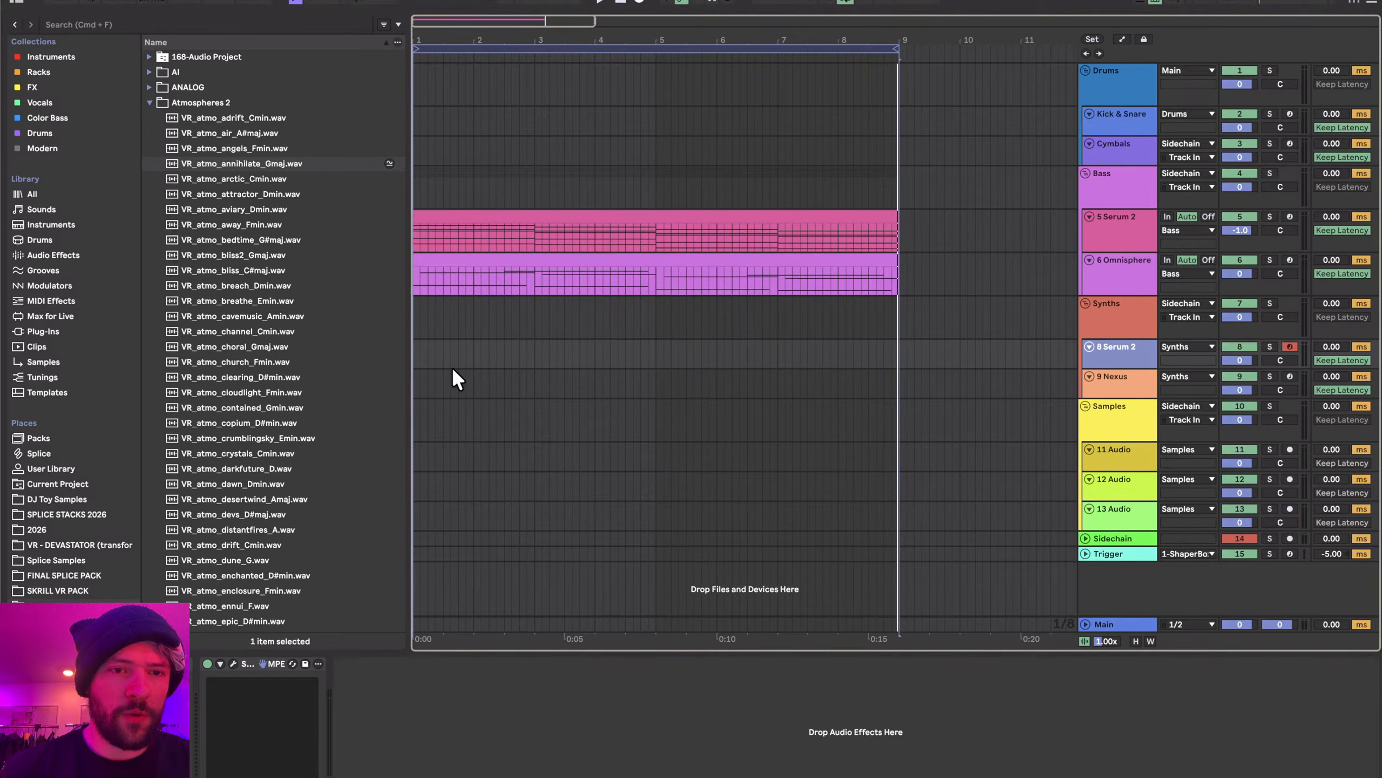
drag(415, 354, 566, 354)
click(660, 353)
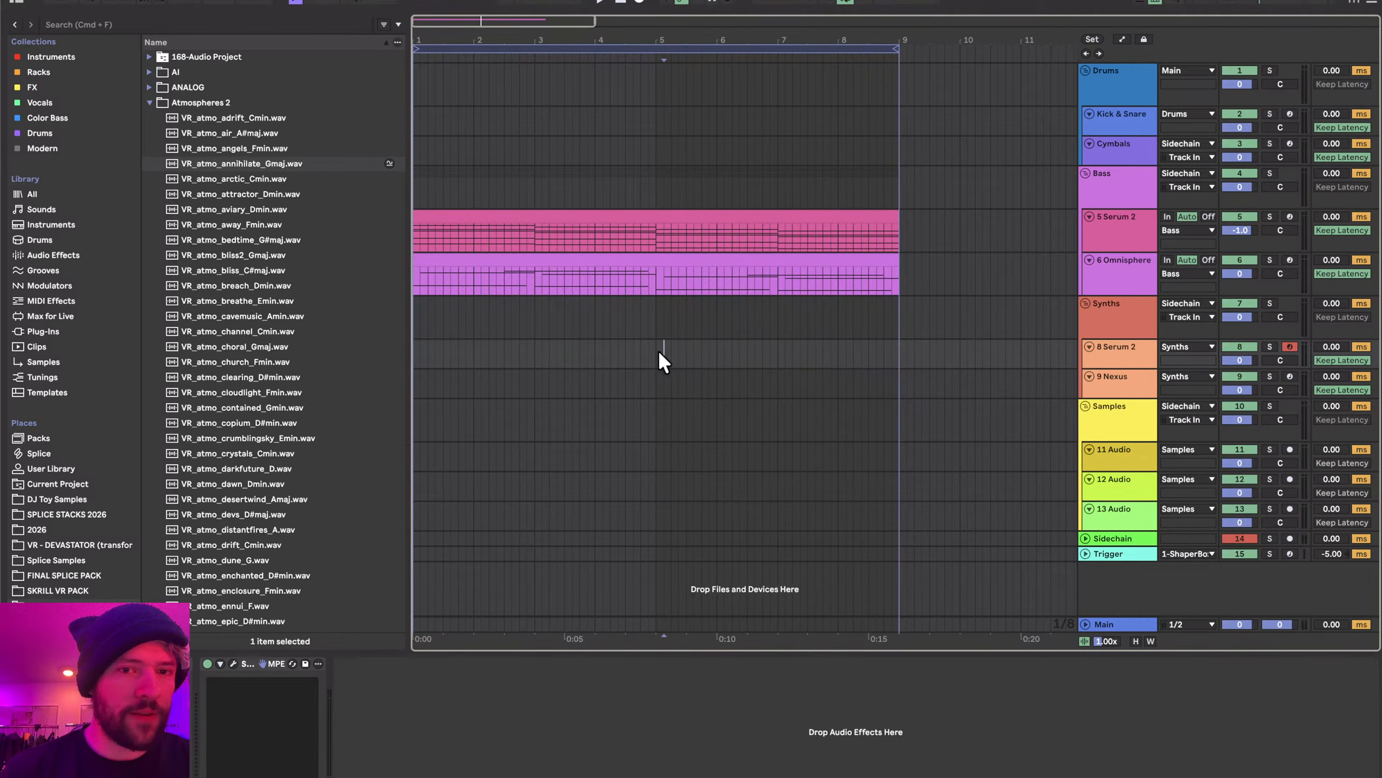
click(423, 262)
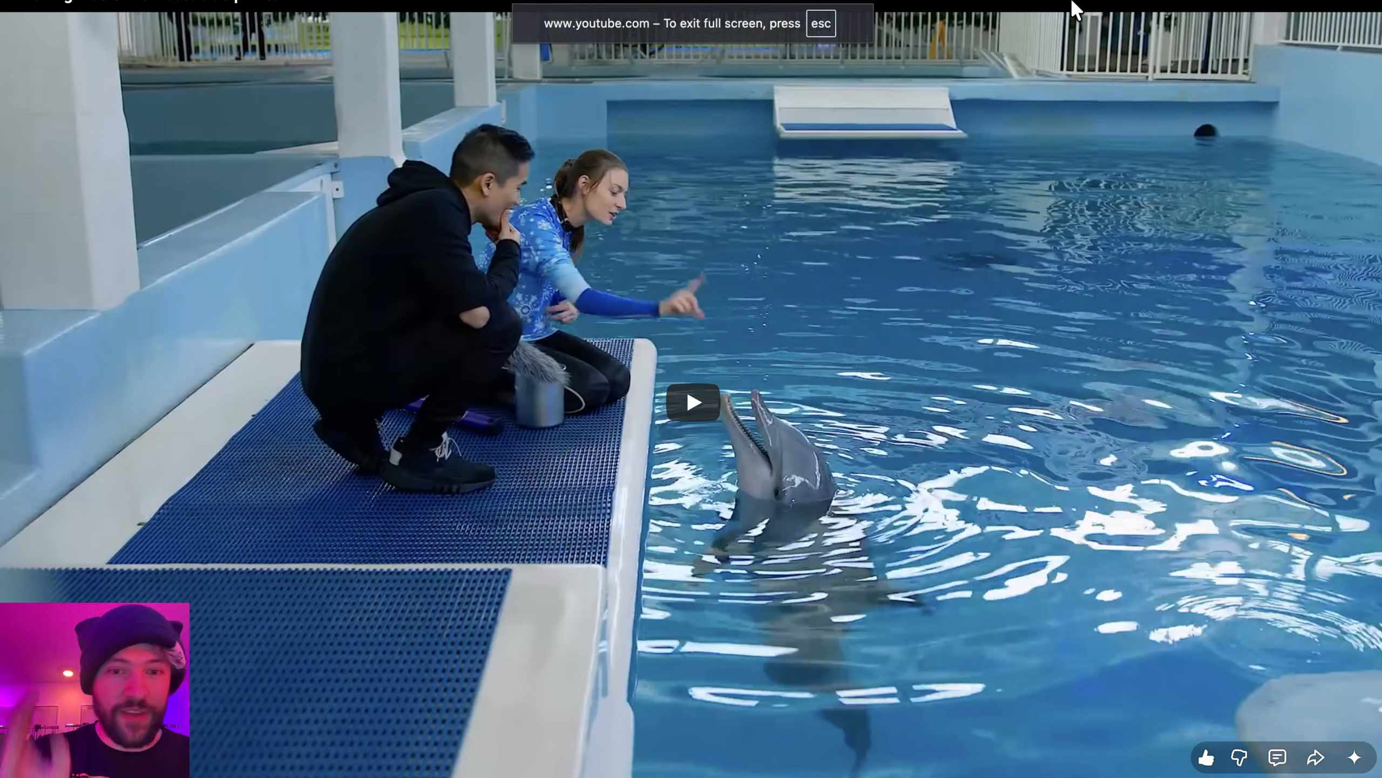
- In the full-screen YouTube dolphin video, seek to the most replayed section around 5:12 and play it
click(819, 463)
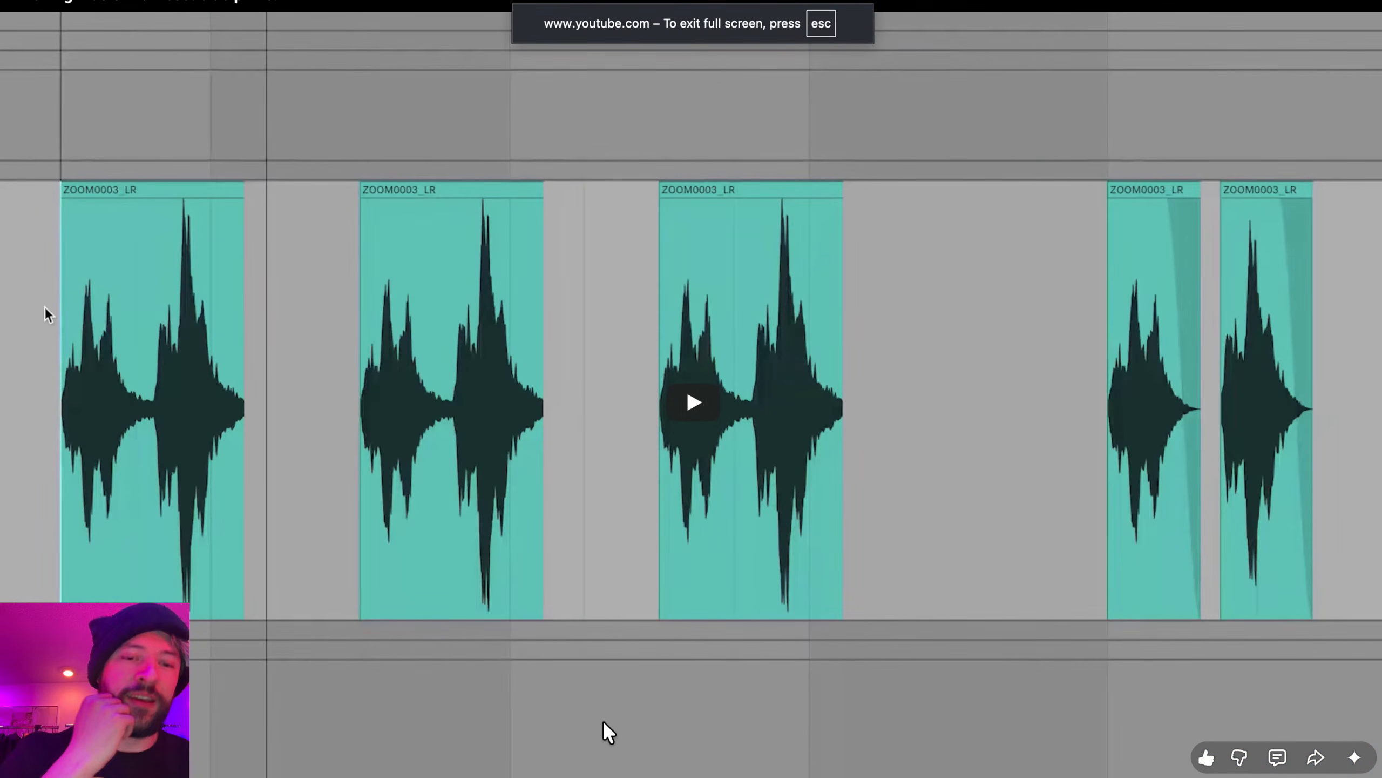
click(602, 776)
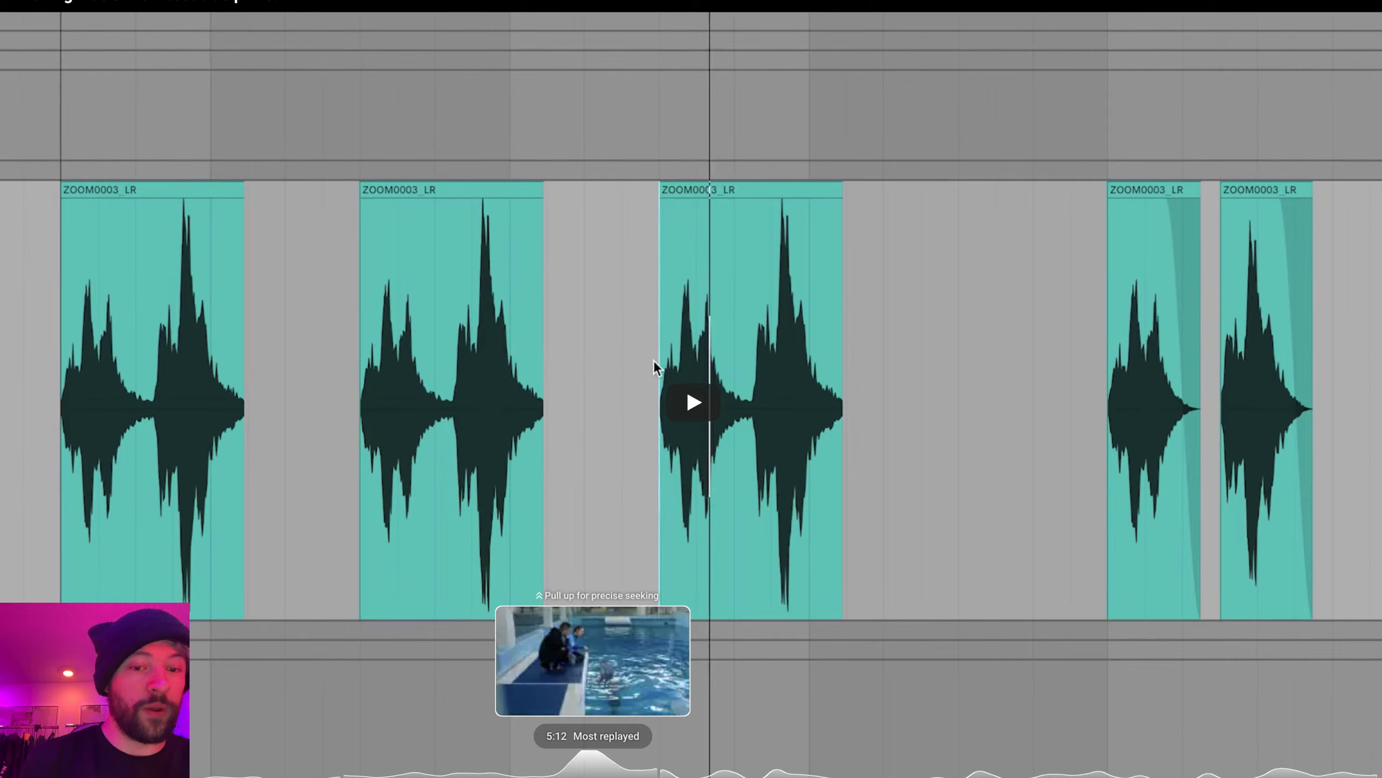
click(594, 776)
key(space)
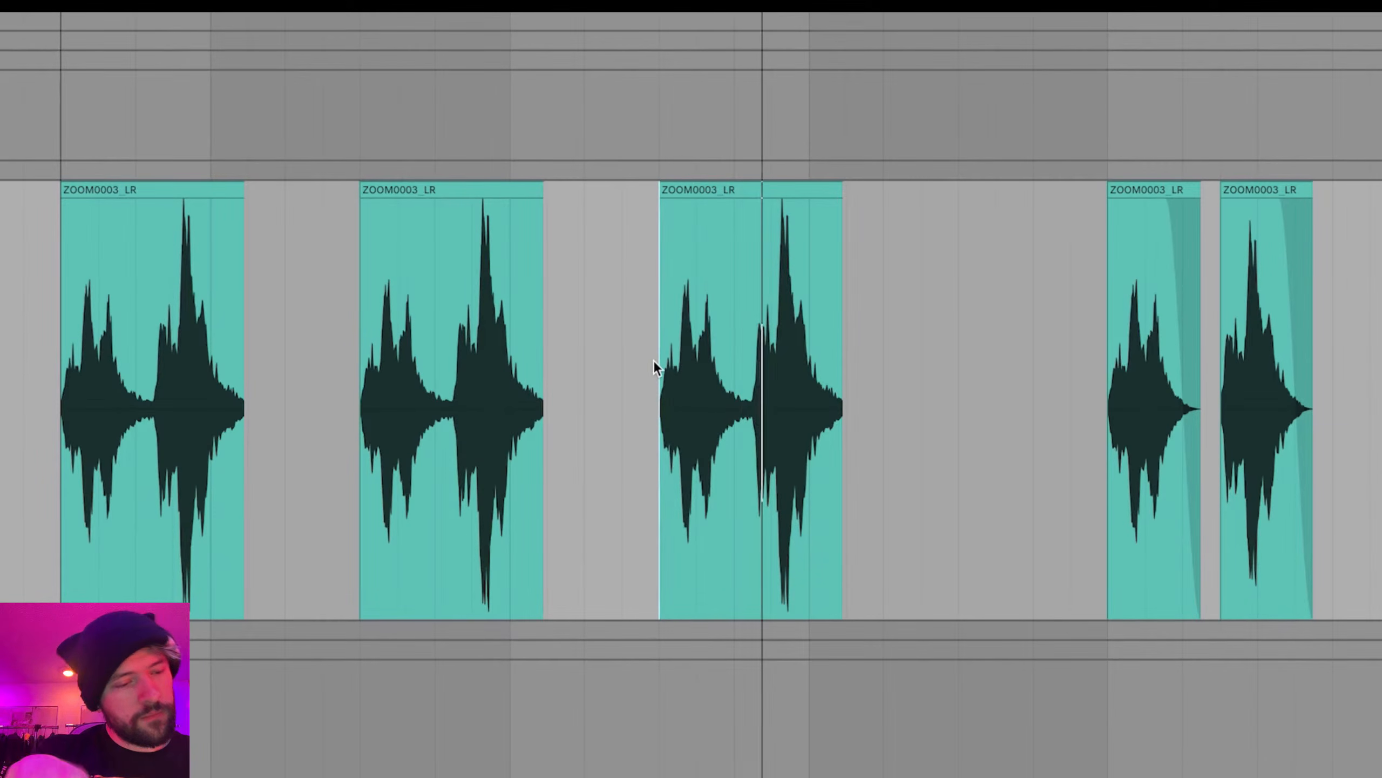
key(space)
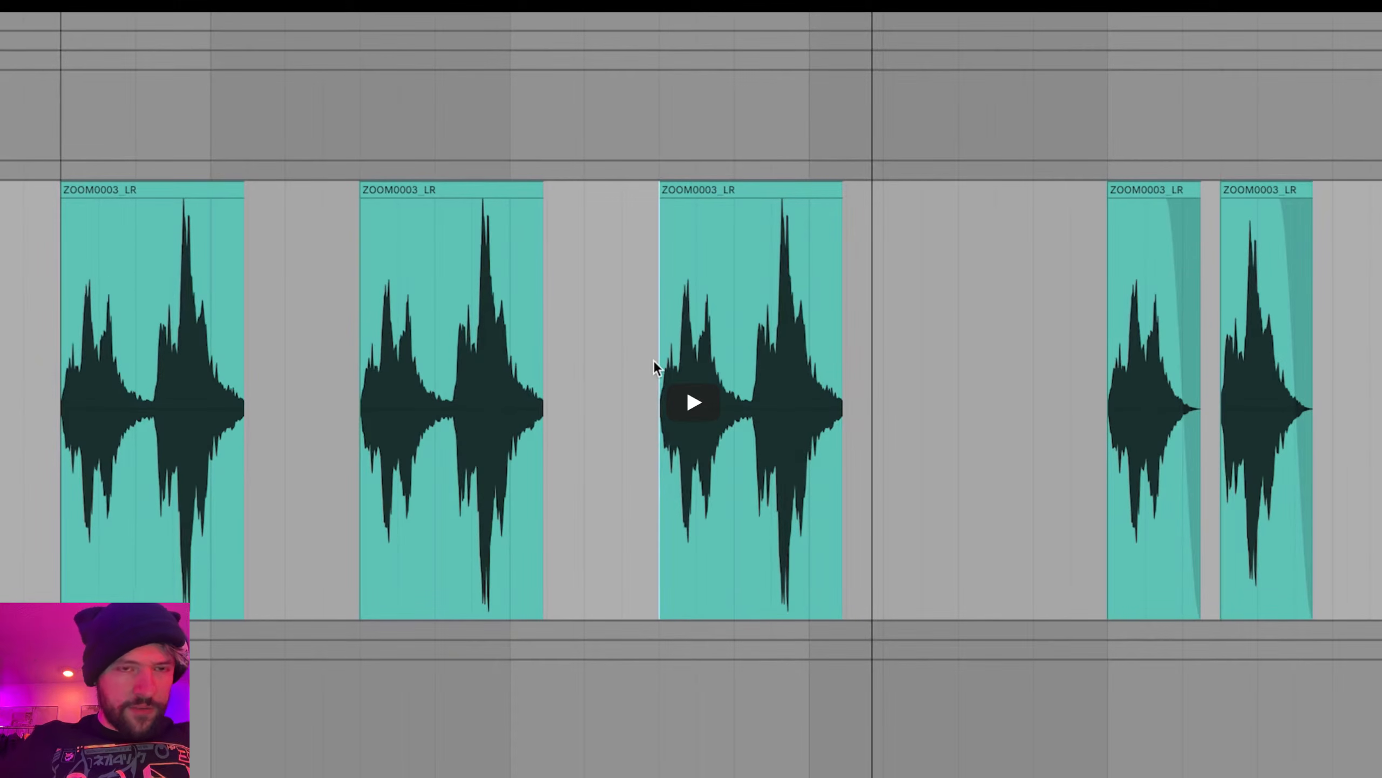
- Skip through the dolphin video in short jumps to examine the poolside and music session scenes, ending on the blue pool scene
key(Left)
key(Left)
key(Left)
key(Right)
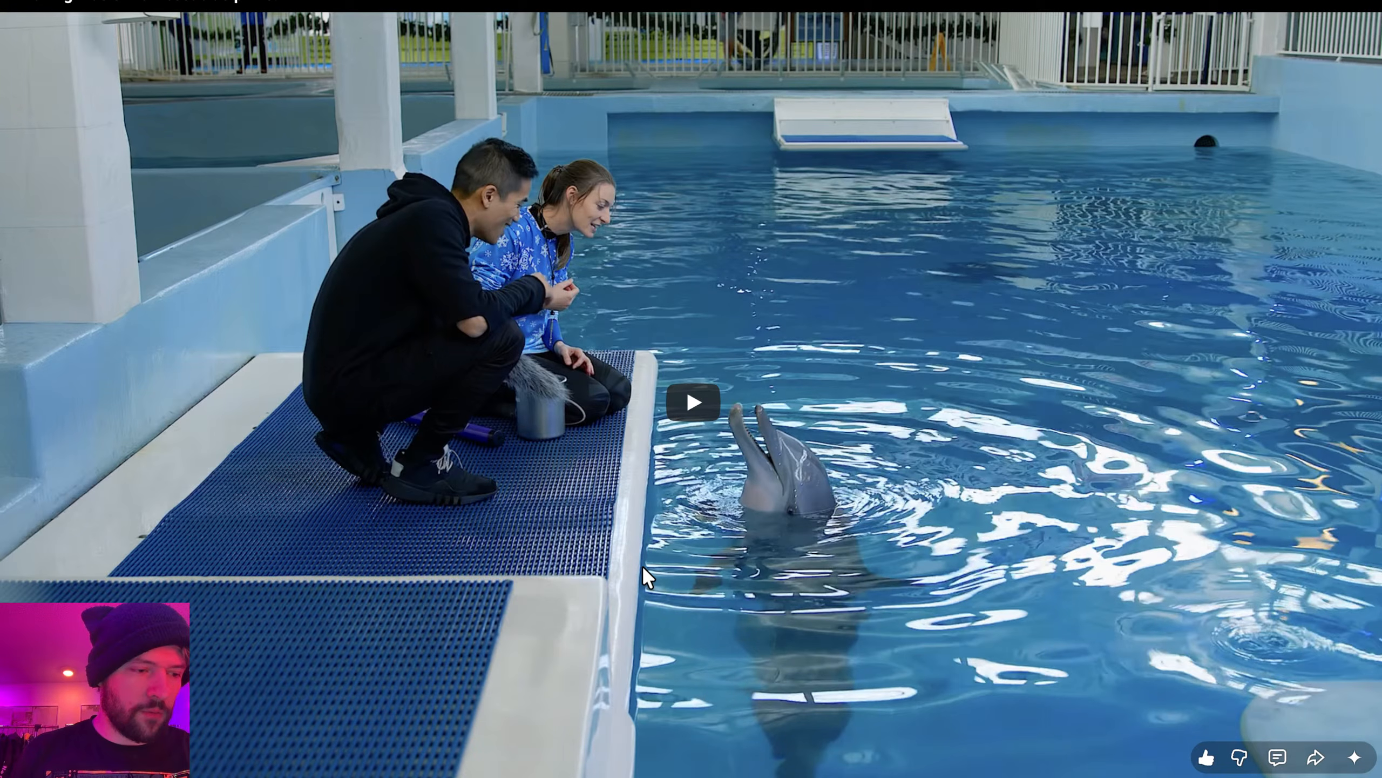
key(Right)
key(Right)
key(Right)
key(Right)
key(Right)
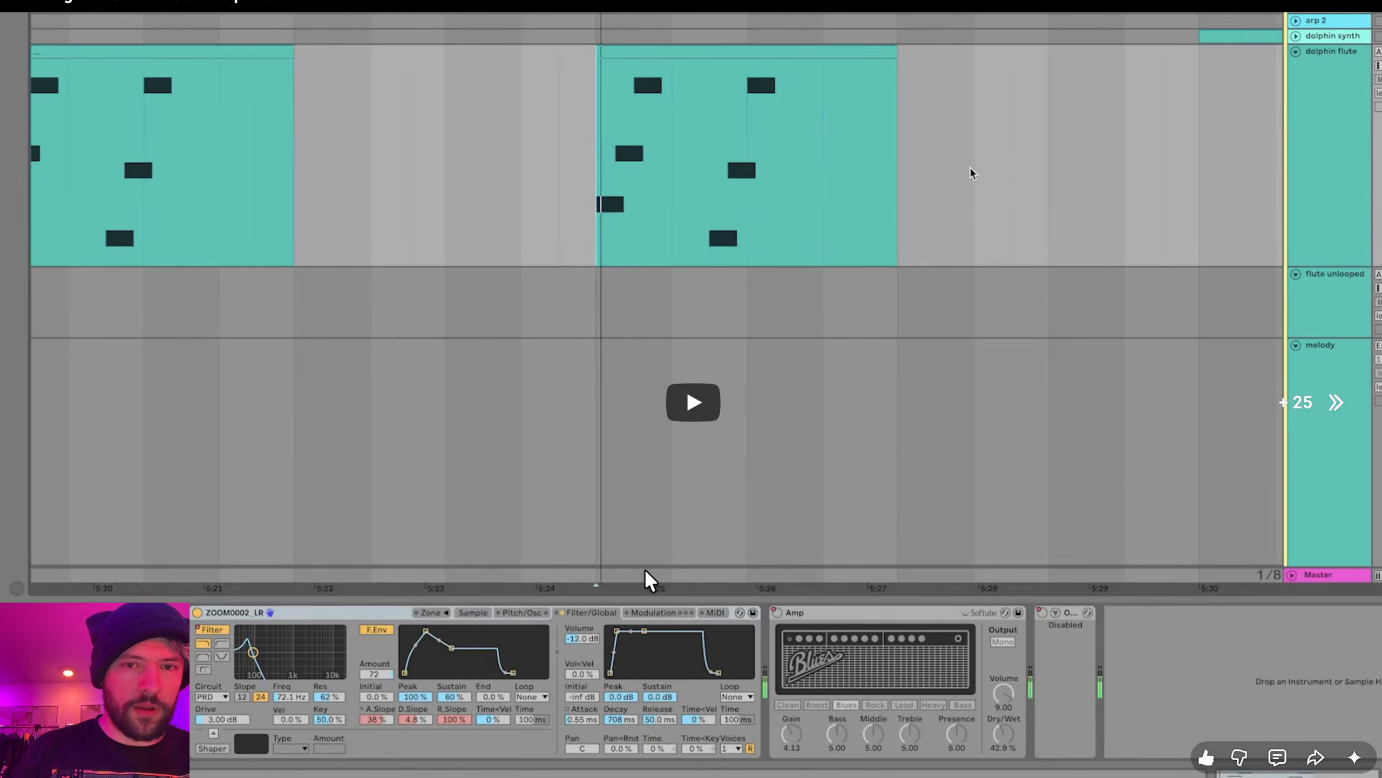
key(Right)
key(Right)
key(Right)
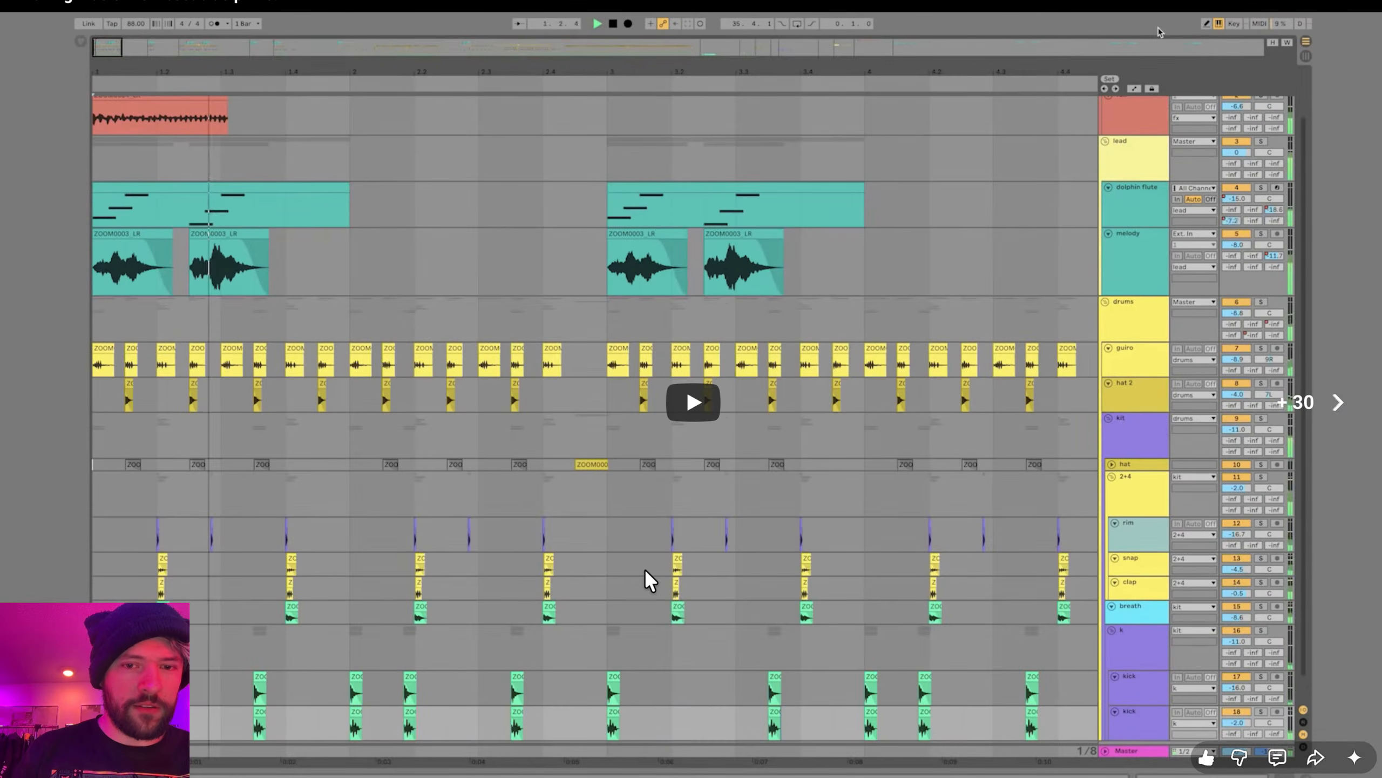
key(Left)
key(Left)
key(Left)
key(Left)
key(Left)
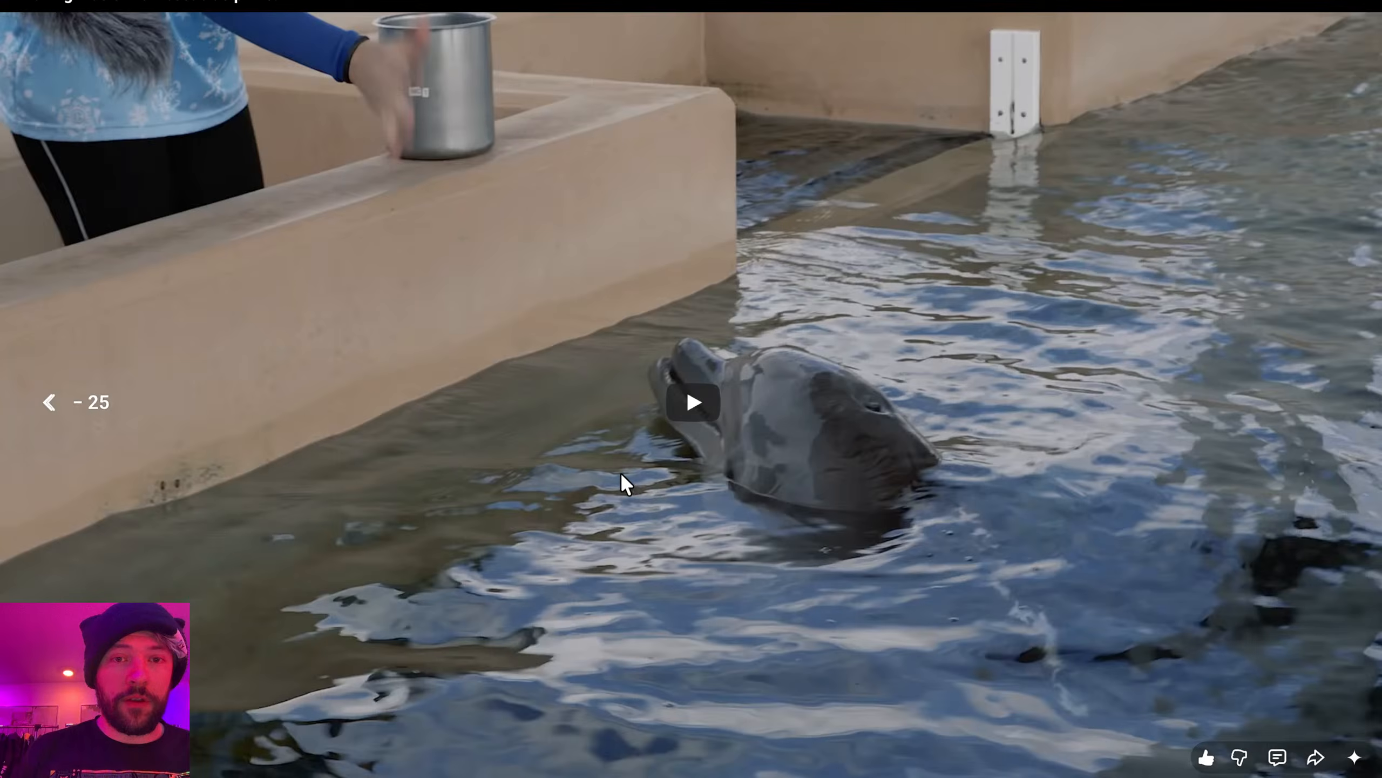
key(Left)
key(Left)
key(Left)
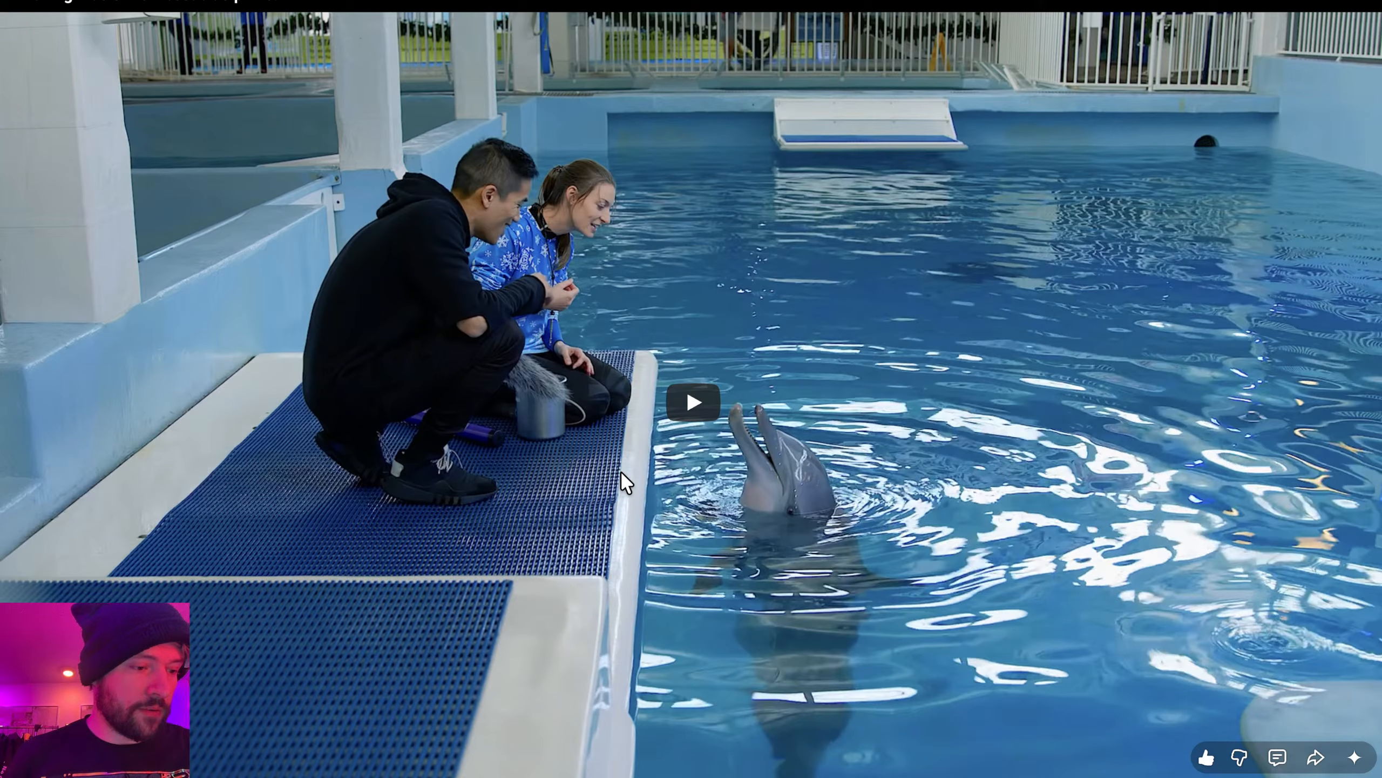
- Switch back to Ableton Live and select the clip on the 5 Serum 2 track
key(super+Tab)
key(super+Tab)
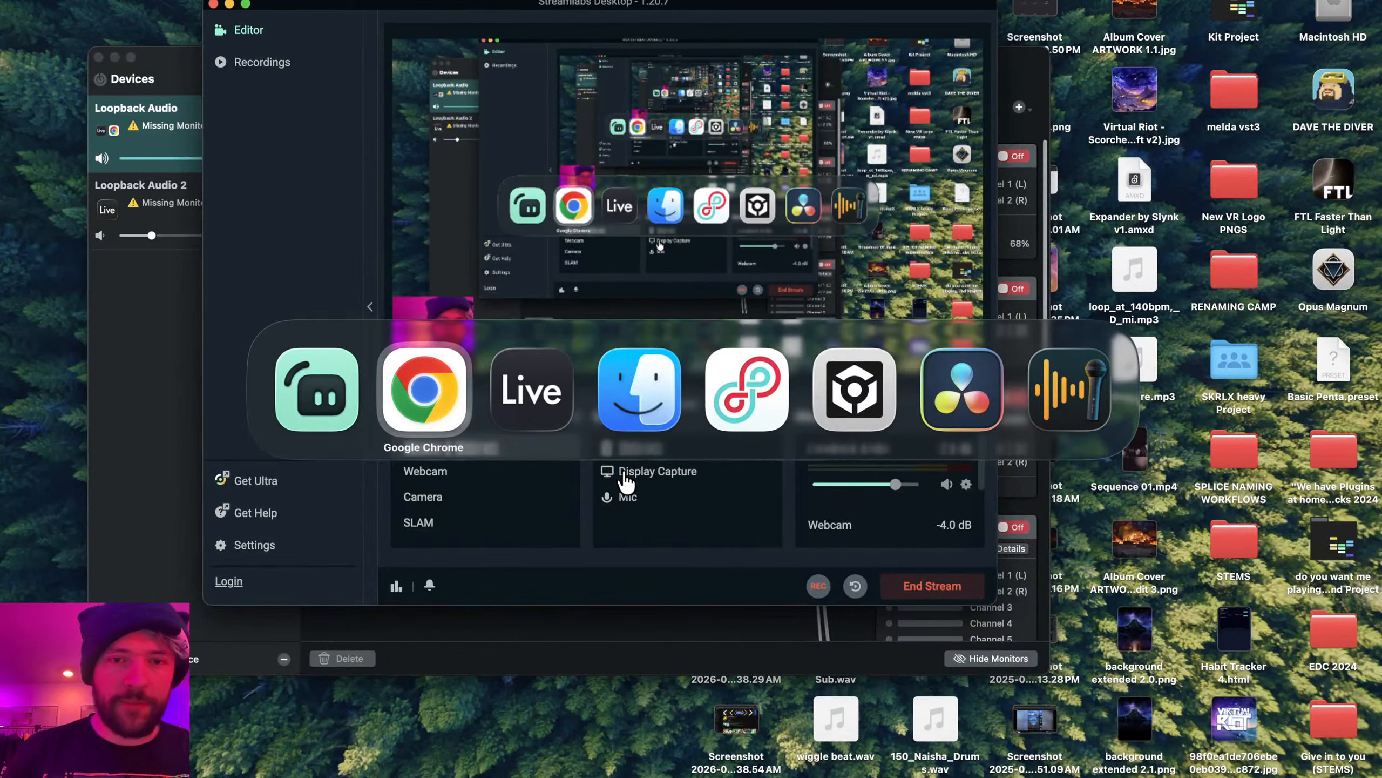
key(super+Tab)
click(523, 221)
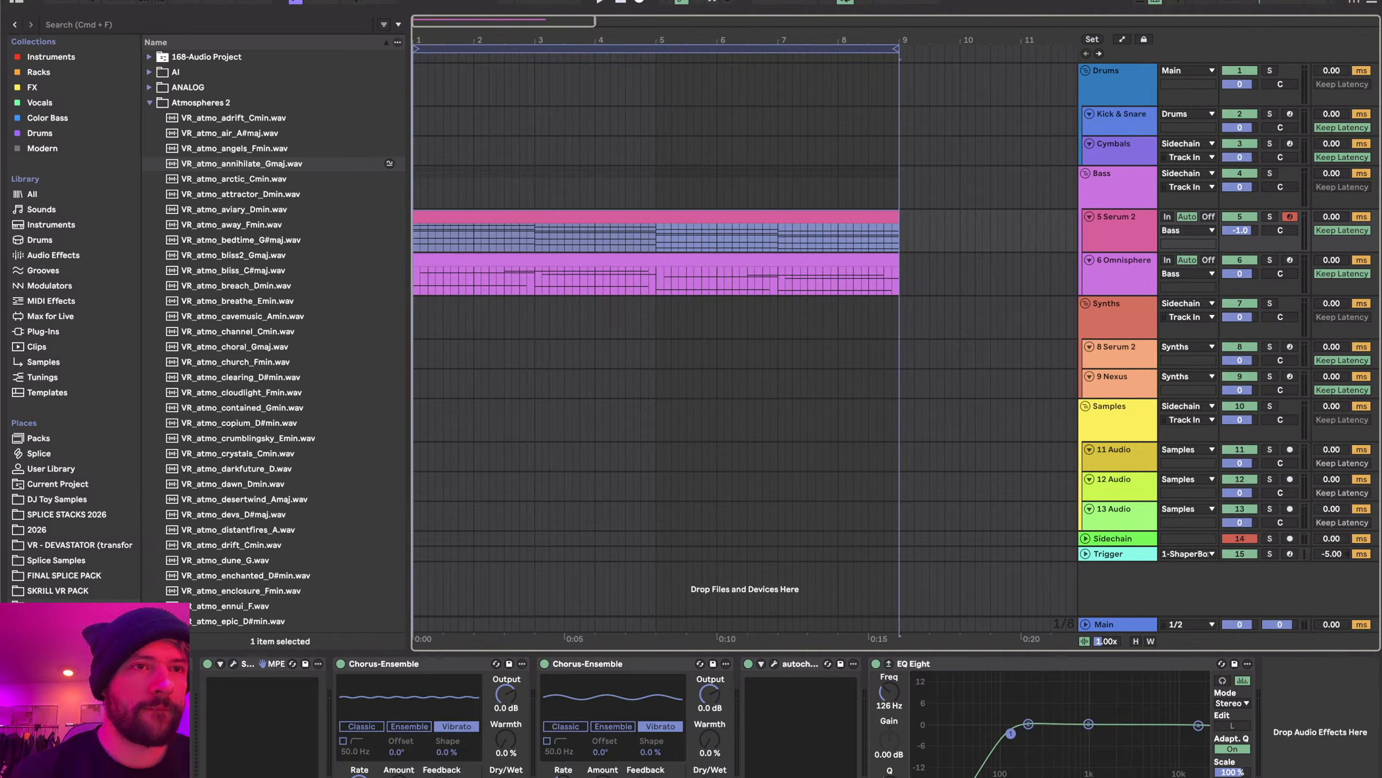
click(86, 0)
mouse_move(164, 21)
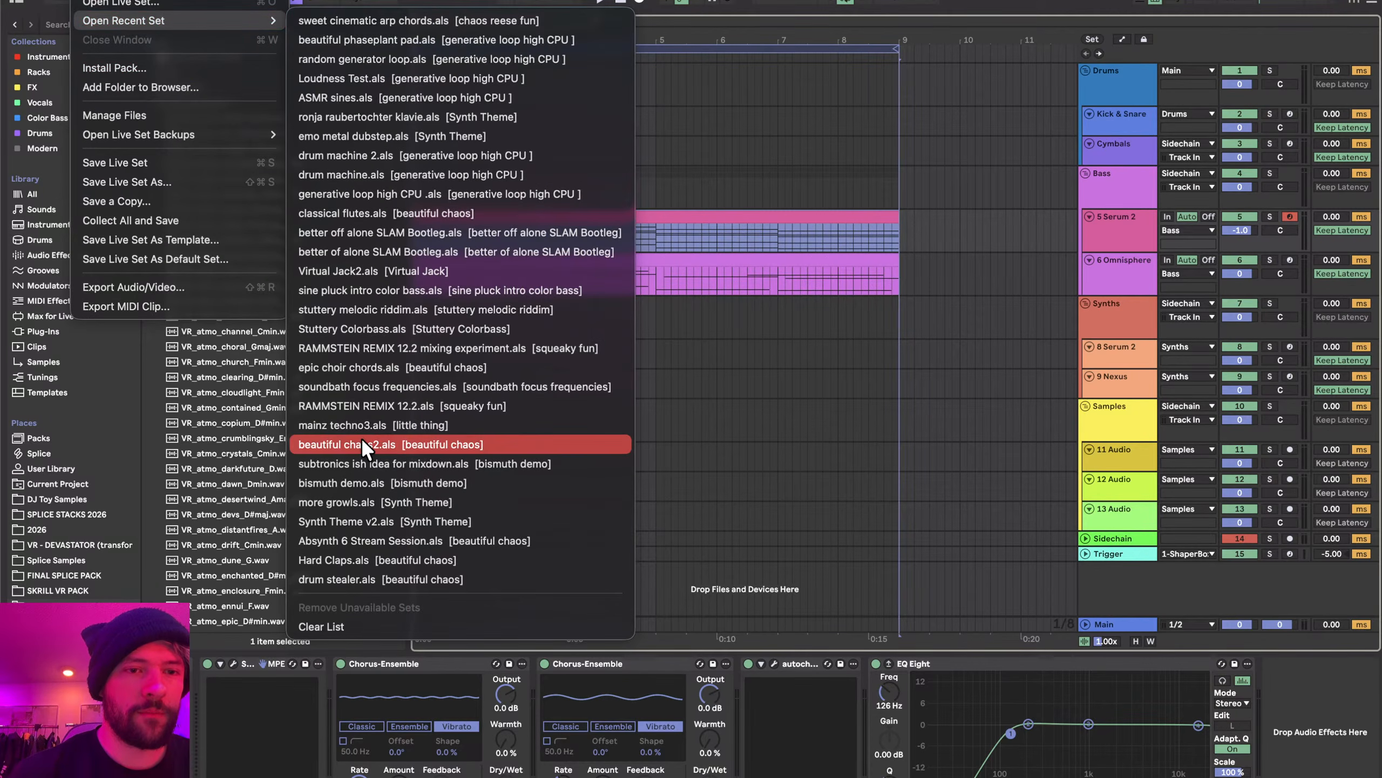
click(733, 268)
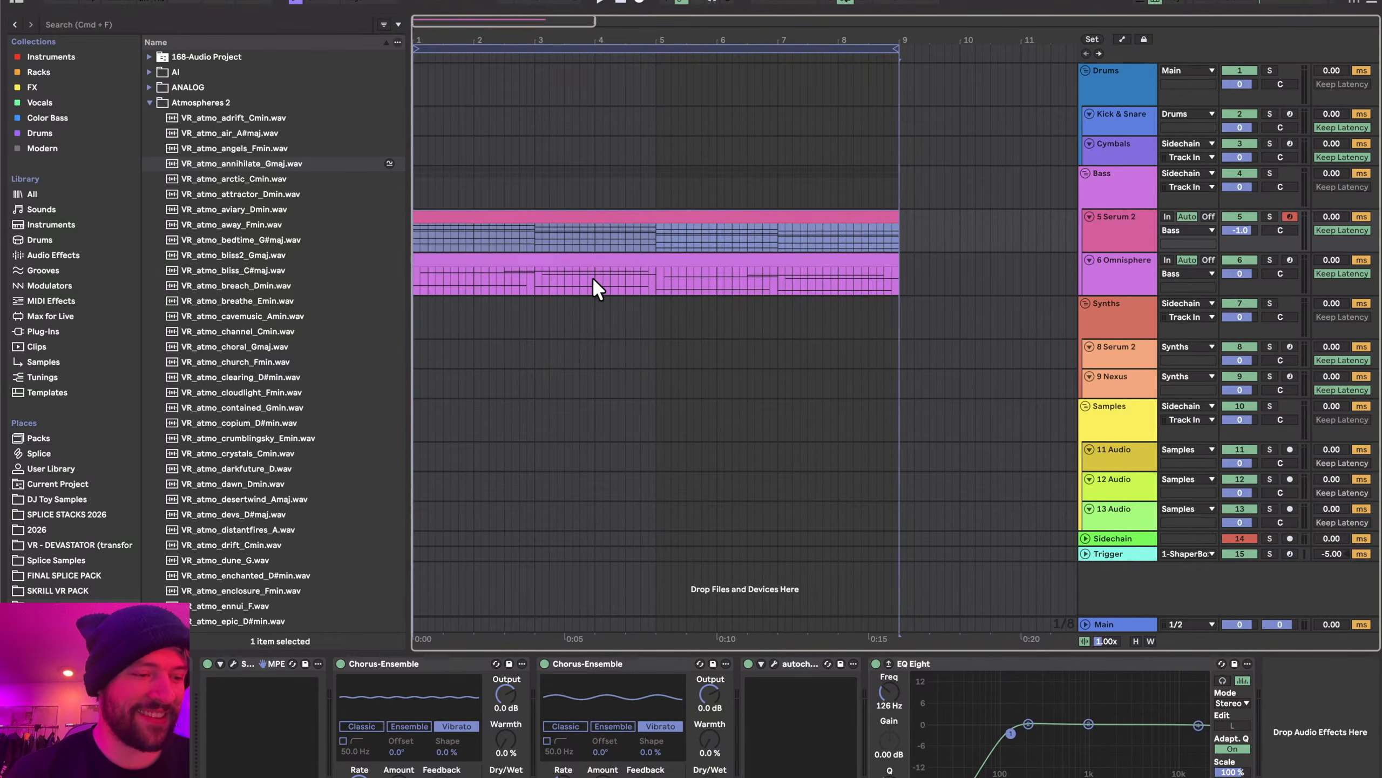
- Play the eight-bar Serum 2 and Omnisphere arrangement from the start
key(minus)
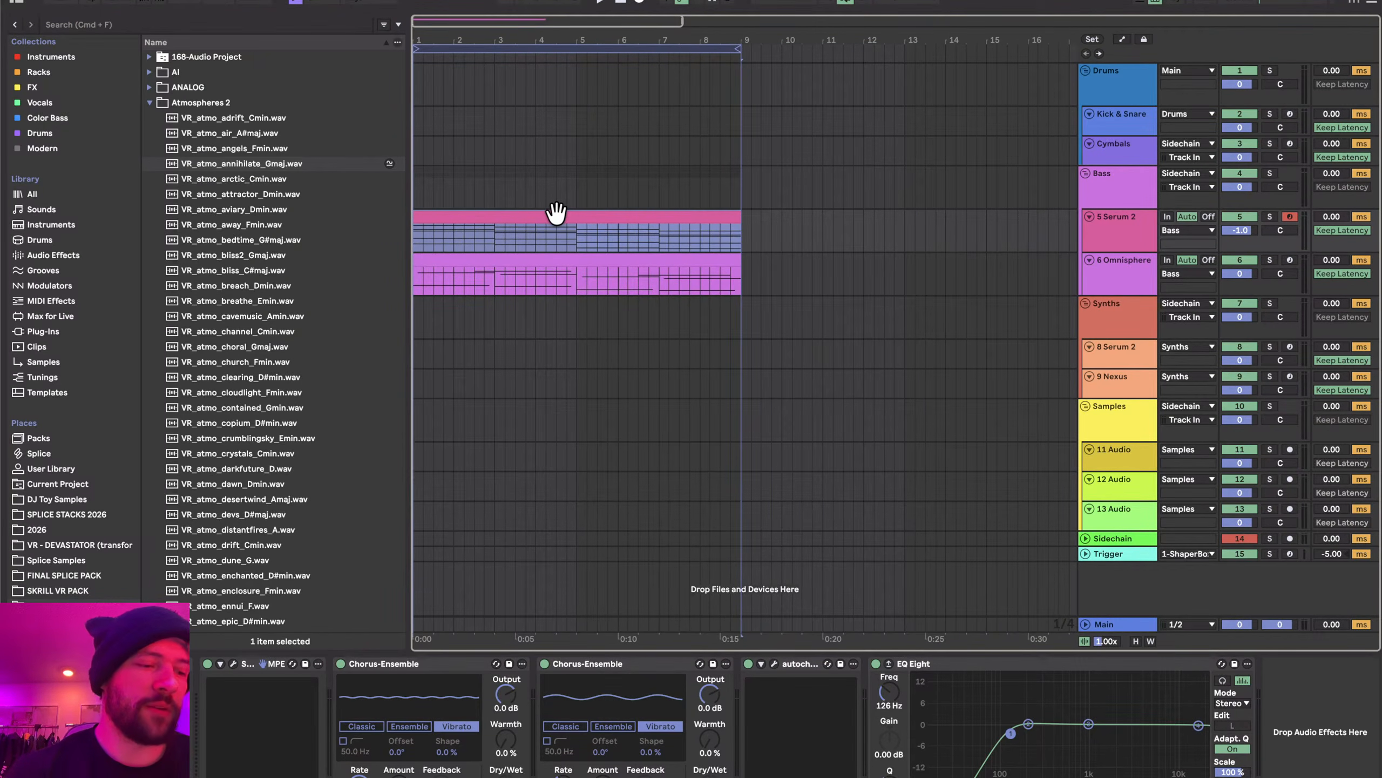
key(space)
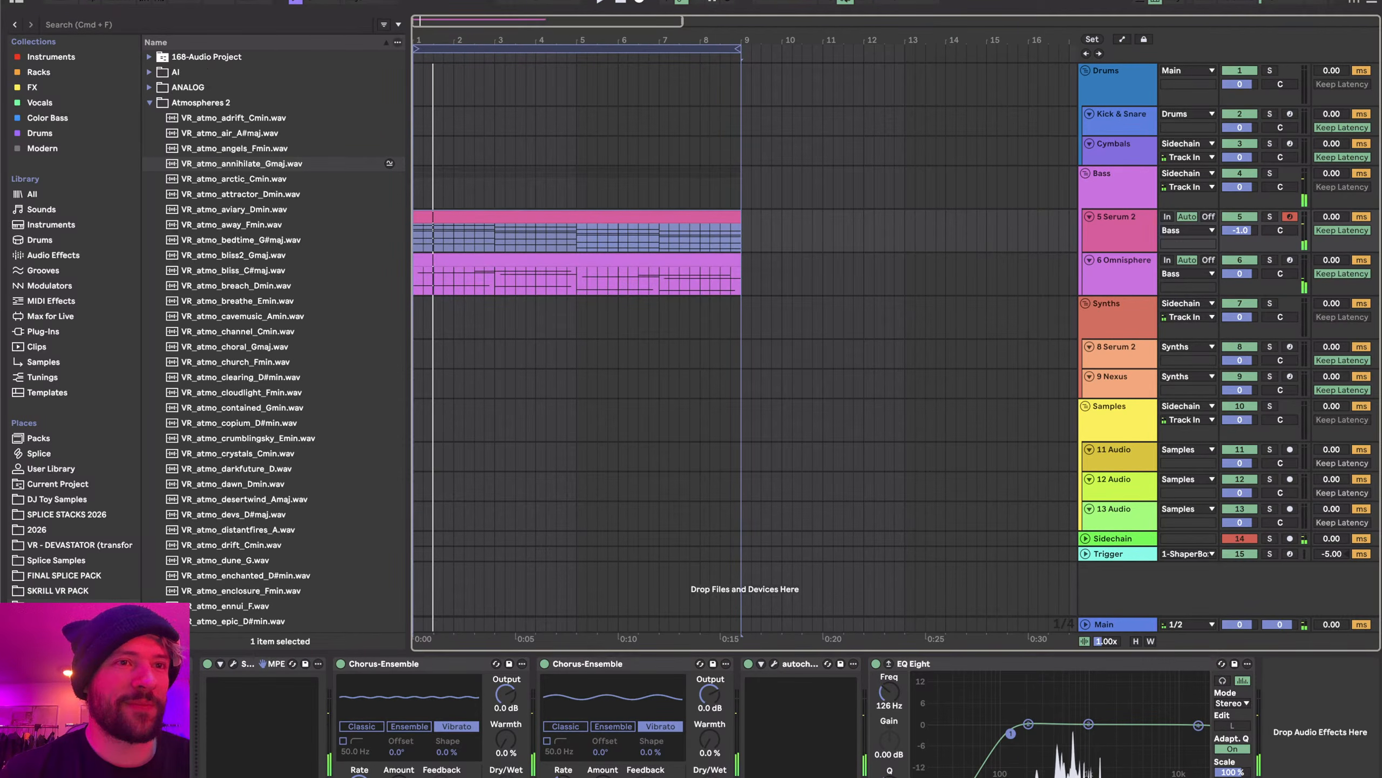
- Open the recent Live set "more growls.als" without saving the changes to "sweet cinematic arp chords"
click(85, 0)
mouse_move(112, 22)
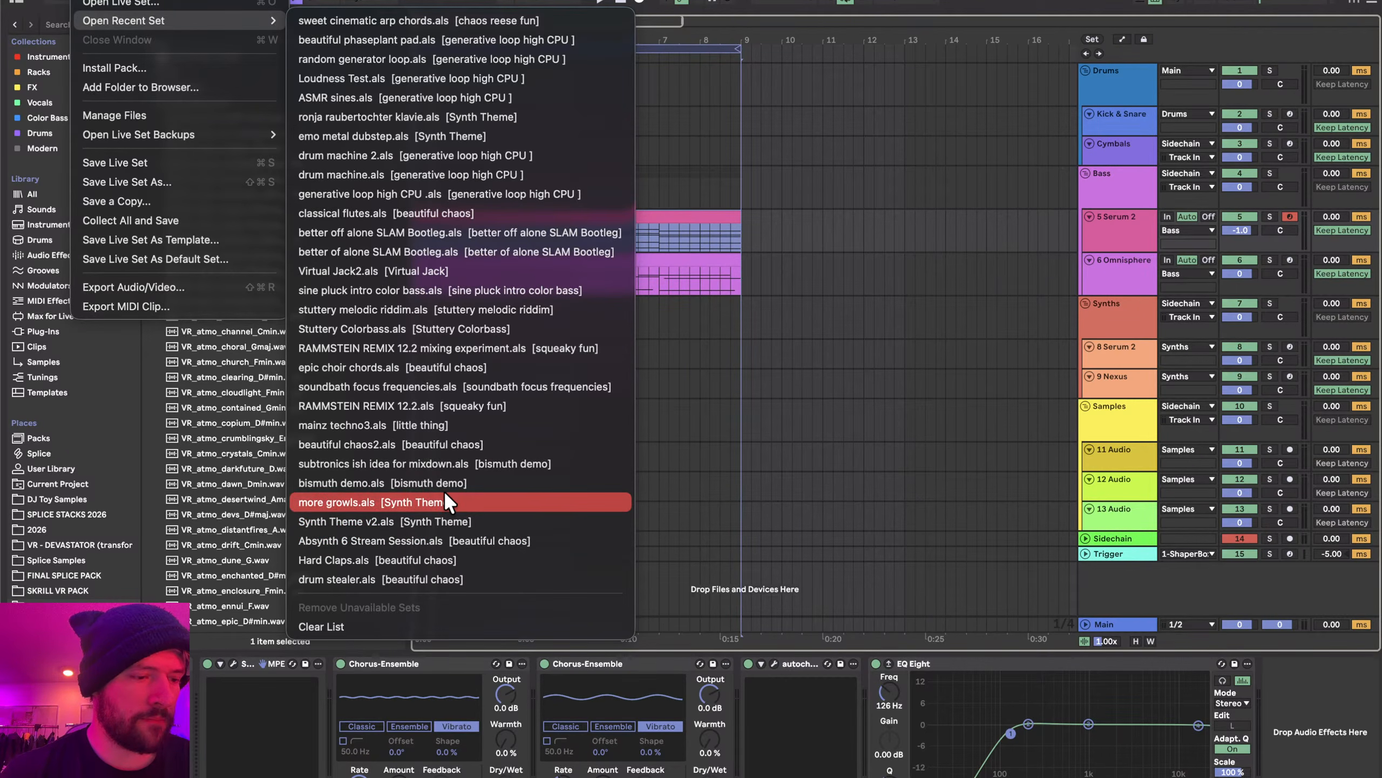
click(412, 501)
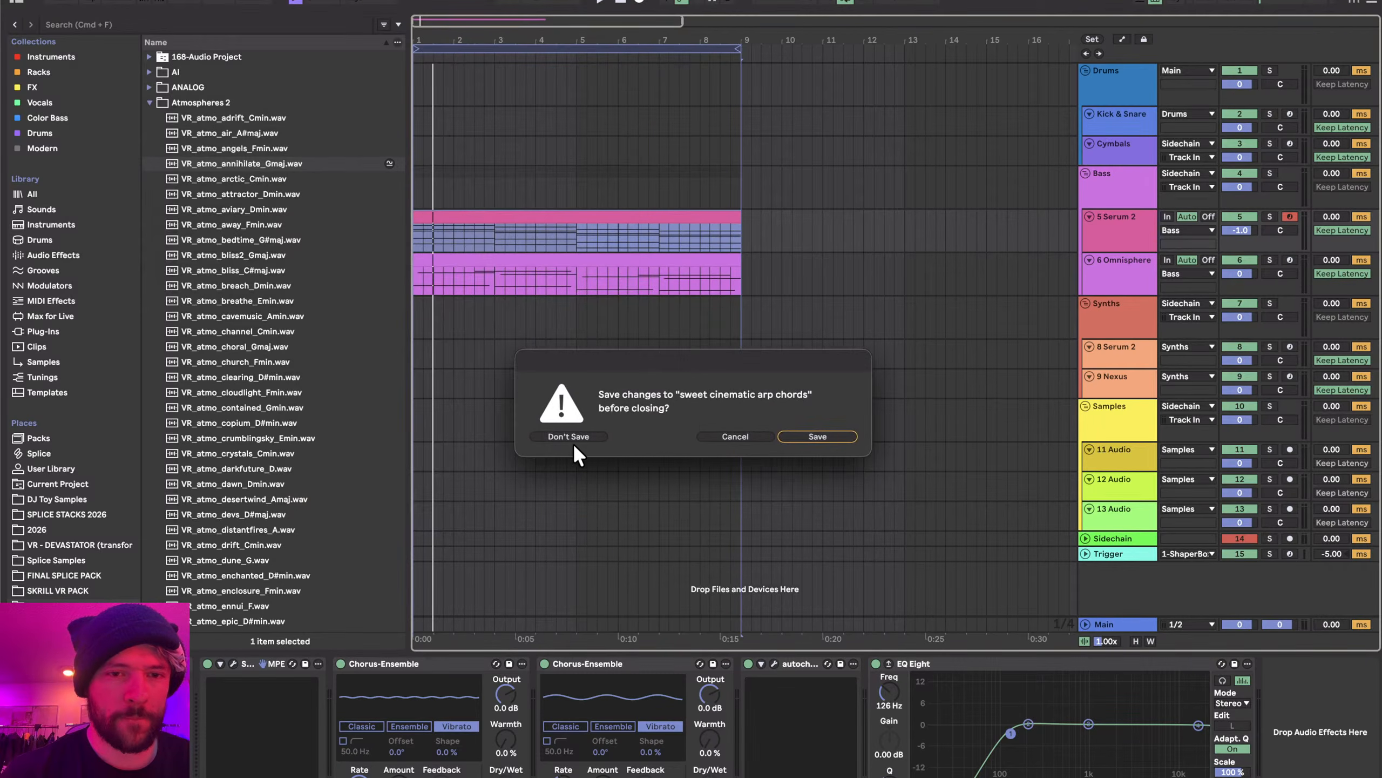
click(572, 442)
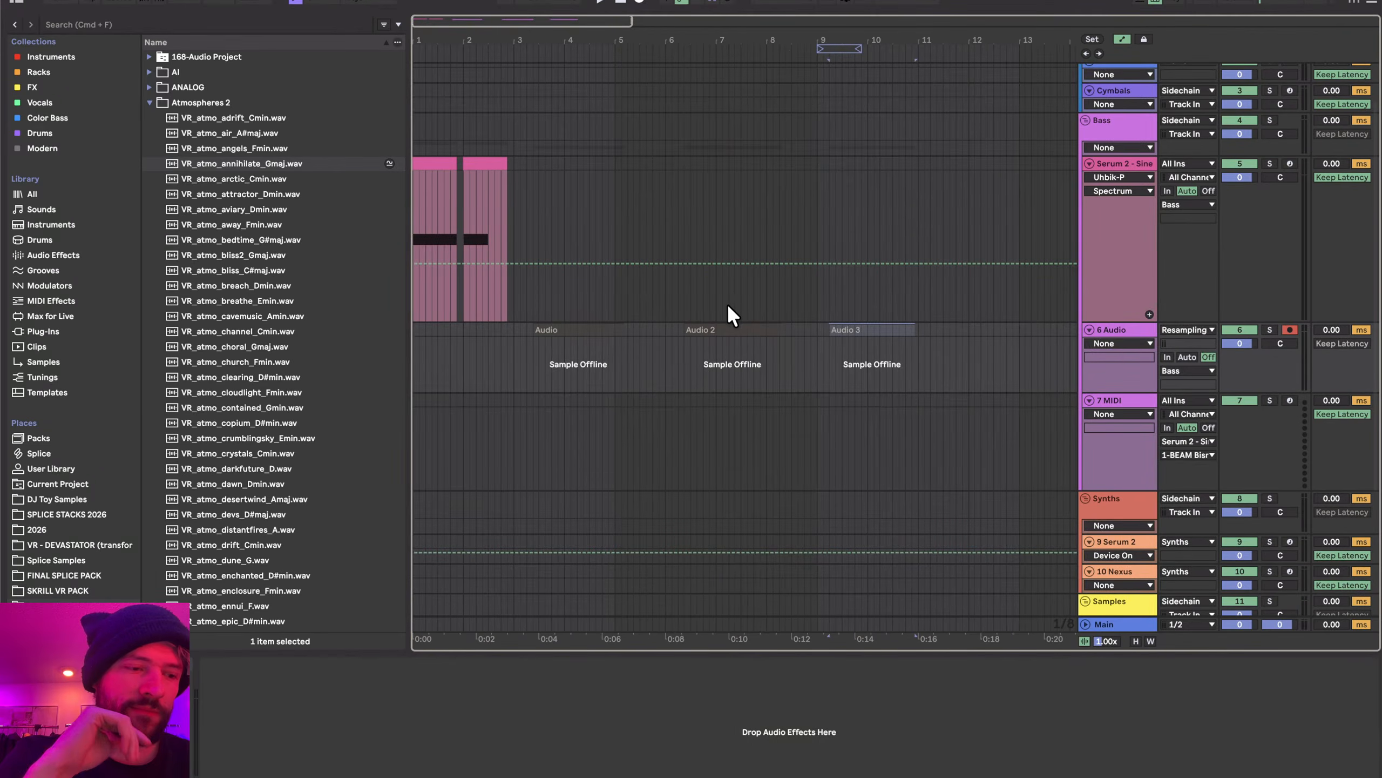
- Select the first clip on the Serum 2 - Sine track and inspect its Serum 2 synth settings, closing the plug-in window when done
click(422, 161)
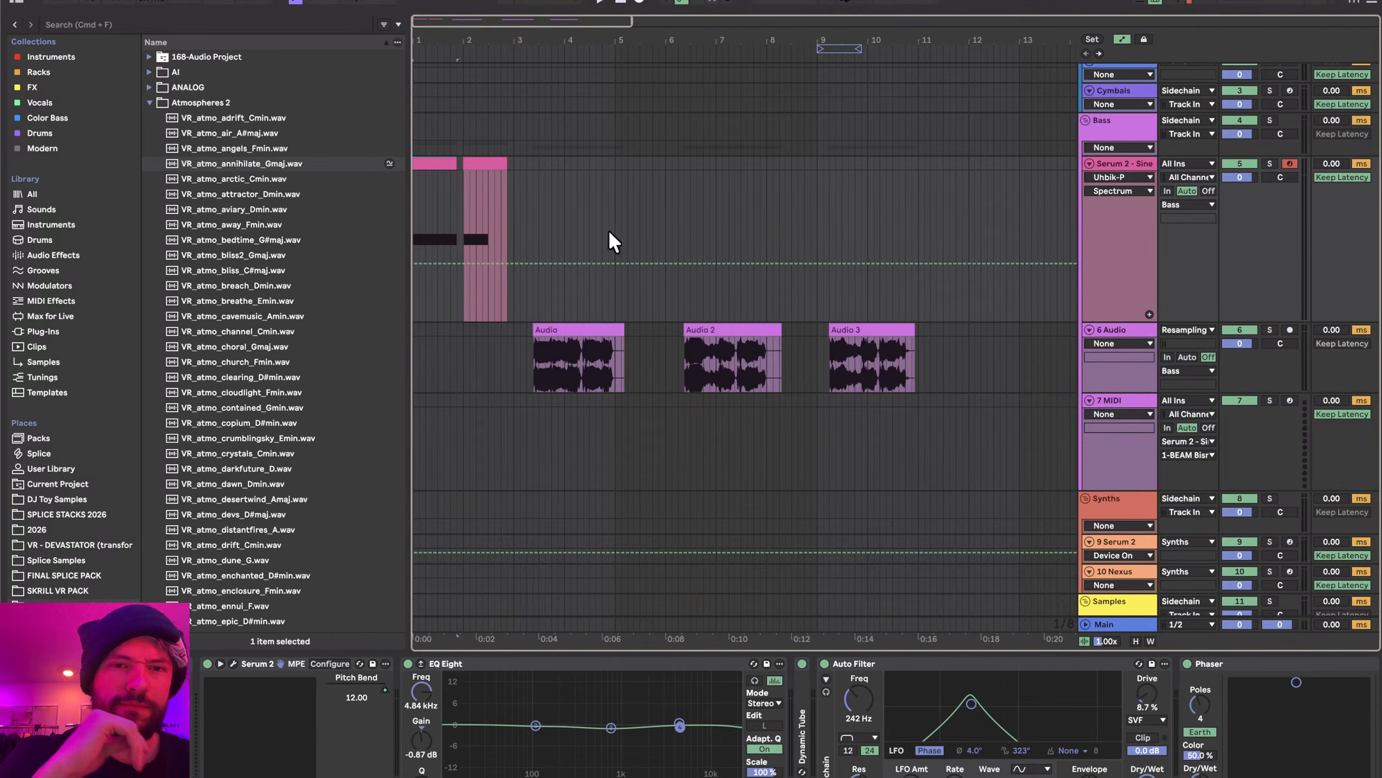
click(233, 663)
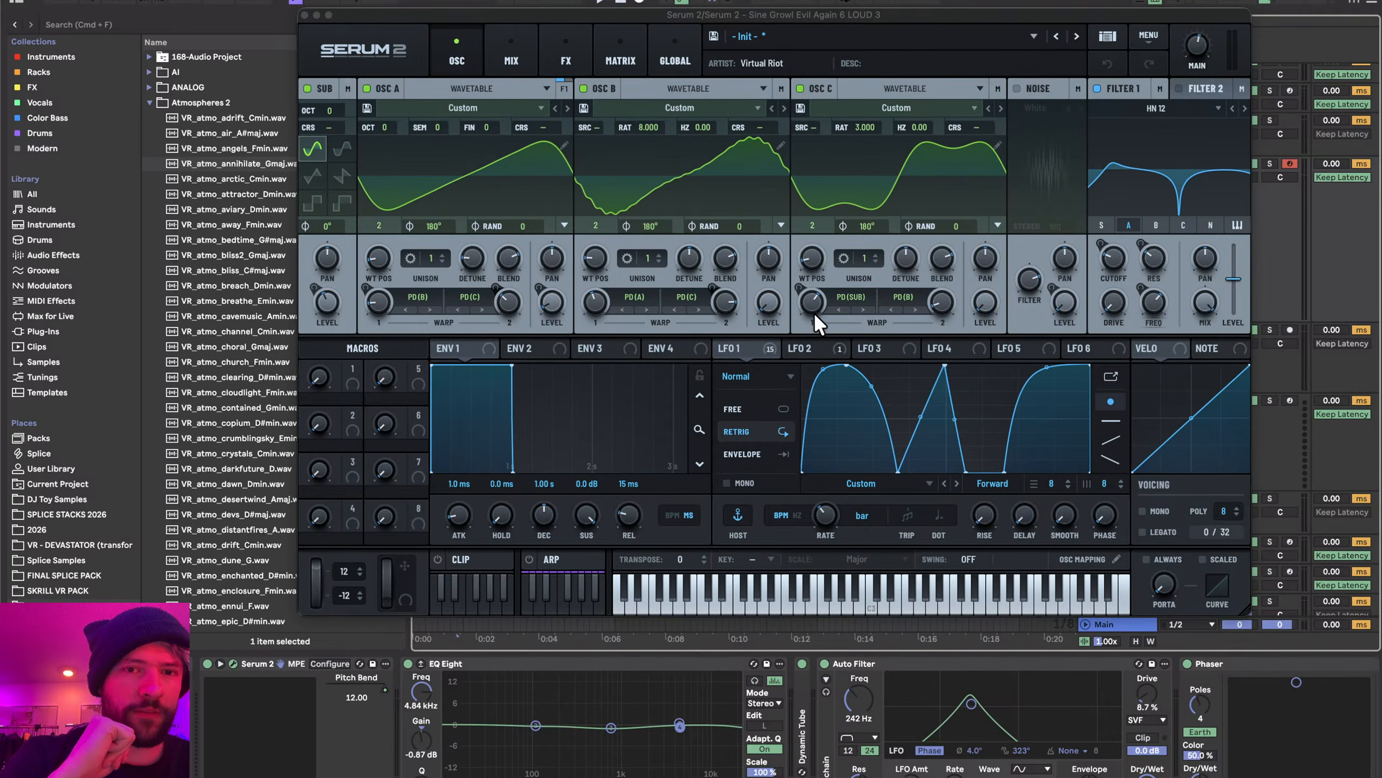
click(305, 15)
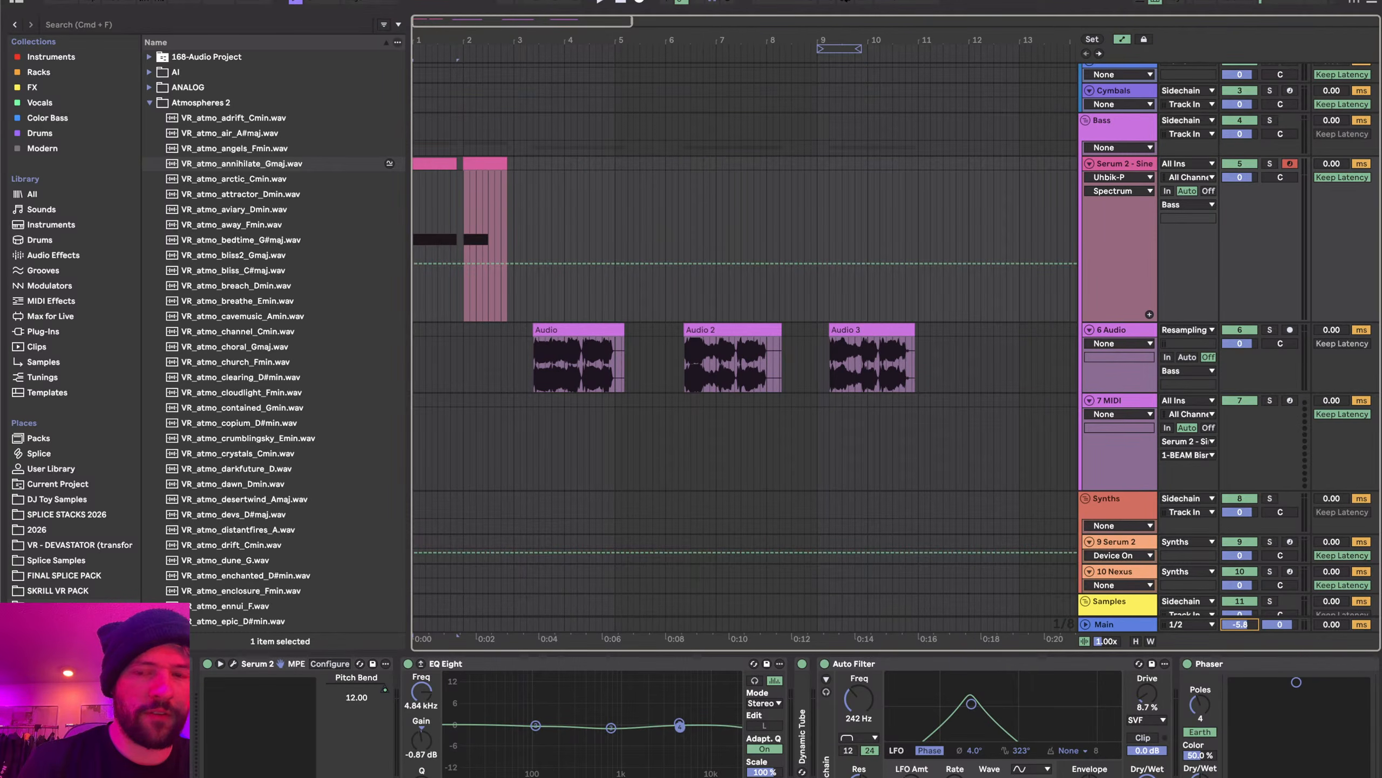
- Lower the Main track volume to -6.2 dB and play the Serum 2 growl, bringing its Phaser and Uhbik-P devices into view
key(space)
drag(1234, 621, 1233, 626)
key(space)
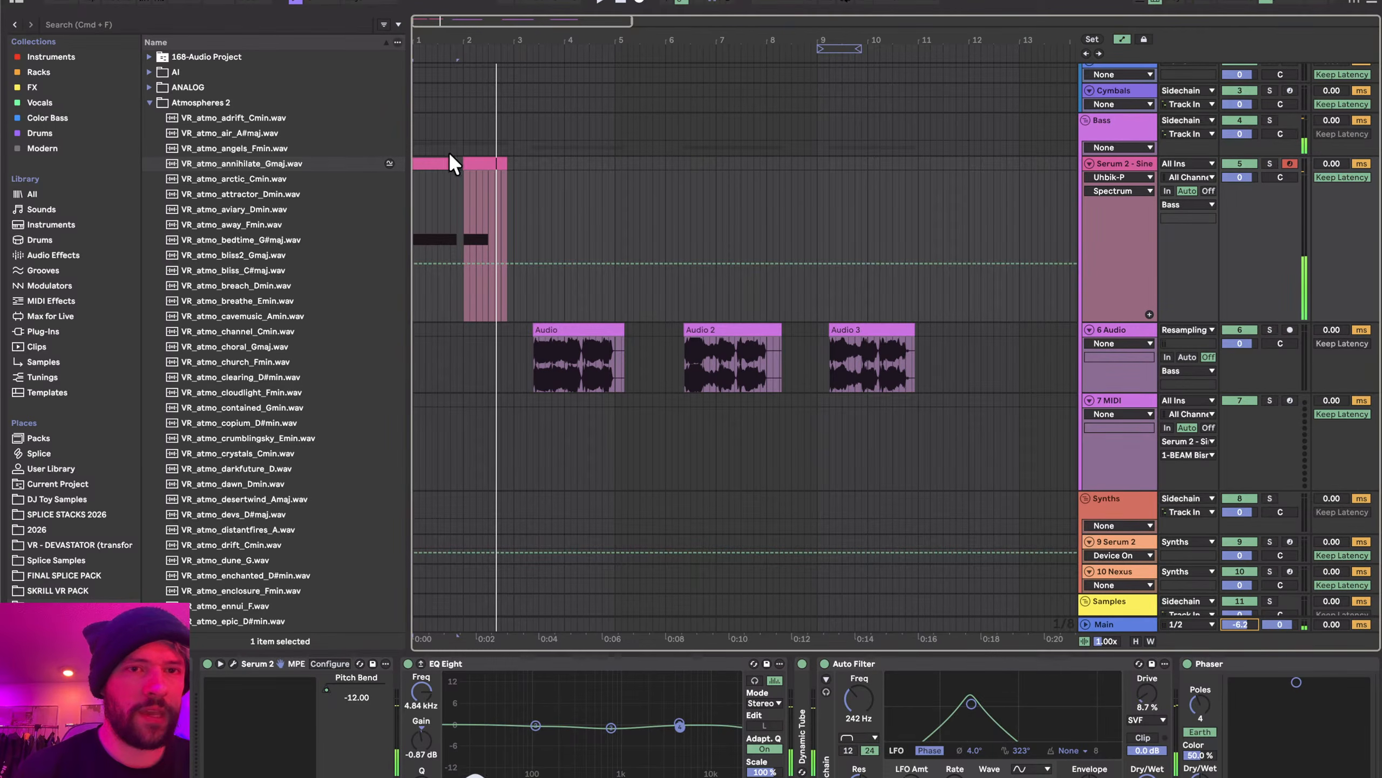
scroll(683, 755, right, 5)
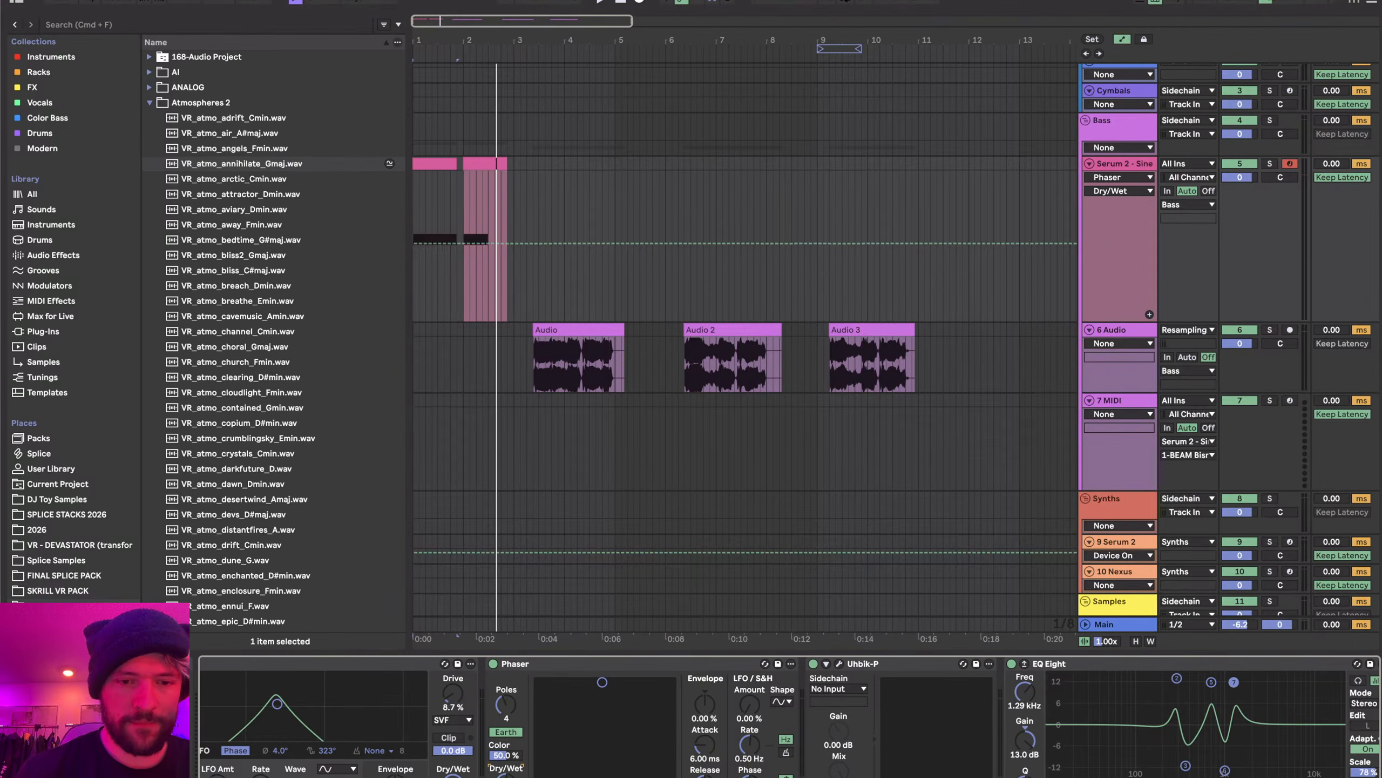
- Play the Serum 2 growl and examine its effects from Phaser through EQ Eight to Roar
key(space)
scroll(1173, 711, right, 5)
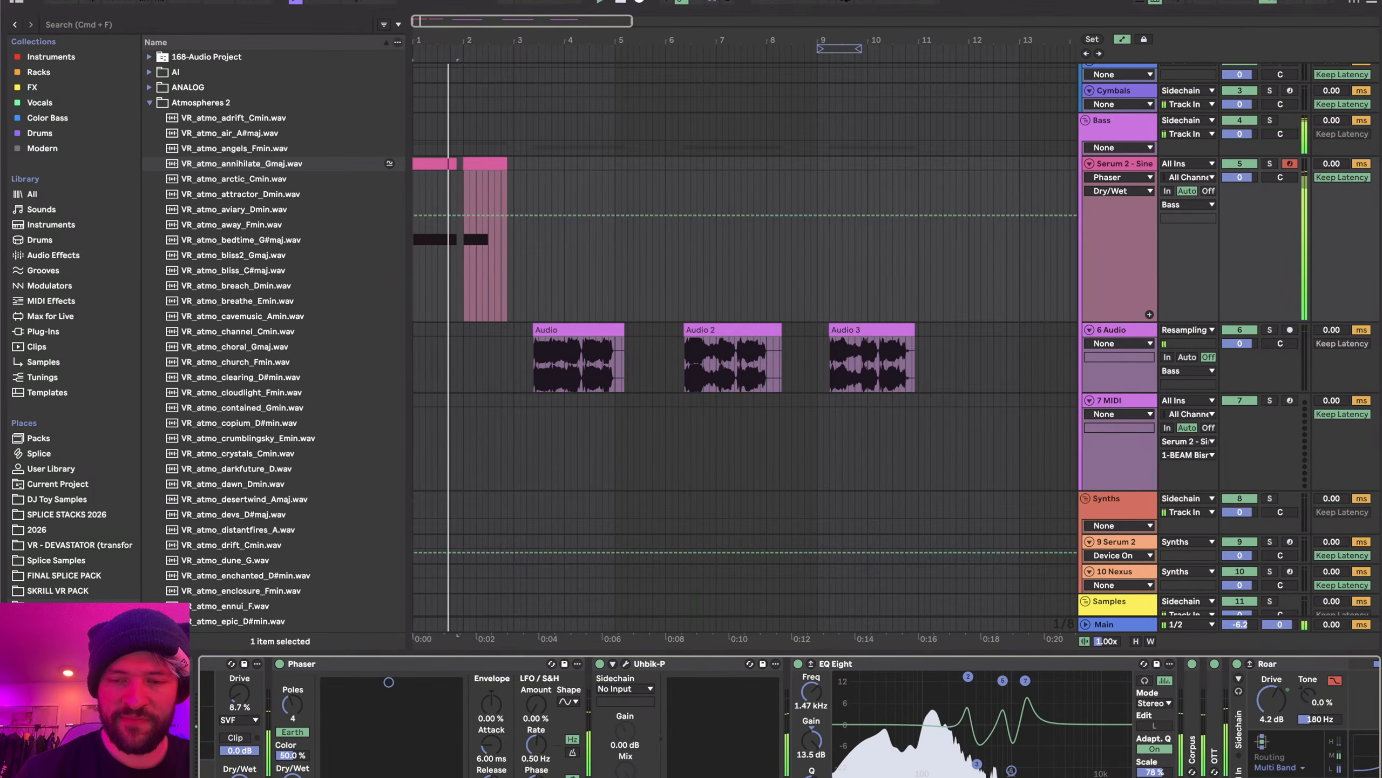
click(484, 163)
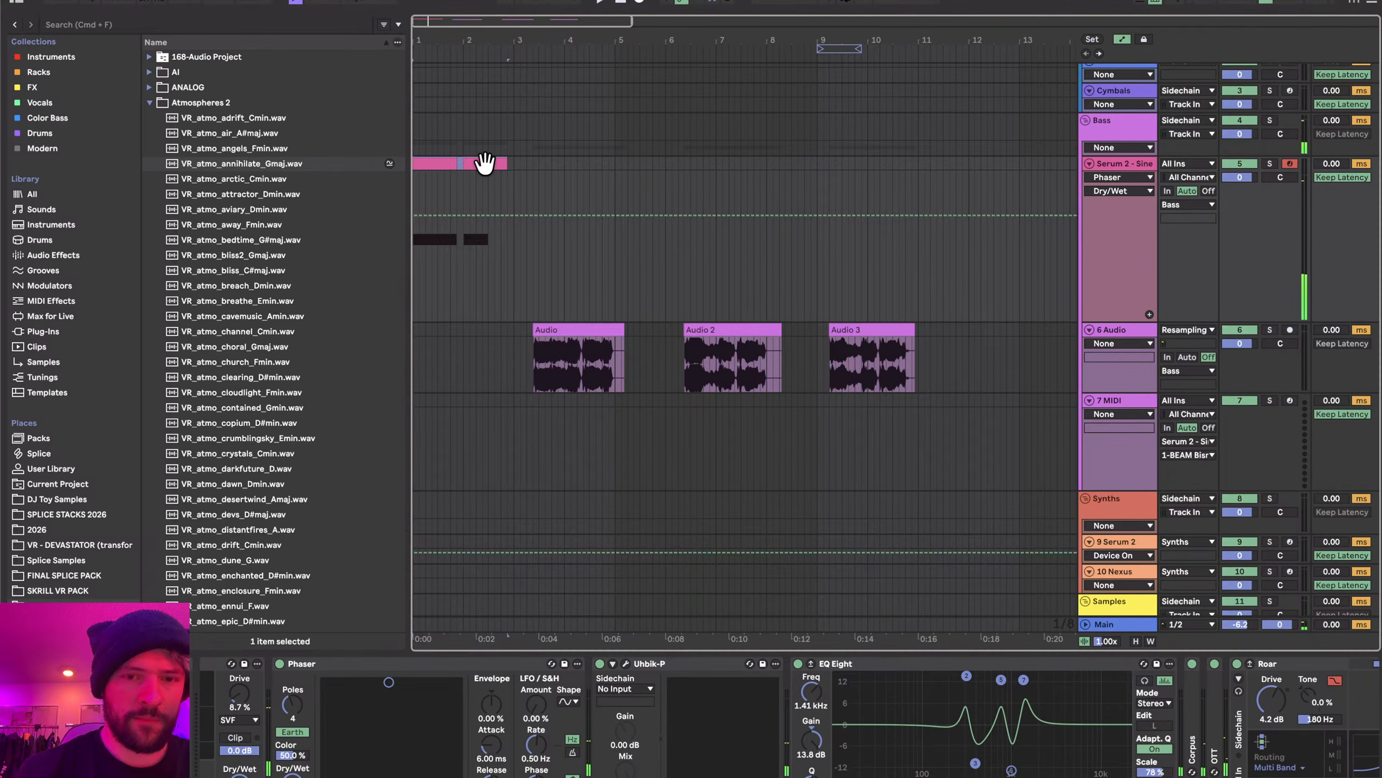
- Transpose both notes in the Serum 2 - Sine MIDI clip up to A0
double_click(472, 164)
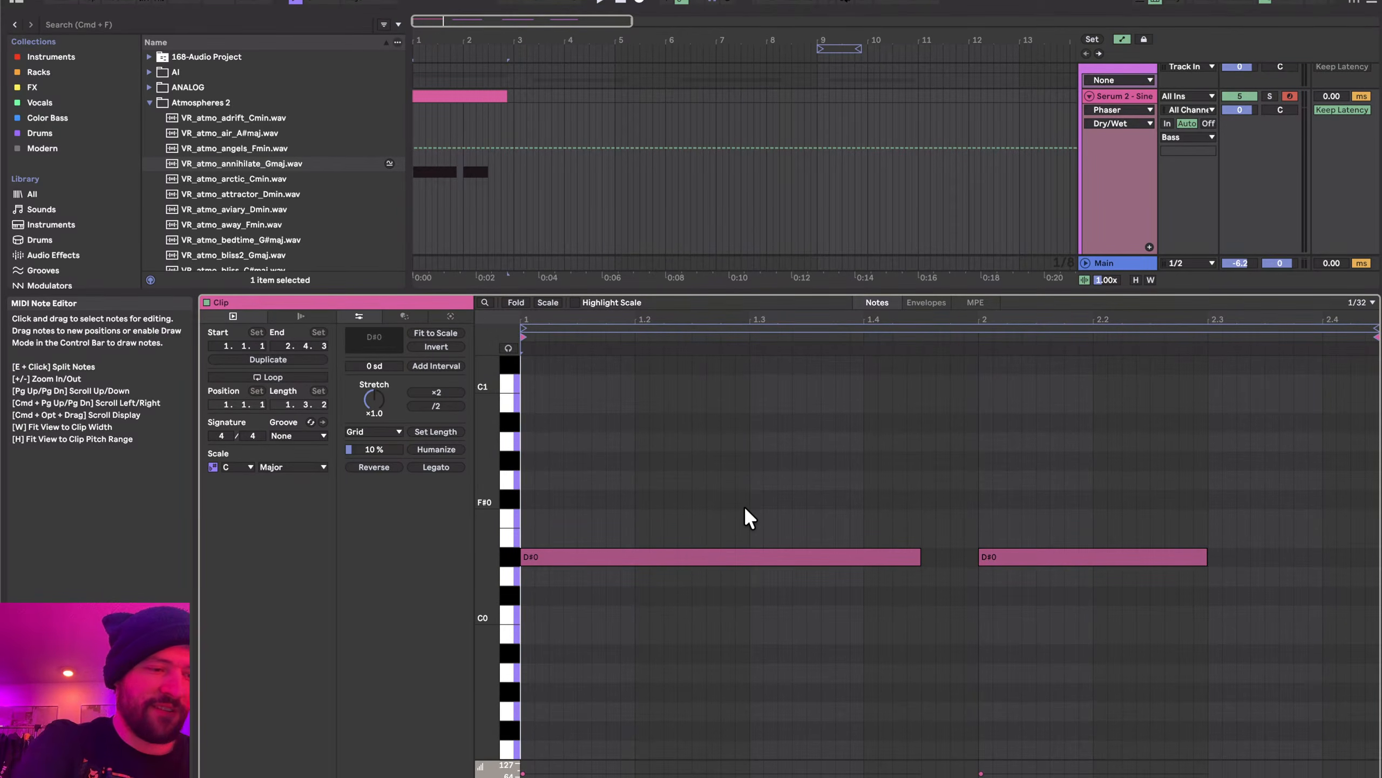
drag(735, 510, 1173, 704)
key(Up)
key(Up)
key(Up)
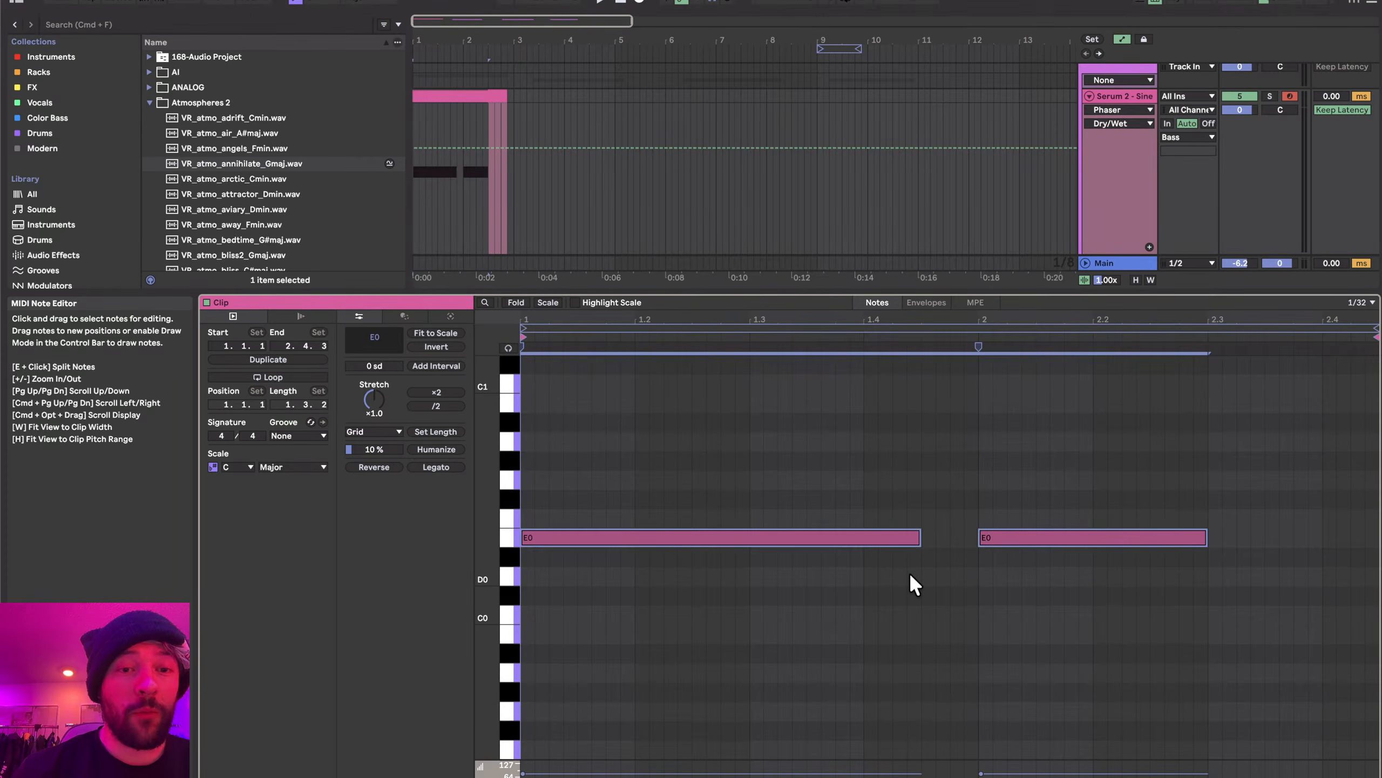
key(Up)
key(Up)
key(Up)
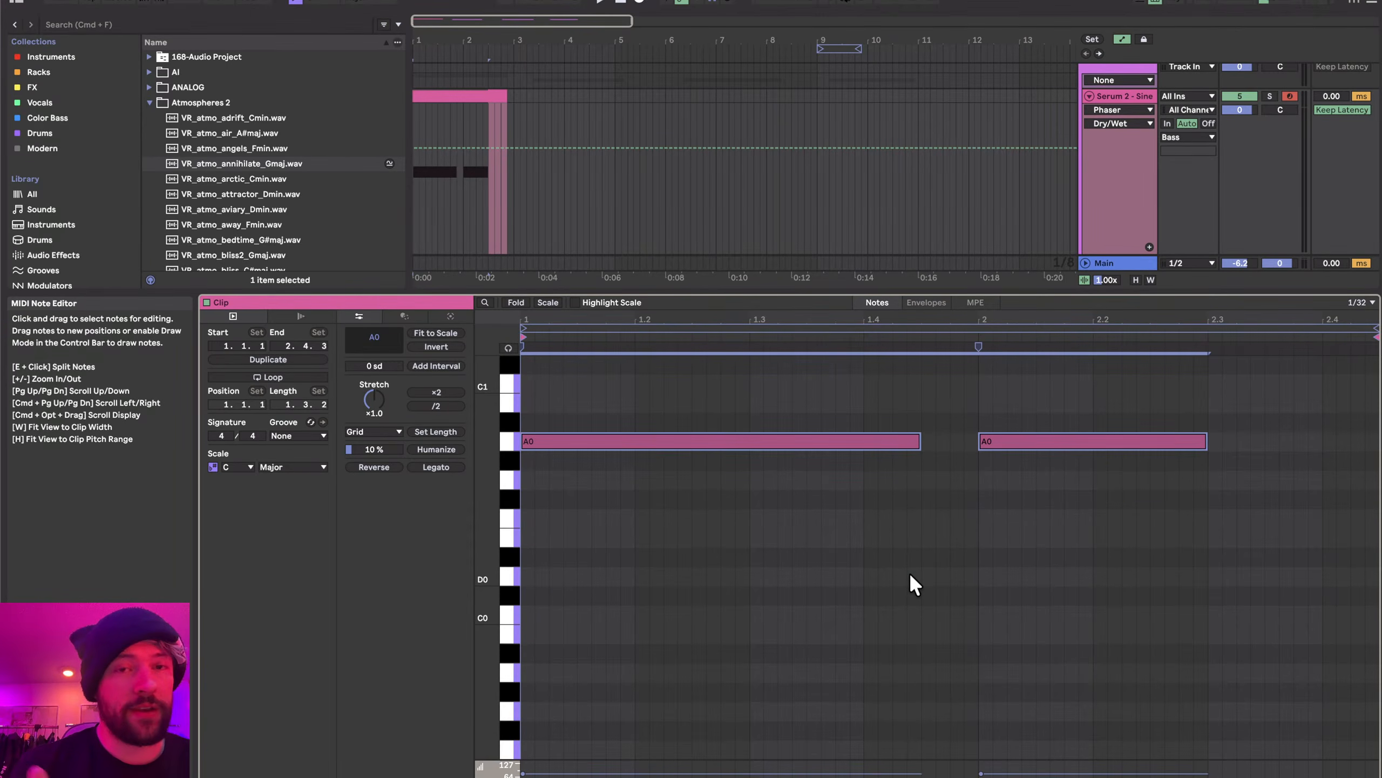
- Hide the arrangement's automation and inspect the Serum 2 oscillator settings on the Serum 2 - Sine track, closing the plug-in window when done
click(1299, 776)
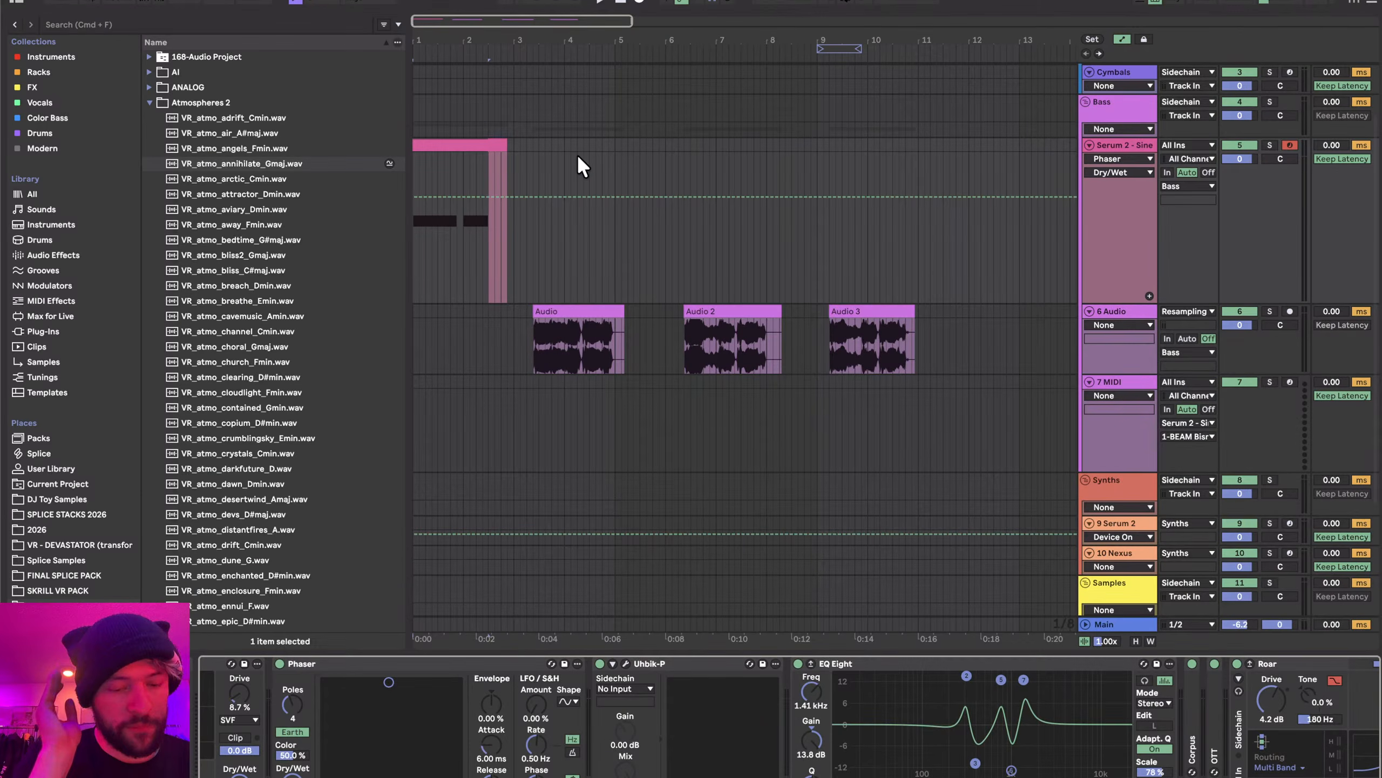
key(a)
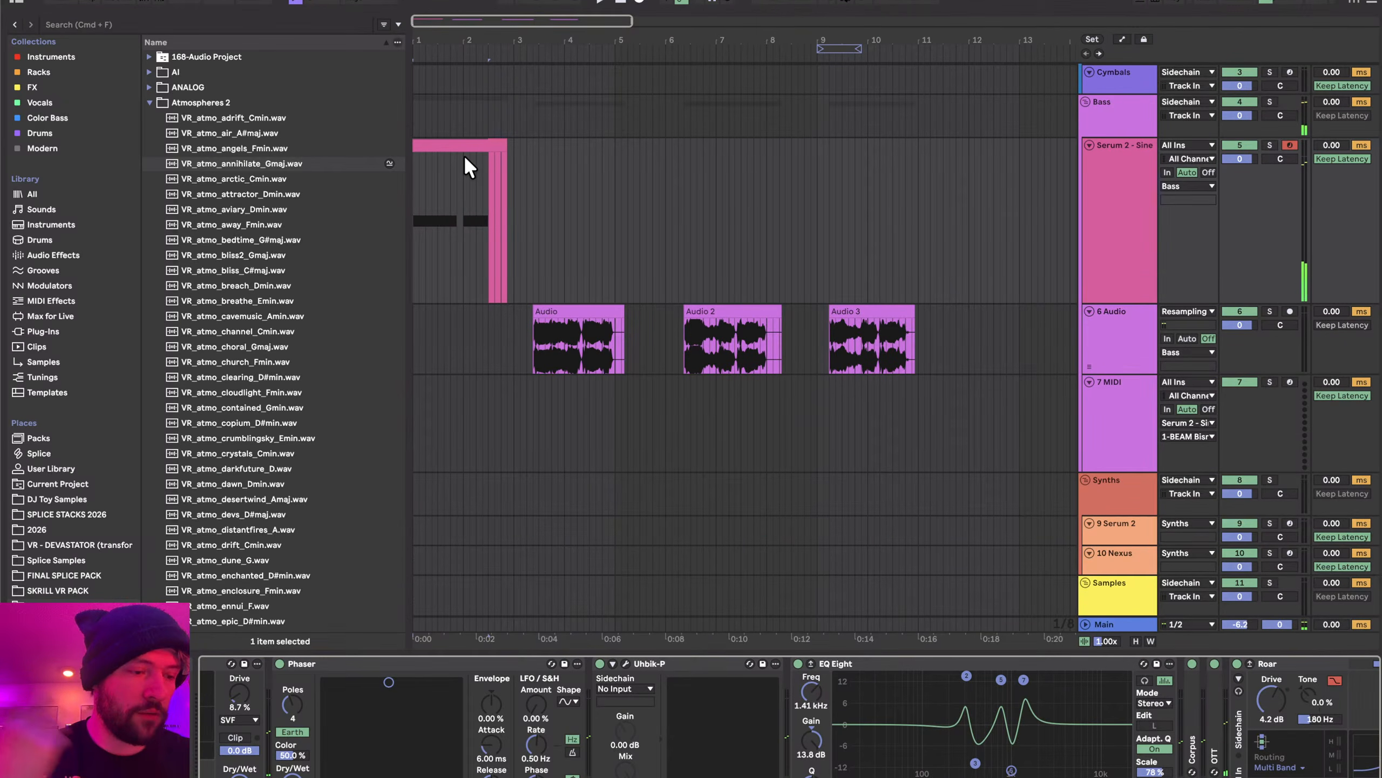
click(452, 146)
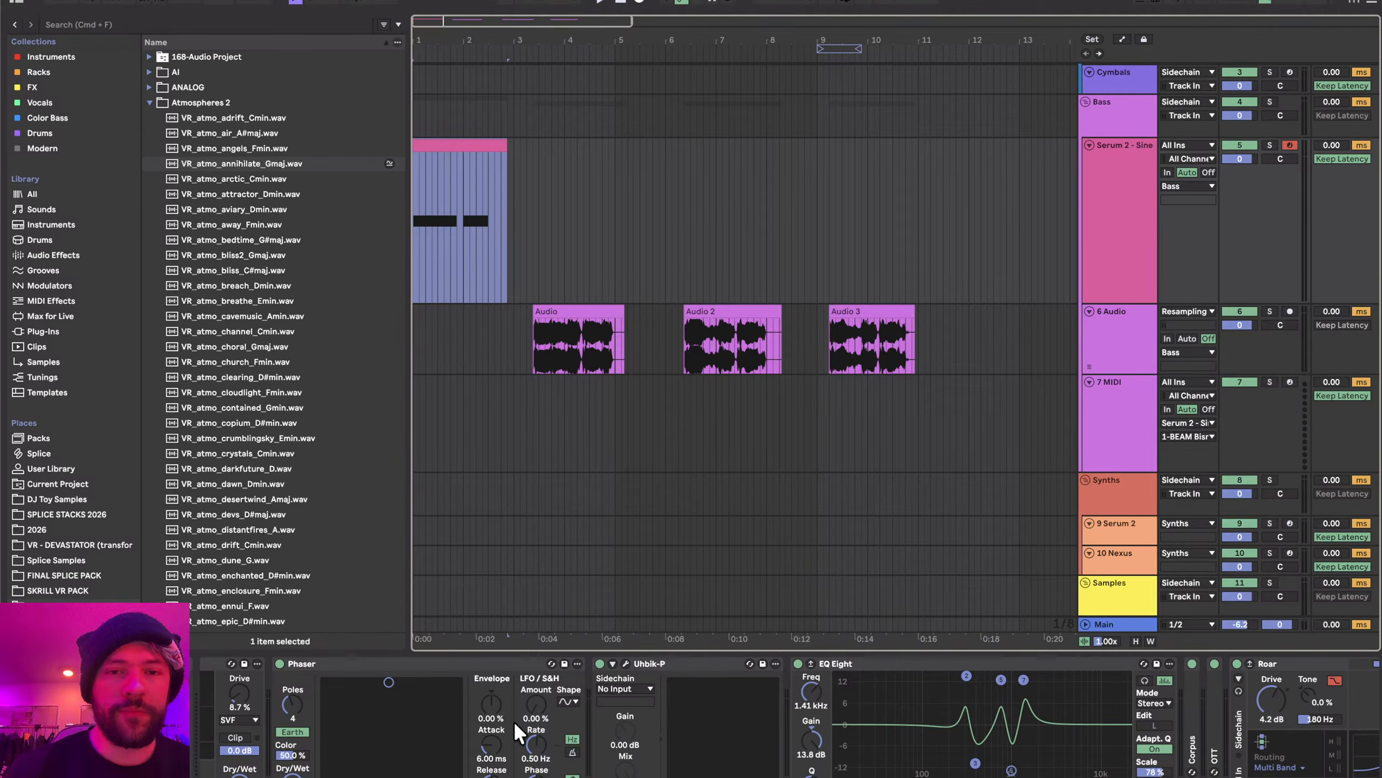
scroll(424, 736, left, 10)
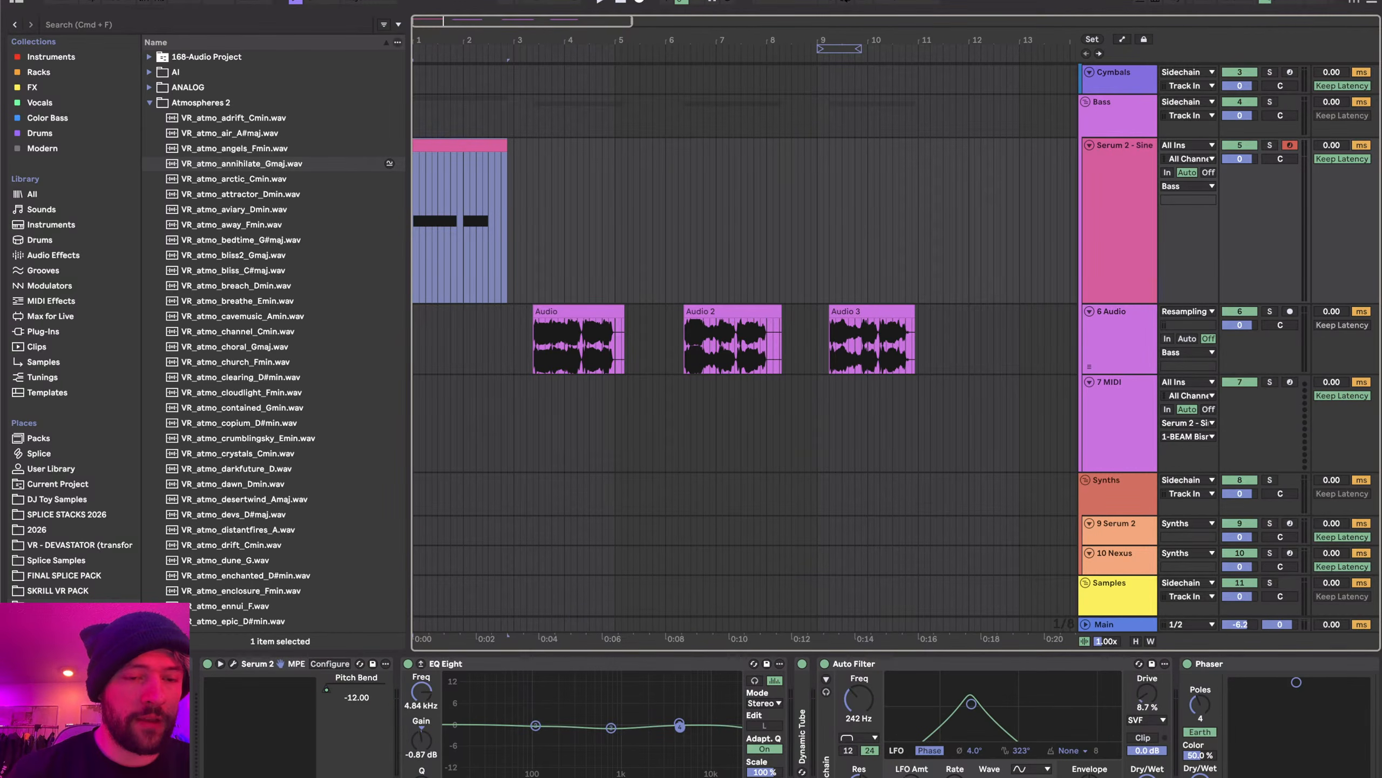
click(233, 664)
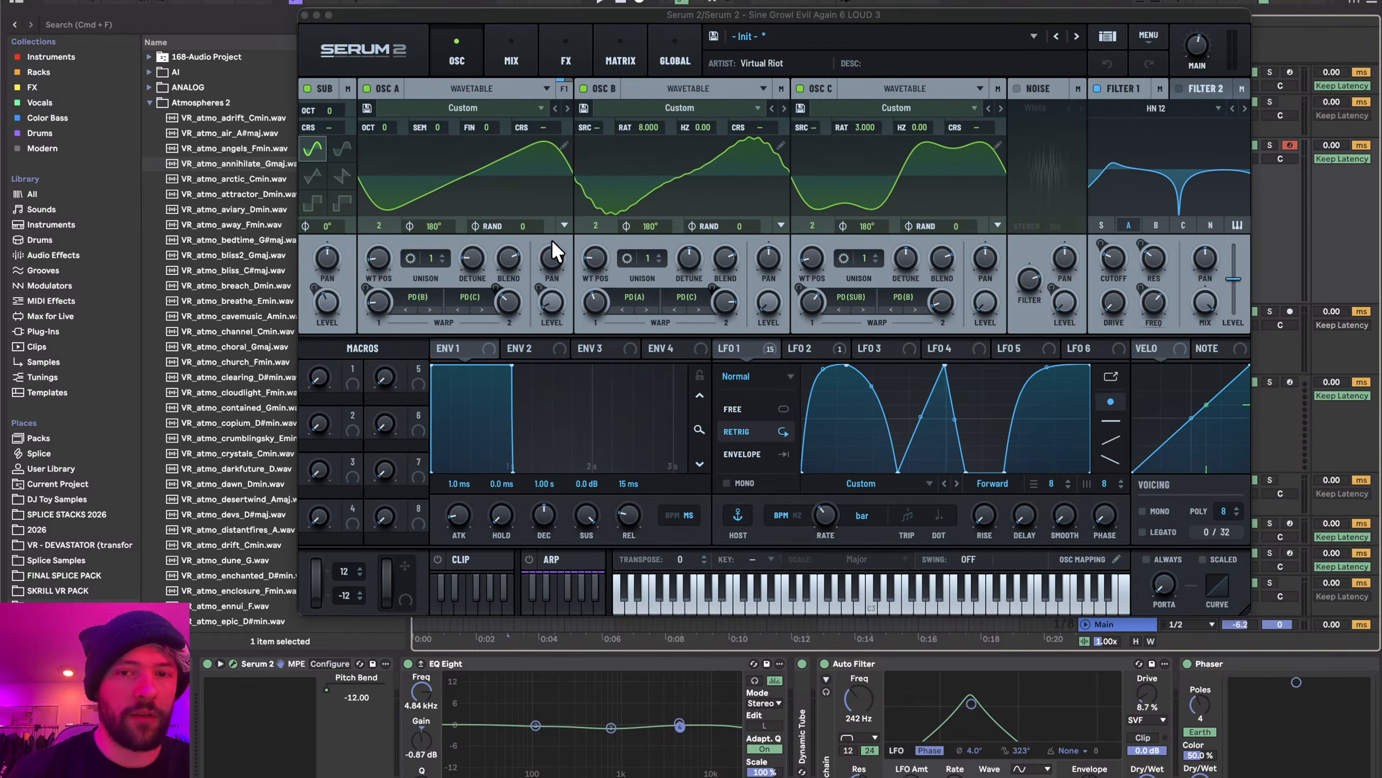
click(304, 15)
scroll(560, 719, right, 10)
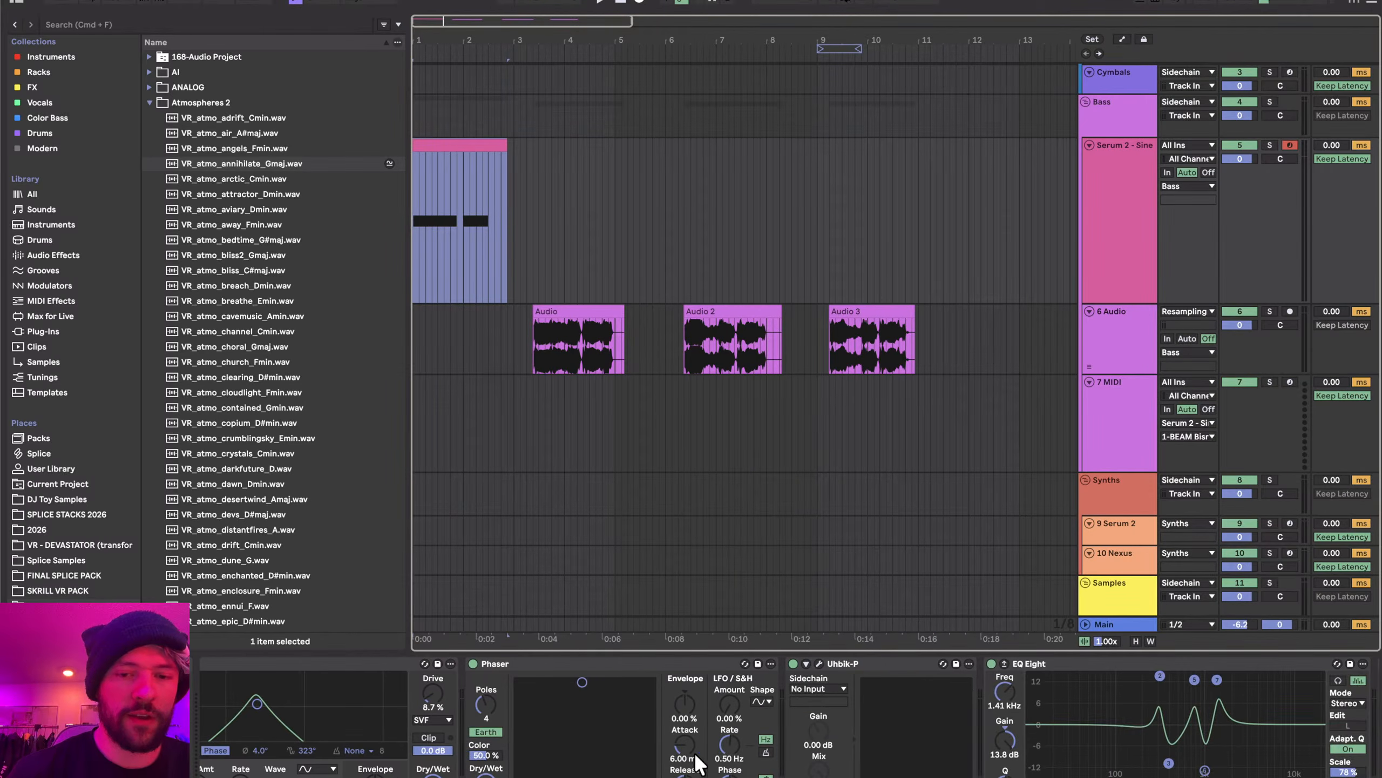
- Reopen the Serum 2 - Sine clip's notes and play the transposed growl from the start
double_click(436, 142)
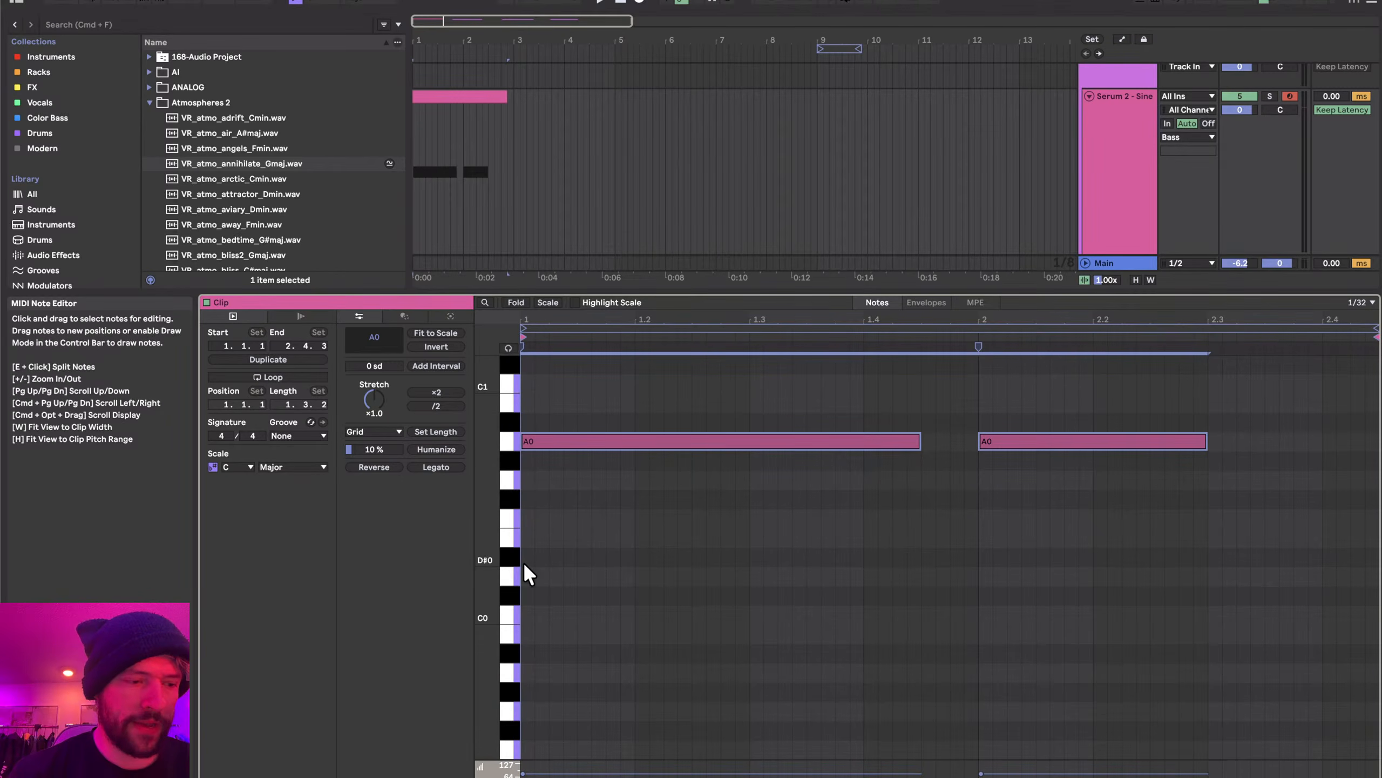
click(507, 536)
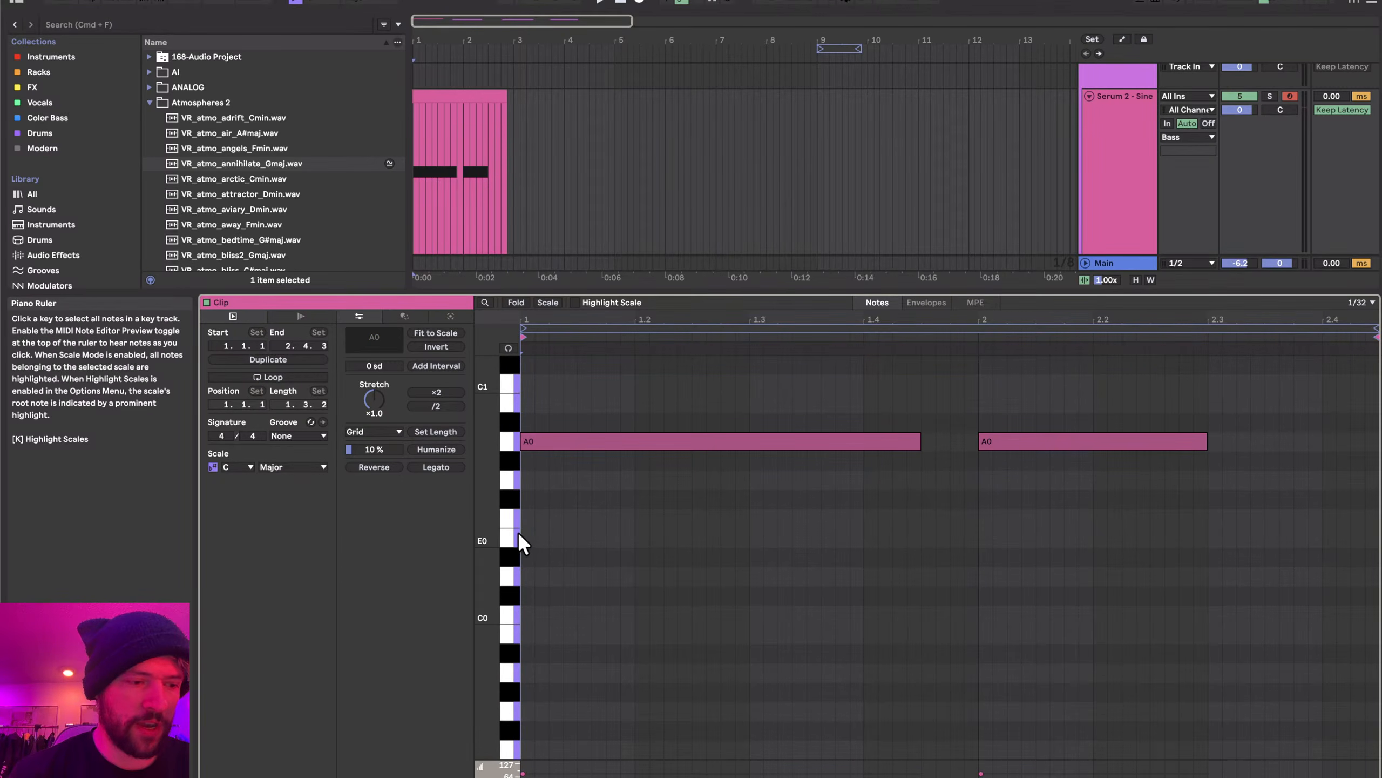
key(space)
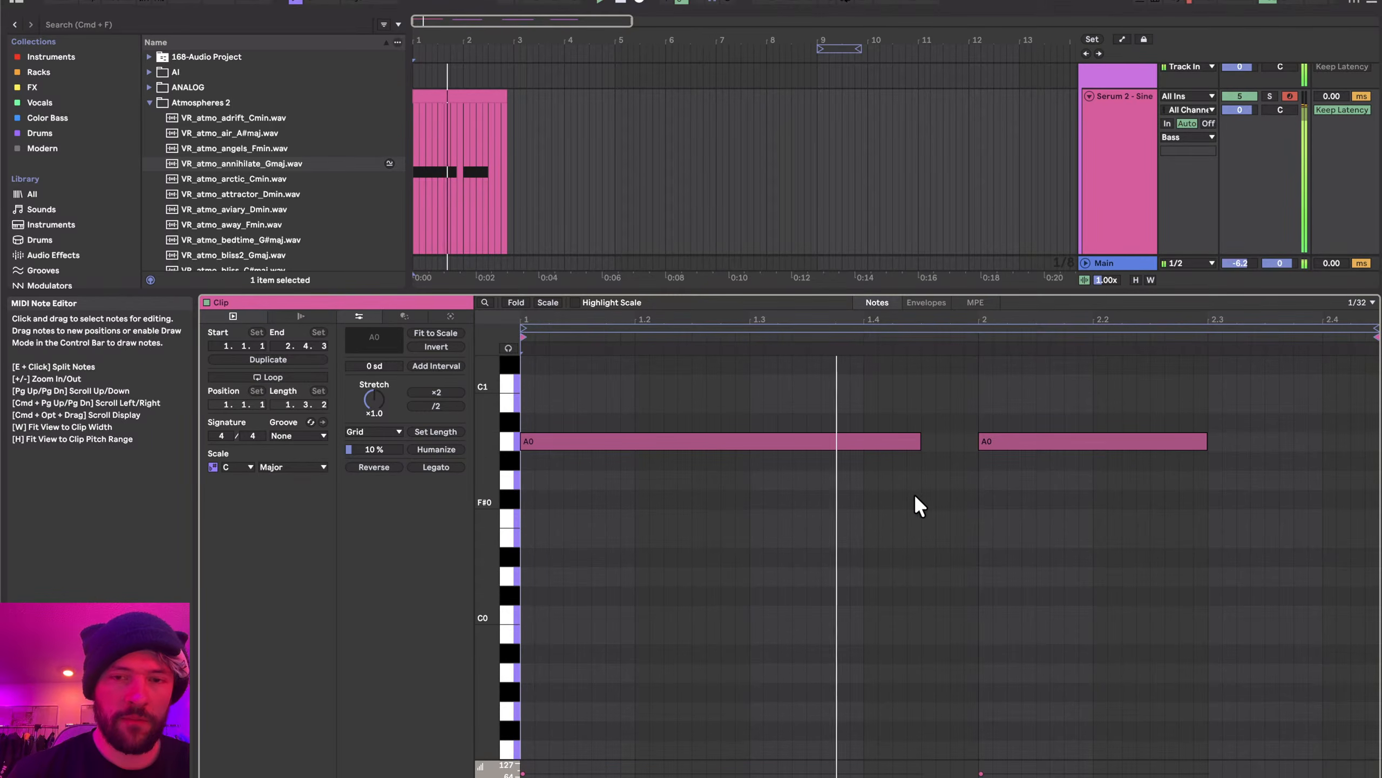
click(1268, 776)
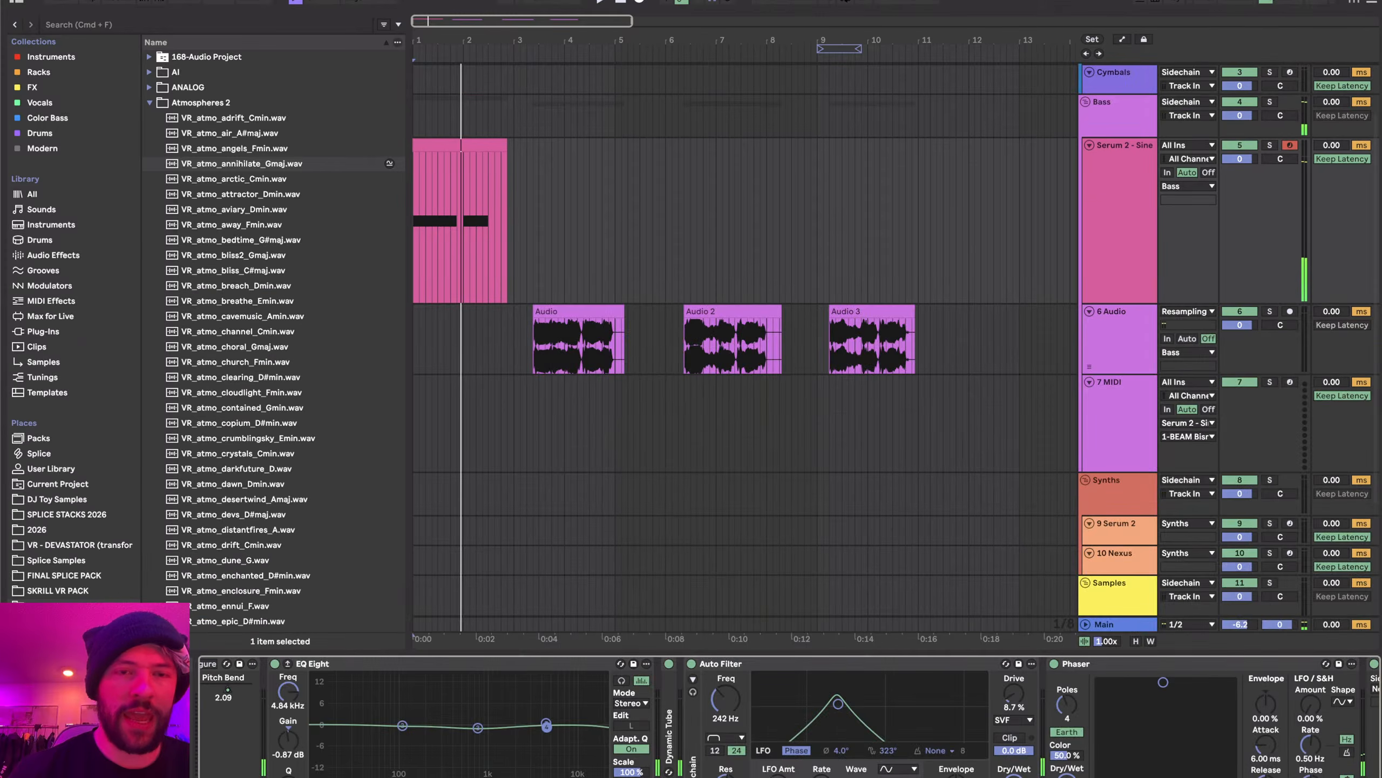
- Record the growl by resampling onto the armed 6 Audio track and move the recorded clip to just after Audio 3
click(1155, 364)
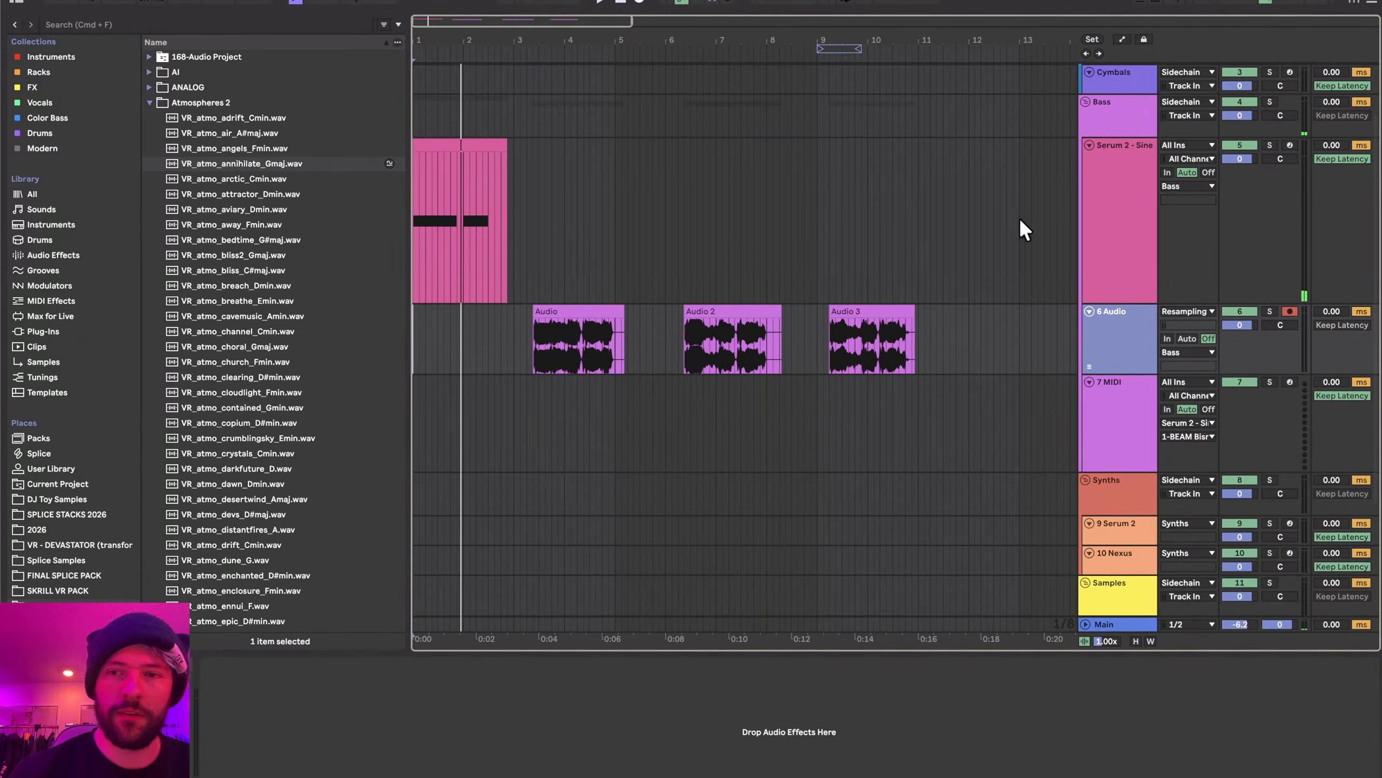
click(638, 3)
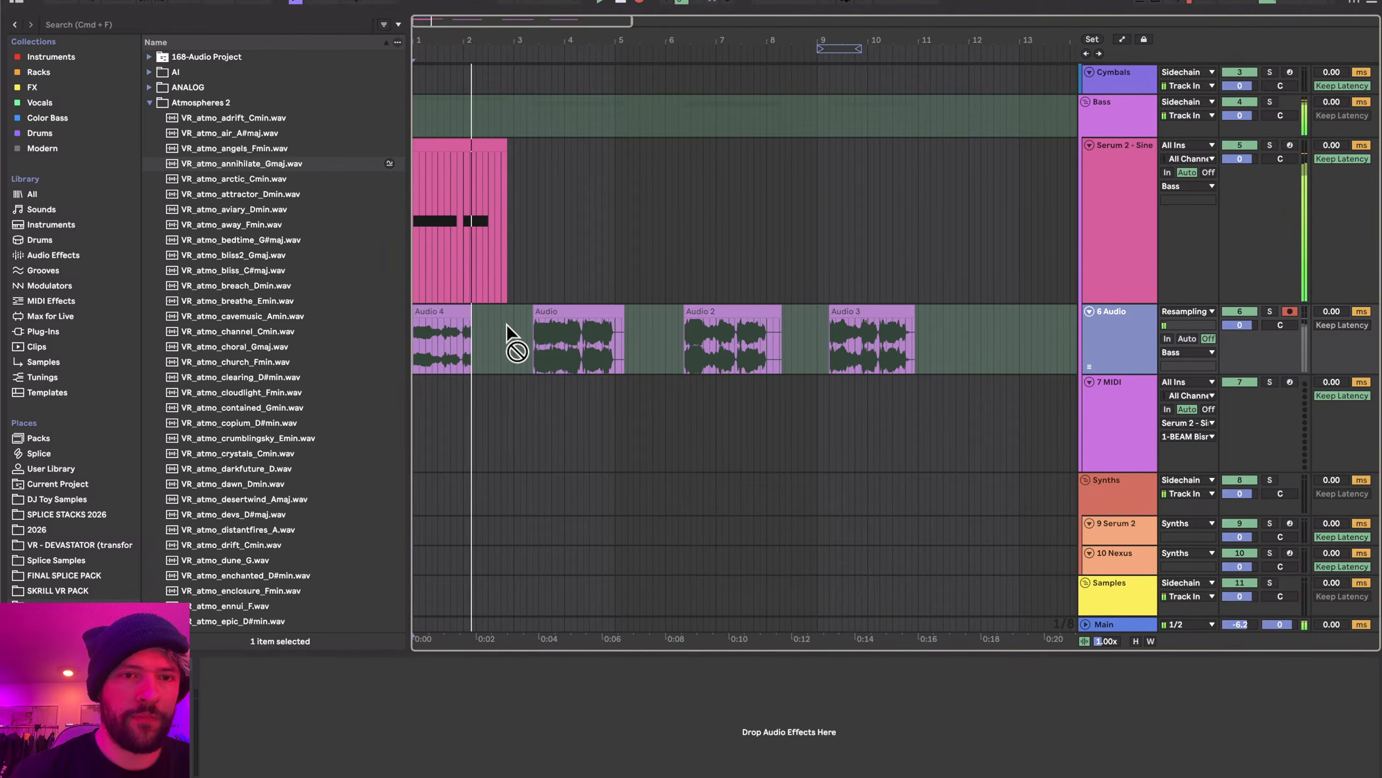
key(space)
drag(457, 313, 959, 315)
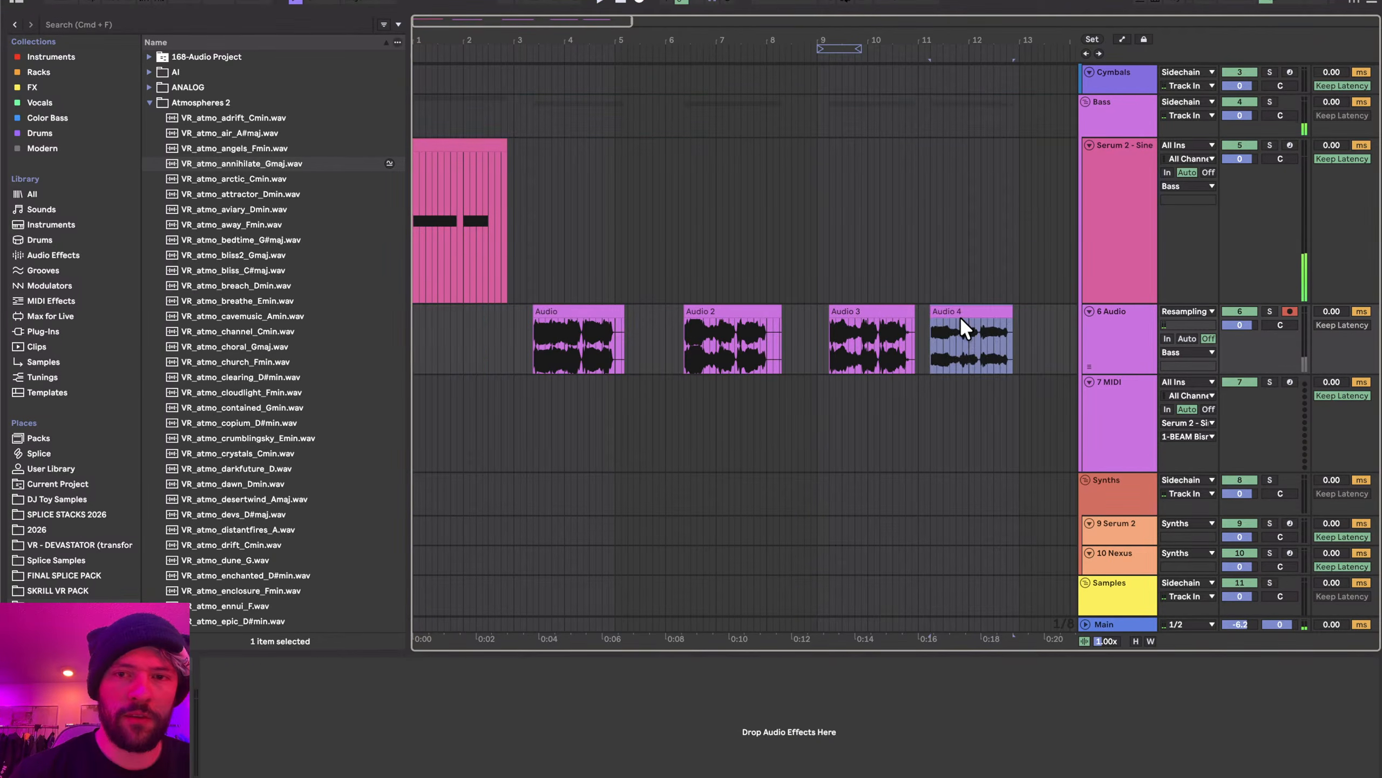
- Set the Audio 4 clip's pitch to -4 semitones and its gain to 5.3 dB during playback
double_click(961, 321)
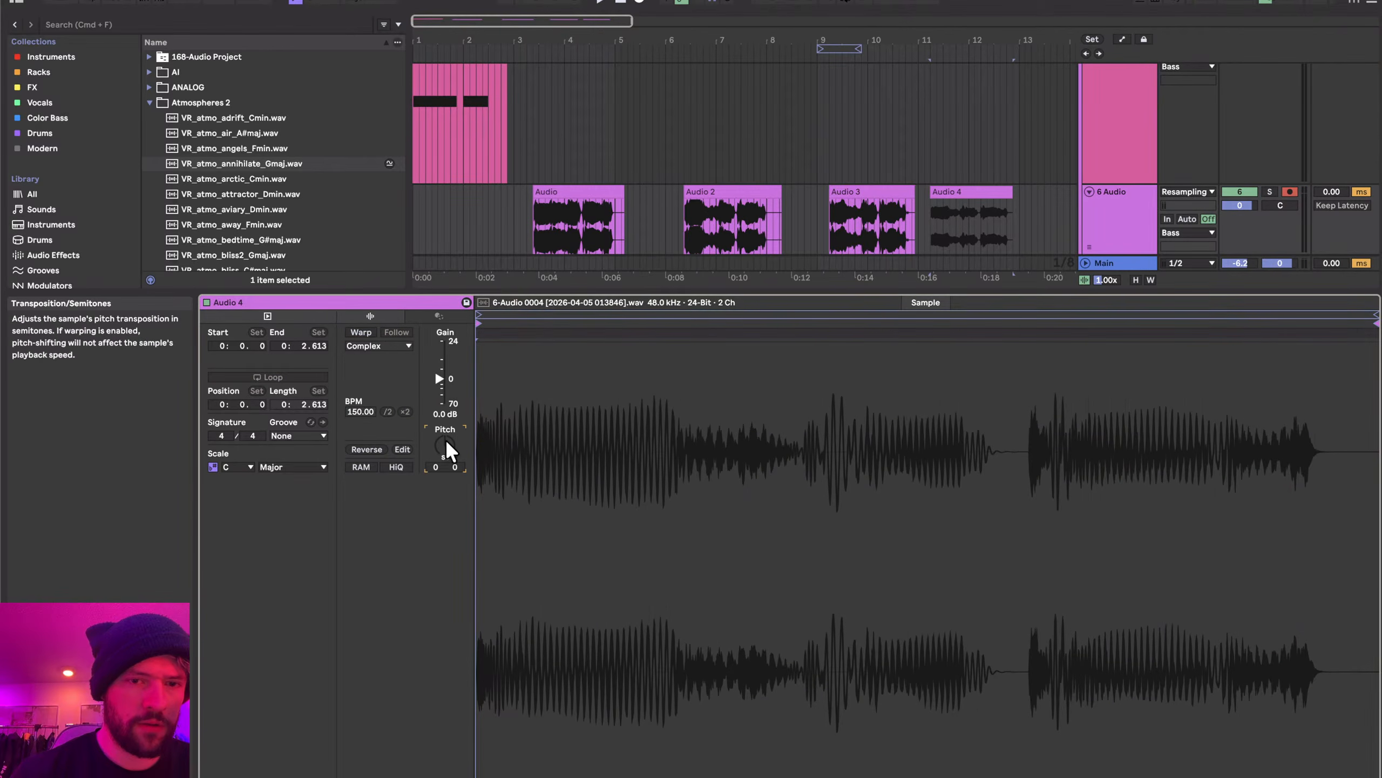
drag(445, 439, 466, 444)
key(space)
scroll(873, 192, right, 3)
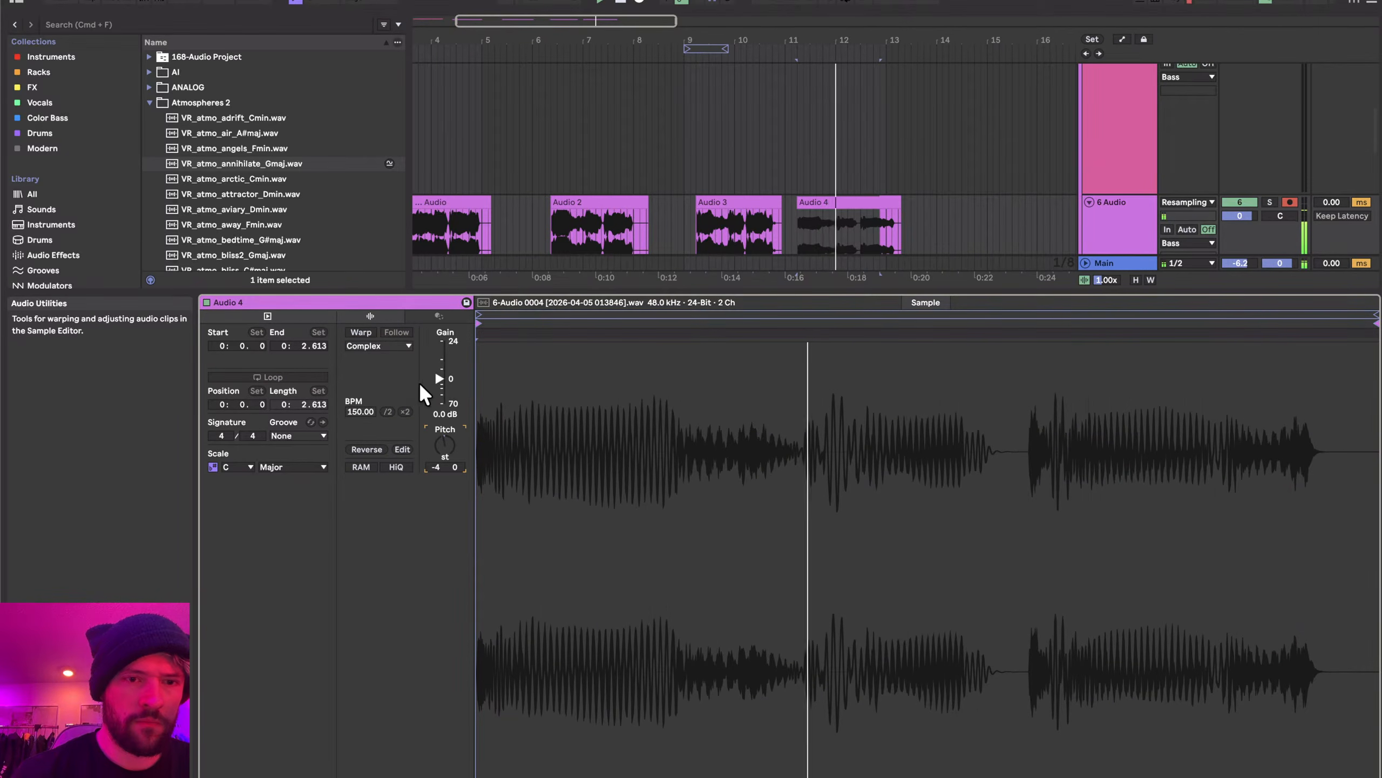
drag(438, 379, 438, 370)
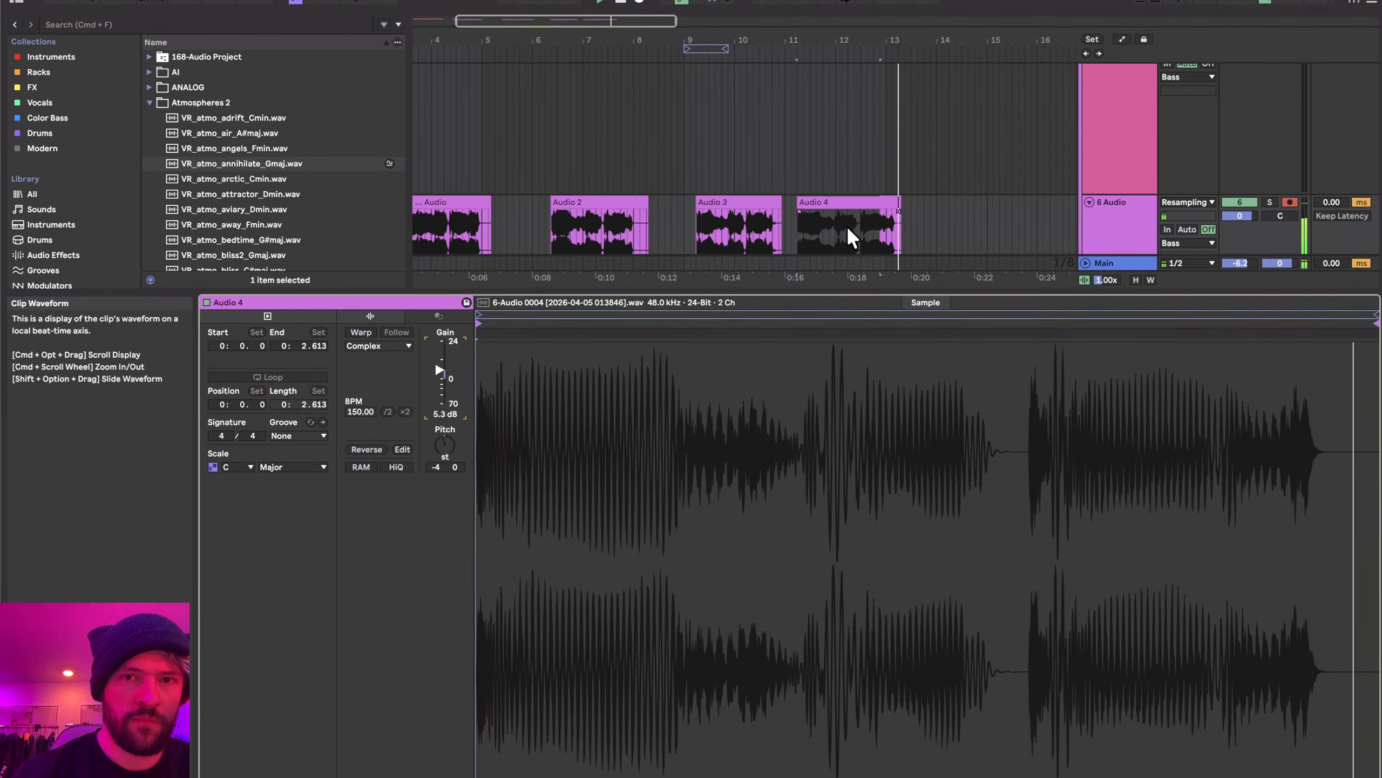
key(space)
- Select the Audio 4 clip and play the pitched-down recording from its start
click(797, 229)
click(809, 202)
scroll(819, 202, up, 3)
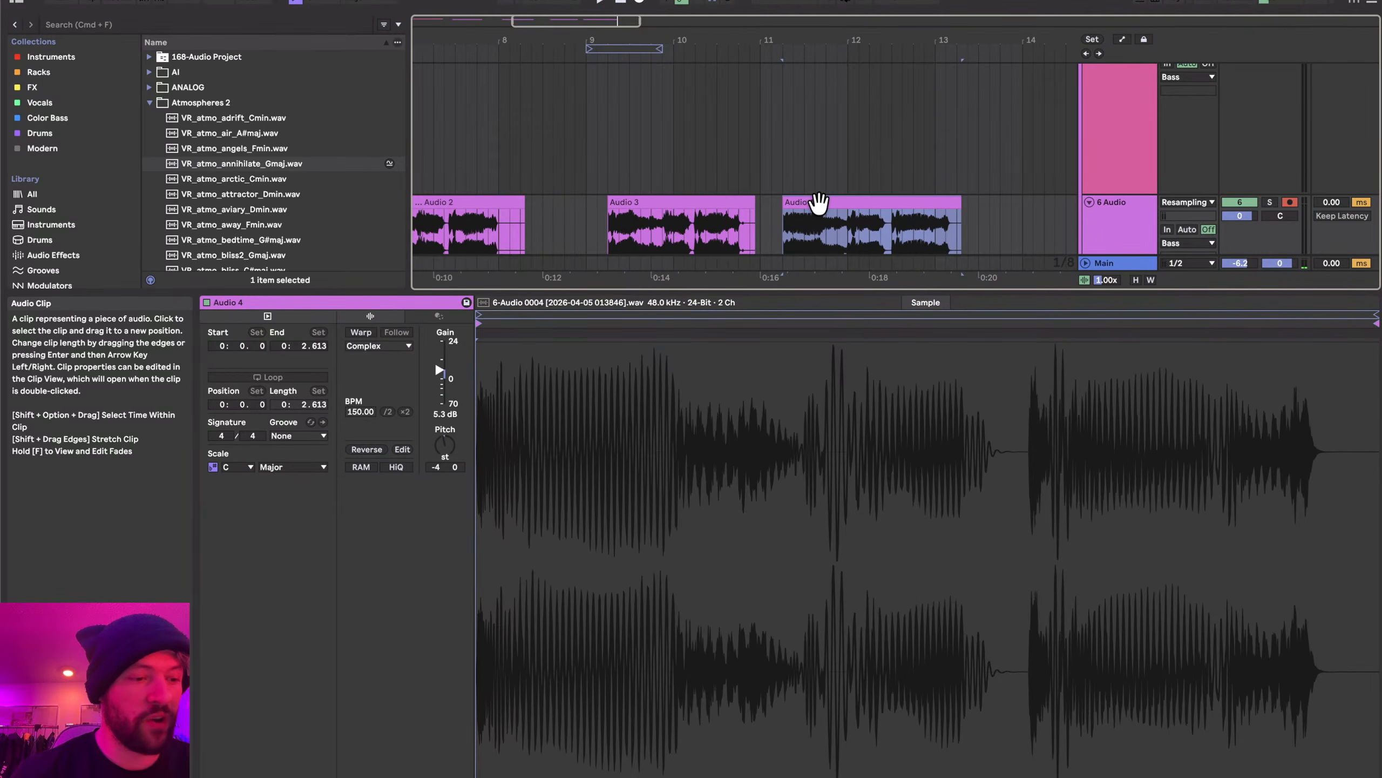
scroll(818, 206, right, 2)
key(space)
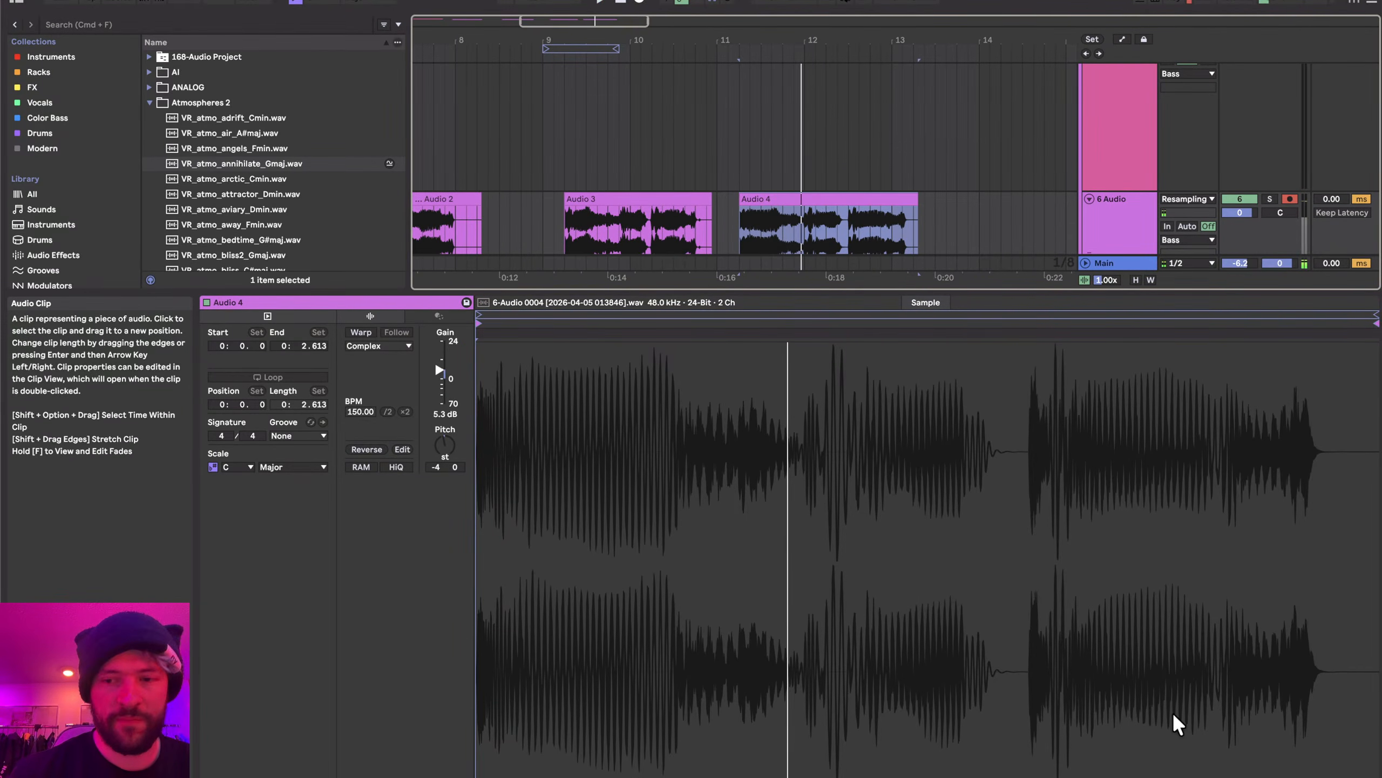
- Select the Serum 2 - Sine clip at the arrangement's start and view its device chain
click(1235, 776)
scroll(703, 376, left, 10)
scroll(704, 376, down, 1)
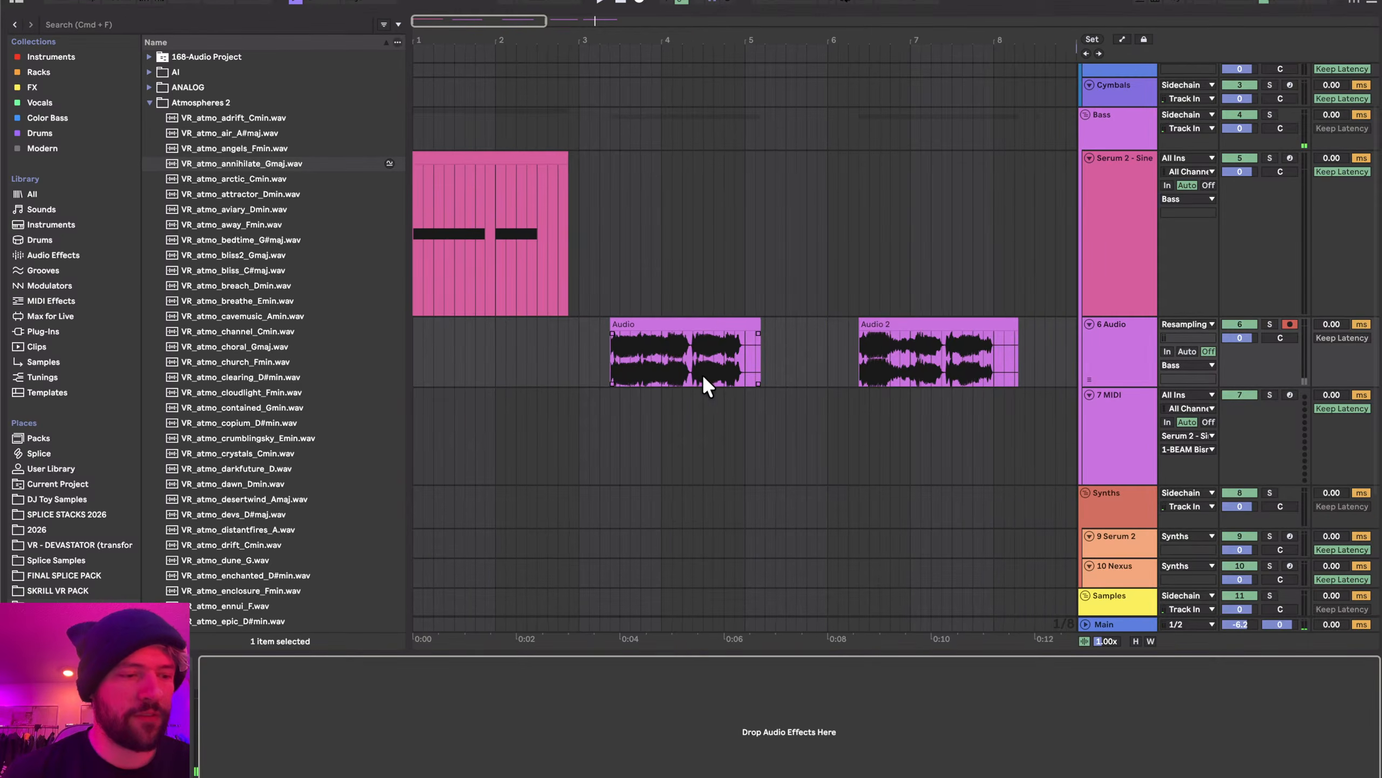
scroll(704, 377, down, 1)
click(419, 155)
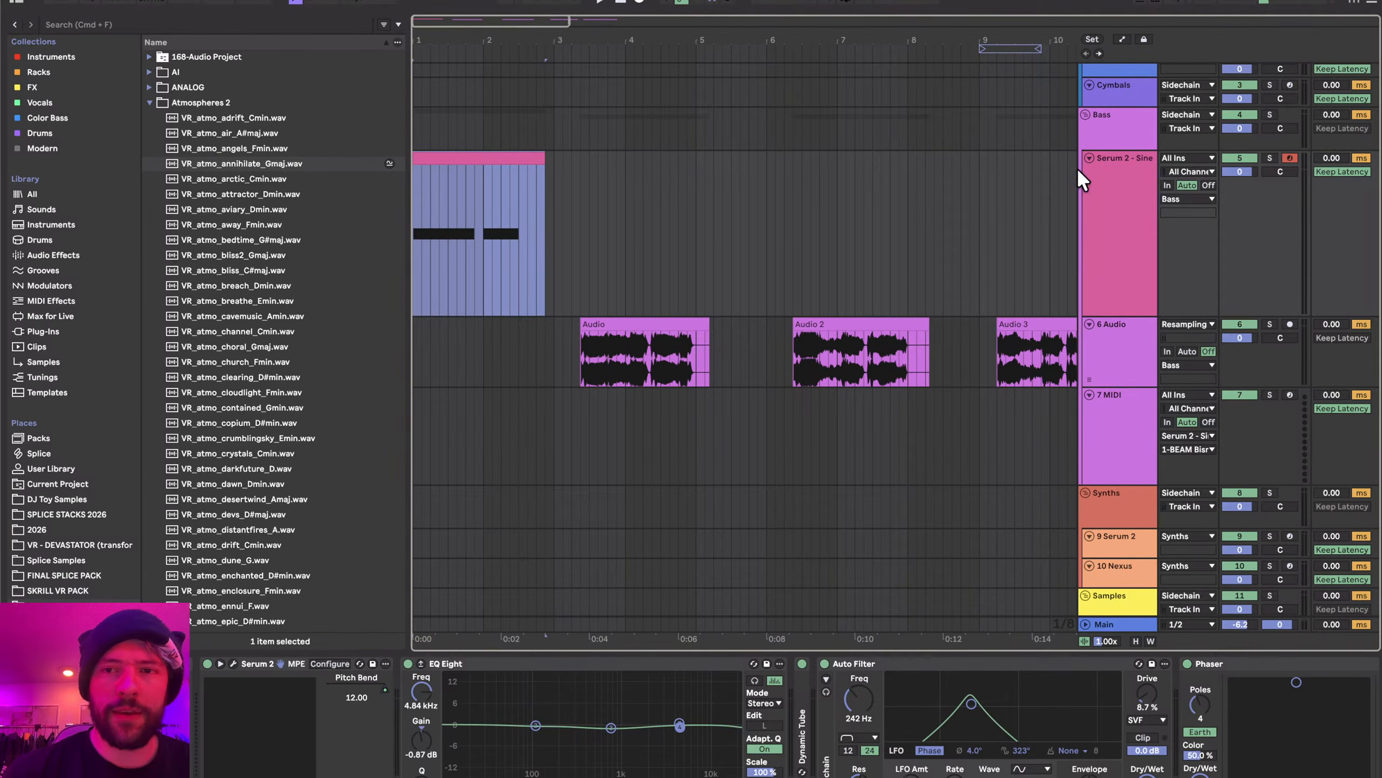
- Start a new Live set and open the Serum 2 synth on the 5 Serum 2 track, repositioning its window for a full view
key(super+w)
click(584, 438)
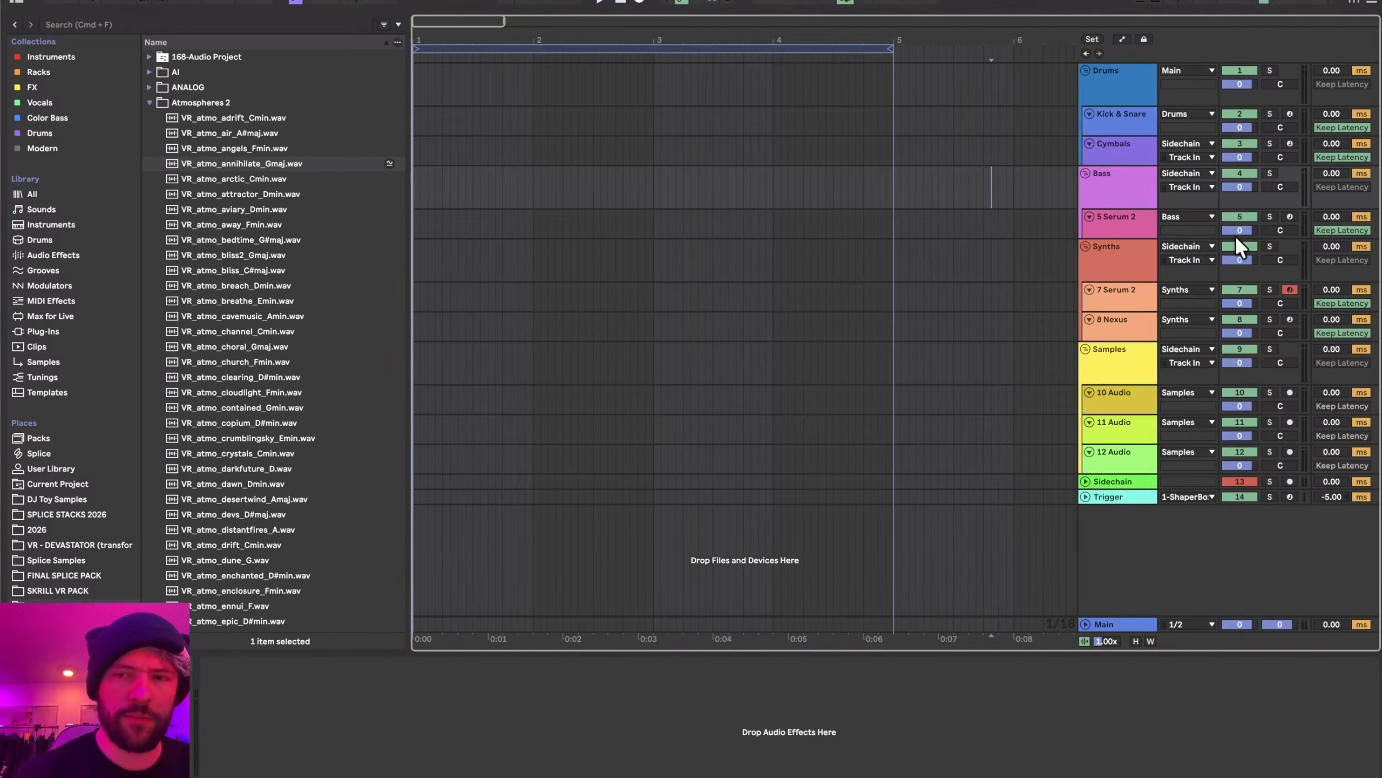
click(234, 662)
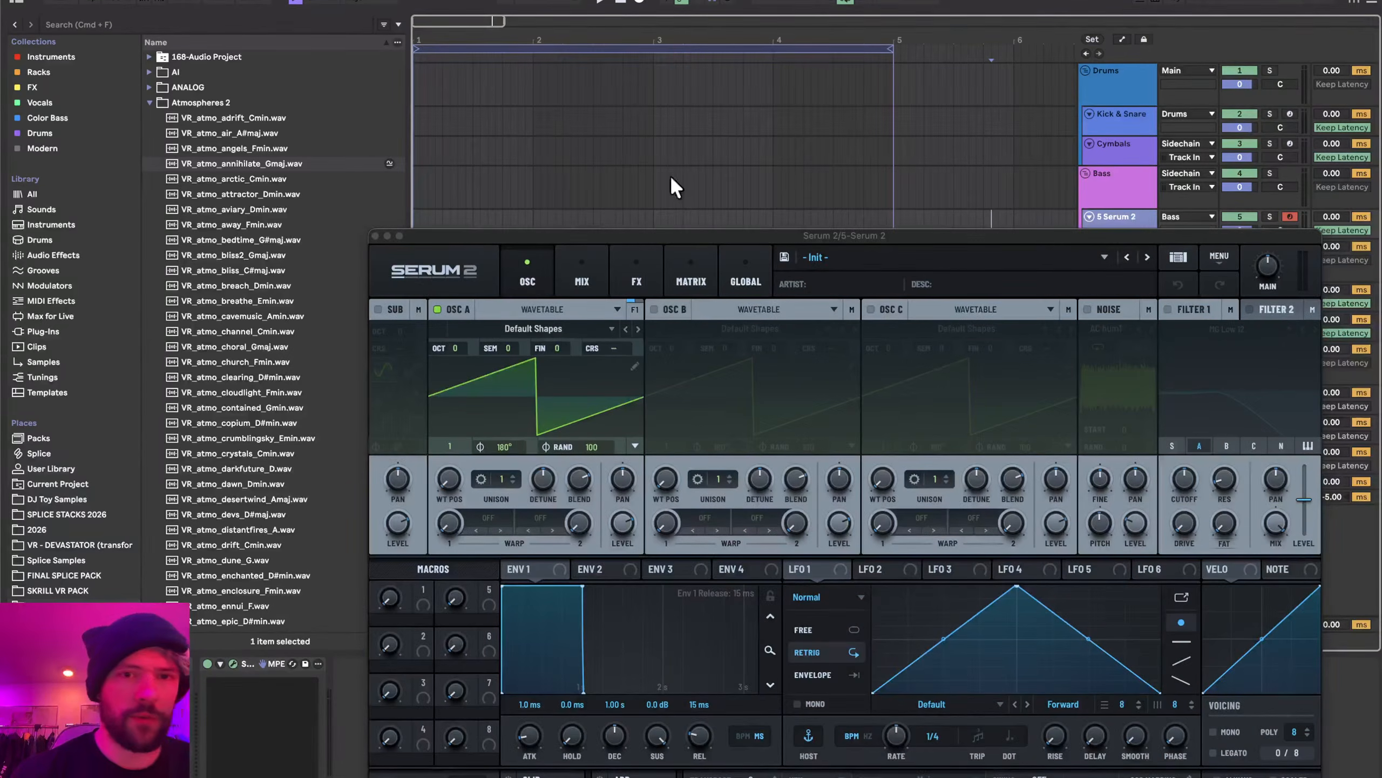
drag(628, 227, 449, 24)
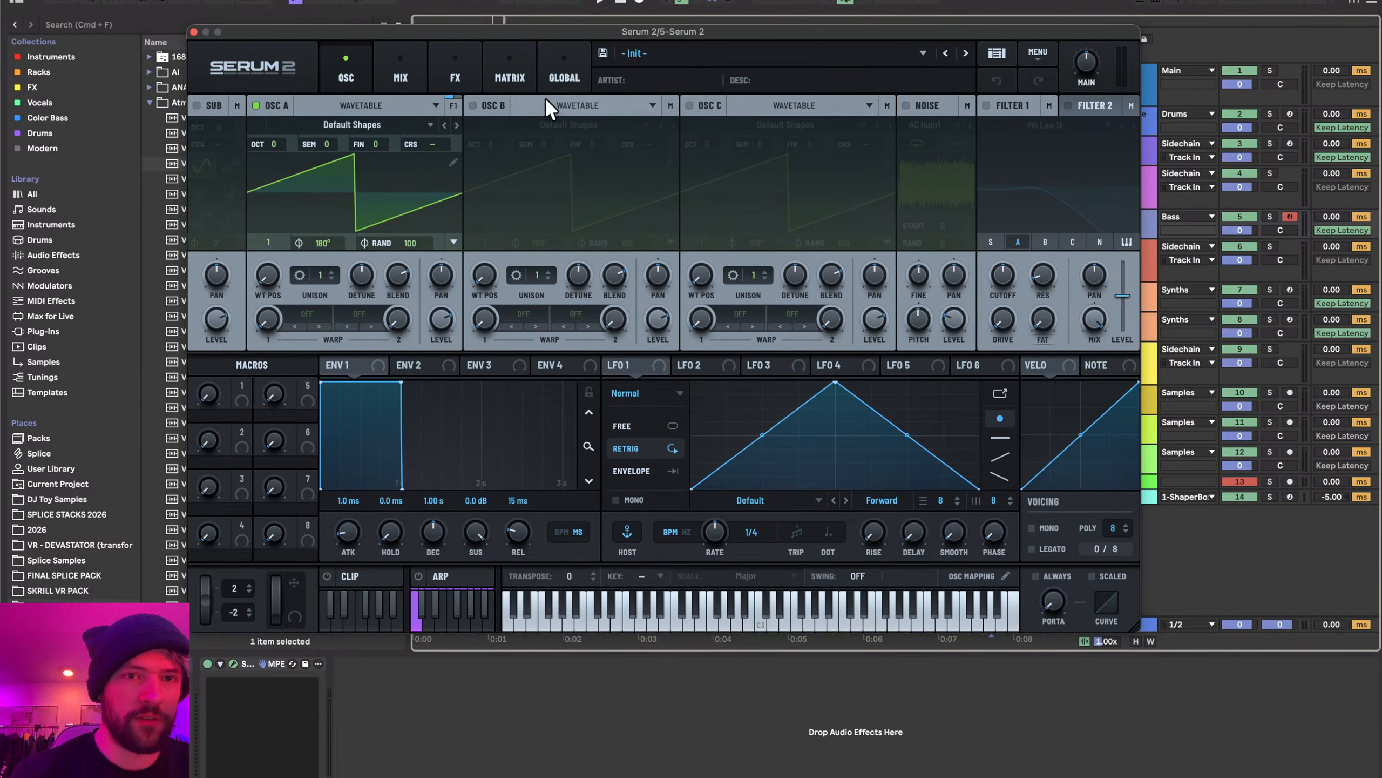
- Enable oscillators B and C in Serum 2 and set the random phase of all three oscillators to 0
click(537, 111)
click(691, 105)
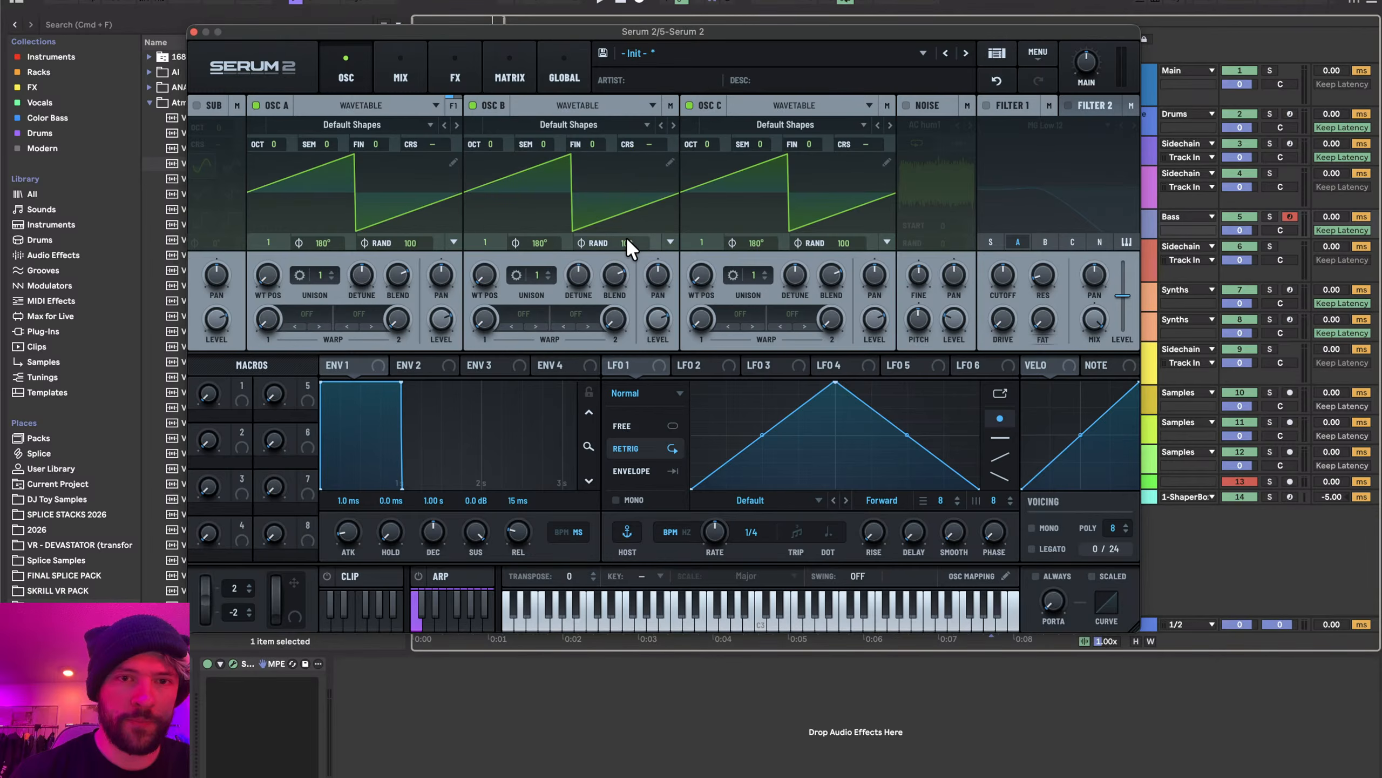
drag(627, 240, 509, 591)
drag(414, 240, 381, 544)
drag(844, 242, 717, 609)
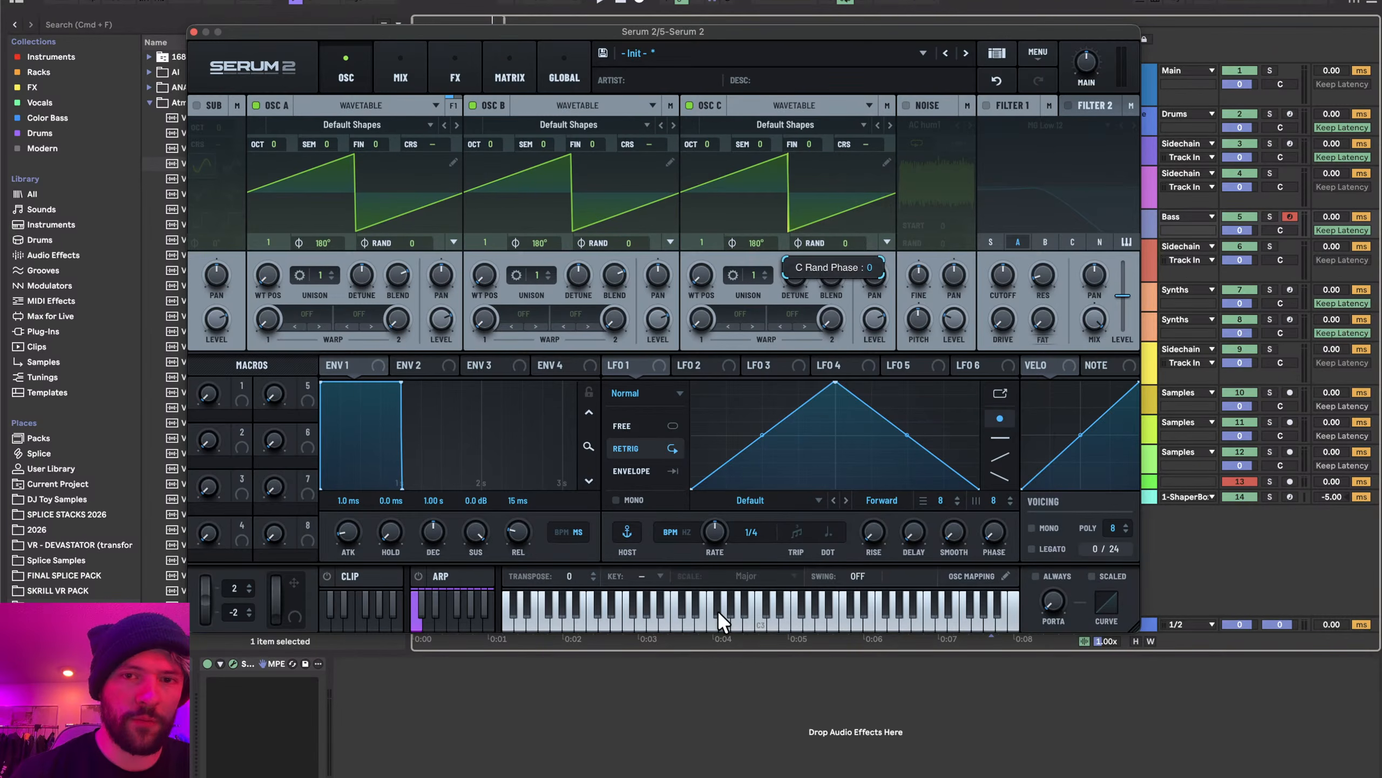
- Open the choices for oscillator A's first warp mode
click(303, 313)
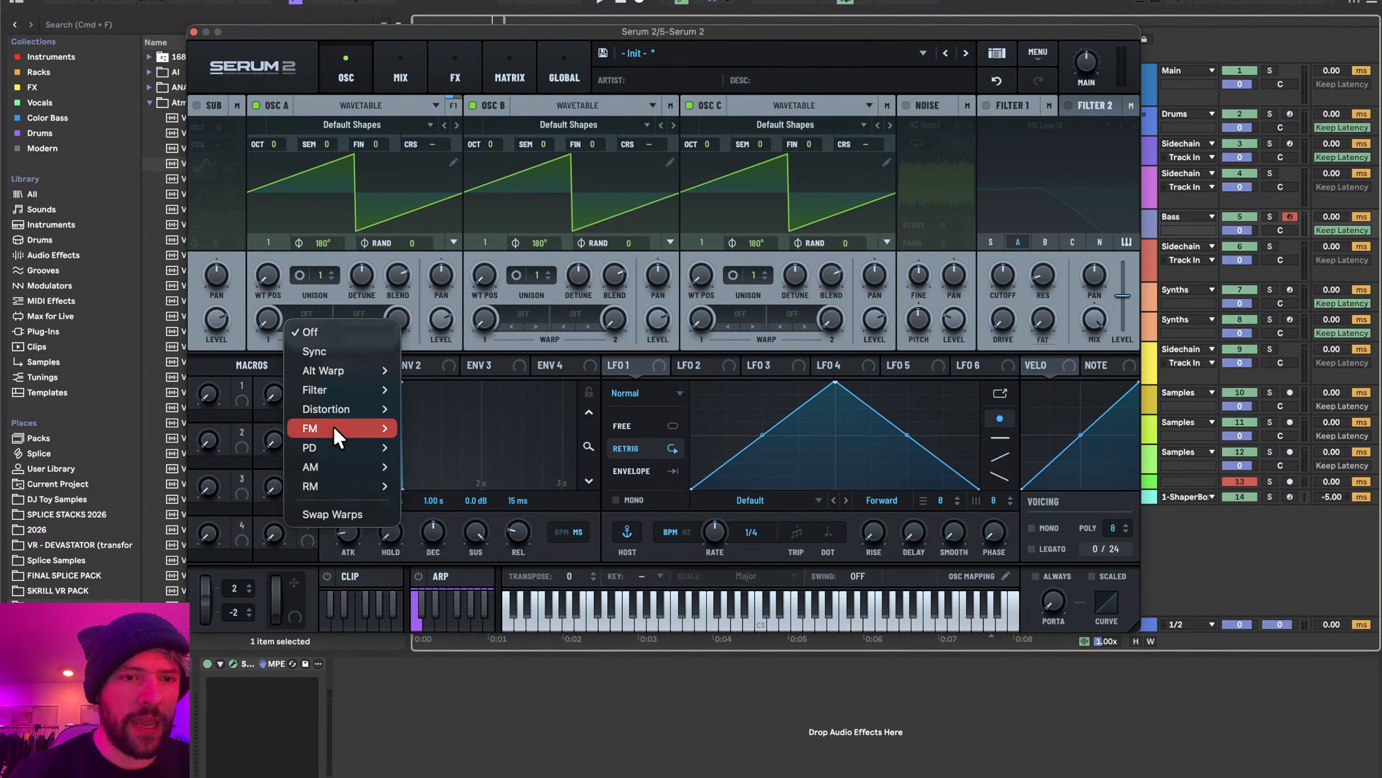
- Set oscillator A's two warp modes to phase distortion from B and C: PD (B) and PD (C)
mouse_move(320, 448)
click(419, 449)
click(359, 313)
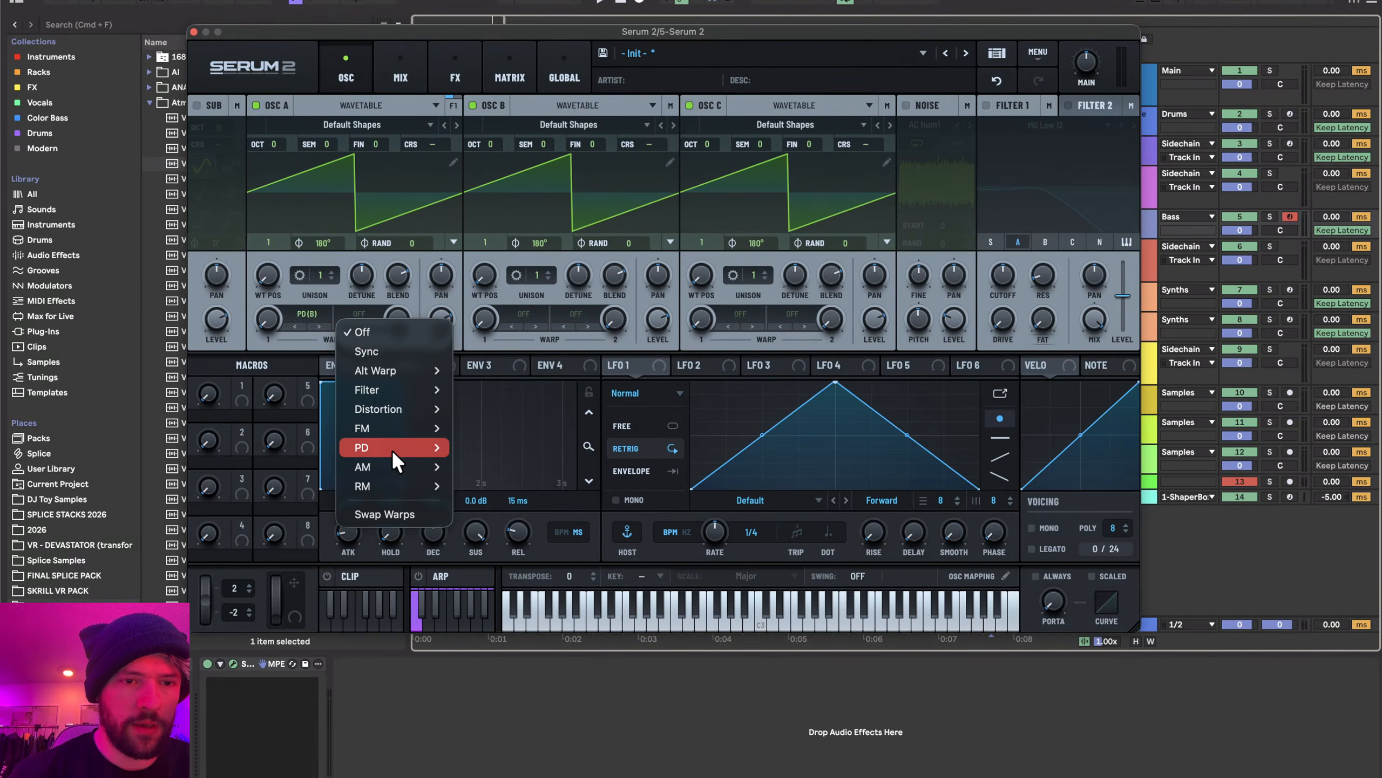
mouse_move(381, 447)
click(492, 467)
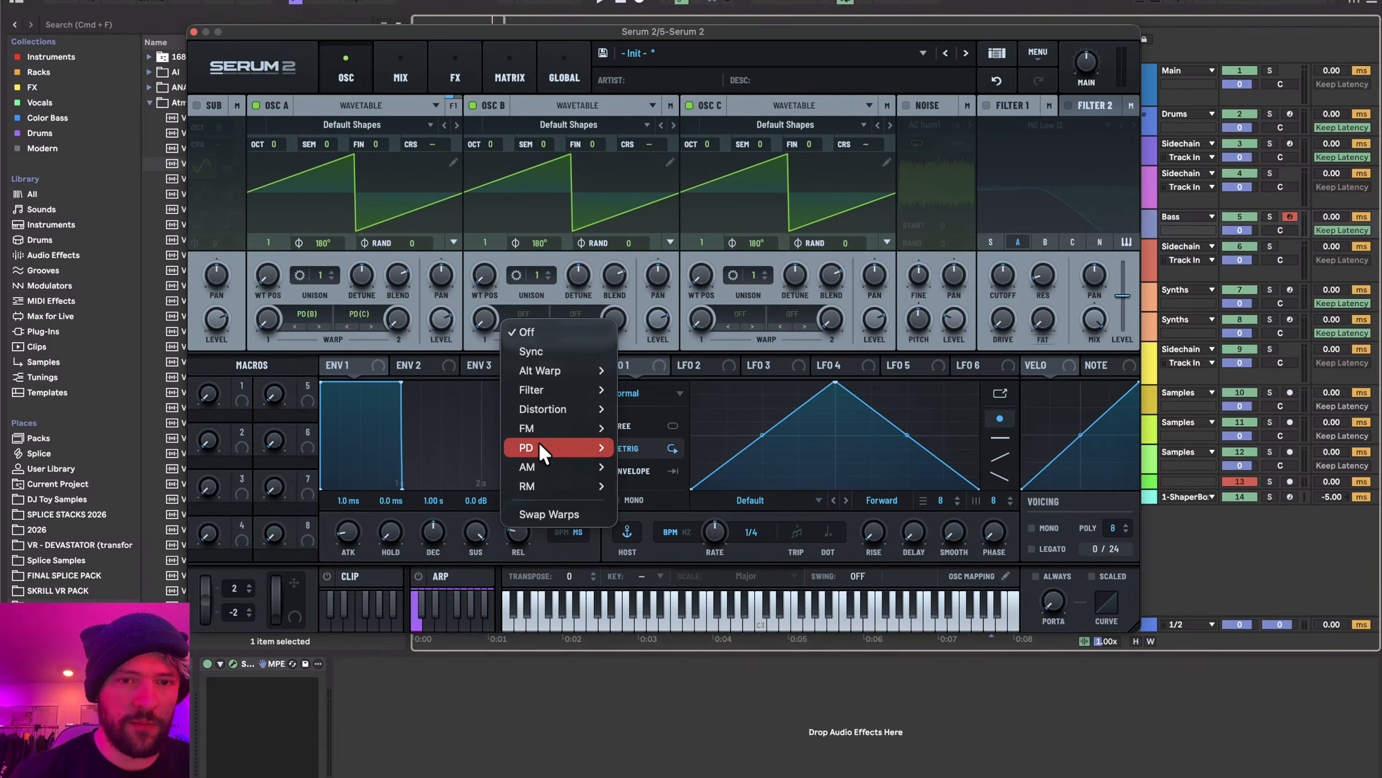
- Set oscillator B's two warp modes to PD (A) and PD (C)
click(631, 447)
click(588, 311)
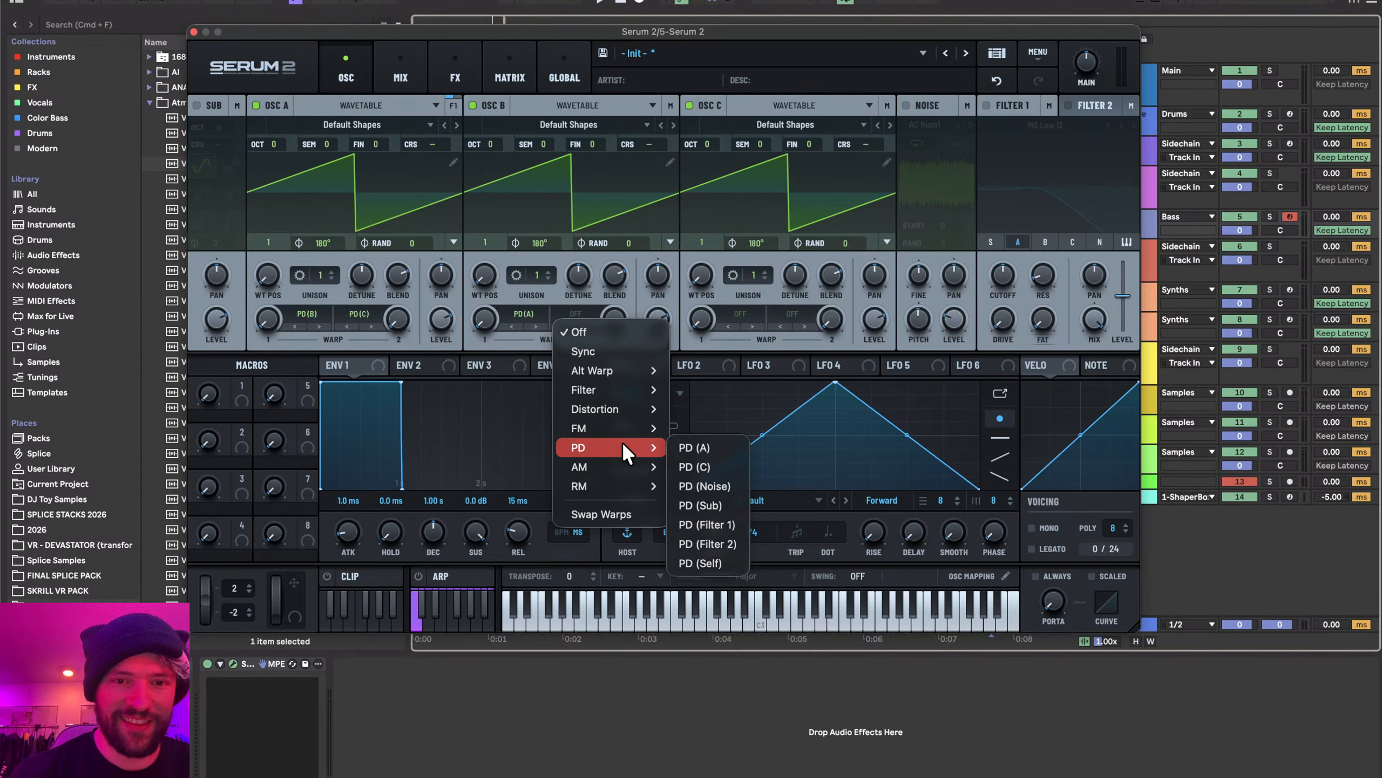
click(637, 470)
- Set oscillator C's two warp modes to PD (A) and PD (B)
click(727, 314)
mouse_move(773, 449)
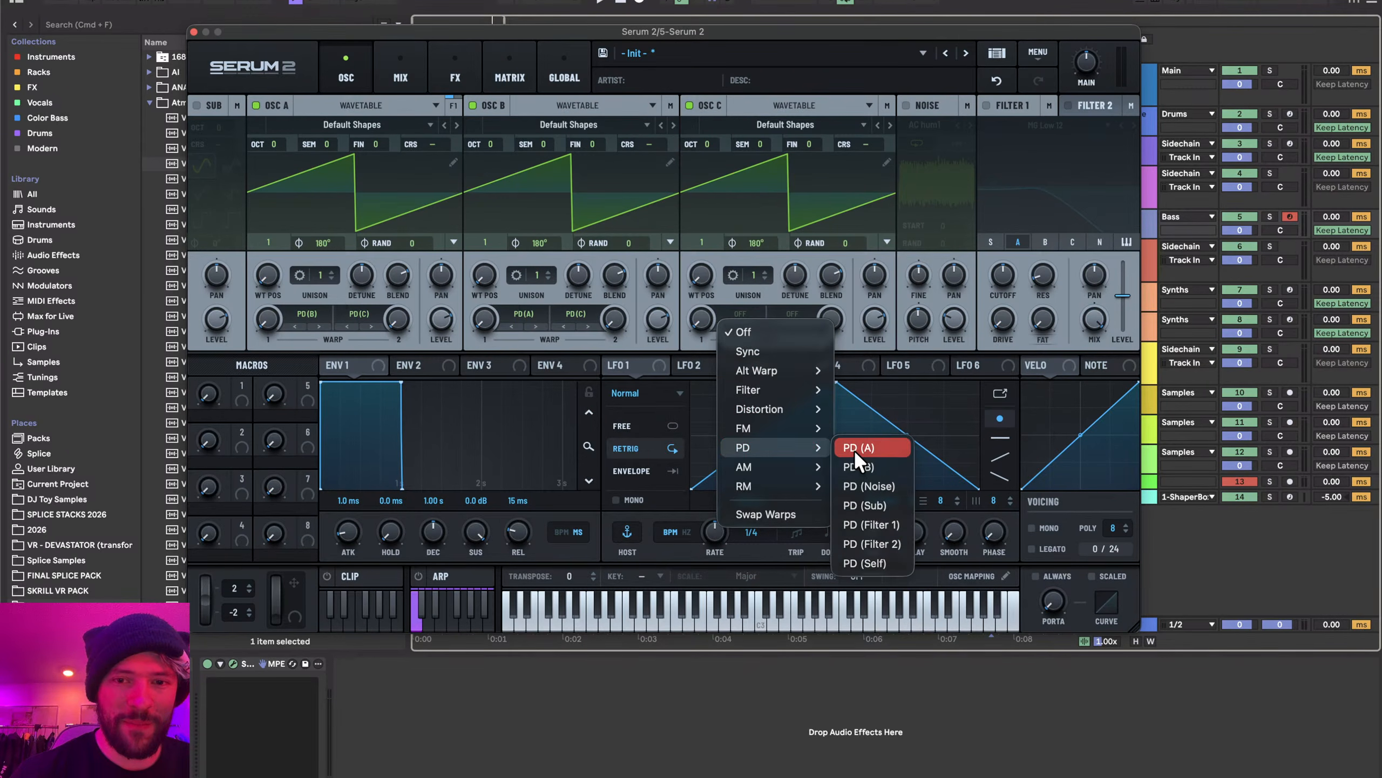
click(853, 448)
click(796, 315)
mouse_move(838, 448)
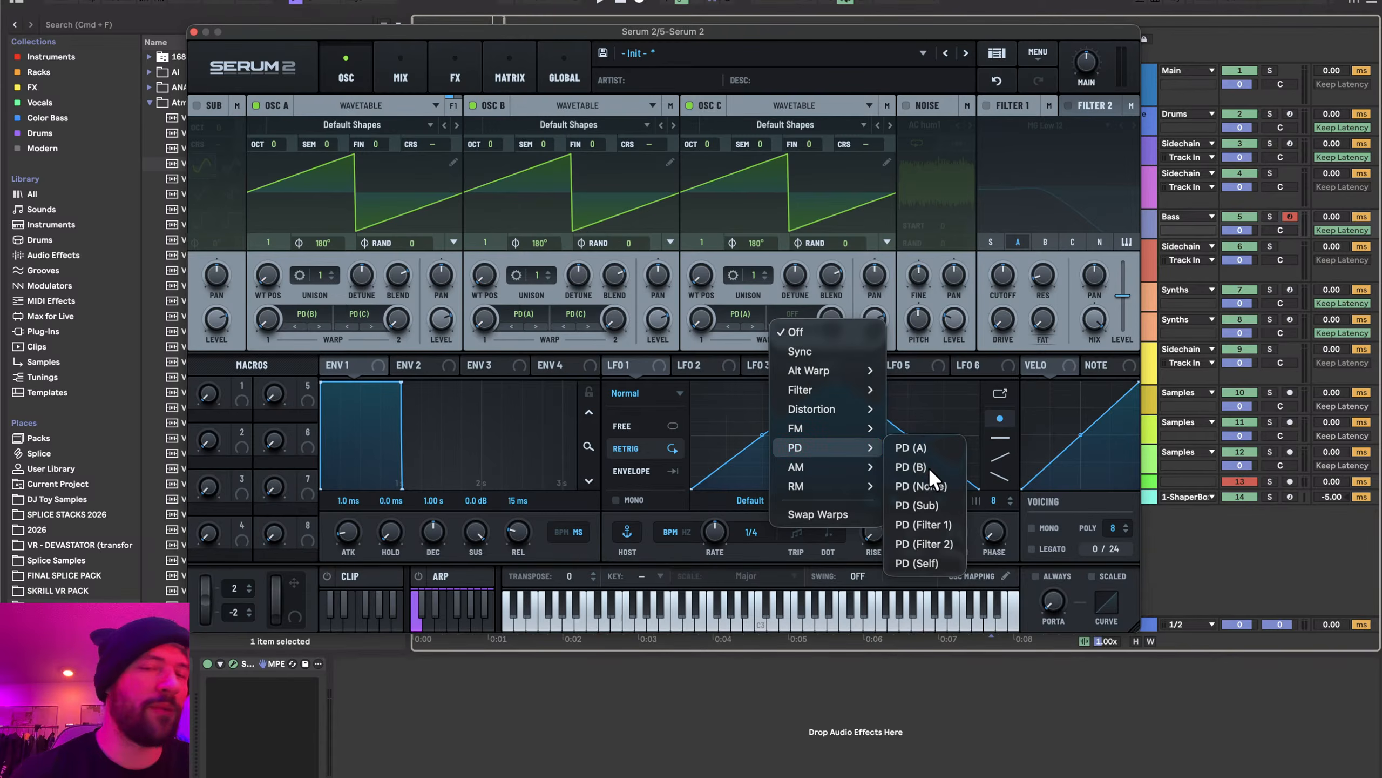
click(911, 467)
- Set the wavetable position of oscillators A, B and C to 2, the sine shape
mouse_move(267, 243)
mouse_down()
mouse_move(268, 223)
mouse_move(272, 243)
mouse_up()
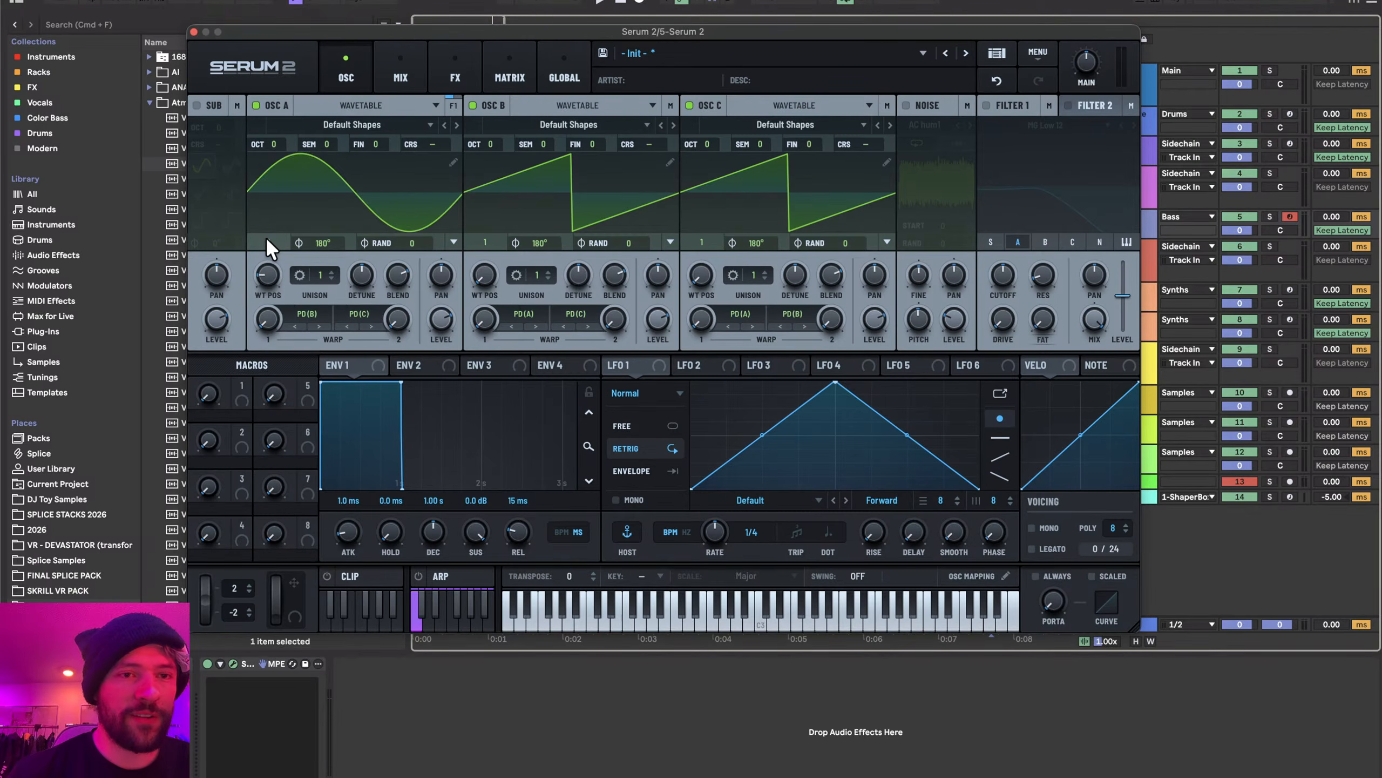
drag(473, 266, 478, 248)
drag(700, 280, 696, 246)
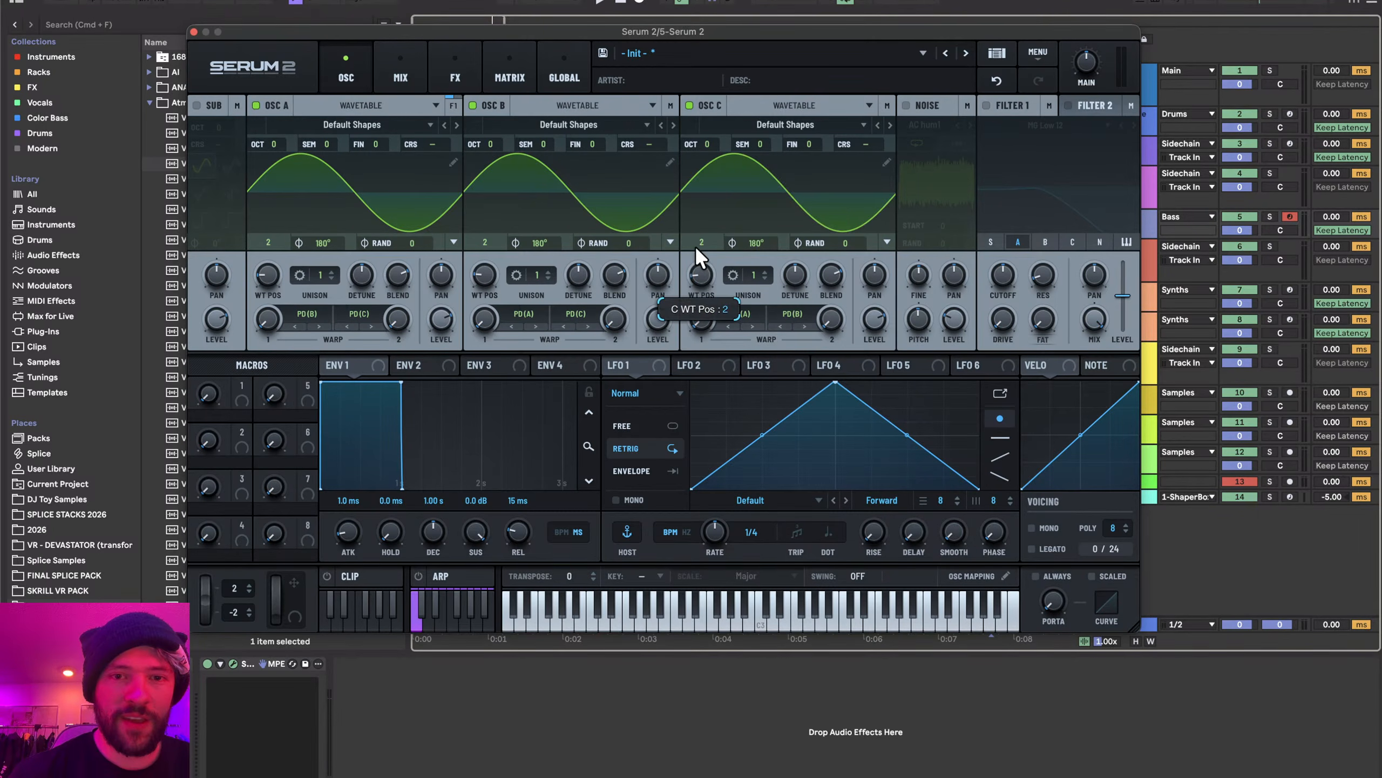
- Switch the pitch mode of oscillators B and C to Ratio
right_click(487, 134)
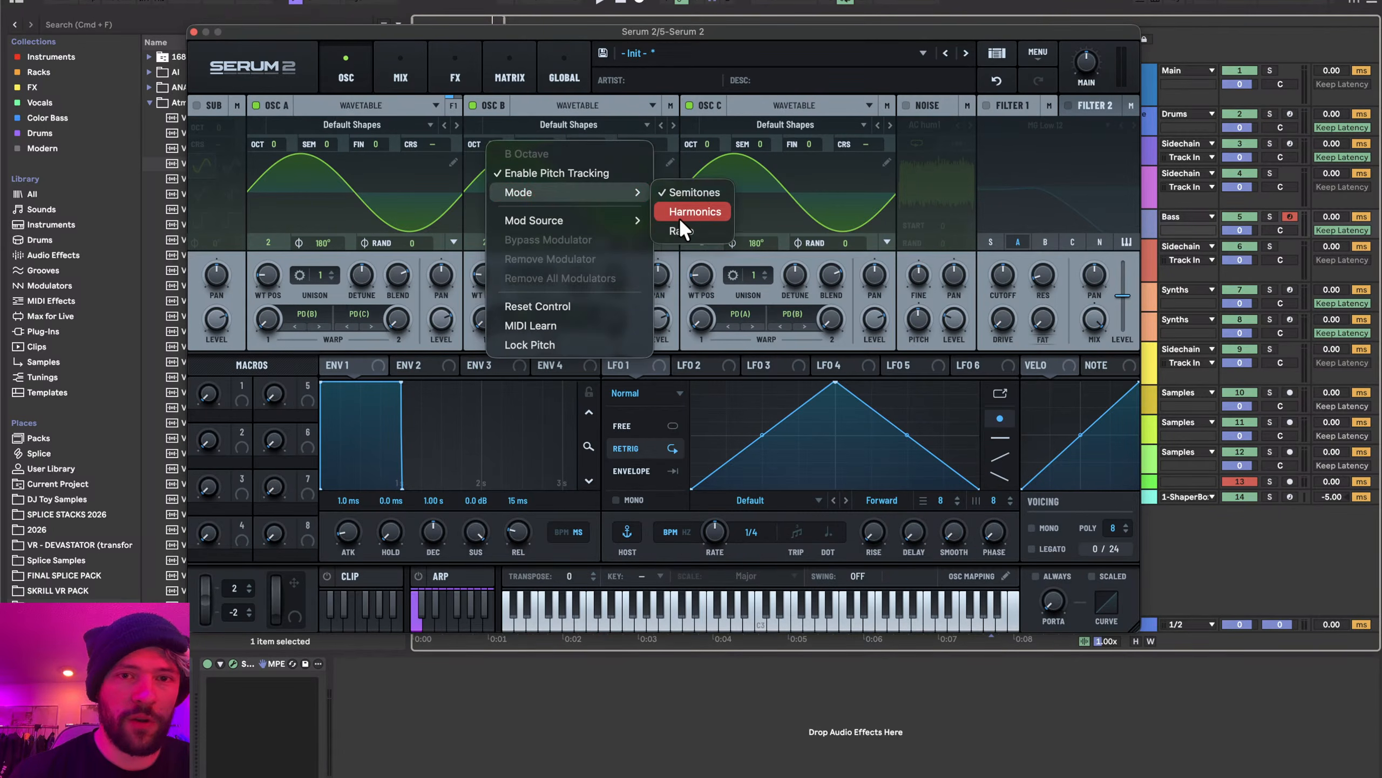
click(675, 229)
right_click(710, 143)
mouse_move(762, 195)
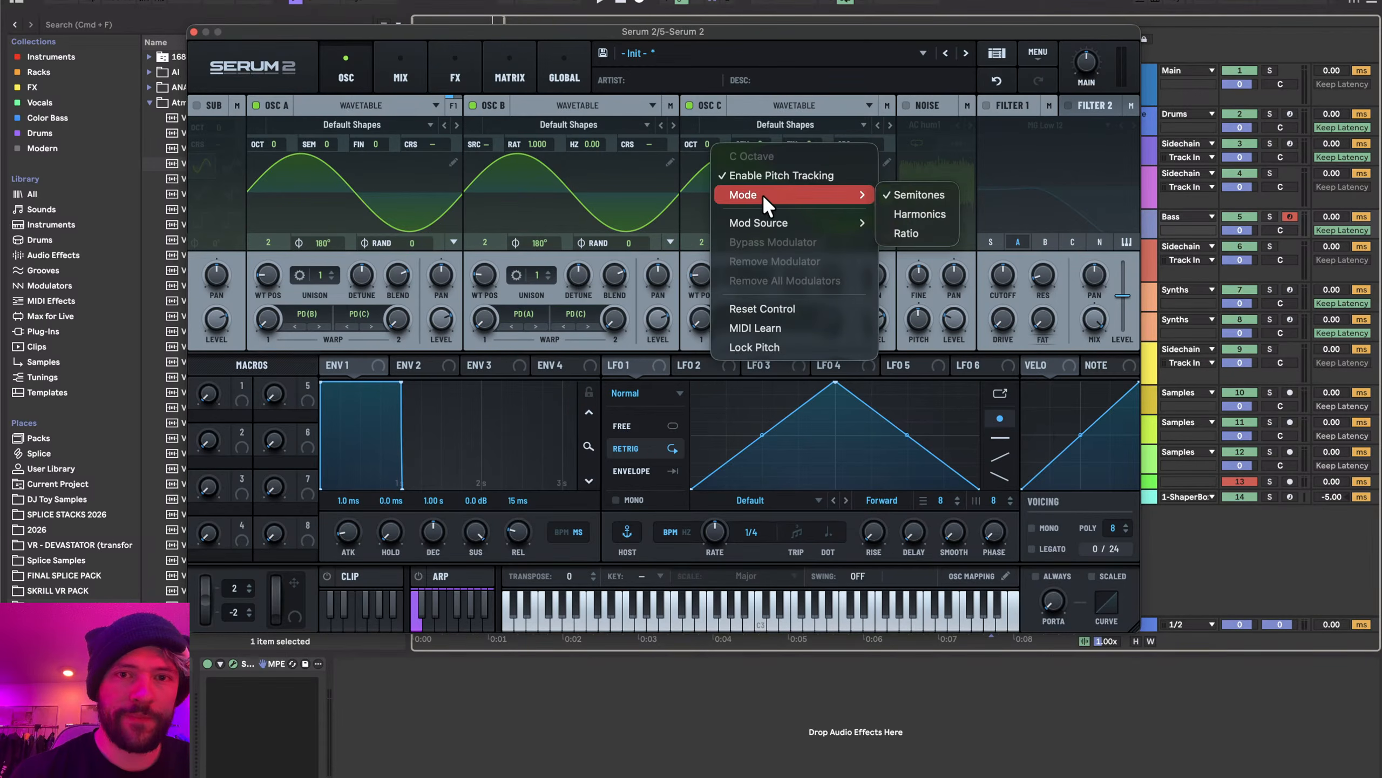
click(879, 235)
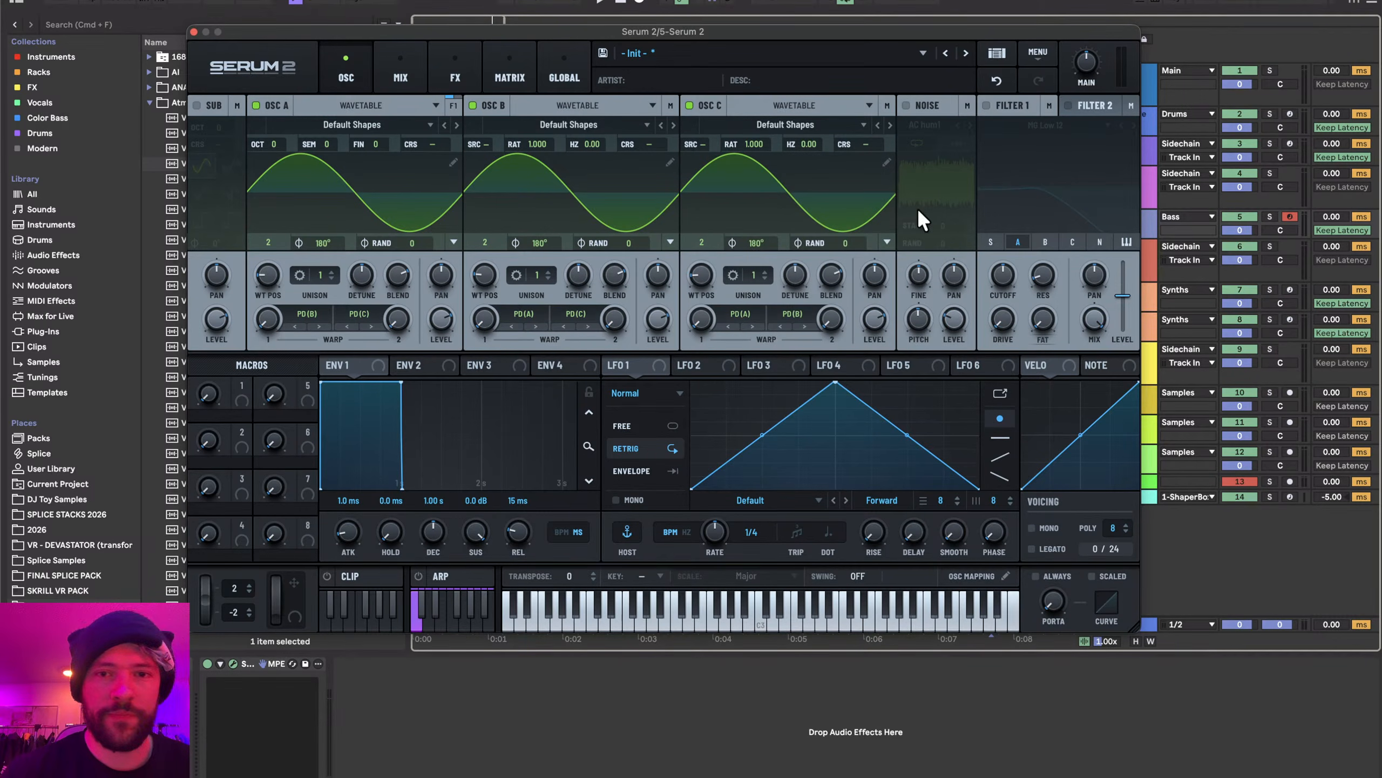
- Turn down the levels of oscillators B and C and adjust oscillator A's level while playing test notes
key(m)
key(d)
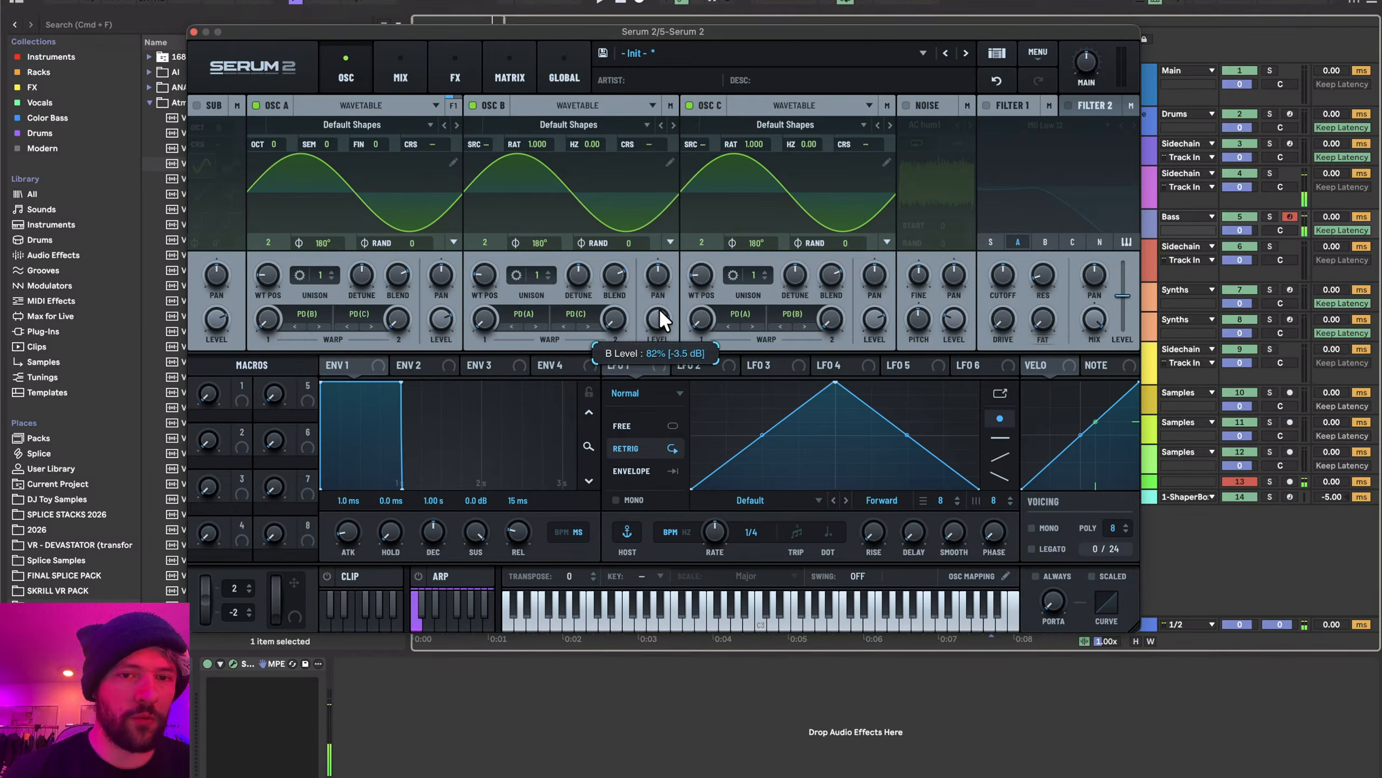
drag(659, 310, 588, 598)
drag(873, 309, 789, 617)
key(d)
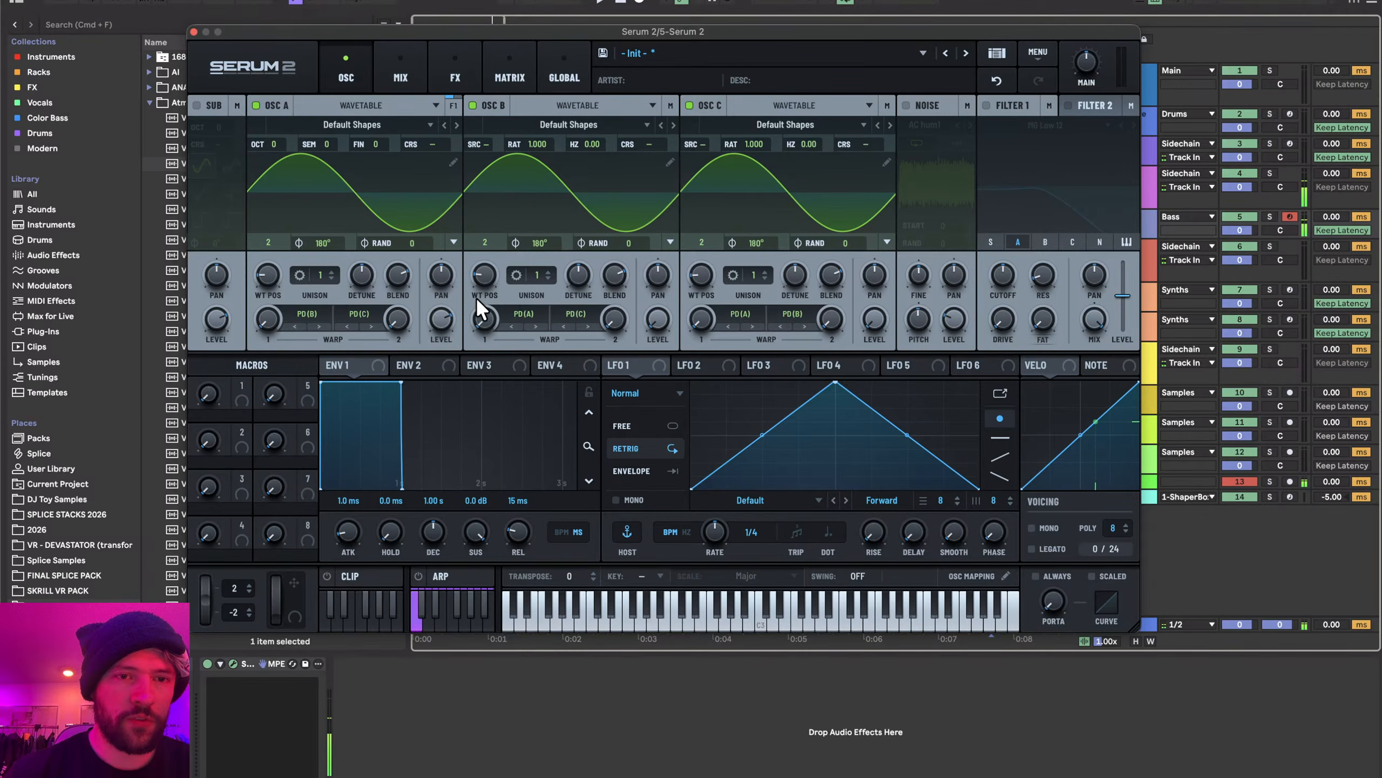
drag(443, 319, 444, 335)
key(d)
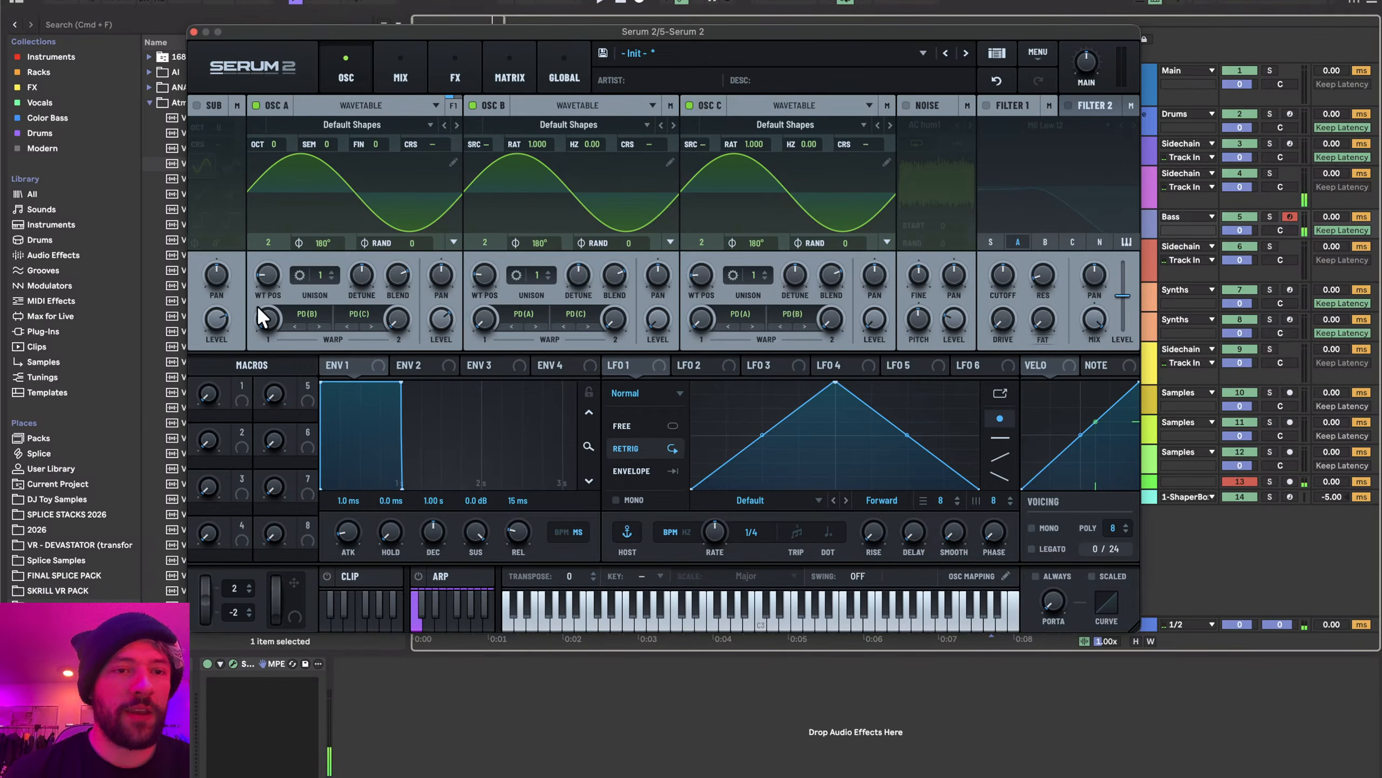
- After a look at oscillator A's wavetable, set its PD (B) amount to about 44% and oscillator B's ratio to 7.000
click(454, 161)
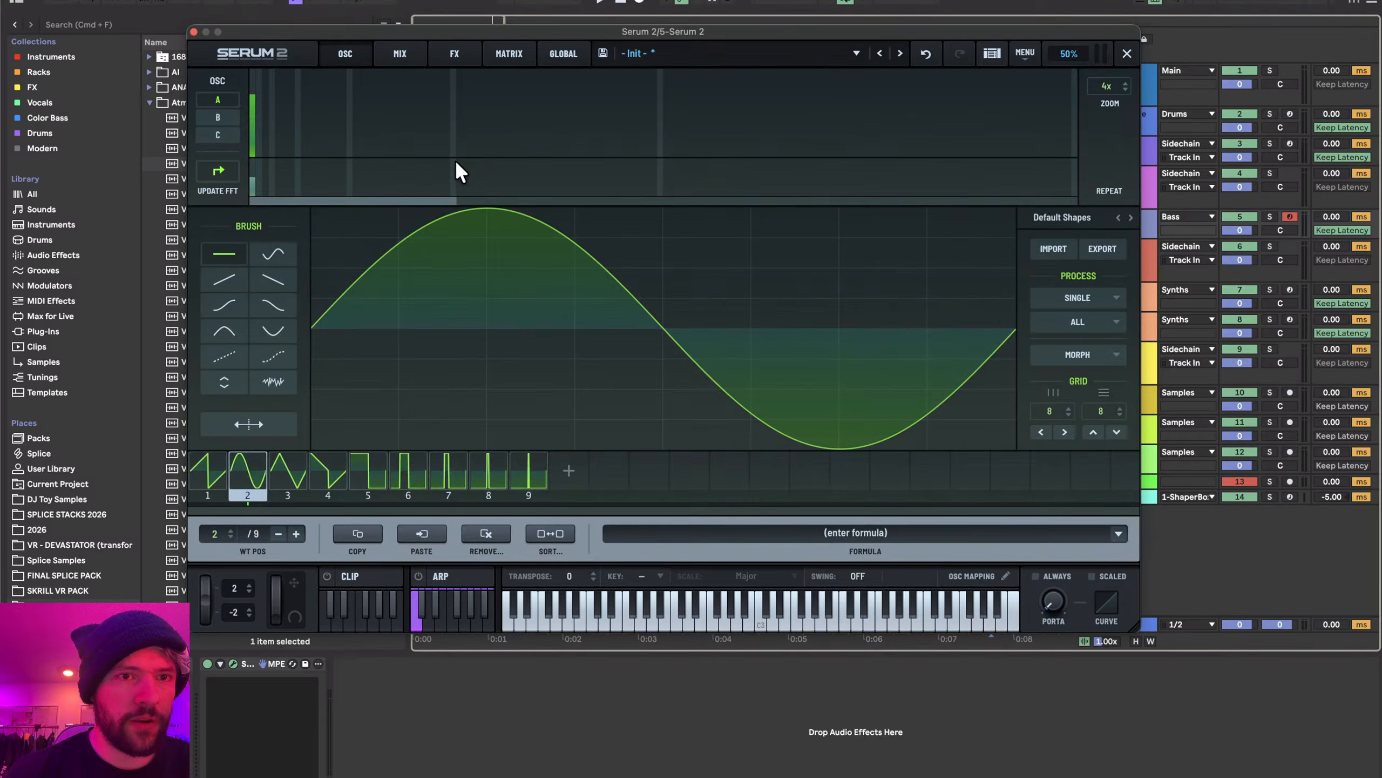
click(354, 60)
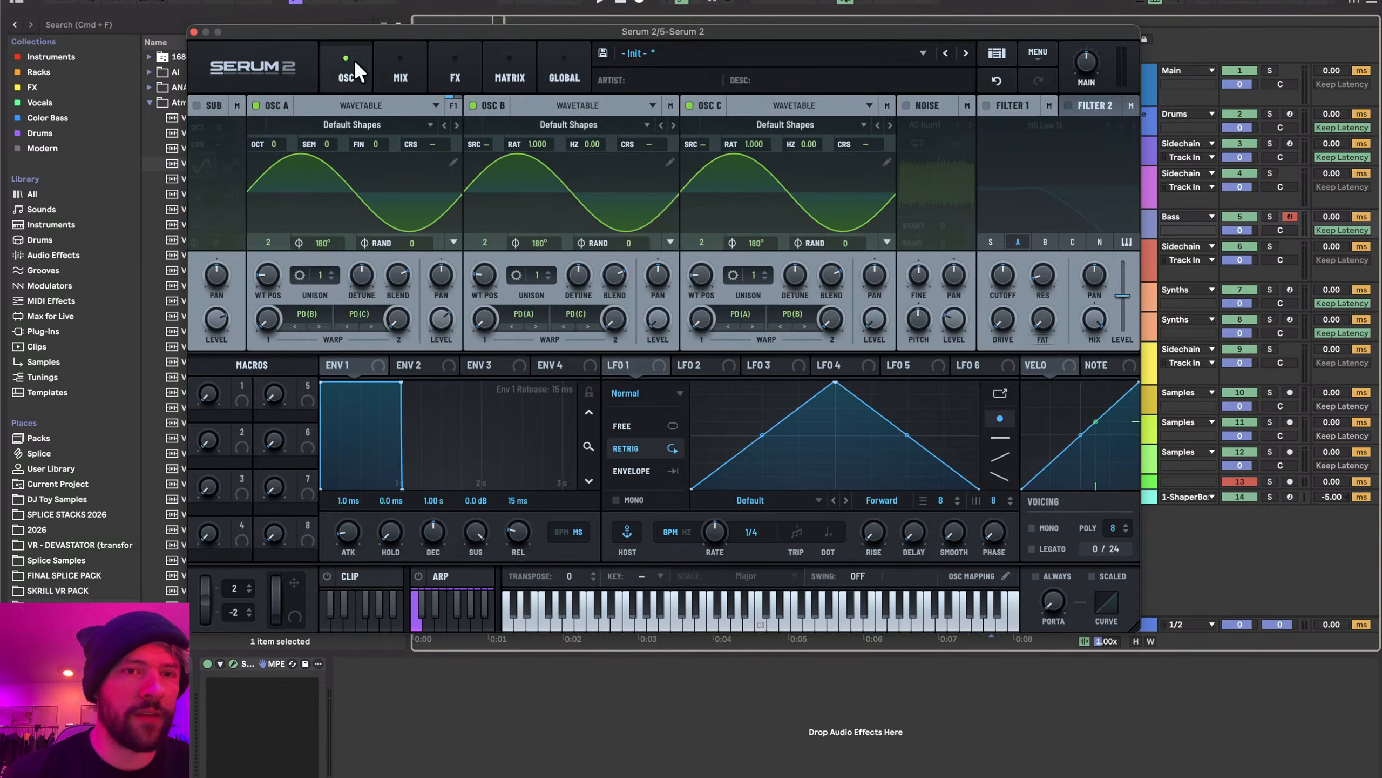
drag(262, 322, 250, 359)
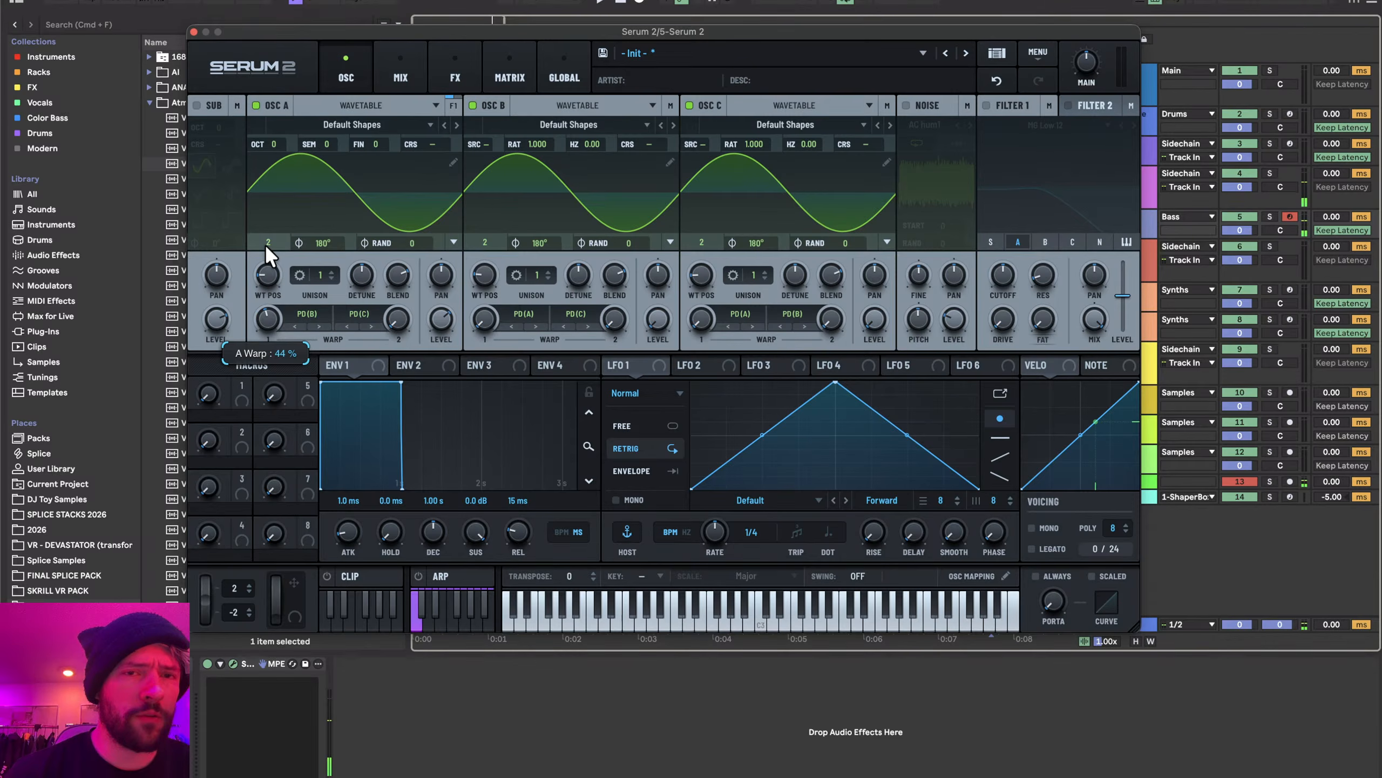
drag(529, 142, 531, 120)
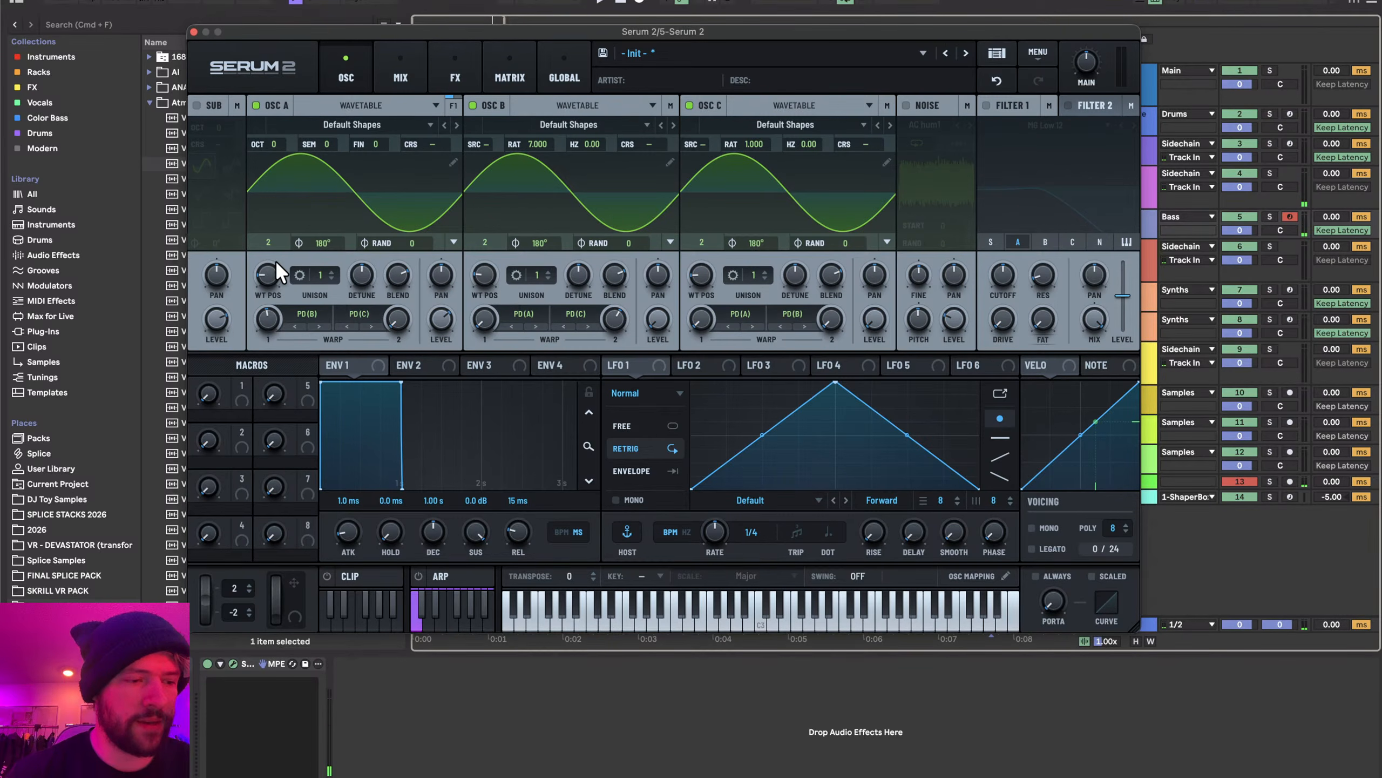
- Move the synth window clear of the browser and add EQ Eight from the audio effects after the synth
drag(362, 34, 543, 33)
click(44, 256)
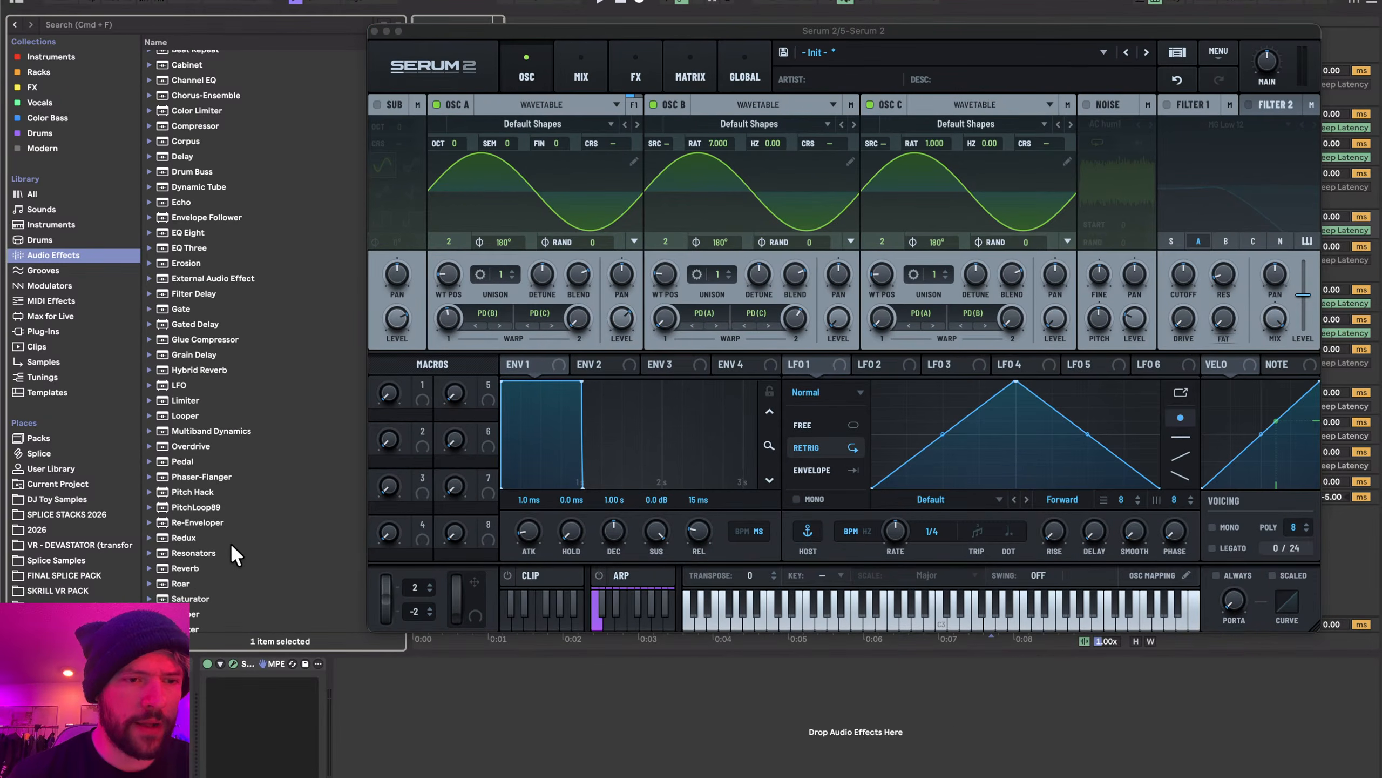
scroll(230, 542, down, 5)
scroll(223, 196, up, 5)
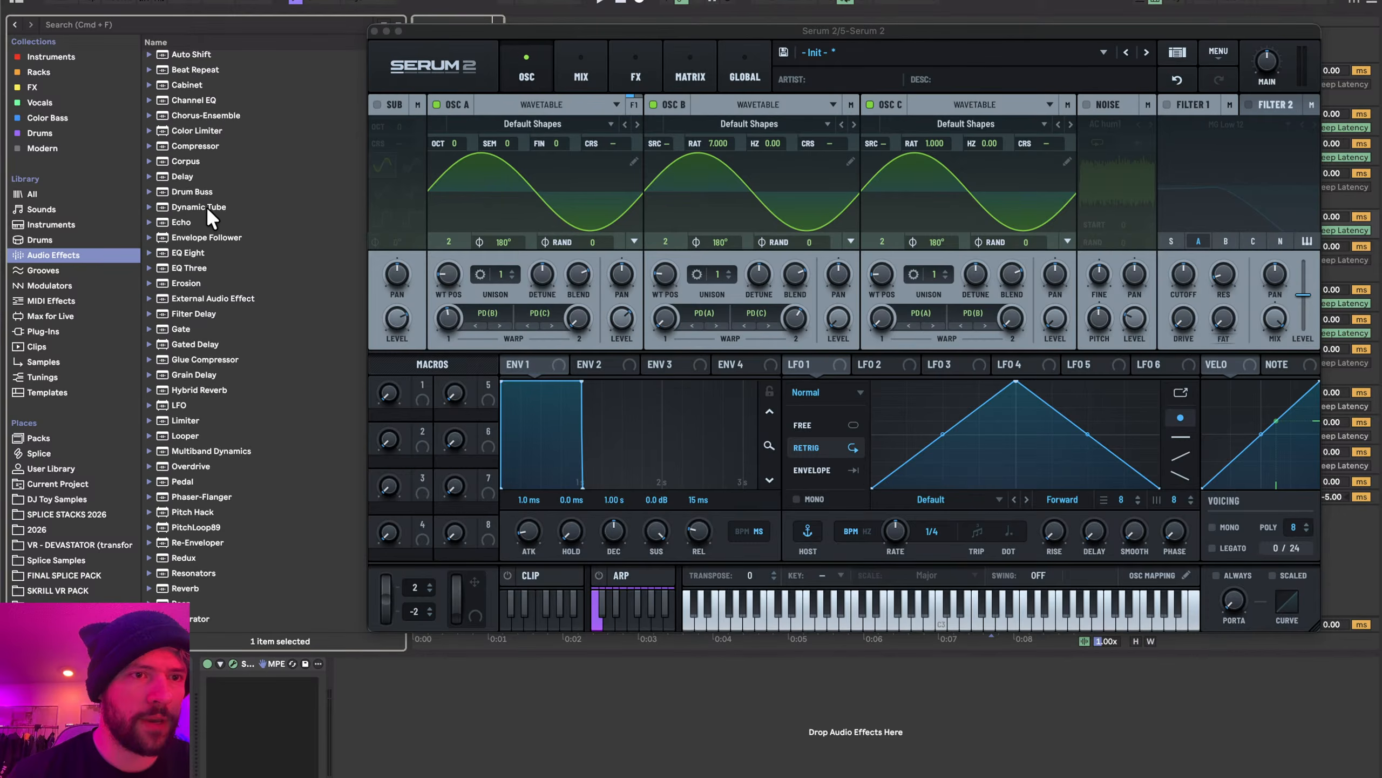
double_click(192, 252)
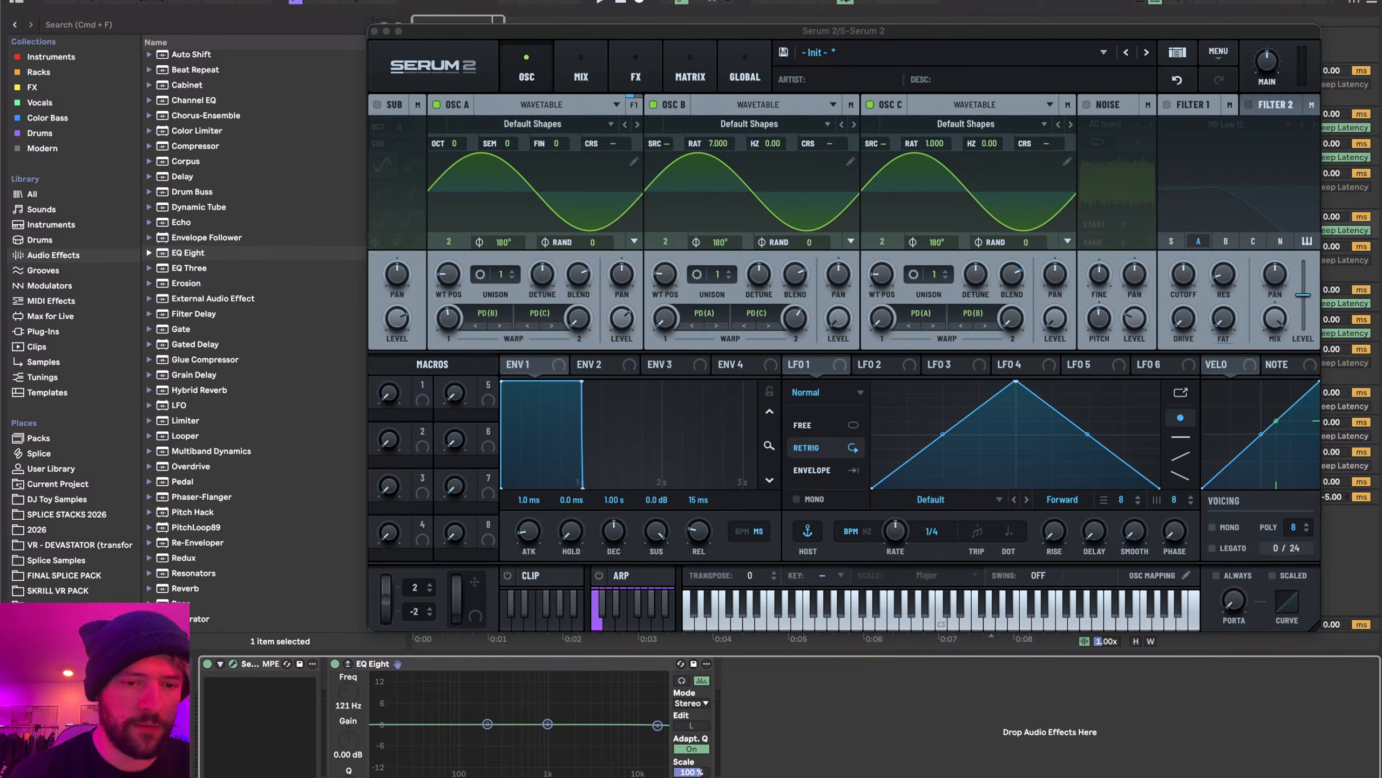
click(449, 319)
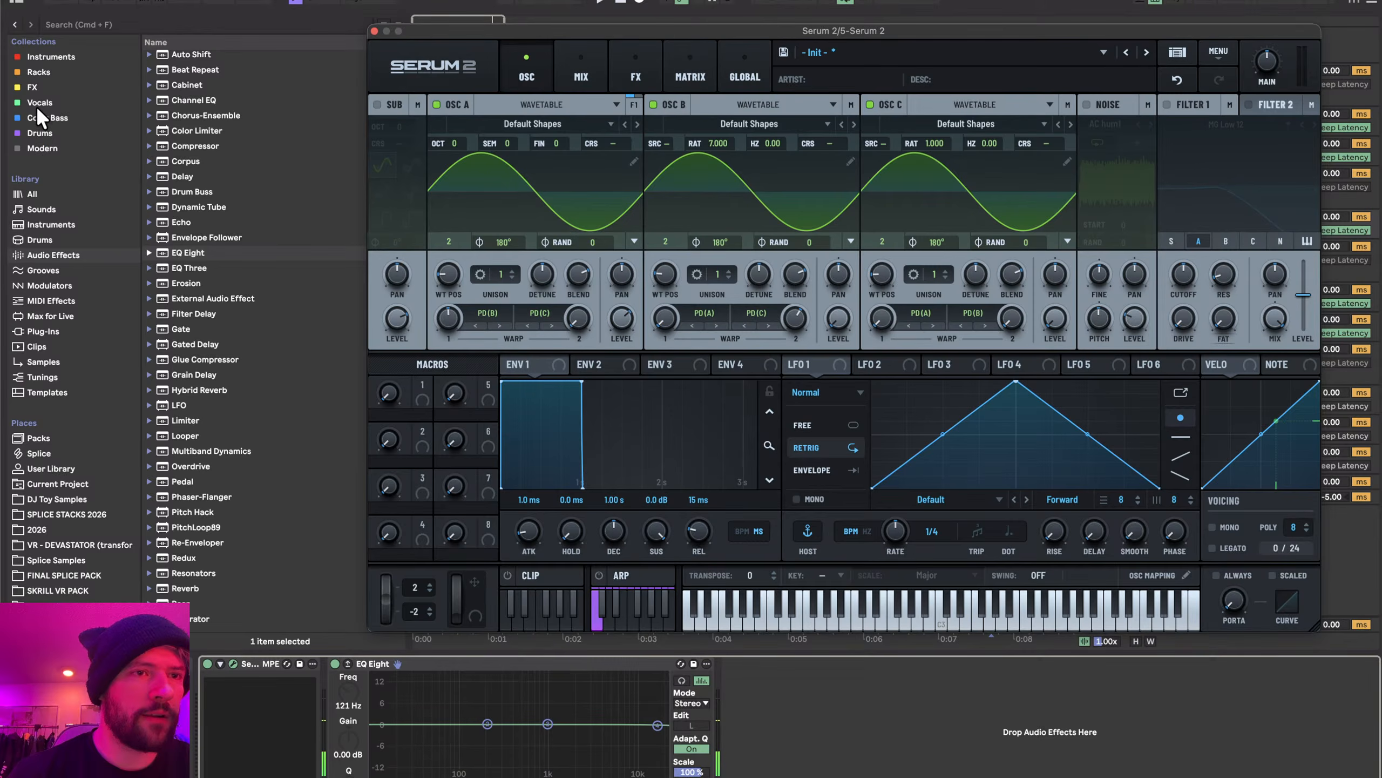
- Add ShaperBox 3 from the Drums collection with its Oscilloscope tool and arrange its window next to the synth
click(39, 133)
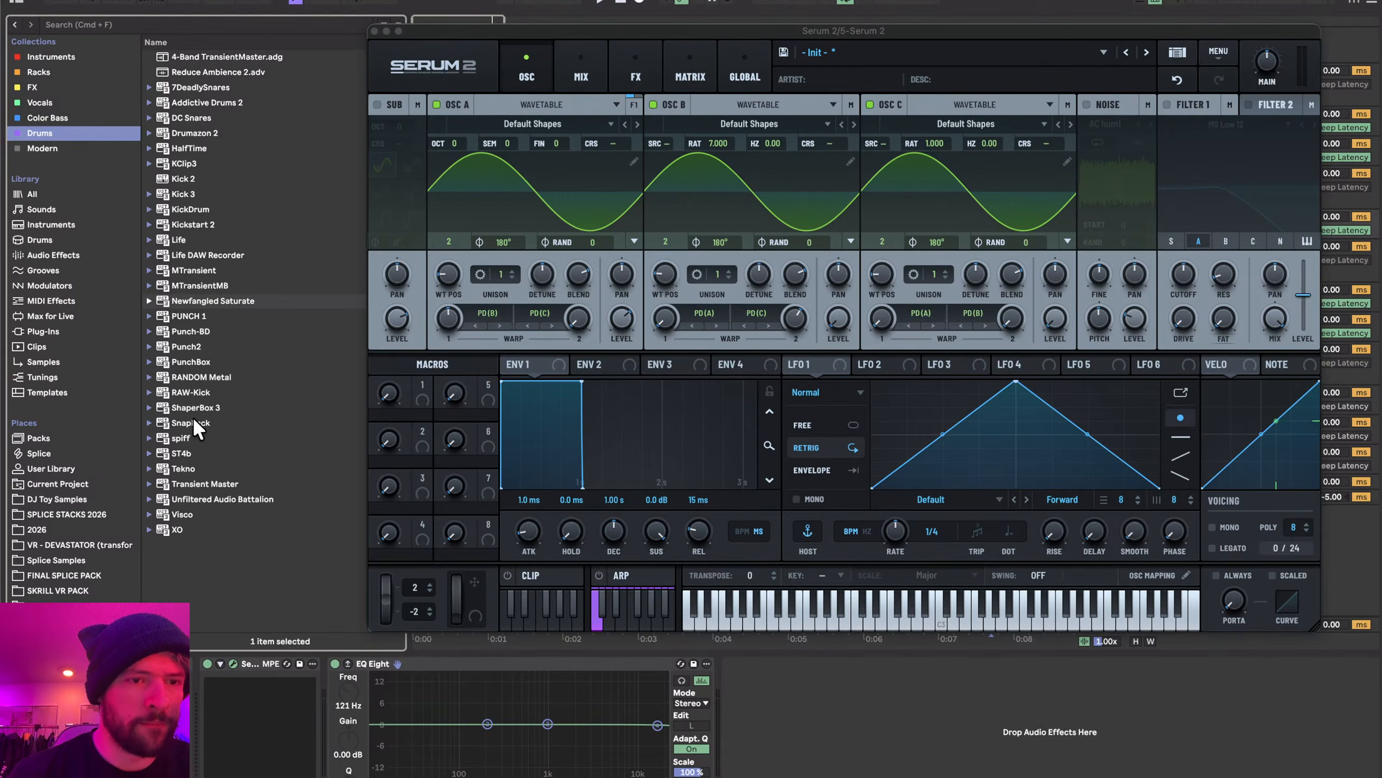
double_click(201, 407)
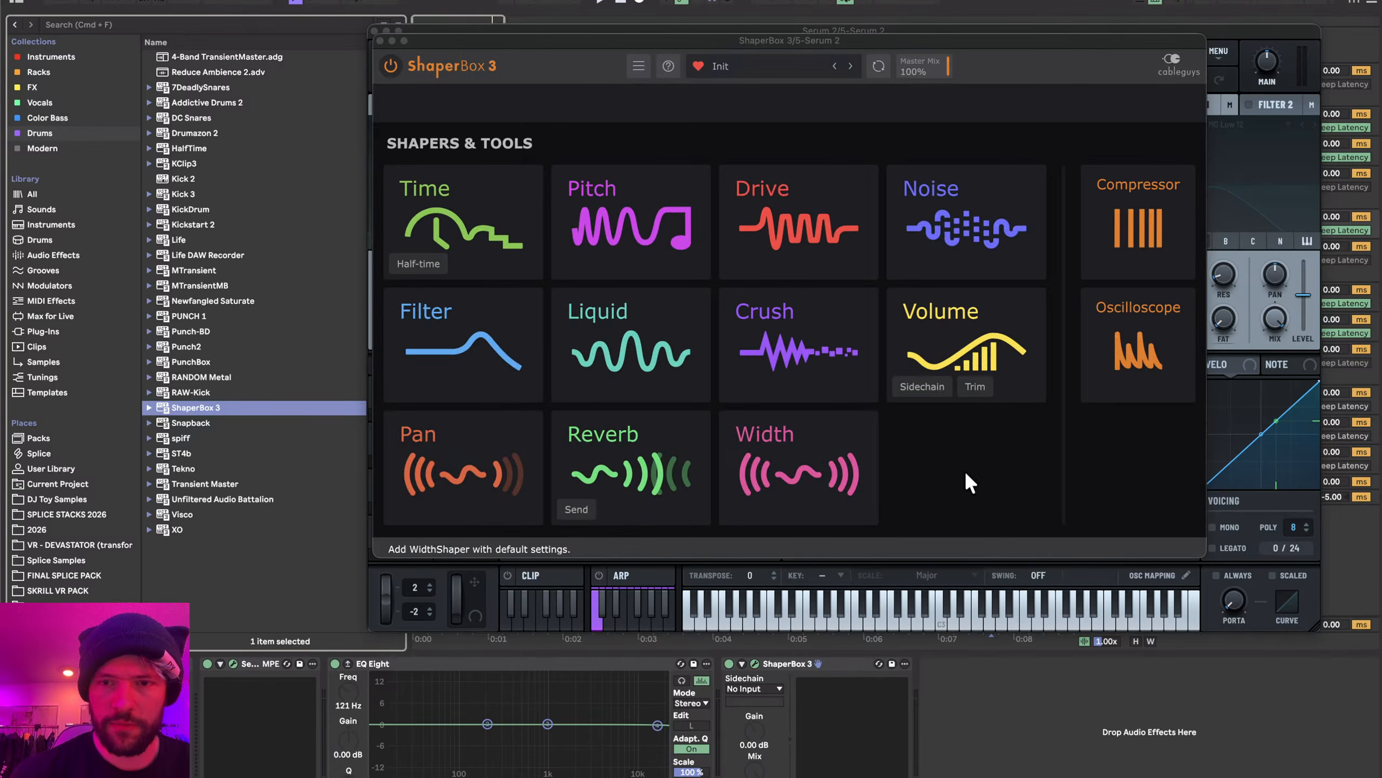
click(1108, 358)
drag(650, 39, 292, 0)
drag(870, 34, 803, 173)
drag(438, 166, 594, 114)
- Set the oscilloscope's time base to Pitch and its display gain to 7.20 dB
click(61, 455)
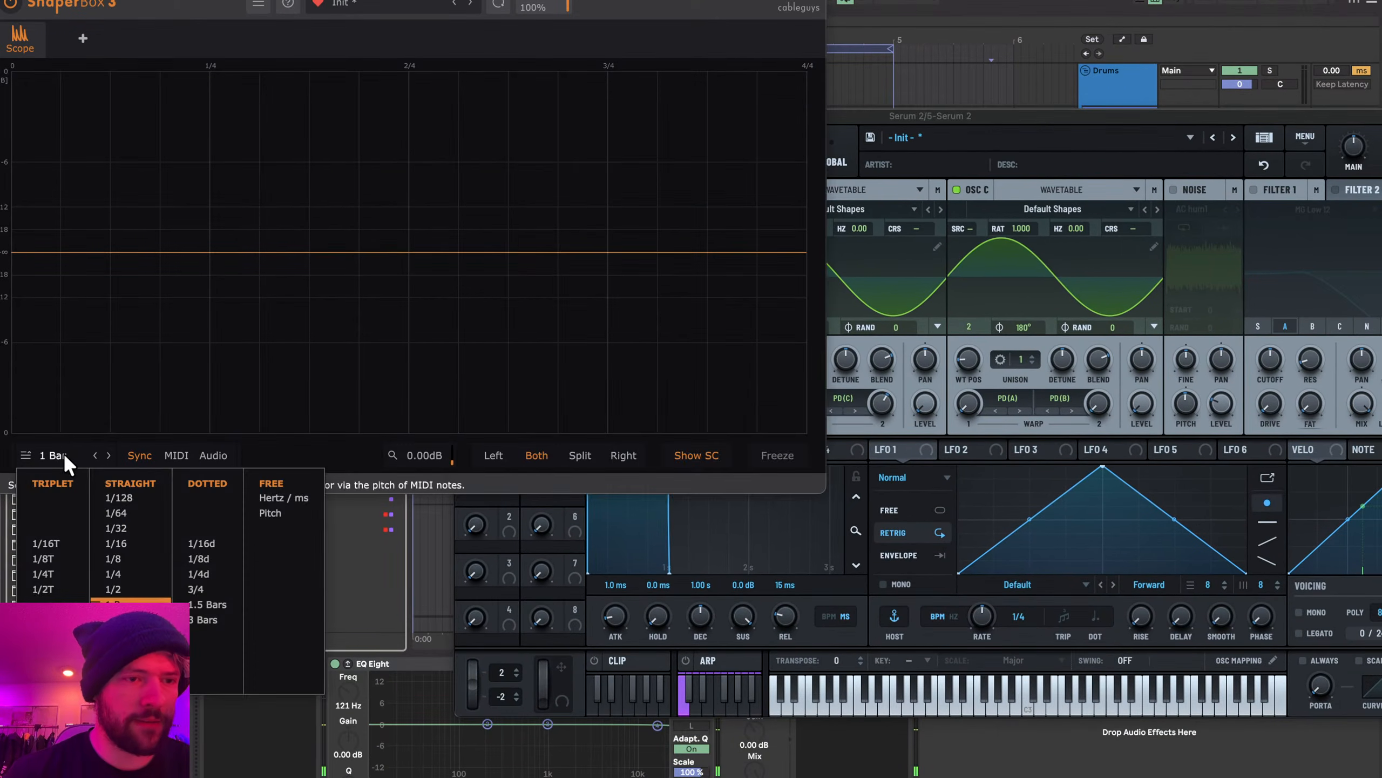
click(281, 513)
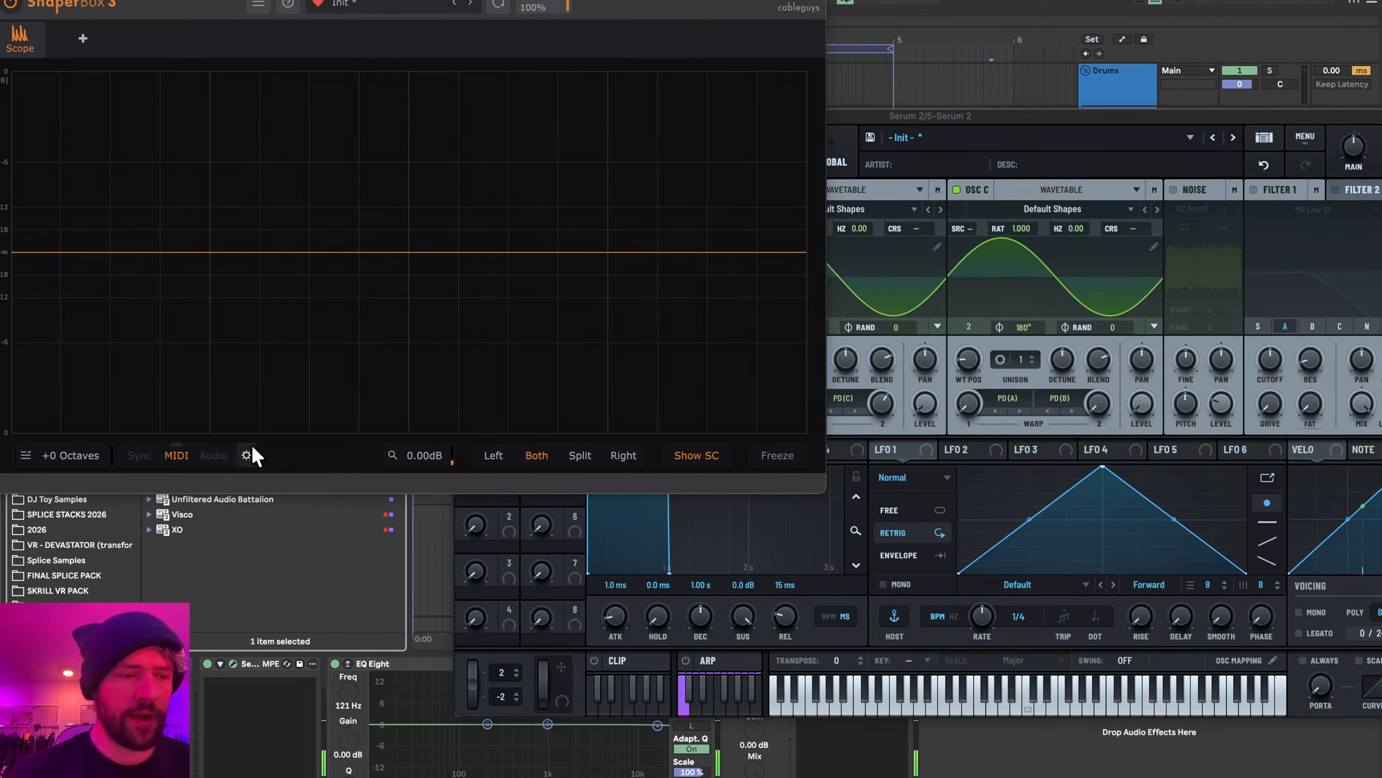
drag(423, 455, 430, 410)
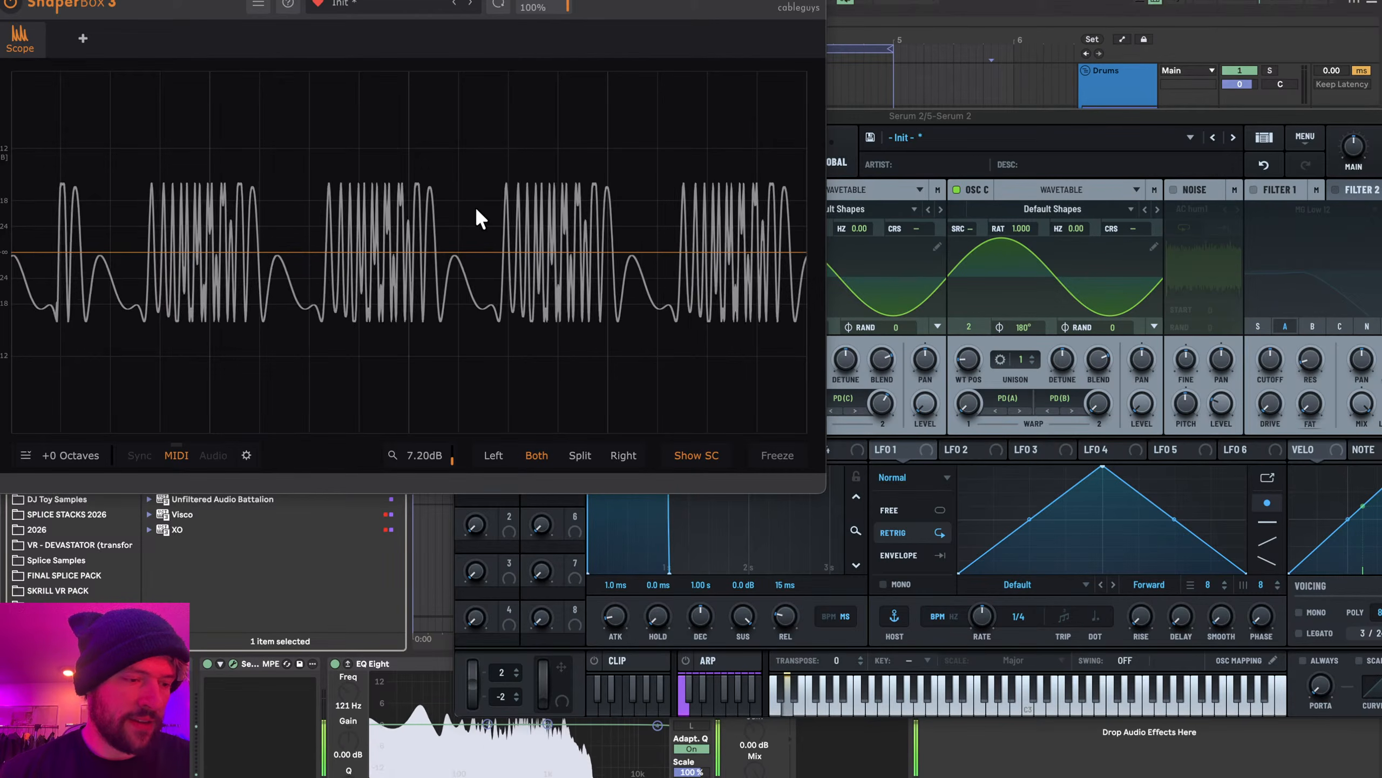
- With the synth window beside the oscilloscope, adjust oscillator B's PD (C) amount and set its ratio to 11.000
drag(893, 114, 721, 112)
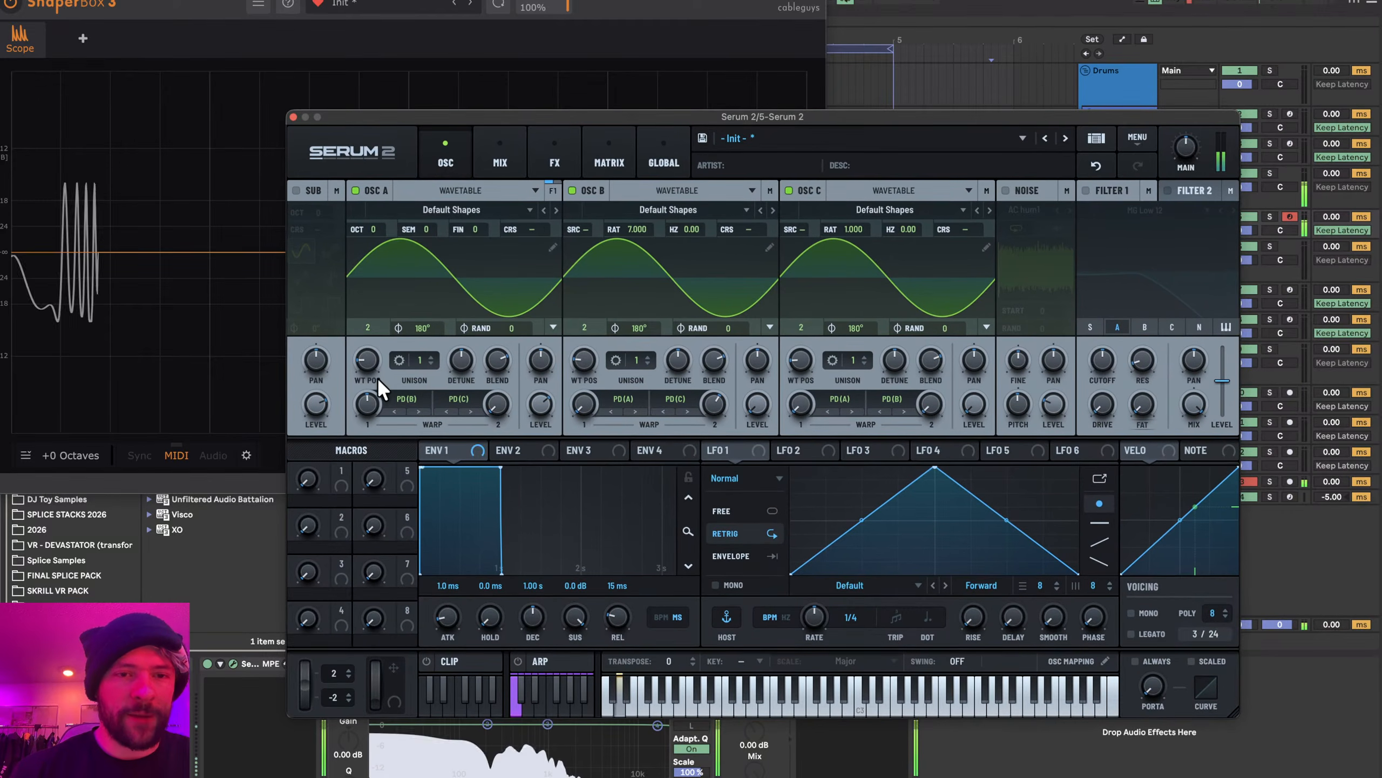
drag(466, 112, 788, 126)
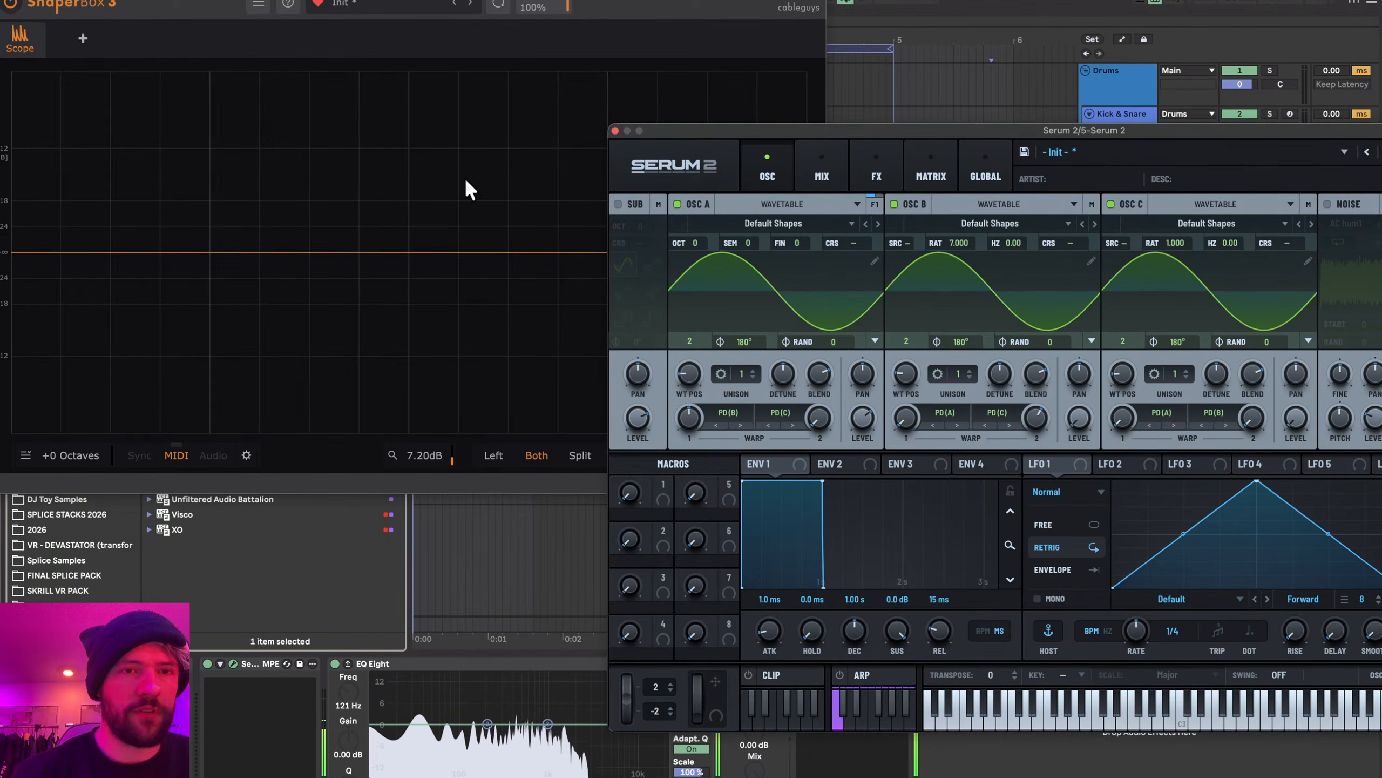
drag(1036, 415, 1020, 380)
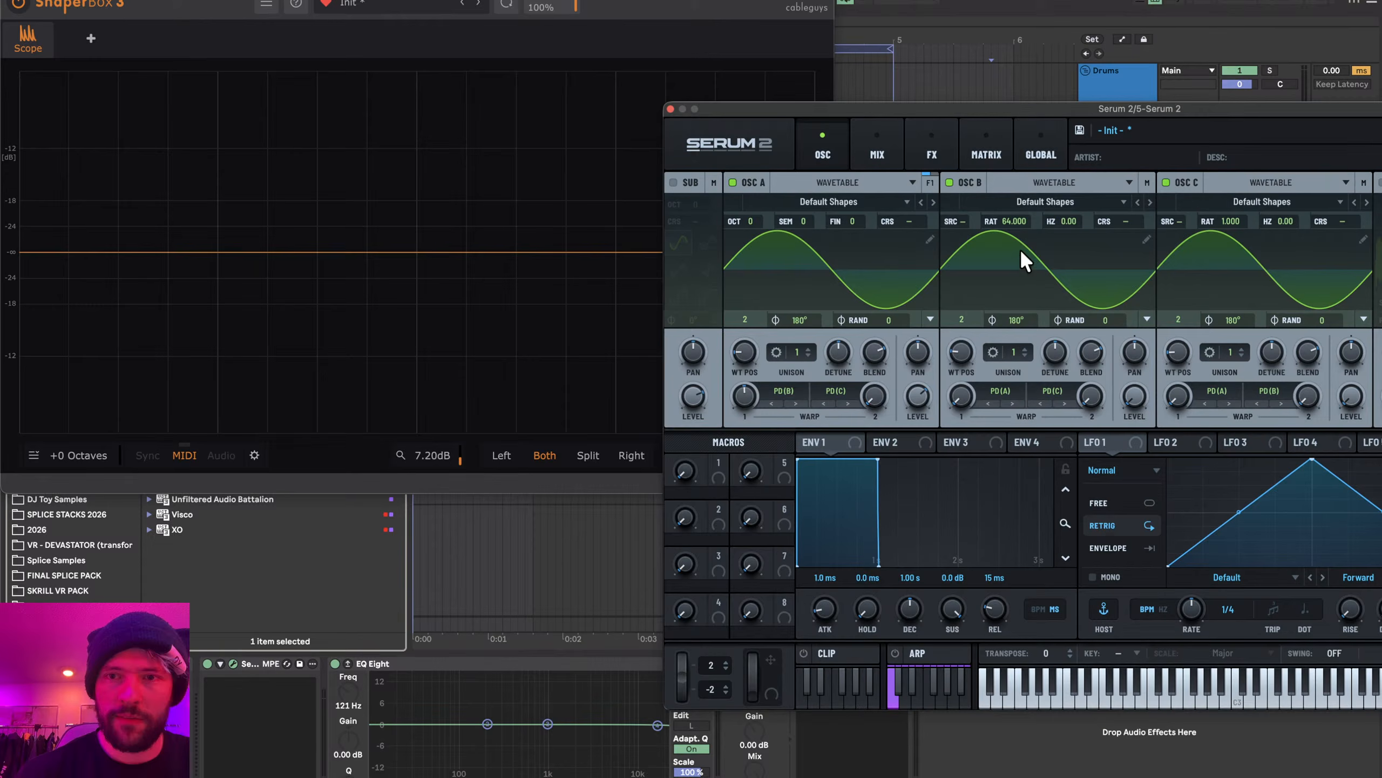
drag(1014, 221, 1008, 382)
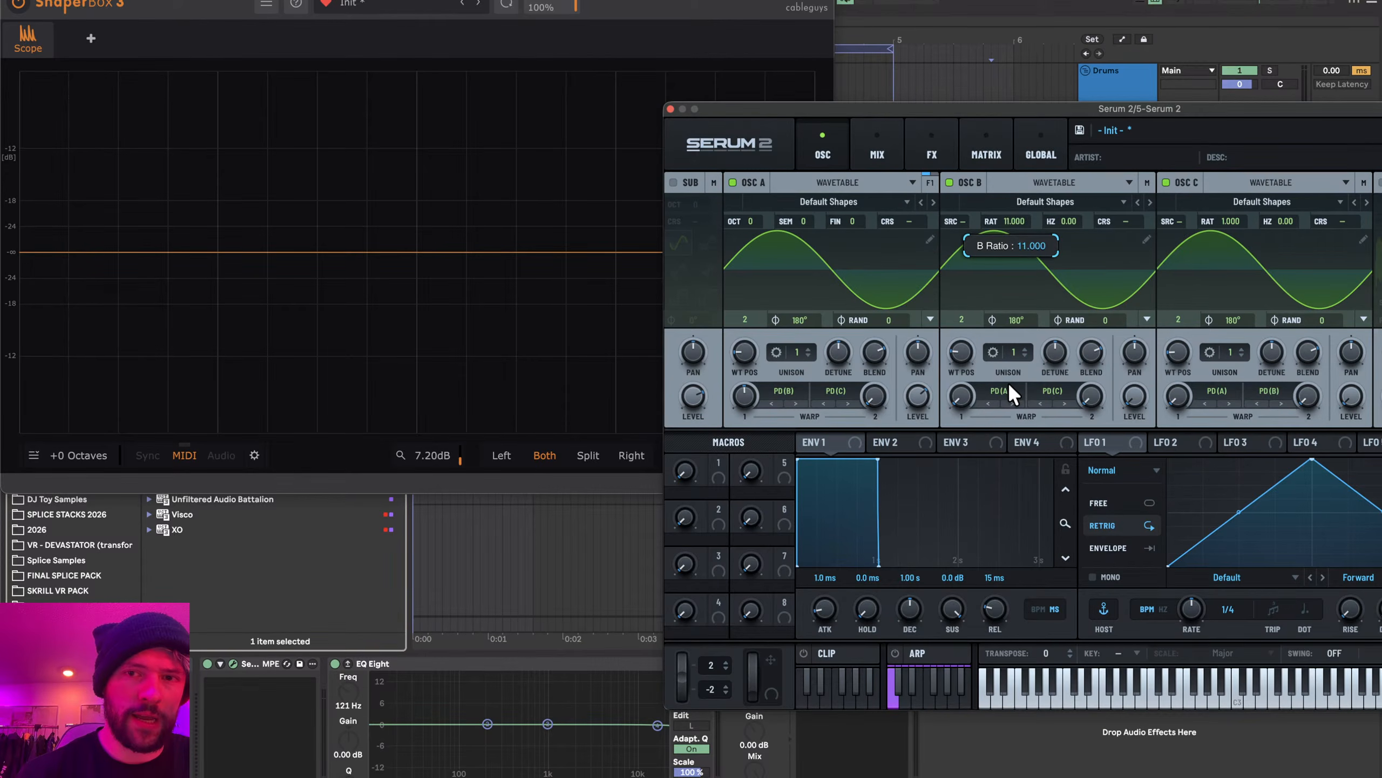
- Adjust oscillator A's PD (B) amount, raise oscillator B's PD (C) and oscillator C's PD (B), and bring the oscilloscope forward
mouse_move(746, 393)
mouse_down()
mouse_move(746, 491)
mouse_move(746, 385)
mouse_move(748, 398)
mouse_up()
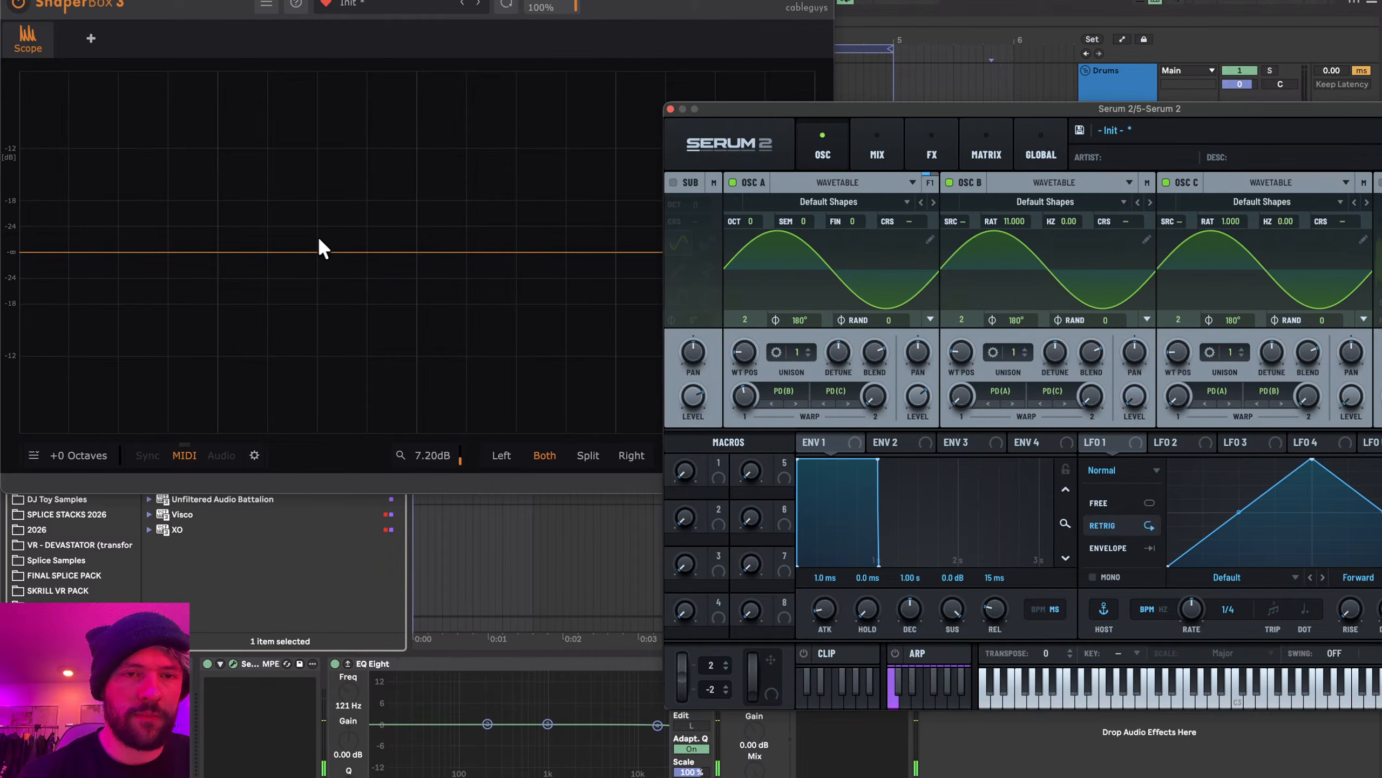
drag(1093, 393, 1104, 281)
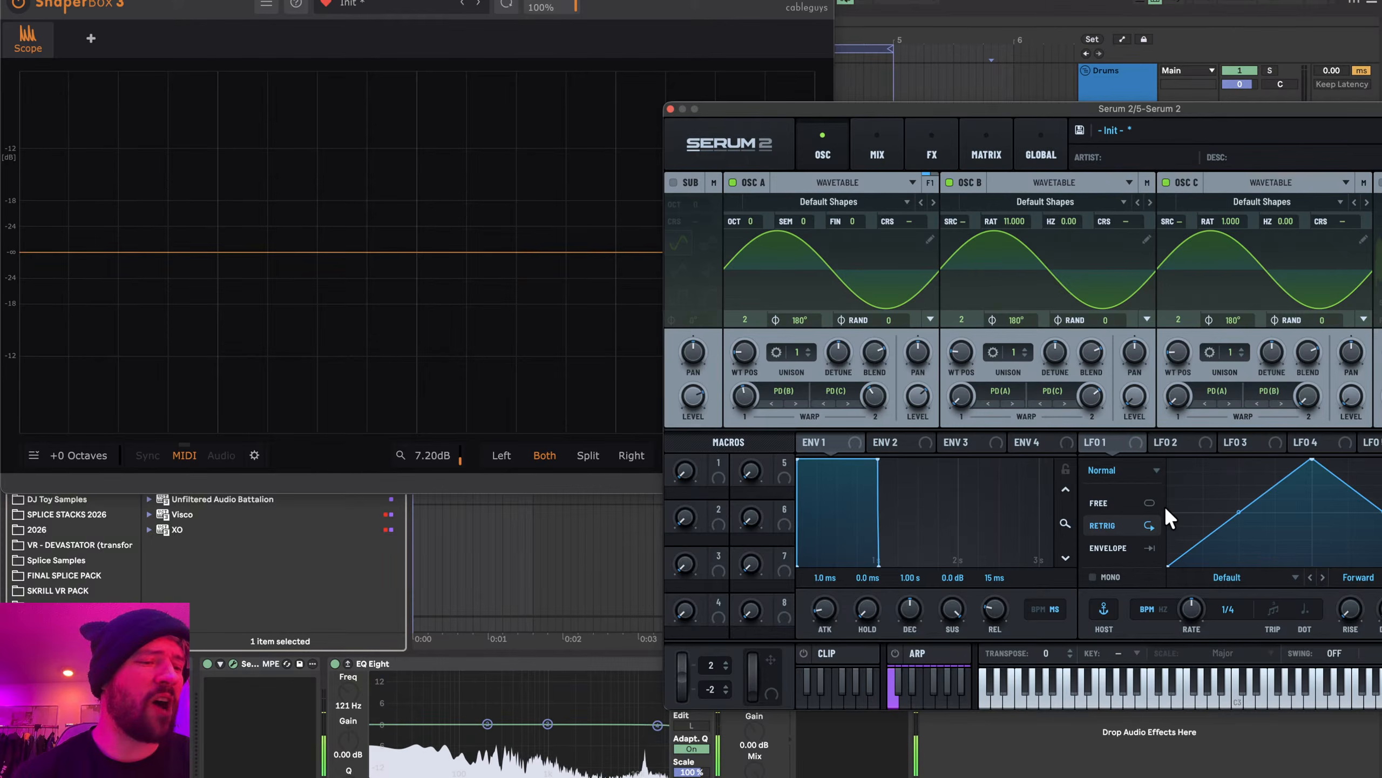
drag(1313, 396, 1318, 359)
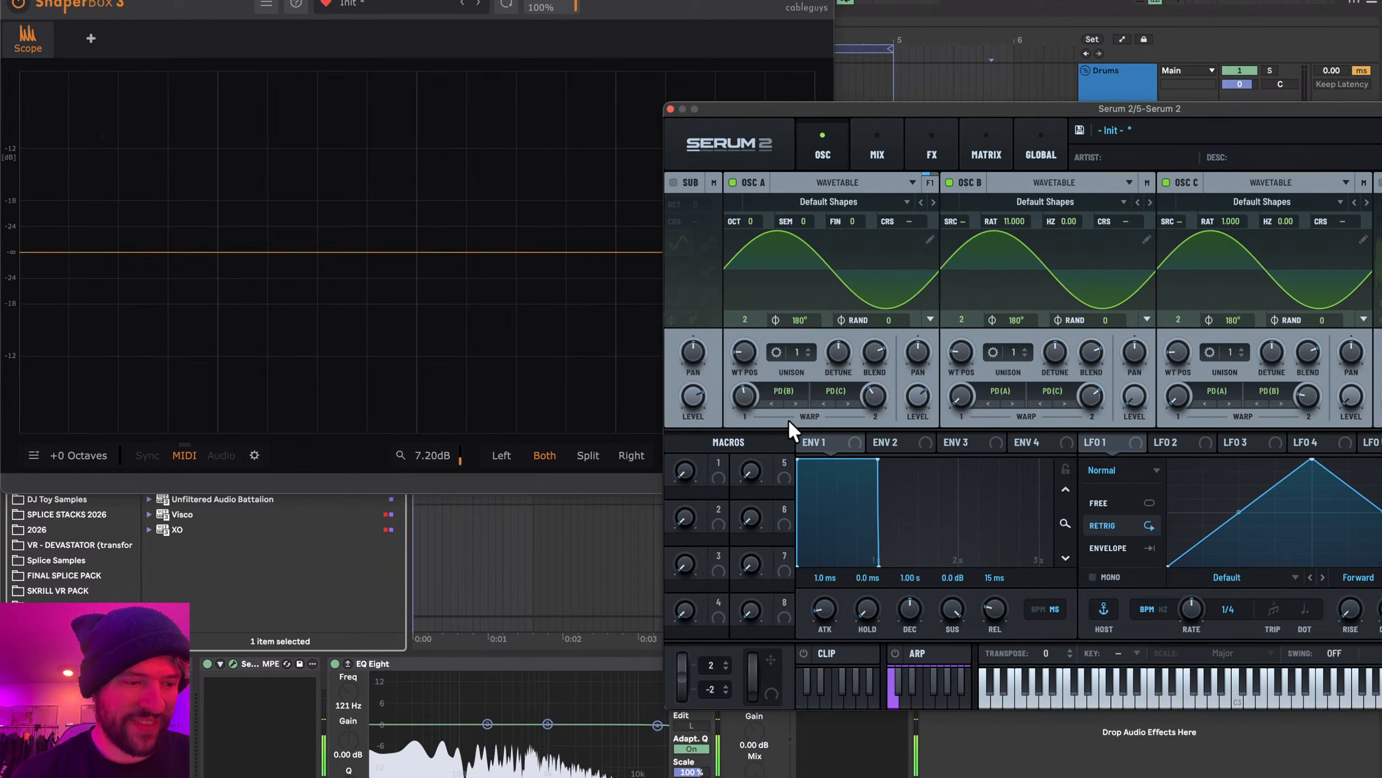
drag(765, 108, 533, 102)
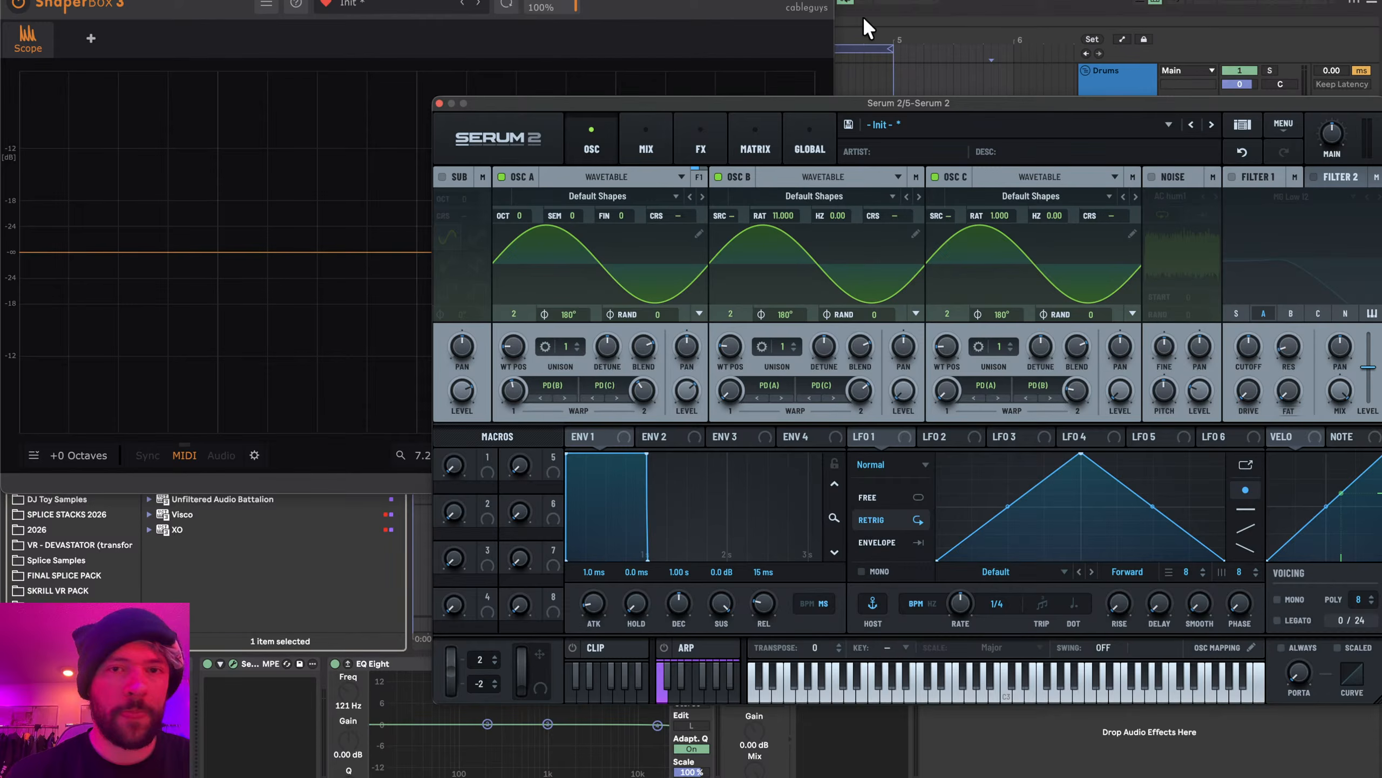
click(411, 204)
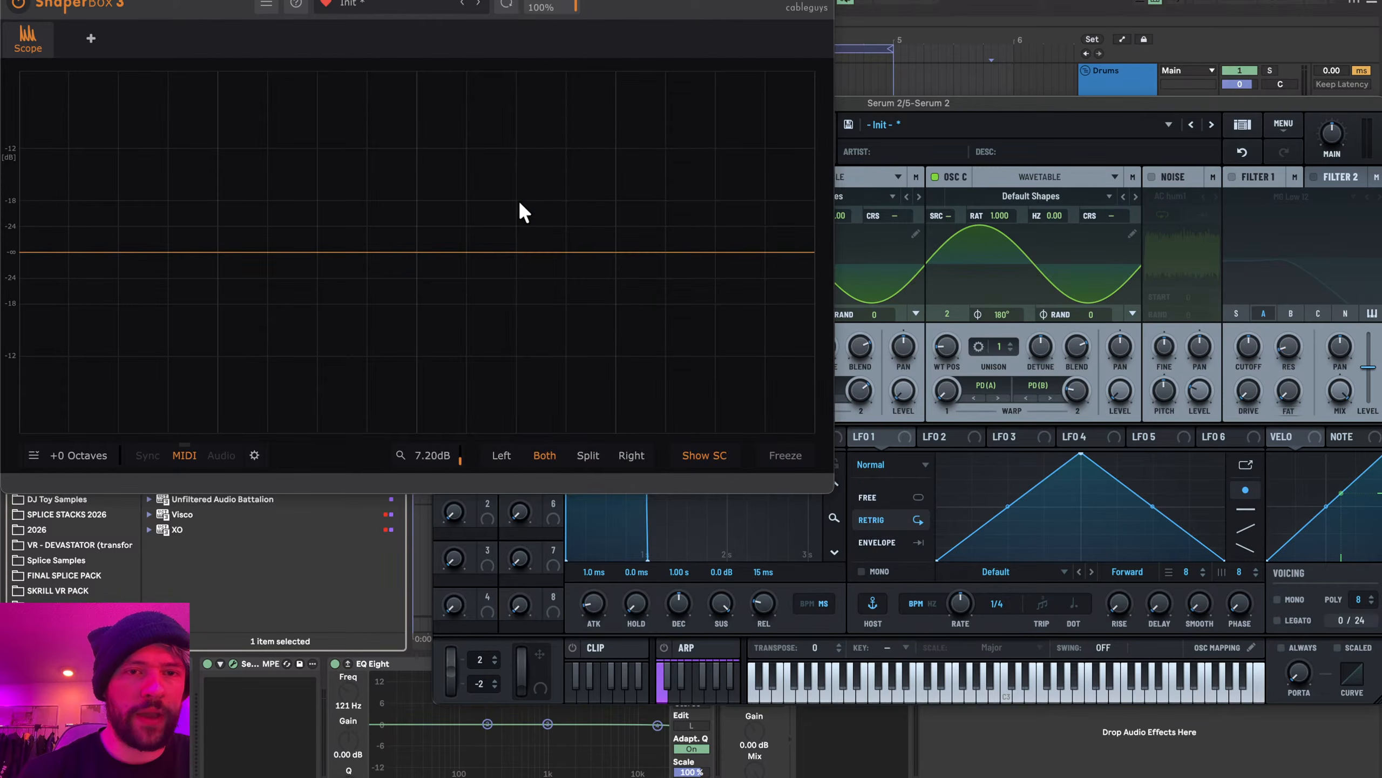
- Reposition the synth window beside the oscilloscope and adjust oscillator A's PD (B) and PD (C) amounts
drag(885, 98, 884, 180)
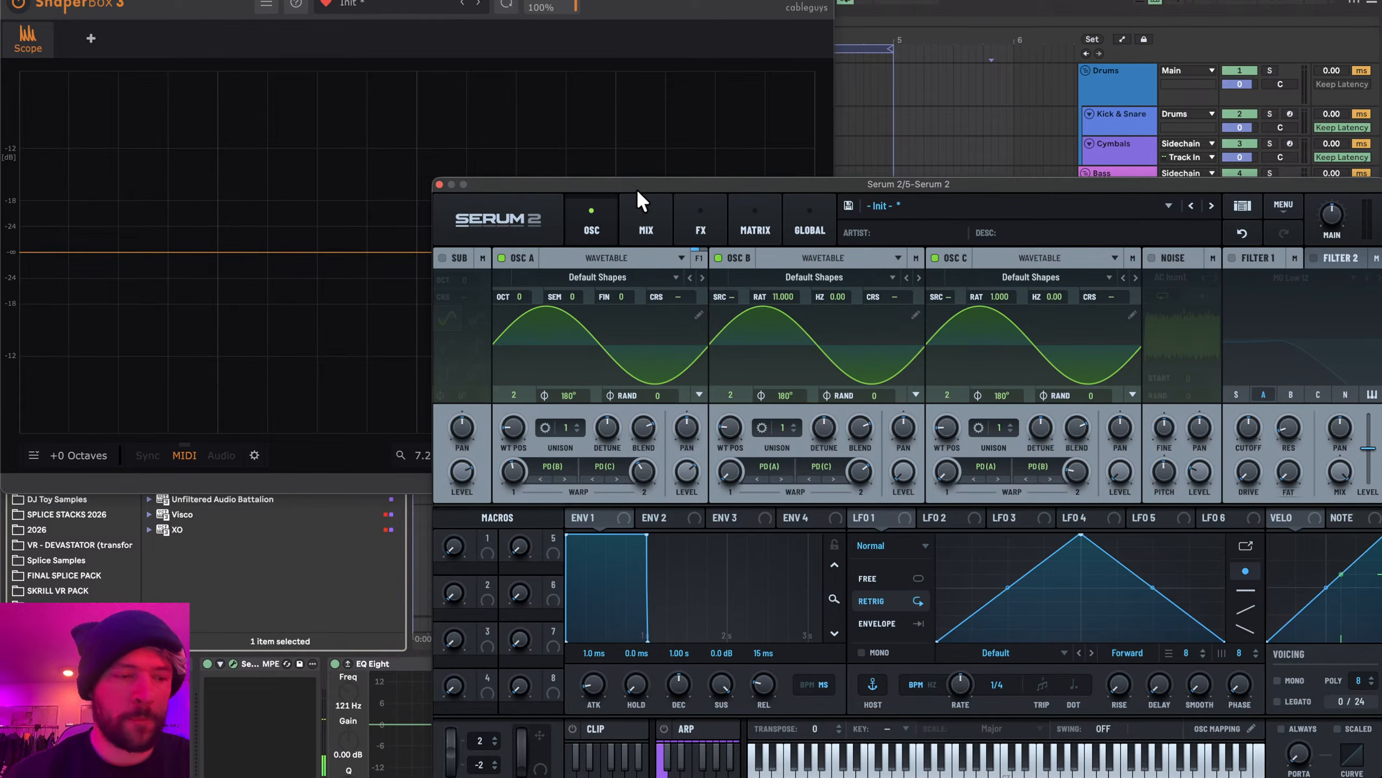
drag(638, 192, 852, 185)
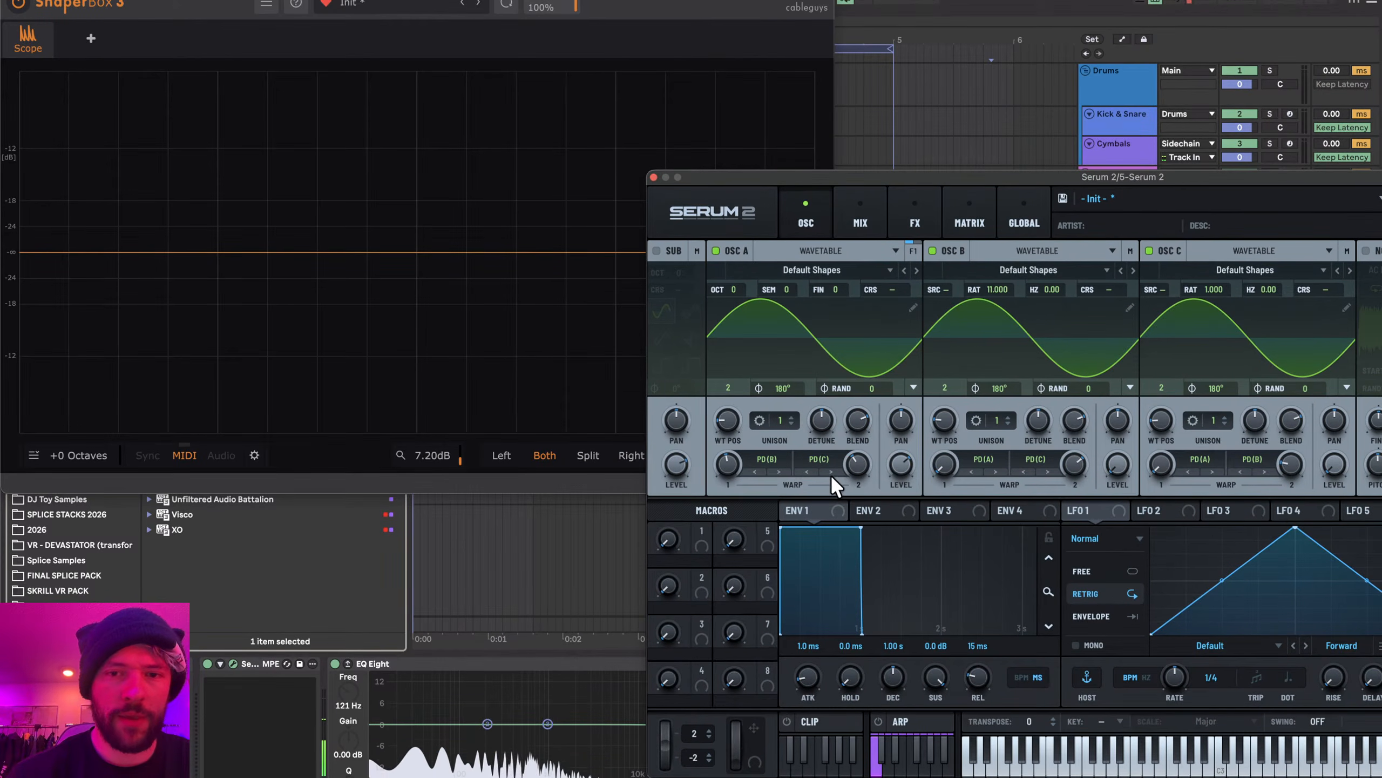
drag(734, 462, 731, 463)
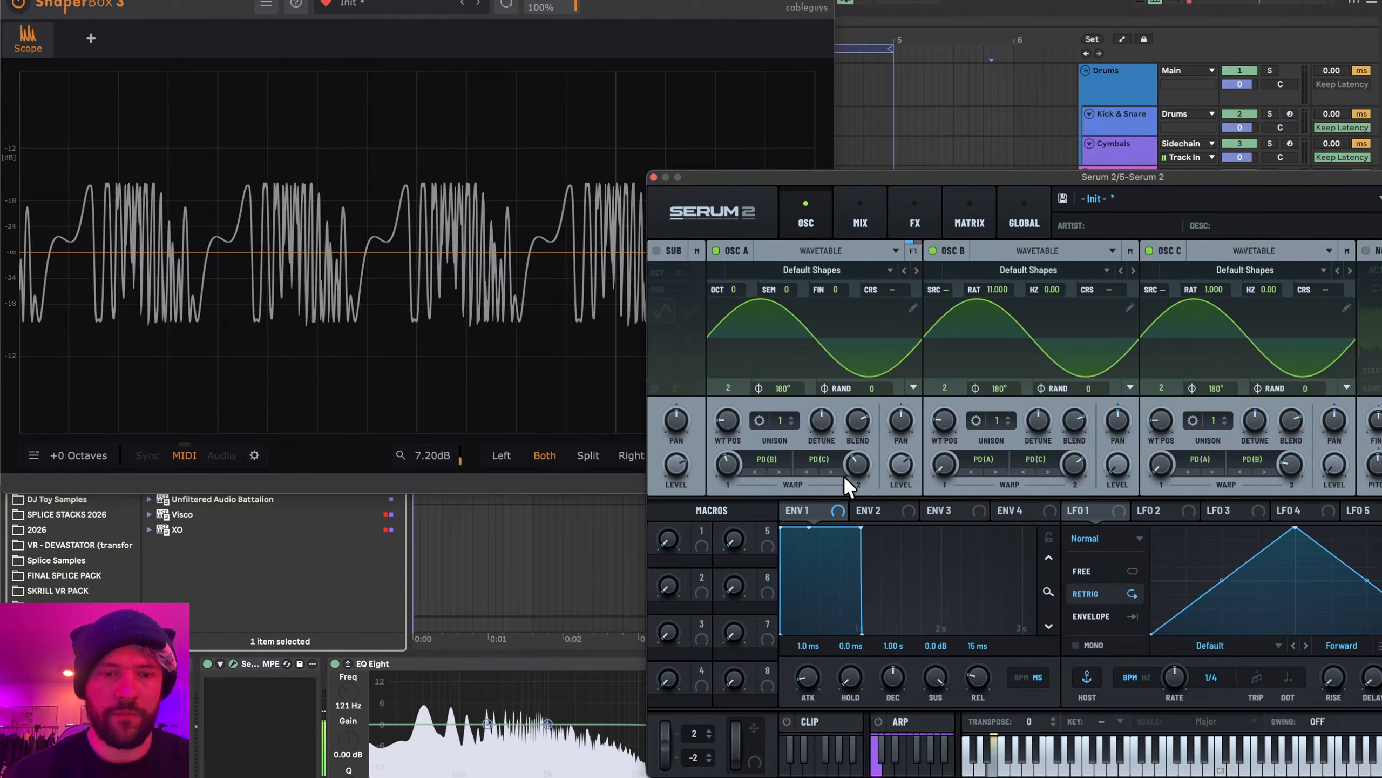
drag(844, 475, 849, 463)
- Turn on Filter 1 with the HP 12 type, then assign LFO 1 to its cutoff and adjust the cutoff and modulation depth
drag(920, 177, 526, 125)
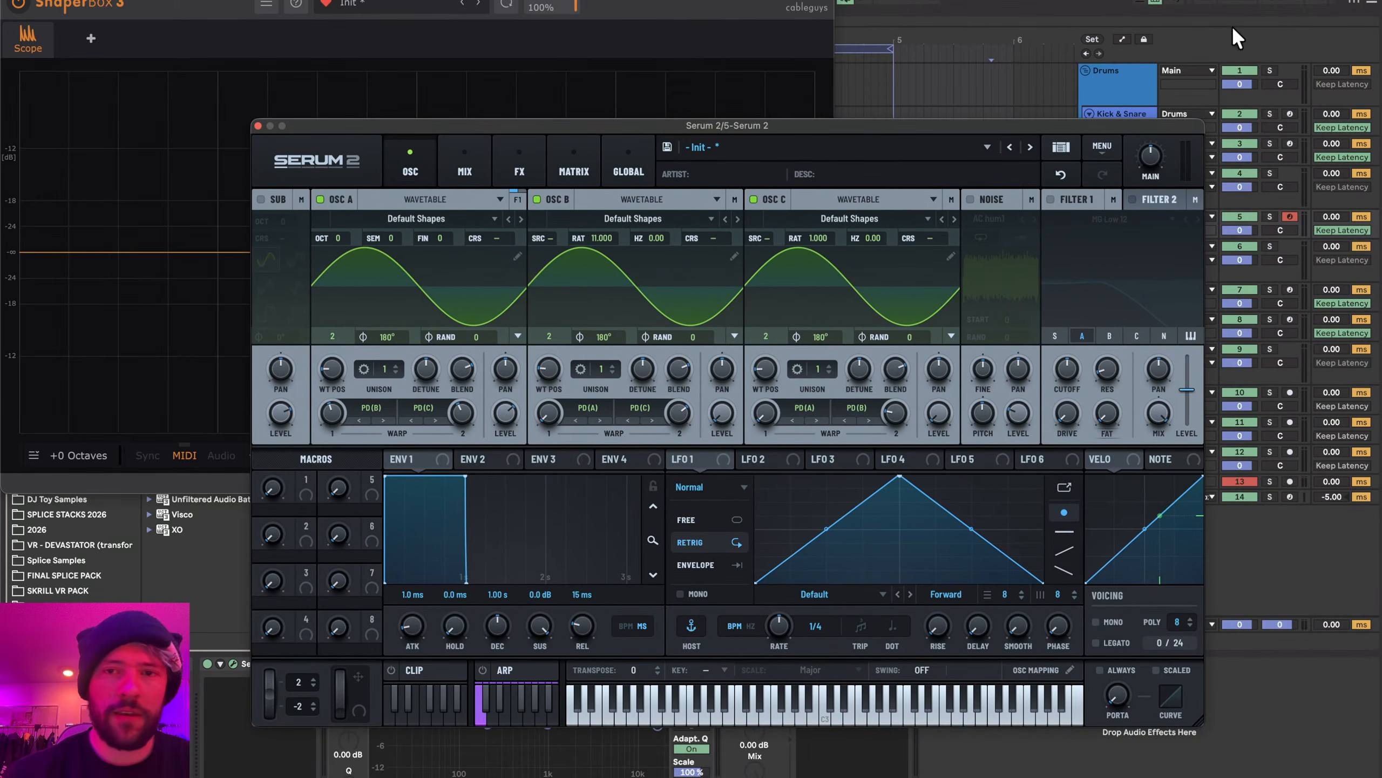
click(1050, 200)
click(1075, 218)
mouse_move(1092, 256)
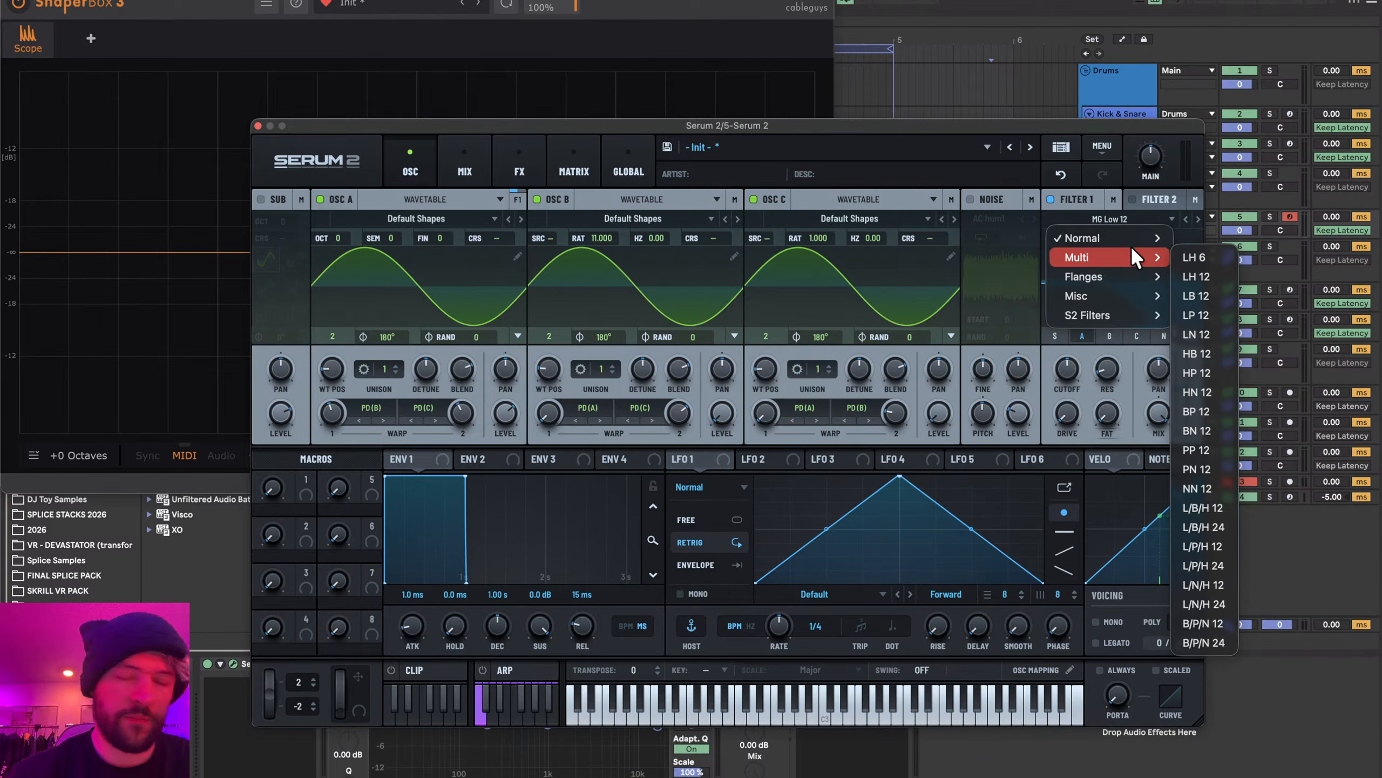
click(1214, 366)
drag(675, 458, 1055, 365)
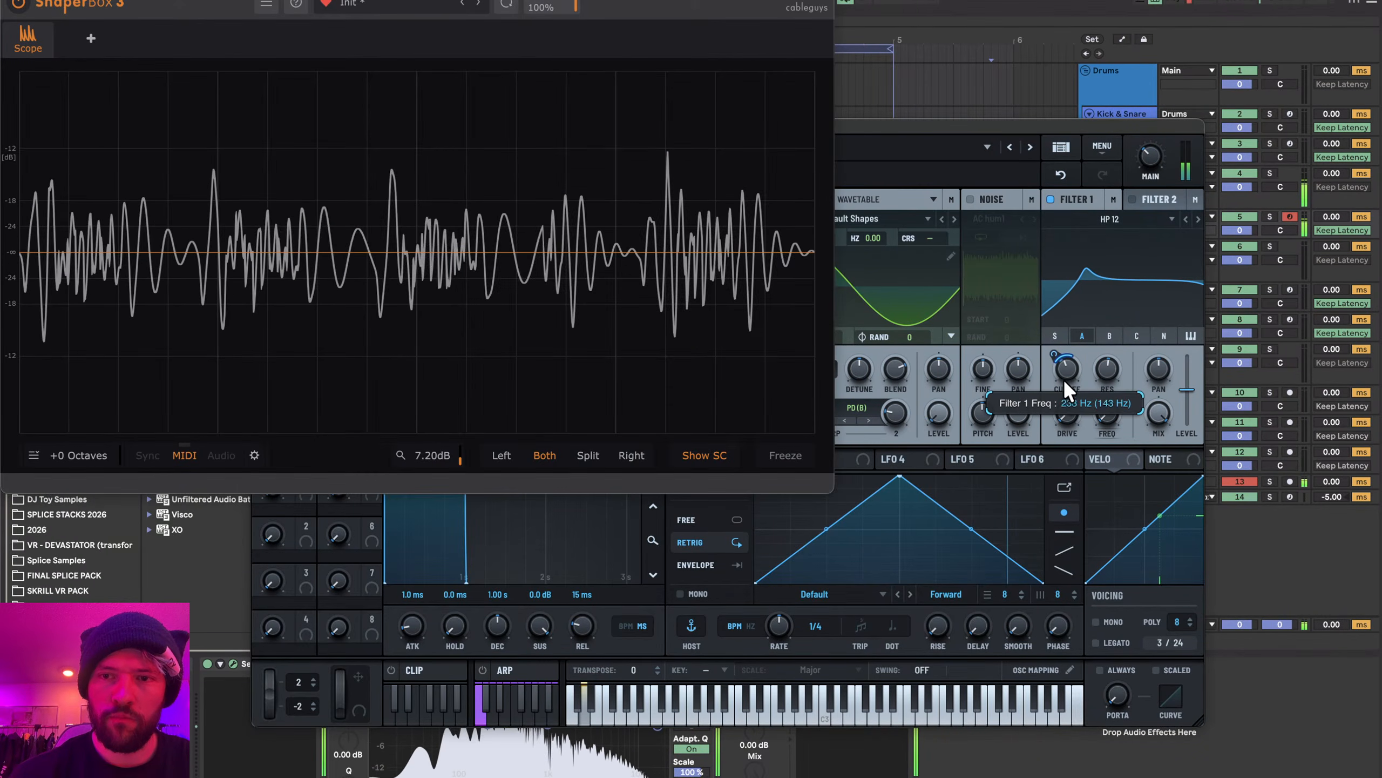
drag(1054, 355, 1054, 362)
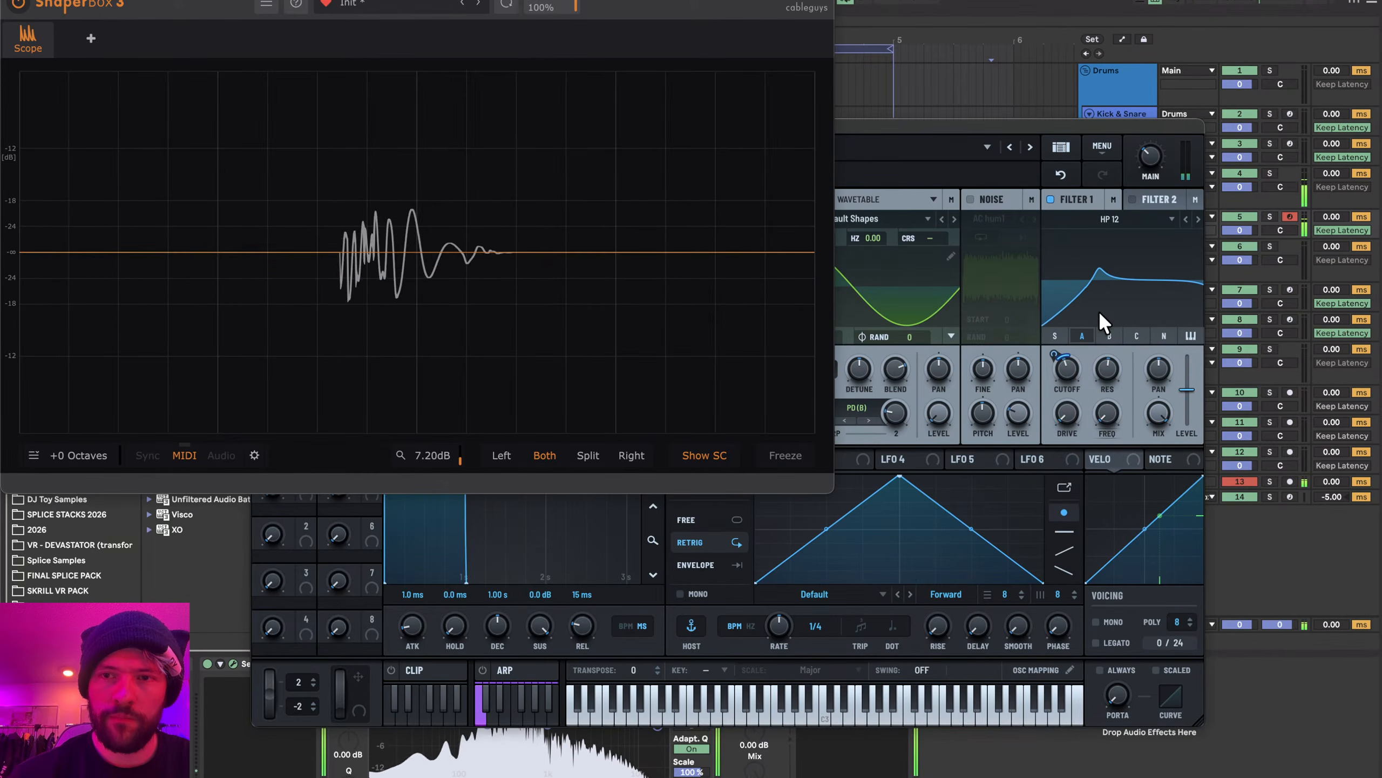
- Turn on the sub oscillator with its sine wave and bend LFO 1's rising segment into a convex curve
drag(924, 125, 1053, 126)
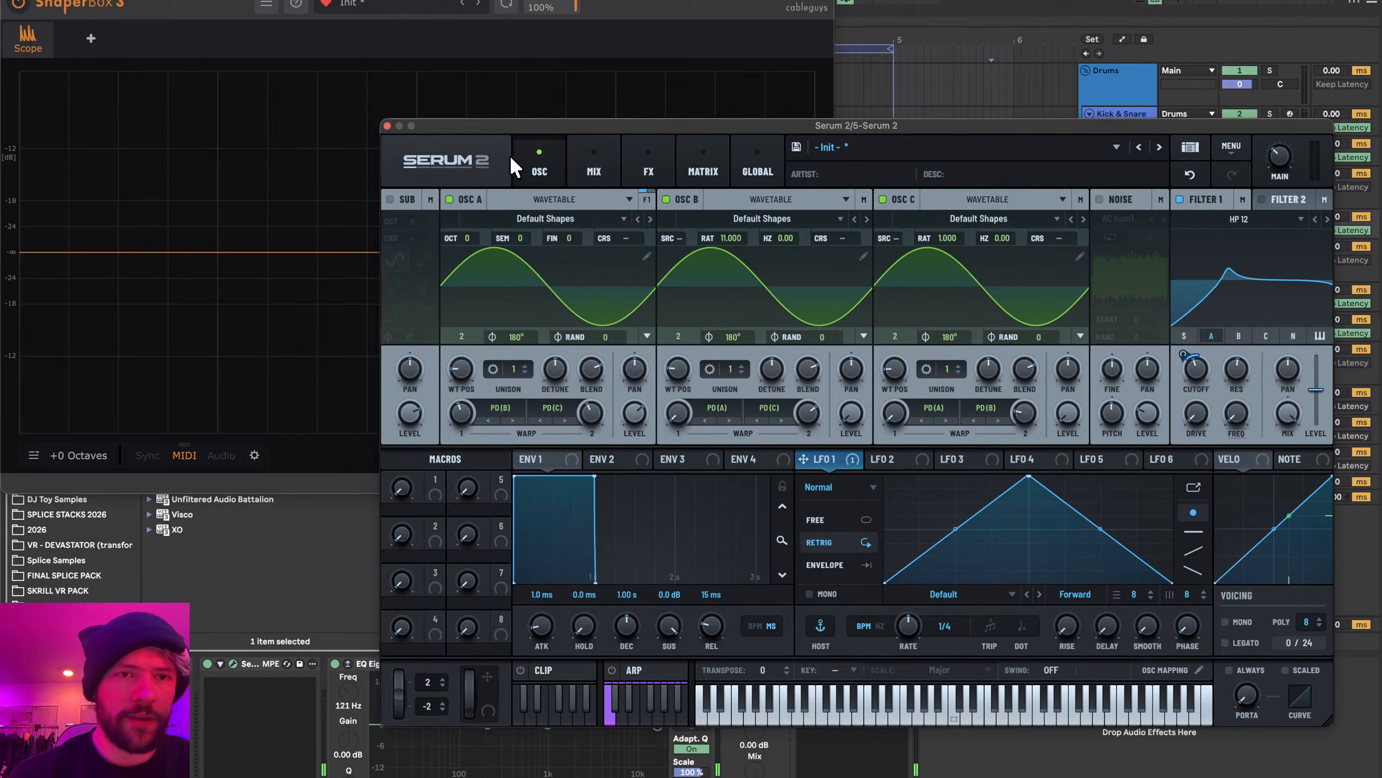
click(390, 199)
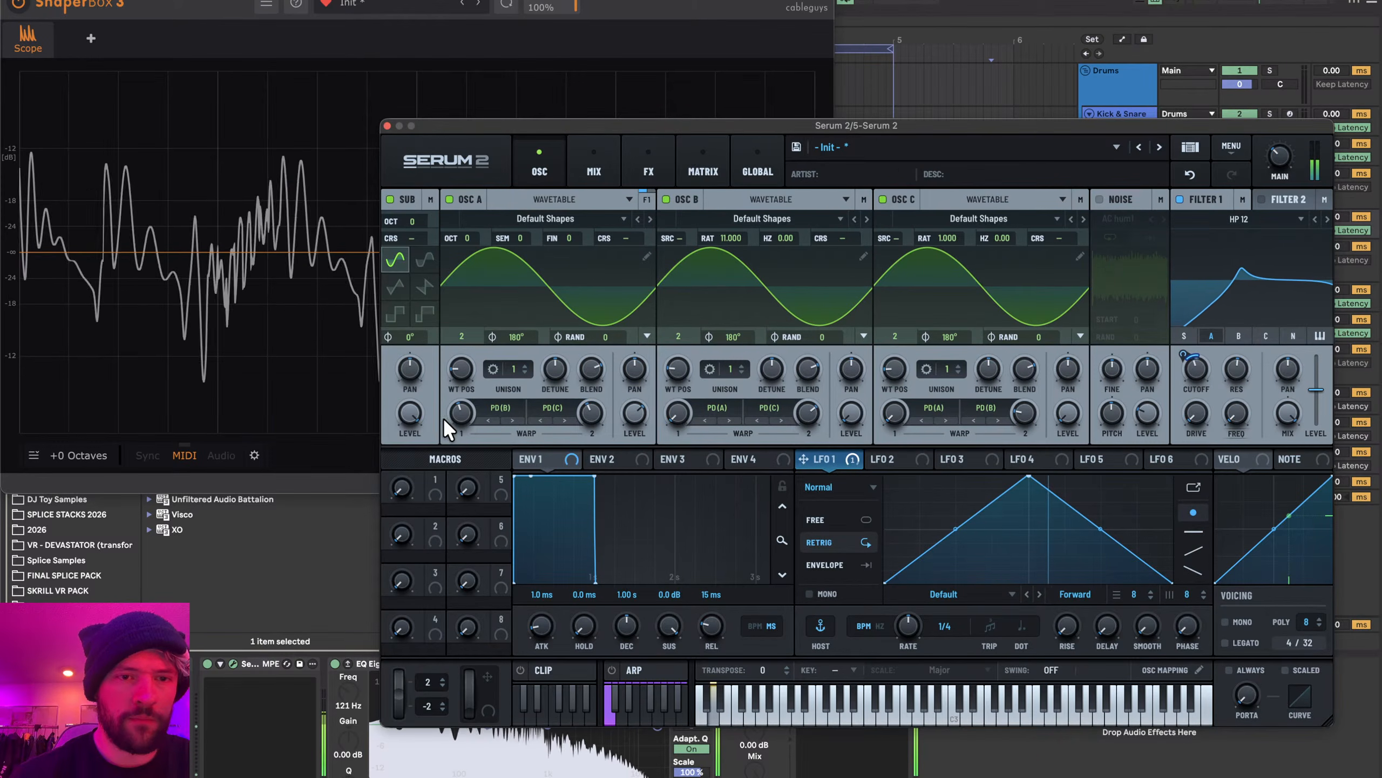
drag(956, 528, 960, 522)
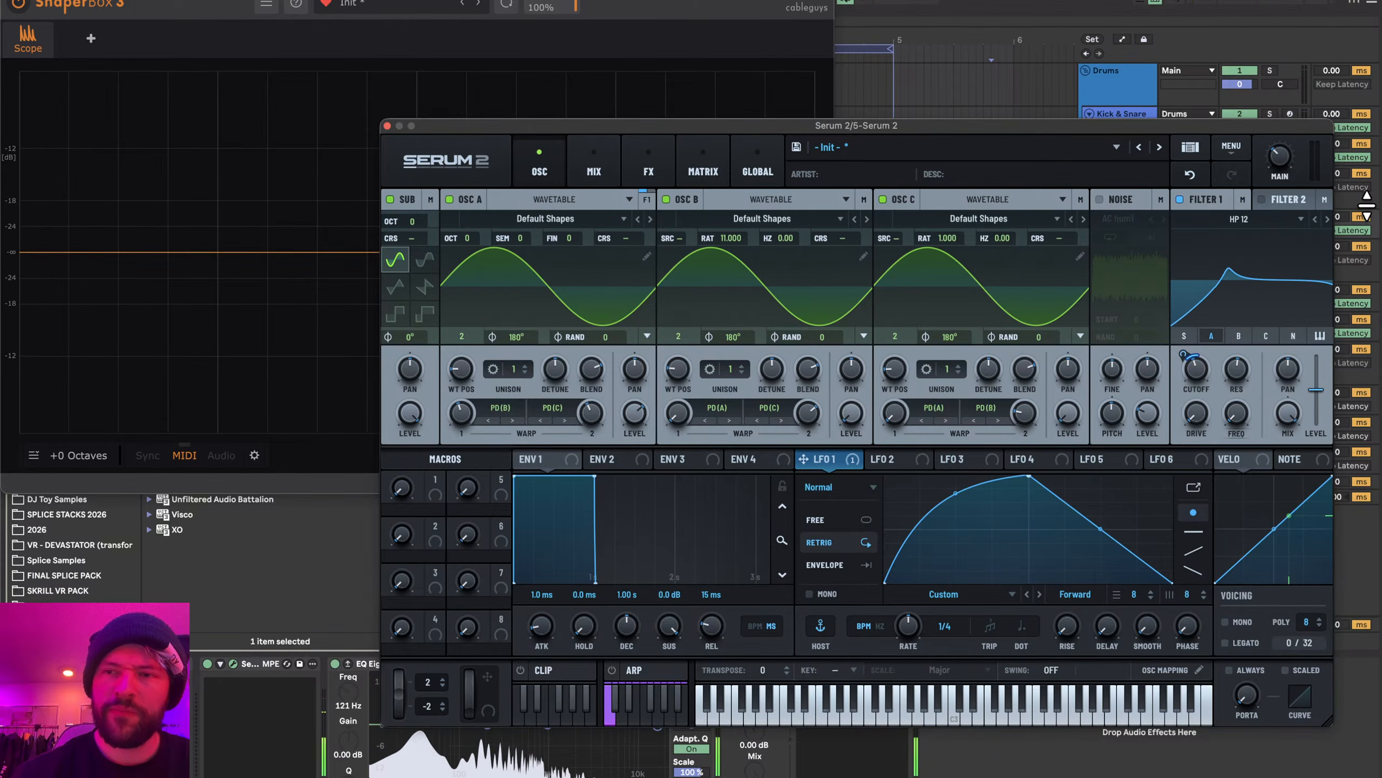
- Change Filter 1 to HN 12, modulate its FREQ parameter with LFO 1 at about -26%, and set the cutoff to about 181 Hz
click(1326, 220)
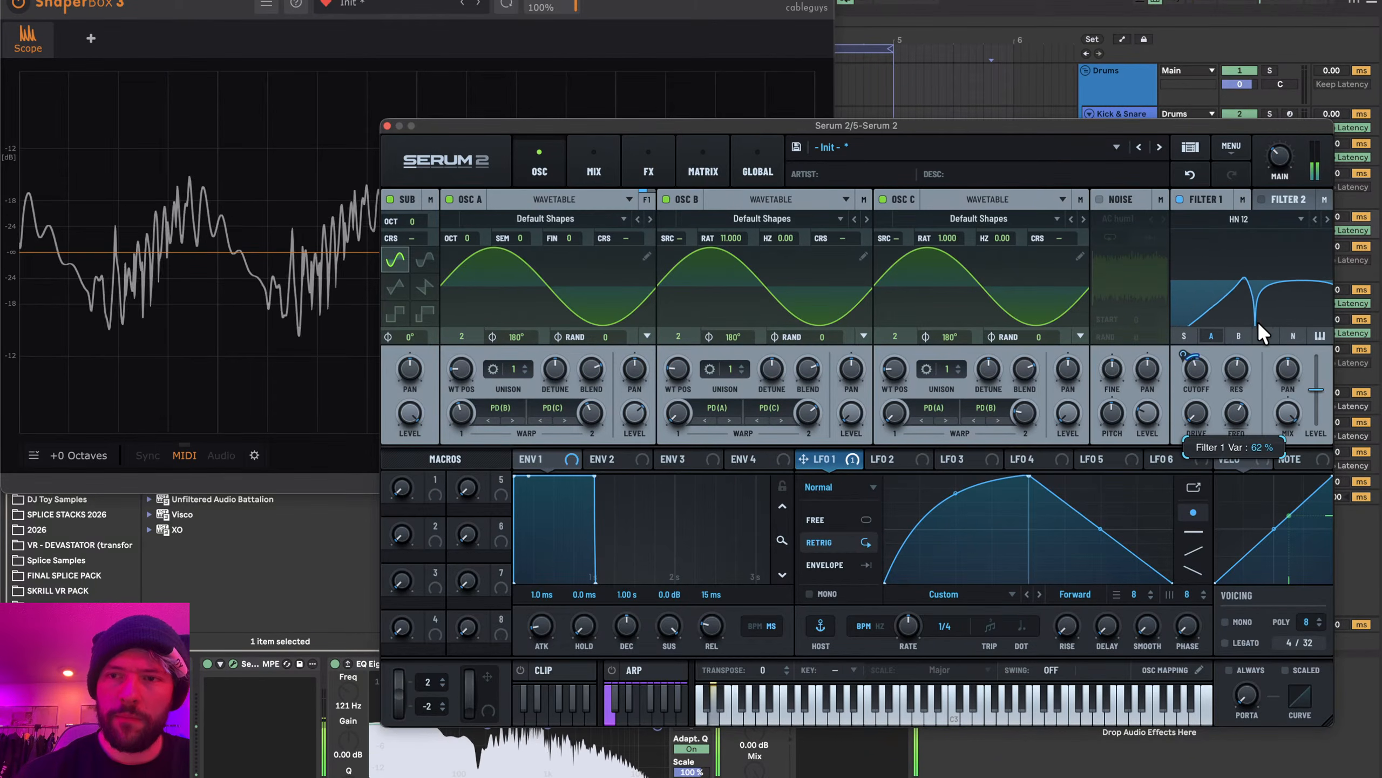
drag(804, 459, 1237, 414)
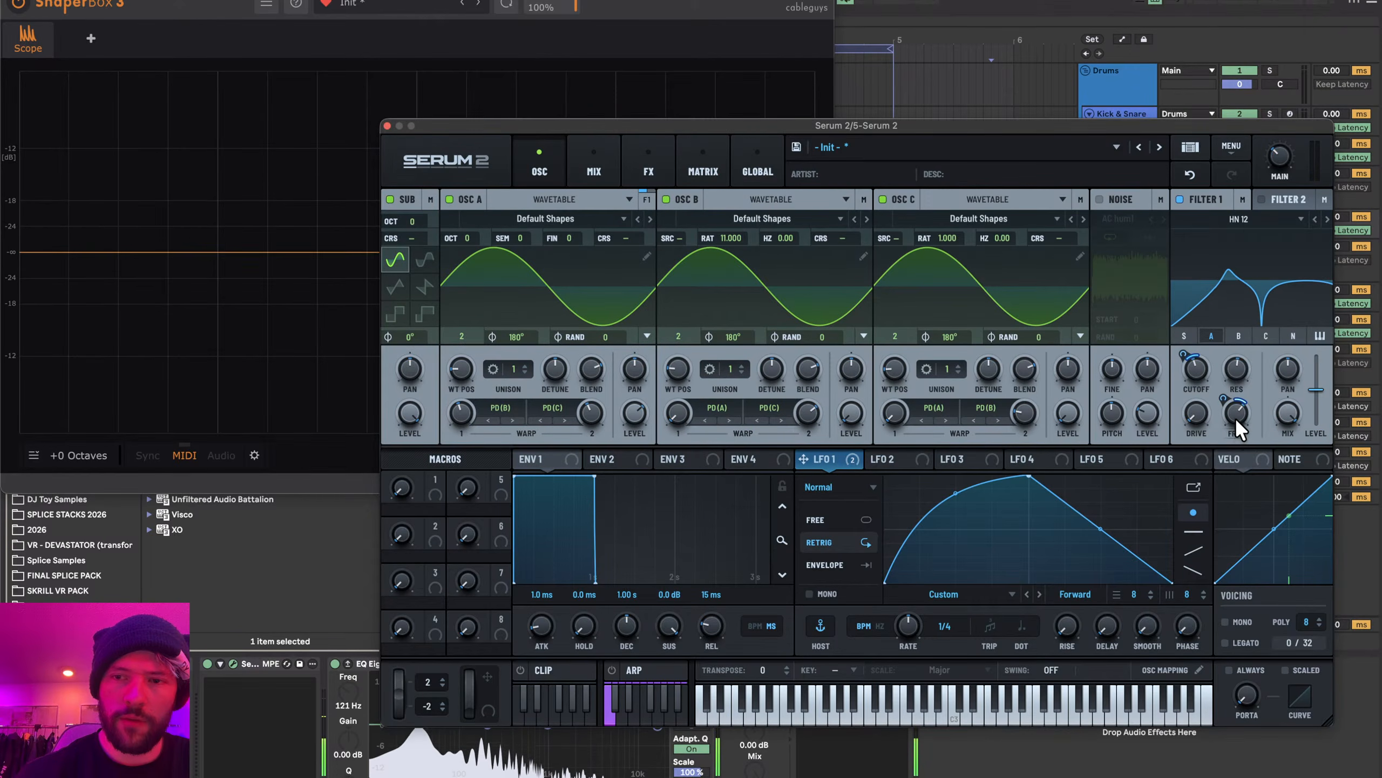
drag(1234, 377, 1242, 362)
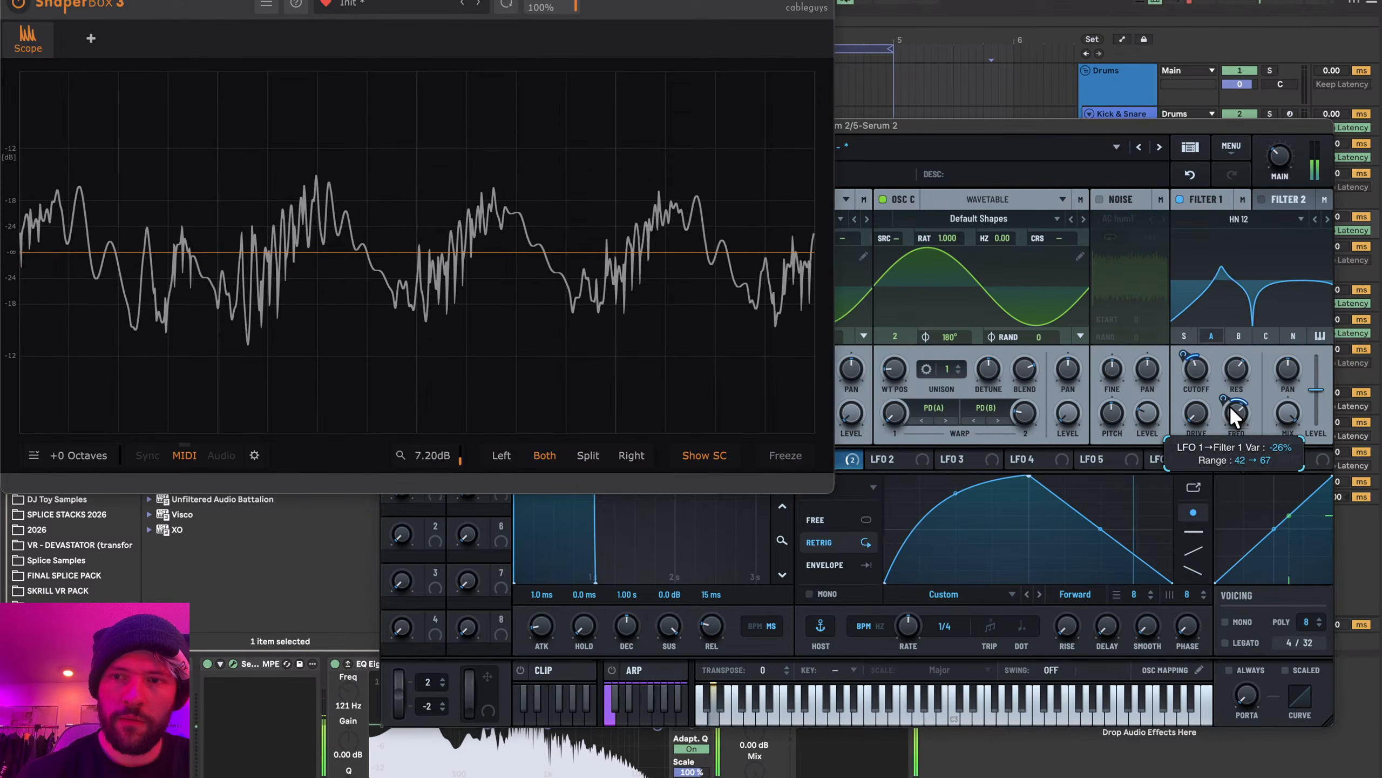
mouse_move(1200, 364)
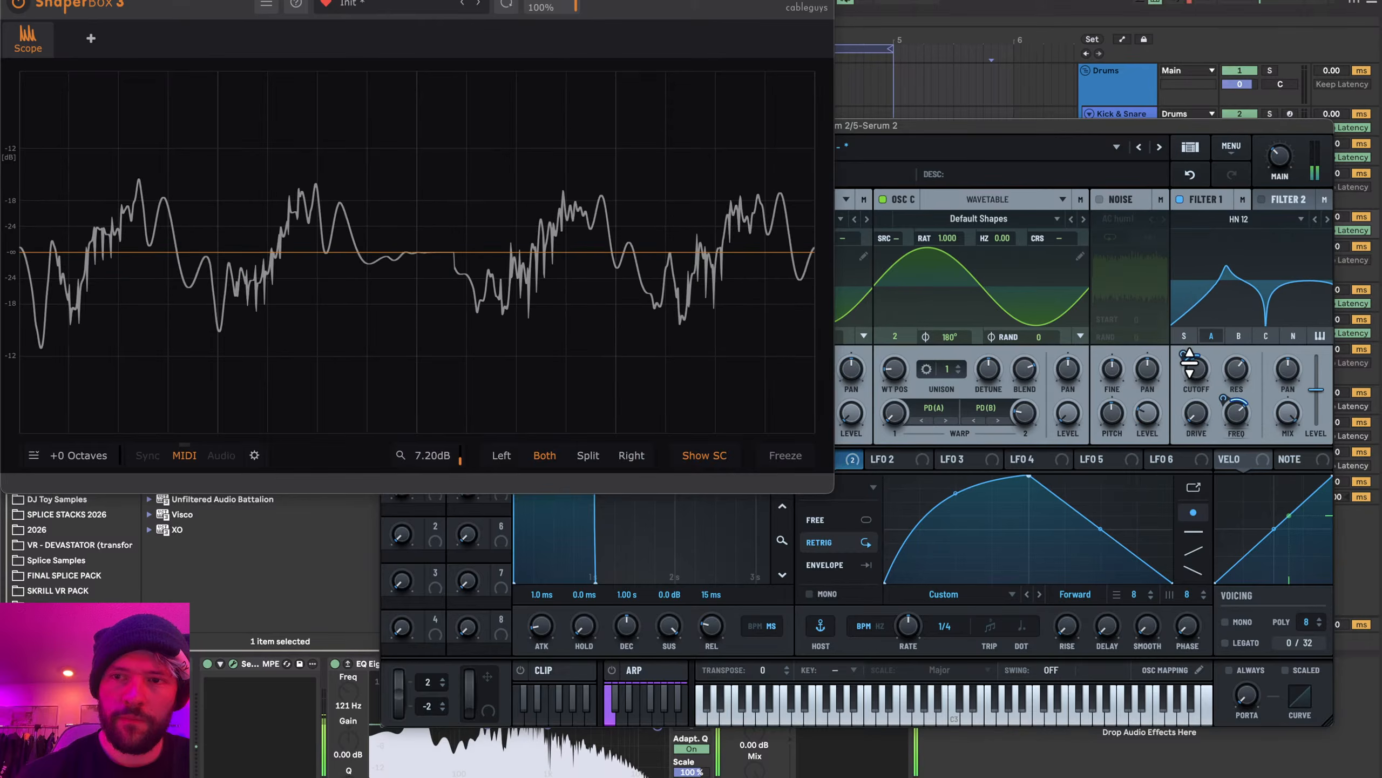
drag(1199, 370, 1201, 378)
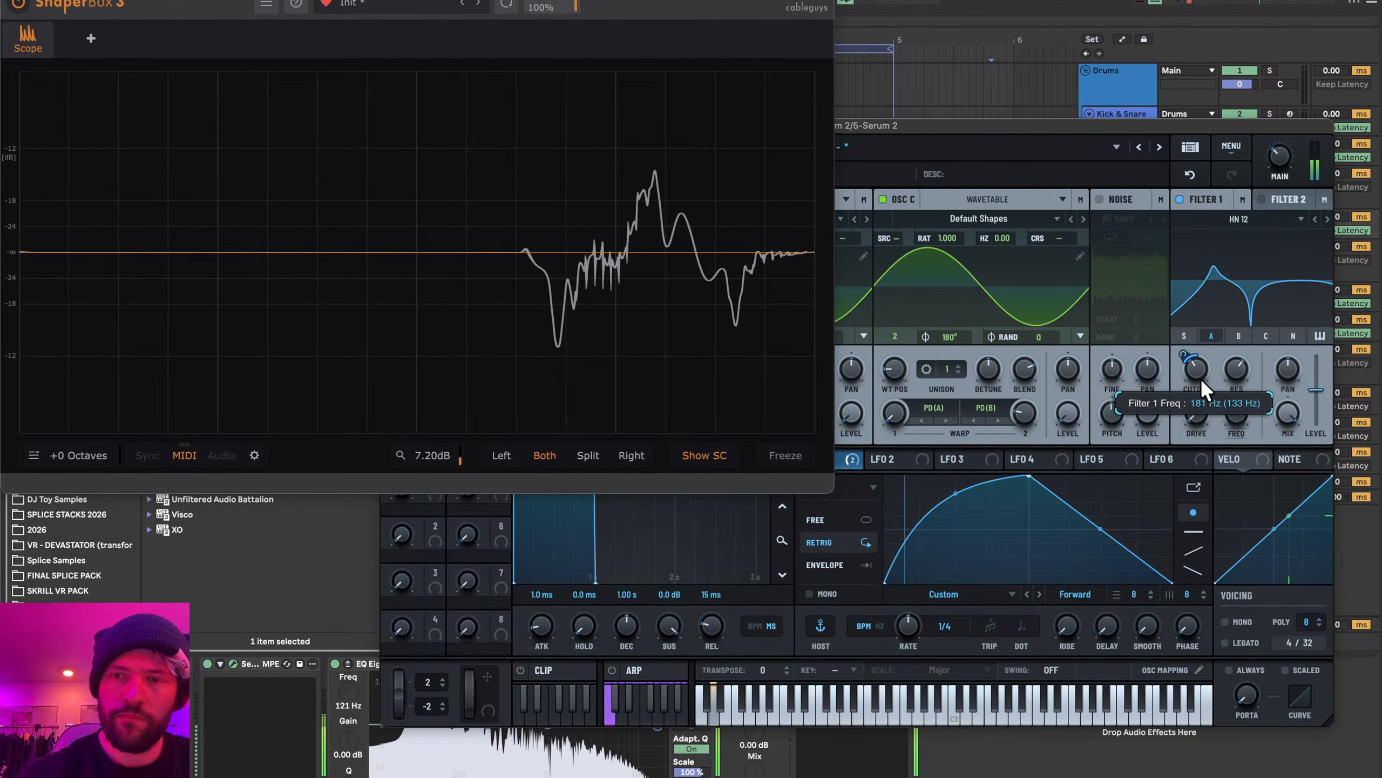
- Assign LFO 1 to oscillator A's PD (B) amount, close the ShaperBox window and move the synth window clear
drag(921, 123, 768, 149)
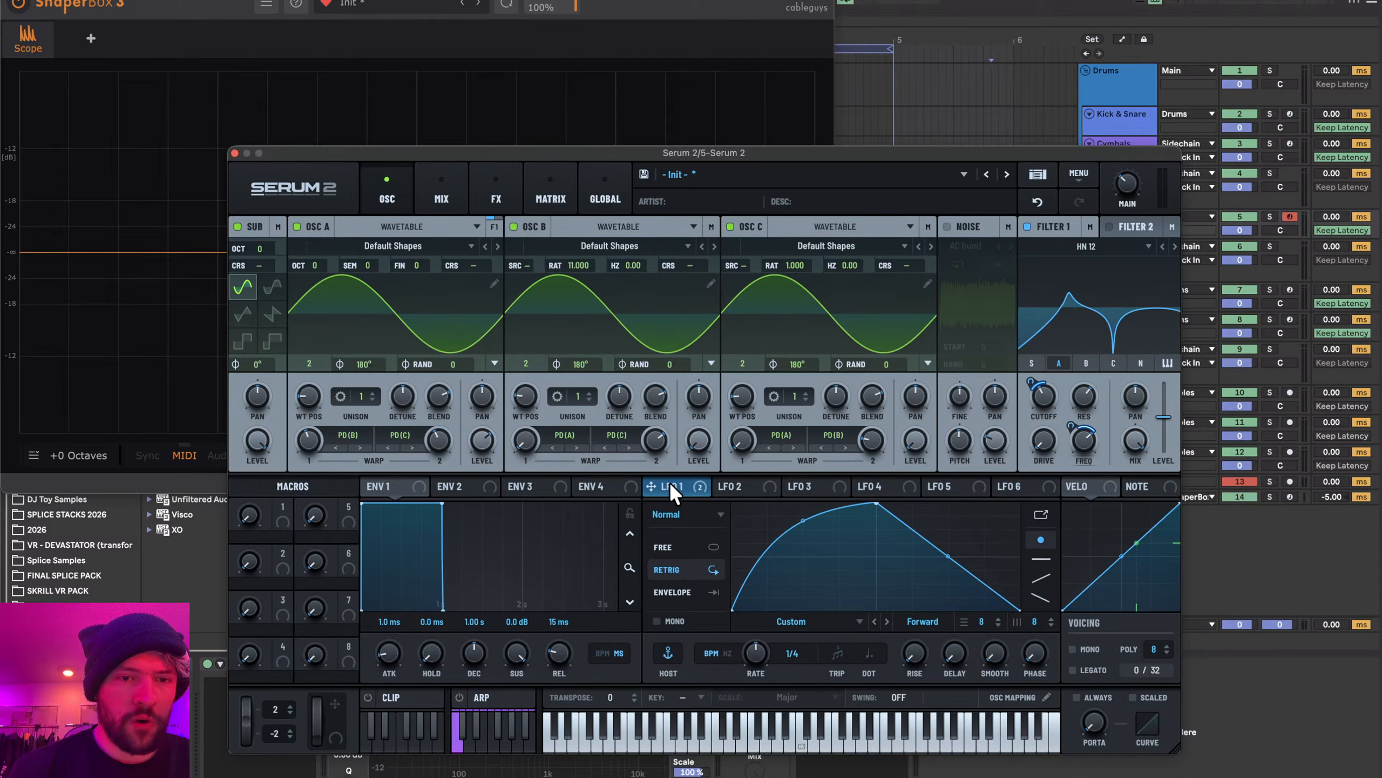
drag(674, 486, 311, 439)
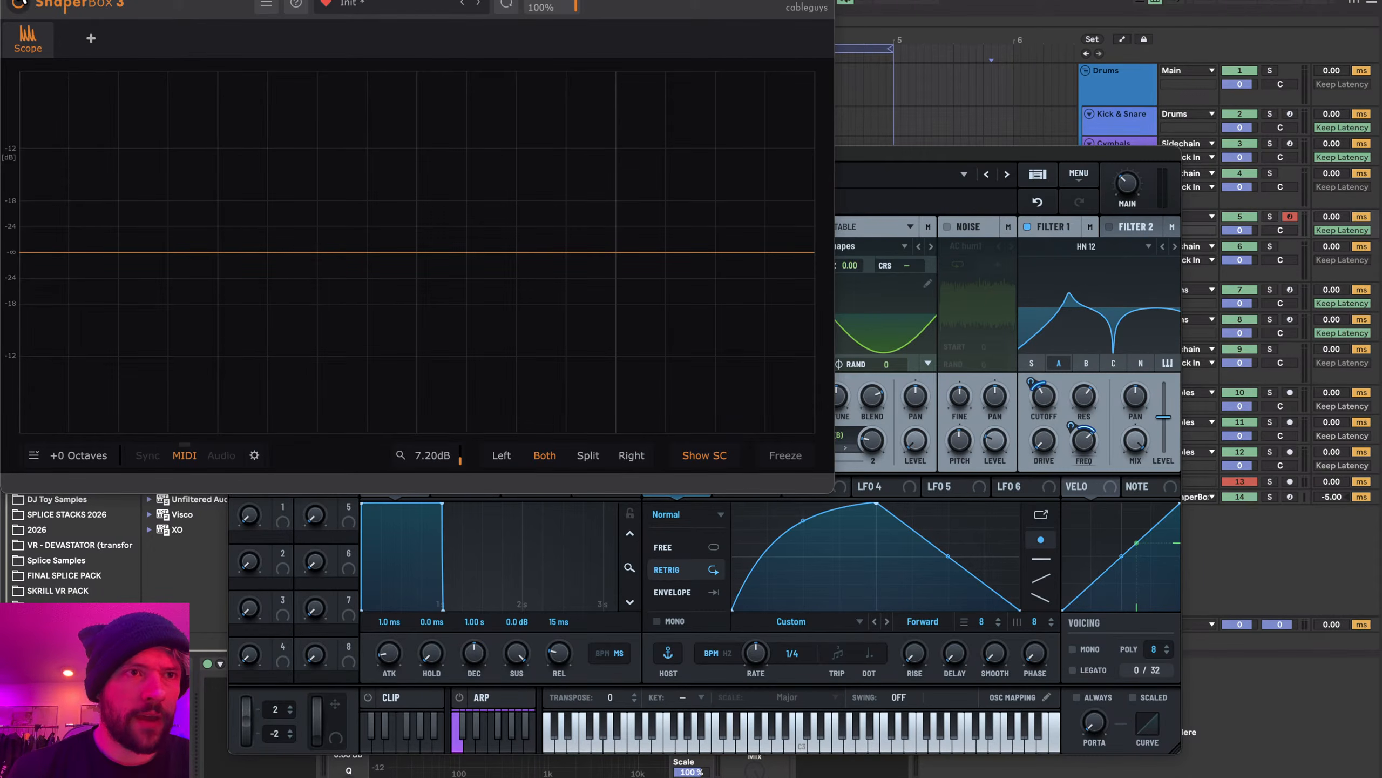
click(7, 1)
drag(460, 153, 429, 45)
- Set oscillator A's PD (C) to 43% and assign LFO 1 to it and to oscillator B's PD (C)
mouse_move(270, 365)
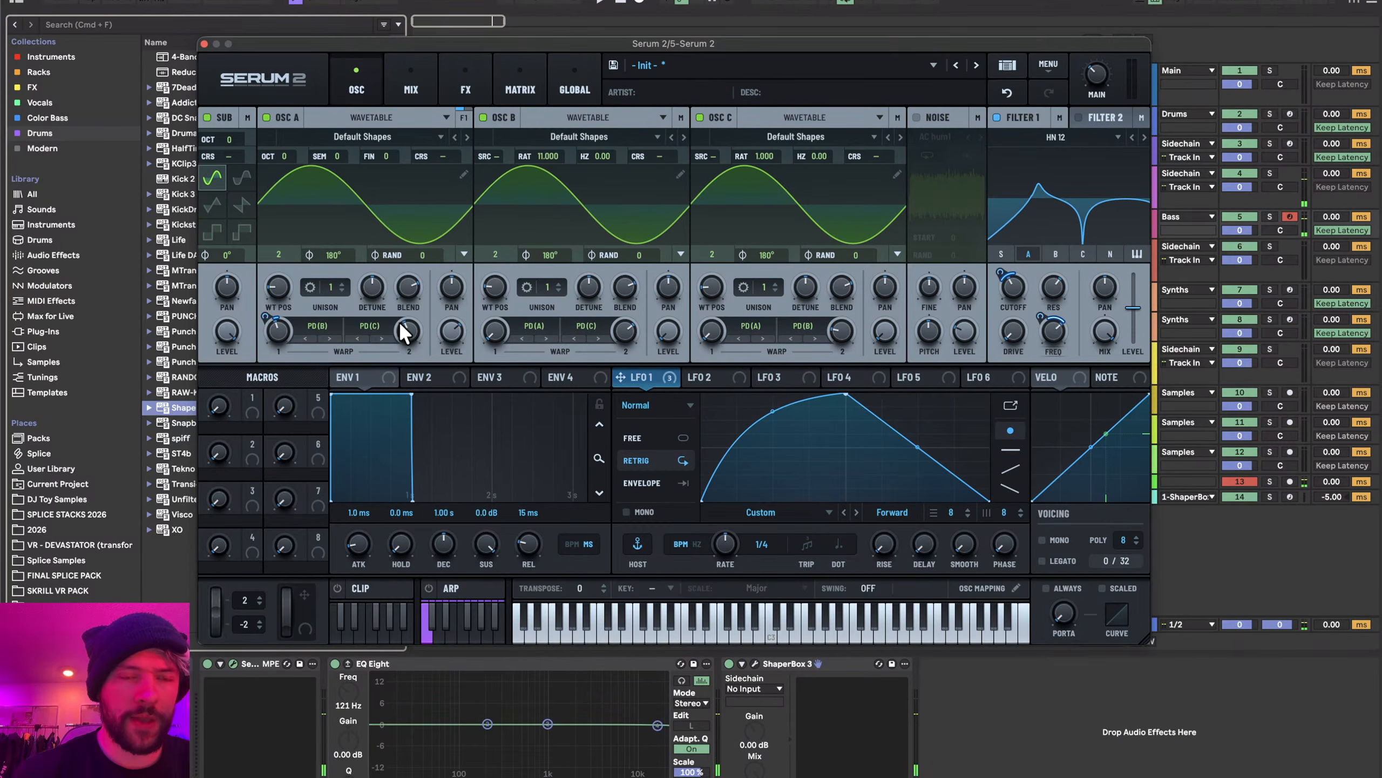
mouse_move(418, 322)
mouse_down()
mouse_move(439, 243)
mouse_move(408, 317)
mouse_up()
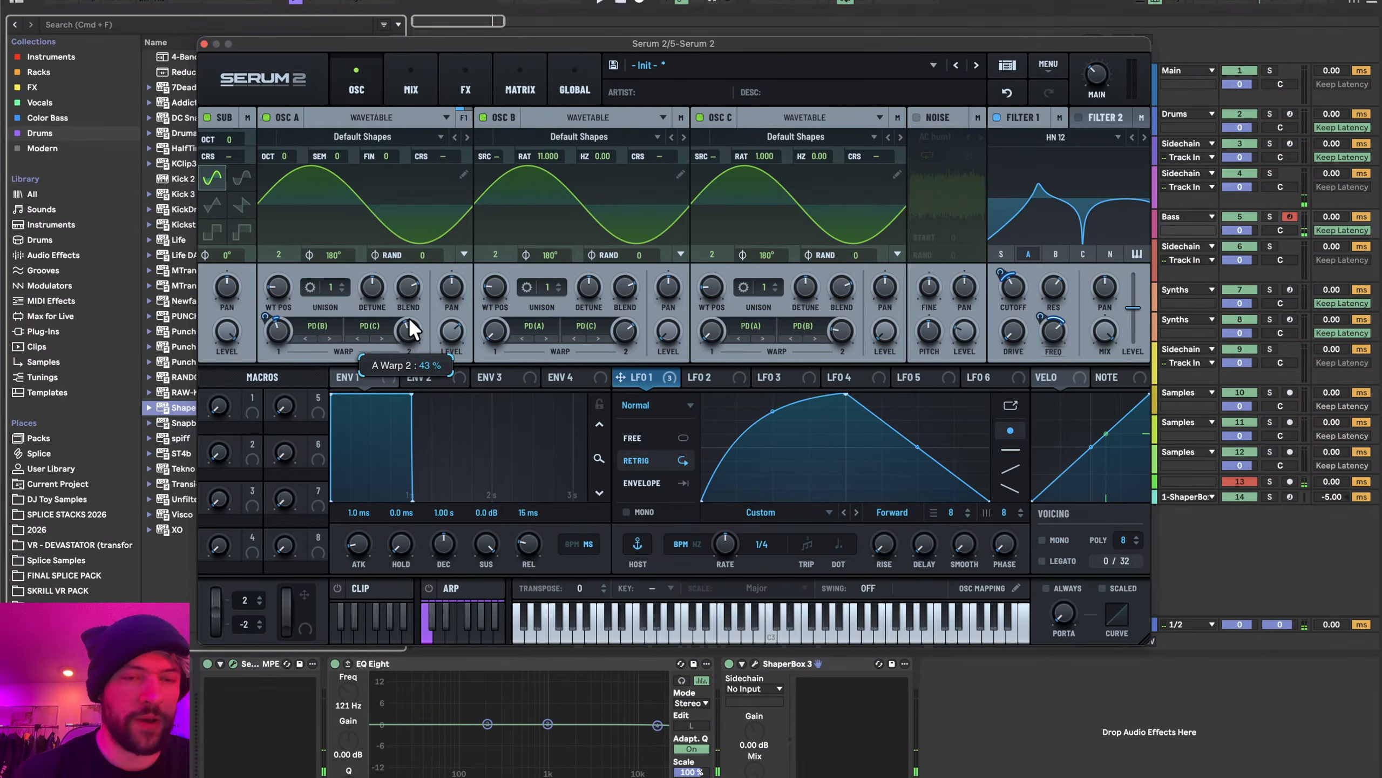
drag(646, 389, 415, 336)
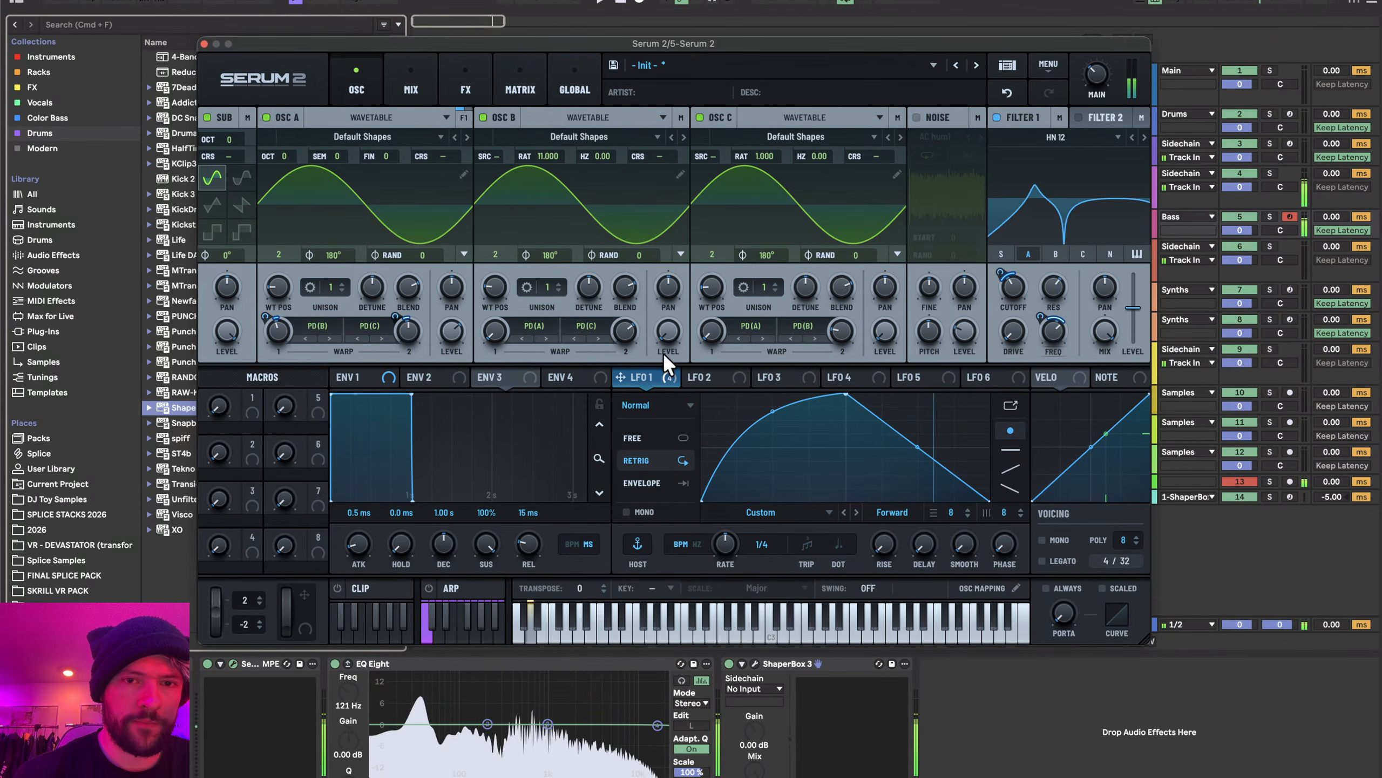
drag(652, 377, 627, 324)
mouse_move(617, 318)
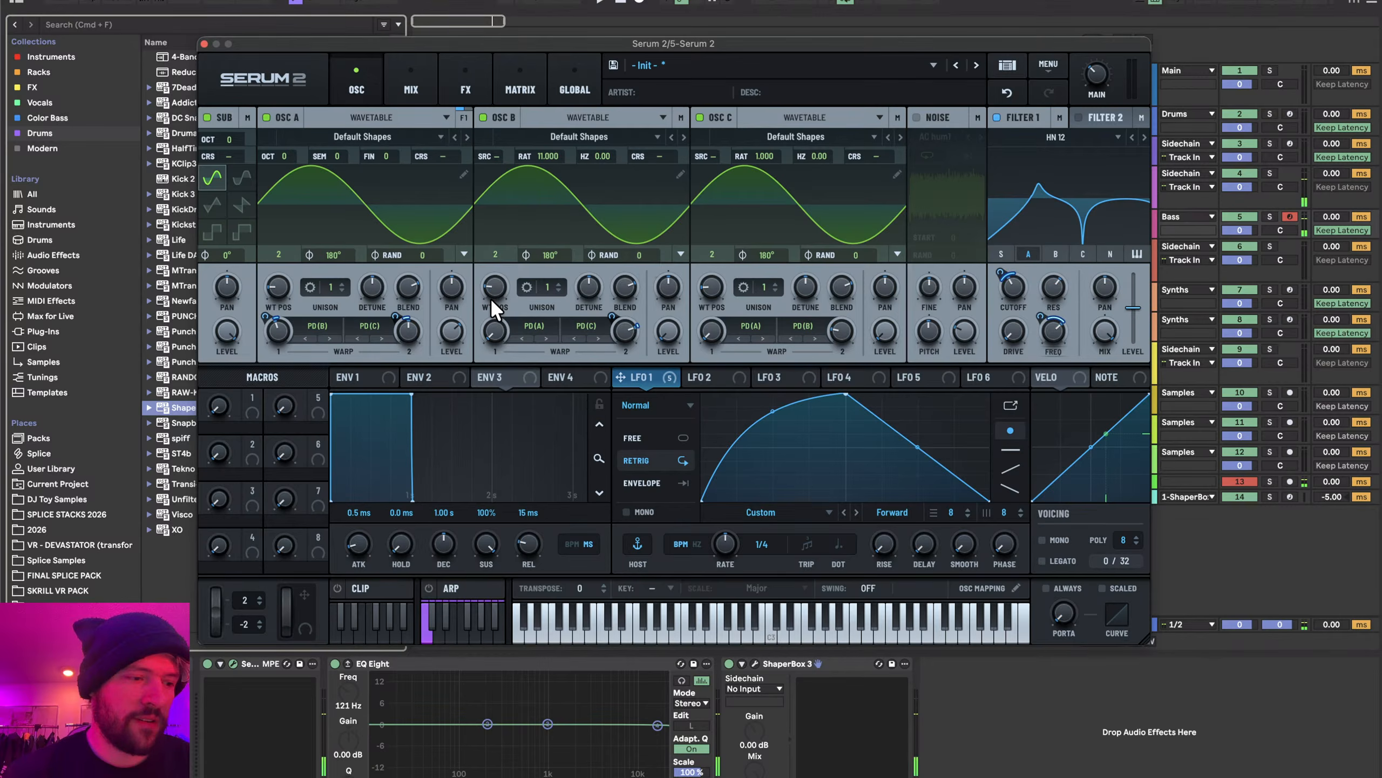
mouse_move(492, 300)
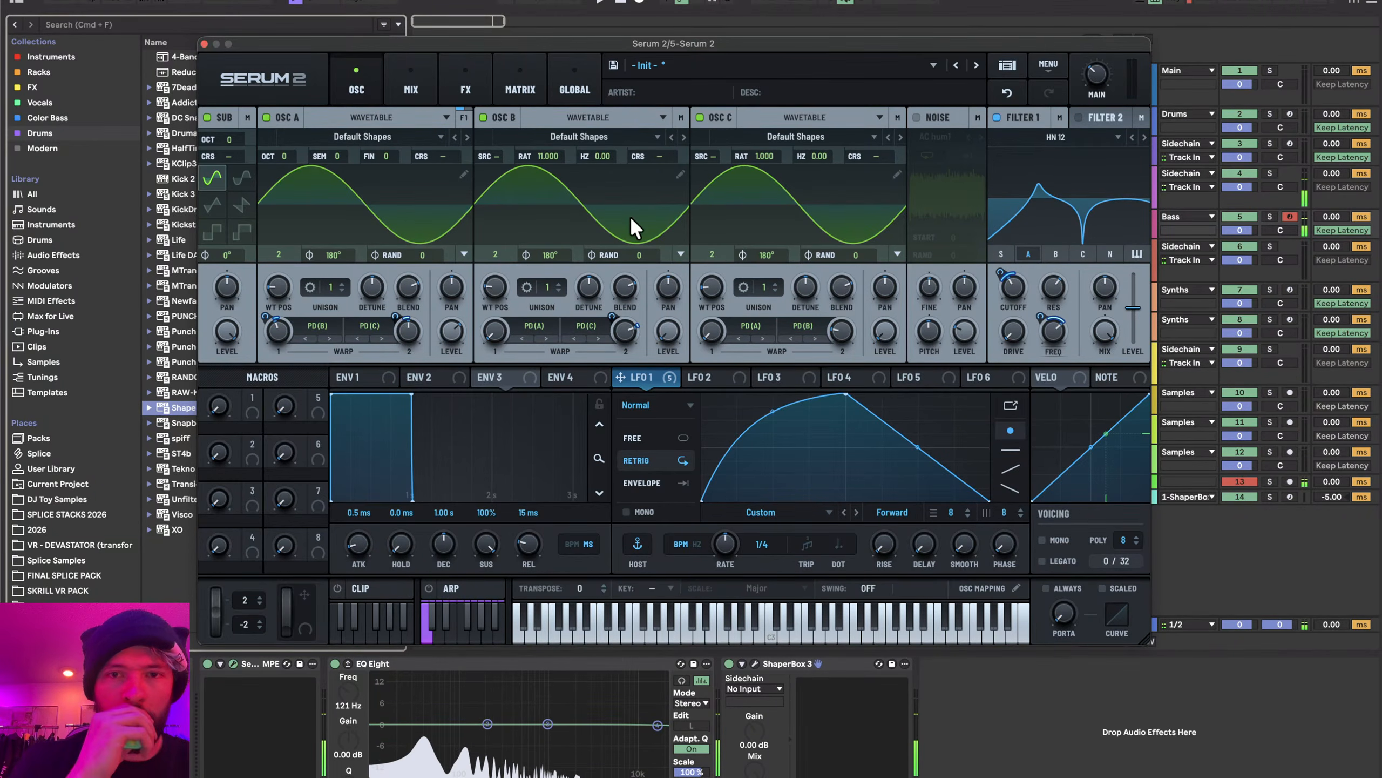
- Add a Distortion effect to the main chain, modulate its drive with LFO 1 and set its type to SoftClip
click(455, 61)
click(221, 146)
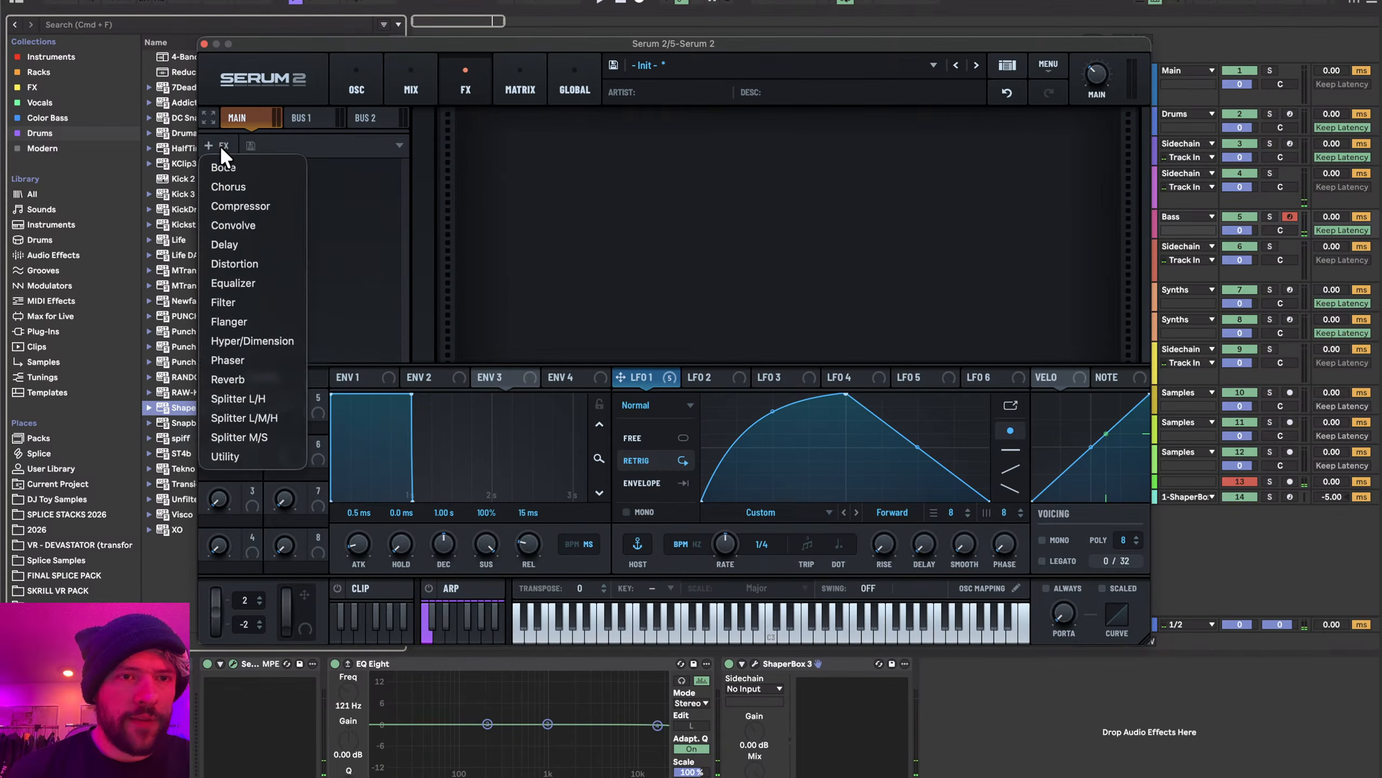
click(287, 262)
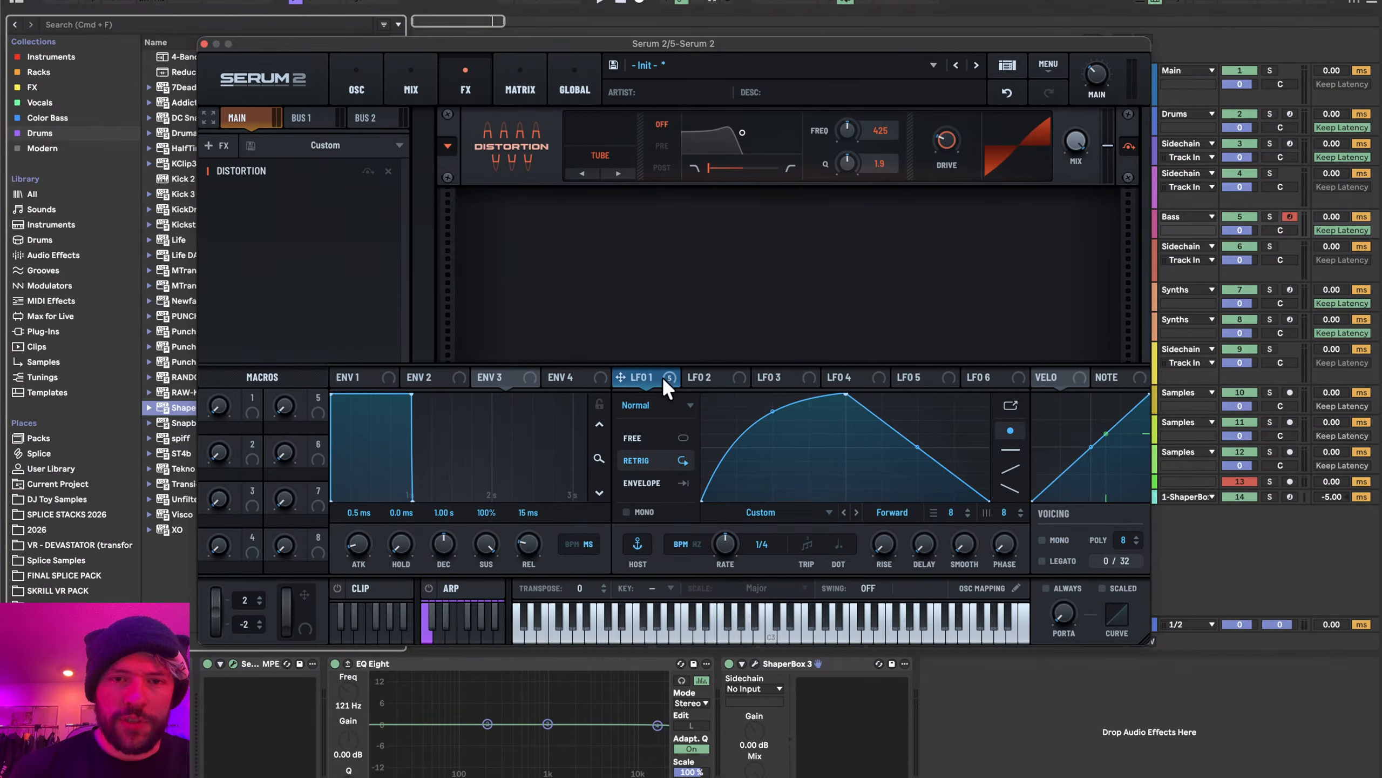
drag(663, 379, 939, 144)
click(616, 172)
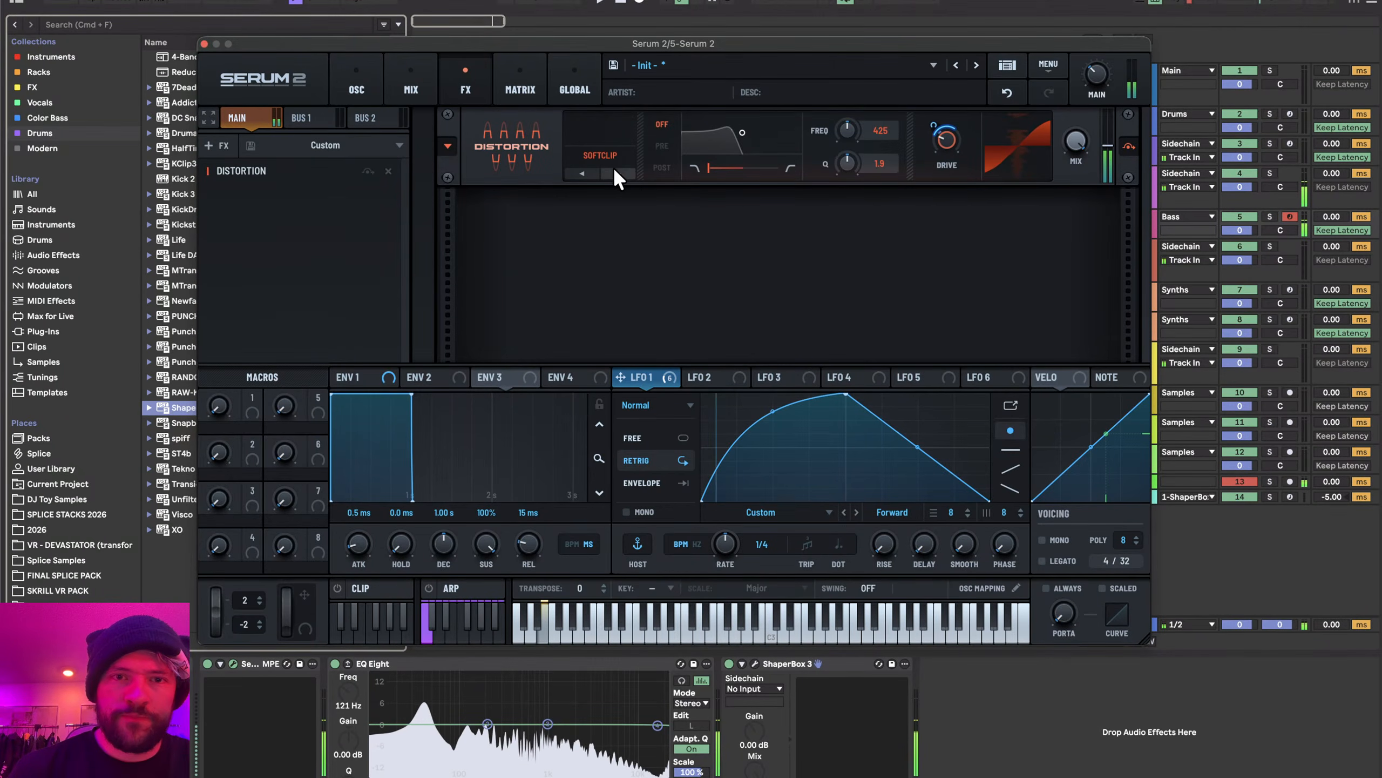
- Route the sub oscillator's output to Direct
click(348, 79)
click(246, 137)
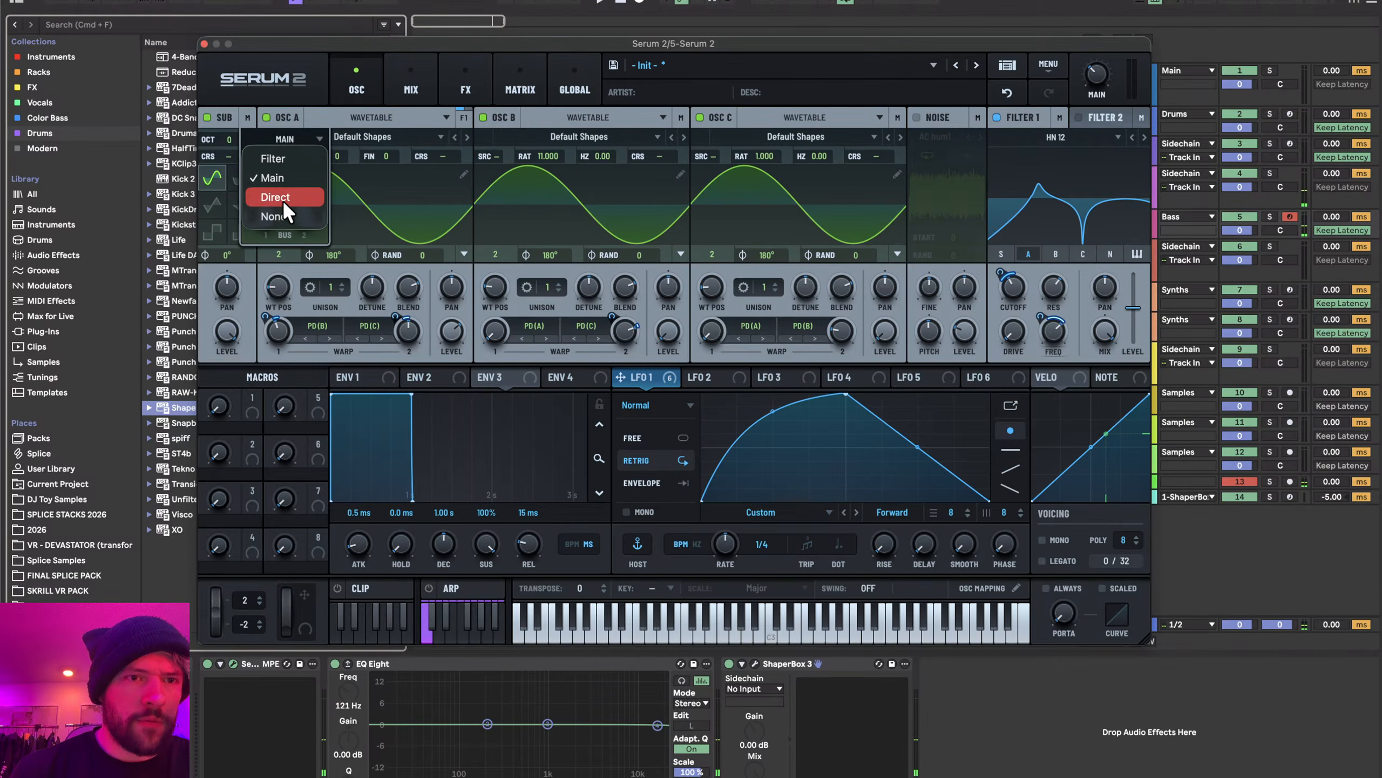
click(283, 200)
- Add a multiband Compressor with 5.9 gain and an Equalizer after the Distortion
click(467, 71)
click(222, 149)
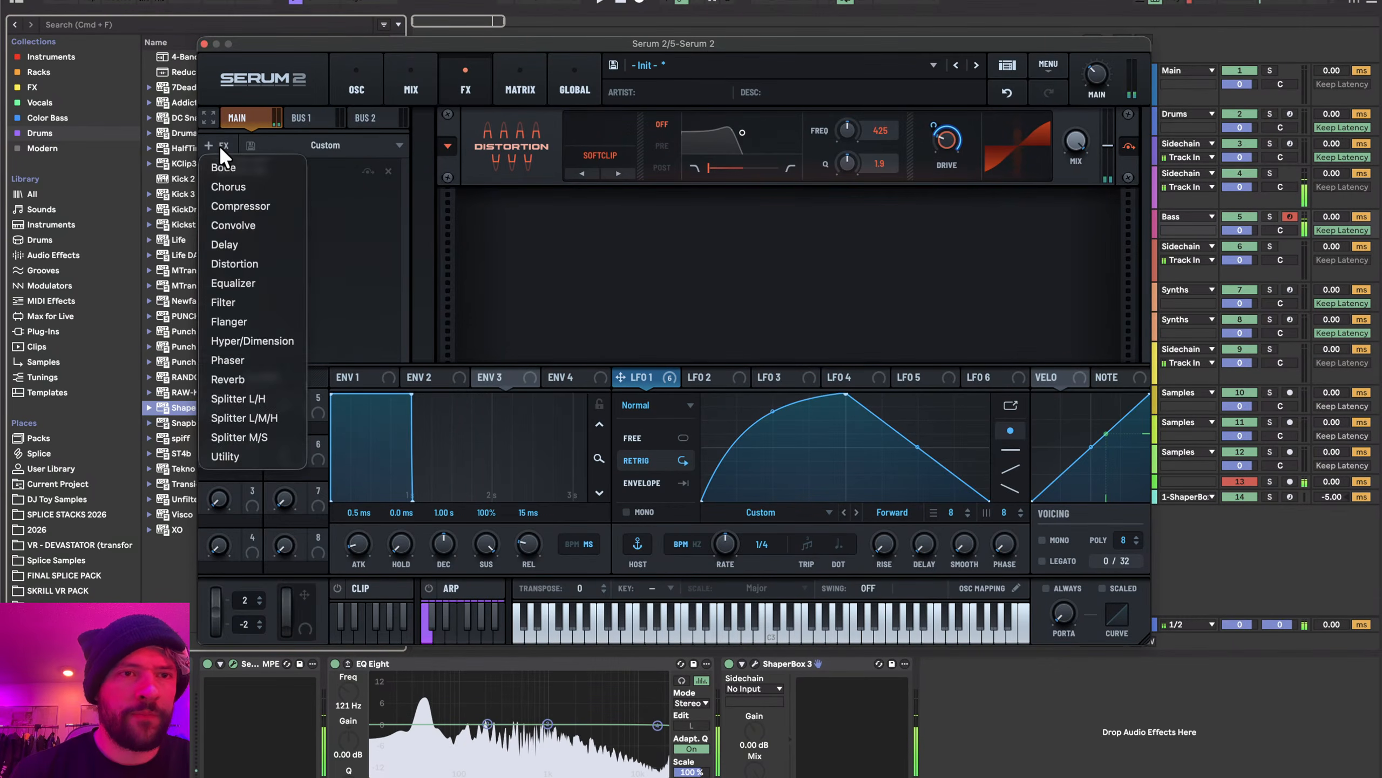
click(240, 206)
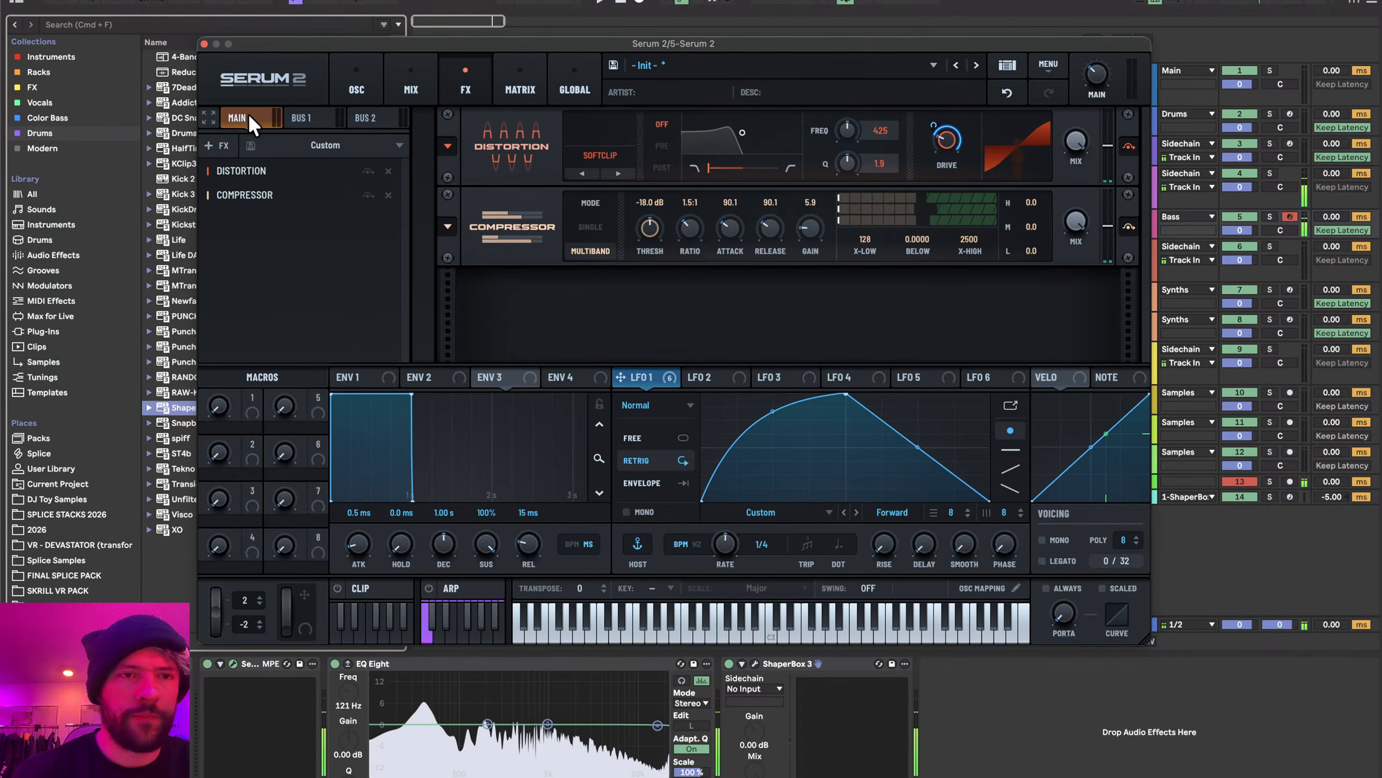
click(216, 144)
click(260, 283)
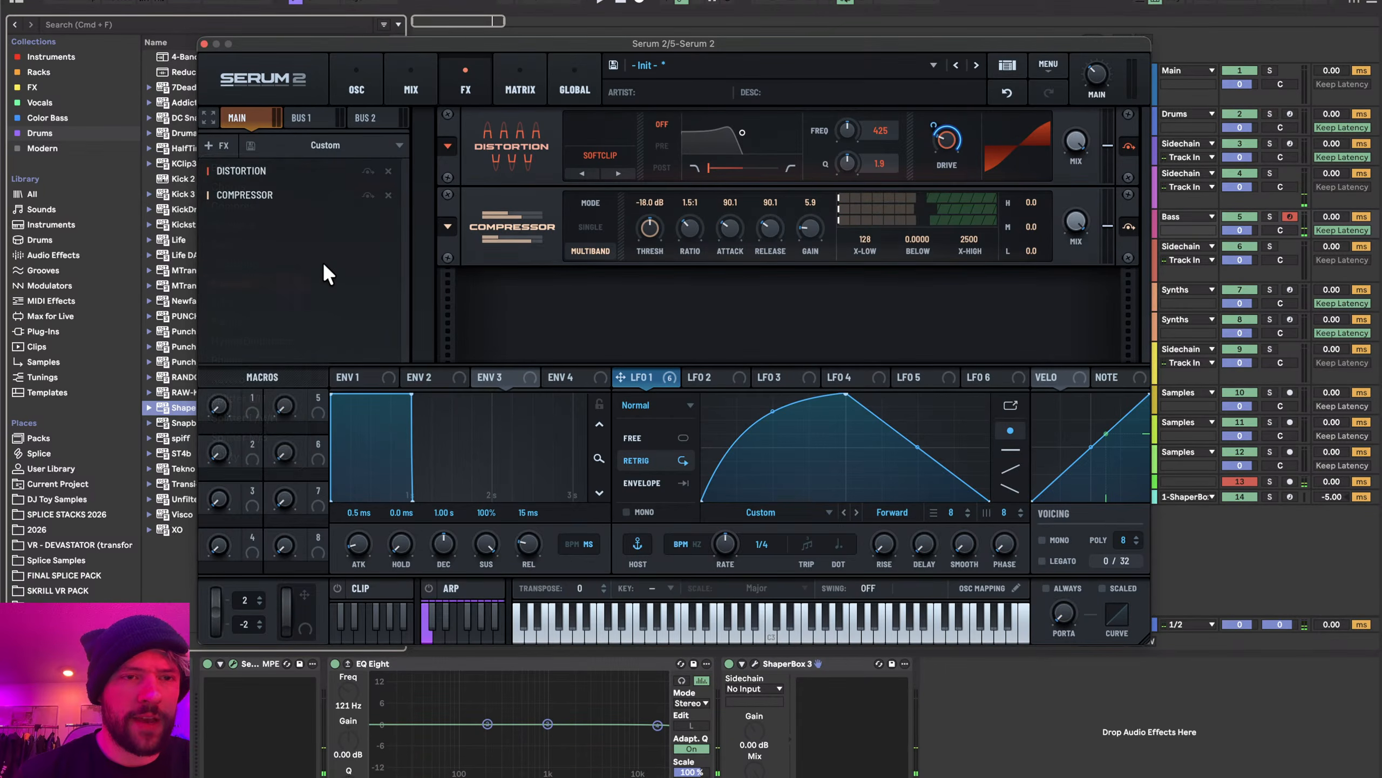
- Reshape LFO 2 into a rising ramp and apply it at -31% to the equalizer's high-band frequency, set to 10471 with -16.6 gain
click(713, 377)
drag(720, 376, 942, 316)
drag(846, 394, 989, 393)
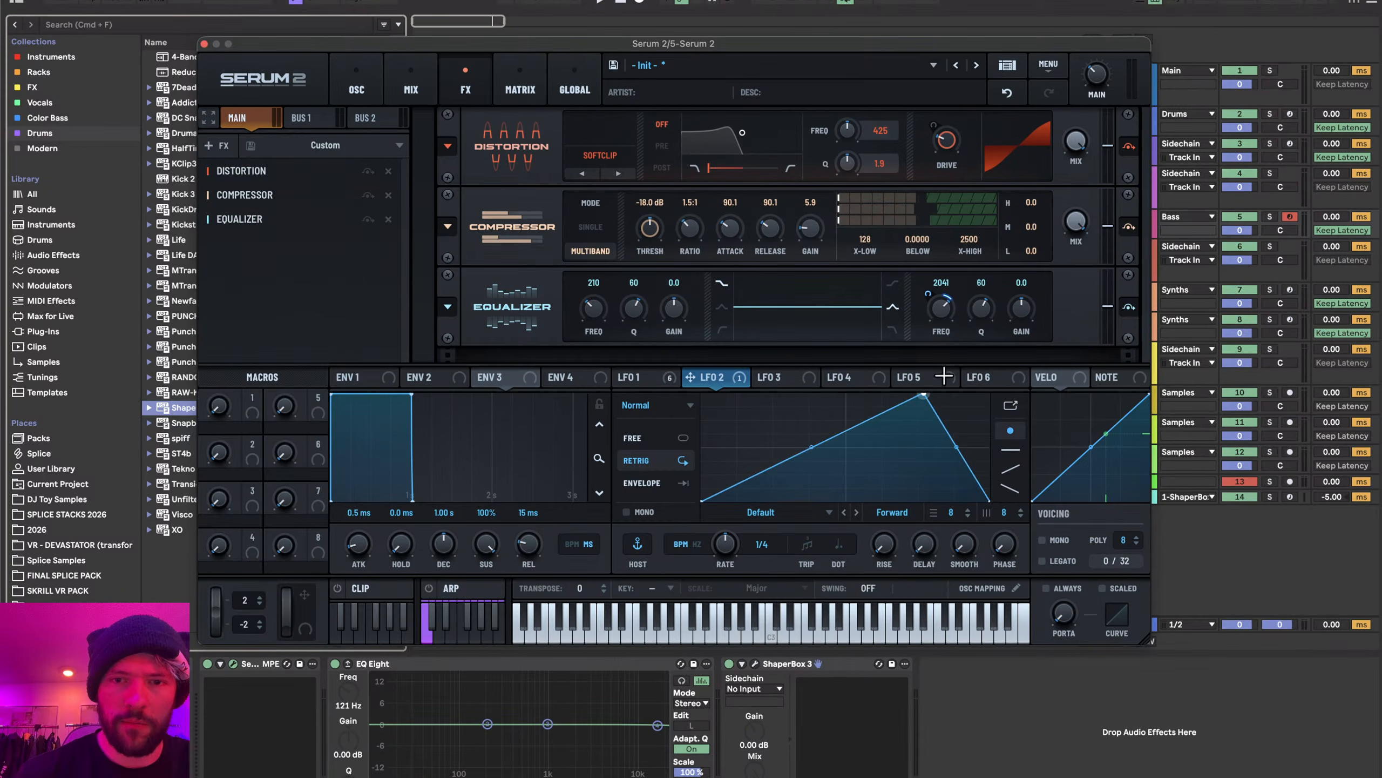
drag(1021, 308, 936, 306)
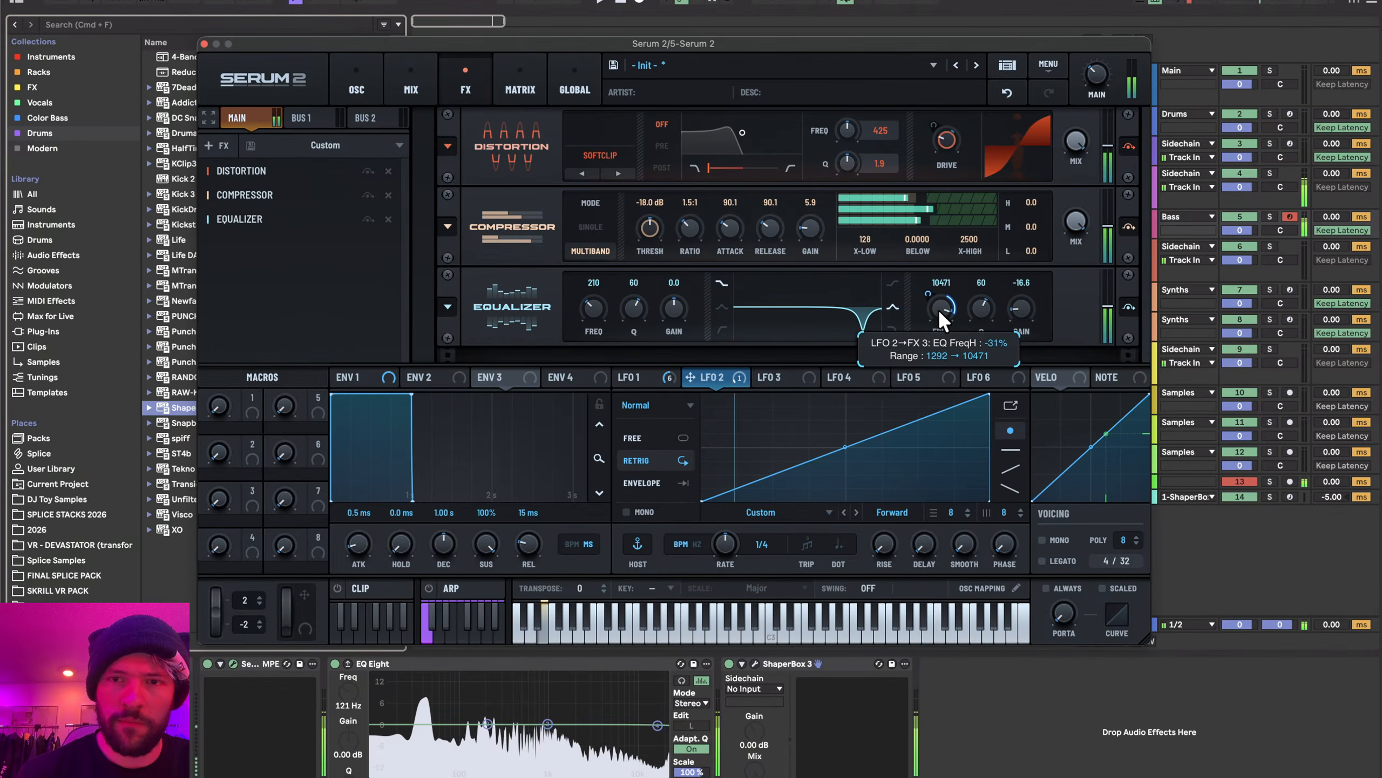
- Assign LFO 1 to the equalizer's low-band frequency and set that band to 121 Hz, Q 52 and 6.2 gain
drag(656, 377, 593, 315)
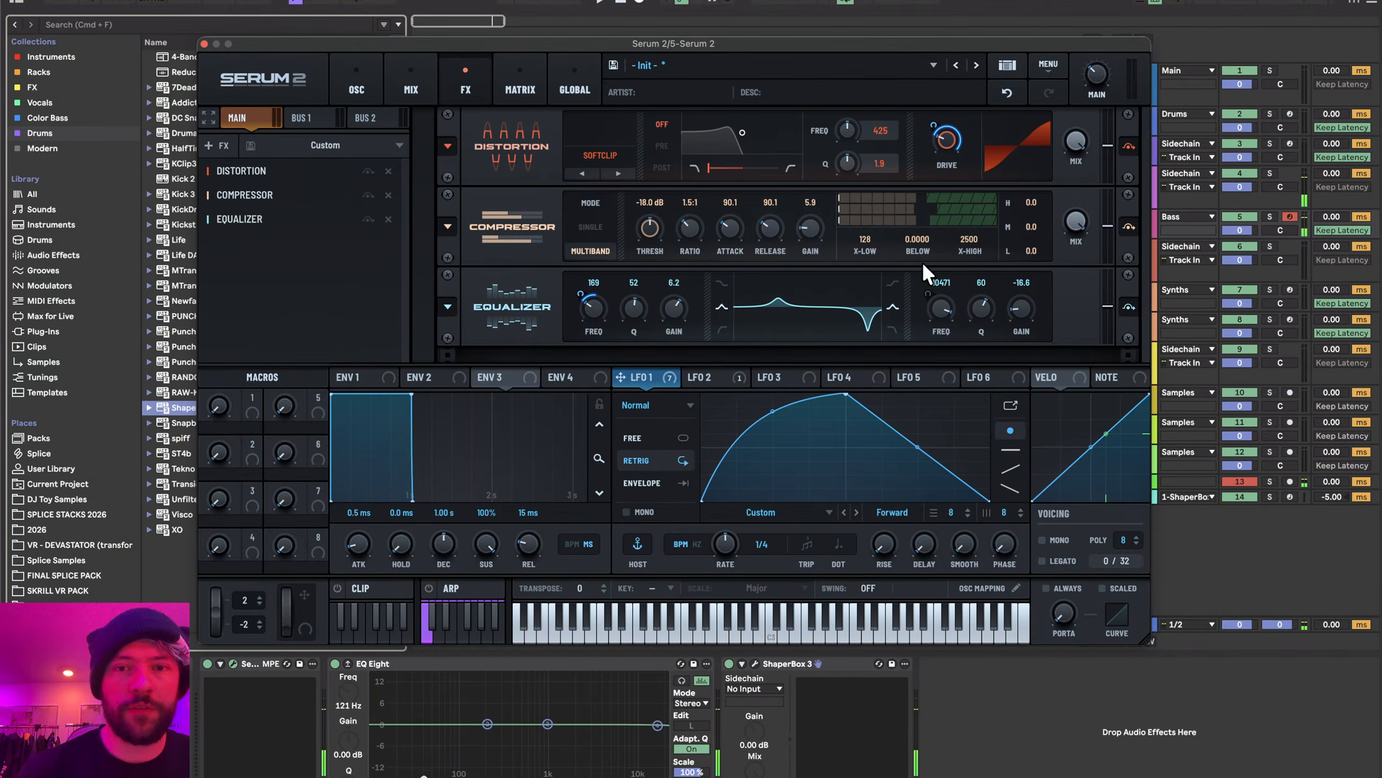
drag(594, 308, 597, 334)
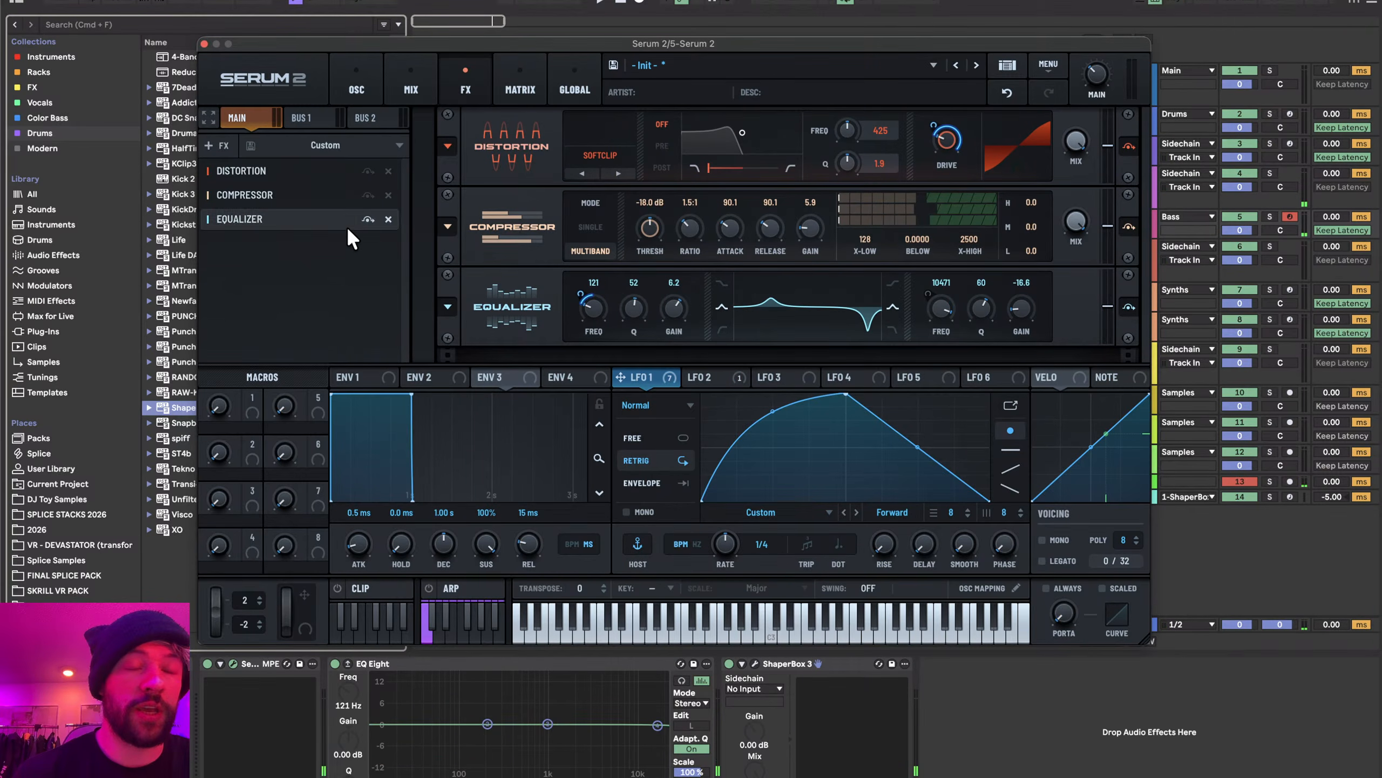
- Remove the EQ Eight device from the Serum 2 bass track's device chain
click(204, 44)
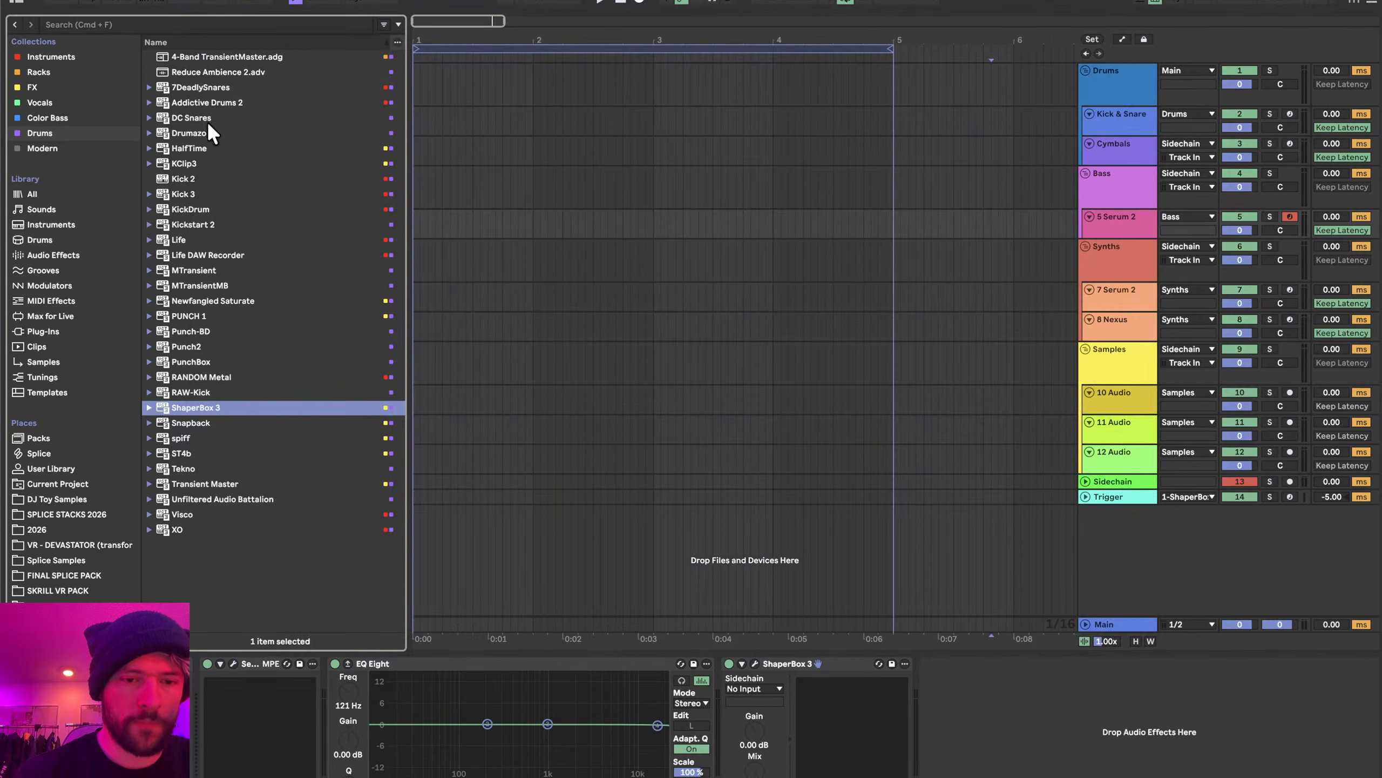
click(391, 661)
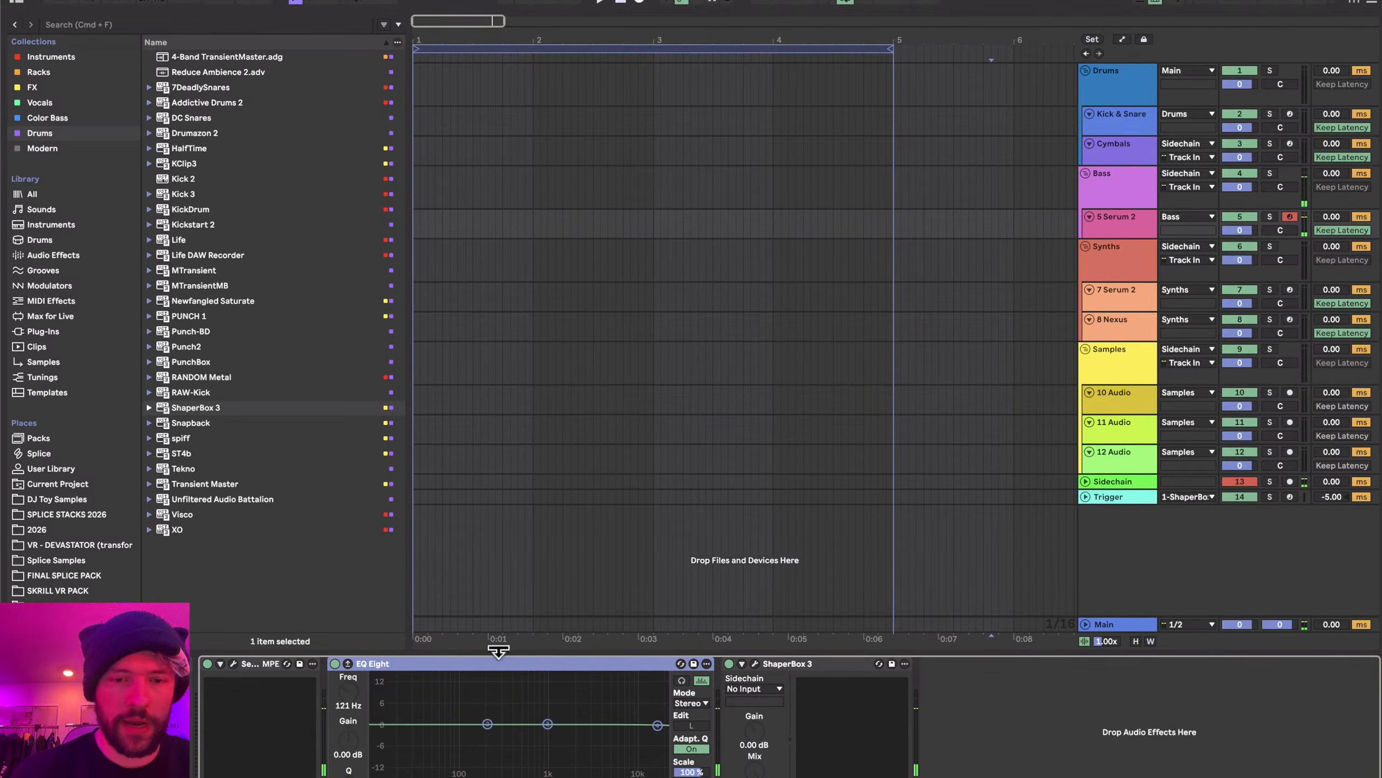
click(234, 662)
click(357, 88)
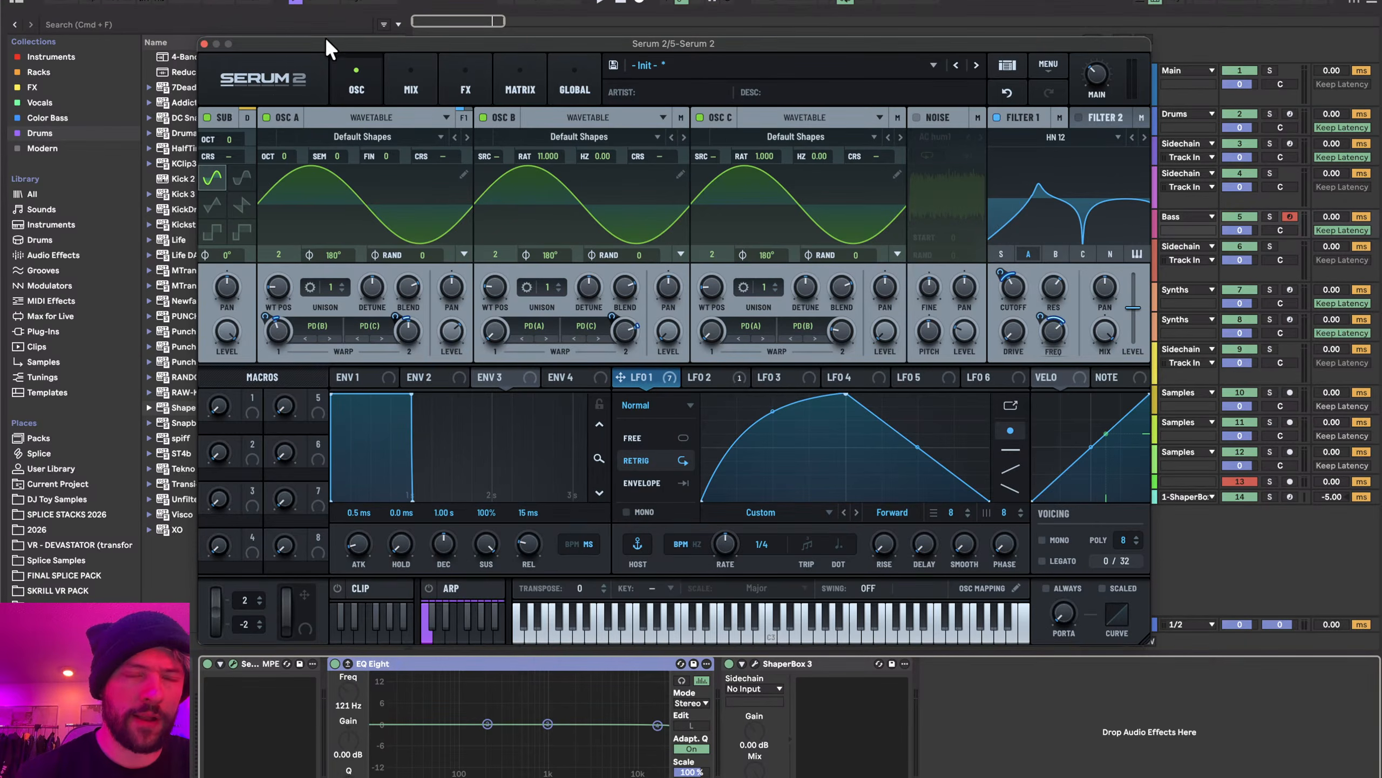
click(204, 44)
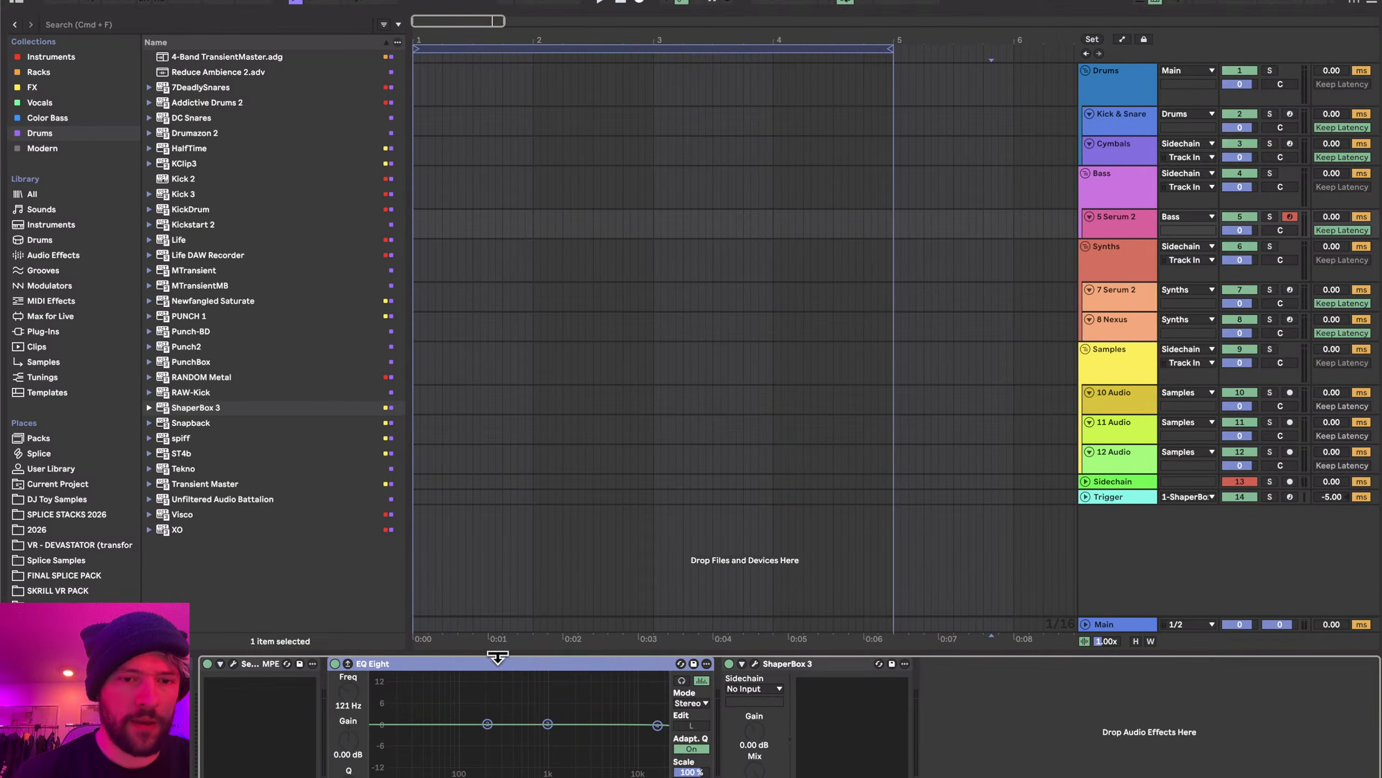
key(Delete)
- Insert an Auto Filter between Serum 2 and ShaperBox 3 and switch it to a band-pass filter
click(54, 256)
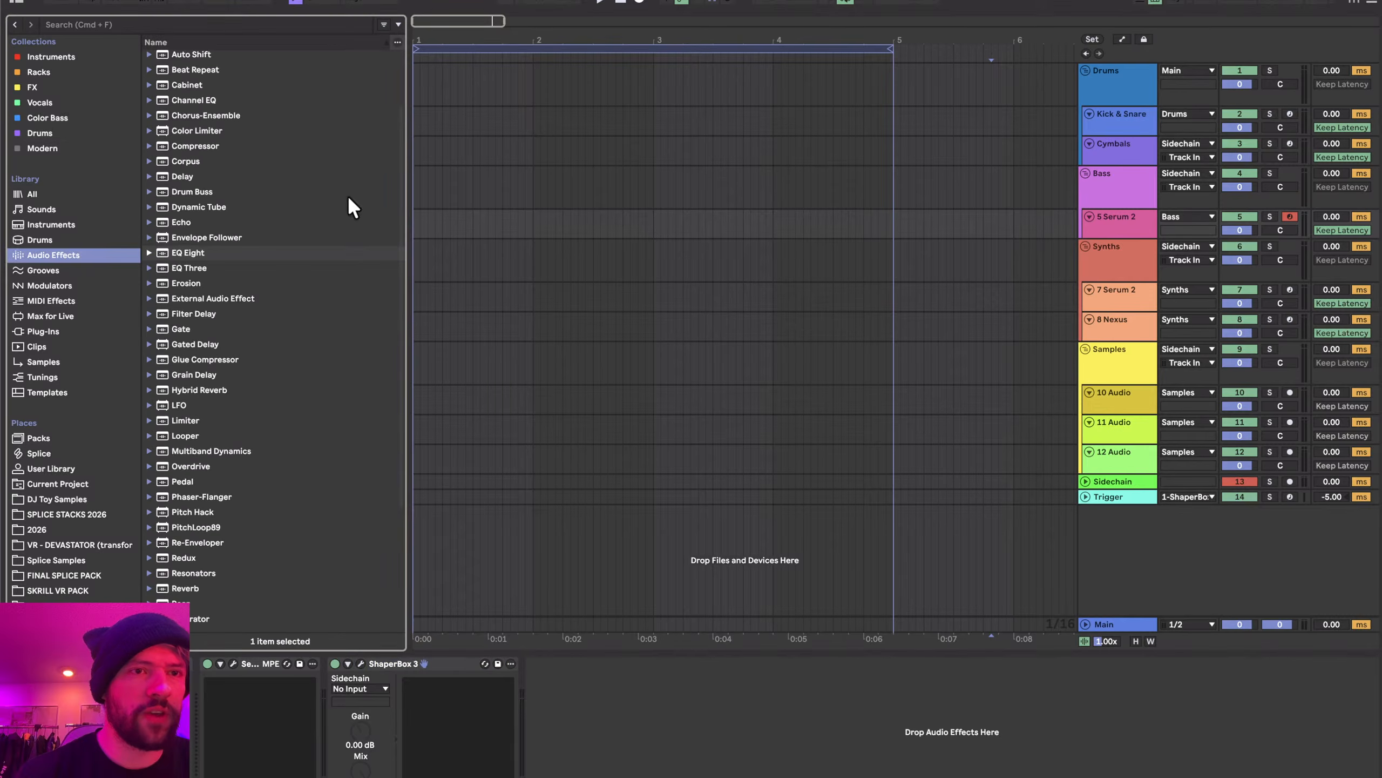
drag(180, 102, 425, 705)
click(385, 733)
click(387, 642)
- Create a one-bar MIDI clip on the Serum 2 bass track and add a one-beat E0 note at its start
drag(531, 225, 361, 222)
key(super+shift+m)
scroll(676, 661, down, 10)
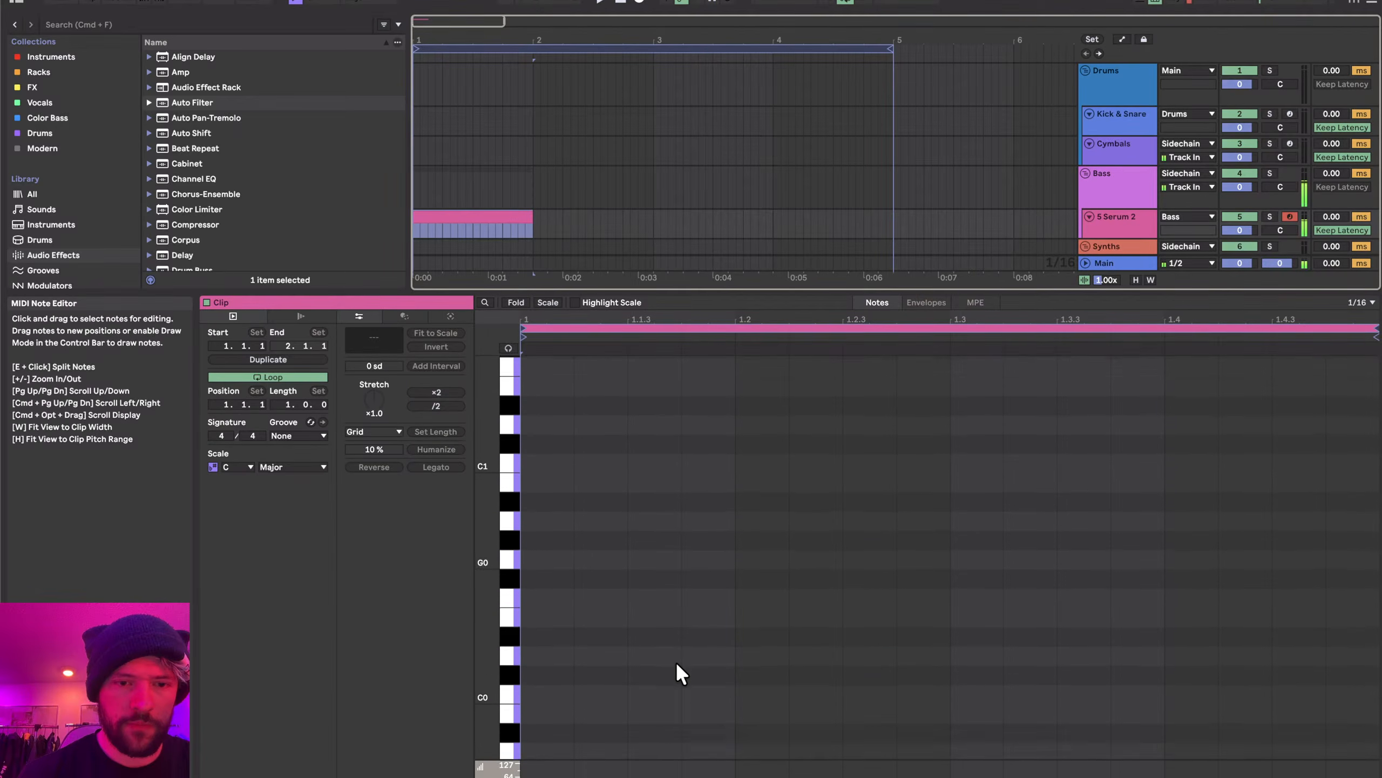
double_click(563, 541)
drag(569, 541, 735, 541)
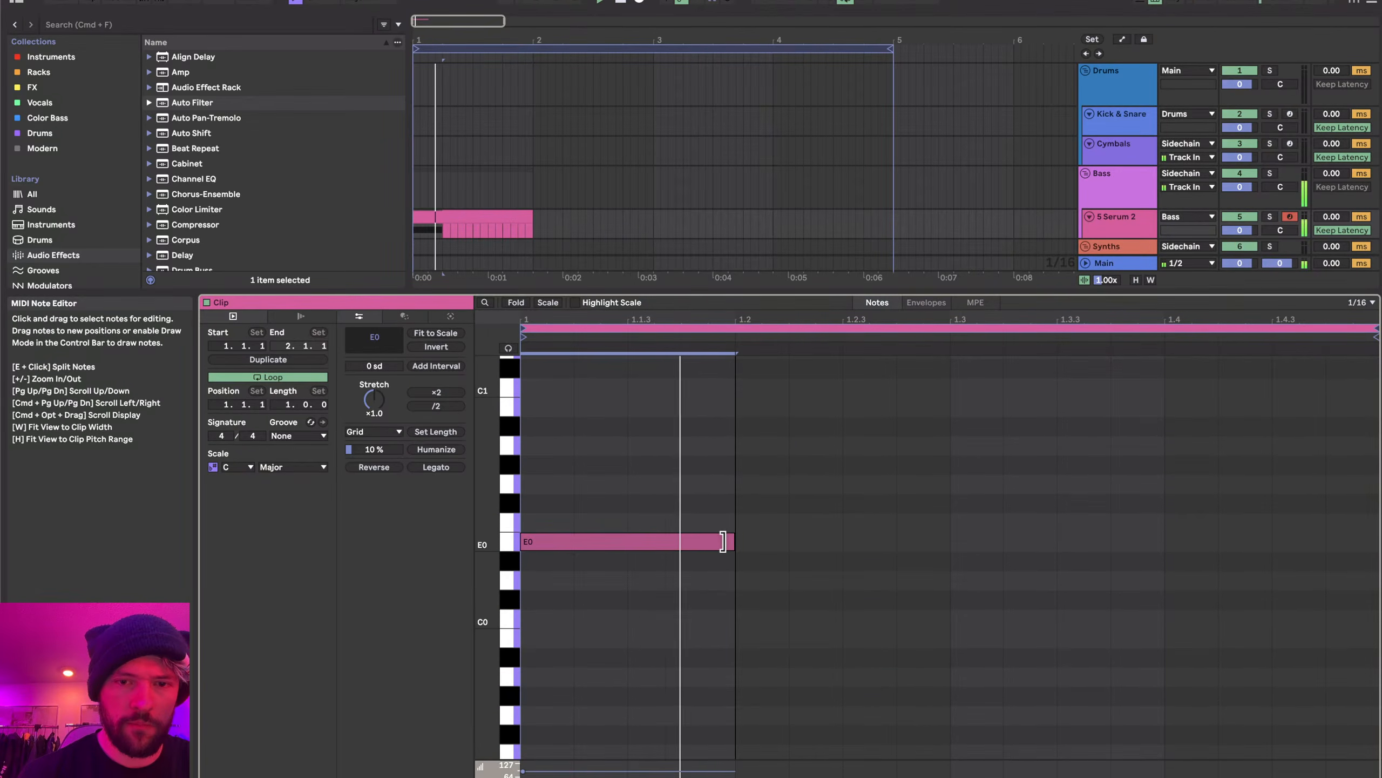
key(shift+Tab)
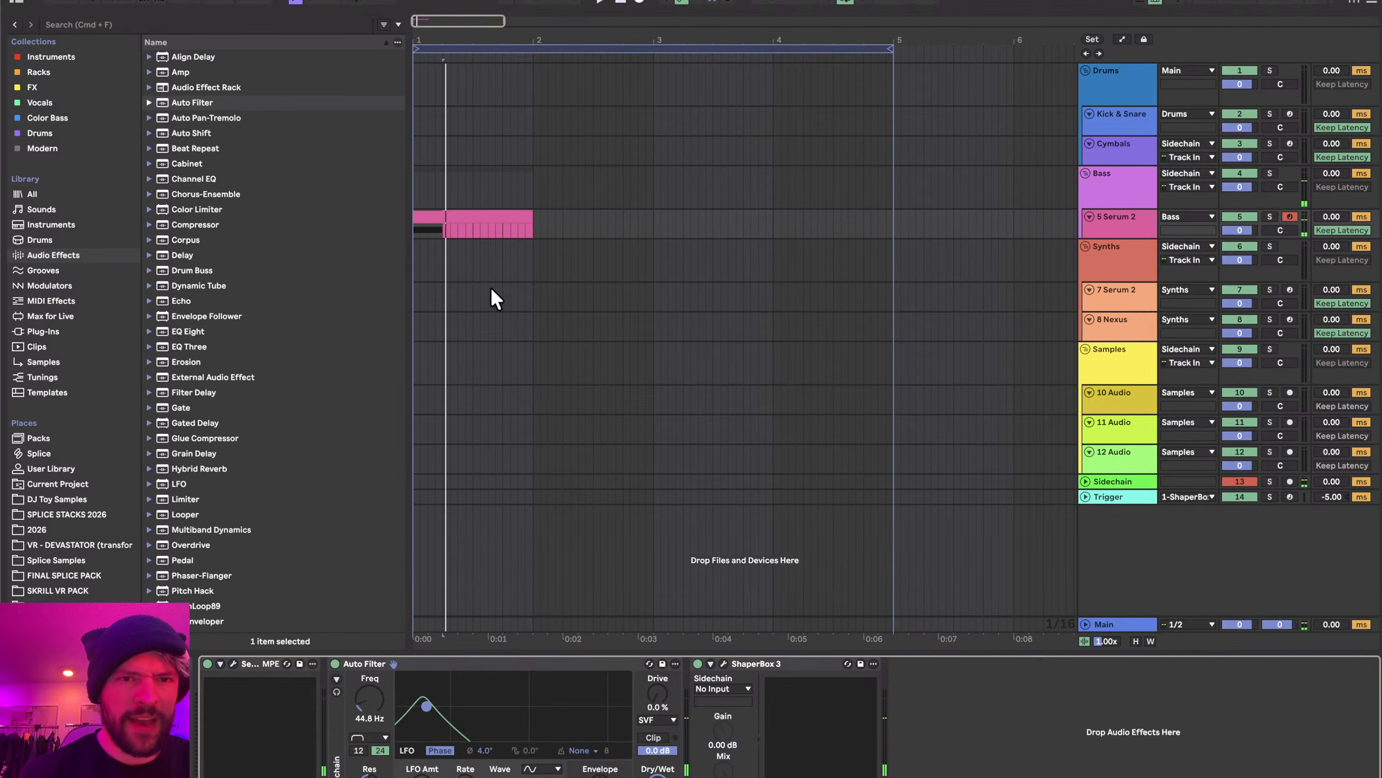
- Lengthen the E0 note in the bass clip to two beats
double_click(479, 216)
drag(733, 541, 1001, 541)
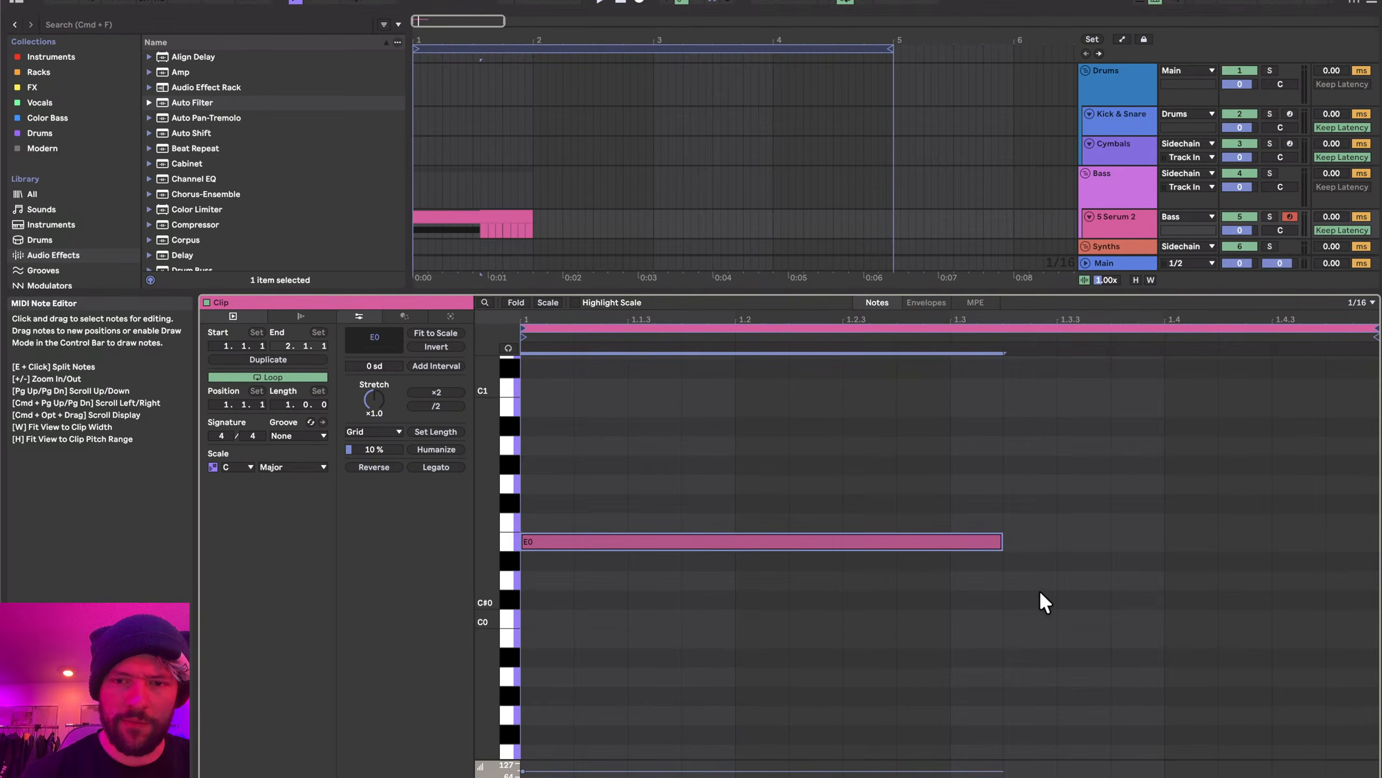
key(shift+Tab)
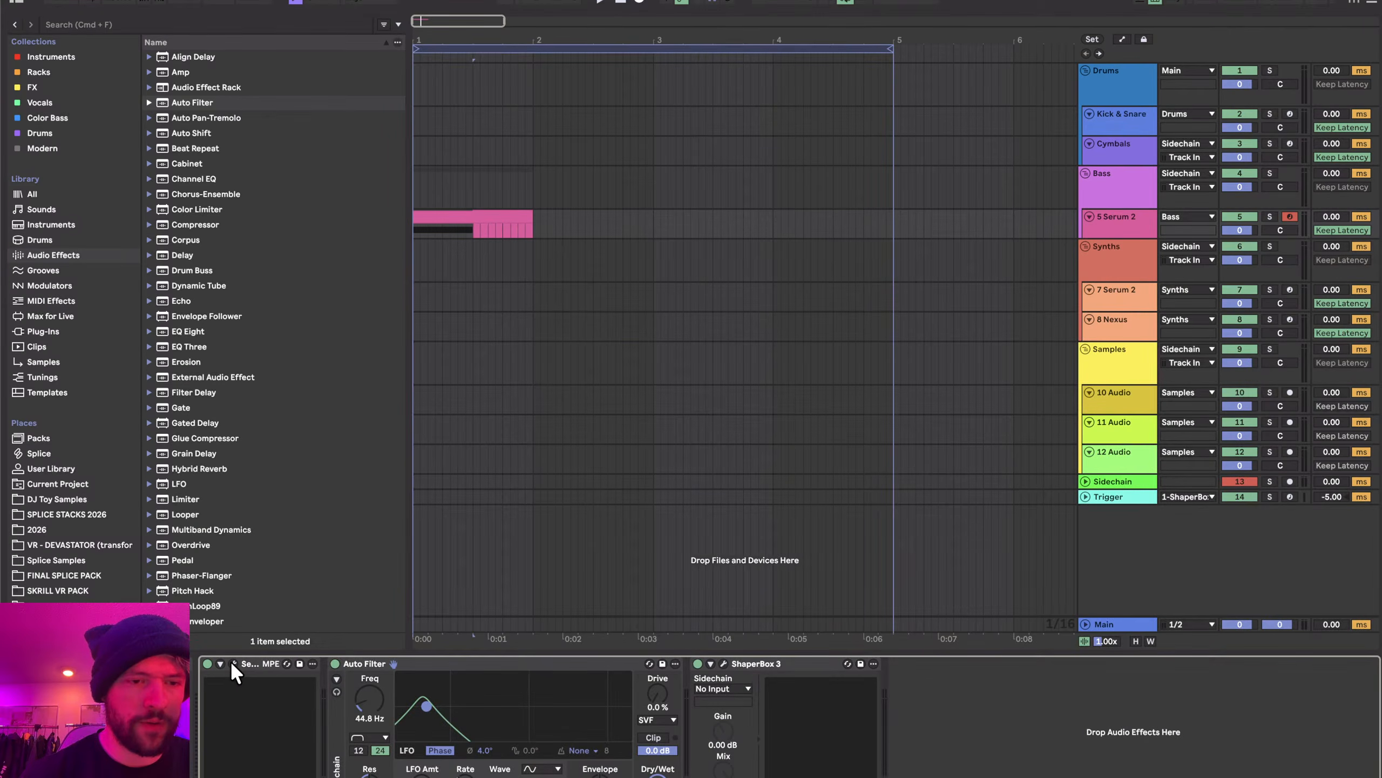
click(233, 663)
click(719, 376)
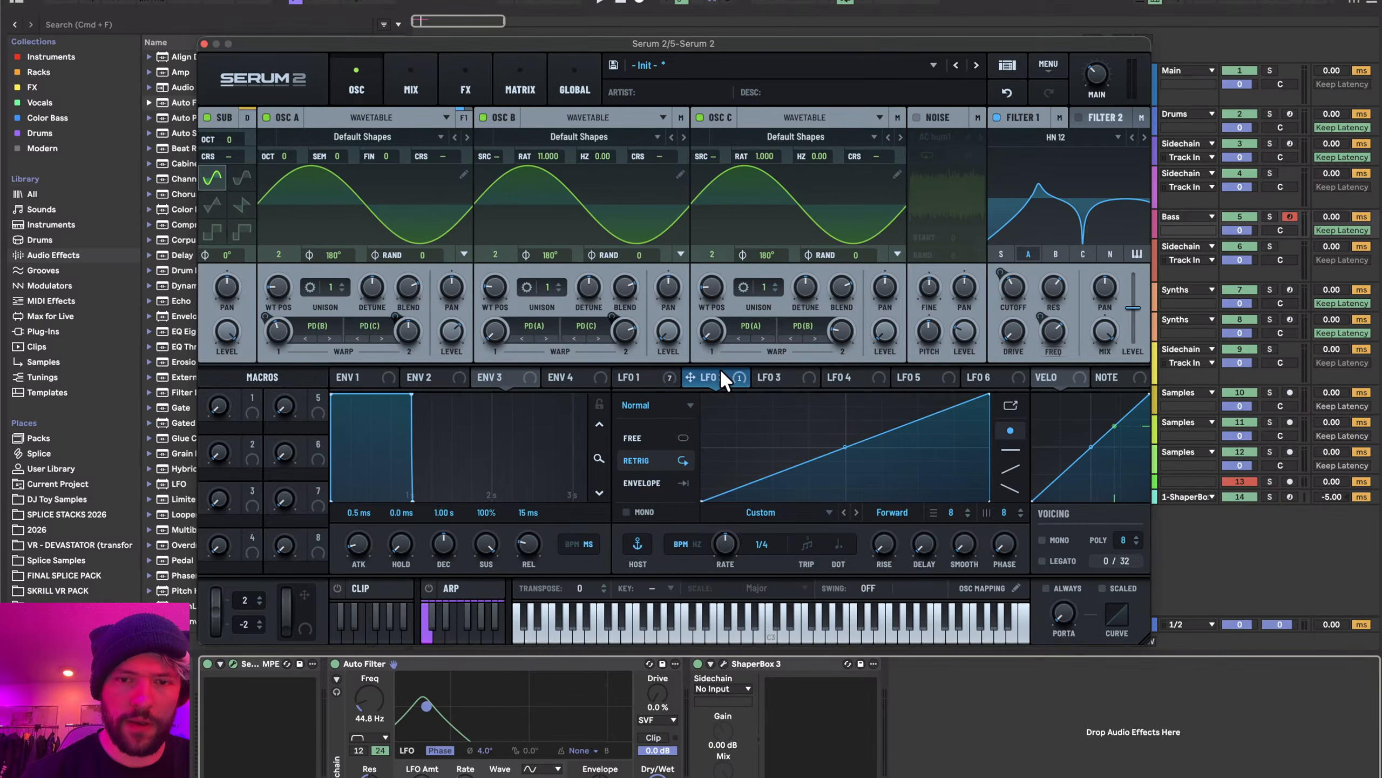
click(204, 44)
- Show the Auto Filter frequency automation on the Serum 2 bass track and enlarge the track's lane
key(a)
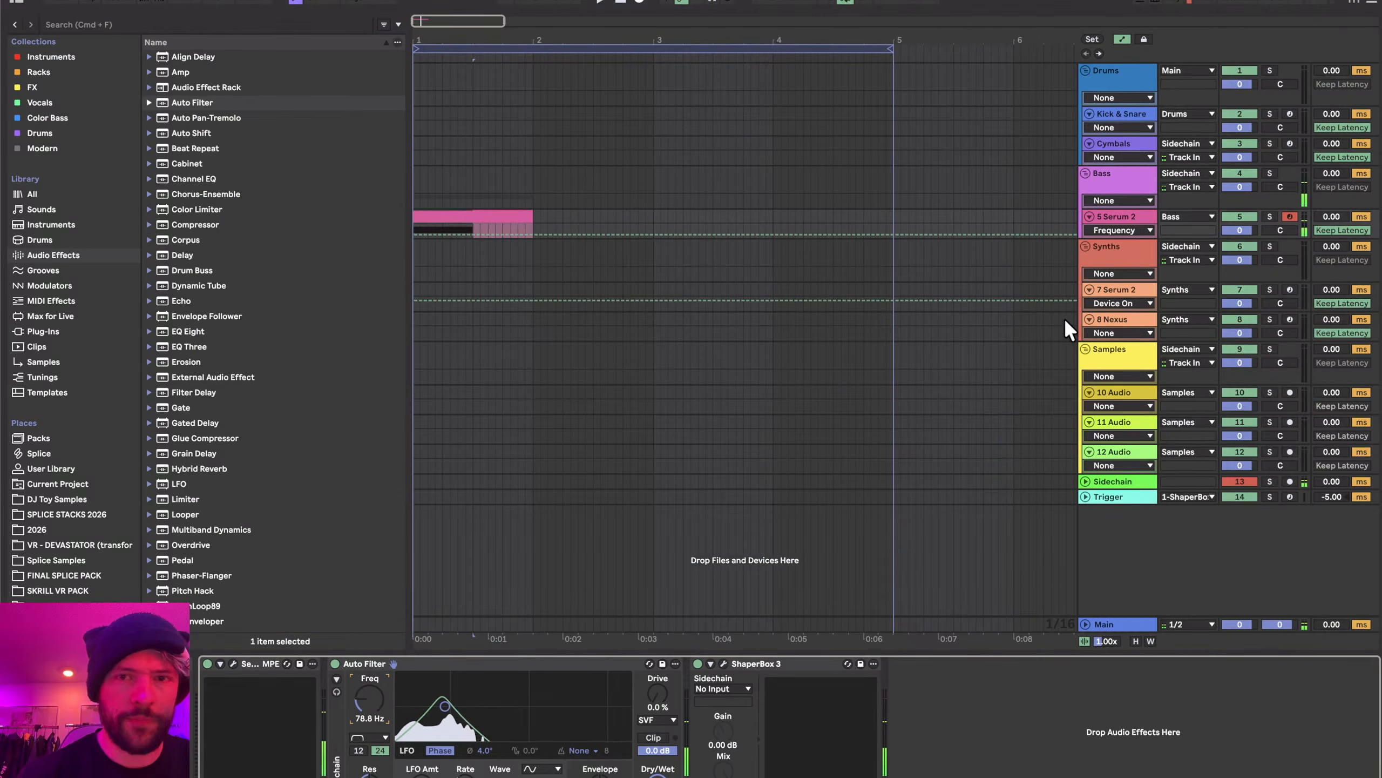
click(1120, 230)
click(1115, 225)
drag(1113, 238, 1098, 390)
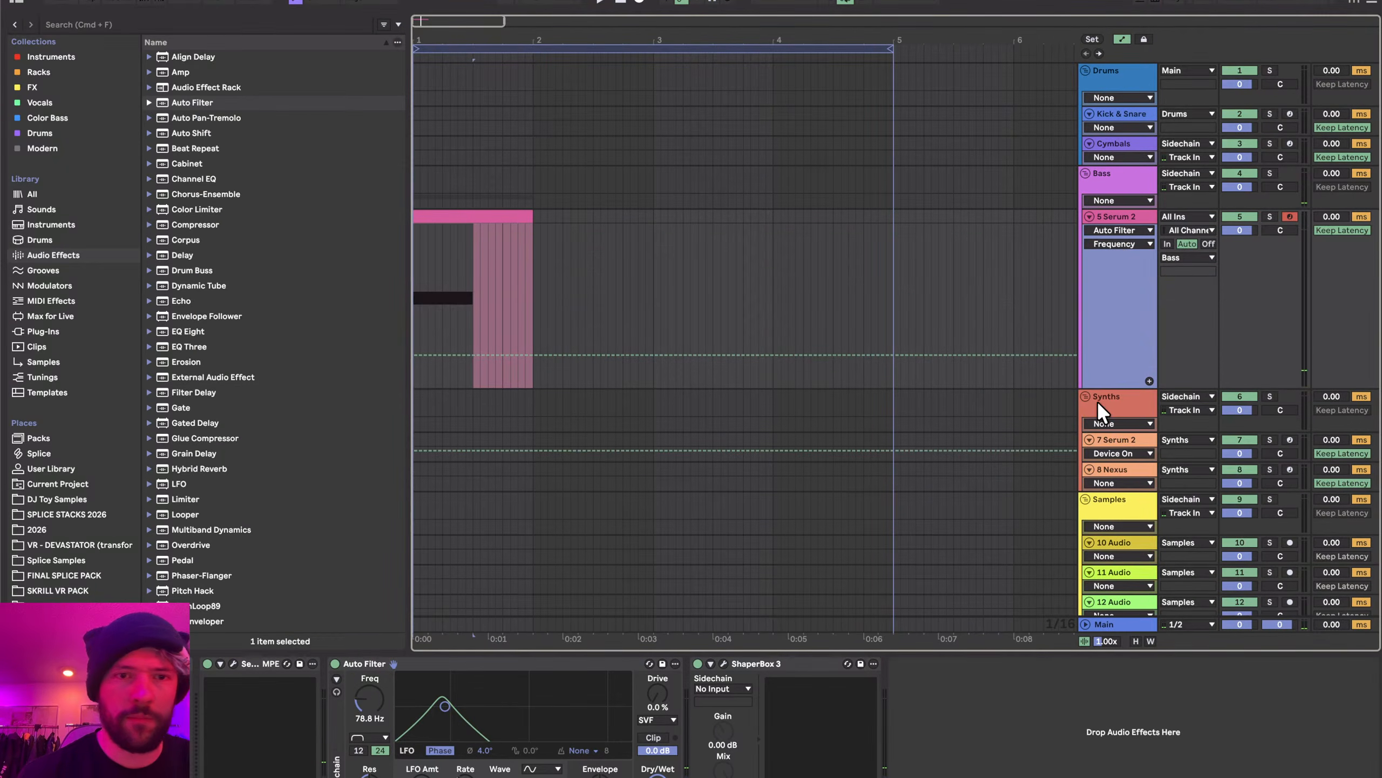
- Automate the Auto Filter frequency with a curved rise to about 548 Hz, falling to 41.3 Hz at the note's end
click(413, 354)
click(473, 355)
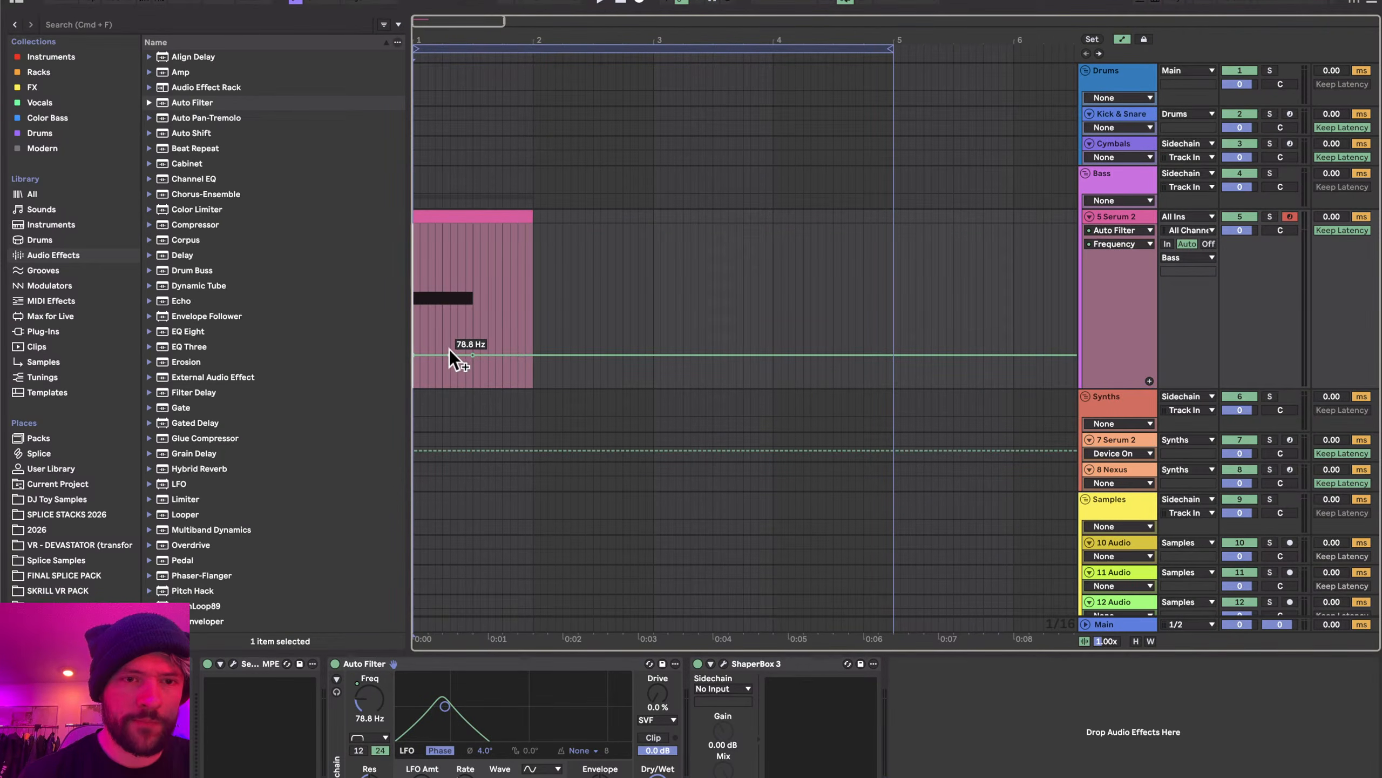
key(space)
drag(442, 354, 427, 322)
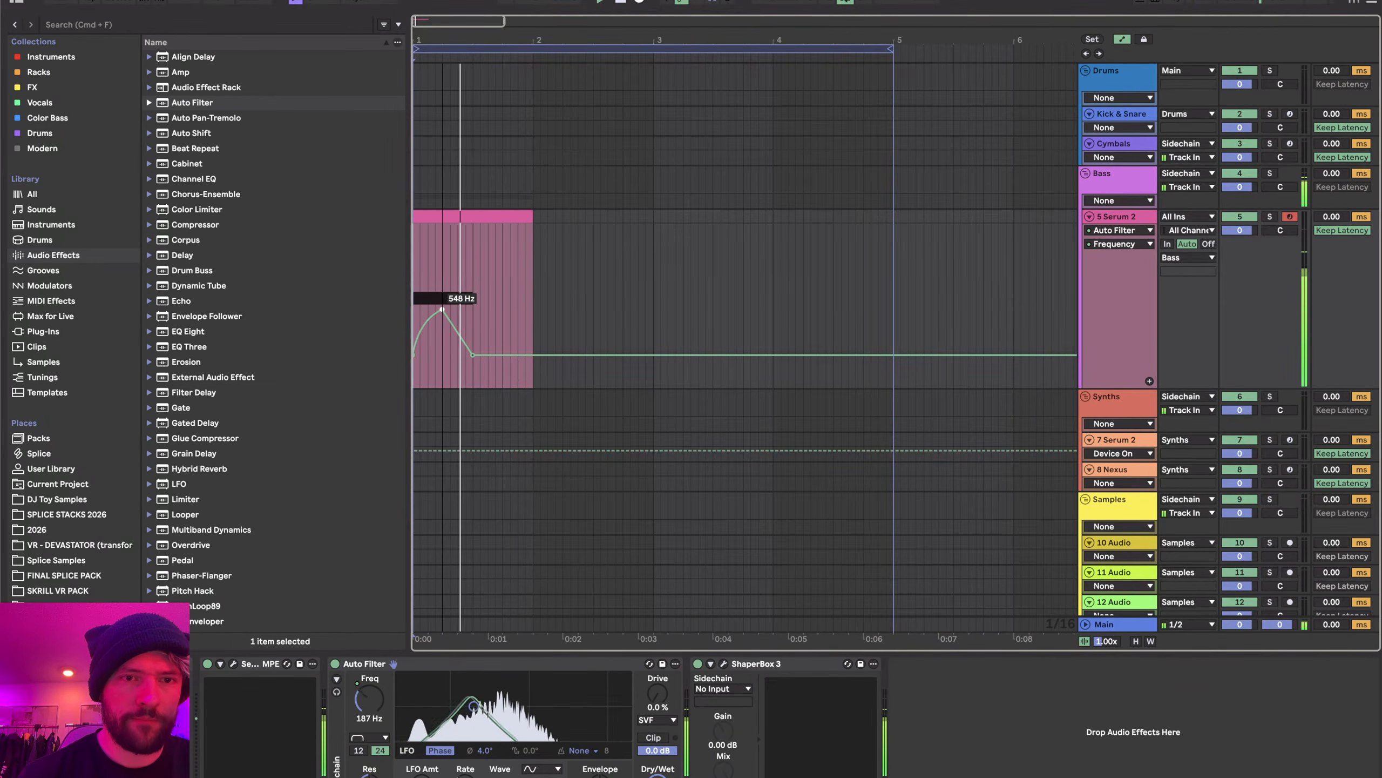
drag(472, 354, 472, 370)
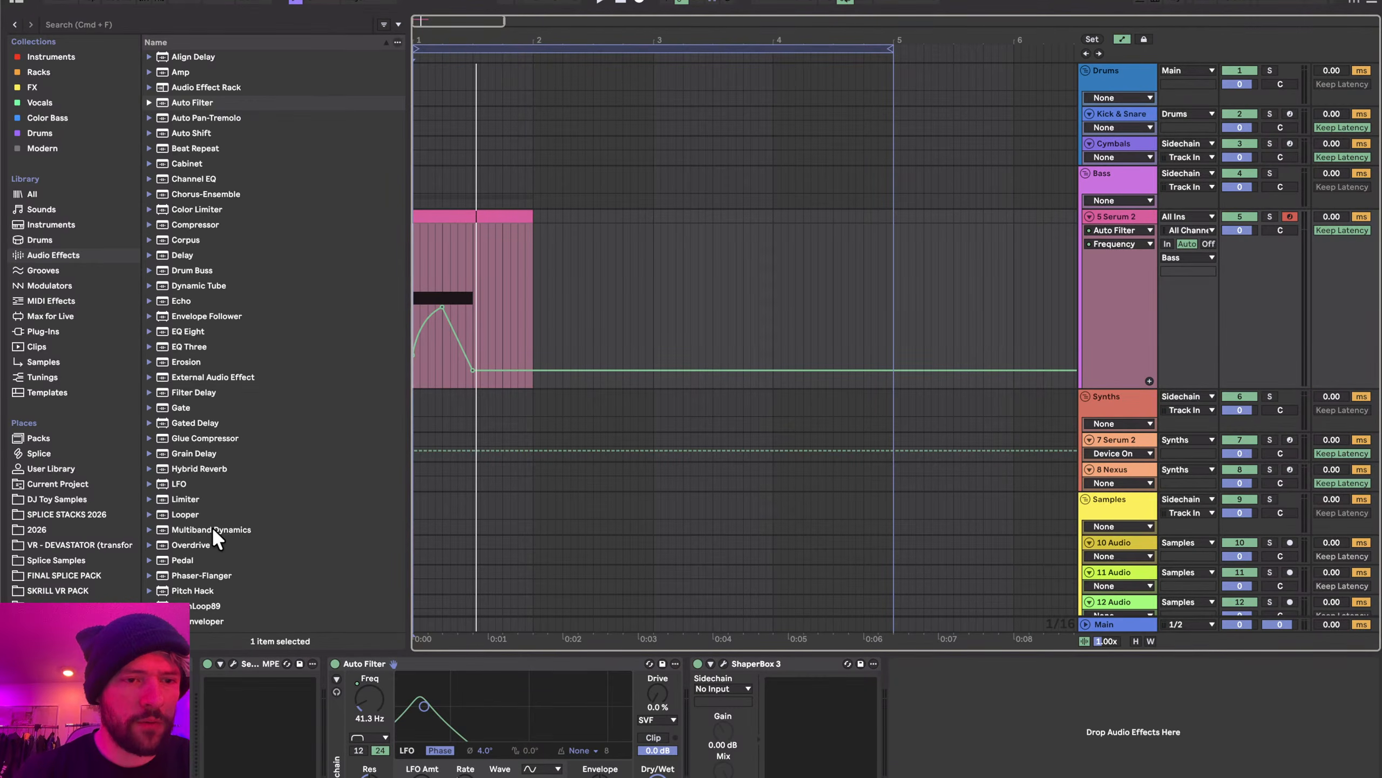
- Add two OTT instances and the VR - PHAT 2026™ 2 rack between Auto Filter and ShaperBox 3
click(149, 529)
drag(196, 484, 735, 664)
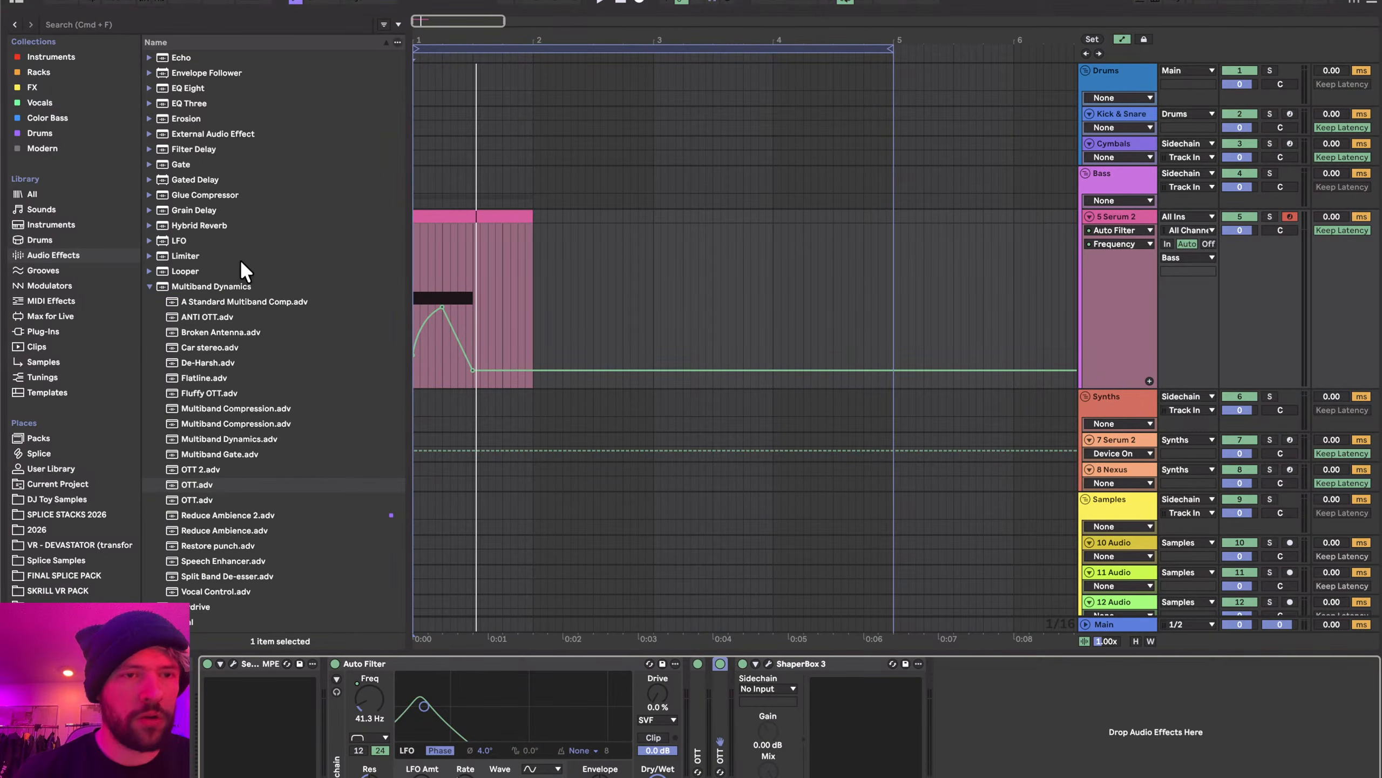
click(38, 83)
click(41, 74)
click(39, 88)
click(40, 75)
scroll(210, 413, down, 5)
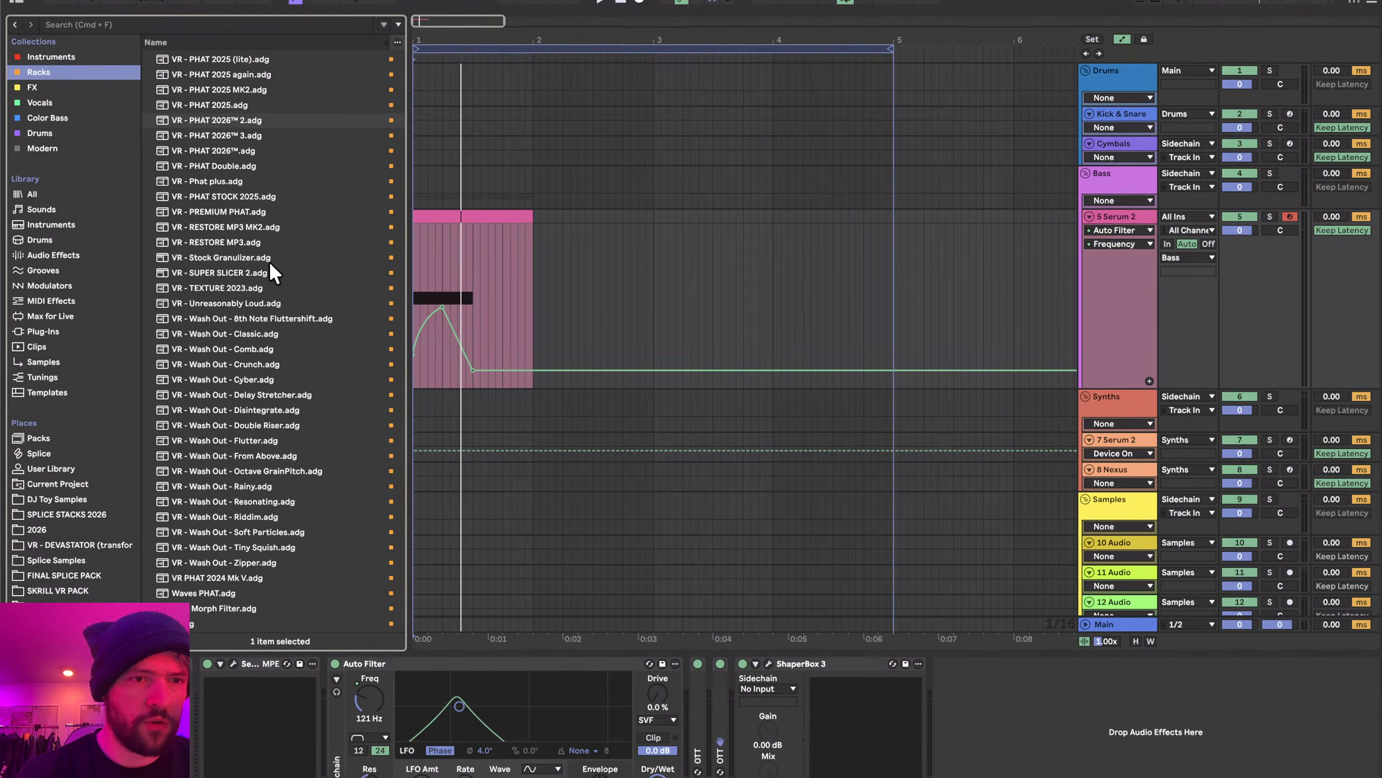
scroll(269, 262, up, 3)
drag(216, 185, 727, 730)
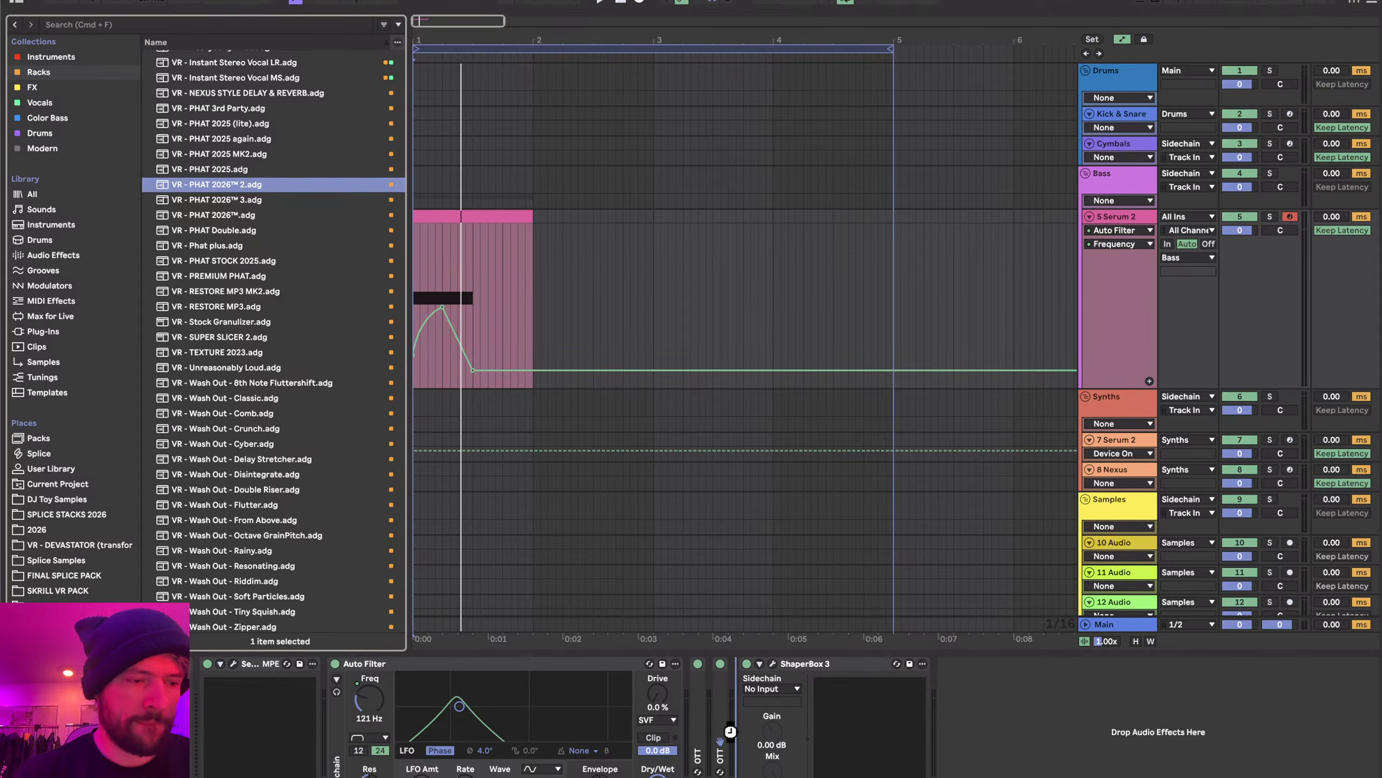
drag(730, 731, 733, 731)
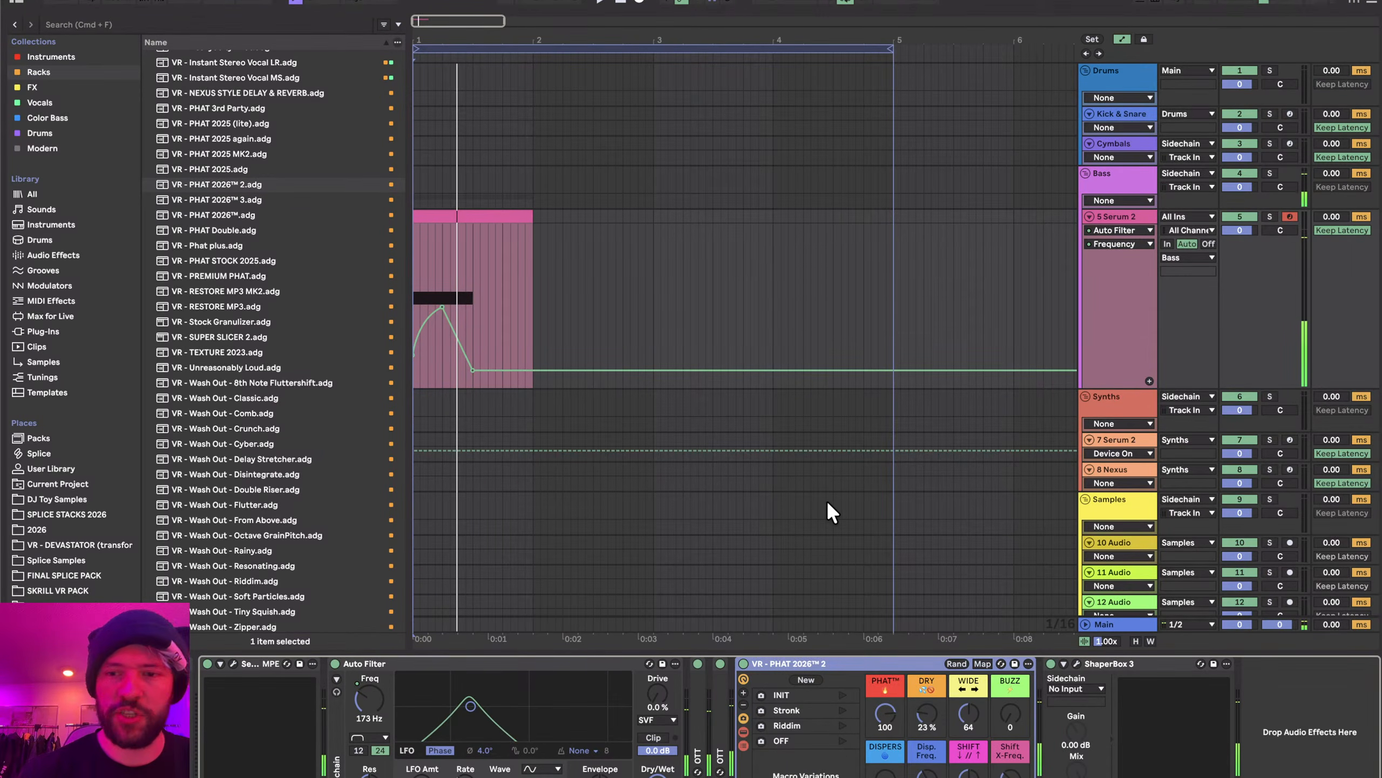
- Lower the Main track's volume to -3.1 and delete ShaperBox 3 from the bass track's chain
drag(1240, 625, 1240, 632)
click(1219, 669)
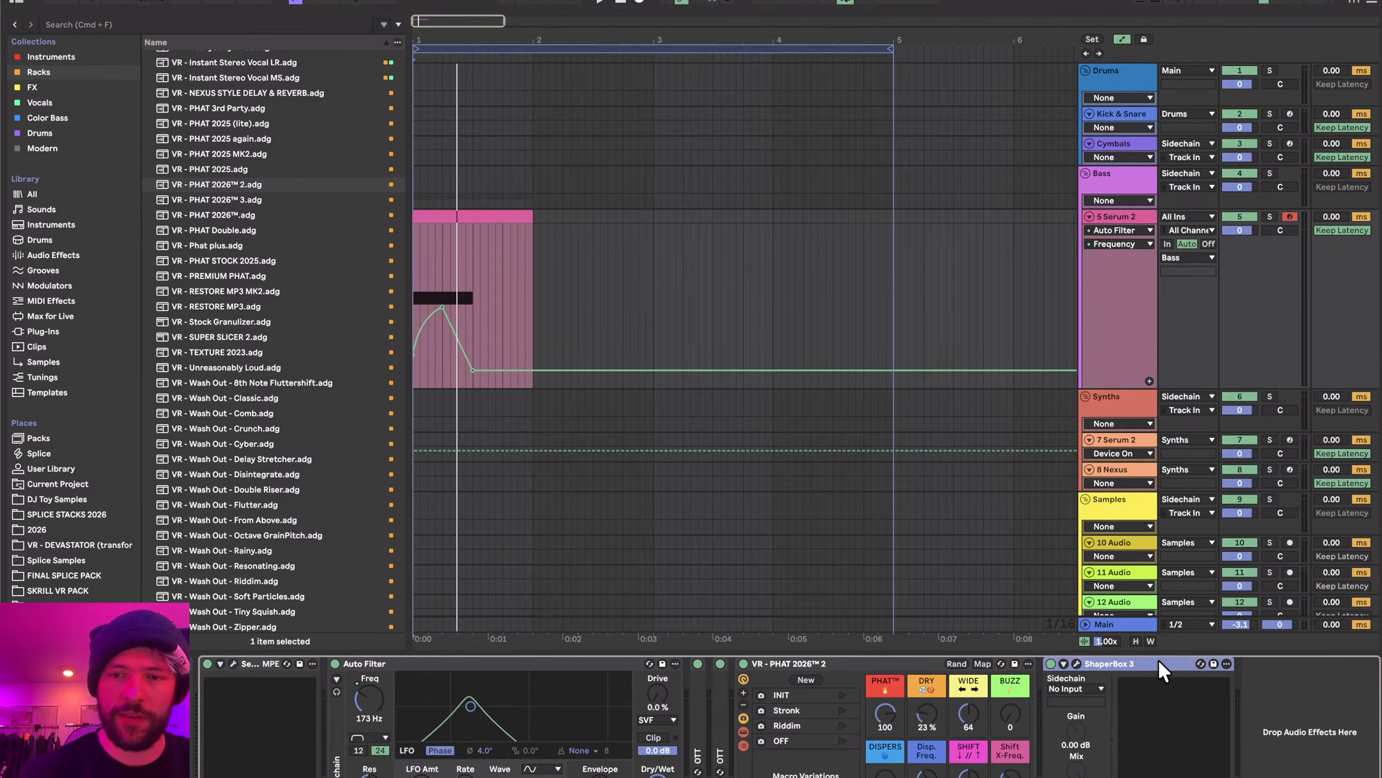
key(Delete)
- Add an EQ Eight at the end of the bass chain and cut about 5.3 dB around 3.44 kHz
click(54, 255)
drag(188, 88, 1249, 735)
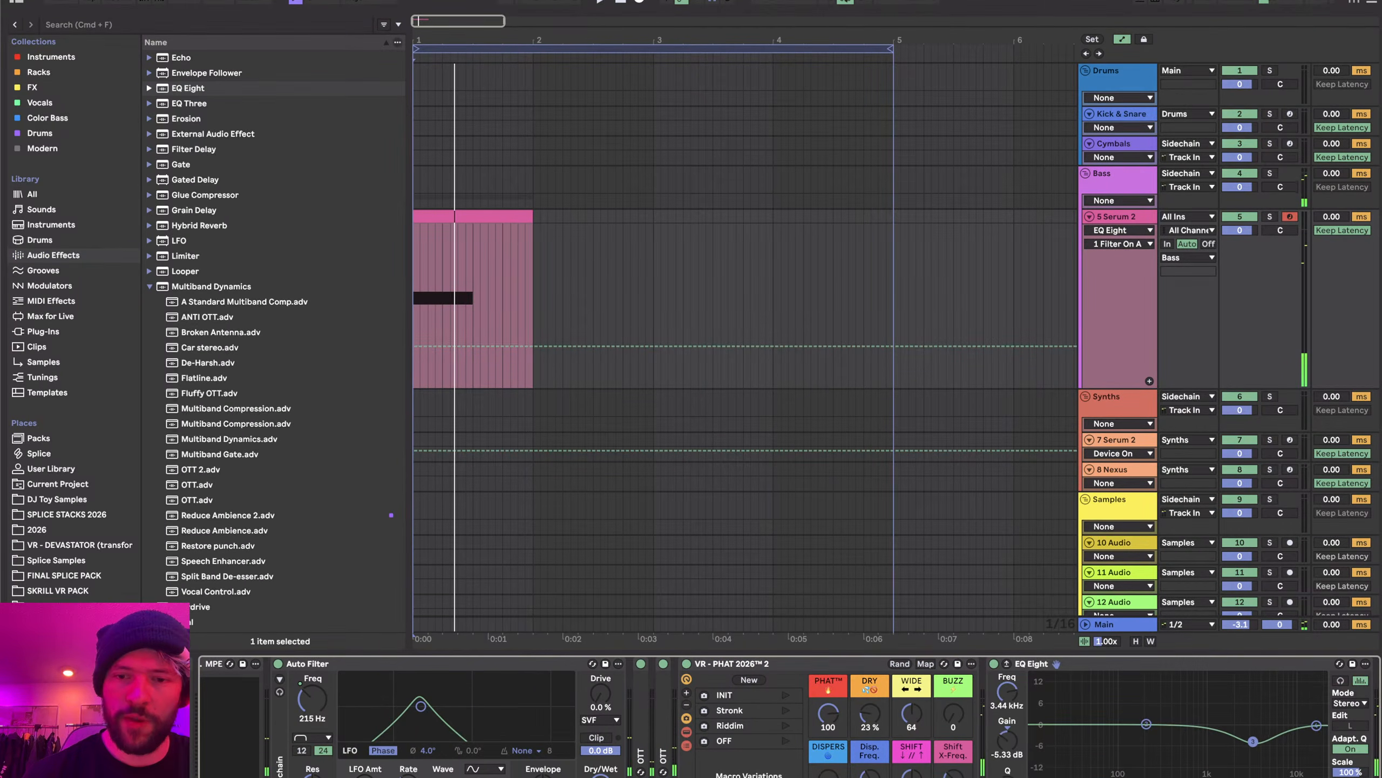
drag(1008, 777, 1008, 734)
key(space)
key(space)
key(space)
key(space)
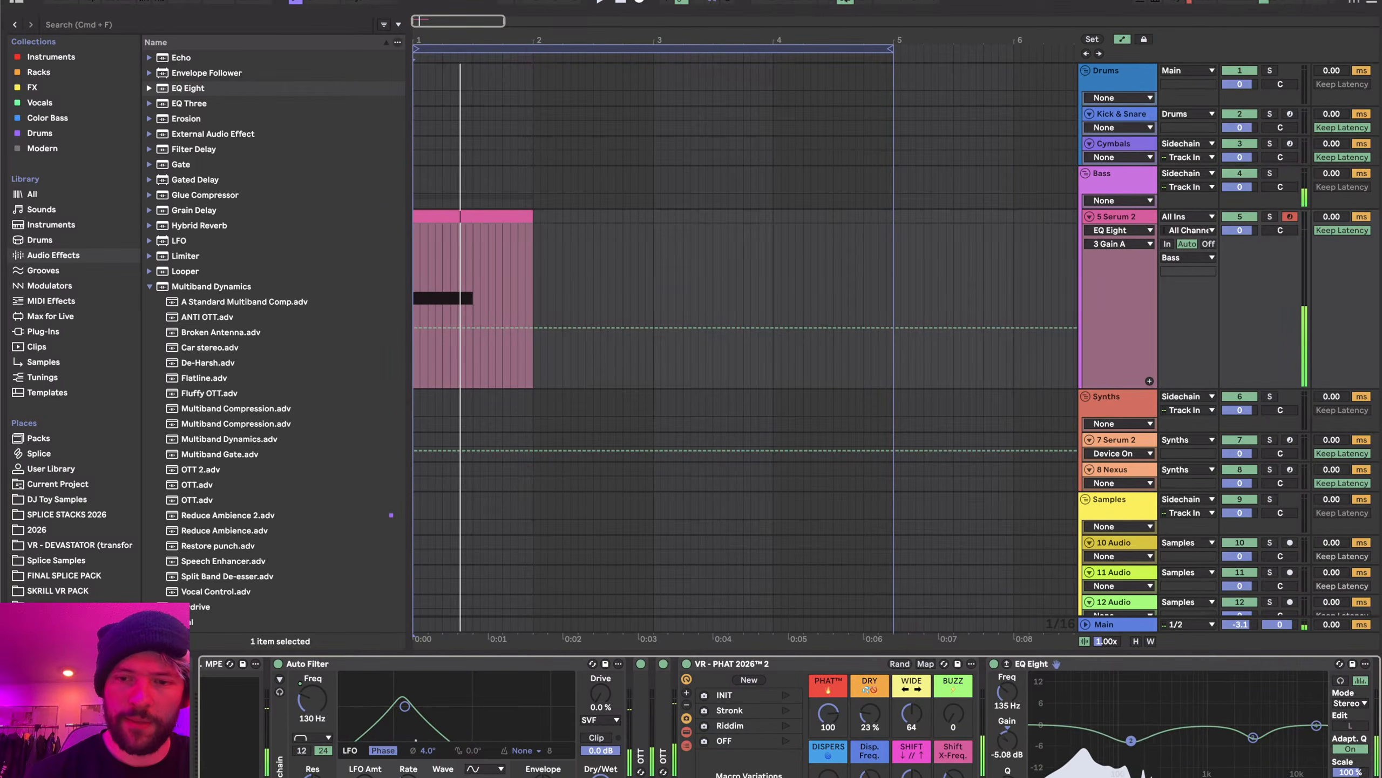
- Cut EQ Eight band 2 by 5.58 dB at 147 Hz, narrow its resonance and audition the bass
drag(1146, 723, 1134, 743)
drag(1007, 777, 1008, 762)
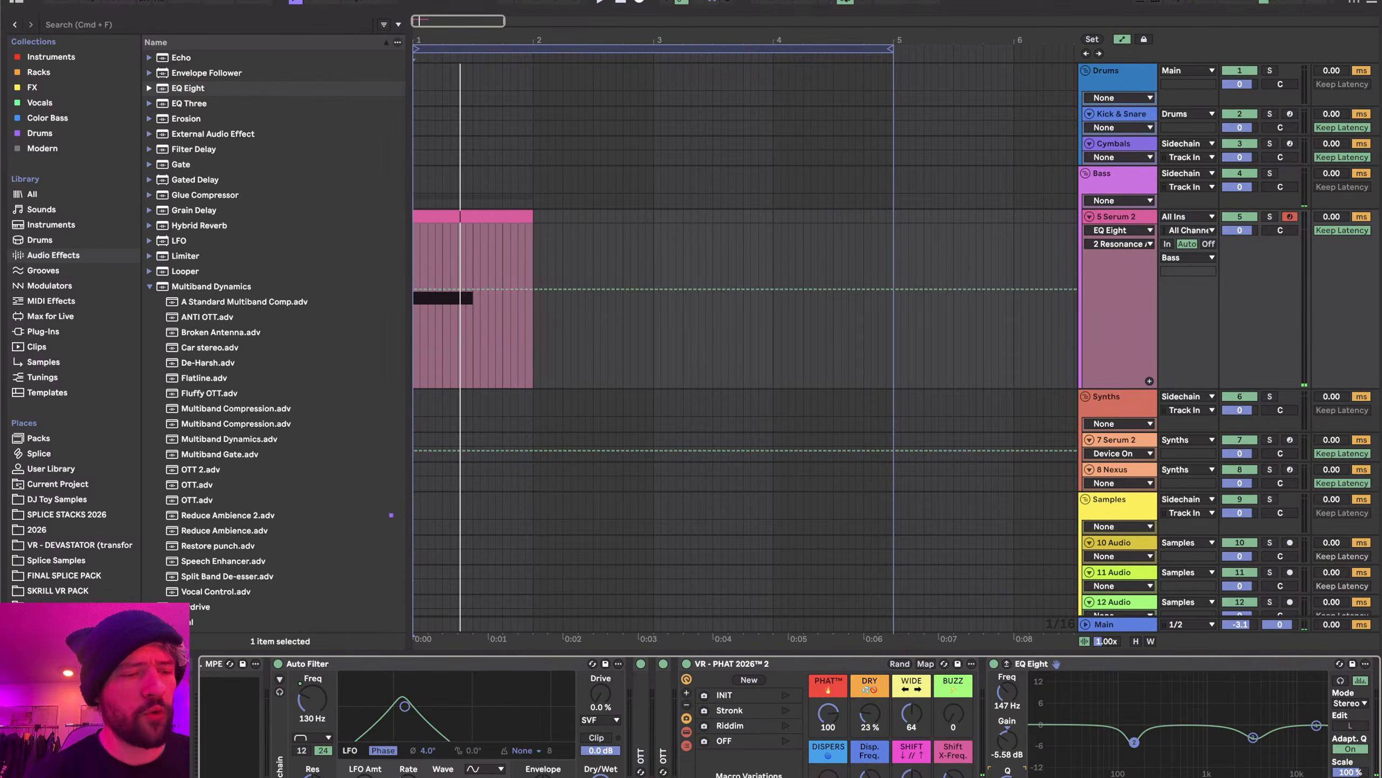
key(space)
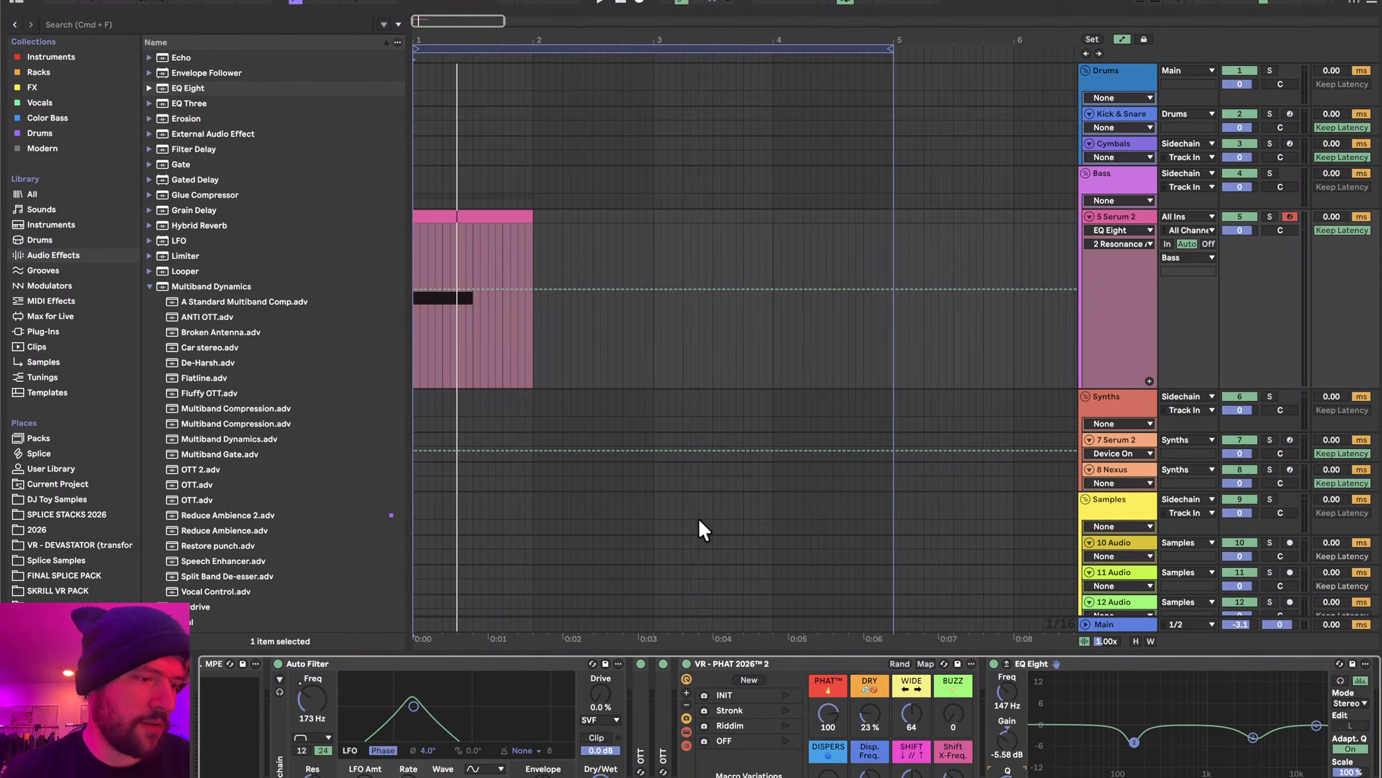
key(space)
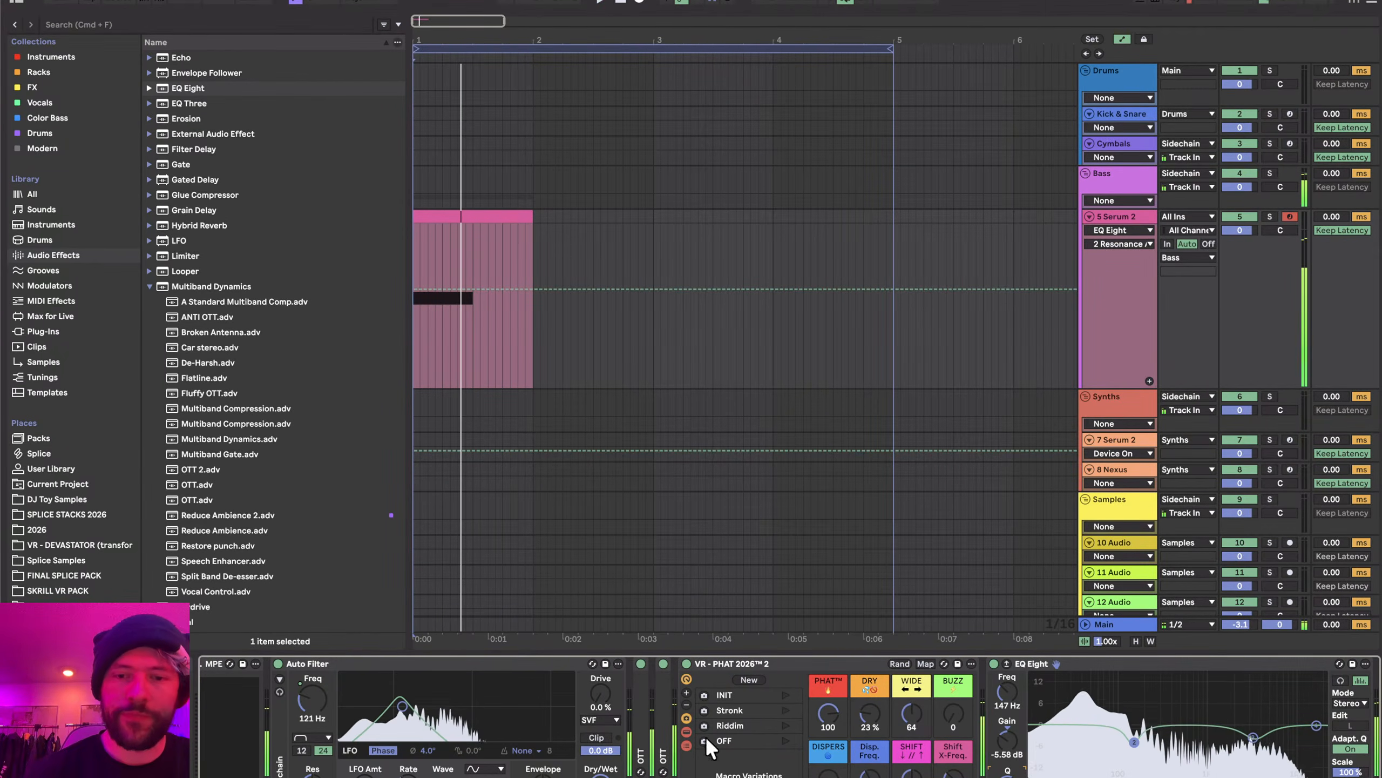
- Insert the legacy Phaser.adv preset from the Racks collection between Auto Filter and the first OTT
scroll(739, 767, left, 2)
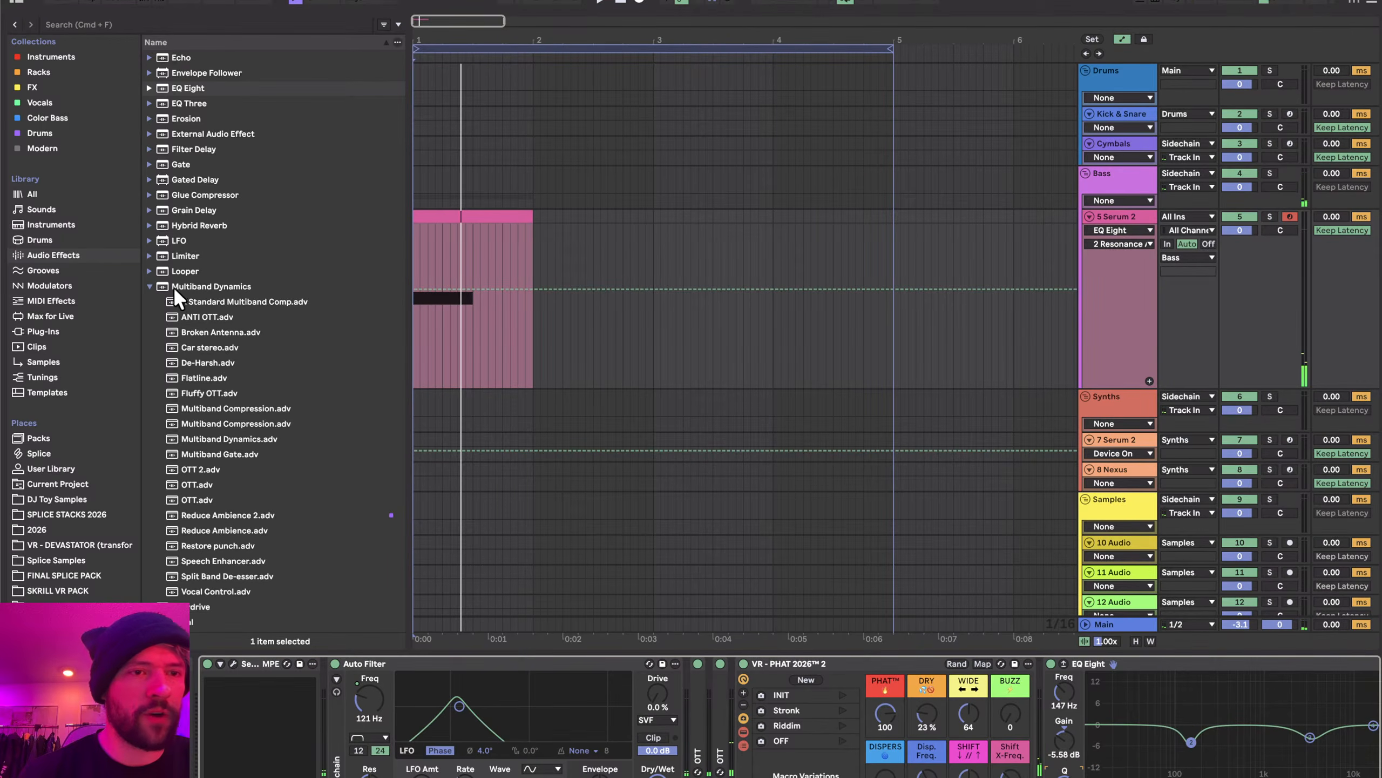
click(149, 286)
scroll(252, 252, up, 5)
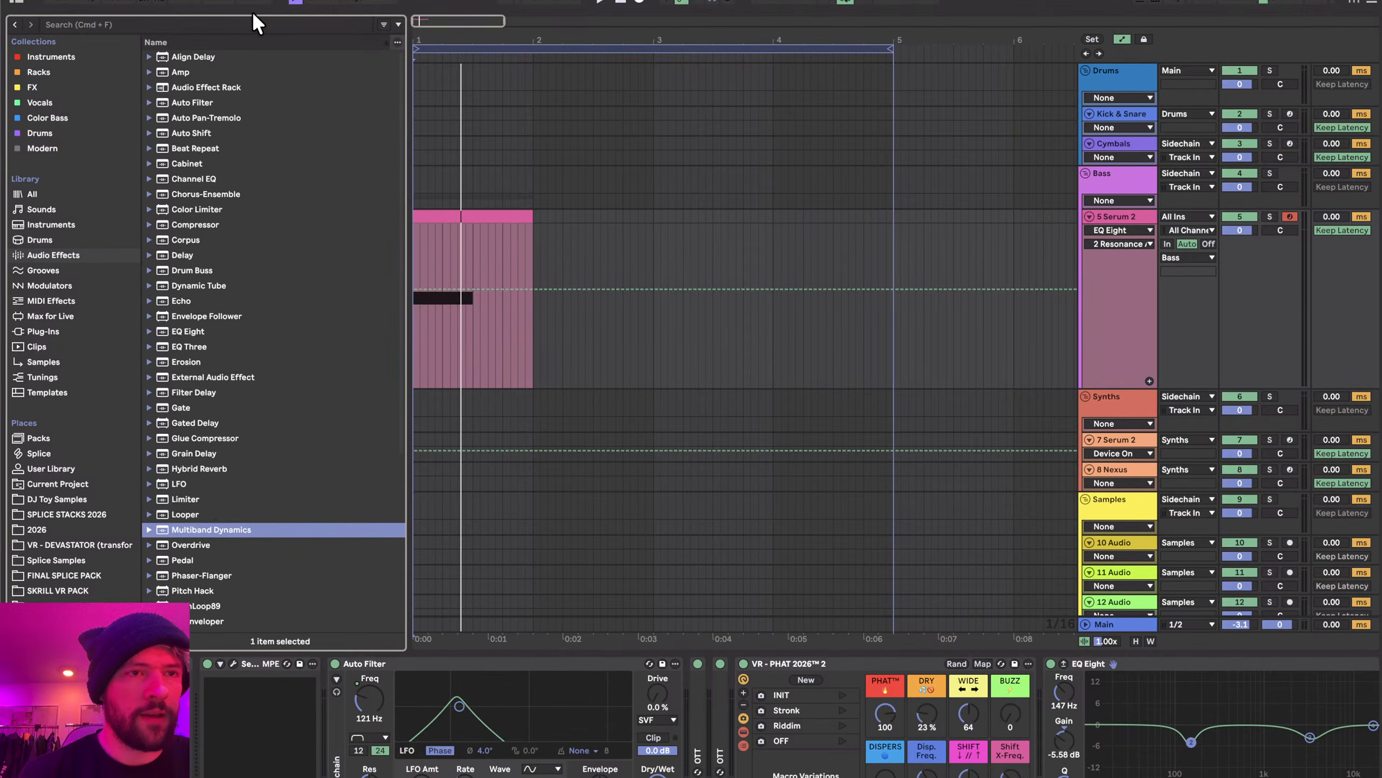
click(29, 85)
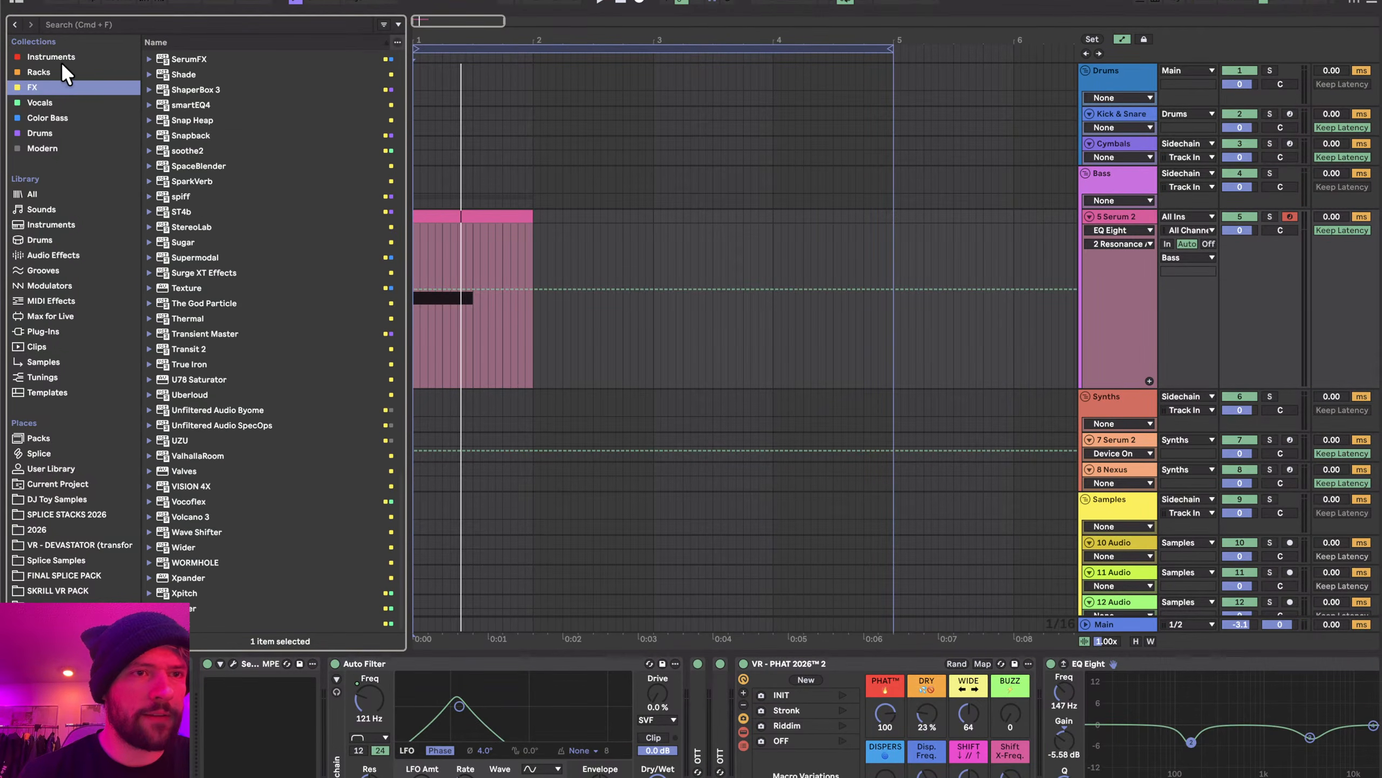
click(41, 72)
scroll(201, 70, up, 10)
double_click(184, 59)
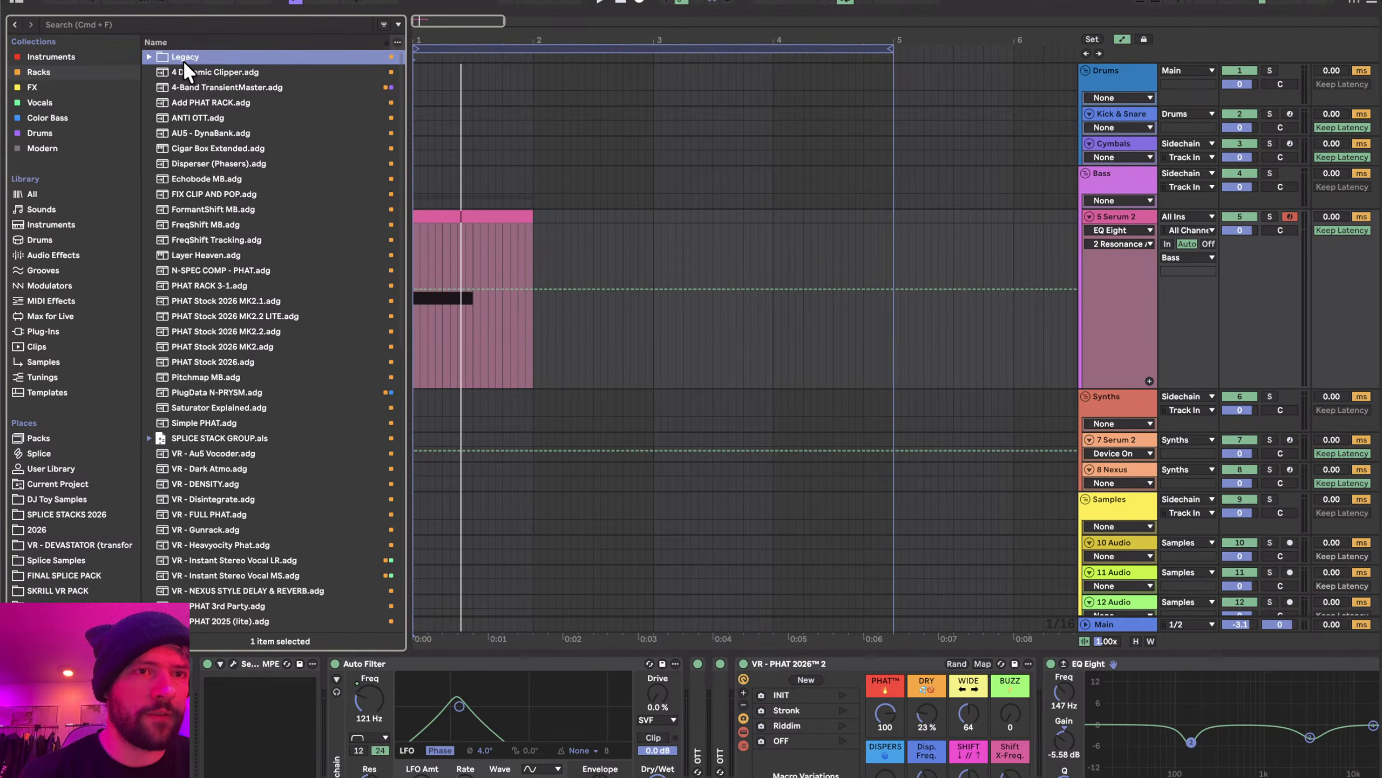
drag(206, 304, 637, 689)
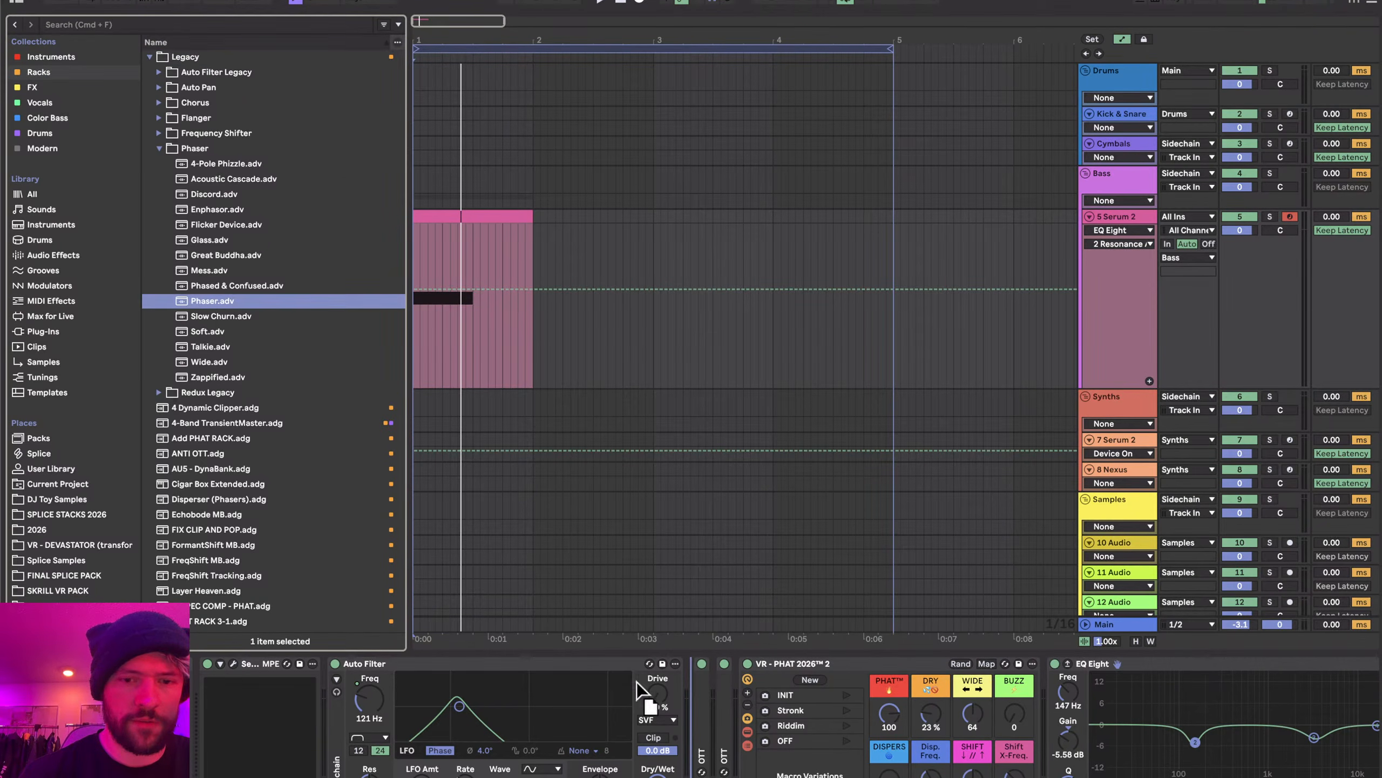
- Raise the Phaser's frequency and feedback and increase its dry/wet mix while auditioning the bass clip
drag(785, 742, 812, 682)
key(space)
key(space)
key(space)
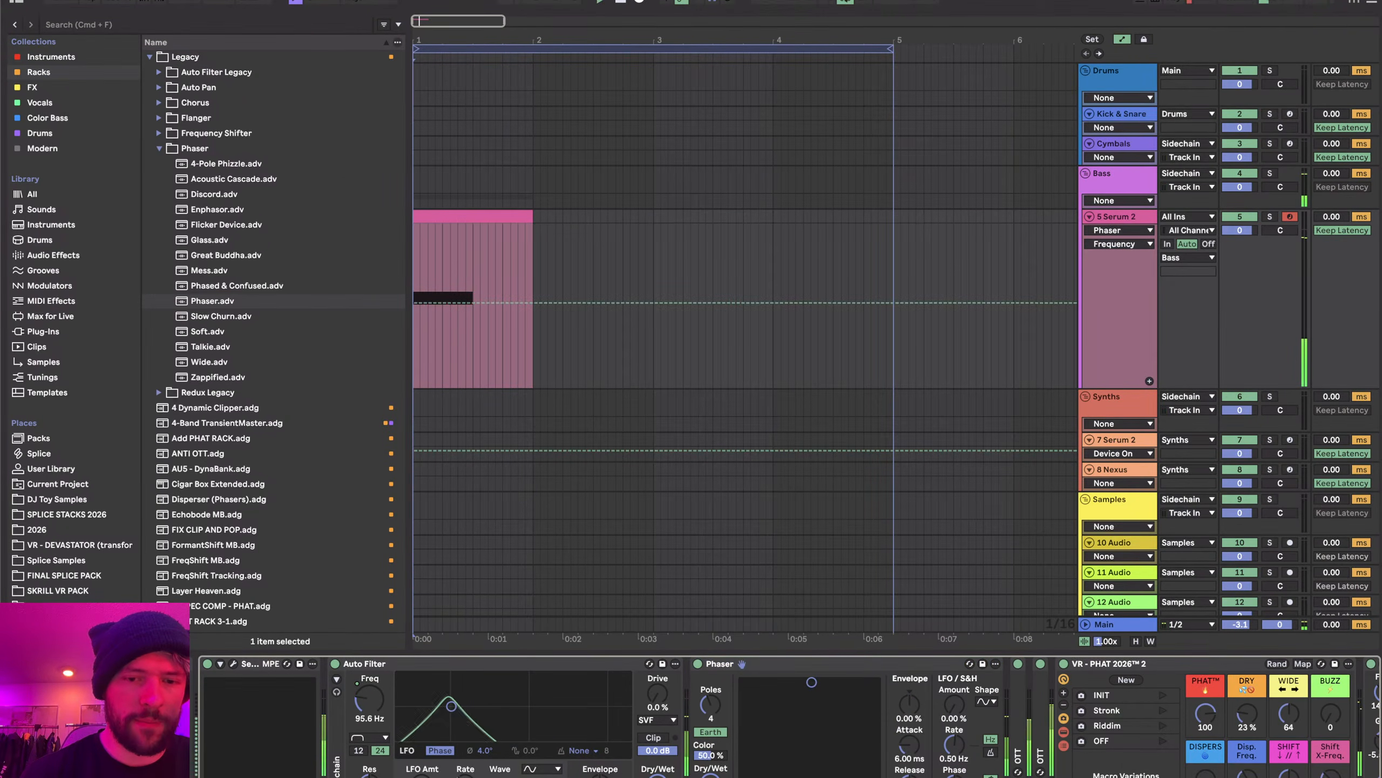
key(space)
drag(710, 776, 710, 750)
key(space)
key(space)
key(space)
key(space)
- Lower the Phaser's frequency slightly and audition the bass clip again
drag(812, 682, 810, 682)
key(space)
key(space)
key(space)
key(space)
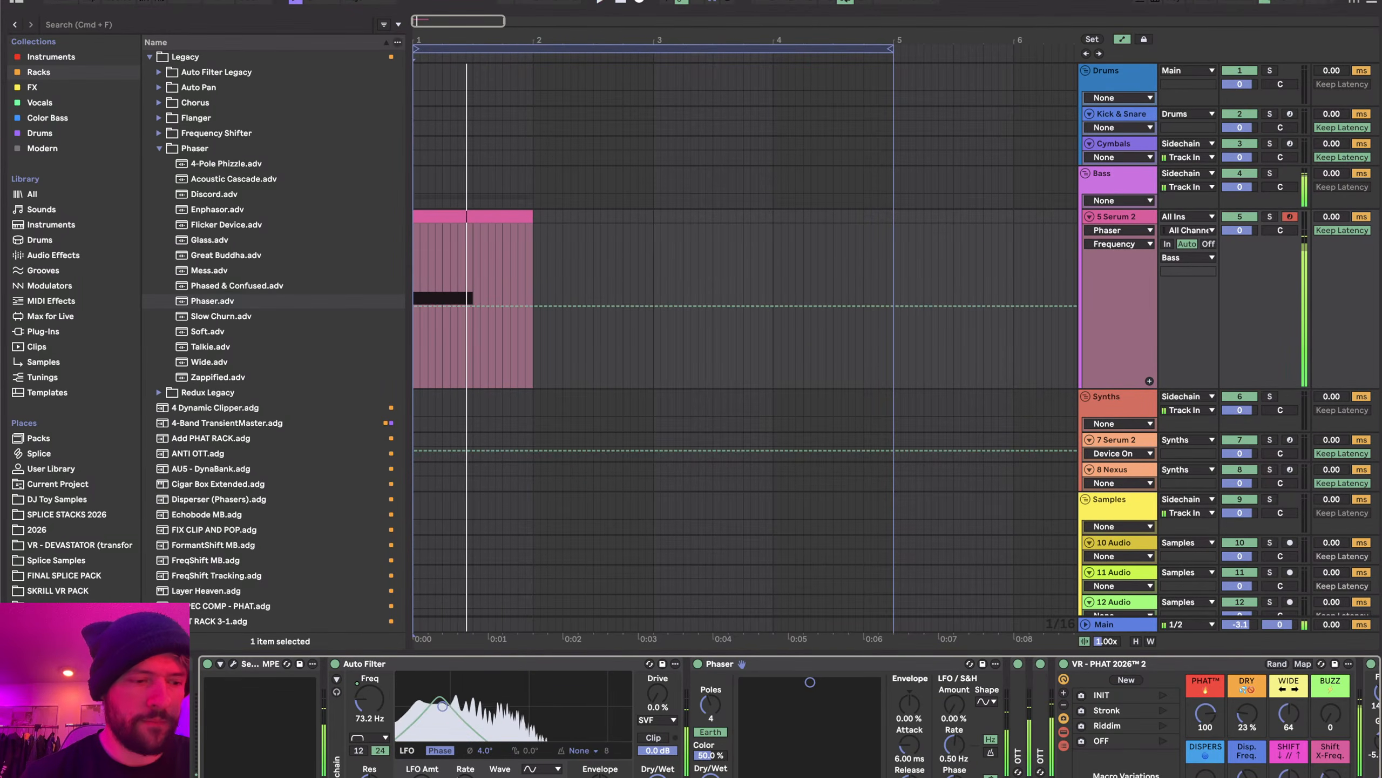
key(space)
key(space)
scroll(850, 714, right, 3)
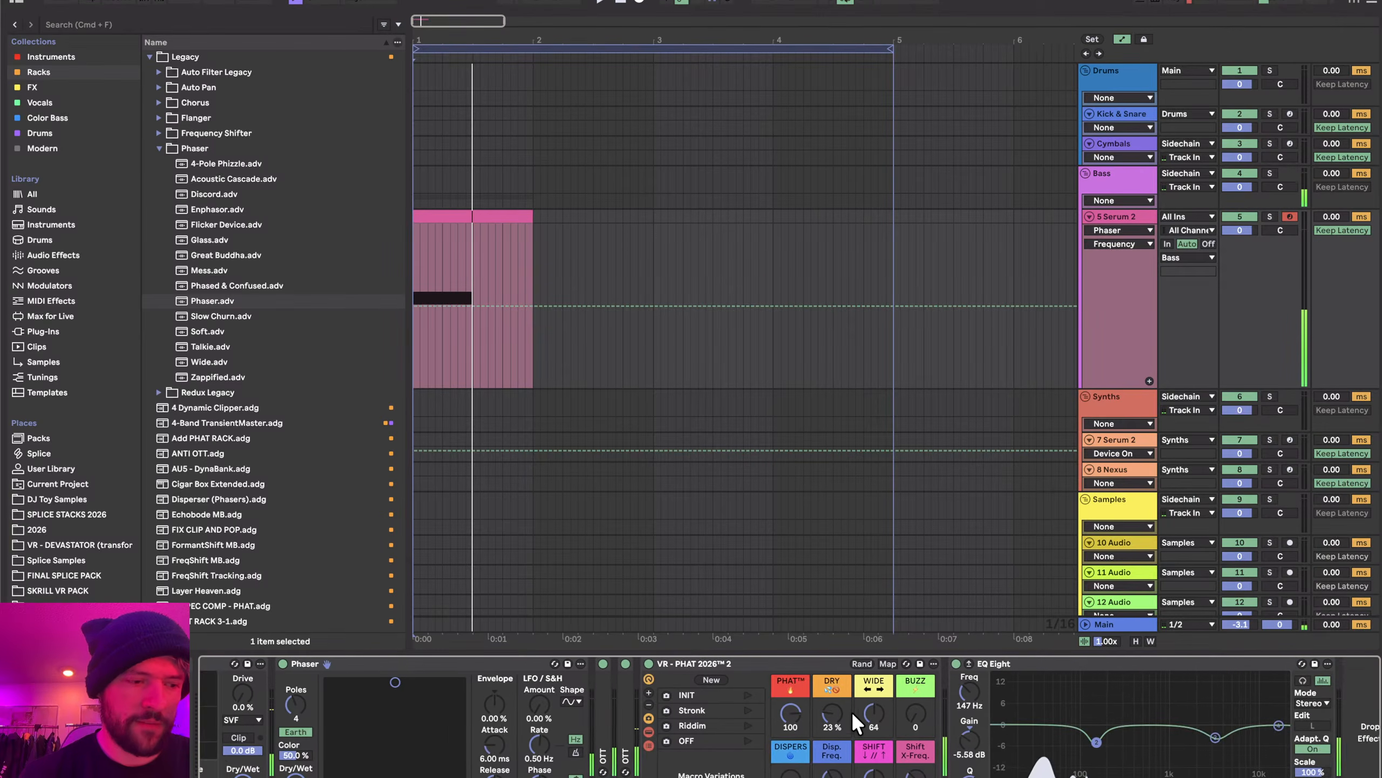
scroll(715, 725, right, 3)
scroll(715, 724, left, 3)
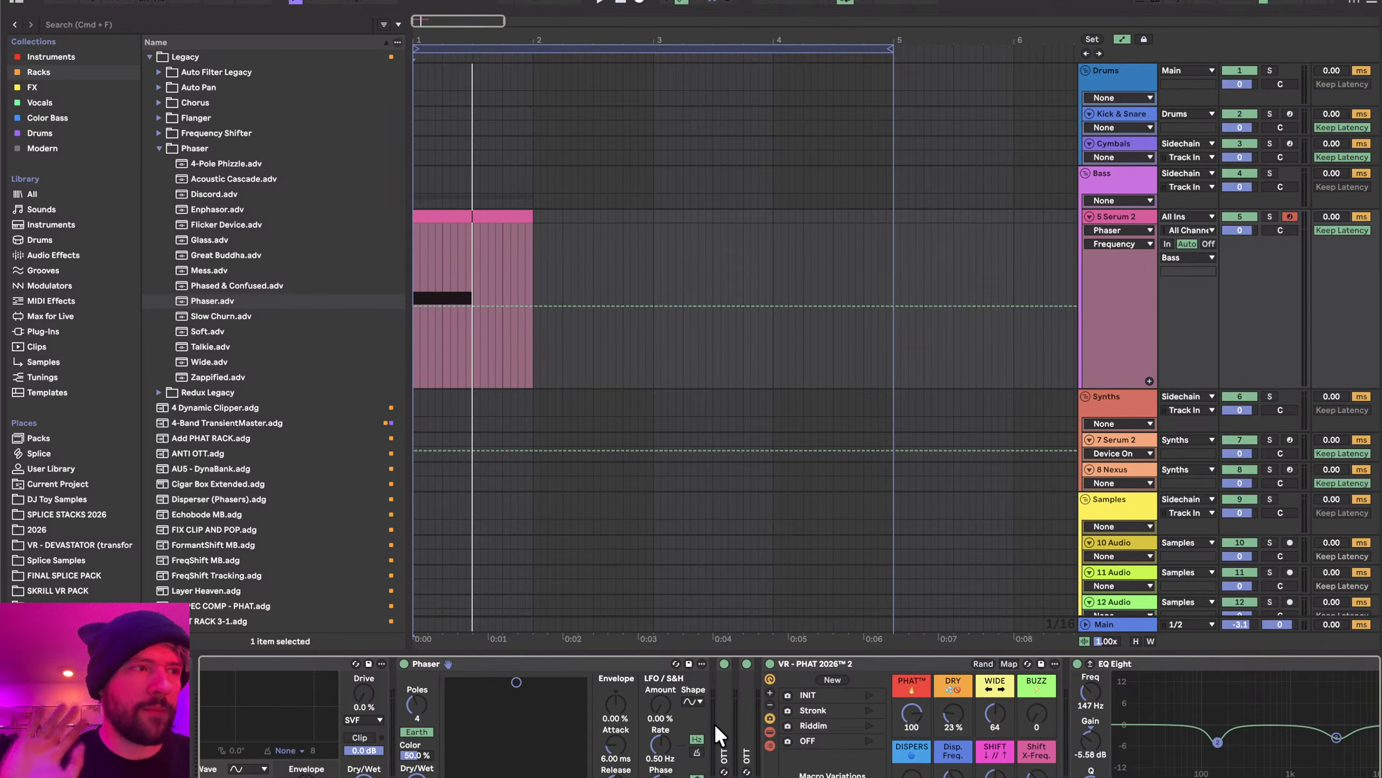
- Insert an EQ Eight from the Audio Effects between the Phaser and the first OTT
key(space)
key(space)
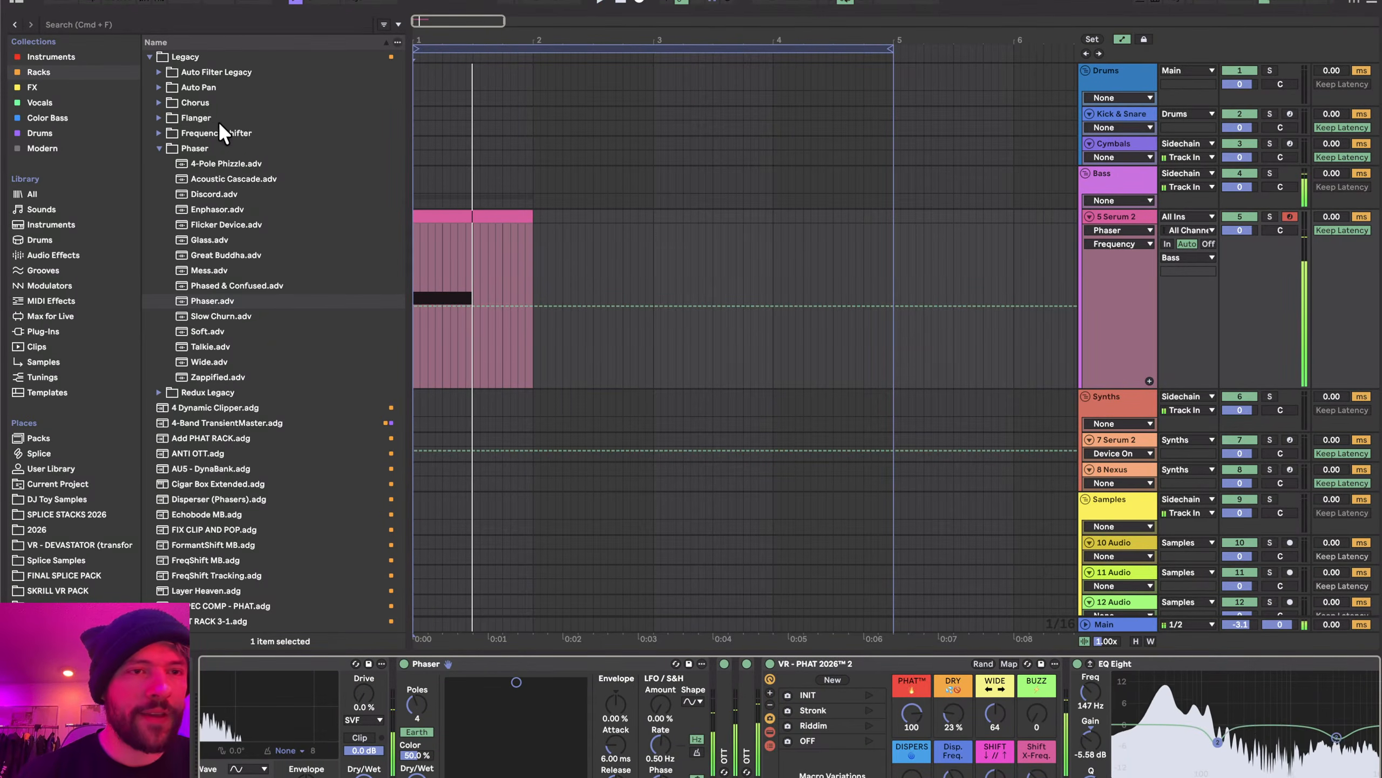
click(158, 148)
click(148, 57)
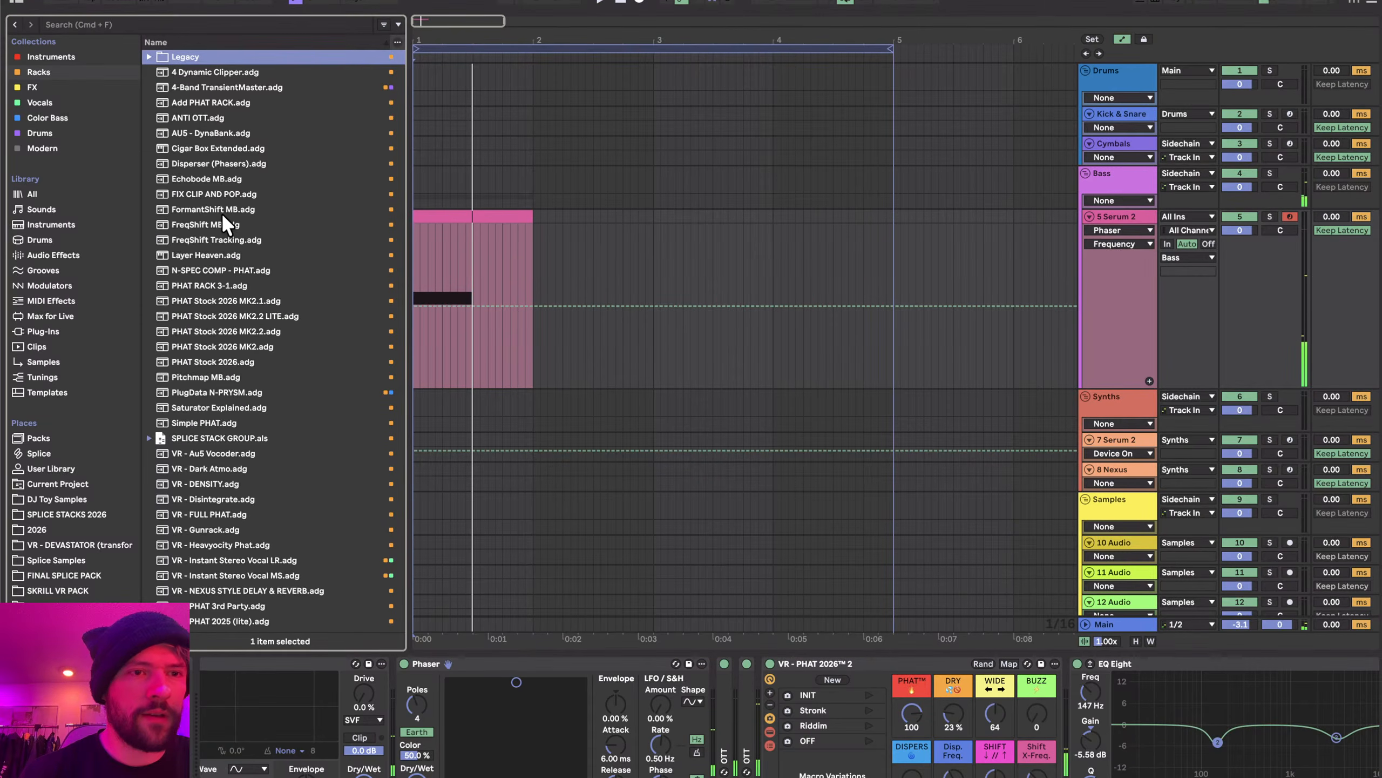
click(53, 256)
drag(182, 329, 724, 713)
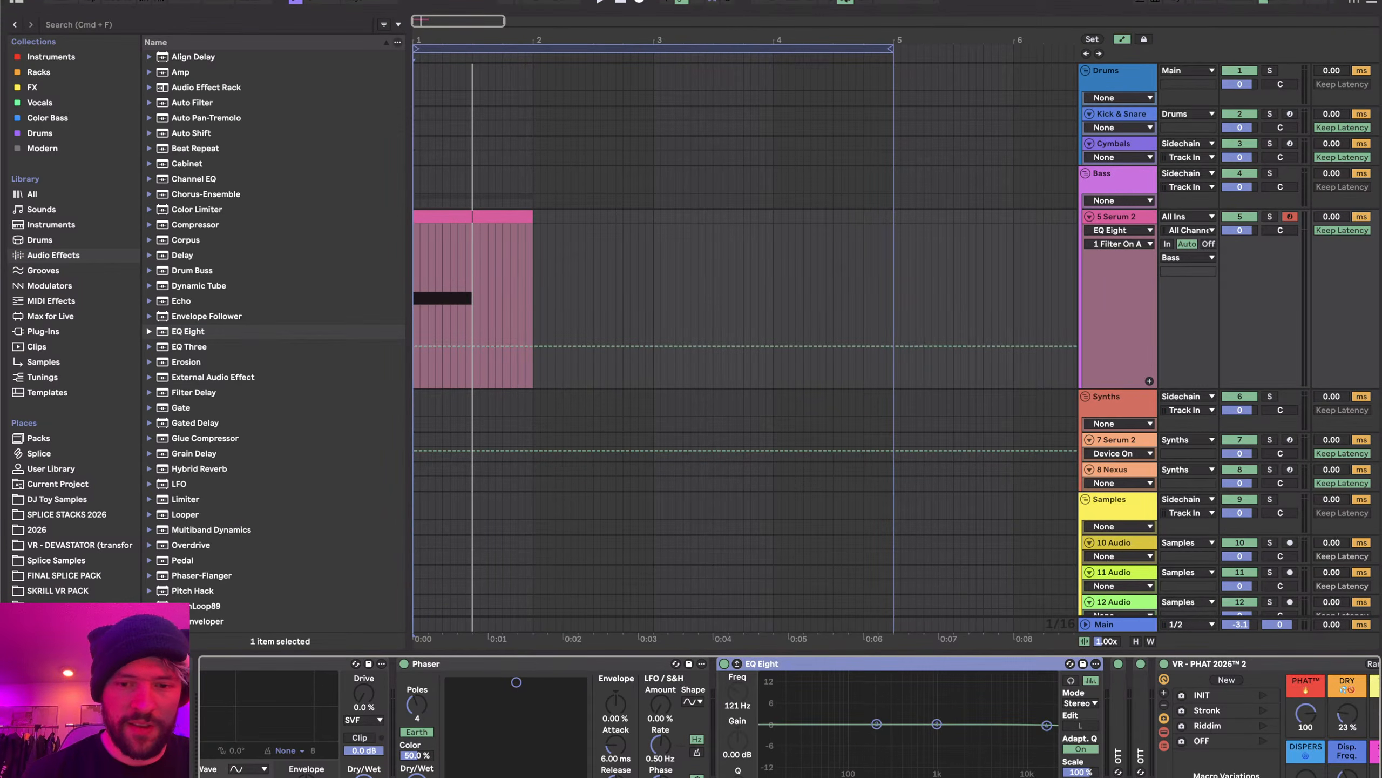
- Enable extra bands in the new EQ Eight and arrange alternating boosts and cuts, with the highest peak at 1.35 kHz and 11.3 dB
click(890, 776)
click(894, 760)
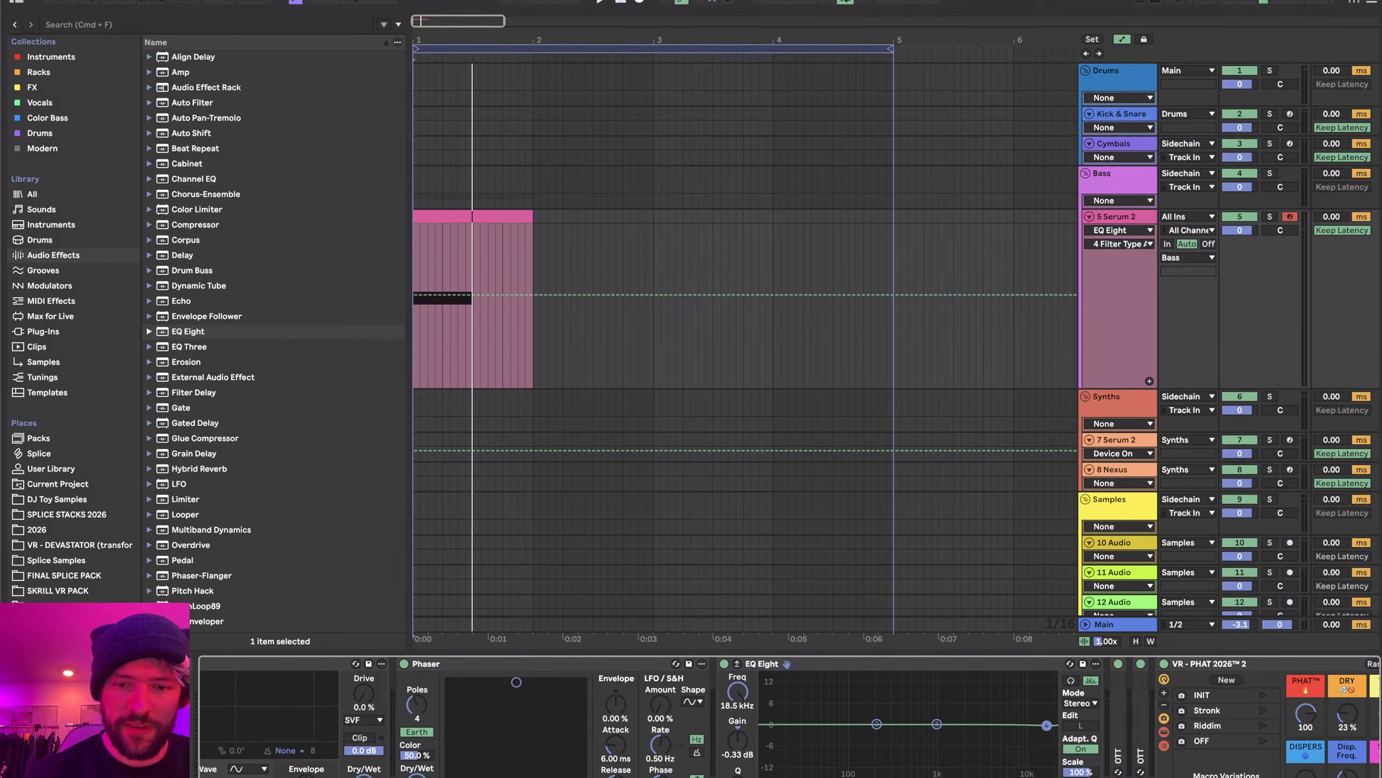
click(926, 777)
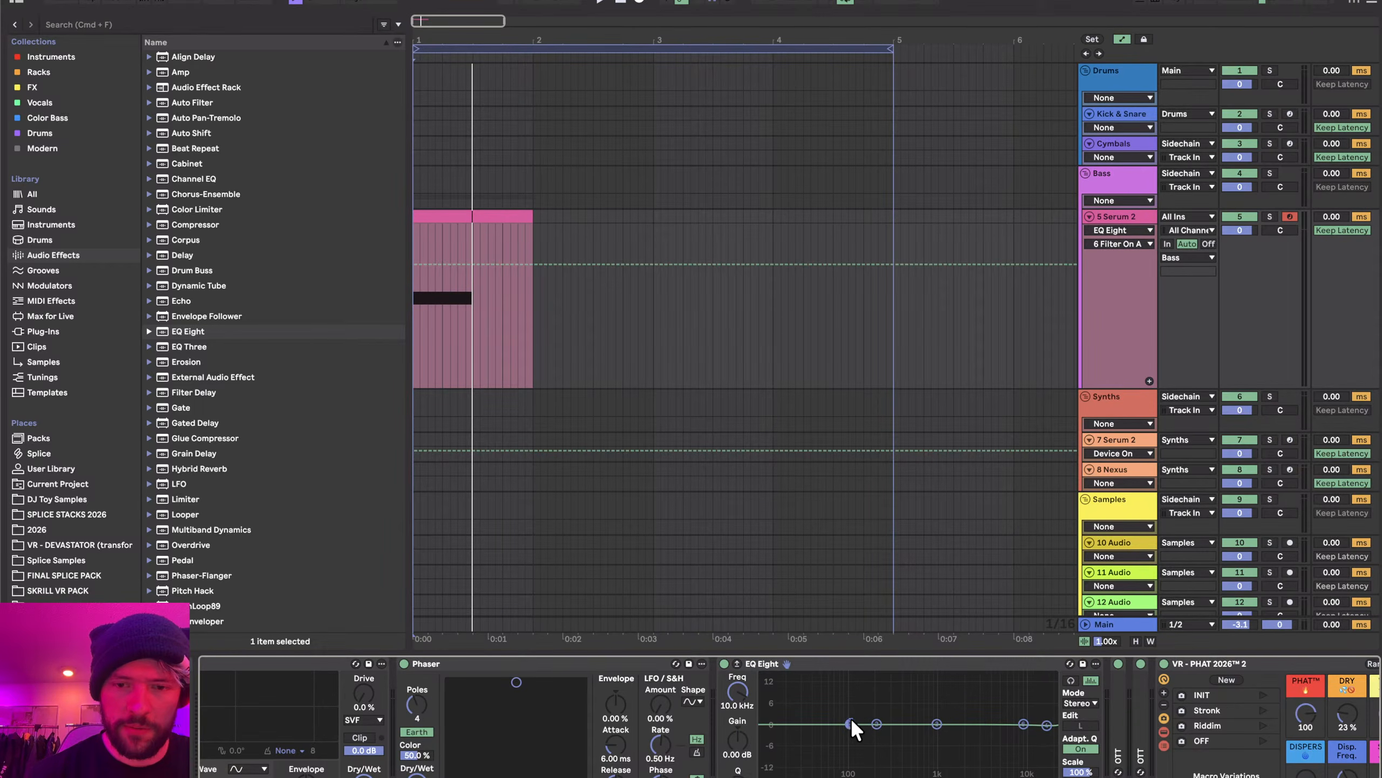
drag(851, 721, 902, 760)
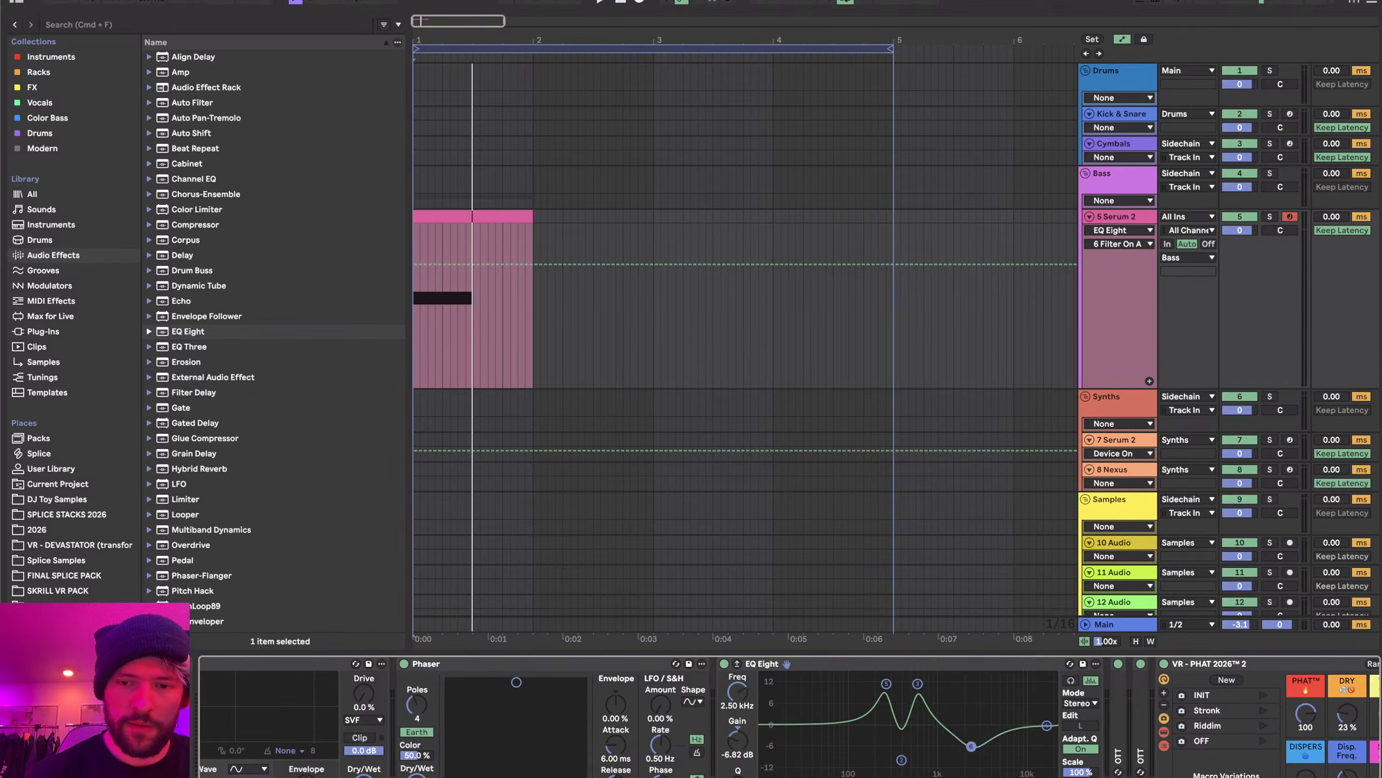
drag(971, 746, 935, 755)
drag(1047, 724, 957, 693)
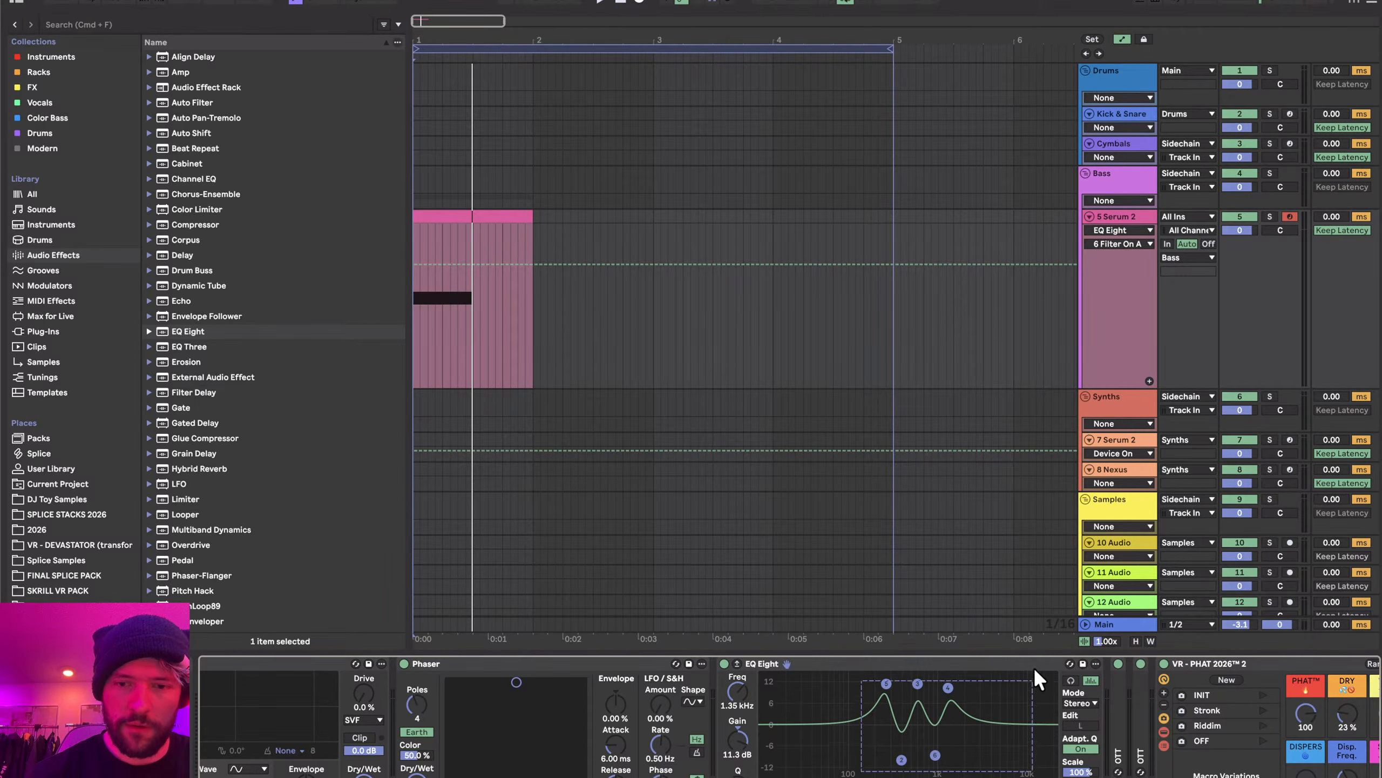
- Narrow the resonance of all the new EQ Eight's bands, tighten their spacing with the highest peak at 1.14 kHz, and audition the bass
drag(738, 777, 738, 754)
click(823, 695)
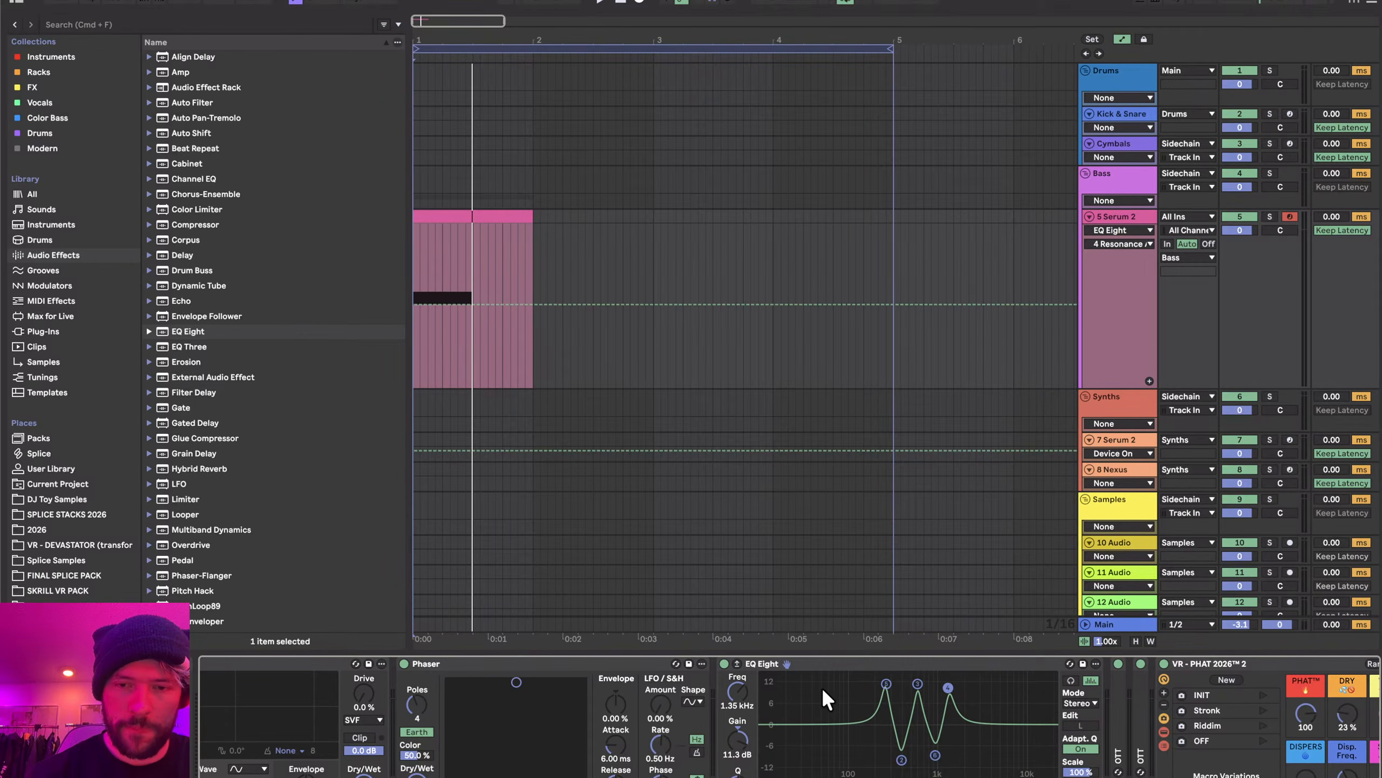
click(887, 683)
drag(887, 683, 888, 689)
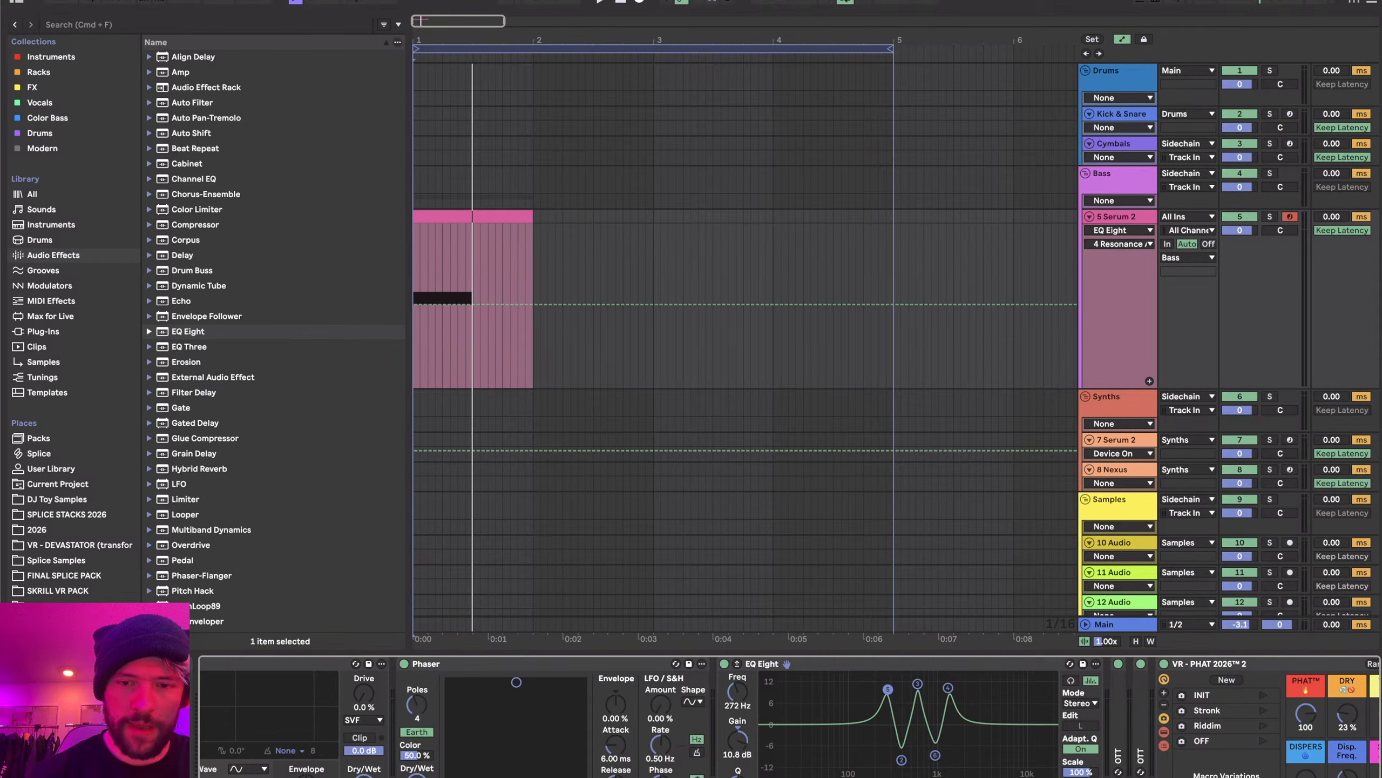
click(915, 683)
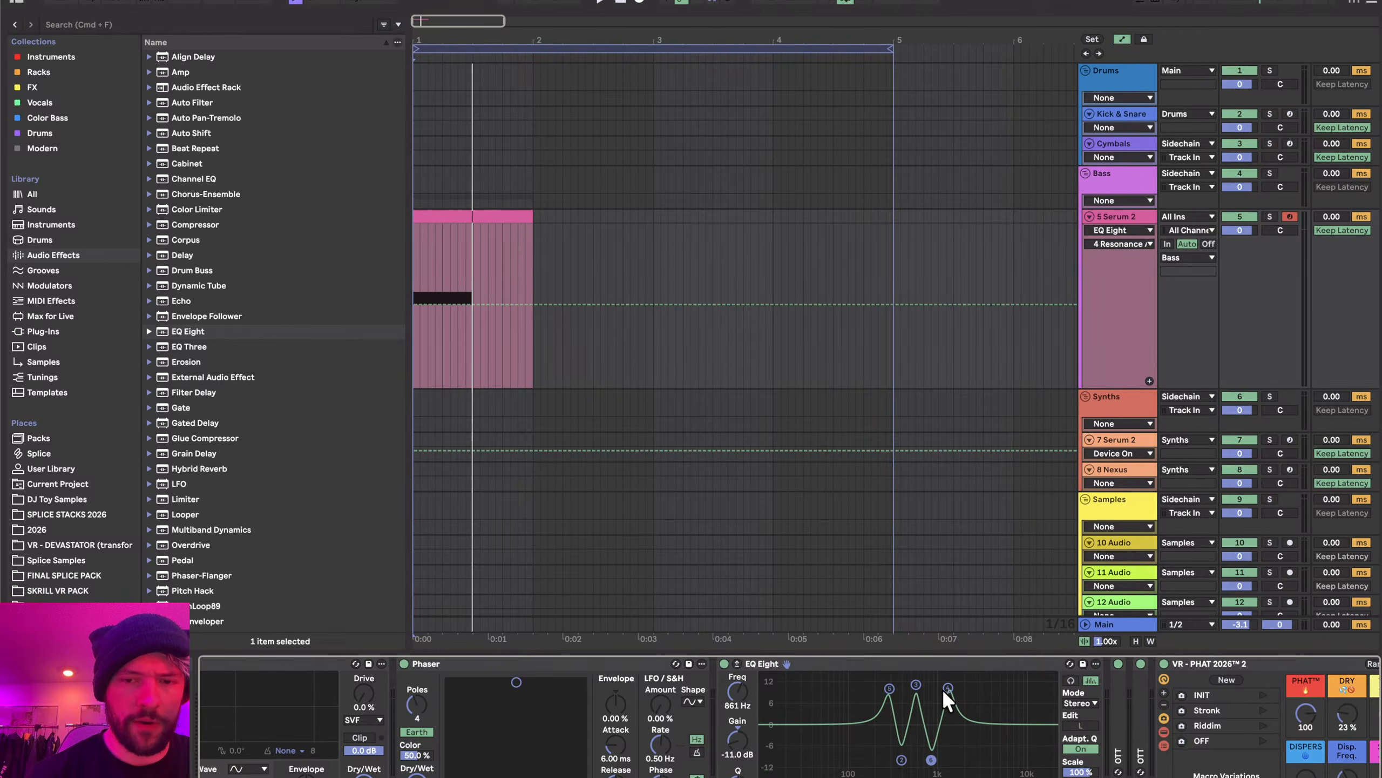
drag(945, 687, 942, 687)
key(space)
key(space)
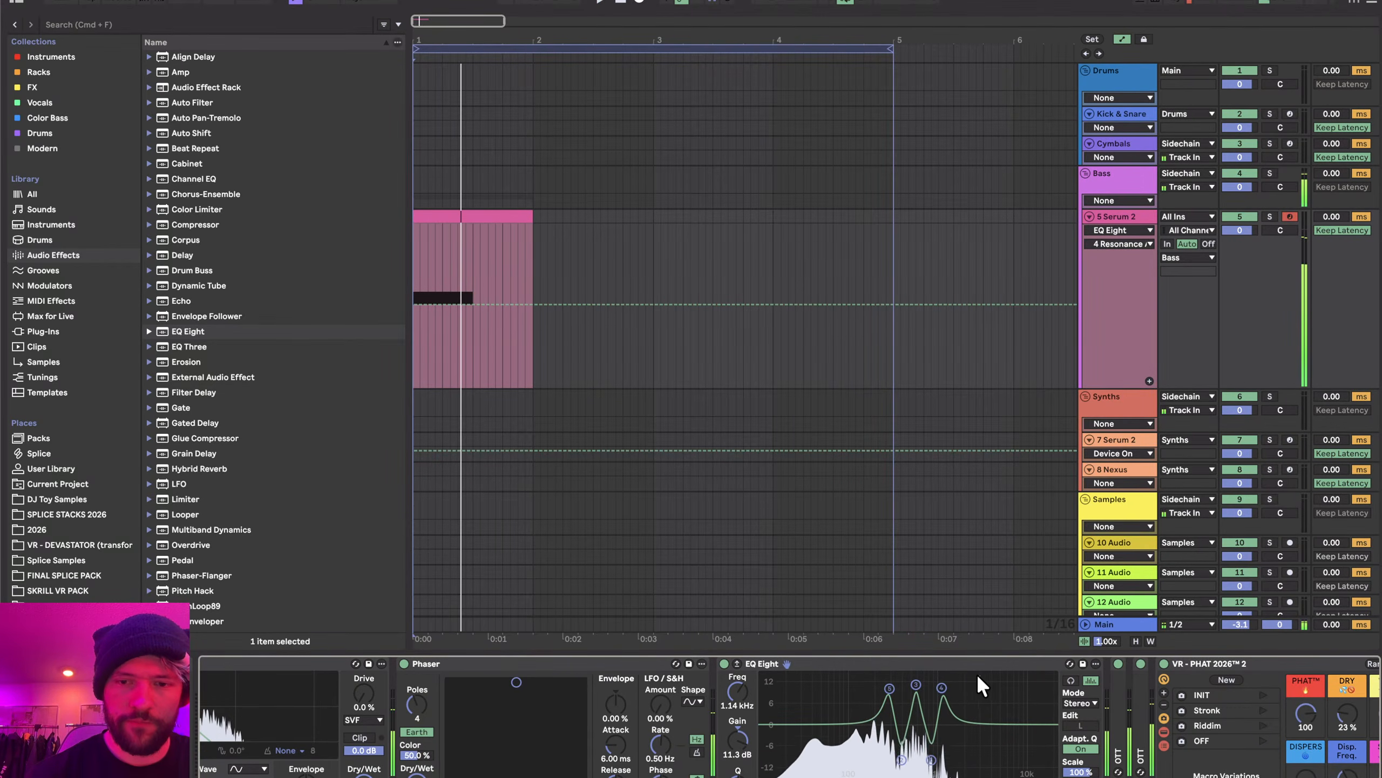
- Shift the whole comb of EQ bands up with the lower notch at 474 Hz, set Scale to 94% and audition the bass
drag(902, 759, 909, 759)
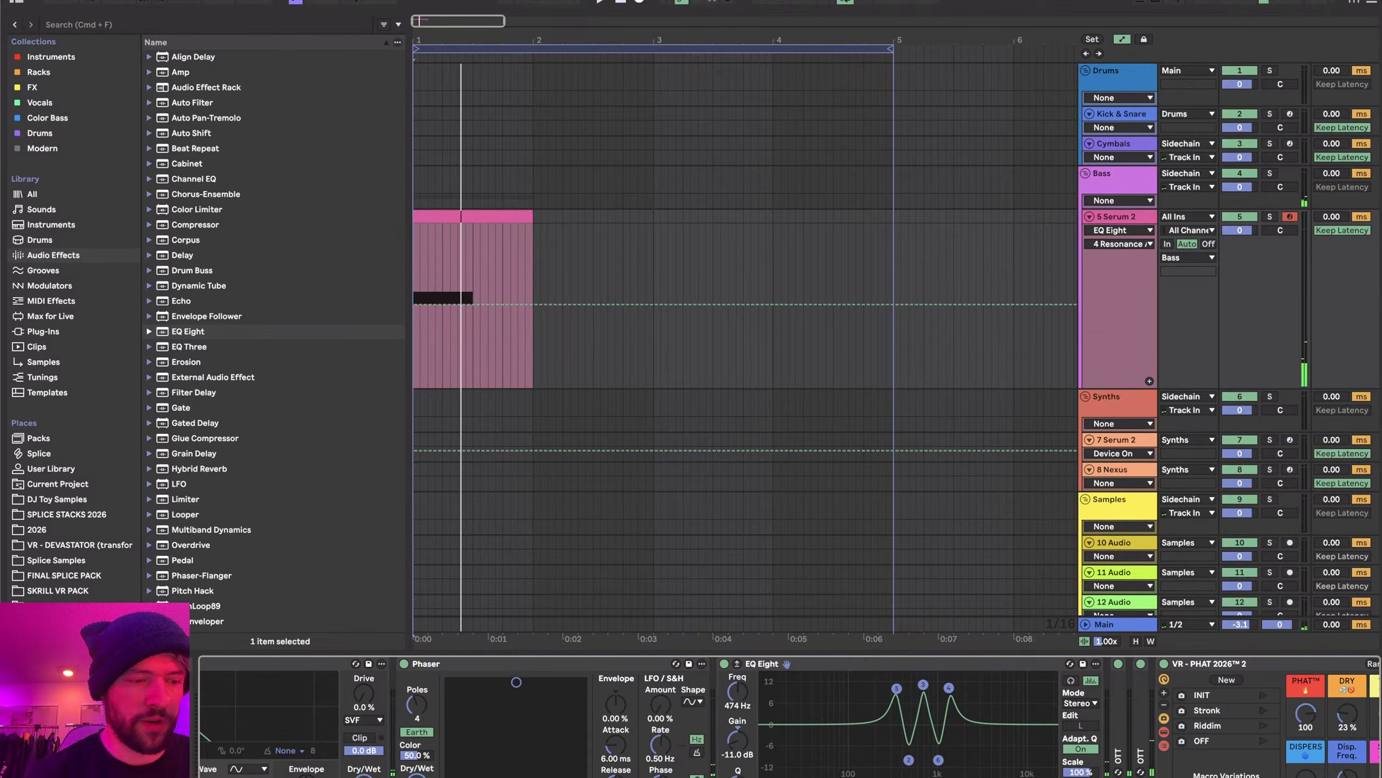
key(space)
key(space)
drag(1081, 772, 1082, 777)
key(space)
key(space)
key(space)
key(space)
- Set Serum 2's pitch bend range to 12 semitones up and -12 semitones down, and close its window
scroll(523, 746, left, 5)
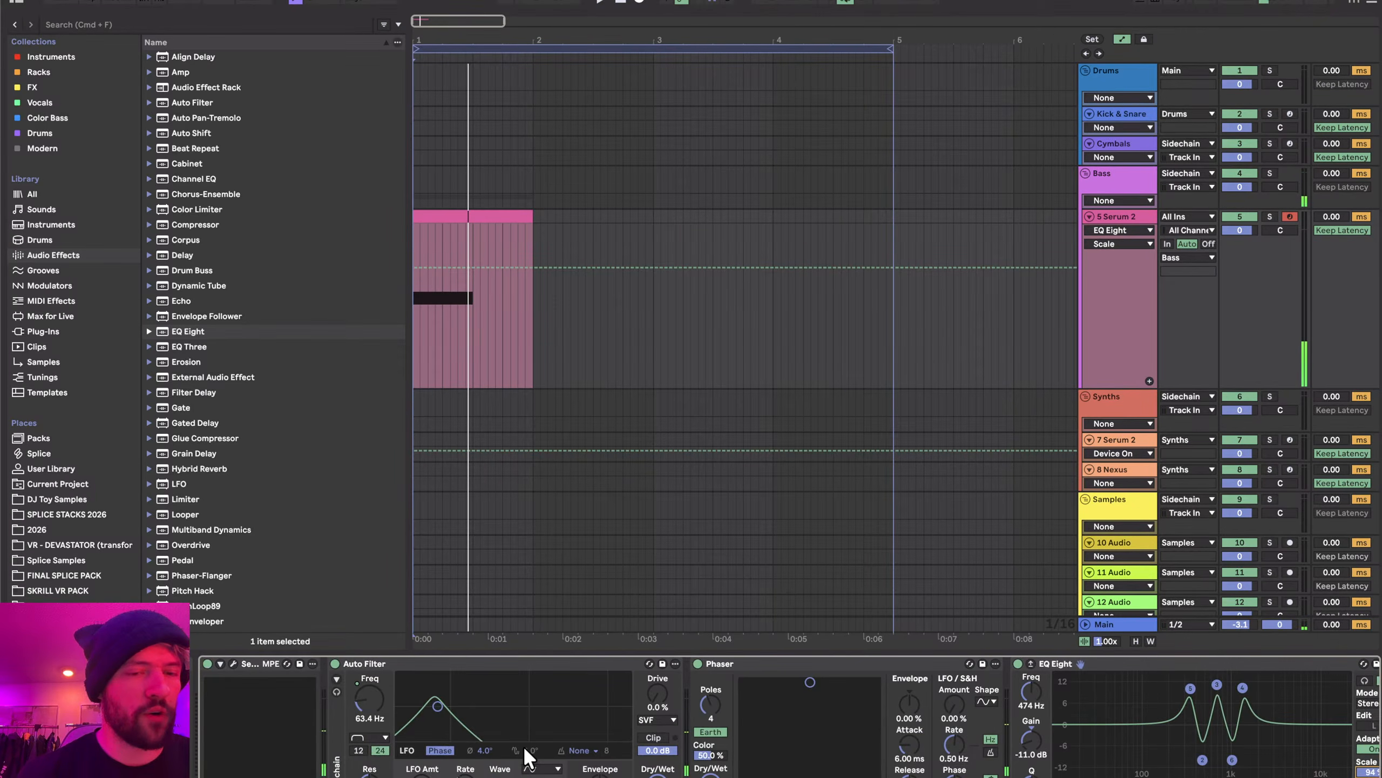
click(240, 666)
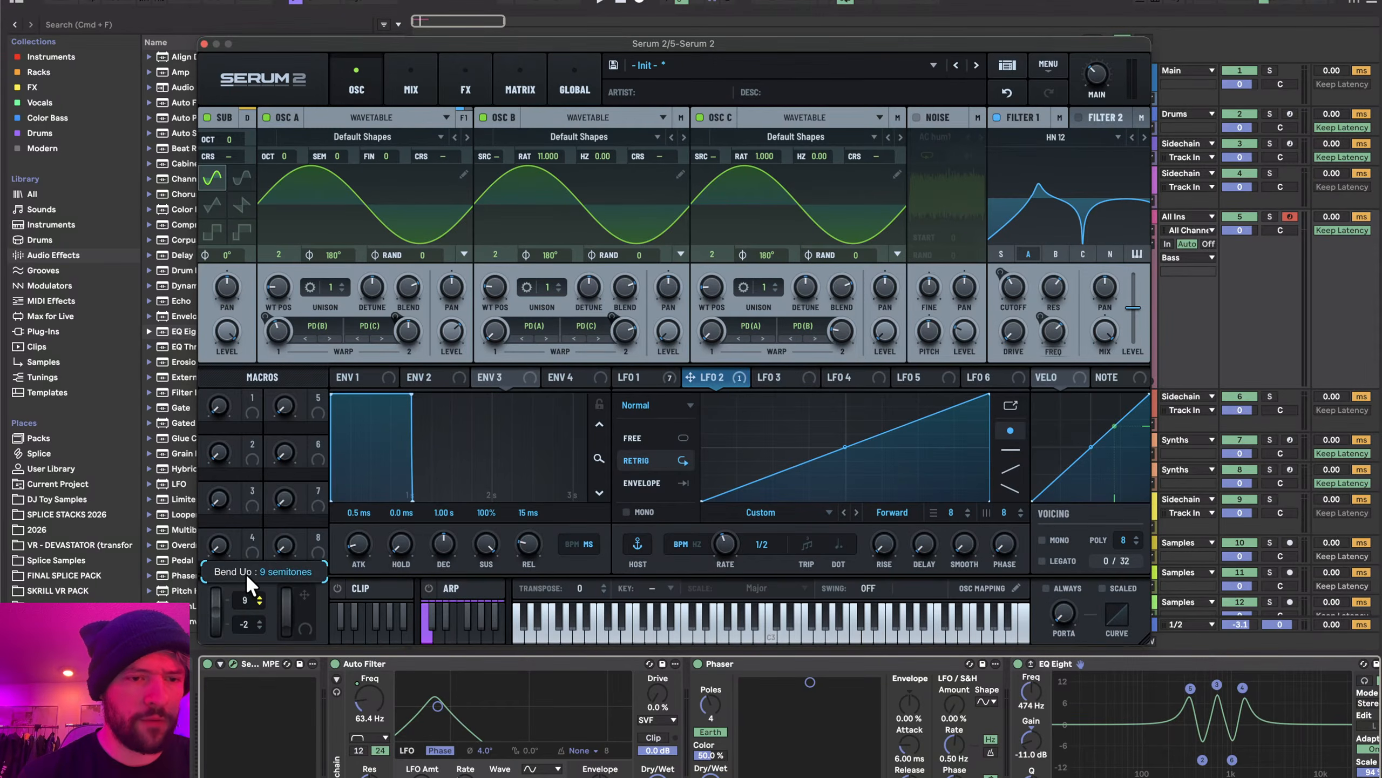
mouse_move(244, 625)
mouse_down()
mouse_move(243, 648)
mouse_move(212, 568)
mouse_move(210, 601)
mouse_move(206, 564)
mouse_move(214, 671)
mouse_move(206, 540)
mouse_move(214, 640)
mouse_move(220, 544)
mouse_move(223, 614)
mouse_up()
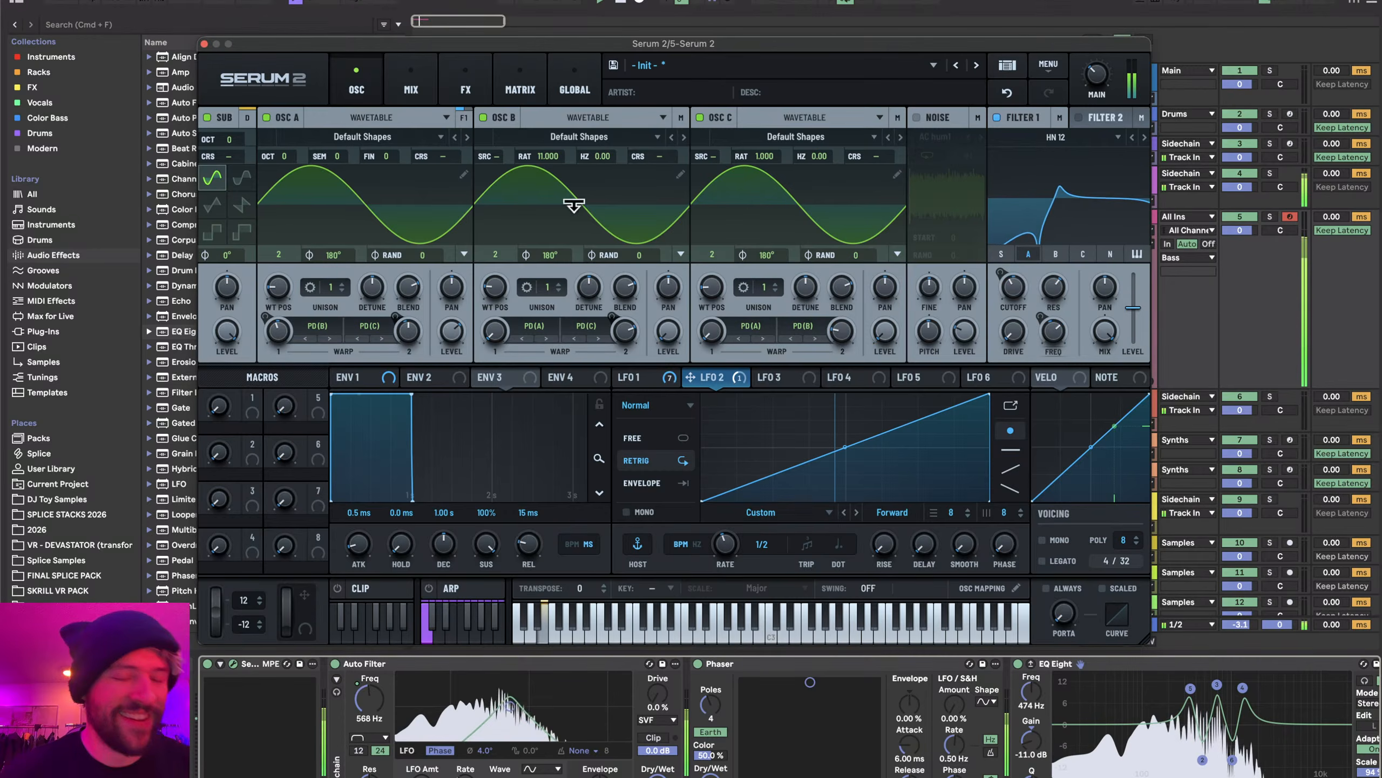
drag(596, 44, 566, 0)
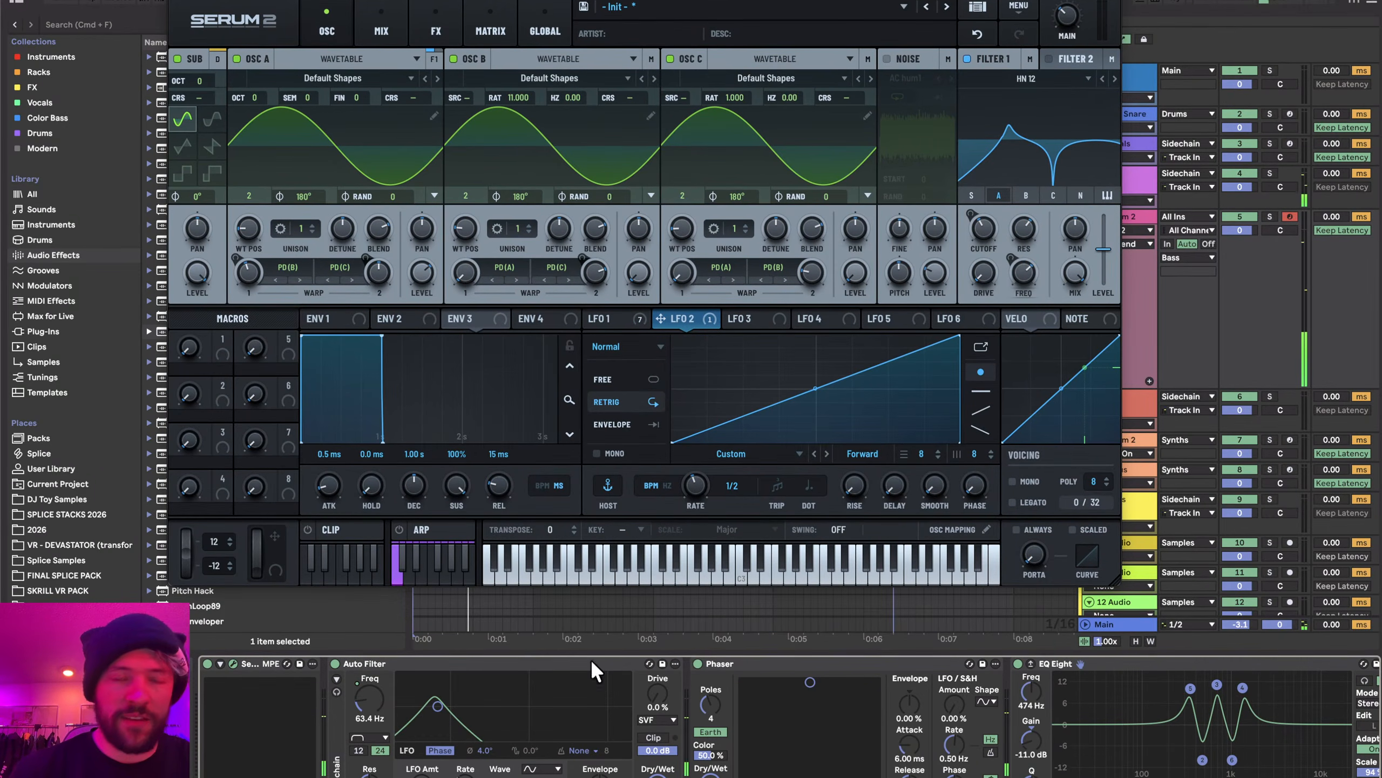
click(176, 0)
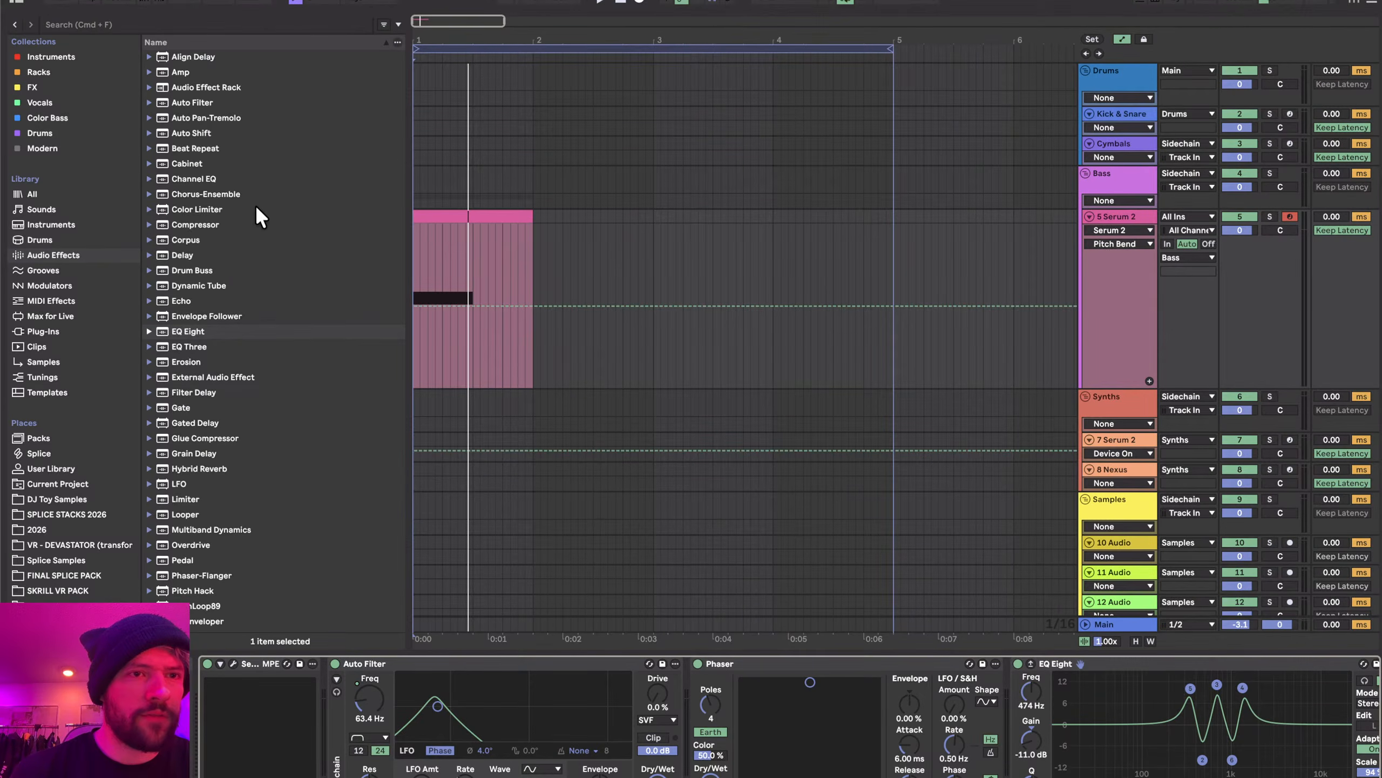
- Insert Corpus between the comb EQ Eight and the first OTT and lower its gain to -8.3 dB
scroll(556, 718, right, 6)
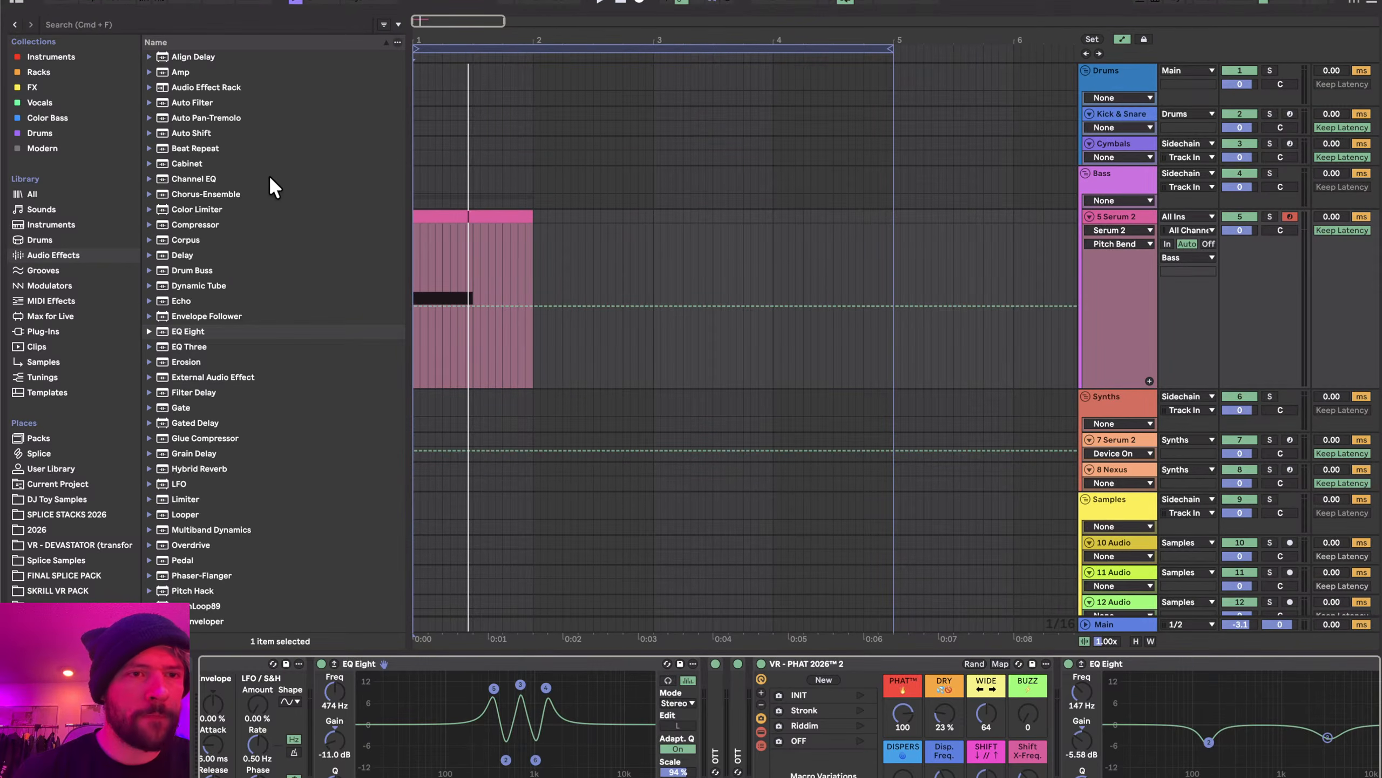
drag(177, 240, 718, 713)
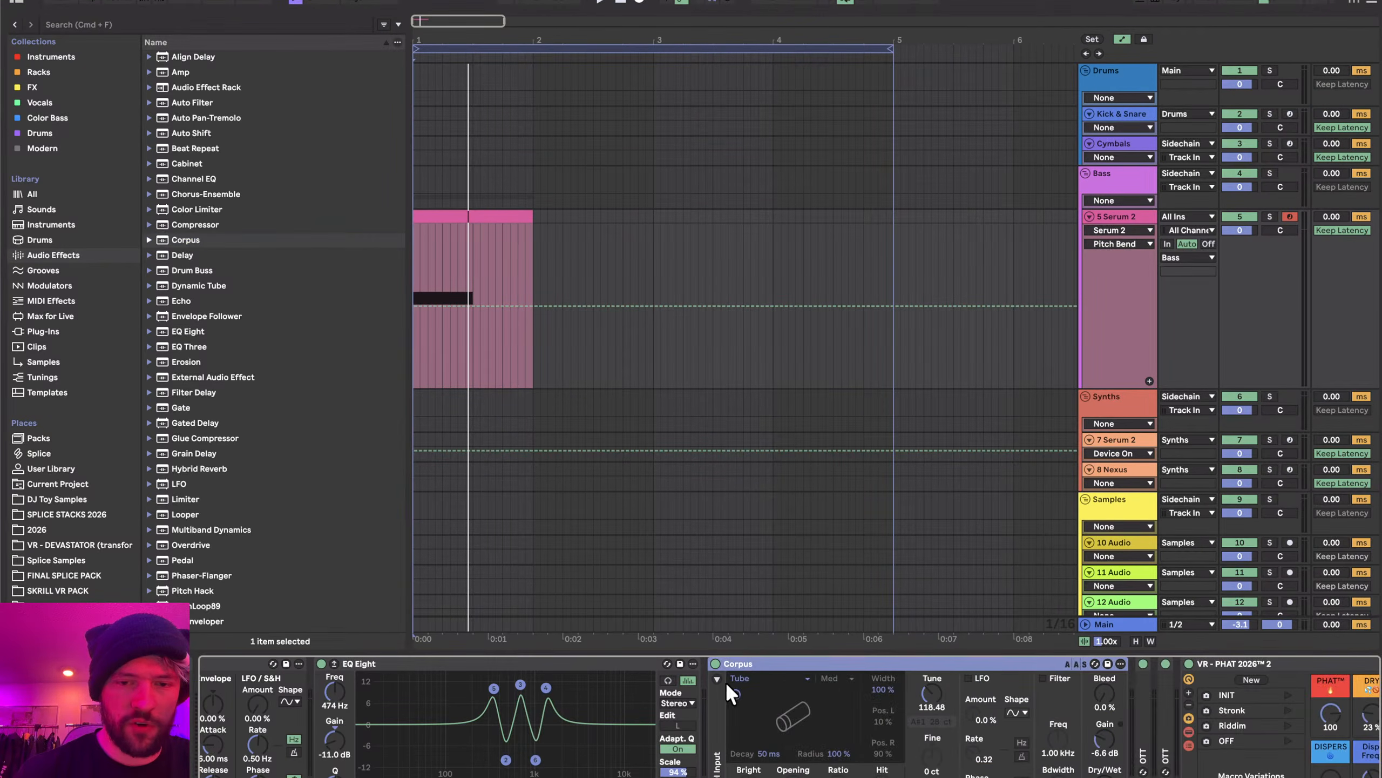
click(931, 694)
key(space)
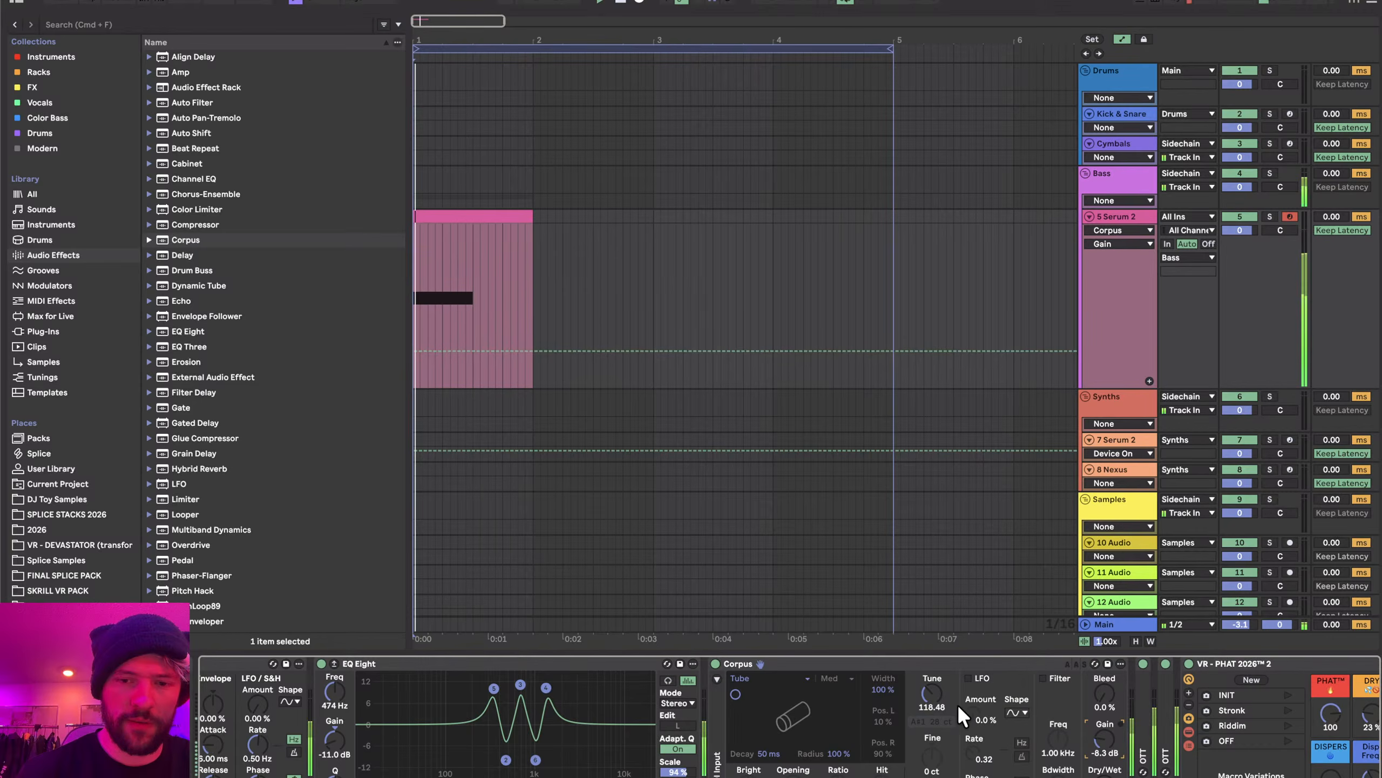
- Set the Corpus tuning to 108.50 Hz and adjust its dry/wet mix while auditioning the bass clip
key(space)
key(space)
drag(931, 695, 931, 688)
key(space)
key(space)
key(space)
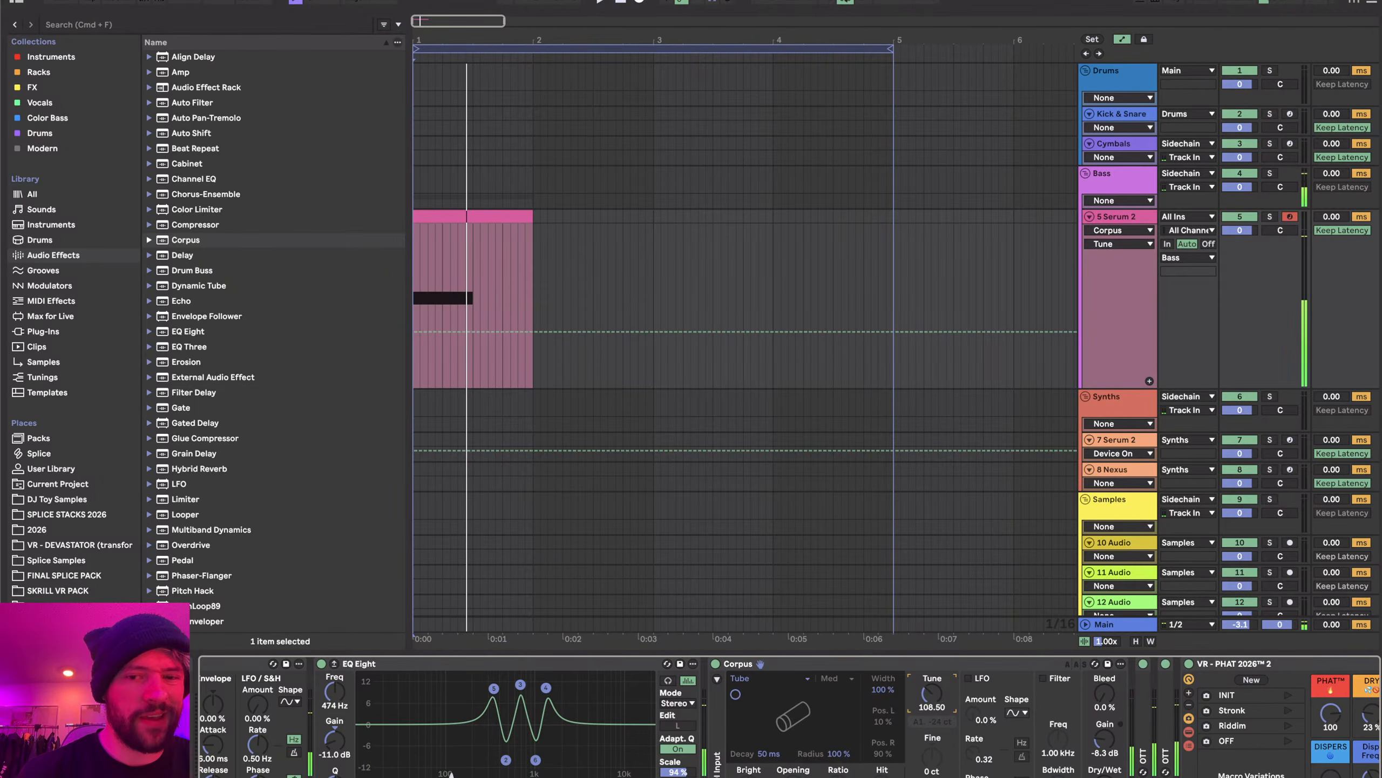
key(space)
key(space)
drag(1105, 773, 1105, 775)
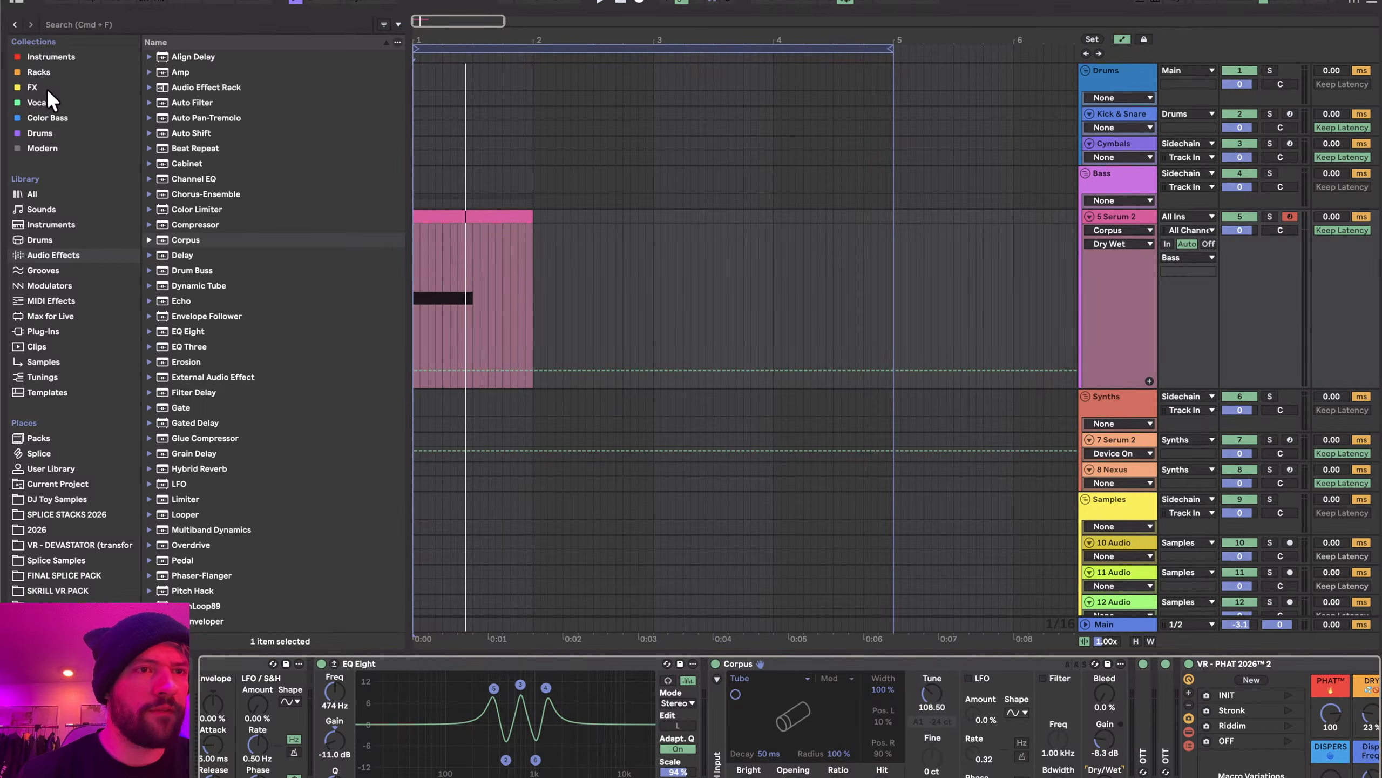
- Search the plug-ins for "uhb" and insert Uhbik-P between the comb EQ Eight and Corpus
click(47, 335)
key(cmd+f)
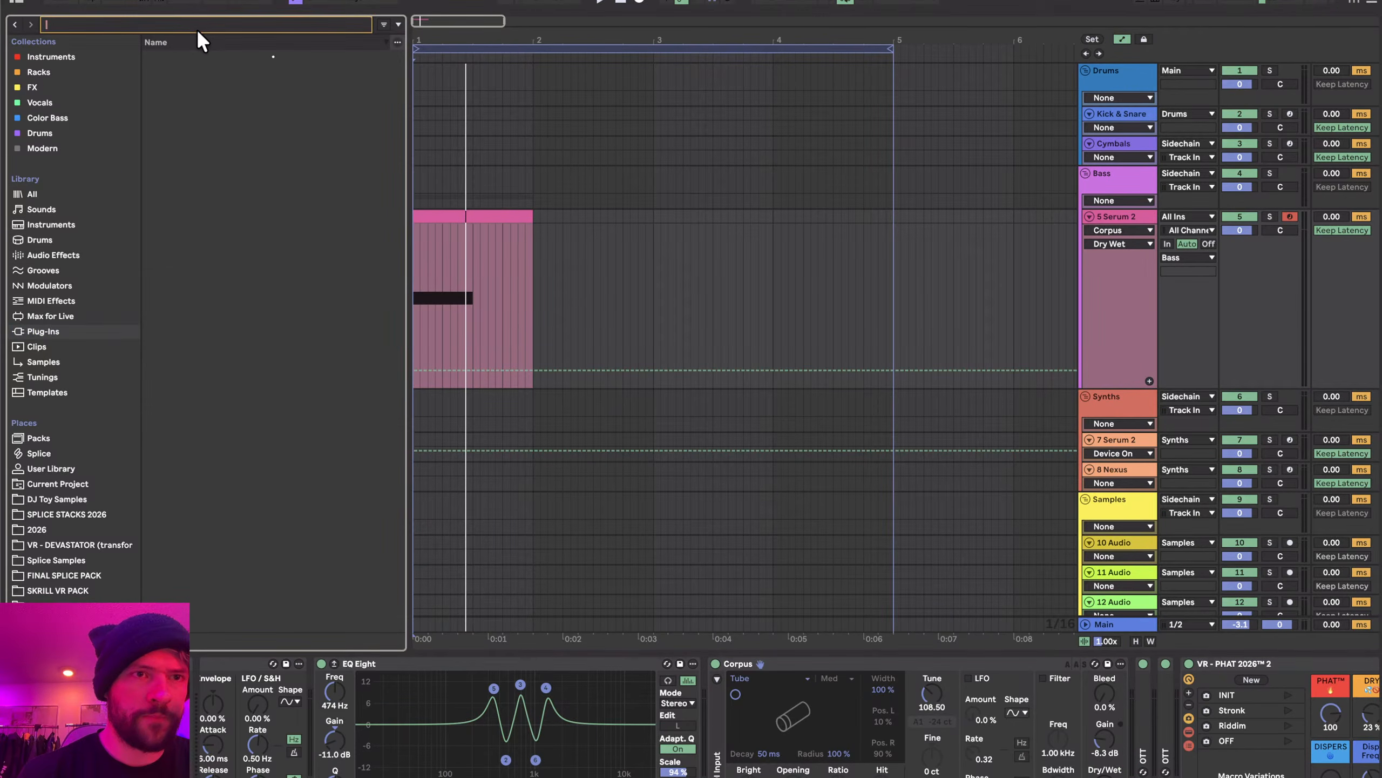
text(uhb)
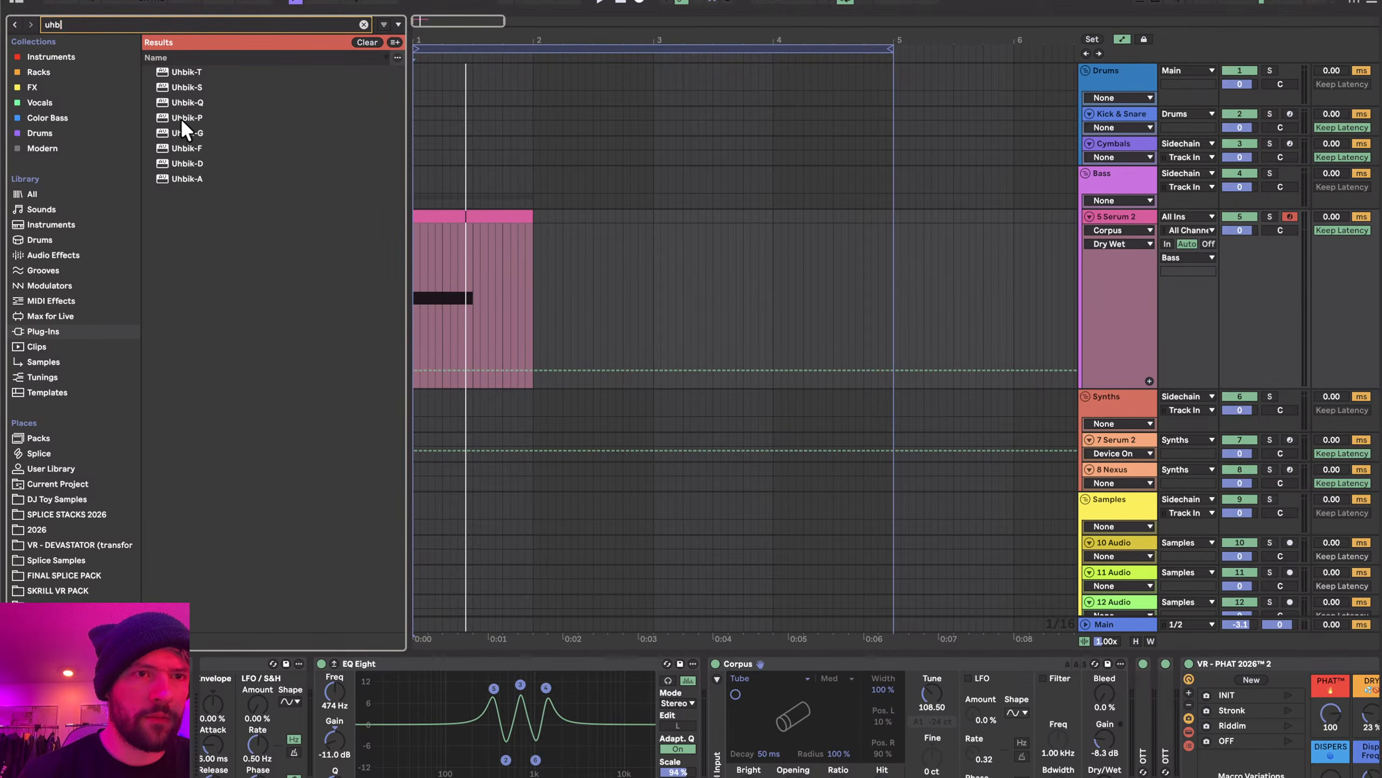
drag(182, 121, 807, 721)
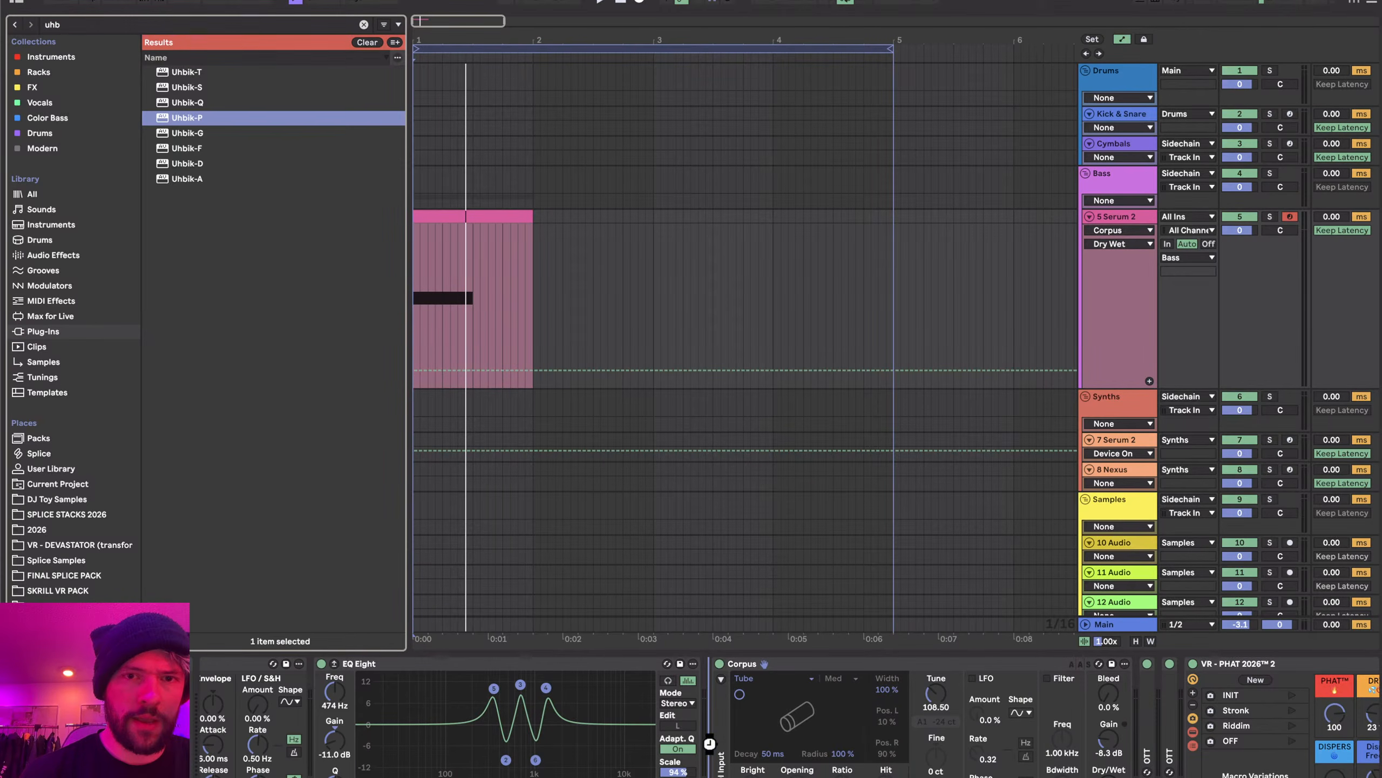
drag(710, 743, 721, 743)
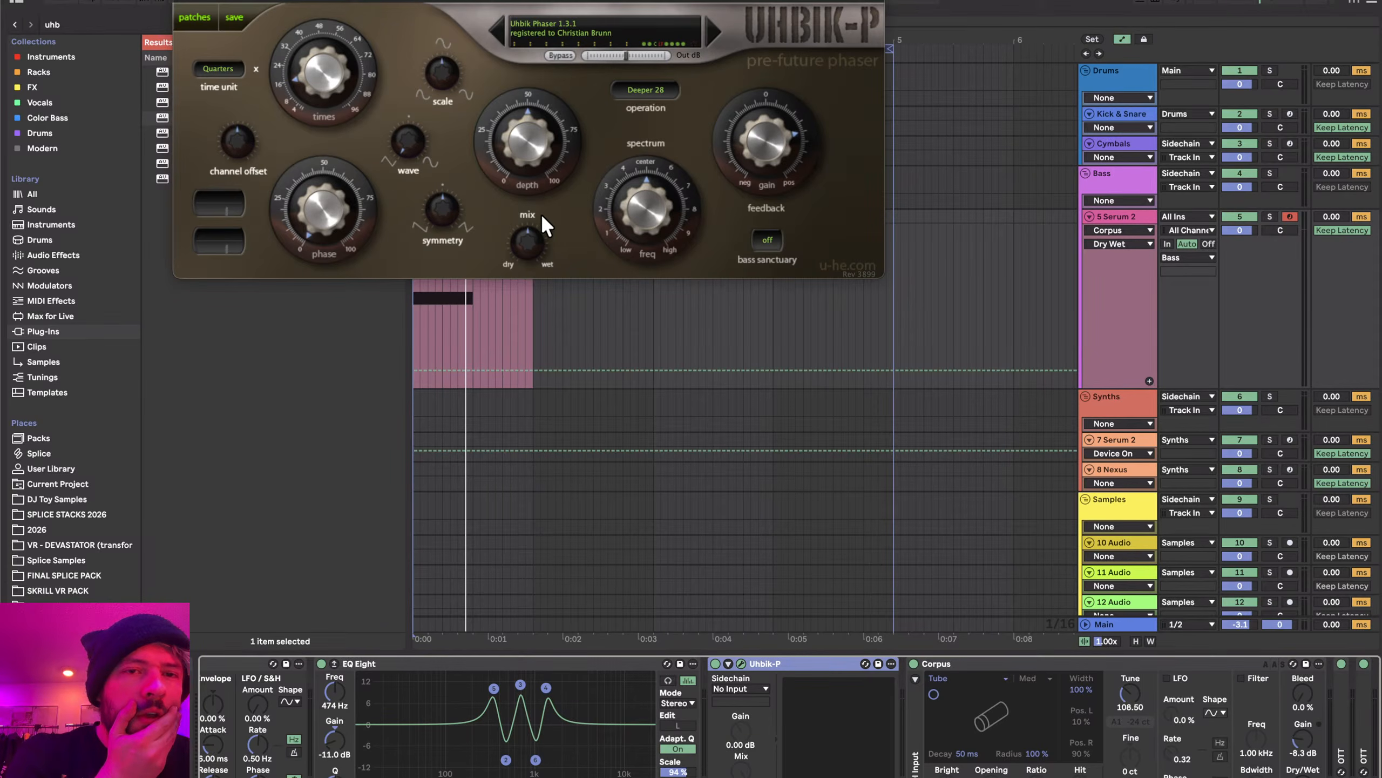
- Set Uhbik-P's mix to 33, its spectrum frequency to 12 and its time unit to Manual
drag(531, 235, 531, 265)
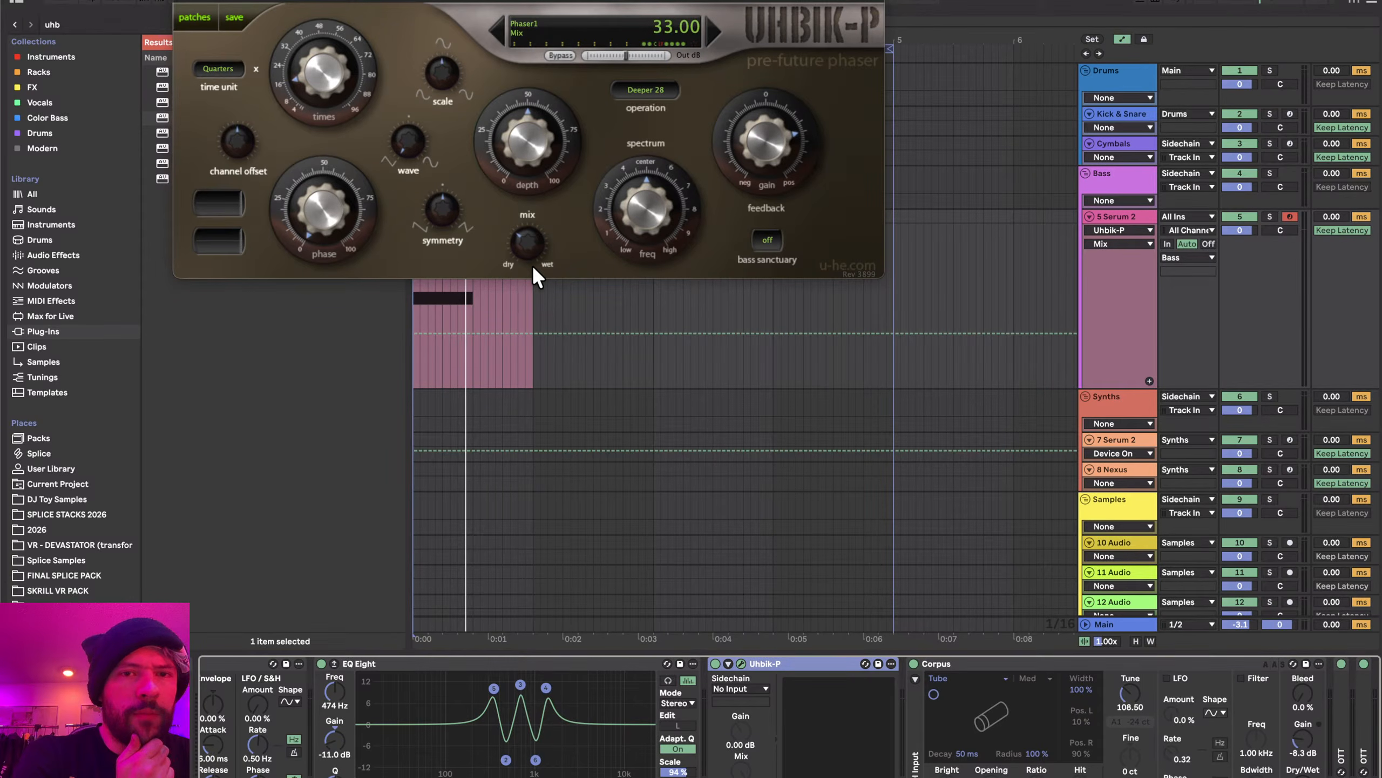
drag(644, 189, 662, 177)
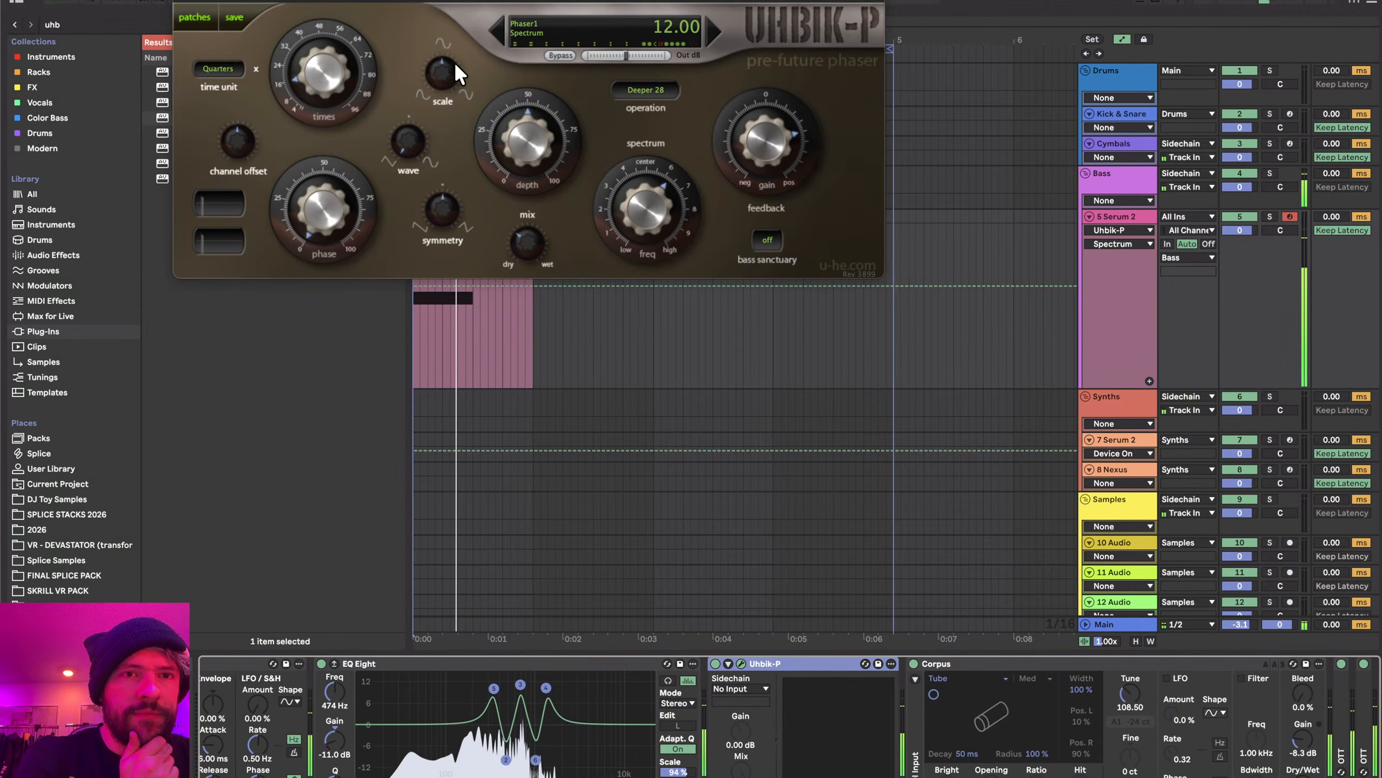
click(218, 70)
click(218, 71)
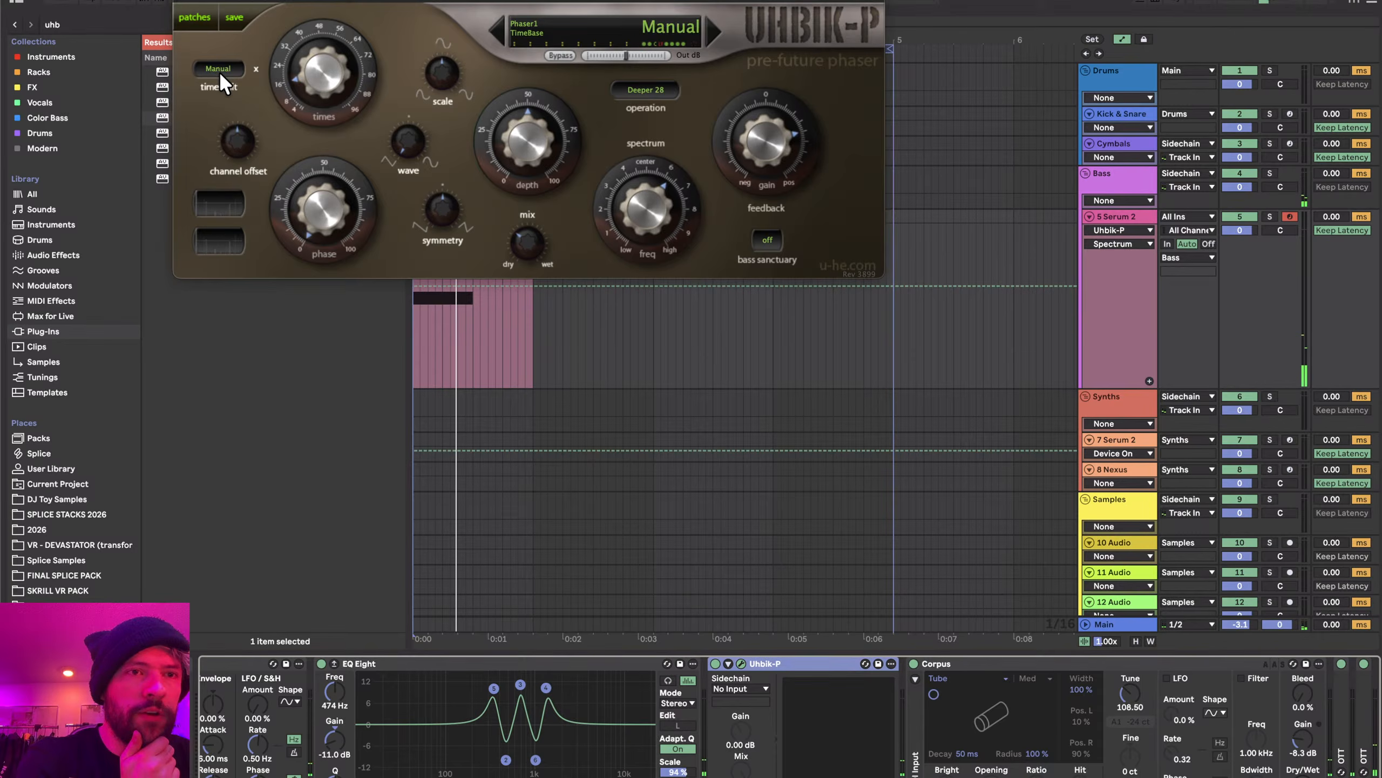
- Set Uhbik-P's operation to Deep 14, bass sanctuary to mid and spectrum frequency to 19, and close its window
click(663, 86)
click(663, 88)
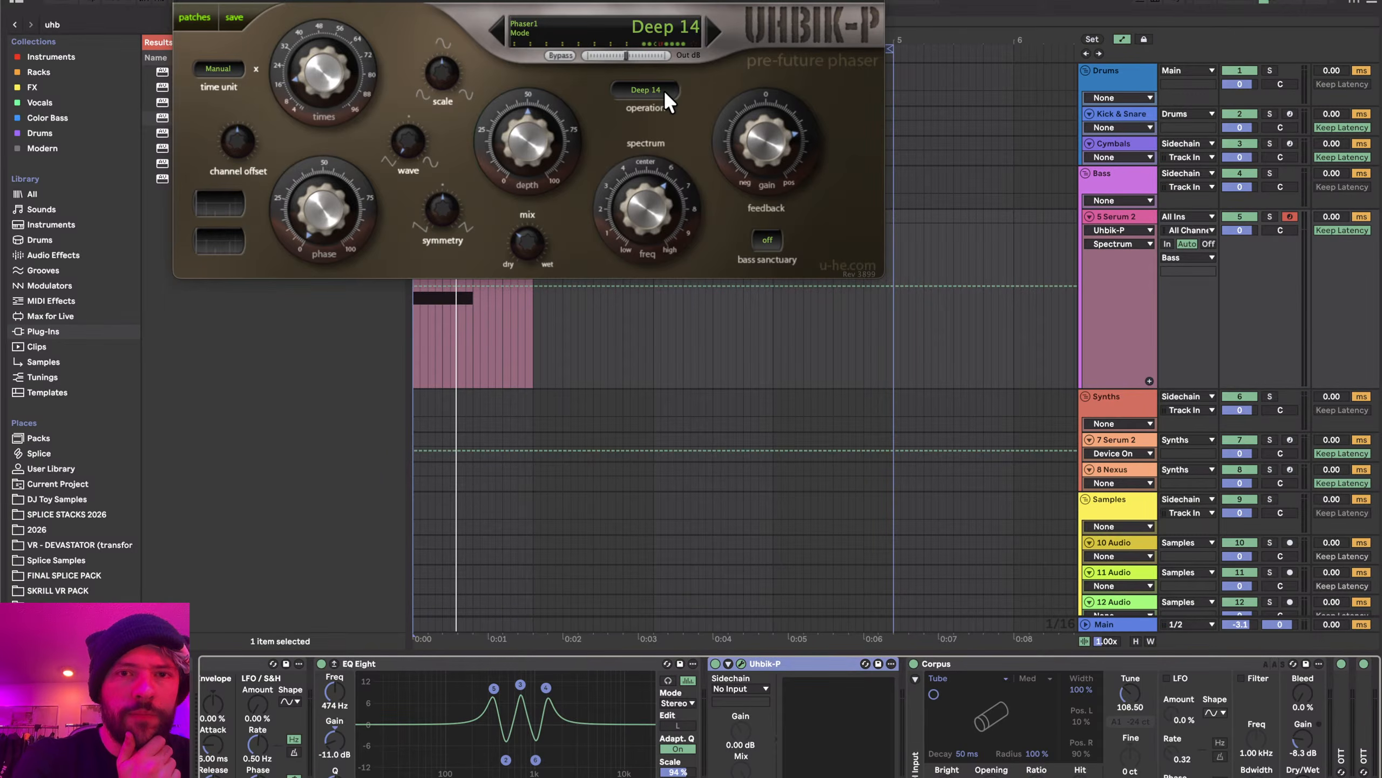
click(766, 237)
click(766, 237)
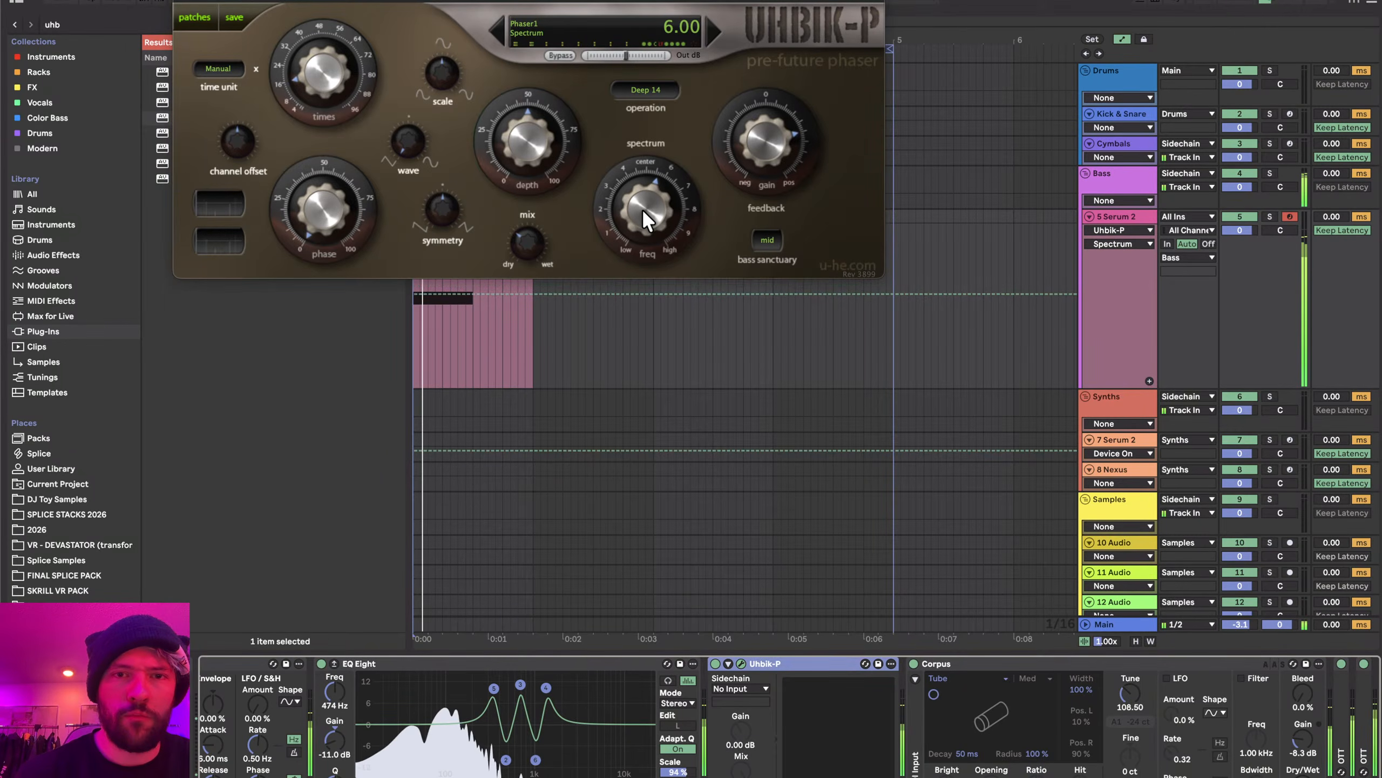
mouse_move(642, 208)
mouse_down()
mouse_move(644, 167)
mouse_move(663, 205)
mouse_up()
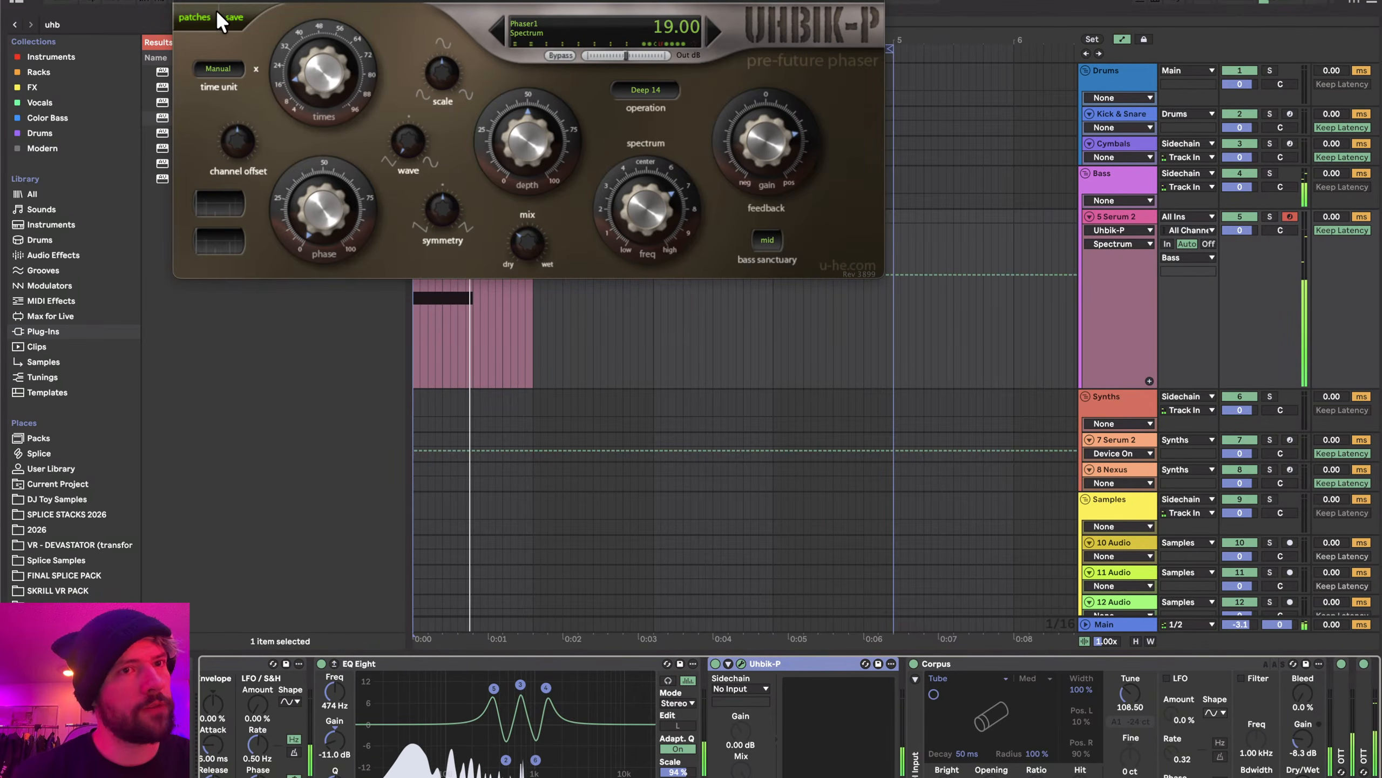
click(182, 1)
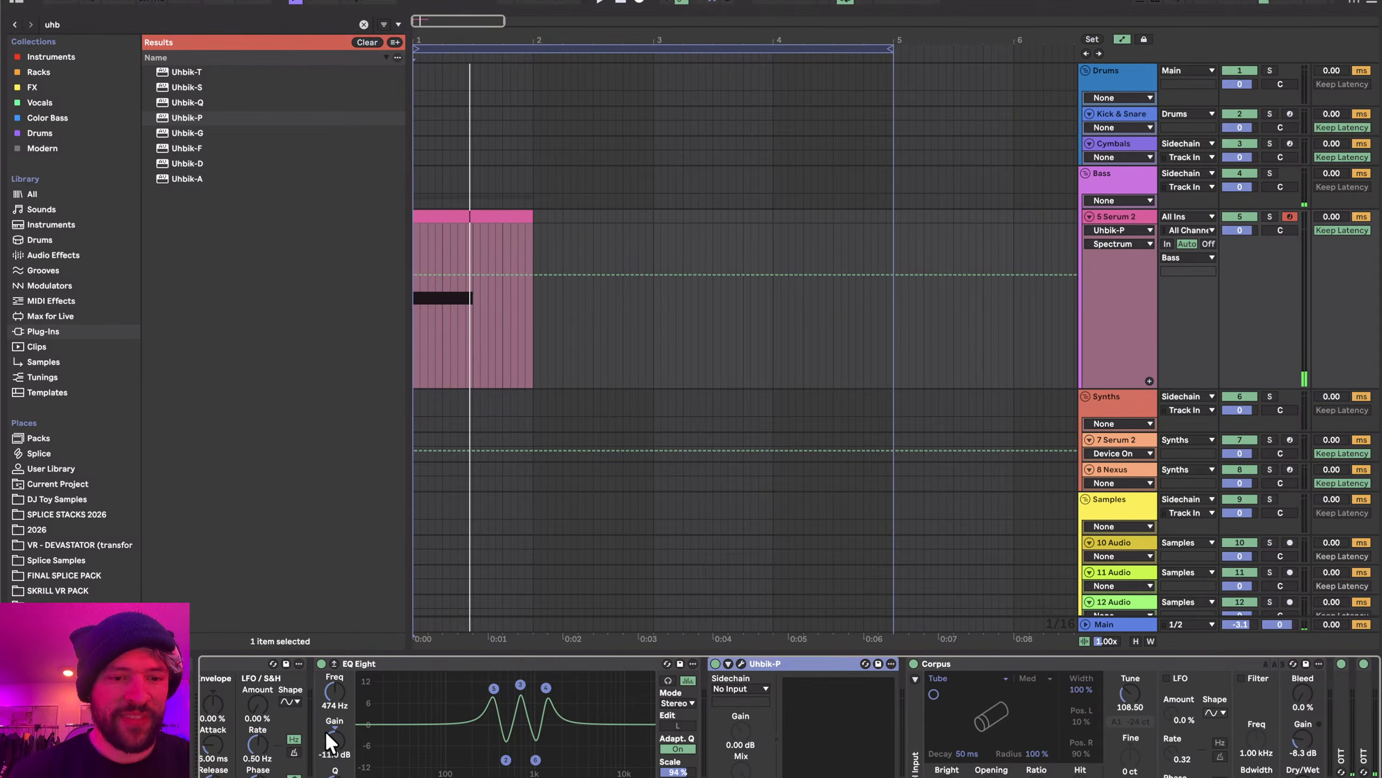
- Expose Serum 2's Pitch Bend as a configured parameter and show its automation lane on the bass track
scroll(375, 743, left, 10)
click(233, 663)
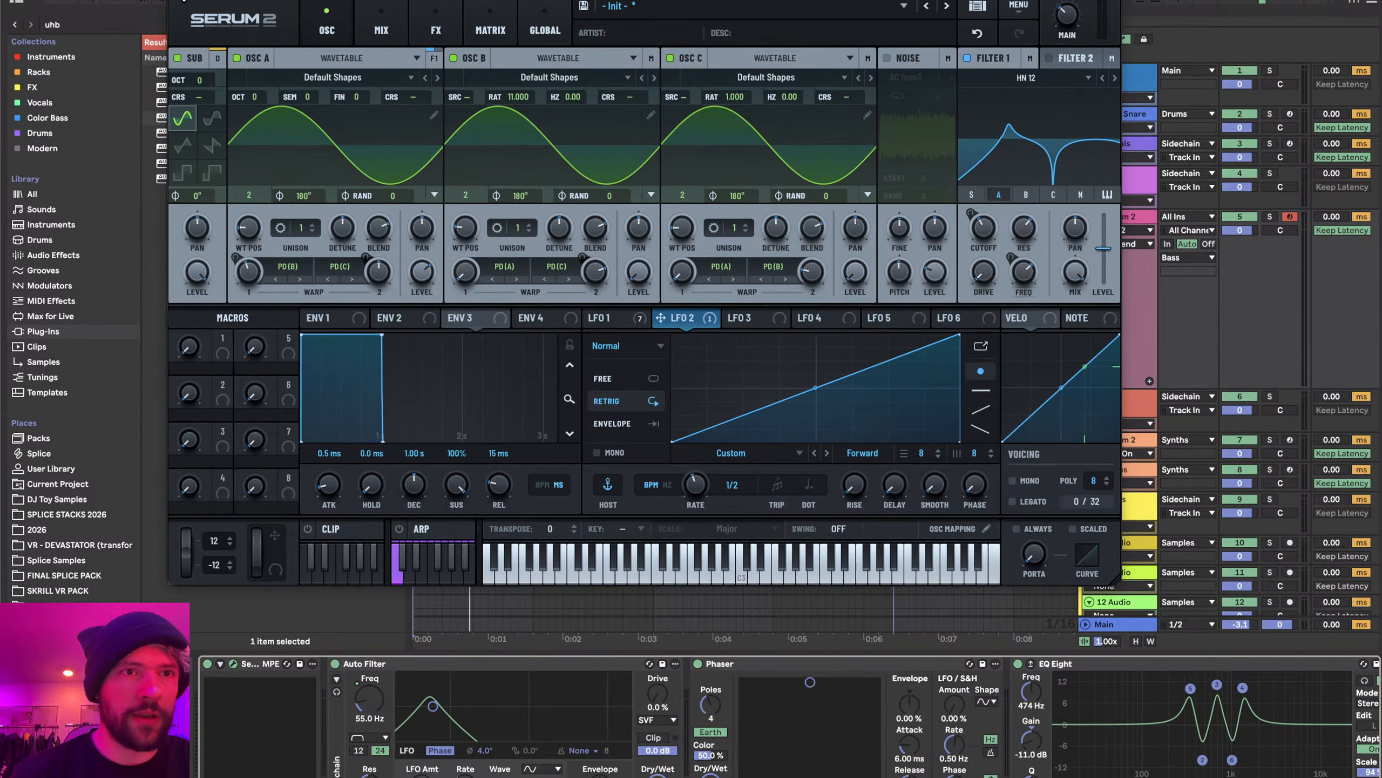
click(183, 1)
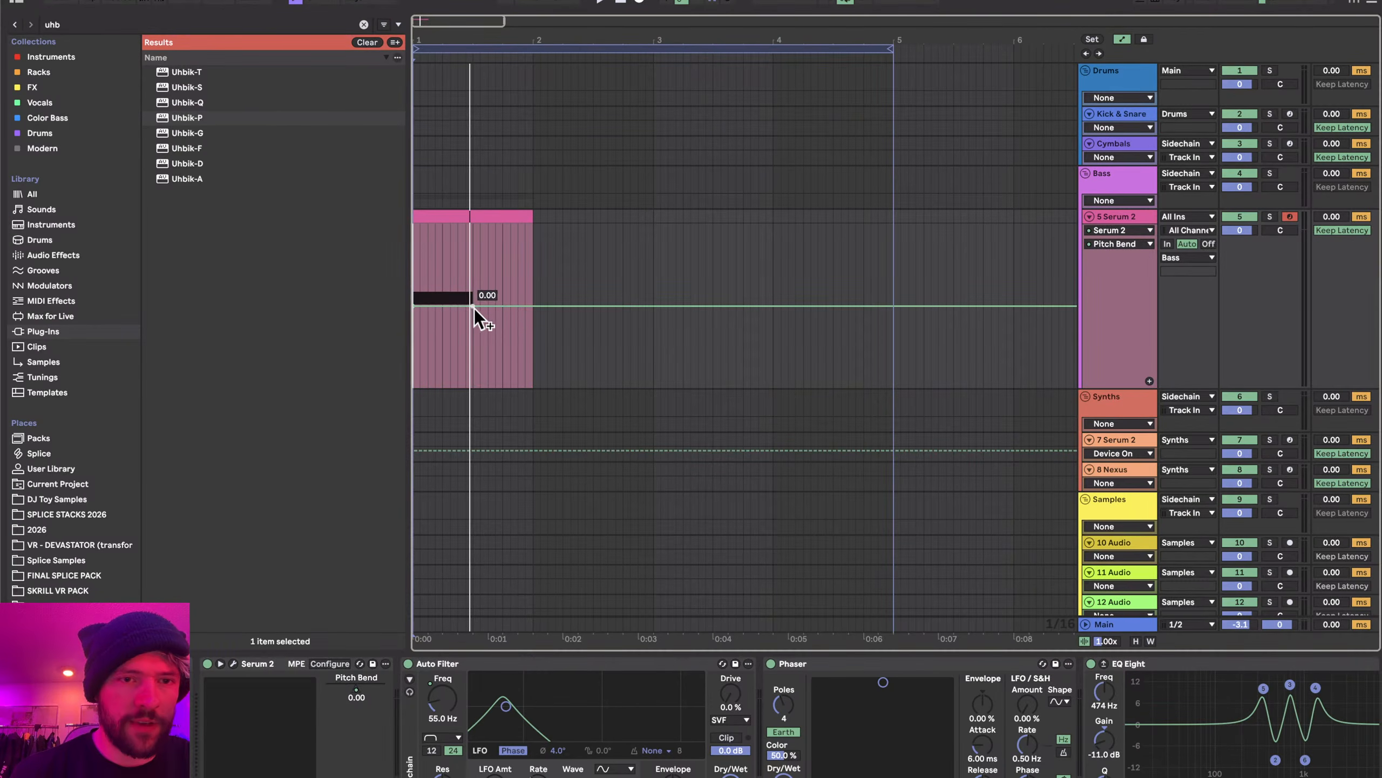
- Ramp the bass track's pitch bend automation from 0.00 at the clip start to about 3.8 at the note's end
drag(472, 305, 472, 279)
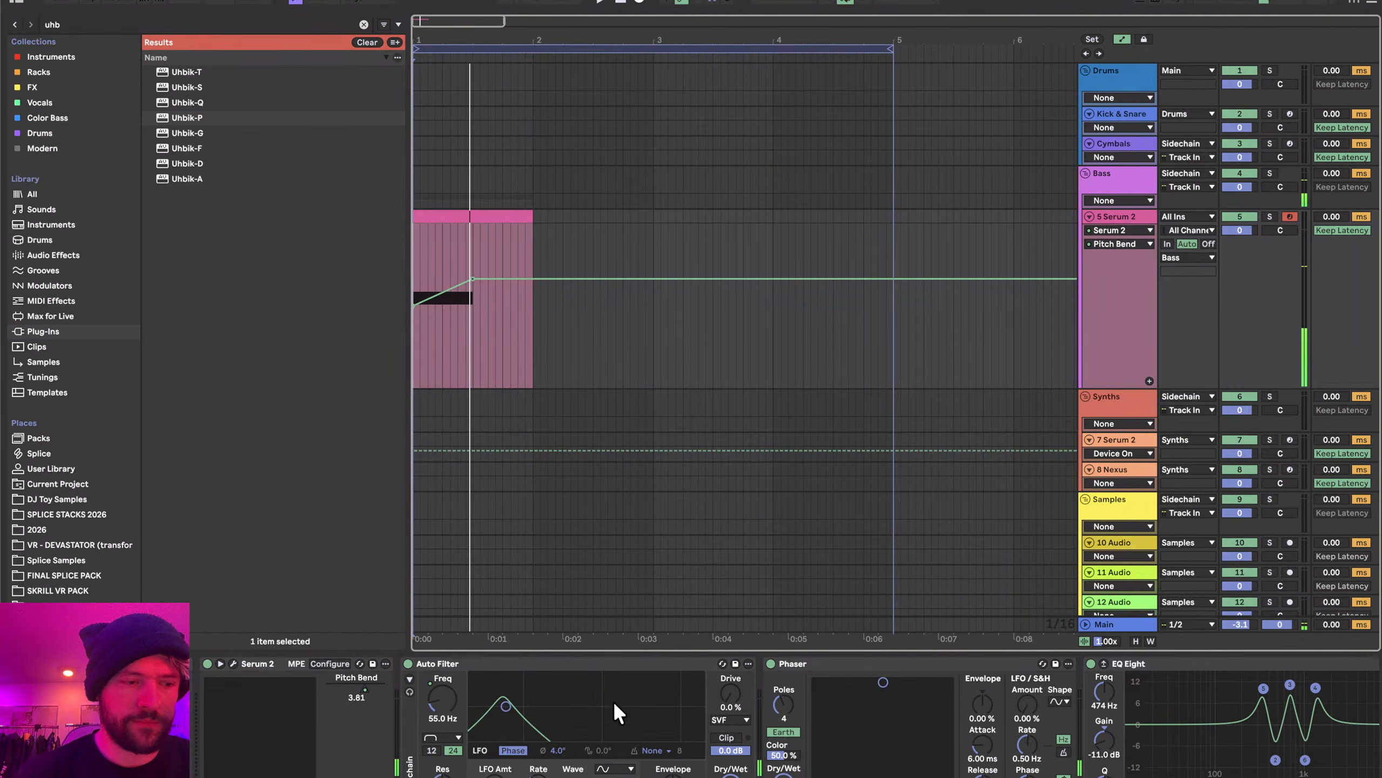
scroll(613, 701, right, 10)
scroll(697, 703, left, 10)
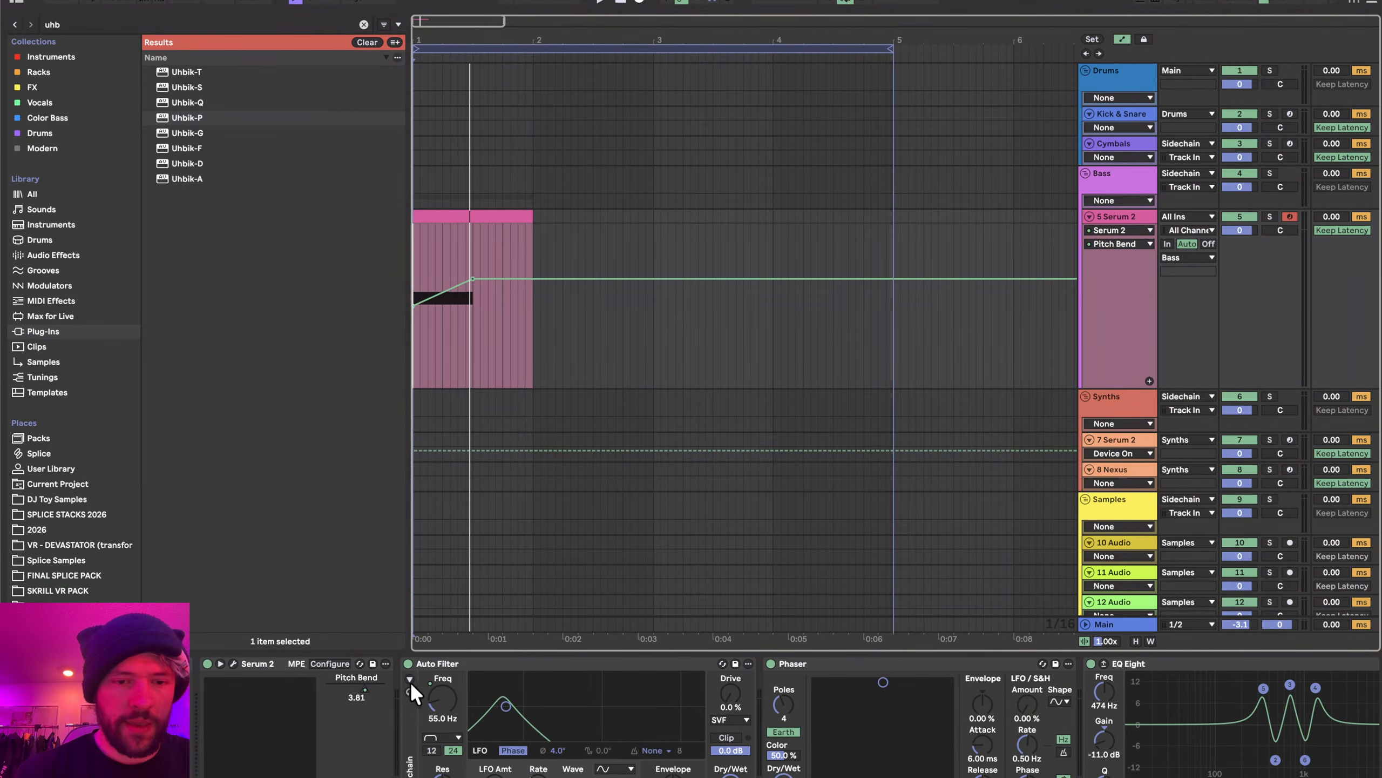
- Insert an EQ Eight between Serum 2 and Auto Filter and boost the highs 7.81 dB at 6.96 kHz
click(364, 24)
click(364, 25)
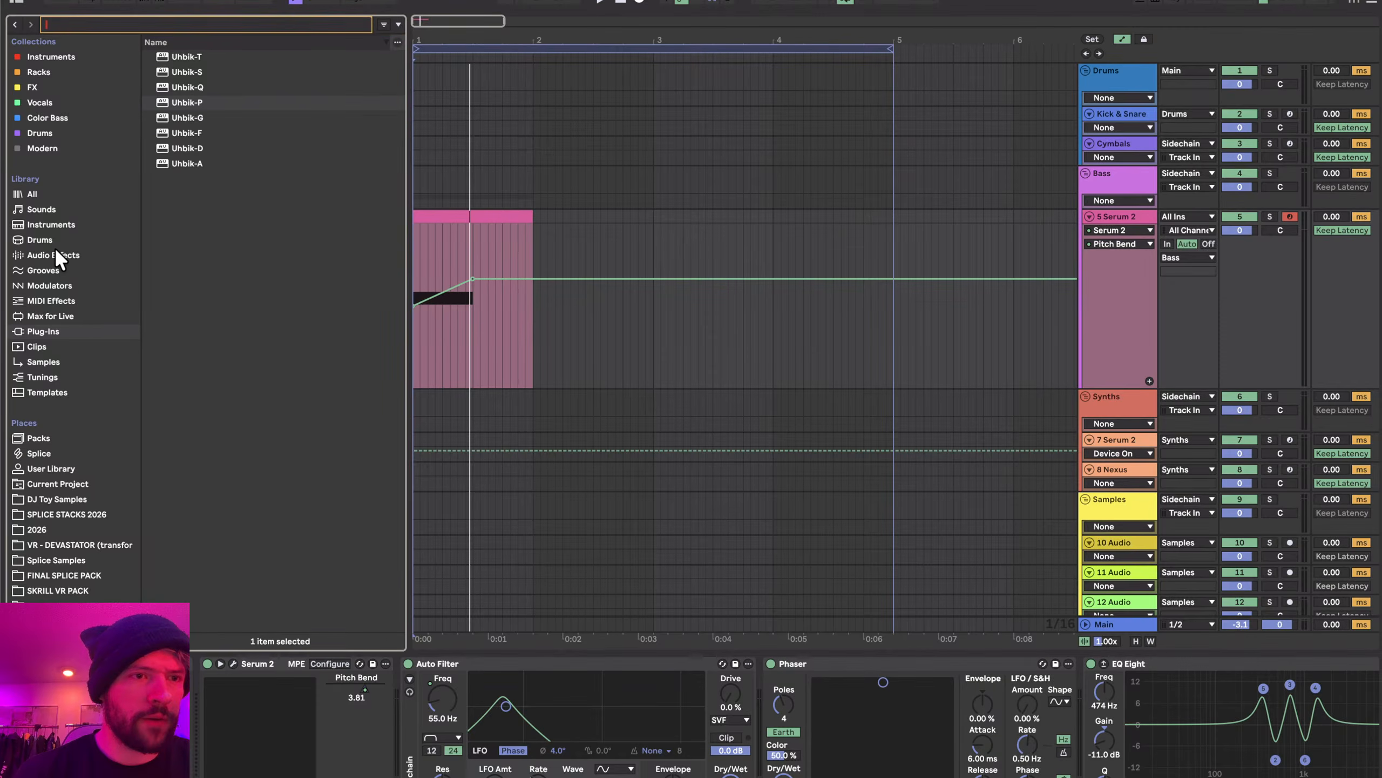
click(54, 254)
drag(188, 331, 403, 702)
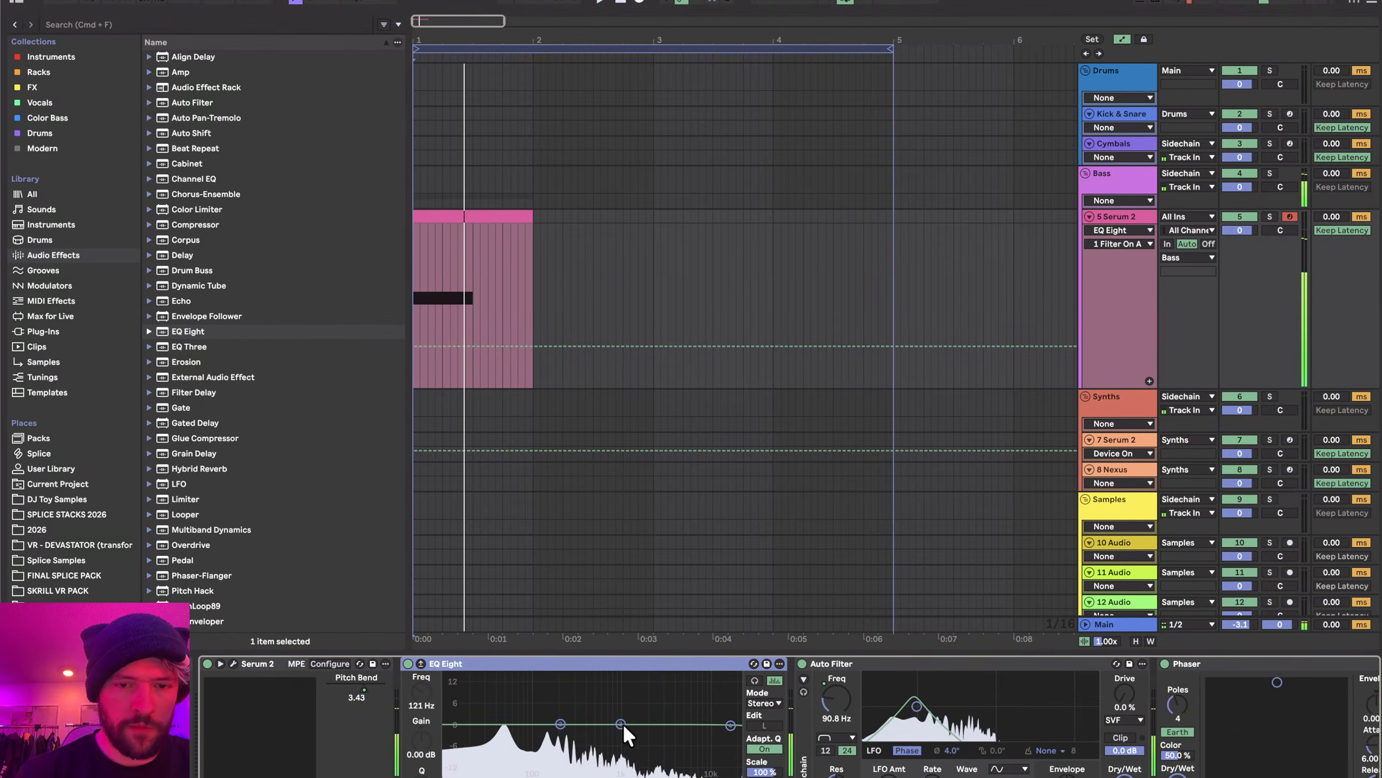
drag(620, 723, 693, 699)
- Enable Serum 2's noise oscillator with White noise and modulate its level from the Sub Osc
click(234, 664)
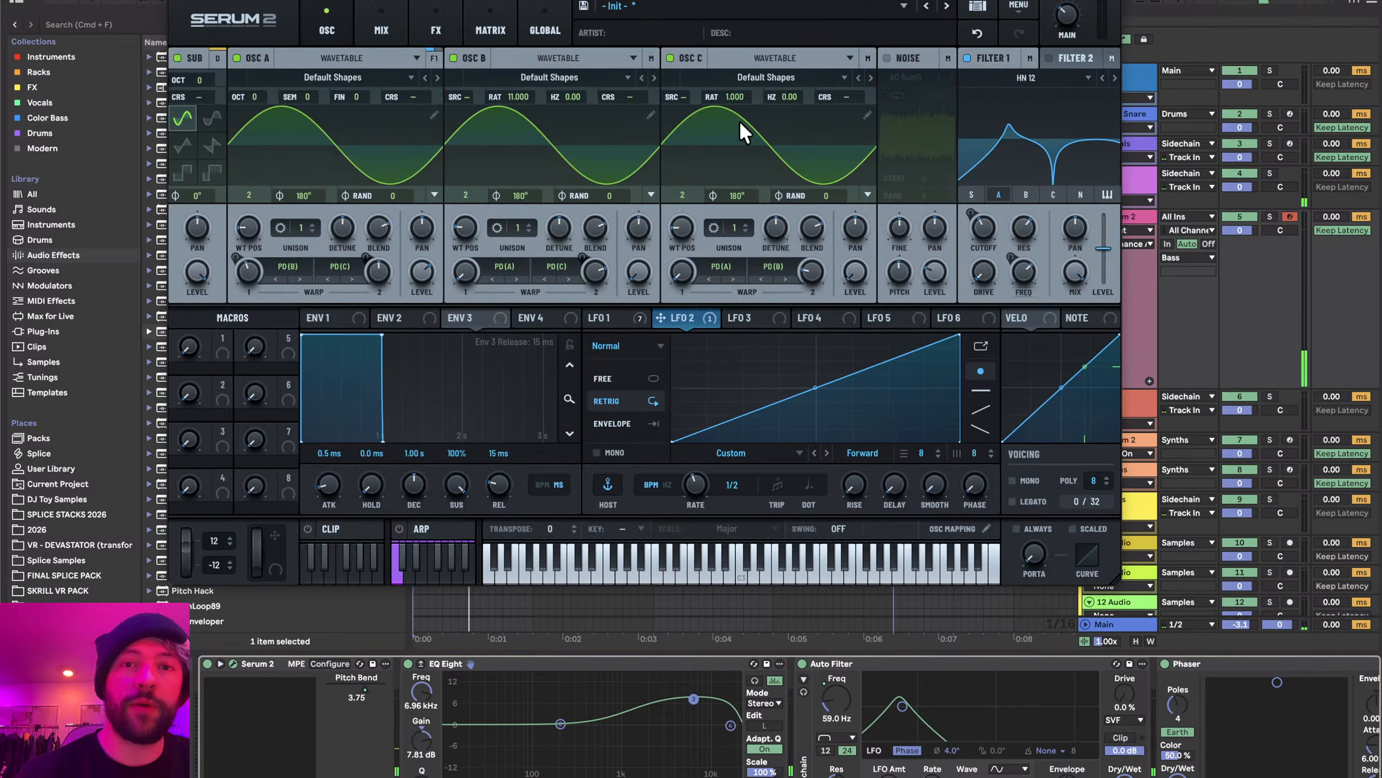
click(903, 78)
mouse_move(928, 236)
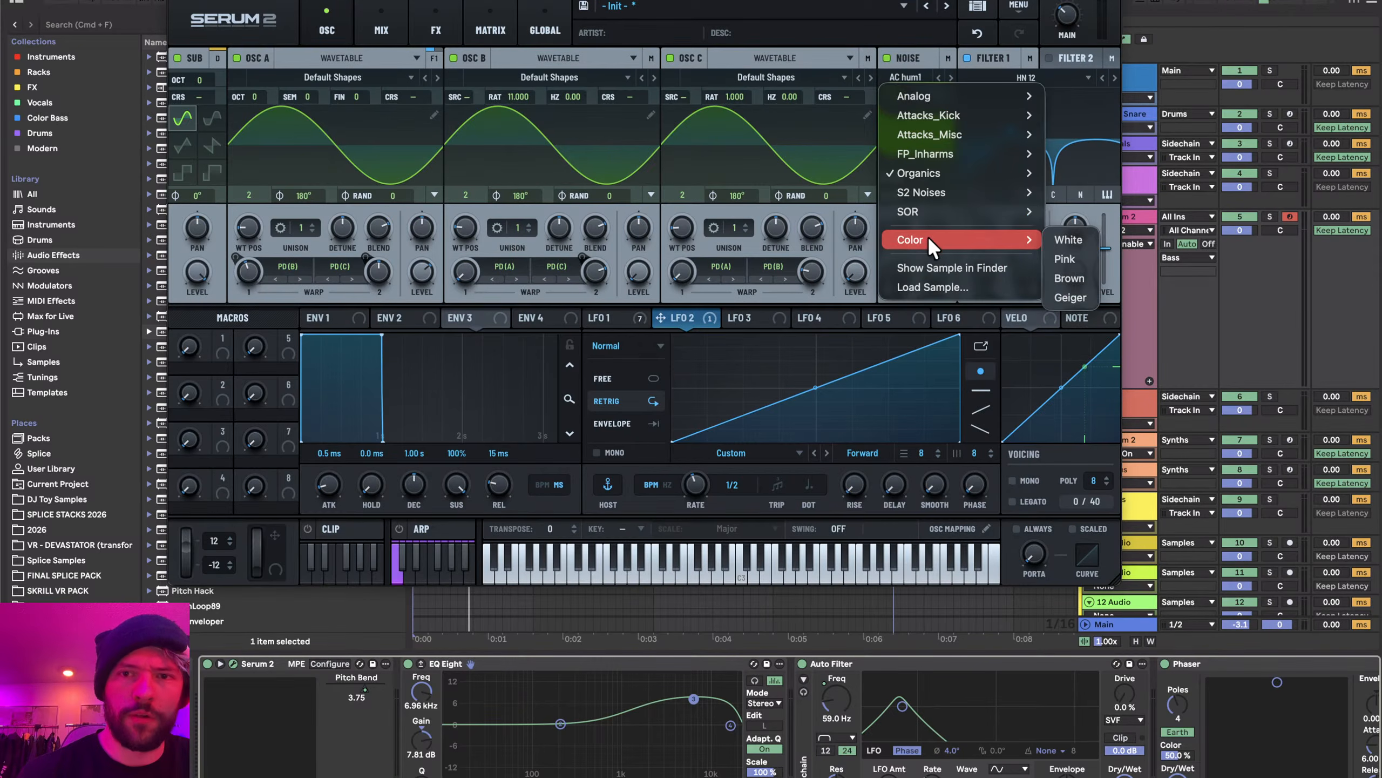
click(1056, 234)
right_click(935, 263)
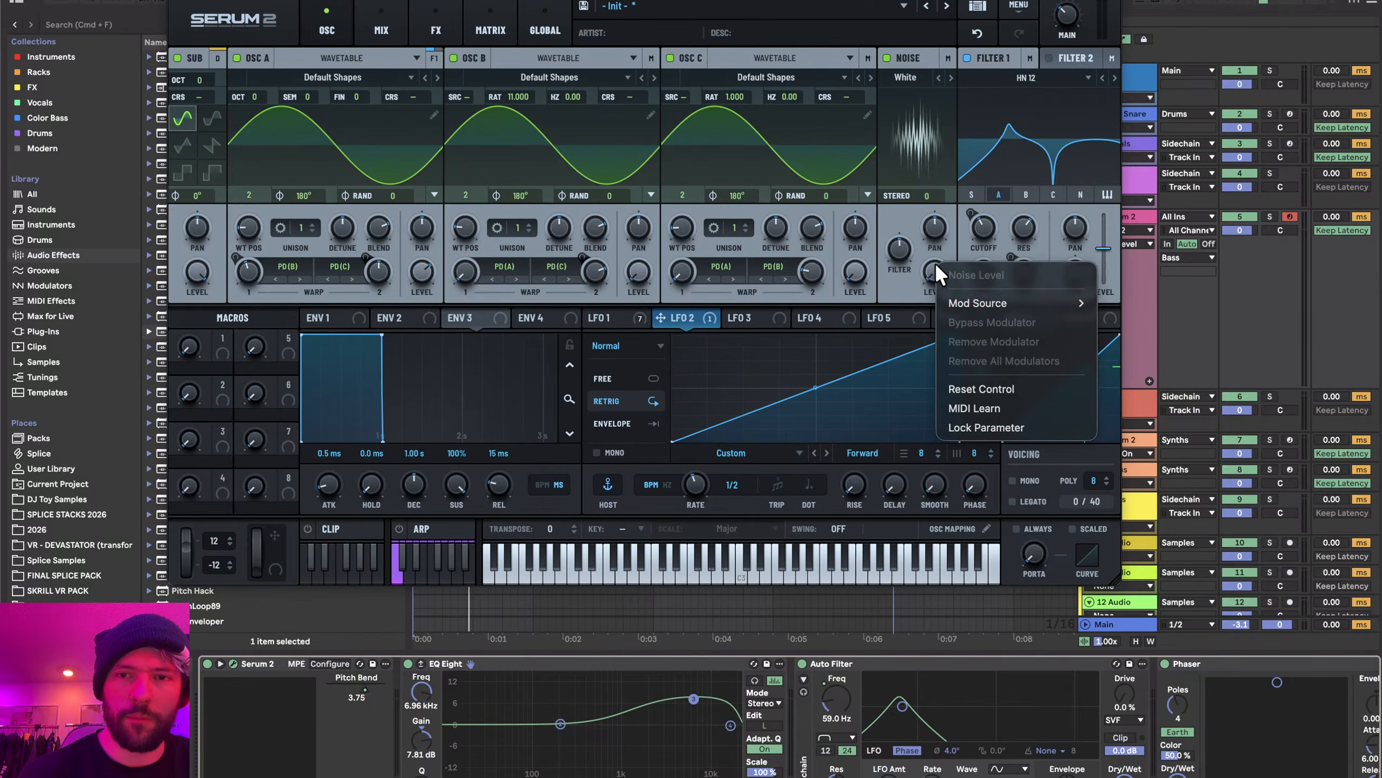
mouse_move(1031, 302)
mouse_move(1156, 362)
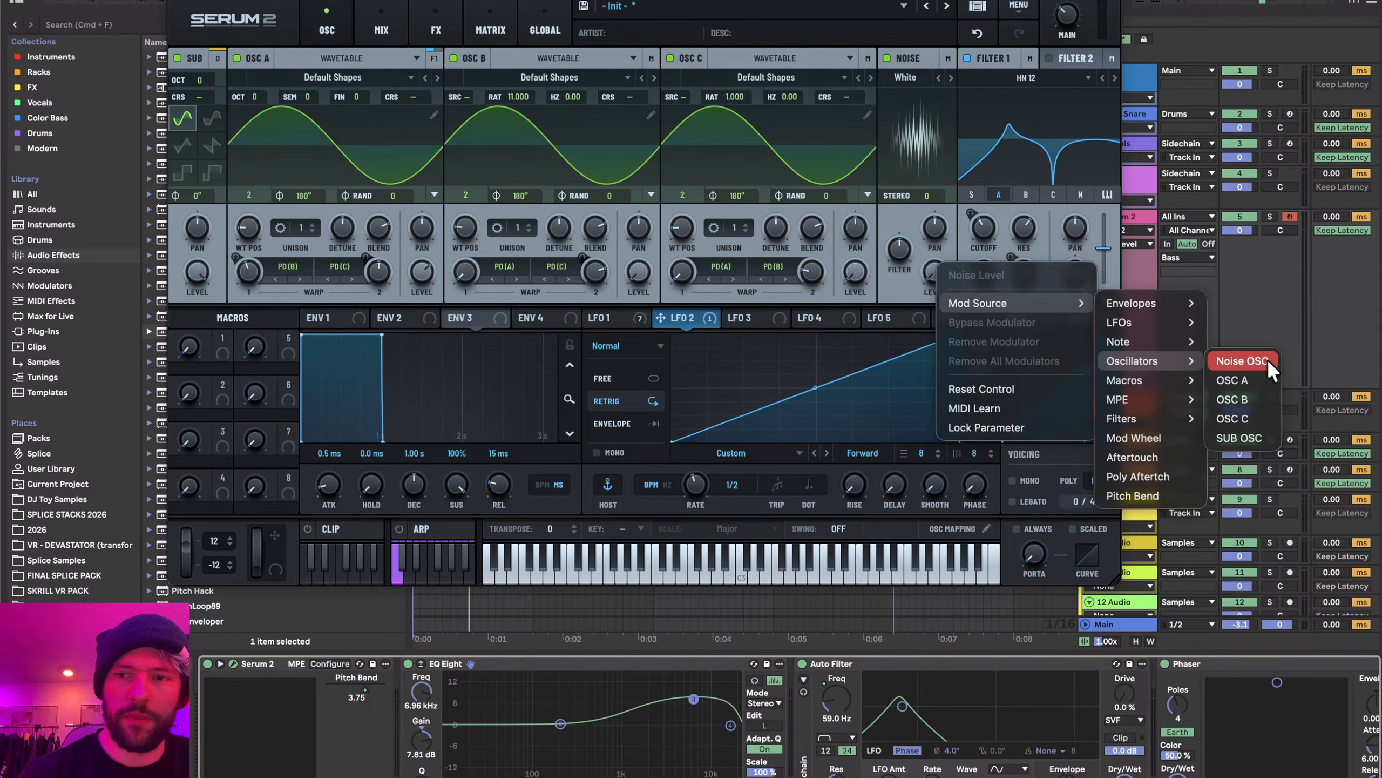
click(1233, 435)
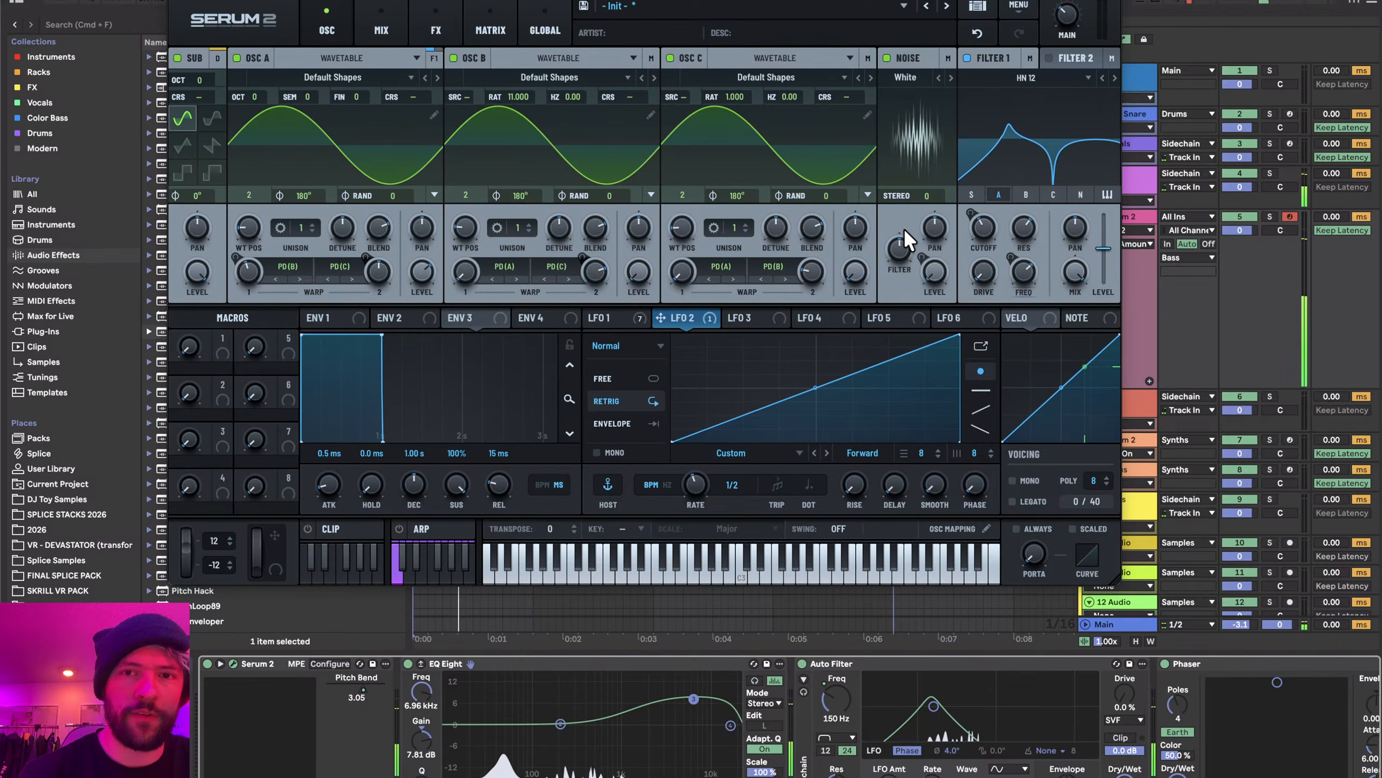
- Set the noise stereo amount to 100 and route the noise into Filter 1, checking its level modulation in the matrix
drag(909, 194, 941, 9)
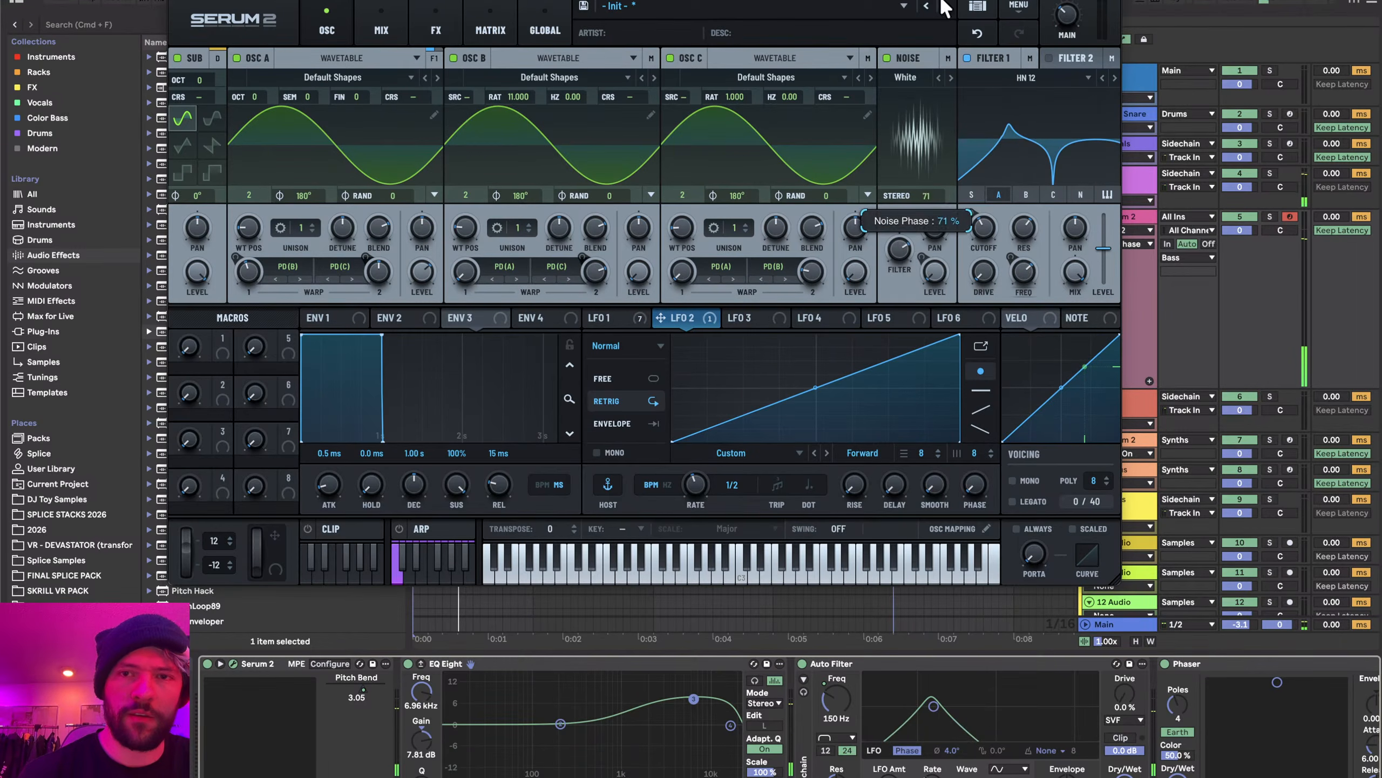
click(1080, 194)
click(490, 28)
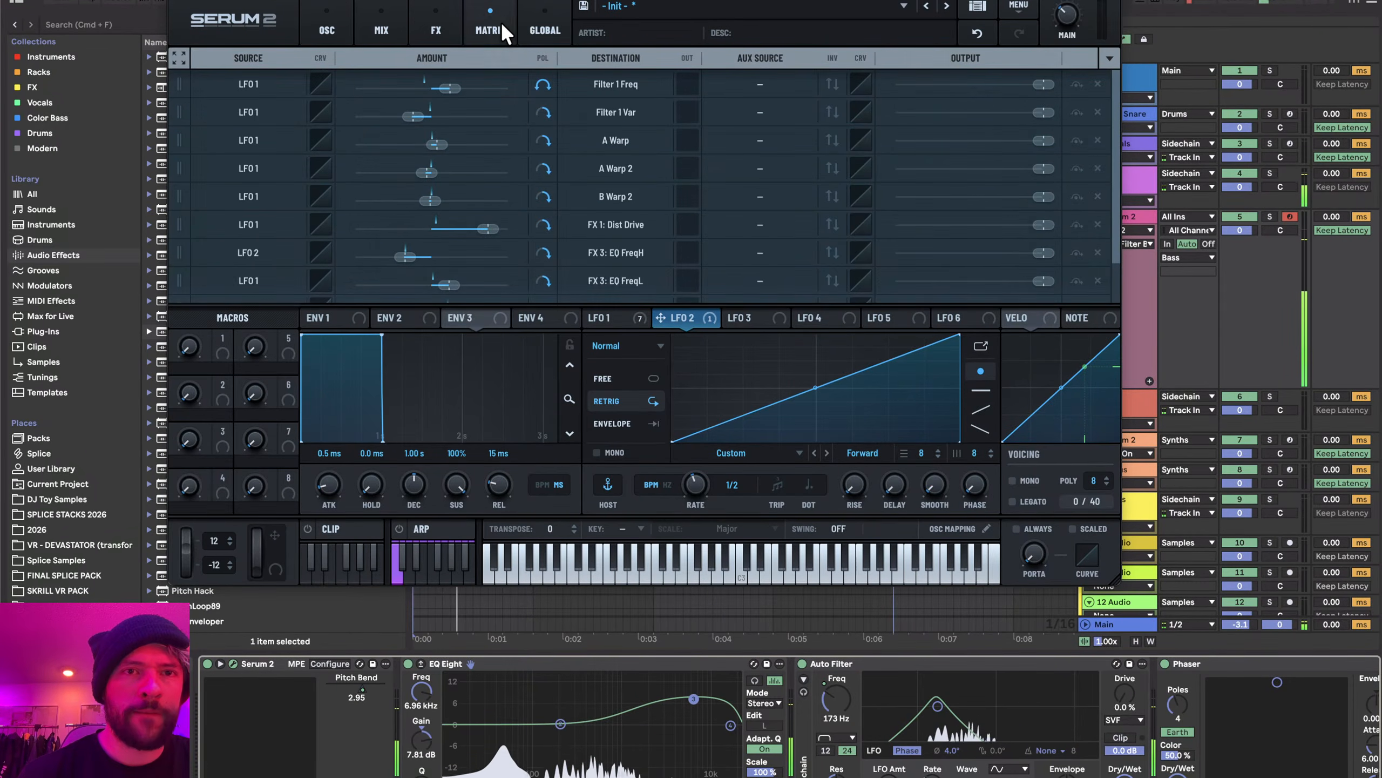
scroll(501, 280, down, 3)
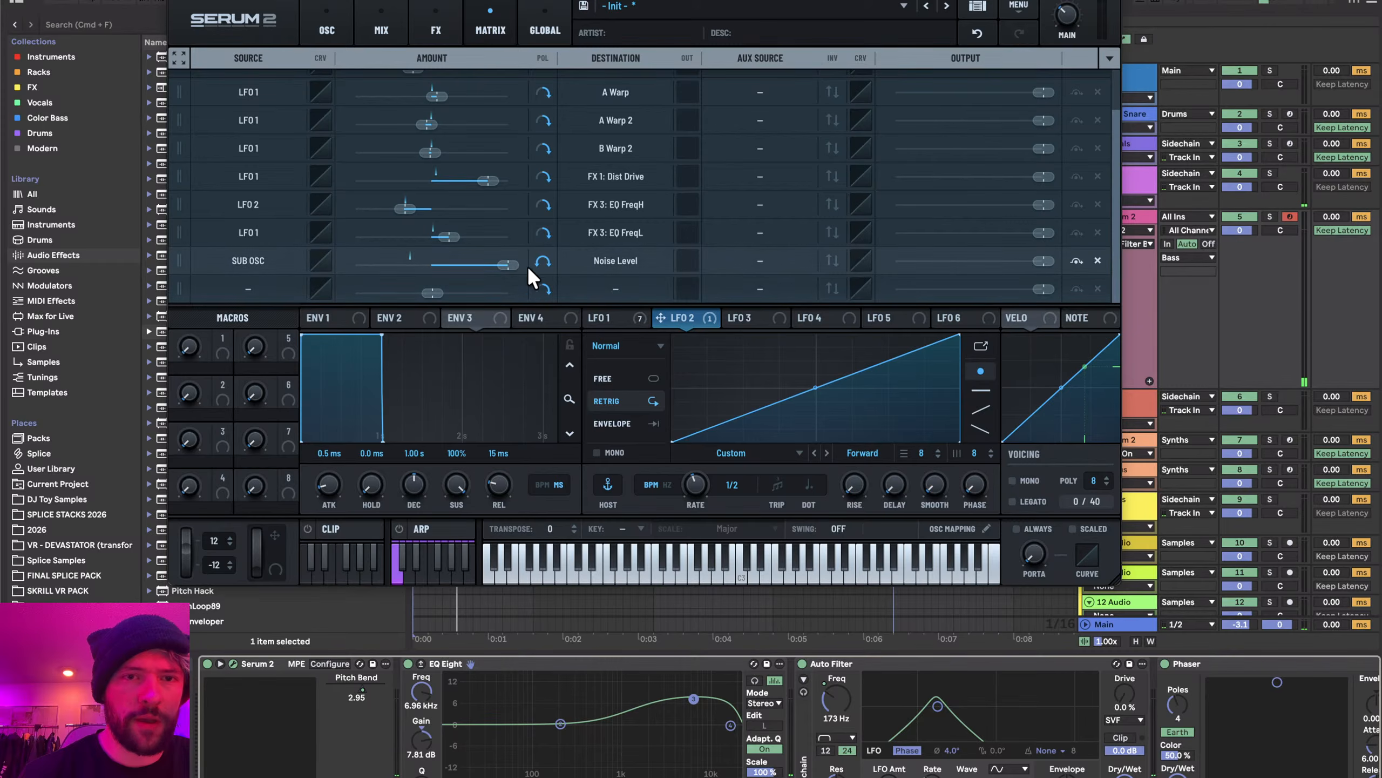
click(327, 28)
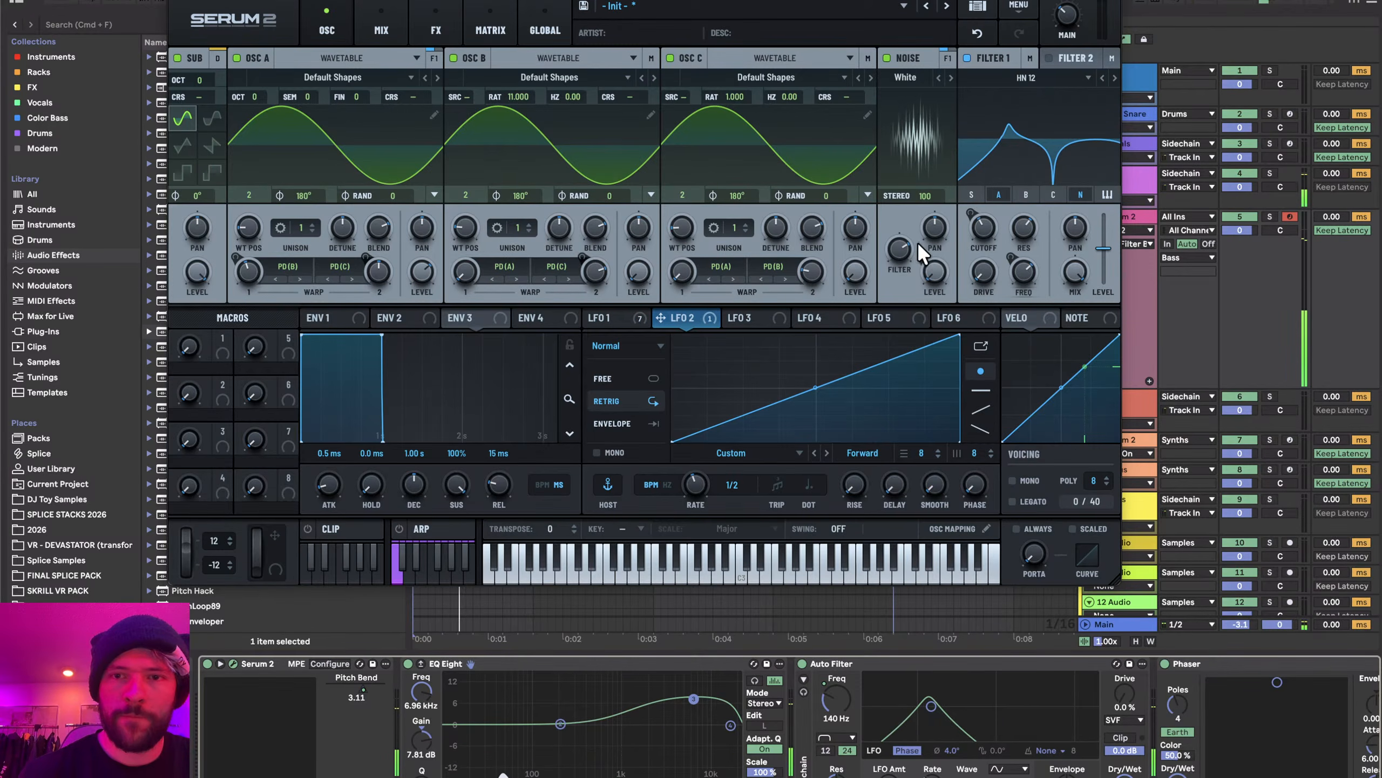
- Adjust the noise oscillator's level between playback checks
key(space)
drag(936, 271, 907, 238)
key(space)
key(space)
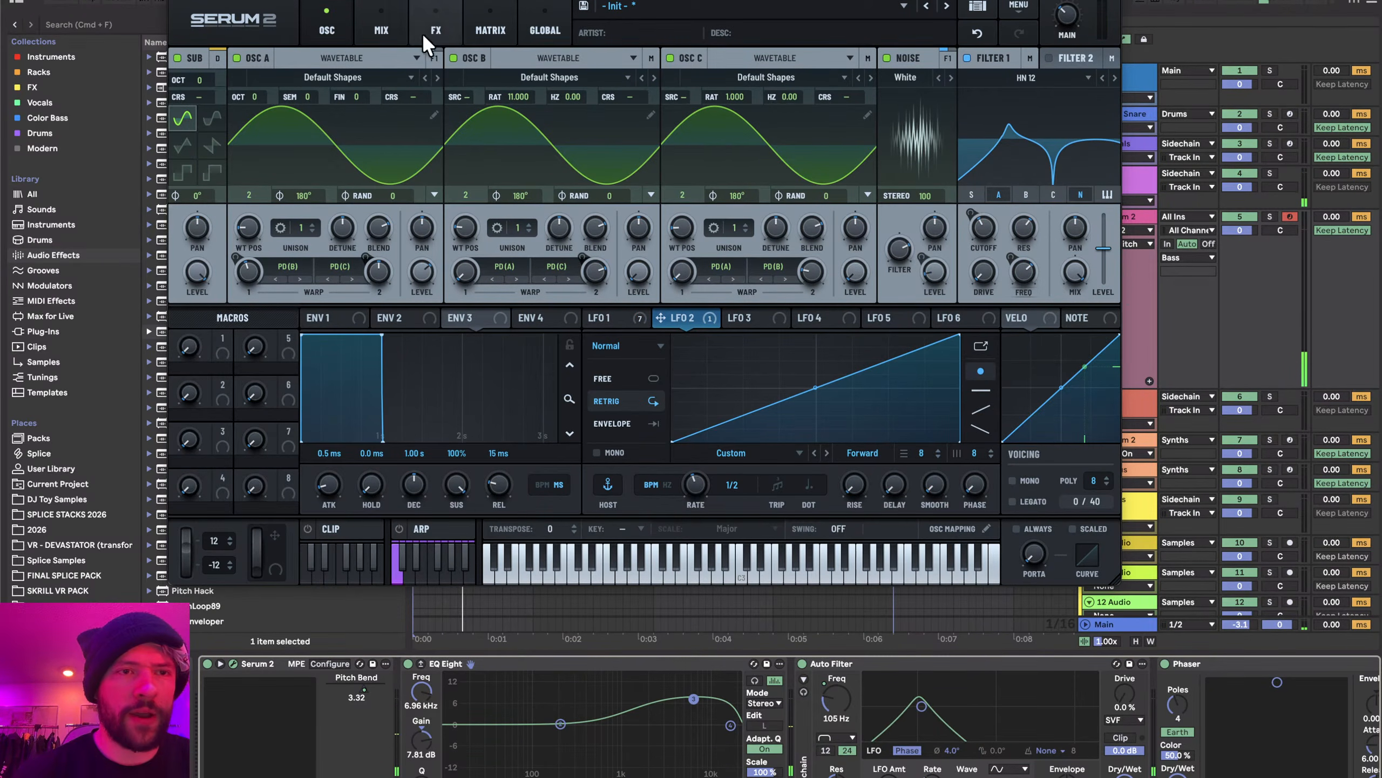
- Edit oscillator A's sine wavetable by zeroing the first harmonic's phase and adding a second harmonic about half as high
drag(618, 2, 640, 31)
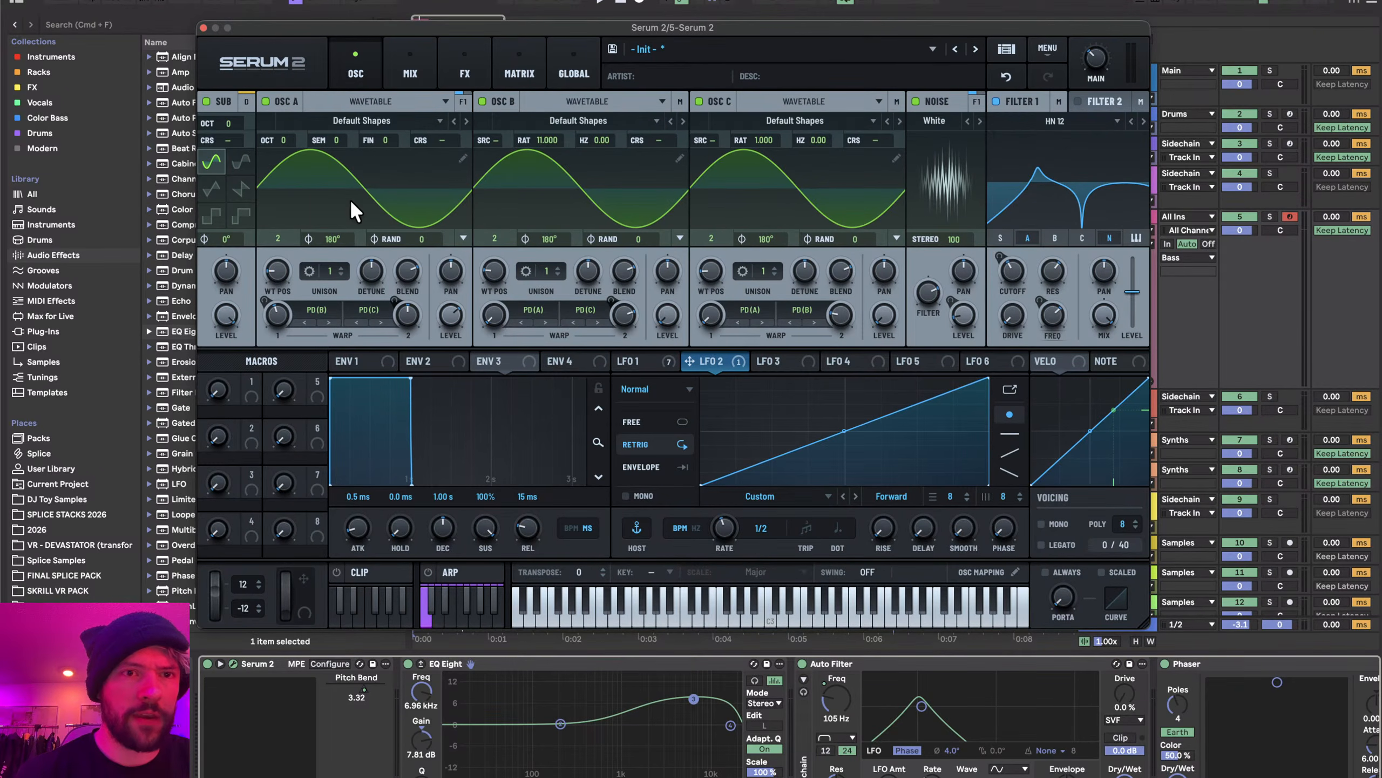
click(457, 158)
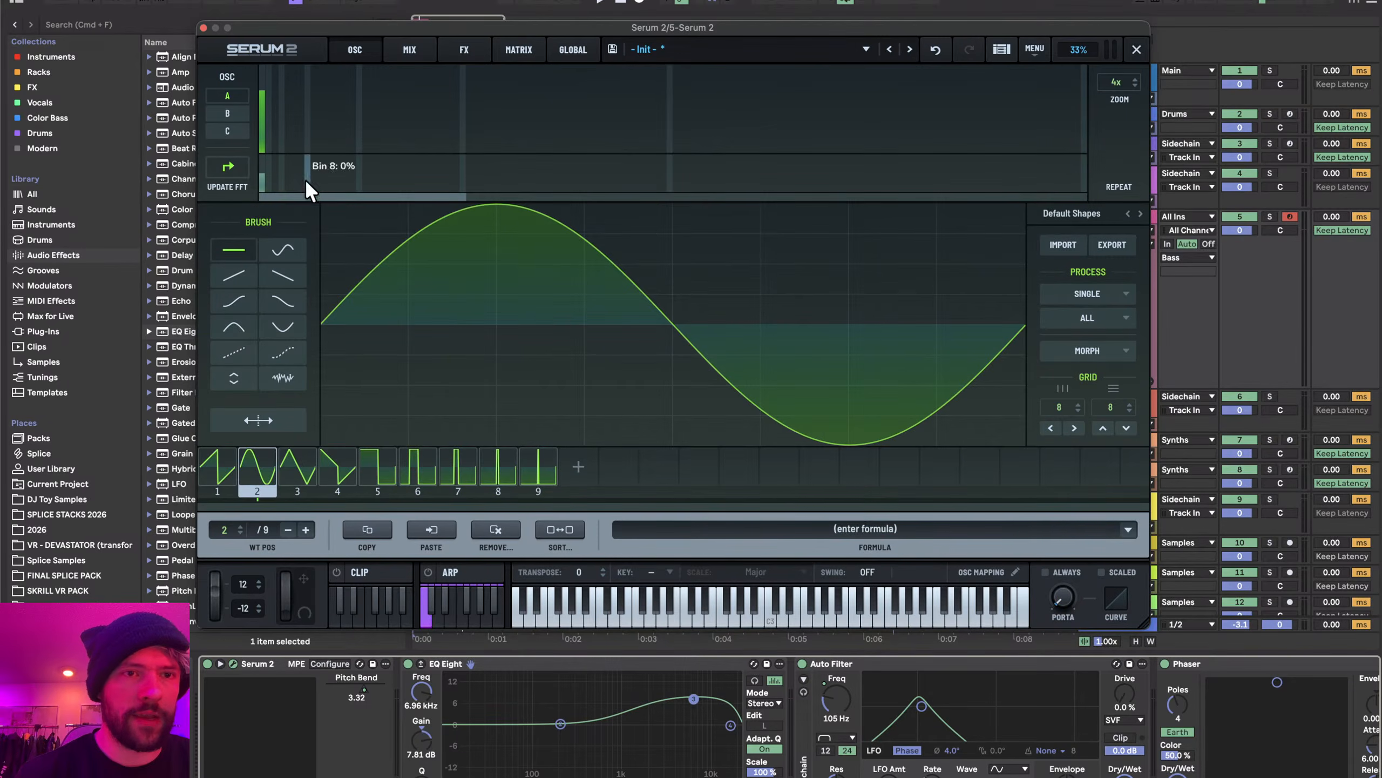
click(262, 187)
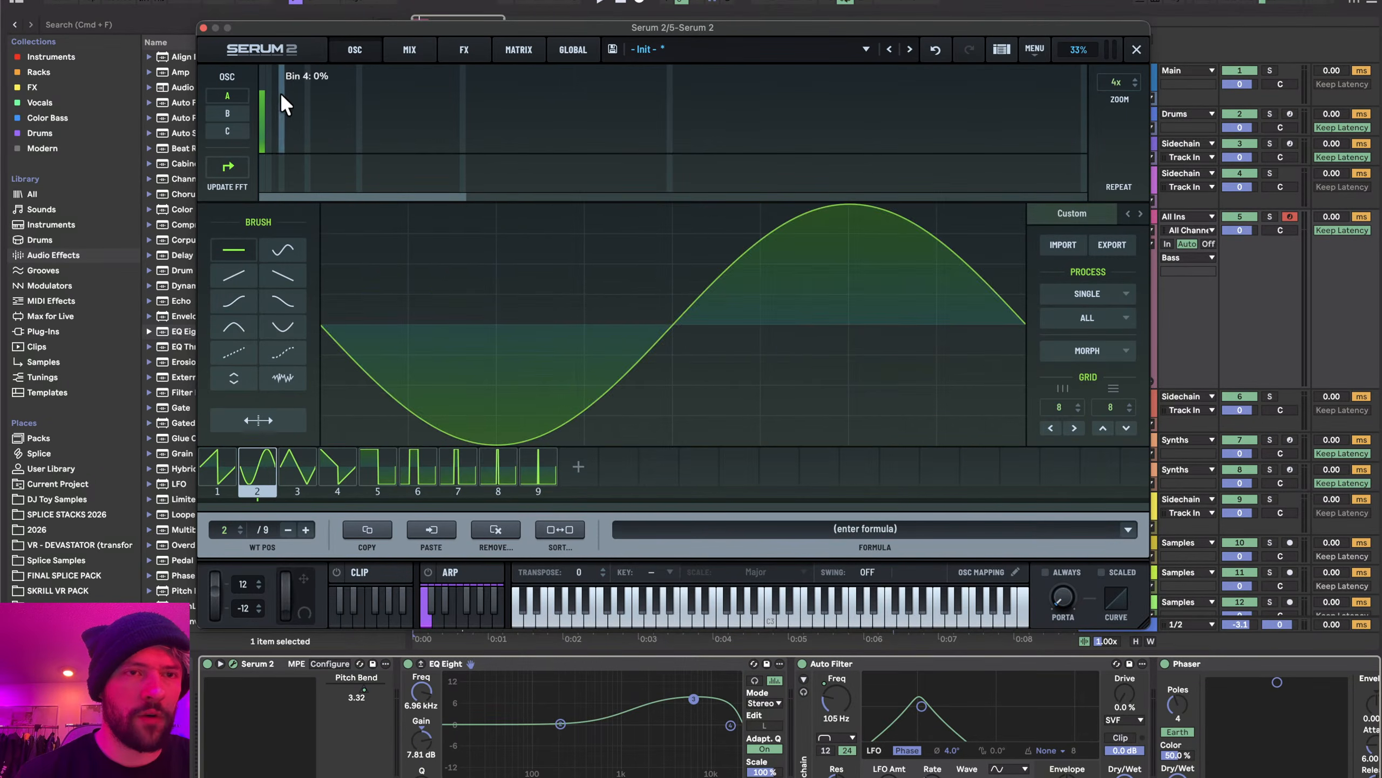
click(269, 123)
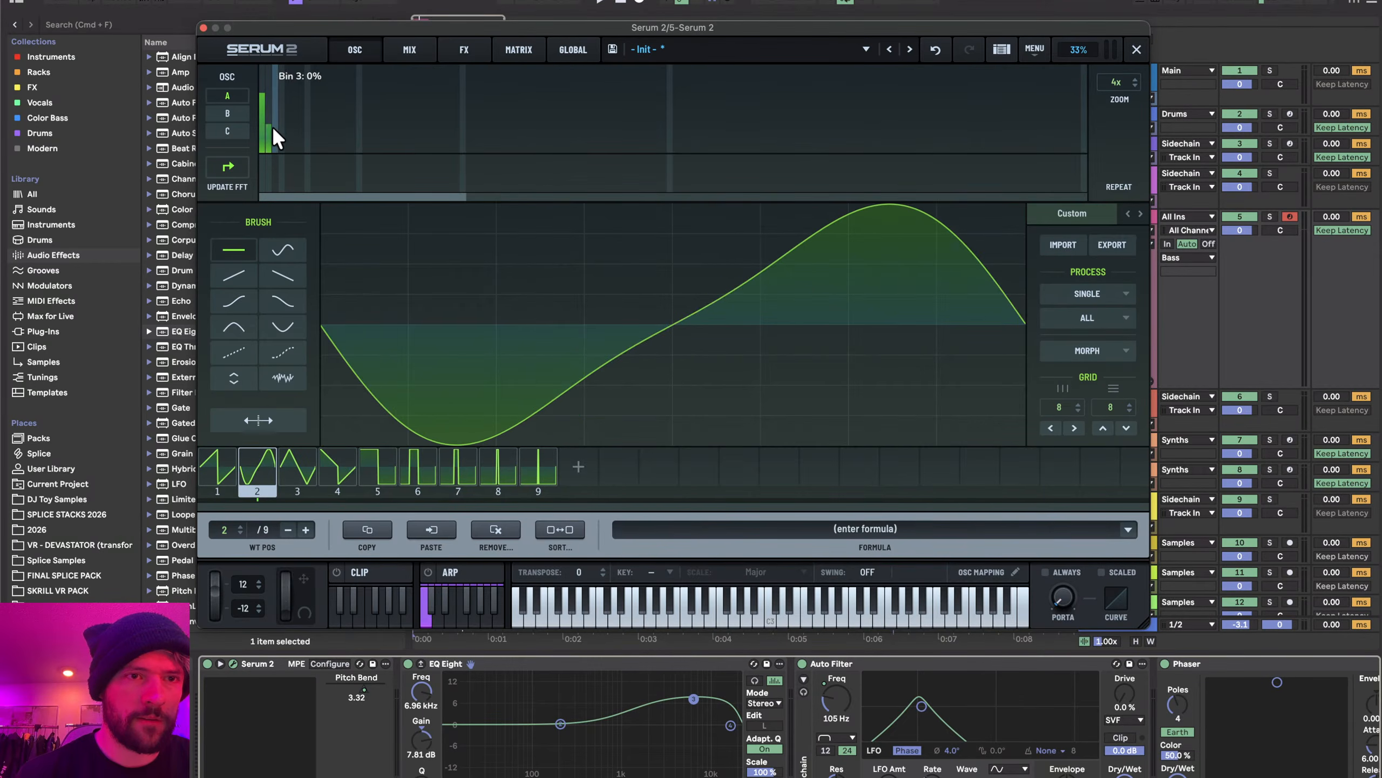
click(350, 44)
- Give oscillator C's sine wavetable the same edit: zero the first harmonic's phase and add a second harmonic
click(895, 158)
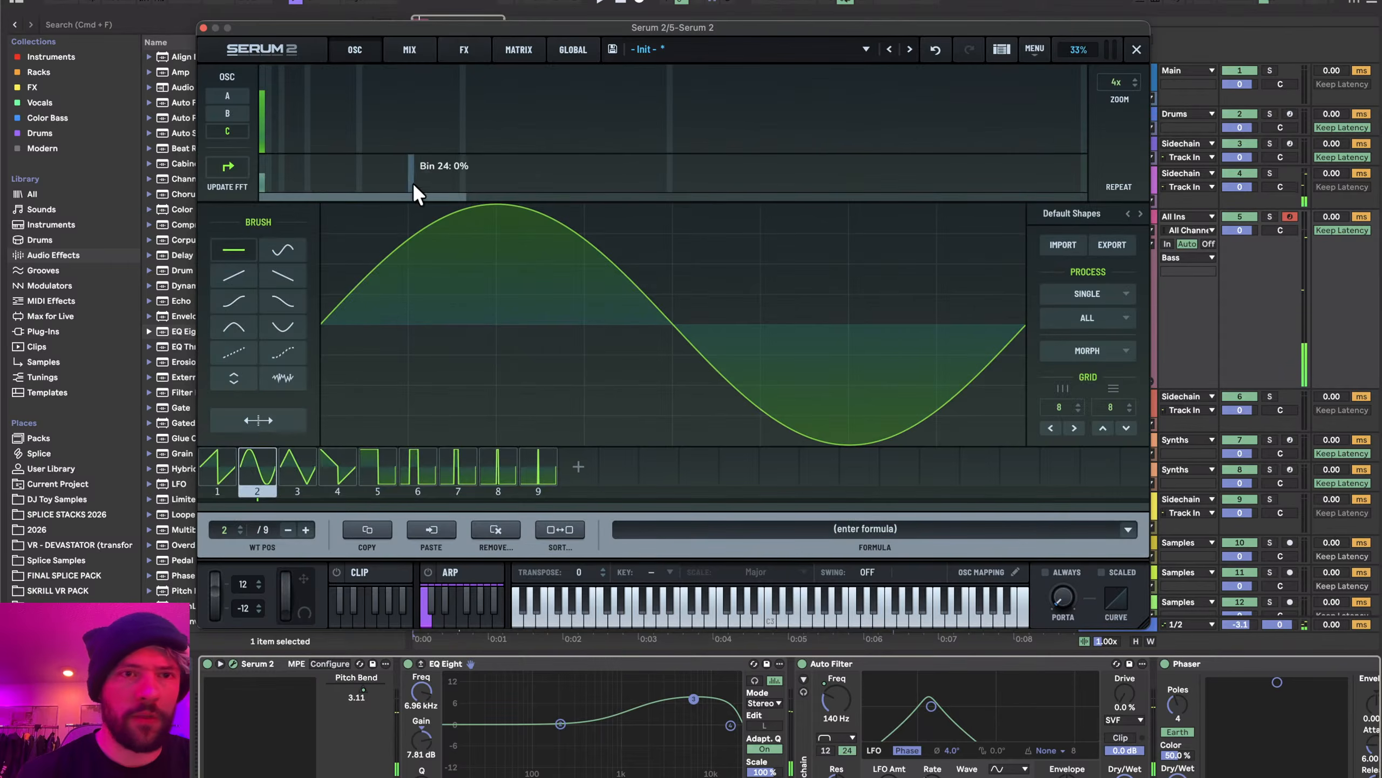
click(262, 188)
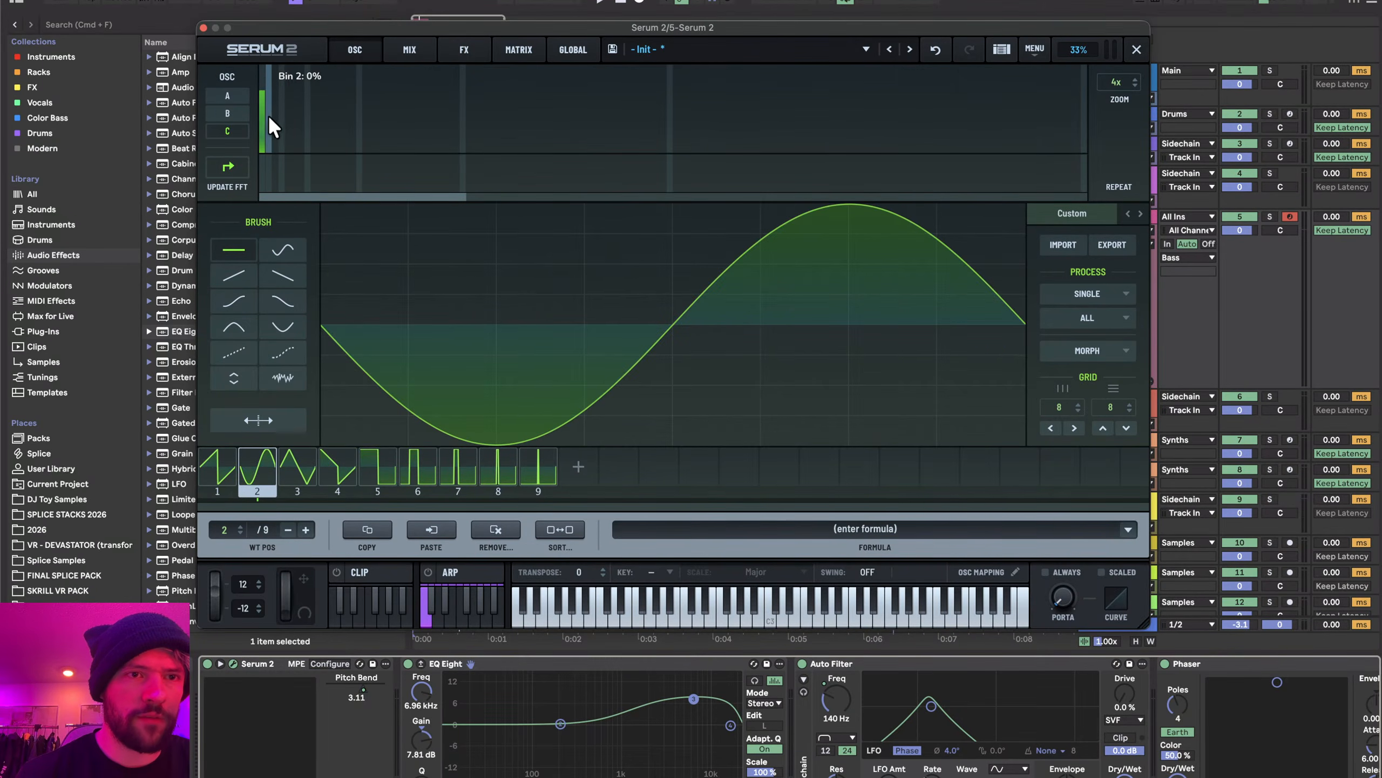
mouse_move(268, 120)
mouse_down()
mouse_move(287, 145)
mouse_move(275, 141)
mouse_up()
click(355, 48)
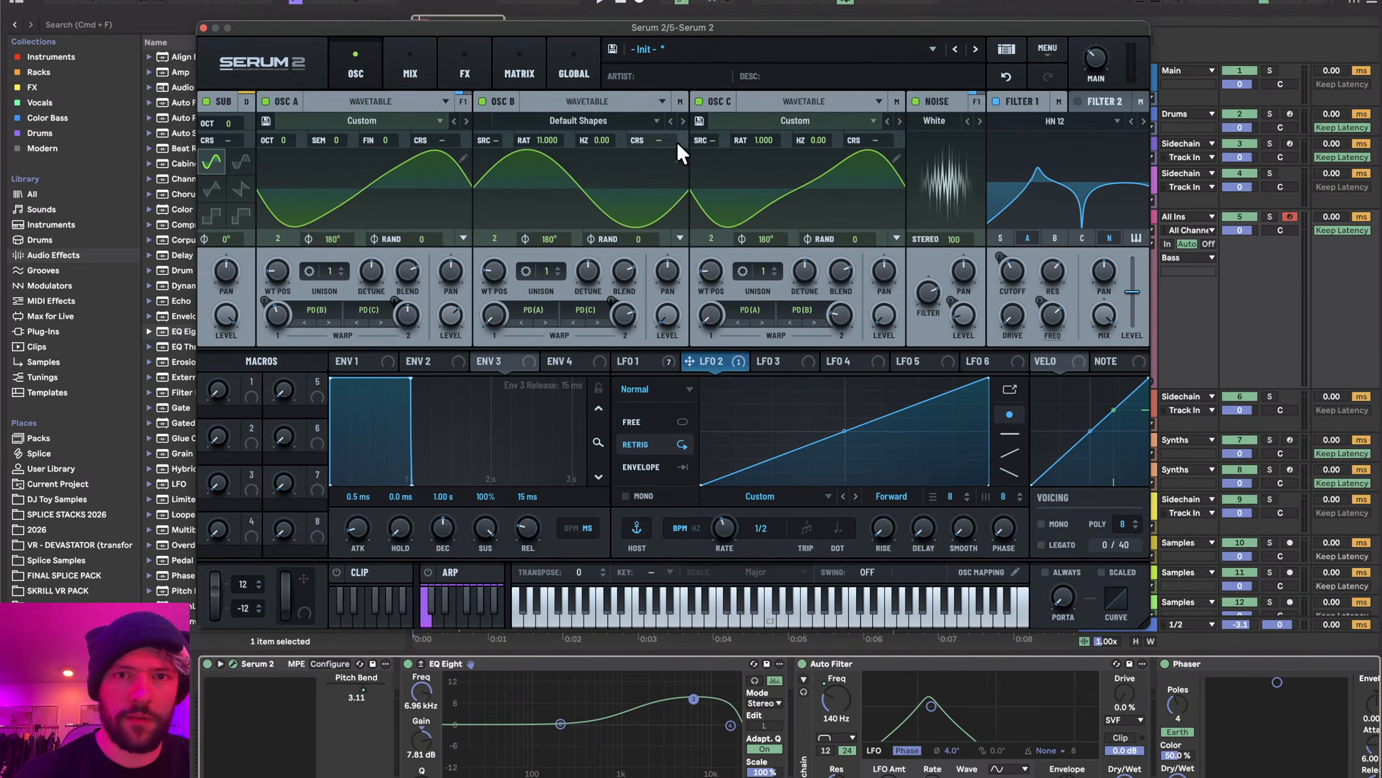
- Invert oscillator B's sine by zeroing the first harmonic's phase in the wavetable editor
click(675, 145)
click(259, 177)
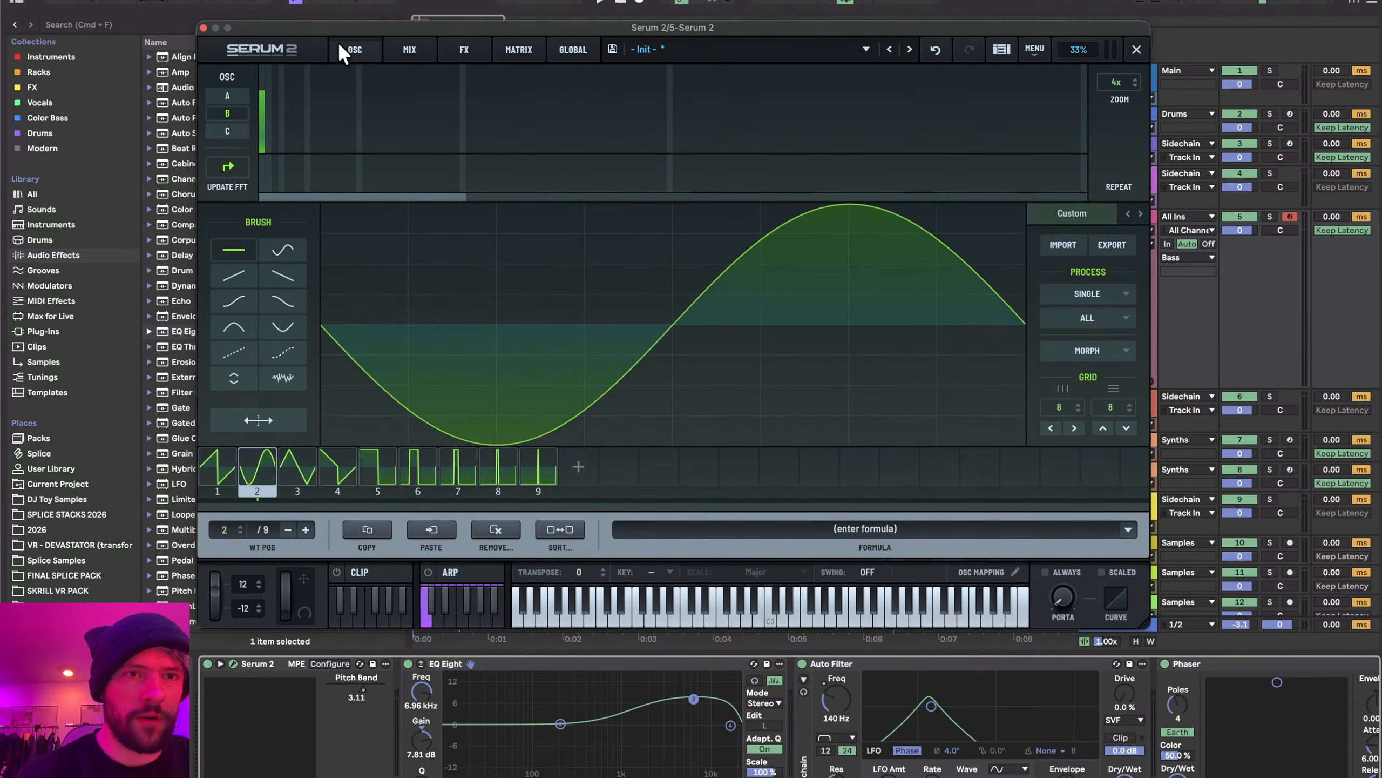
click(348, 50)
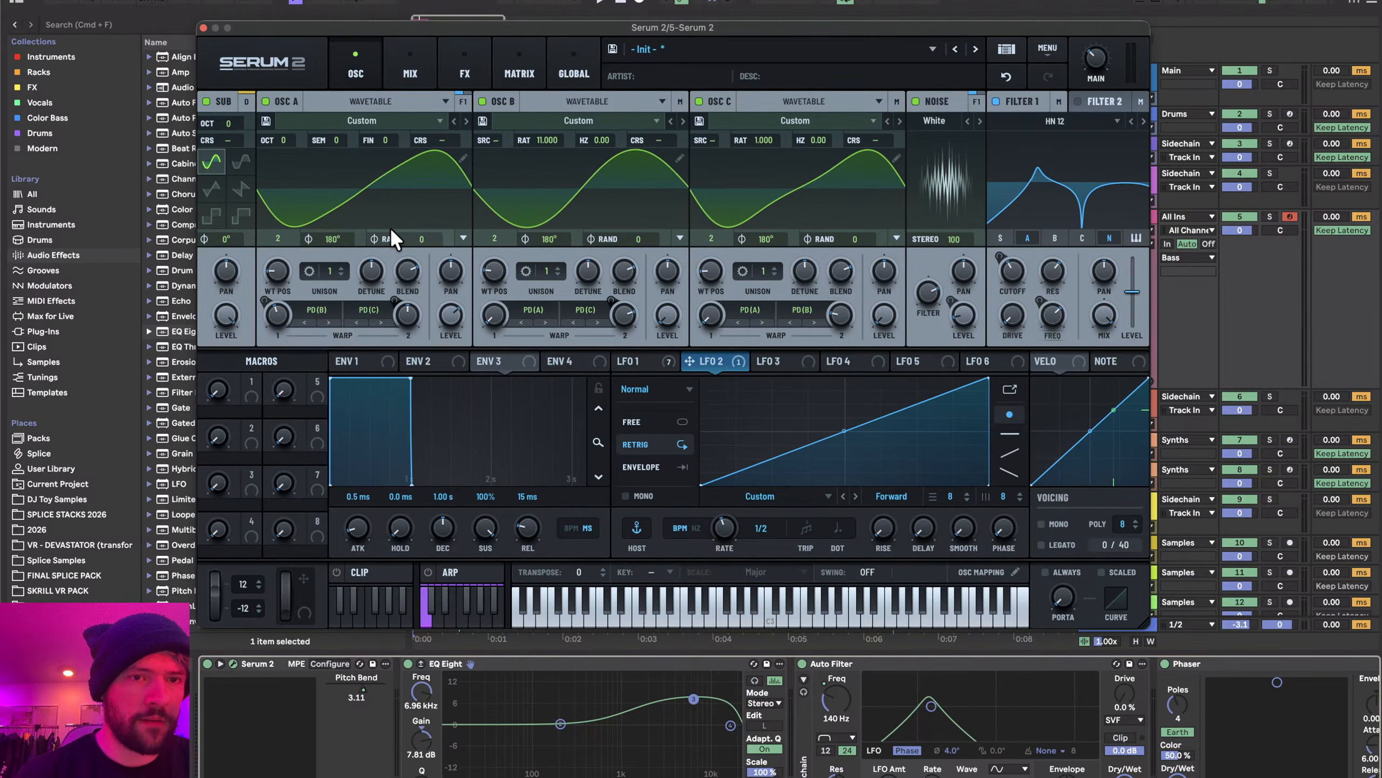
- Try other start phases on oscillators A and C during playback, and return both to 180°
key(space)
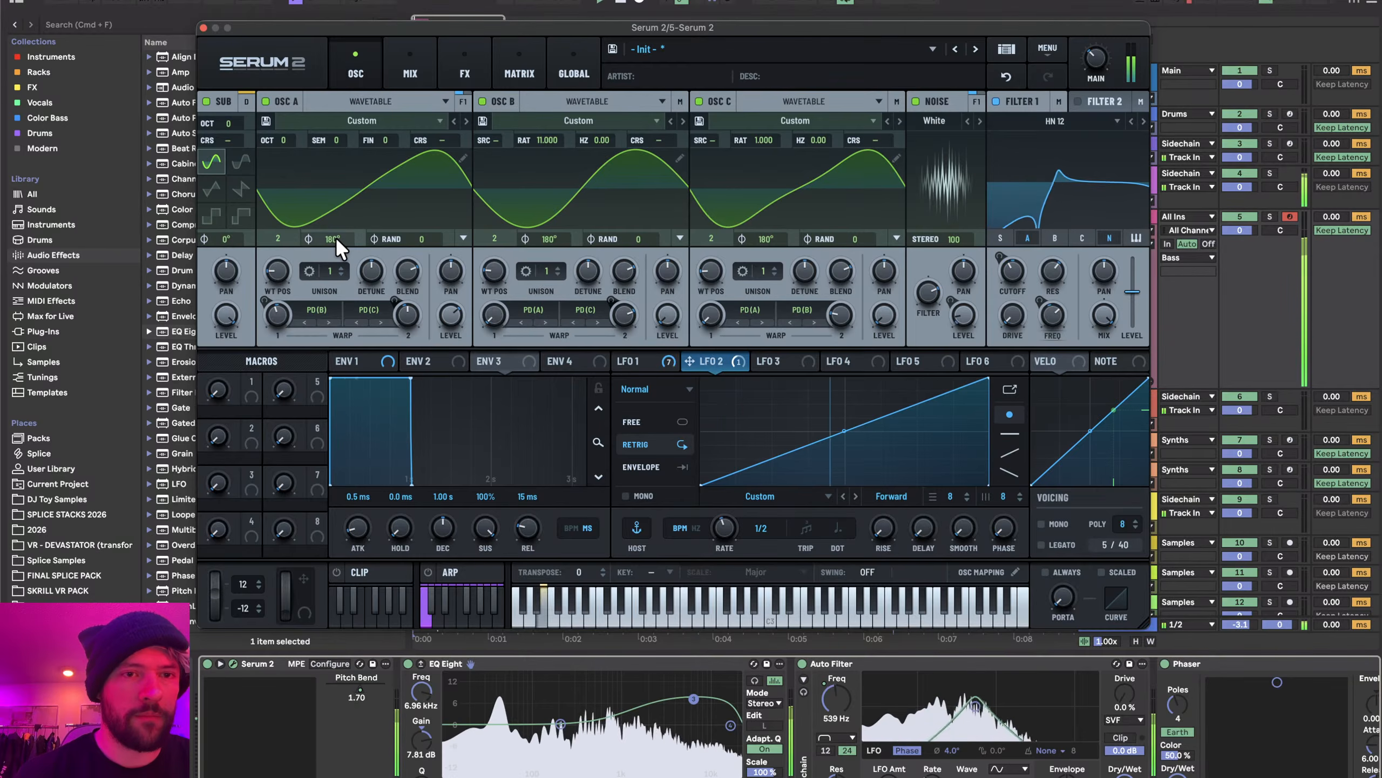
drag(335, 238, 346, 146)
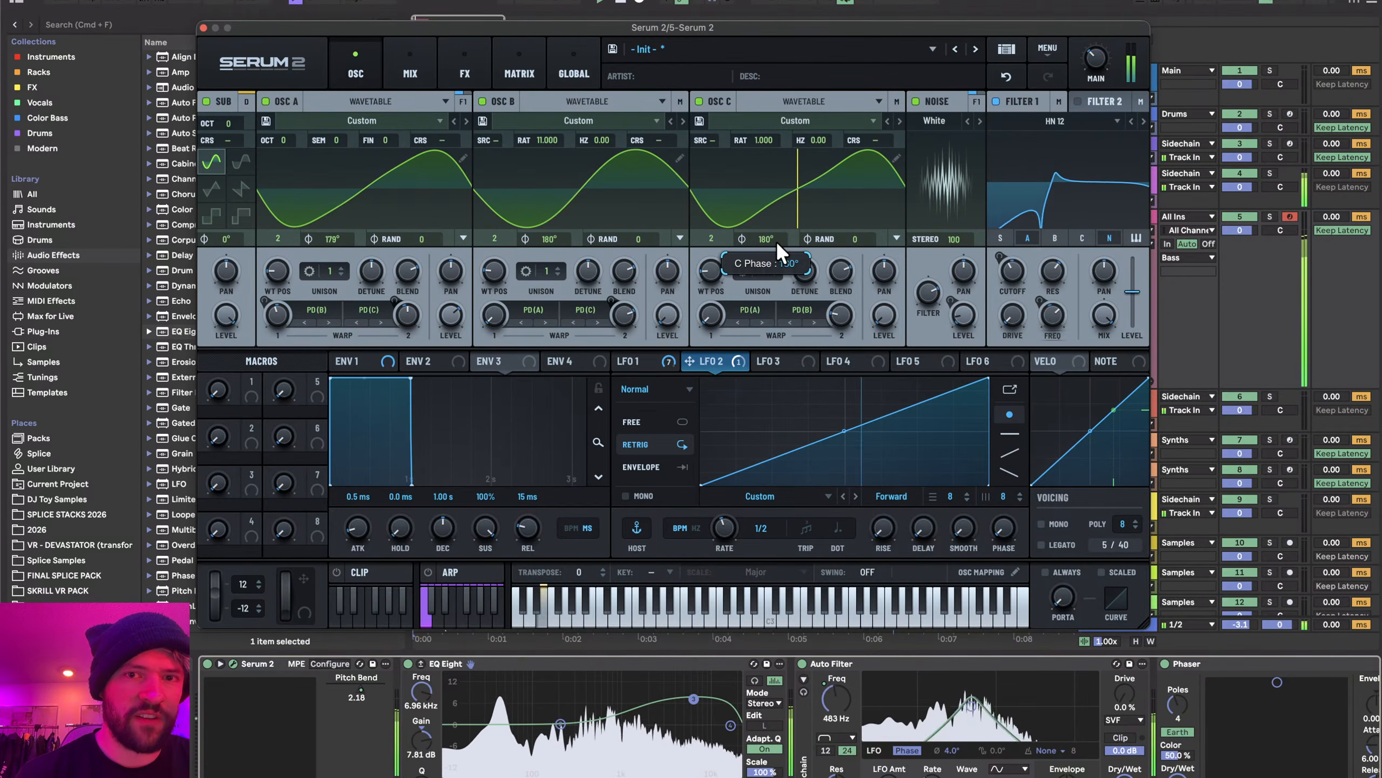
drag(776, 241, 769, 285)
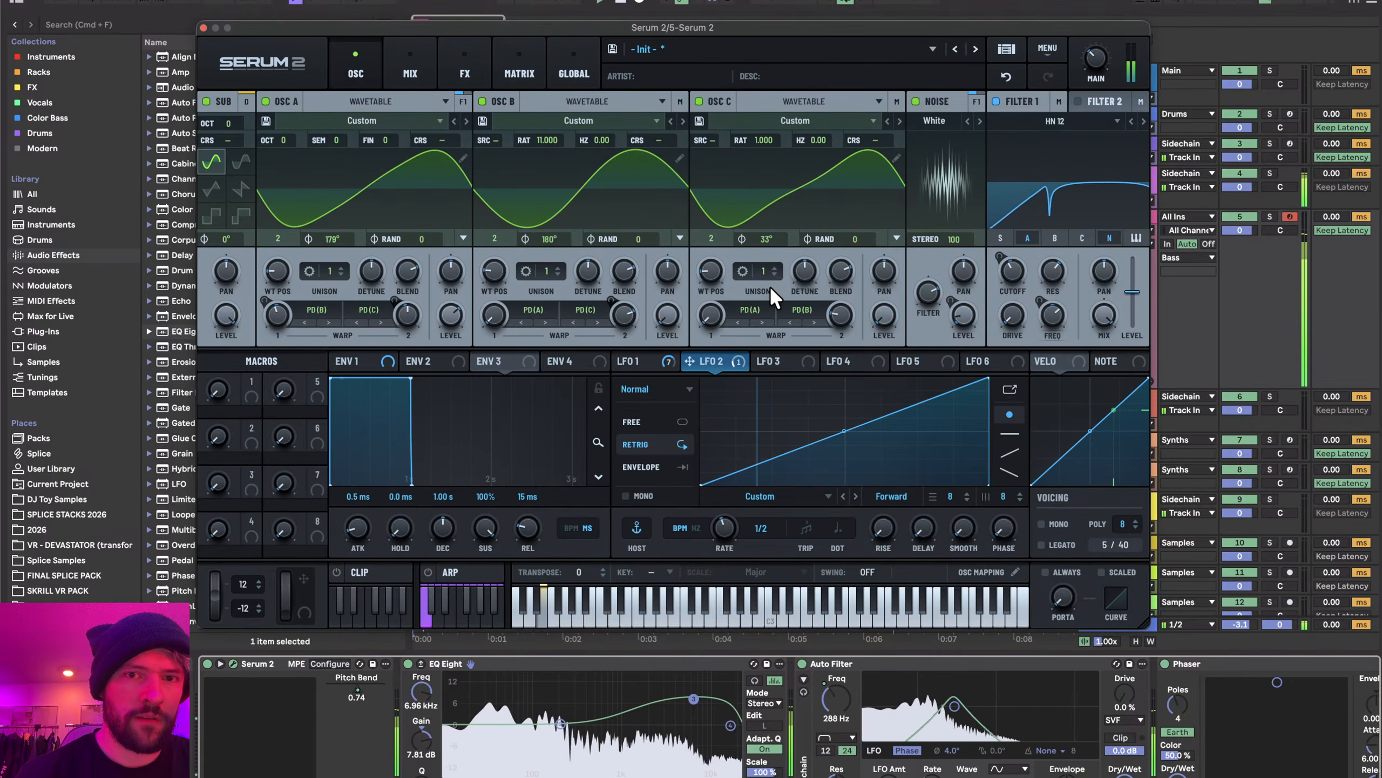
double_click(769, 238)
text(180)
key(Return)
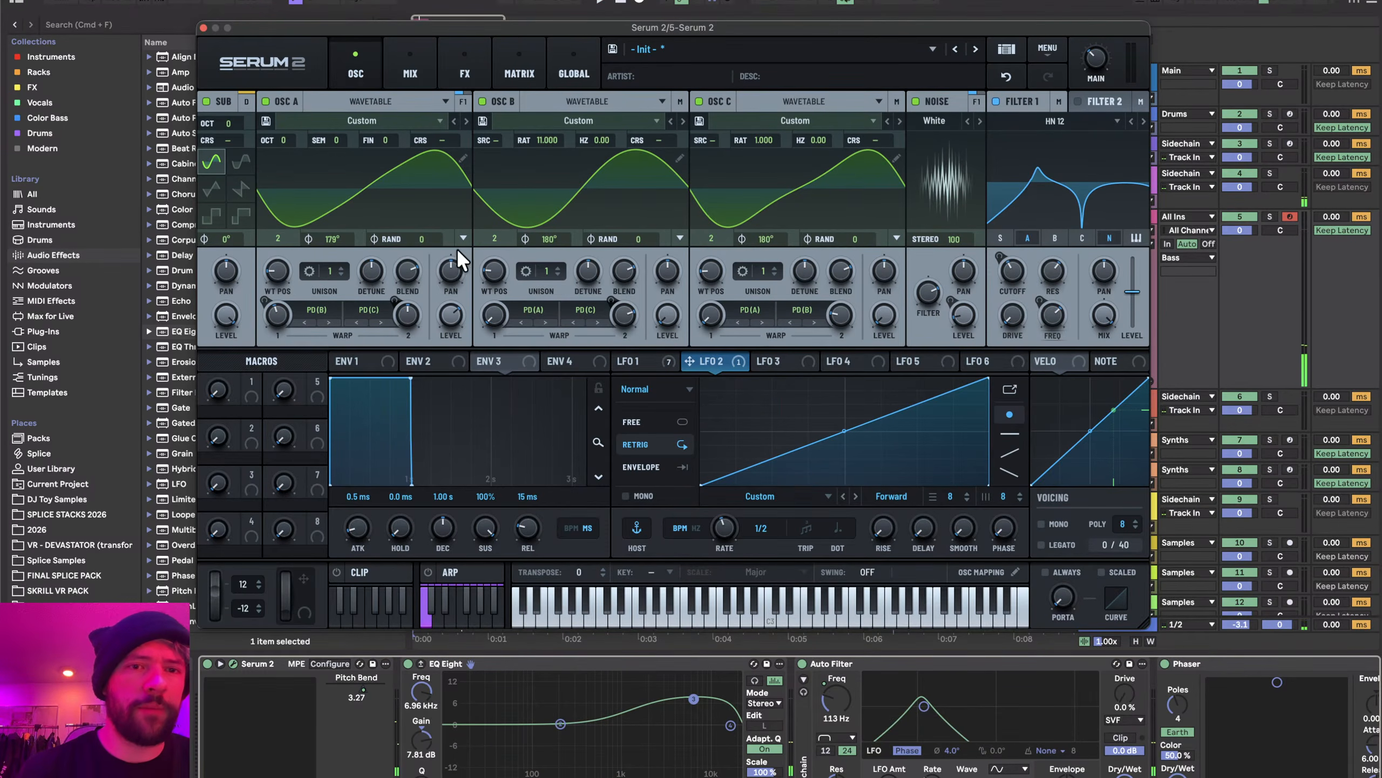
double_click(333, 239)
text(180)
key(Return)
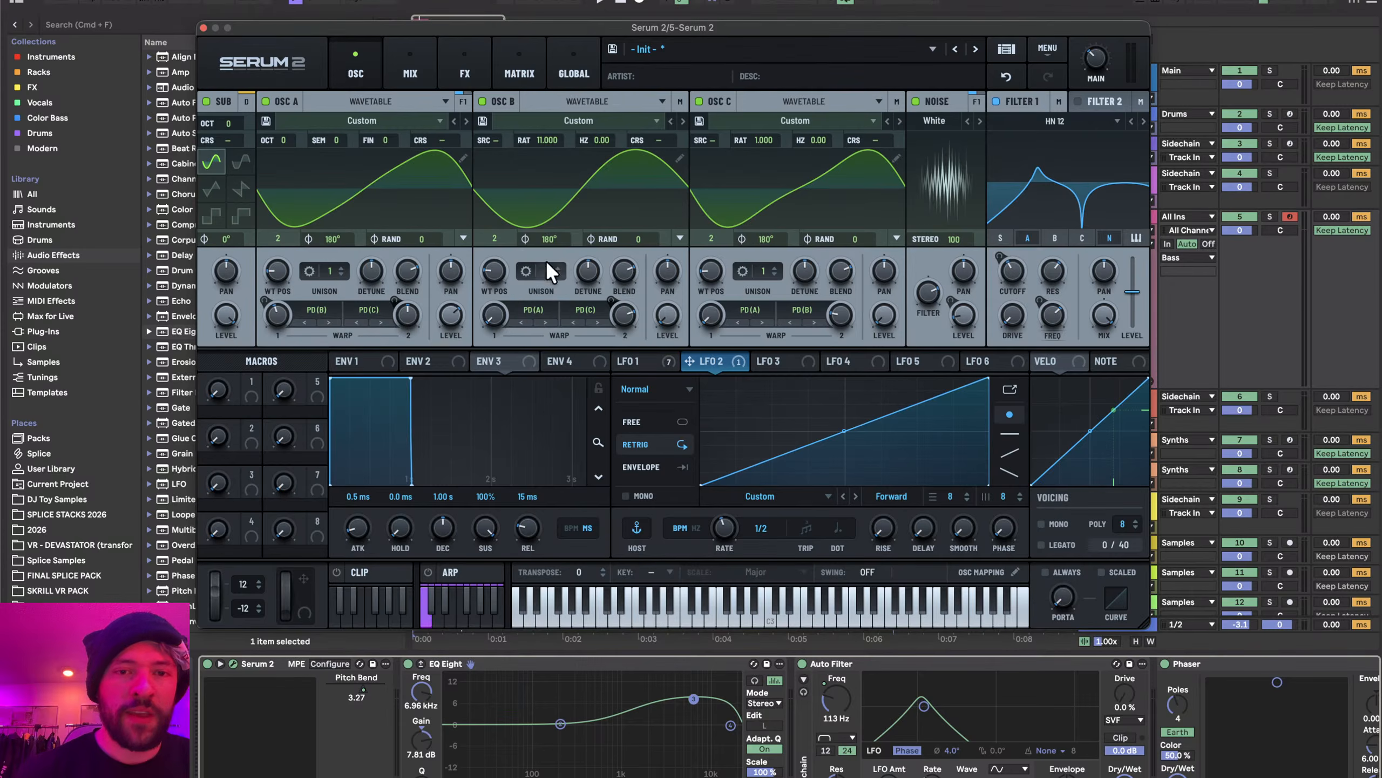
- Fine-tune oscillator A's second warp amount during playback and display LFO 1 with its modulation assignments
key(space)
mouse_move(405, 324)
mouse_down()
mouse_move(414, 314)
mouse_move(394, 357)
mouse_move(399, 323)
mouse_up()
key(space)
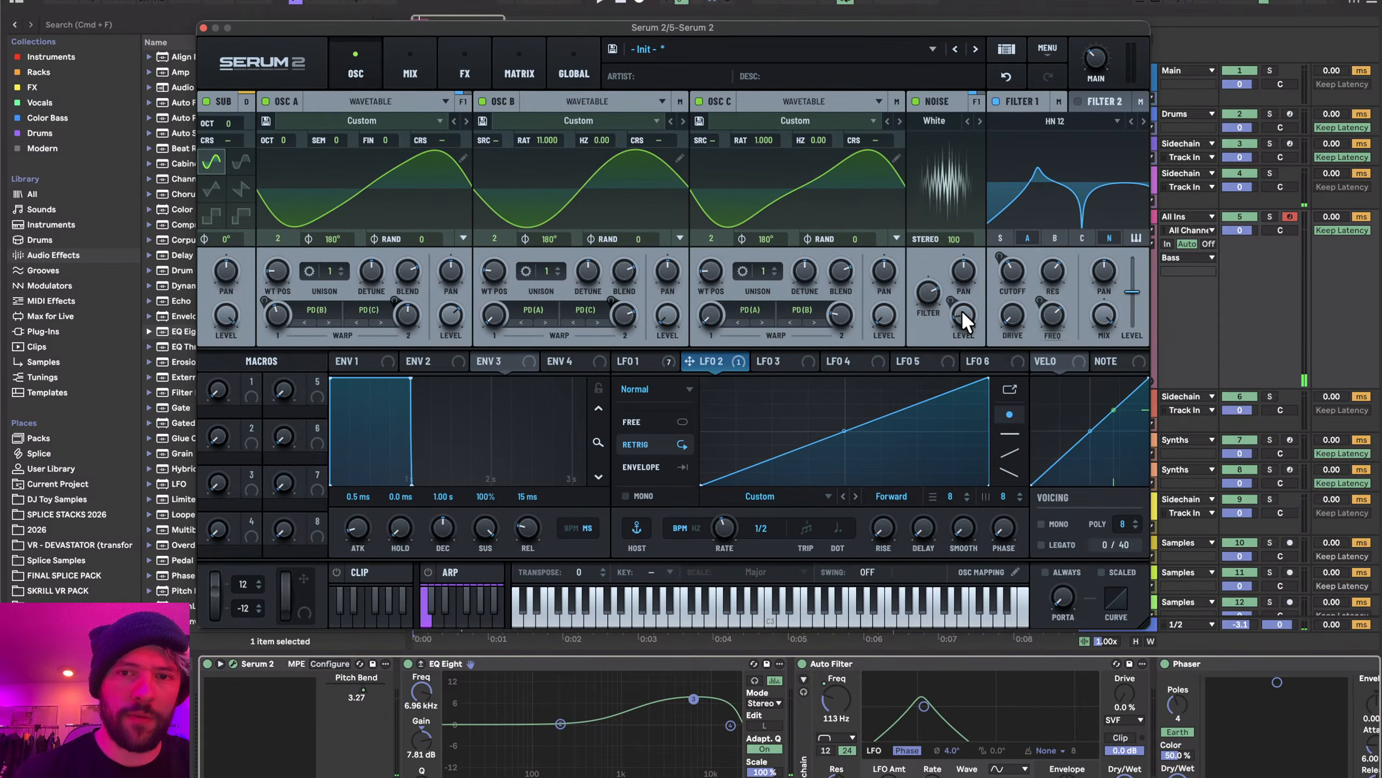
drag(717, 357, 625, 312)
key(space)
click(661, 360)
key(space)
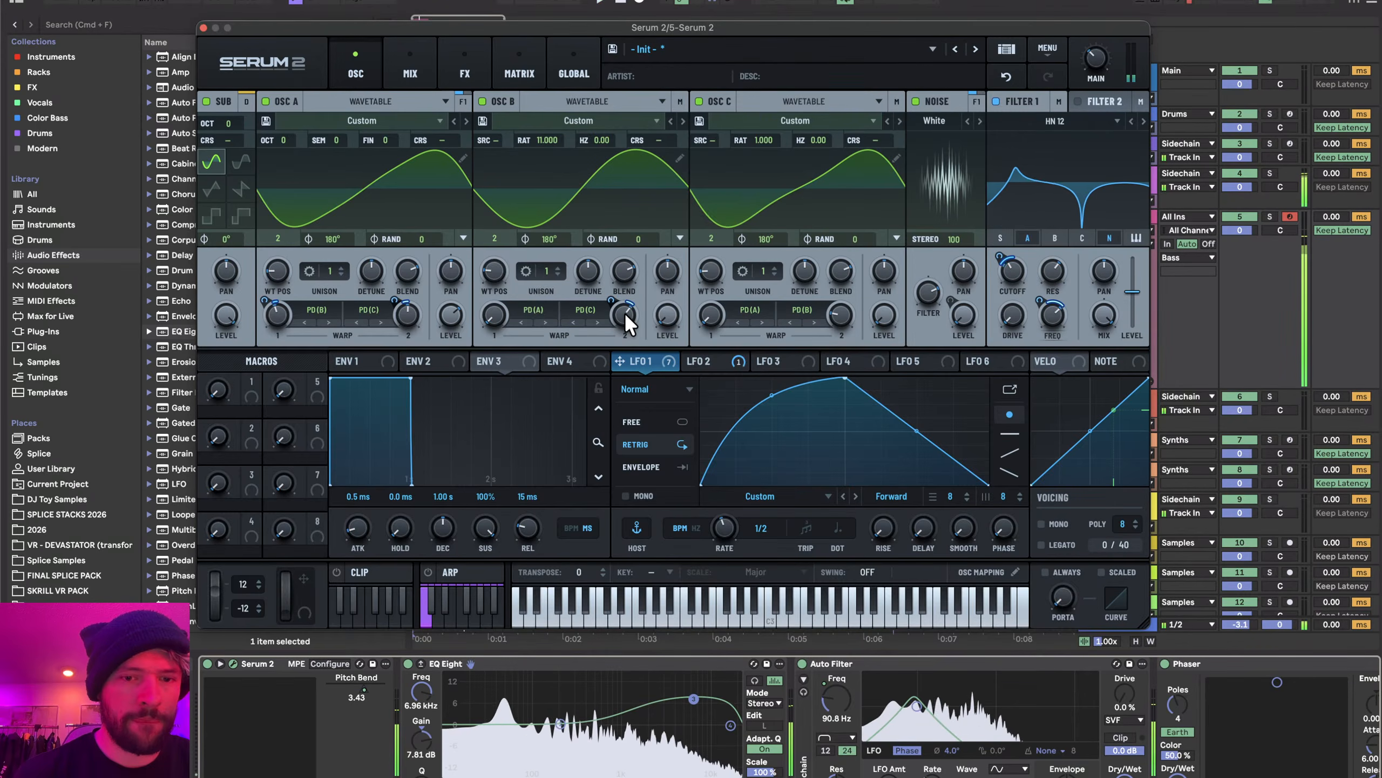
key(space)
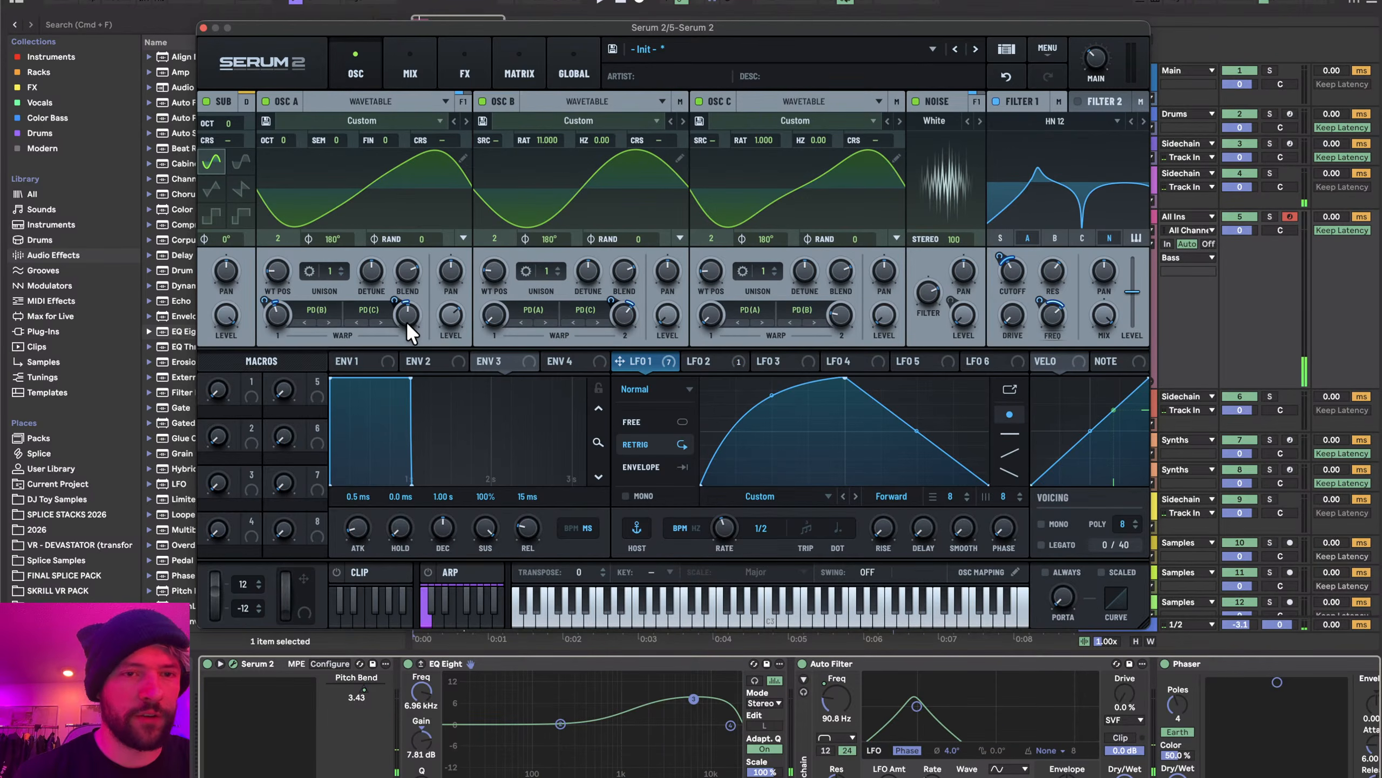
- Adjust oscillator A's second warp amount and set its first warp to about 31 while auditioning the bass
key(space)
drag(406, 320, 453, 296)
mouse_move(277, 314)
mouse_down()
mouse_move(276, 292)
mouse_move(270, 326)
mouse_move(265, 293)
mouse_up()
key(space)
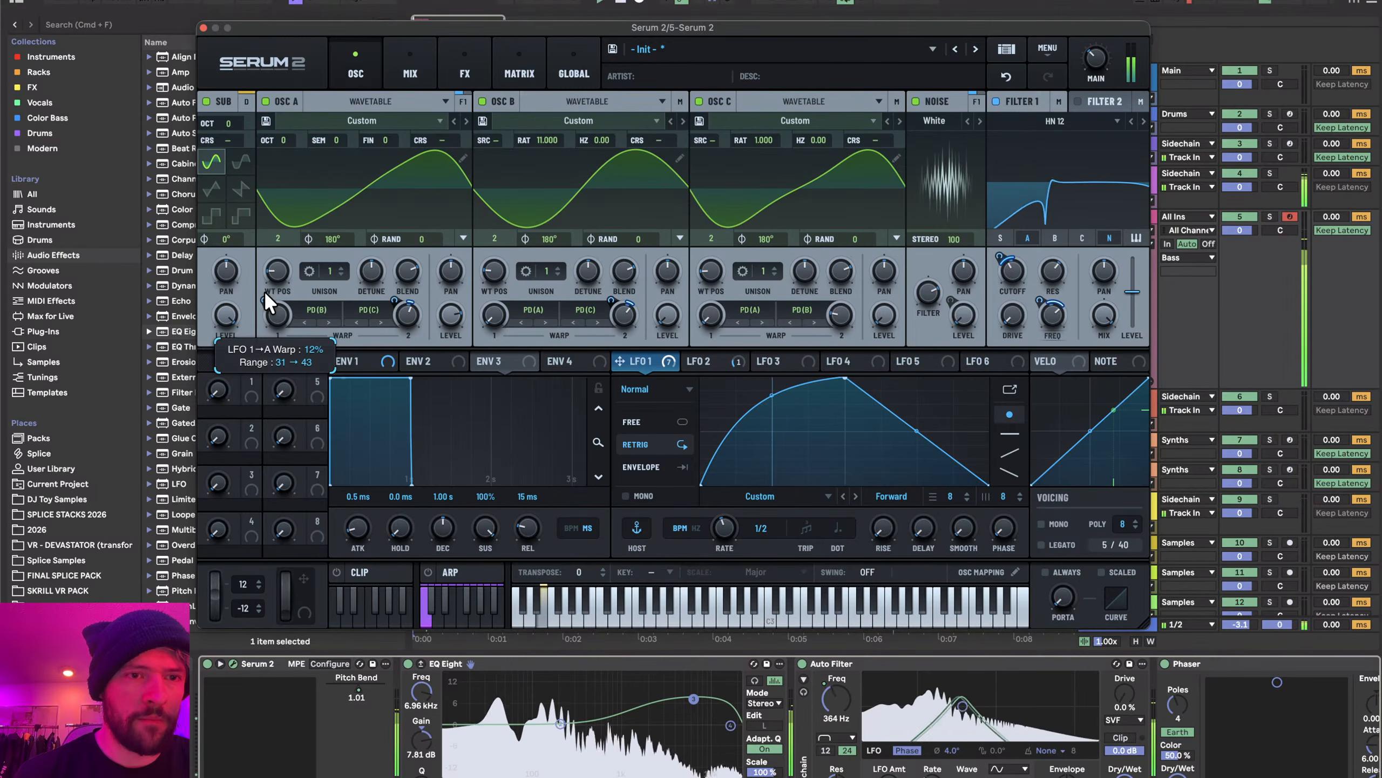
key(space)
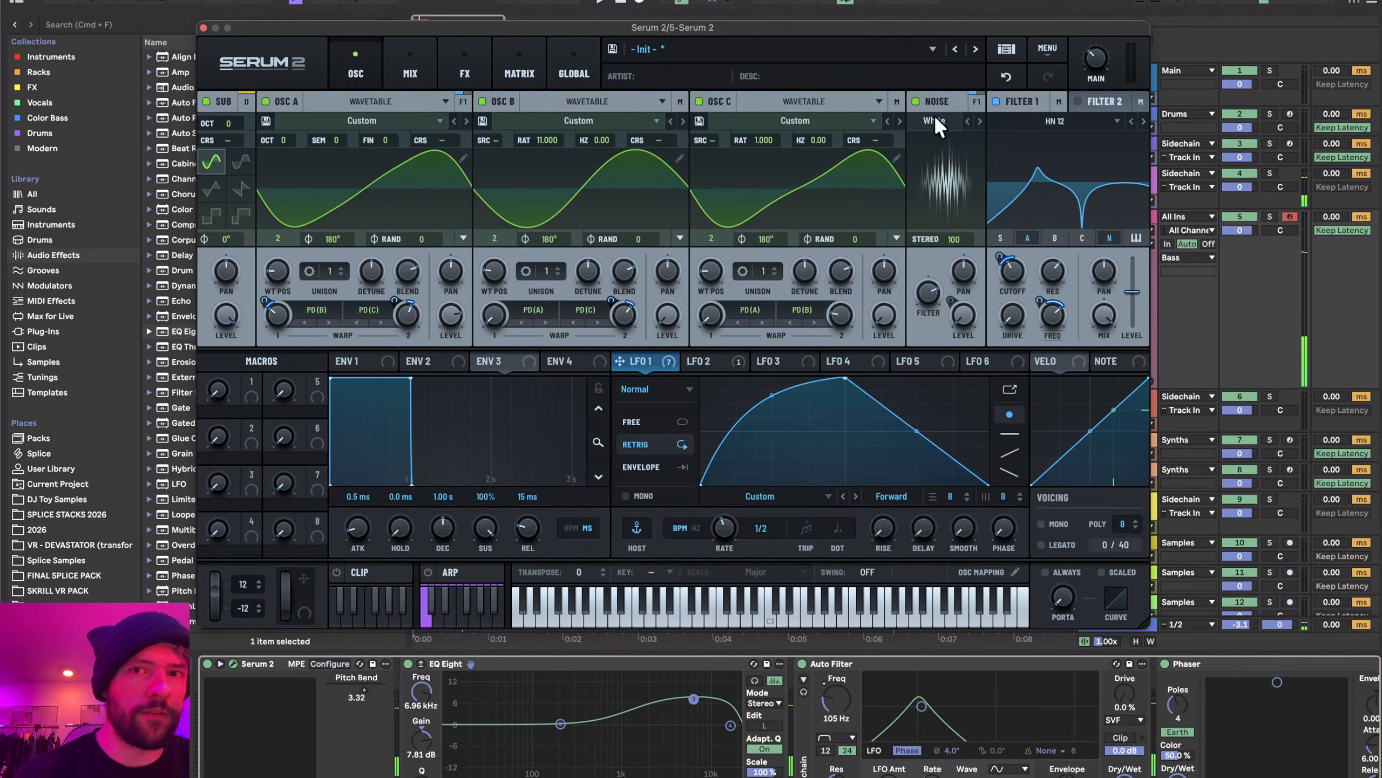
- Turn off Serum 2's noise oscillator and audition the bass without it
click(923, 103)
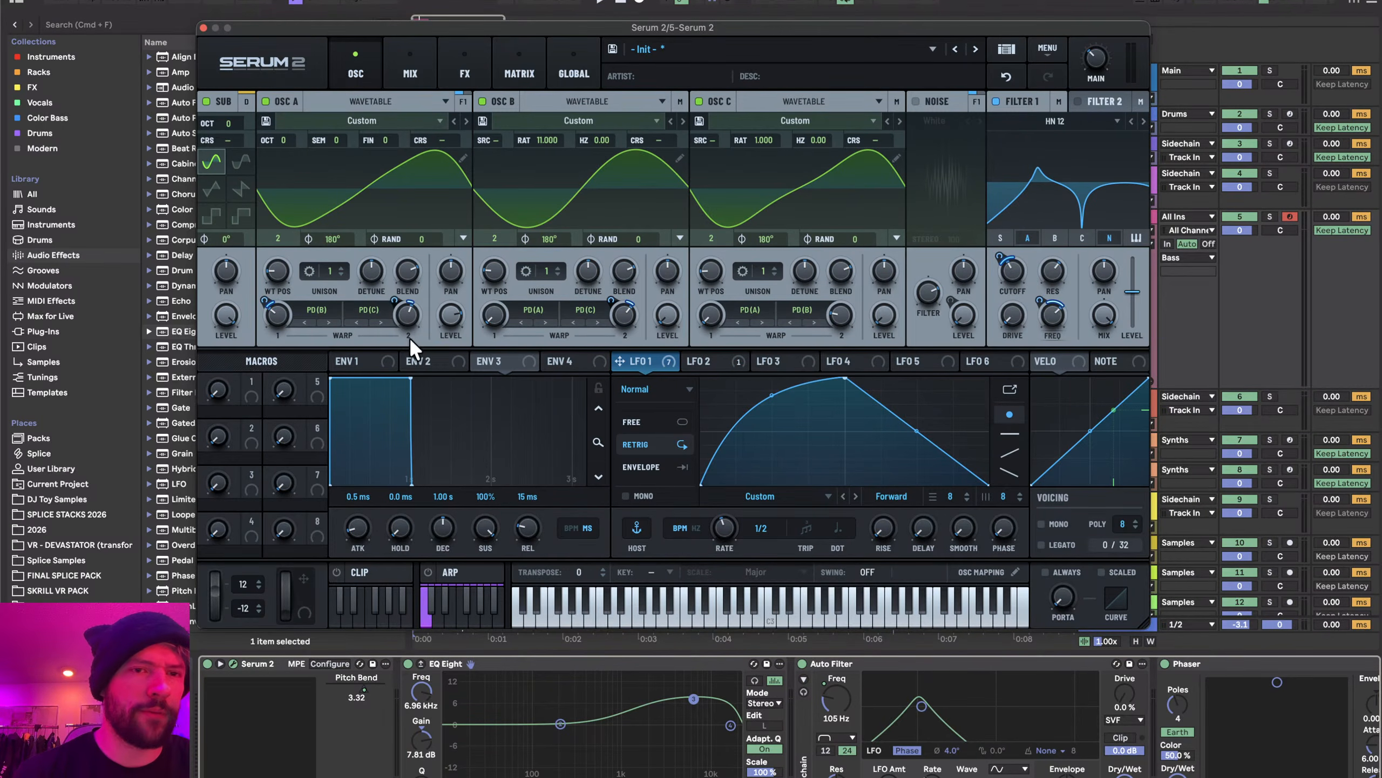
key(space)
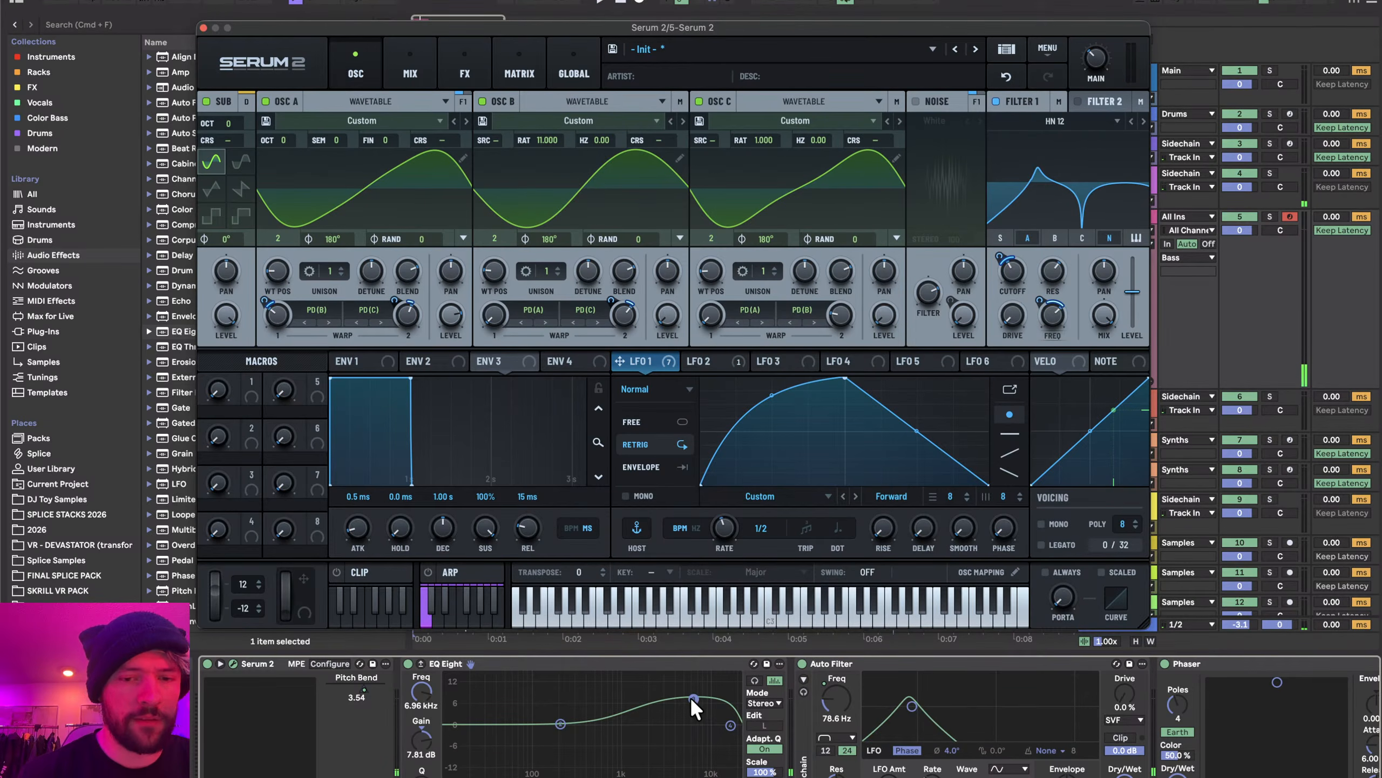
- Raise the first EQ Eight's high band to 15 dB at 9.18 kHz and set the Auto Filter's drive to 17%
drag(691, 698, 703, 675)
scroll(849, 727, right, 10)
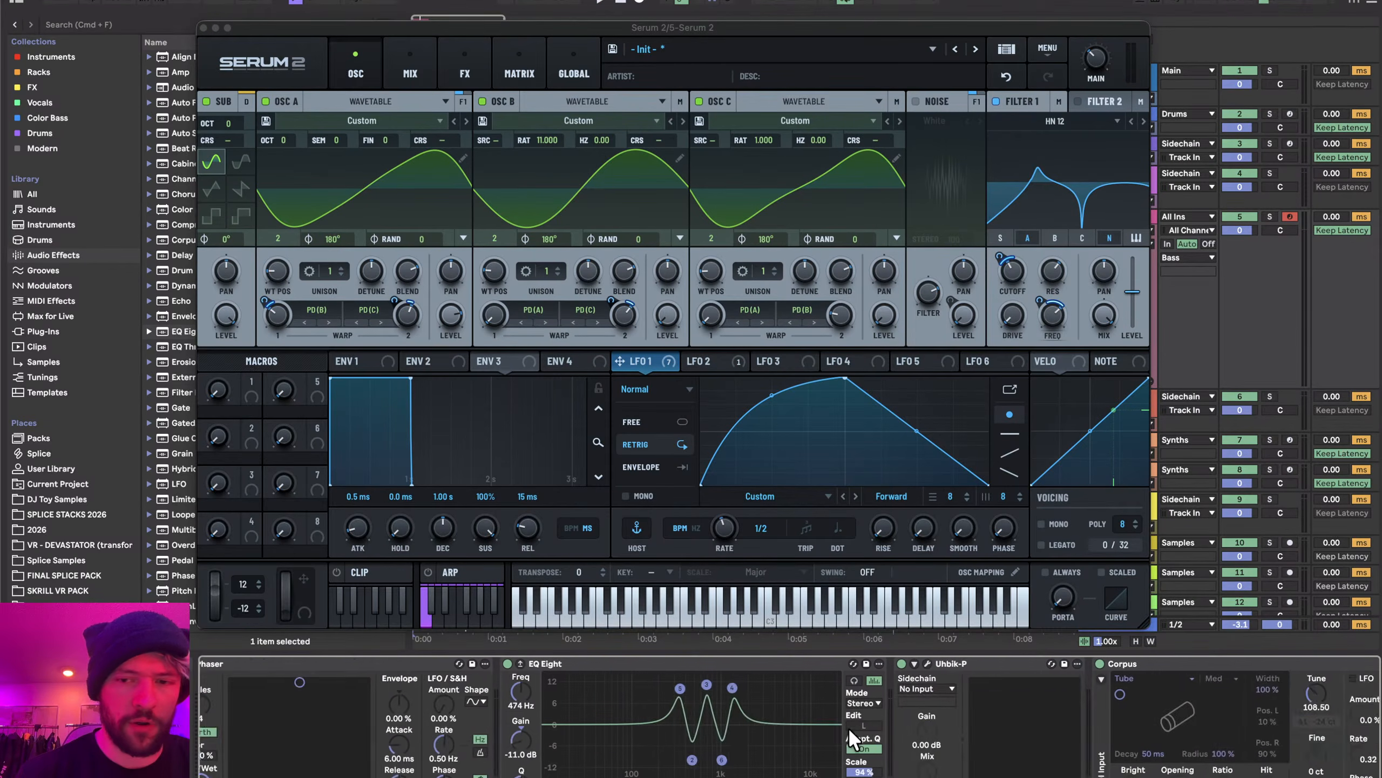
scroll(849, 727, left, 10)
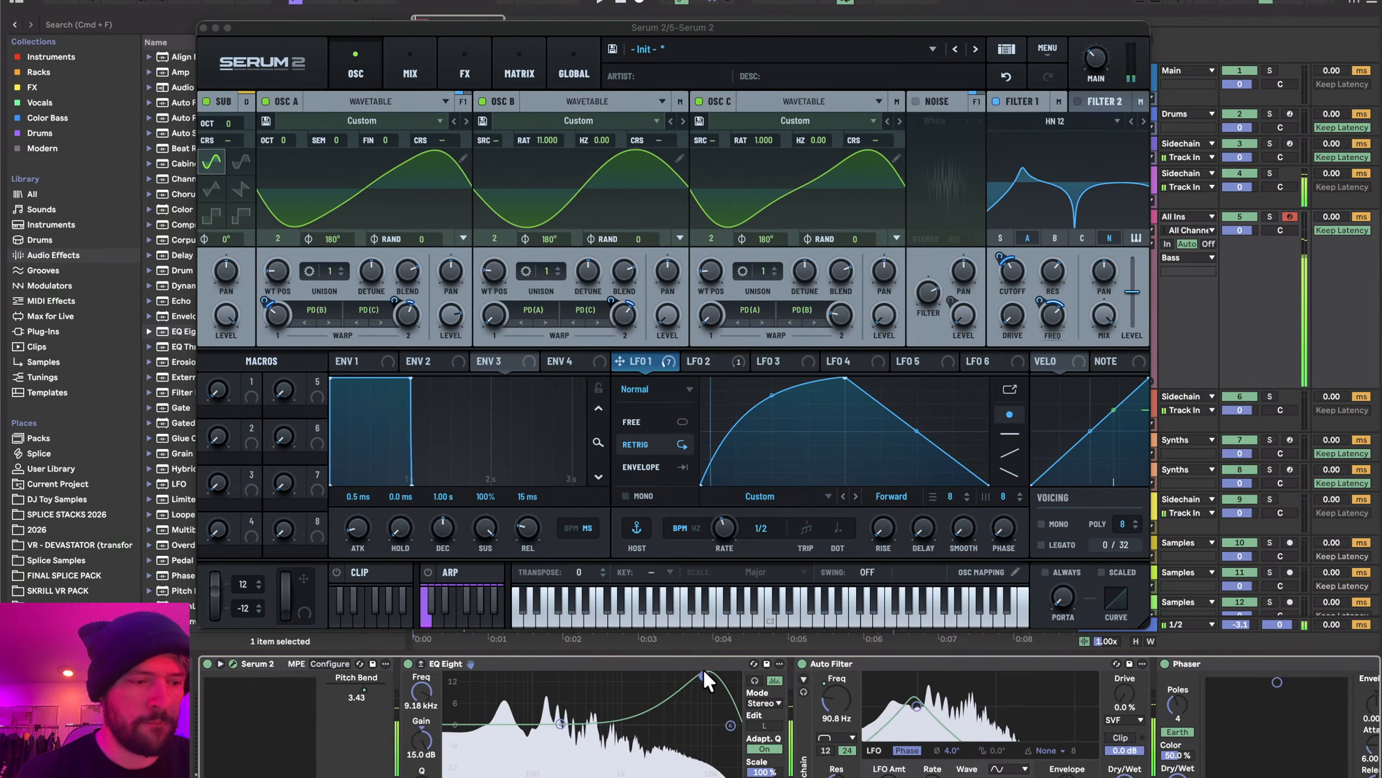
mouse_move(210, 567)
mouse_down()
mouse_move(214, 668)
mouse_move(208, 523)
mouse_move(206, 575)
mouse_move(218, 570)
mouse_up()
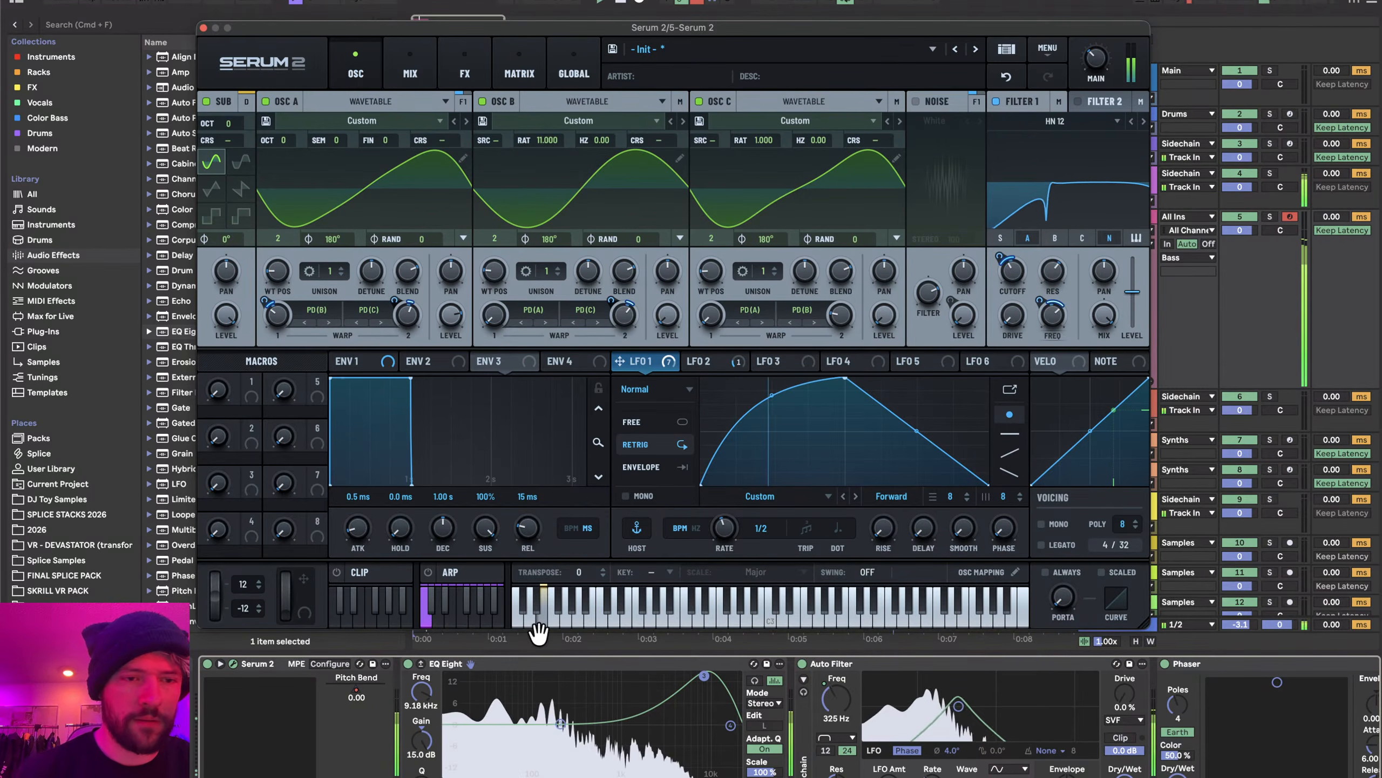
scroll(987, 692, right, 5)
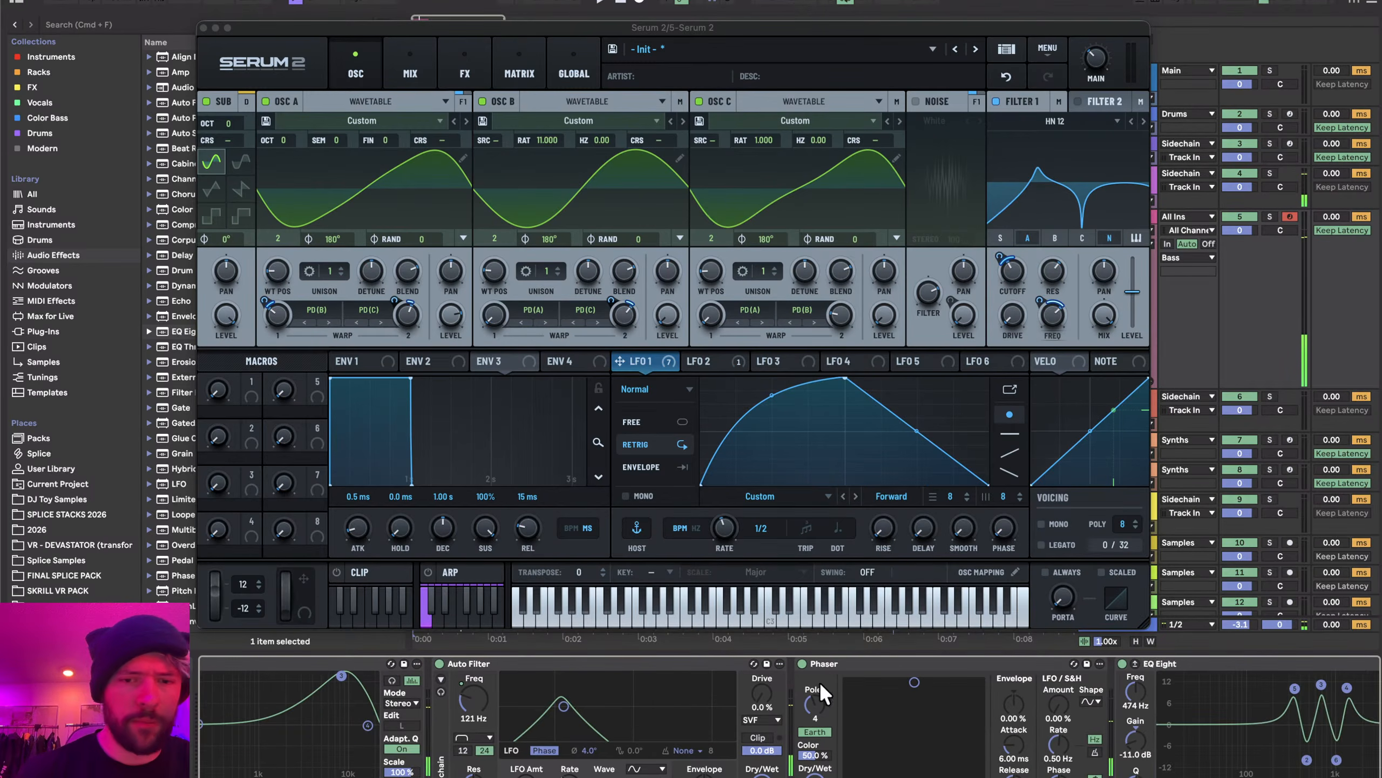
mouse_move(771, 694)
mouse_down()
mouse_move(771, 659)
mouse_move(769, 692)
mouse_up()
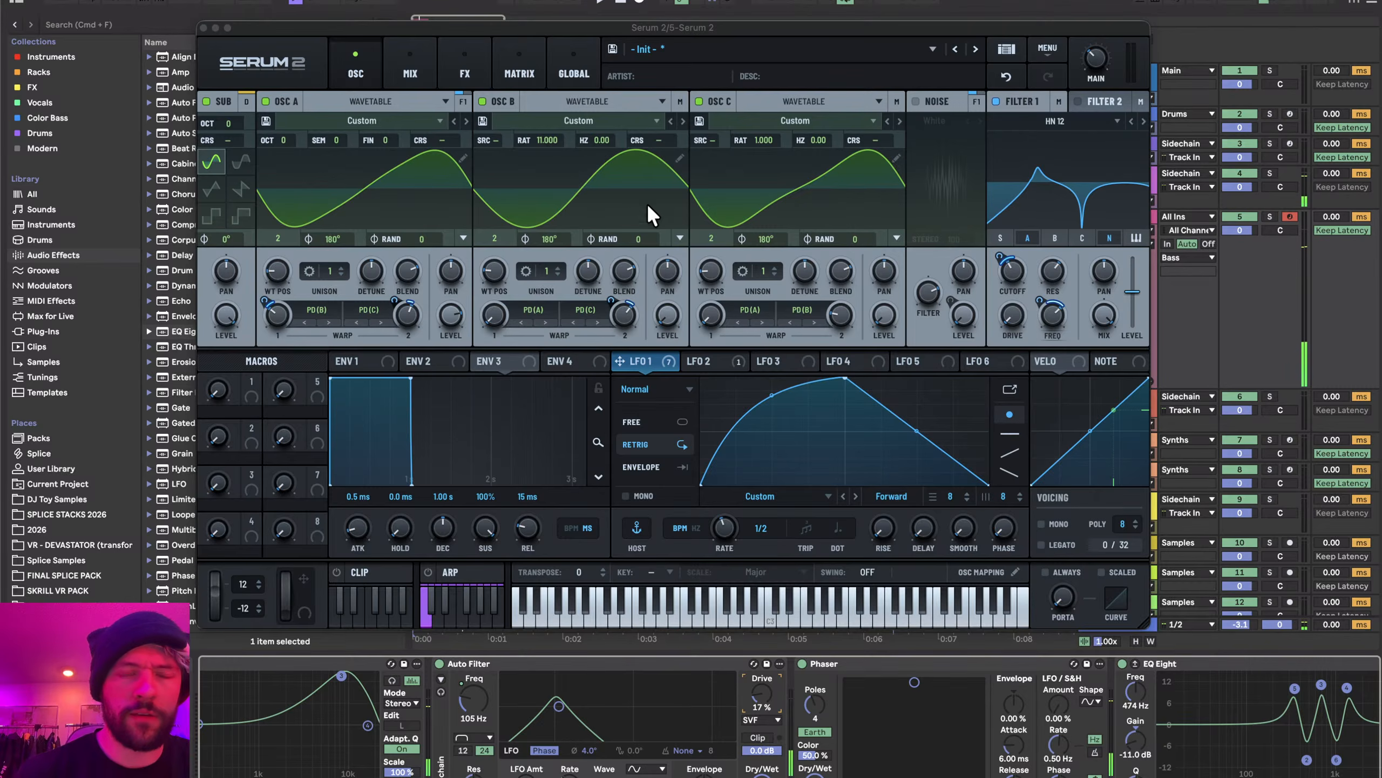
- Add small higher harmonics to oscillator C's waveform in the wavetable editor and return to the oscillator view
click(895, 157)
mouse_move(403, 146)
mouse_down()
mouse_move(415, 146)
mouse_move(341, 140)
mouse_move(416, 172)
mouse_up()
click(366, 46)
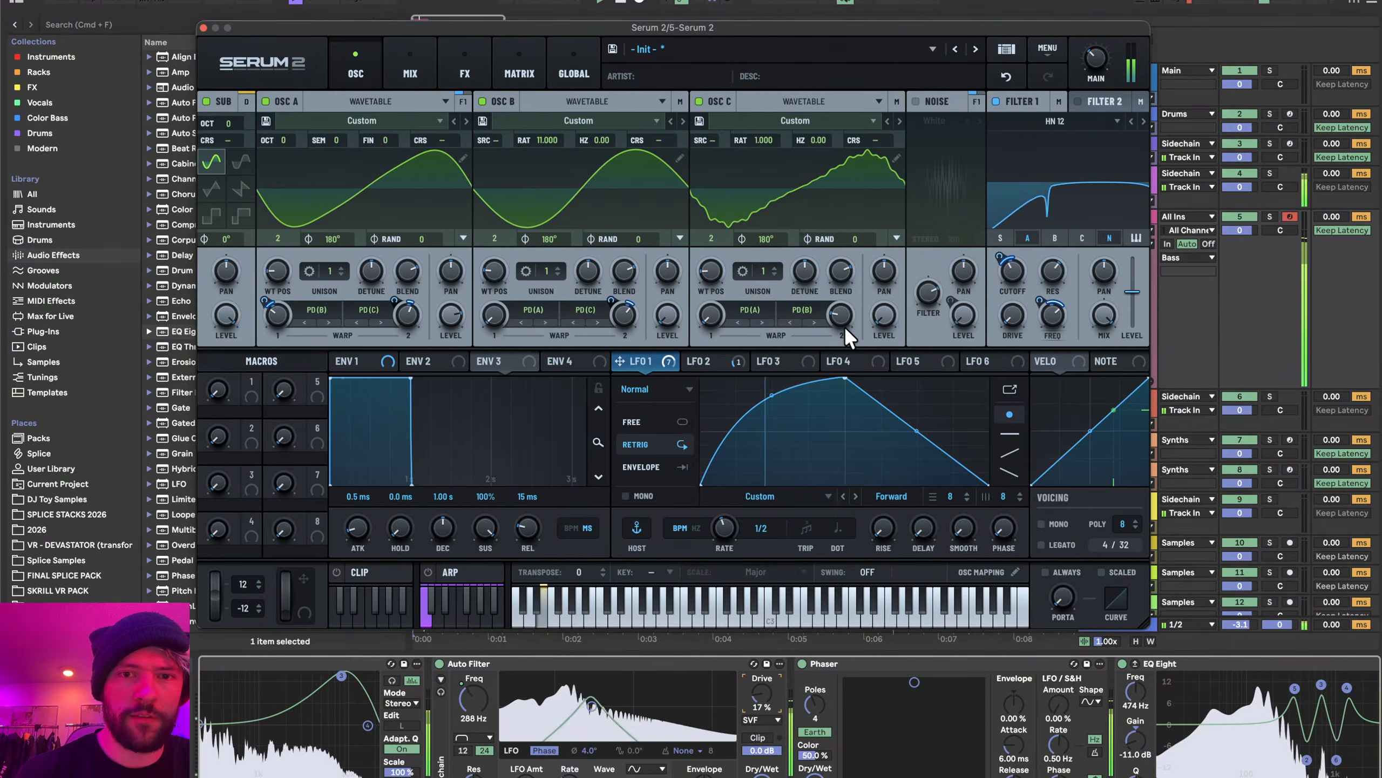
- Adjust the second warp amounts of oscillators C, B and A while auditioning the bass
mouse_move(839, 312)
mouse_down()
mouse_move(839, 298)
mouse_move(837, 309)
mouse_up()
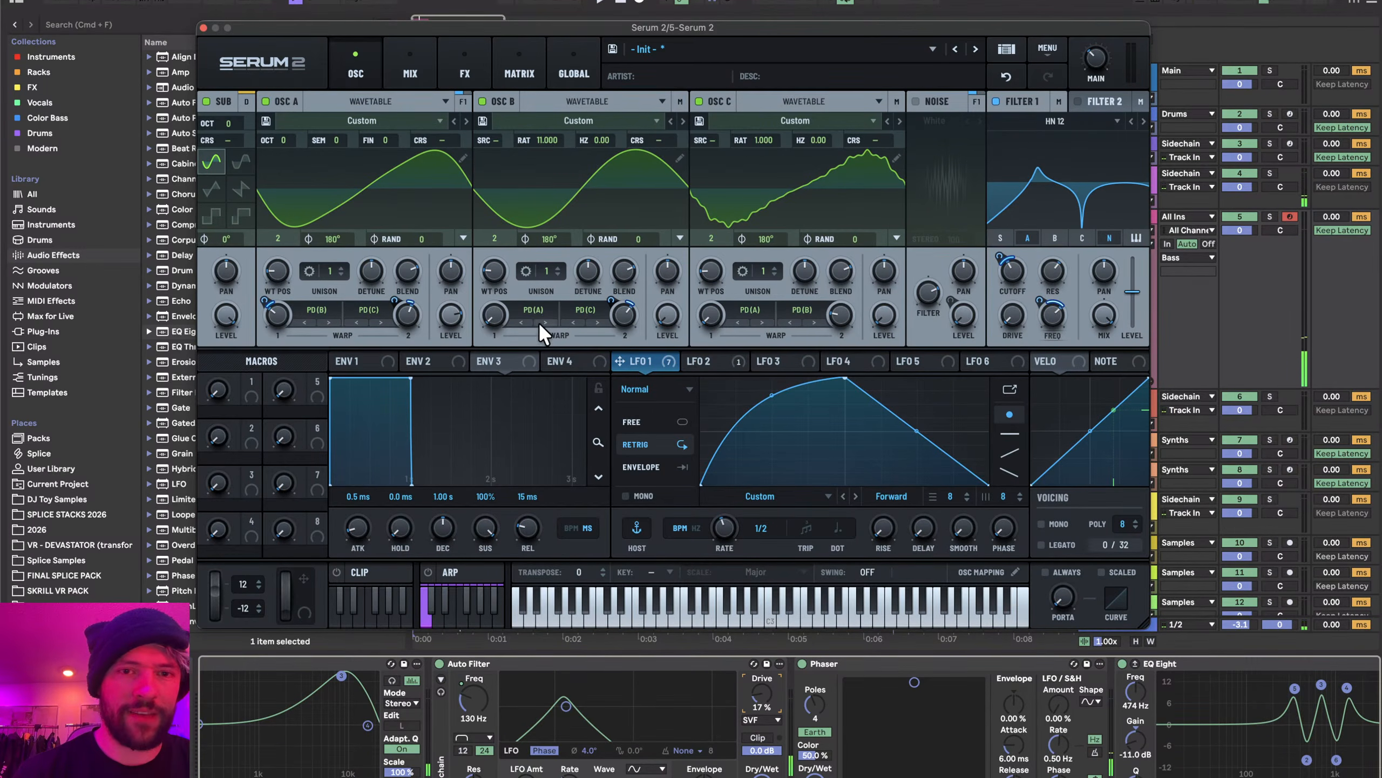
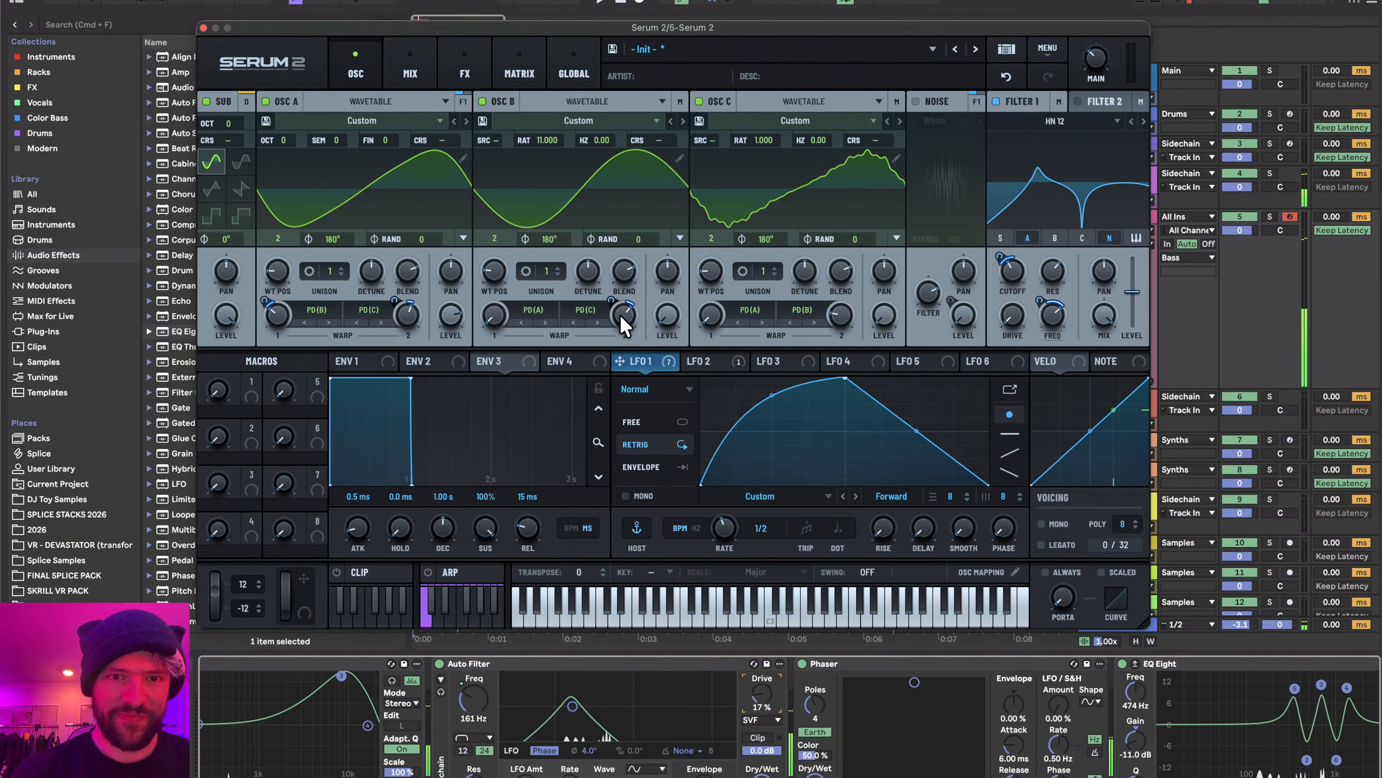
mouse_move(630, 290)
mouse_down()
mouse_move(616, 313)
mouse_move(616, 302)
mouse_up()
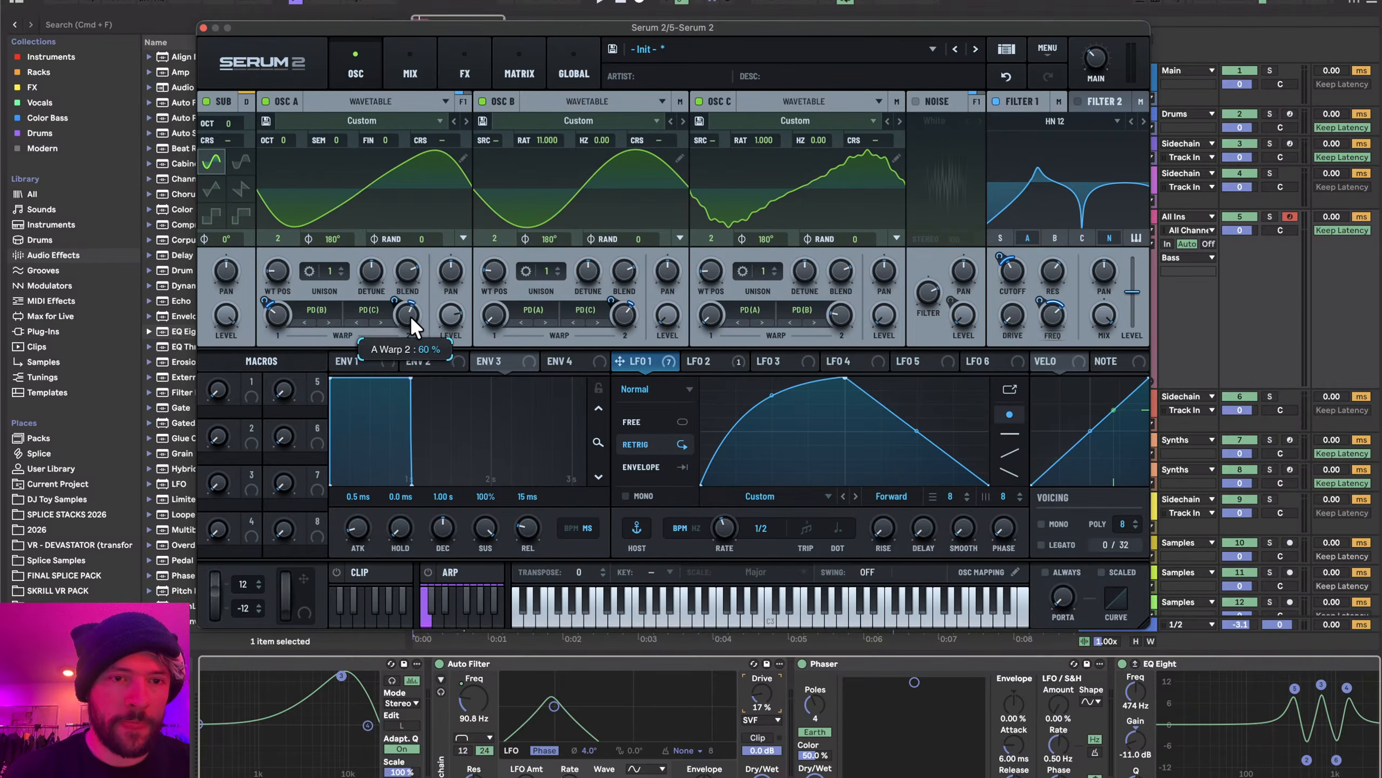
drag(411, 316, 410, 302)
key(space)
key(space)
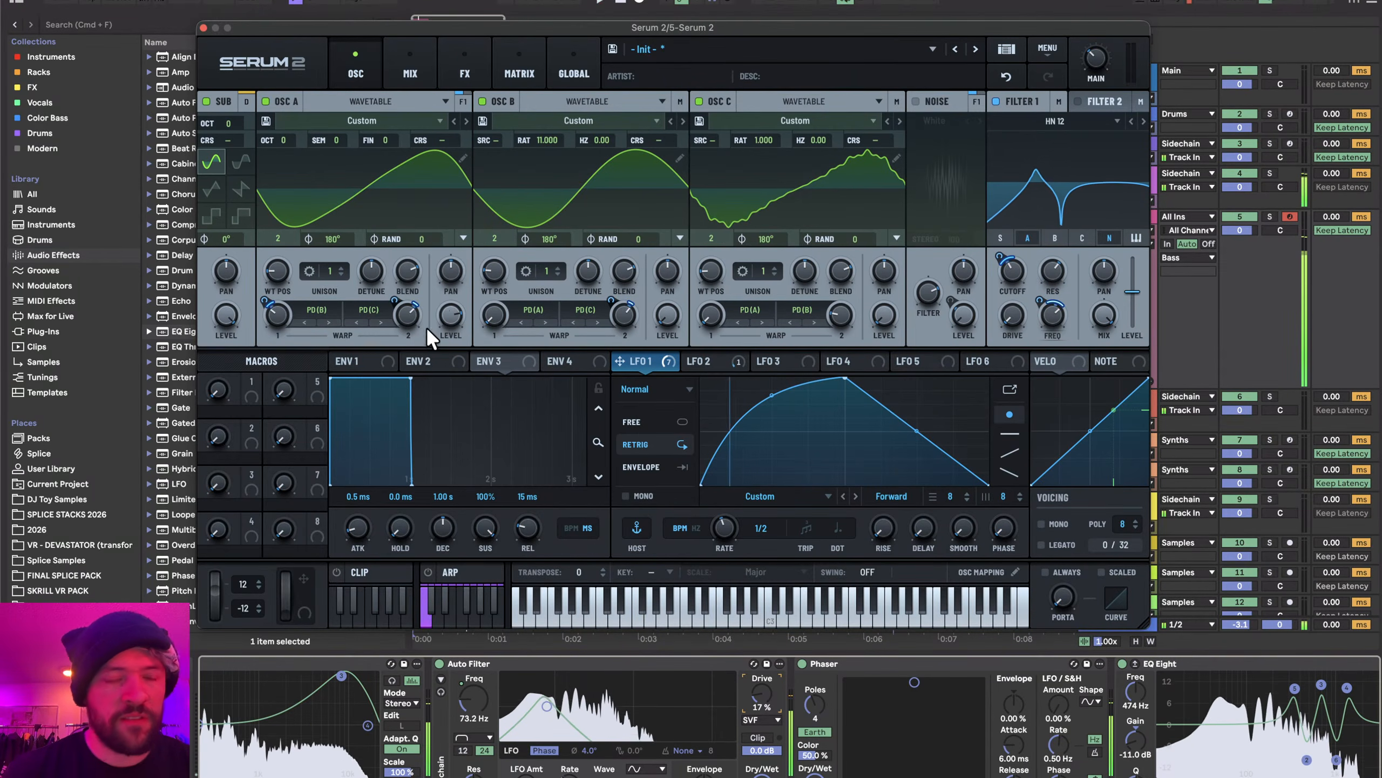
mouse_move(850, 320)
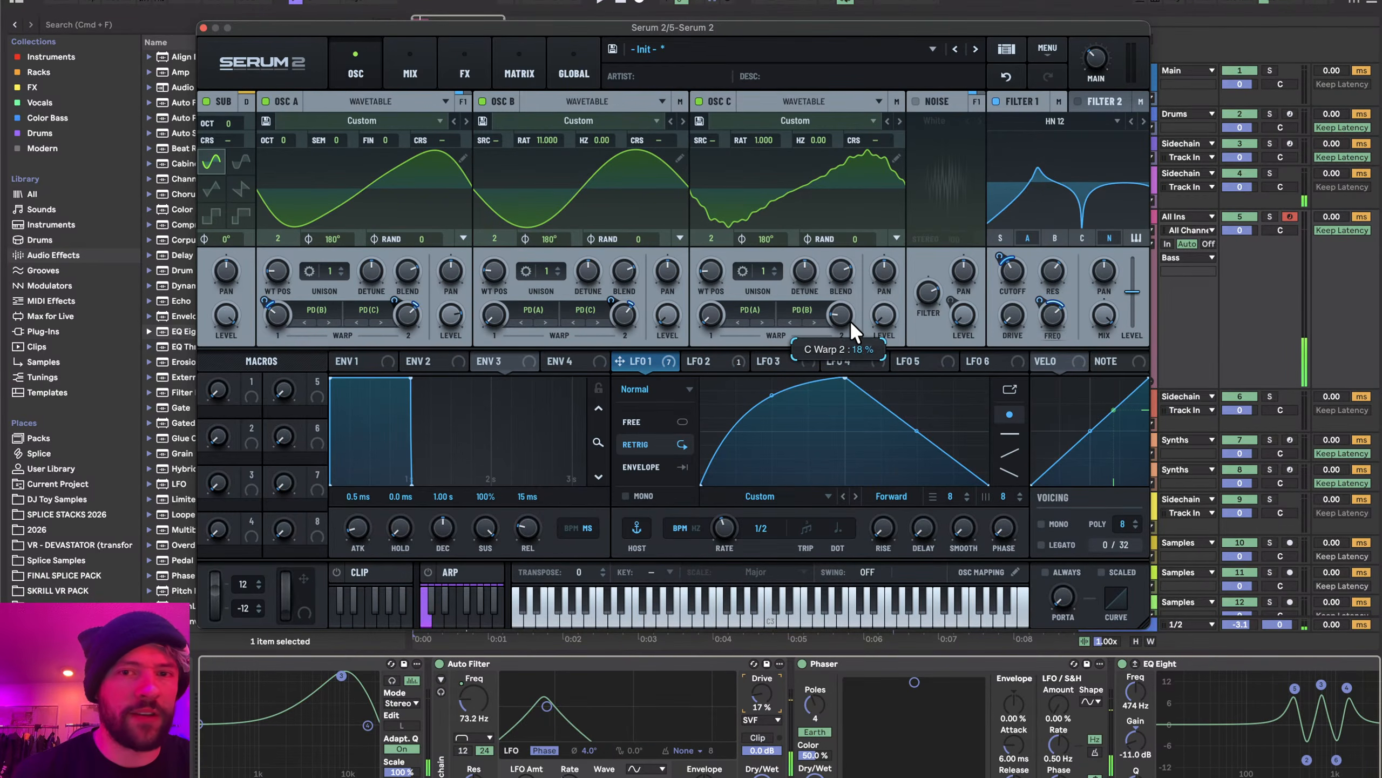
- Remove the added higher harmonics from oscillator C's waveform and set oscillator A's second warp to about 72%
click(896, 157)
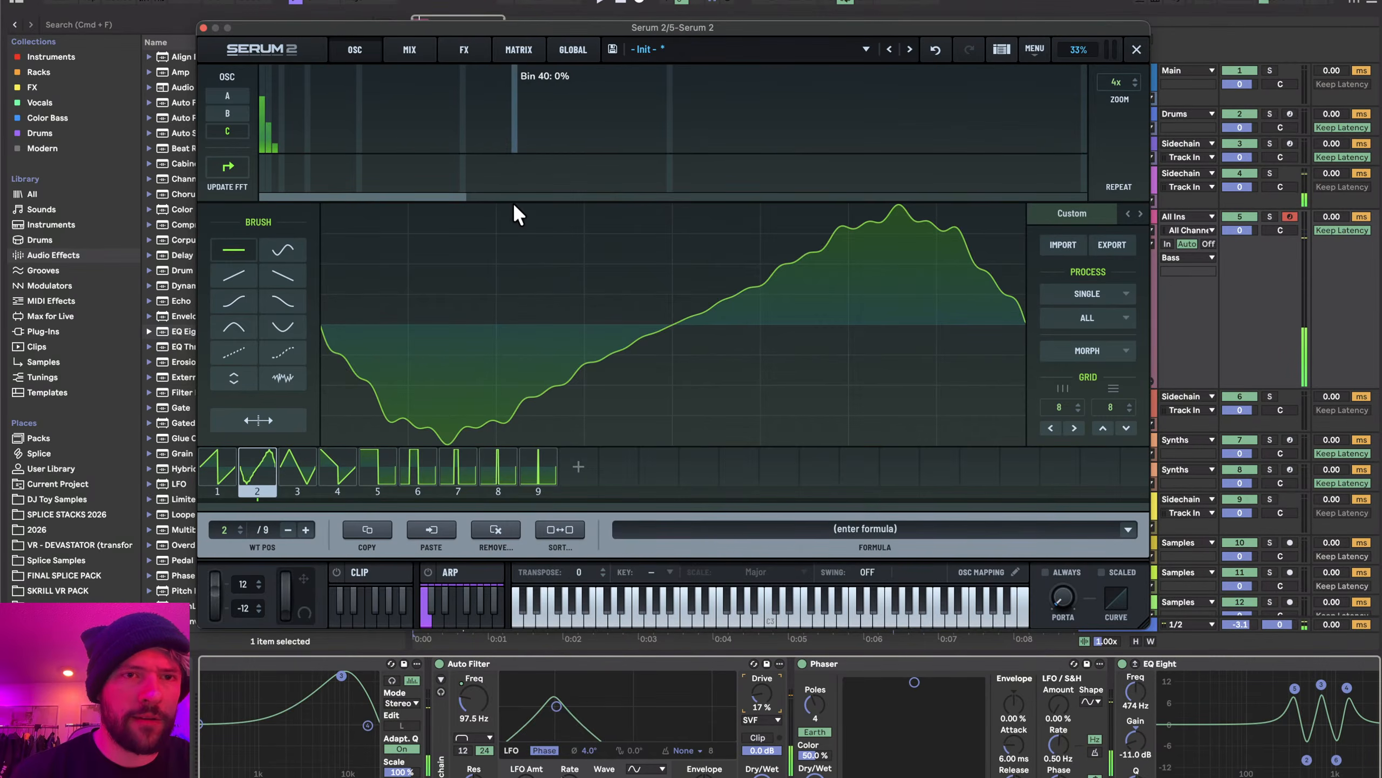
click(356, 51)
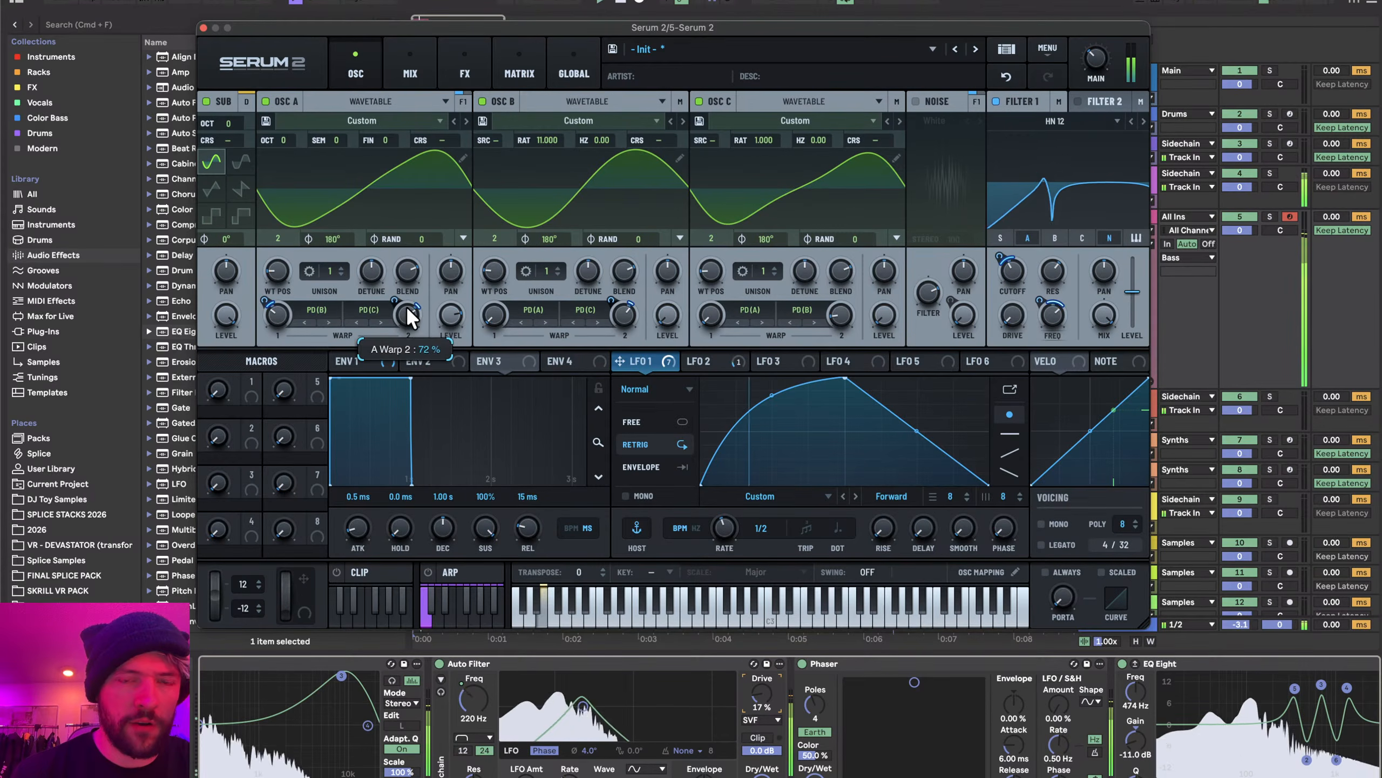
mouse_move(419, 326)
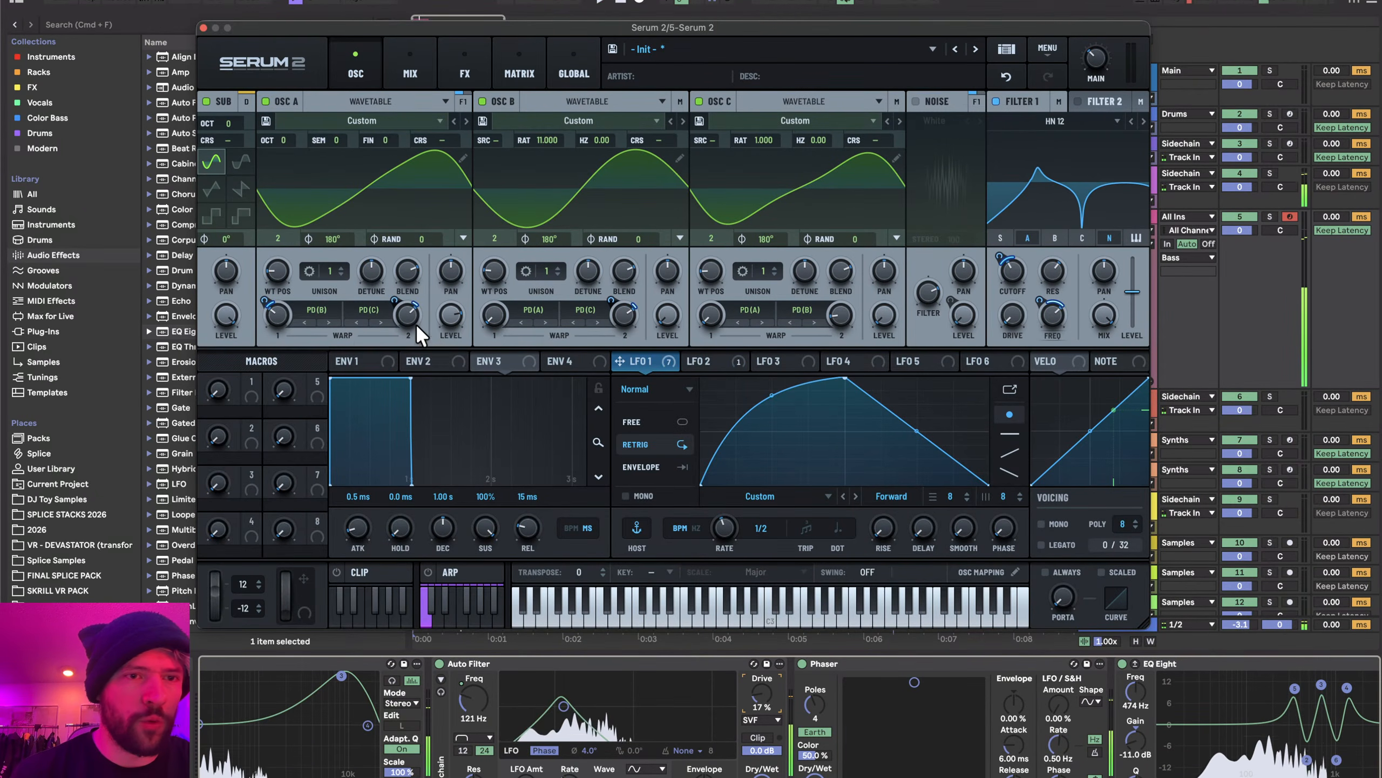
mouse_move(277, 318)
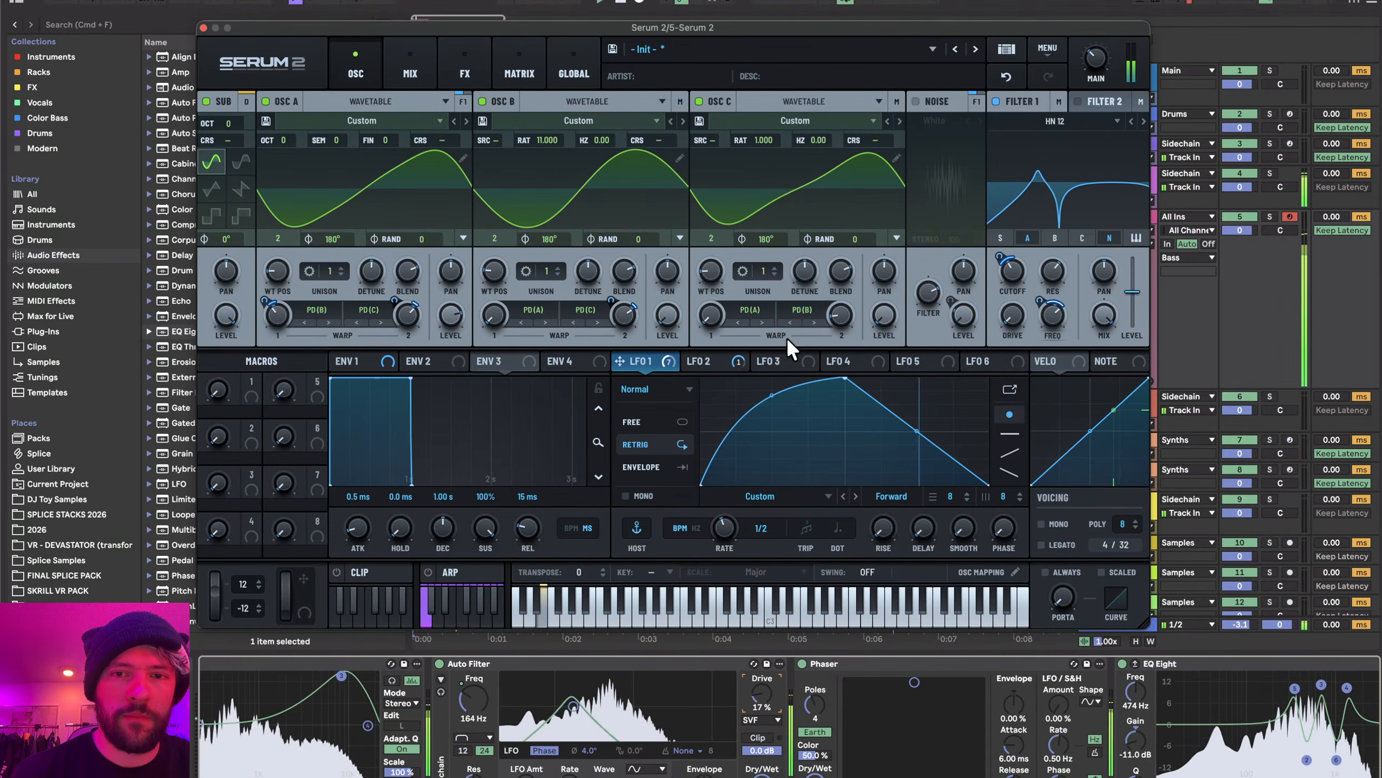
mouse_move(834, 306)
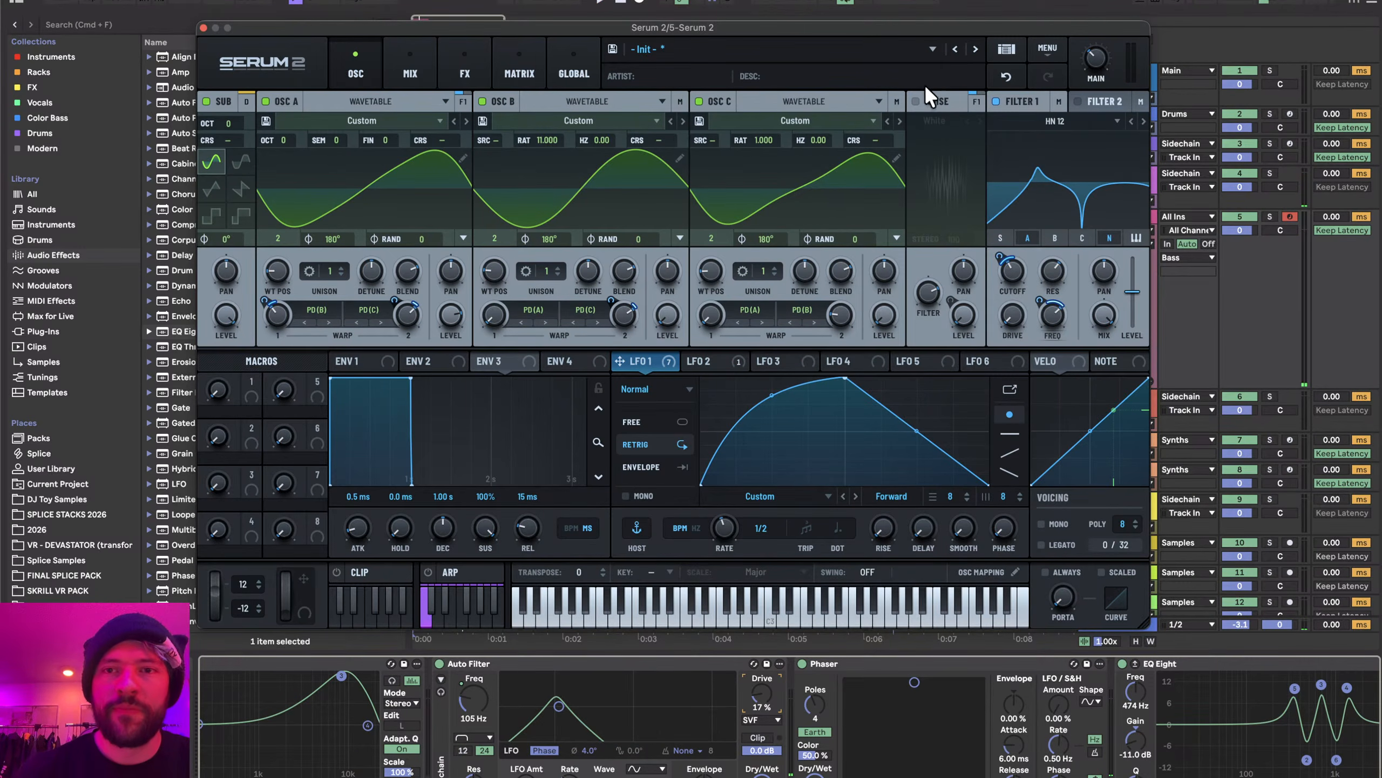
- Turn the noise oscillator back on, reduce its level modulation from Sub Osc, and switch its noise type to Pink
click(519, 70)
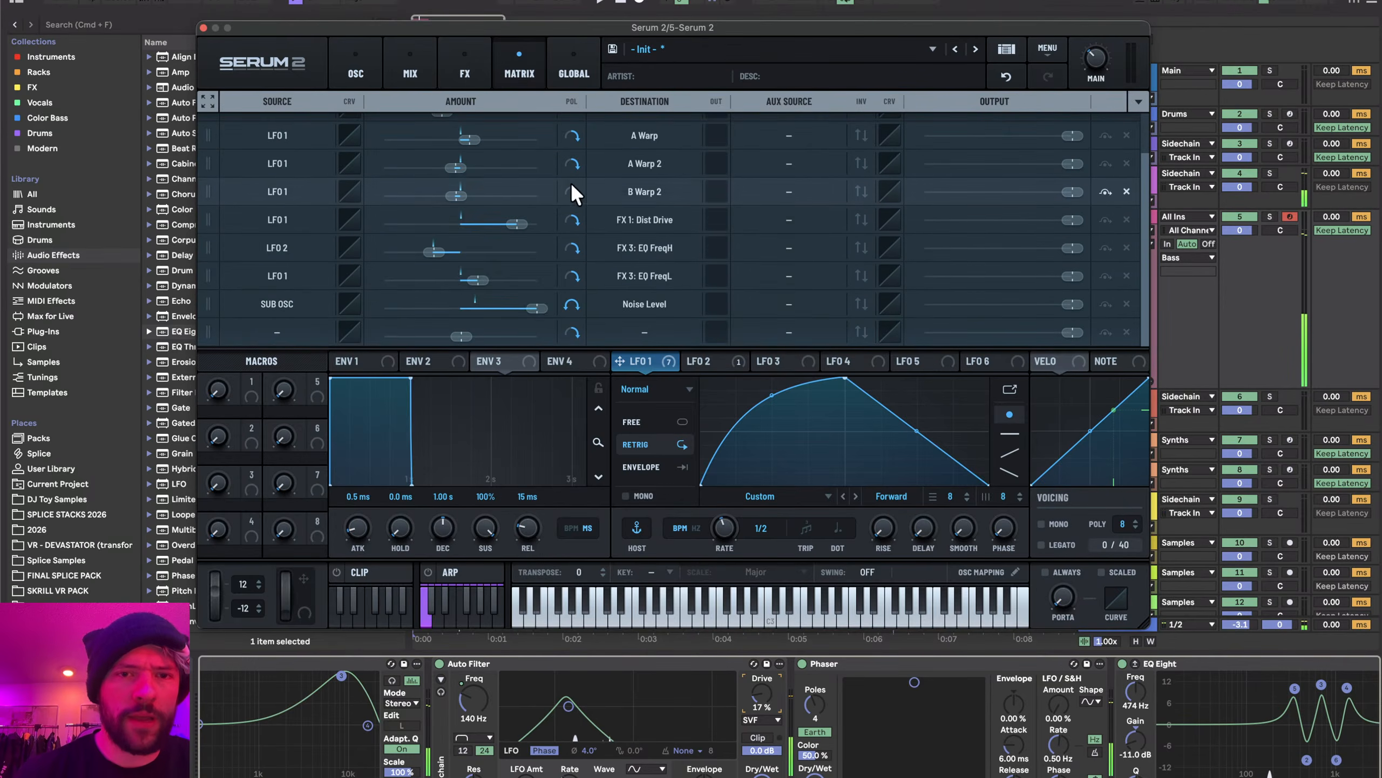
drag(531, 312, 492, 306)
click(355, 69)
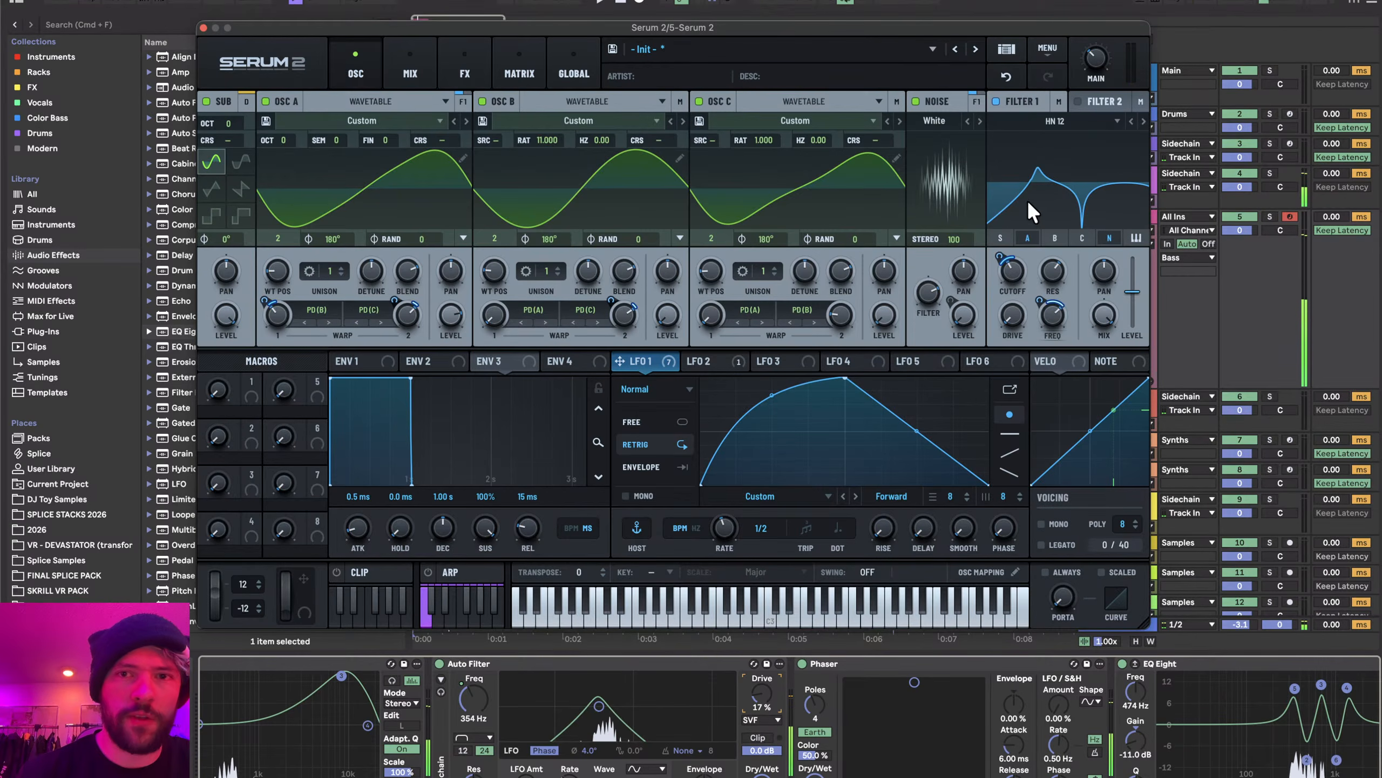
click(980, 120)
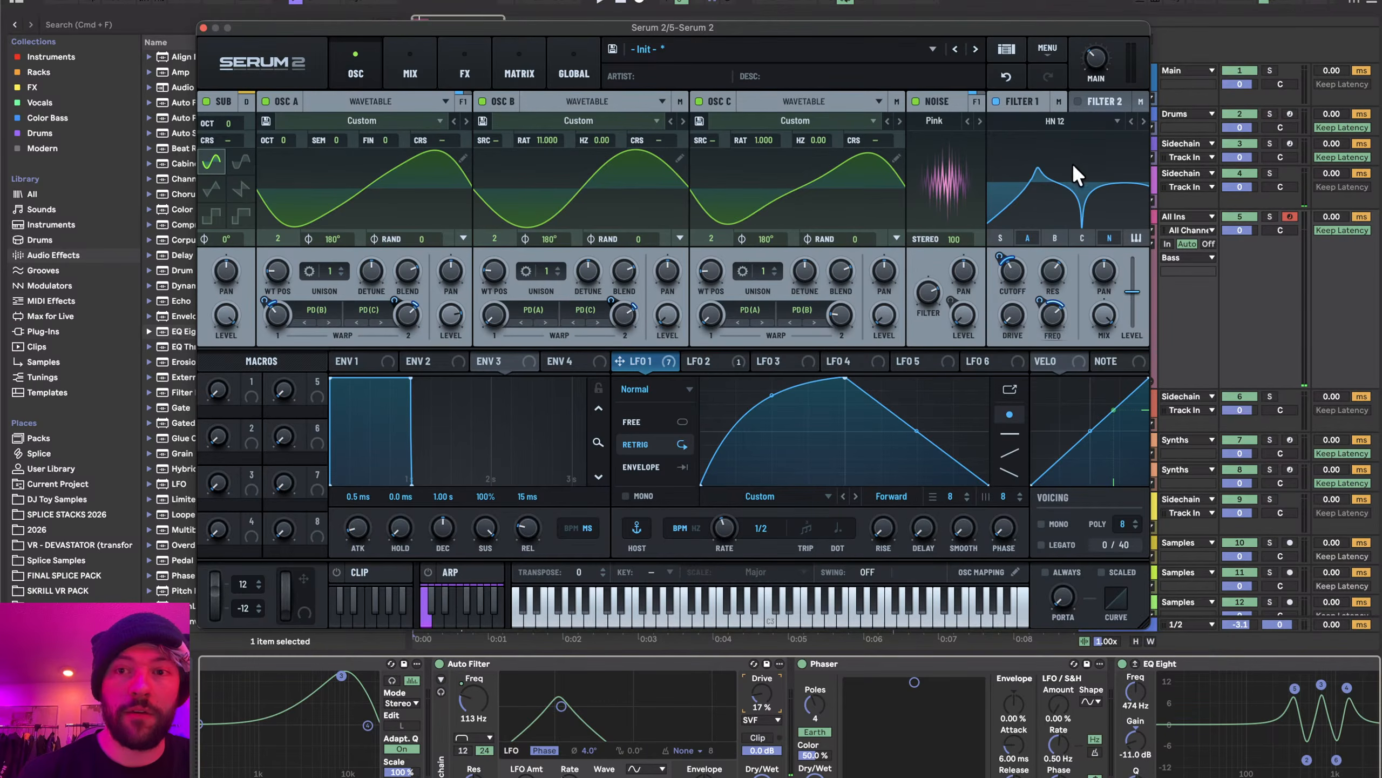
- Raise Filter 1's Freq setting slightly while auditioning the bass
key(space)
drag(1017, 275, 1046, 316)
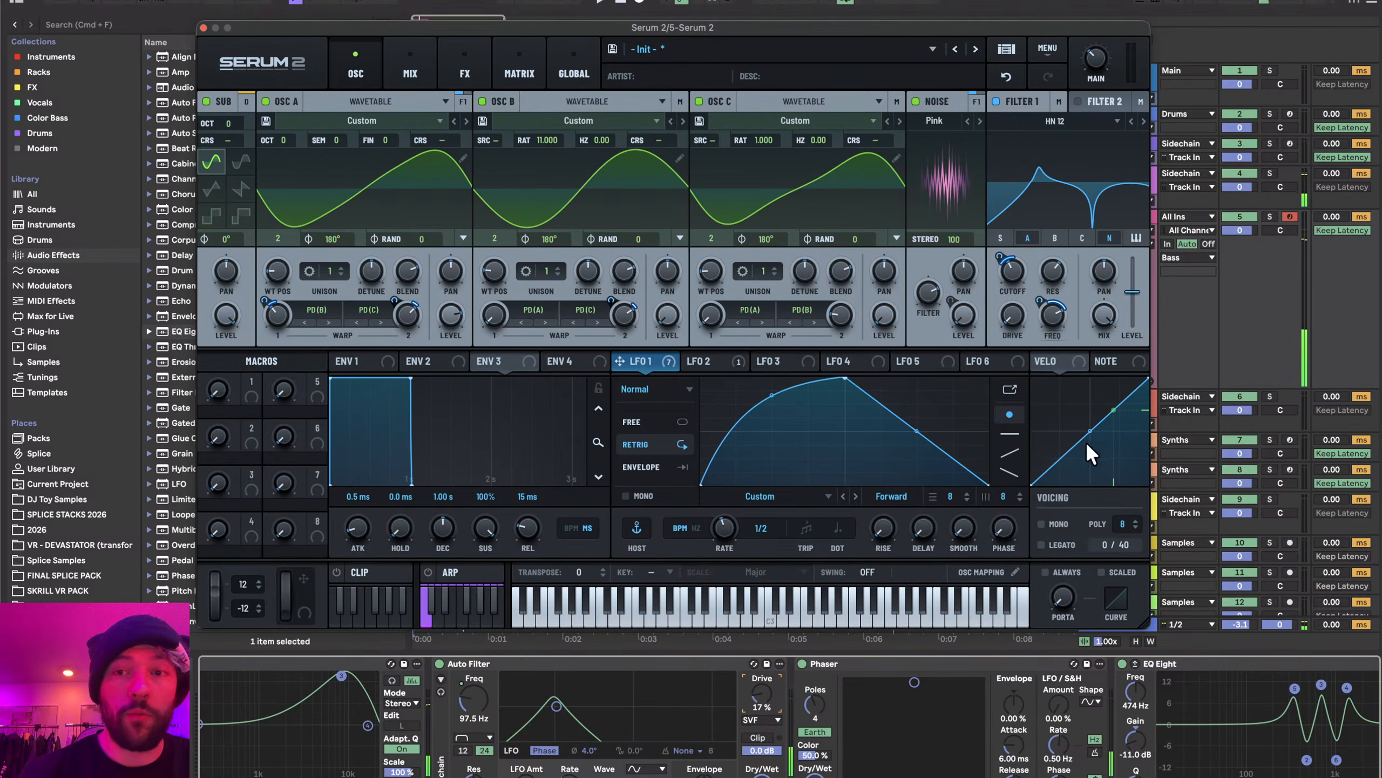
- Try replacing LFO 1 with LFO 2 as the modulation source for Filter 1's Freq, with the base value around 71%
click(701, 360)
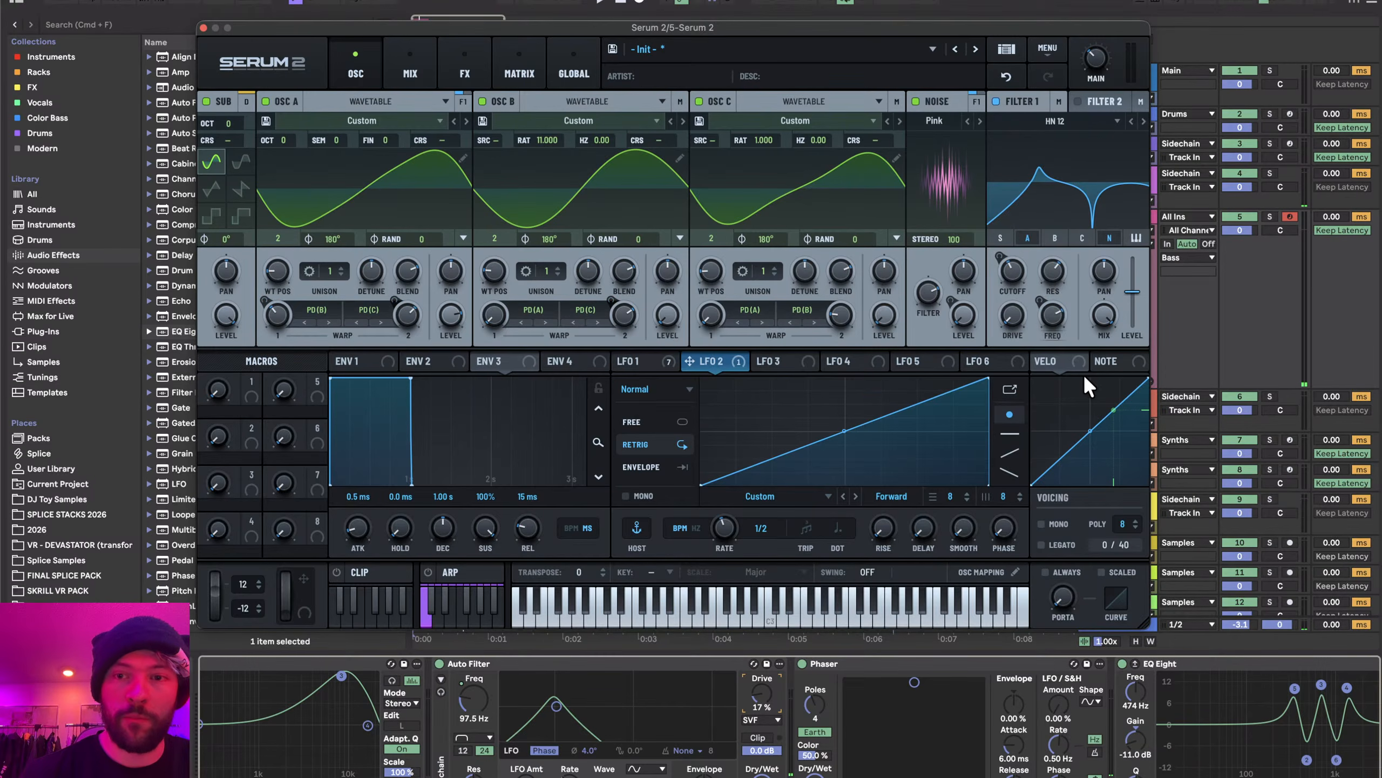
right_click(1046, 315)
click(1098, 432)
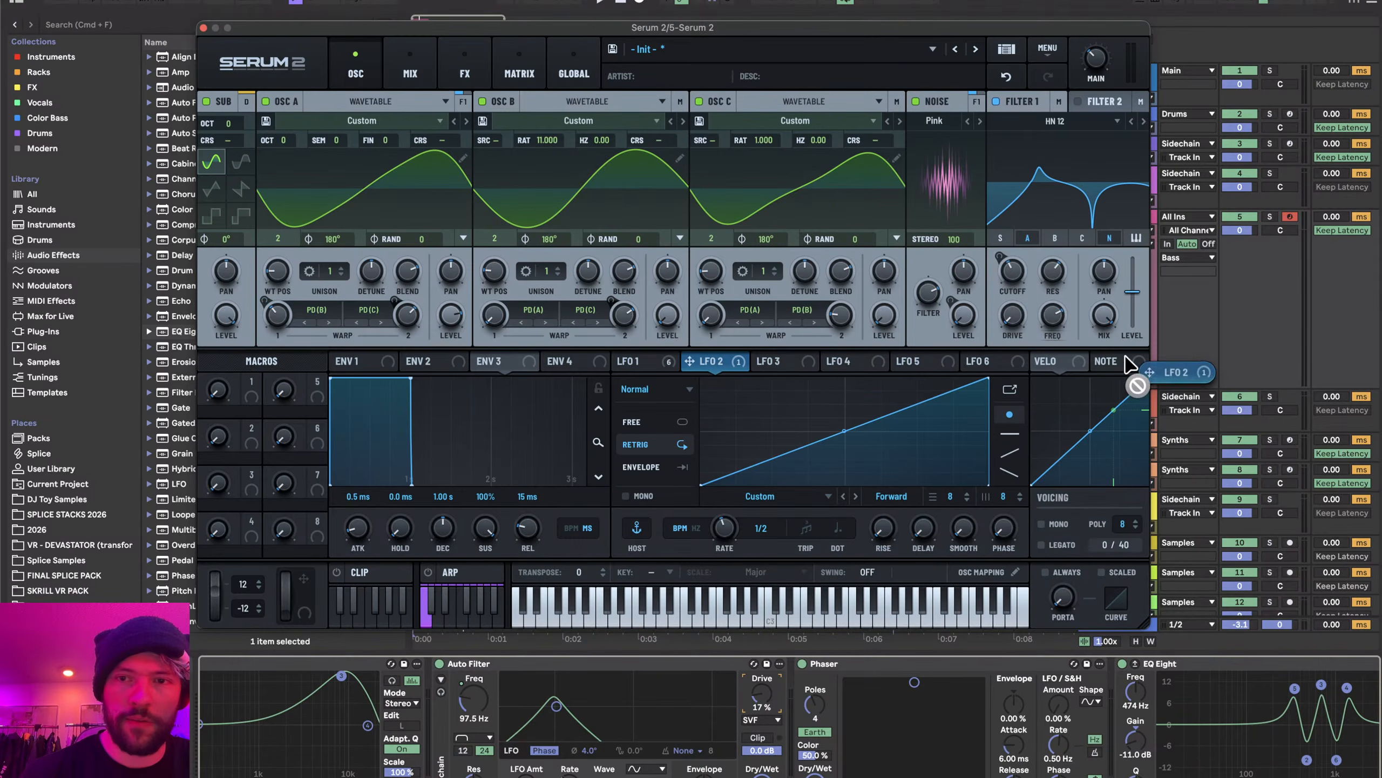
drag(1130, 366, 1035, 351)
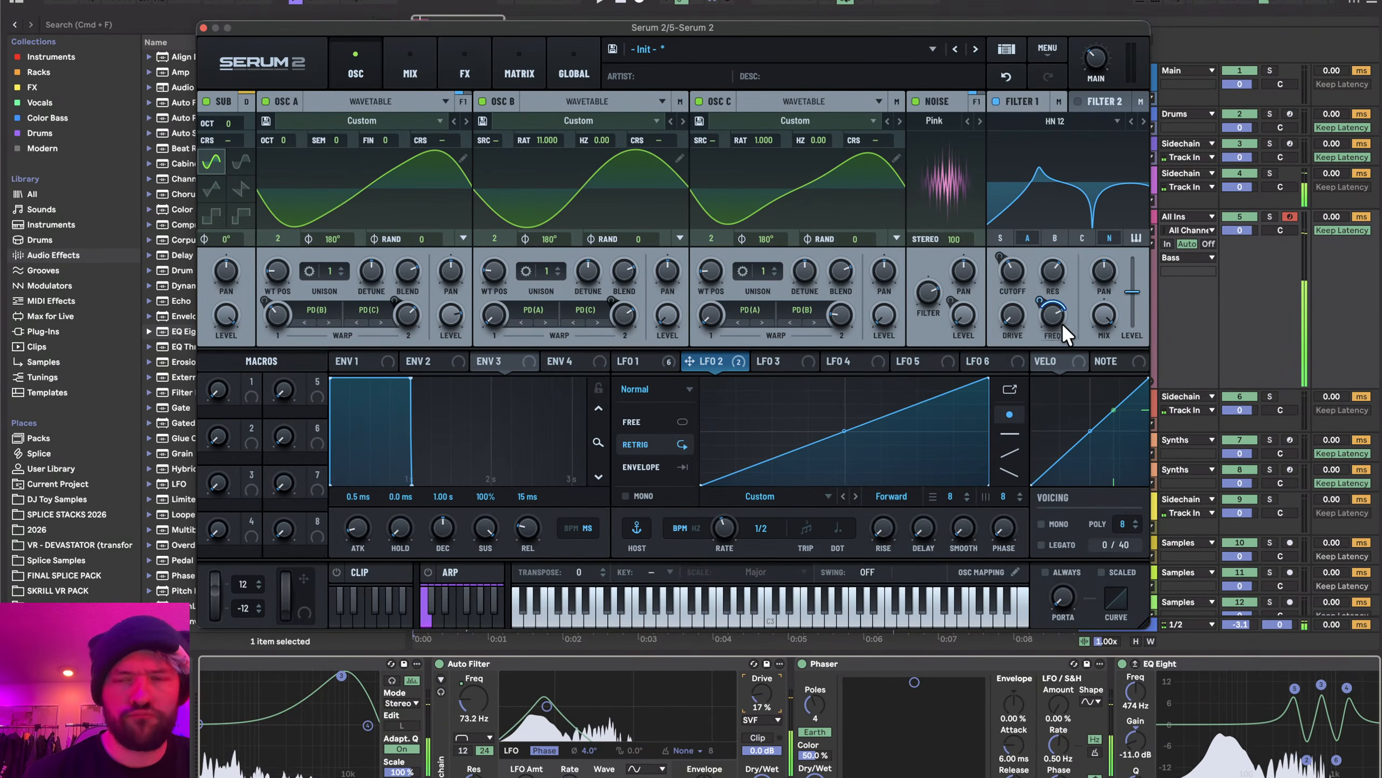
drag(1051, 295, 1053, 328)
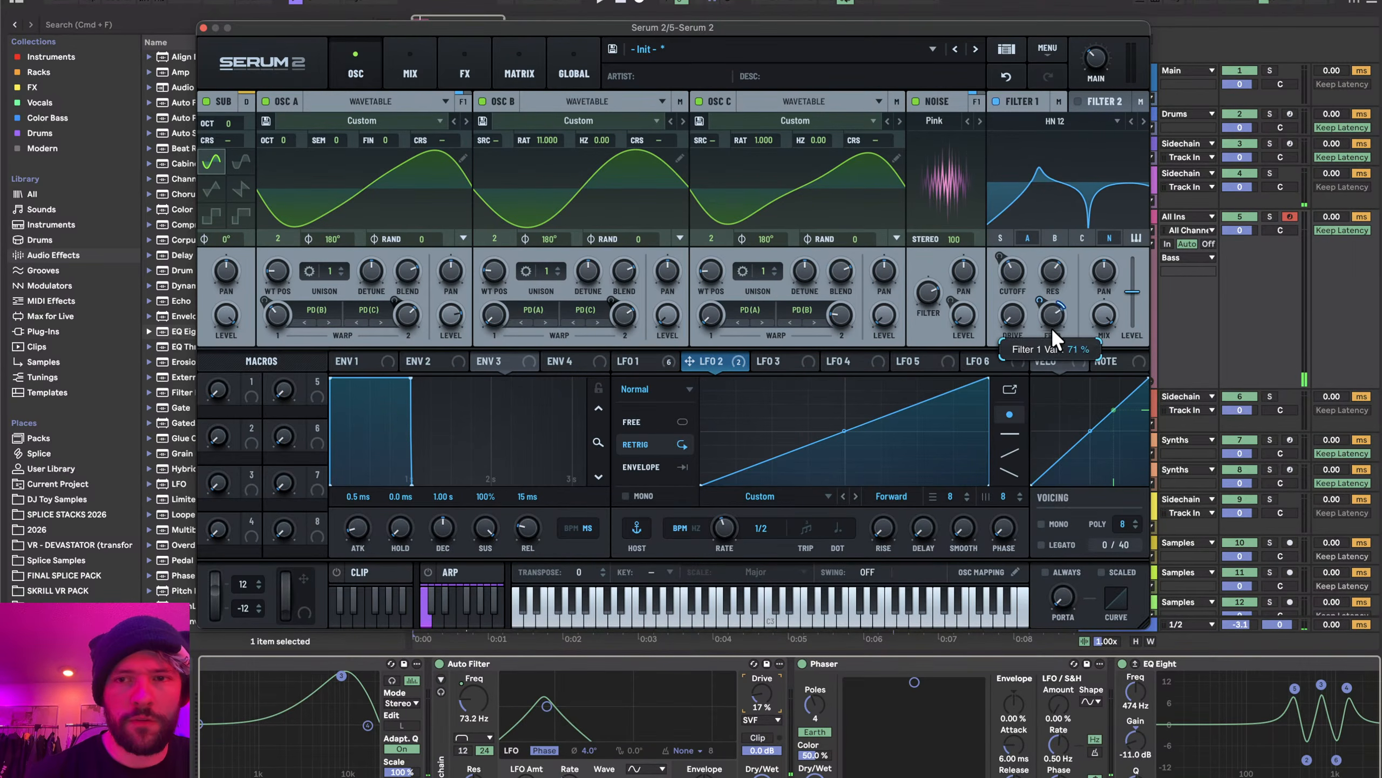
key(space)
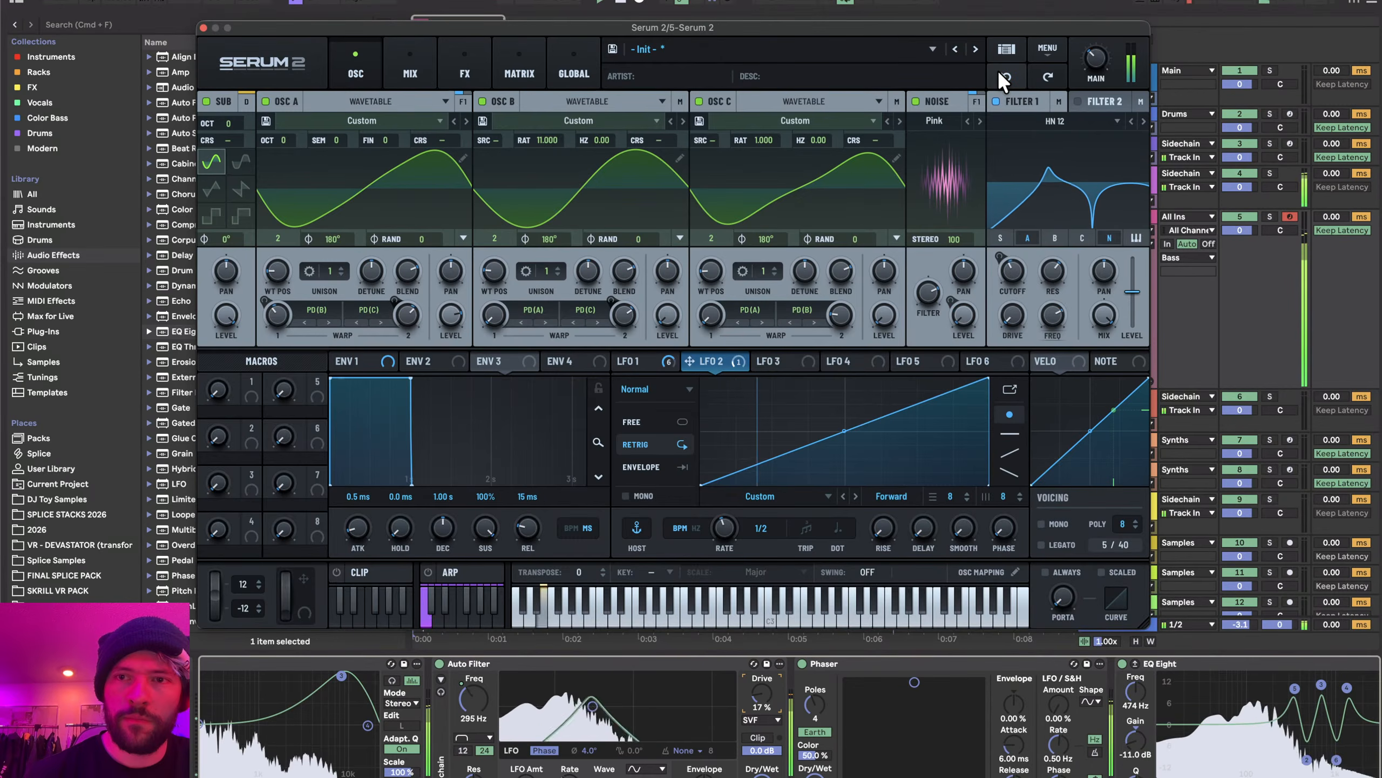
- Set Serum 2's Equalizer to a low band at 115 Hz with 14.8 gain and a high band at 4534 Hz
click(484, 55)
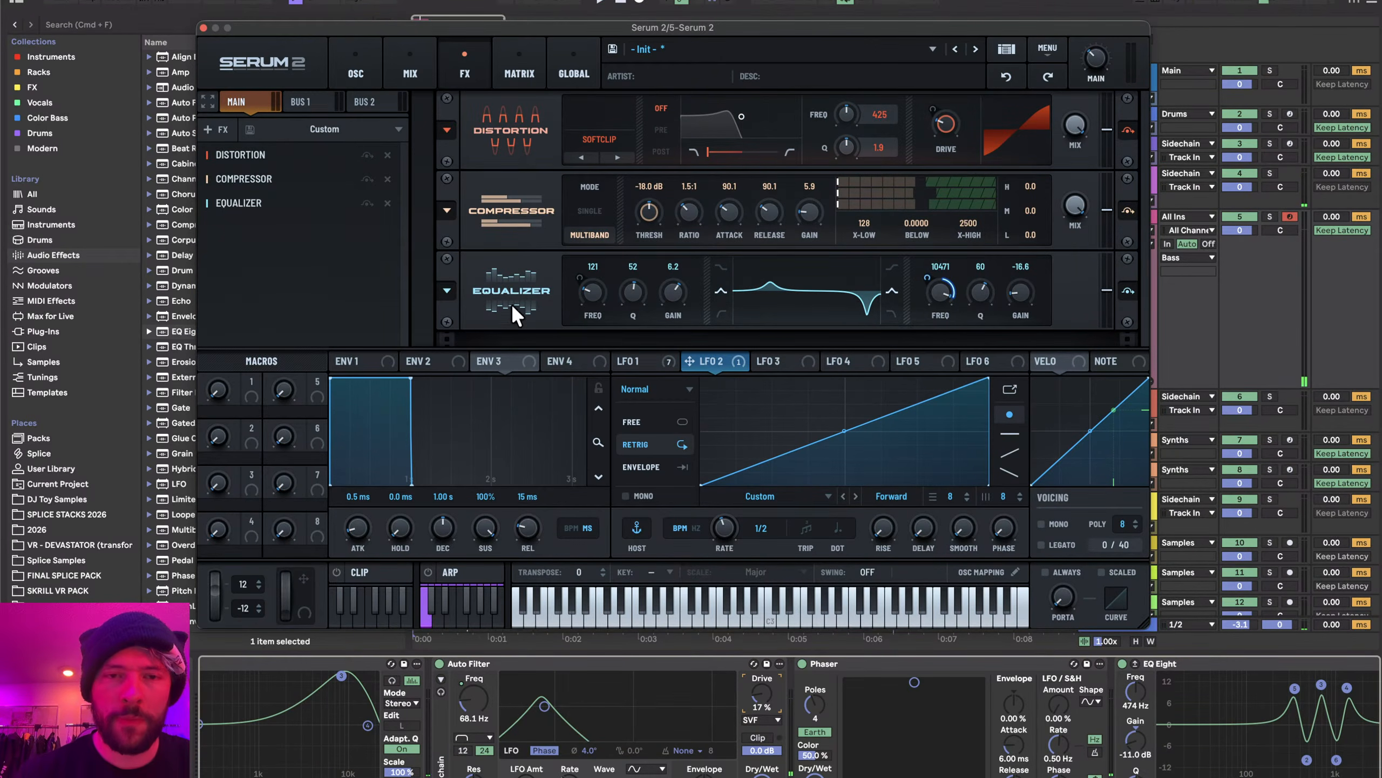
drag(935, 307, 935, 314)
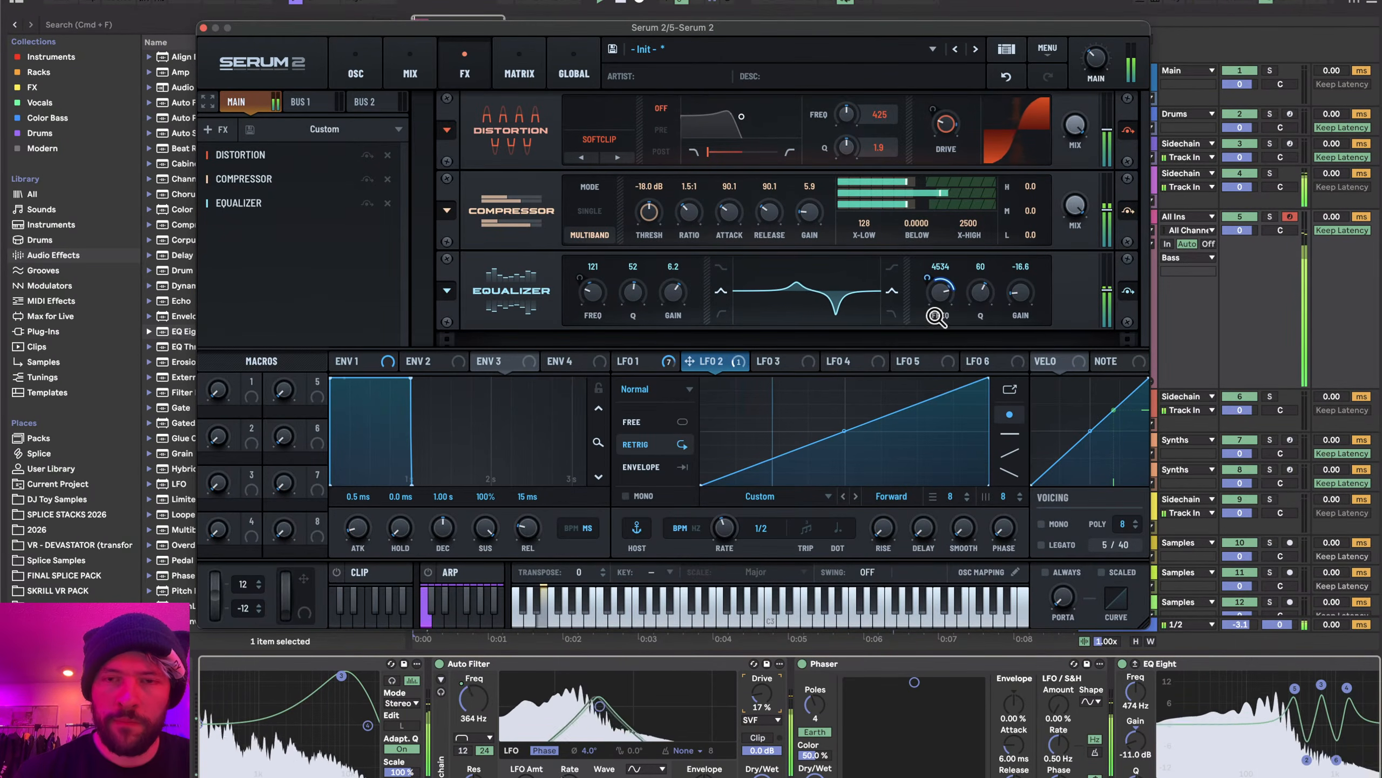
drag(590, 295, 590, 316)
drag(676, 292, 676, 264)
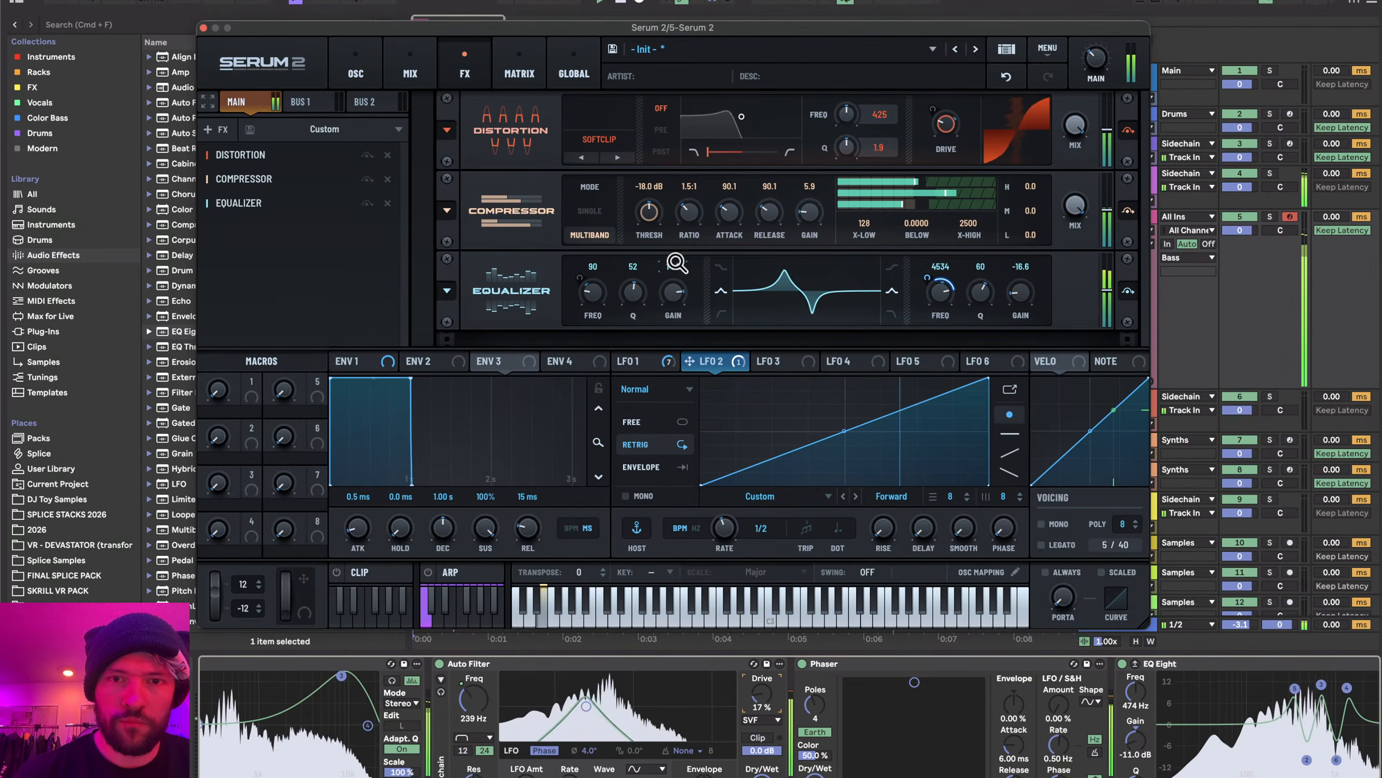
mouse_move(614, 295)
mouse_down()
mouse_move(614, 282)
mouse_move(592, 289)
mouse_up()
scroll(695, 734, right, 4)
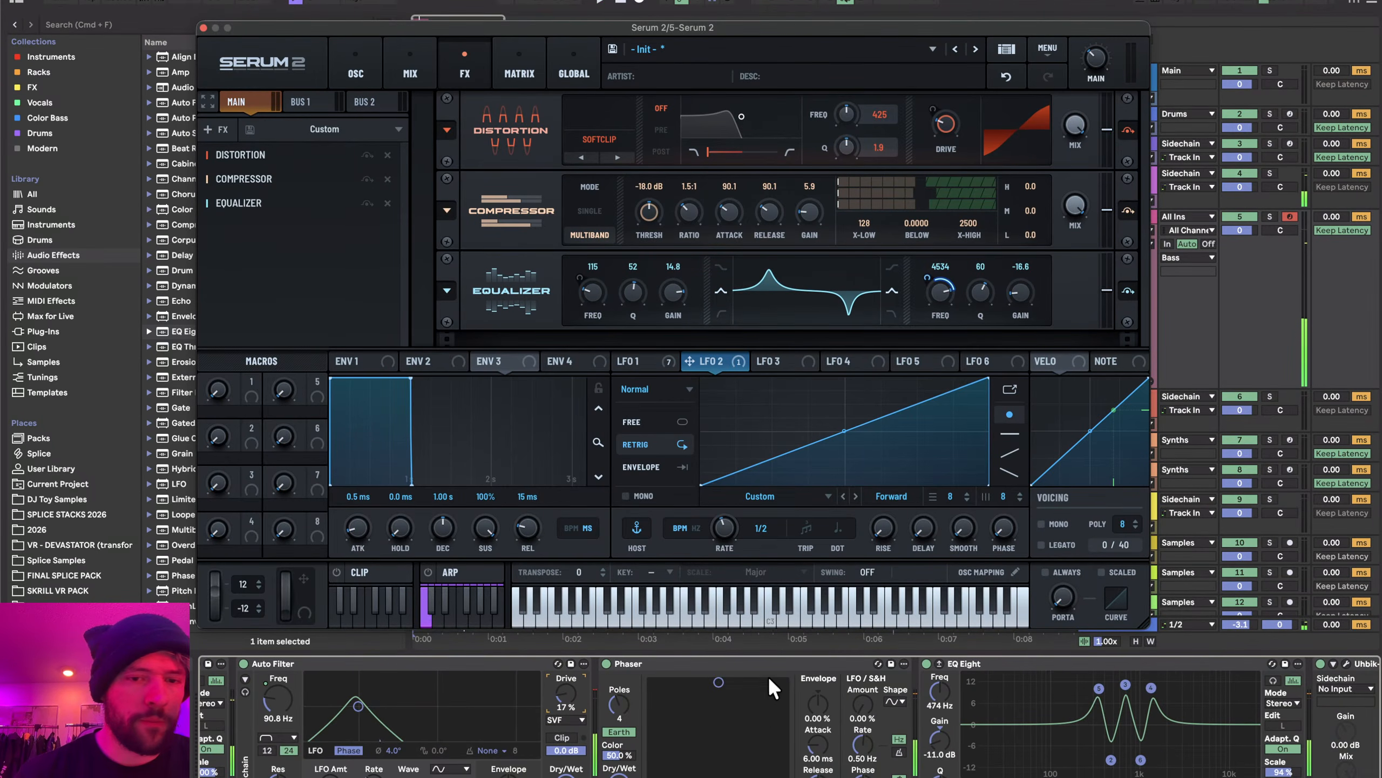
click(717, 684)
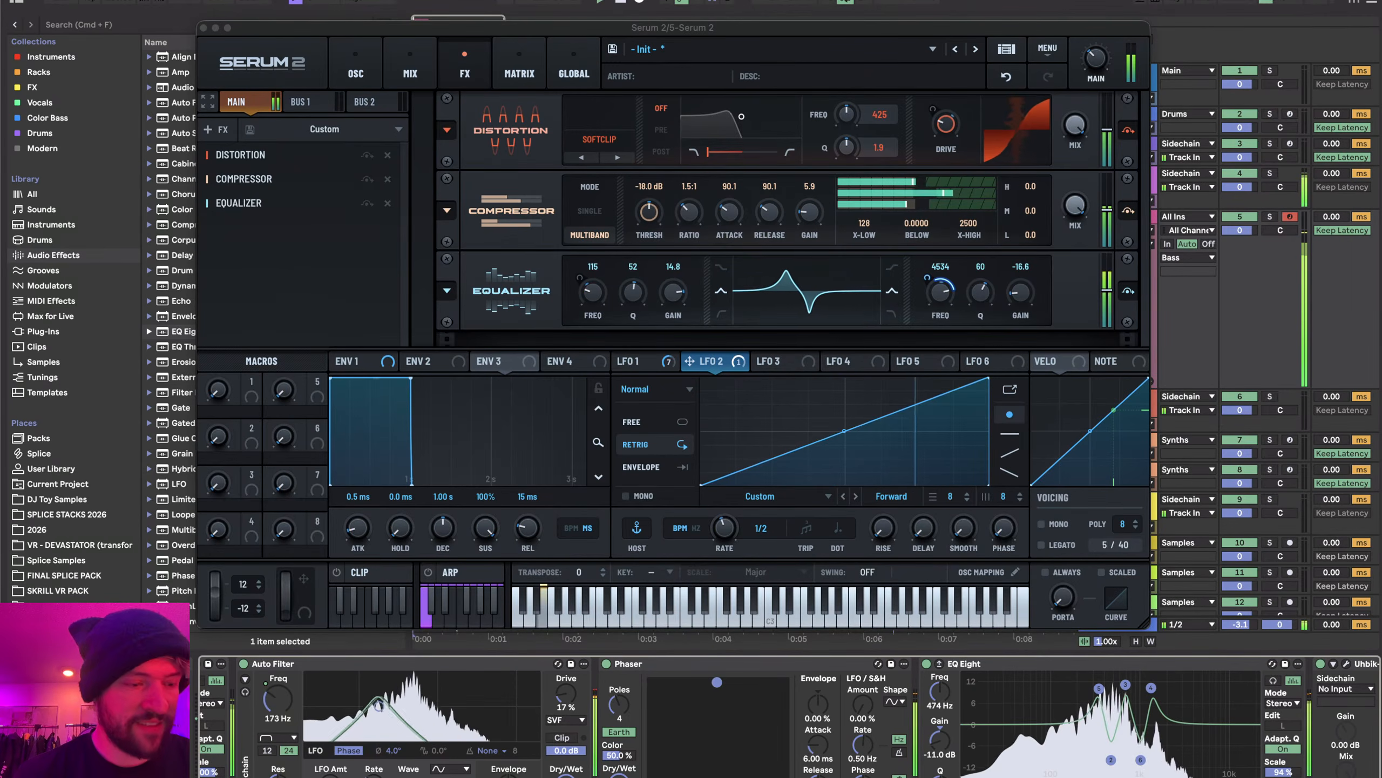
- Add a Hyper/Dimension effect to the main FX chain and modulate its Hyper and Dimension mixes with LFO 1
click(221, 129)
click(275, 320)
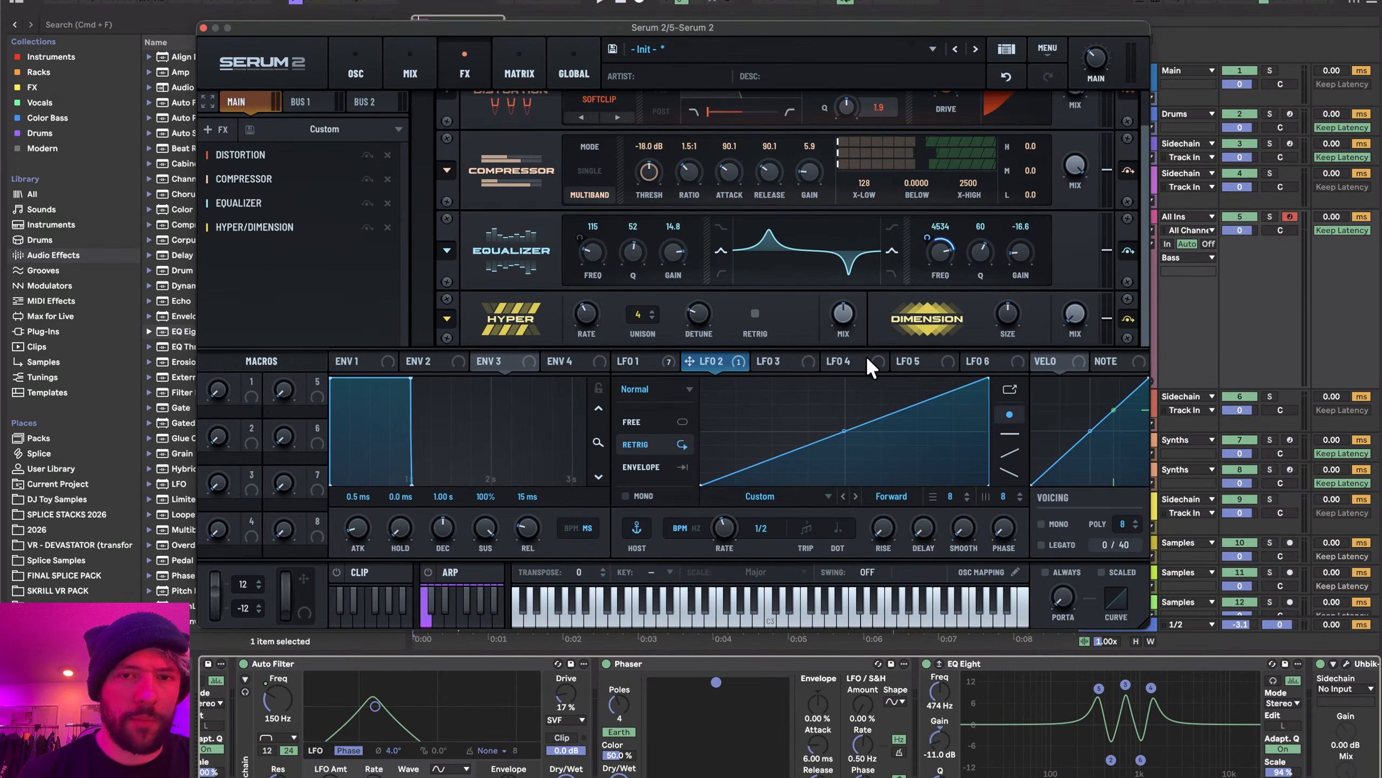
drag(665, 364, 843, 314)
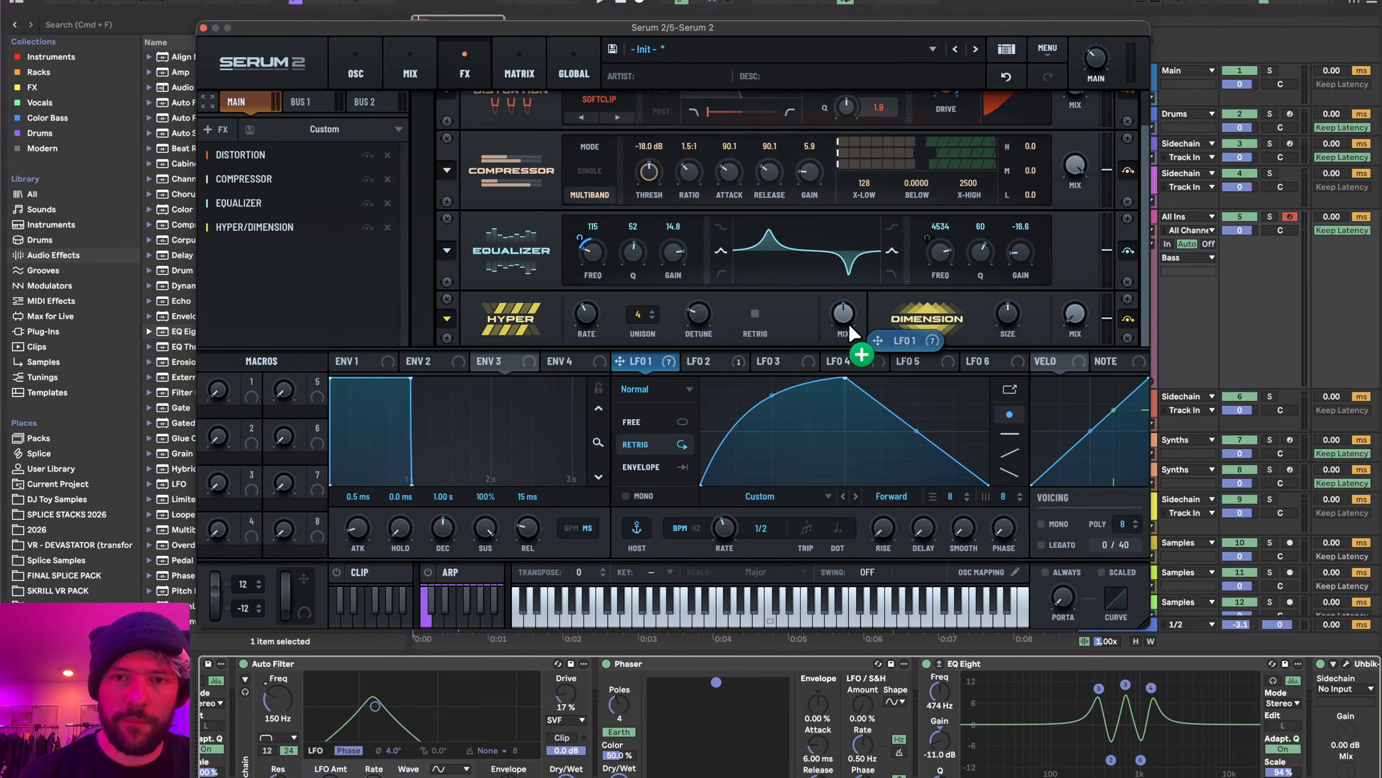
drag(660, 376, 998, 442)
- Set LFO 1's modulation of the Dimension mix to 42% and fine-tune its Hyper mix amount while auditioning
key(space)
key(space)
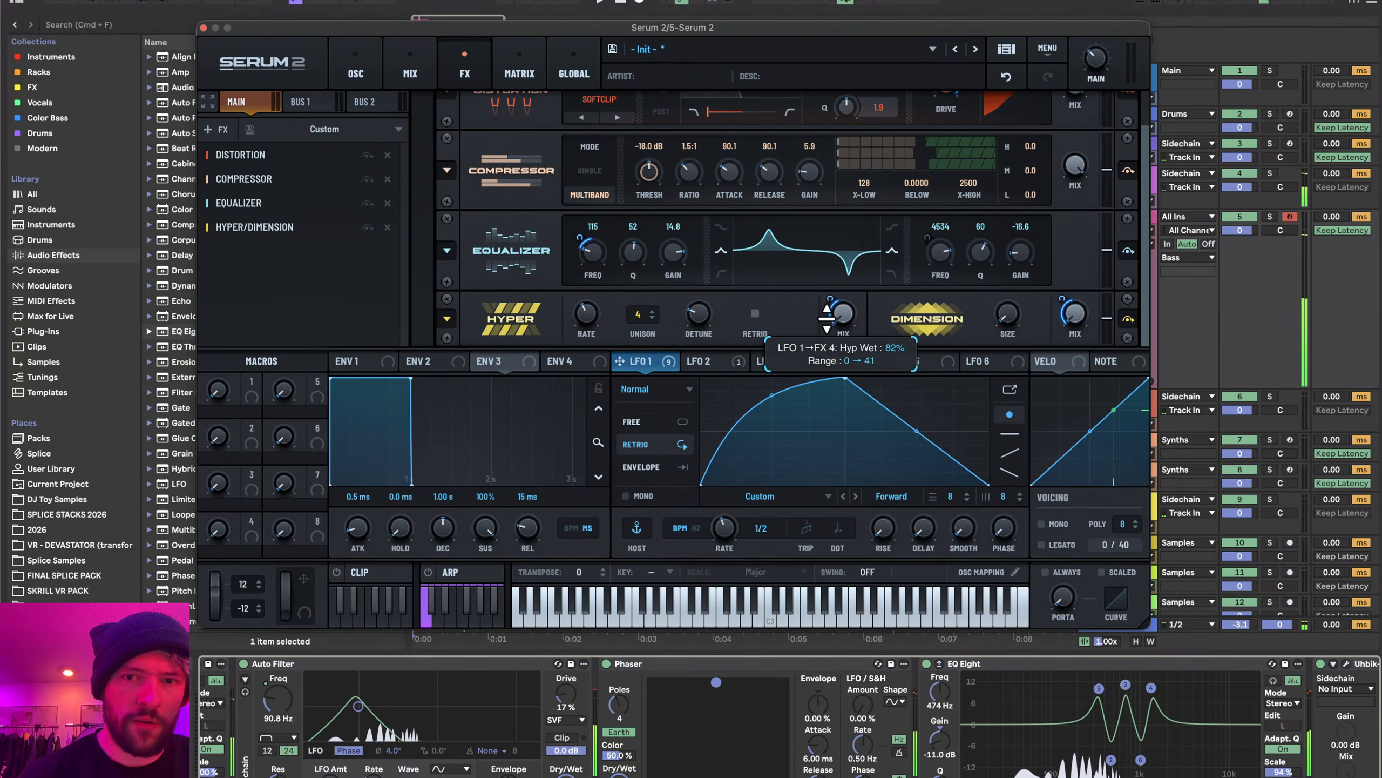
key(space)
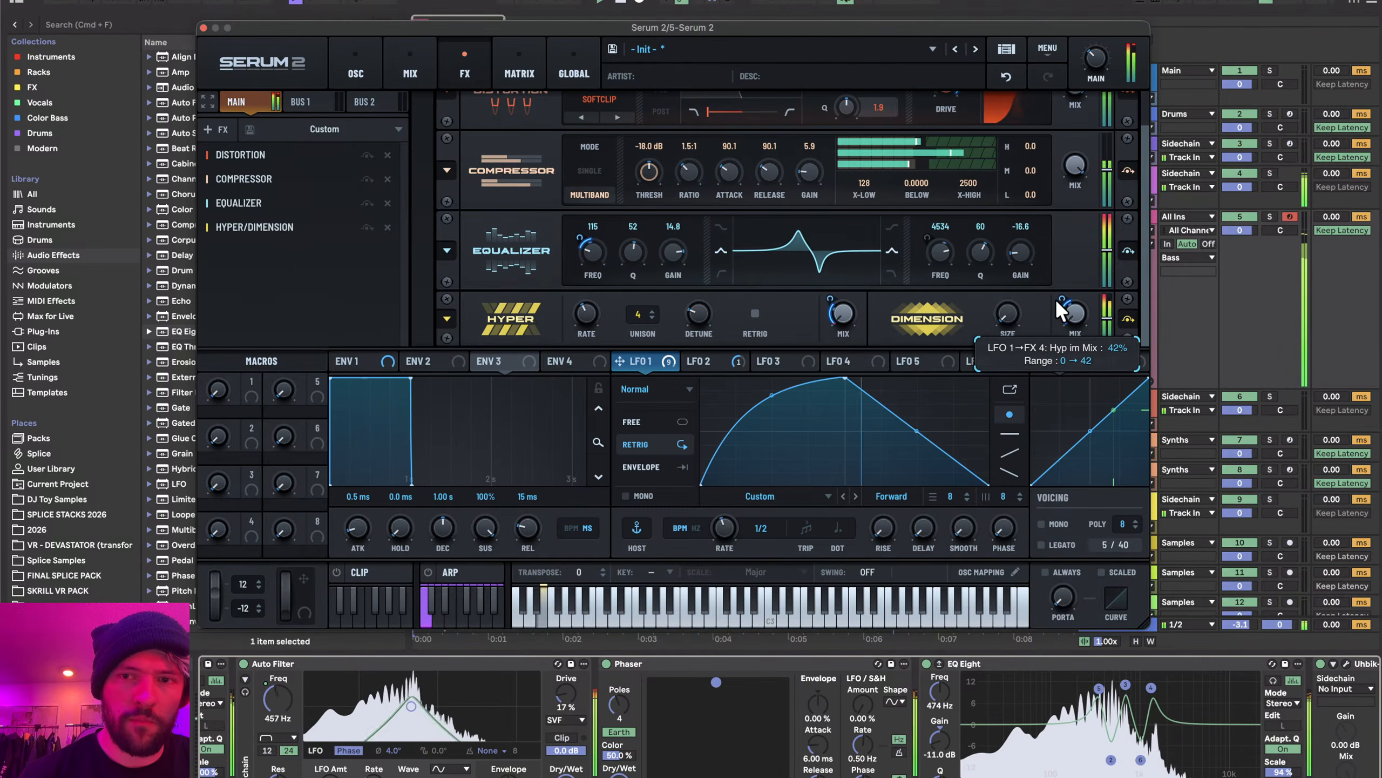
key(space)
drag(835, 300, 834, 306)
key(space)
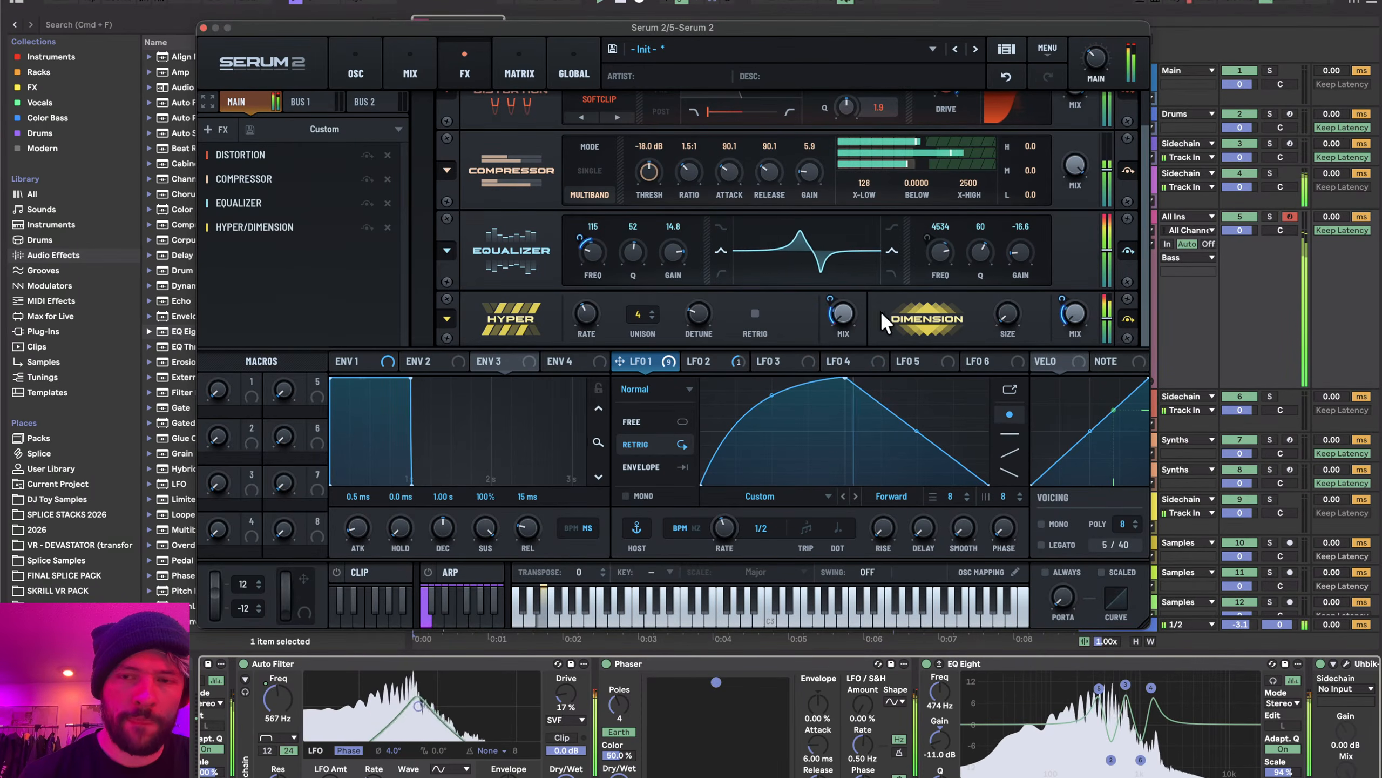
- Move the rightmost peak of the EQ Eight before Uhbik-P to 1.24 kHz at 9.30 dB and audition it
key(space)
drag(1068, 298, 1067, 304)
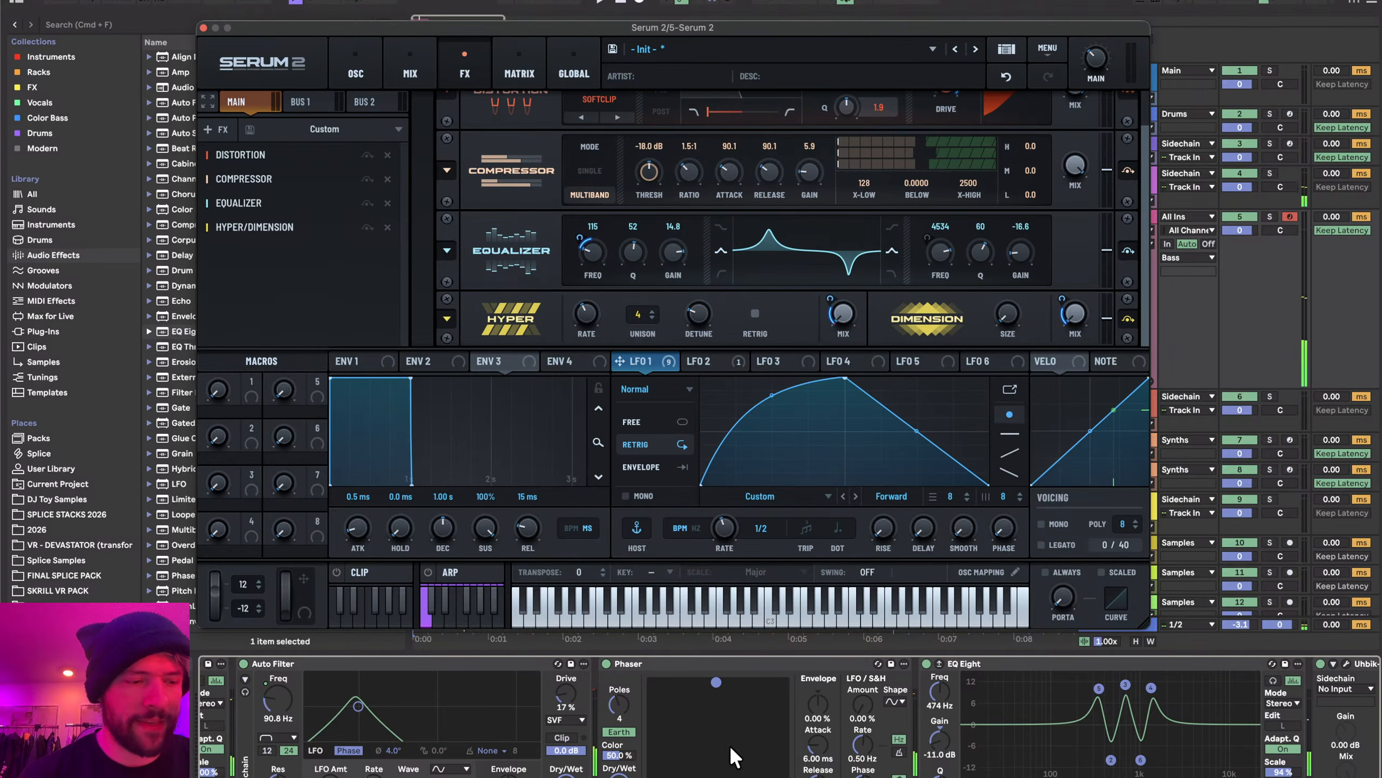
scroll(733, 757, right, 8)
click(640, 774)
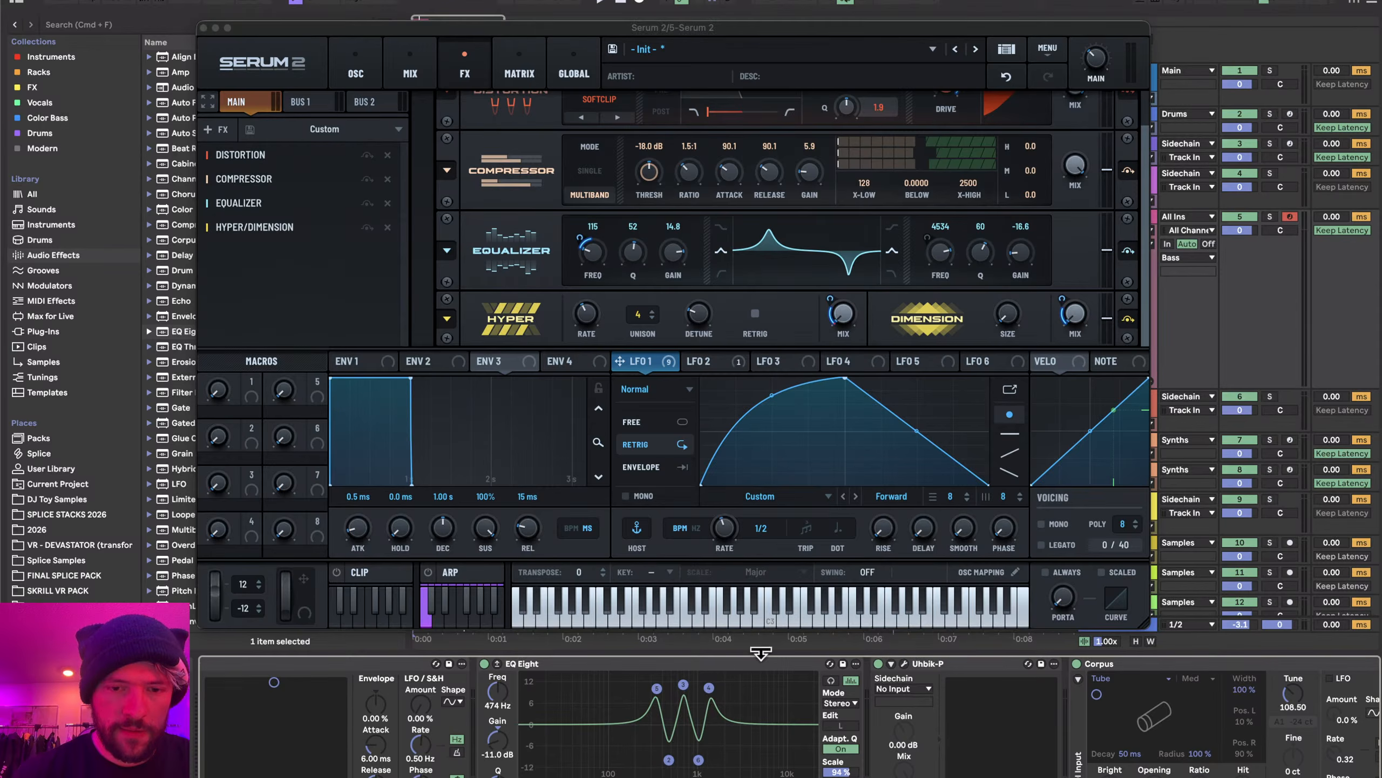
mouse_move(708, 686)
mouse_down()
mouse_move(731, 693)
mouse_move(705, 694)
mouse_up()
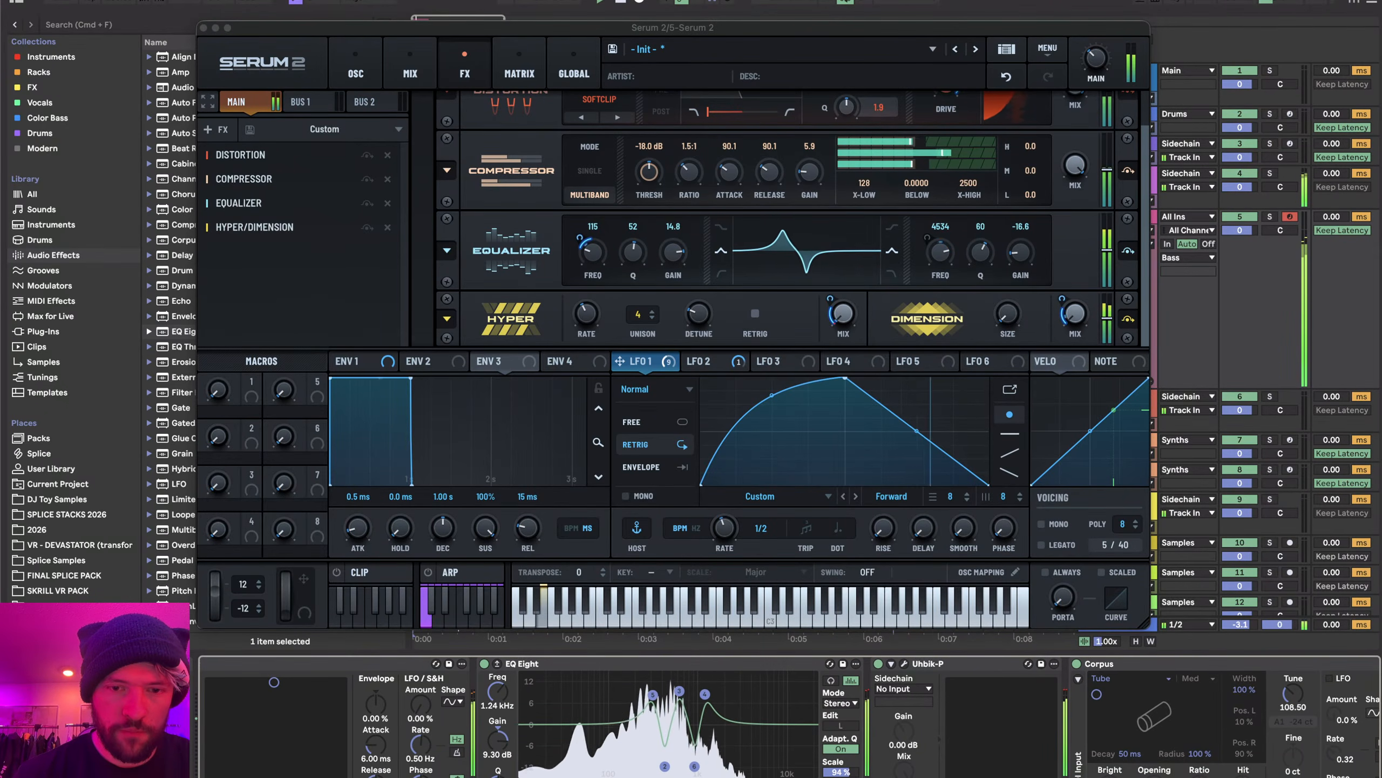
scroll(537, 708, left, 4)
scroll(537, 707, left, 3)
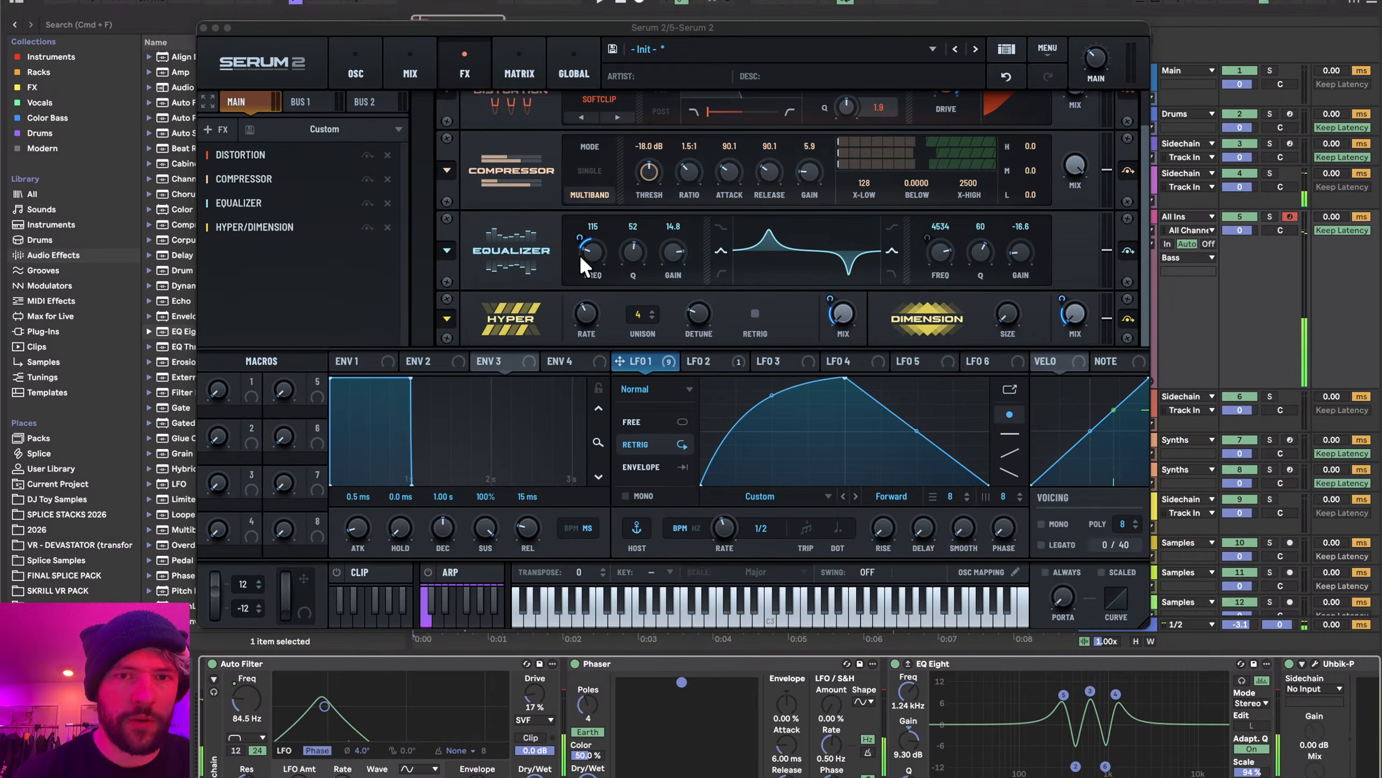
- Set the low band of Serum 2's Equalizer to Q 42 and gain 9.2, and audition with the oscillators shown
mouse_move(673, 253)
mouse_down()
mouse_move(670, 276)
mouse_move(673, 265)
mouse_up()
mouse_move(633, 255)
mouse_down()
mouse_move(630, 287)
mouse_move(643, 246)
mouse_move(633, 223)
mouse_move(637, 247)
mouse_up()
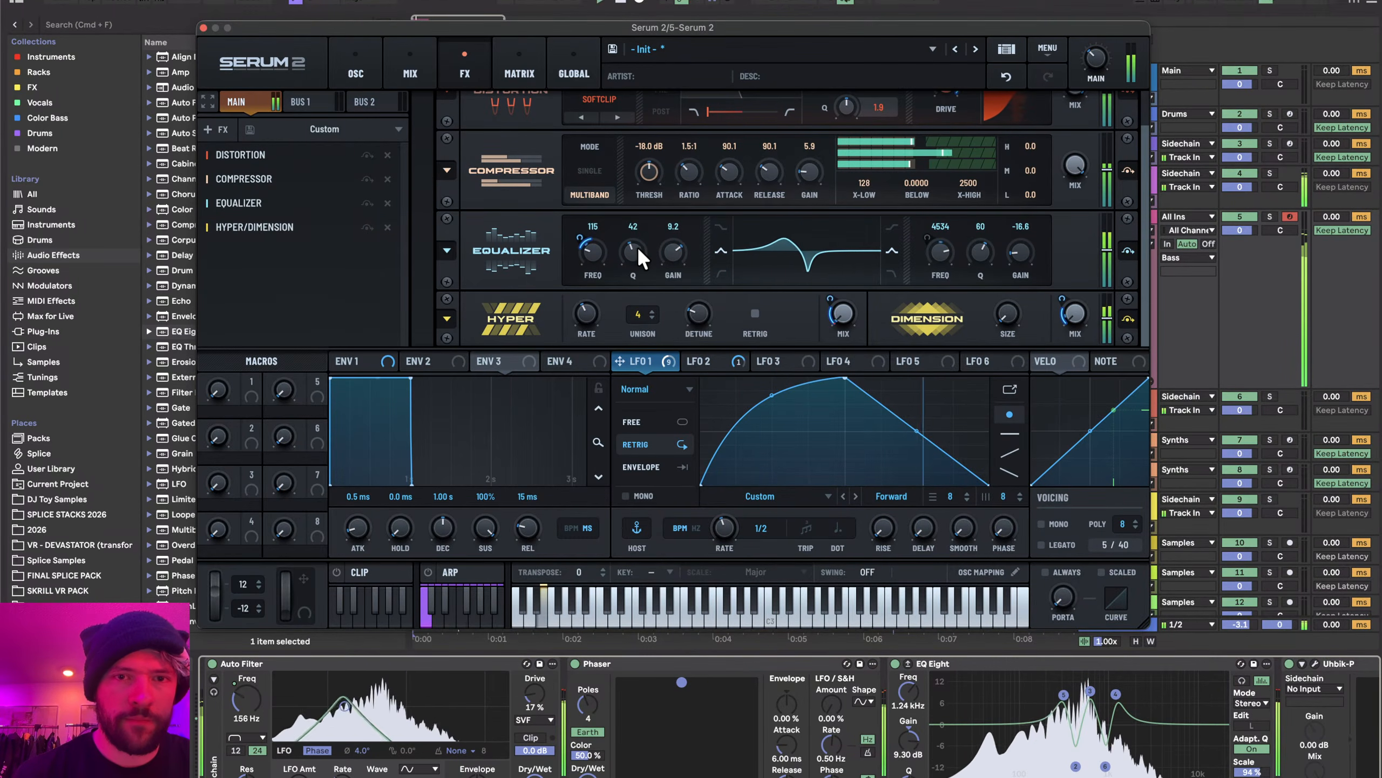
click(349, 60)
click(479, 59)
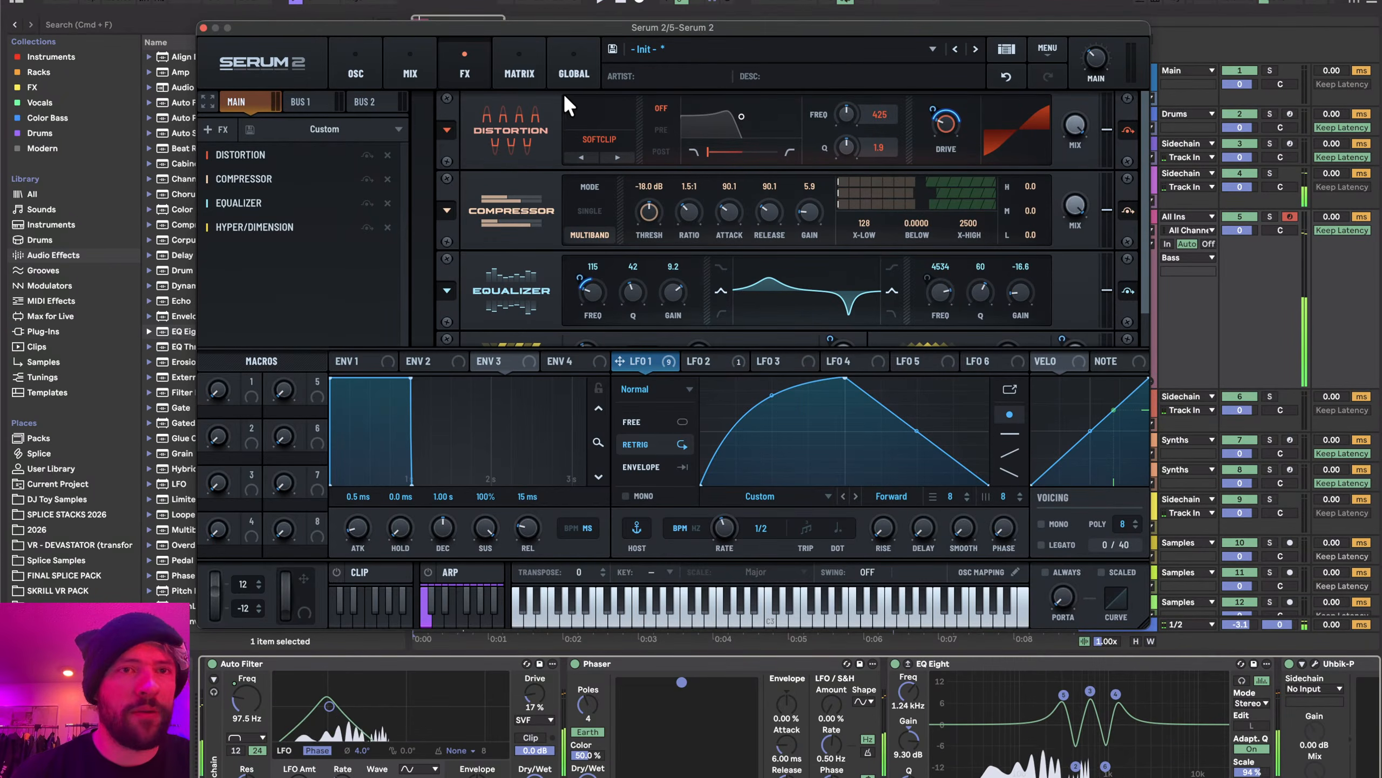
click(349, 65)
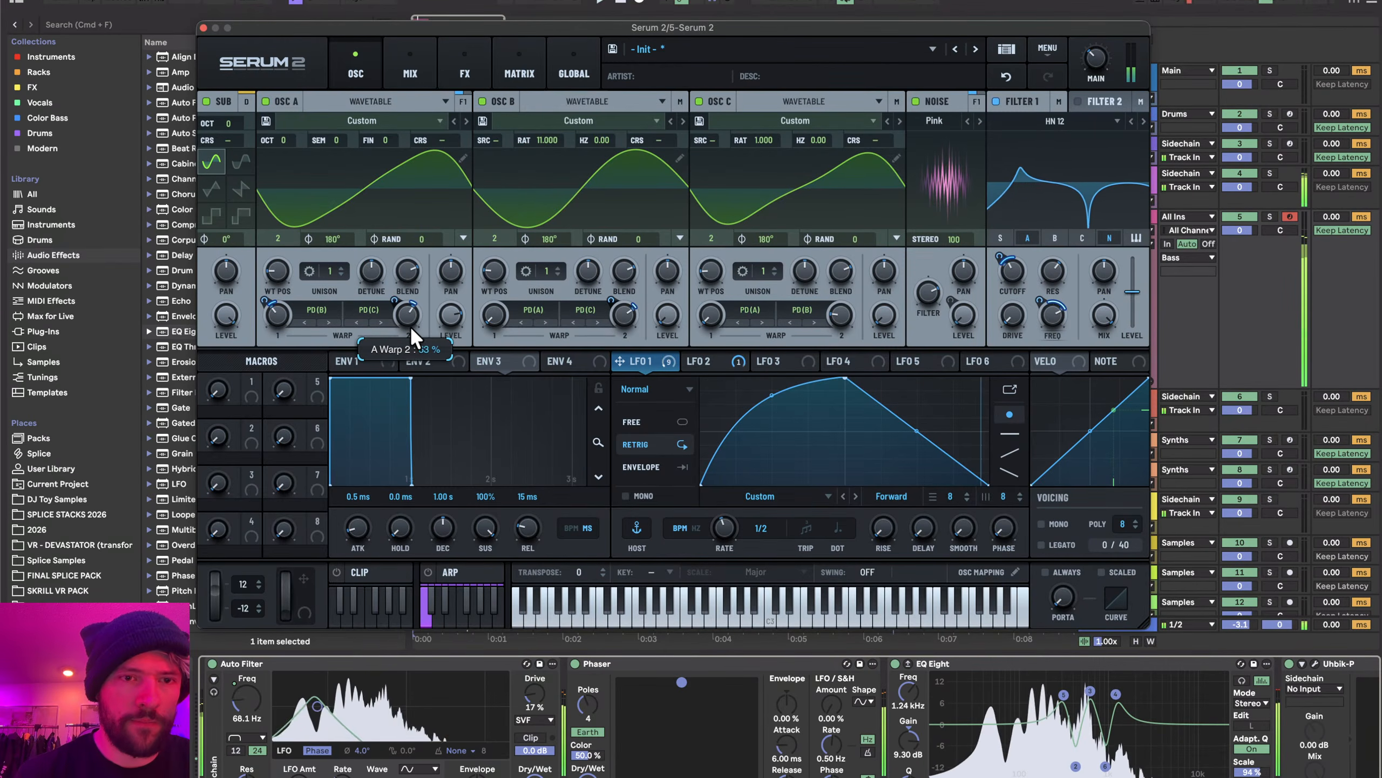
click(610, 770)
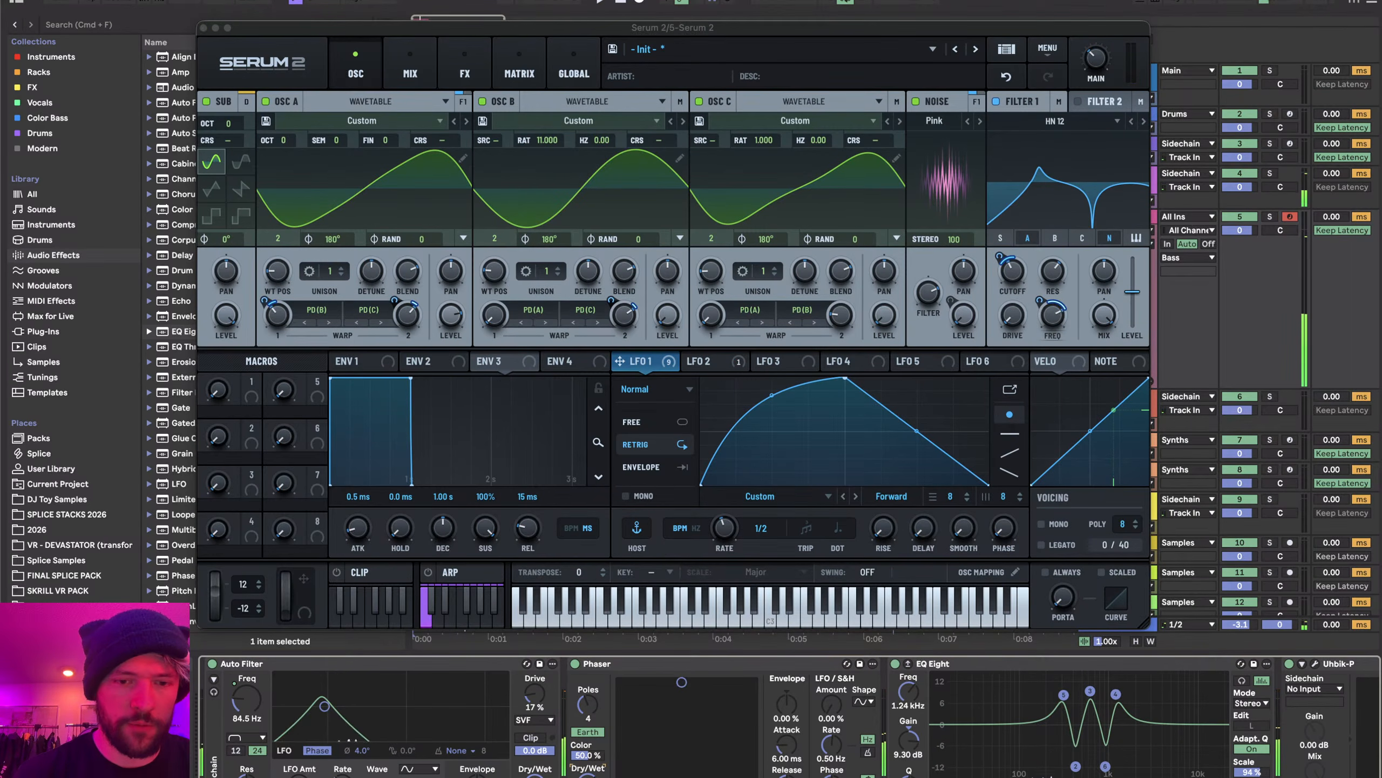
key(space)
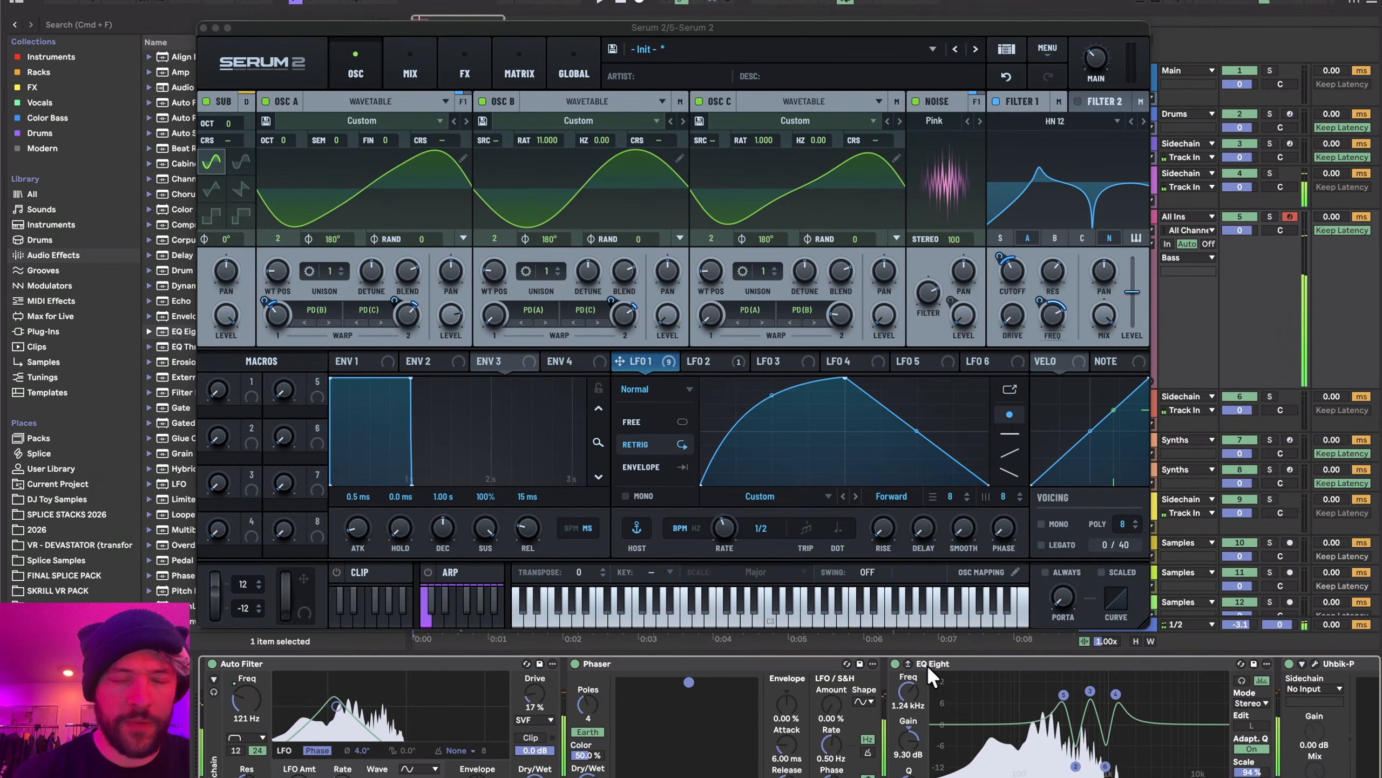
- Open the Uhbik-P phaser, fine-tune its spectrum freq while auditioning, and close its window
scroll(790, 721, right, 10)
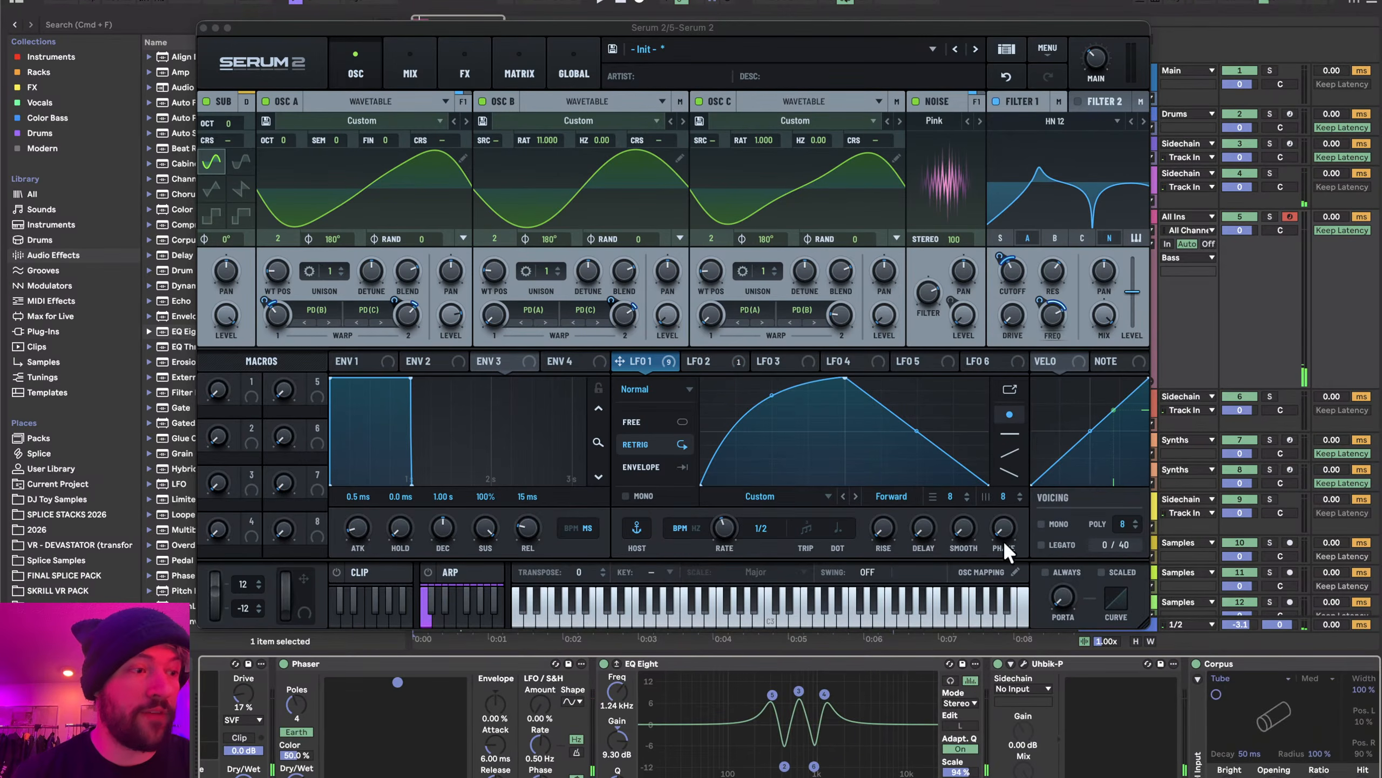
scroll(996, 715, right, 6)
click(675, 662)
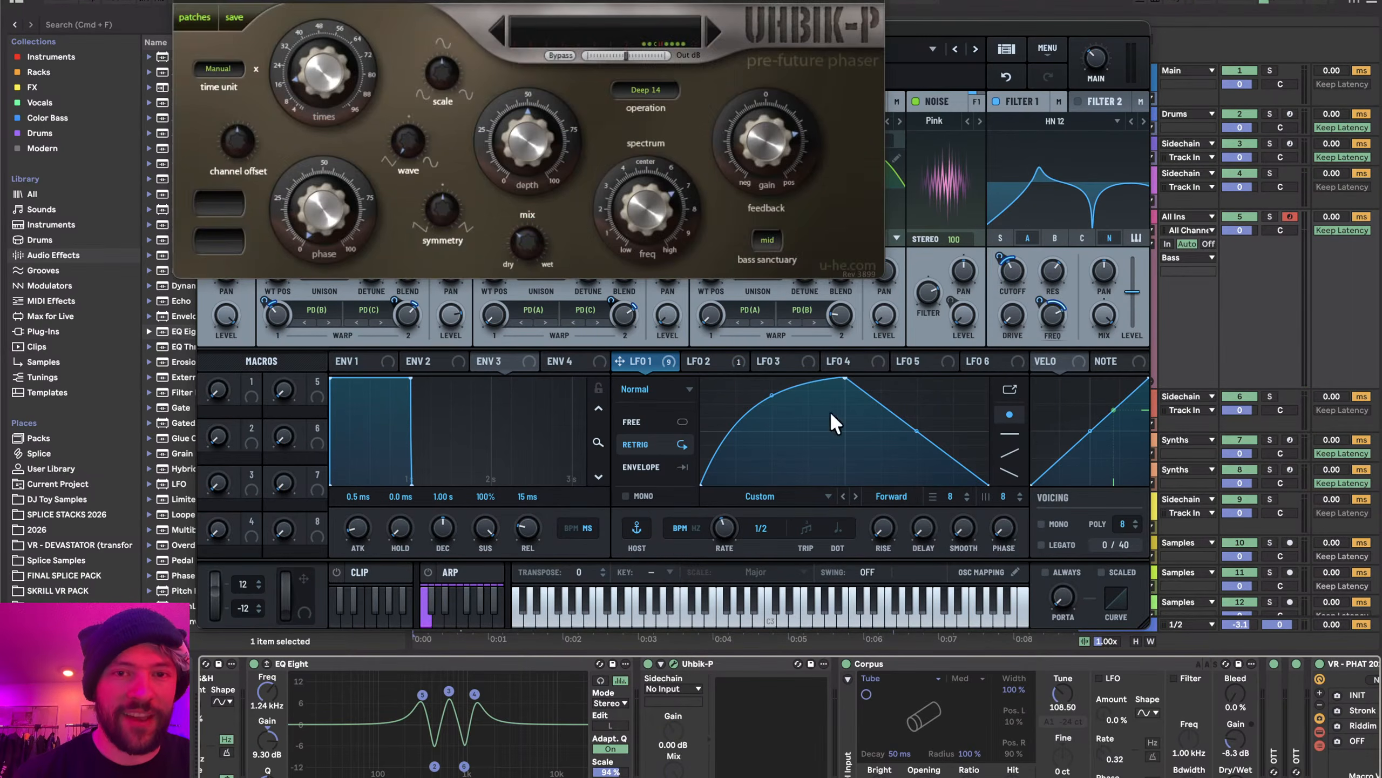
drag(669, 207, 669, 211)
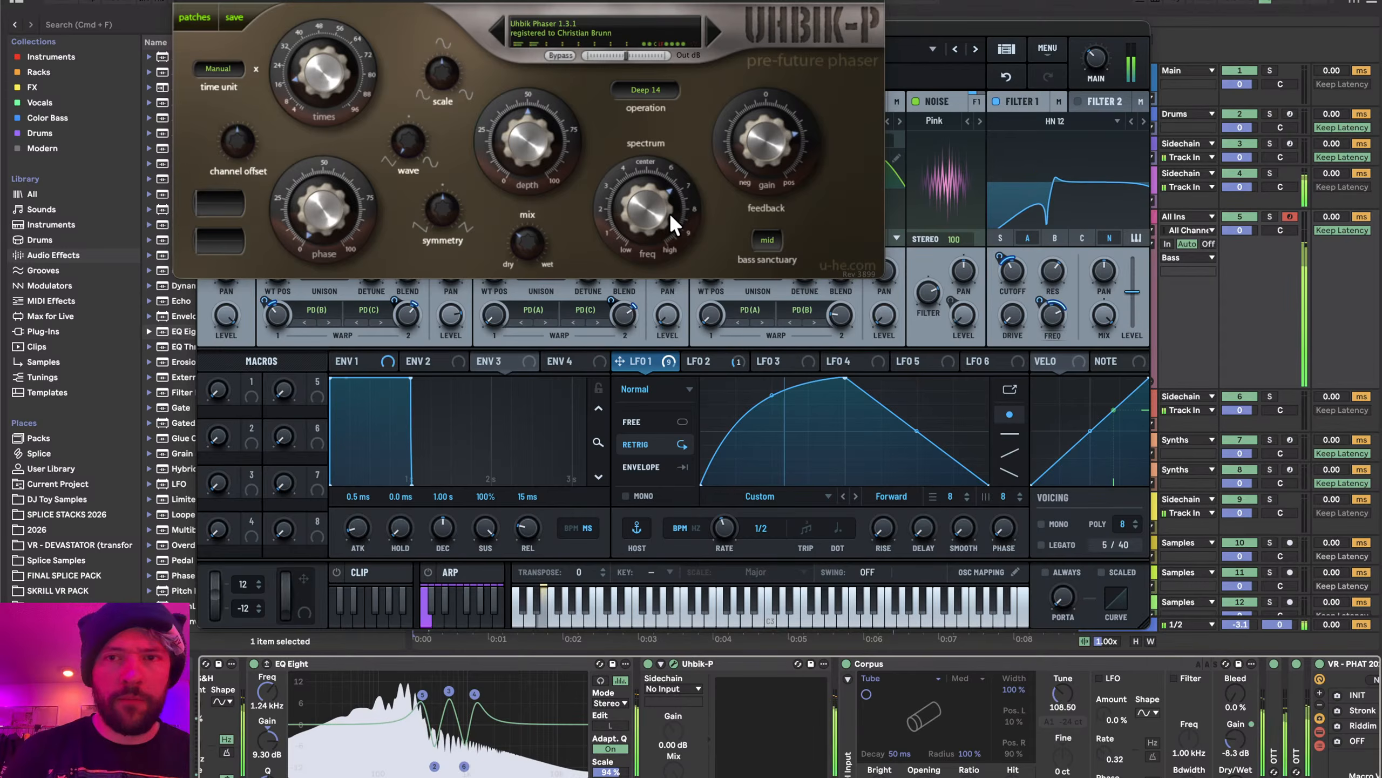
click(183, 0)
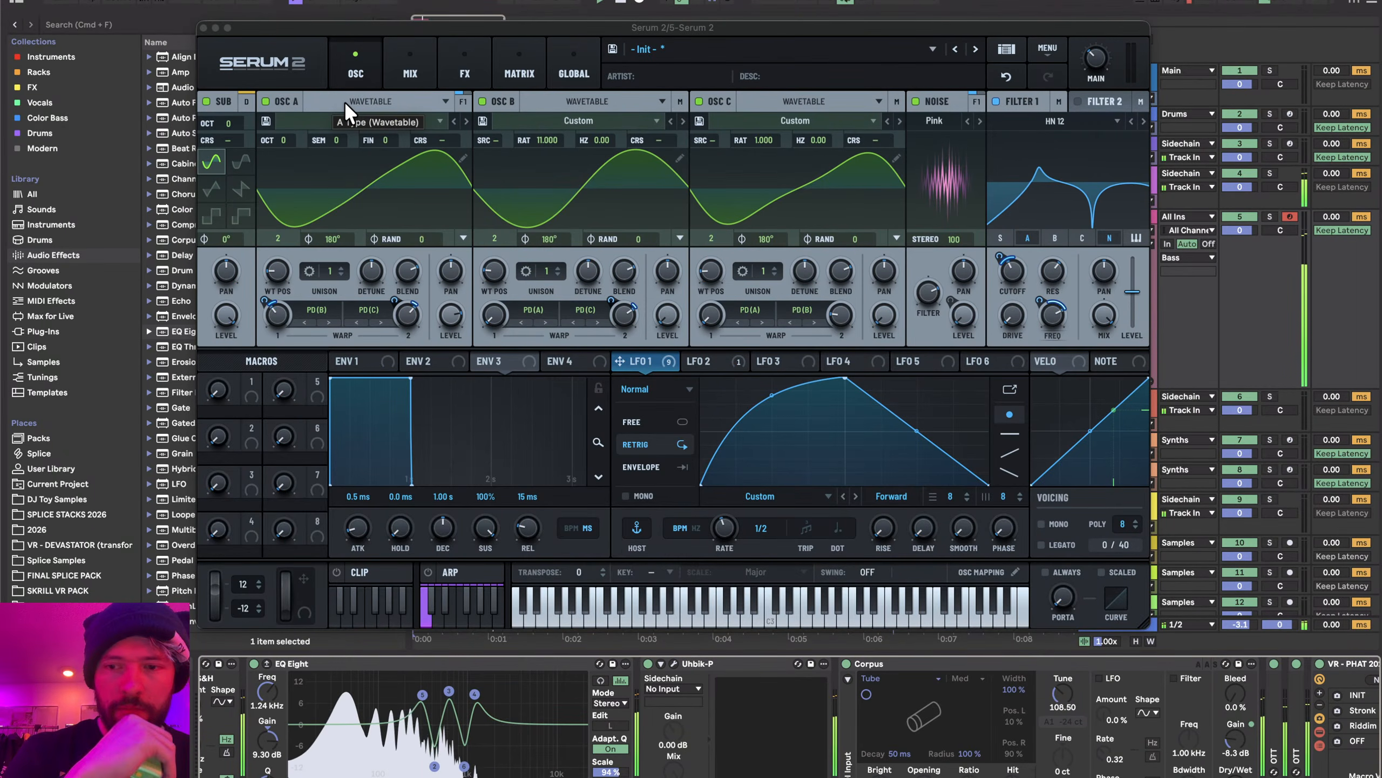
- Close the Serum 2 window and insert a Gate between the VR - PHAT 2026 rack and the final EQ Eight
scroll(949, 696, right, 6)
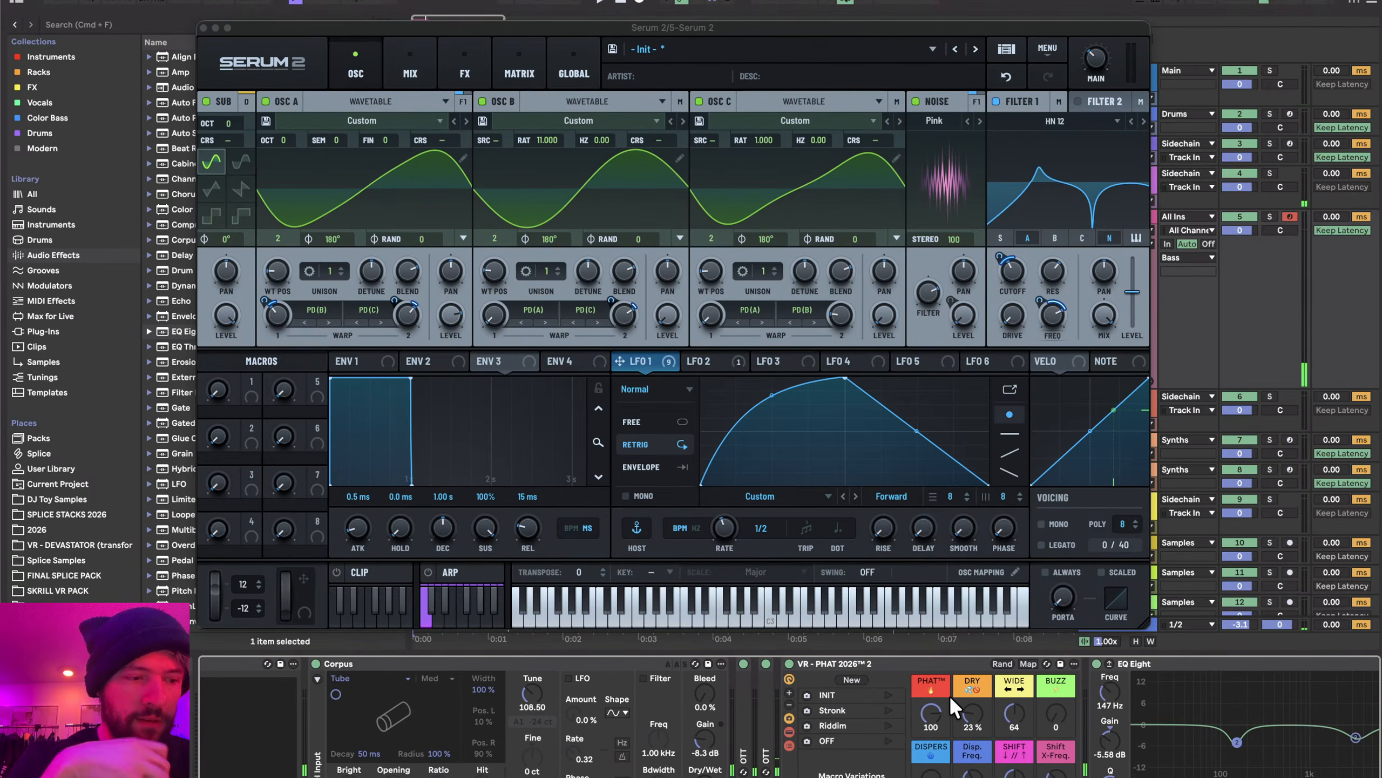
scroll(949, 696, right, 4)
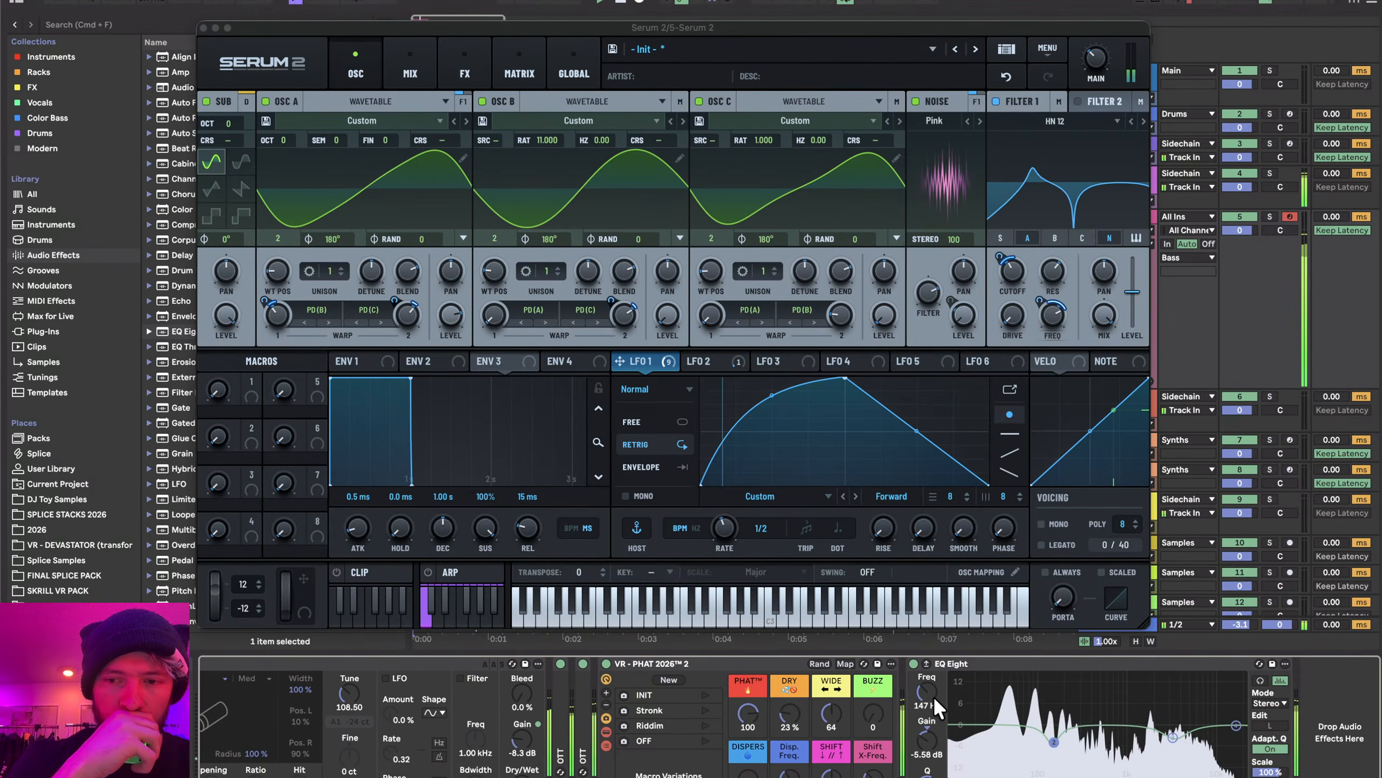
click(203, 27)
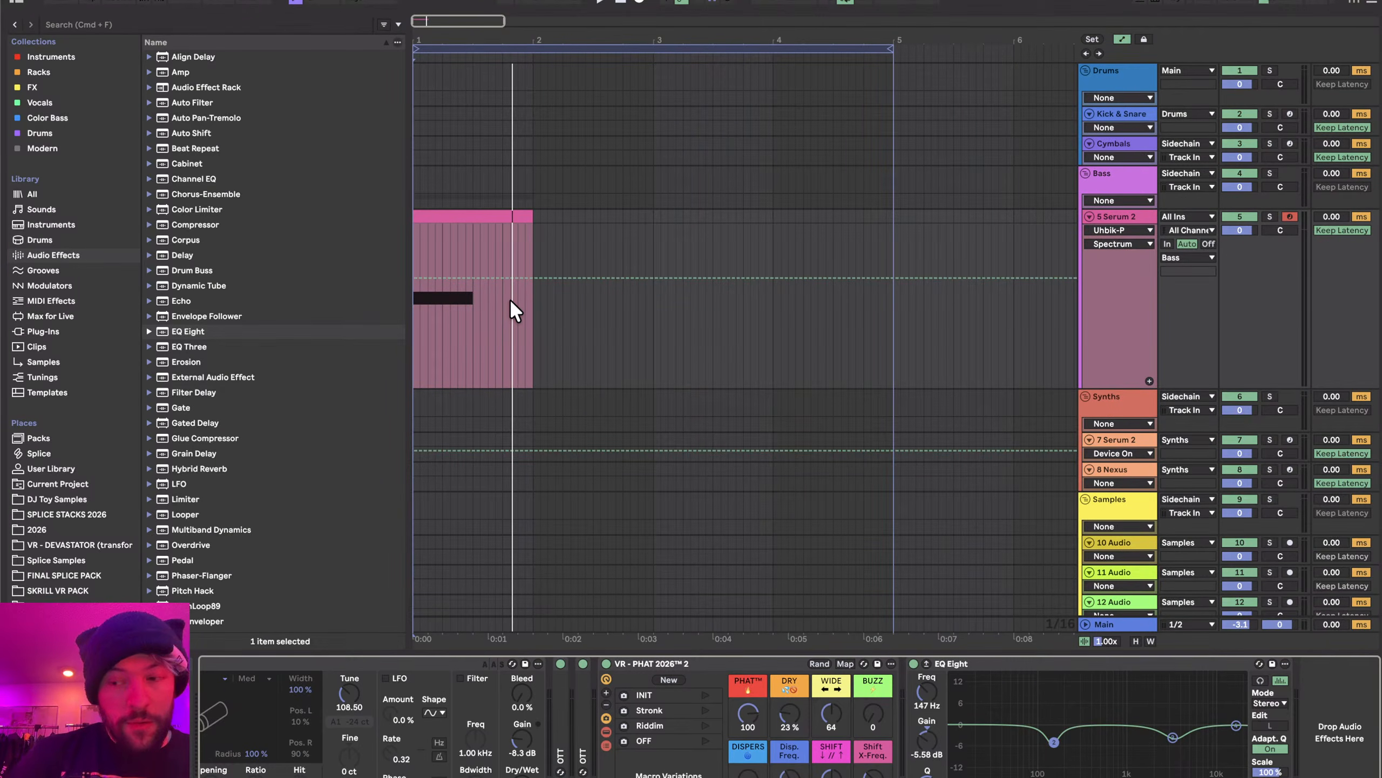
scroll(443, 329, down, 2)
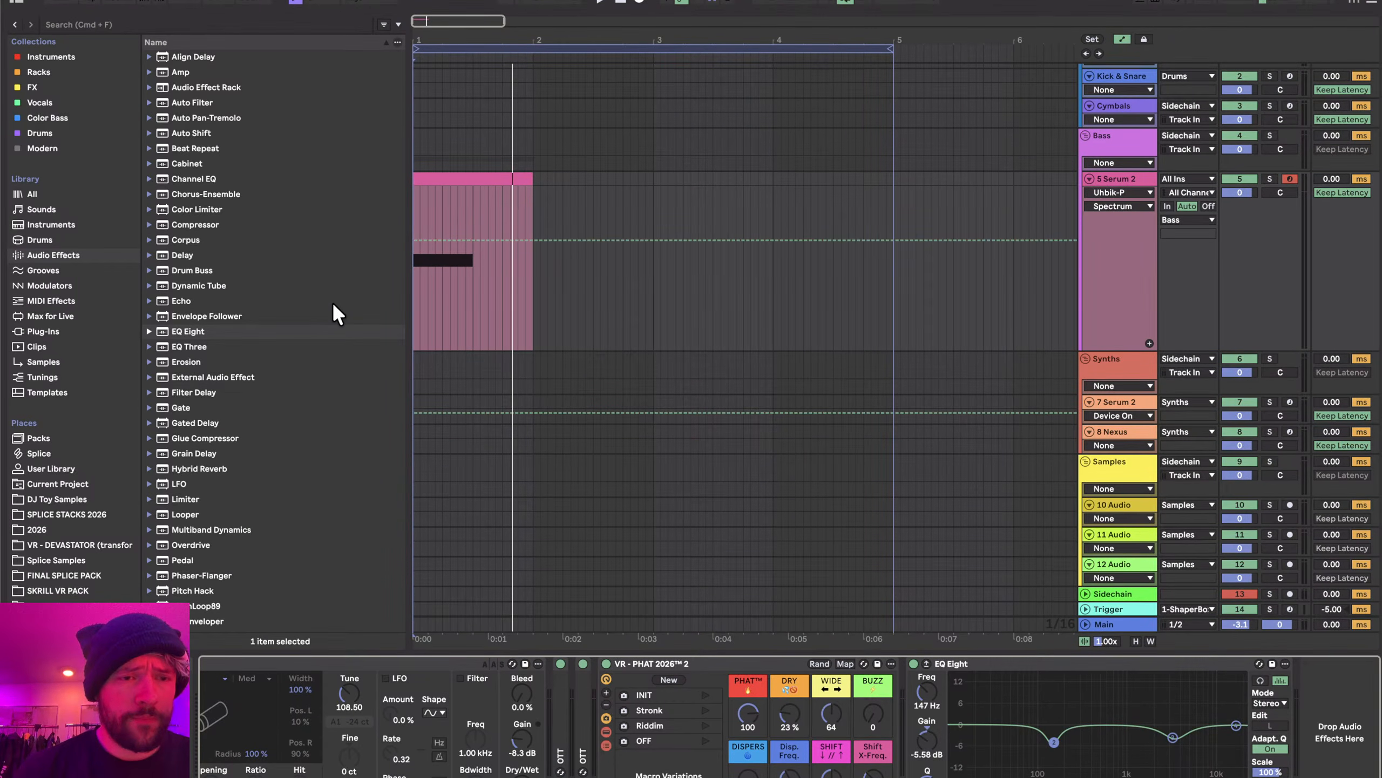
scroll(297, 506, down, 6)
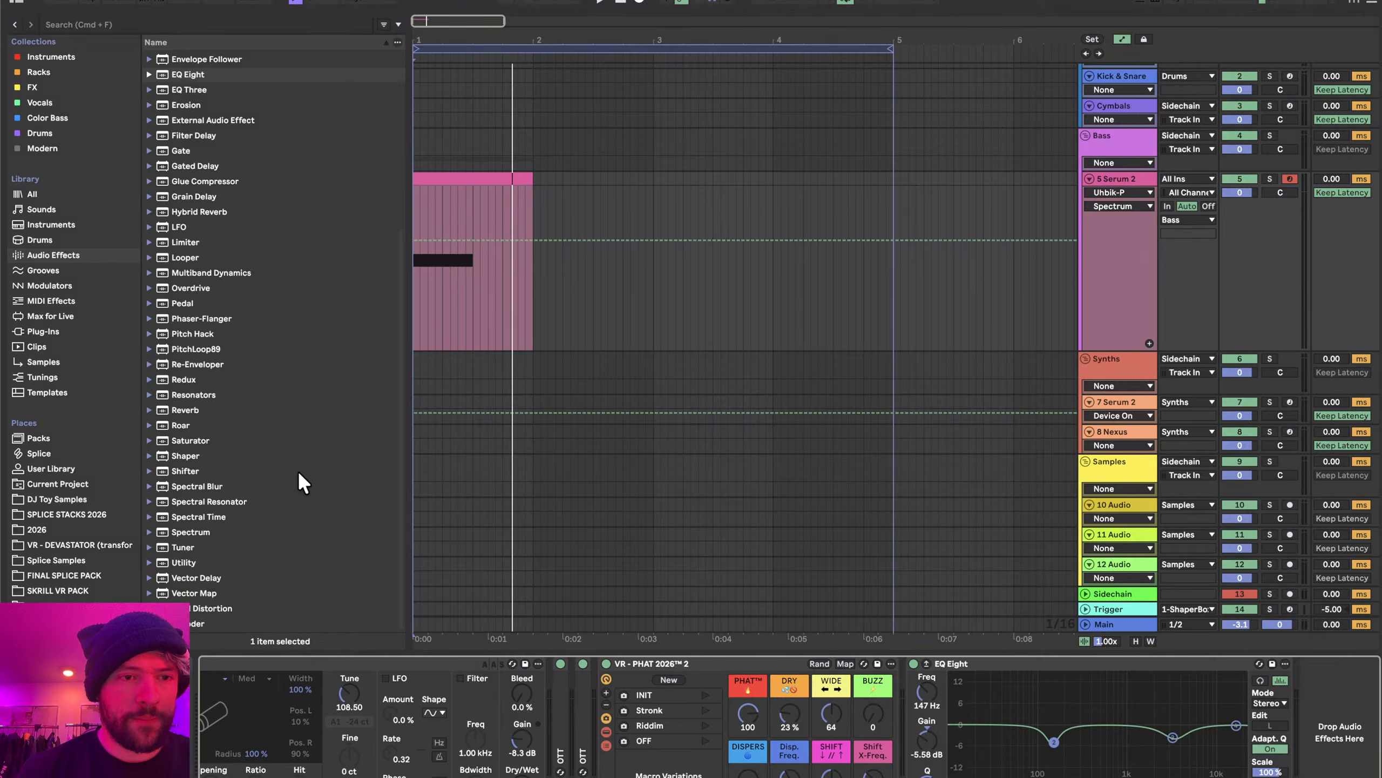
scroll(293, 381, up, 2)
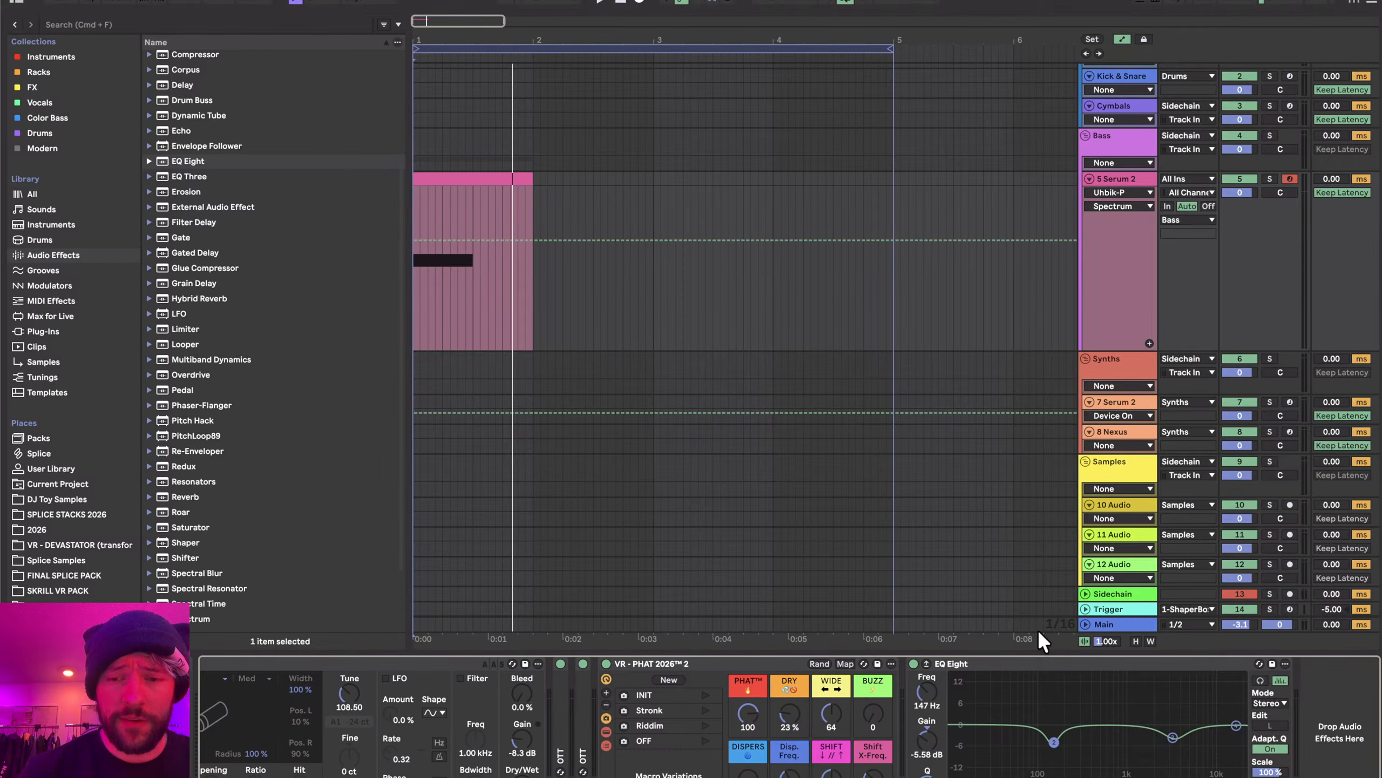
drag(180, 237, 959, 743)
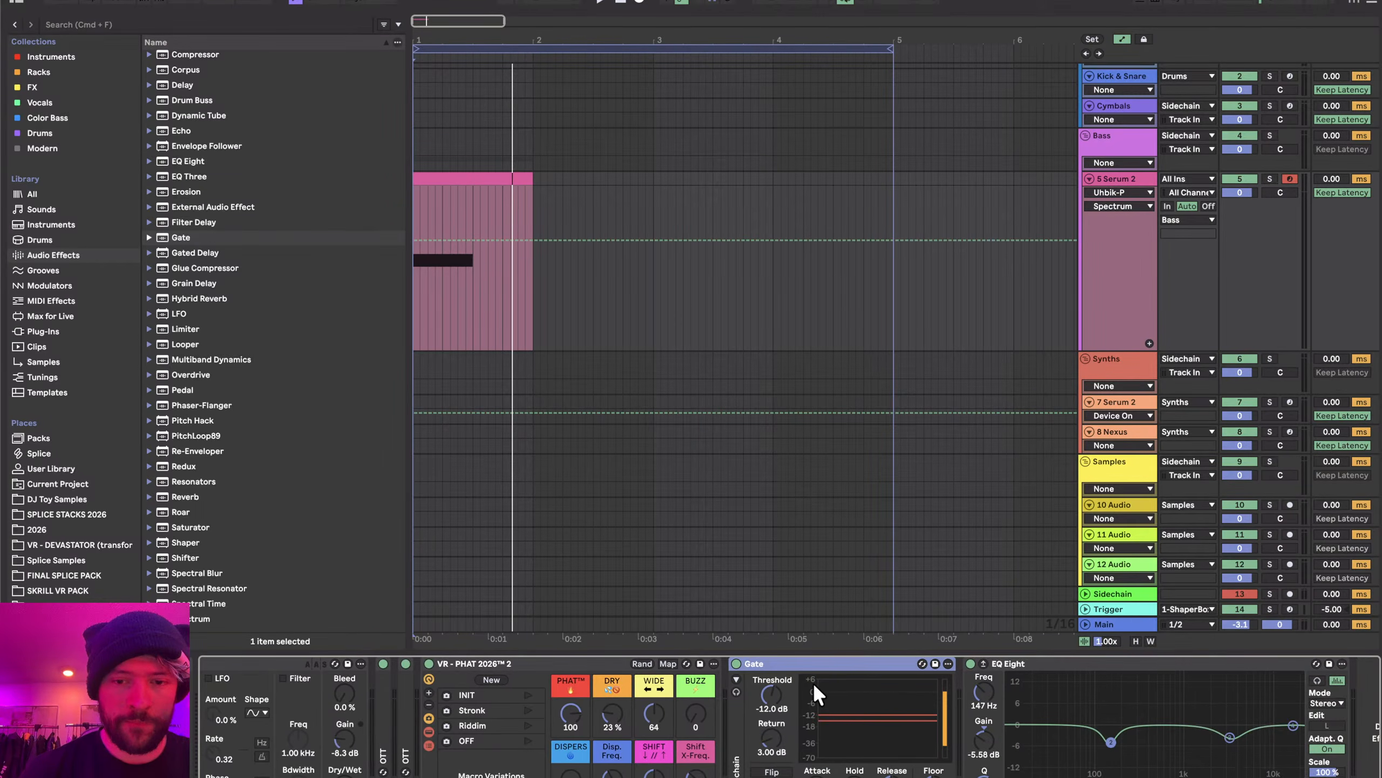
- Enable the Gate's external sidechain with 5-Serum 2 Pre FX as its source
click(736, 680)
click(772, 679)
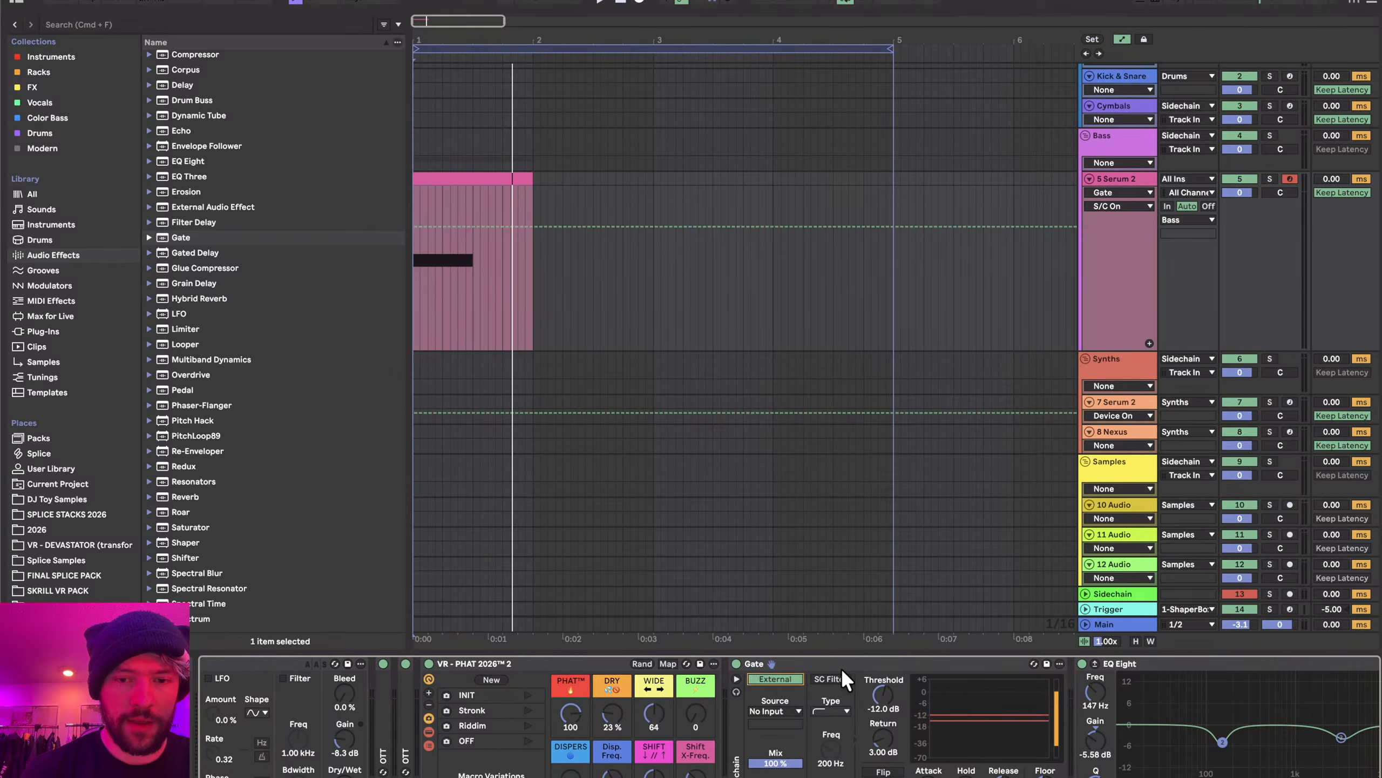
click(784, 711)
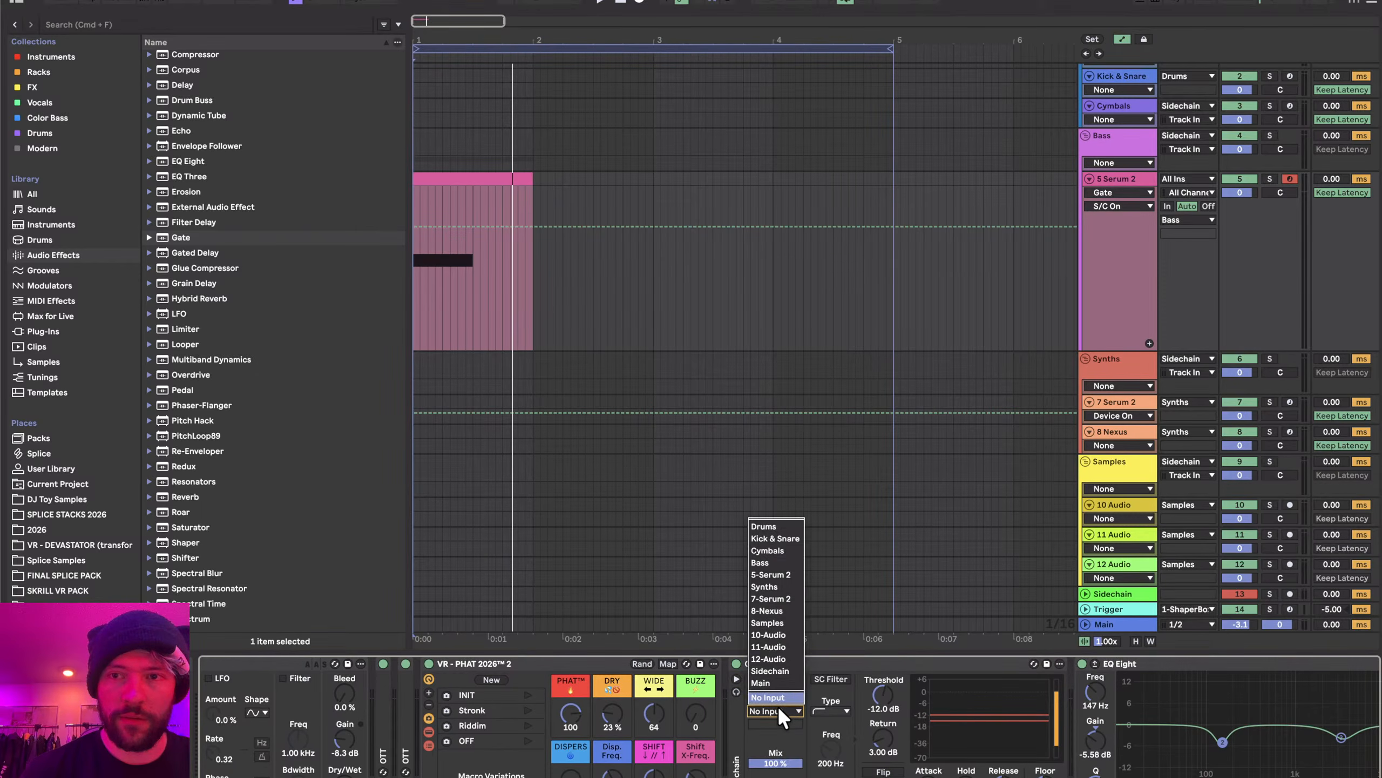
click(780, 574)
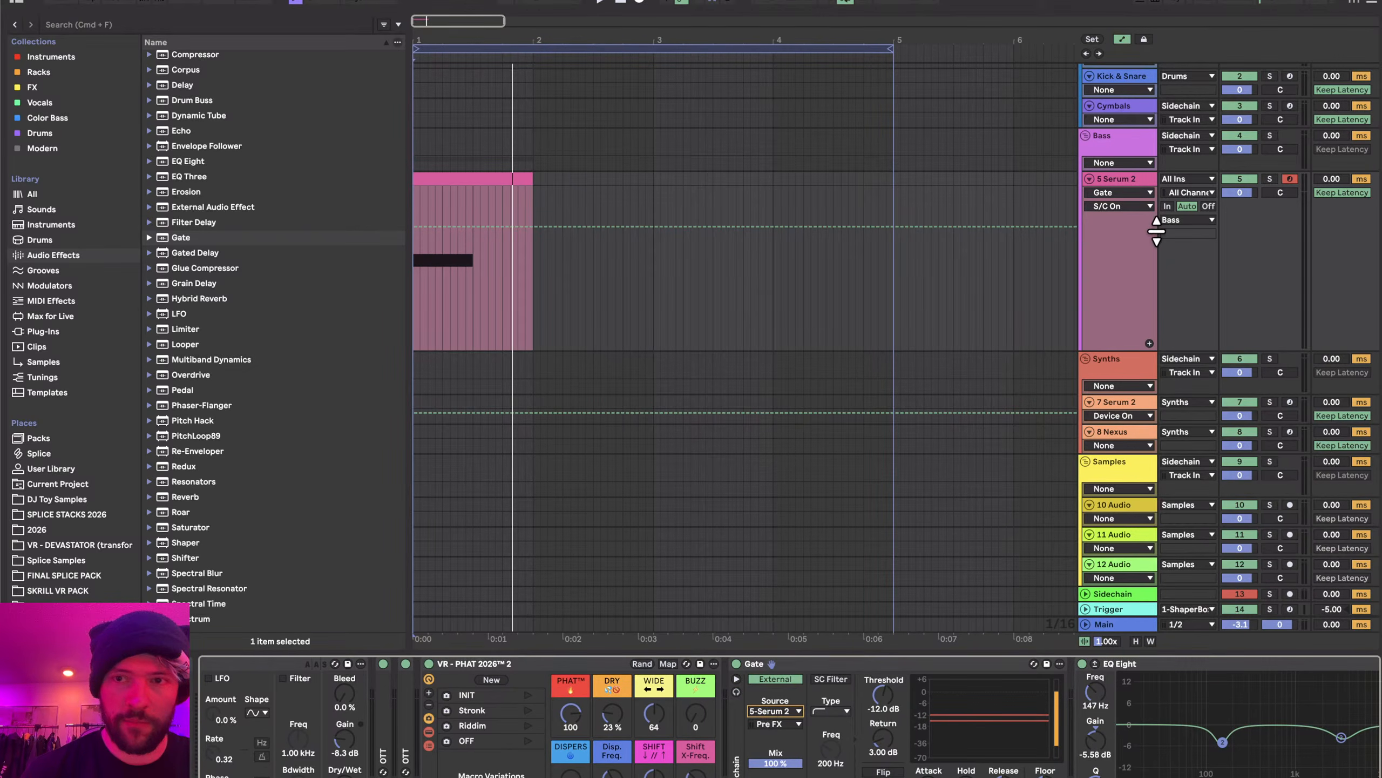
- Set the Gate's threshold to -25.1 dB and its return to 0.00 dB, and play the bass through it
scroll(309, 717, left, 10)
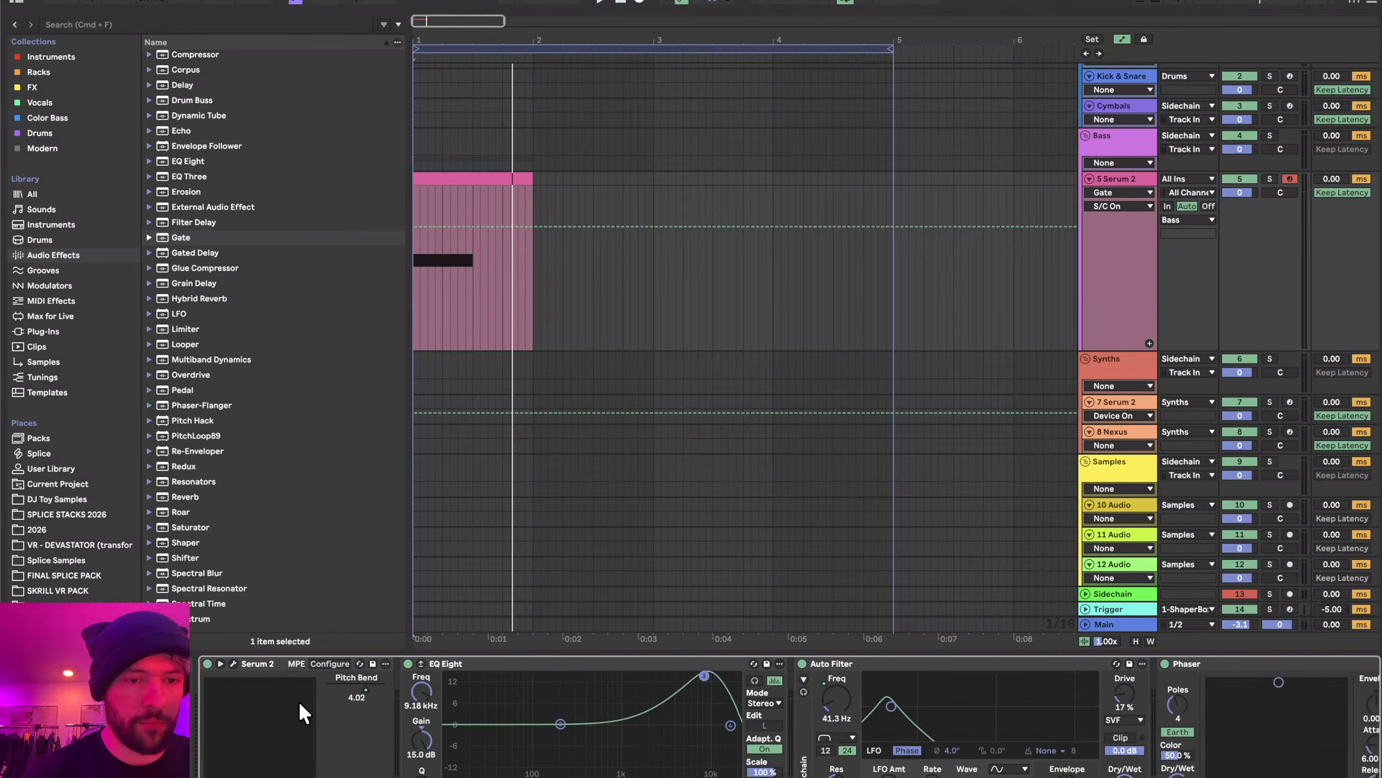
scroll(394, 721, right, 10)
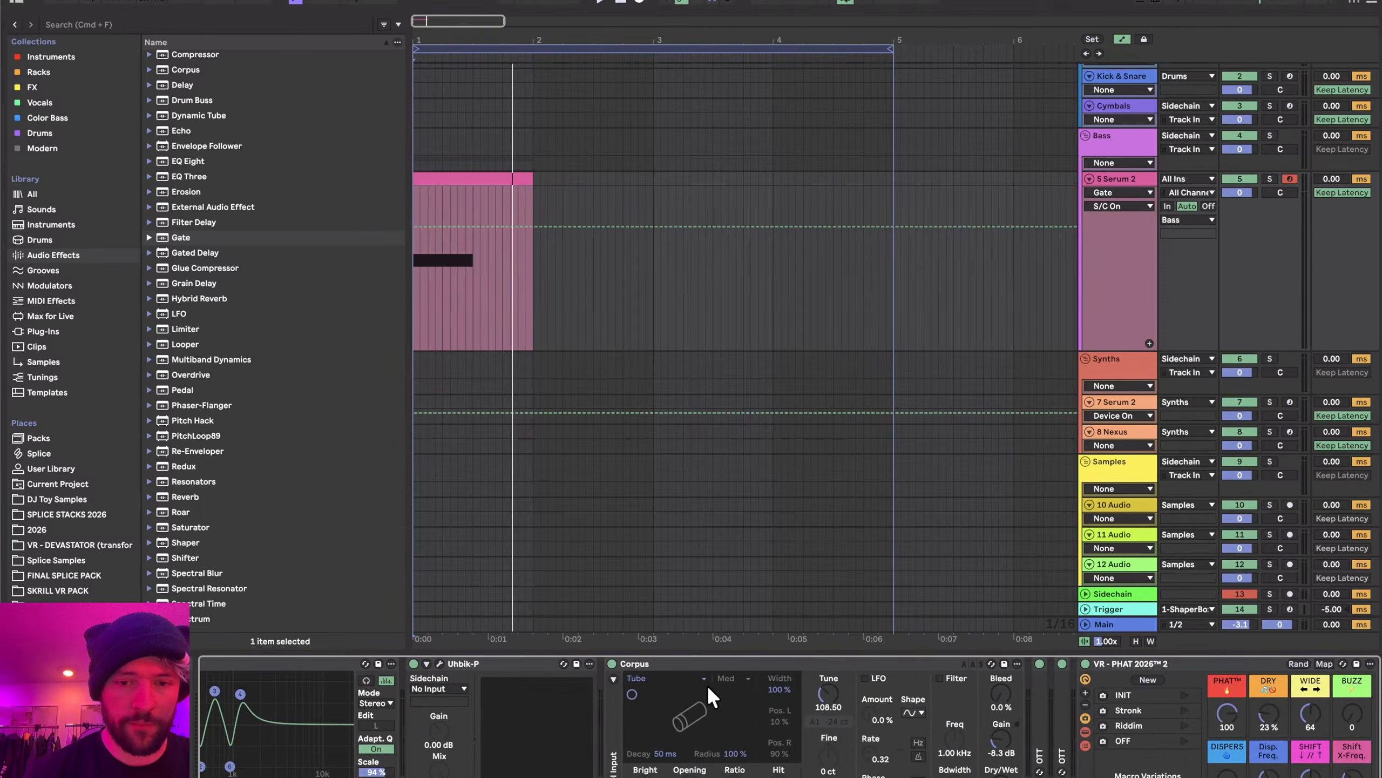
drag(714, 701, 714, 771)
key(space)
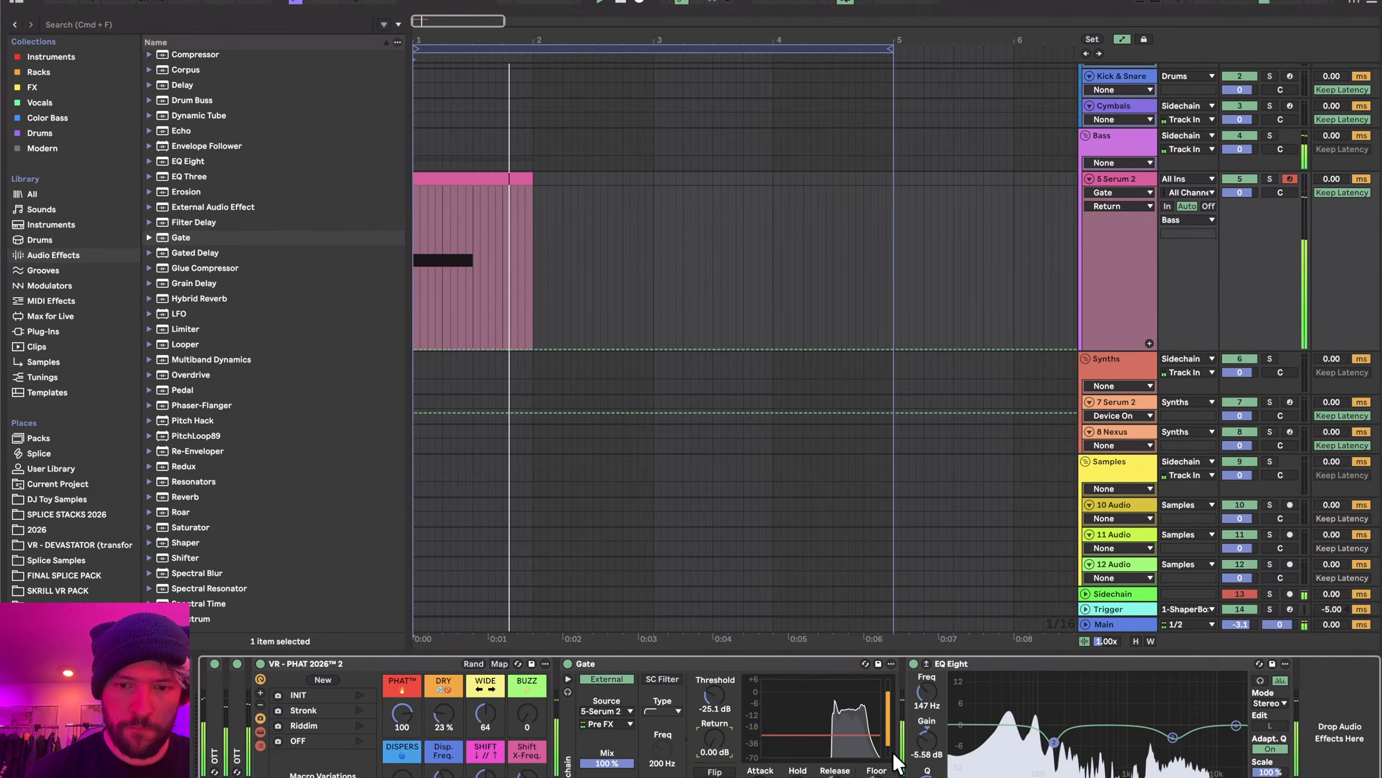
- Adjust the Gate's hold and release times while auditioning, and set its threshold to -40.9 dB
drag(798, 771, 798, 777)
key(space)
click(835, 776)
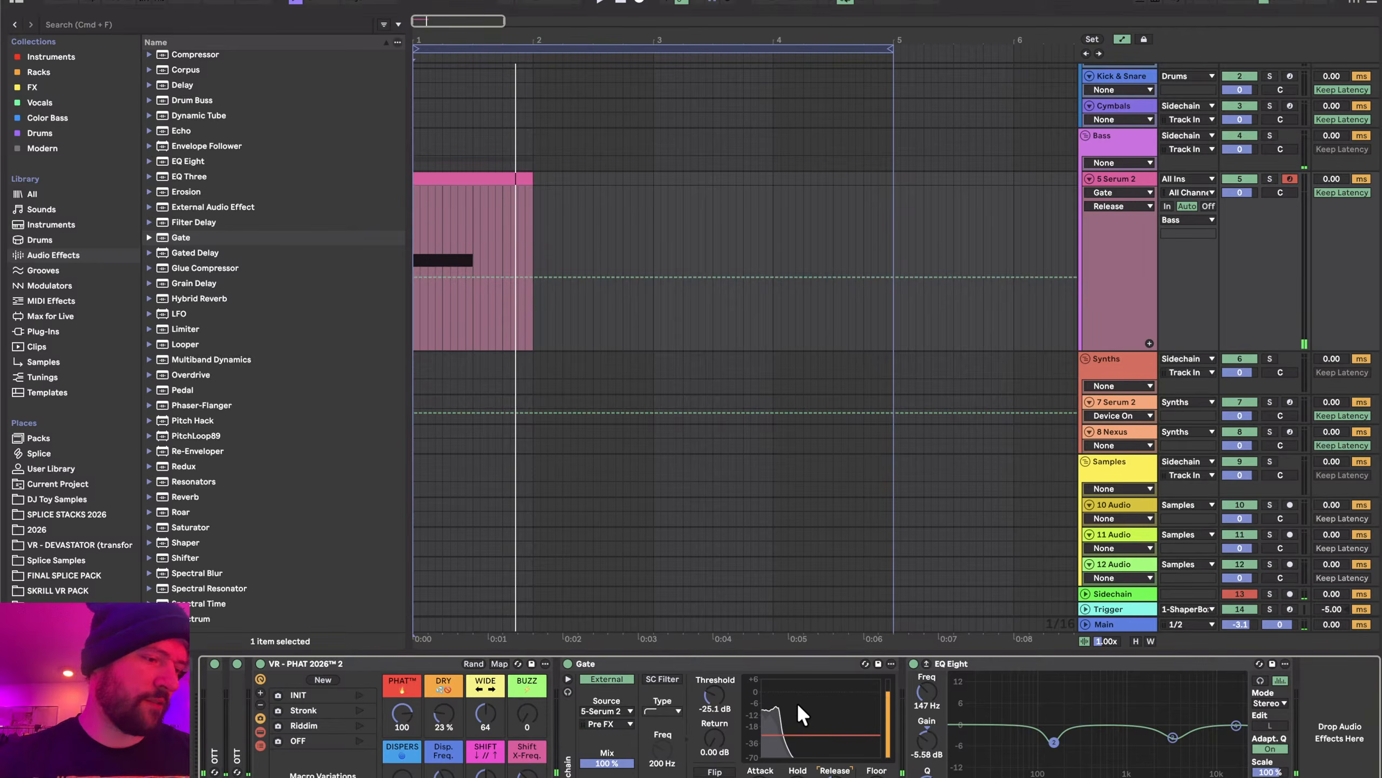
key(space)
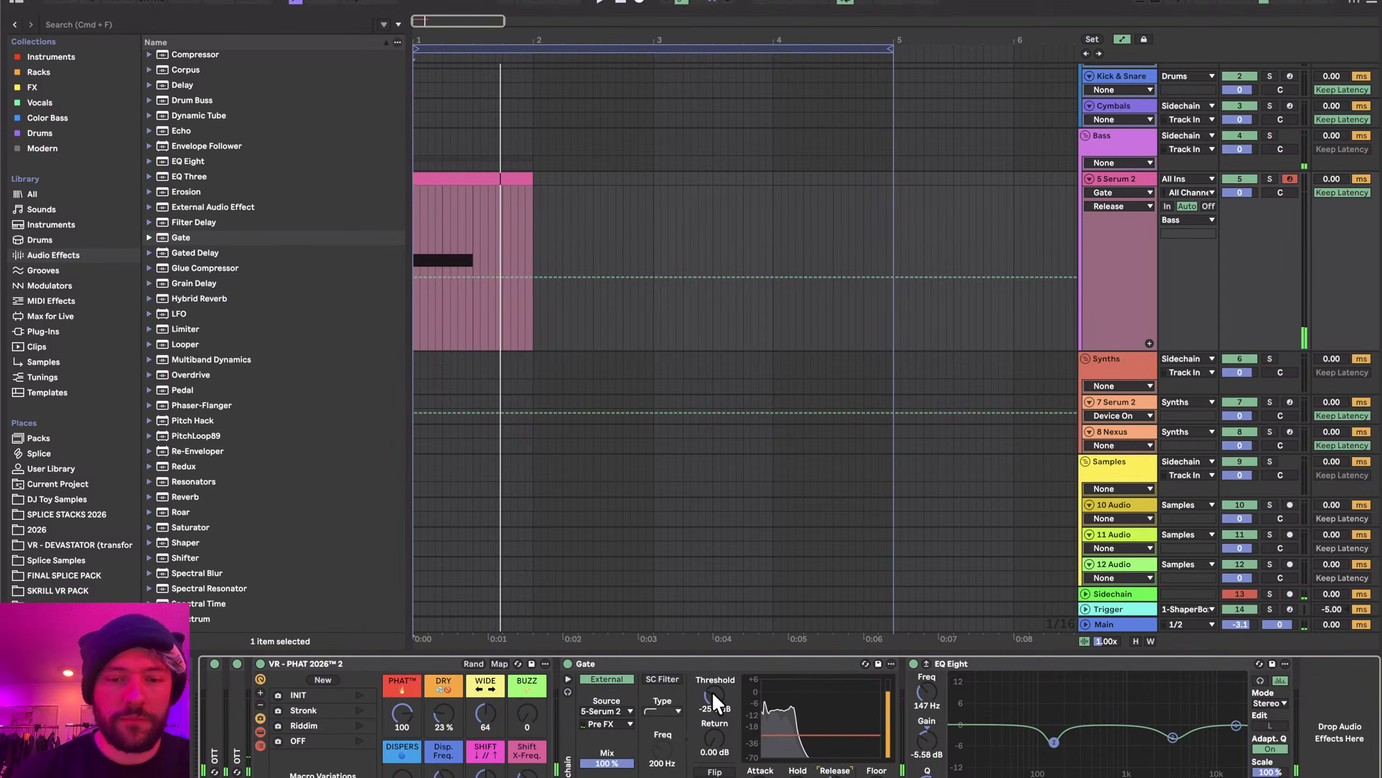
drag(711, 691, 711, 708)
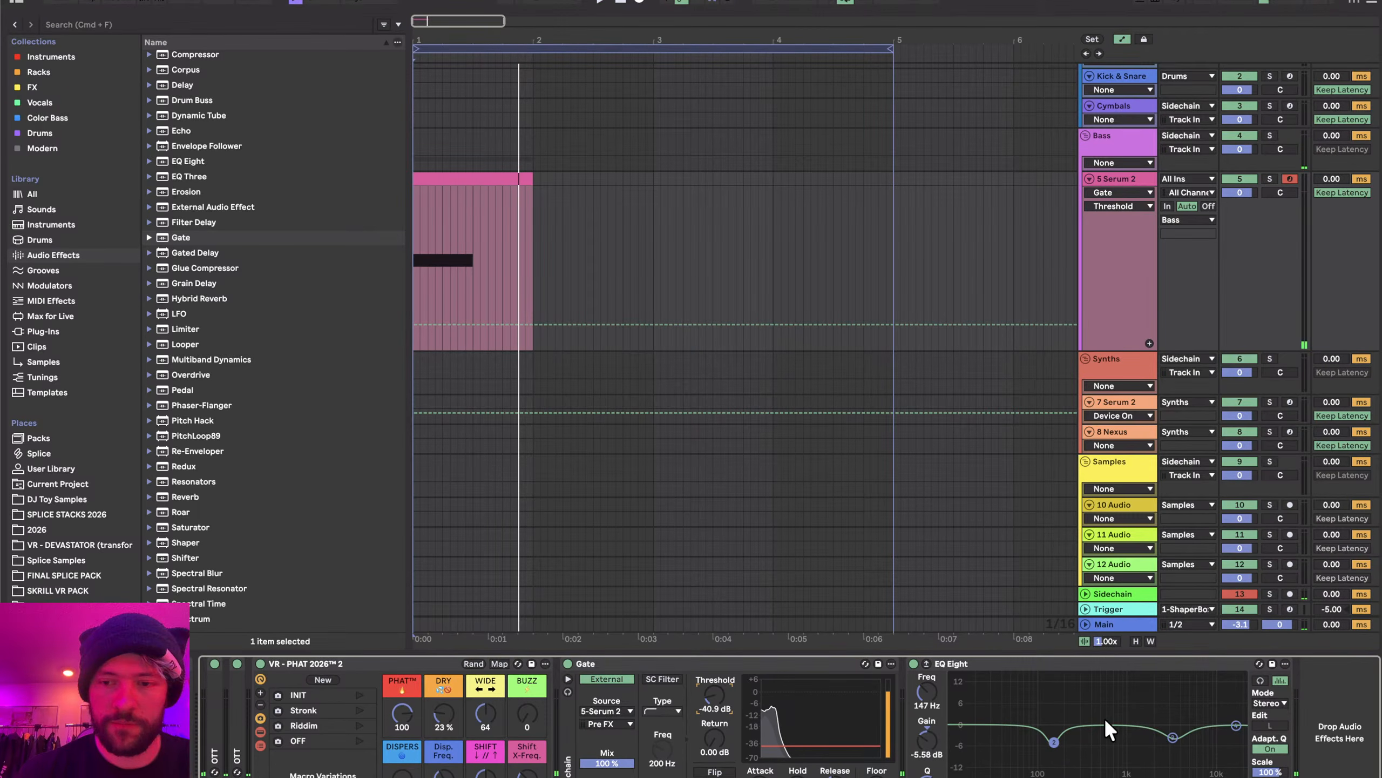
- Set the final EQ Eight's high band to 4.00 kHz at 4.83 dB and VR - PHAT's DRY to 0.0%, auditioning the bass clip
drag(1235, 725, 1179, 708)
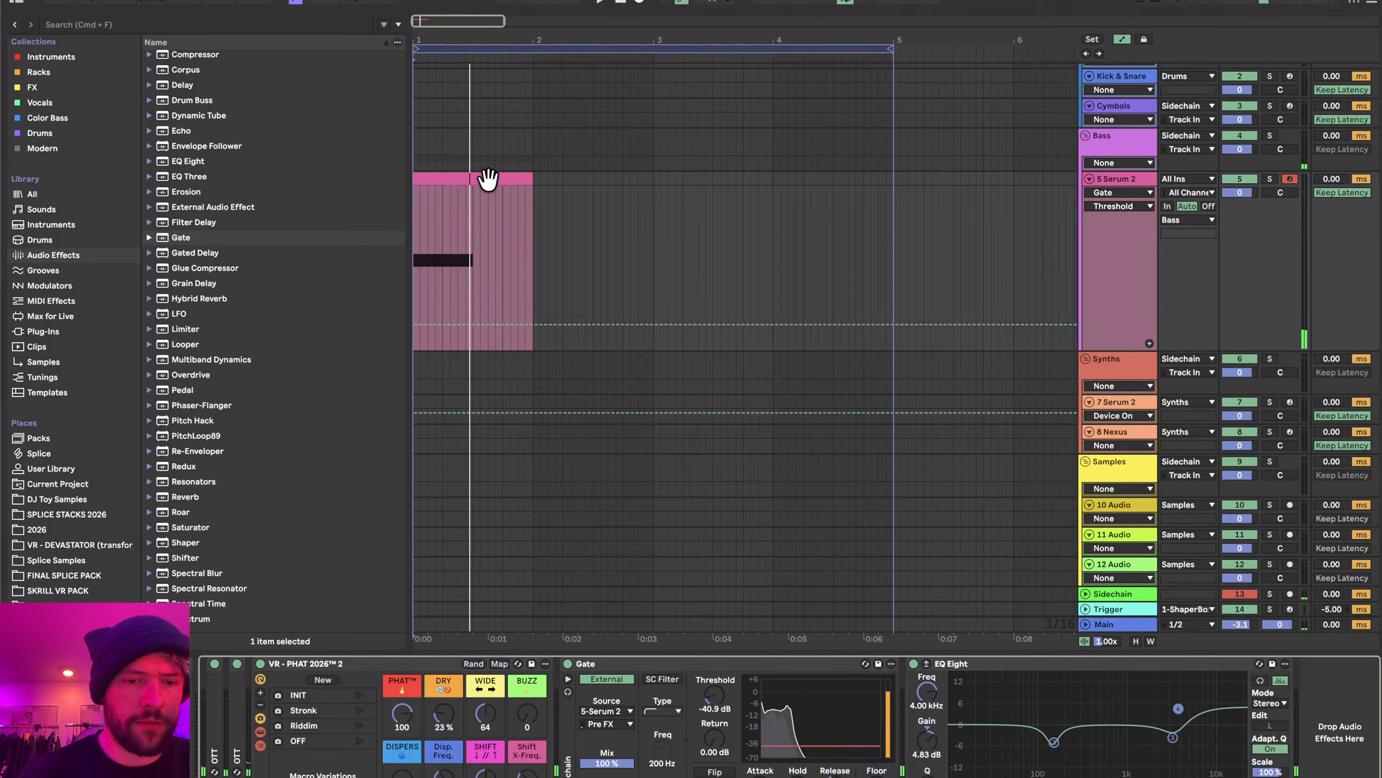
drag(444, 712, 527, 728)
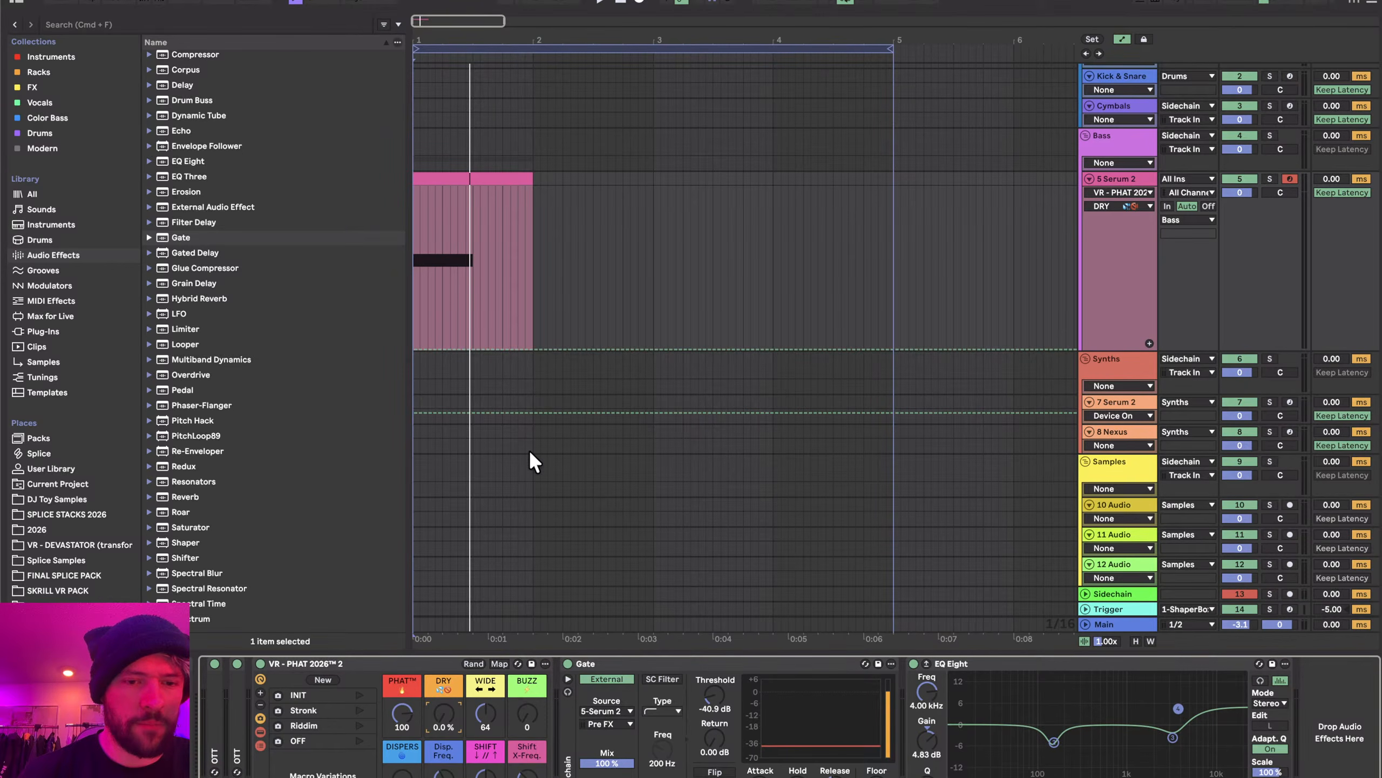
double_click(471, 175)
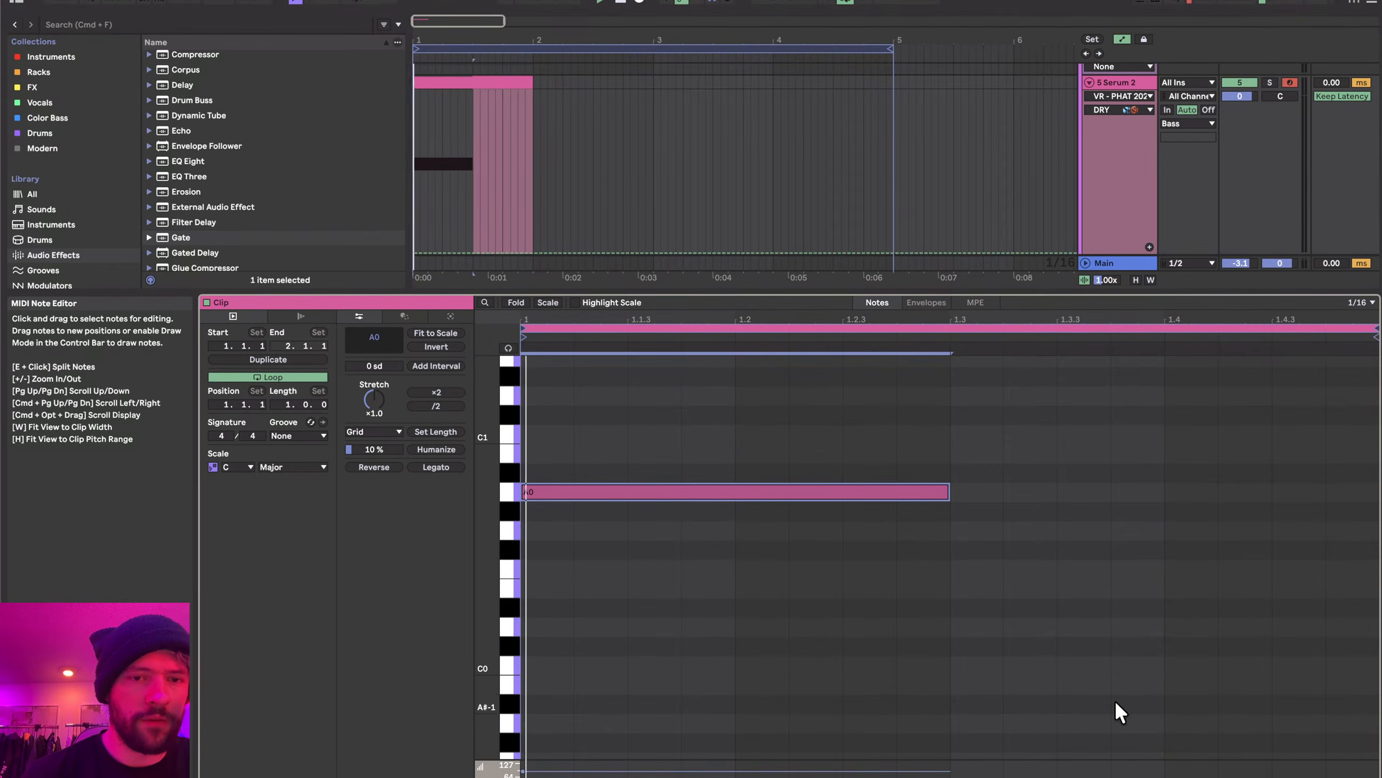
key(space)
click(1267, 776)
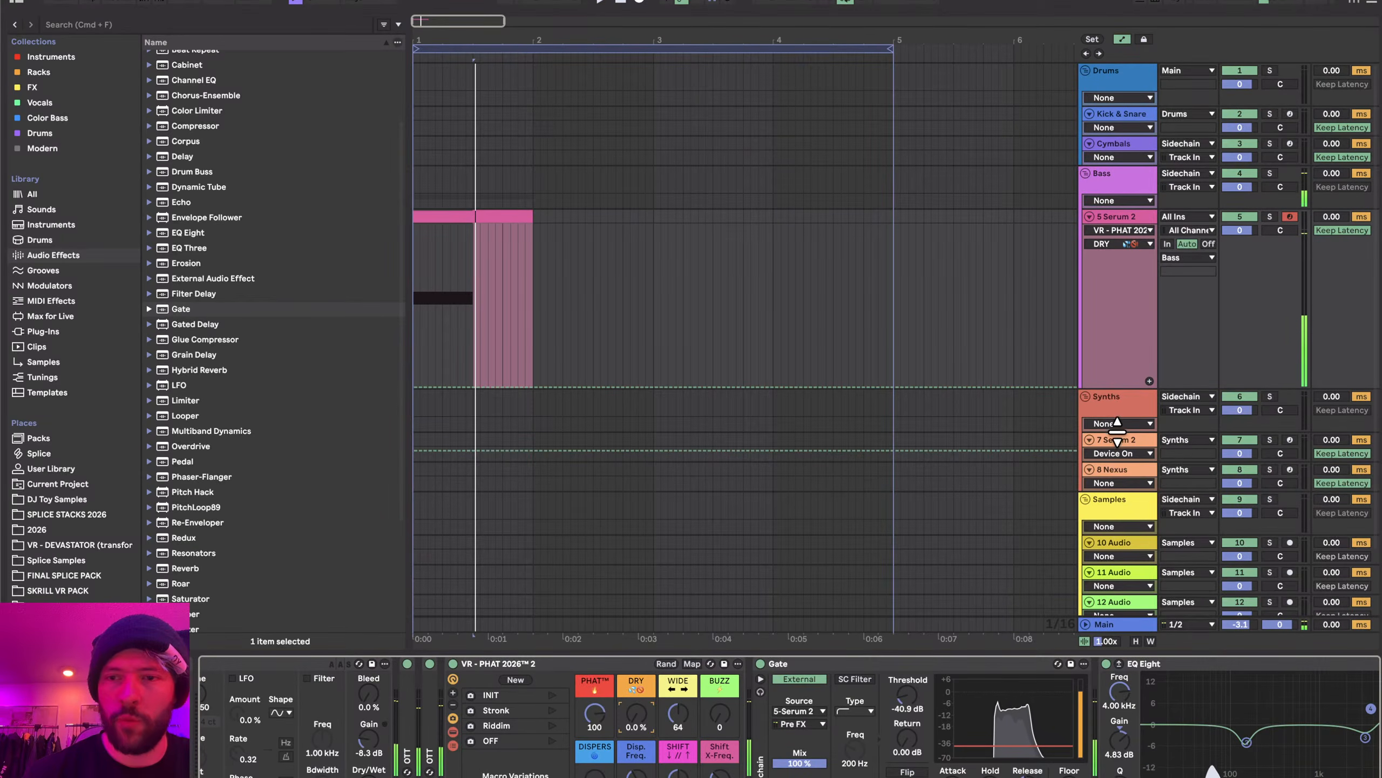
- Insert an audio track below the 5 Serum 2 bass track and record the bass onto it through Resampling
click(1127, 213)
key(super+t)
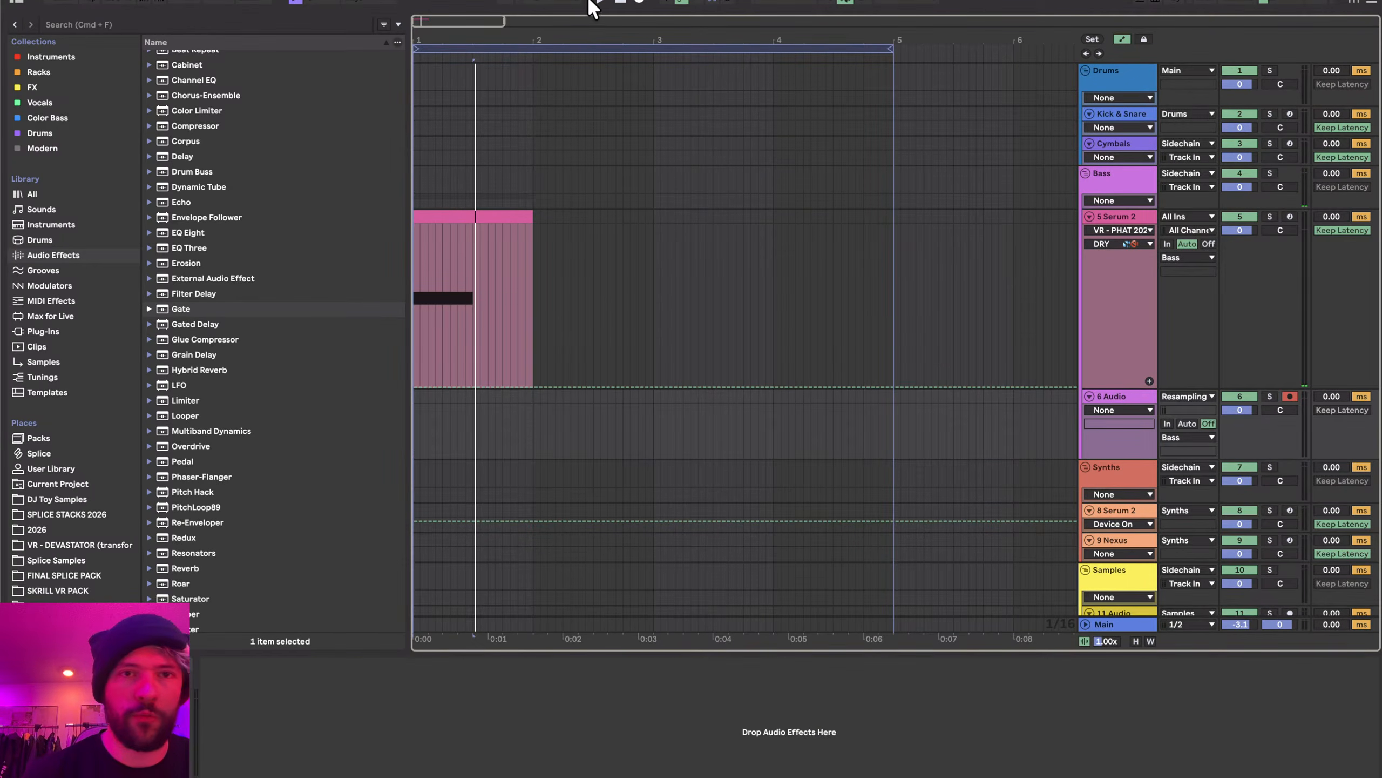
click(639, 3)
key(space)
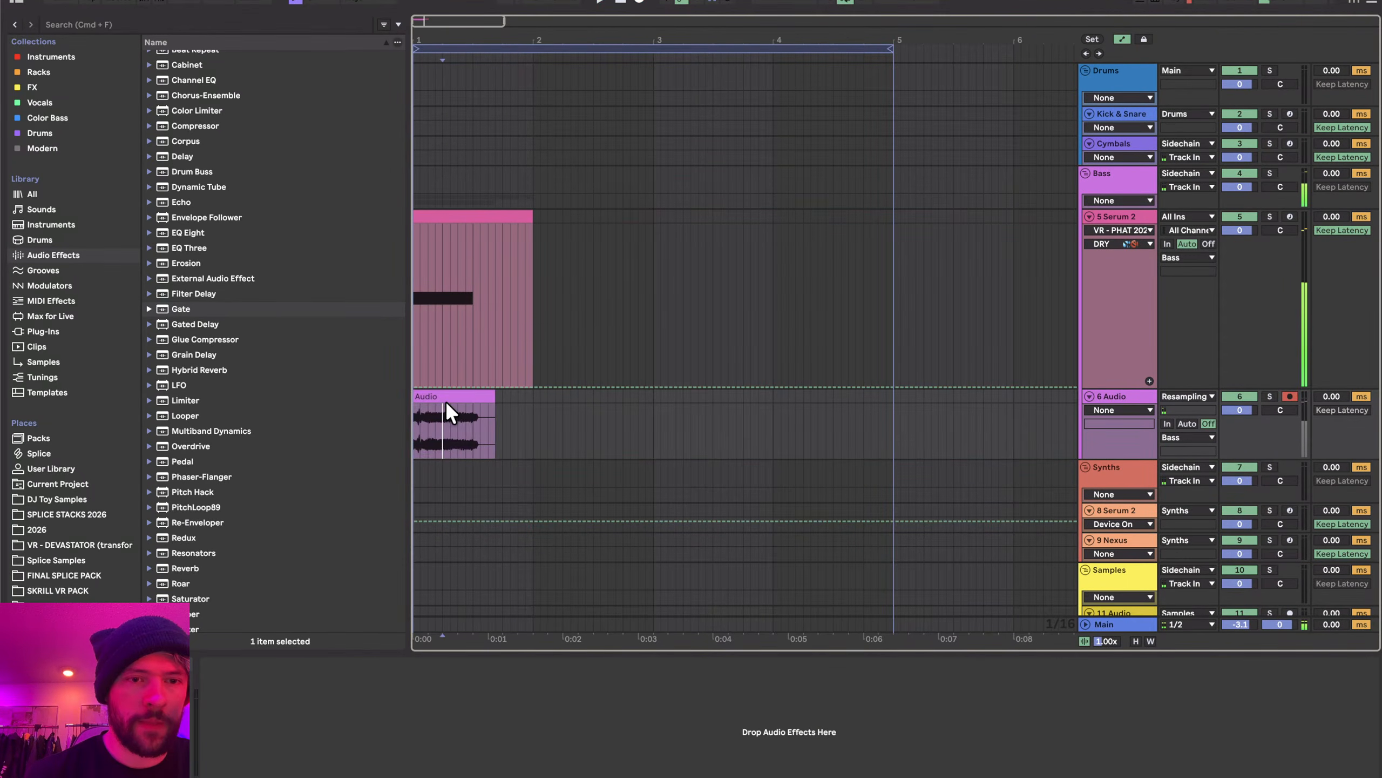
- Move the recorded audio clip to just after bar 2, turn off warping, transpose it to -4 st and audition it
drag(443, 400, 590, 407)
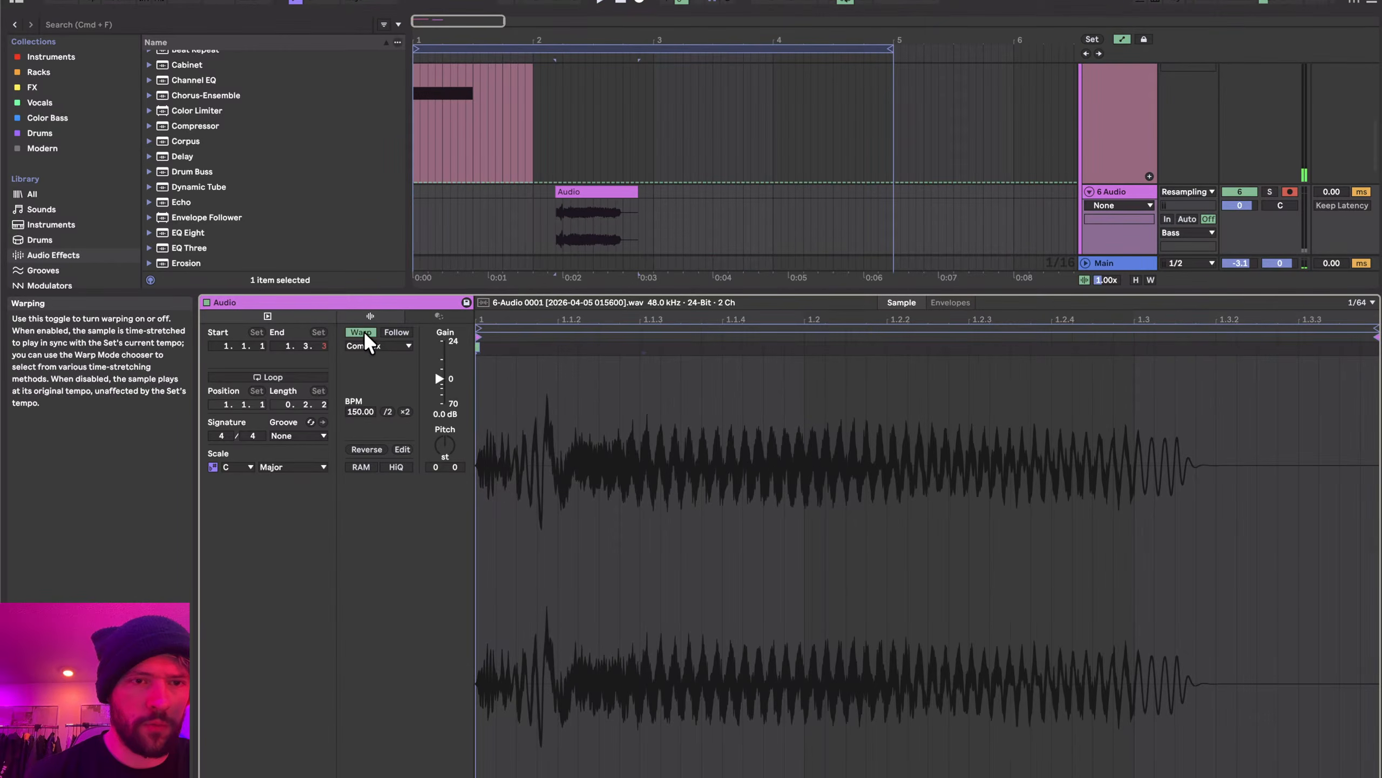
click(361, 332)
click(445, 444)
key(Down)
key(Down)
key(Down)
key(Down)
click(561, 419)
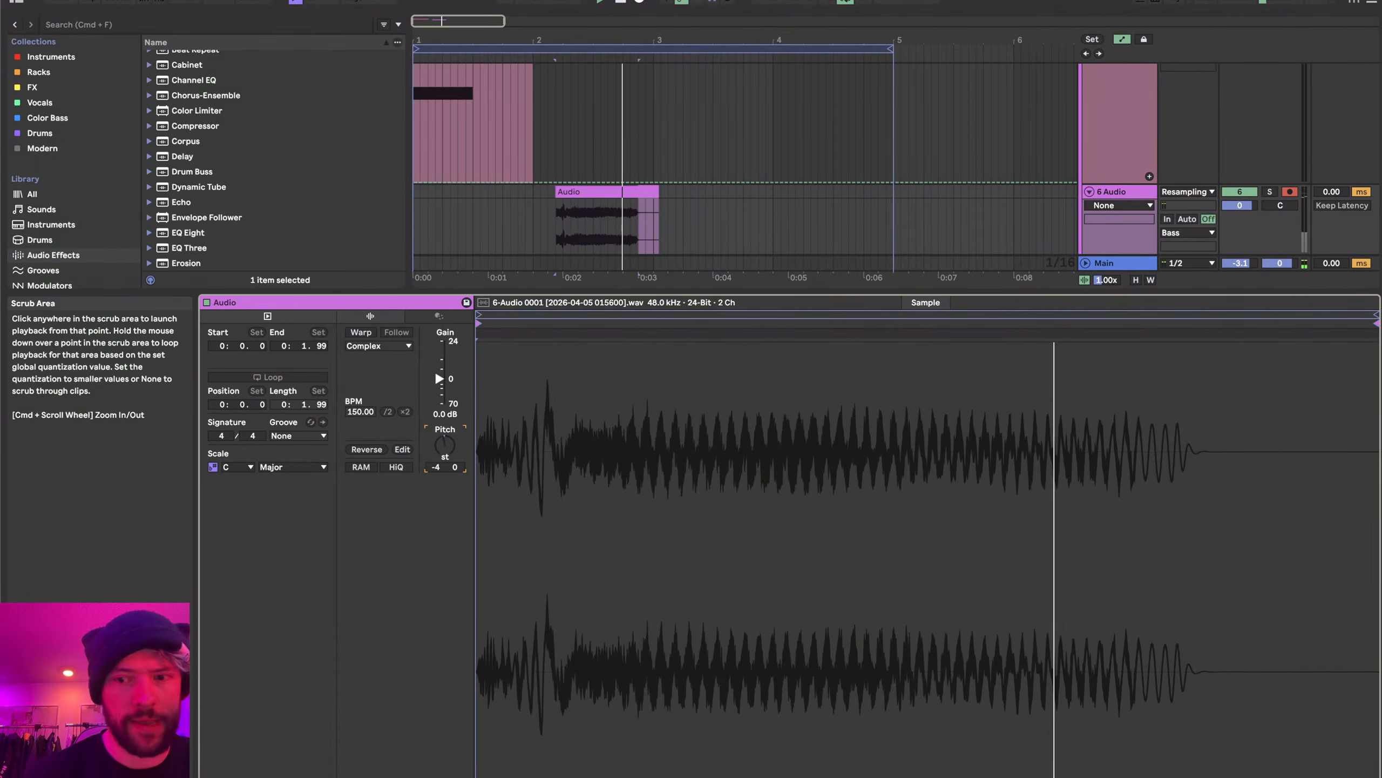
- Insert an EQ Eight on the 6 Audio track, boost band 4 to 14.8 dB at 10.2 kHz and audition the clip
key(shift+Tab)
drag(185, 233, 605, 436)
click(259, 776)
key(space)
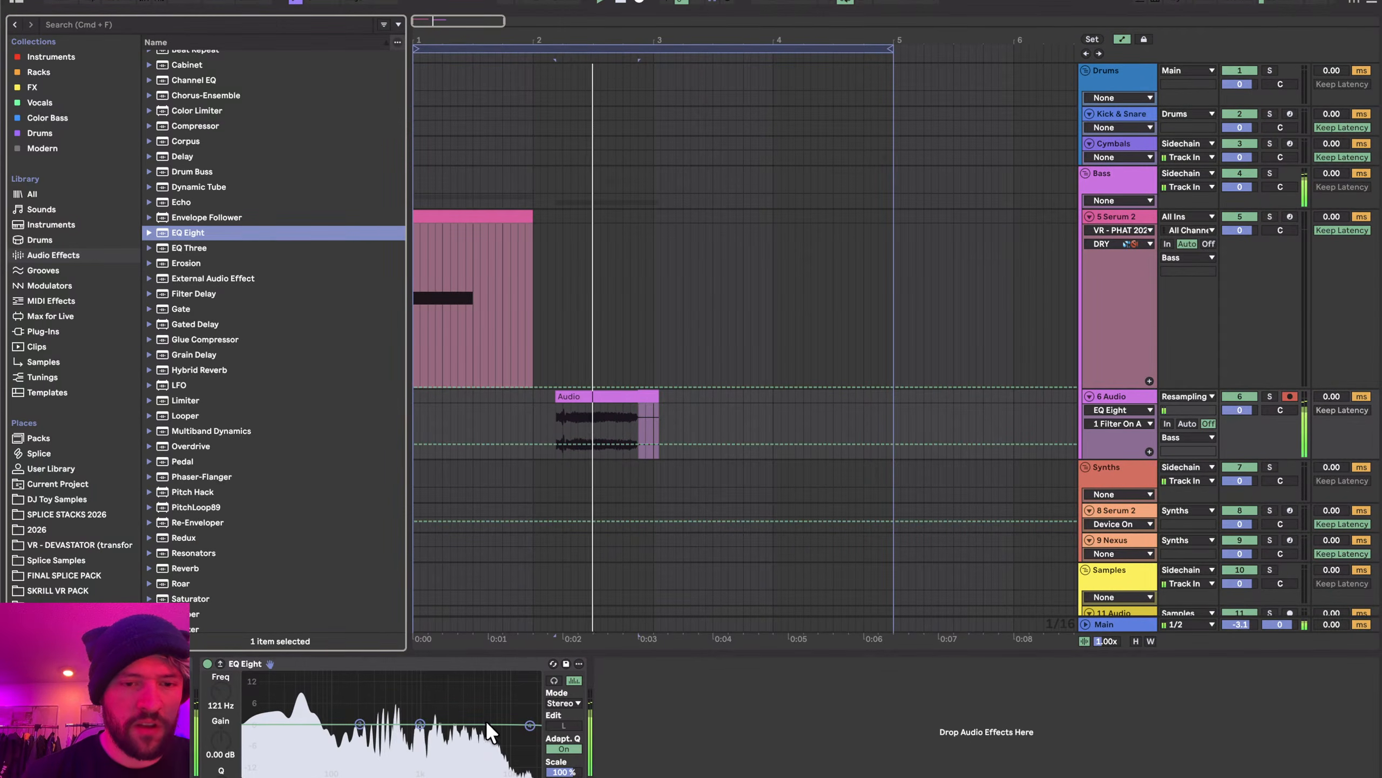
key(space)
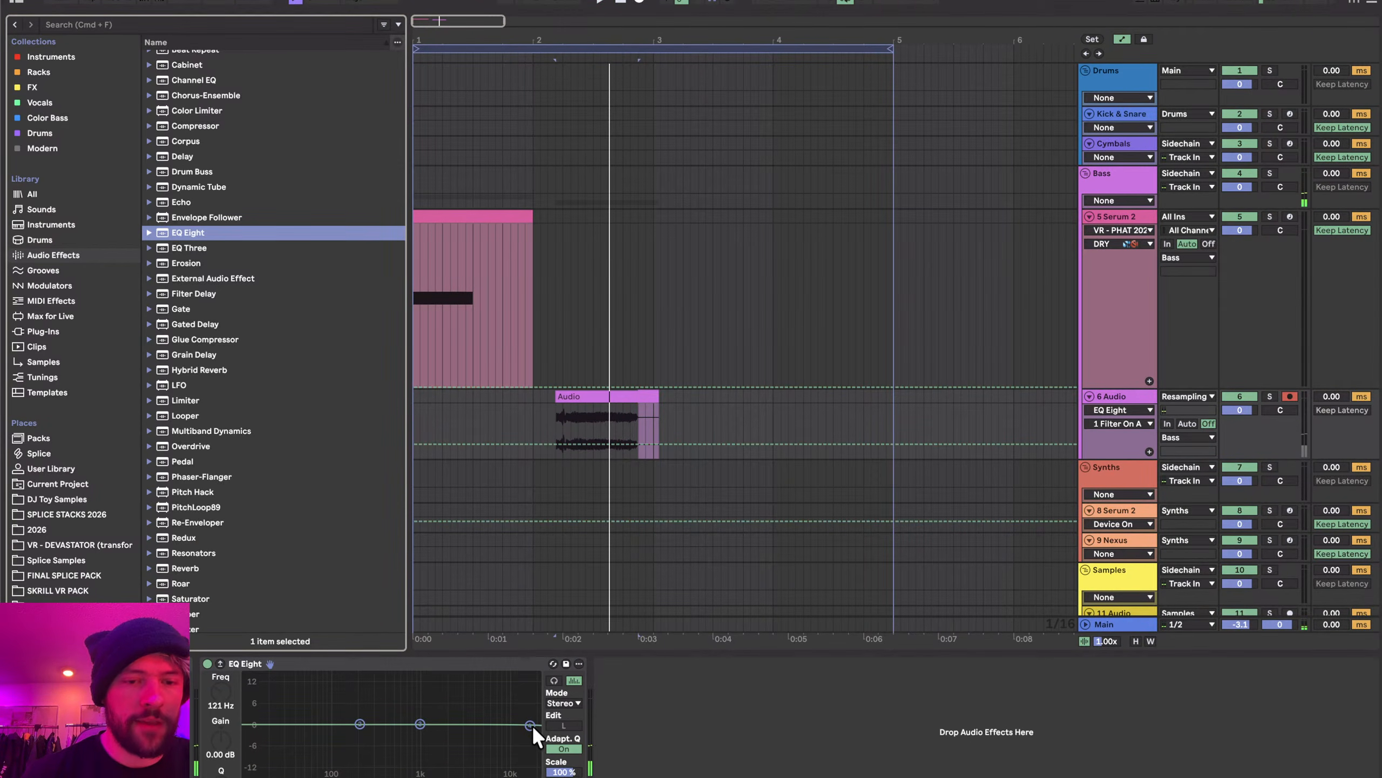
drag(530, 725, 508, 676)
key(space)
key(space)
key(space)
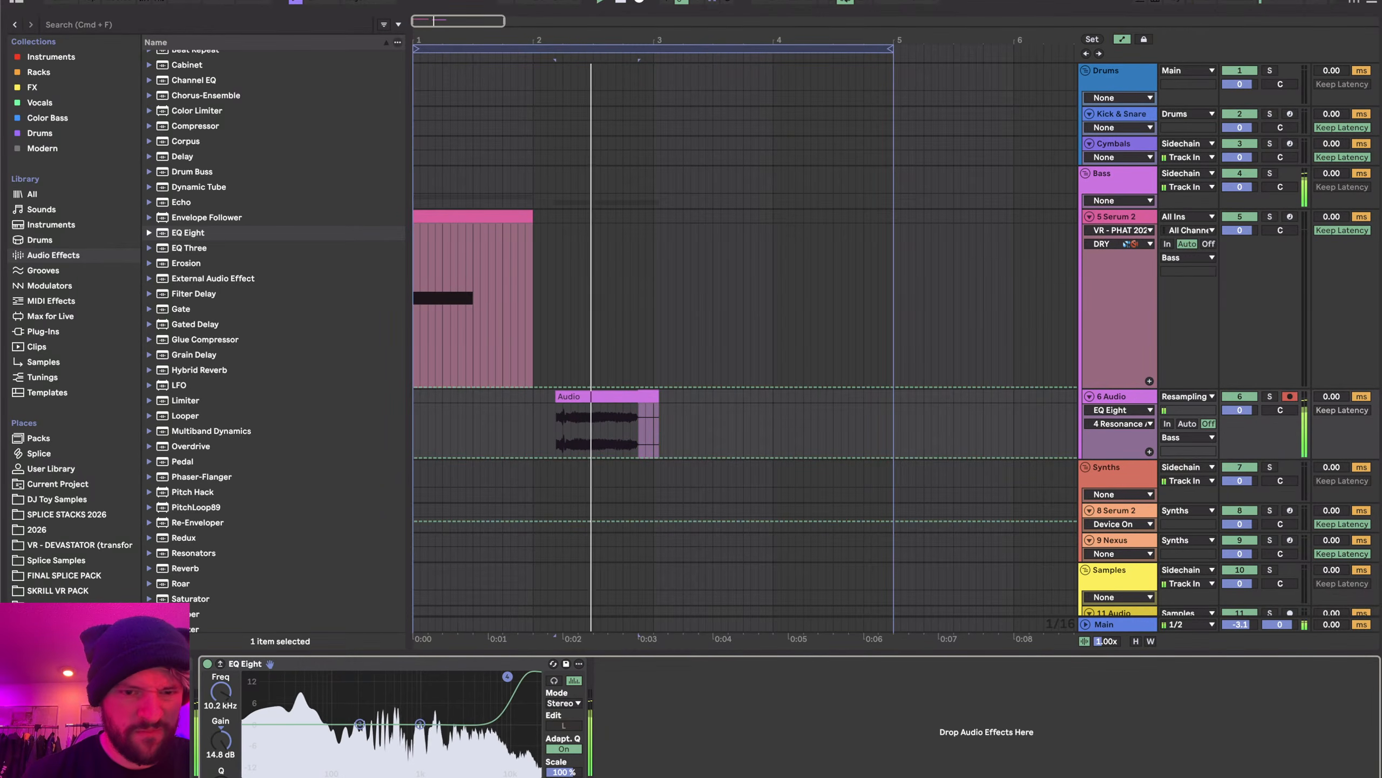
key(space)
- Boost EQ Eight band 3 to 10.3 dB at 9.79 kHz and set the EQ's scale to 75%, auditioning the clip
mouse_move(421, 724)
mouse_down()
mouse_move(519, 683)
mouse_move(506, 691)
mouse_up()
key(space)
key(space)
key(space)
key(space)
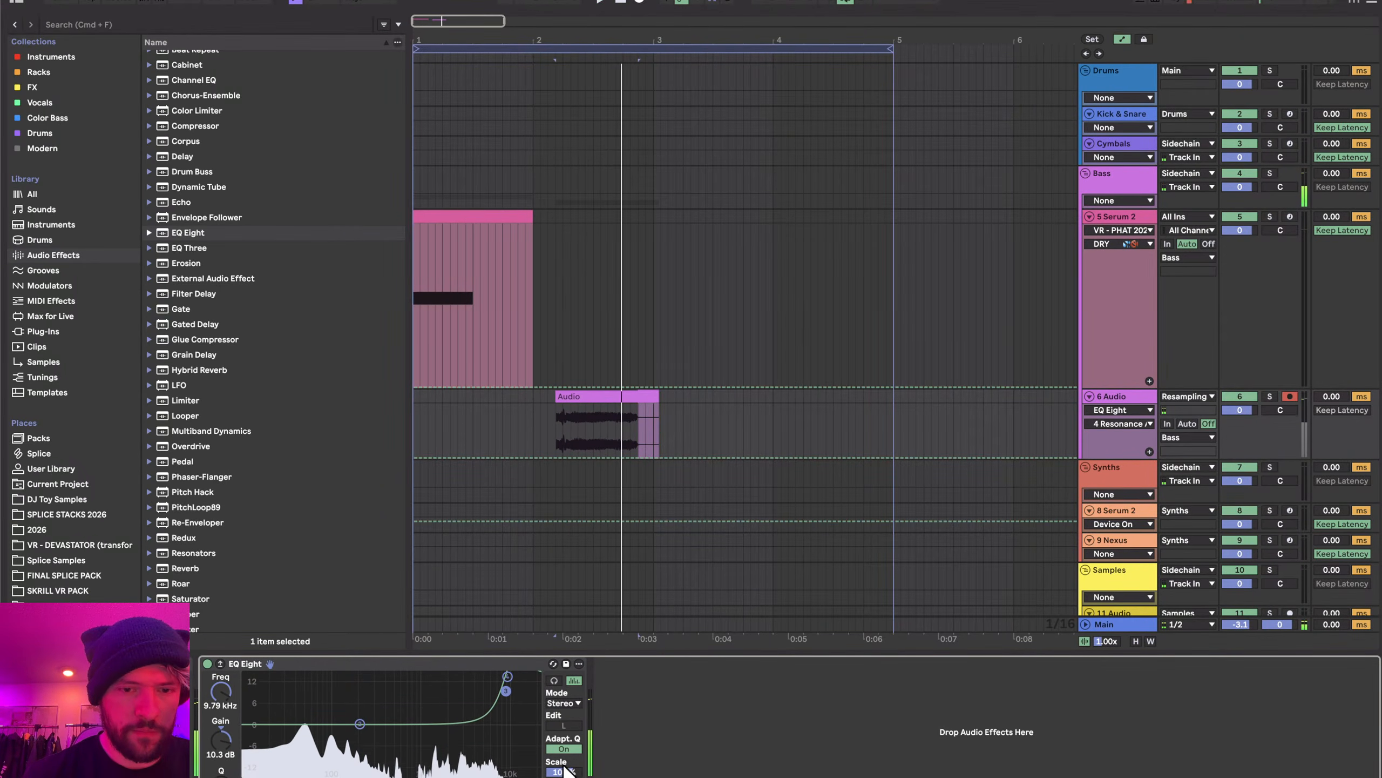
key(space)
drag(564, 770, 565, 774)
key(space)
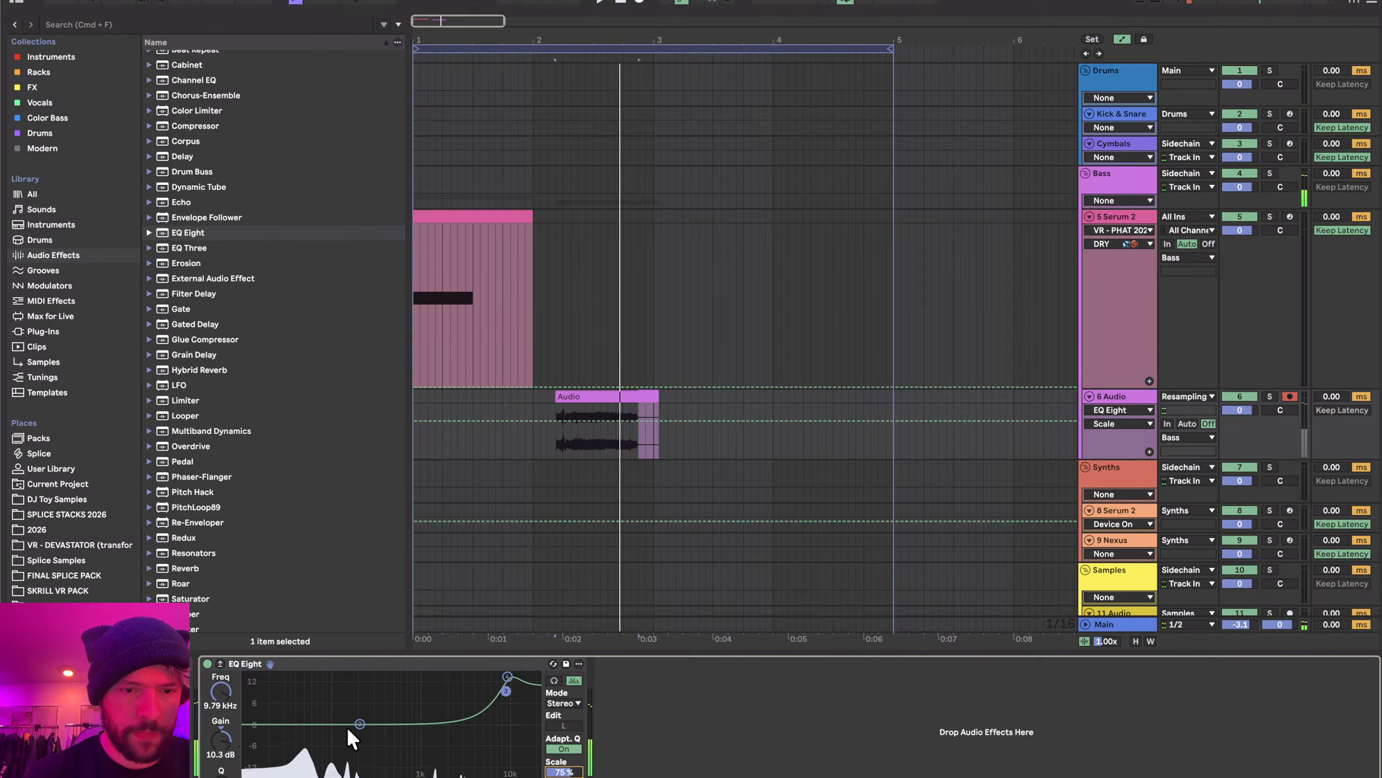
- Cut EQ Eight band 2 to -5.33 dB at 6.81 kHz and play the clip
drag(359, 723, 492, 740)
key(space)
key(space)
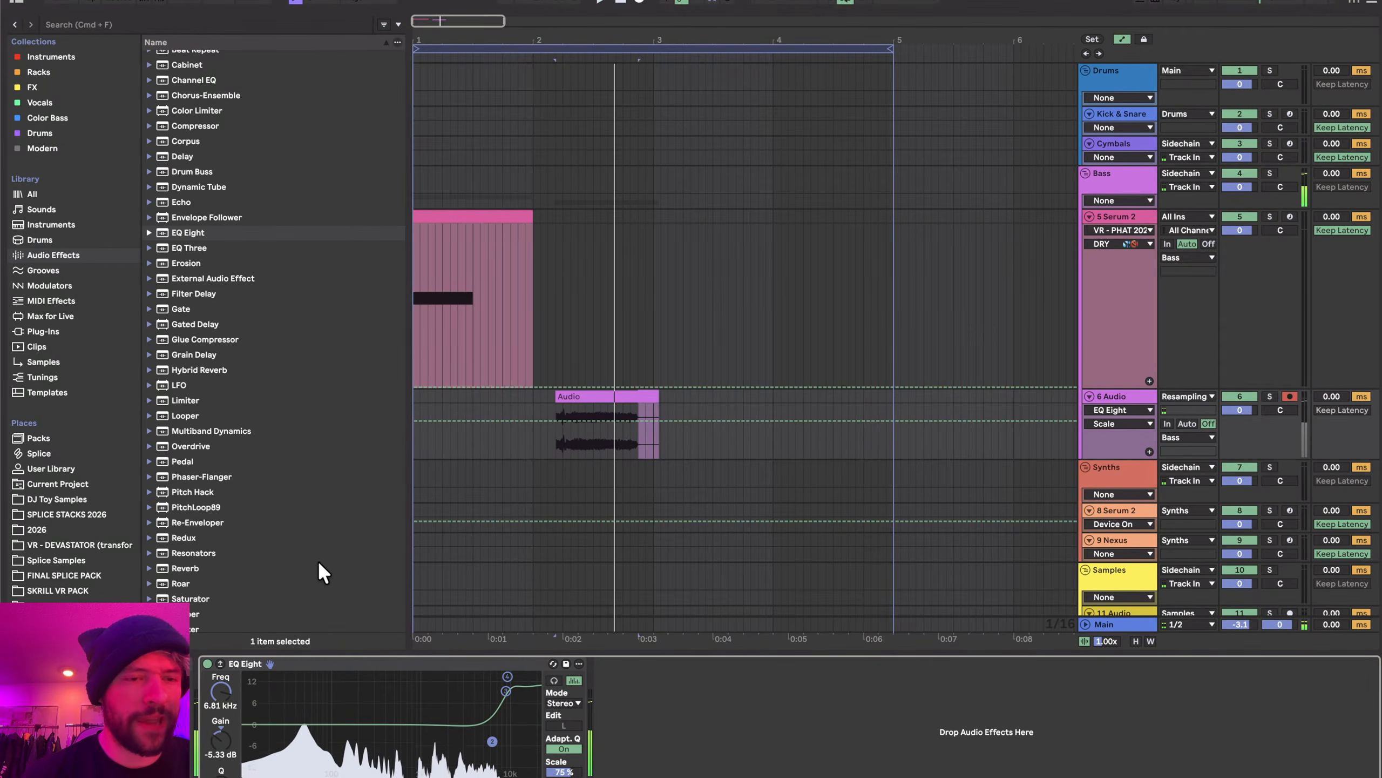
- Insert Roar after the EQ Eight with Multi Band routing, adjust its mid-high crossover and play the clip
scroll(318, 560, down, 5)
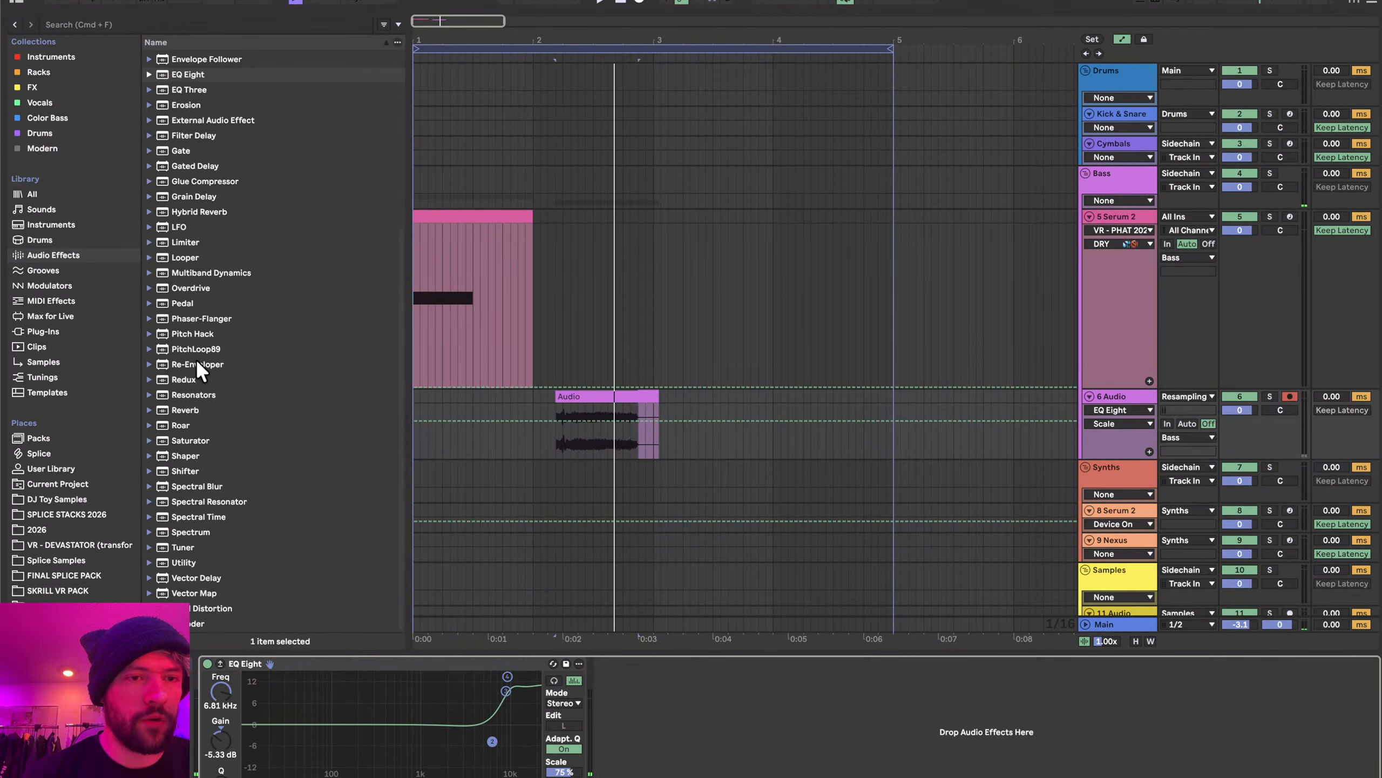
double_click(166, 425)
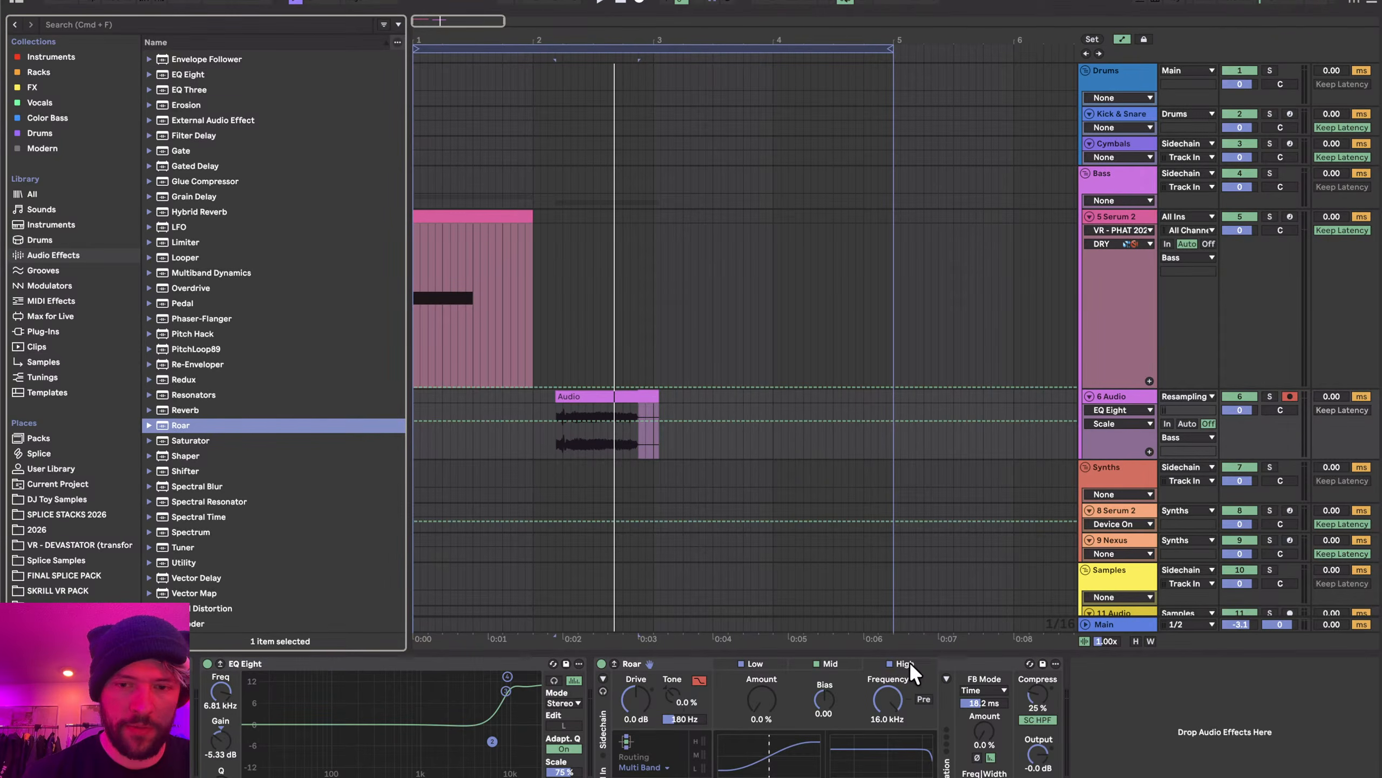
click(685, 670)
drag(685, 776, 684, 771)
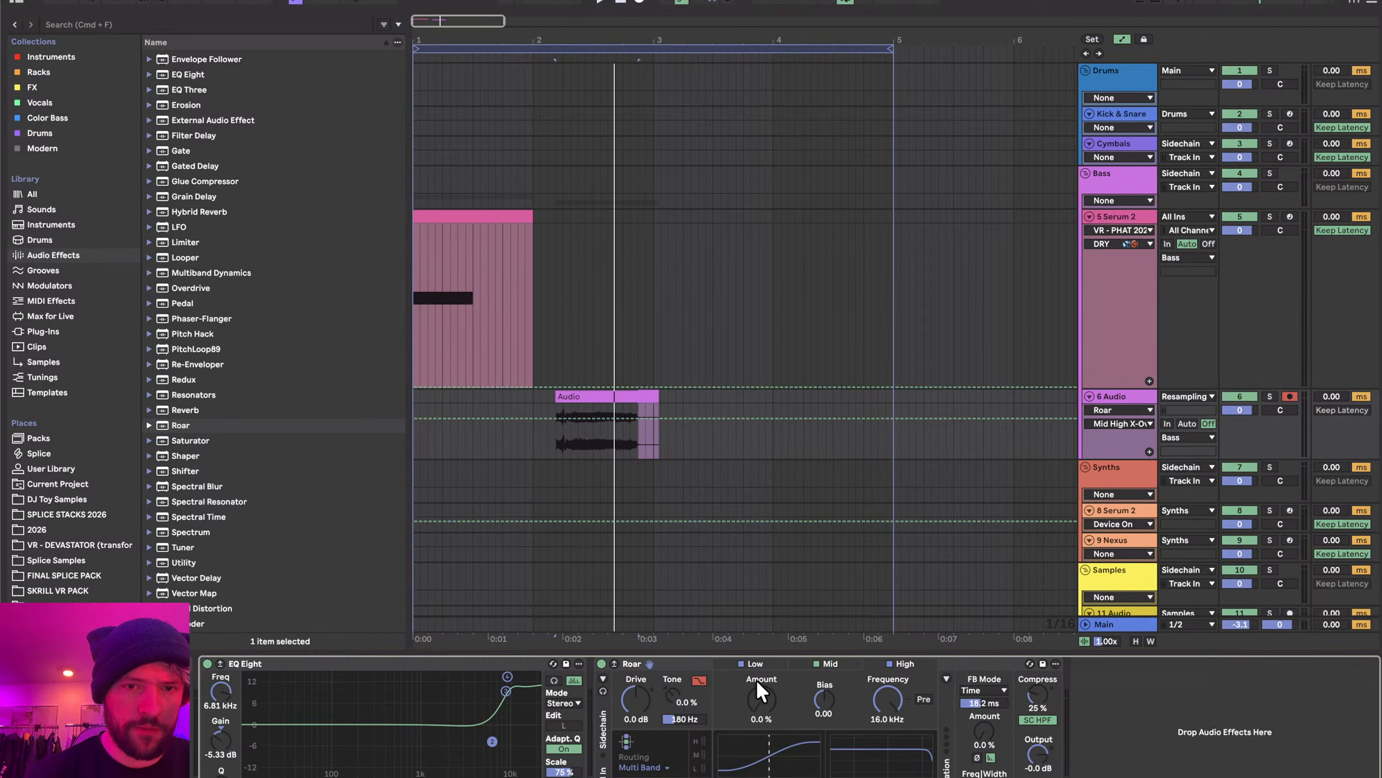
key(space)
- Delete the EQ Eight ahead of Roar and set Roar's shaper amount to 45%
click(255, 663)
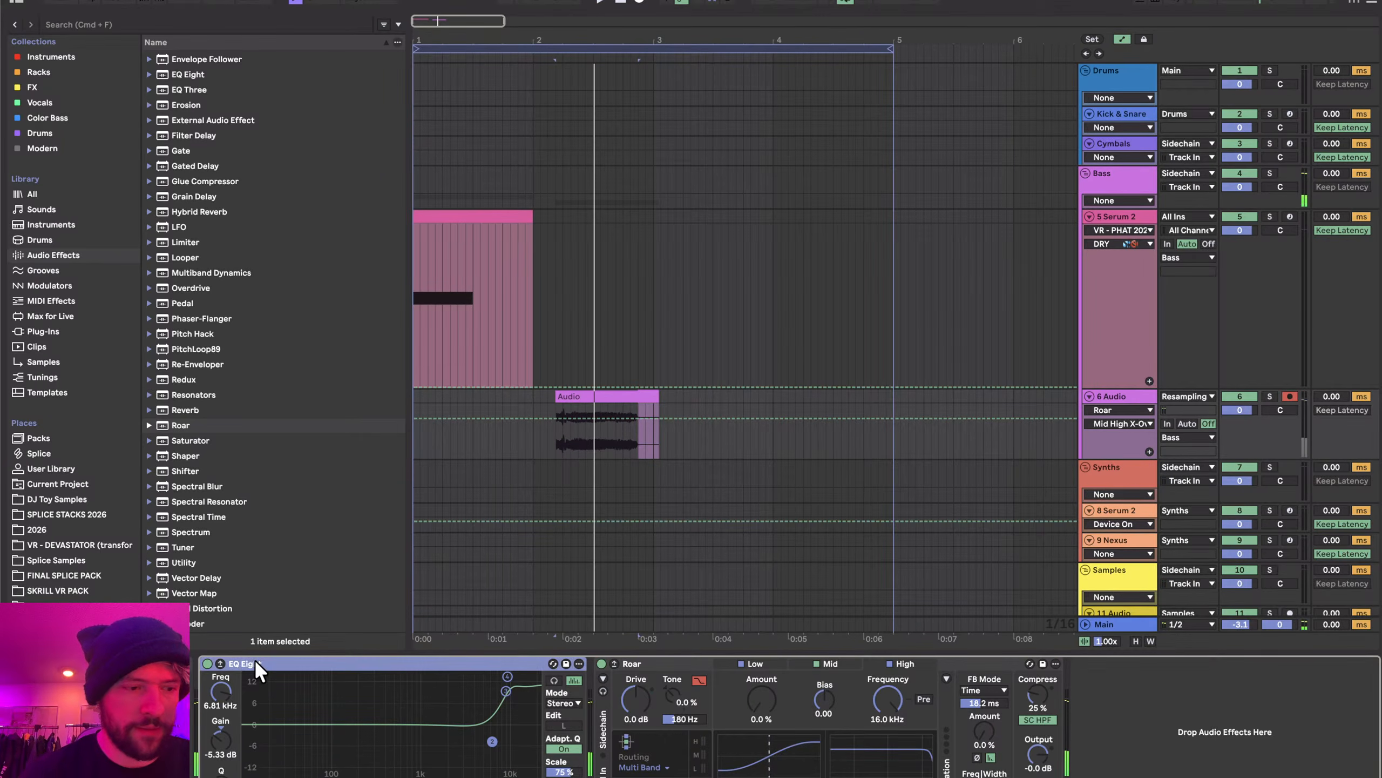
key(Delete)
mouse_move(365, 722)
mouse_down()
mouse_move(365, 676)
mouse_move(365, 697)
mouse_up()
- Insert a new EQ Eight after Roar and set band 2 to -1.61 dB at 7.26 kHz
double_click(179, 78)
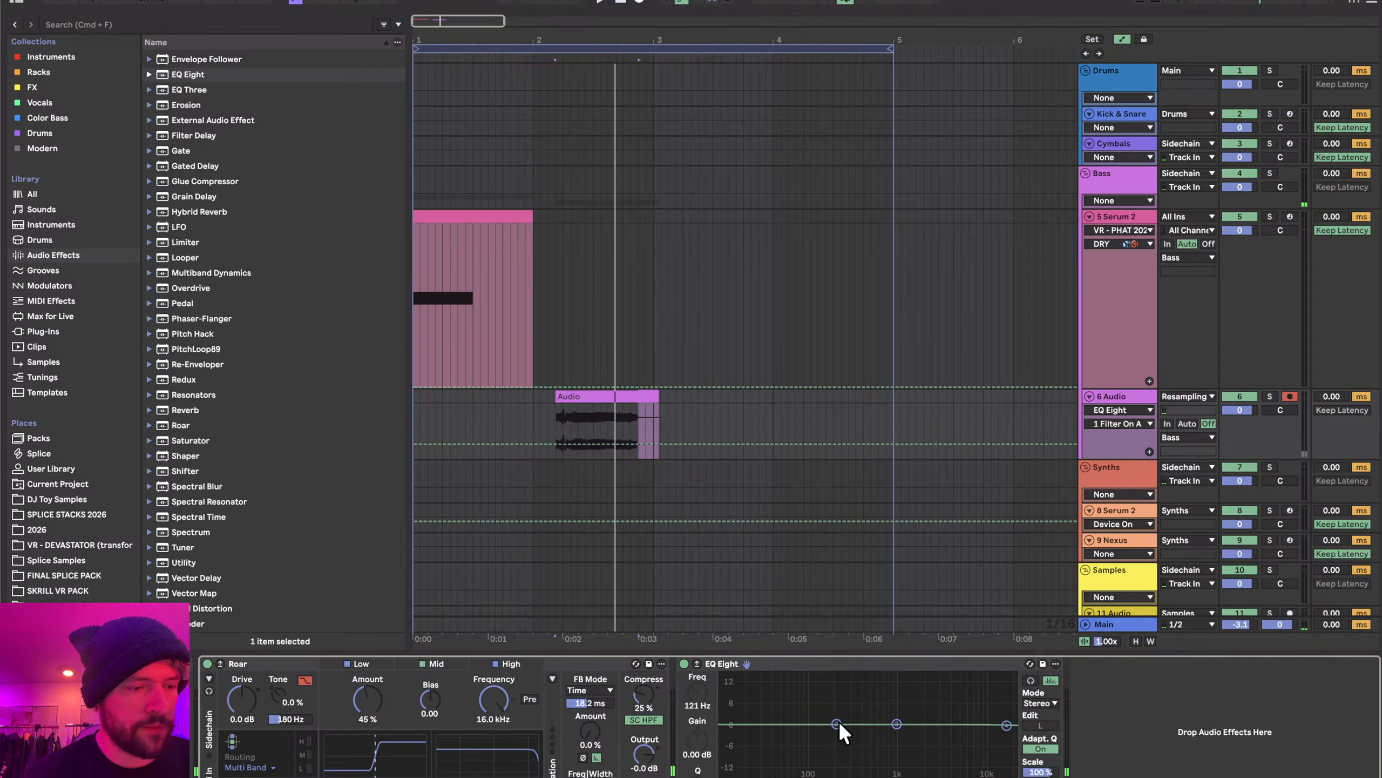
drag(836, 723, 971, 729)
key(space)
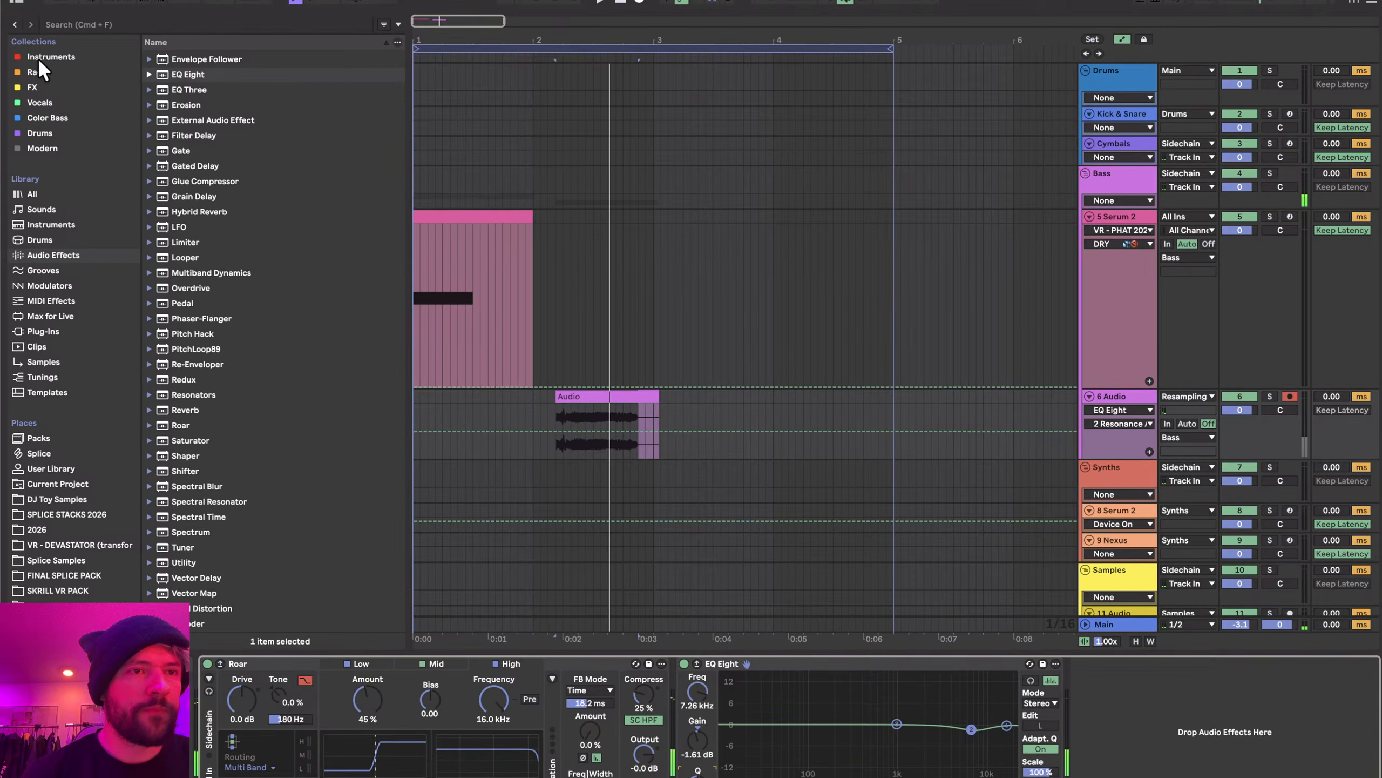
- Insert Unfiltered Audio SpecOps, set its FFT size to 2048, and add Smear starting at 832 Hz while auditioning
click(32, 87)
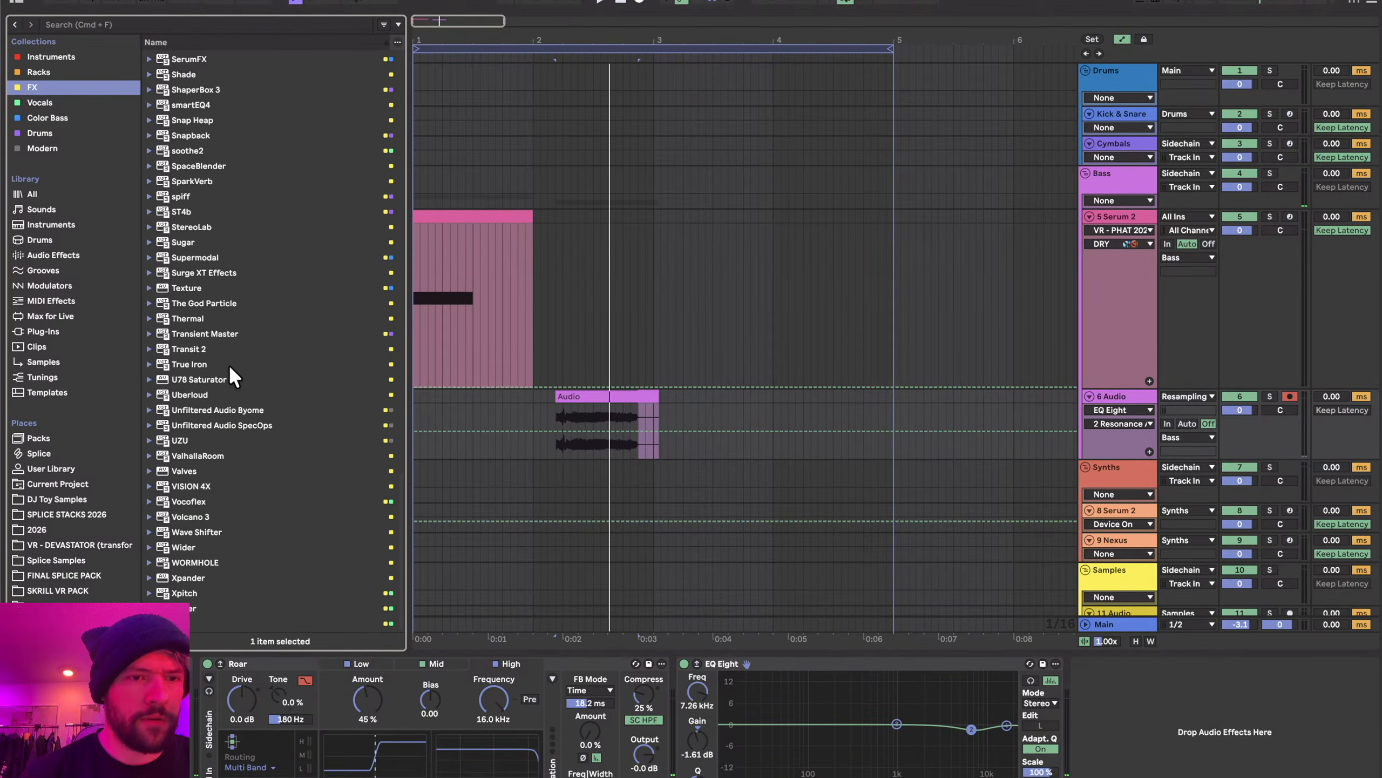
double_click(247, 425)
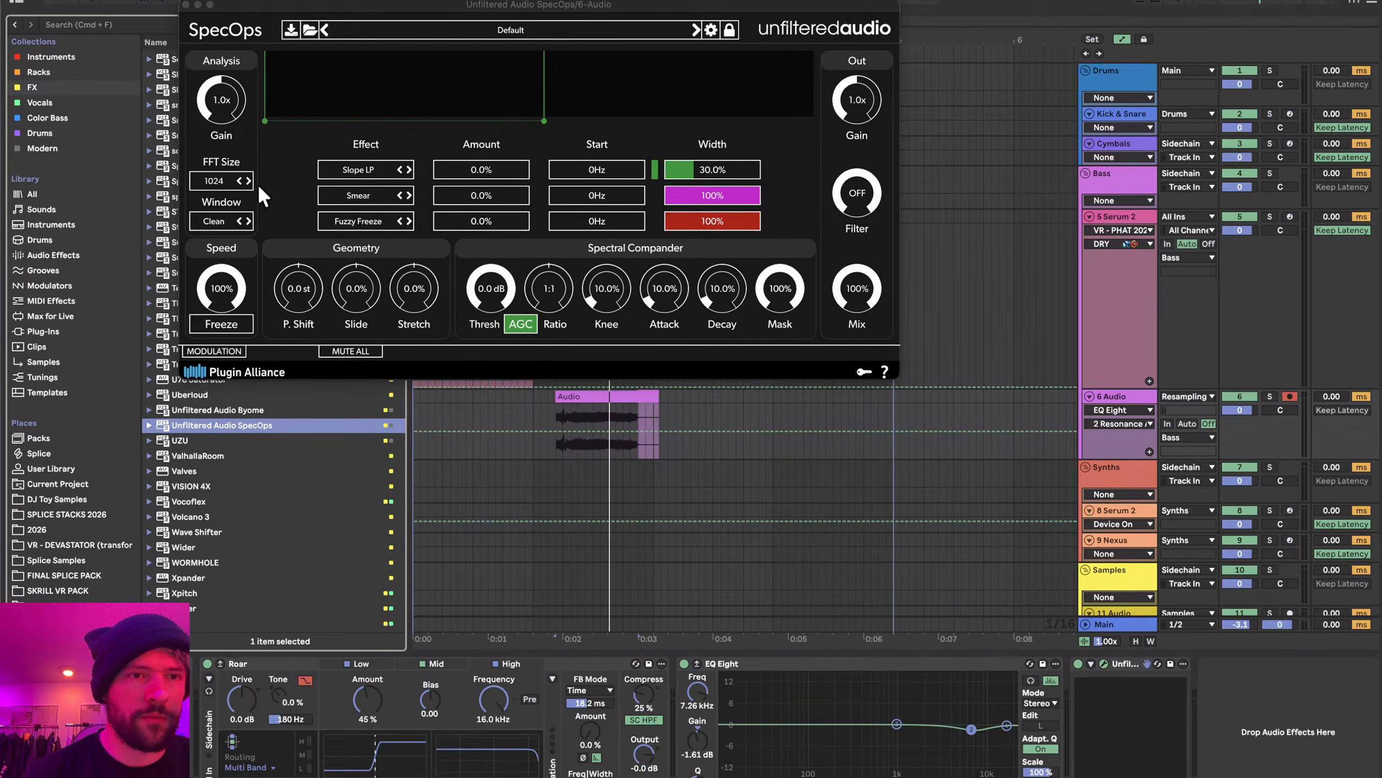
click(248, 181)
mouse_move(555, 198)
mouse_down()
mouse_move(568, 196)
mouse_move(483, 194)
mouse_up()
key(space)
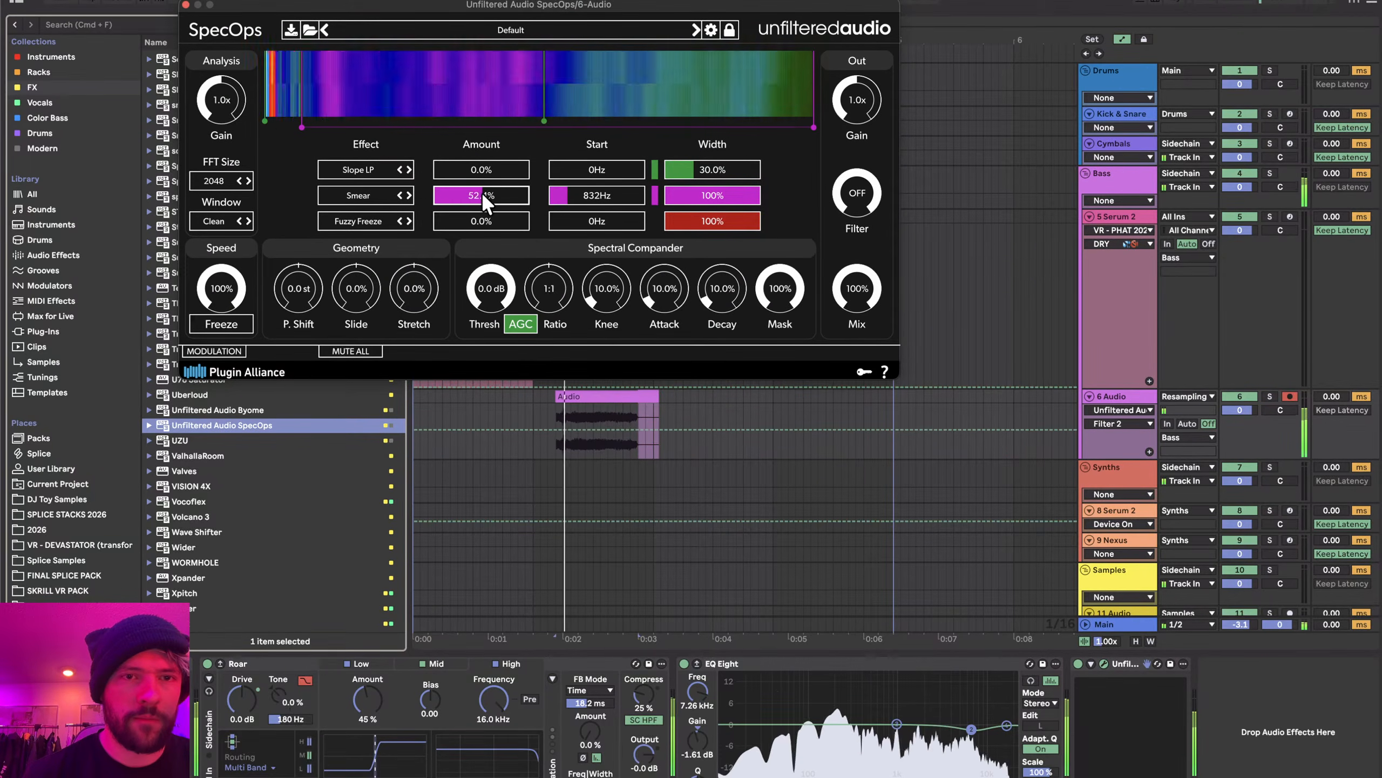
- Set the SpecOps spectral compander's ratio to 1:1.4 and its threshold to -51 dB
key(space)
drag(547, 294, 482, 361)
drag(481, 296, 474, 327)
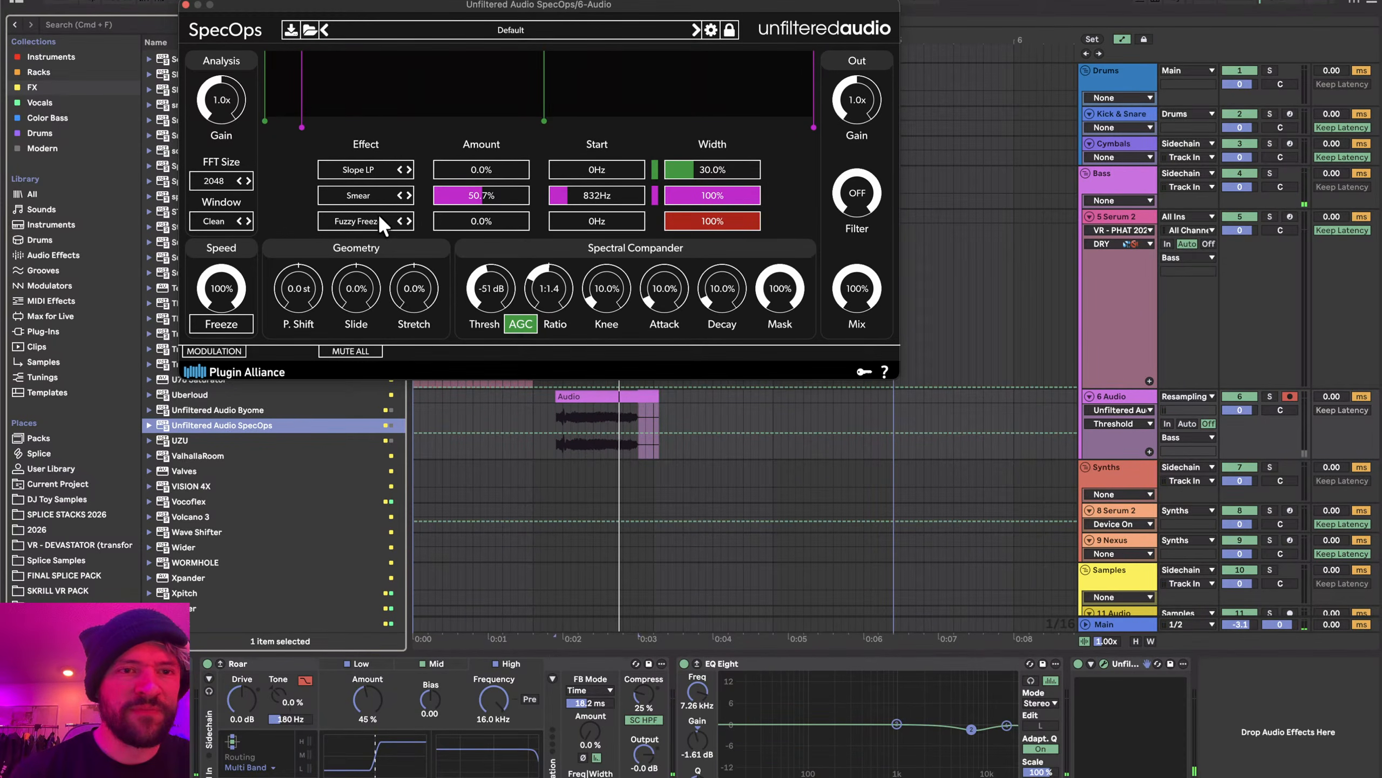
- Try Resonant Freeze in SpecOps' third effect slot at 84.6% with a 2.13 kHz start, auditioning the clip
click(410, 217)
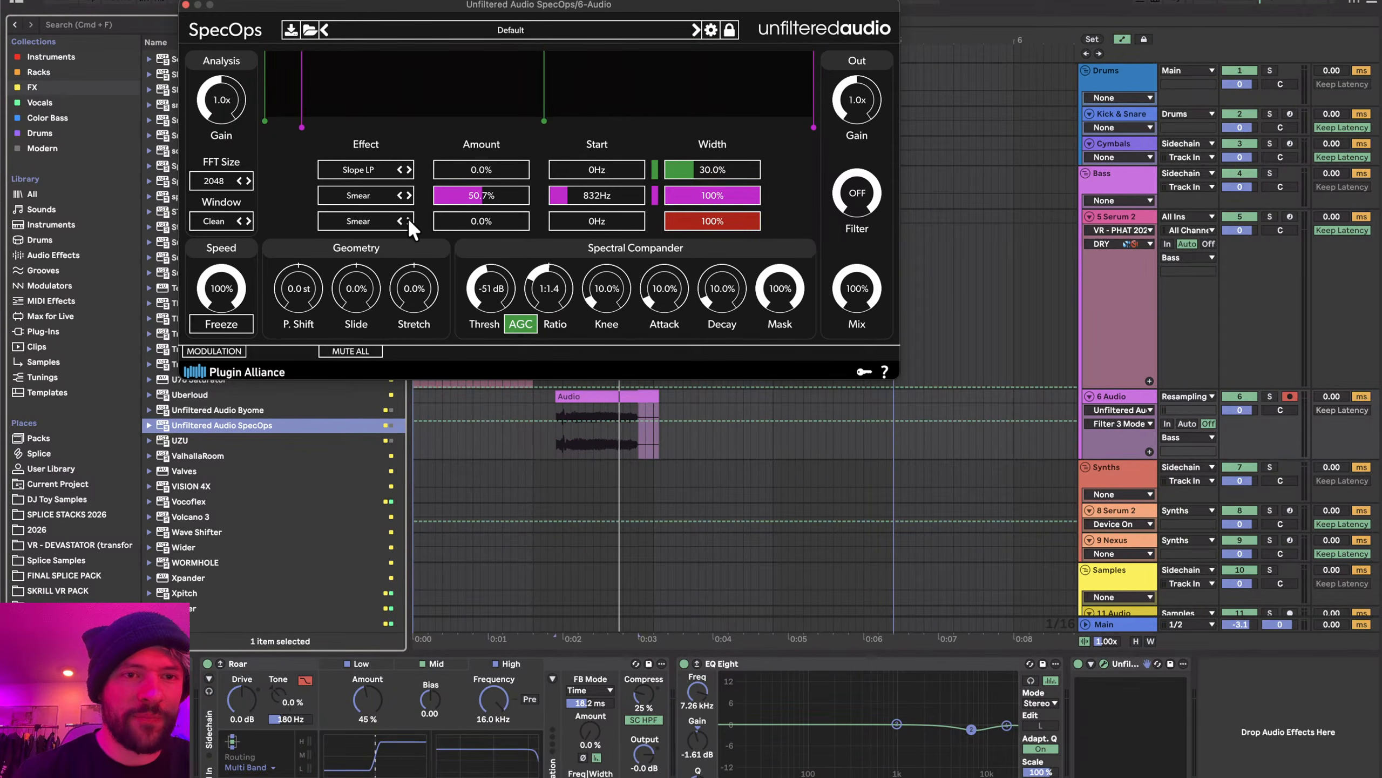
click(400, 218)
click(400, 218)
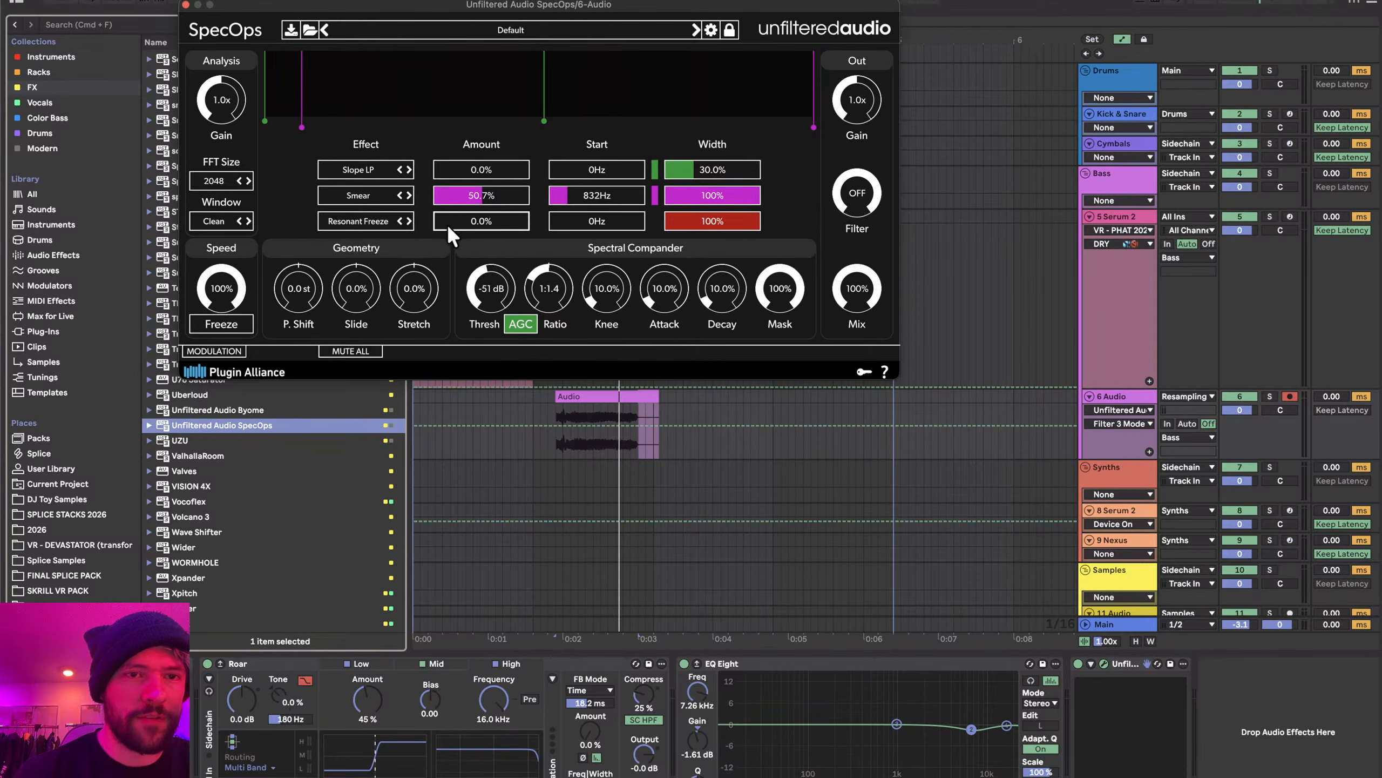
drag(436, 218, 513, 219)
key(space)
key(space)
double_click(524, 217)
click(578, 221)
key(space)
key(space)
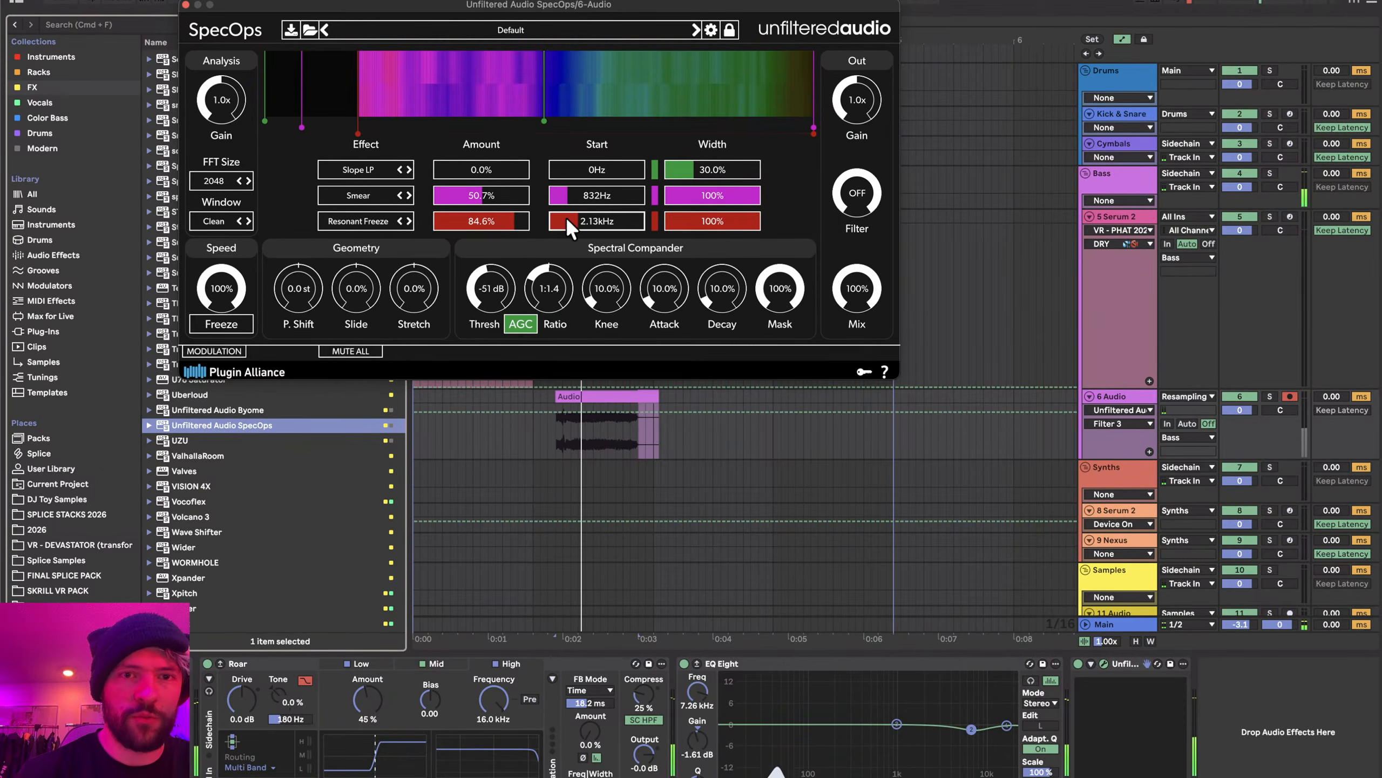
- Set the third effect's start to 363 Hz, width to 14.7% and amount to 57.7%, and reduce Smear to 0.0%
click(565, 217)
drag(736, 219, 693, 212)
mouse_move(484, 194)
mouse_down()
mouse_move(430, 197)
mouse_move(424, 220)
mouse_move(495, 213)
mouse_move(465, 216)
mouse_up()
key(space)
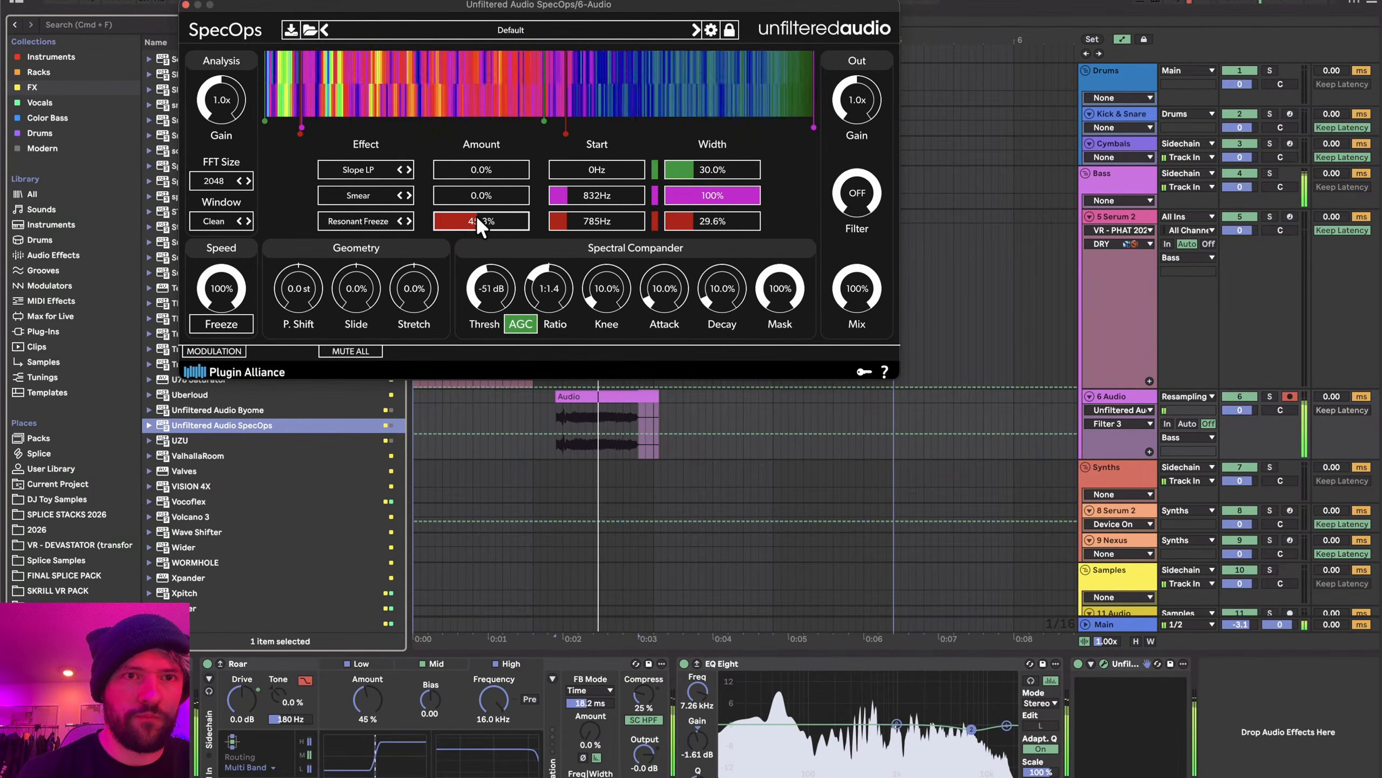
drag(703, 217, 678, 213)
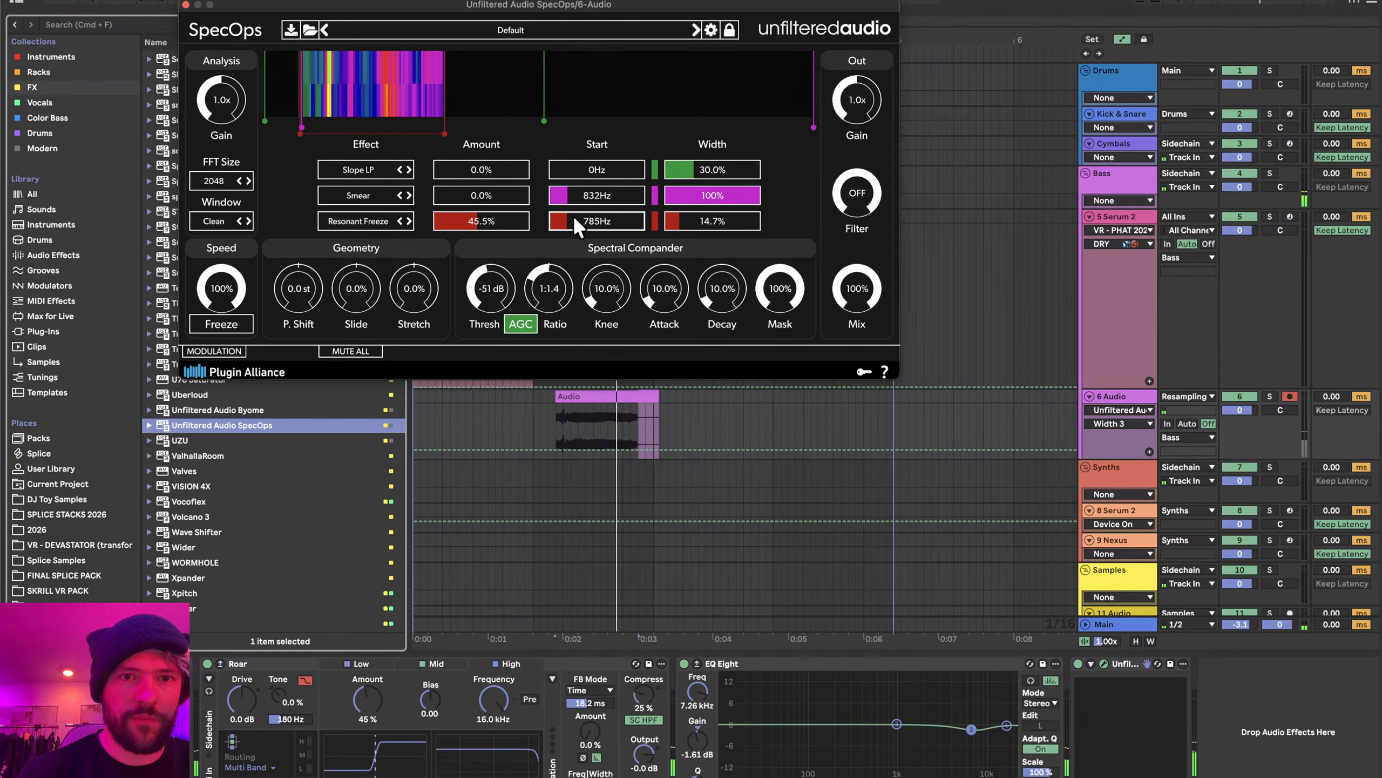
drag(573, 215, 561, 212)
key(space)
mouse_move(468, 216)
mouse_down()
mouse_move(482, 215)
mouse_move(429, 218)
mouse_move(514, 215)
mouse_move(469, 217)
mouse_move(488, 216)
mouse_up()
- Try Threshold Freeze and Random Freeze in the third slot, reset its amount to 0.0%, and try changing the speed
click(403, 217)
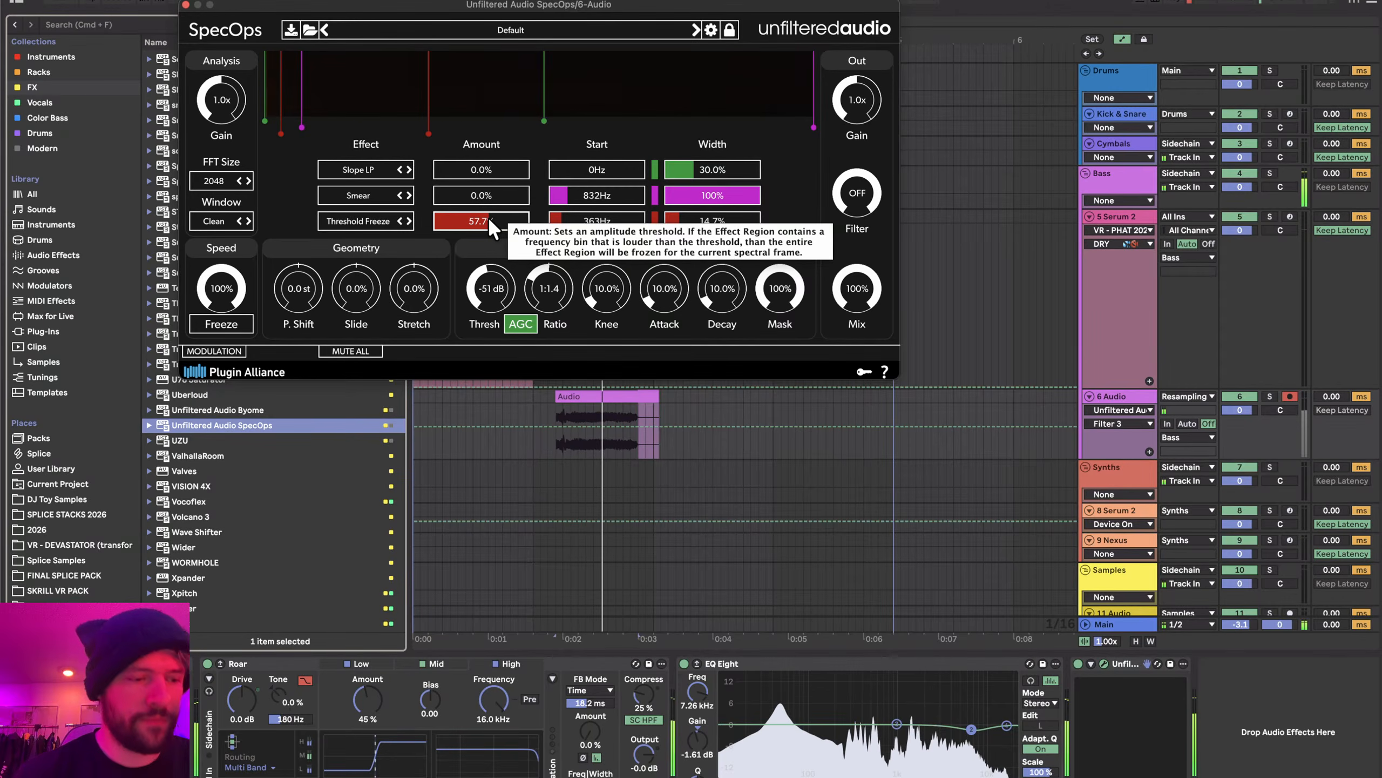
click(400, 219)
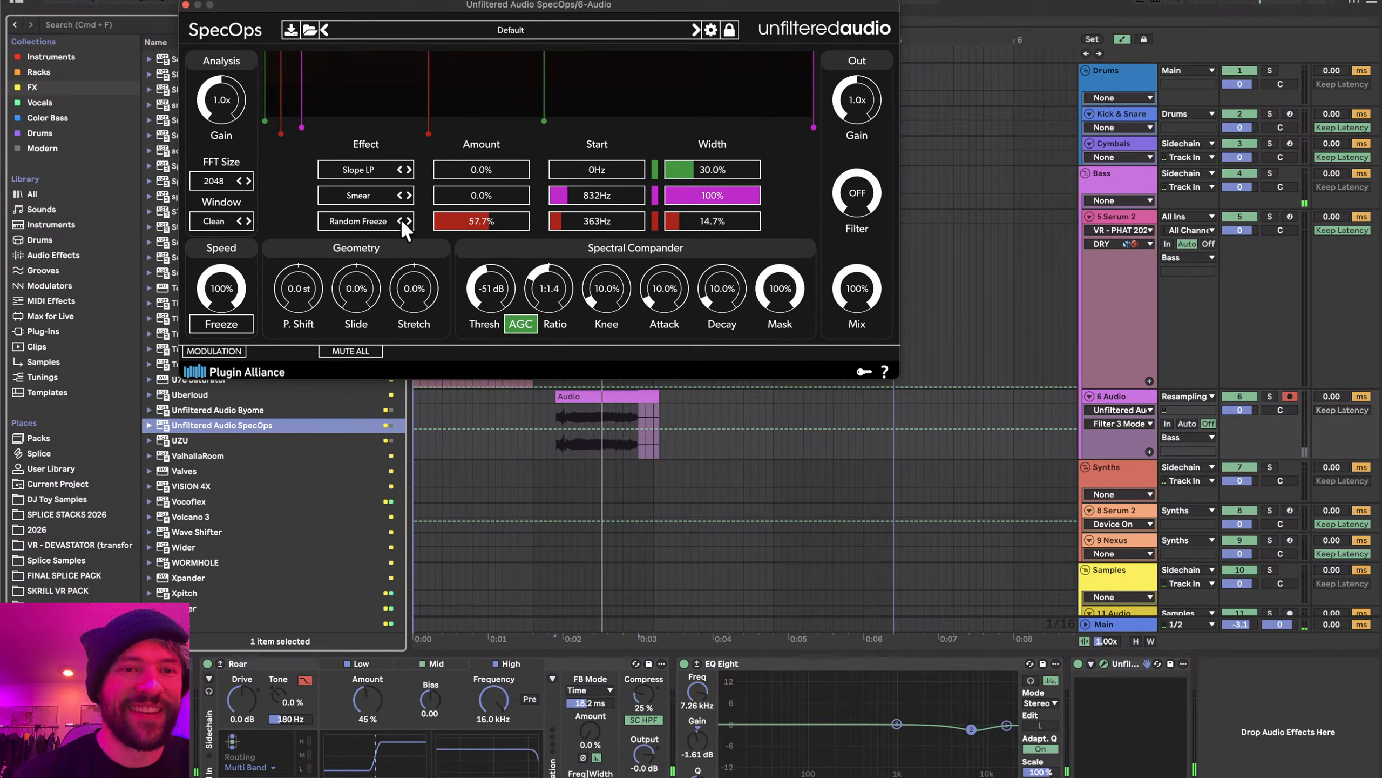
drag(499, 215, 344, 227)
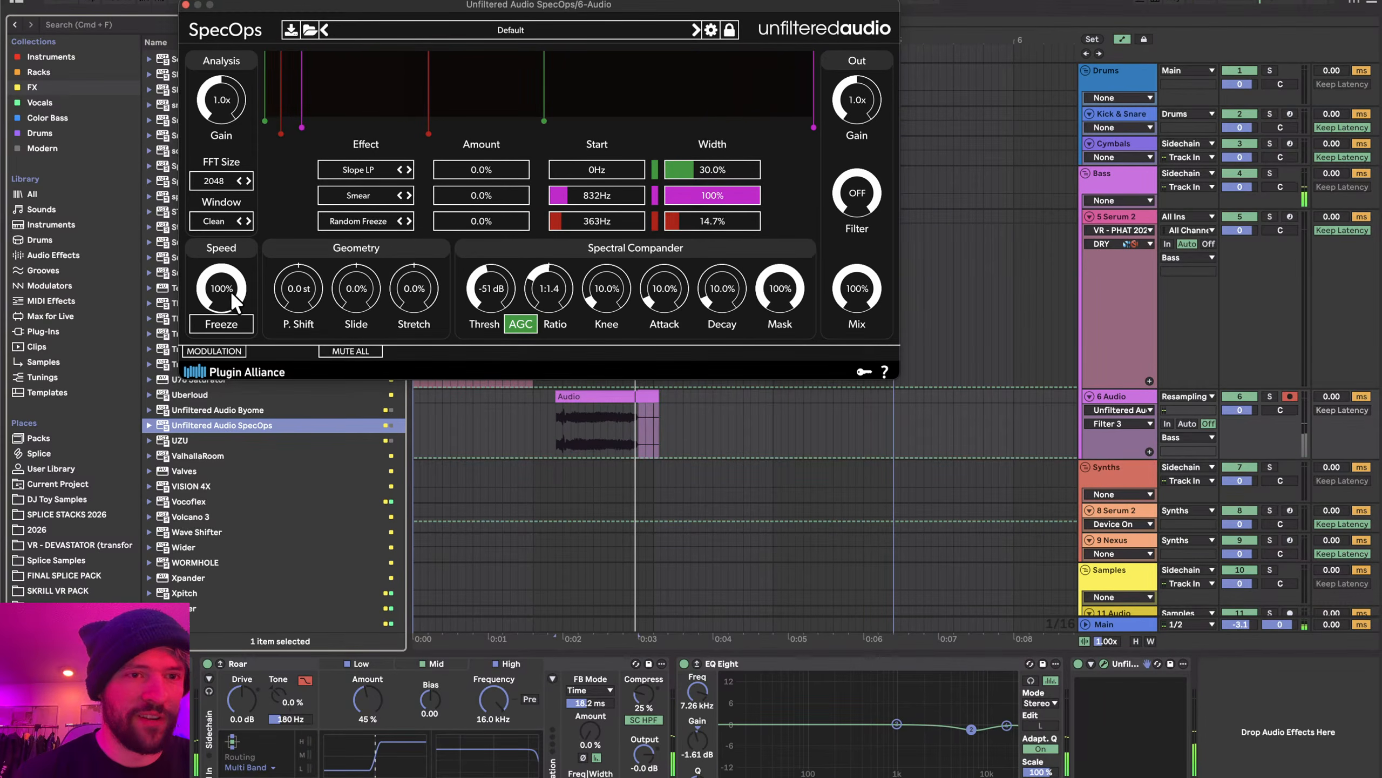
drag(232, 293, 227, 179)
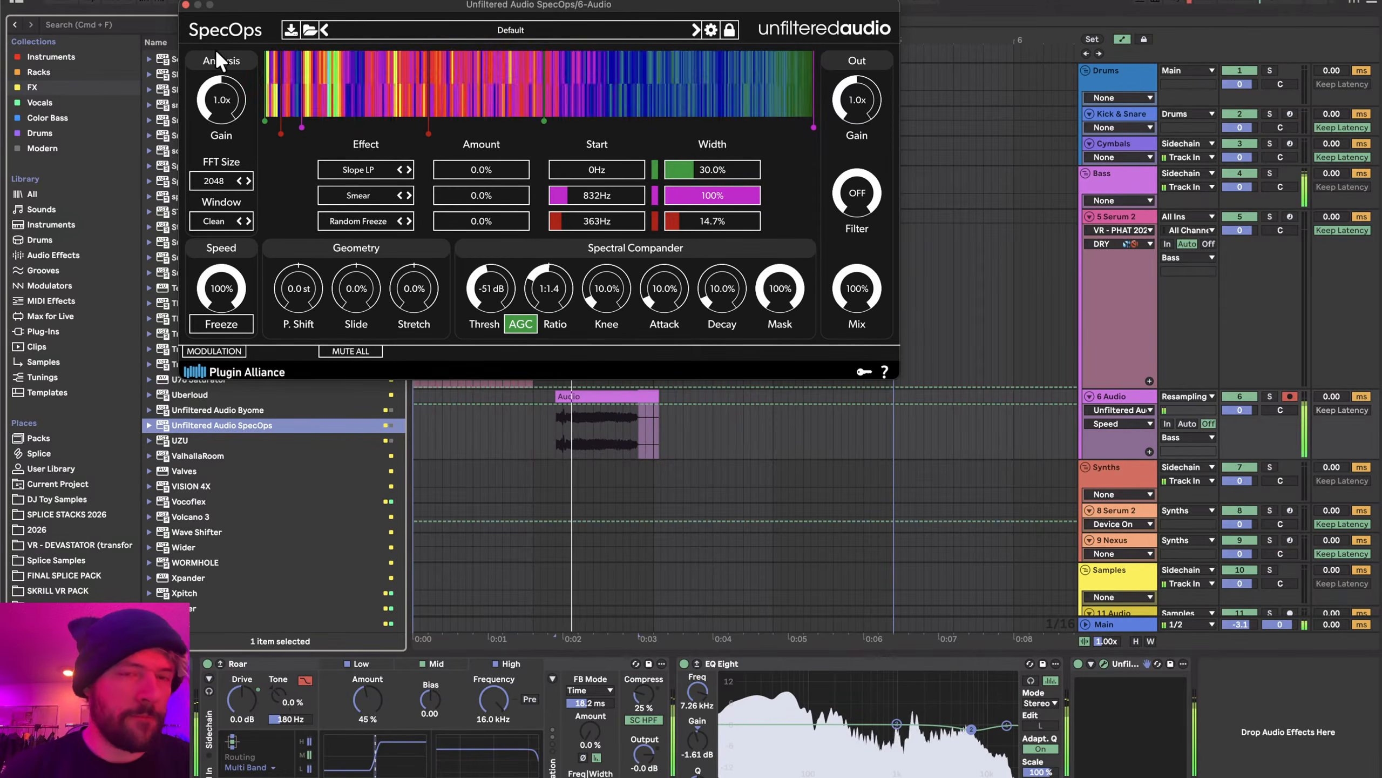
- Switch the second SpecOps effect to MP3ify at 73.8% with a 492 Hz start and audition it
click(408, 194)
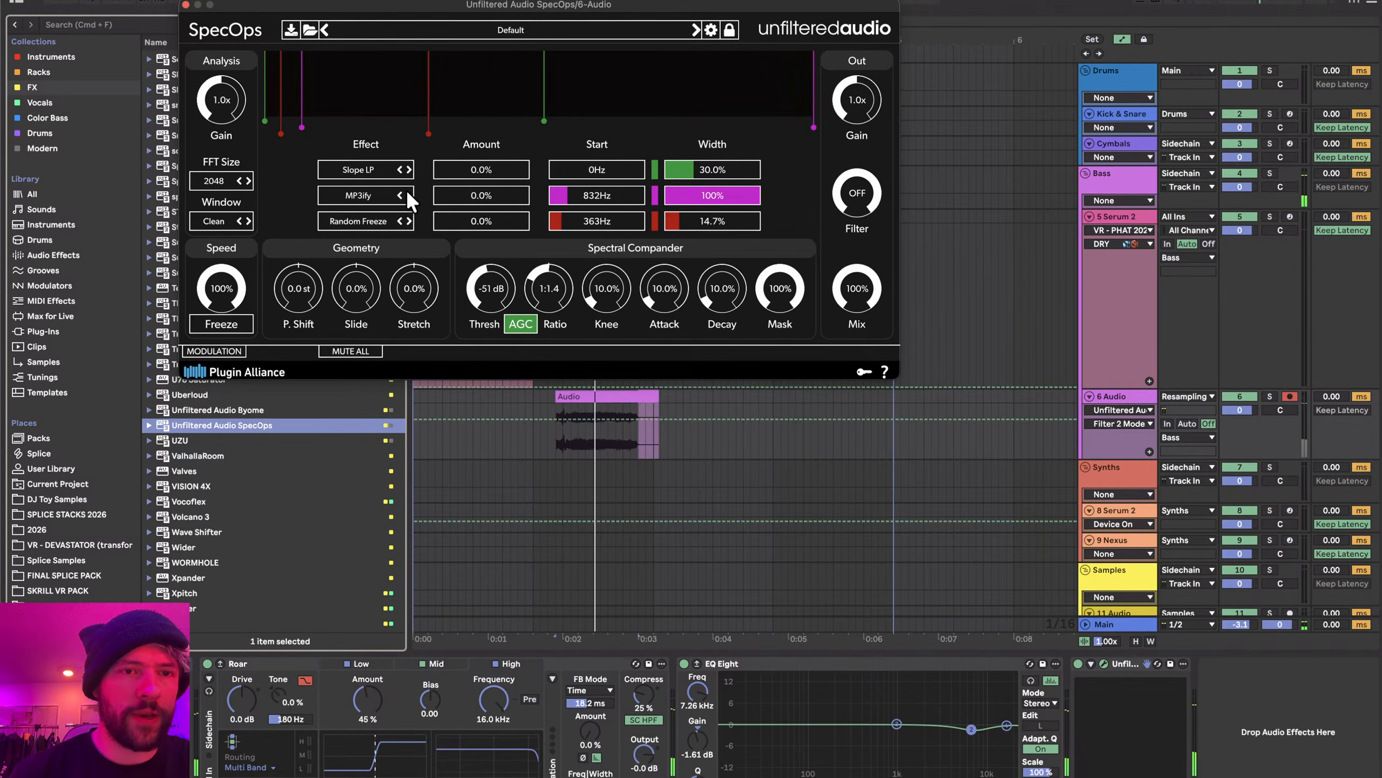
drag(566, 195, 506, 208)
key(space)
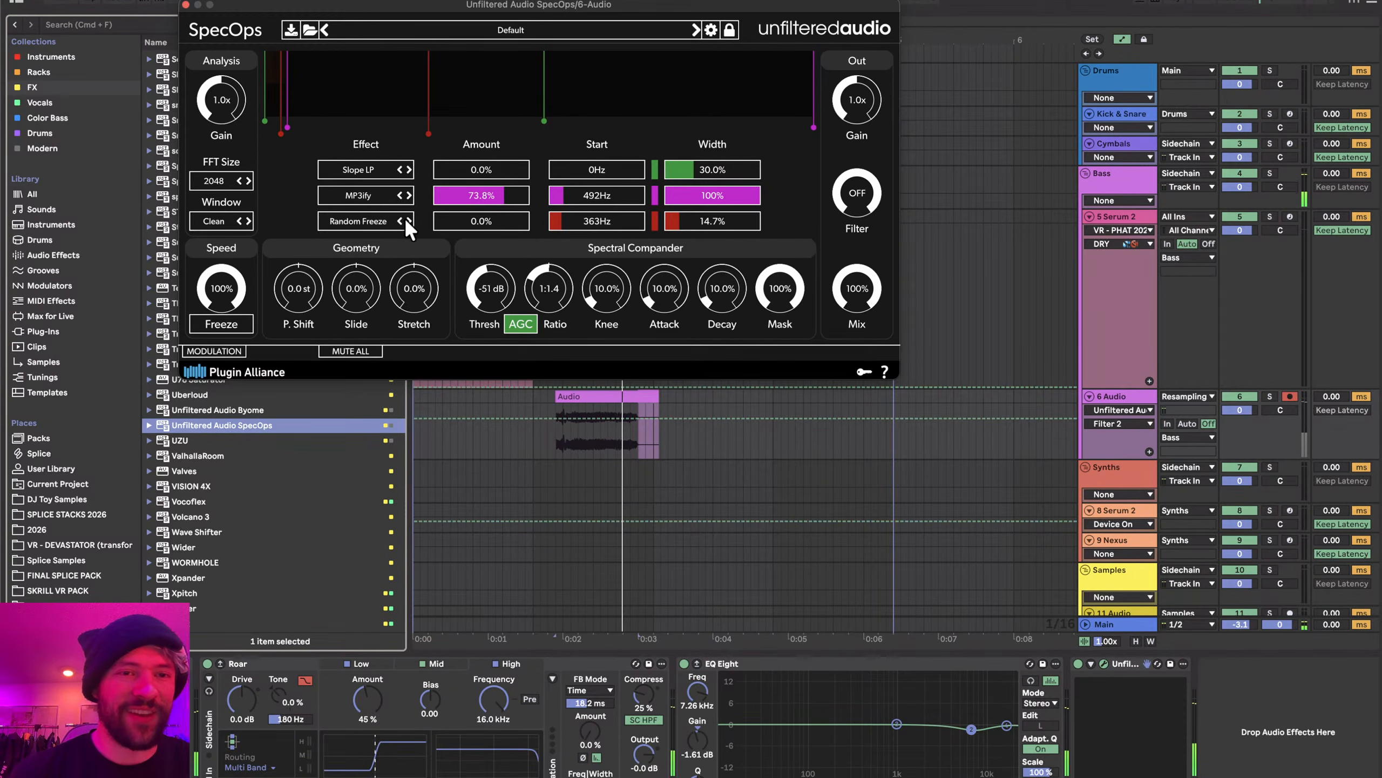
- Try Resonant Freeze again in the third effect slot, audition it, and return its amount to 0.0%
click(408, 219)
click(407, 219)
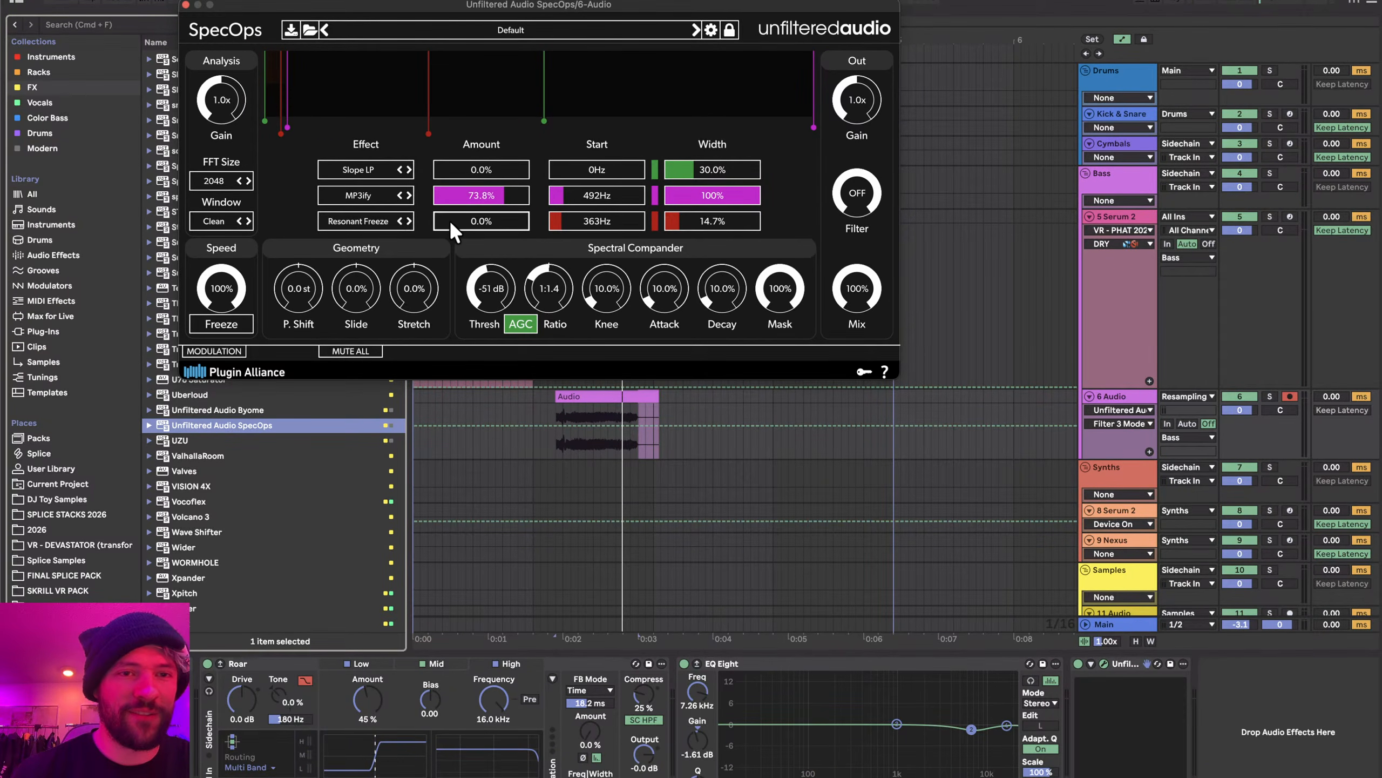
click(509, 221)
key(space)
drag(512, 222, 401, 225)
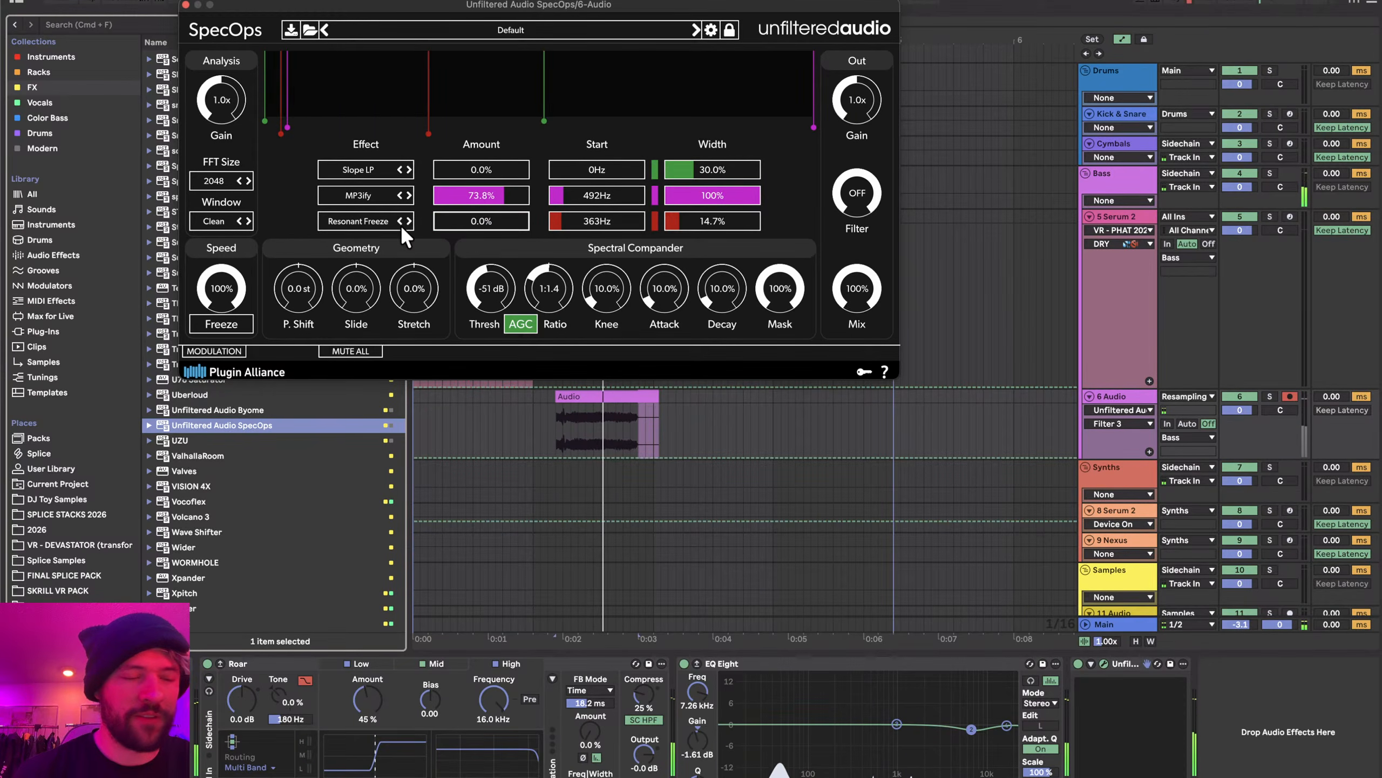
- Switch the third SpecOps effect to Smear, set its amount to 68.6% and play the clip
click(409, 219)
click(410, 219)
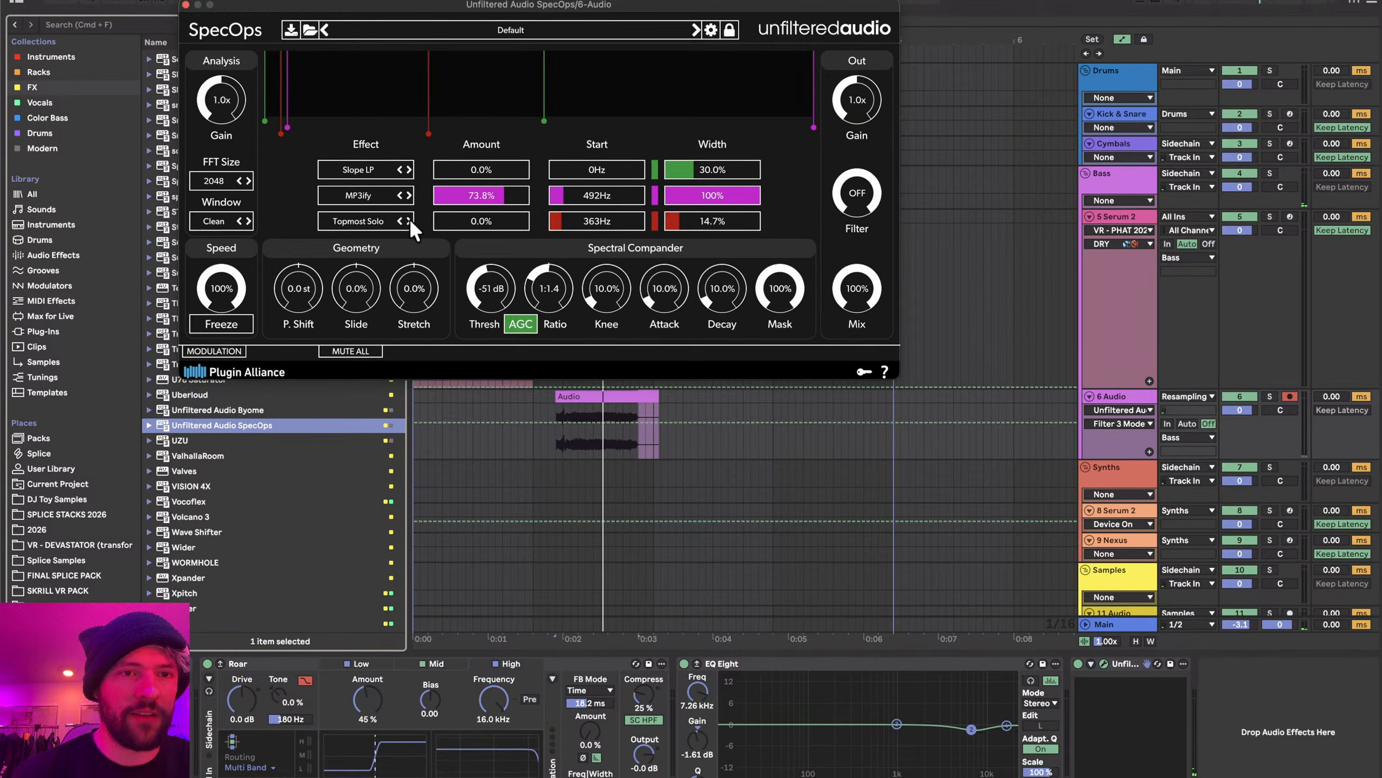
click(409, 219)
drag(455, 221, 499, 218)
key(space)
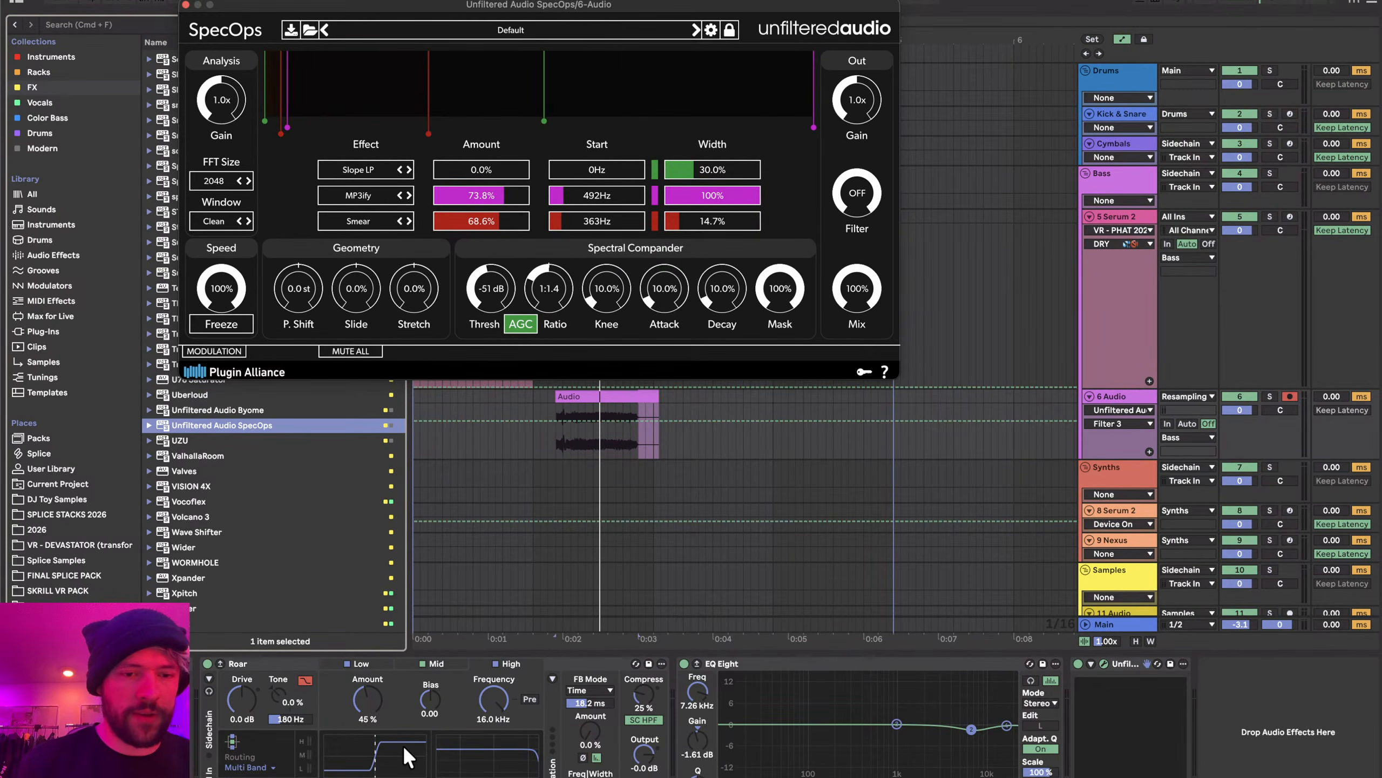
- Look through the Serum 2 track's device chain from EQ Eight to Uhbik-P and audition its MIDI clip
click(402, 681)
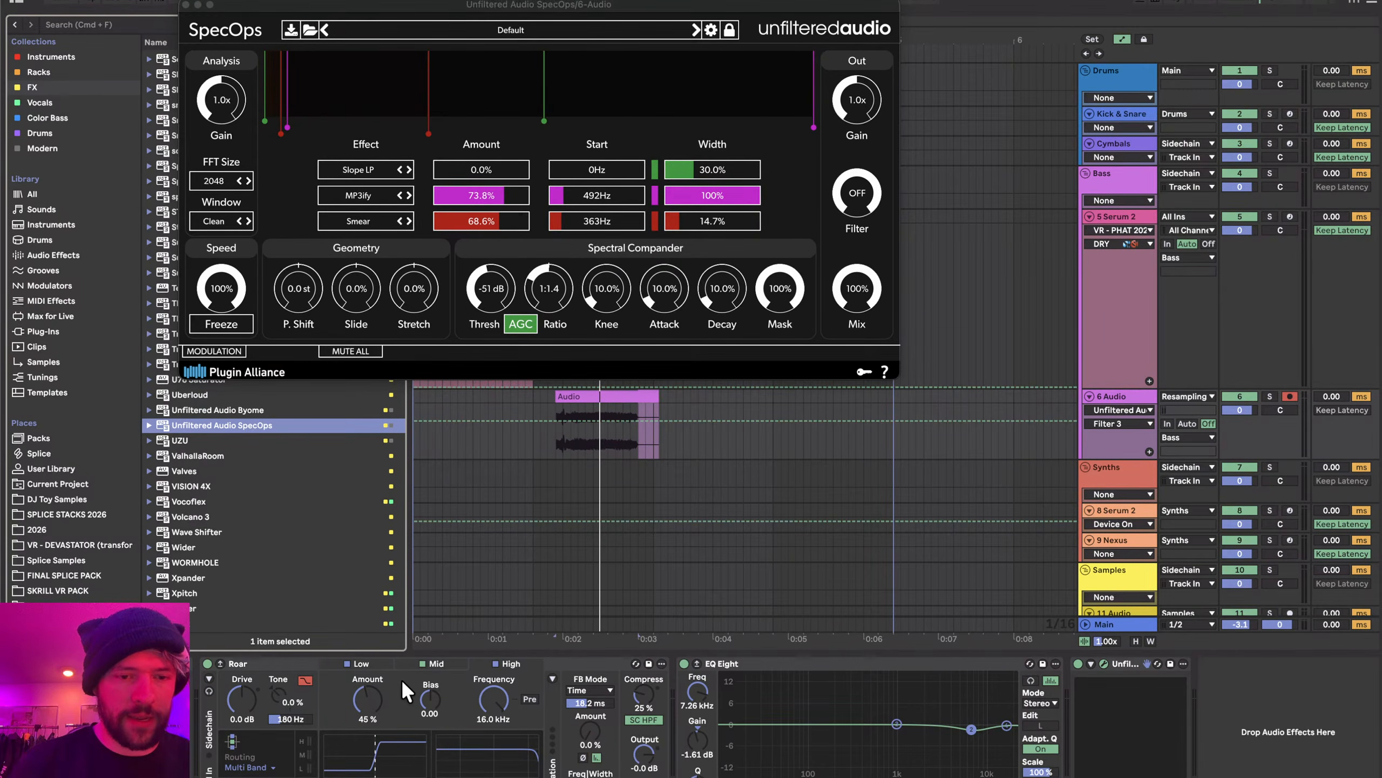
click(1134, 216)
scroll(932, 726, right, 5)
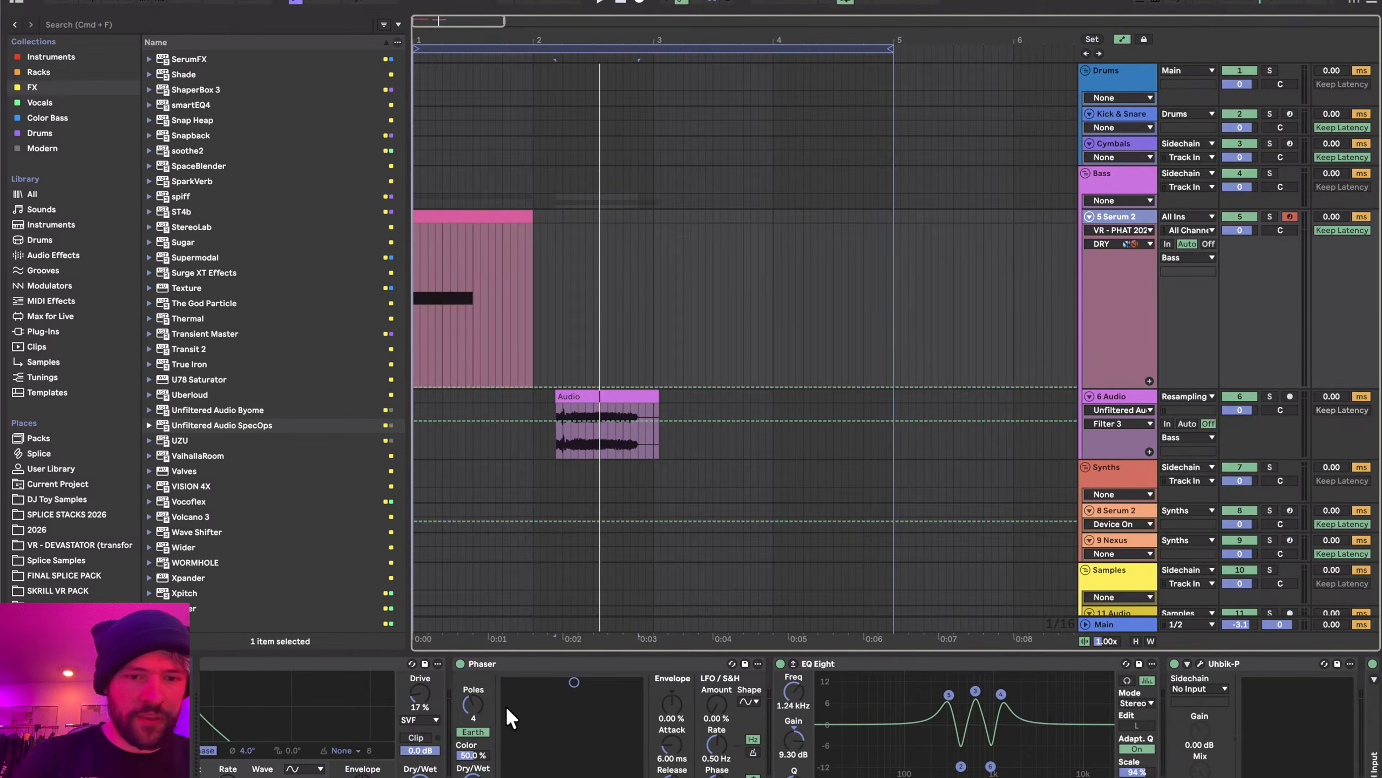
scroll(413, 721, left, 5)
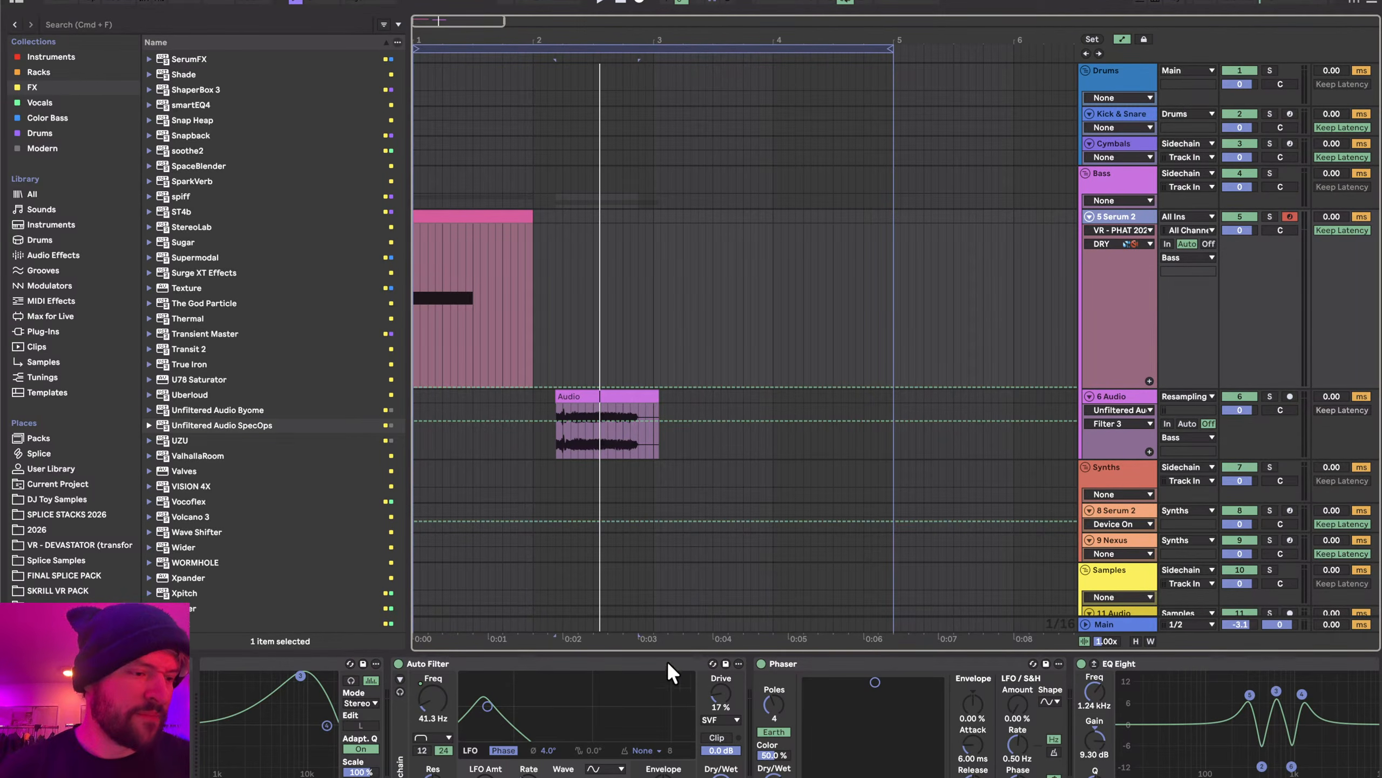
key(space)
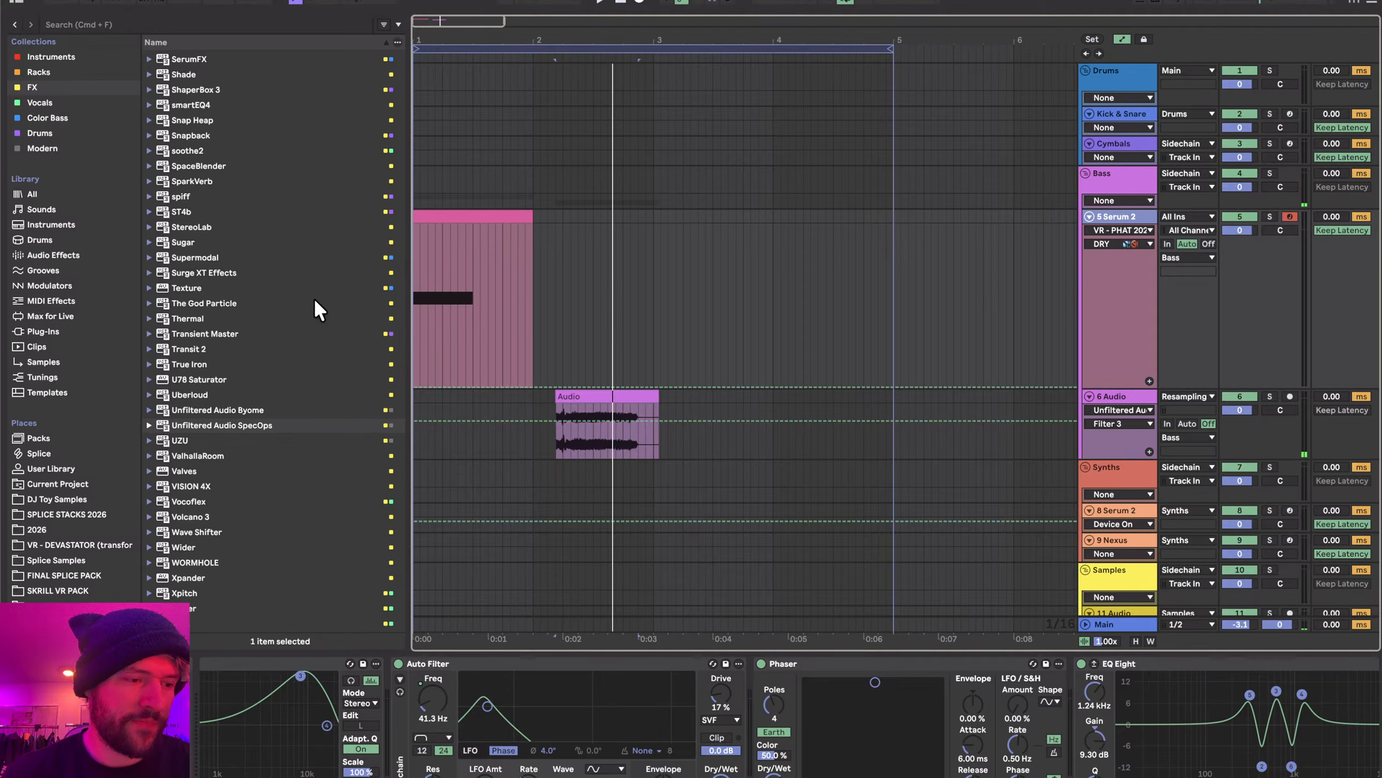
click(429, 217)
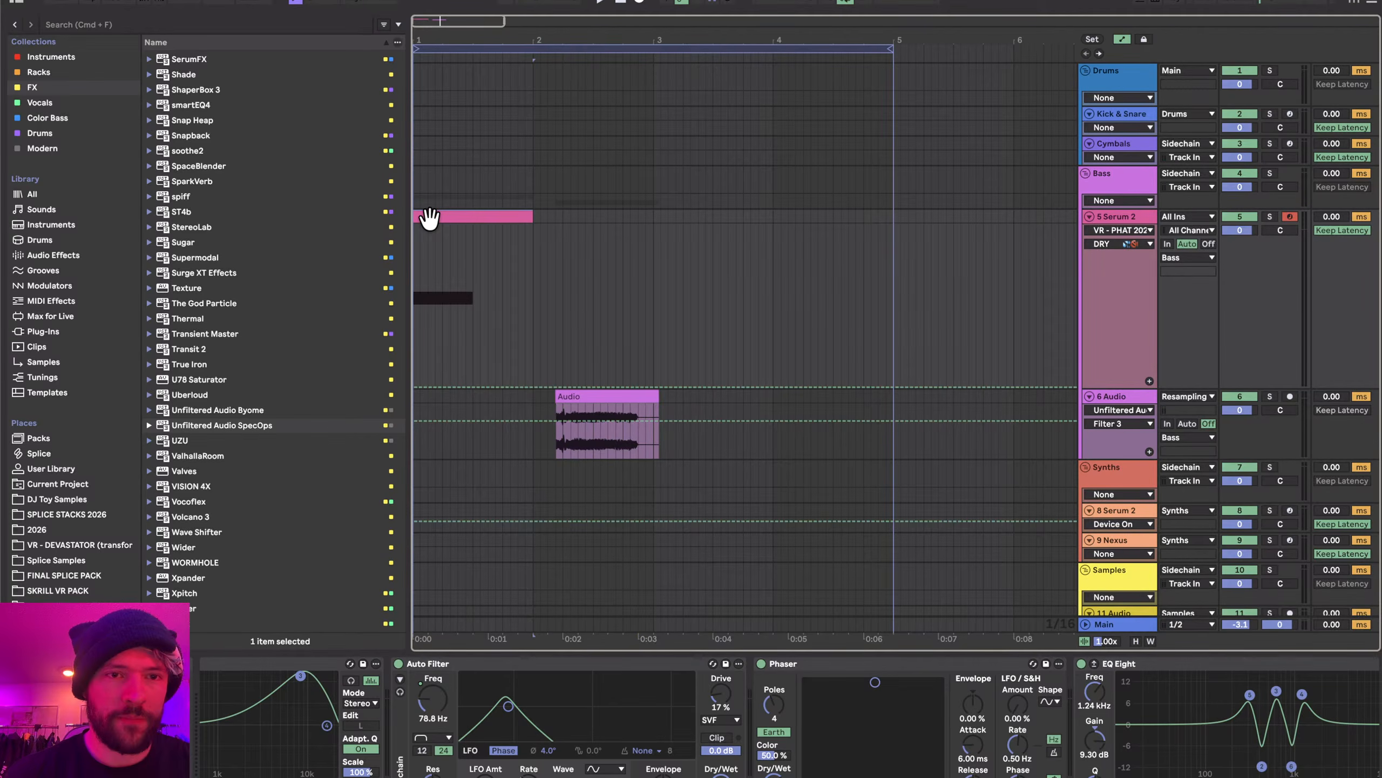
- Play the resampled audio clip with SpecOps' Smear amount at 0.0% and MP3ify amount at 74.9%
click(611, 391)
drag(496, 222, 422, 222)
key(space)
drag(502, 196, 504, 195)
- Switch the third SpecOps effect to the geometry effect Compress
click(369, 221)
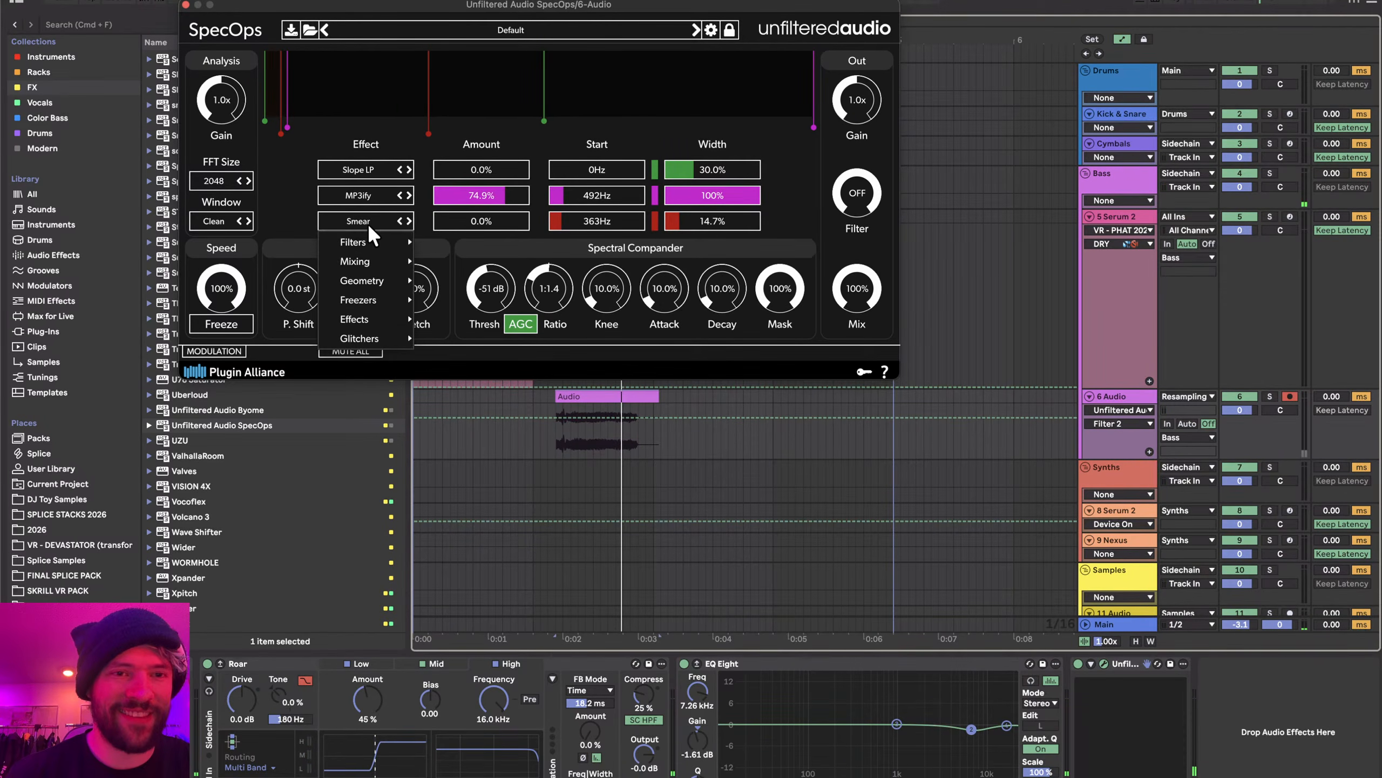
click(368, 218)
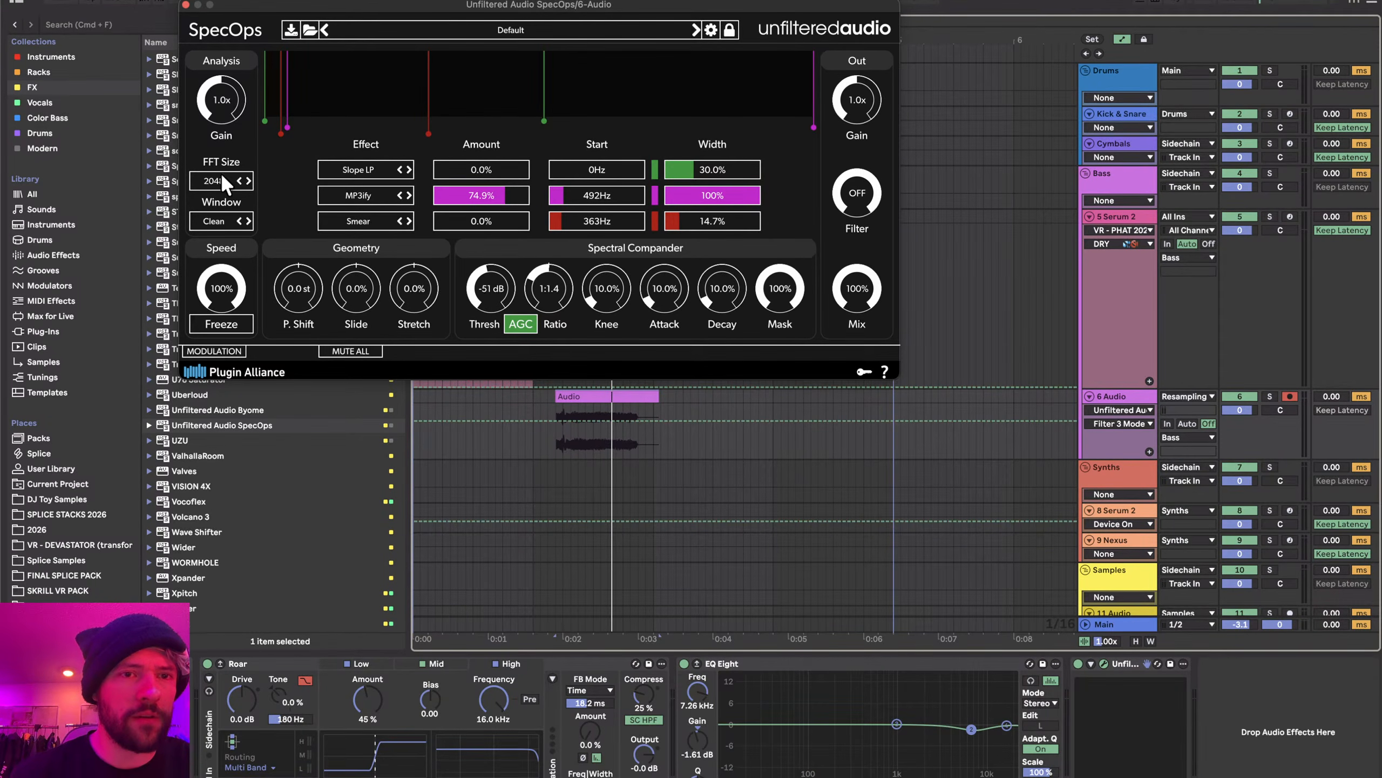
mouse_move(458, 49)
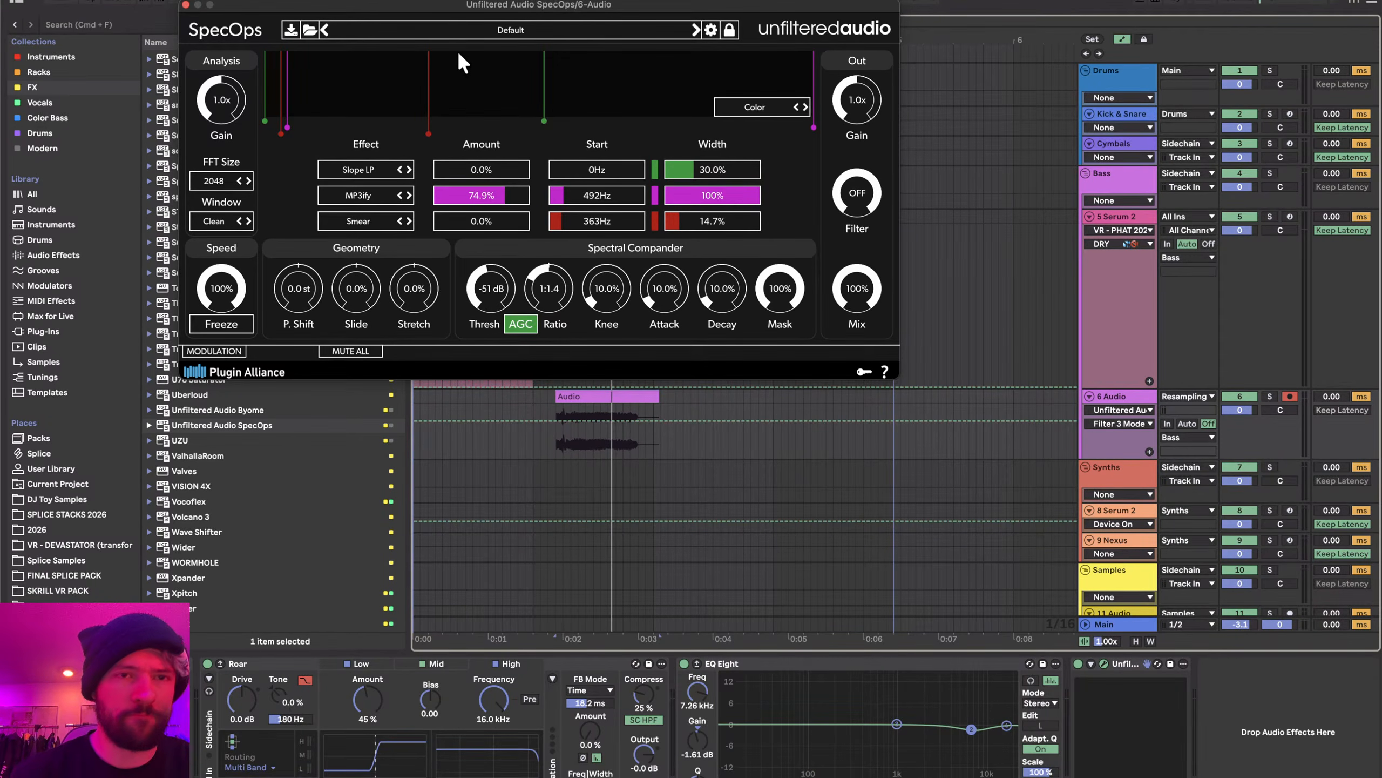
click(348, 218)
mouse_move(379, 278)
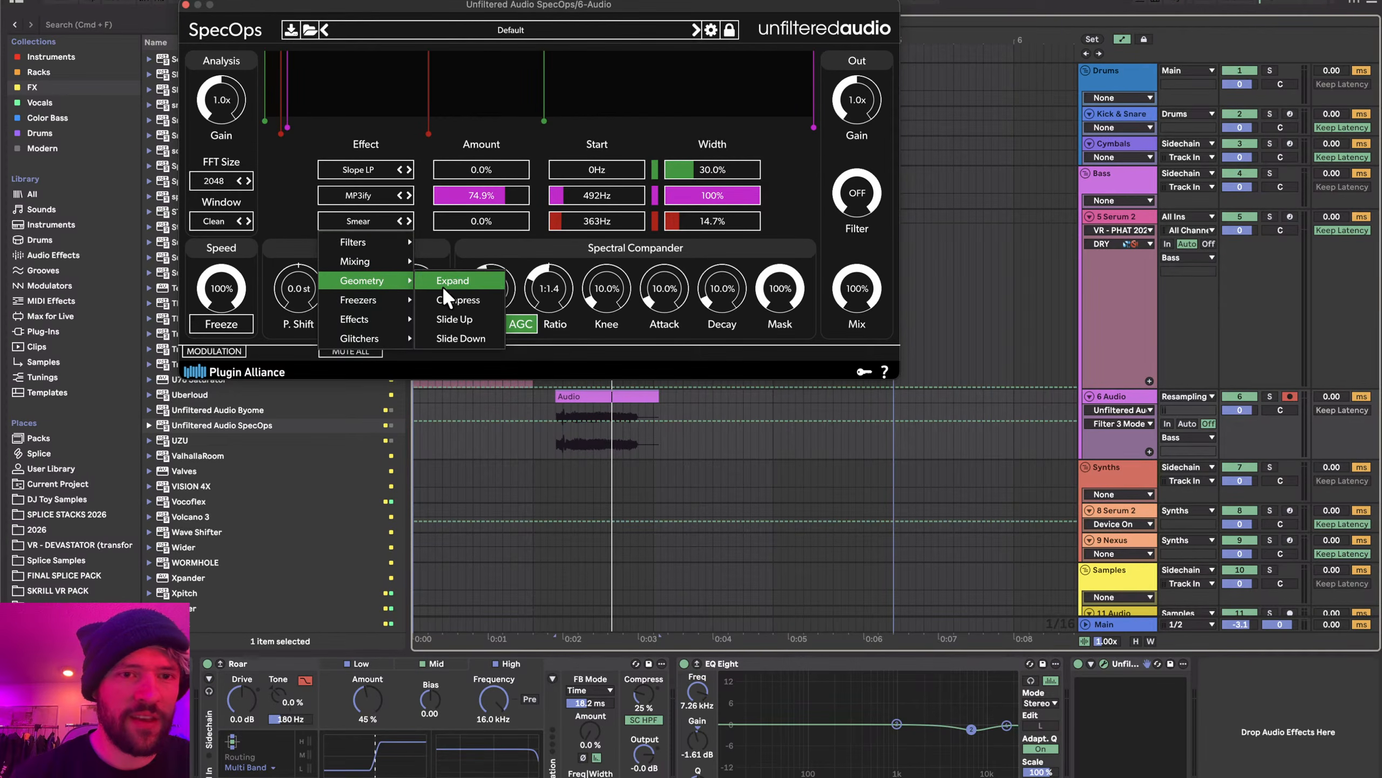
click(457, 300)
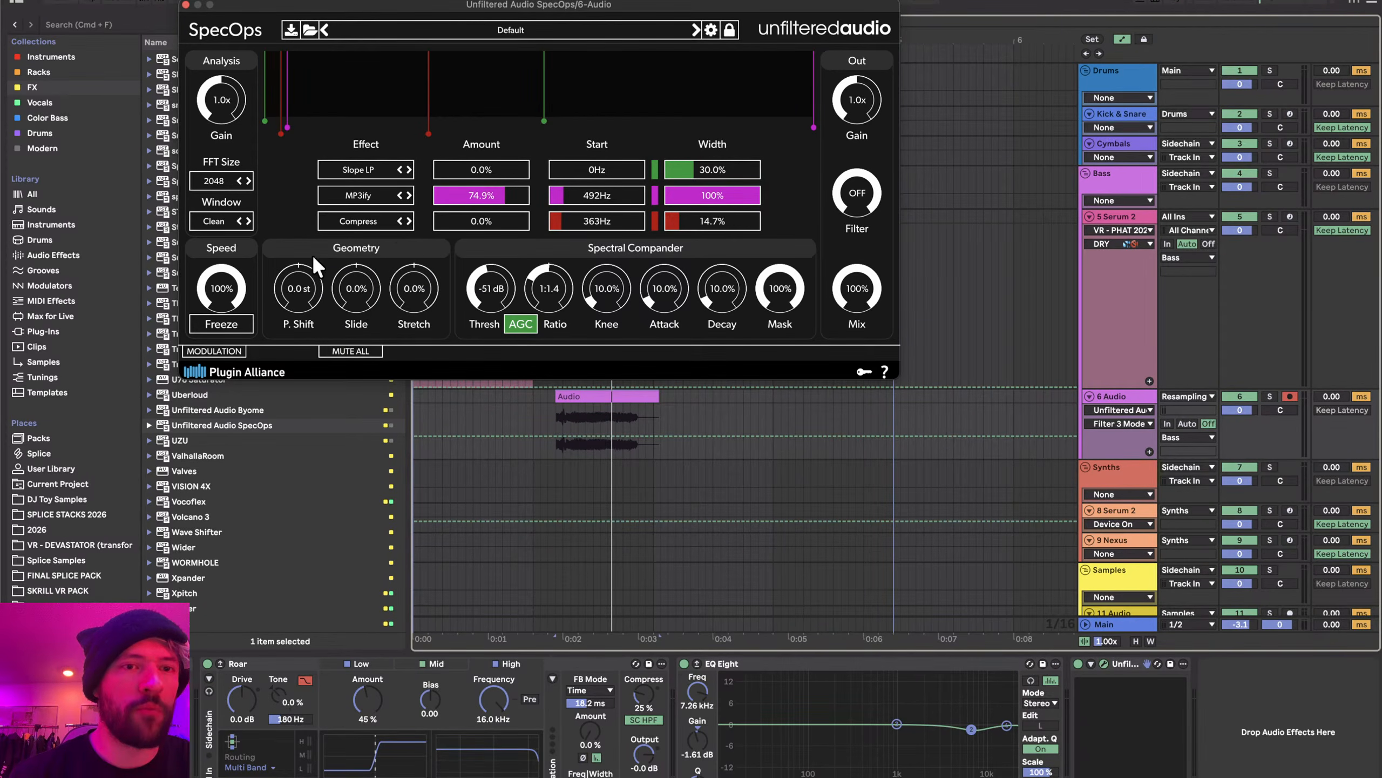
- Set Compress to a 468 Hz start and 100% width, then audition it at 85.3% with MP3ify at 0.0%
drag(568, 220, 562, 218)
drag(691, 222, 793, 220)
drag(444, 215, 395, 221)
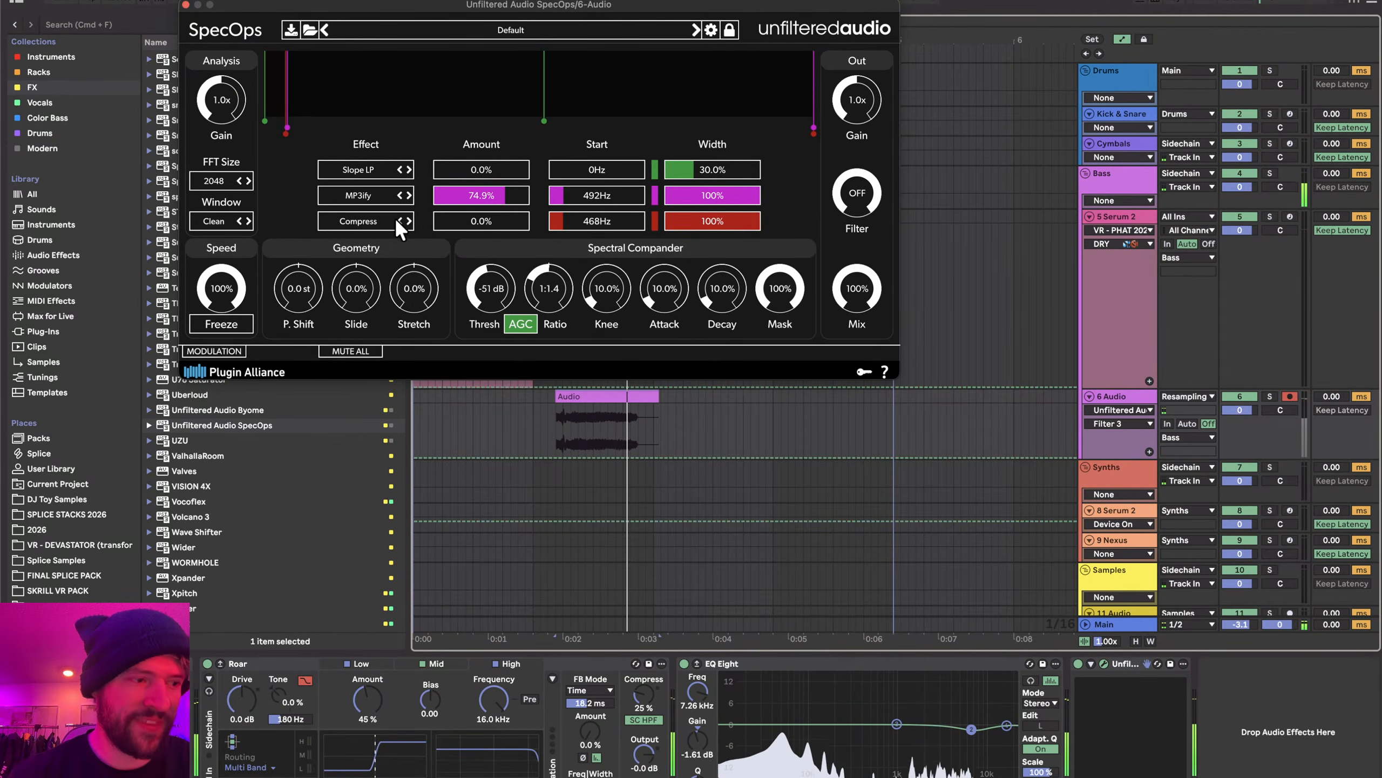
mouse_move(510, 193)
mouse_down()
mouse_move(430, 197)
mouse_move(514, 218)
mouse_up()
click(444, 217)
key(space)
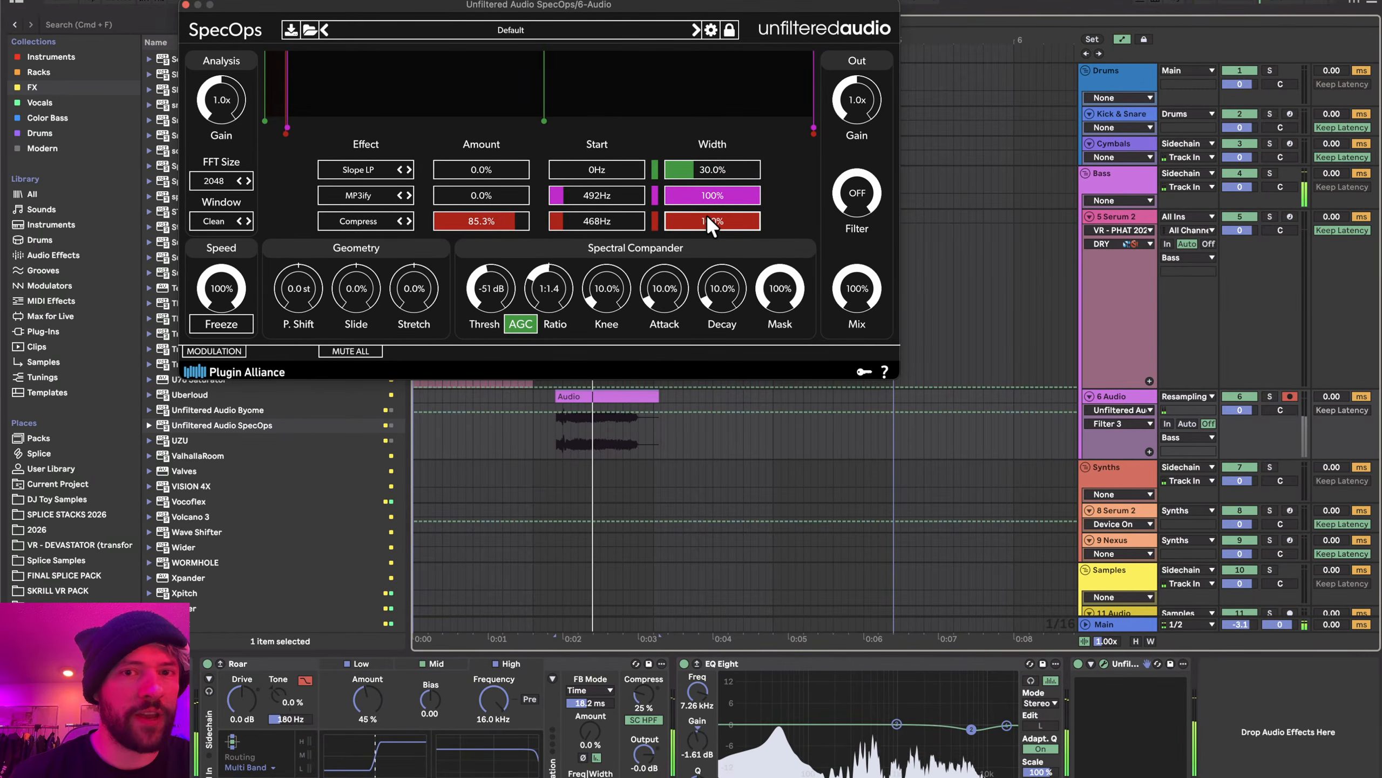
- Narrow Compress to 30.2% width, reset its amount to 0.0% and bring MP3ify back to 74.9%
drag(709, 216, 693, 217)
drag(479, 219, 361, 235)
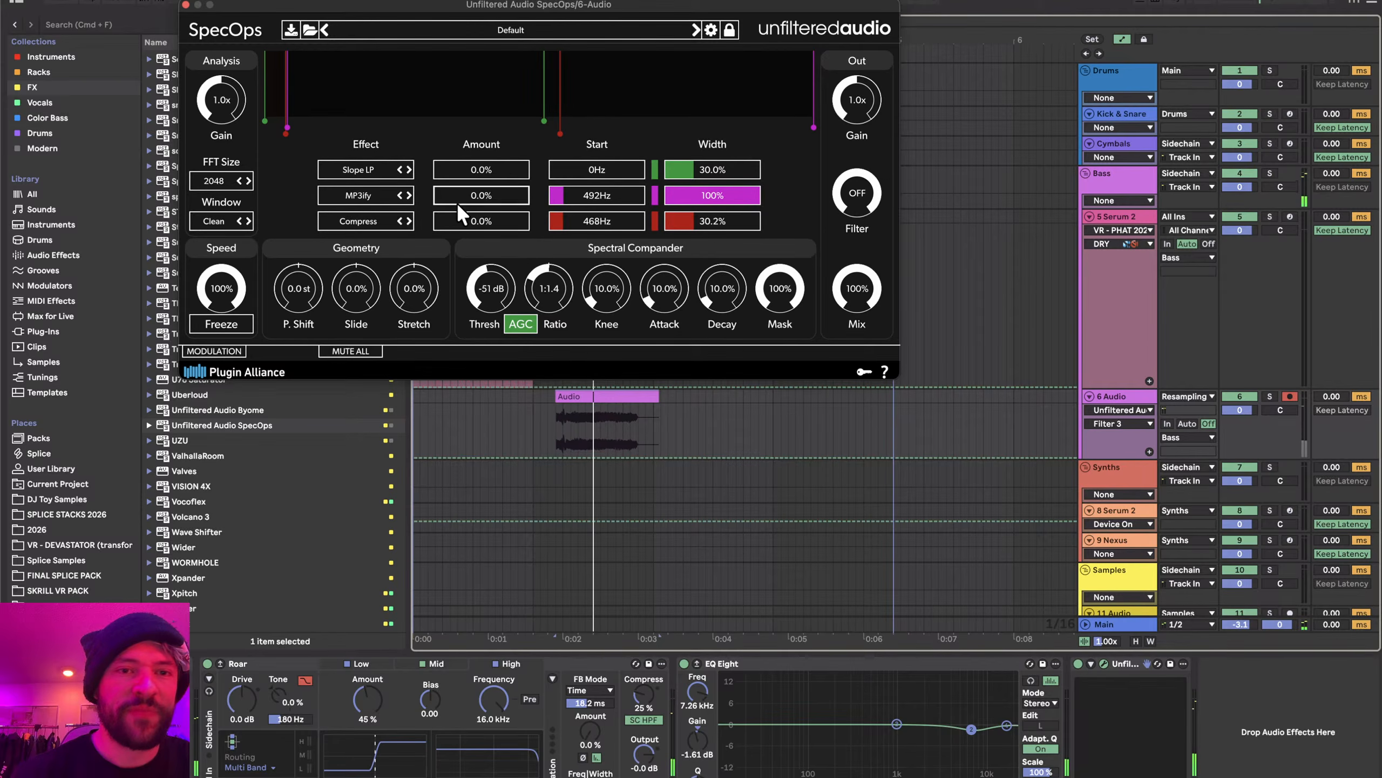
drag(456, 202, 505, 189)
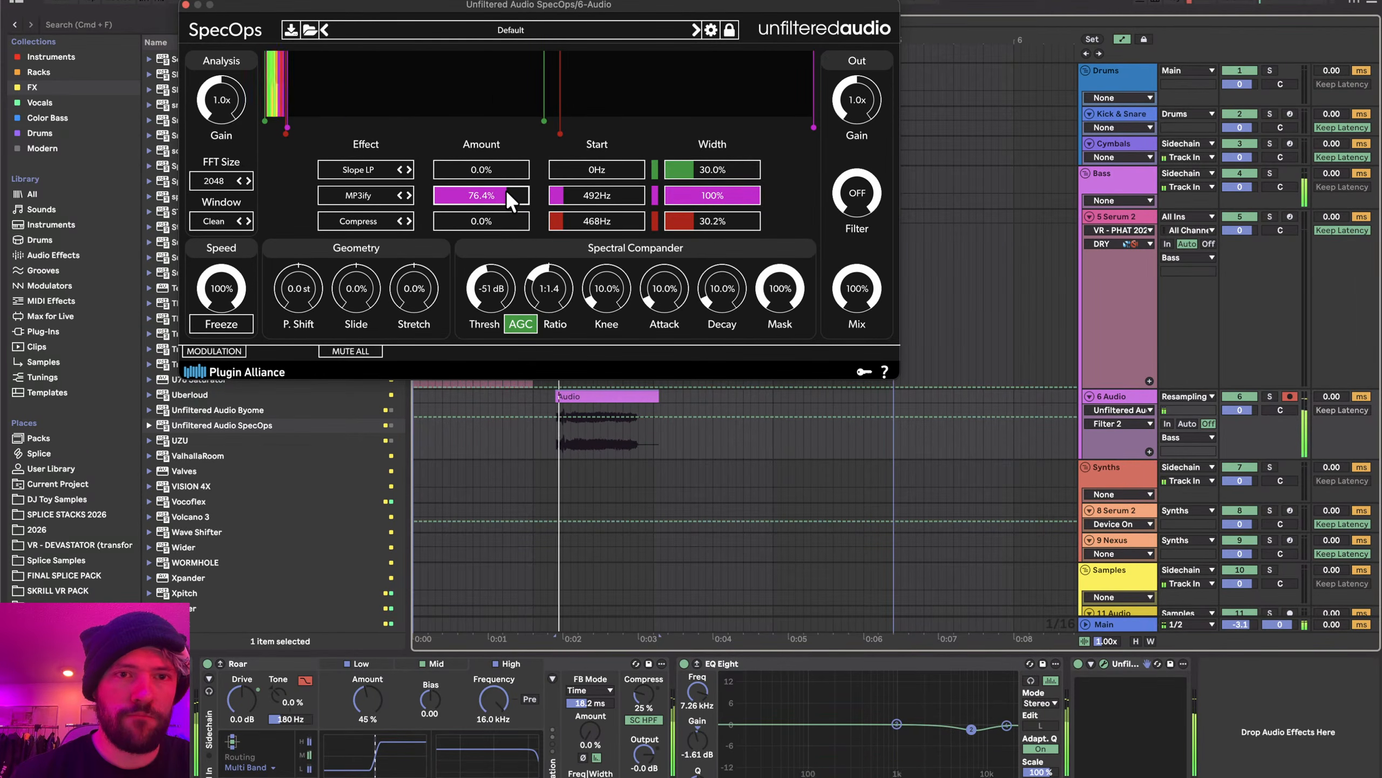
- Add PITCHMAP from the Color Bass collection after SpecOps and load its Better Penta preset
click(186, 4)
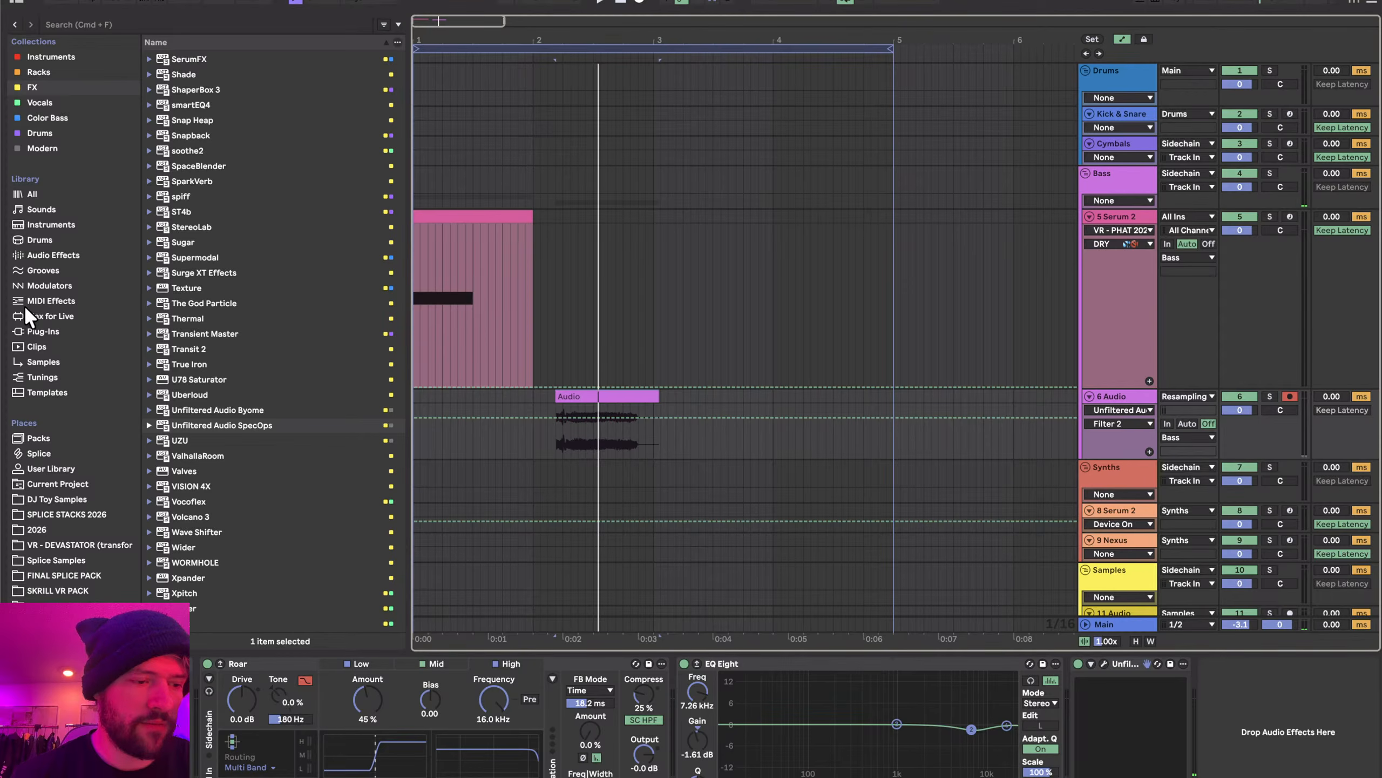
click(41, 118)
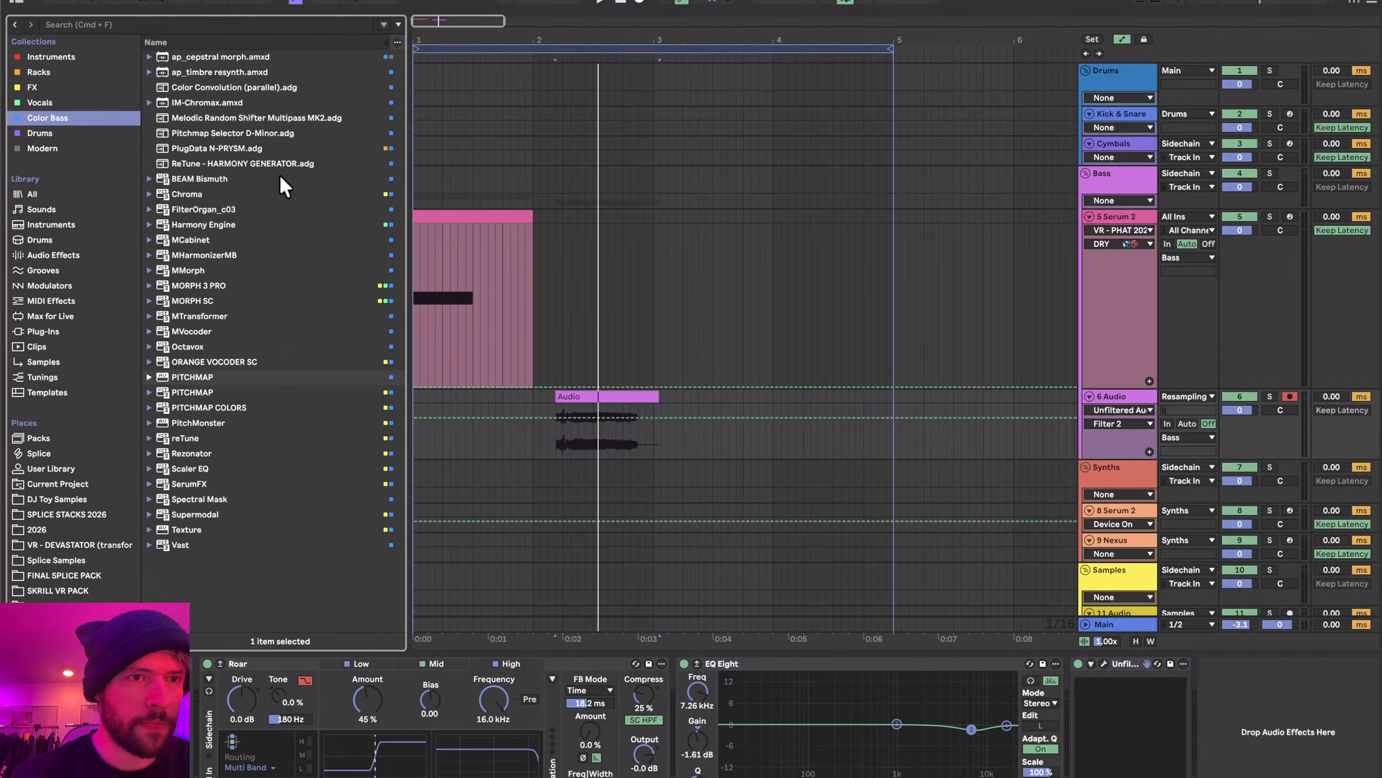
double_click(192, 377)
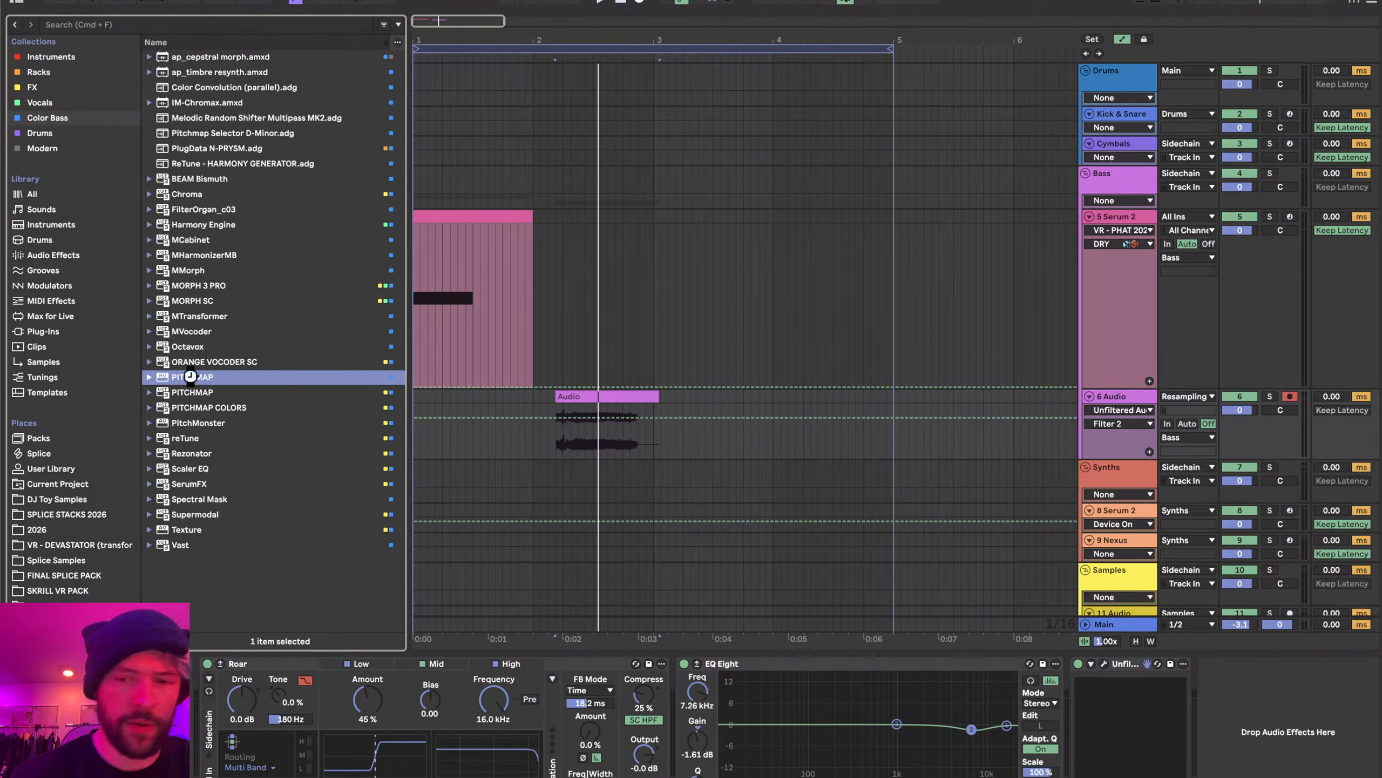
click(300, 28)
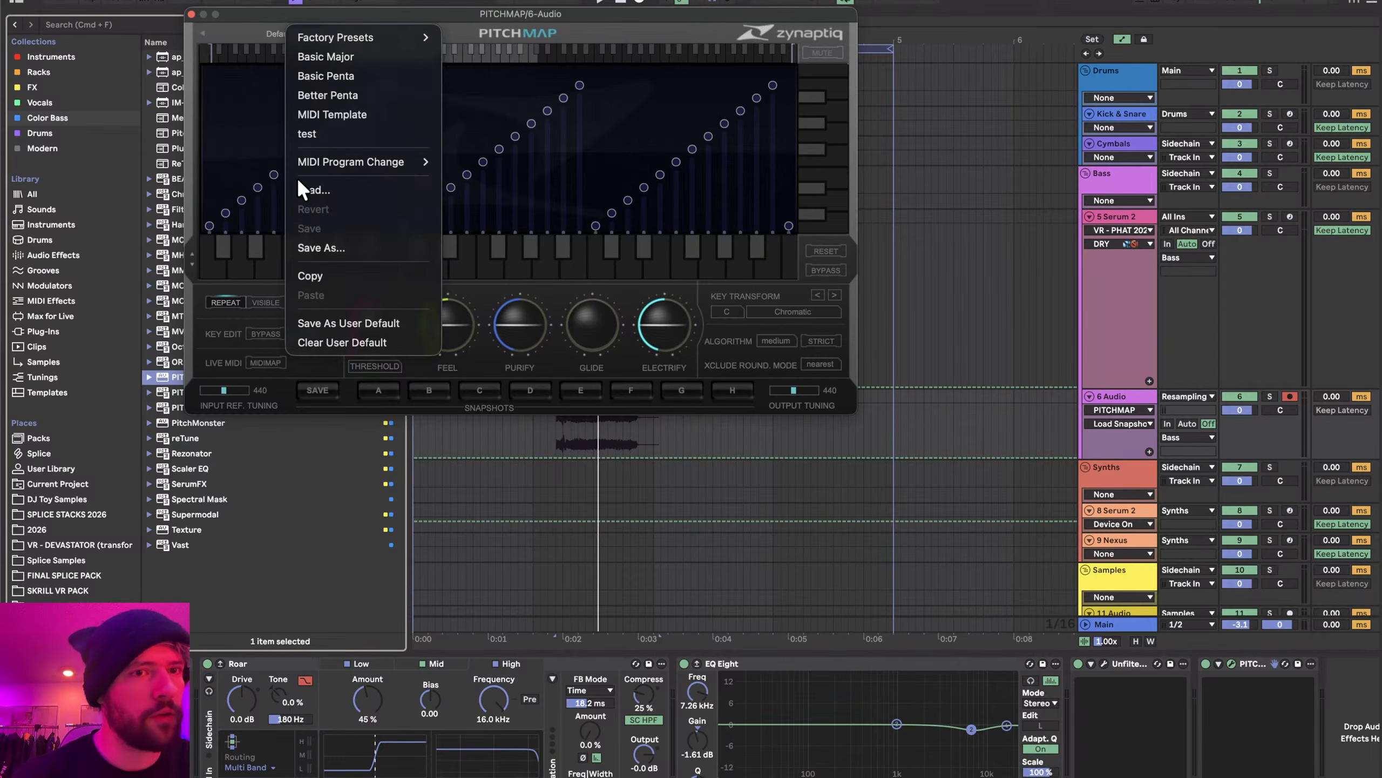
click(346, 91)
- Raise PITCHMAP's Electrify to maximum and audition the clip
key(space)
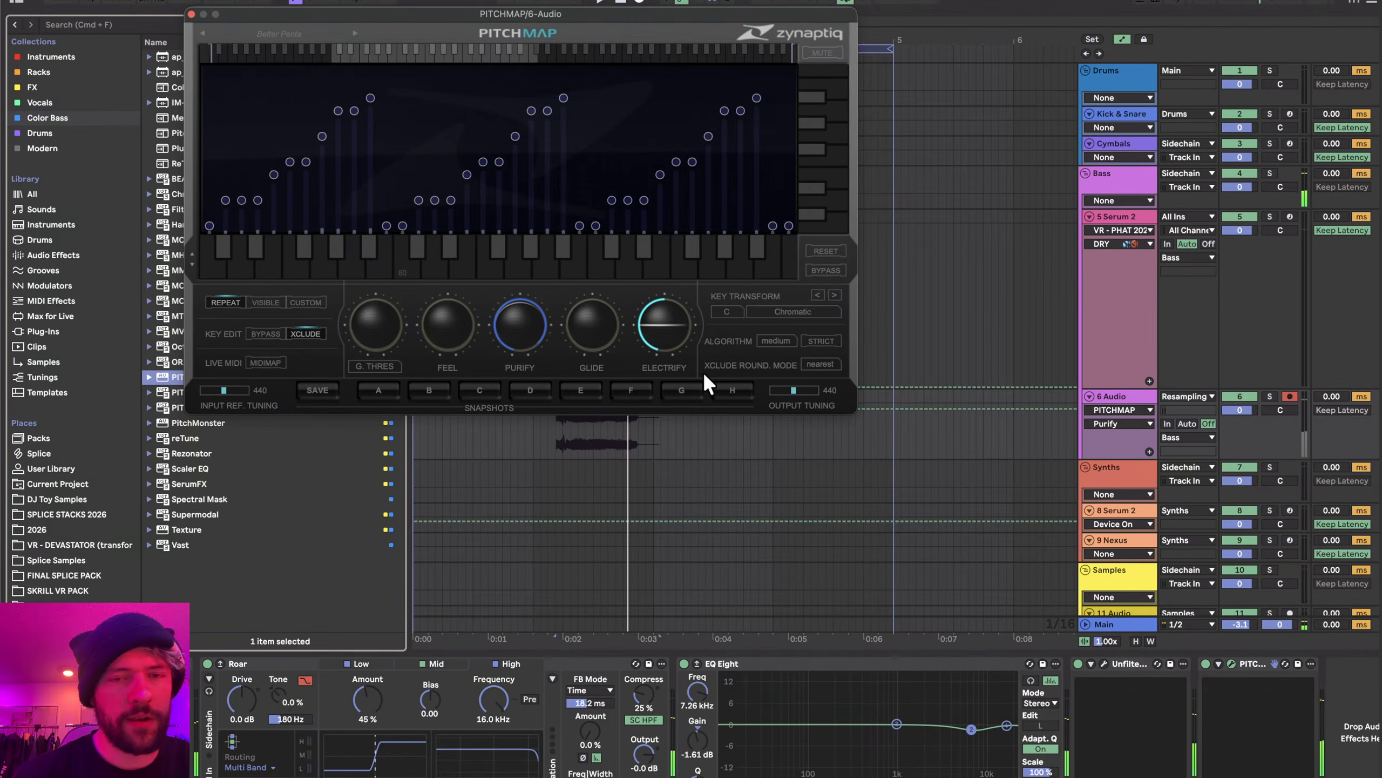
drag(676, 333, 679, 288)
key(space)
key(space)
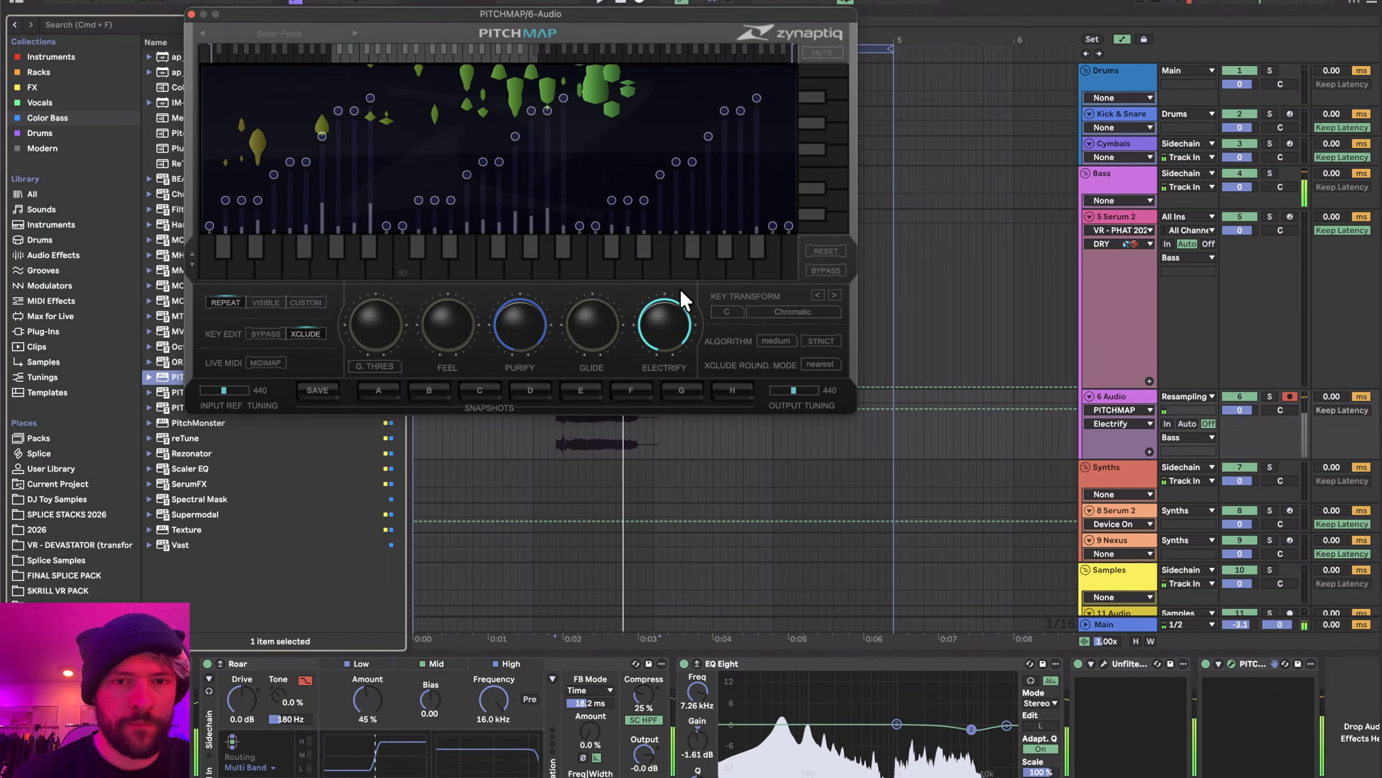
- Raise MP3ify's amount in SpecOps to about 82% and lower its start to 257 Hz while auditioning the clip
click(1104, 662)
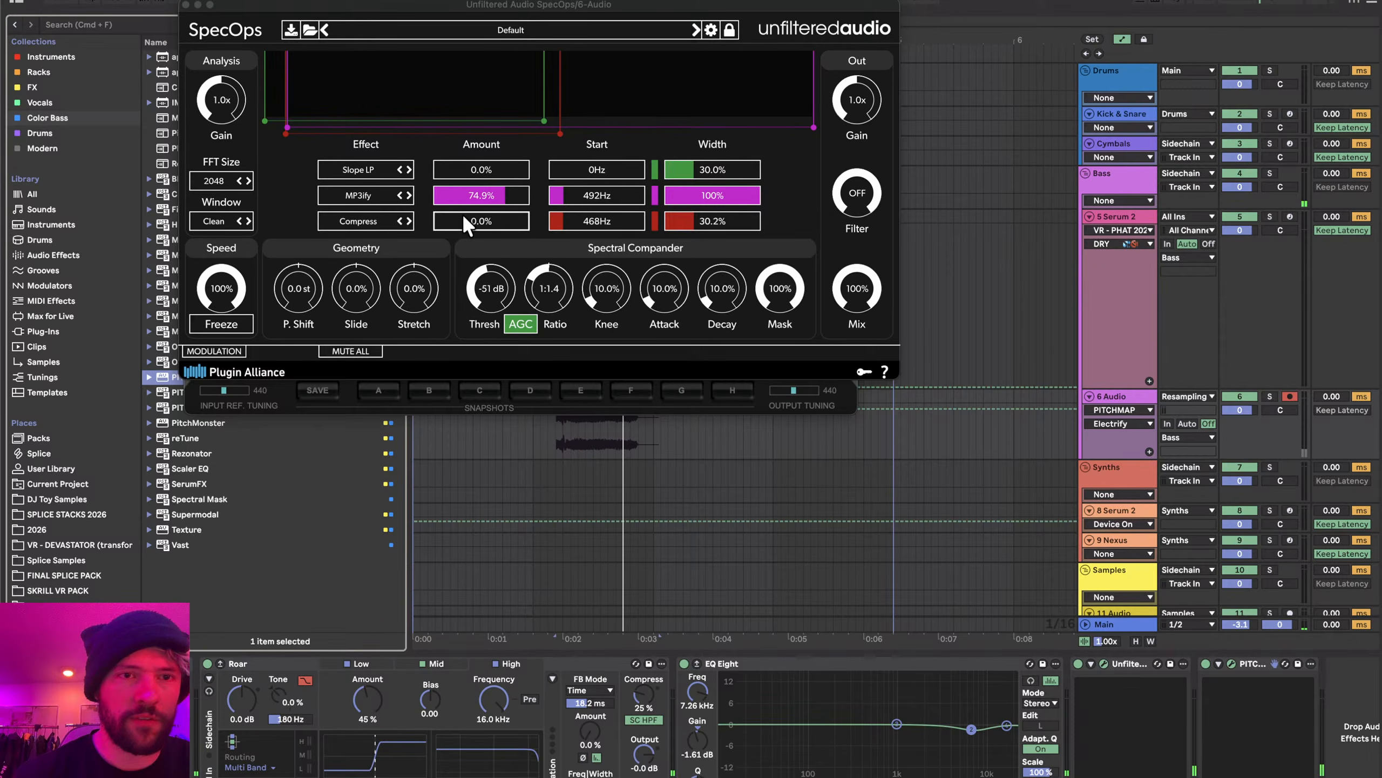
drag(516, 192, 511, 194)
key(space)
key(space)
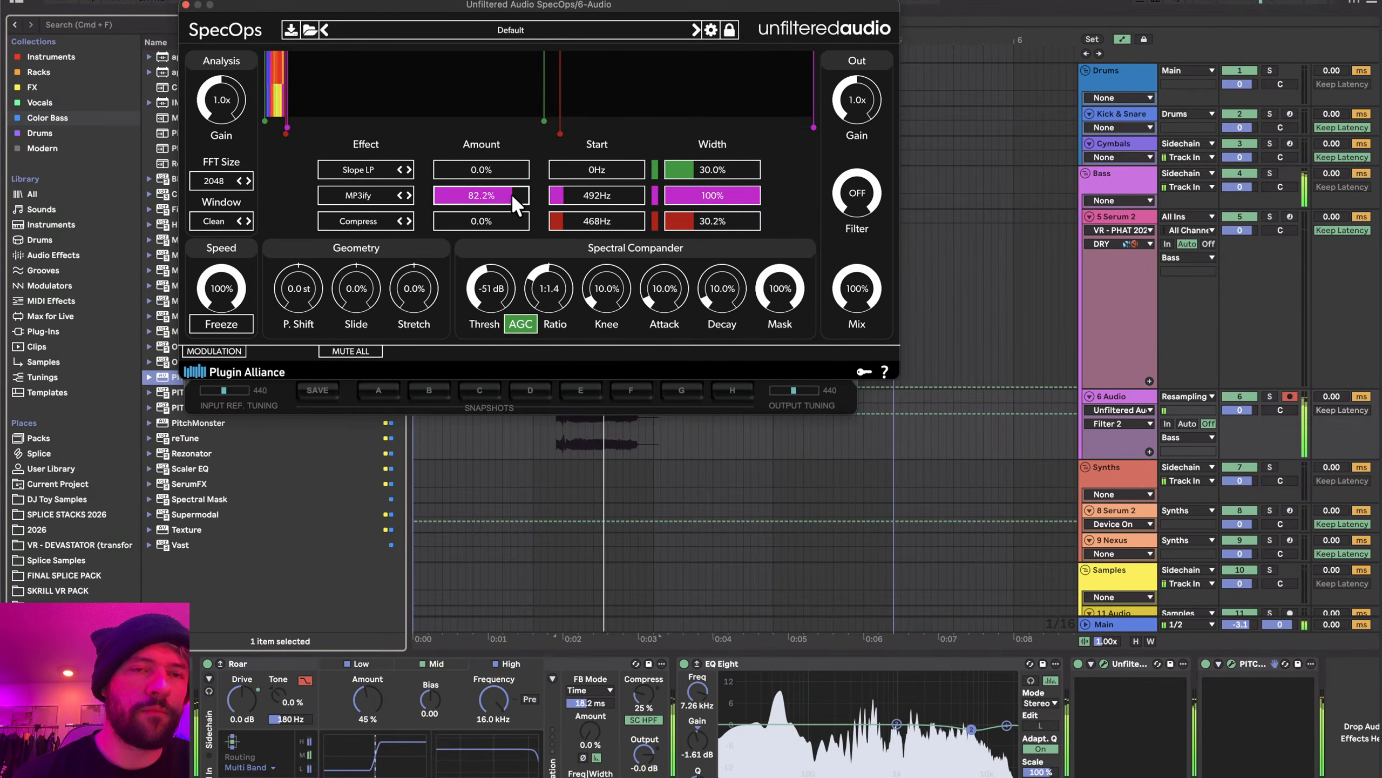
click(562, 193)
key(space)
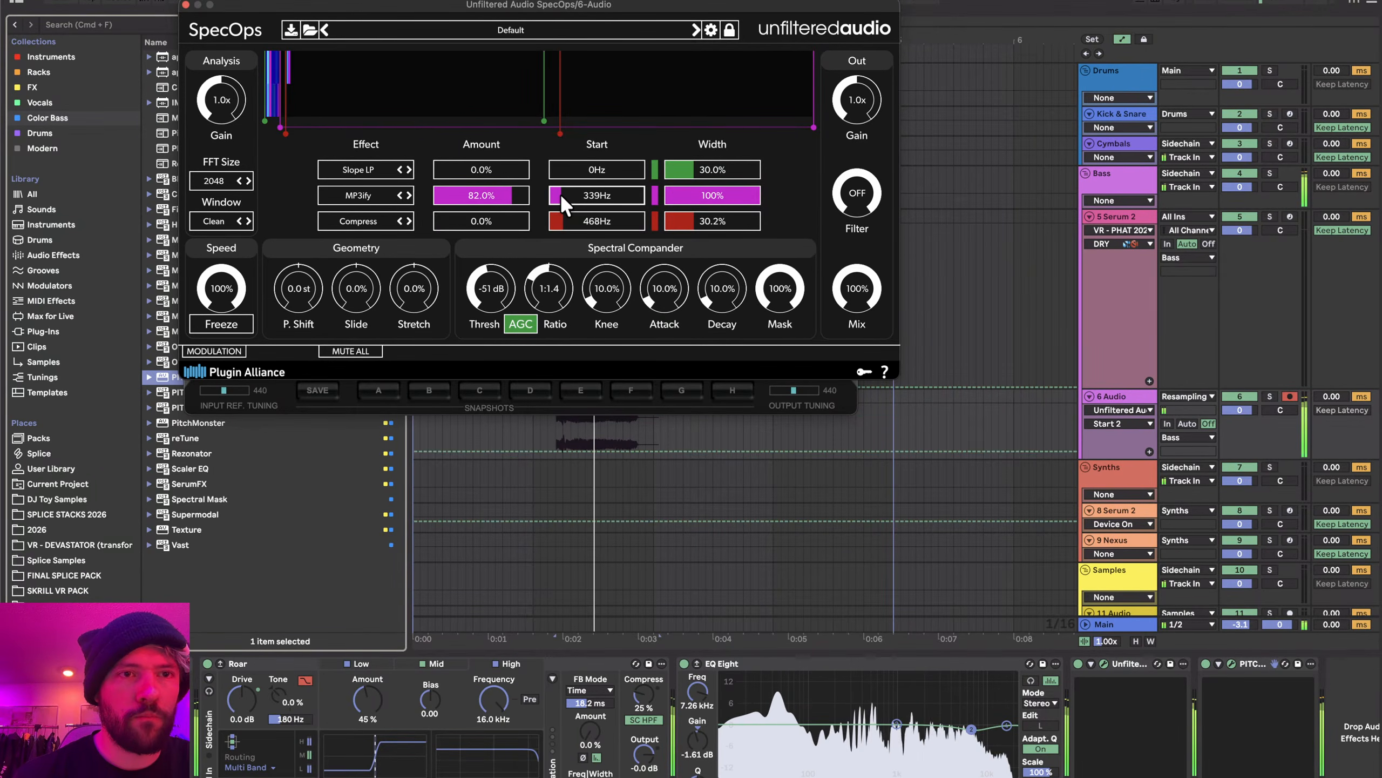
click(559, 194)
- Set MP3ify's amount to 79.7% and the compander ratio to 1:1.0, then try SpecOps' mix at 75.5%
click(488, 192)
drag(488, 193, 512, 193)
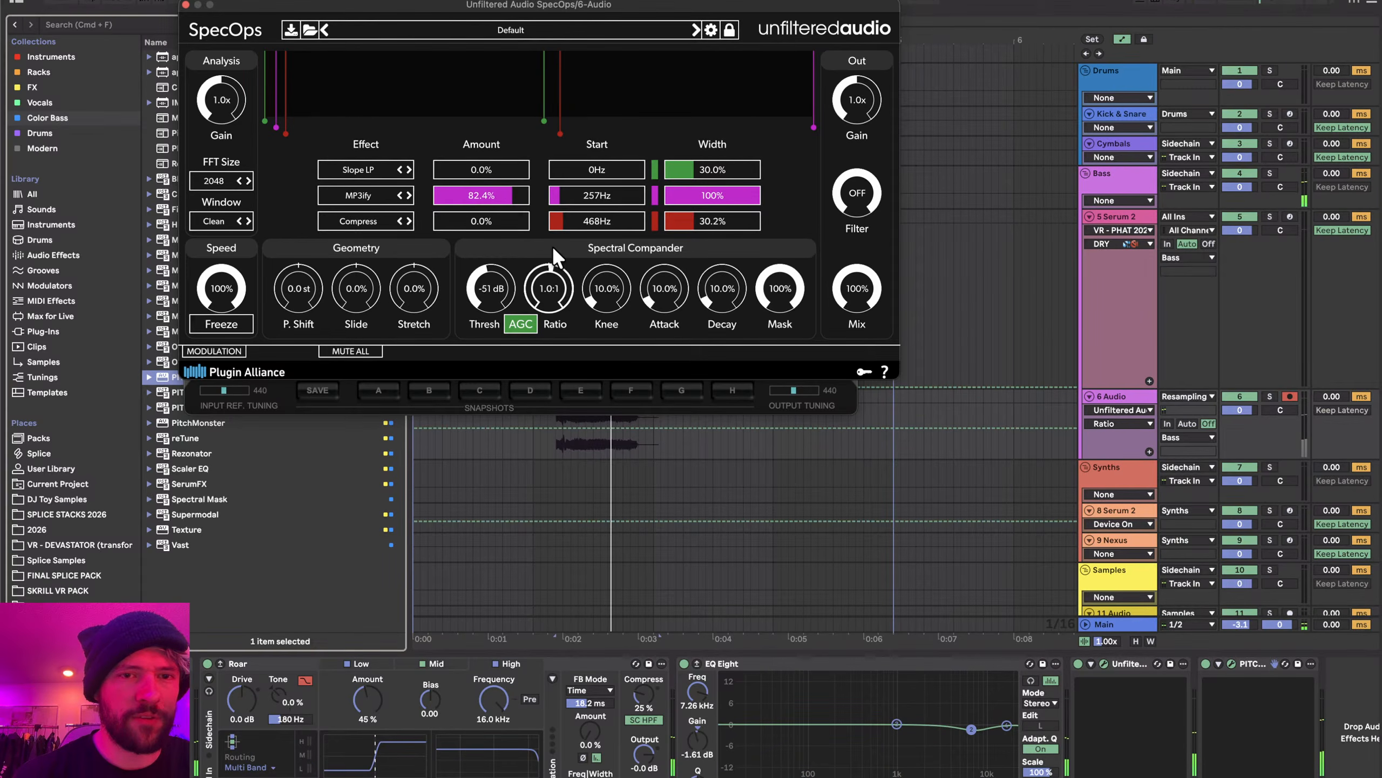
drag(512, 197, 508, 197)
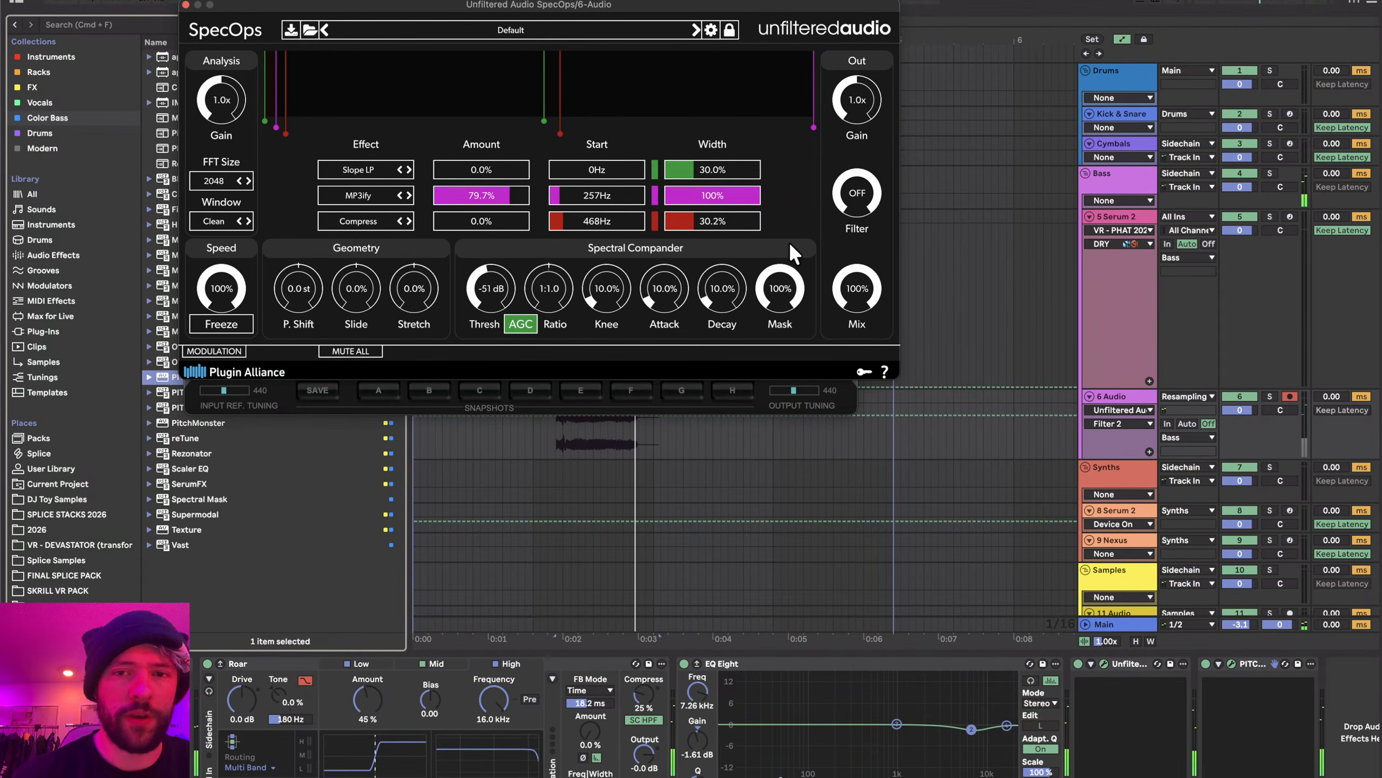
click(865, 299)
key(space)
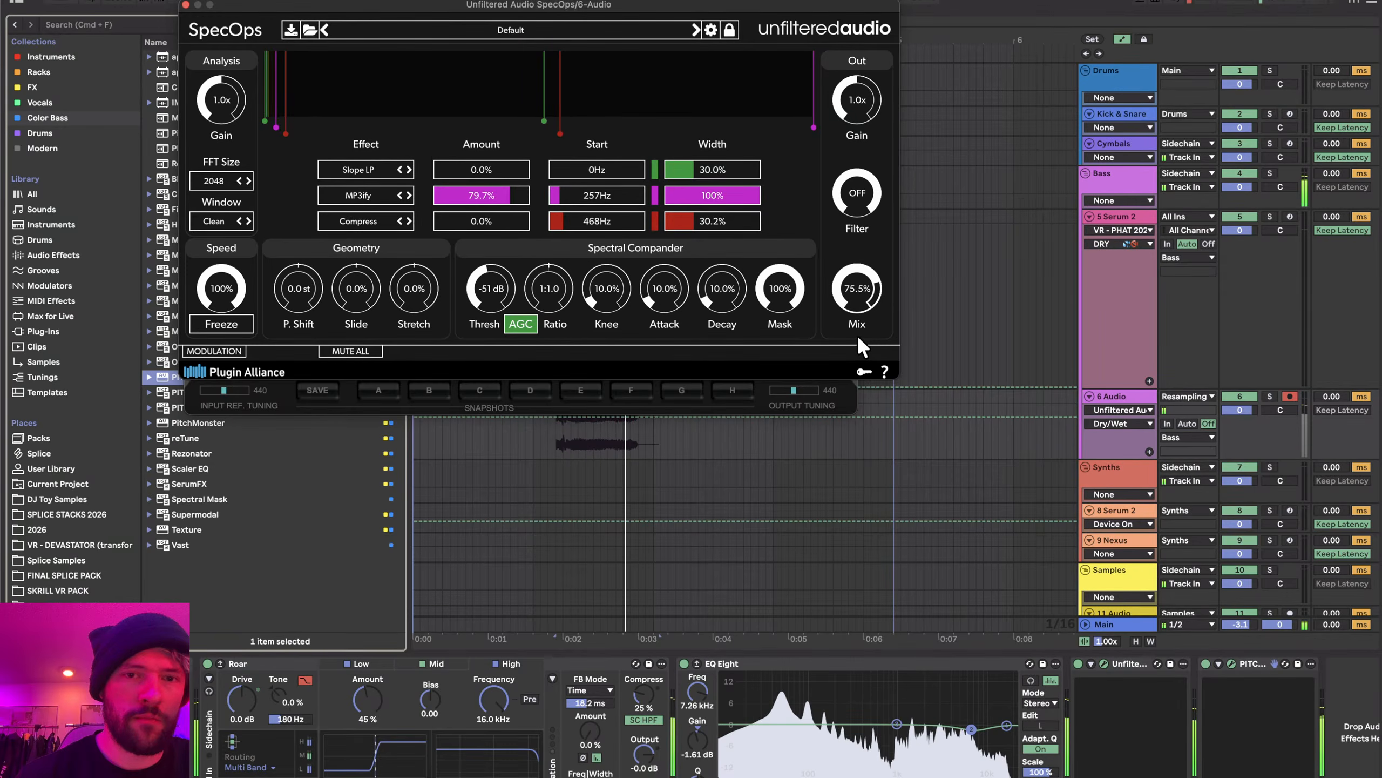
- Try Compress at 71.9%, return its amount to 0.0%, and set MP3ify's amount to 74.2%
click(495, 219)
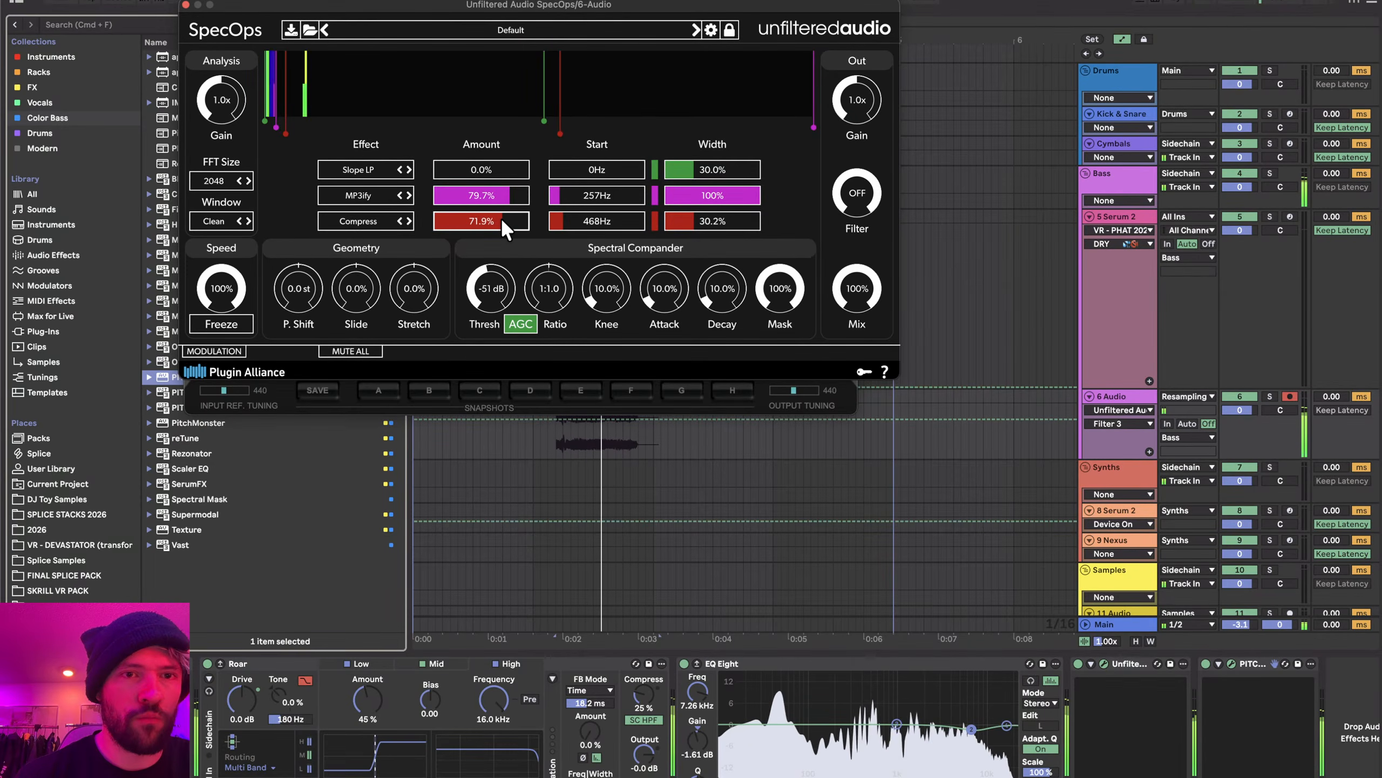
drag(486, 222, 402, 218)
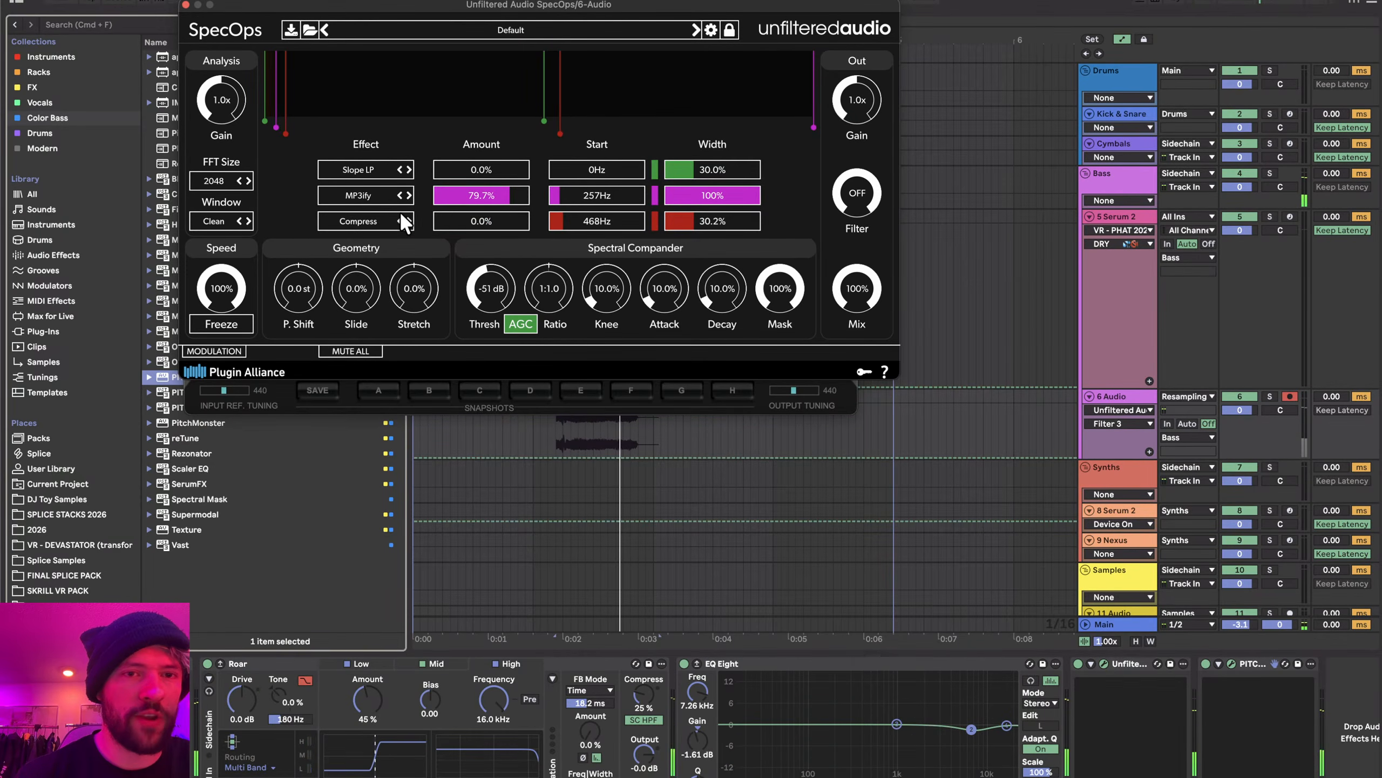
click(504, 193)
click(435, 221)
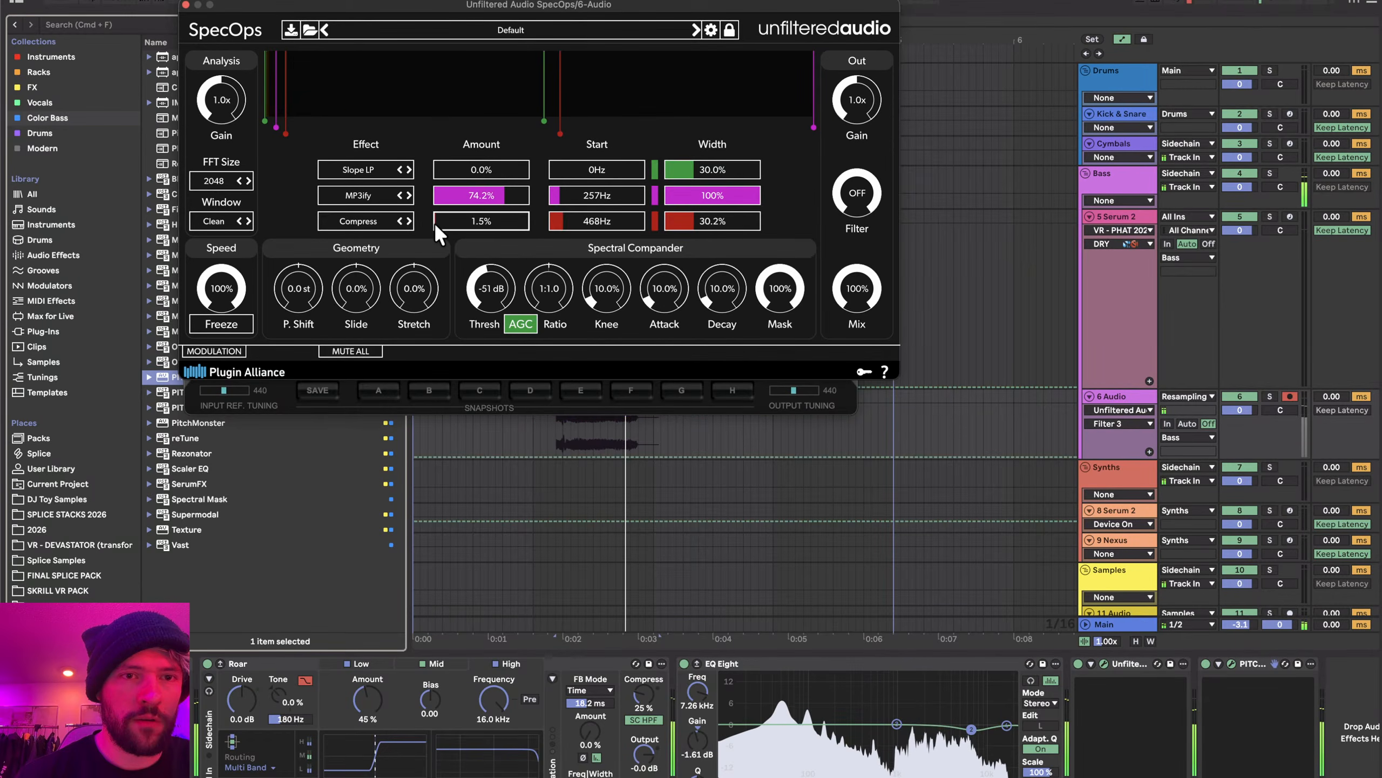
drag(435, 222, 297, 229)
- Delete PITCHMAP from the audio track, audition the clip with MP3ify's amount at 0.0%, and close SpecOps
click(1252, 662)
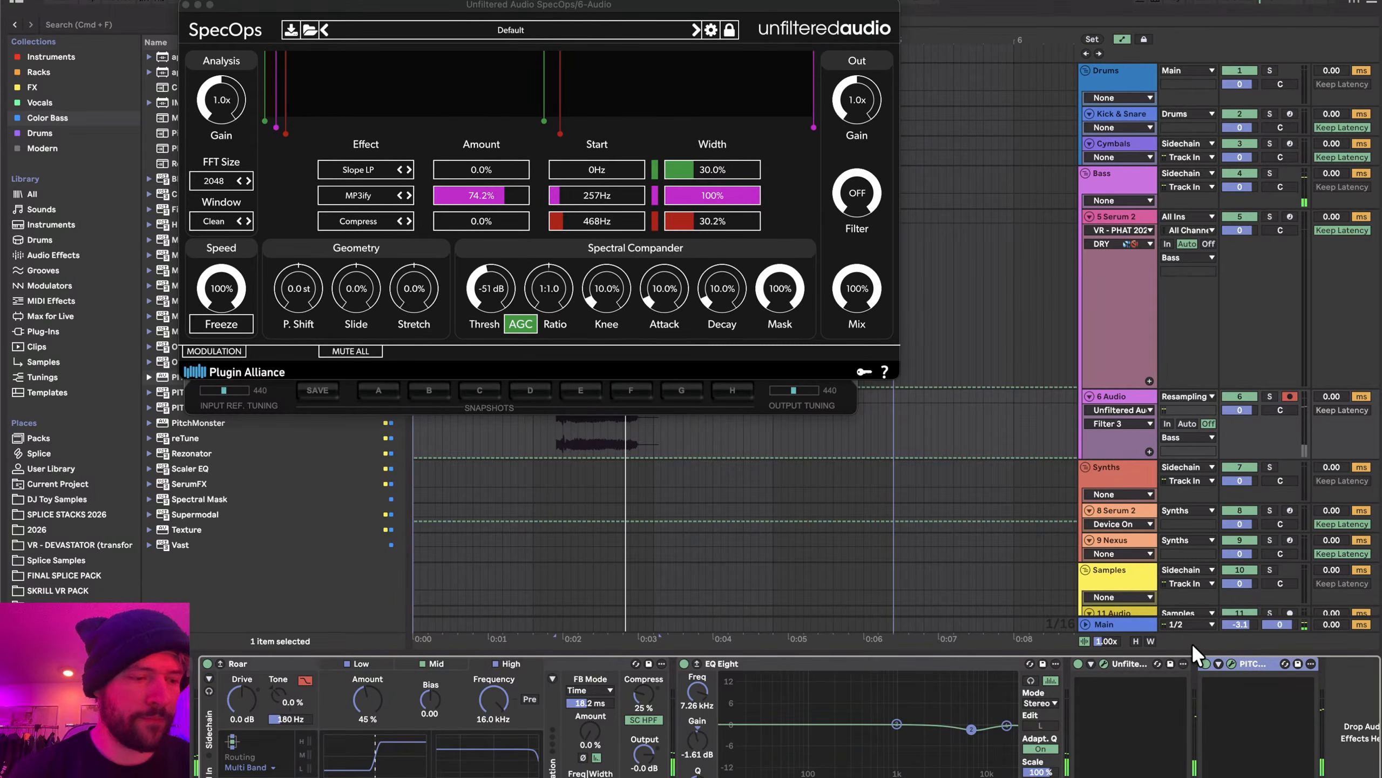
key(Delete)
key(space)
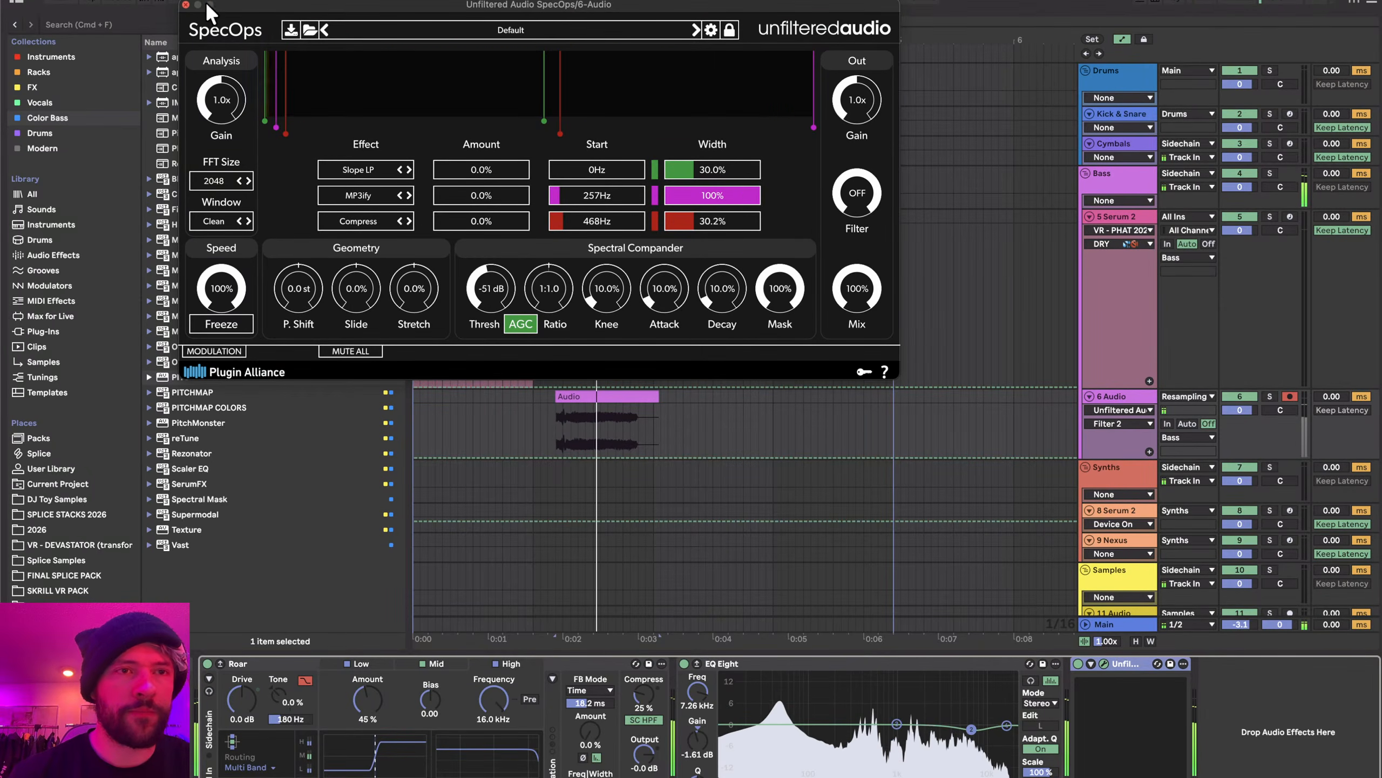
click(186, 5)
- Audition the original MIDI clip on the Serum 2 track
click(431, 216)
key(space)
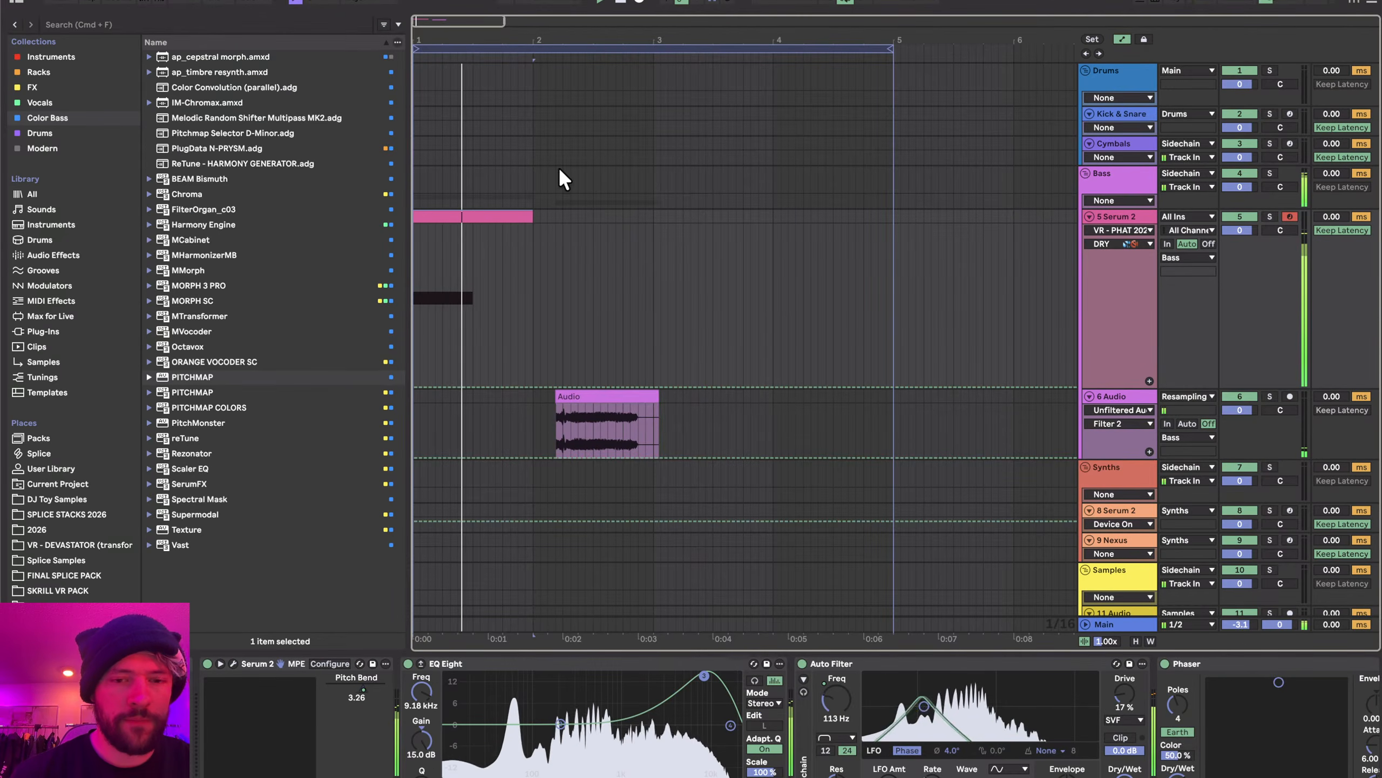
key(space)
- Transpose the A0 note in the Serum 2 clip down to E0 and play it
double_click(463, 215)
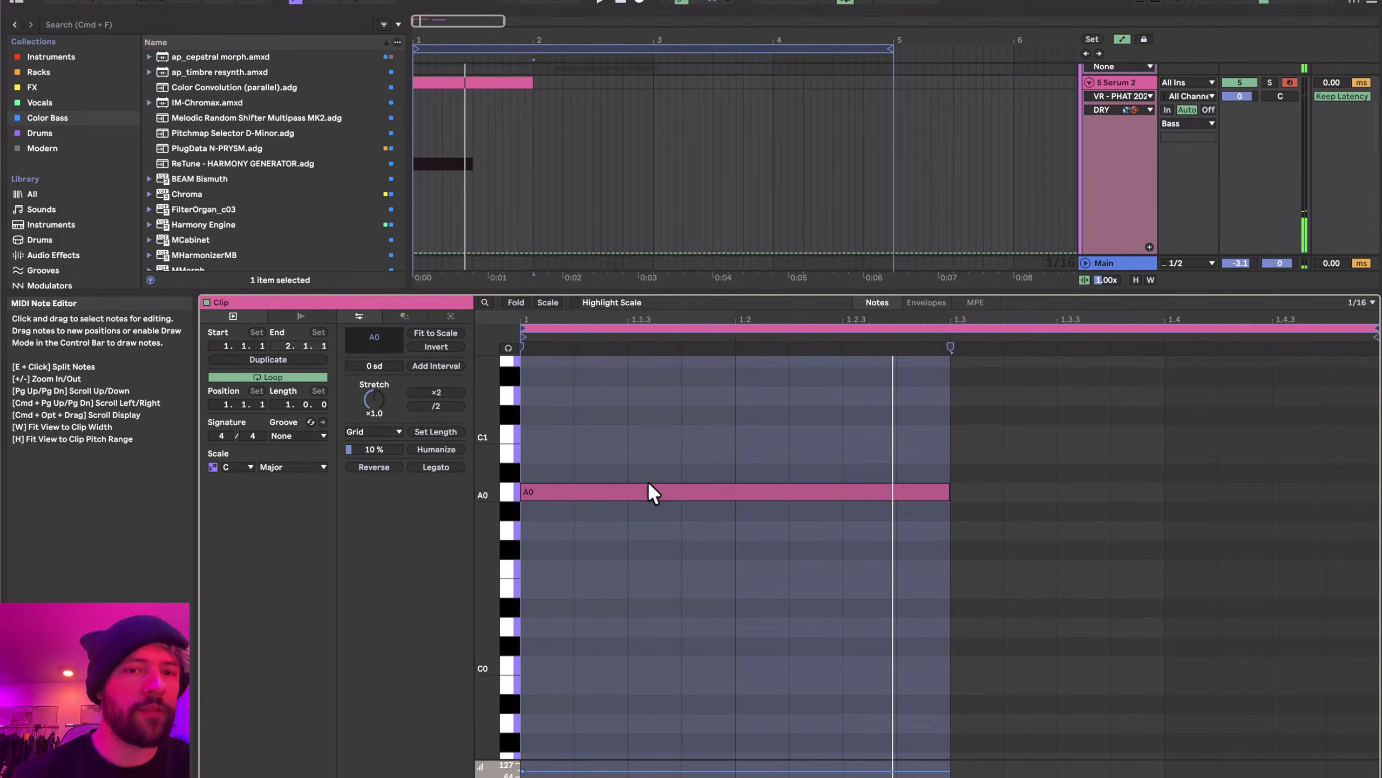
drag(636, 442, 670, 569)
key(Down)
key(Down)
key(Down)
key(Down)
key(Down)
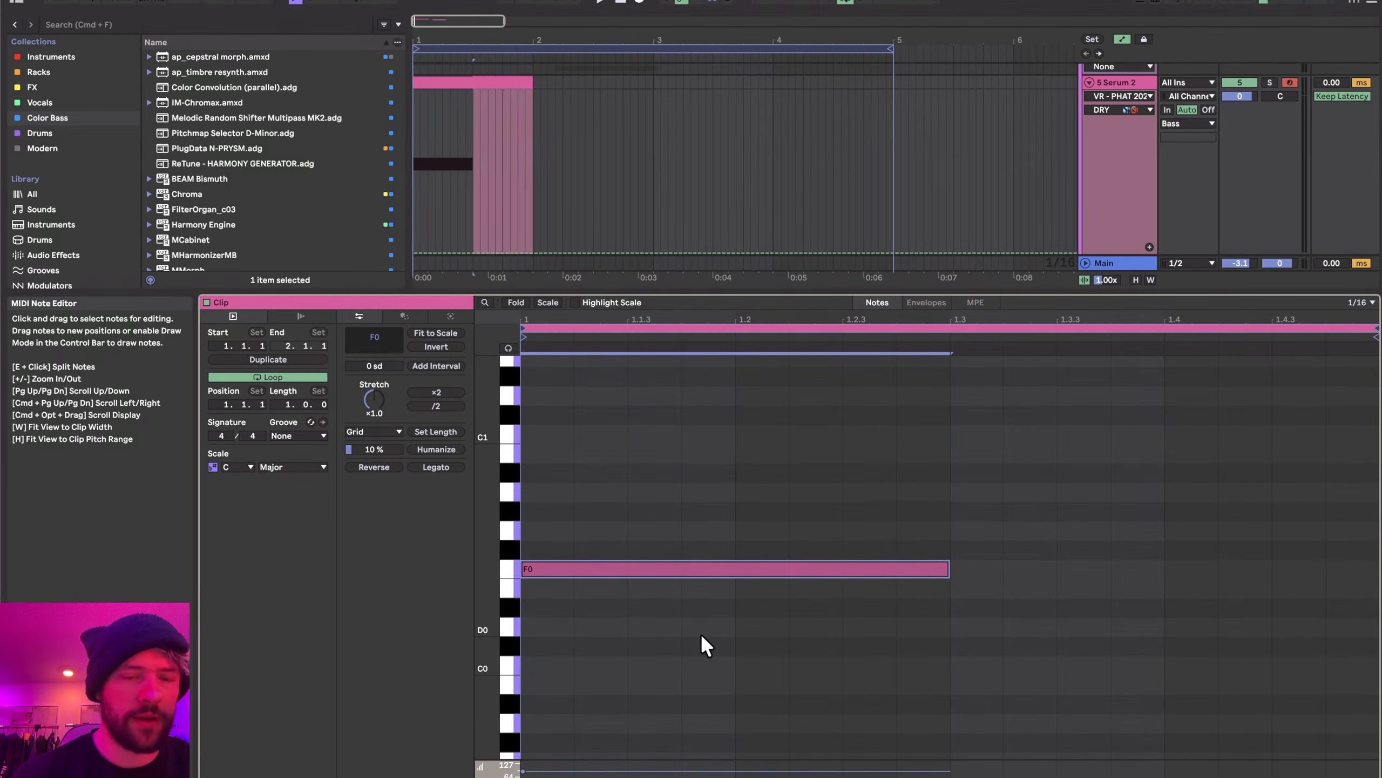
key(space)
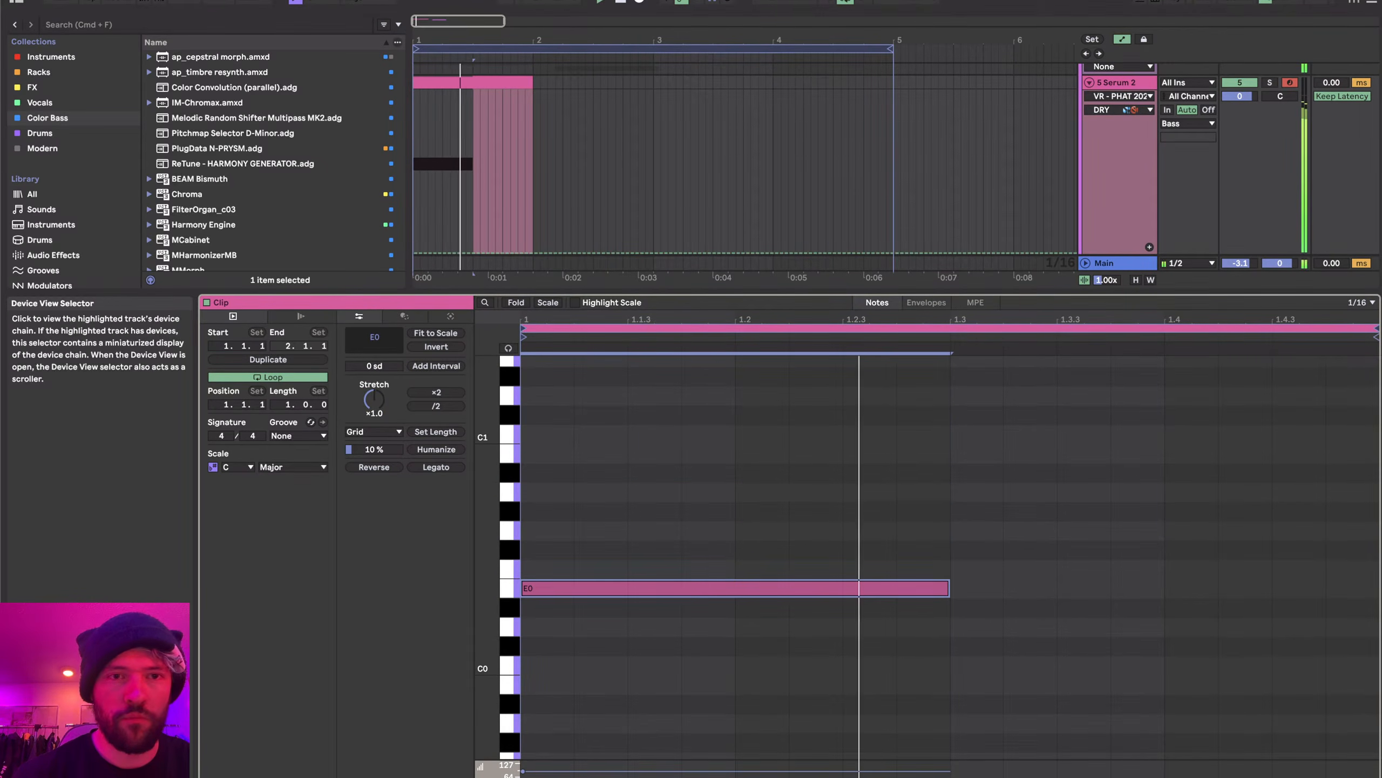
- Show the bass Serum 2 track's device chain and look through its effects while auditioning the clip
key(space)
click(1219, 777)
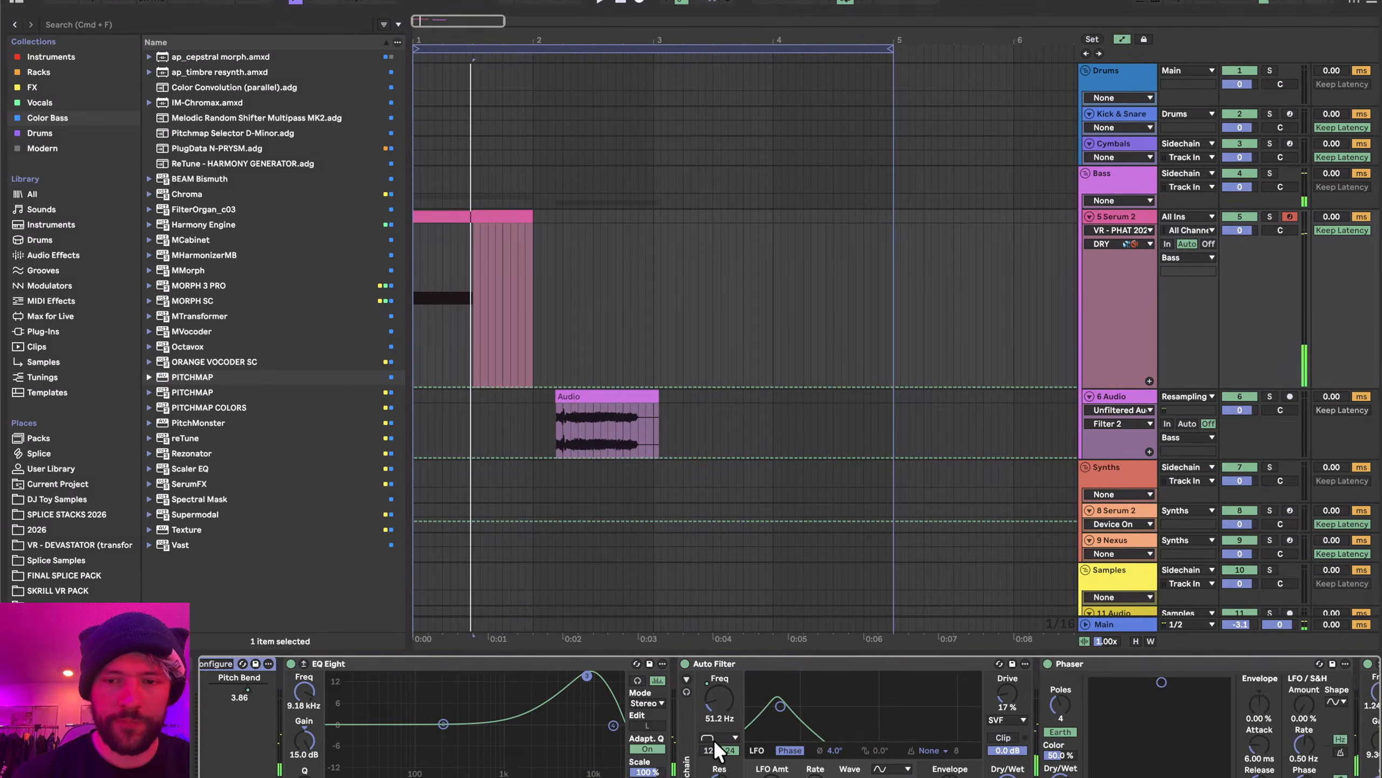
scroll(708, 740, right, 10)
scroll(467, 765, left, 6)
scroll(444, 688, right, 10)
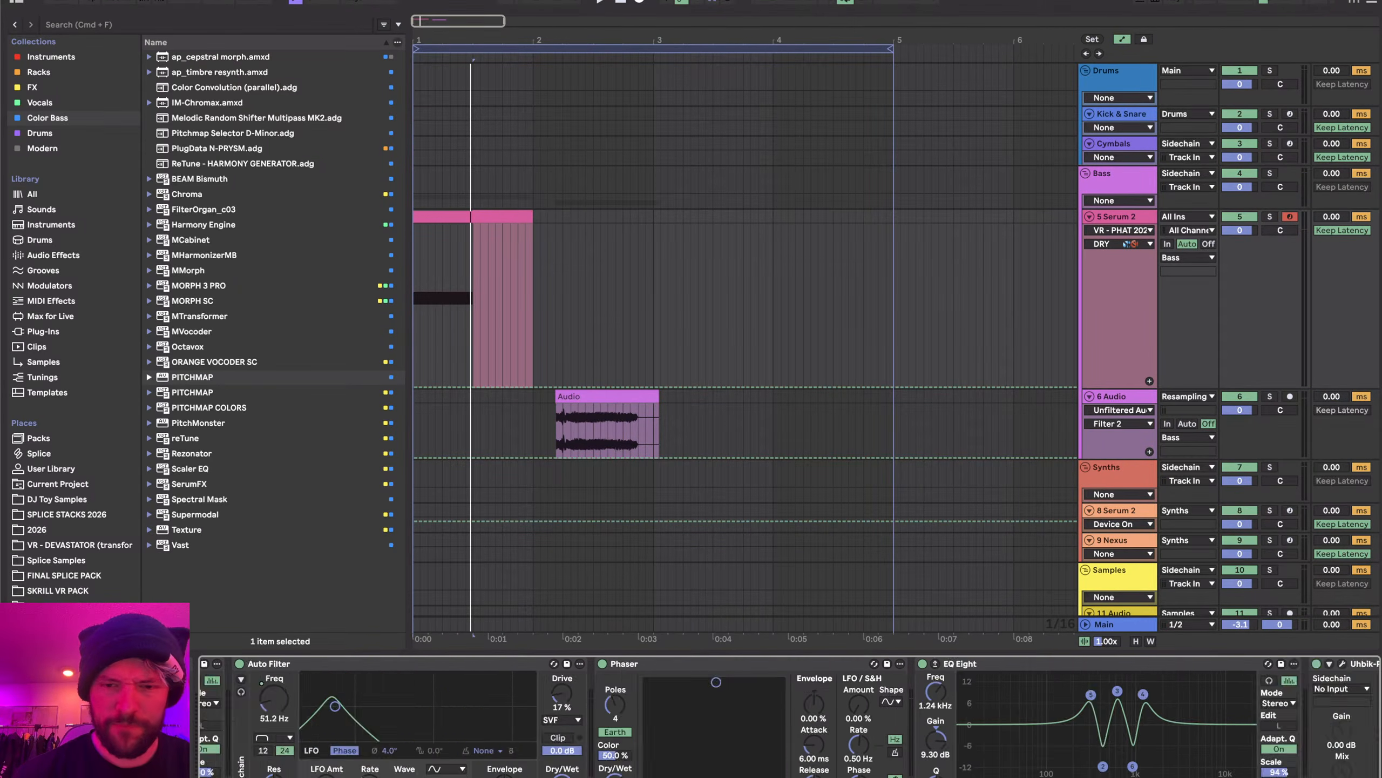
key(space)
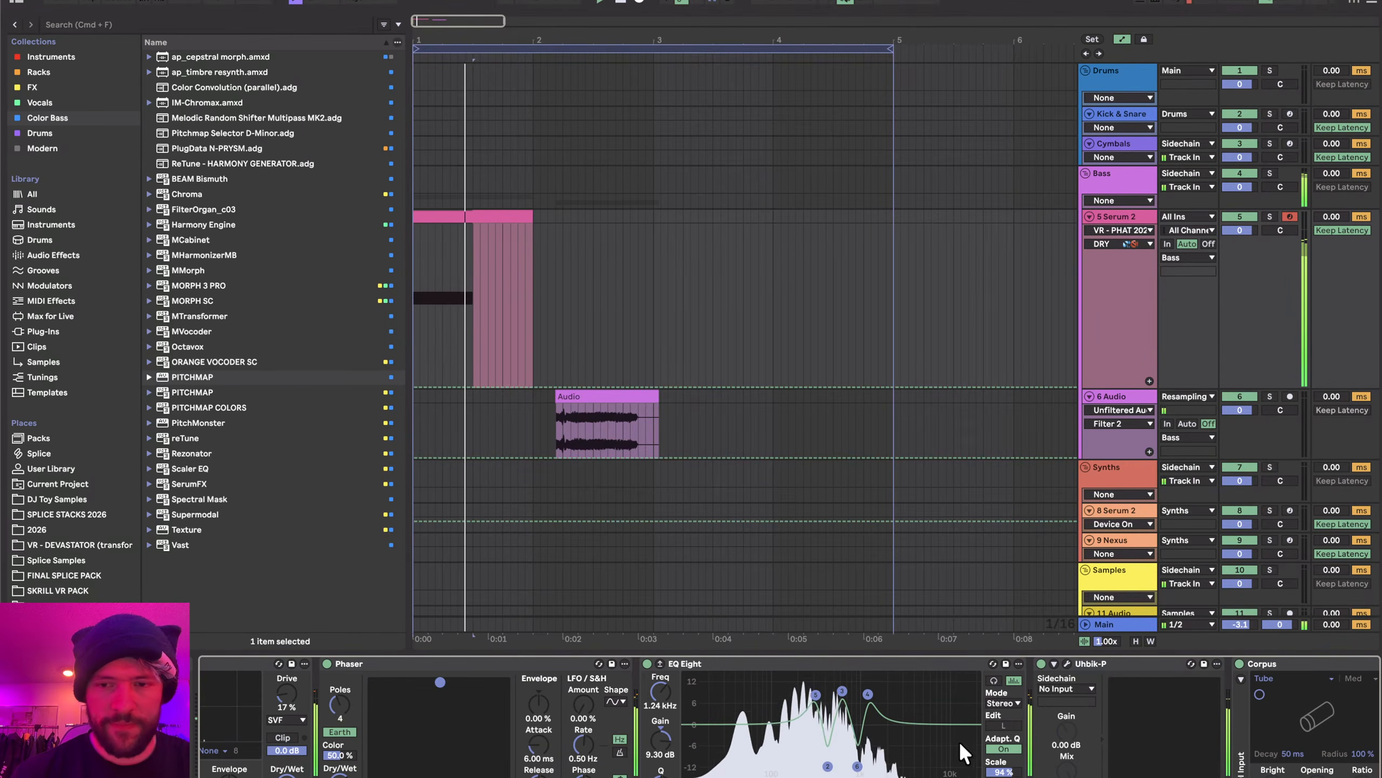
key(space)
- Set Uhbik-P's spectrum frequency to 13.00 while the clip plays and close the plugin window
click(1067, 664)
key(space)
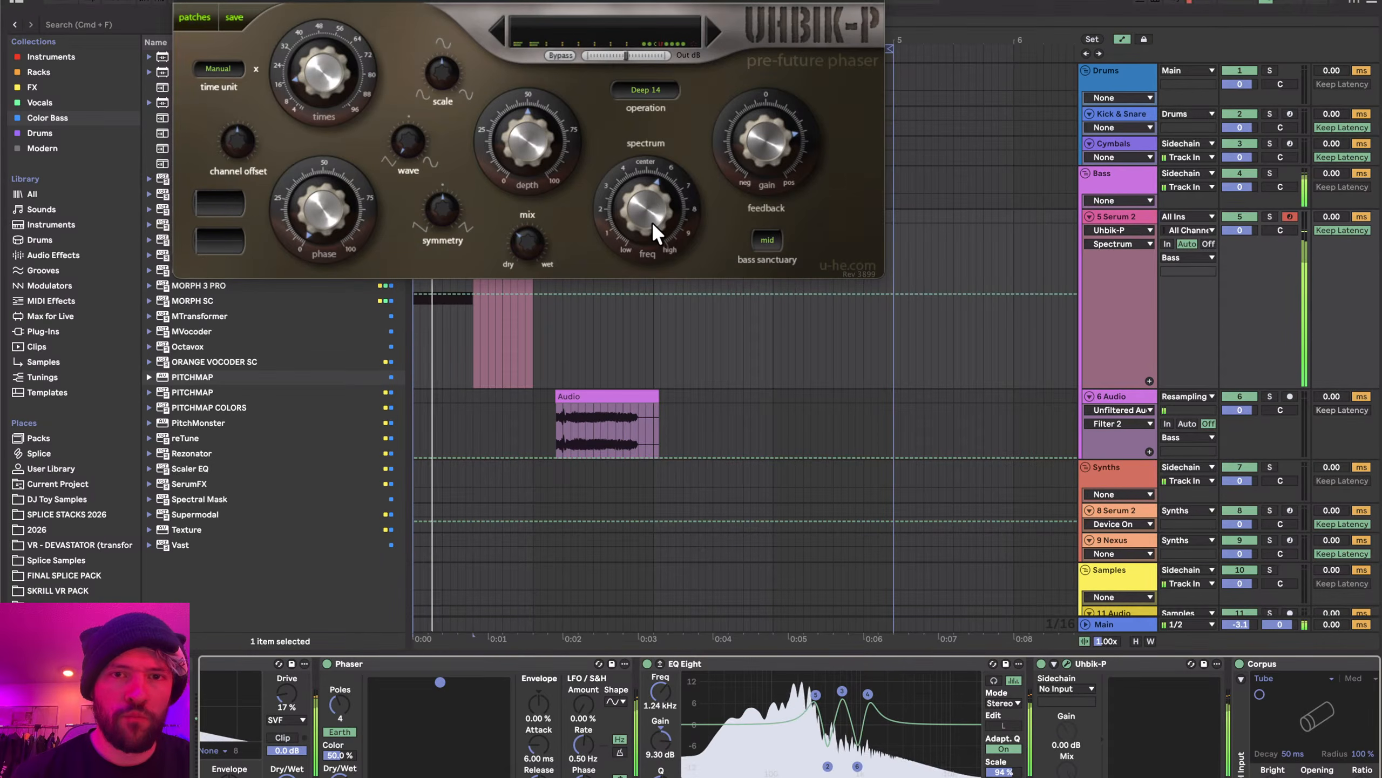
drag(653, 222, 655, 207)
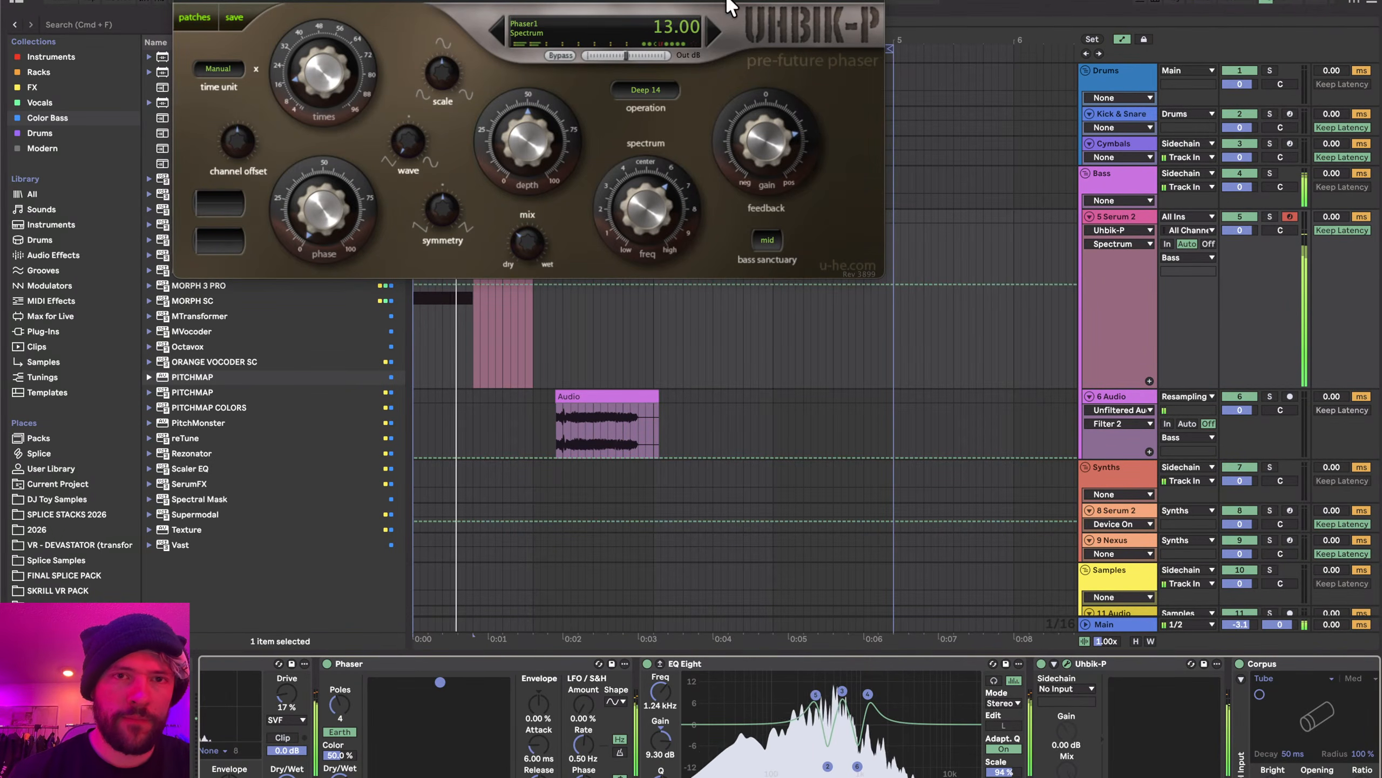
key(space)
click(182, 2)
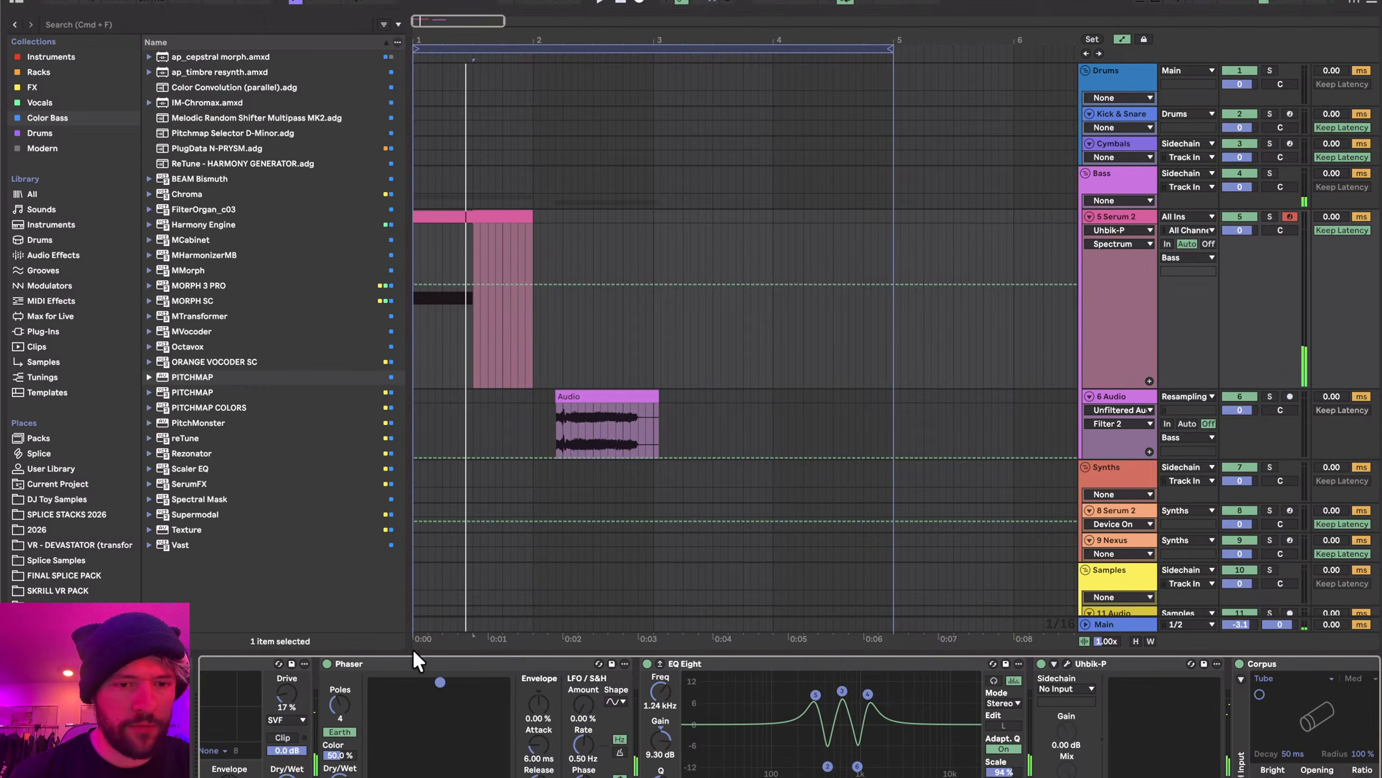
- Try moving a notch band in the EQ Eight before Uhbik-P and audition the clip
drag(859, 766, 833, 746)
key(space)
key(space)
key(space)
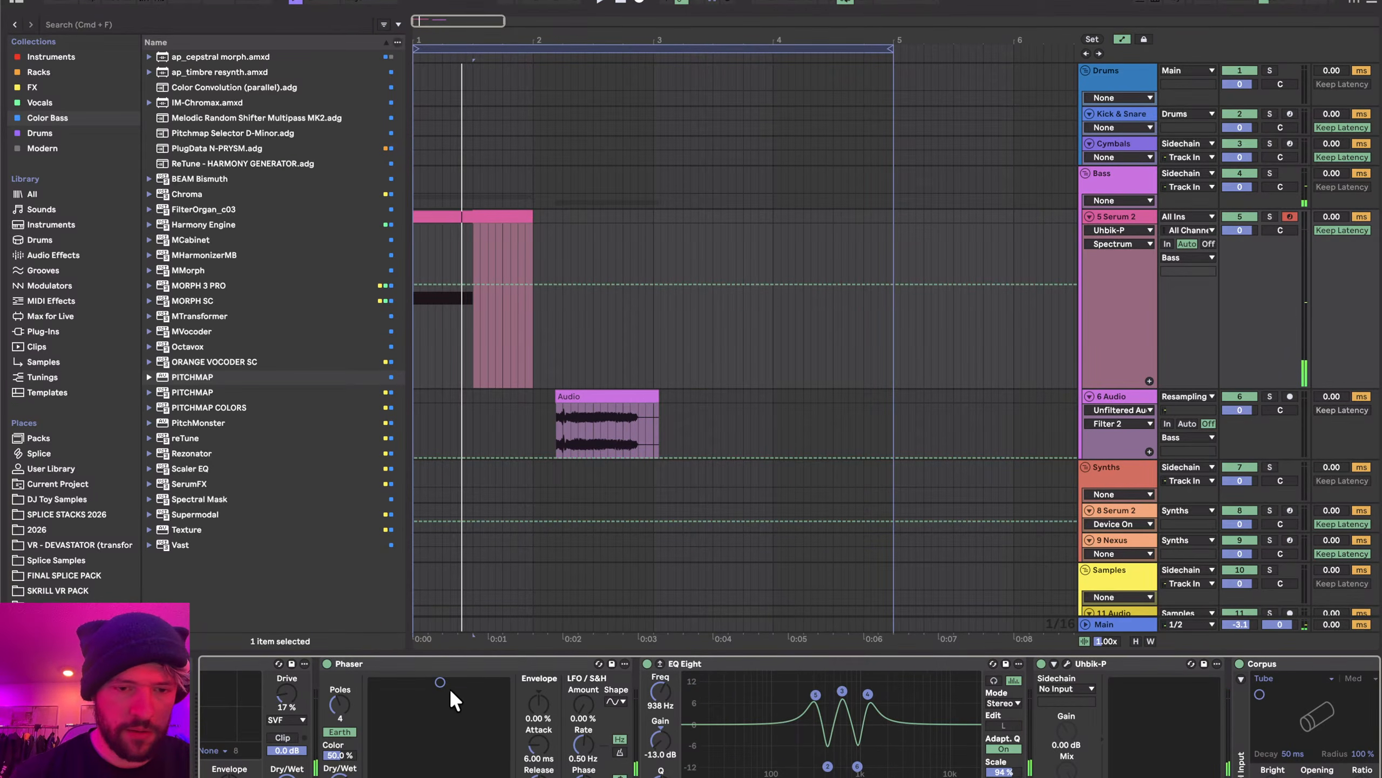
- Lower the Phaser's center frequency slightly while auditioning the bass clip
key(space)
drag(439, 682, 432, 682)
key(space)
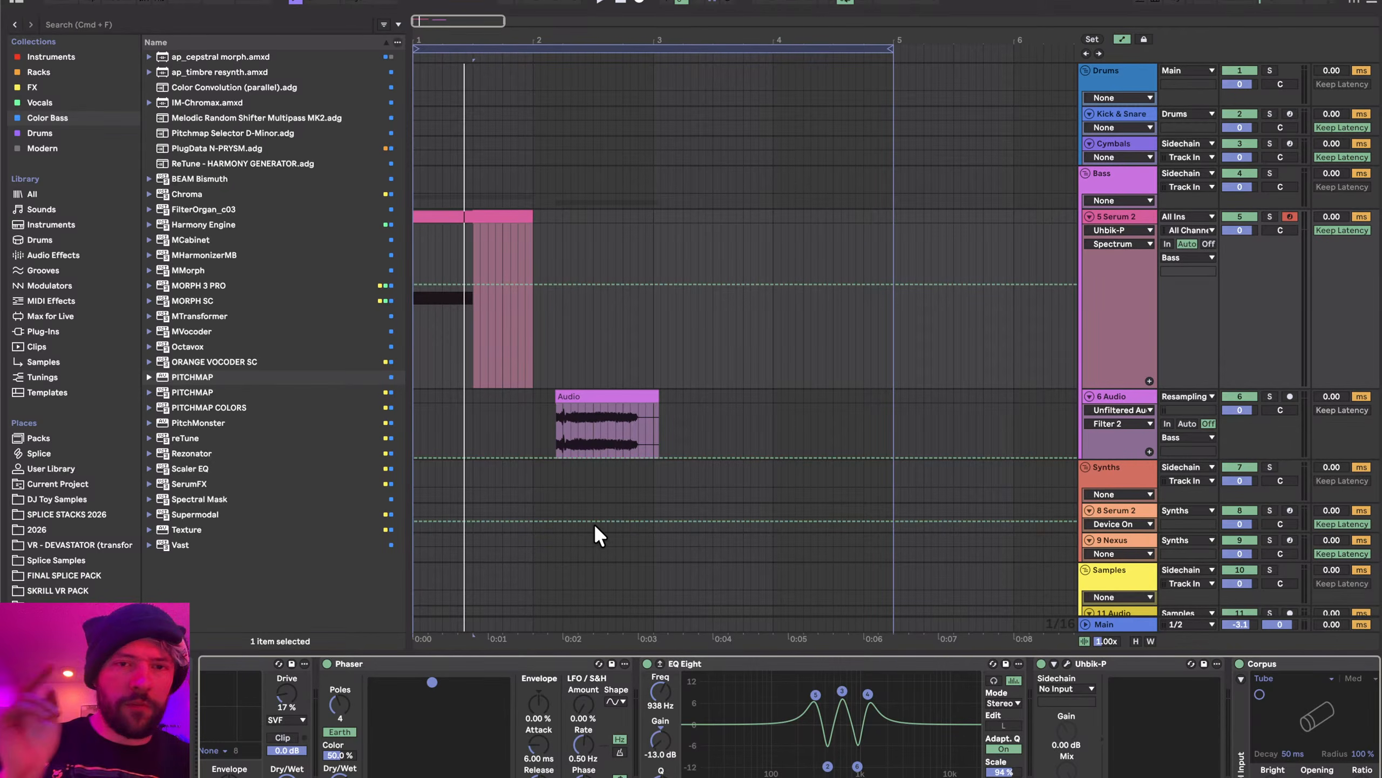
- Open the Serum 2 instrument on the track in the Synths group and reposition its window
click(1138, 506)
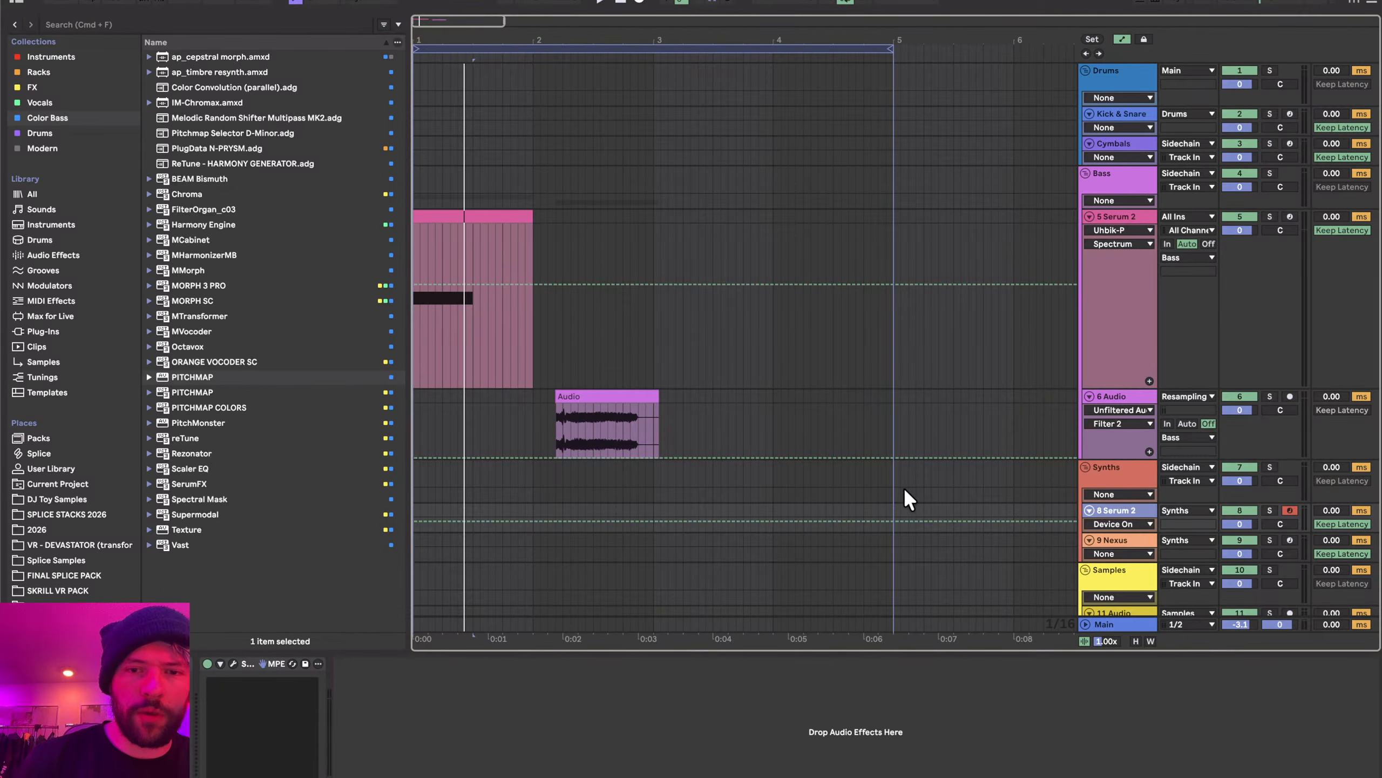
click(234, 661)
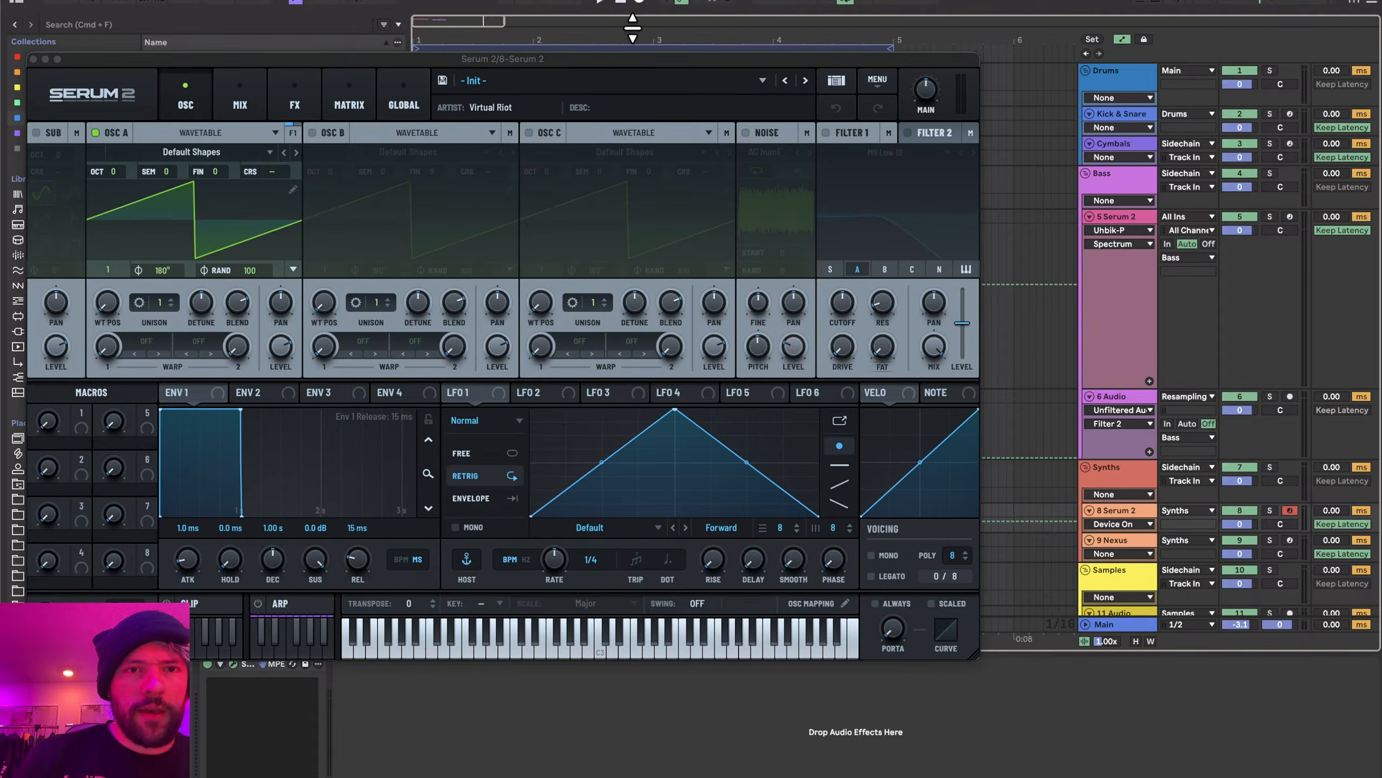
mouse_move(562, 61)
mouse_down()
mouse_move(654, 58)
mouse_move(547, 57)
mouse_up()
drag(633, 57, 749, 57)
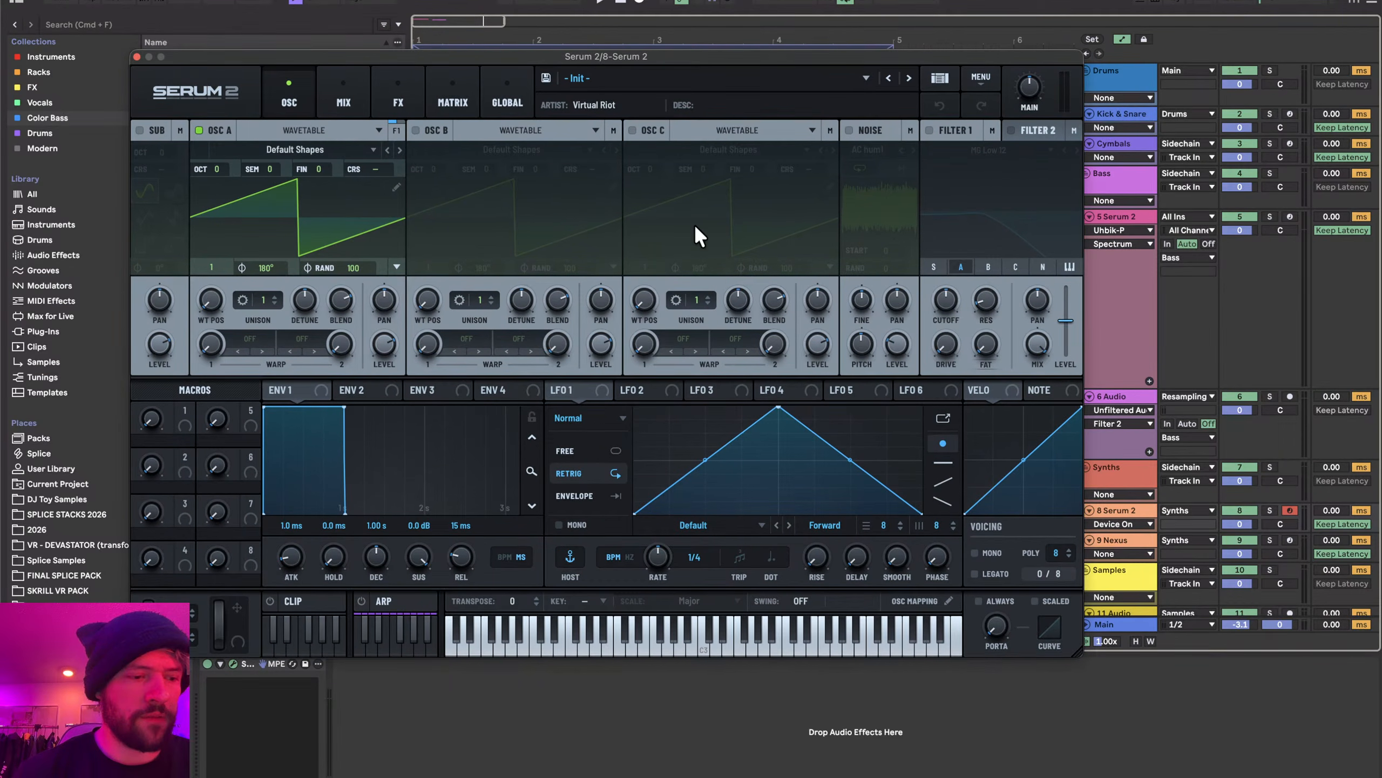
- Initialize the Serum 2 preset and set oscillator A's wavetable position to 2 for a sine wave
click(976, 86)
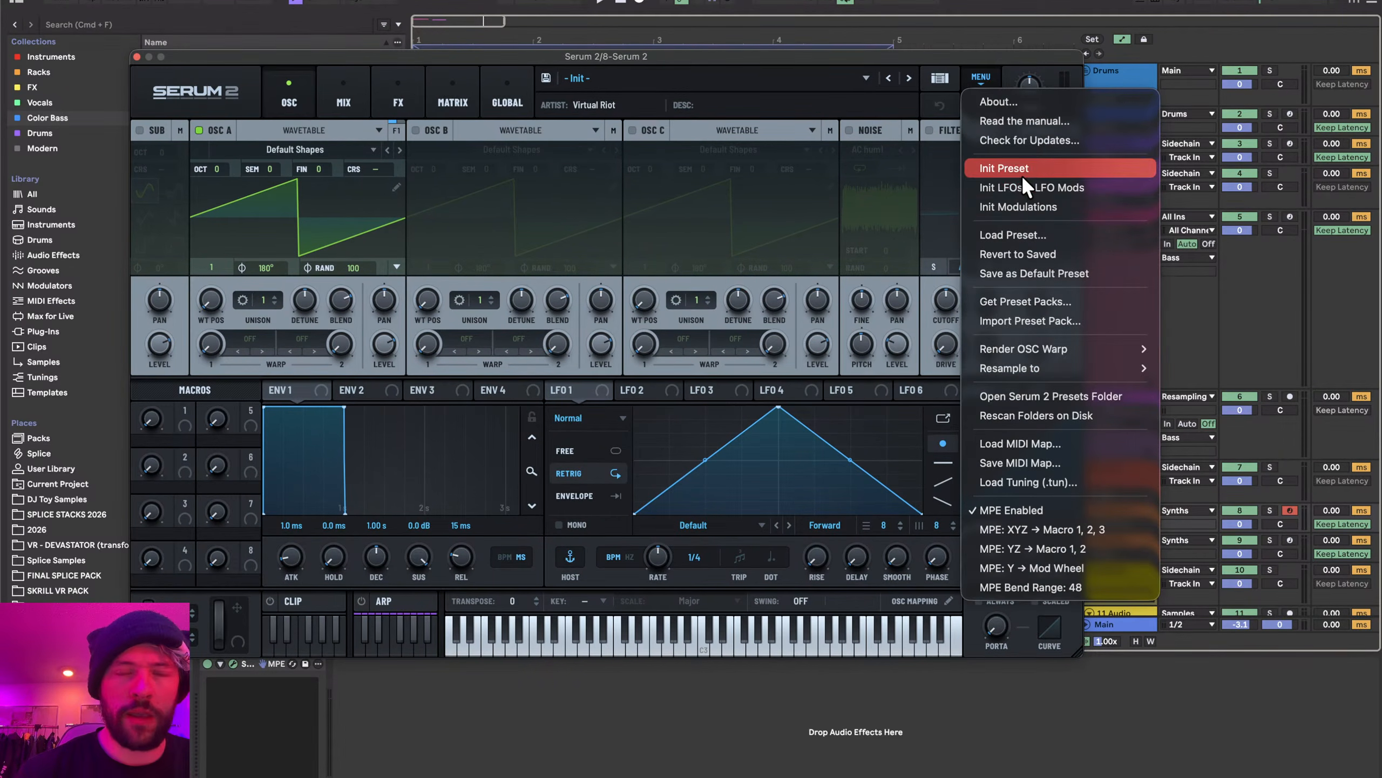
click(1022, 176)
drag(211, 300, 226, 283)
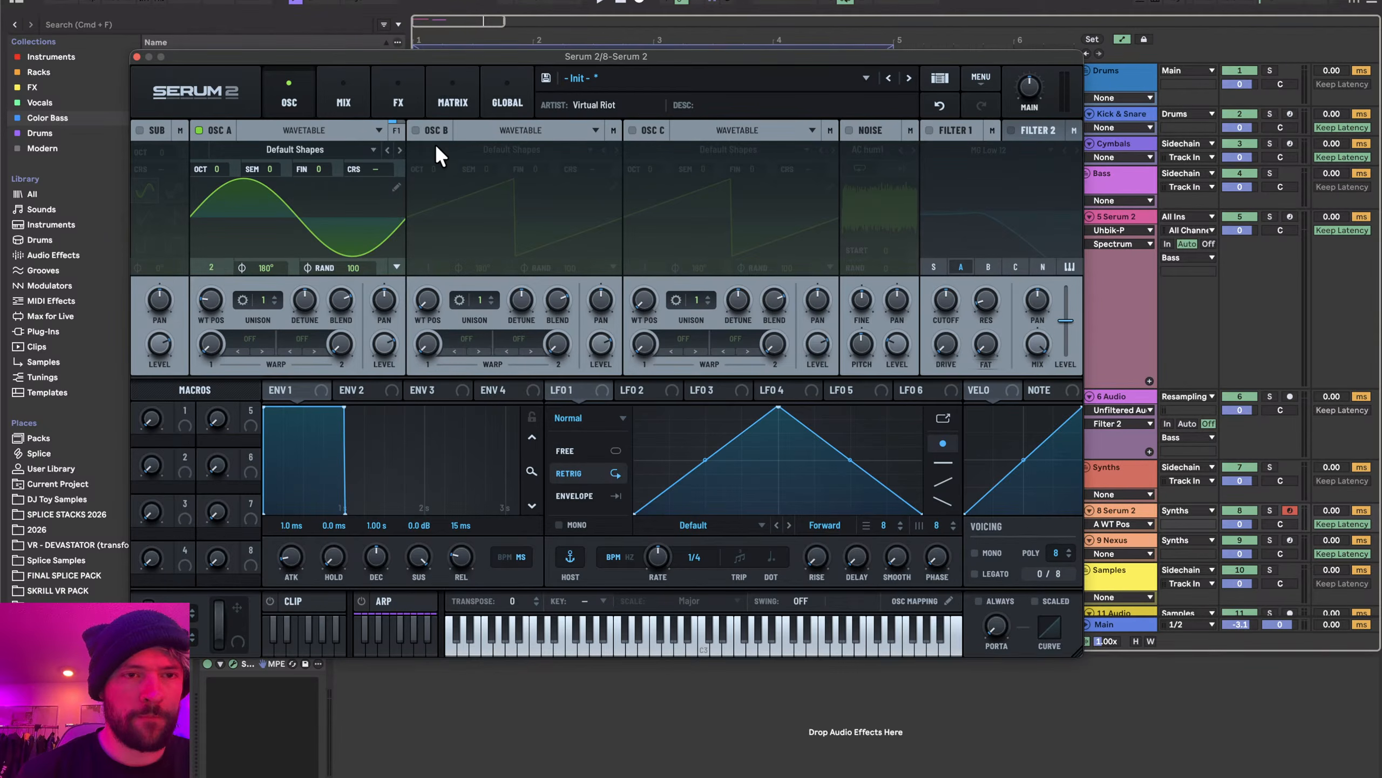
- Play notes with oscillator A's sine wave and raise the oscillator's level
click(1276, 519)
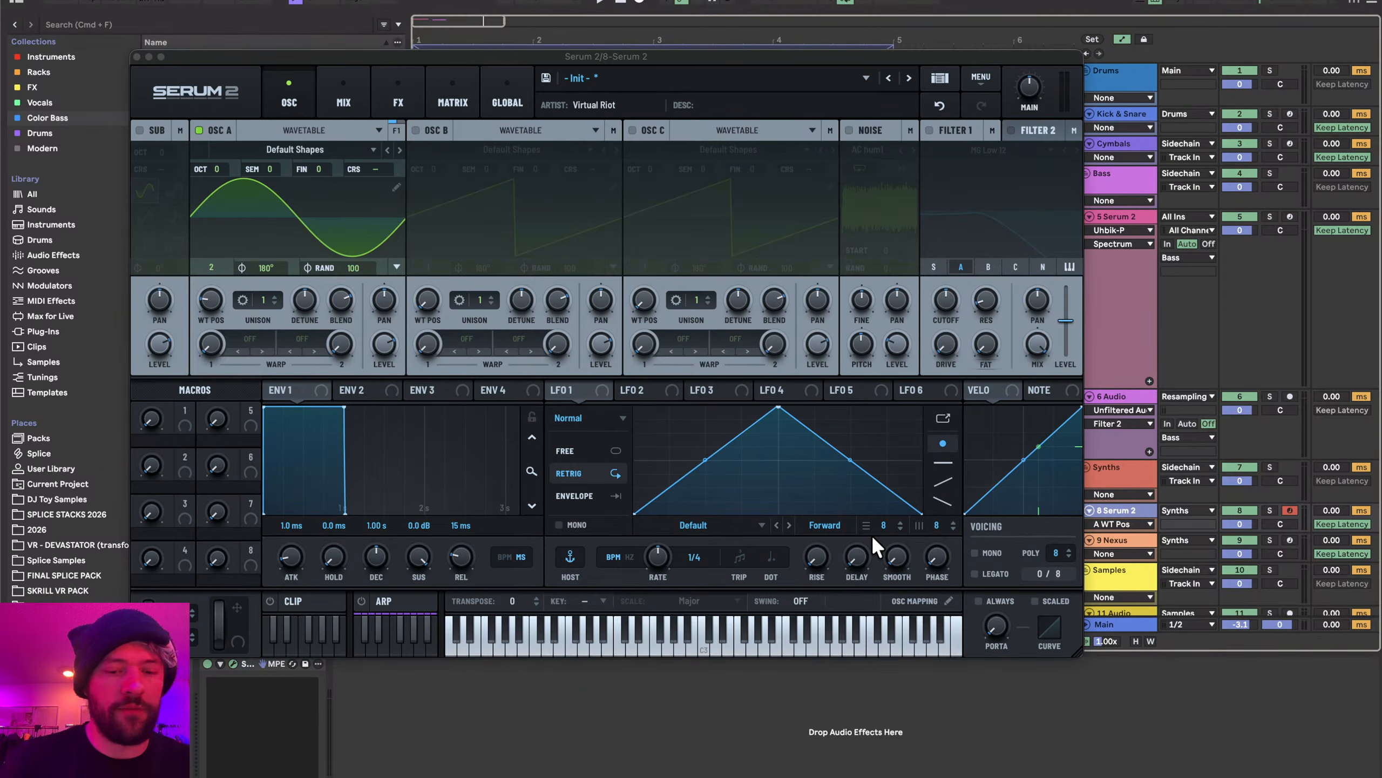
key(a)
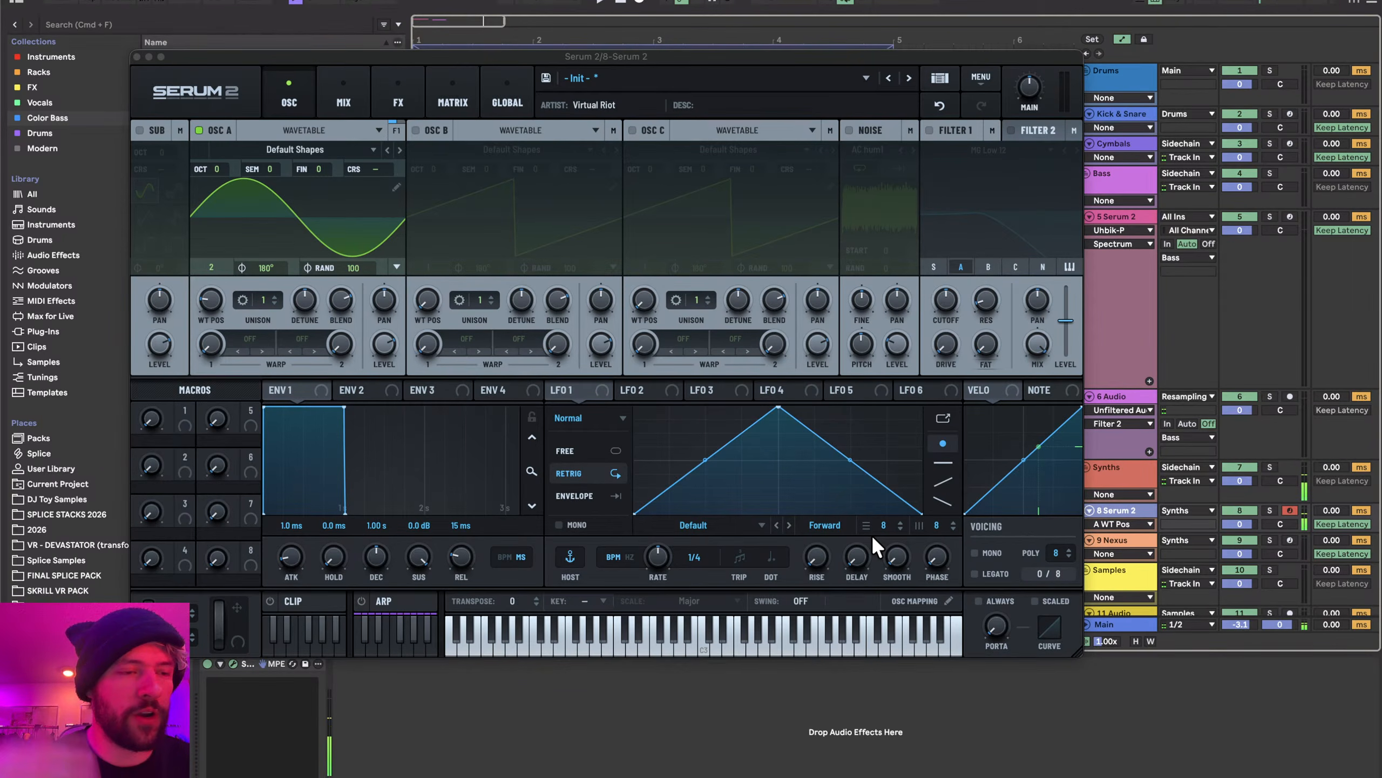
key(g)
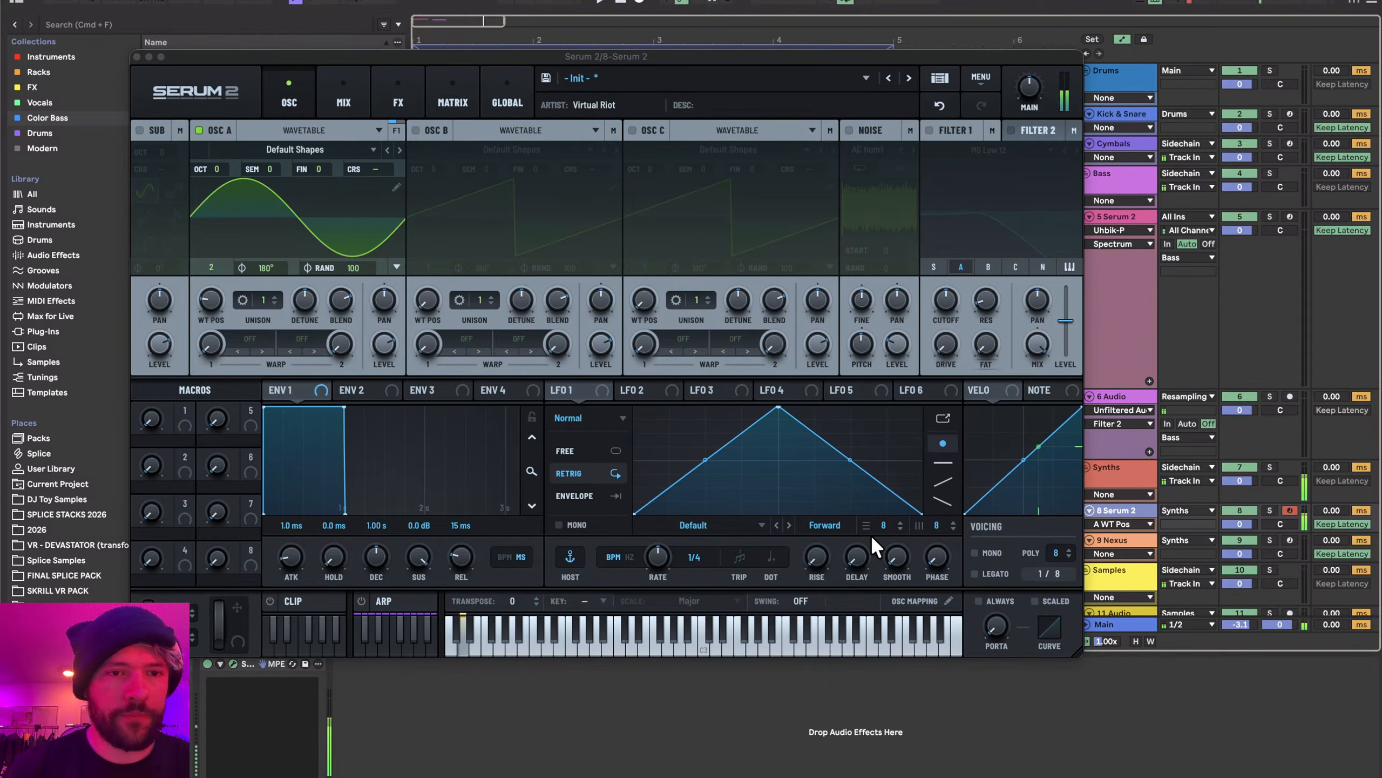
drag(388, 344, 396, 284)
key(d)
key(f)
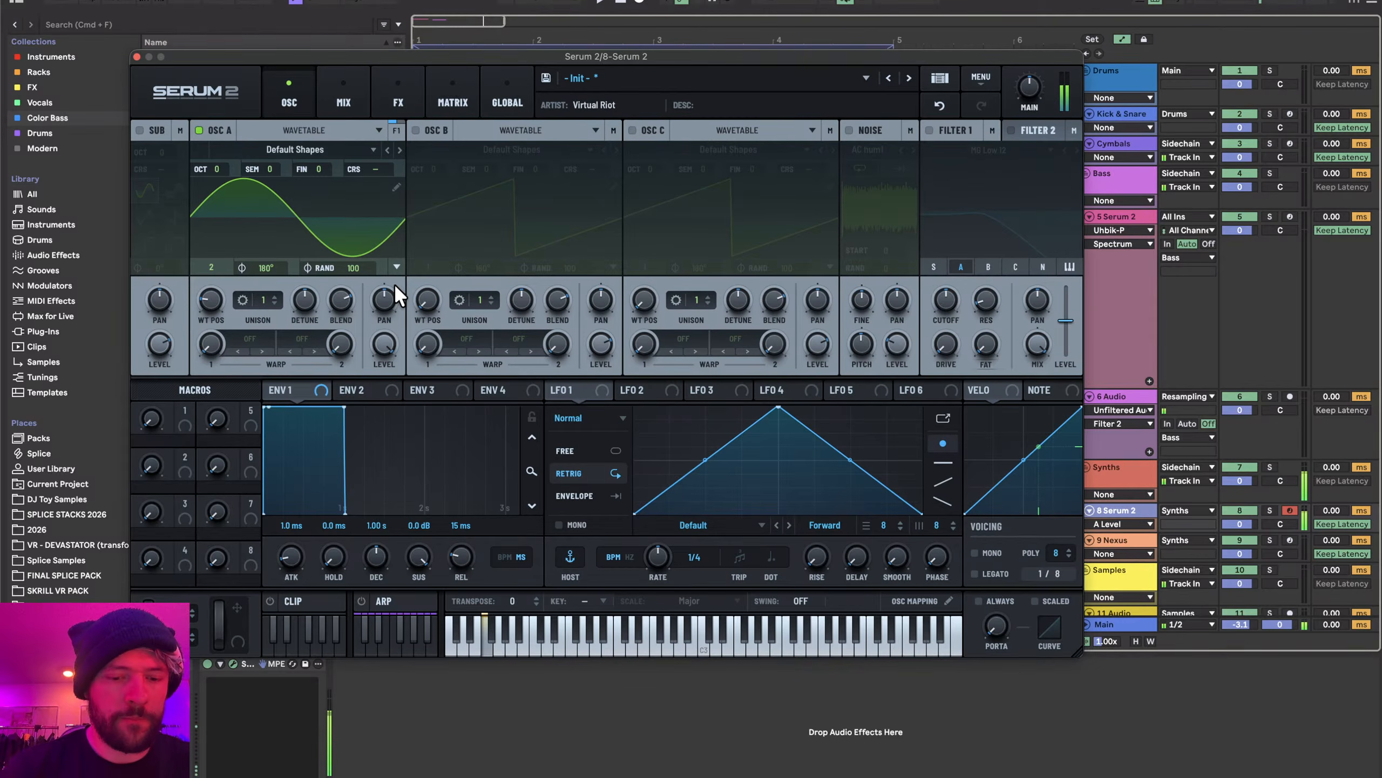
key(f)
key(g)
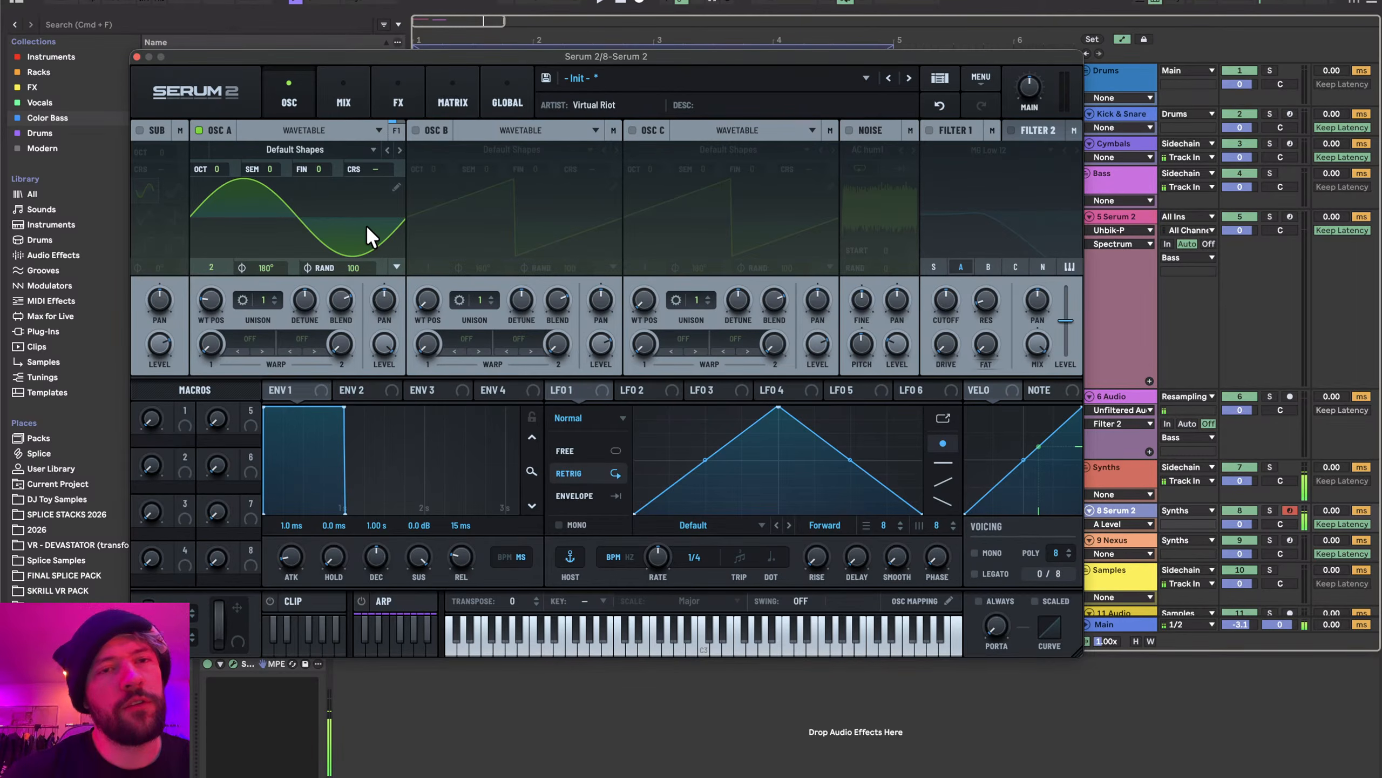
key(h)
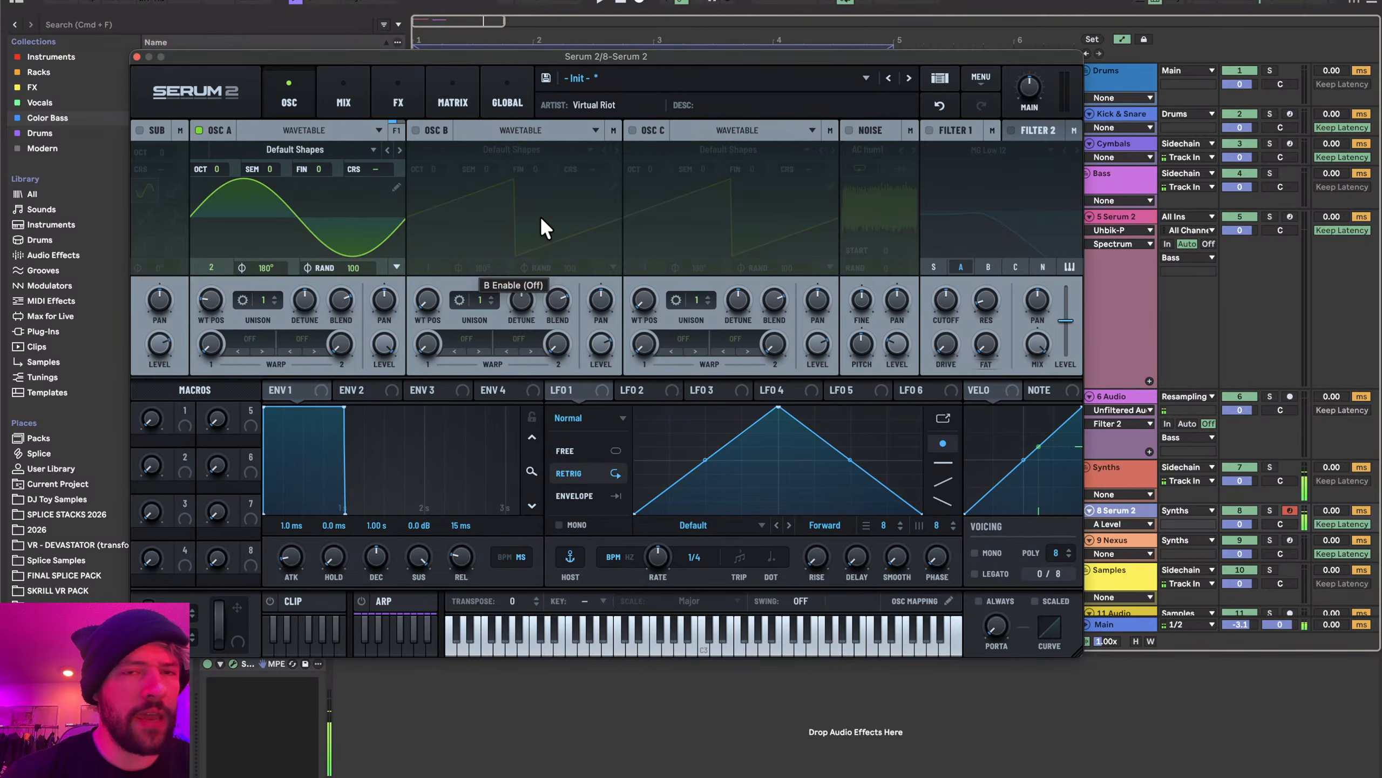
key(j)
key(j)
key(k)
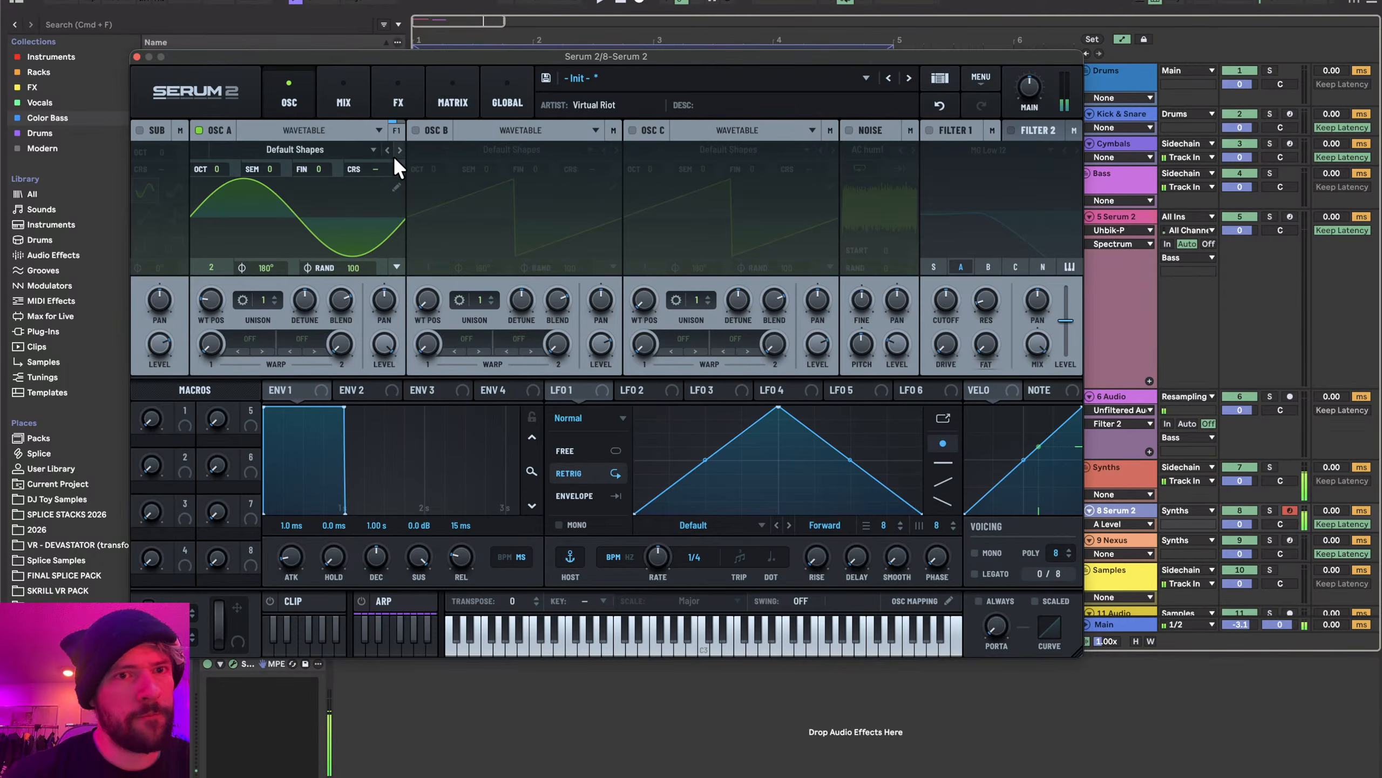
- Enable oscillator B with wavetable position 2 and set the random phase of oscillators A and B to 0
click(419, 130)
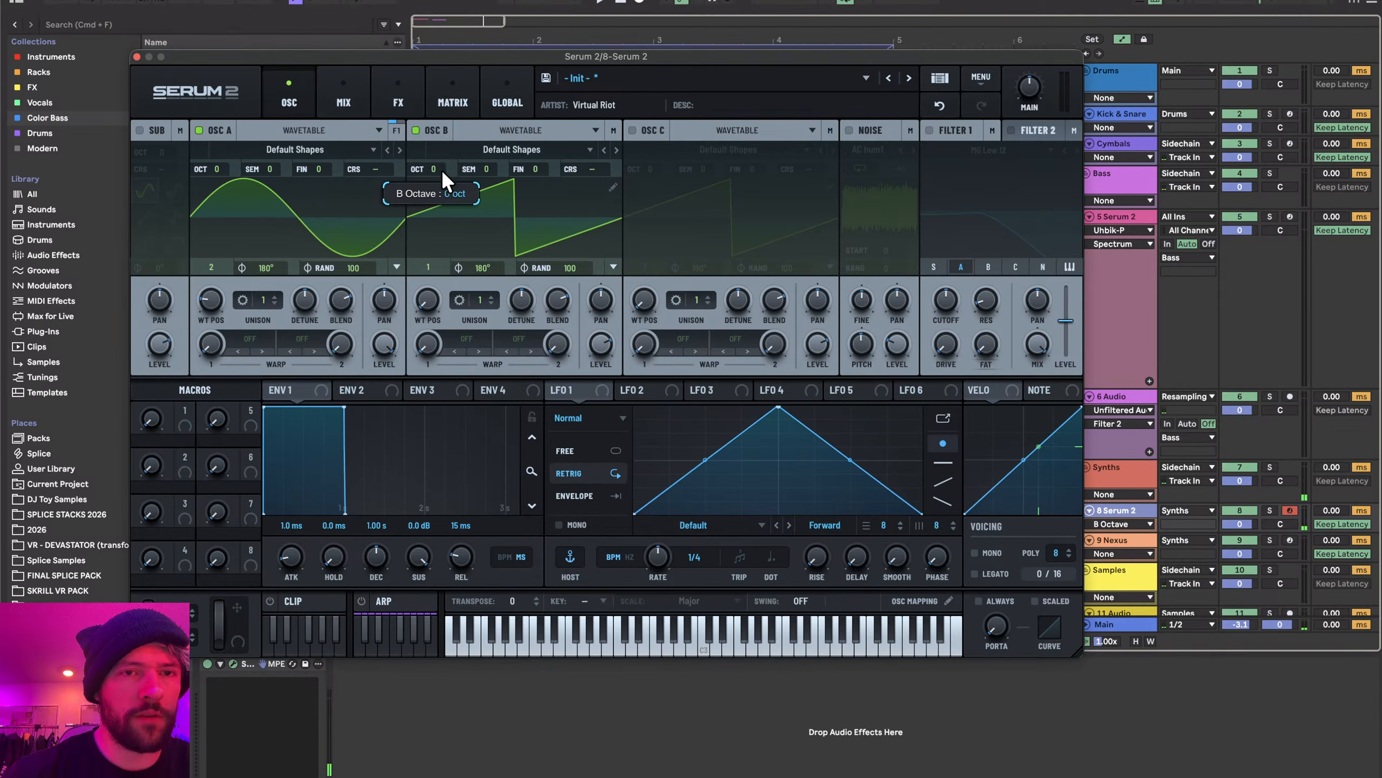
drag(425, 283, 423, 255)
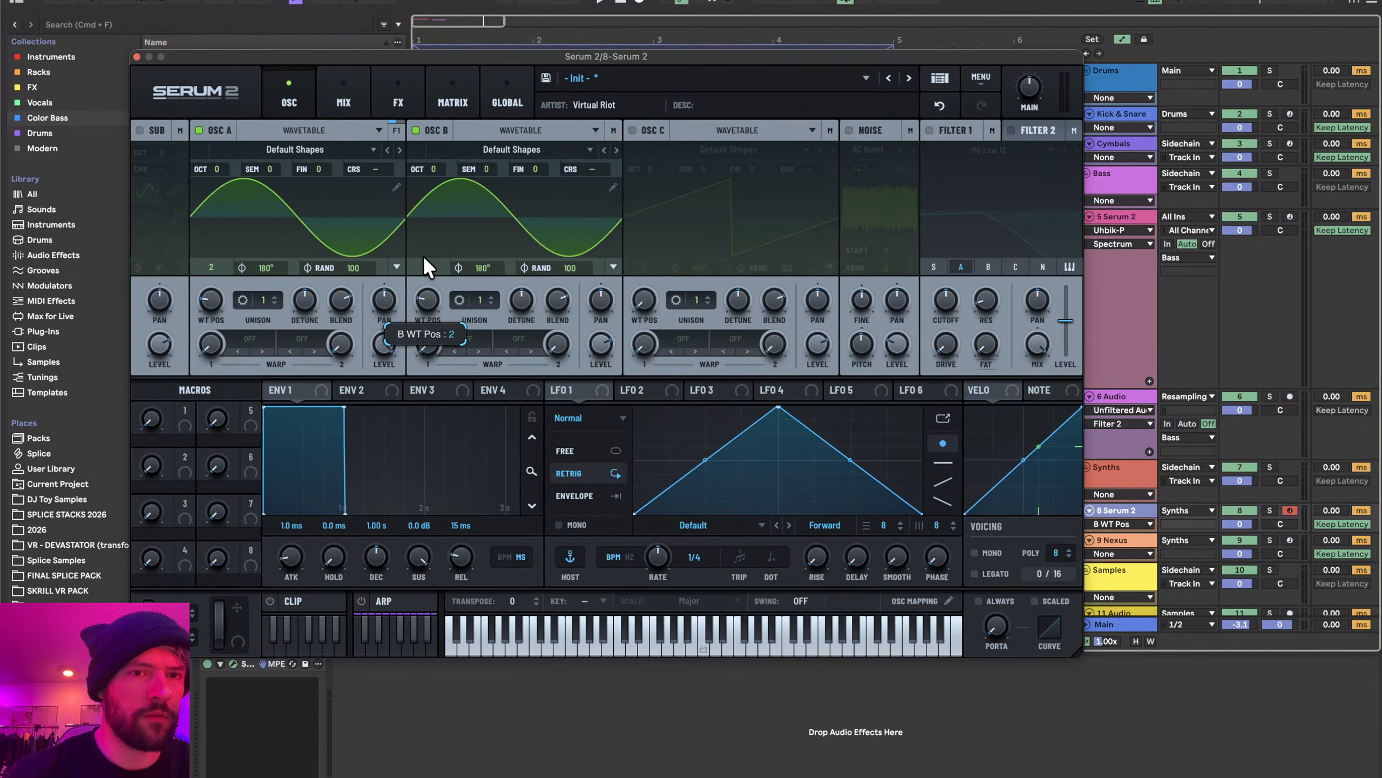
drag(570, 267, 570, 561)
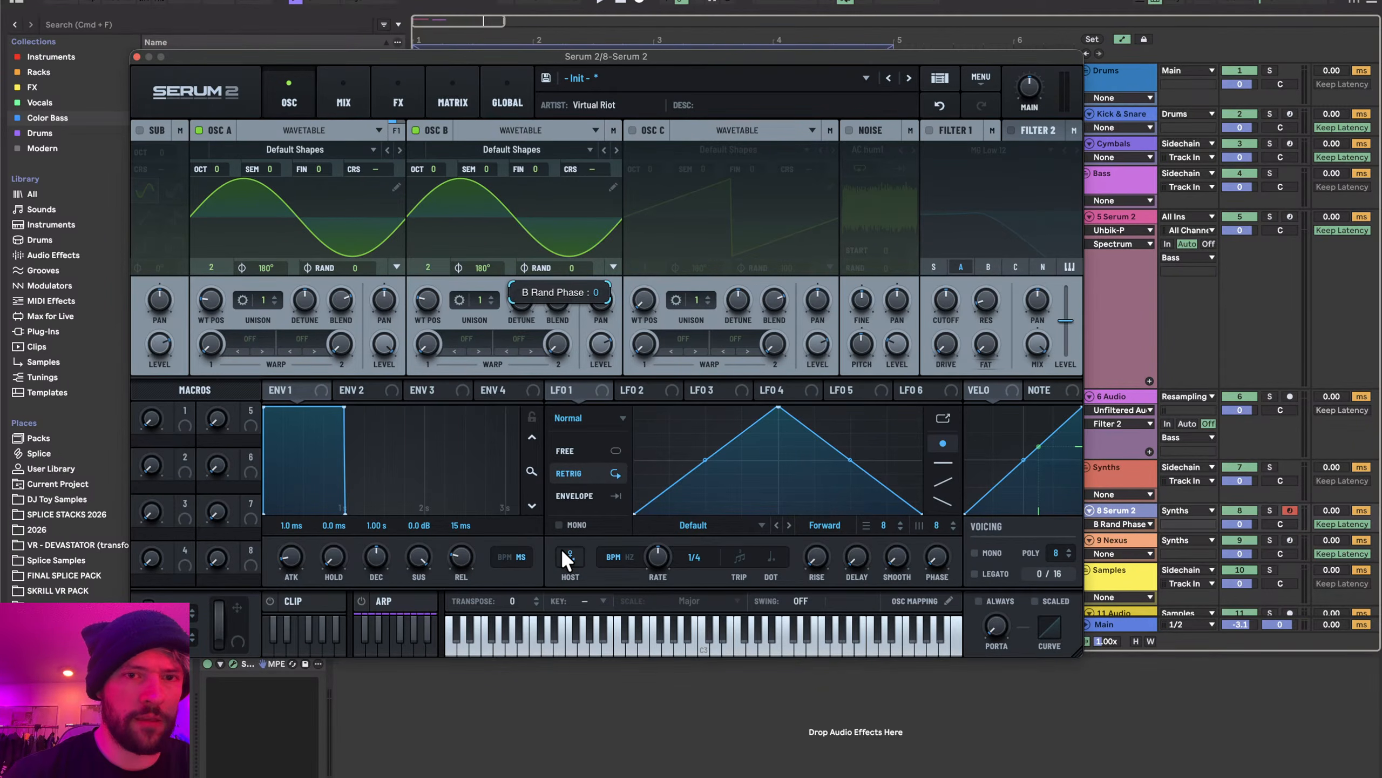
- Set oscillator B's octave to -1, raise its level, and lower the main volume slightly
drag(433, 169, 434, 182)
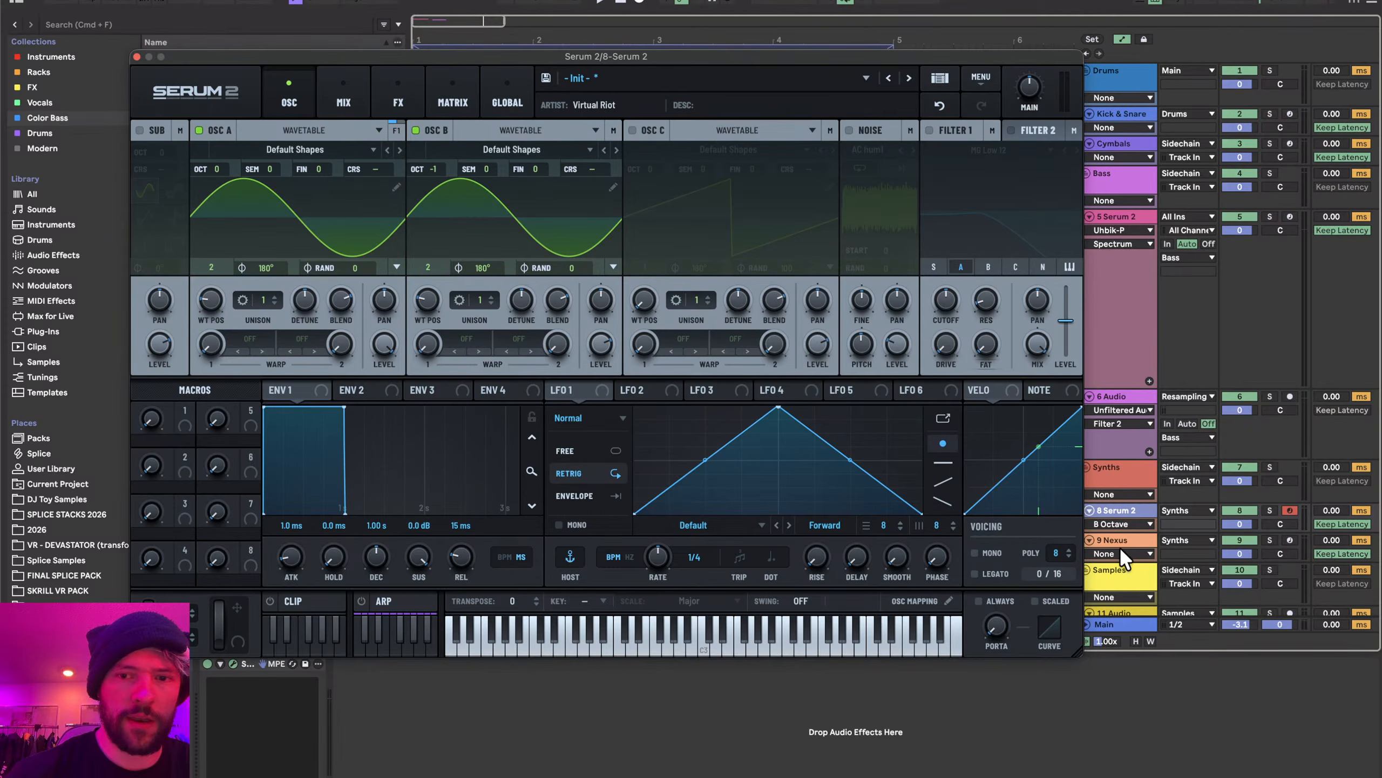
click(1025, 390)
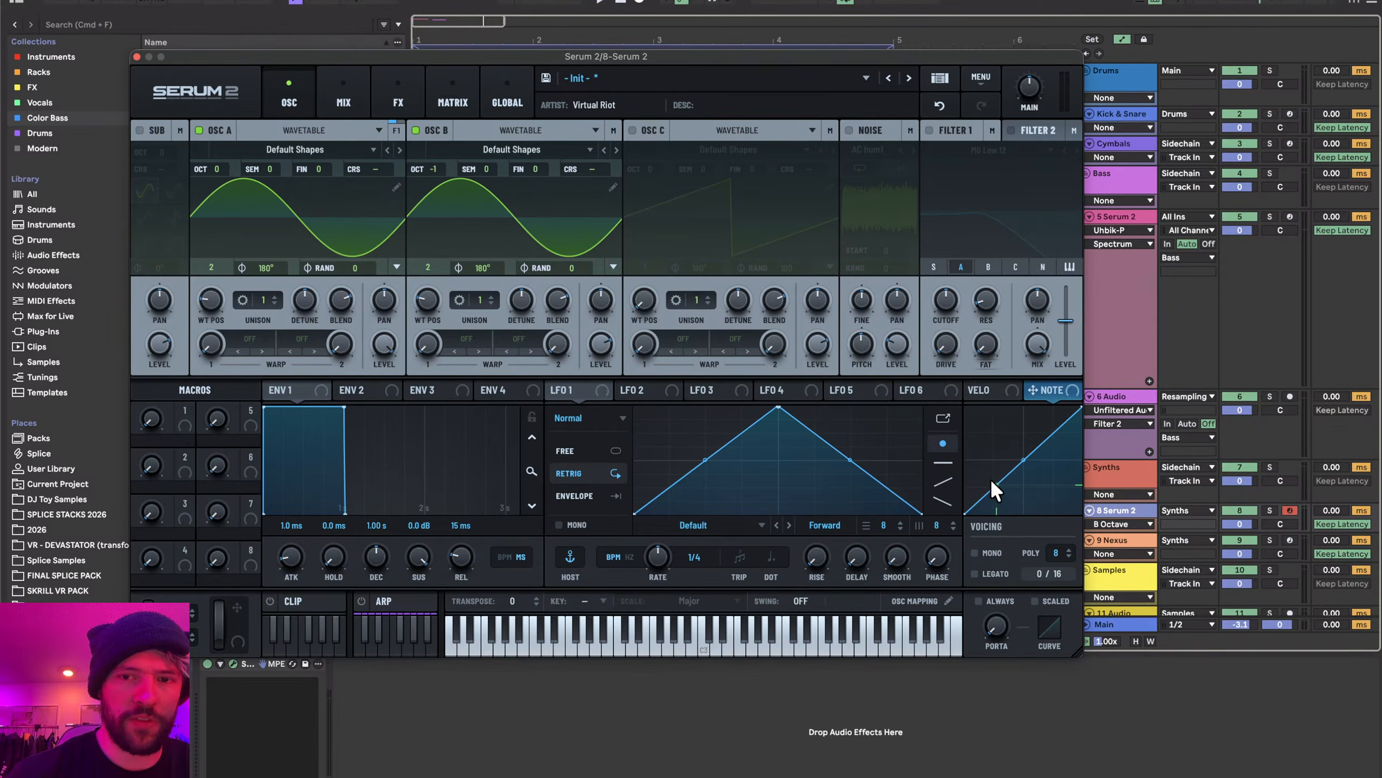
drag(601, 344, 621, 242)
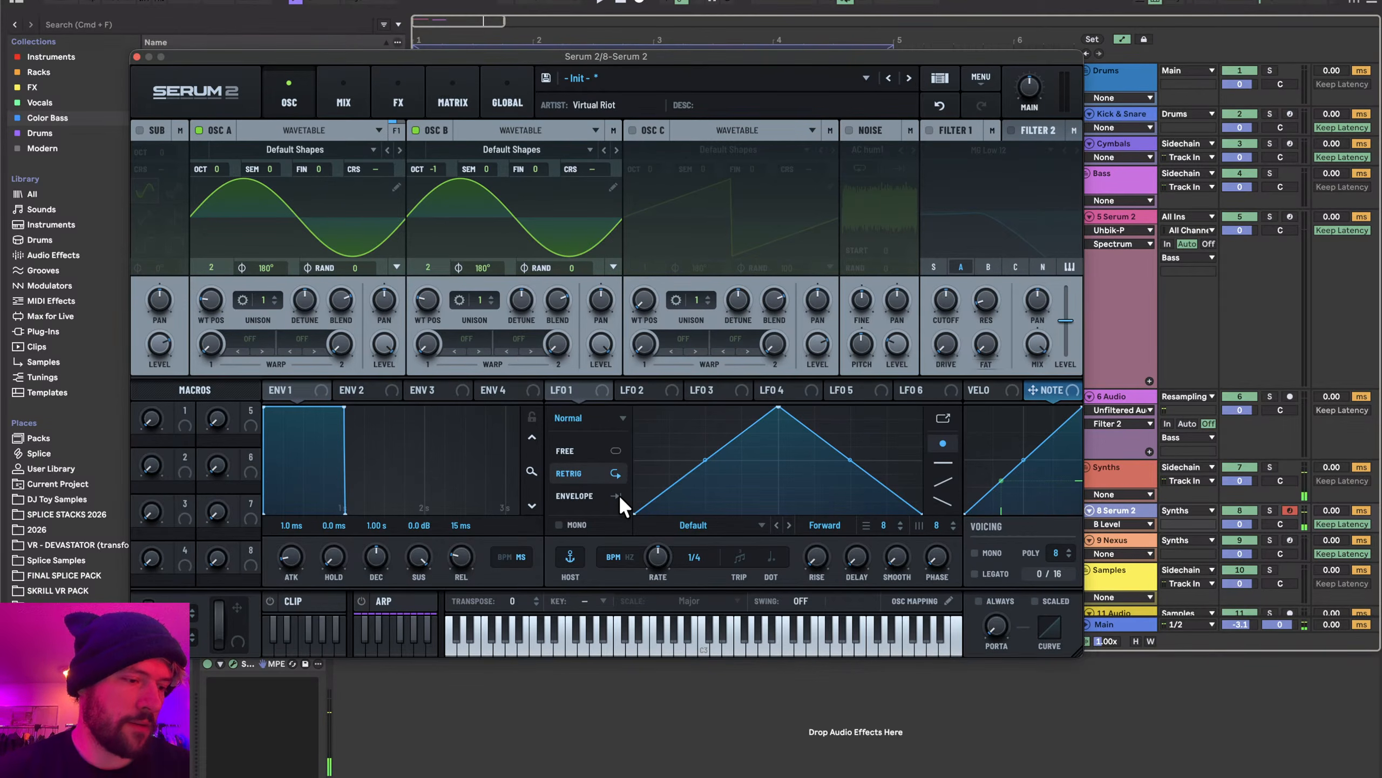
mouse_move(619, 495)
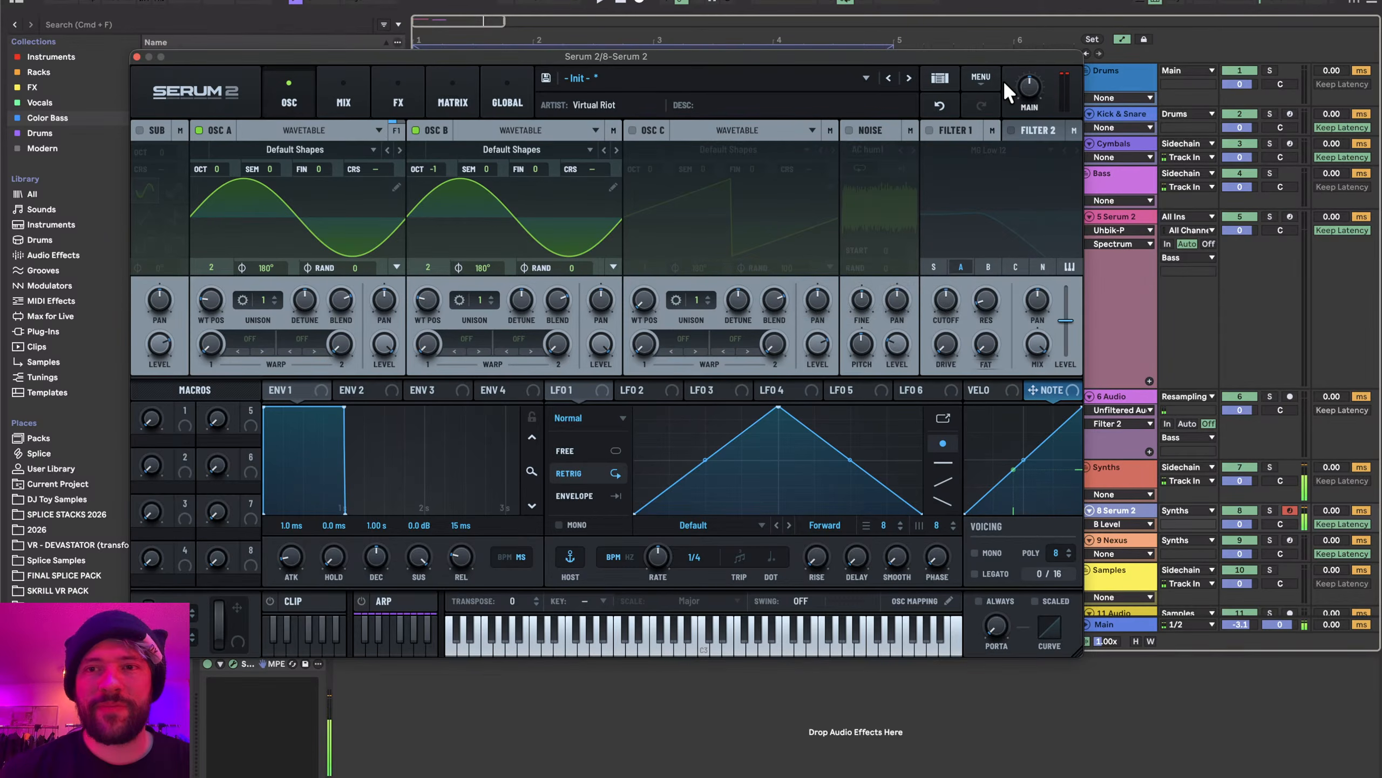
drag(1007, 87, 1011, 111)
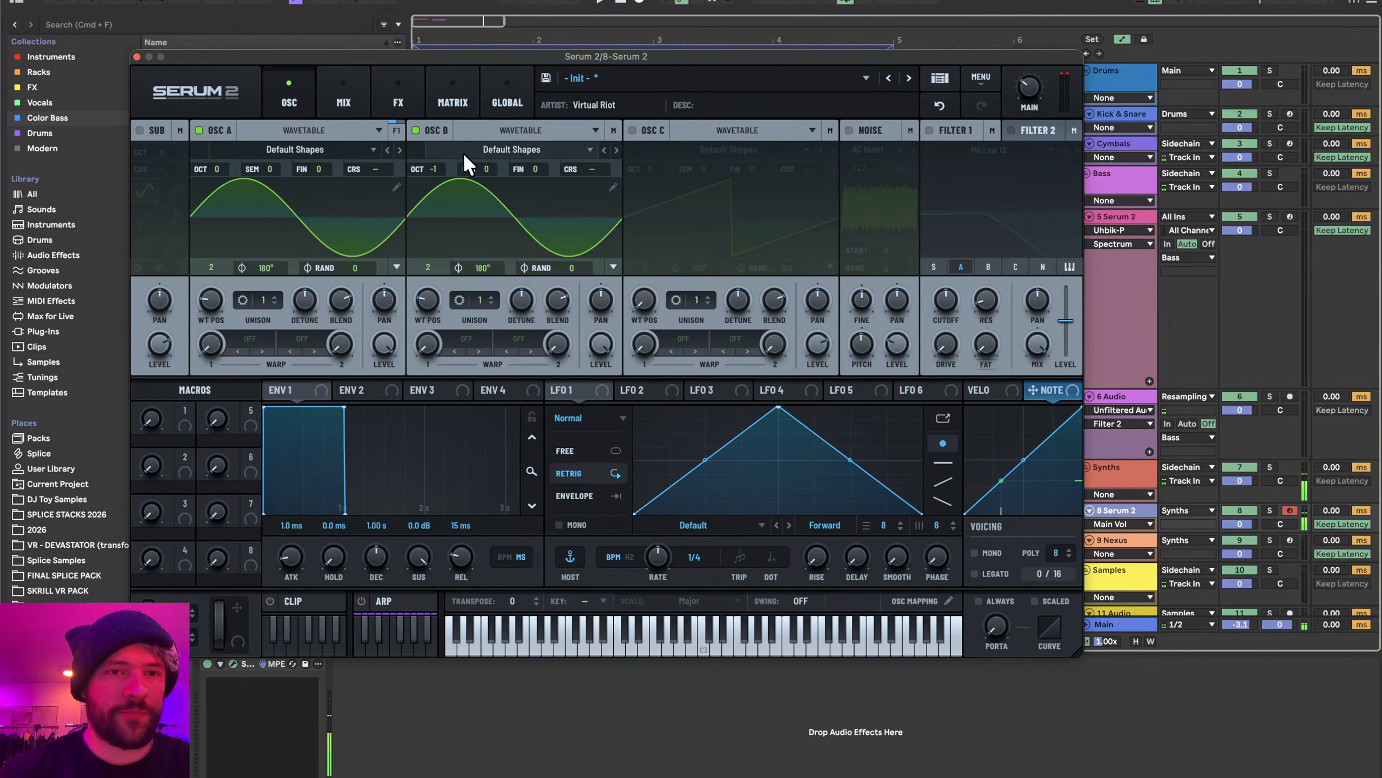
- Return oscillator B's octave to 0 and disable the oscillator
drag(433, 169, 428, 154)
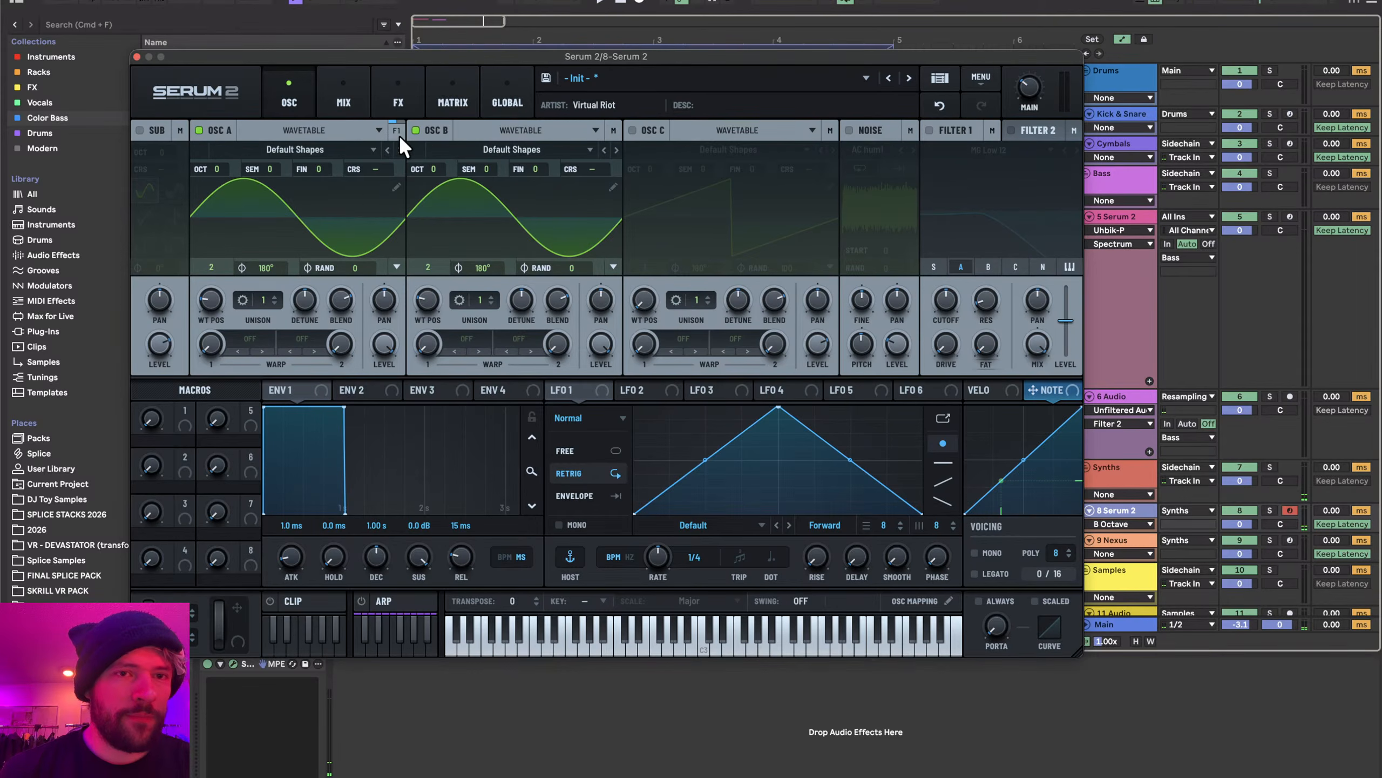
click(416, 130)
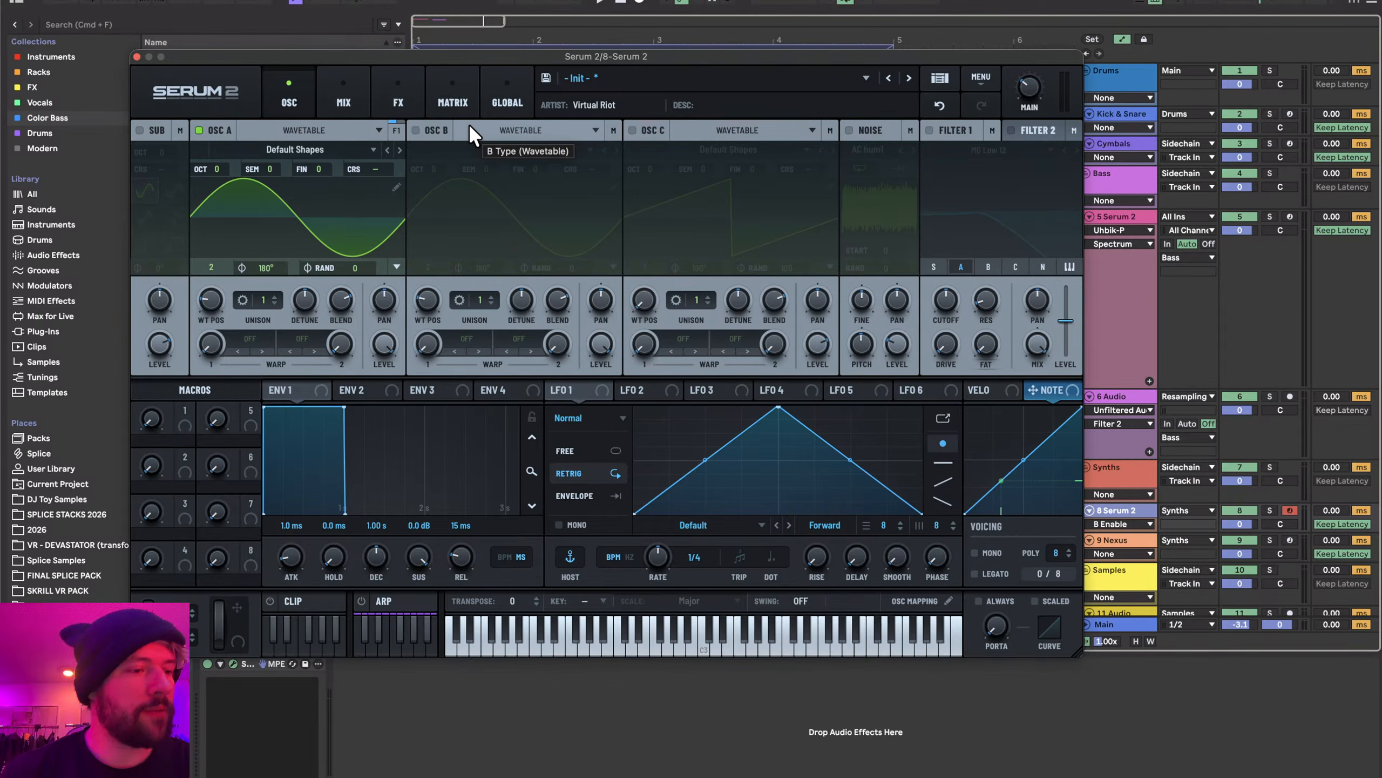
- Switch to Streamlabs Desktop and activate the Camera scene
key(super+Tab)
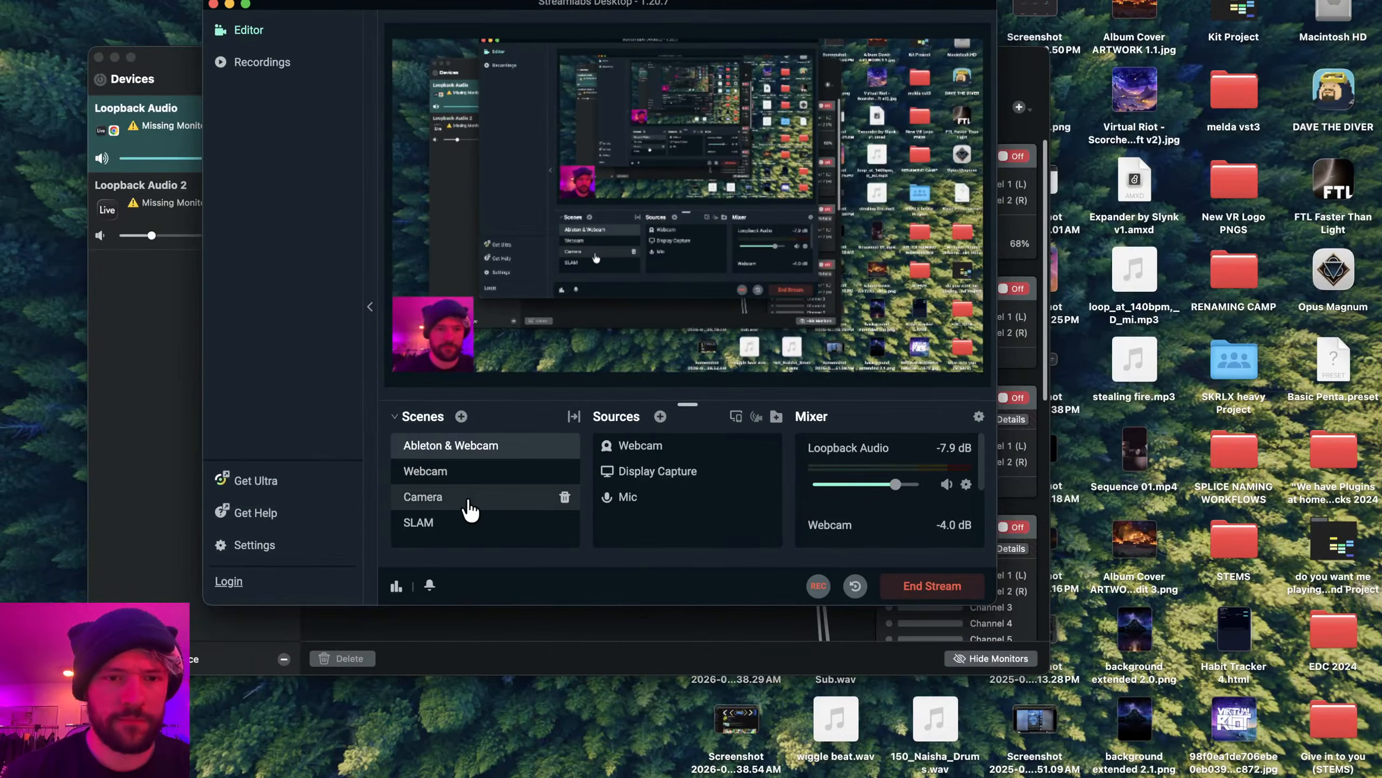
click(470, 509)
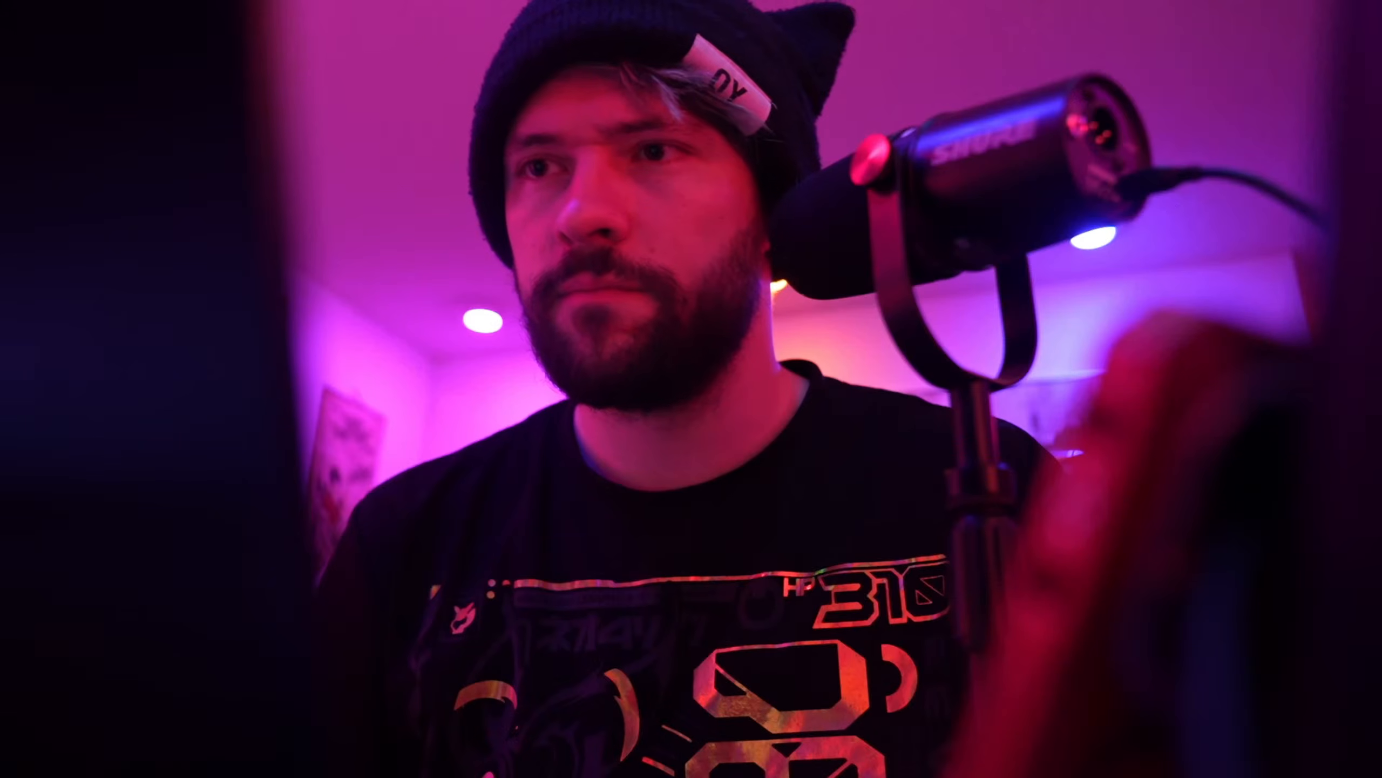